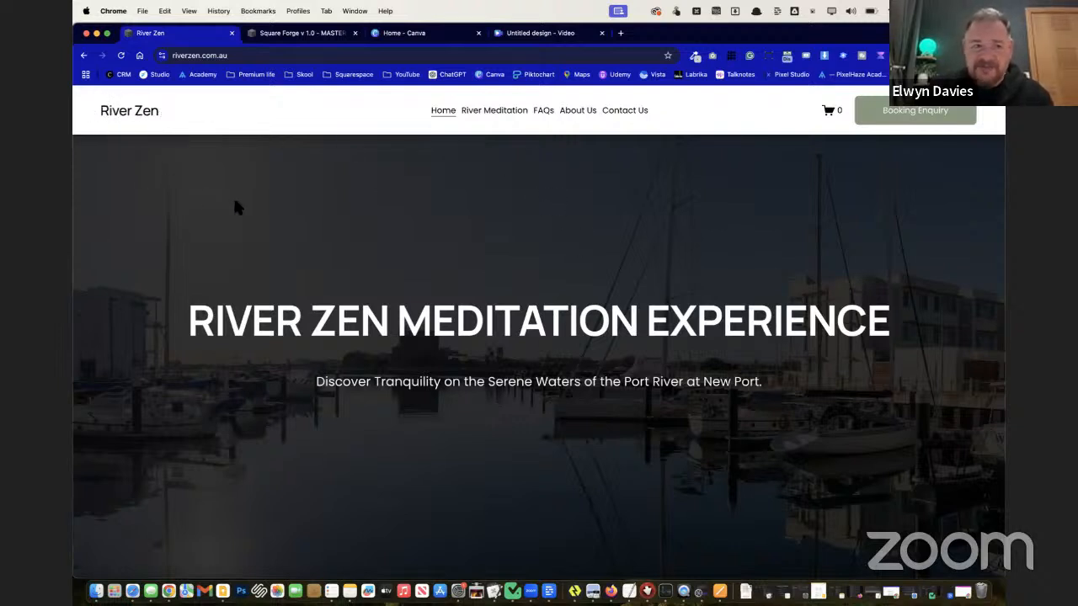
# Examine the River Zen homepage's site title and the hero headline "RIVER ZEN MEDITATION EXPERIENCE"
pyautogui.moveTo(209, 117); pyautogui.dragTo(77, 115)
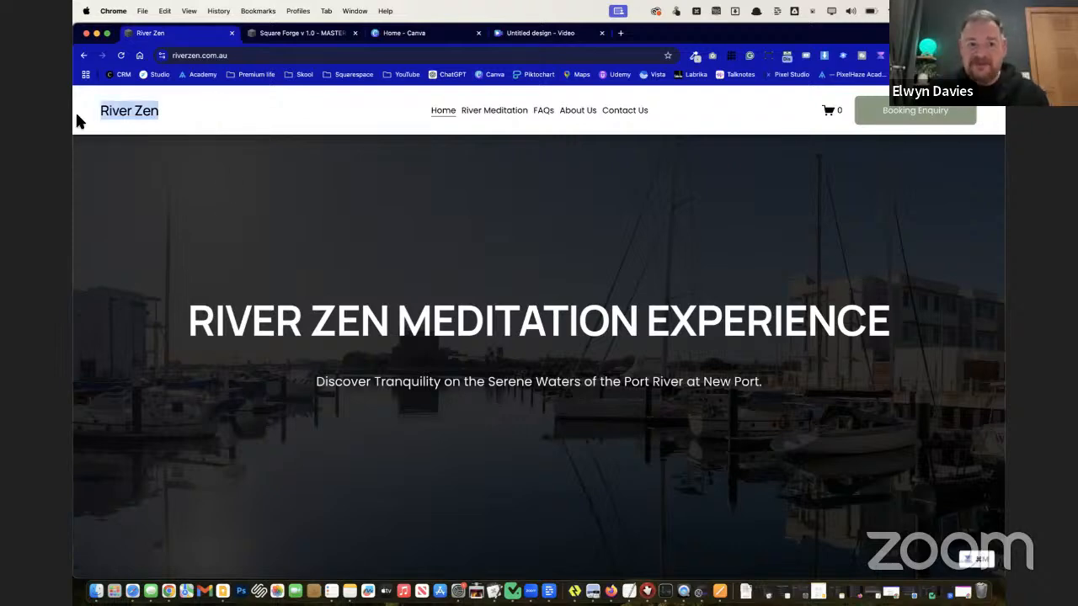
pyautogui.click(154, 125)
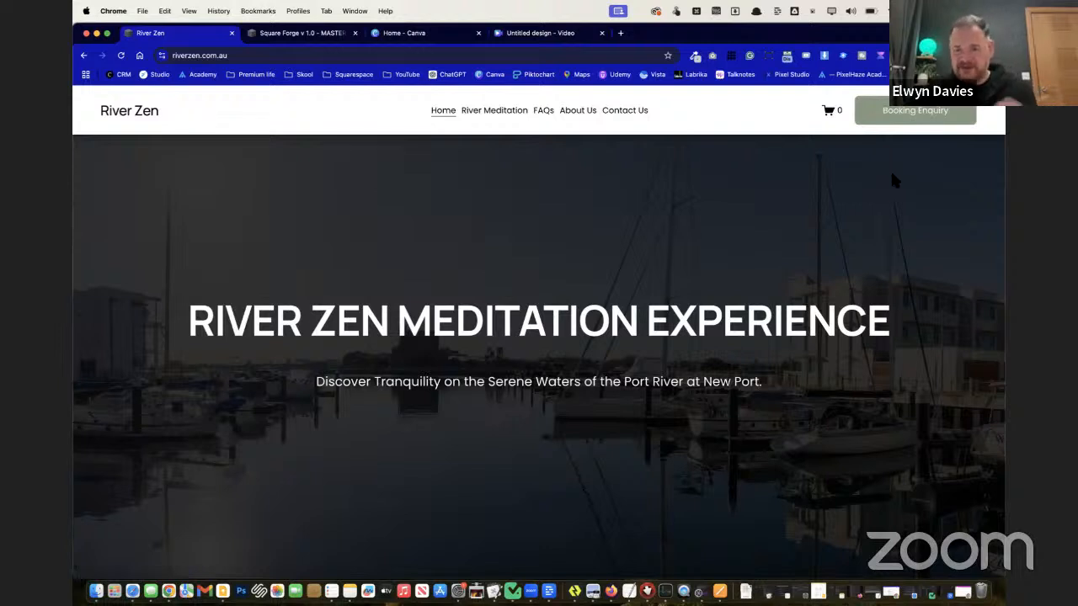
pyautogui.scroll(-1, 852, 261)
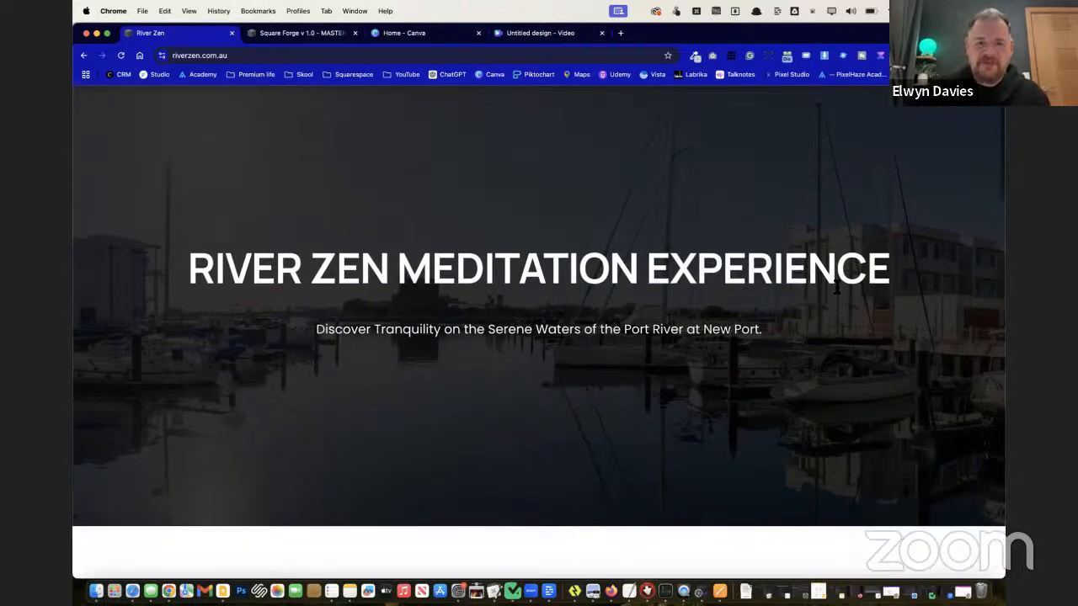
pyautogui.scroll(1, 851, 268)
pyautogui.moveTo(190, 303); pyautogui.dragTo(807, 328)
pyautogui.moveTo(891, 326); pyautogui.dragTo(179, 275)
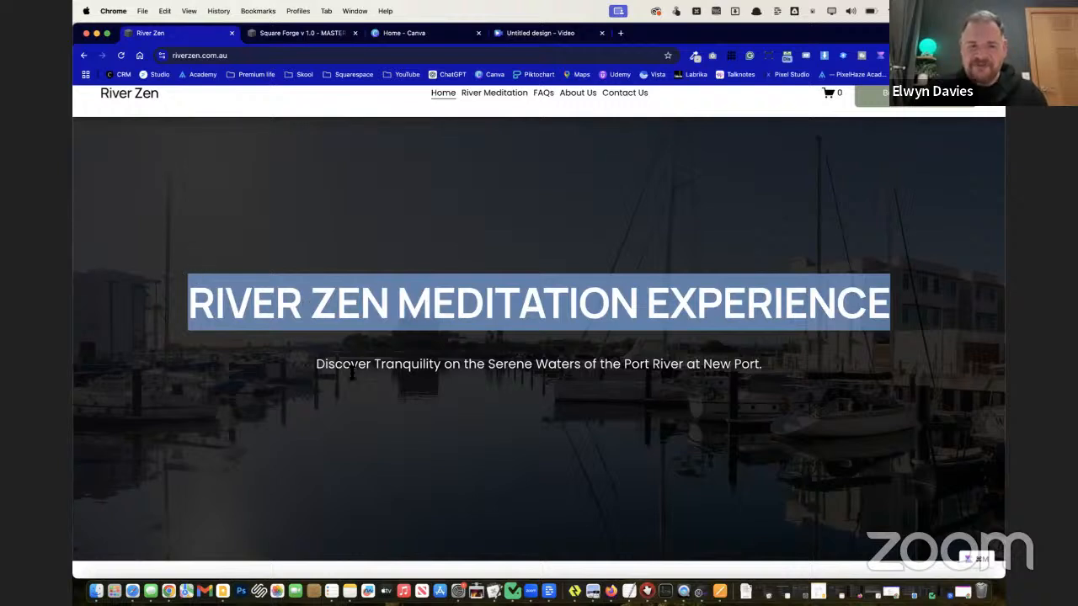
pyautogui.click(319, 364)
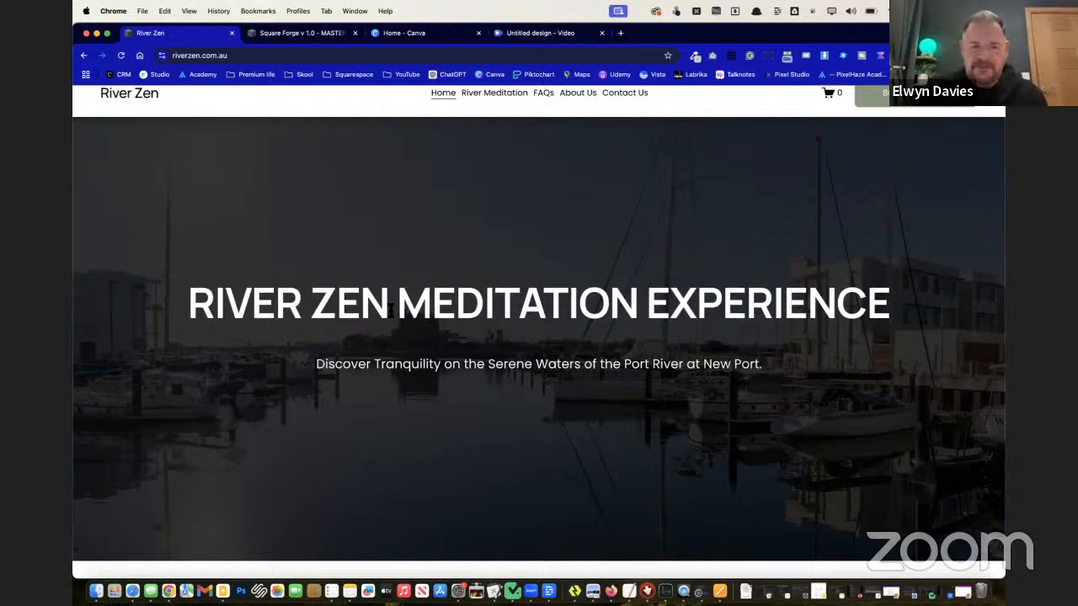
pyautogui.moveTo(390, 308); pyautogui.dragTo(227, 308)
pyautogui.moveTo(301, 307); pyautogui.dragTo(168, 306)
pyautogui.click(392, 315)
pyautogui.moveTo(311, 302); pyautogui.dragTo(916, 308)
pyautogui.click(665, 303)
pyautogui.click(916, 307)
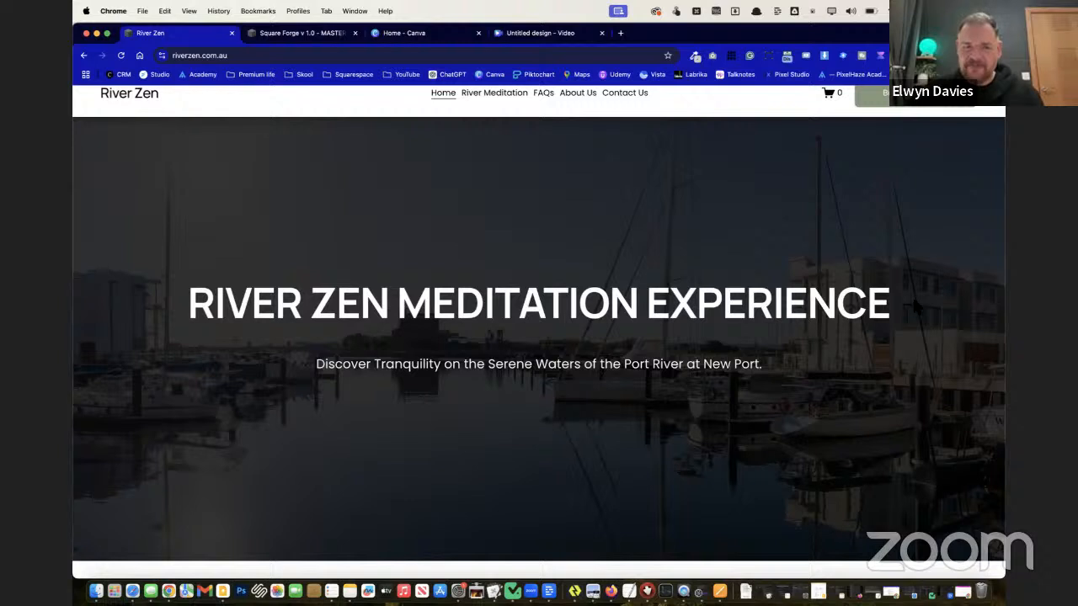
pyautogui.scroll(1, 539, 332)
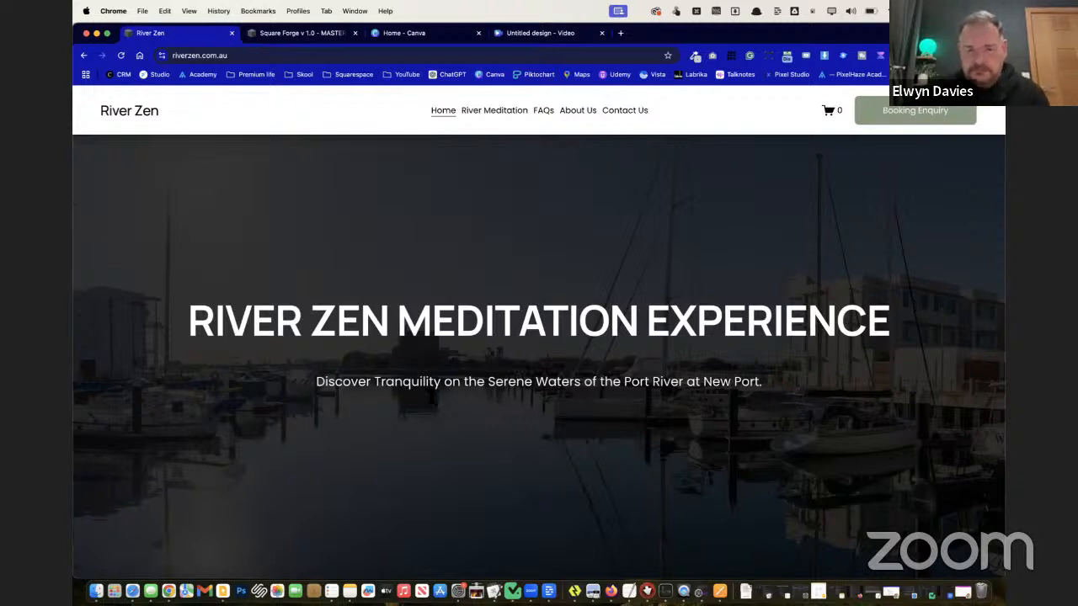
# Examine the hero subheading phrase by phrase, covering "Tranquility", "Serene Waters", "Port River" and "New Port"
pyautogui.tripleClick(341, 389)
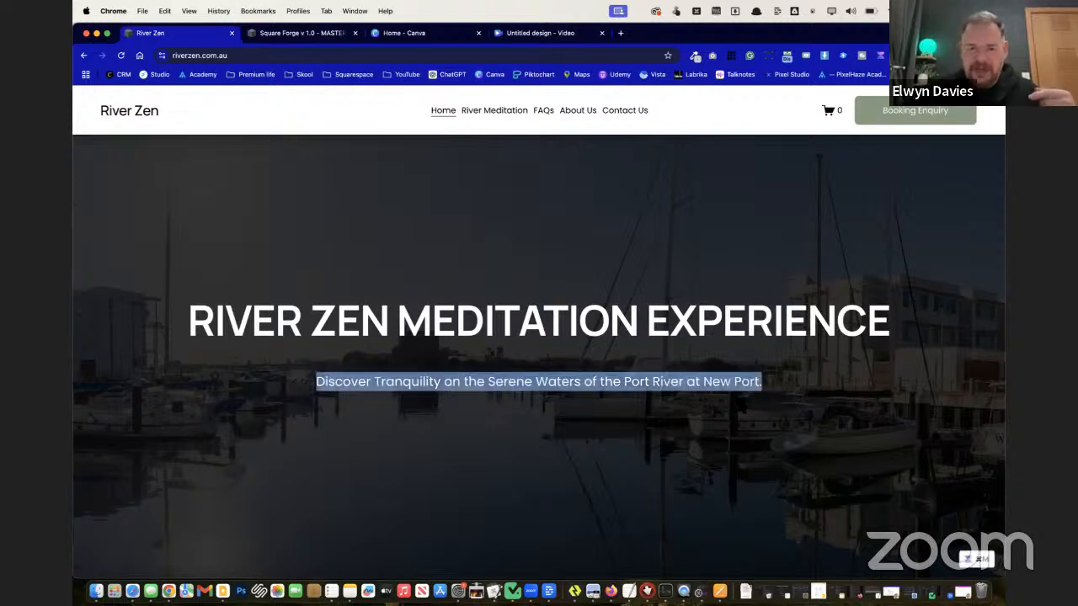
pyautogui.click(744, 404)
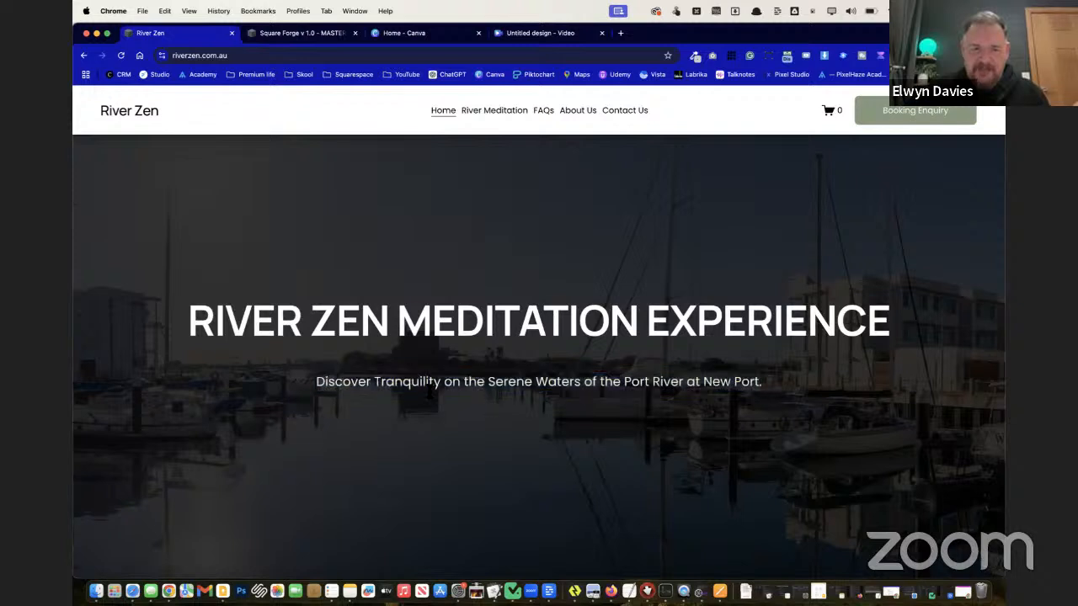
pyautogui.moveTo(374, 384); pyautogui.dragTo(438, 390)
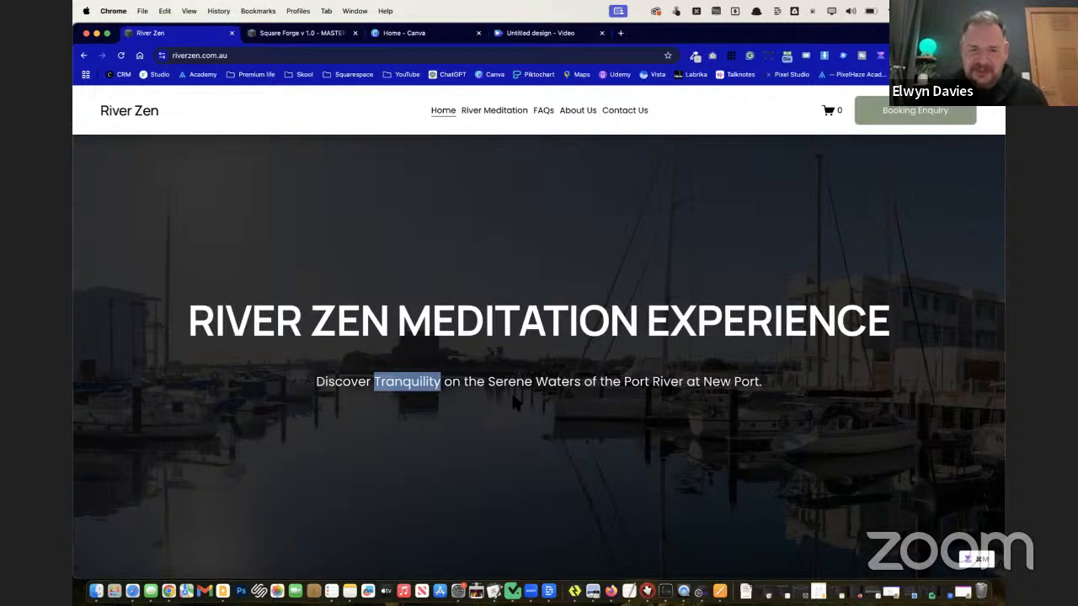
pyautogui.click(477, 384)
pyautogui.moveTo(477, 384); pyautogui.dragTo(584, 383)
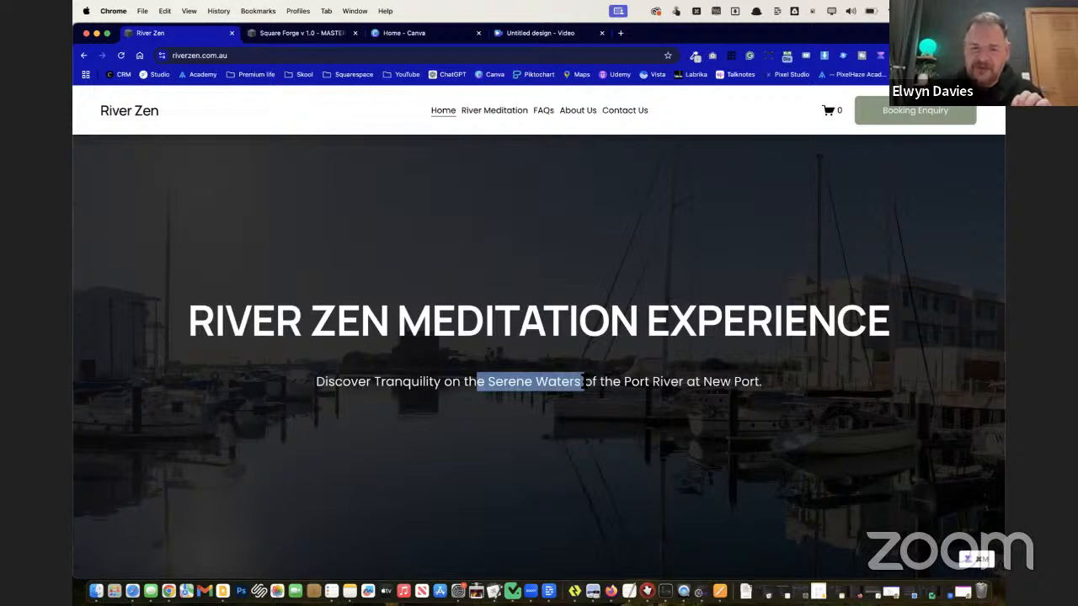
pyautogui.click(601, 387)
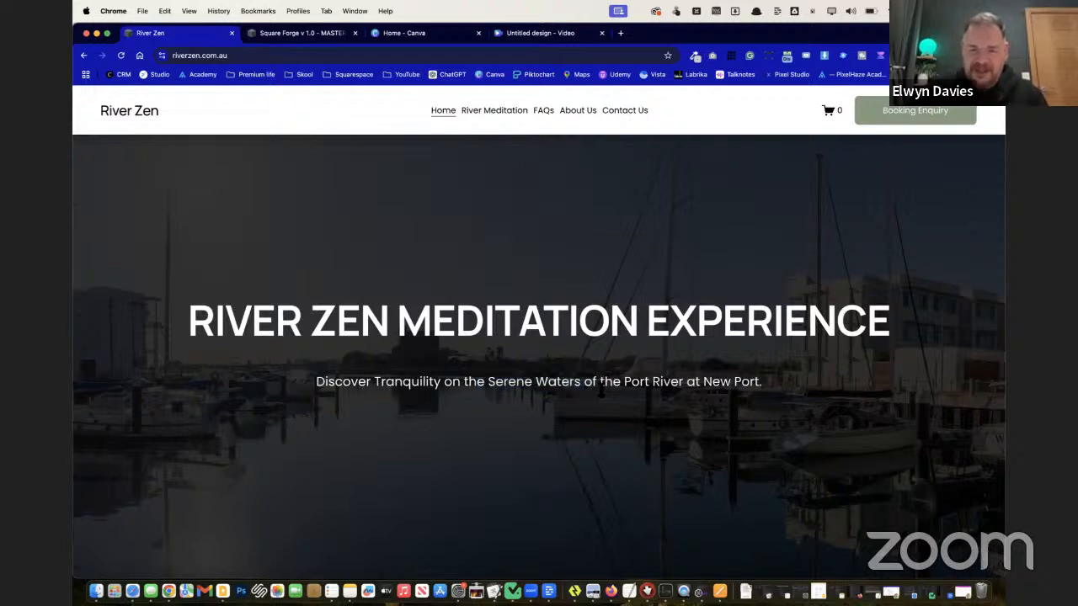
pyautogui.moveTo(625, 383); pyautogui.dragTo(684, 385)
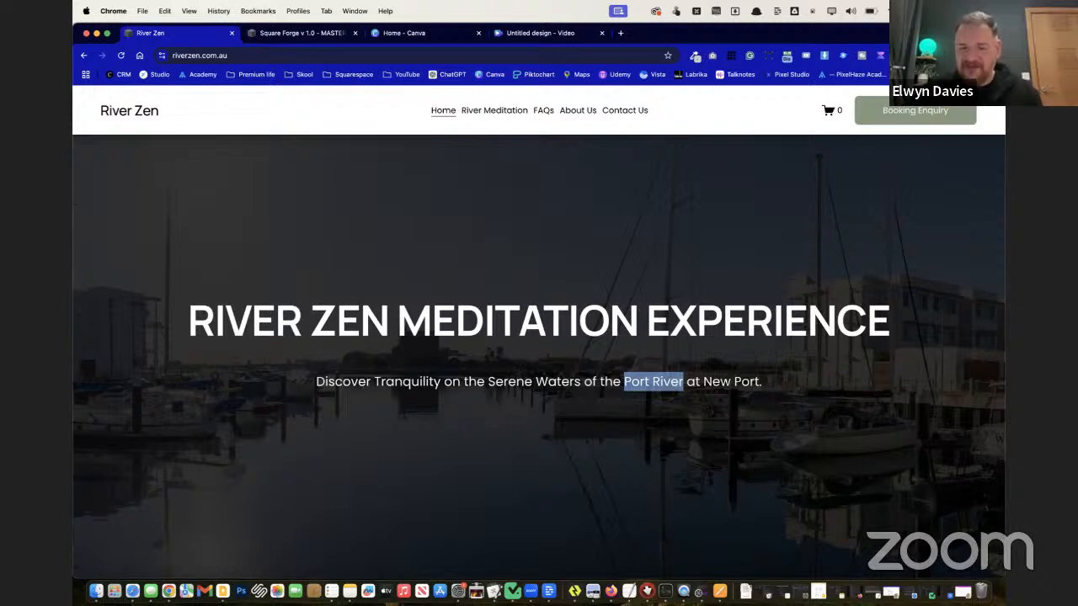
pyautogui.click(706, 394)
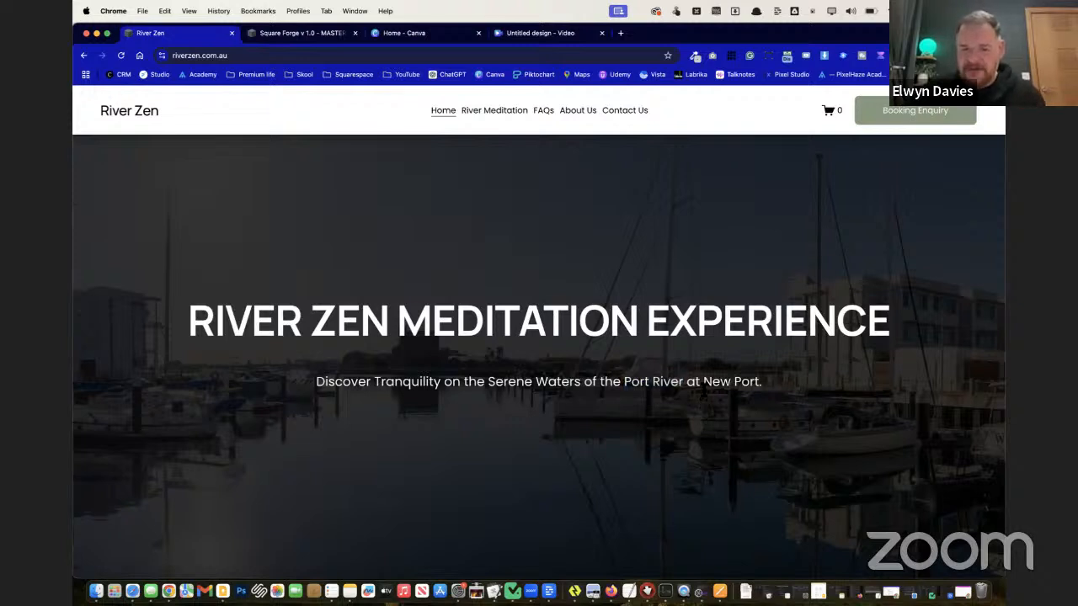
pyautogui.moveTo(705, 387); pyautogui.dragTo(758, 384)
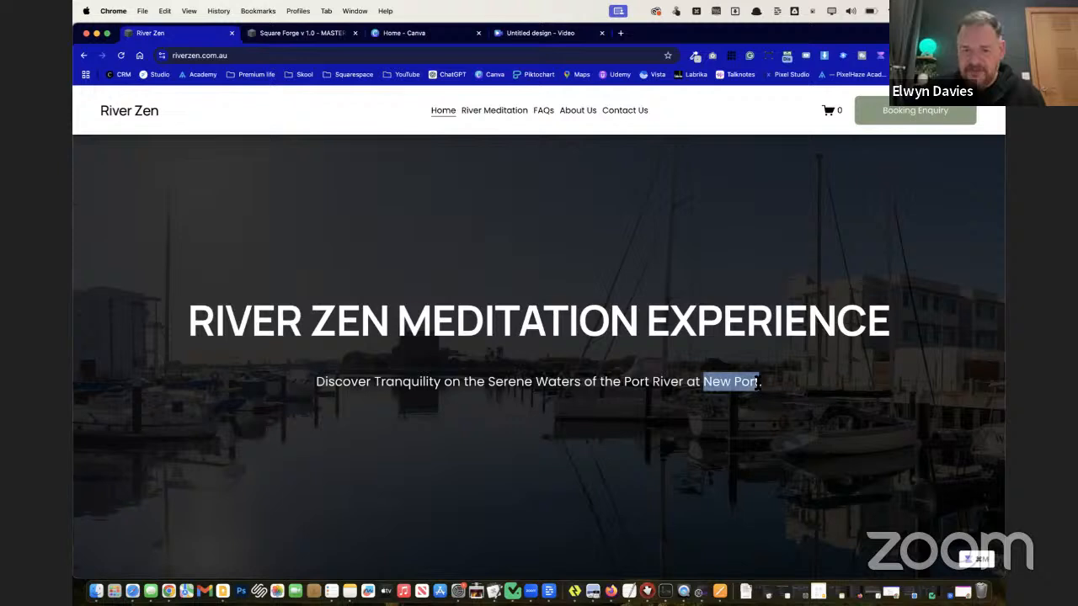
pyautogui.click(758, 384)
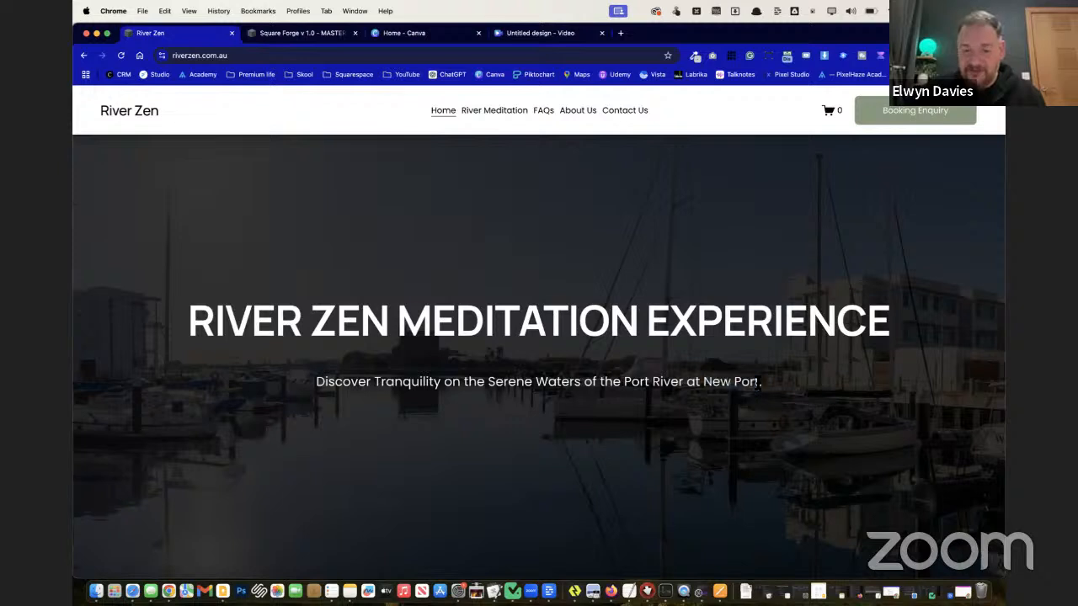
pyautogui.moveTo(758, 384); pyautogui.dragTo(625, 381)
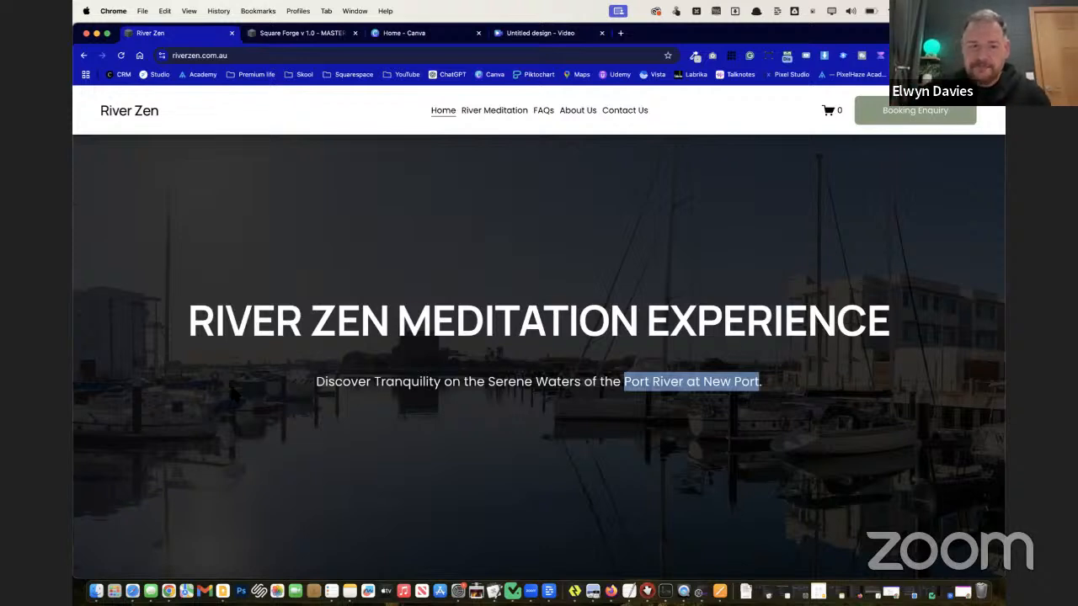
pyautogui.moveTo(294, 387); pyautogui.dragTo(932, 406)
pyautogui.click(932, 406)
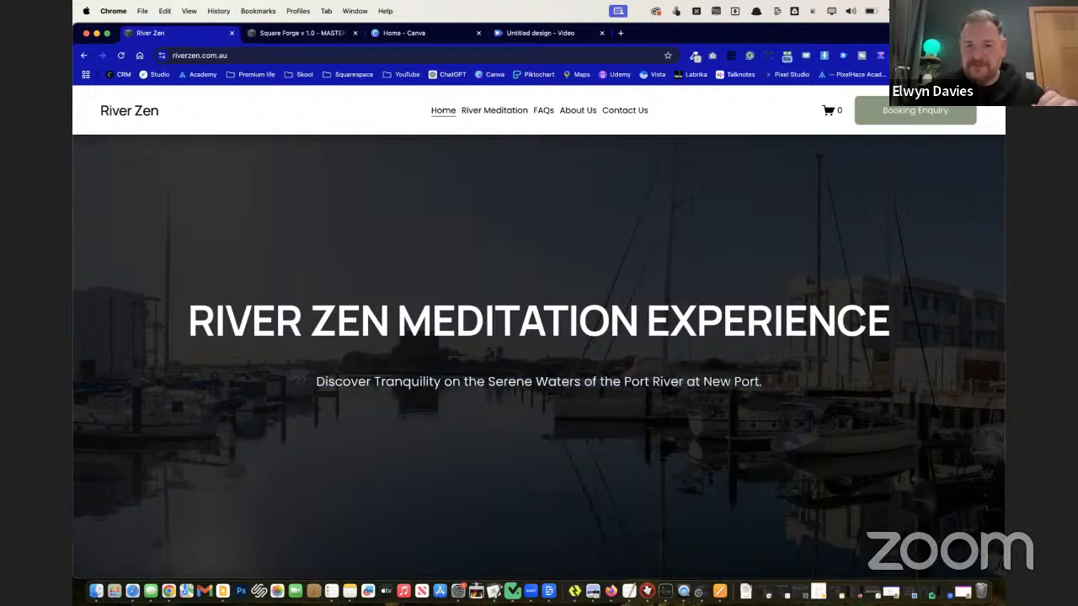
# Review the four cards below the hero: Breathing, Blue Therapy, Mindfulness and Meditation
pyautogui.scroll(-3, 539, 337)
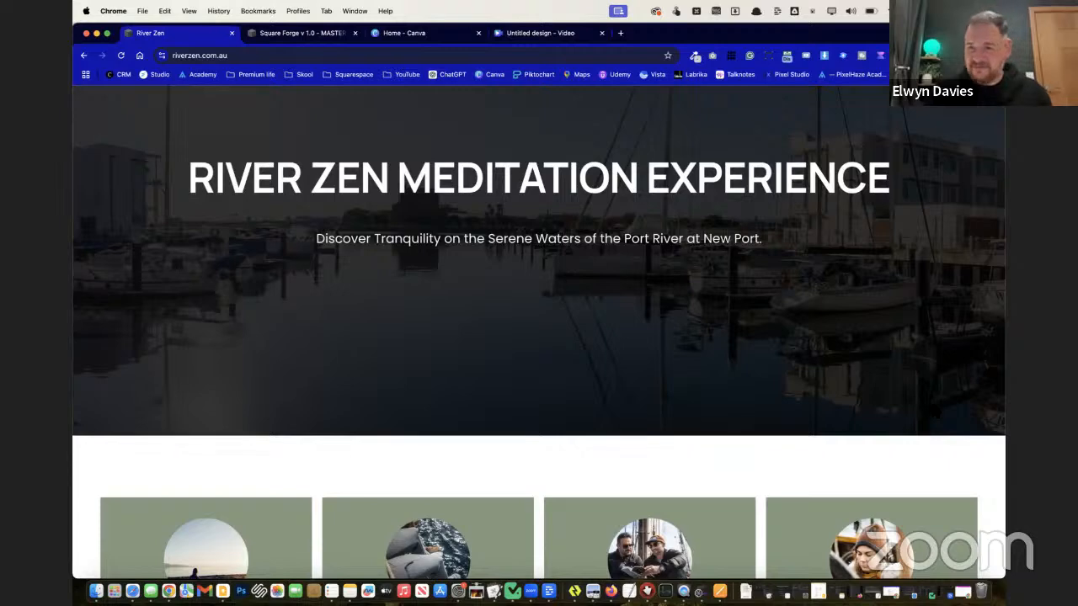
pyautogui.scroll(-5, 931, 404)
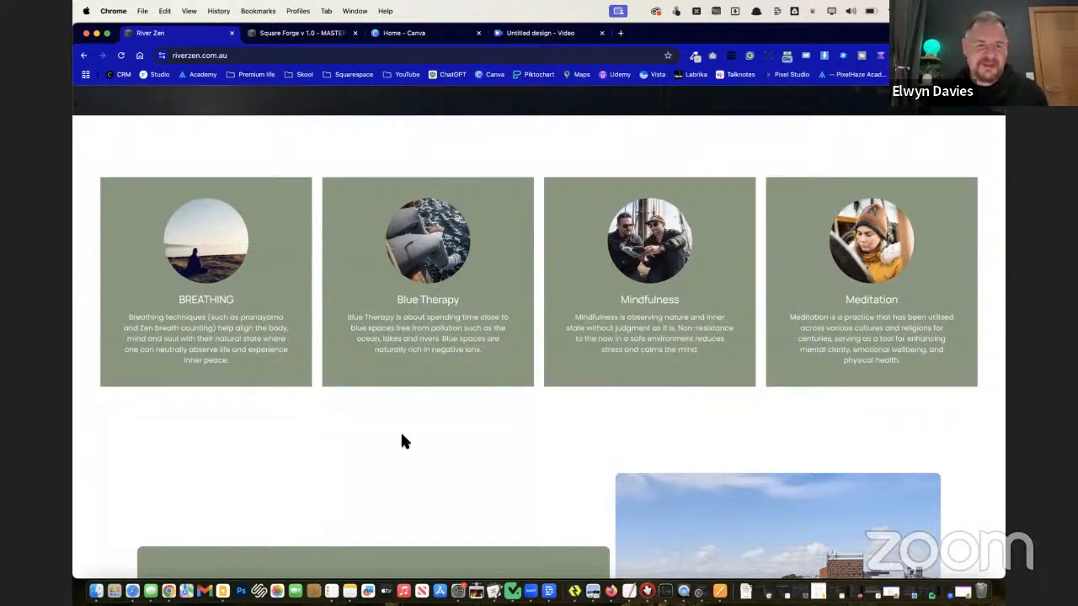
pyautogui.moveTo(186, 299); pyautogui.dragTo(233, 299)
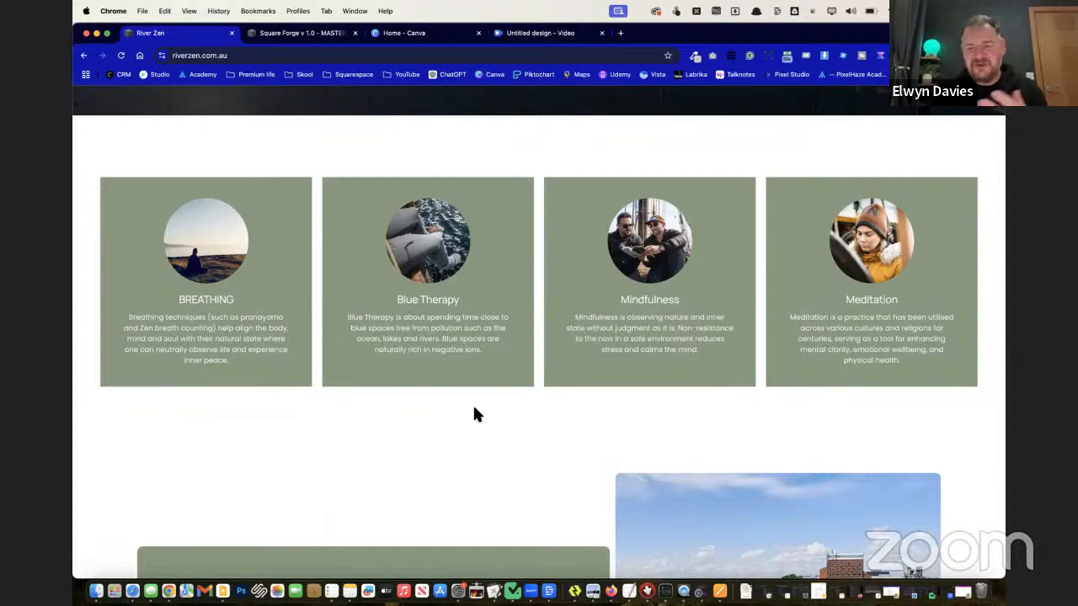
pyautogui.scroll(-2, 473, 411)
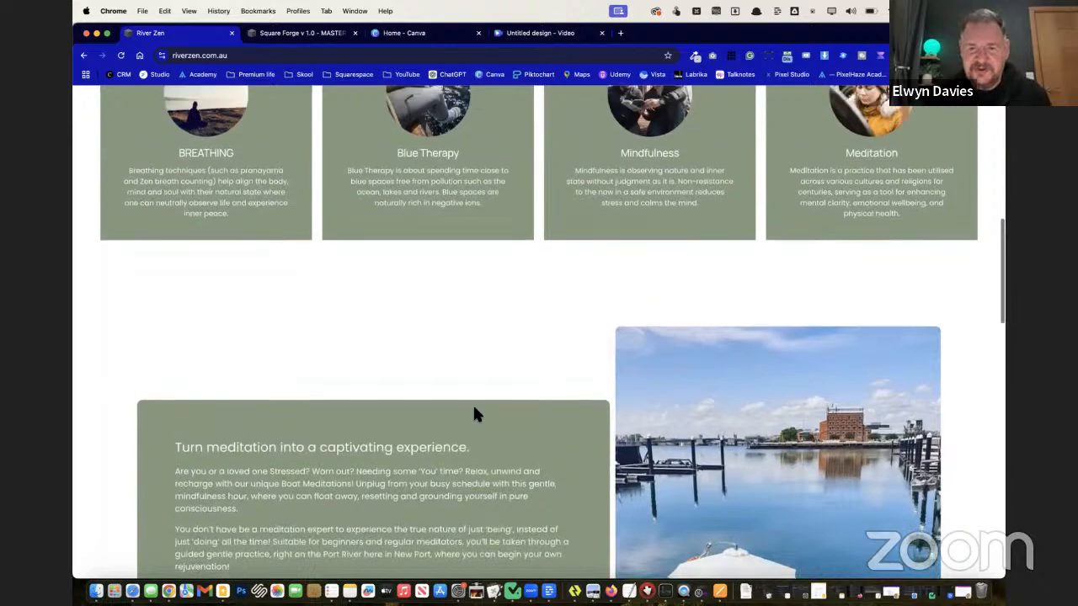
pyautogui.scroll(3, 473, 410)
# Review the "Turn meditation into a captivating experience" section and the restaurant collaboration section below it
pyautogui.scroll(-7, 474, 412)
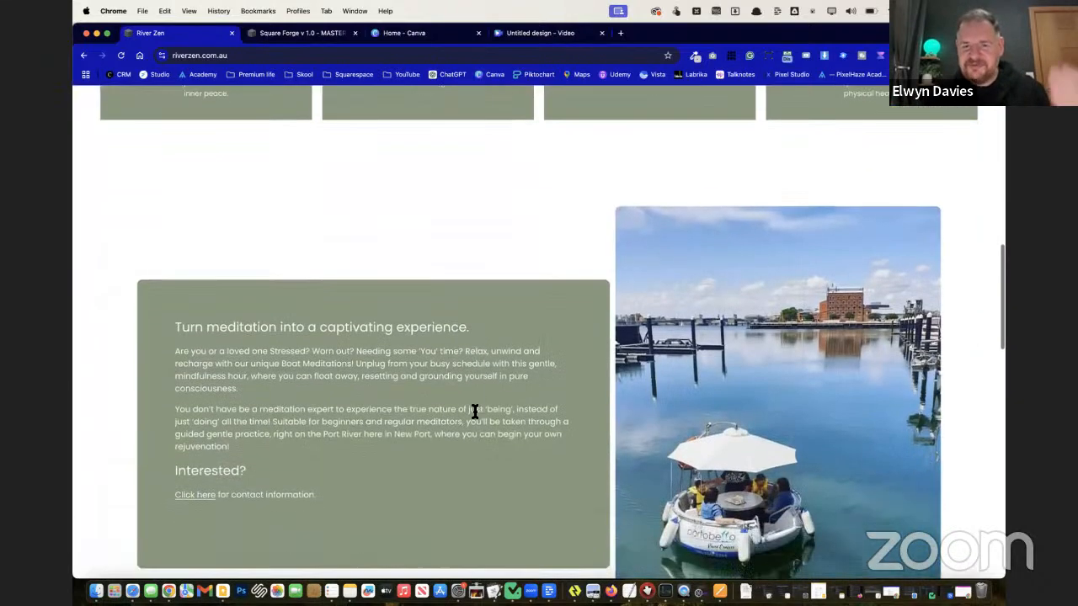
pyautogui.scroll(2, 474, 413)
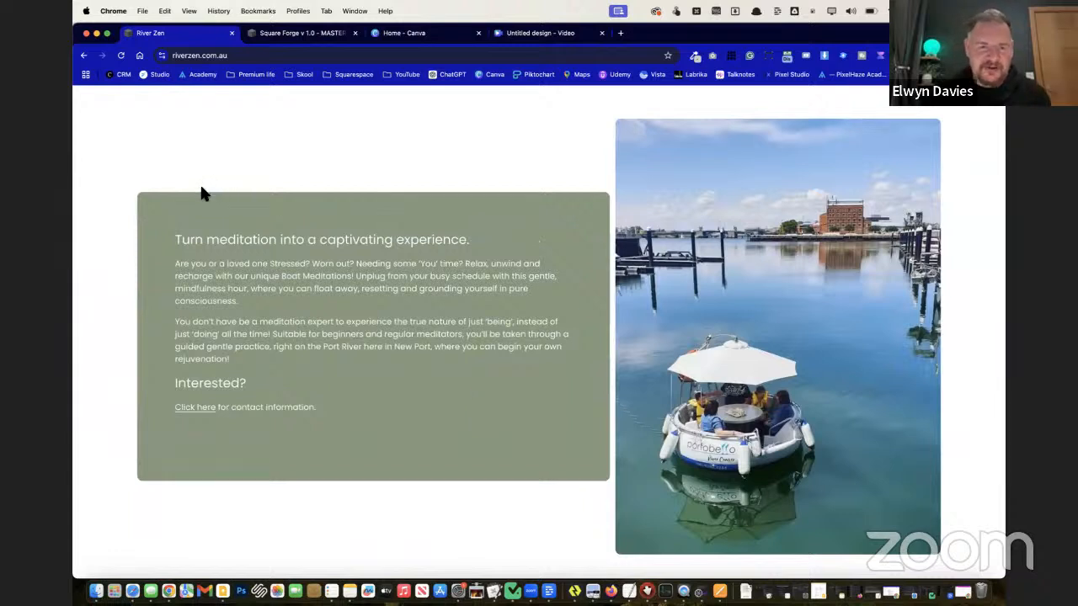
pyautogui.moveTo(170, 221); pyautogui.dragTo(373, 426)
pyautogui.click(373, 426)
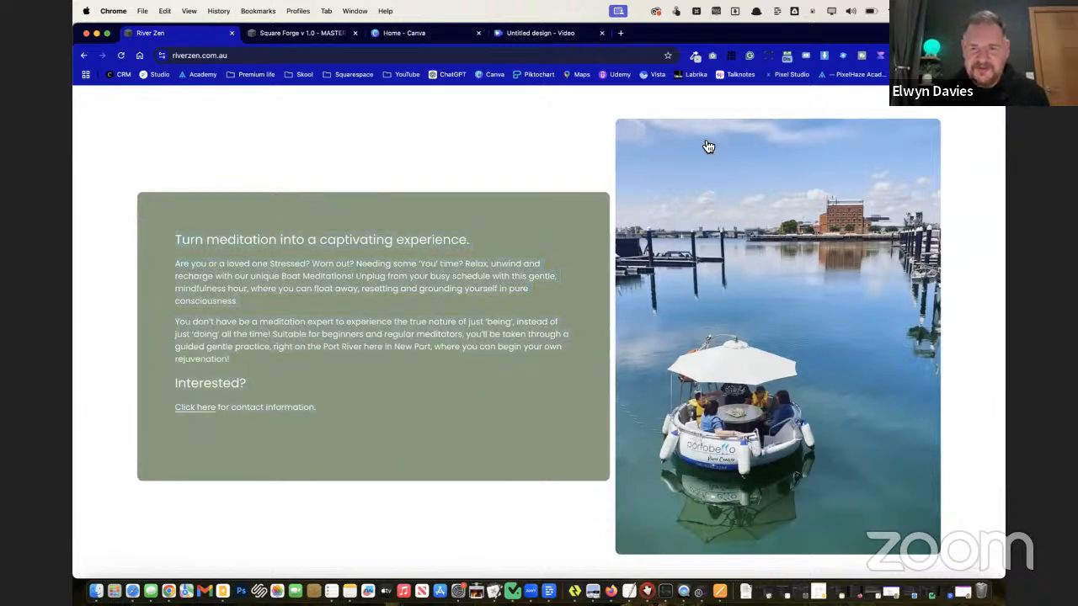
pyautogui.scroll(-5, 756, 422)
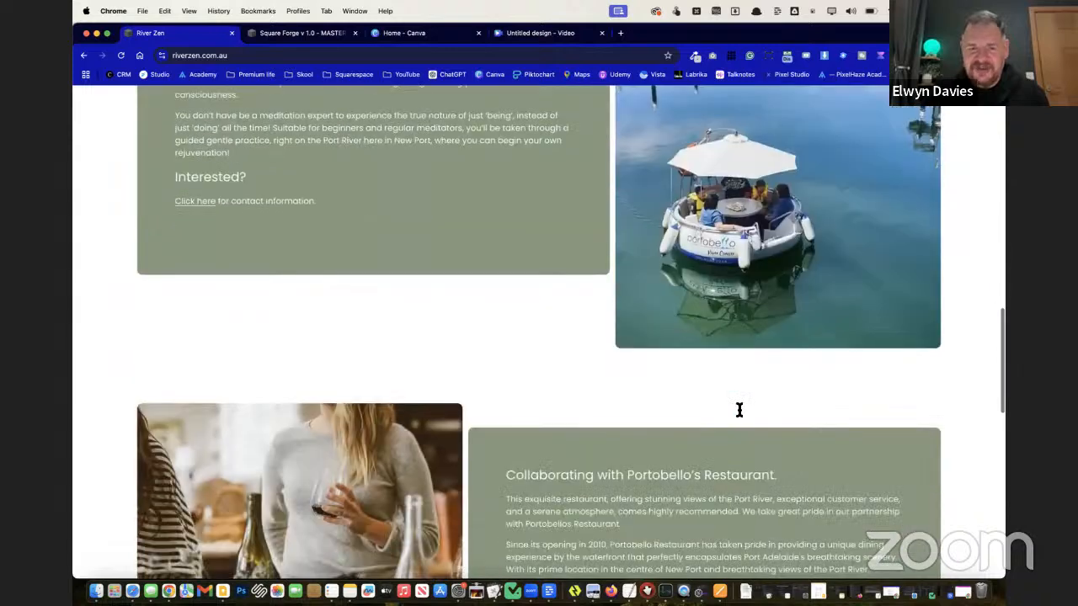
pyautogui.scroll(-2, 757, 422)
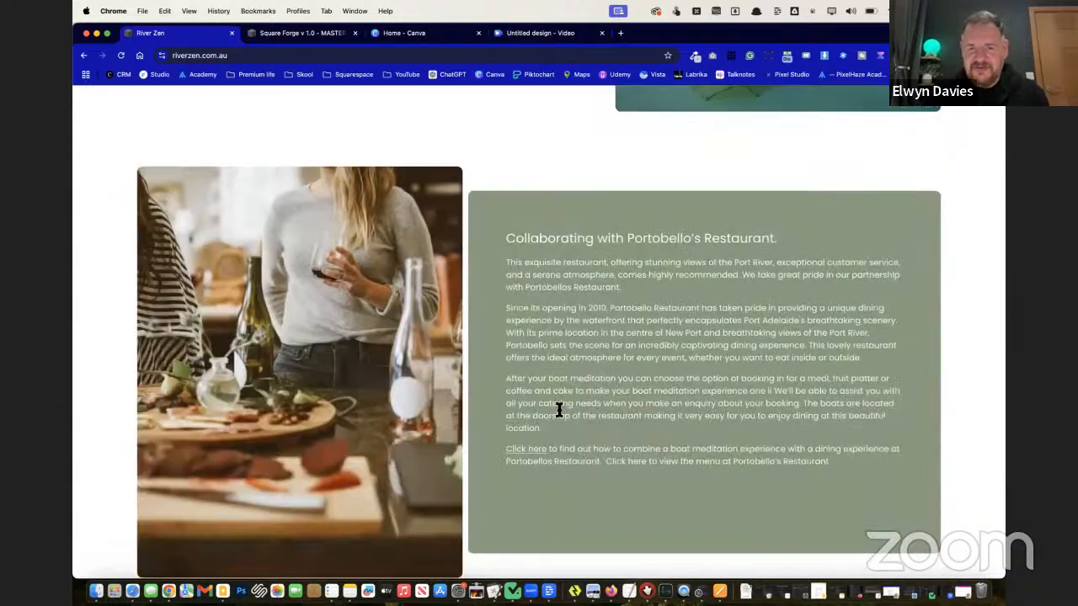
pyautogui.scroll(4, 559, 412)
pyautogui.scroll(1, 559, 413)
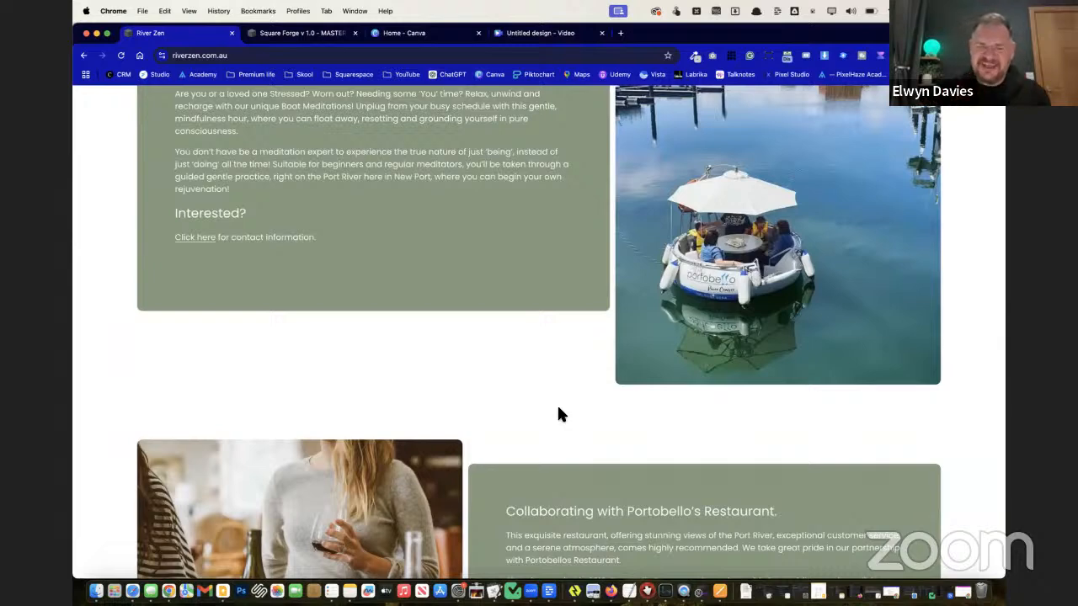
# Read the two body paragraphs under "Turn meditation into a captivating experience"
pyautogui.scroll(3, 558, 412)
pyautogui.moveTo(177, 269); pyautogui.dragTo(249, 358)
pyautogui.click(249, 358)
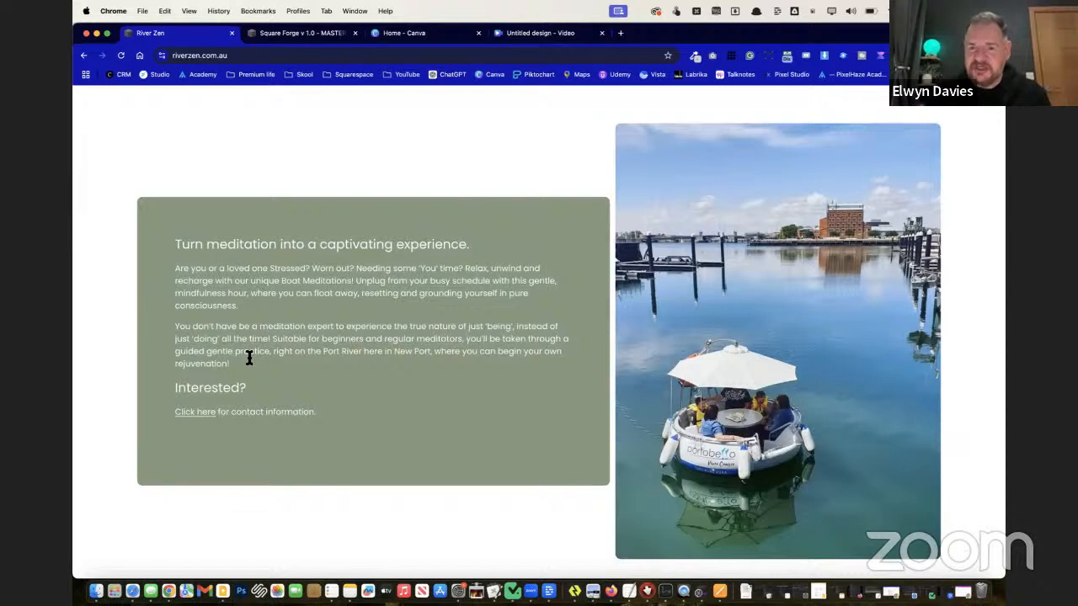
pyautogui.scroll(-5, 251, 360)
pyautogui.scroll(4, 253, 365)
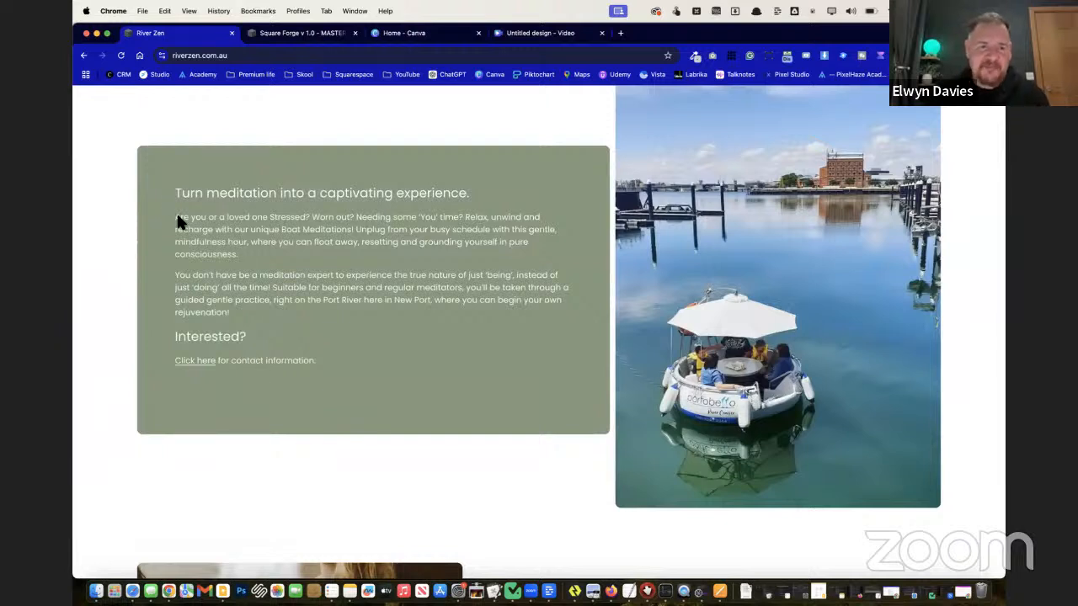
pyautogui.moveTo(171, 216); pyautogui.dragTo(242, 324)
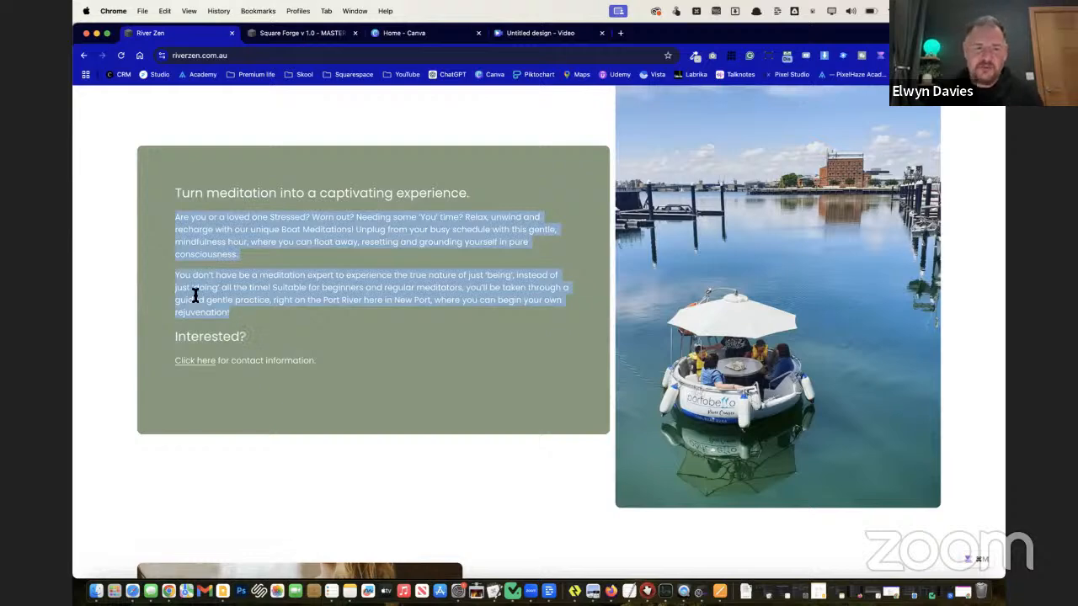
# Read the "Collaborating with Portobello's Restaurant" text, focusing on its heading and first paragraph, and continue down to the testimonials
pyautogui.scroll(-8, 244, 225)
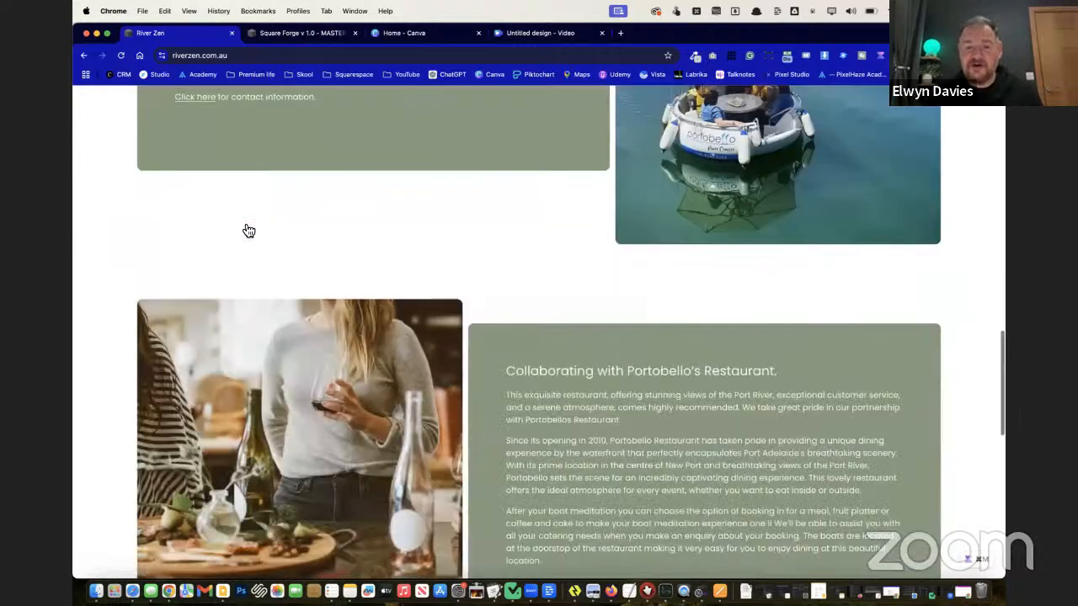
pyautogui.scroll(2, 616, 480)
pyautogui.moveTo(601, 438); pyautogui.dragTo(492, 243)
pyautogui.click(596, 337)
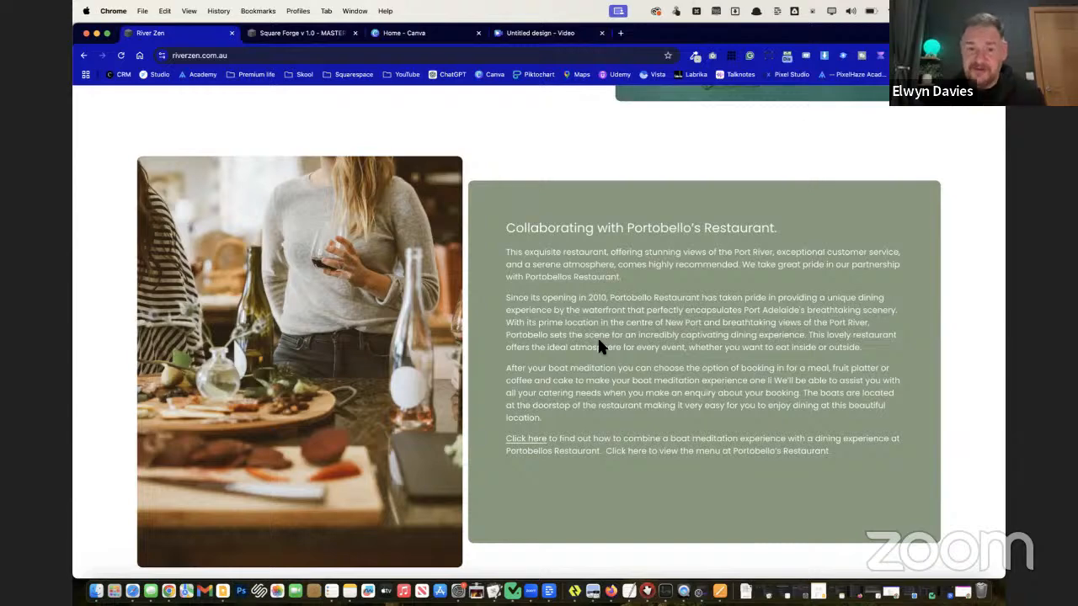
pyautogui.moveTo(625, 275); pyautogui.dragTo(504, 223)
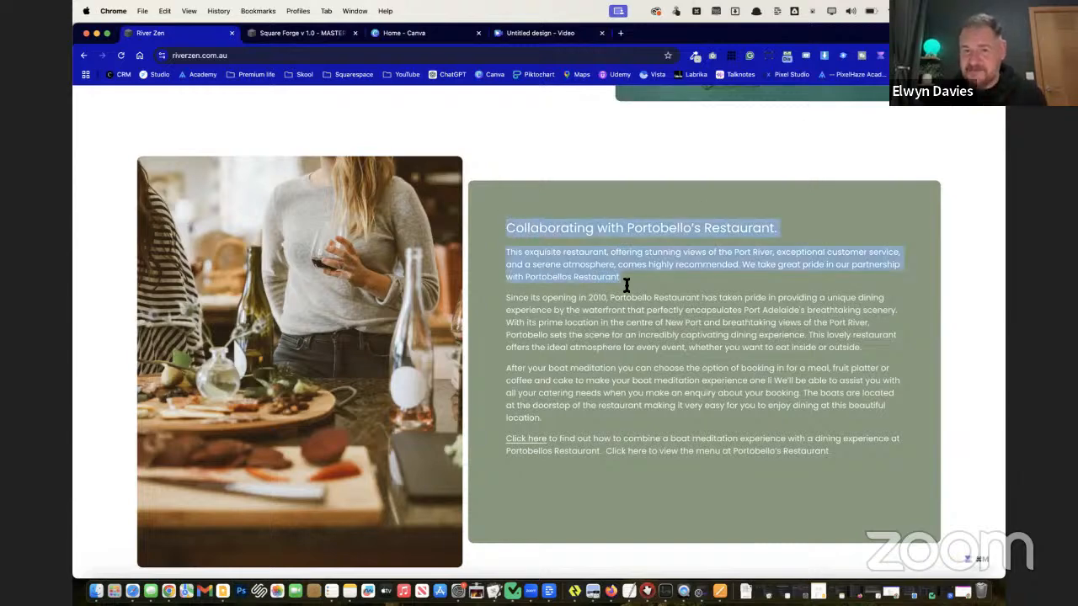
pyautogui.scroll(1, 631, 301)
pyautogui.scroll(-5, 633, 305)
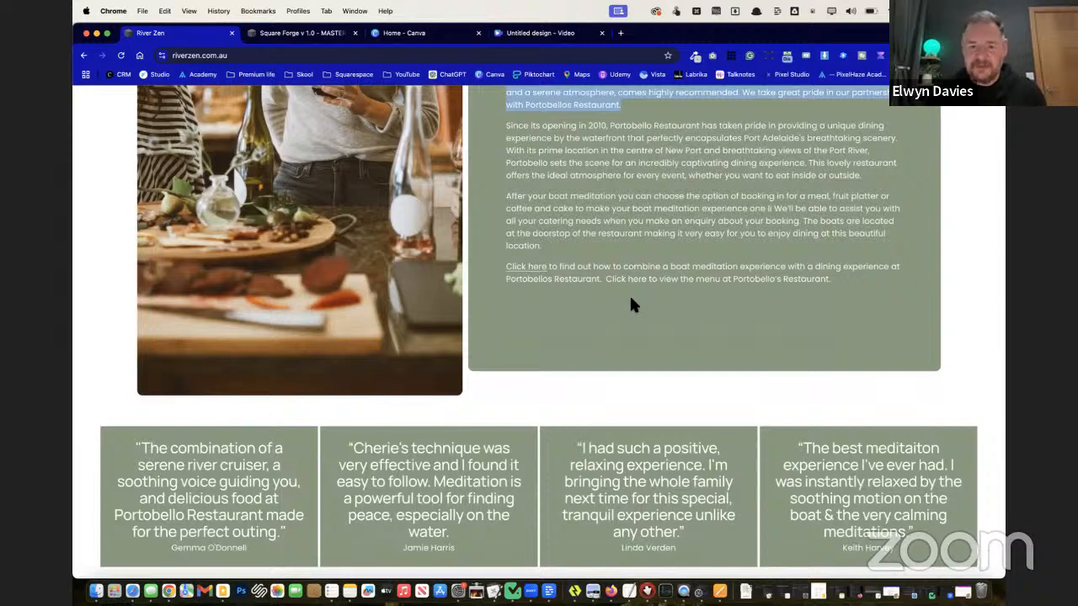
# Examine the restaurant collaboration section again together with the row of four customer testimonials below it
pyautogui.scroll(-4, 631, 303)
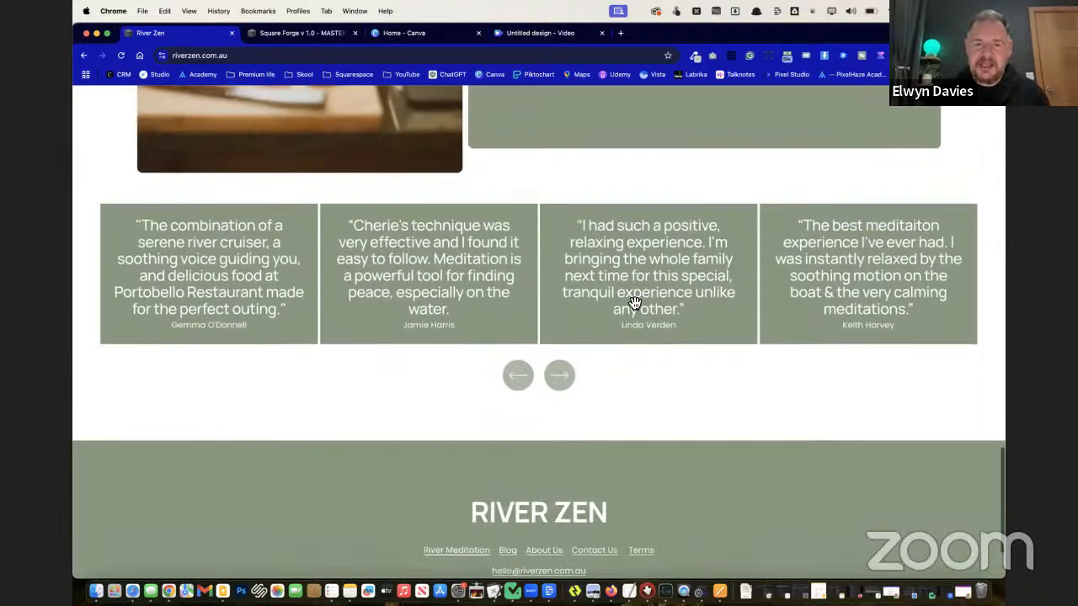
pyautogui.scroll(7, 517, 376)
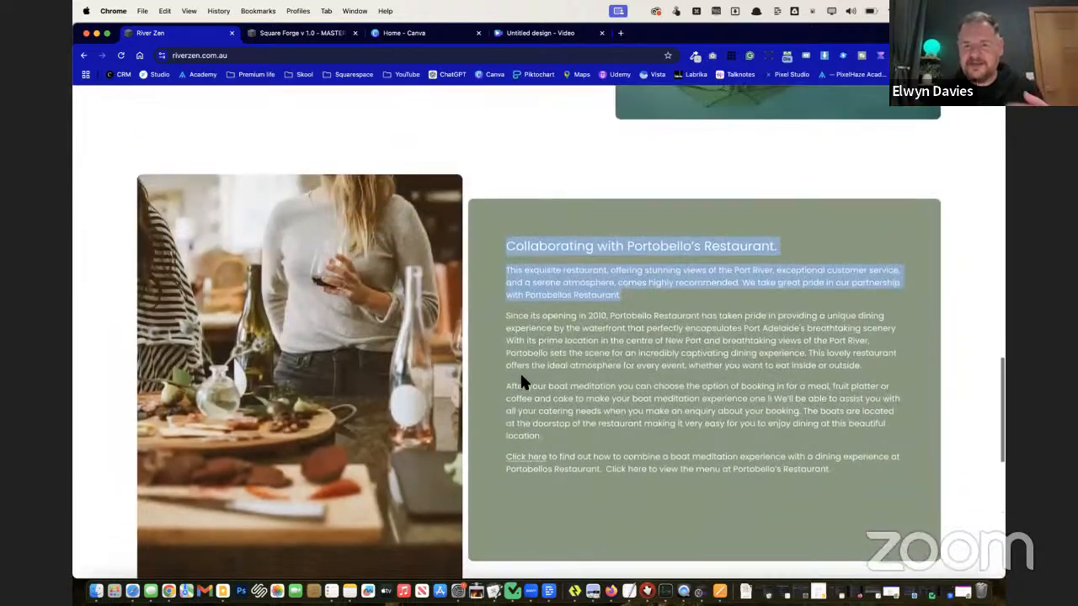
pyautogui.click(521, 376)
pyautogui.scroll(-3, 522, 375)
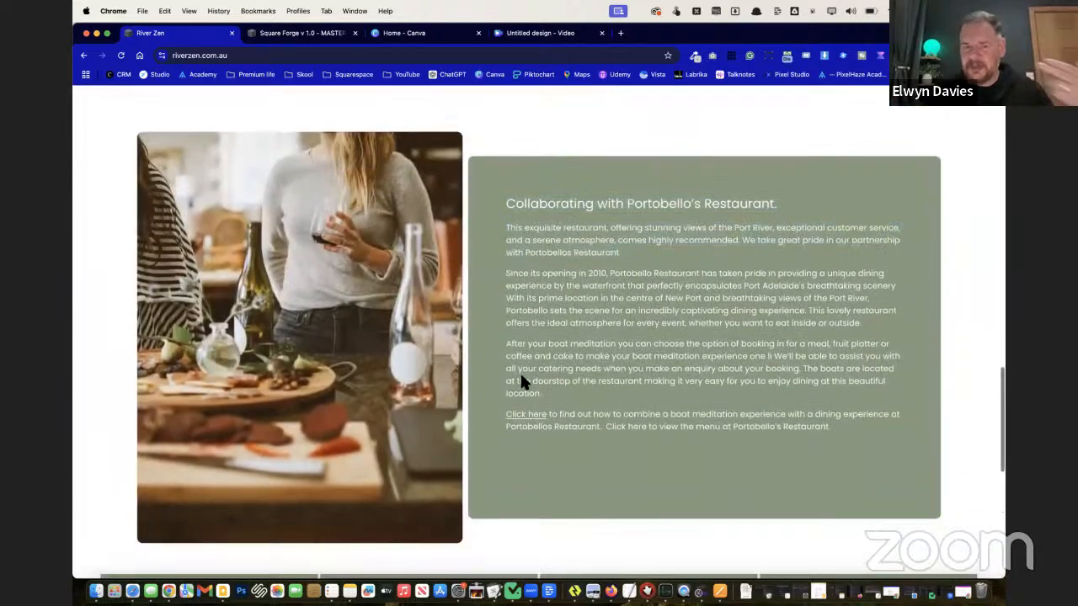
pyautogui.scroll(-2, 521, 383)
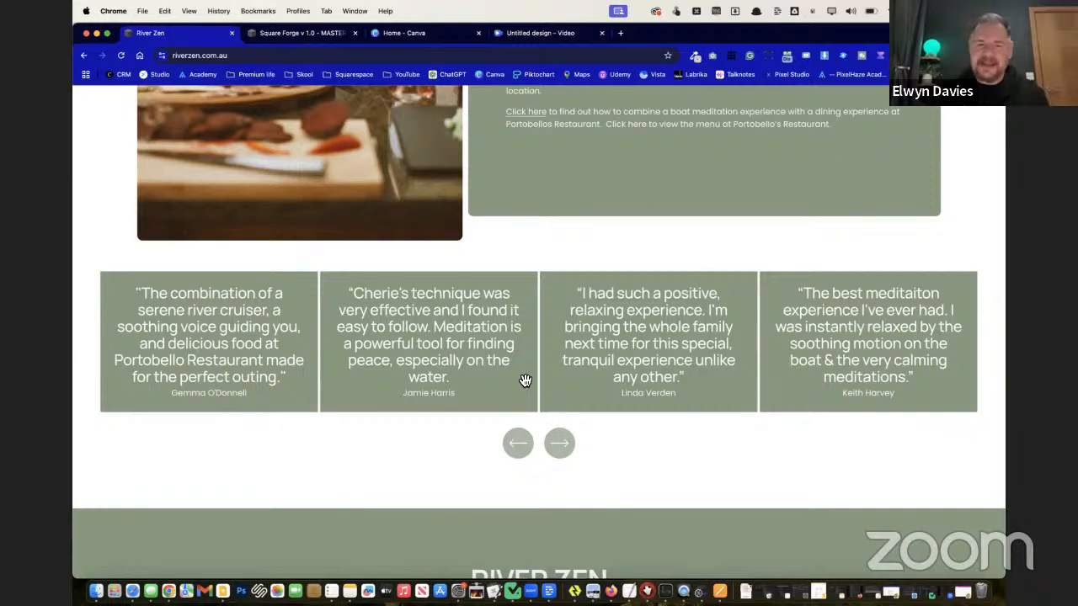
pyautogui.scroll(-5, 522, 379)
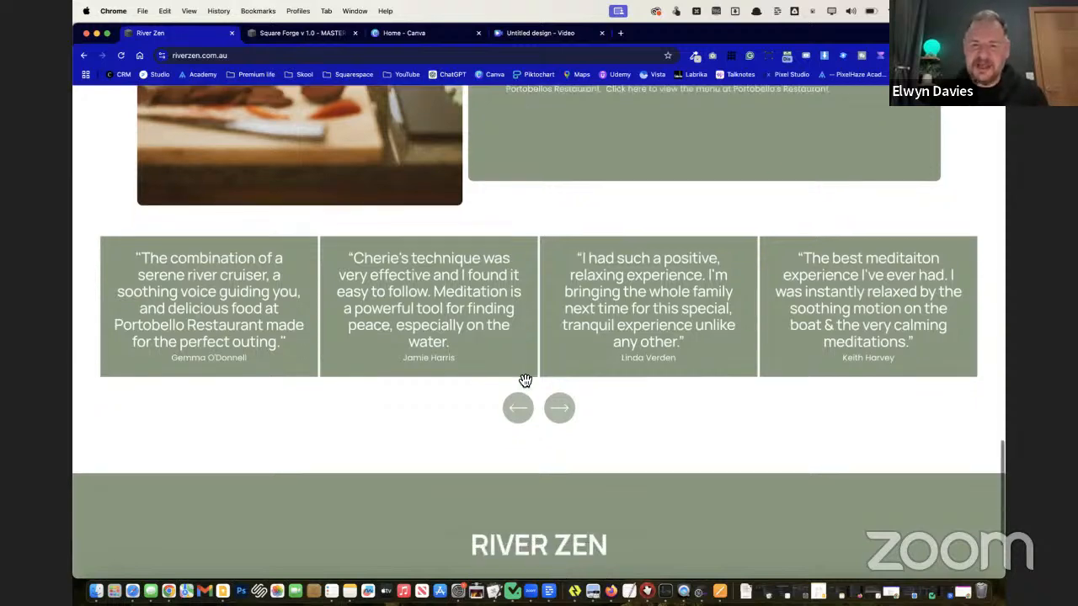
pyautogui.scroll(4, 522, 378)
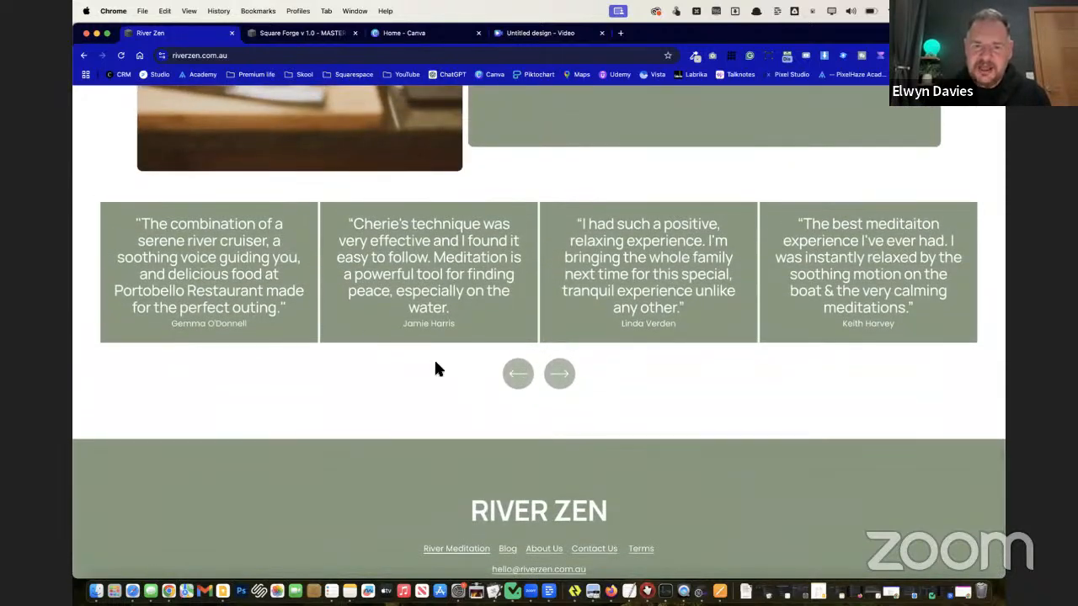
pyautogui.scroll(5, 738, 416)
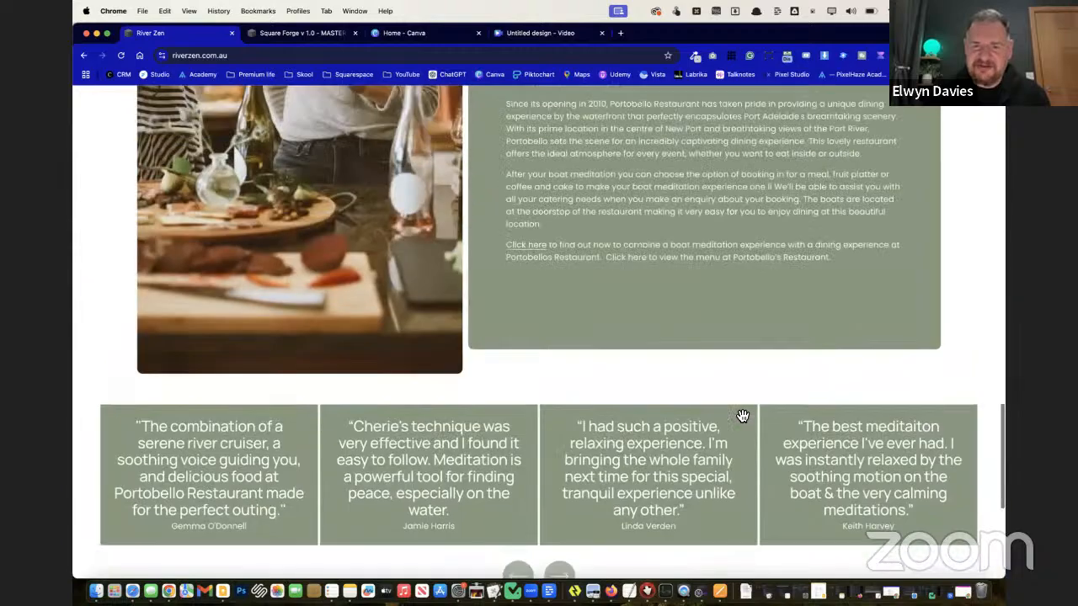
pyautogui.scroll(-6, 809, 434)
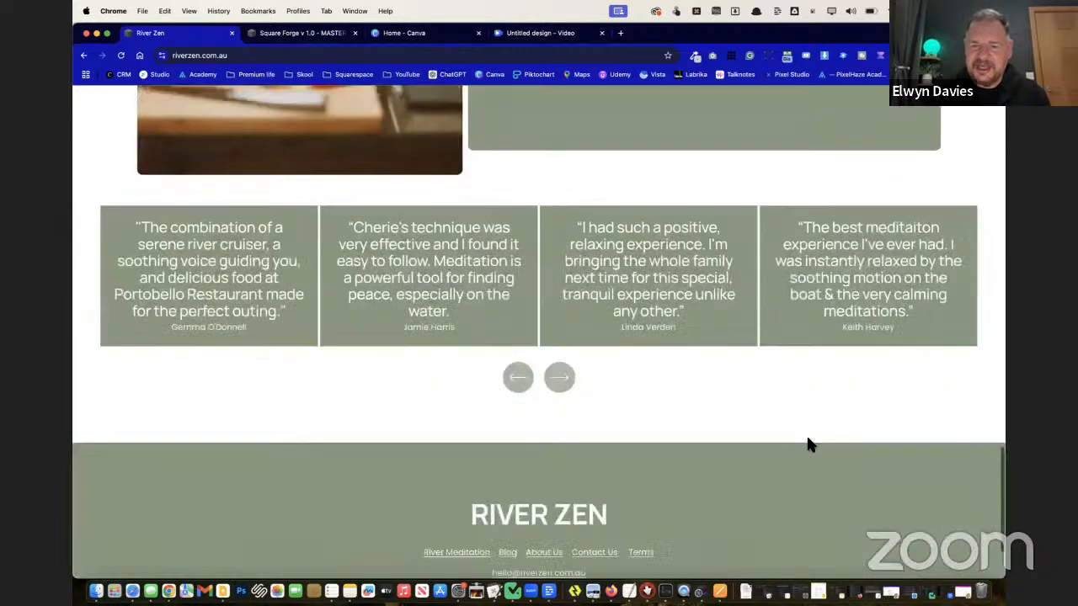
# Look over the whole homepage again from the hero to the bottom, examining the footer's links and contact details
pyautogui.scroll(15, 799, 450)
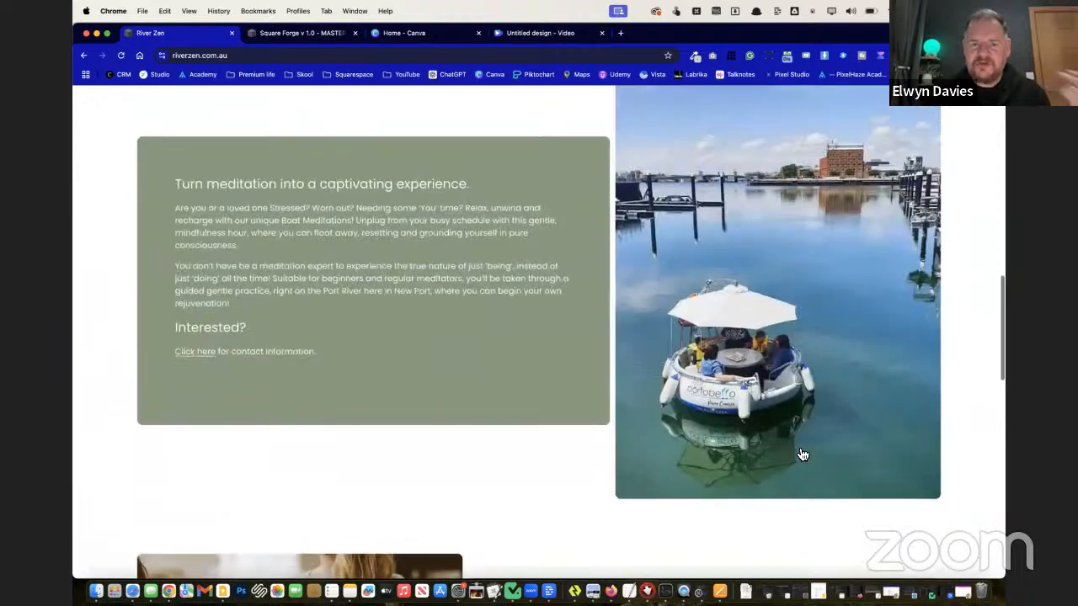
pyautogui.scroll(5, 800, 453)
pyautogui.scroll(-20, 807, 404)
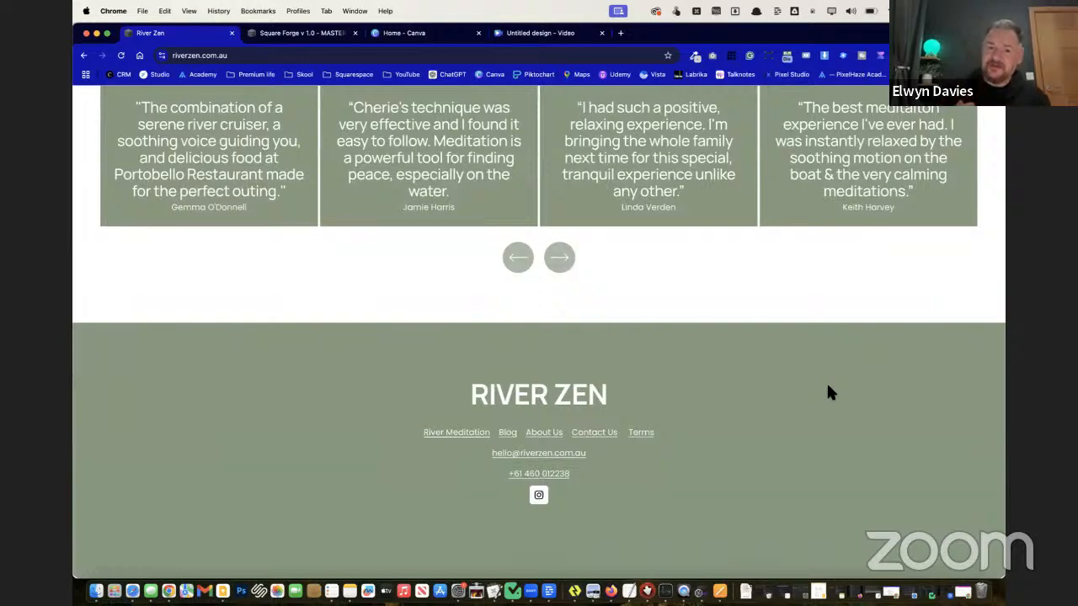
pyautogui.scroll(10, 828, 392)
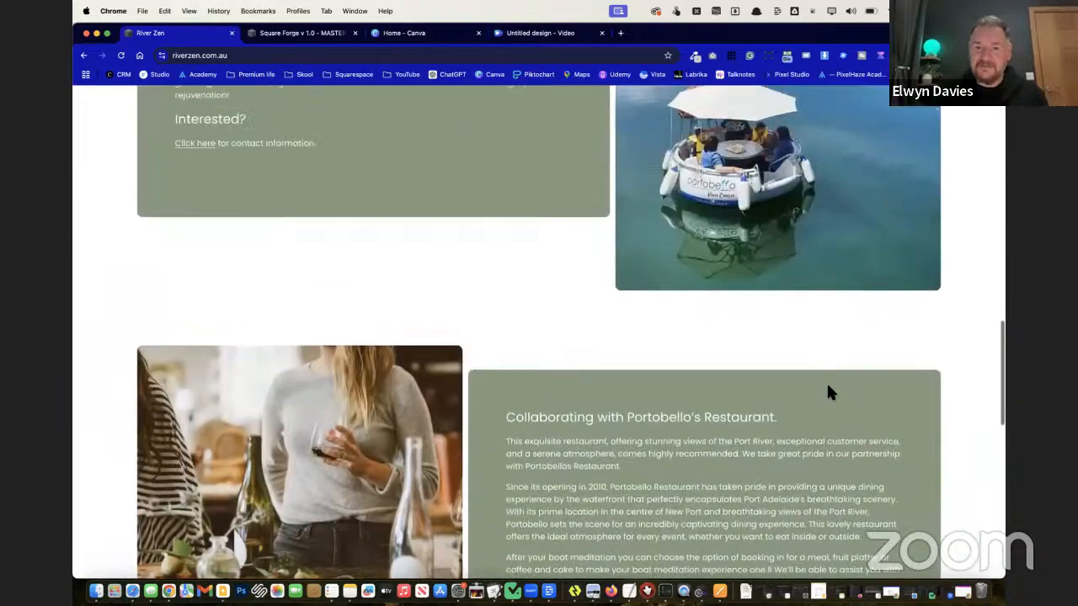
pyautogui.scroll(10, 830, 395)
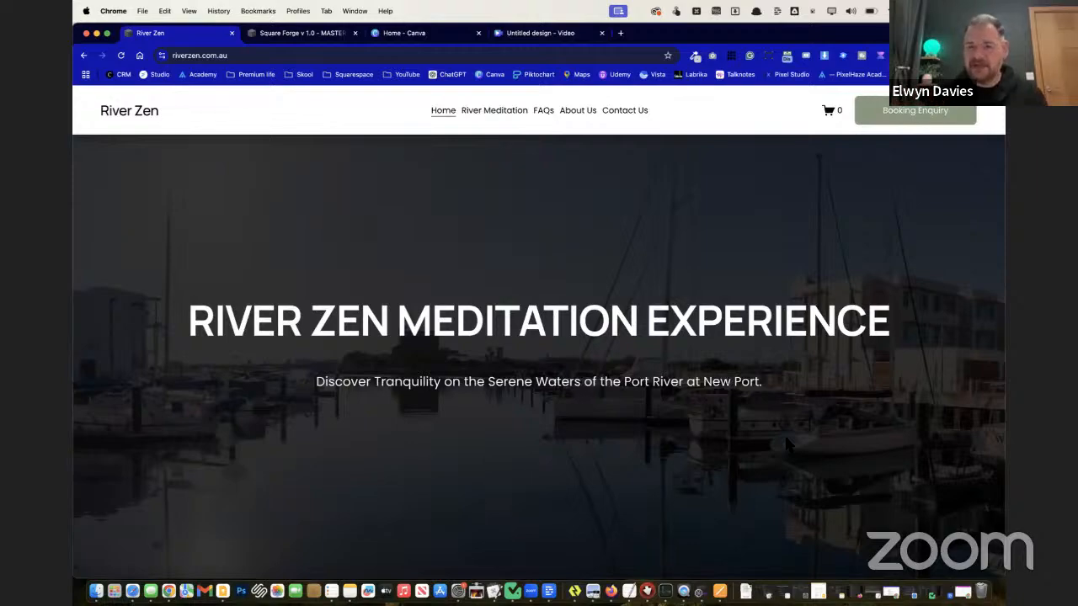
pyautogui.scroll(-20, 788, 444)
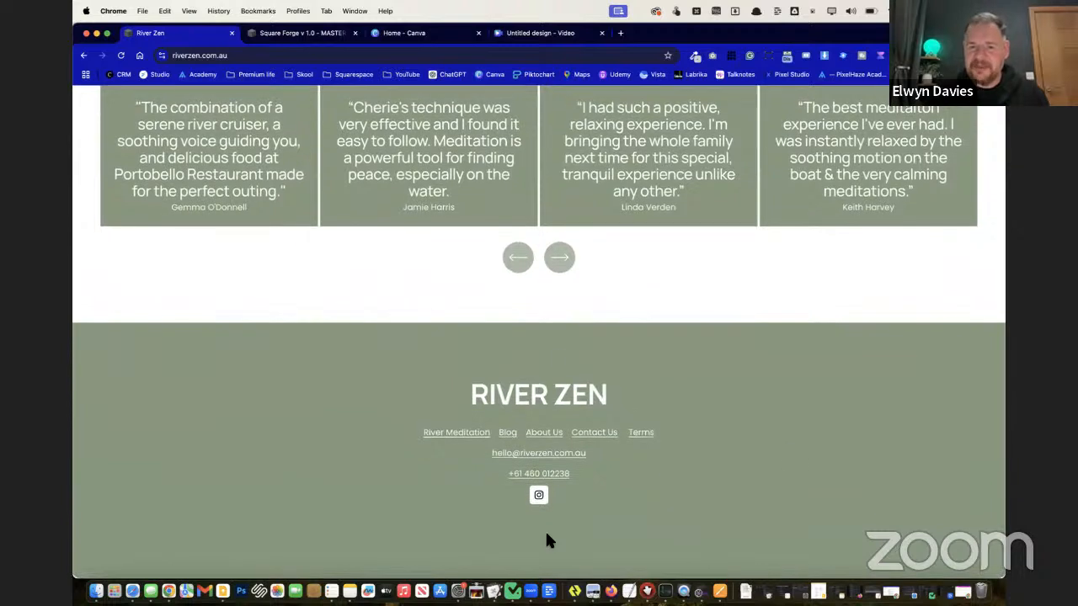
pyautogui.moveTo(428, 364); pyautogui.dragTo(623, 476)
pyautogui.click(623, 476)
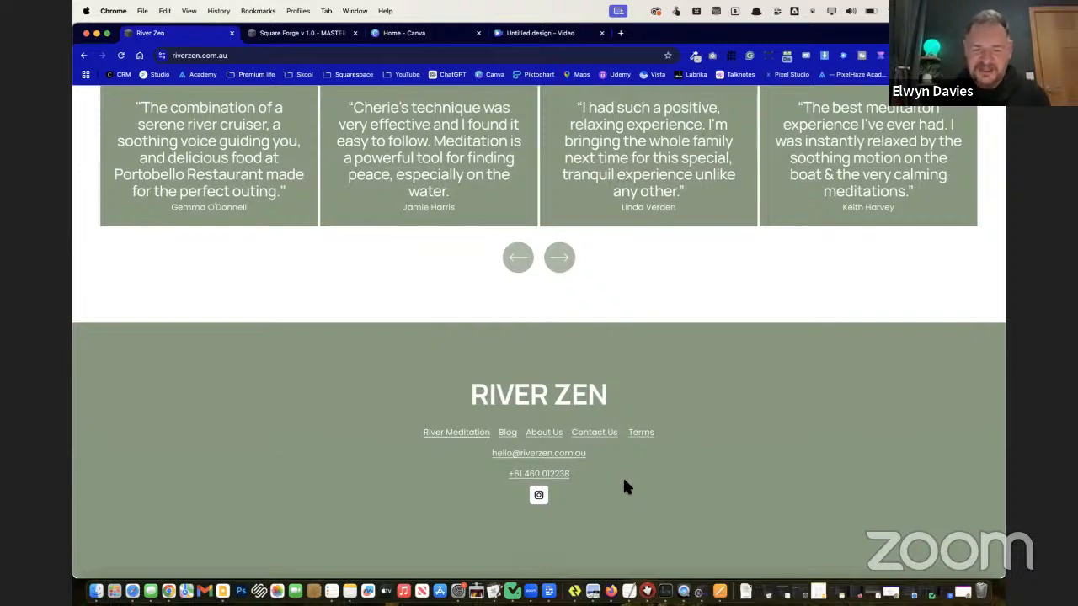
# Switch to the Squarespace site copy, name the site River Zen and complete the four-part selling introduction
pyautogui.hotkey('ctrl', 'Tab')
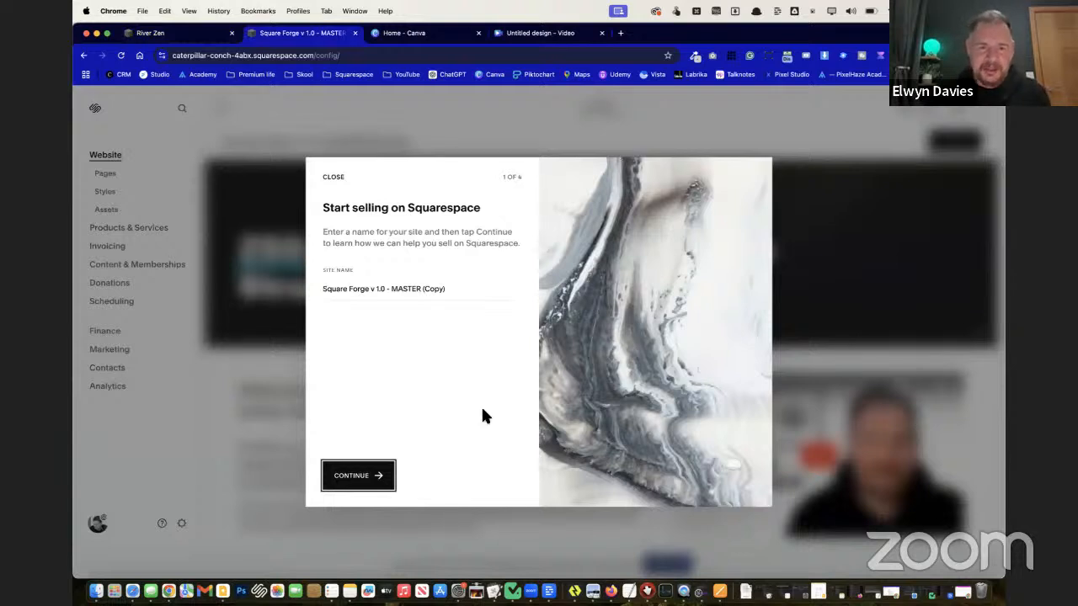
pyautogui.click(472, 293)
pyautogui.press('super+a')
pyautogui.press('BackSpace')
pyautogui.write('River')
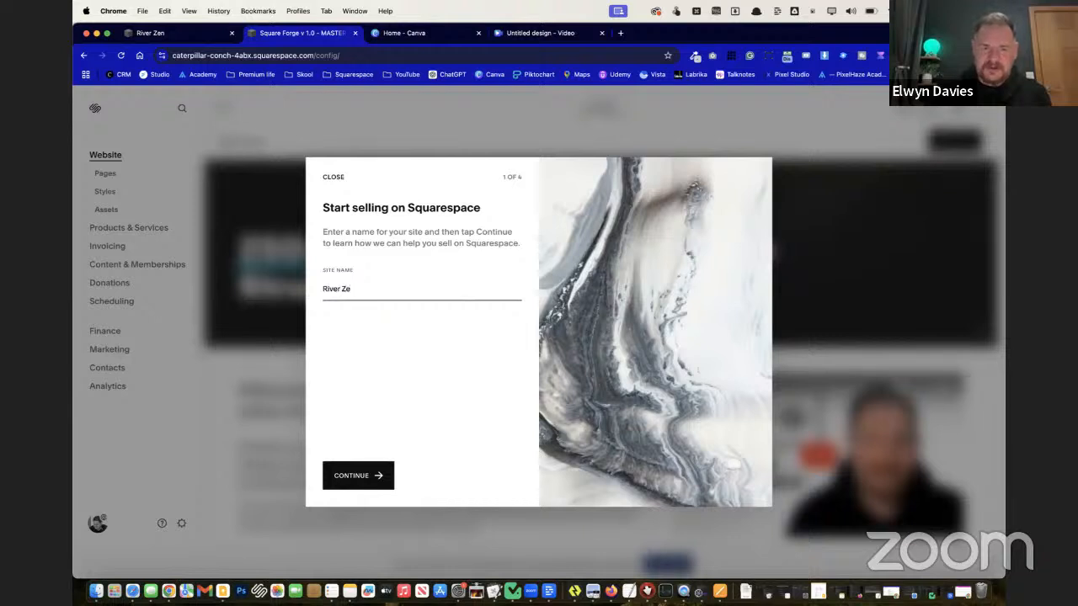
pyautogui.click(362, 476)
pyautogui.click(475, 478)
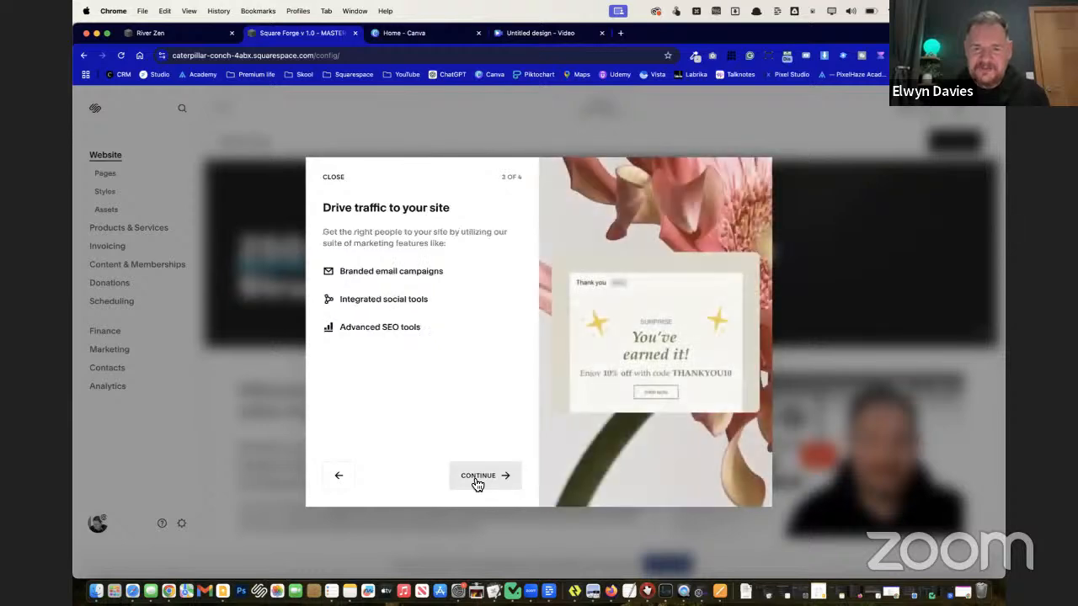
pyautogui.click(485, 475)
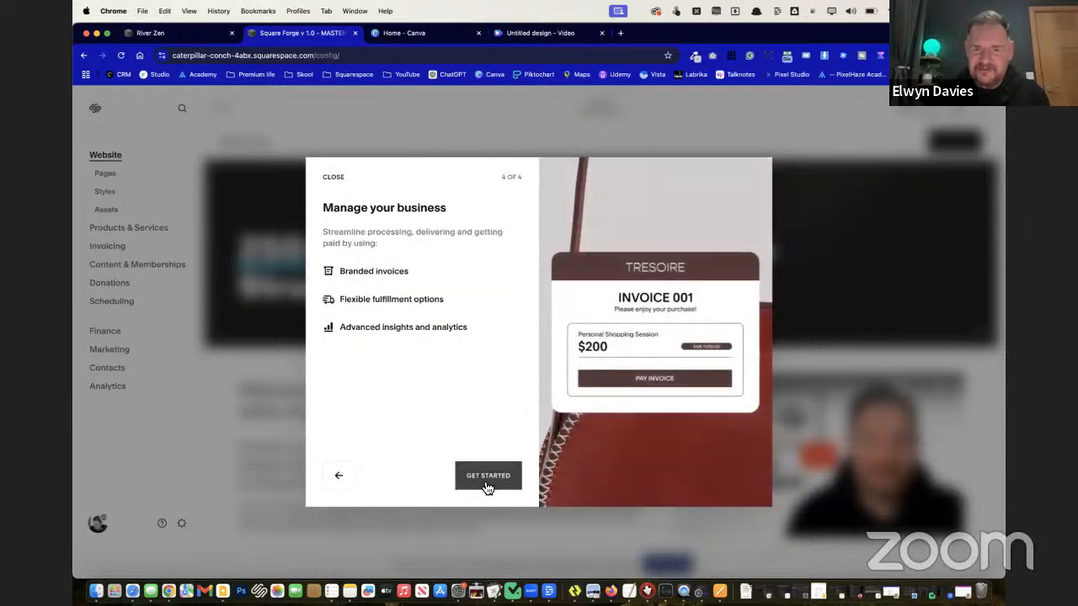
pyautogui.click(488, 477)
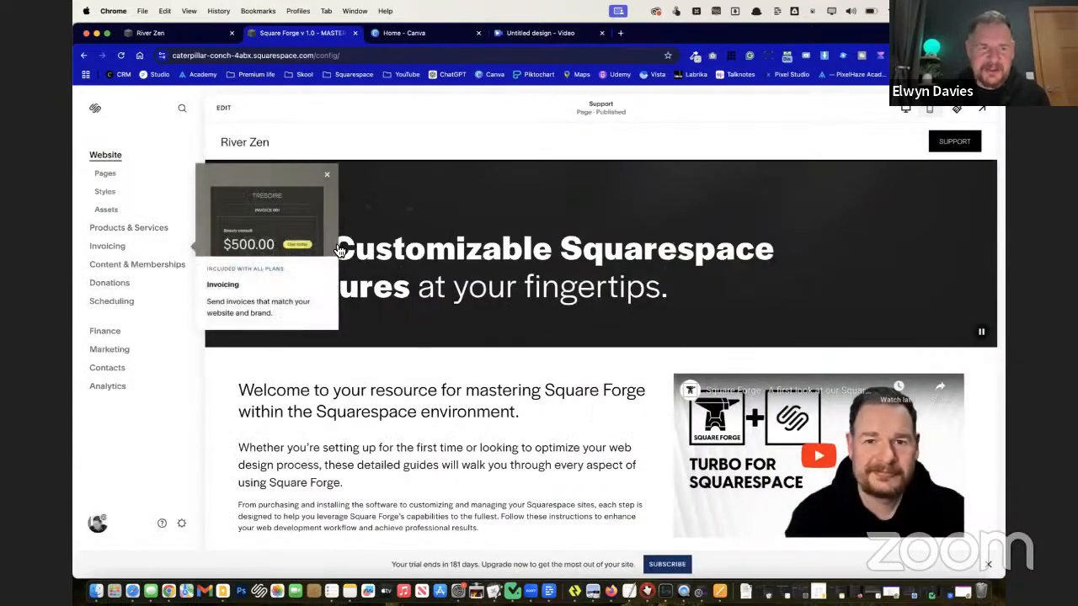
# Open the site's page list and check the Support page's general settings
pyautogui.click(110, 176)
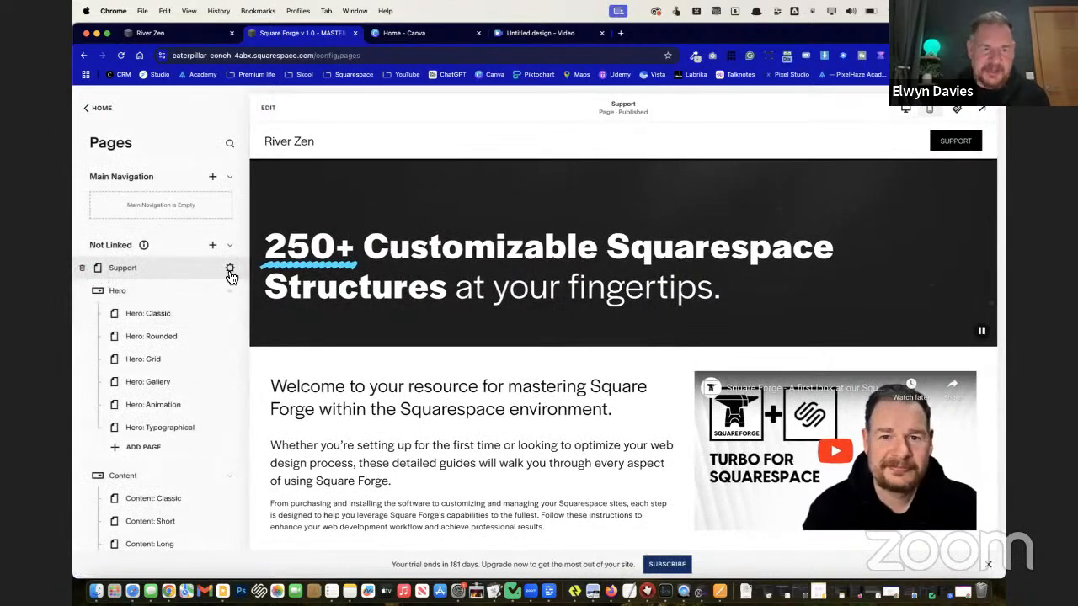
pyautogui.click(229, 270)
pyautogui.scroll(-2, 598, 412)
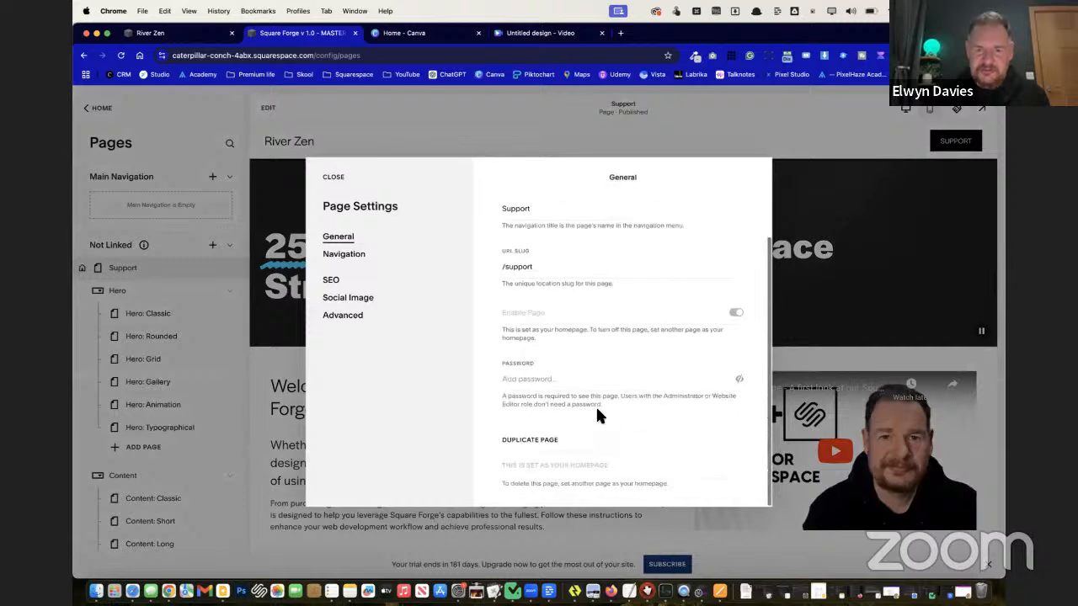
pyautogui.scroll(1, 547, 336)
pyautogui.scroll(-1, 547, 337)
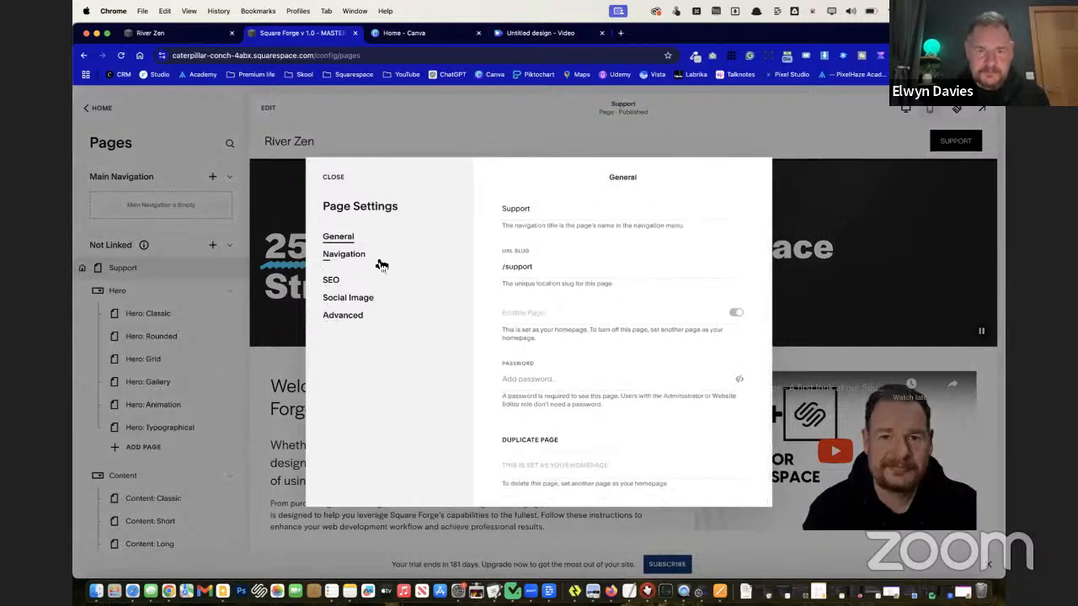
pyautogui.scroll(3, 517, 334)
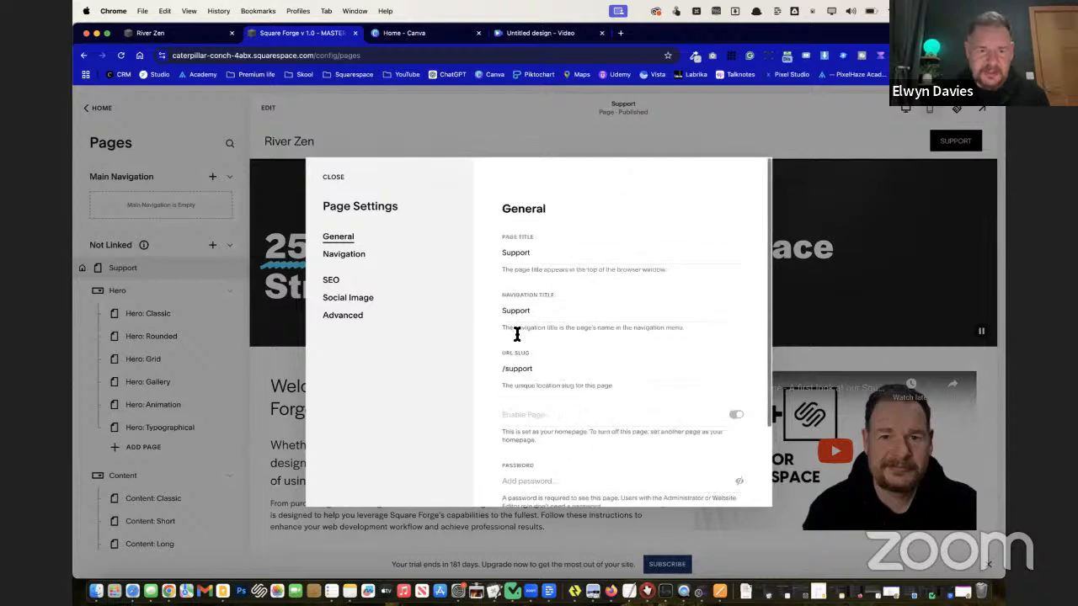
pyautogui.click(215, 286)
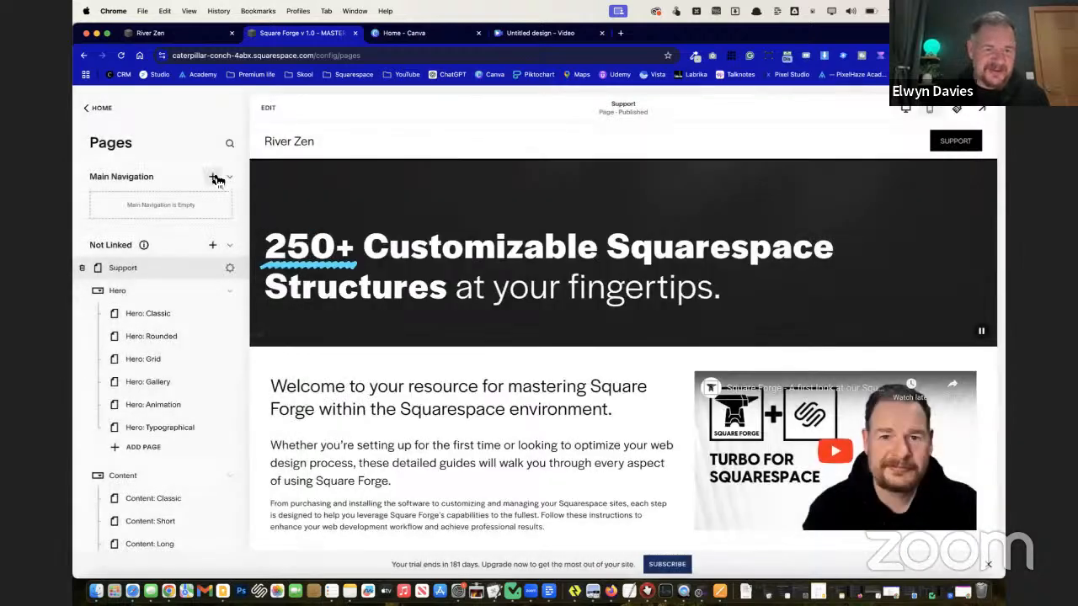
# Add a blank page named Home to the main navigation
pyautogui.click(216, 180)
pyautogui.click(267, 190)
pyautogui.write('Home')
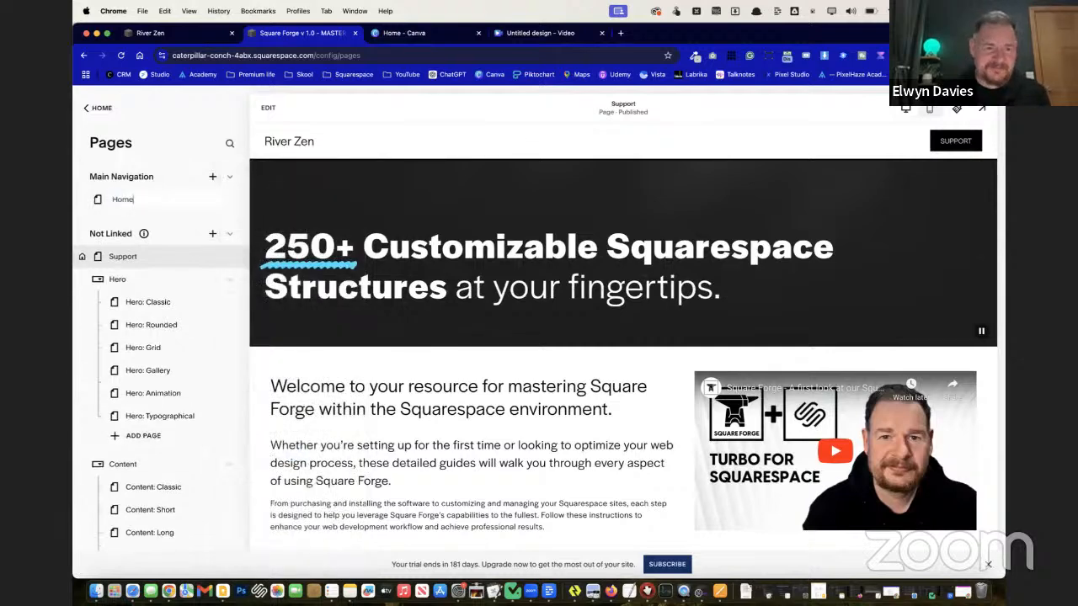
pyautogui.press('Return')
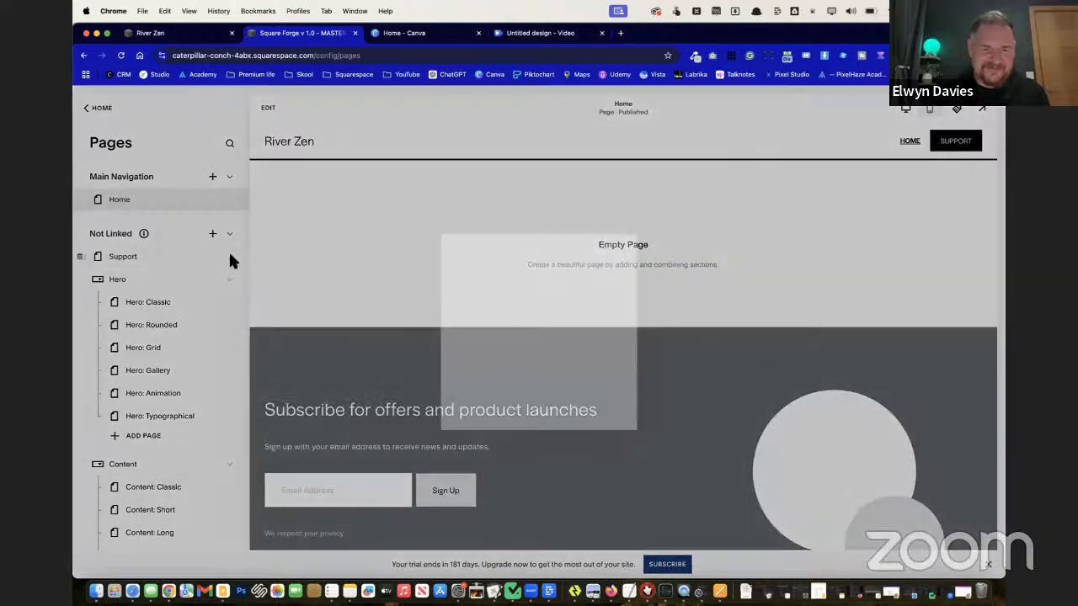
# Set the new Home page as the site's homepage in its page settings
pyautogui.click(229, 258)
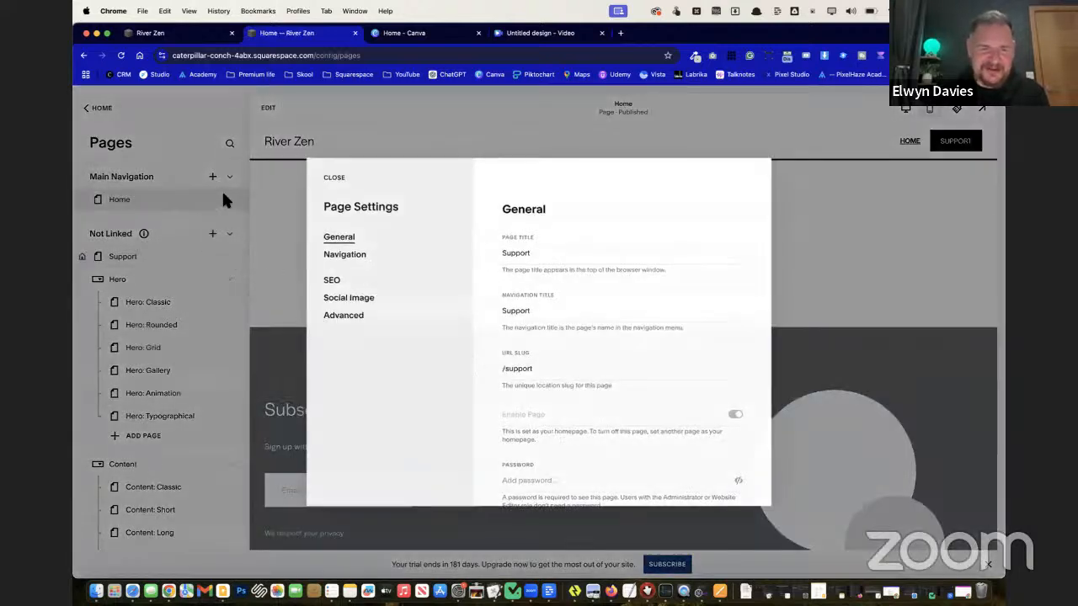
pyautogui.click(231, 213)
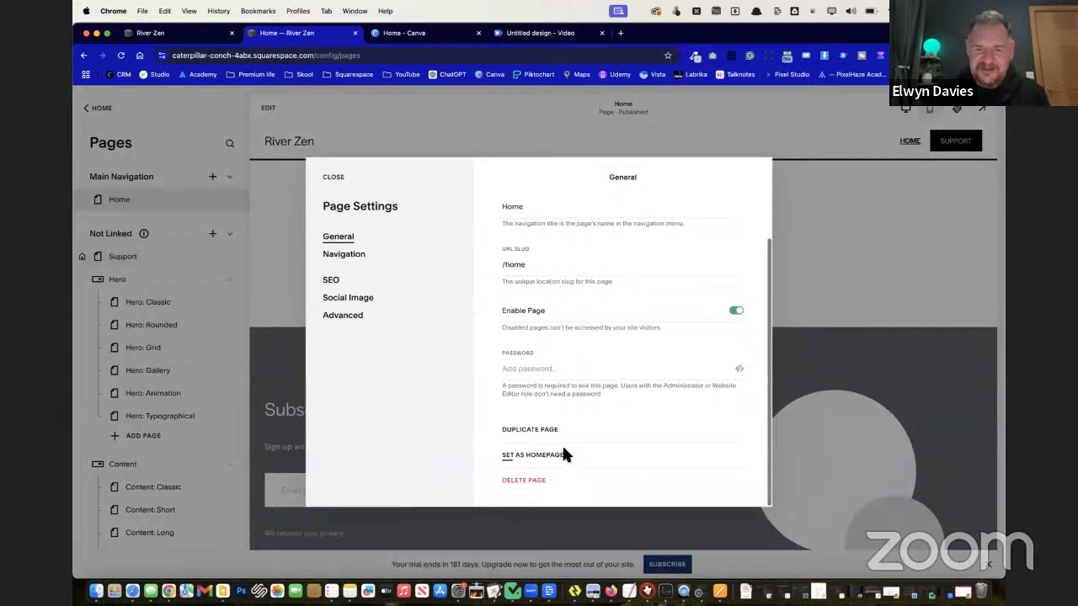
pyautogui.click(543, 457)
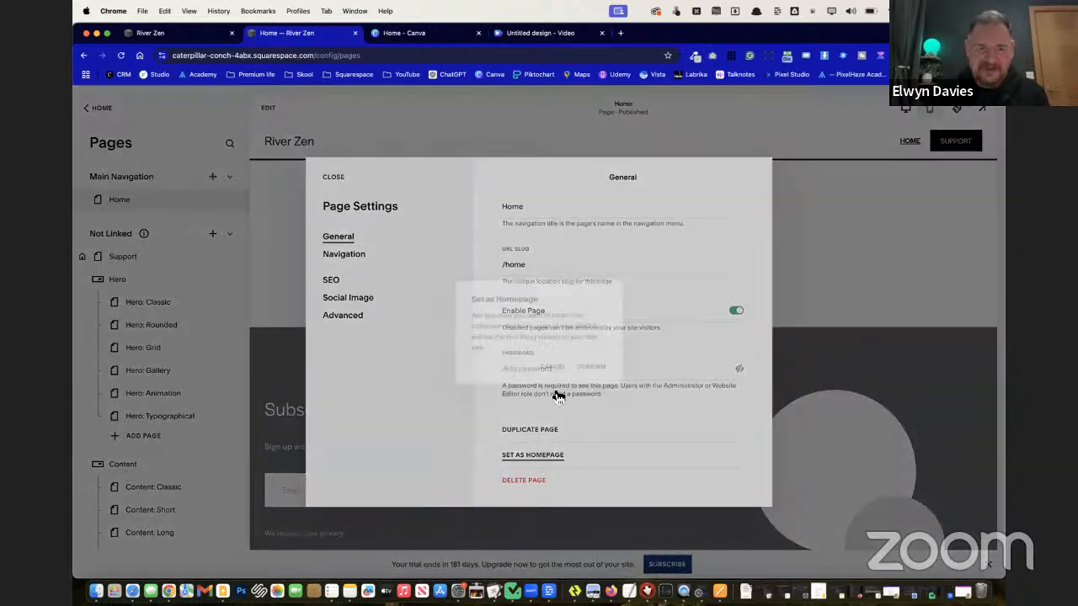
pyautogui.click(593, 370)
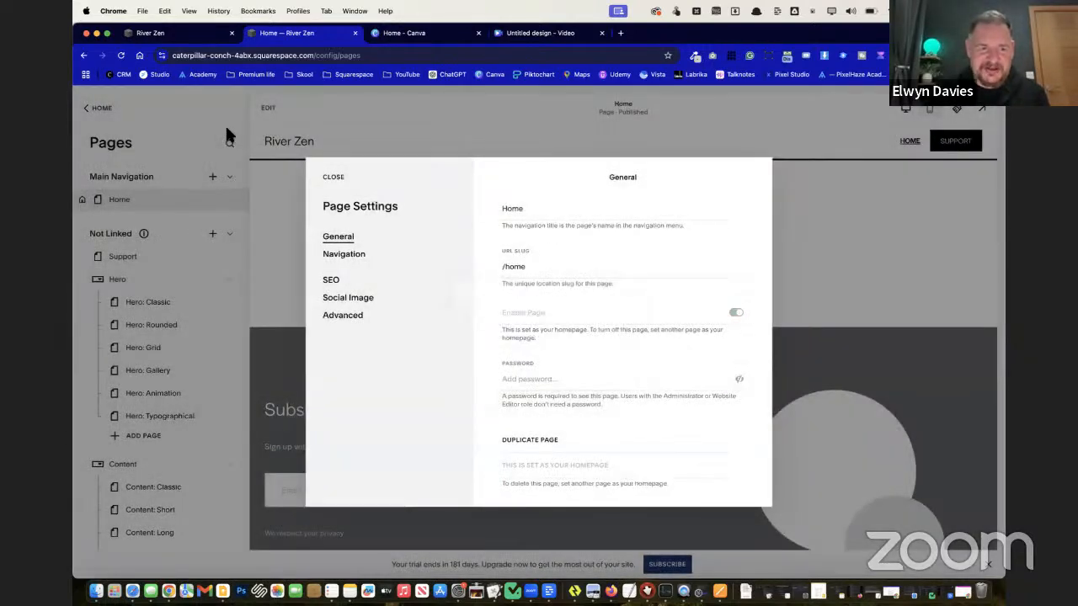
pyautogui.click(334, 177)
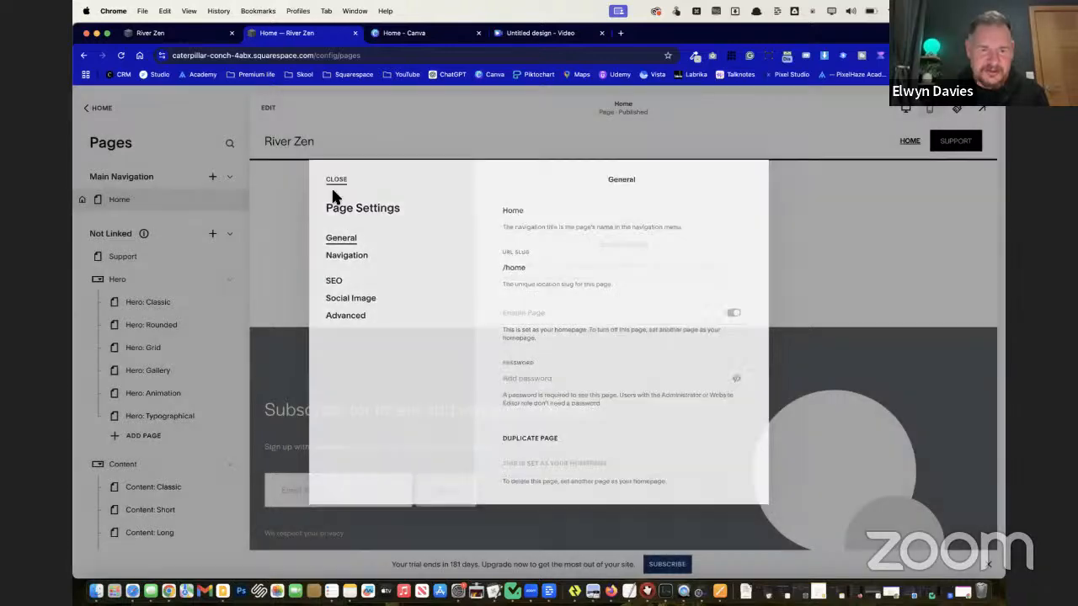
# Look through the empty Home page's subscribe section and footer
pyautogui.scroll(-5, 478, 464)
pyautogui.scroll(-1, 478, 464)
pyautogui.scroll(4, 477, 464)
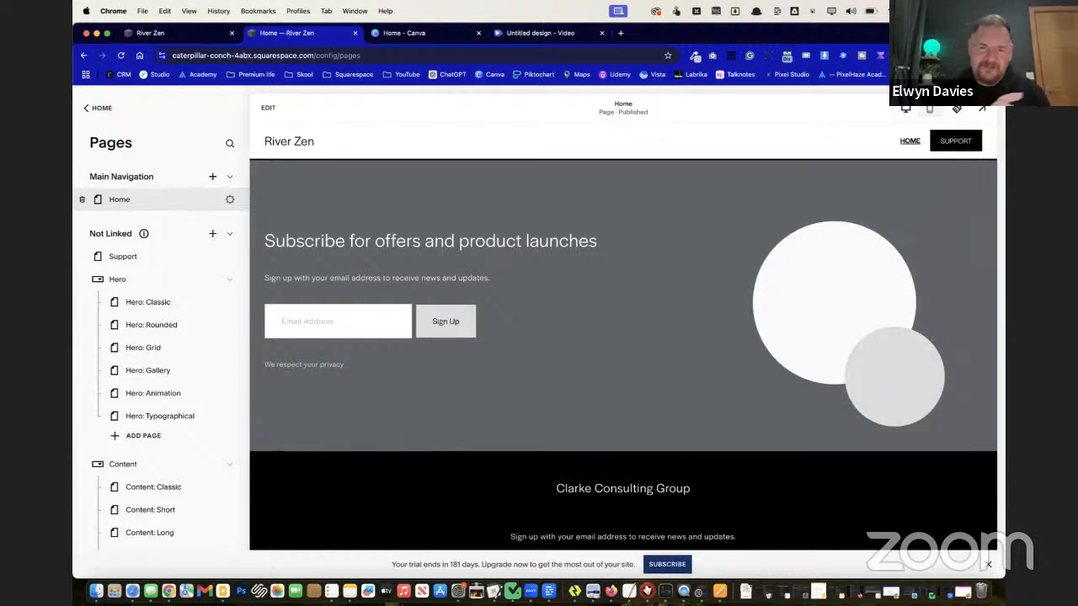
pyautogui.scroll(-3, 623, 337)
pyautogui.scroll(3, 623, 337)
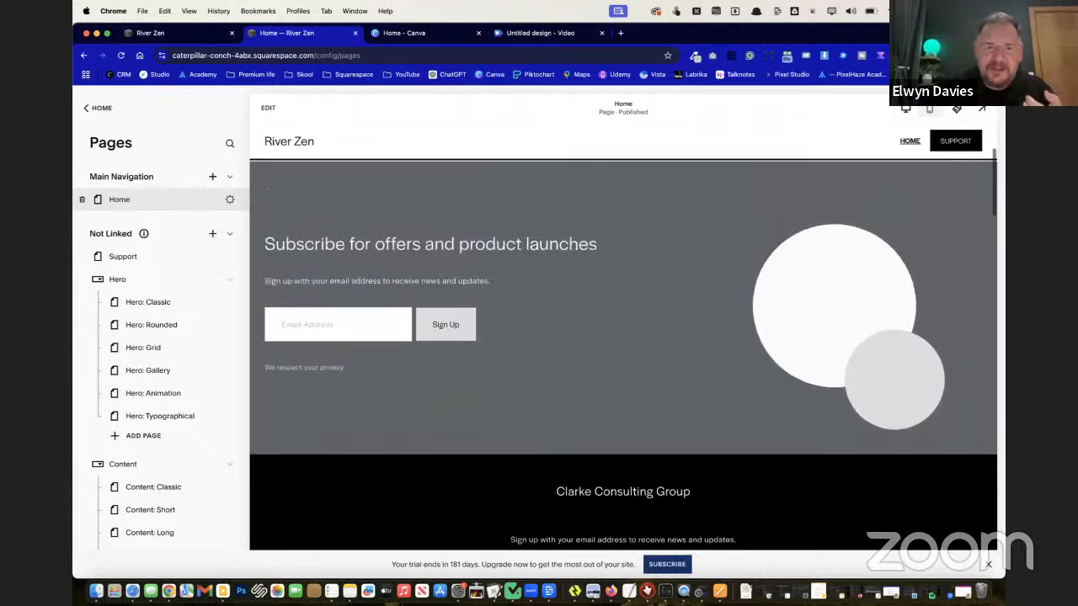
# Return to the live River Zen website and go back up to the four cards below the hero
pyautogui.click(168, 31)
pyautogui.scroll(10, 322, 195)
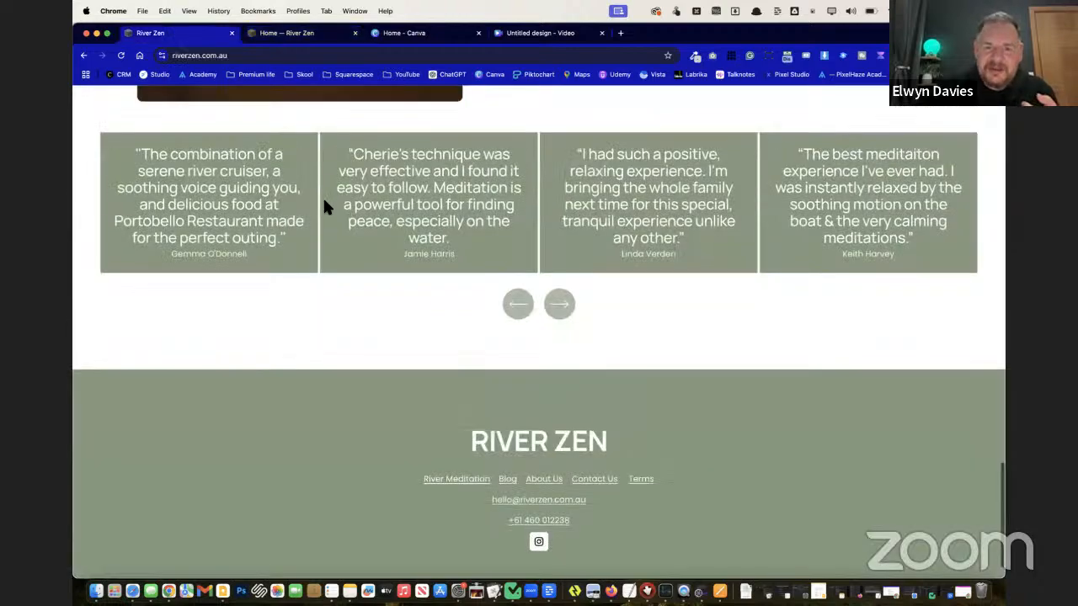
pyautogui.scroll(3, 407, 310)
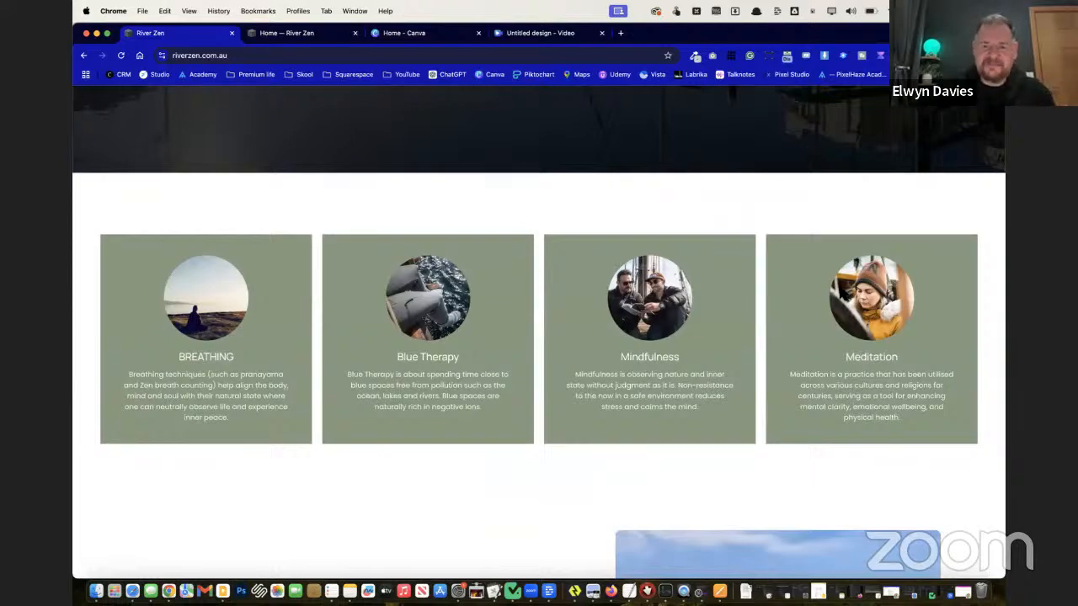
# Look over the meditation and Portobello's Restaurant sections on the live River Zen homepage, and return to its hero
pyautogui.scroll(-15, 840, 292)
pyautogui.scroll(10, 841, 293)
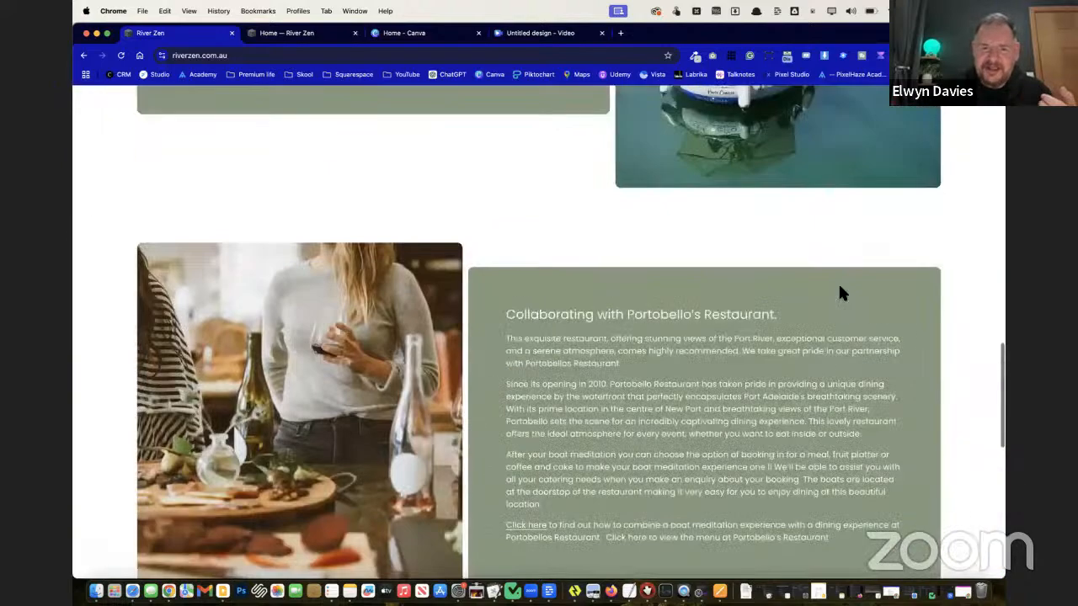
pyautogui.scroll(1, 840, 287)
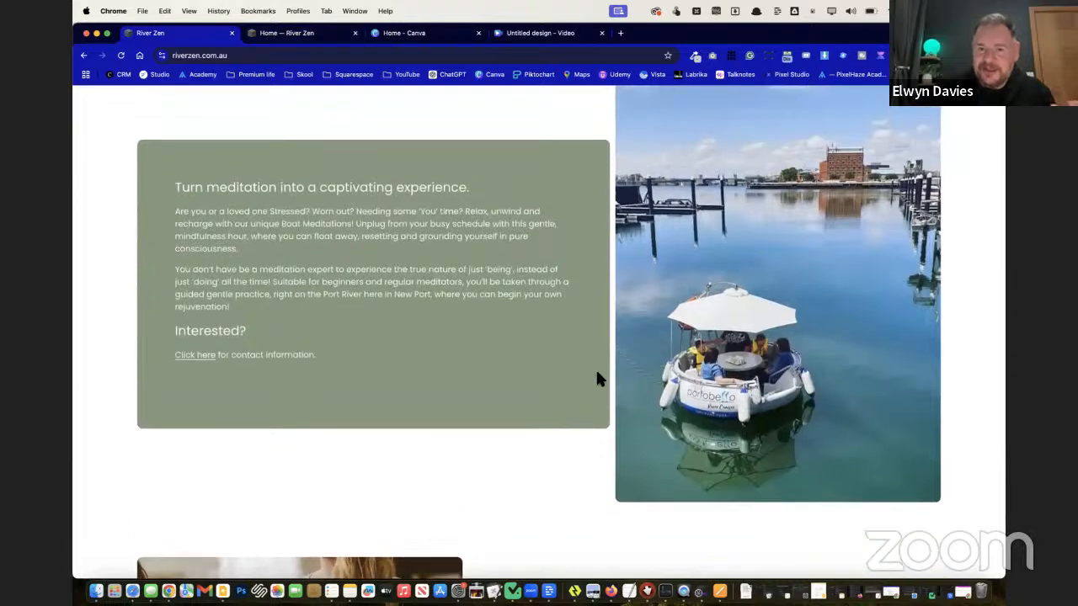
pyautogui.scroll(20, 840, 379)
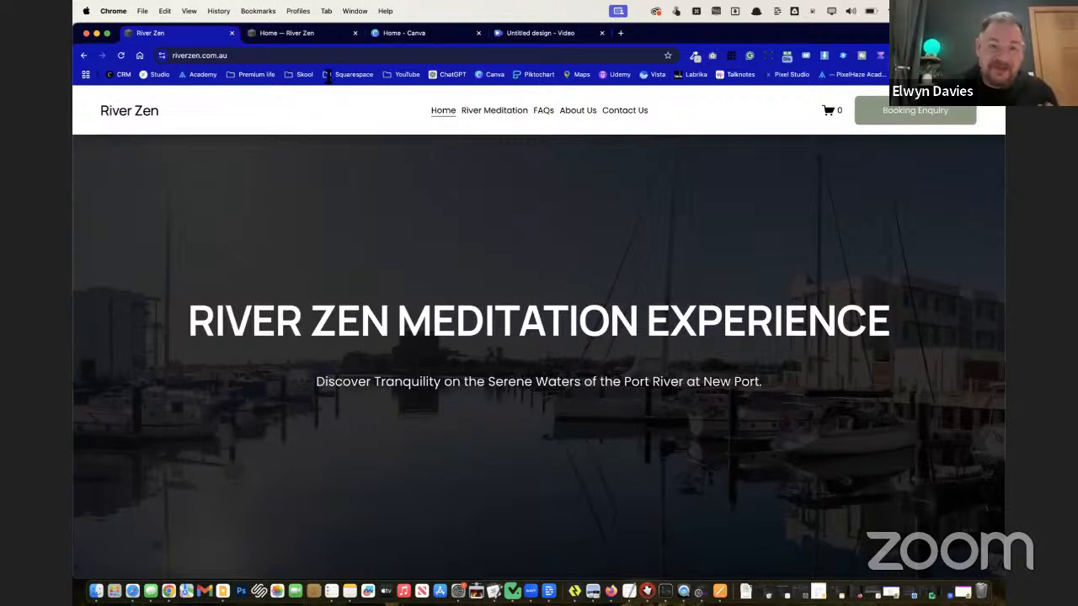
# Switch to the Squarespace copy and look through the subscribe section and stacked sample footers on the Home page
pyautogui.click(317, 36)
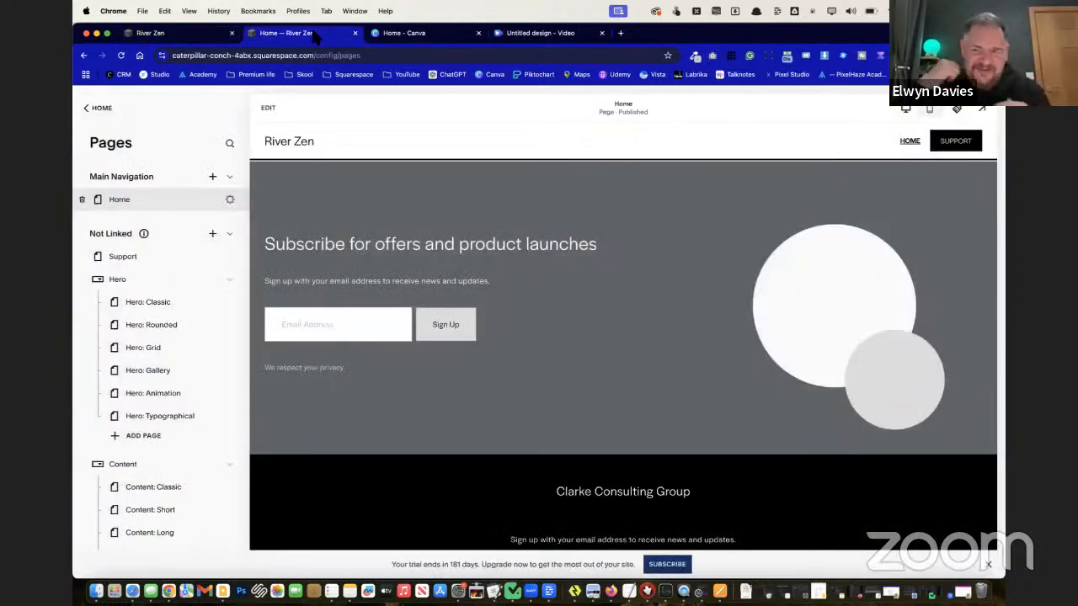
pyautogui.scroll(-5, 719, 269)
pyautogui.scroll(3, 719, 269)
pyautogui.scroll(-3, 719, 268)
pyautogui.scroll(-6, 720, 268)
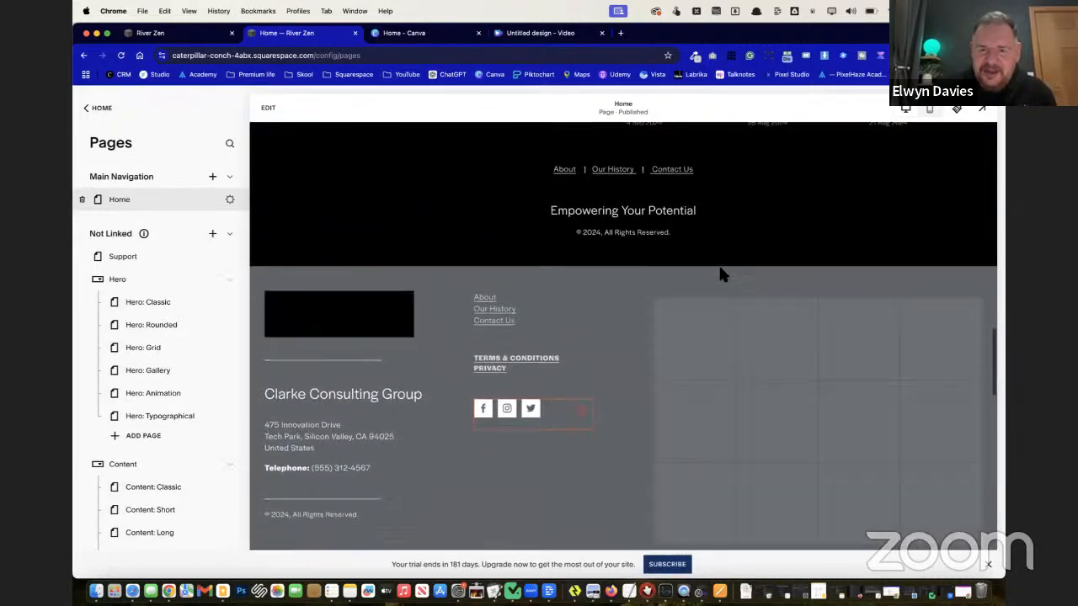
pyautogui.scroll(4, 719, 268)
pyautogui.scroll(6, 719, 268)
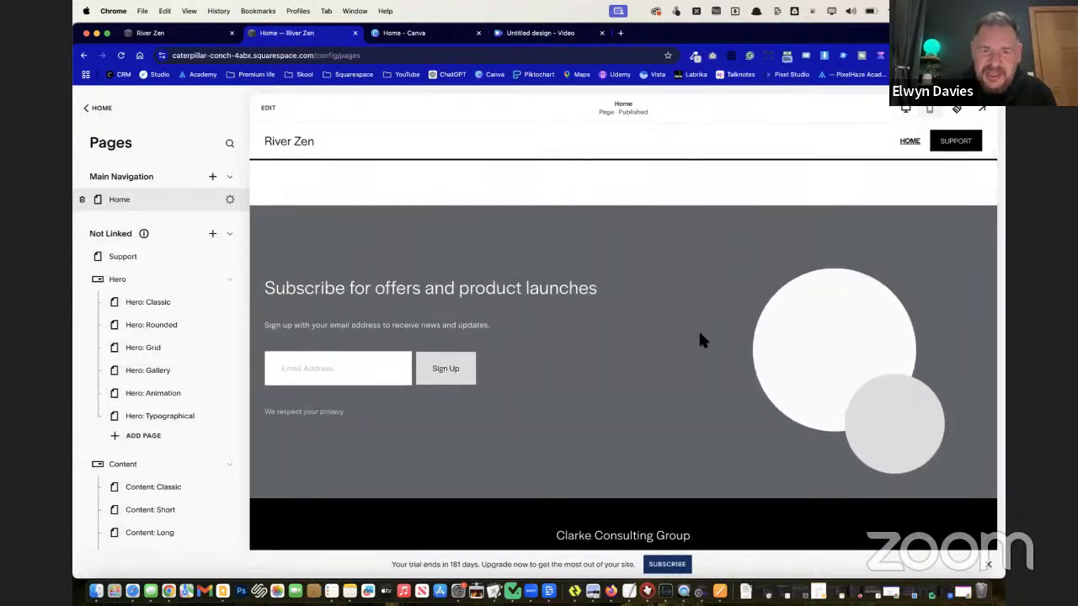
pyautogui.moveTo(253, 294); pyautogui.dragTo(609, 414)
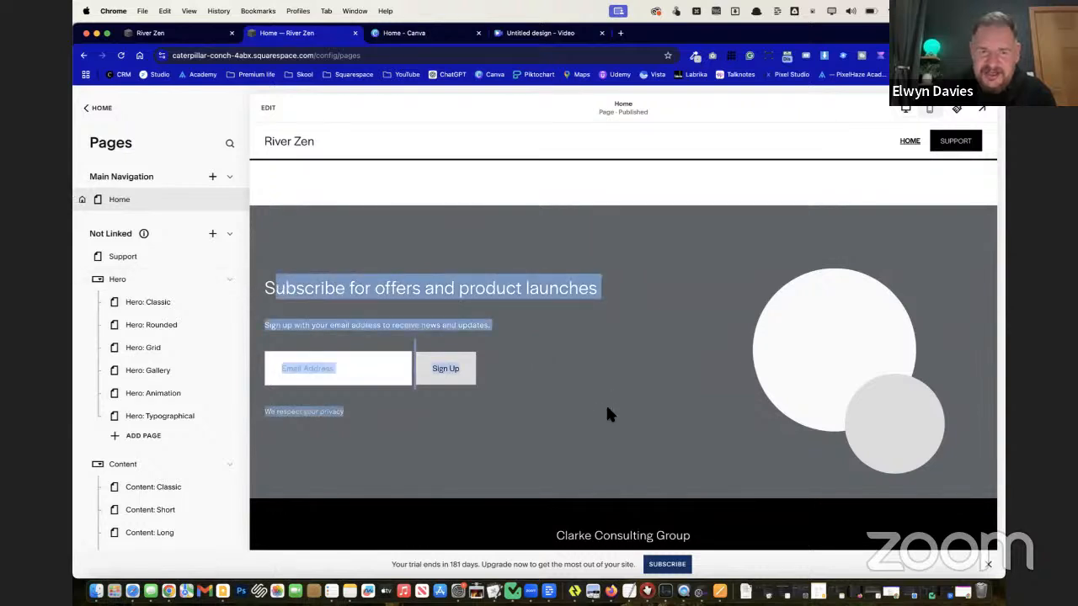
pyautogui.click(684, 379)
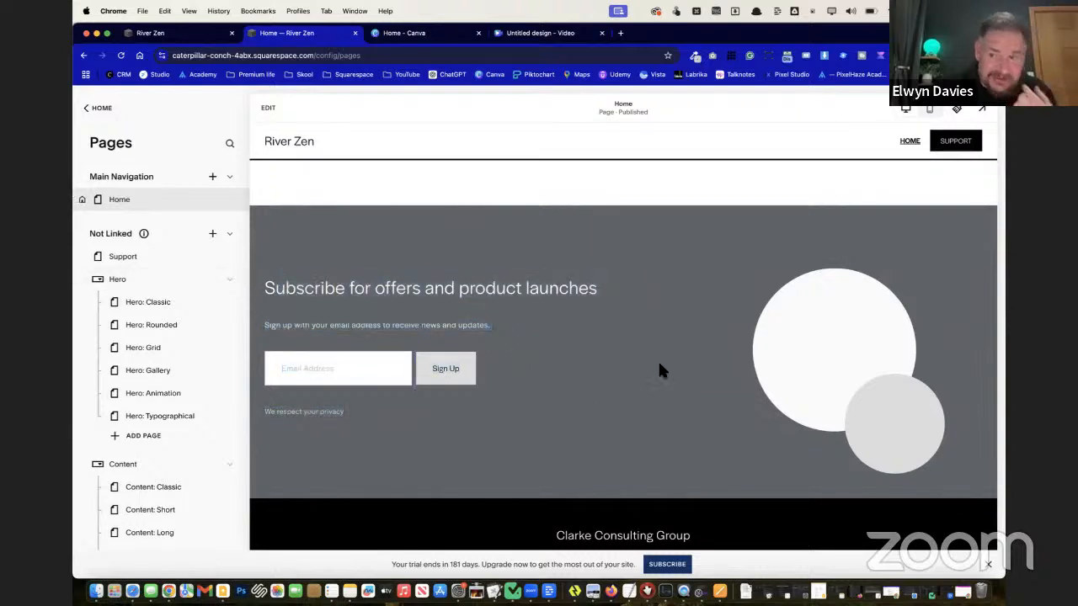
# Open the Home page for editing and enter editing of the global site footer
pyautogui.click(268, 108)
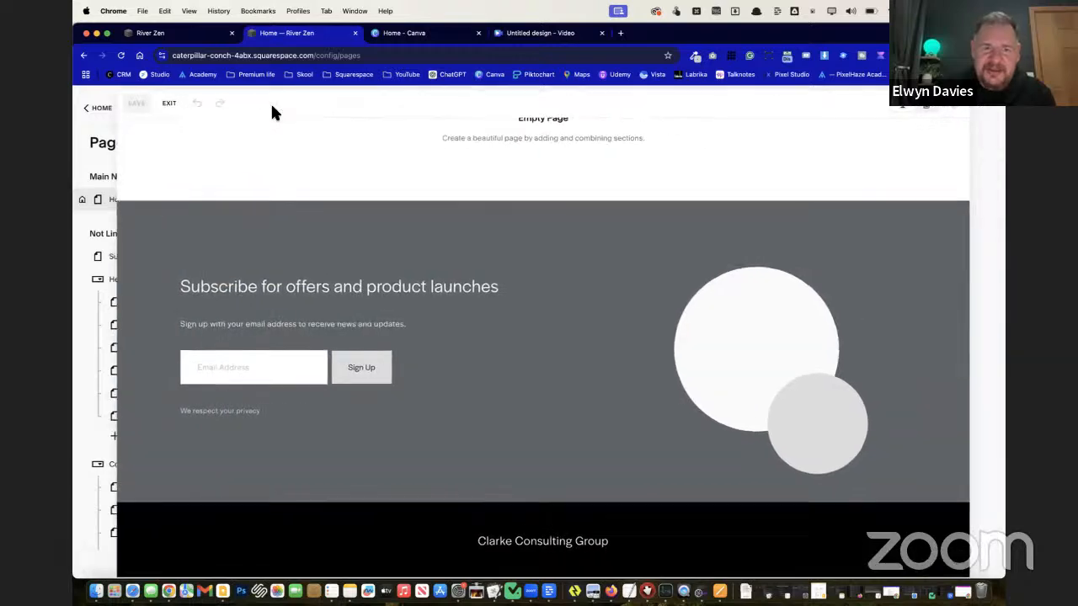
pyautogui.scroll(-5, 618, 366)
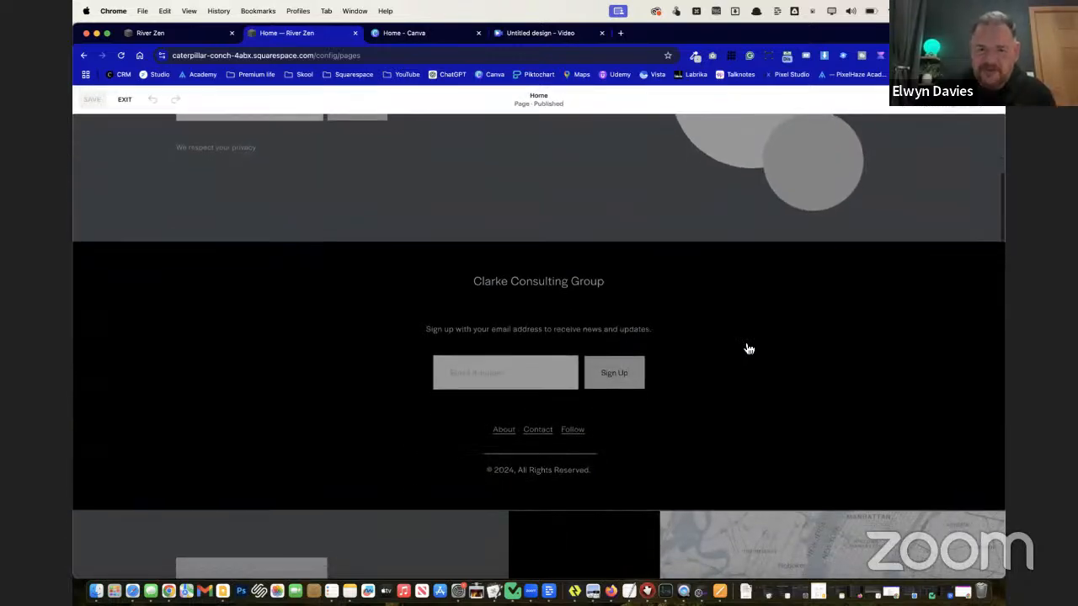
pyautogui.click(632, 315)
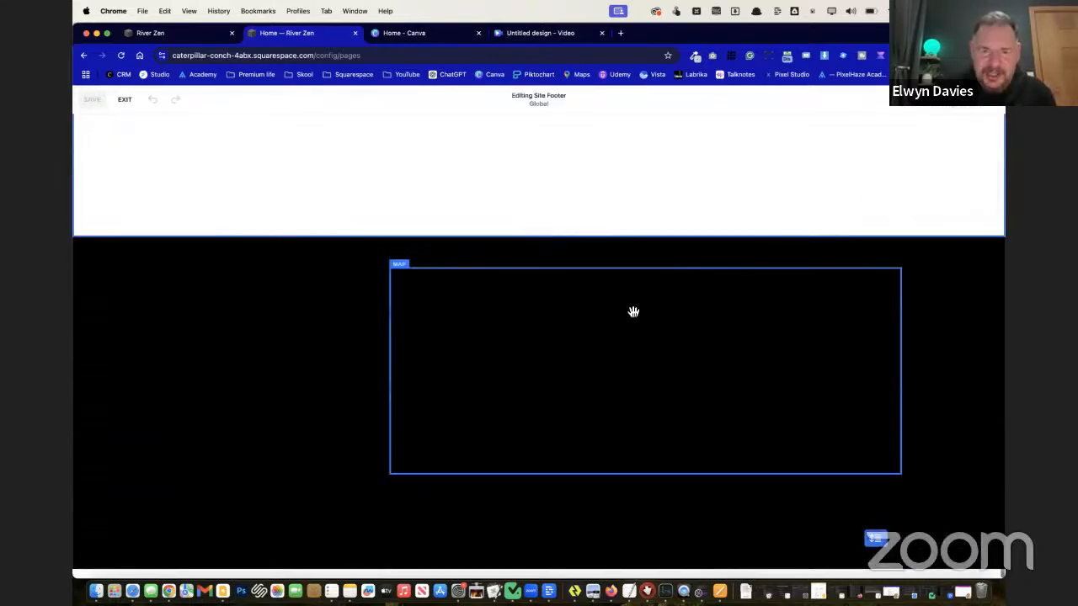
# Compare the sample sections in the site footer to decide which one to keep
pyautogui.scroll(-3, 630, 311)
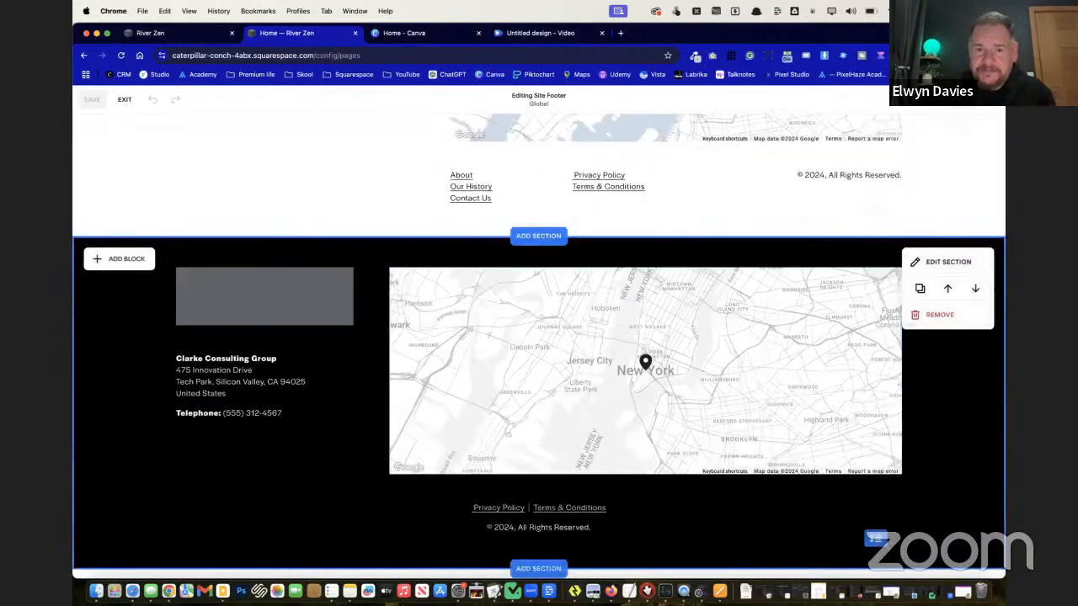
pyautogui.scroll(5, 913, 382)
pyautogui.scroll(5, 912, 382)
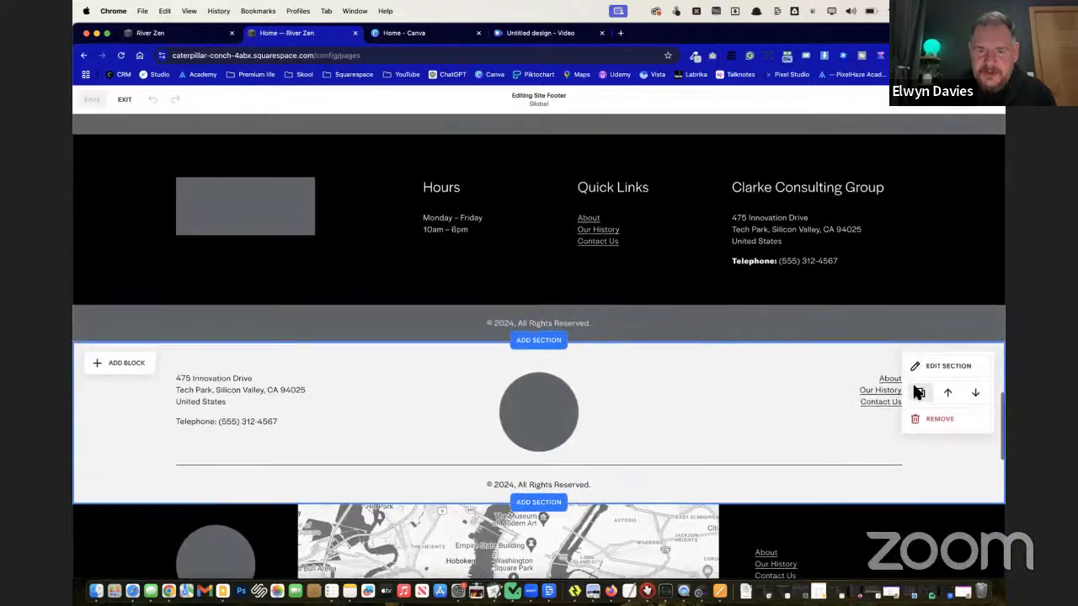
pyautogui.scroll(-10, 912, 382)
pyautogui.scroll(10, 912, 382)
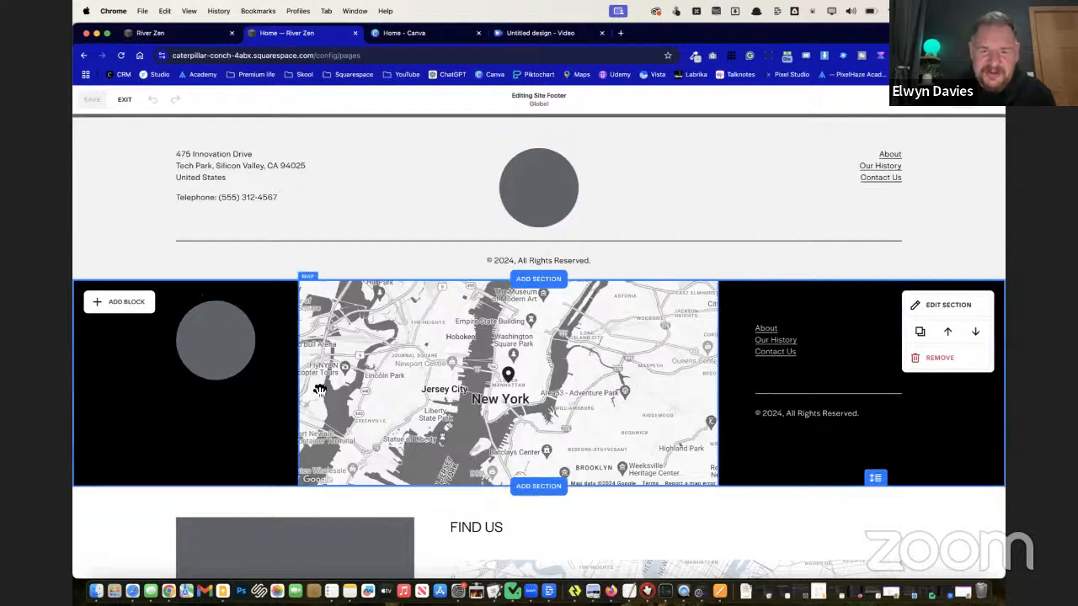
pyautogui.scroll(3, 821, 343)
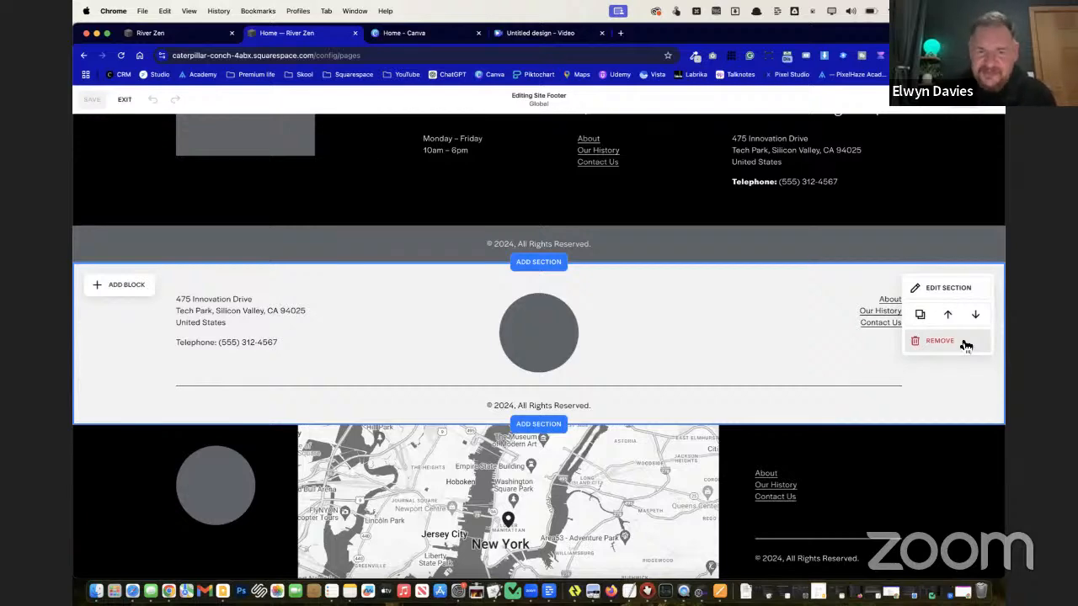
pyautogui.scroll(-2, 966, 345)
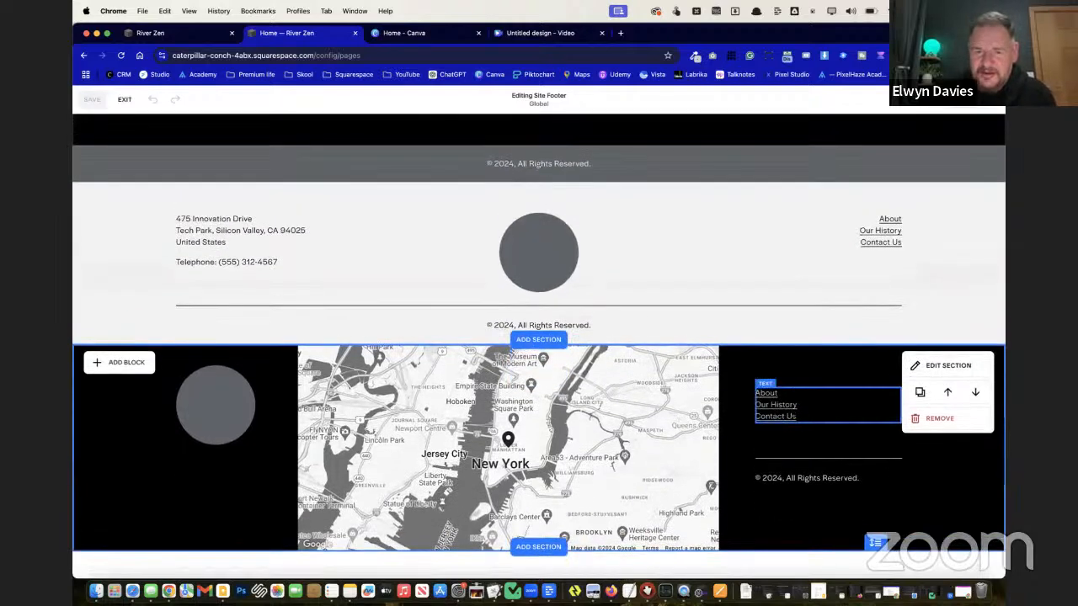
# Remove the light footer section with the central circle and the black one with Hours and Quick Links
pyautogui.scroll(1, 884, 375)
pyautogui.click(948, 308)
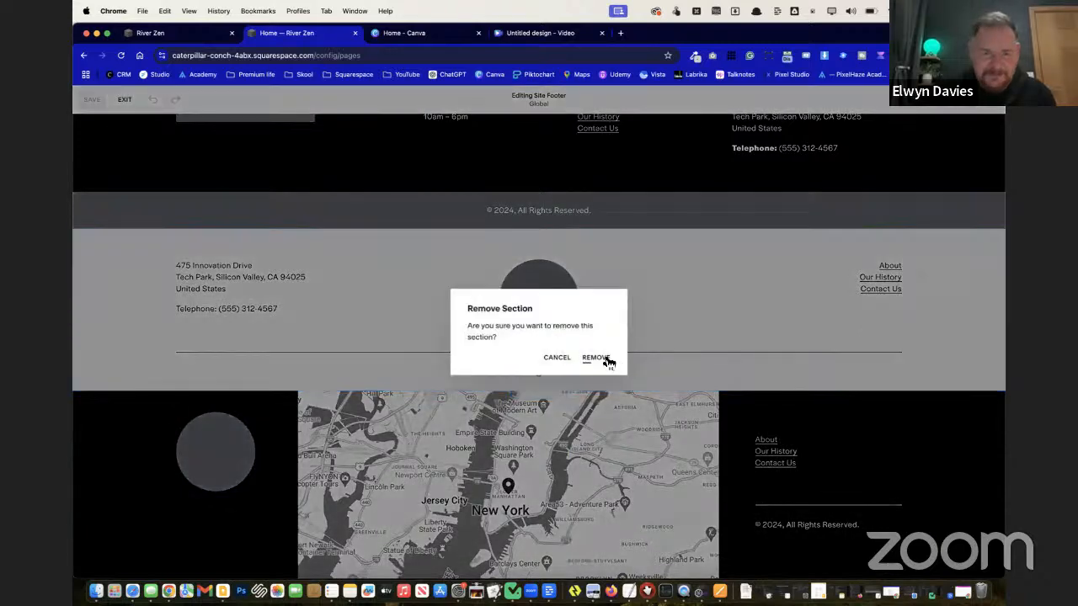
pyautogui.click(607, 360)
pyautogui.scroll(3, 703, 330)
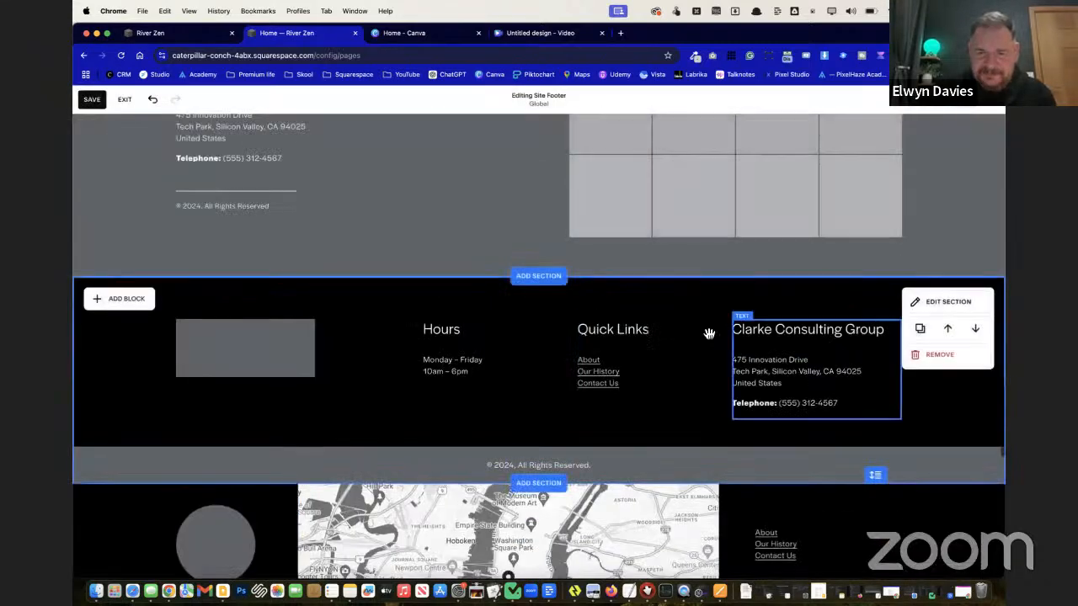
pyautogui.click(947, 360)
pyautogui.click(593, 358)
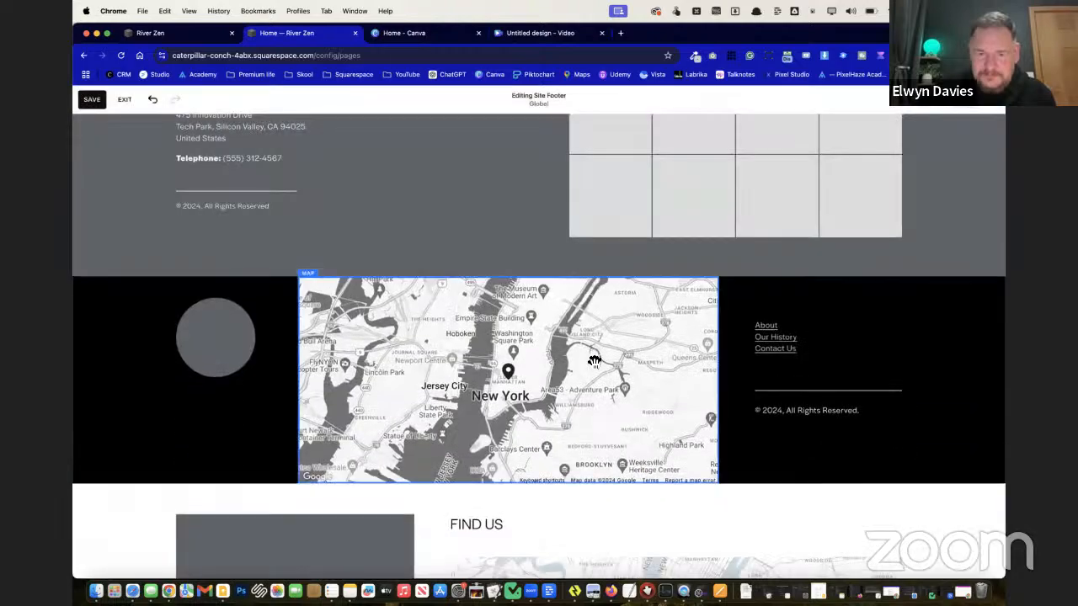
# Remove the grey footer section with the image grid and the black "Empowering Your Potential" section with three posts
pyautogui.scroll(3, 740, 336)
pyautogui.click(947, 244)
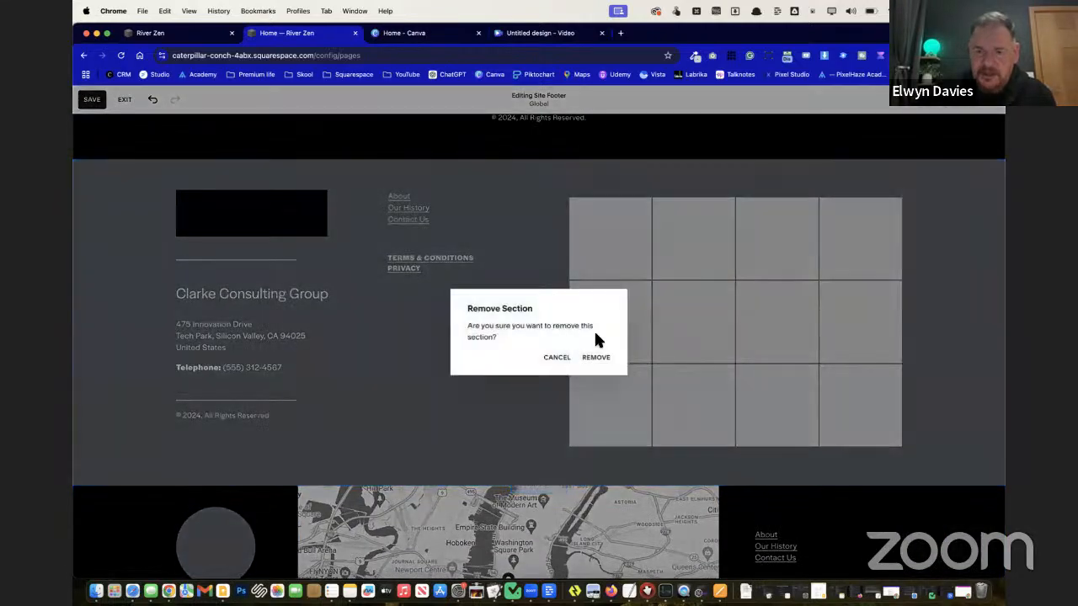
pyautogui.click(594, 359)
pyautogui.scroll(3, 699, 308)
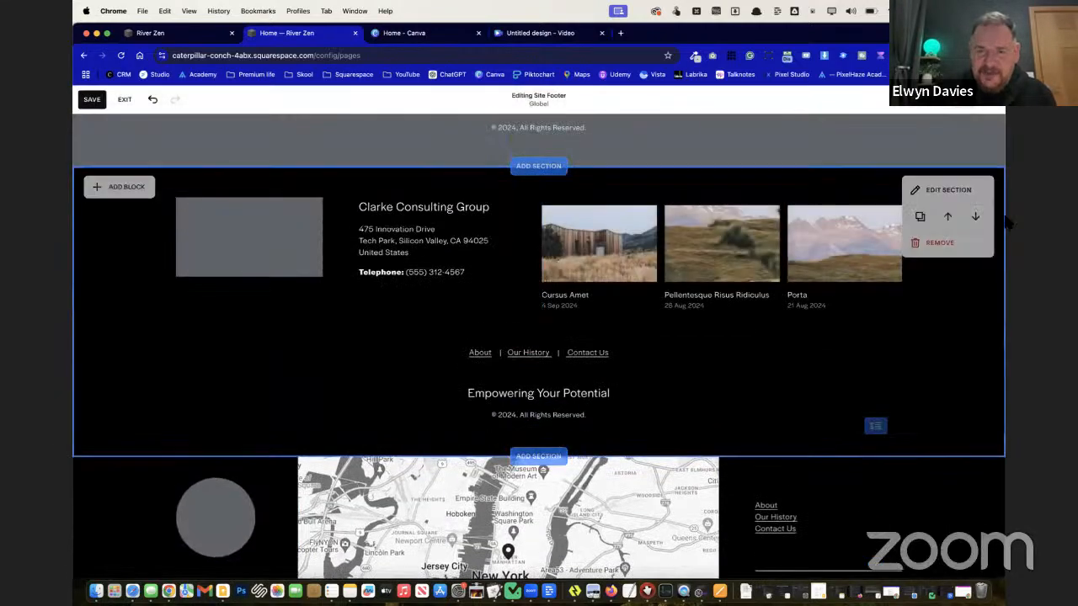
pyautogui.click(940, 246)
pyautogui.click(597, 359)
# Remove the footer section with "Find us" and "Contact us" columns and the one with Hours, Follow and a map
pyautogui.scroll(3, 741, 303)
pyautogui.click(933, 303)
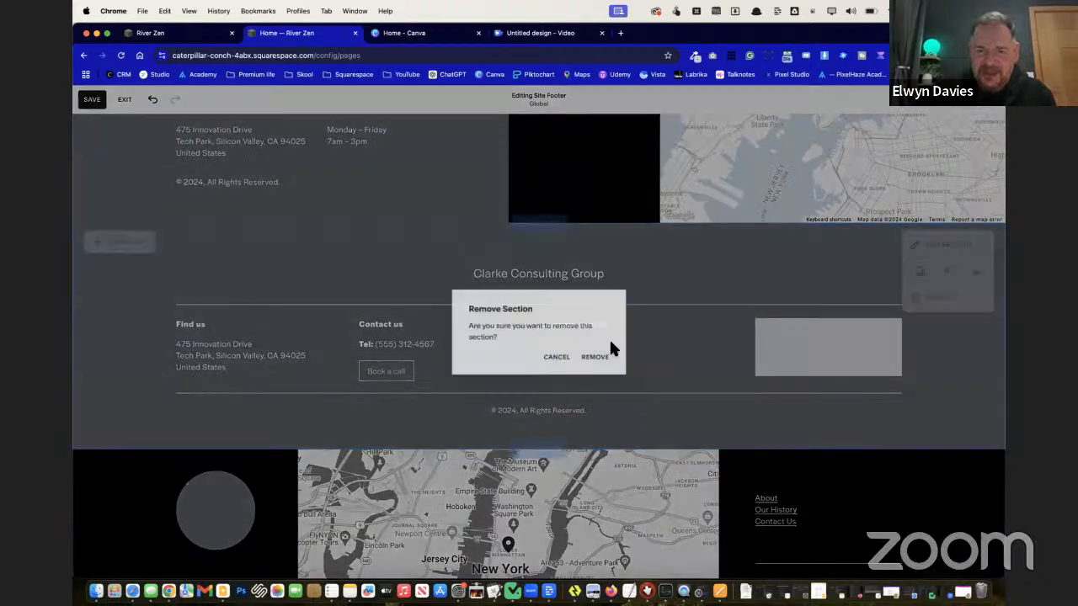
pyautogui.click(599, 358)
pyautogui.scroll(1, 603, 357)
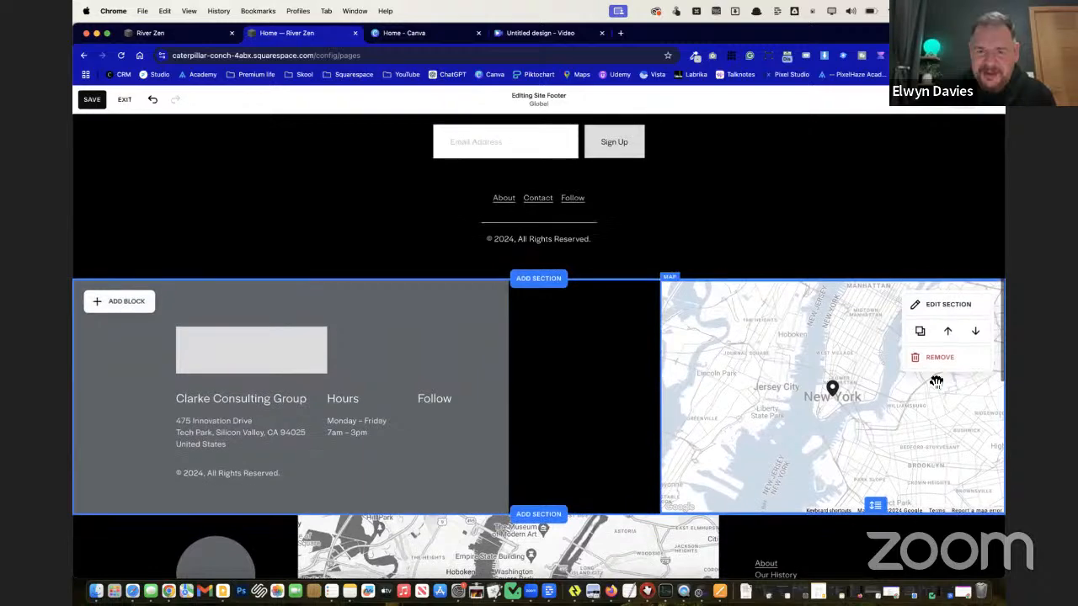
pyautogui.click(936, 356)
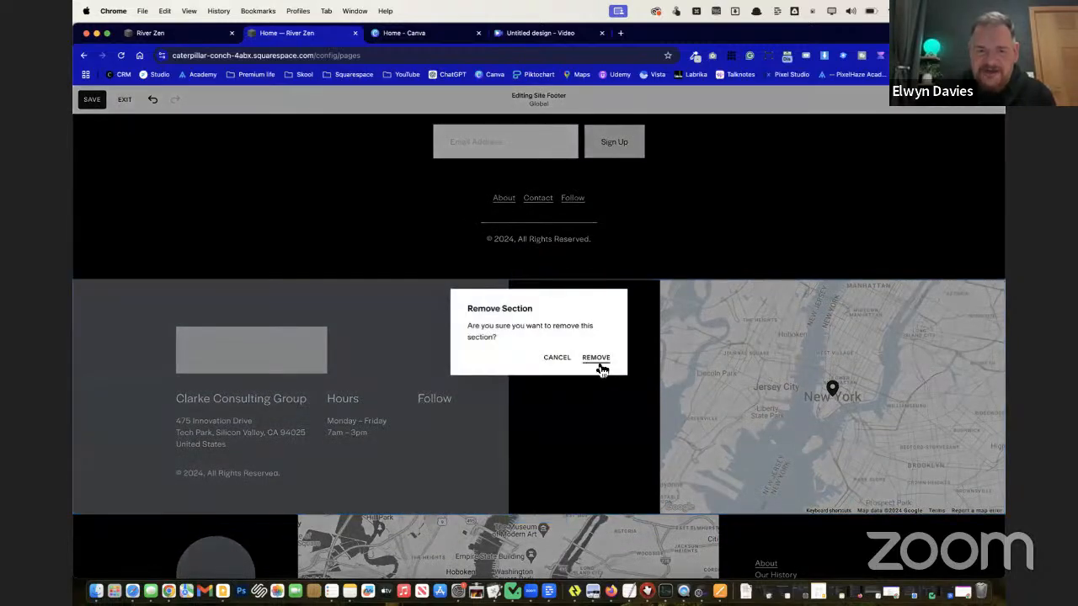
pyautogui.click(600, 365)
# Remove the black newsletter sign-up footer section and the "Subscribe for offers and product launches" section
pyautogui.scroll(2, 649, 370)
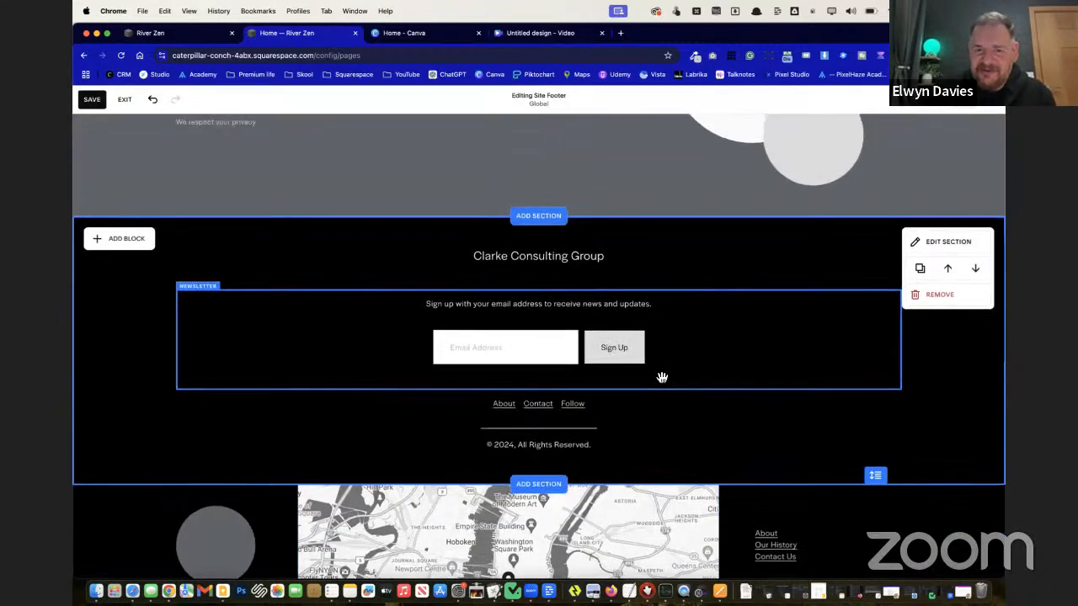
pyautogui.click(943, 296)
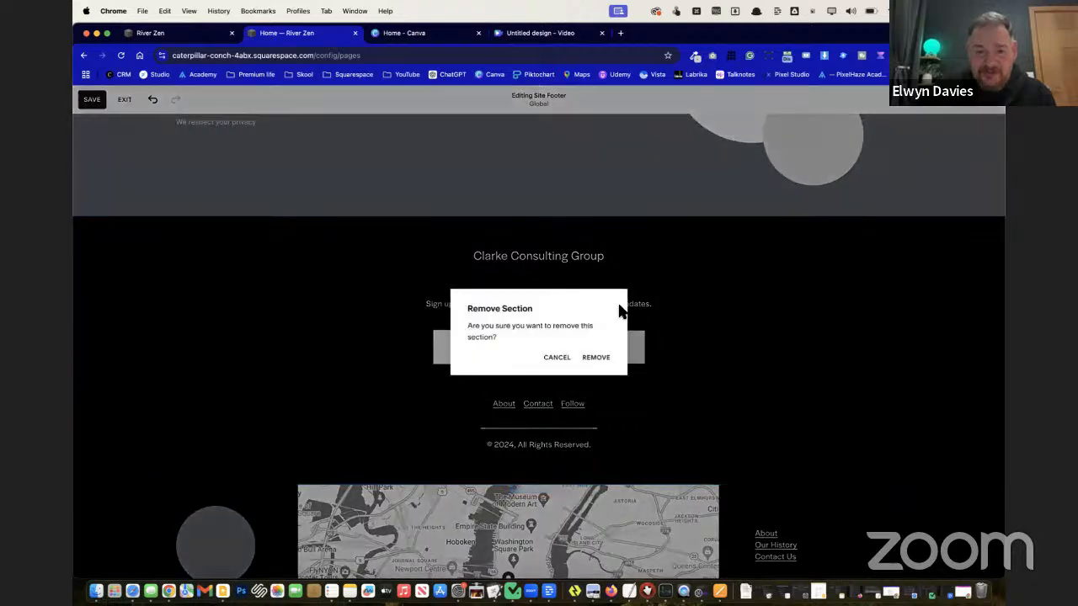
pyautogui.click(596, 358)
pyautogui.scroll(3, 590, 350)
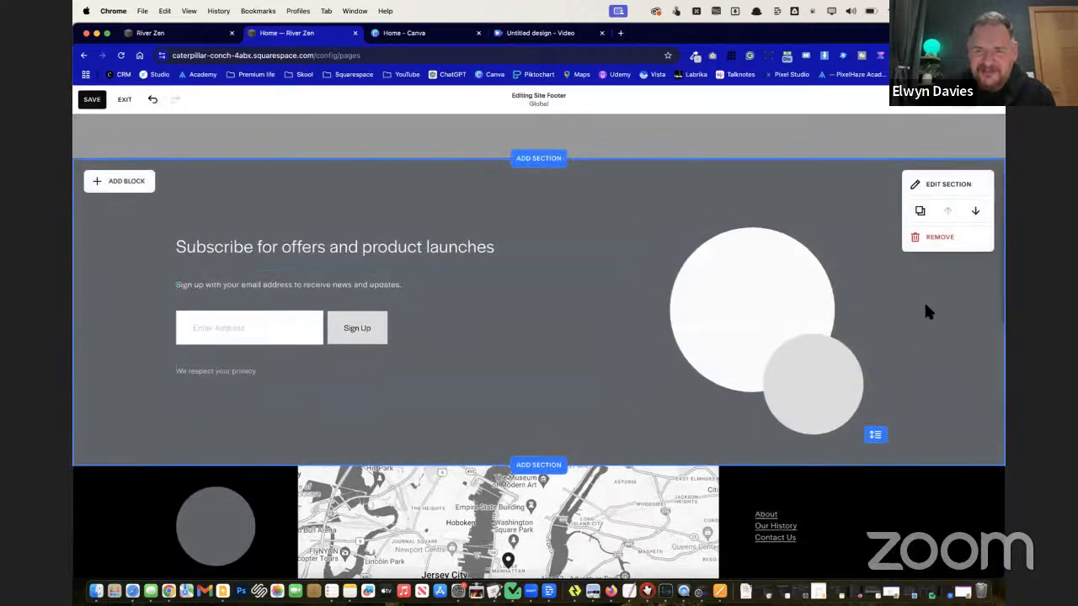
pyautogui.click(941, 240)
pyautogui.click(604, 357)
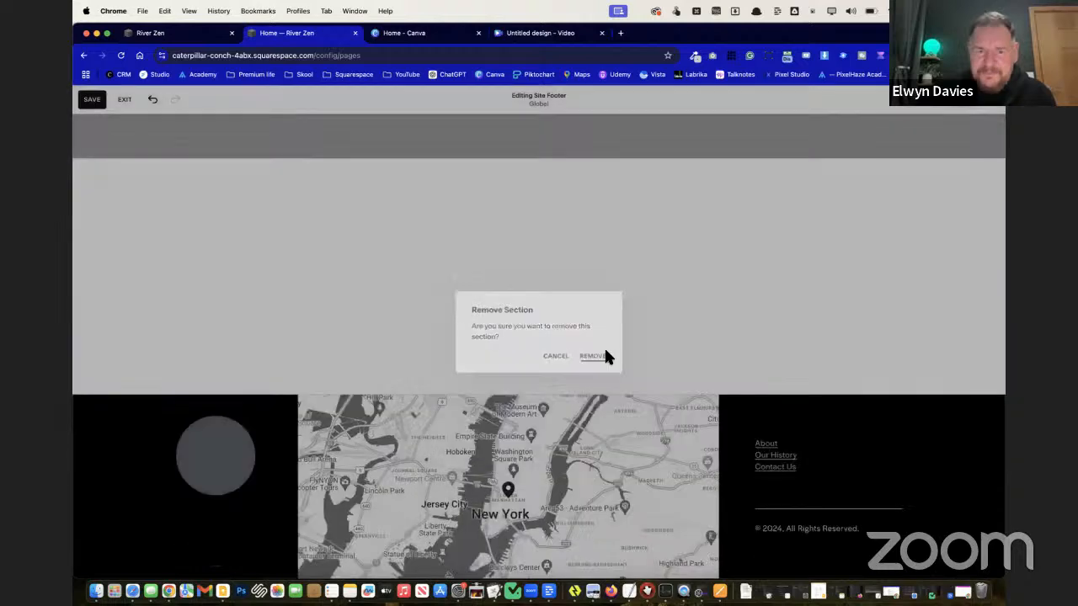
# Remove the white "FIND US" footer section and the black Clarke Consulting Group section with the wide map
pyautogui.scroll(2, 709, 318)
pyautogui.scroll(-4, 709, 320)
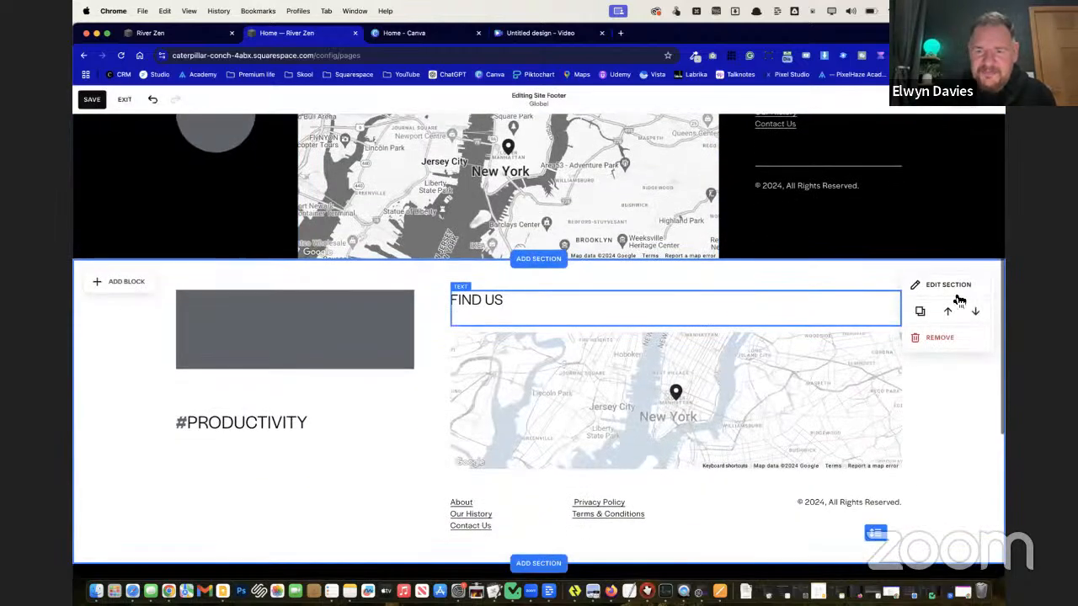
pyautogui.click(944, 350)
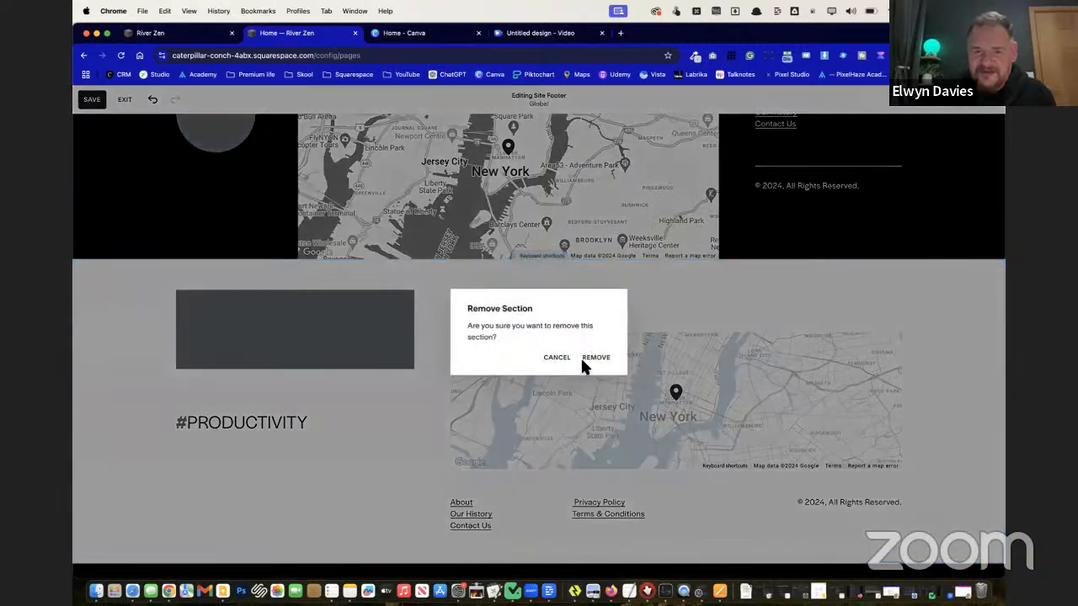
pyautogui.click(590, 358)
pyautogui.scroll(-1, 686, 461)
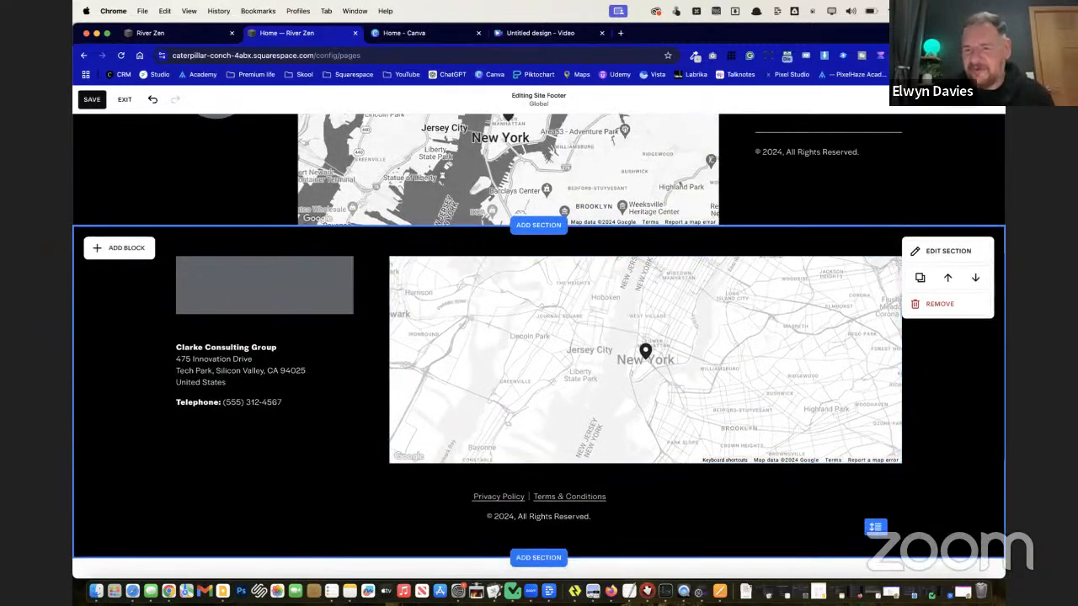
pyautogui.click(944, 314)
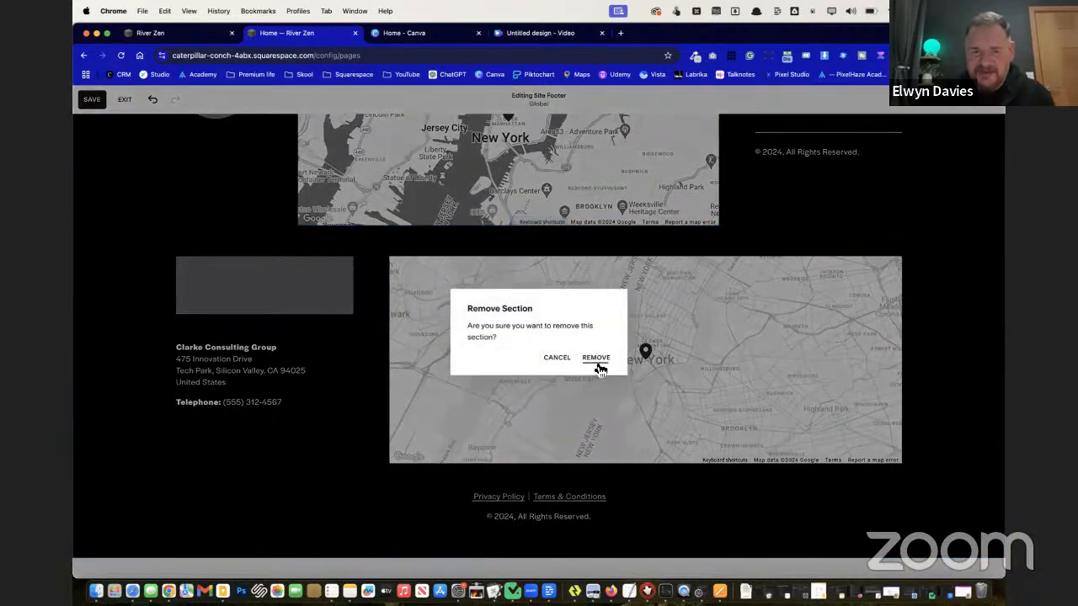
pyautogui.click(598, 364)
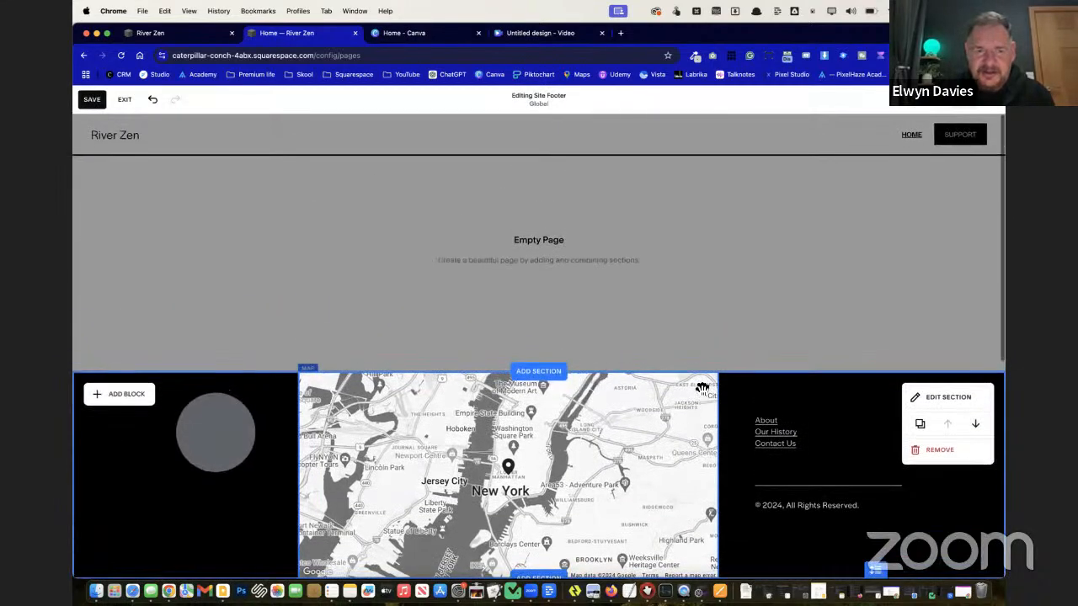
# Leave the site footer editor keeping the changes, and reopen the Home page for editing
pyautogui.click(124, 100)
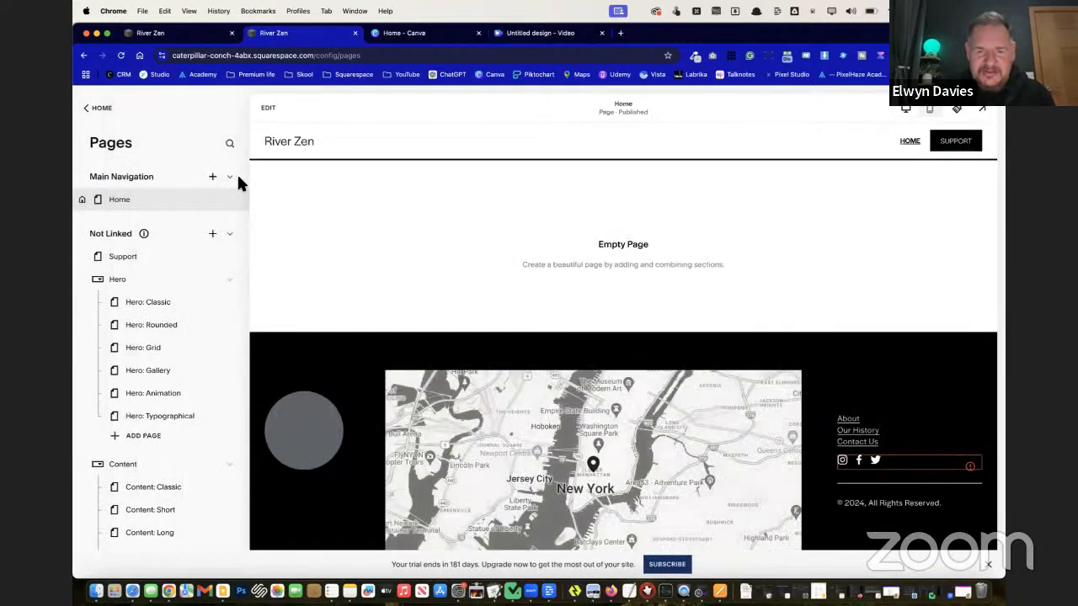
pyautogui.click(266, 109)
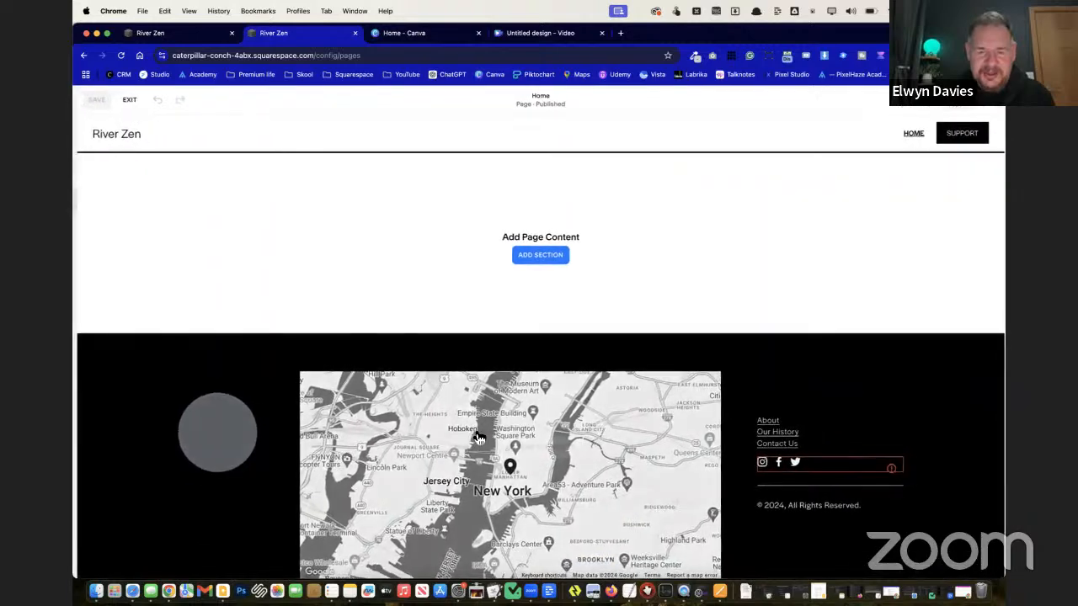
# Start editing the site footer and move the New York map leftwards to the start of the content grid
pyautogui.click(539, 456)
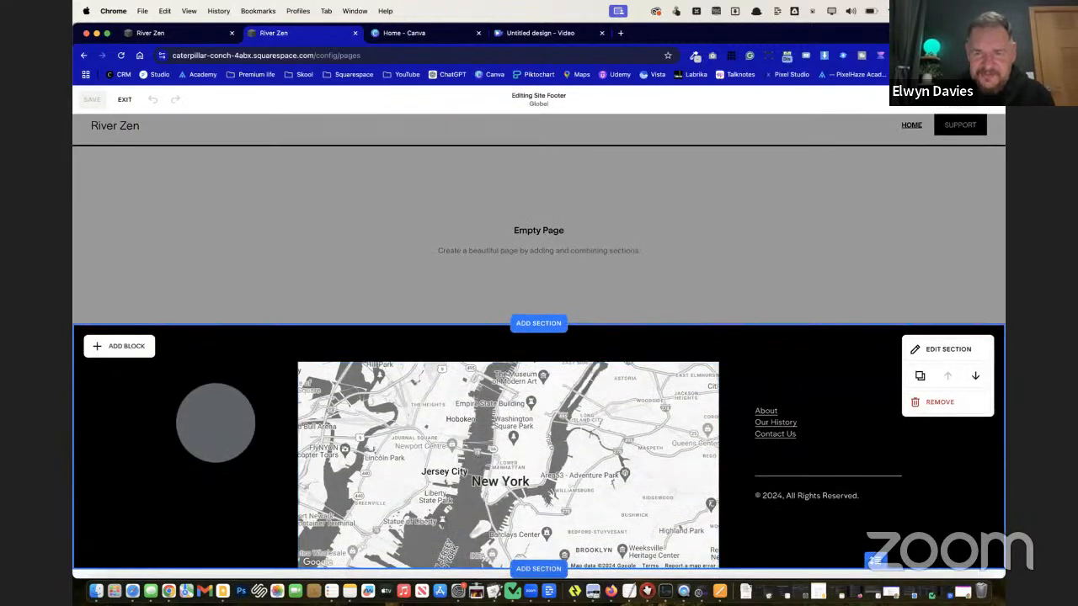
pyautogui.click(966, 343)
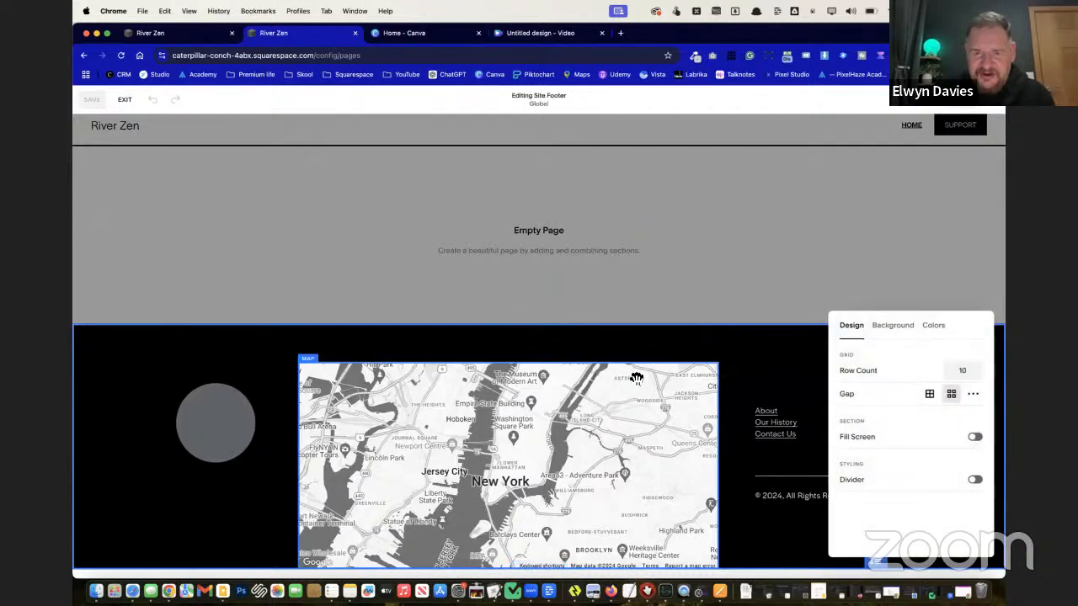
pyautogui.click(637, 347)
pyautogui.moveTo(611, 417); pyautogui.dragTo(416, 427)
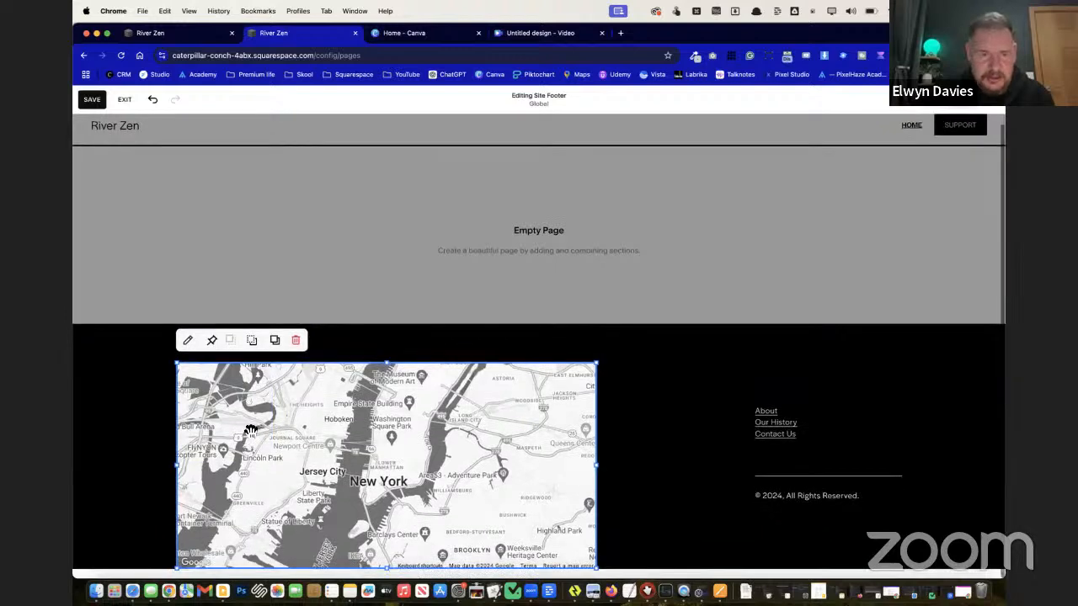
pyautogui.click(259, 359)
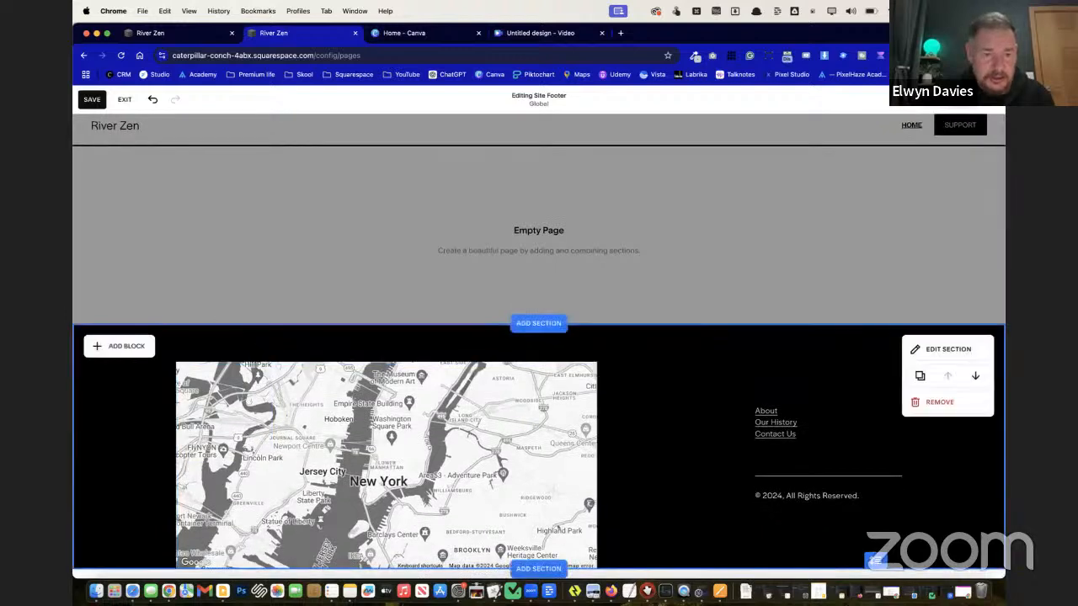
# Move the grey circle to the footer's right side and place the links and copyright group between it and the map
pyautogui.click(260, 382)
pyautogui.click(255, 341)
pyautogui.click(138, 468)
pyautogui.moveTo(221, 425); pyautogui.dragTo(860, 405)
pyautogui.click(802, 496)
pyautogui.moveTo(802, 496); pyautogui.dragTo(680, 470)
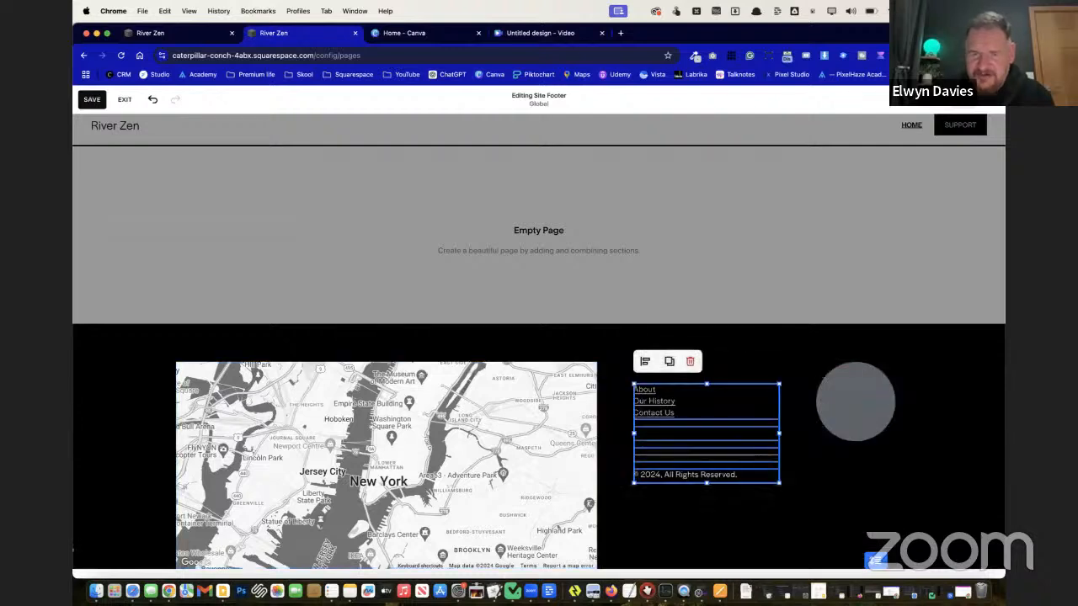
# Extend the map to the footer's left edge, pull in its right edge, and place the links group closer beside it
pyautogui.click(863, 434)
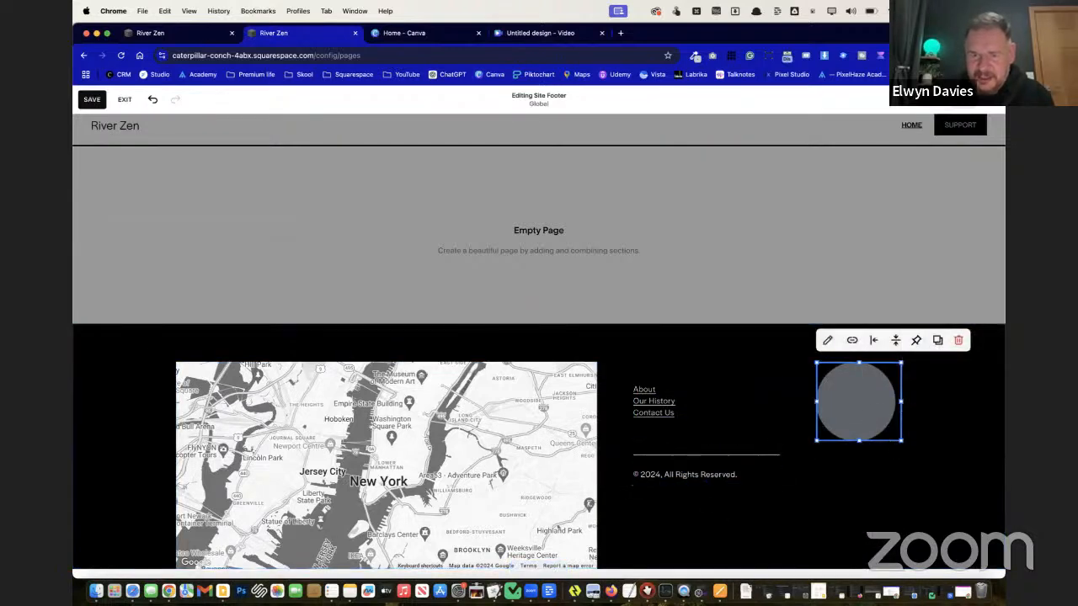
pyautogui.click(667, 409)
pyautogui.moveTo(666, 410); pyautogui.dragTo(642, 413)
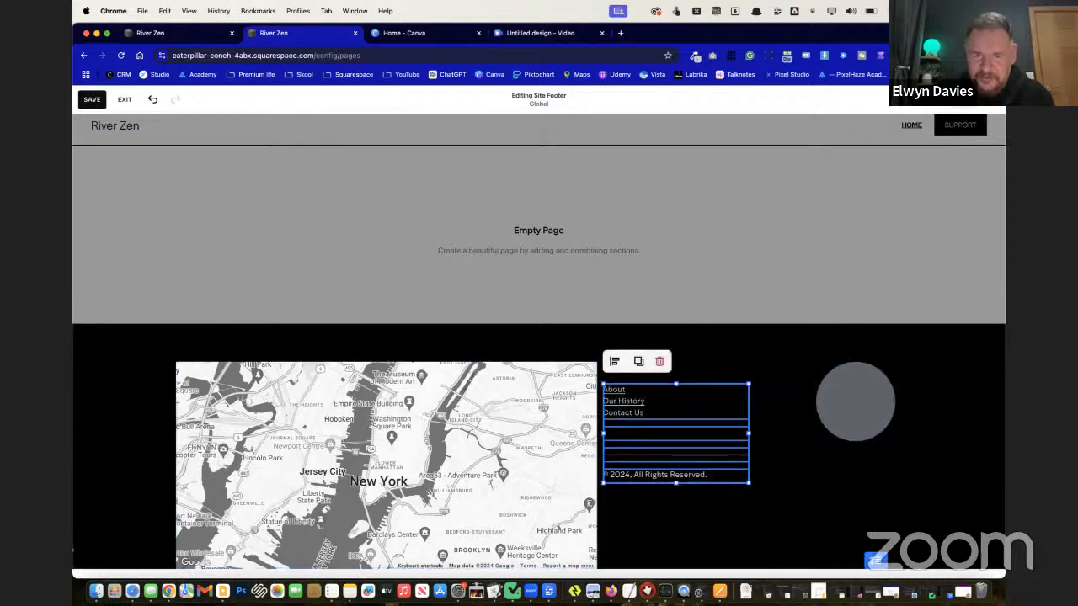
pyautogui.moveTo(369, 437); pyautogui.dragTo(256, 437)
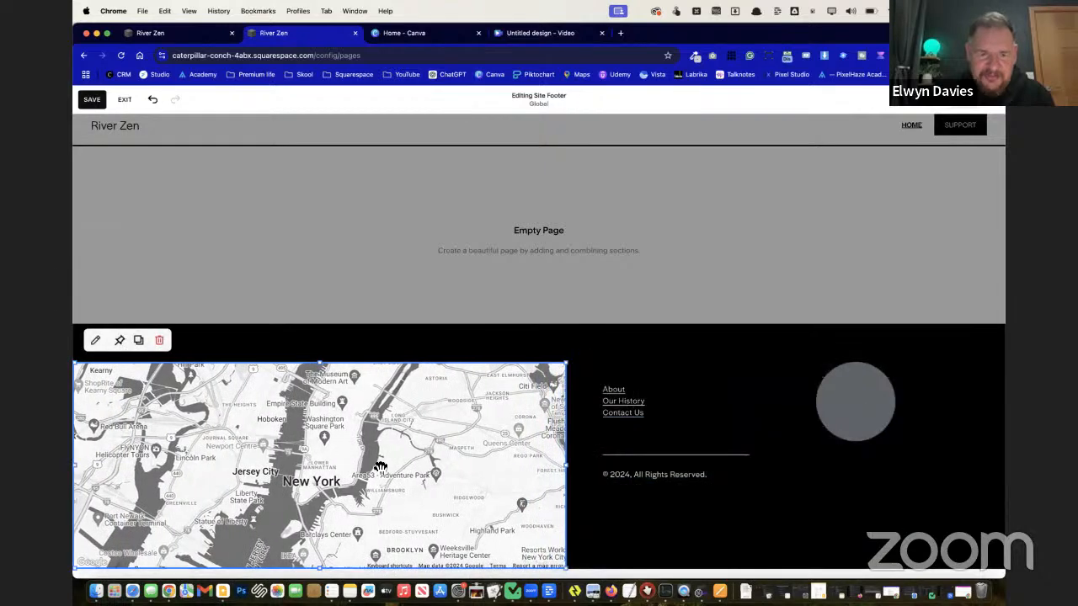
pyautogui.moveTo(564, 470); pyautogui.dragTo(506, 468)
pyautogui.click(566, 496)
pyautogui.moveTo(637, 414); pyautogui.dragTo(552, 413)
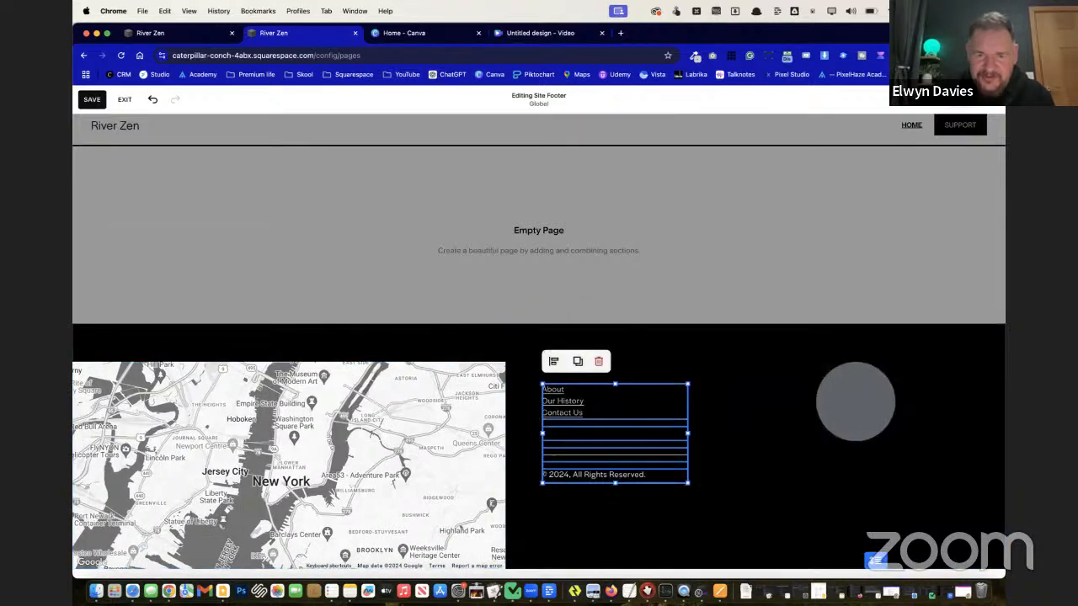
# Duplicate the grey circle and place the copy, enlarged, below and to the left of the original
pyautogui.click(872, 417)
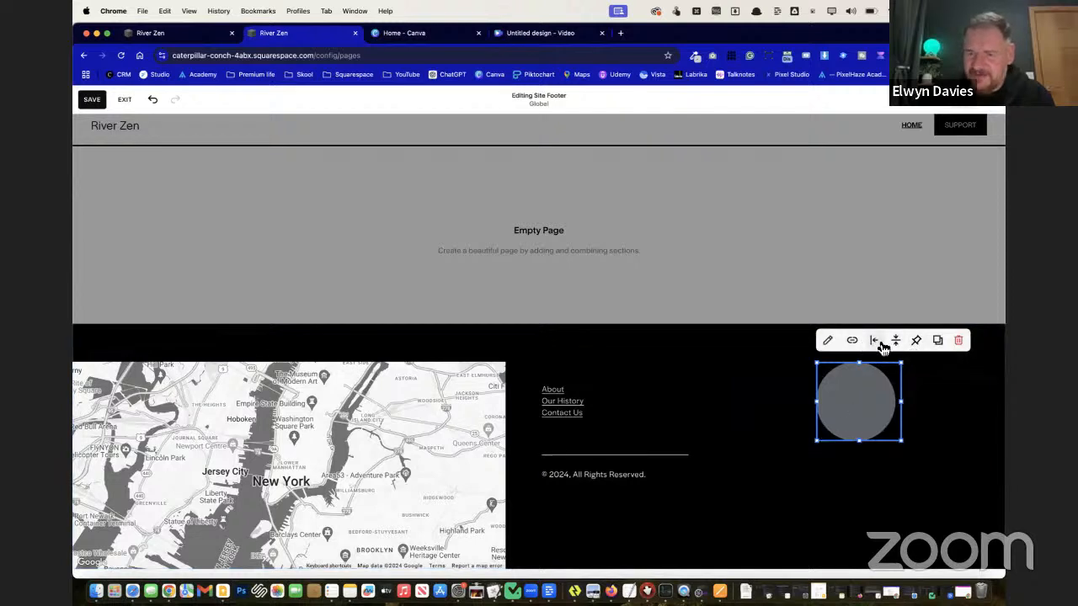
pyautogui.click(937, 340)
pyautogui.moveTo(858, 448); pyautogui.dragTo(739, 513)
pyautogui.moveTo(821, 474); pyautogui.dragTo(814, 493)
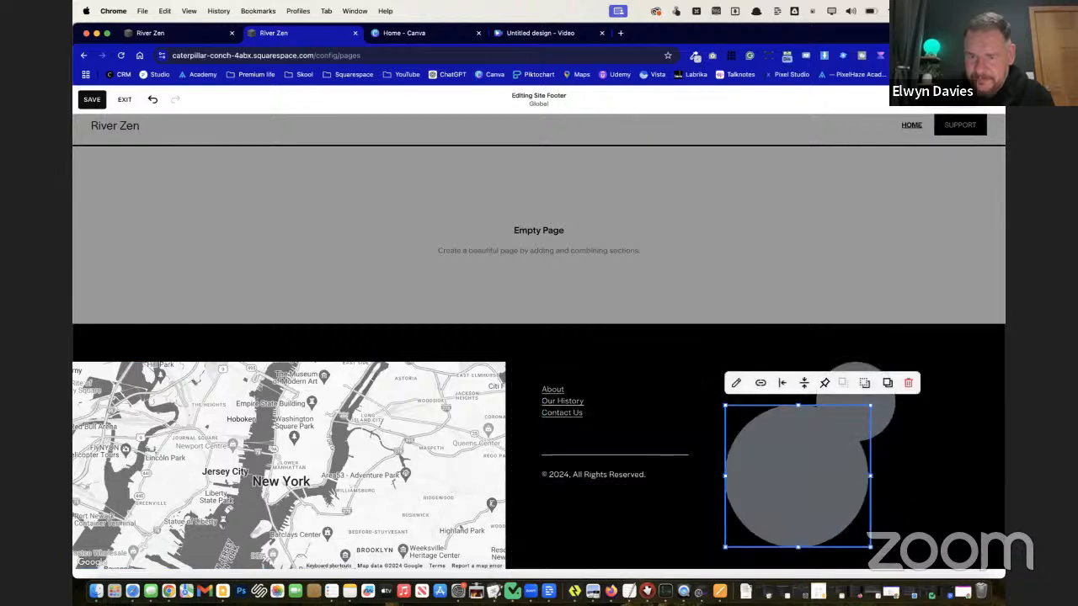
pyautogui.click(933, 481)
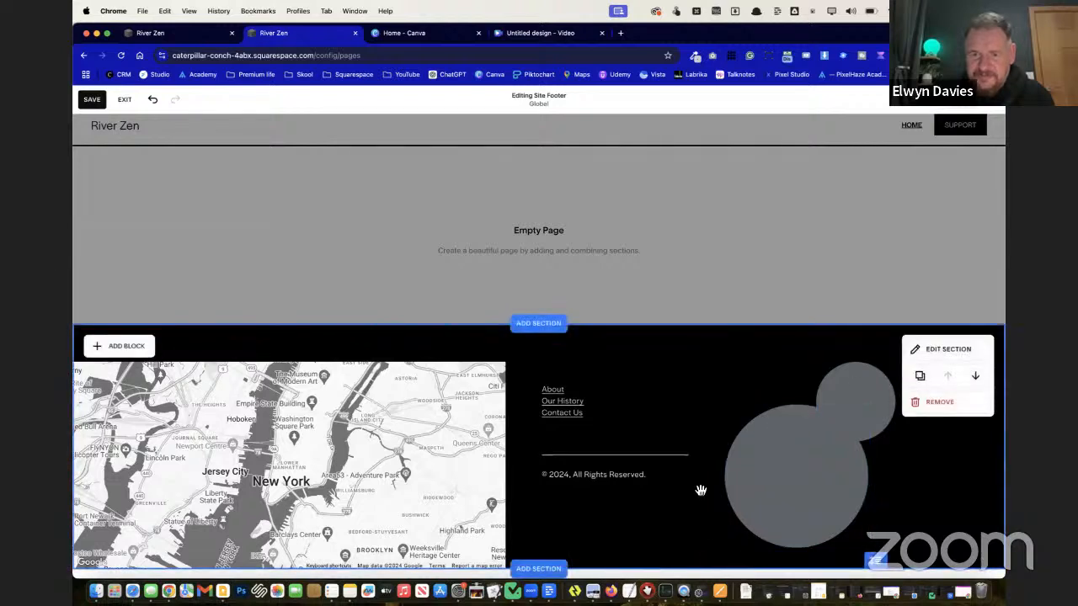
# Move the footer's links and copyright group down so it sits vertically centred beside the map
pyautogui.moveTo(554, 403); pyautogui.dragTo(578, 436)
pyautogui.click(642, 373)
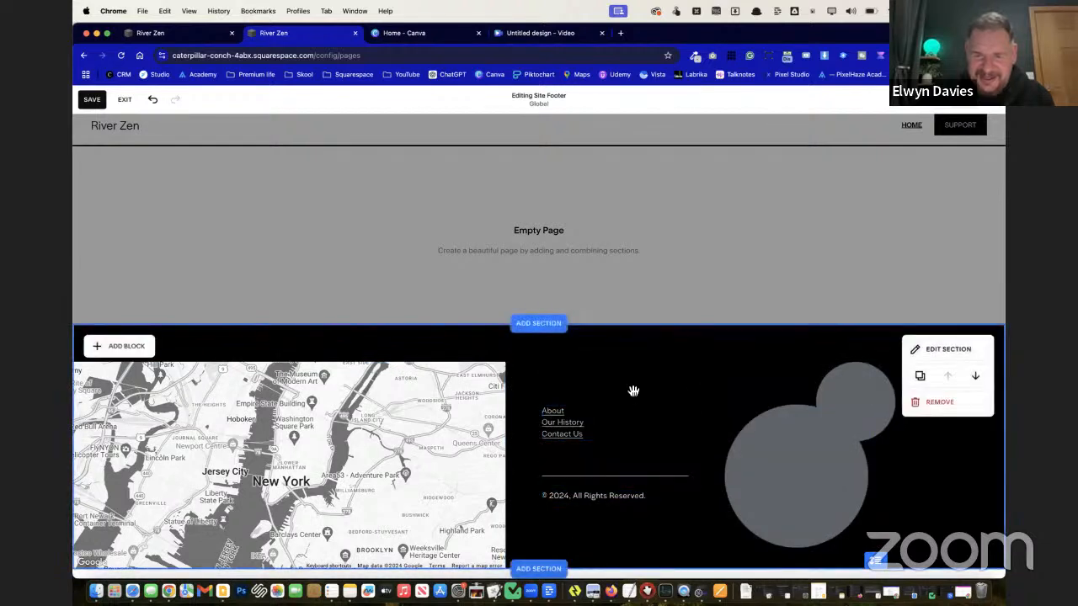
pyautogui.click(431, 392)
pyautogui.click(525, 339)
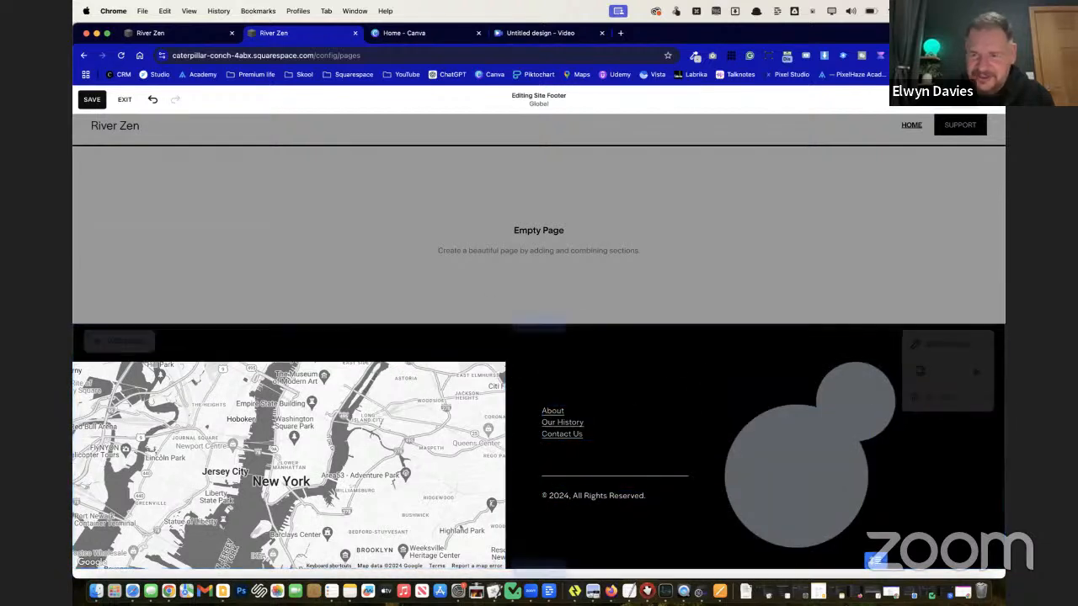
# Set the footer section's grid to the tighter gap option, save the footer and leave its editor
pyautogui.click(960, 345)
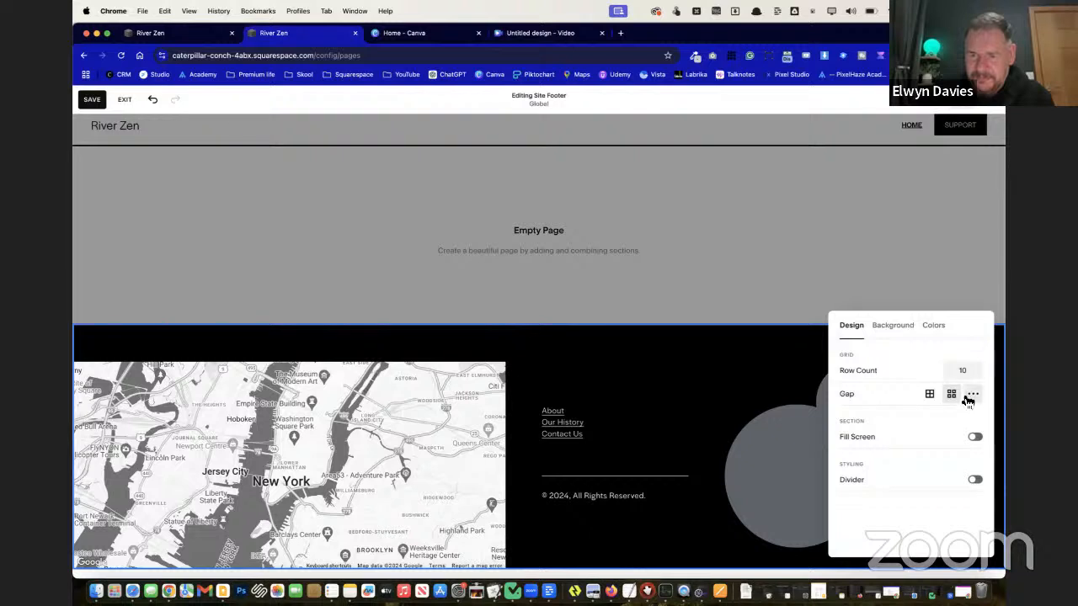
pyautogui.click(931, 395)
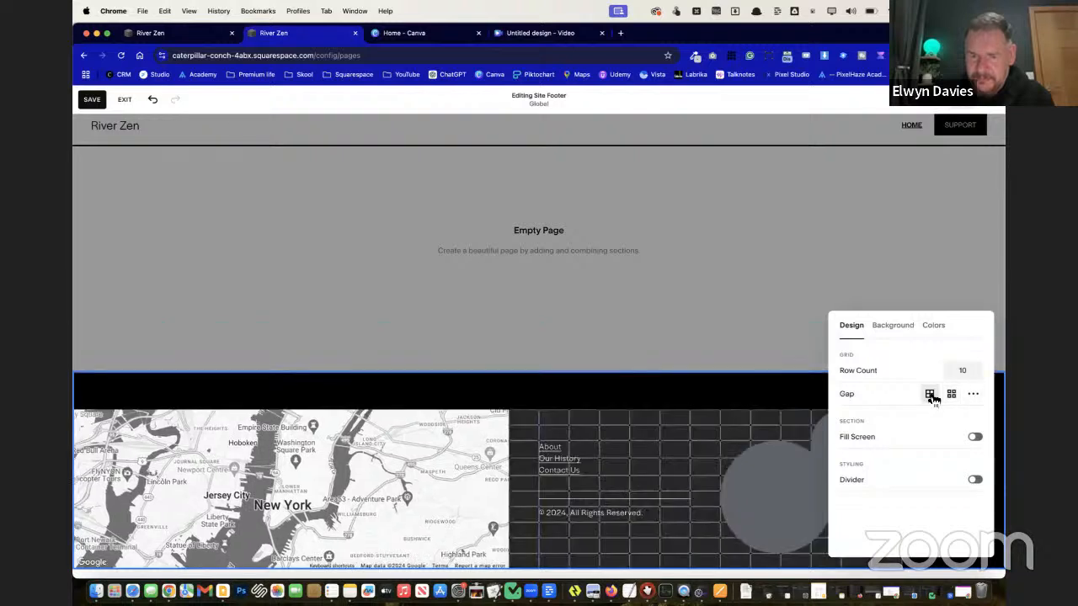
pyautogui.click(787, 412)
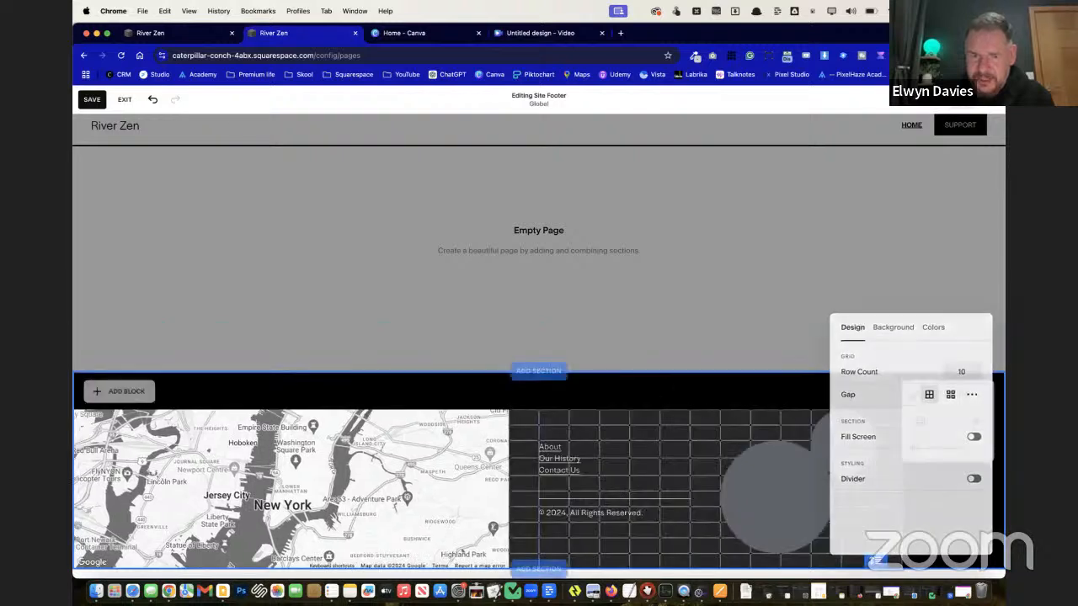
pyautogui.moveTo(477, 460); pyautogui.dragTo(471, 408)
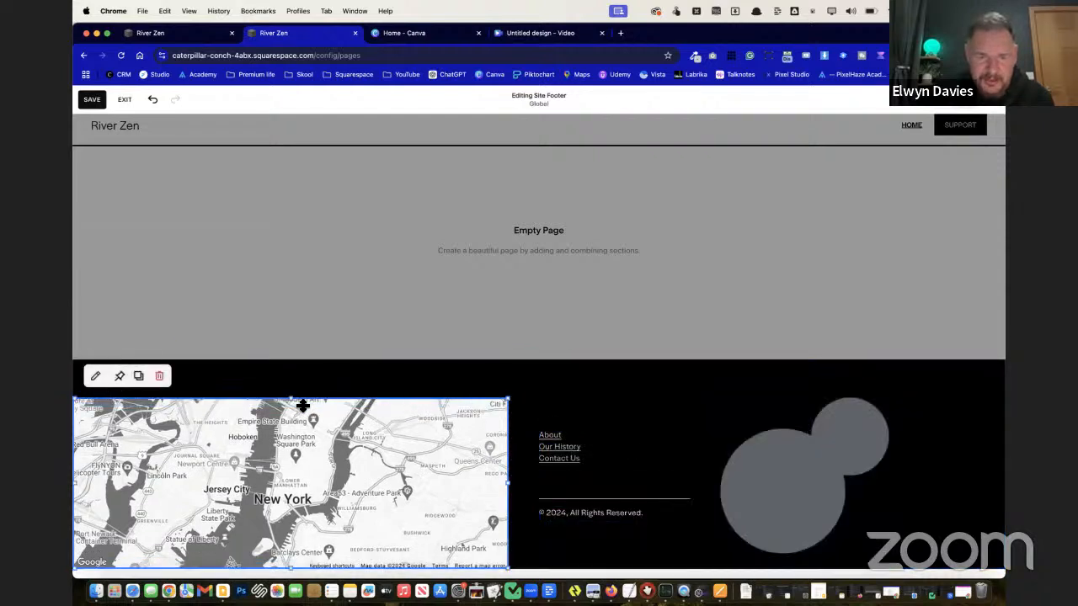
pyautogui.moveTo(294, 403); pyautogui.dragTo(320, 356)
pyautogui.click(94, 99)
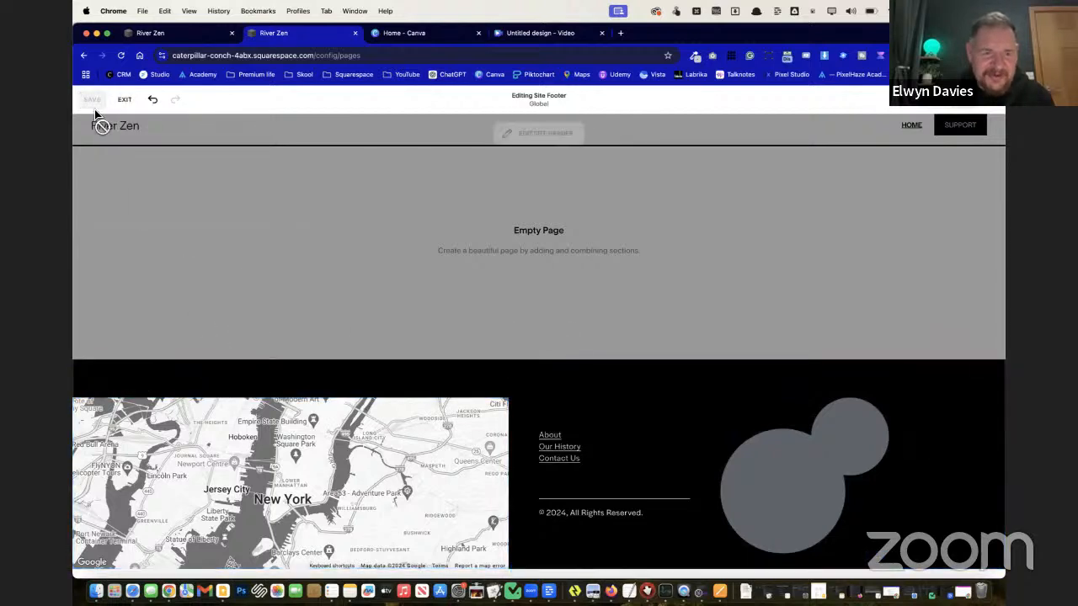
pyautogui.click(123, 100)
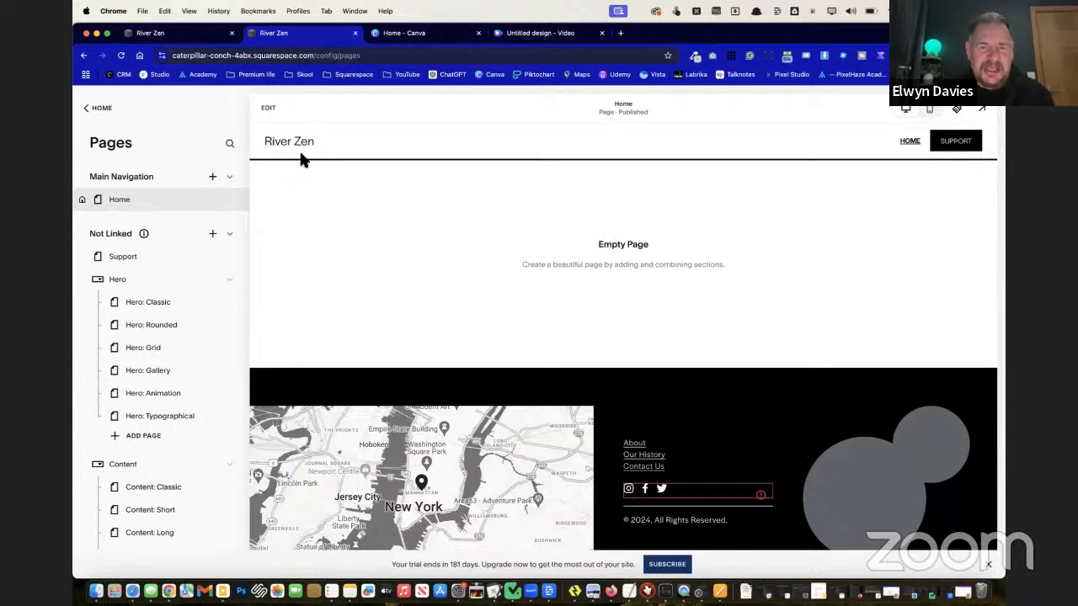
# Compare the live River Zen hero with the Hero: Classic page and add its grey "Unlock your productivity" section with "Book a session" to Saved Sections
pyautogui.press('super+alt+Left')
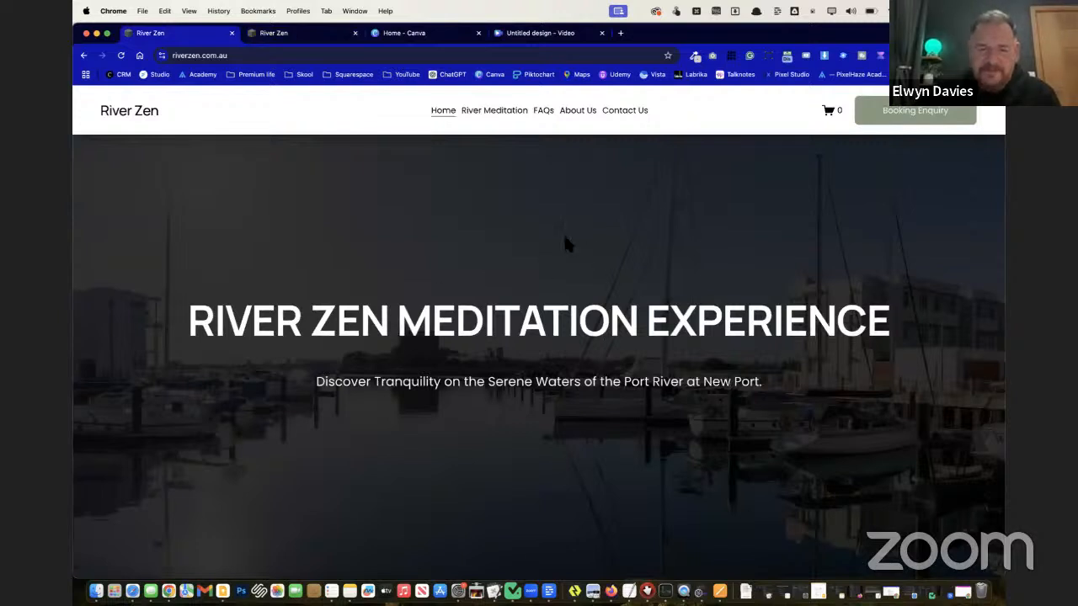
pyautogui.click(309, 35)
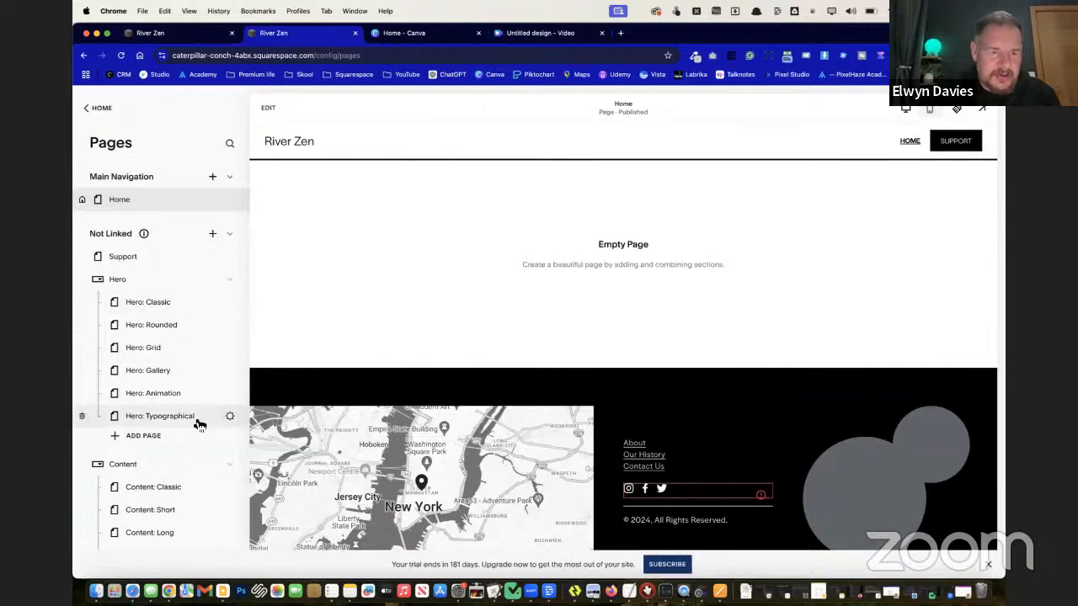
pyautogui.scroll(-1, 200, 425)
pyautogui.click(186, 291)
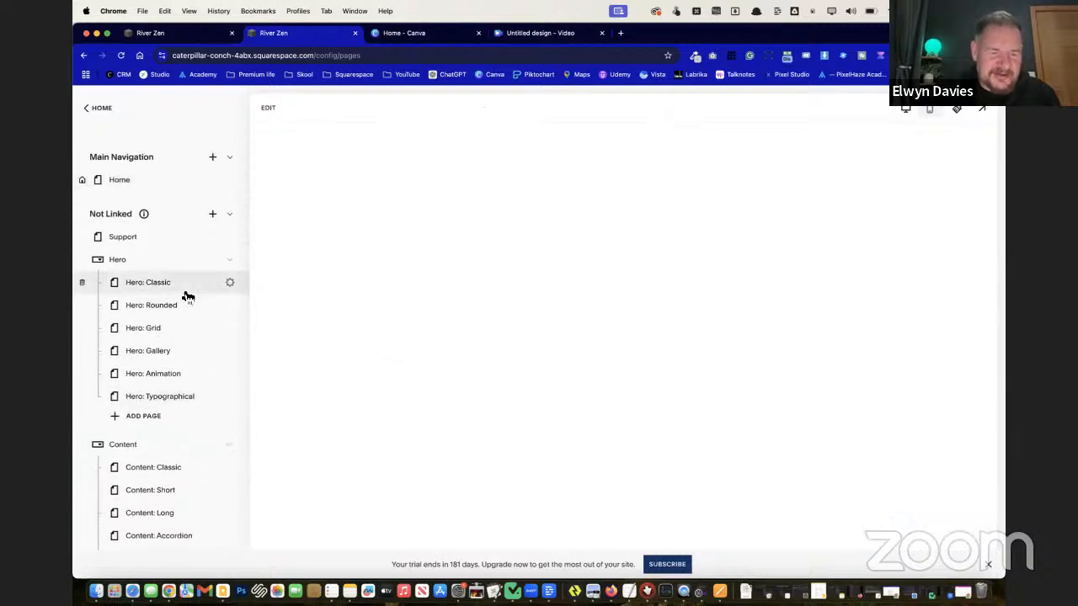
pyautogui.scroll(-5, 490, 407)
pyautogui.scroll(-5, 489, 407)
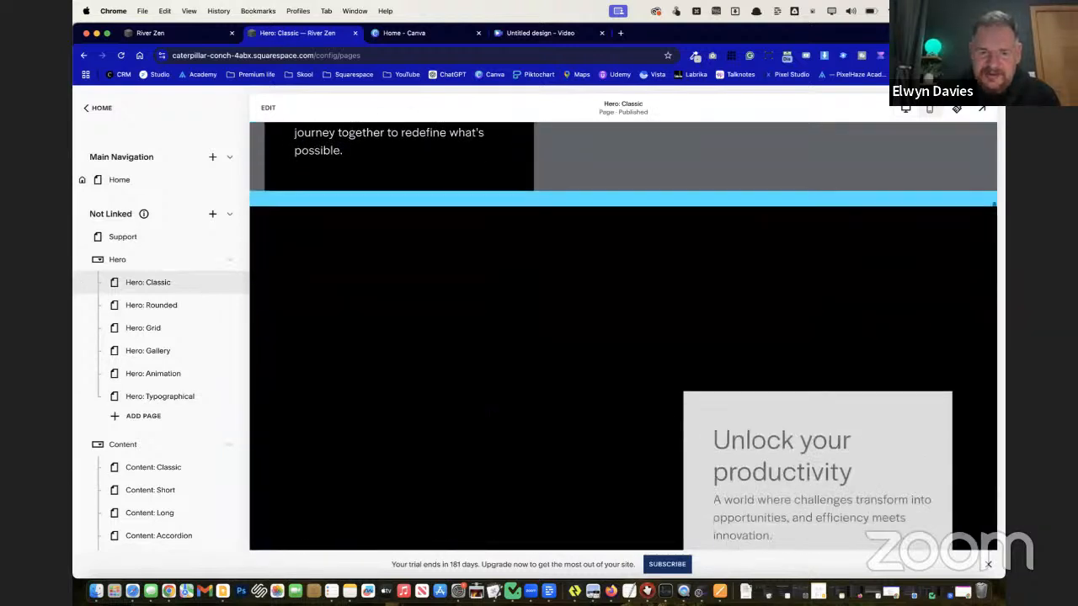
pyautogui.scroll(-5, 489, 406)
pyautogui.scroll(-1, 489, 406)
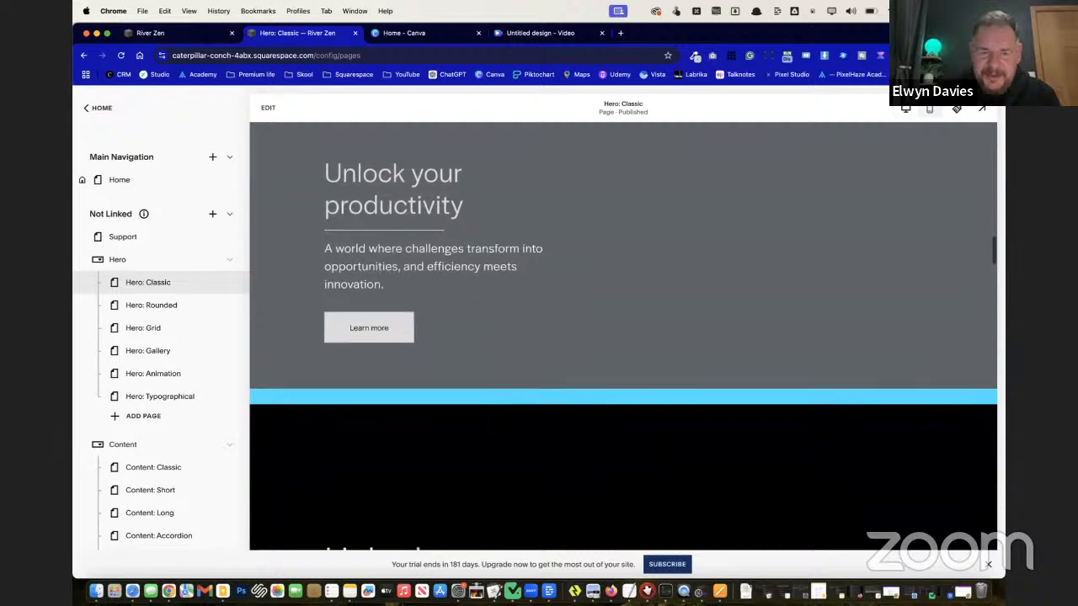
pyautogui.scroll(-5, 489, 407)
pyautogui.scroll(-5, 489, 406)
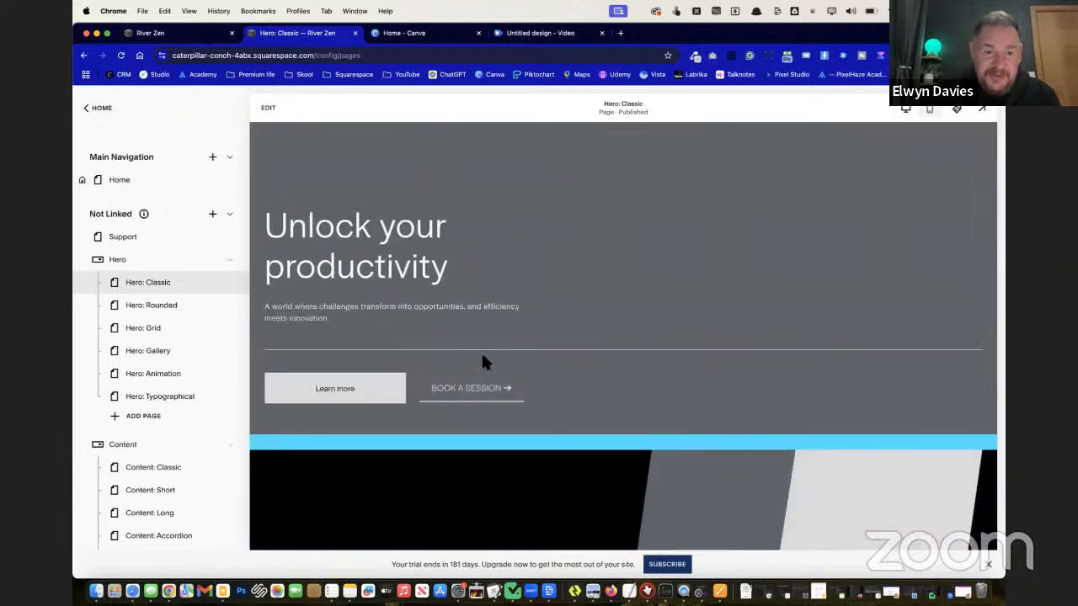
pyautogui.click(269, 107)
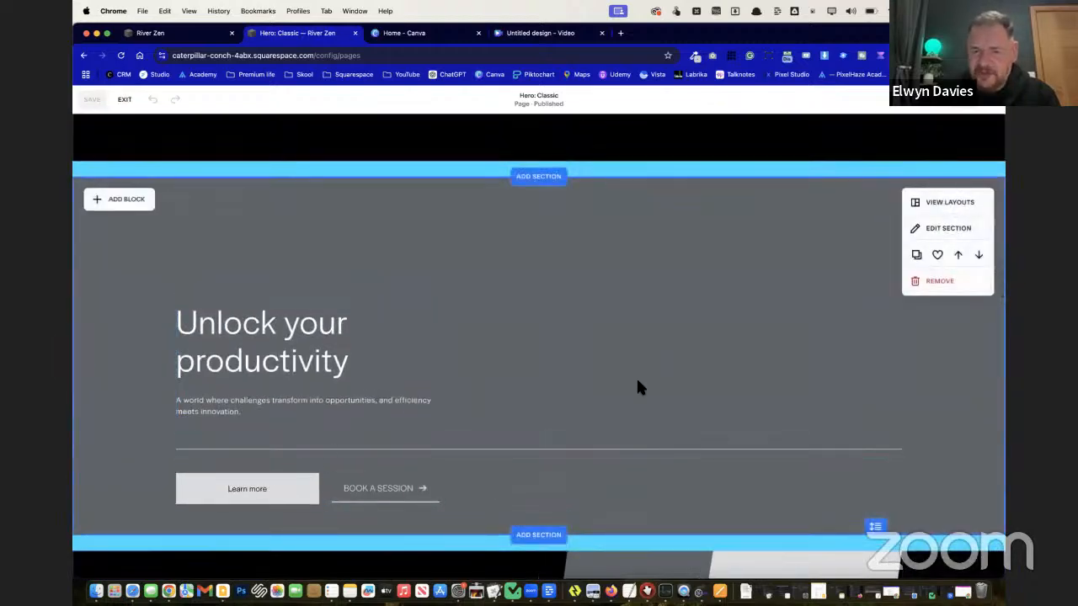
pyautogui.click(938, 251)
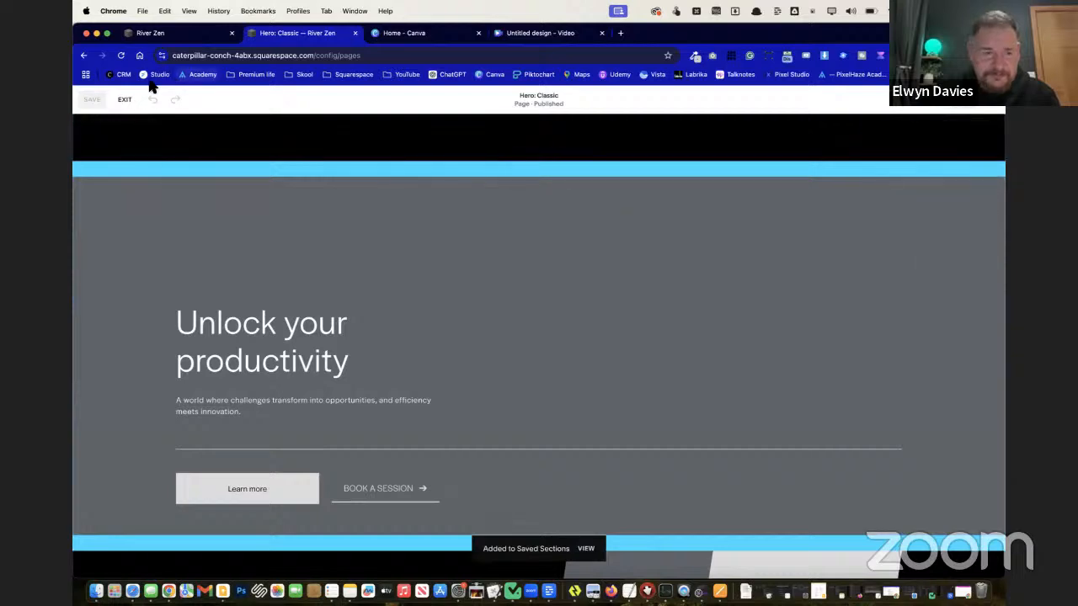
pyautogui.click(124, 99)
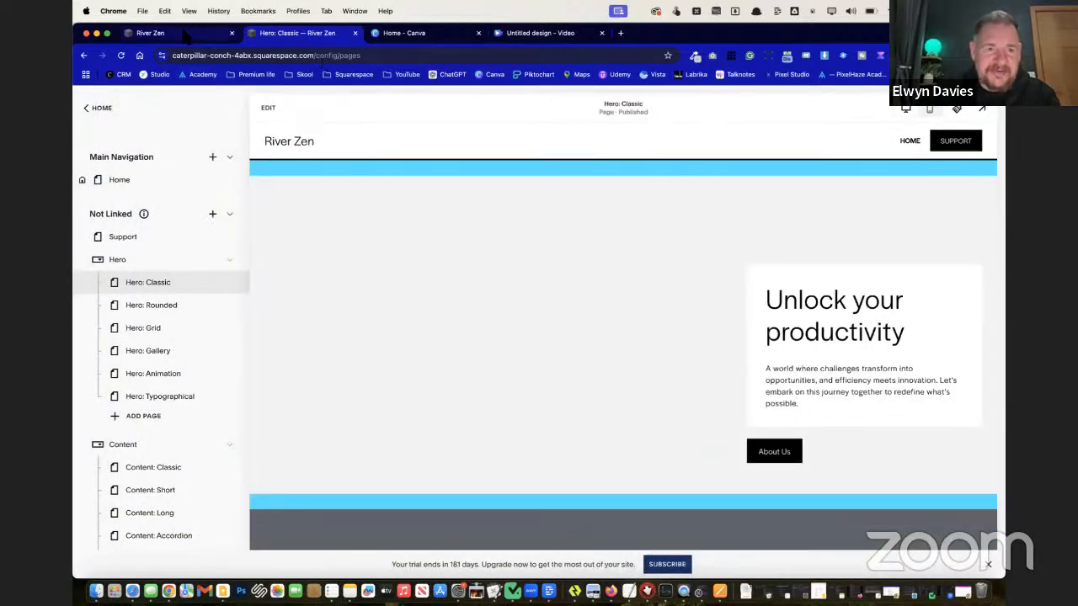
# Check the four service cards on the live River Zen page and open the Signposts: 4+-Col Classic page in the Squarespace site
pyautogui.click(185, 34)
pyautogui.scroll(-10, 390, 327)
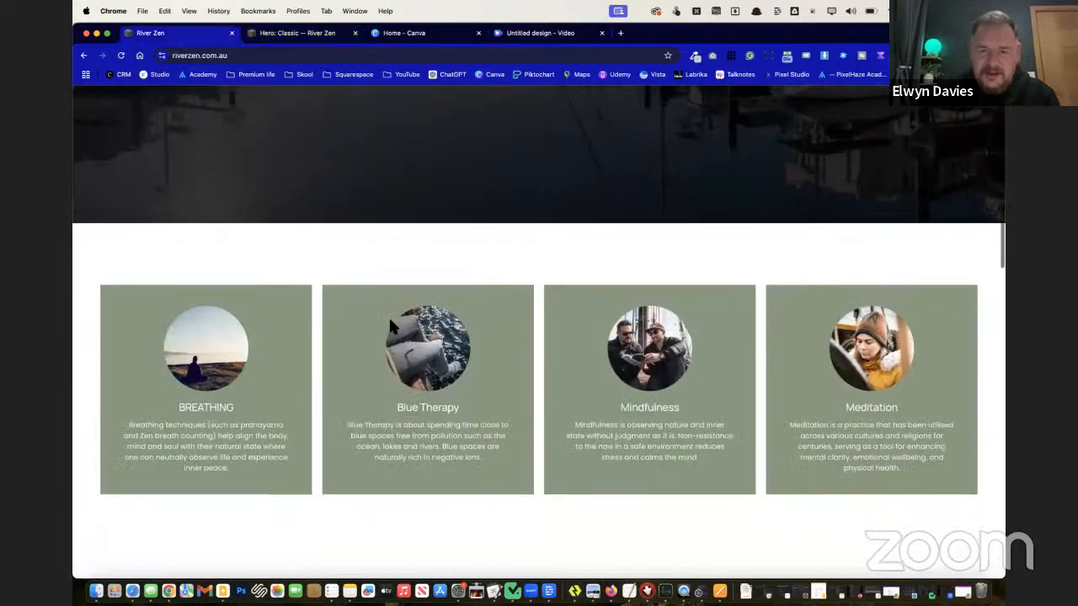
pyautogui.scroll(3, 389, 327)
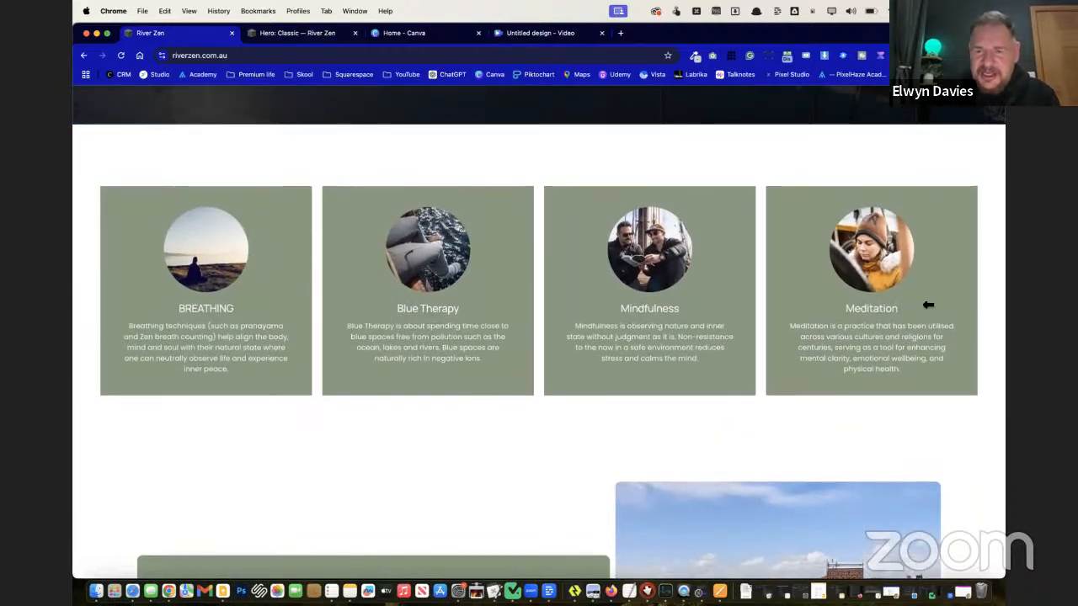
pyautogui.click(318, 35)
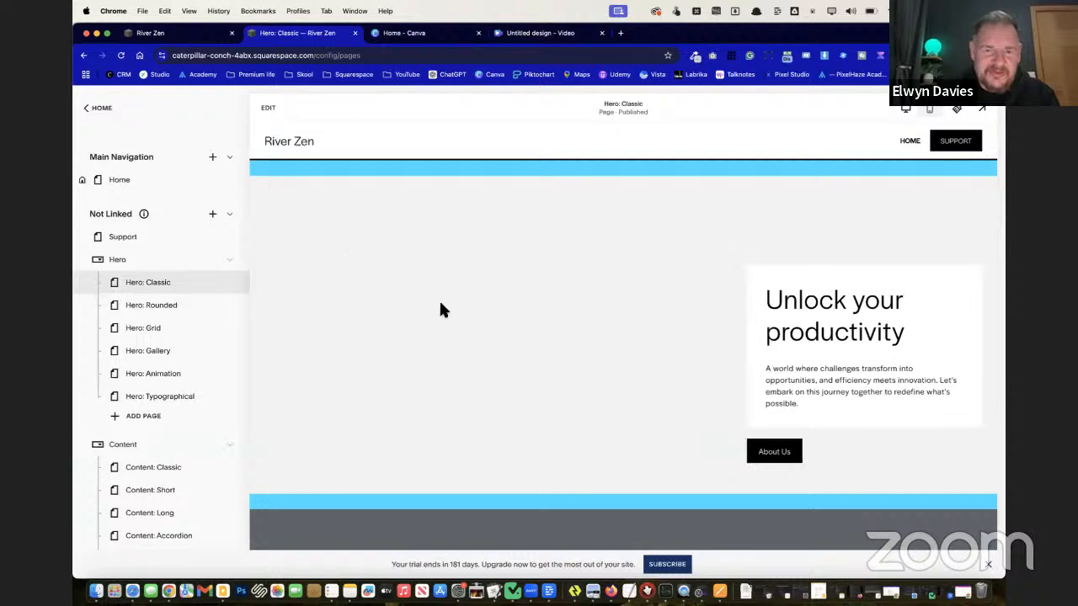
pyautogui.scroll(-4, 446, 308)
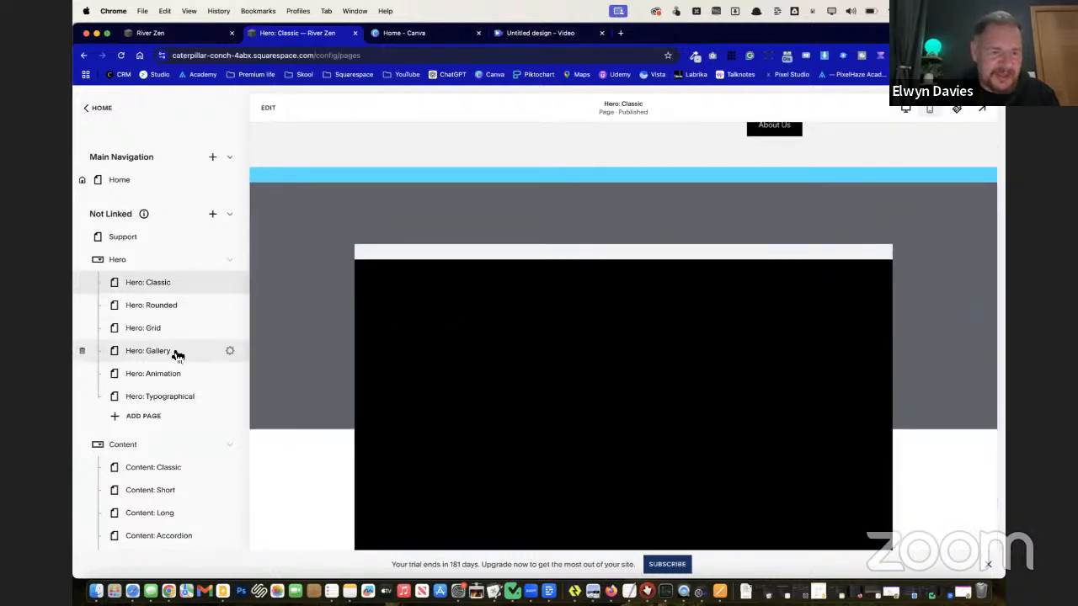
pyautogui.scroll(-5, 178, 355)
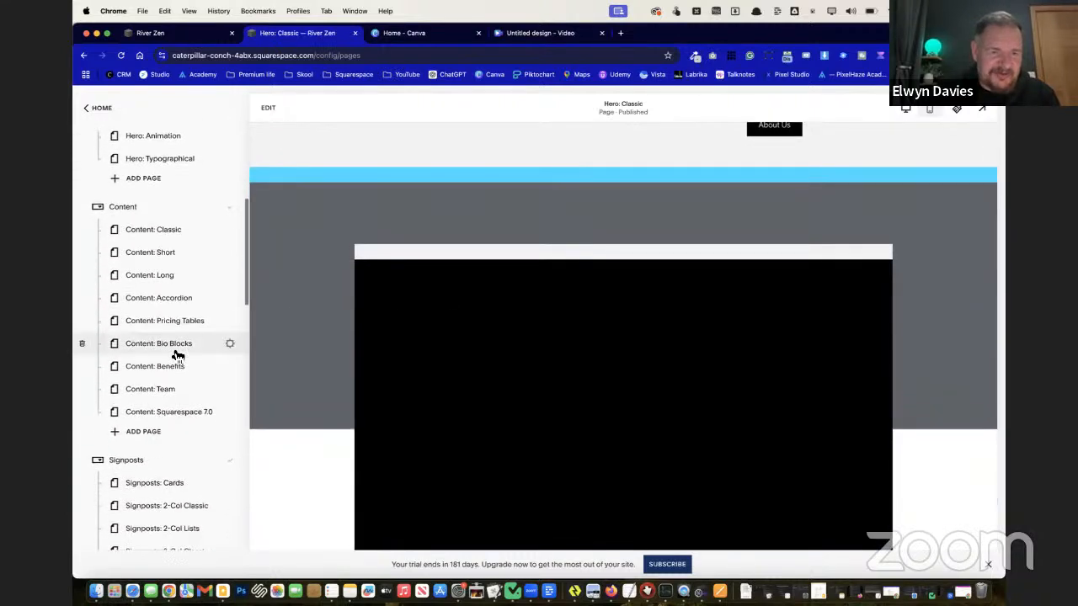
pyautogui.scroll(-4, 178, 355)
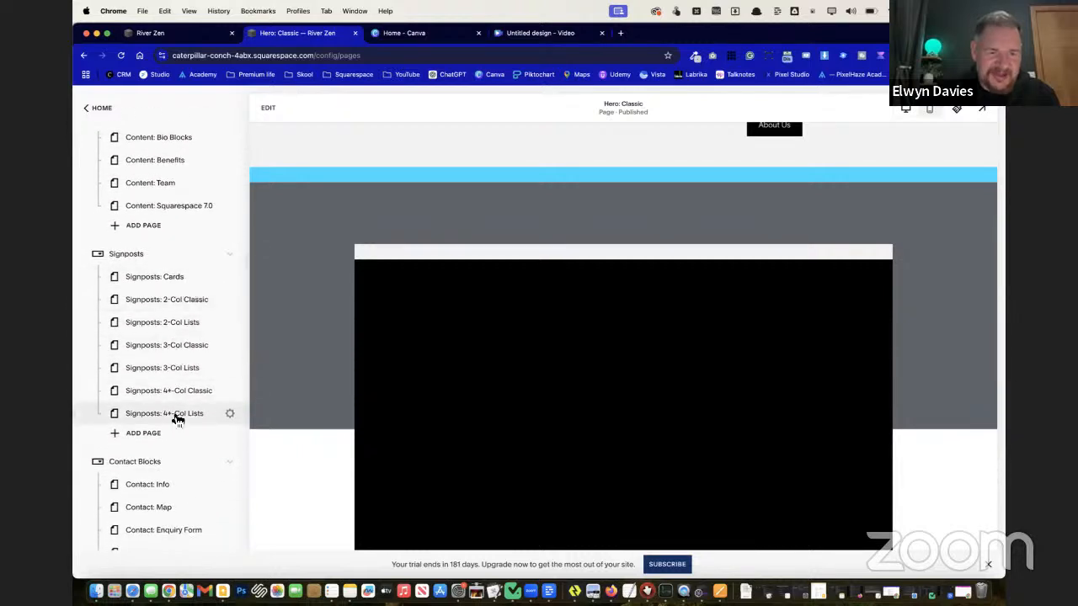
pyautogui.click(180, 392)
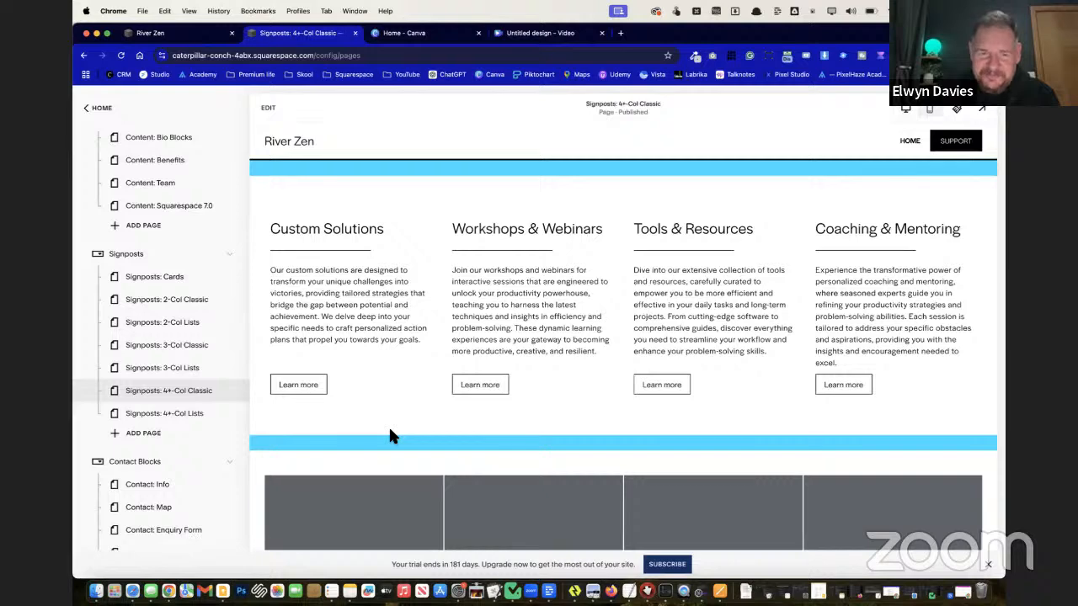
# Add the grey section with four outlined cards from Signposts: 4+-Col Classic to Saved Sections and leave the editor
pyautogui.scroll(-5, 390, 435)
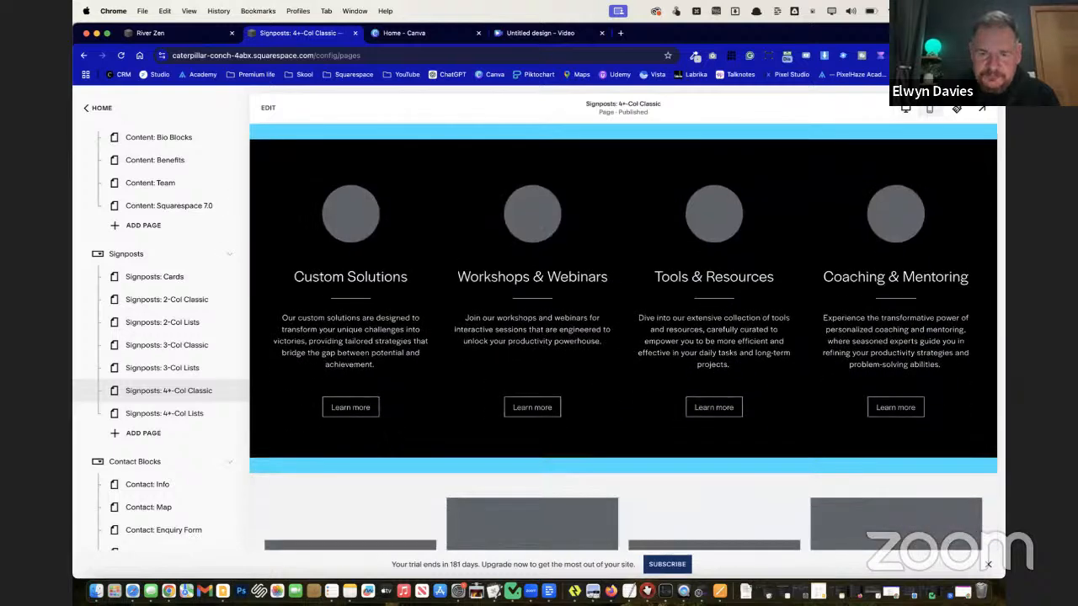
pyautogui.scroll(-2, 394, 437)
pyautogui.scroll(-10, 518, 245)
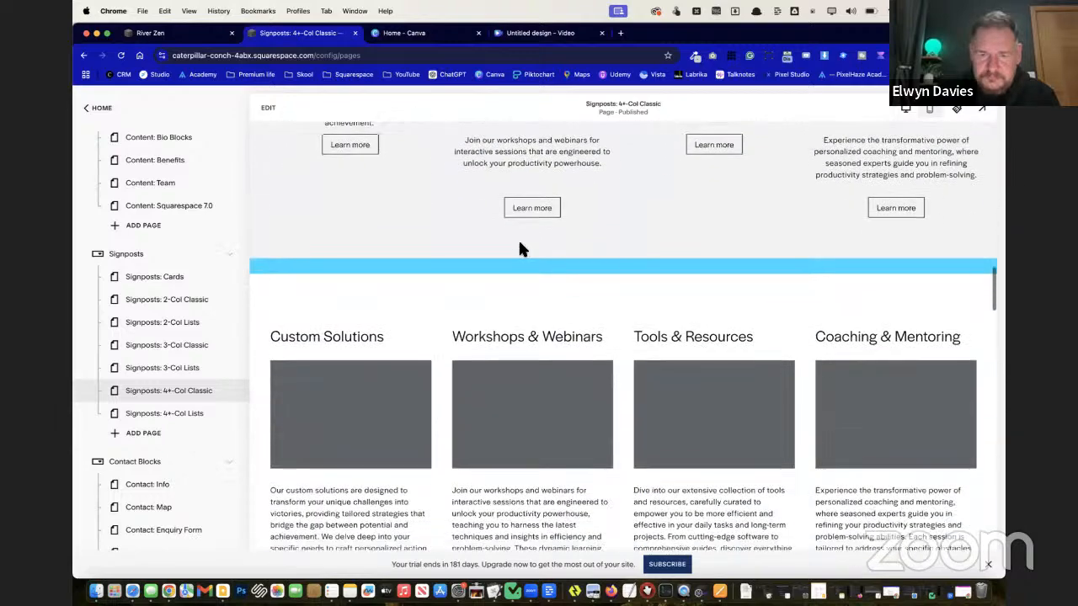
pyautogui.scroll(-15, 520, 244)
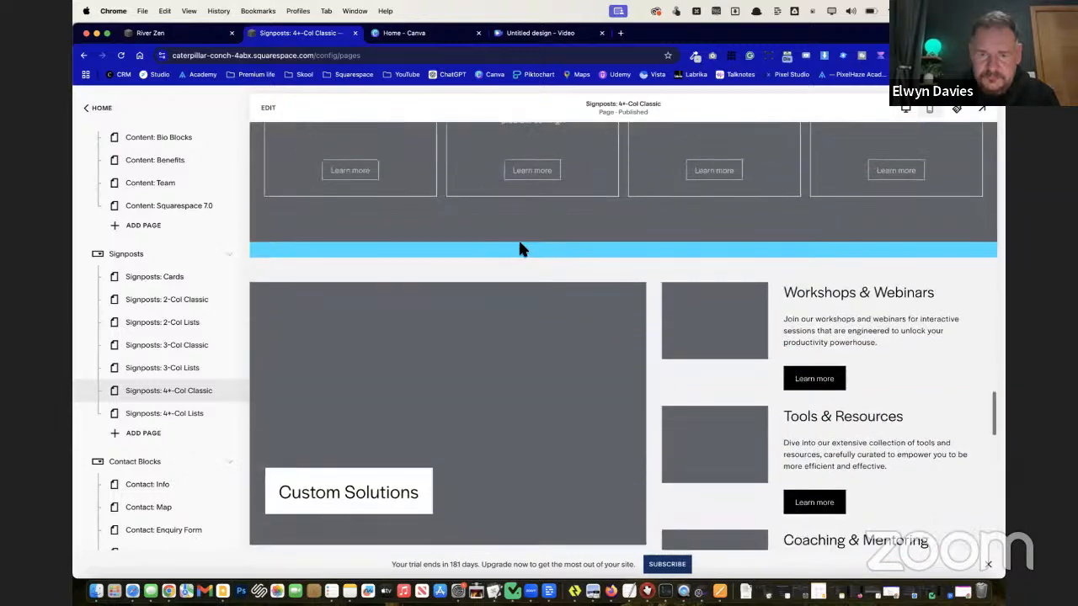
pyautogui.scroll(5, 520, 249)
pyautogui.scroll(-12, 519, 249)
pyautogui.scroll(-15, 519, 248)
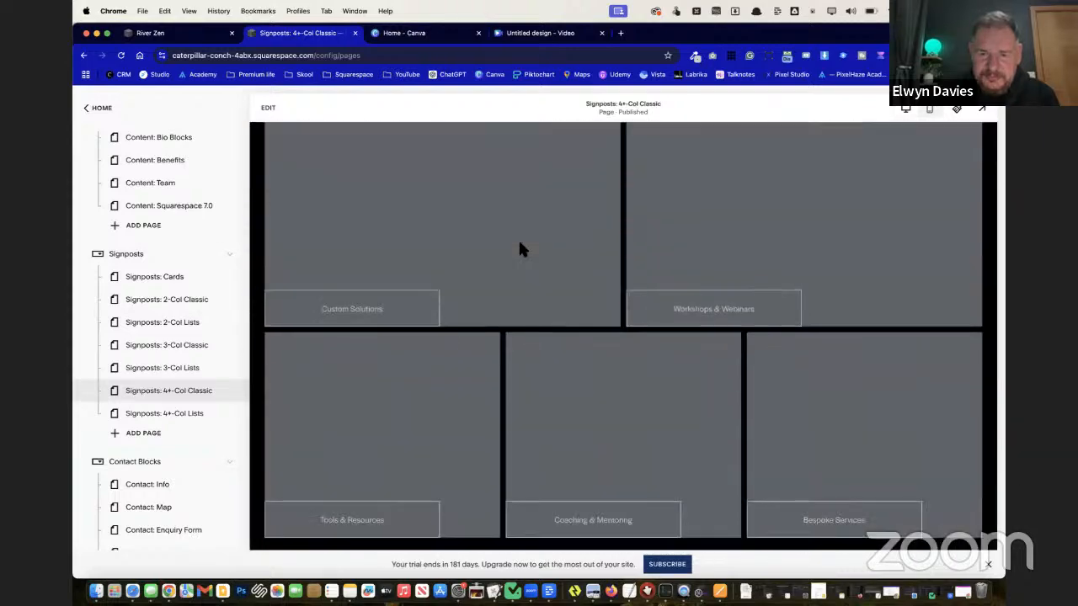
pyautogui.scroll(15, 520, 248)
pyautogui.scroll(5, 518, 238)
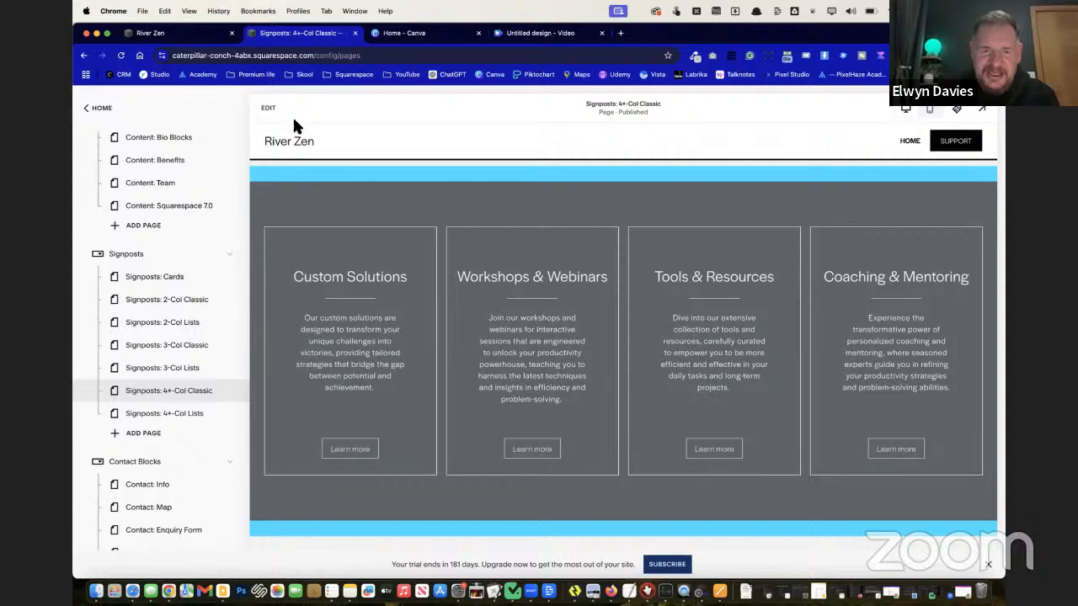
pyautogui.click(268, 107)
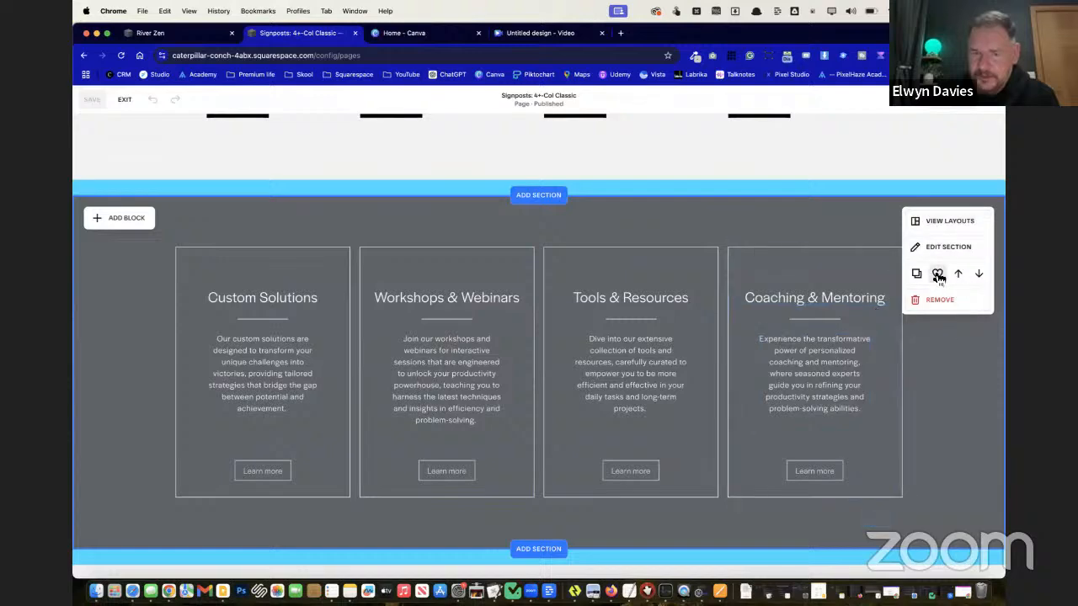
pyautogui.click(125, 99)
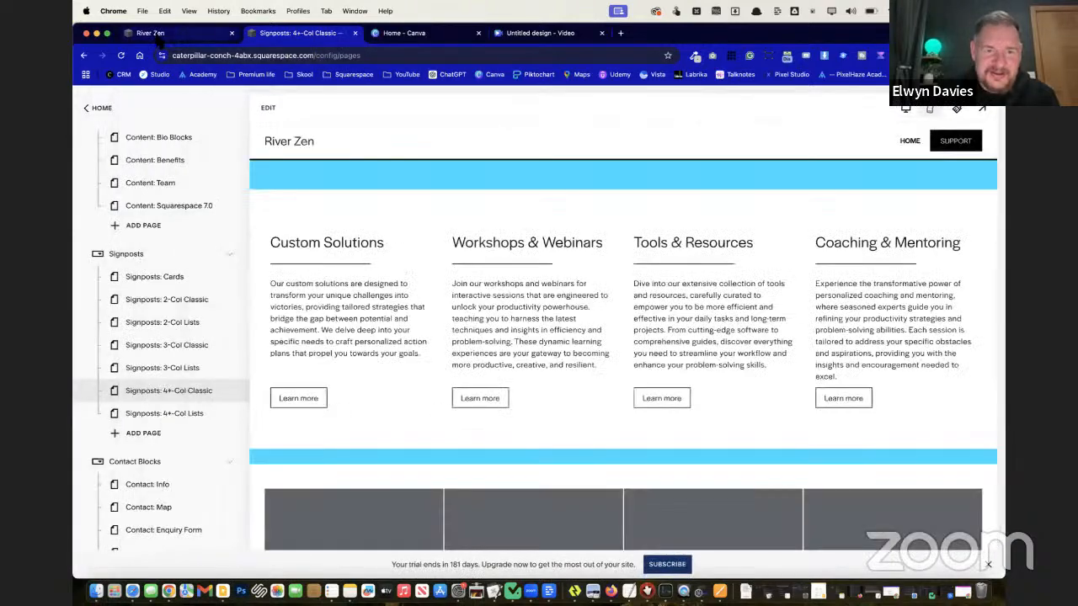
# Check the text-and-image sections on the live River Zen page and open the Signposts: 2-Col Classic page in the Squarespace site
pyautogui.click(157, 38)
pyautogui.scroll(-5, 379, 337)
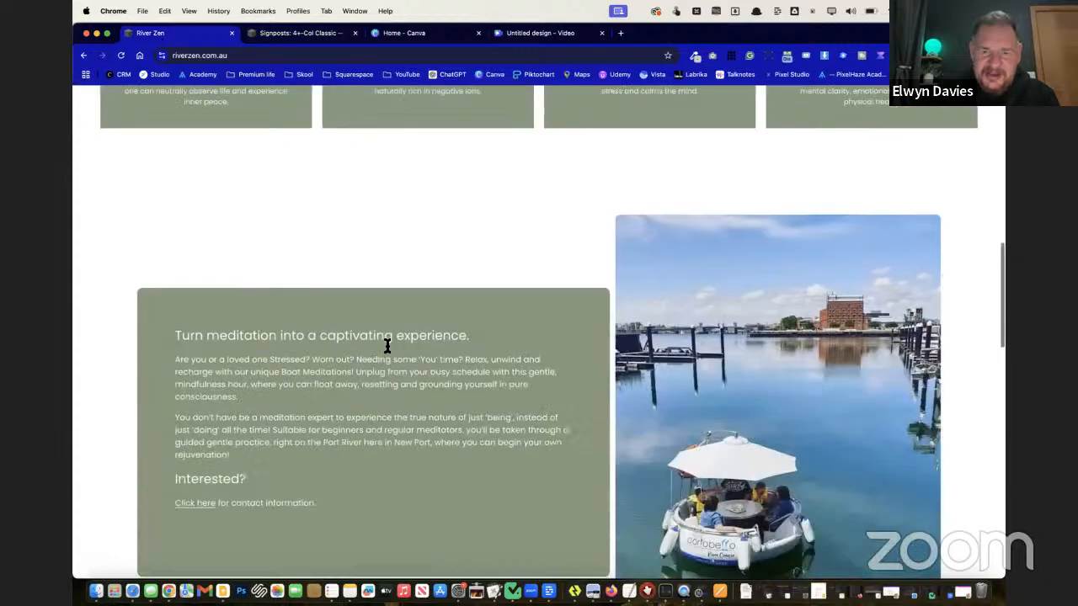
pyautogui.scroll(-3, 386, 349)
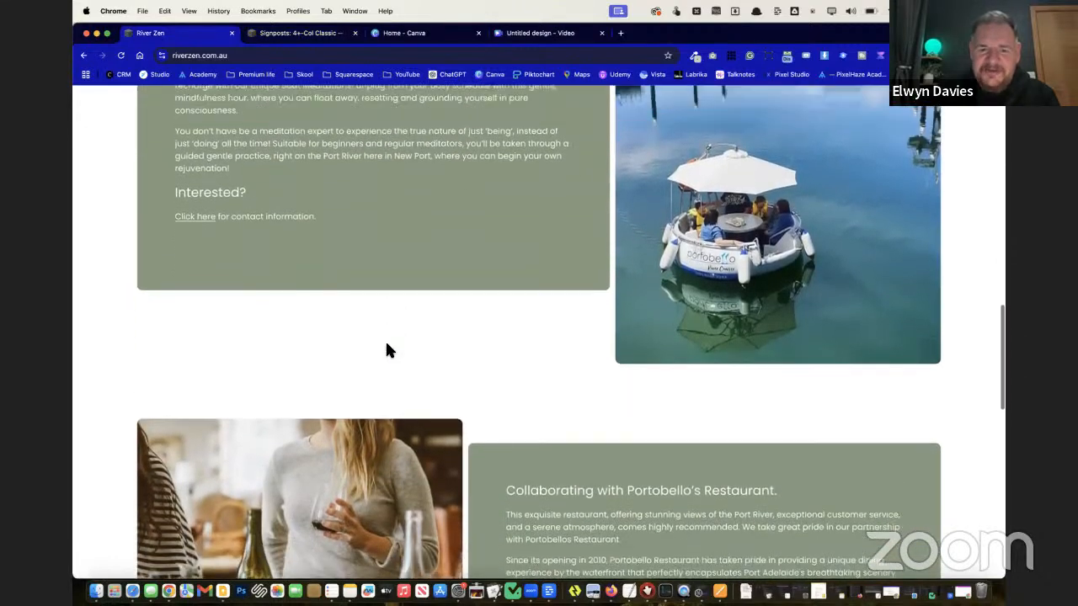
pyautogui.scroll(4, 387, 350)
pyautogui.scroll(1, 387, 349)
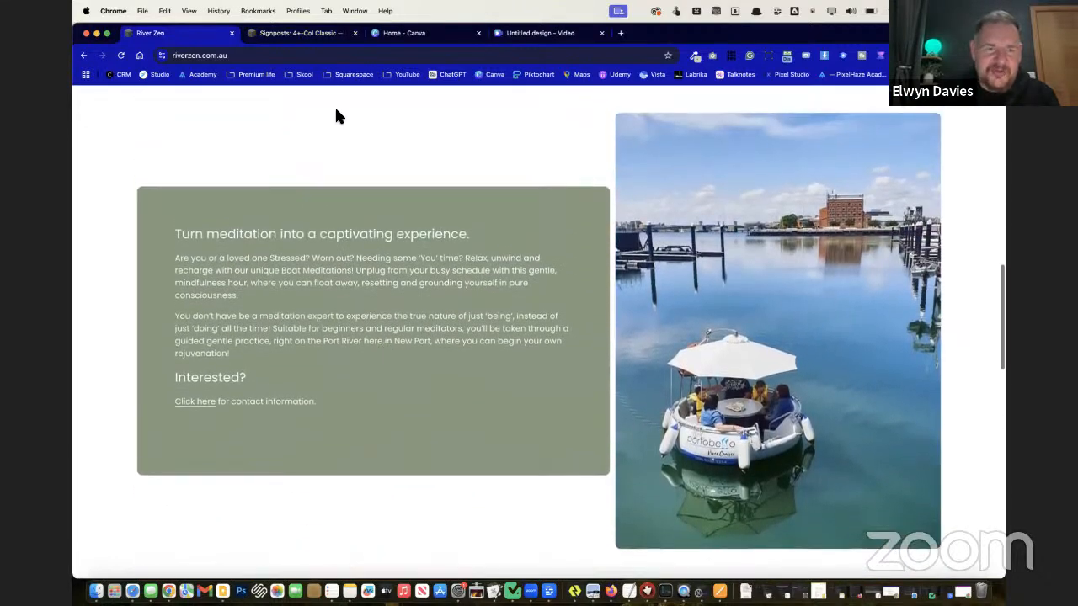
pyautogui.click(299, 34)
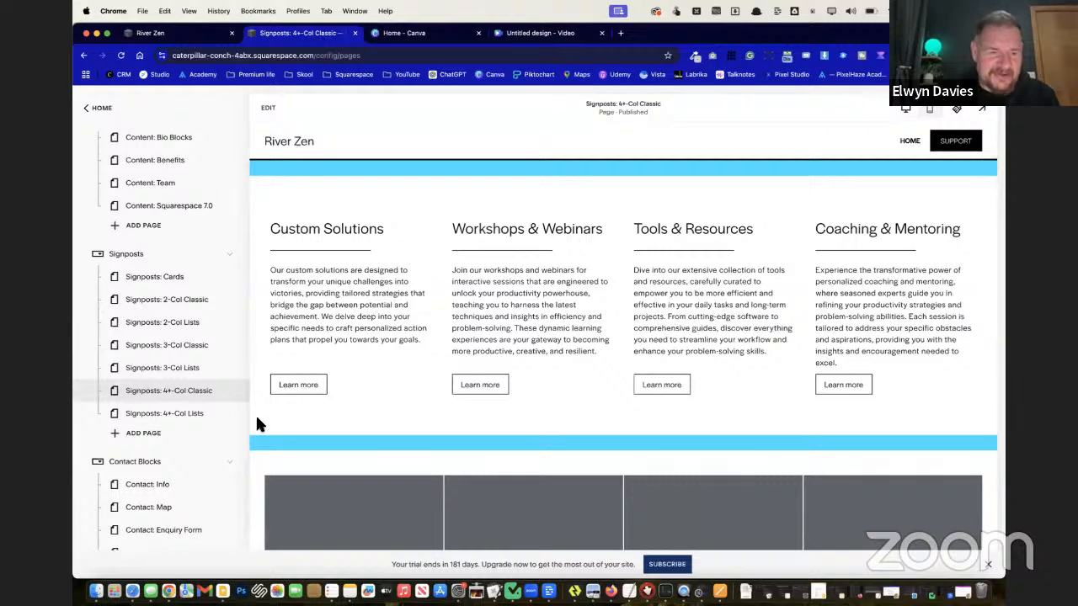
pyautogui.click(199, 308)
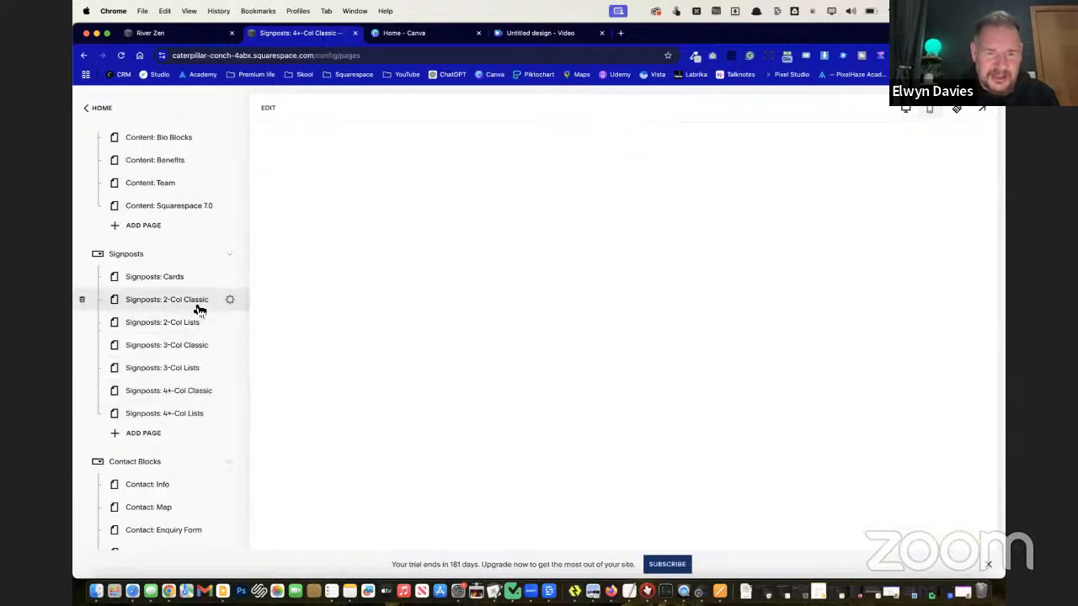
# Add the white two-column section with large grey image panels from Signposts: 2-Col Classic to Saved Sections and leave the editor
pyautogui.scroll(-10, 422, 329)
pyautogui.scroll(-2, 424, 340)
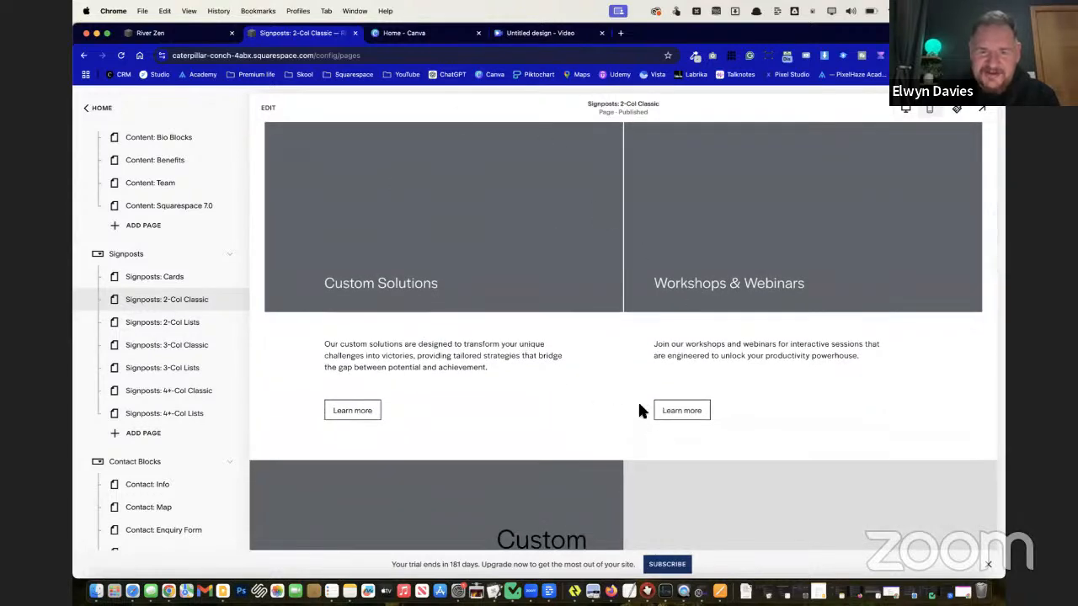
pyautogui.scroll(3, 639, 410)
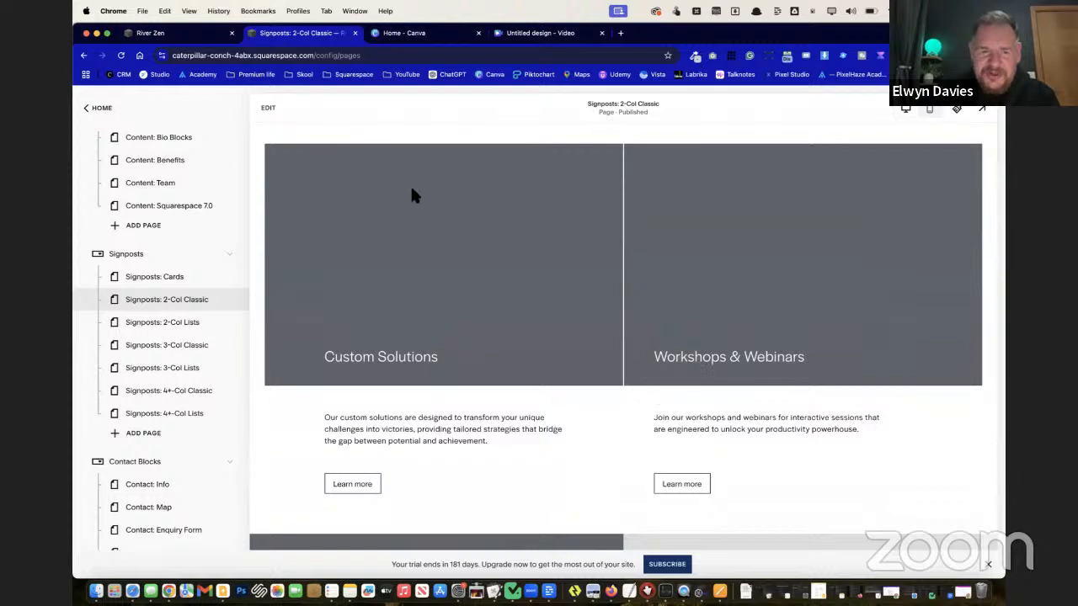
pyautogui.click(271, 109)
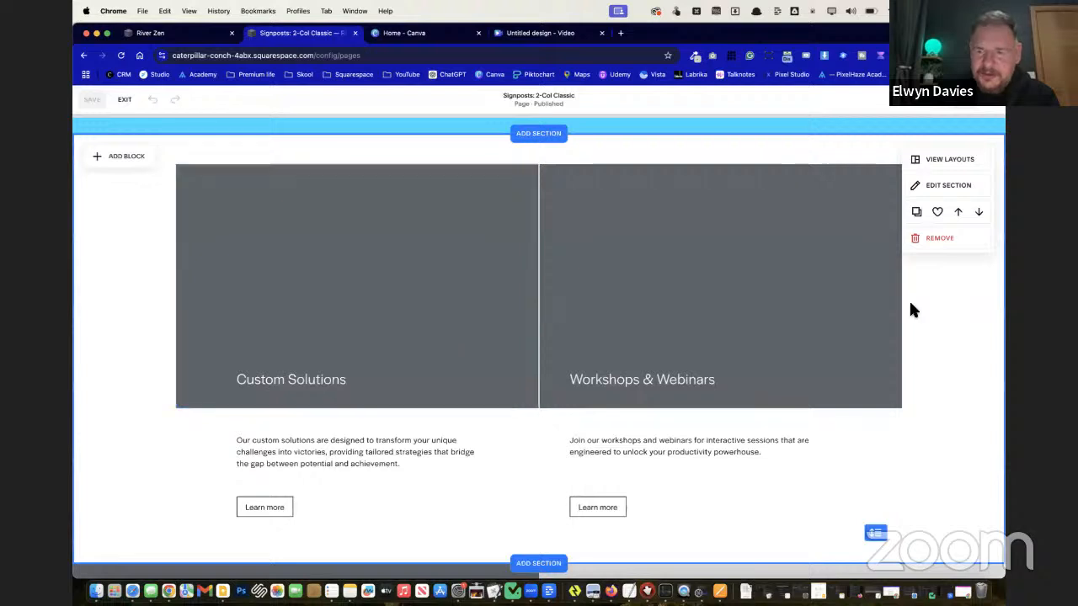
pyautogui.click(122, 100)
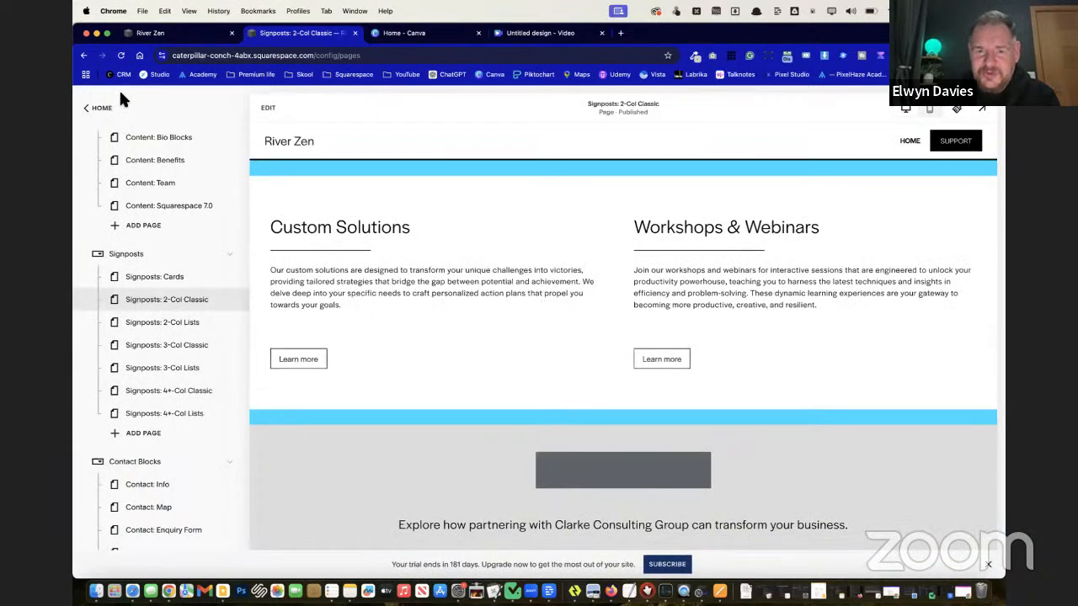
# Check the testimonial carousel on the live River Zen page and open the Testimonial: Single page under Quotes in the Squarespace site
pyautogui.scroll(-8, 383, 339)
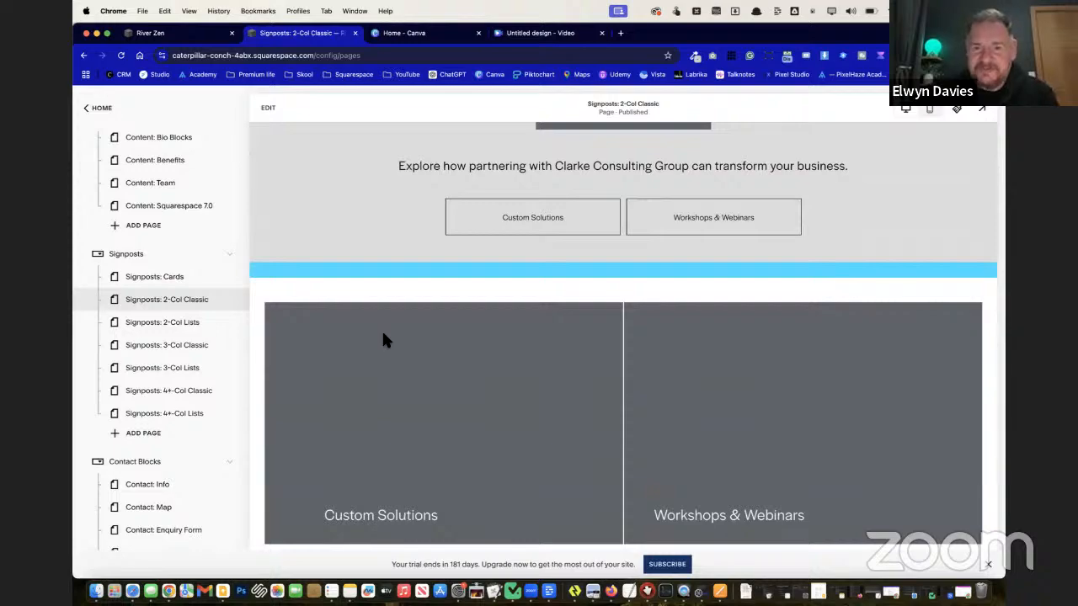
pyautogui.scroll(8, 384, 339)
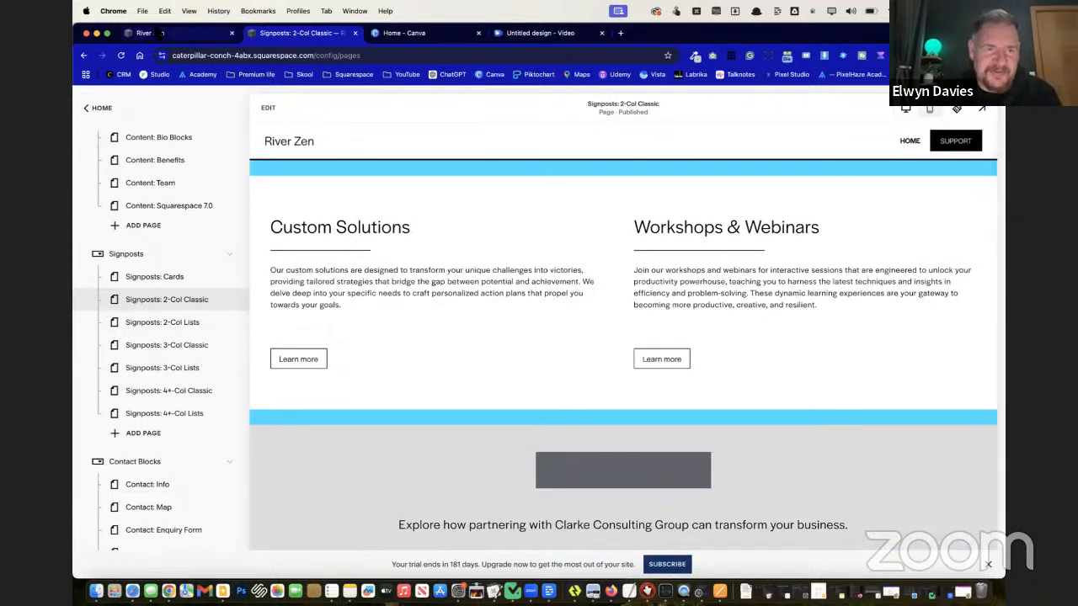
pyautogui.click(160, 32)
pyautogui.scroll(-20, 379, 289)
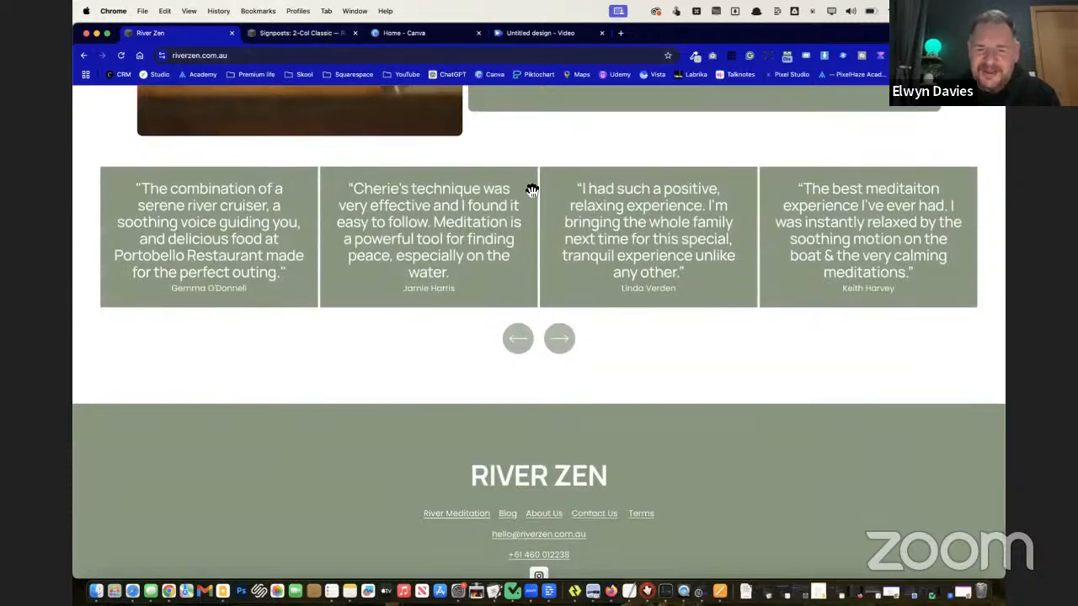
pyautogui.click(301, 33)
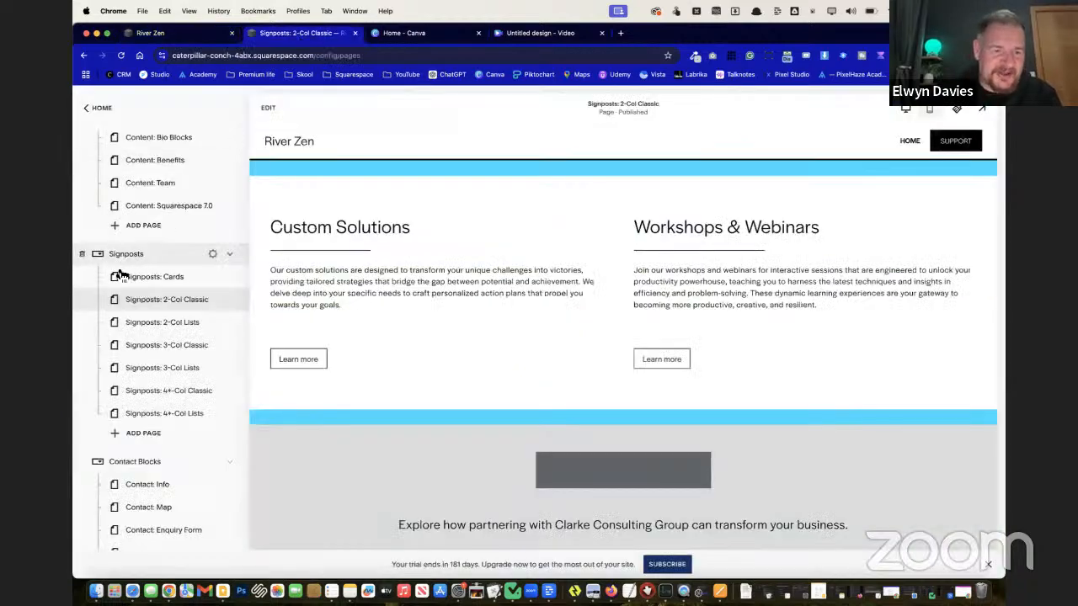
pyautogui.scroll(-8, 151, 378)
pyautogui.scroll(-5, 154, 379)
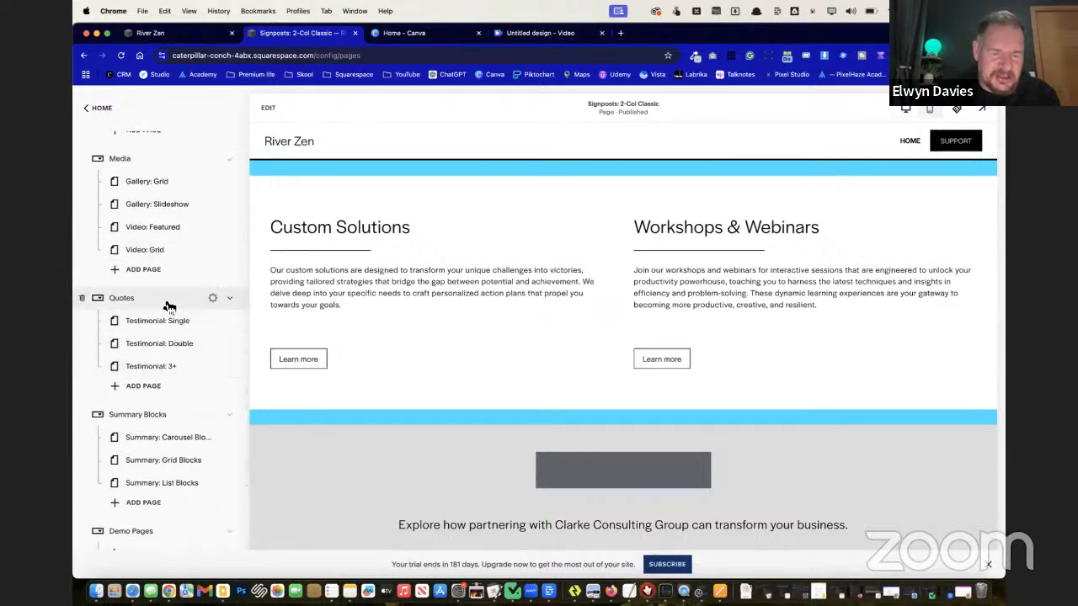
pyautogui.click(169, 324)
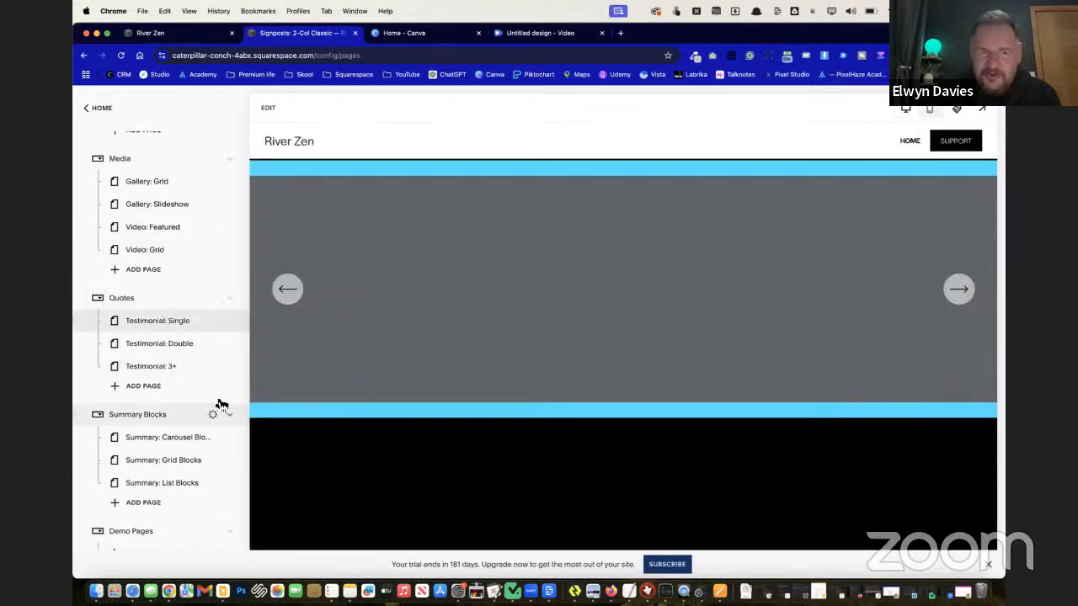
# Examine the testimonial layouts on Testimonial: Single, stepping through the quotes in the grey and black sliders
pyautogui.click(961, 299)
pyautogui.click(961, 300)
pyautogui.click(961, 300)
pyautogui.scroll(-5, 737, 404)
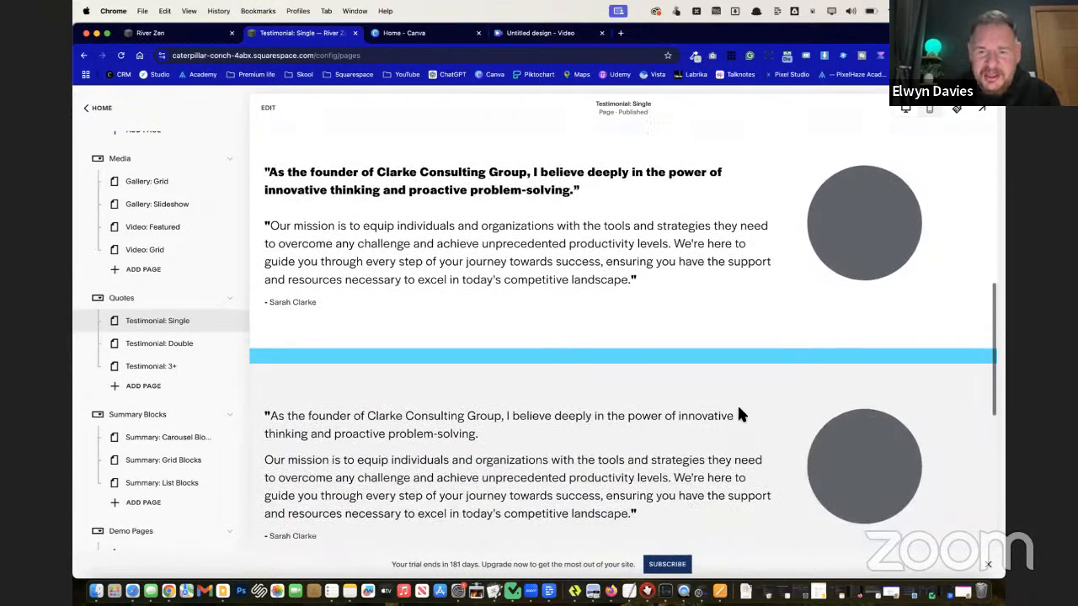
pyautogui.scroll(10, 739, 412)
pyautogui.click(965, 260)
pyautogui.click(965, 260)
pyautogui.scroll(-2, 789, 294)
pyautogui.scroll(-3, 790, 294)
pyautogui.scroll(3, 784, 291)
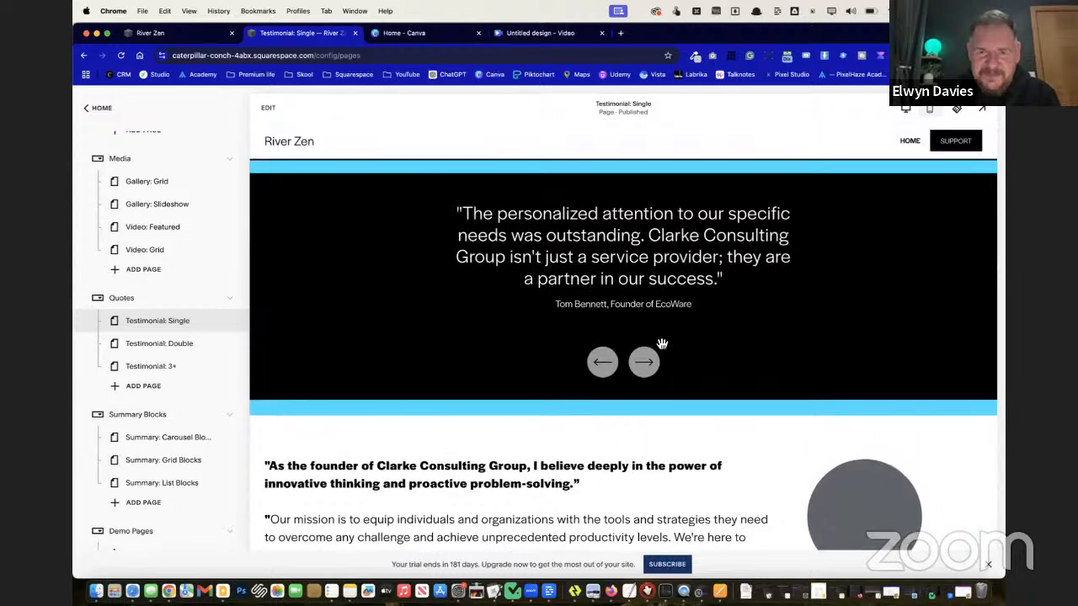
pyautogui.click(645, 364)
pyautogui.click(645, 367)
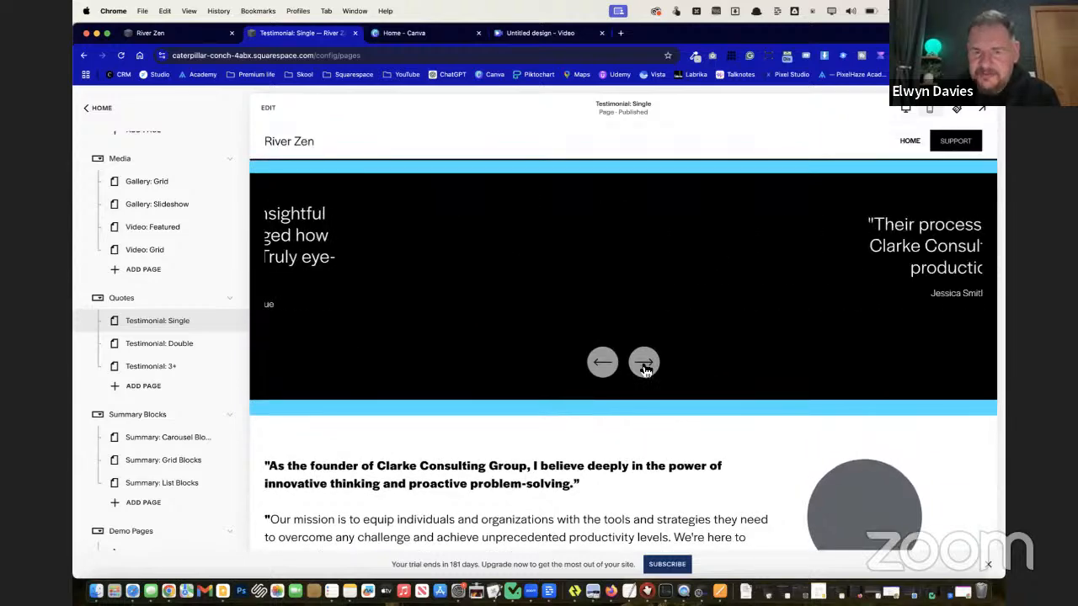
pyautogui.scroll(1, 645, 371)
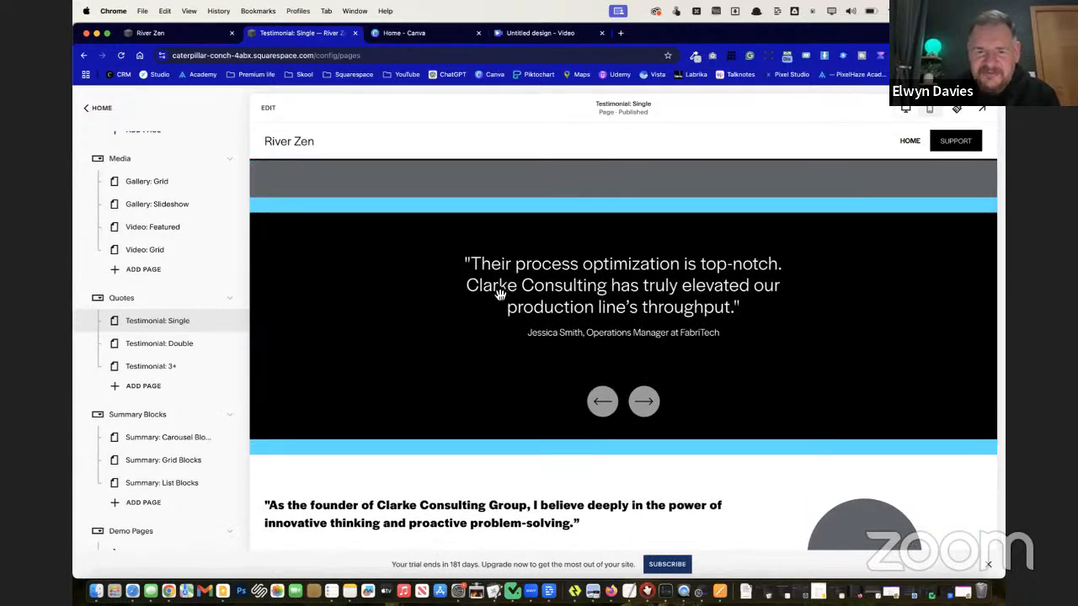
# Add the black testimonial slider section from Testimonial: Single to Saved Sections and leave the editor
pyautogui.click(267, 109)
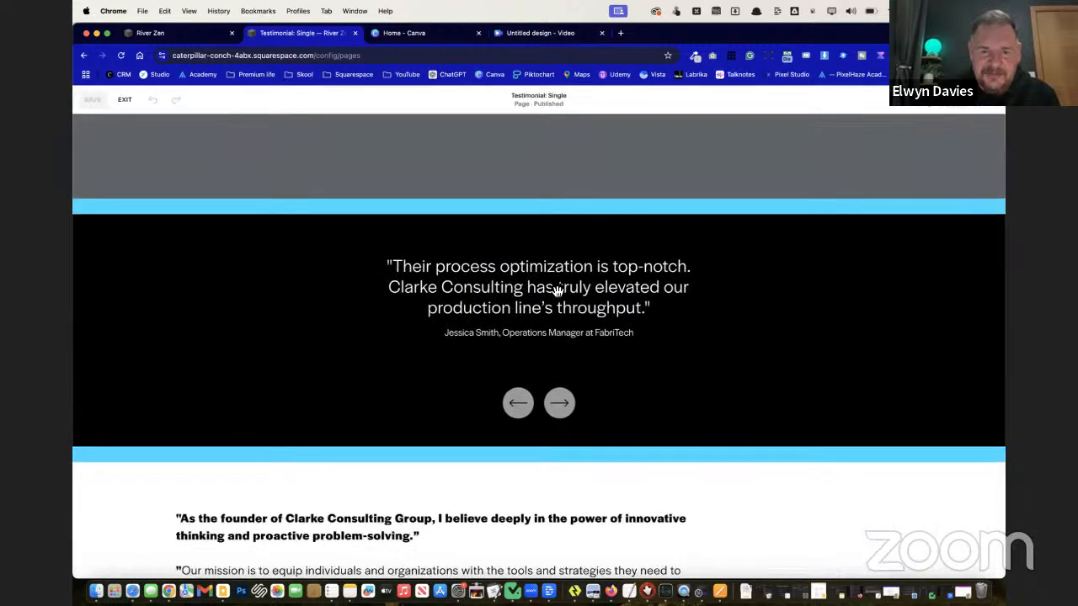
pyautogui.scroll(3, 451, 263)
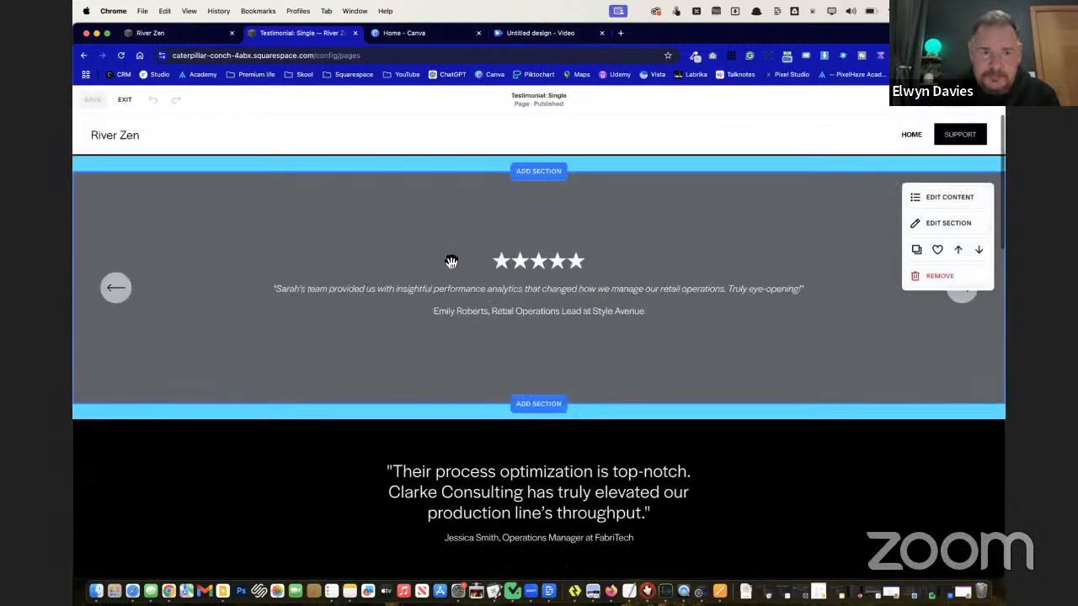
pyautogui.scroll(-3, 451, 264)
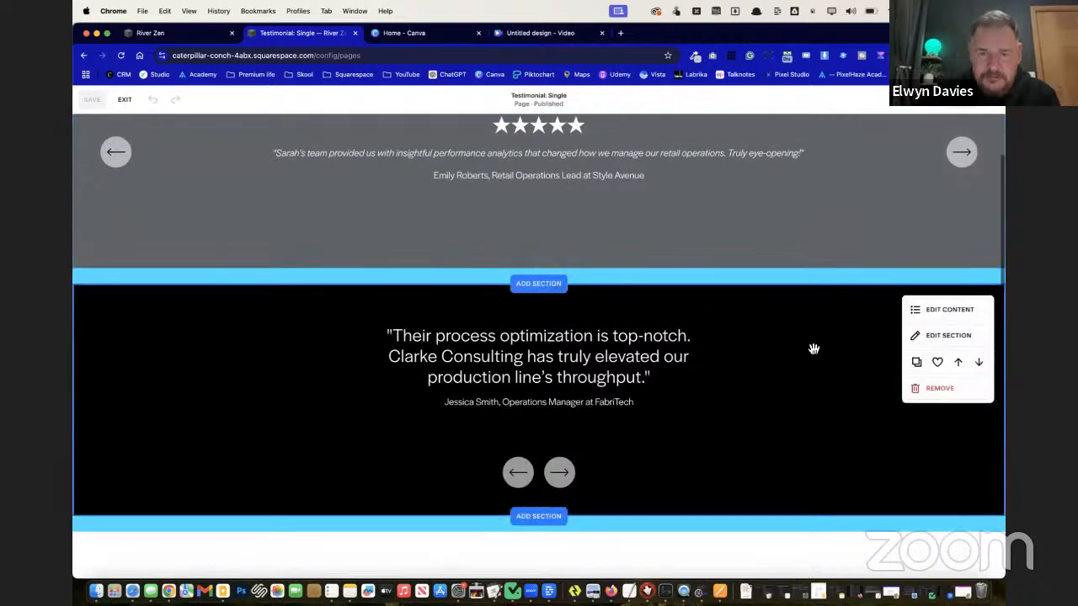
pyautogui.click(126, 101)
# Review the live River Zen homepage from the hero down to the footer for remaining sections to match
pyautogui.click(150, 32)
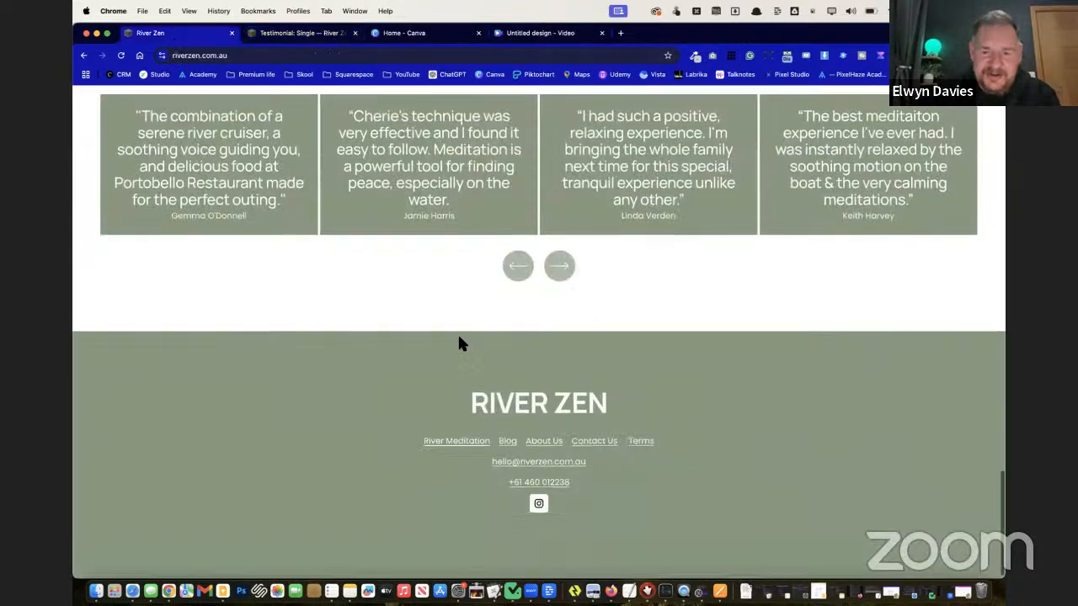
pyautogui.scroll(3, 457, 333)
pyautogui.scroll(20, 459, 342)
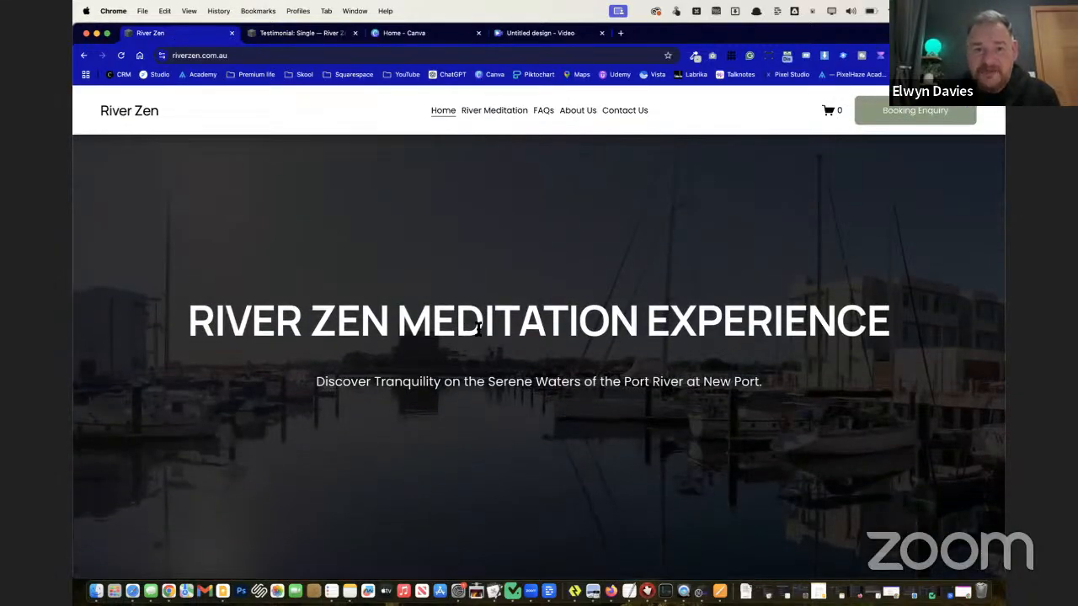
pyautogui.scroll(-20, 595, 274)
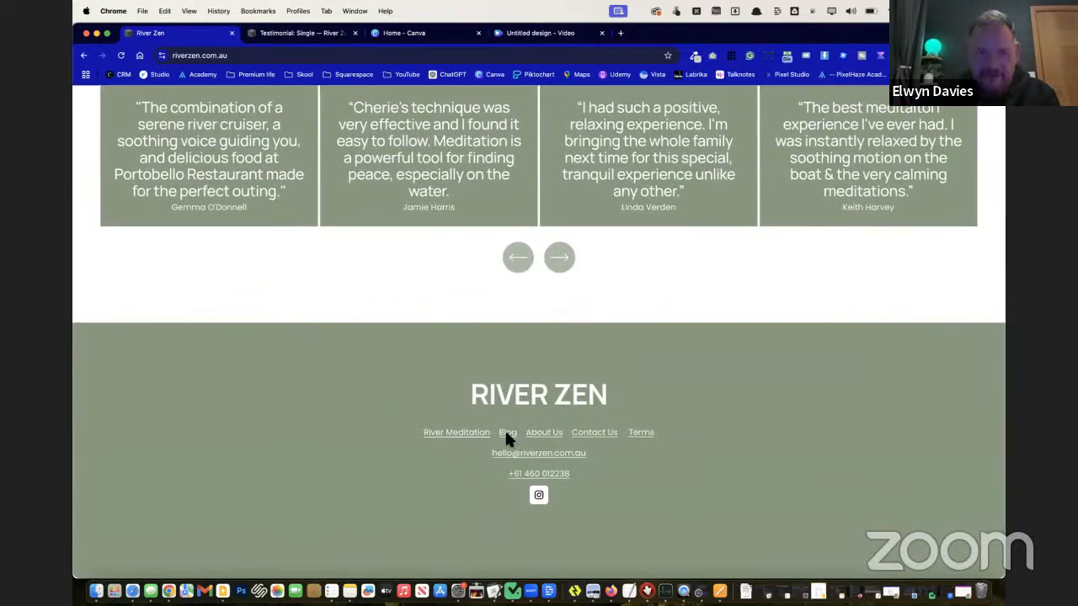
# Examine the post grid on the live River Zen blog page, close it and go back over the homepage
pyautogui.click(508, 437)
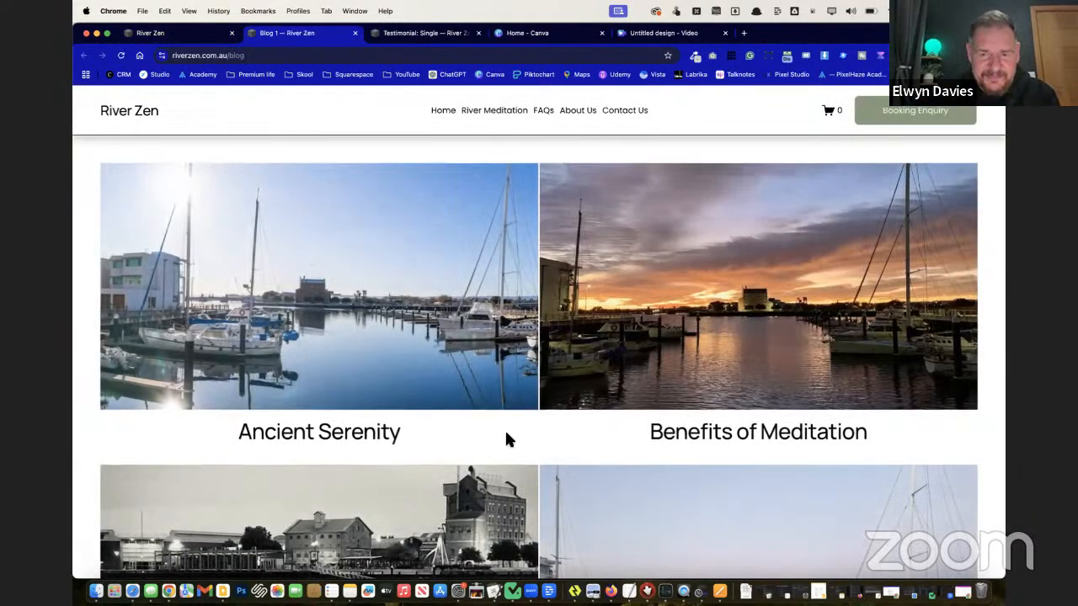
pyautogui.scroll(-8, 505, 438)
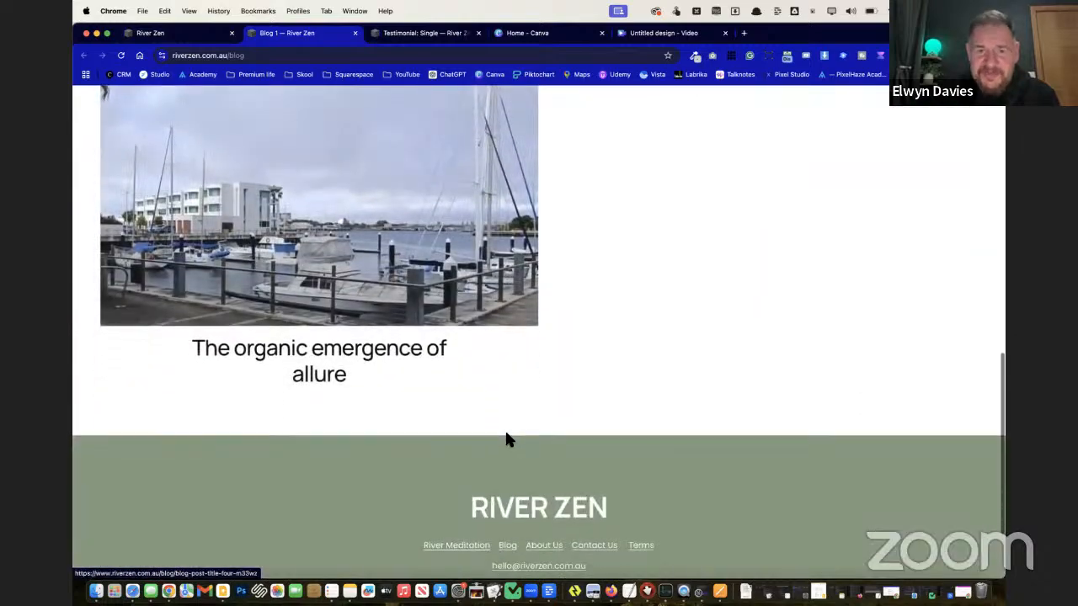
pyautogui.scroll(3, 506, 434)
pyautogui.scroll(5, 503, 415)
pyautogui.click(355, 33)
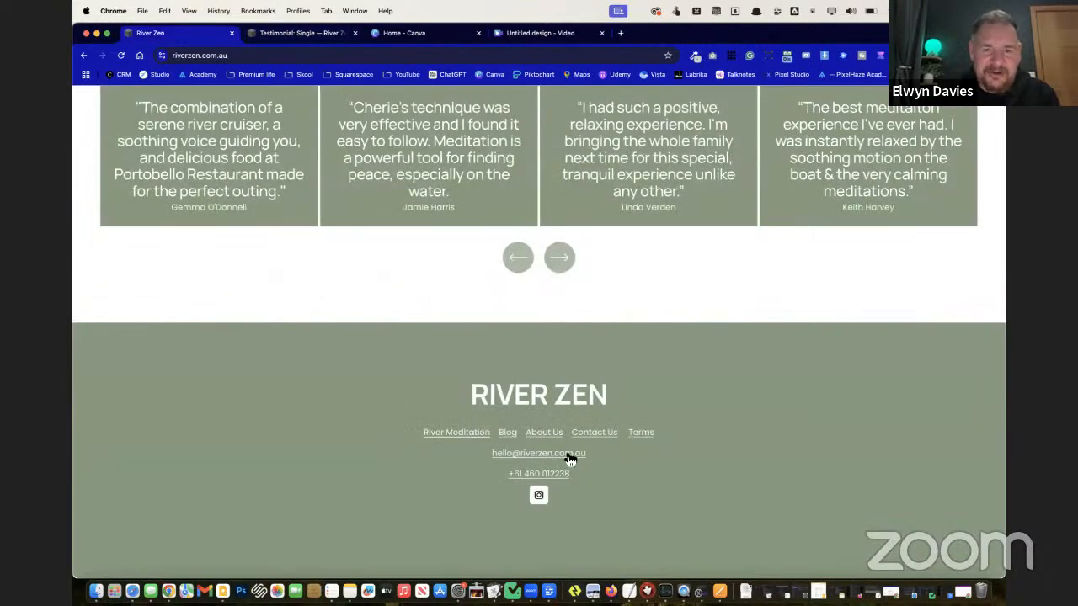
pyautogui.scroll(4, 590, 447)
pyautogui.scroll(-4, 597, 438)
pyautogui.scroll(20, 632, 183)
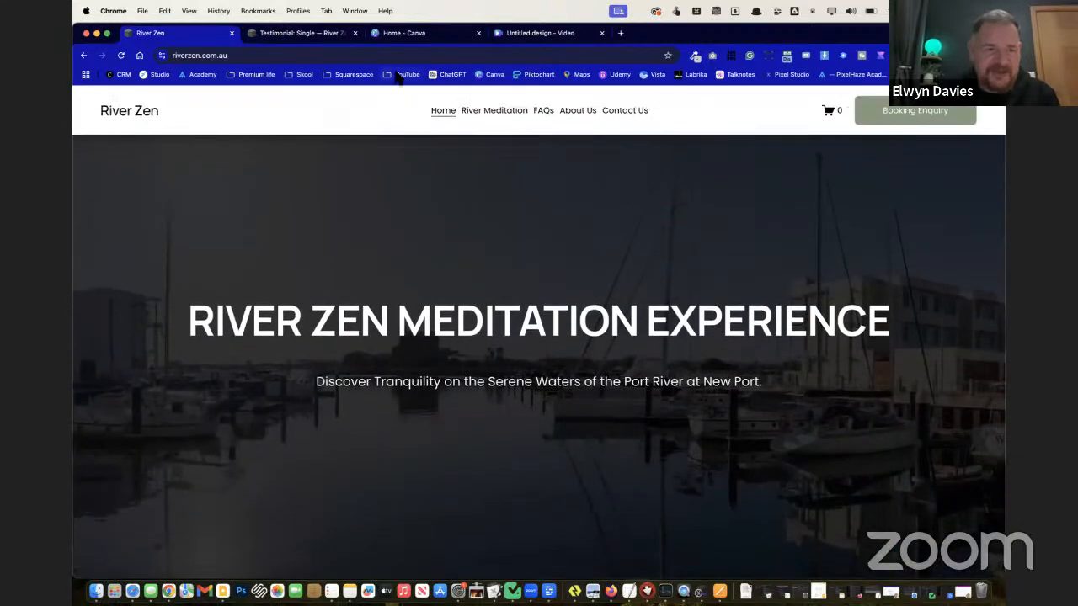
# Return to the Squarespace site and open the Summary: Carousel Blocks page under Summary Blocks
pyautogui.click(297, 33)
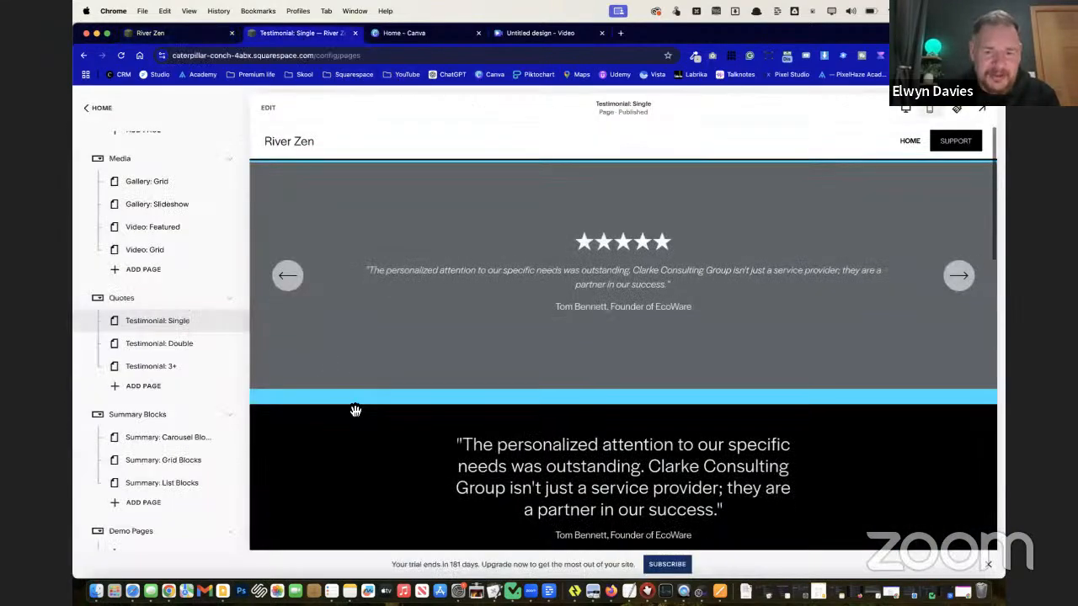
pyautogui.scroll(-5, 351, 409)
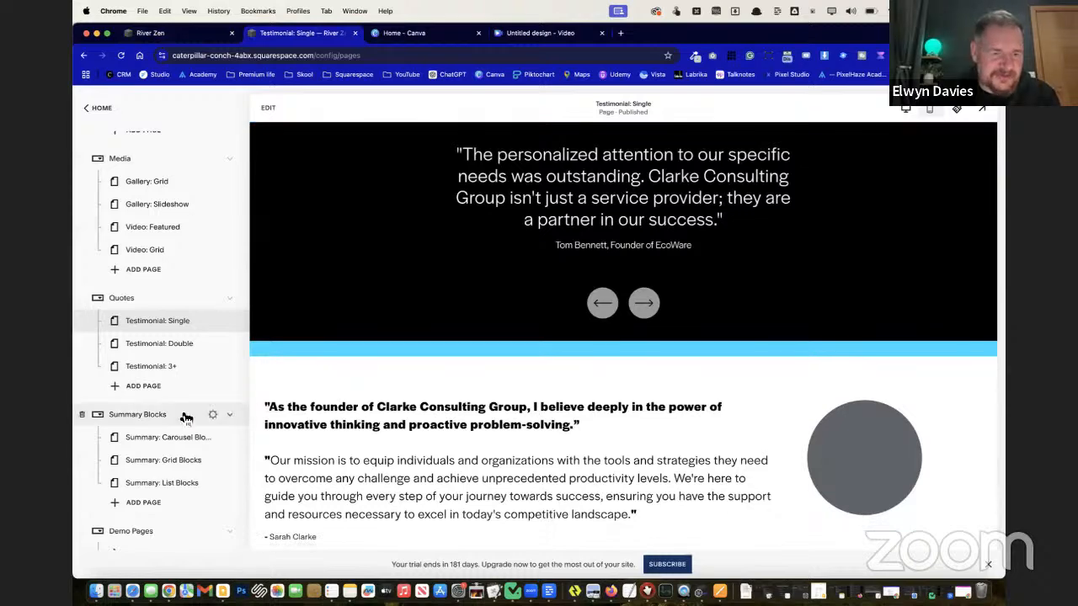
pyautogui.scroll(-5, 186, 419)
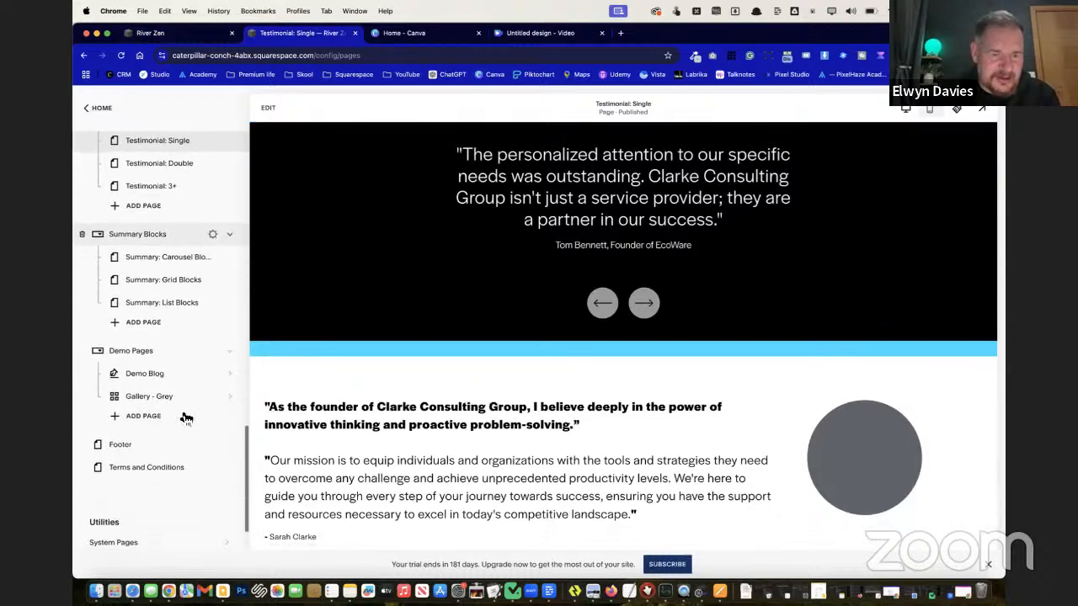
pyautogui.scroll(5, 186, 418)
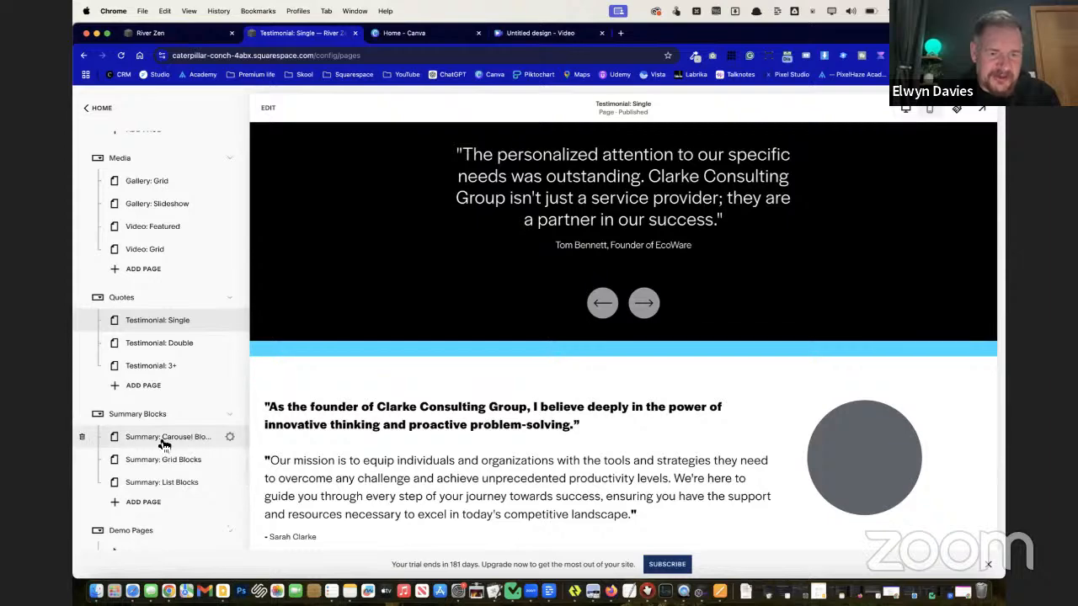
pyautogui.click(164, 438)
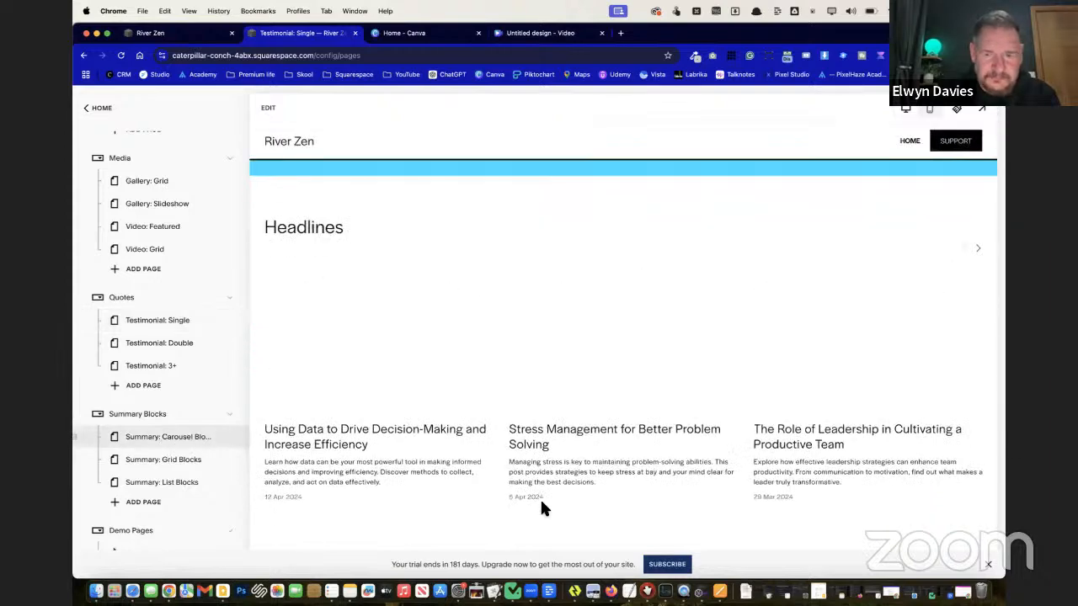
# Examine the blog carousel layouts on Summary: Carousel Blocks, comparing the Headlines and From the blog sections
pyautogui.scroll(-3, 556, 506)
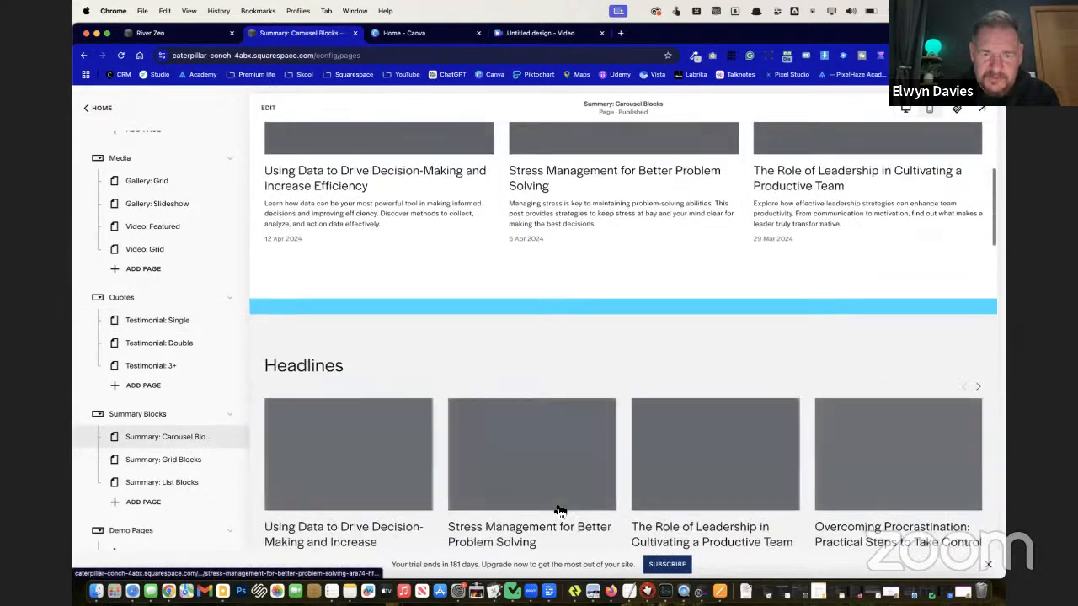
pyautogui.scroll(-5, 560, 511)
pyautogui.scroll(-3, 560, 512)
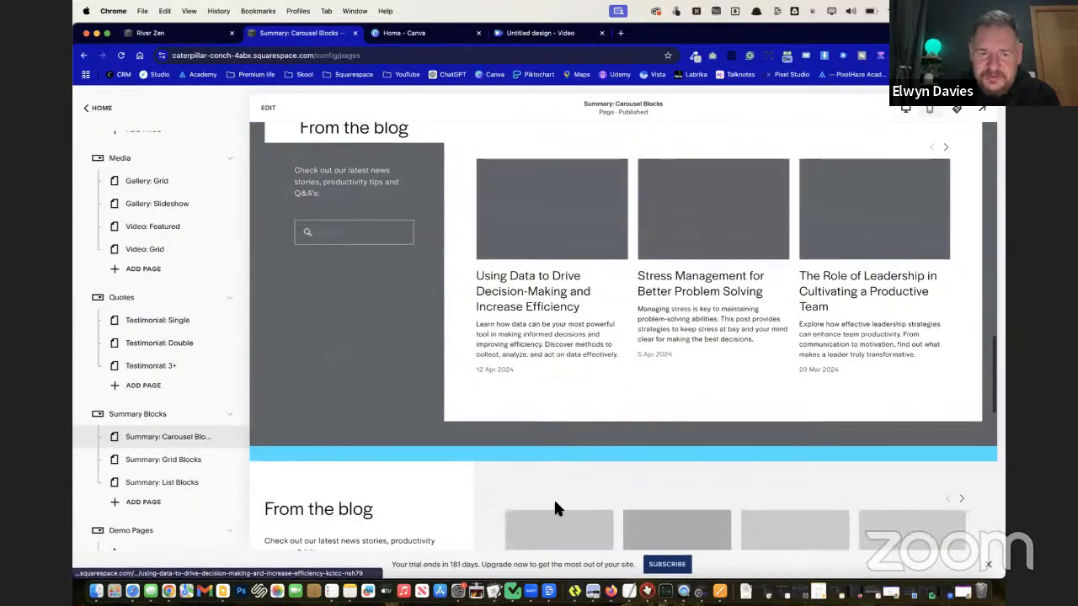
pyautogui.scroll(-5, 556, 505)
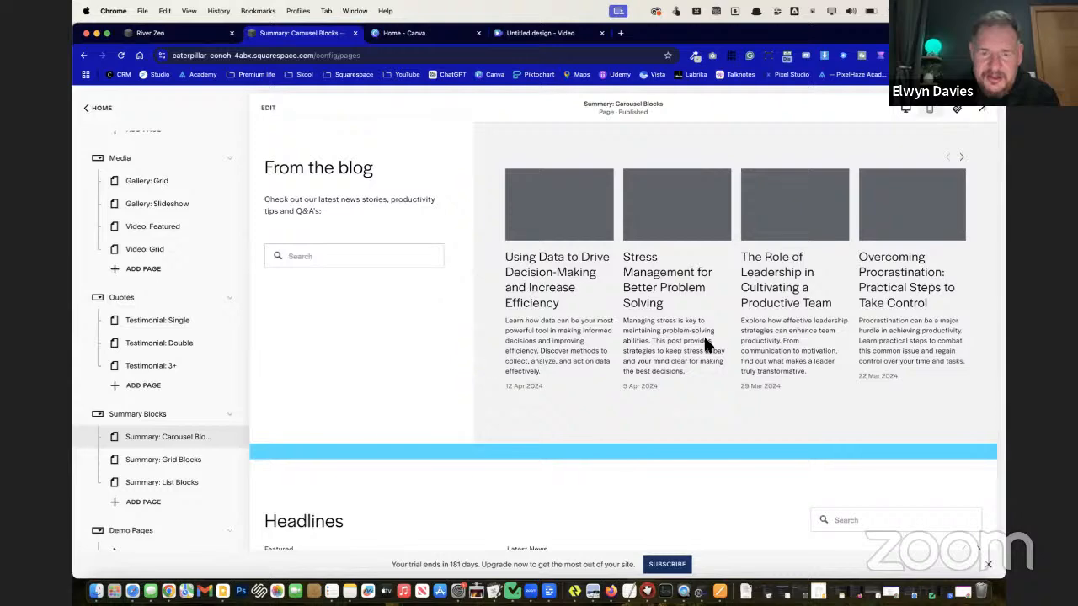
pyautogui.scroll(-6, 793, 240)
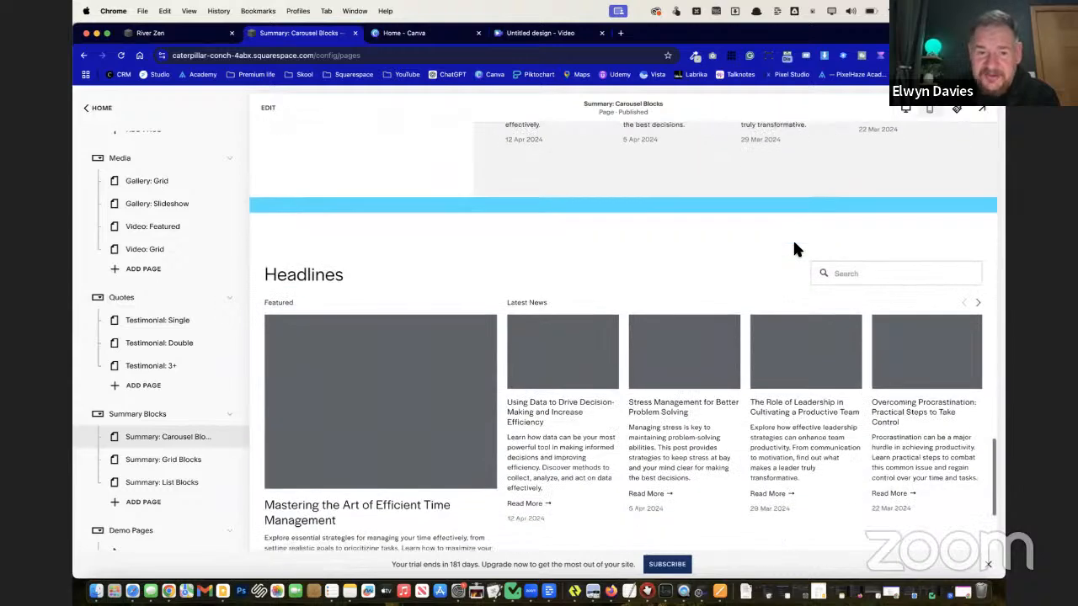
pyautogui.scroll(3, 793, 247)
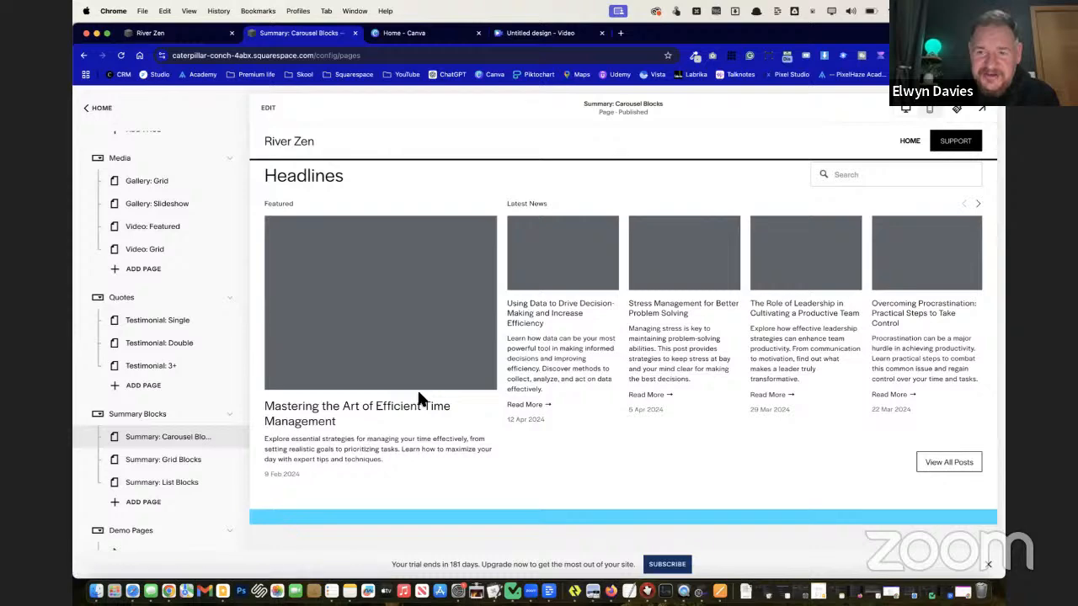
pyautogui.scroll(-4, 361, 384)
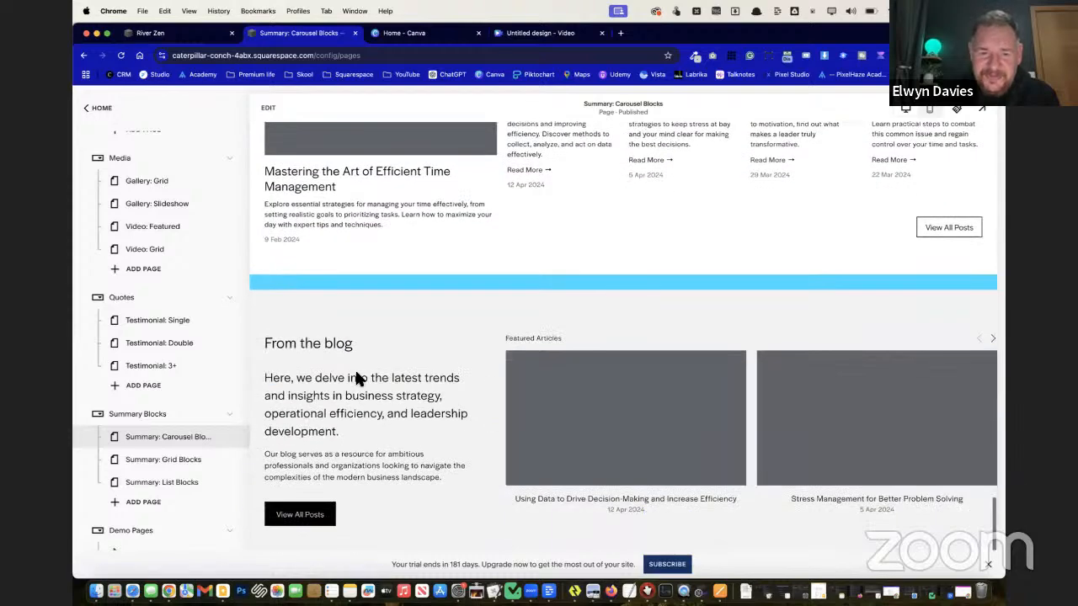
pyautogui.scroll(4, 361, 383)
pyautogui.scroll(5, 360, 383)
pyautogui.scroll(-2, 357, 380)
pyautogui.scroll(1, 356, 373)
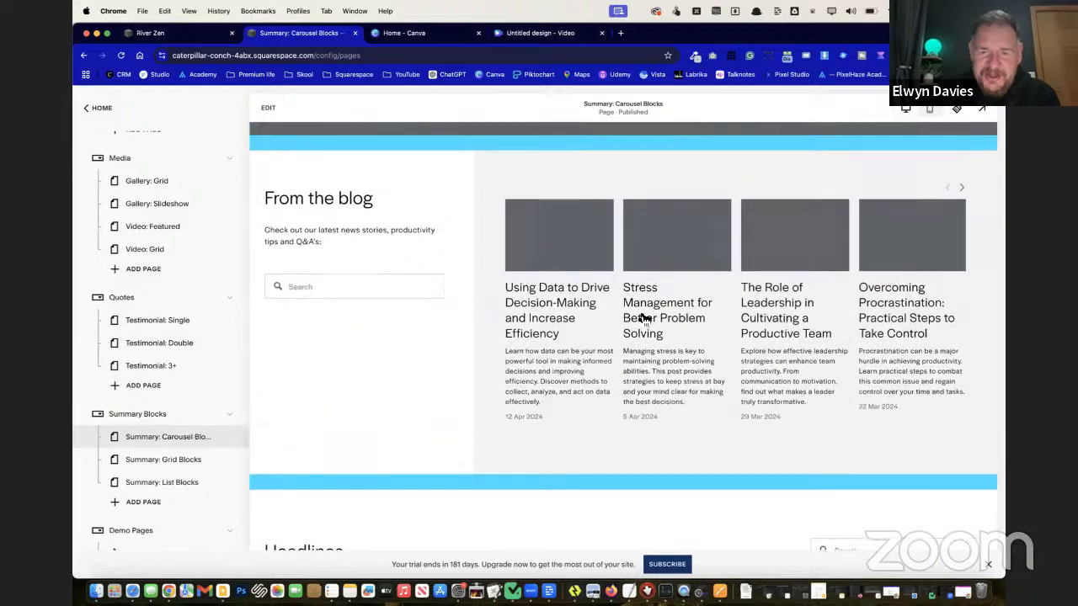
# Add the From the blog section with the white search column and four-post carousel to Saved Sections and leave the editor
pyautogui.click(269, 112)
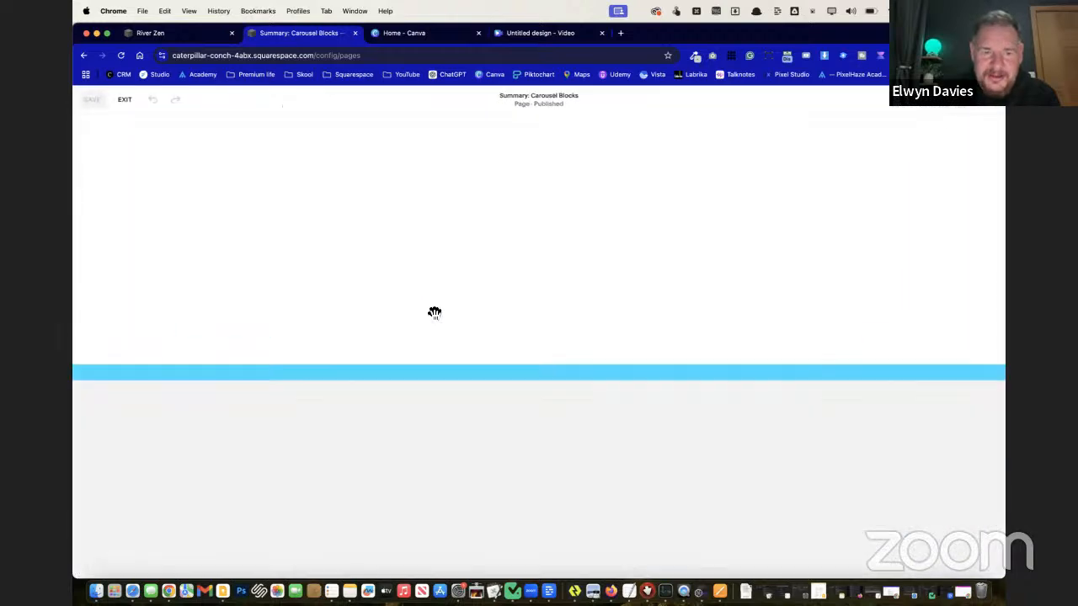
pyautogui.scroll(-5, 397, 239)
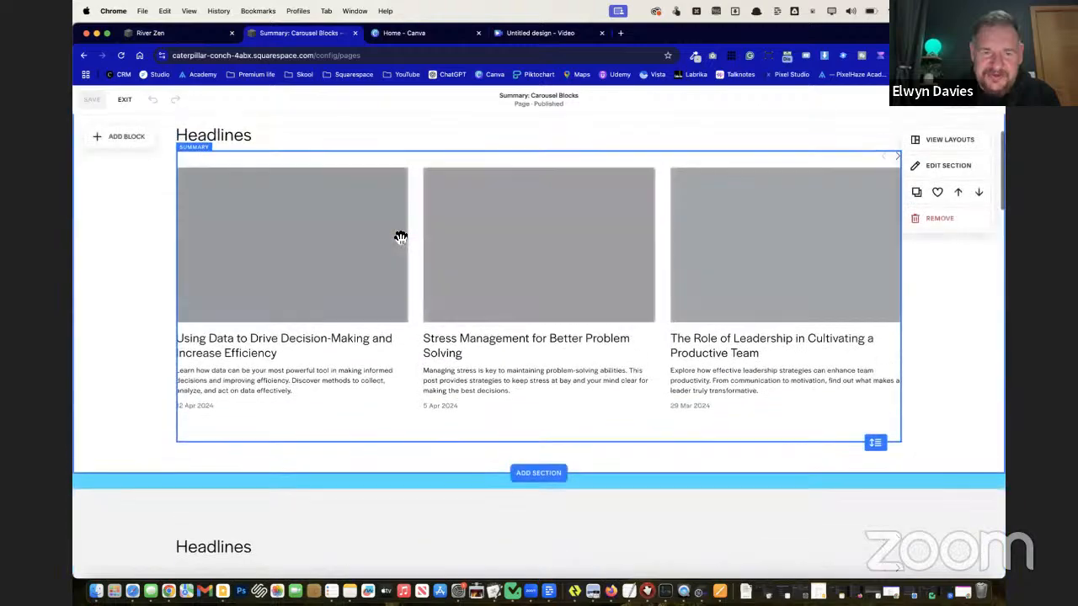
pyautogui.scroll(6, 400, 236)
pyautogui.scroll(-3, 401, 236)
pyautogui.scroll(1, 401, 237)
pyautogui.scroll(1, 401, 237)
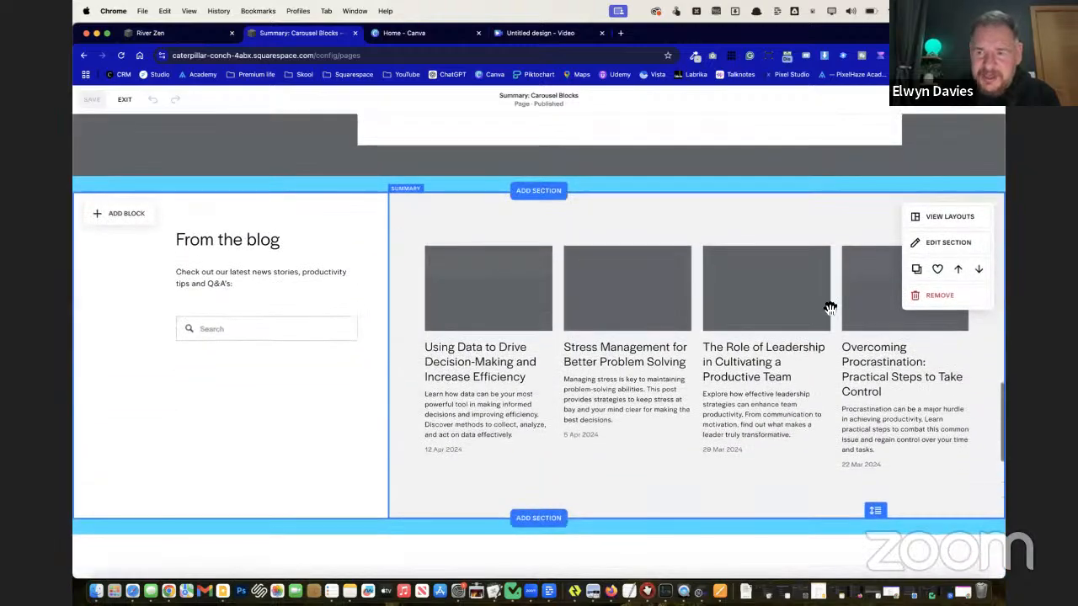
pyautogui.click(937, 269)
pyautogui.click(124, 99)
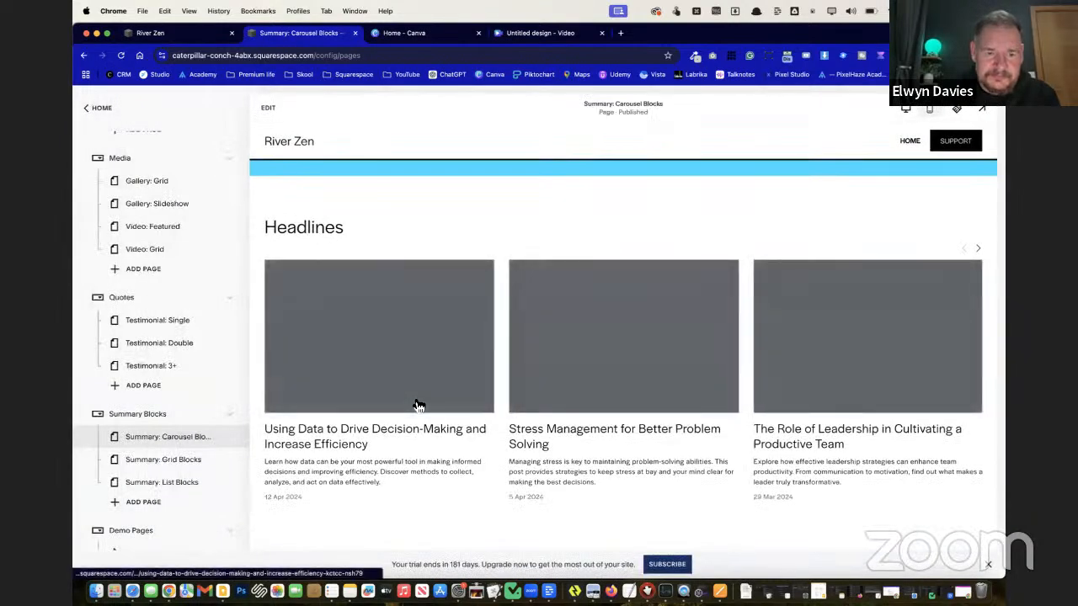
# Open the Home page for editing and add the saved "Unlock your productivity" hero as its first section
pyautogui.scroll(10, 176, 205)
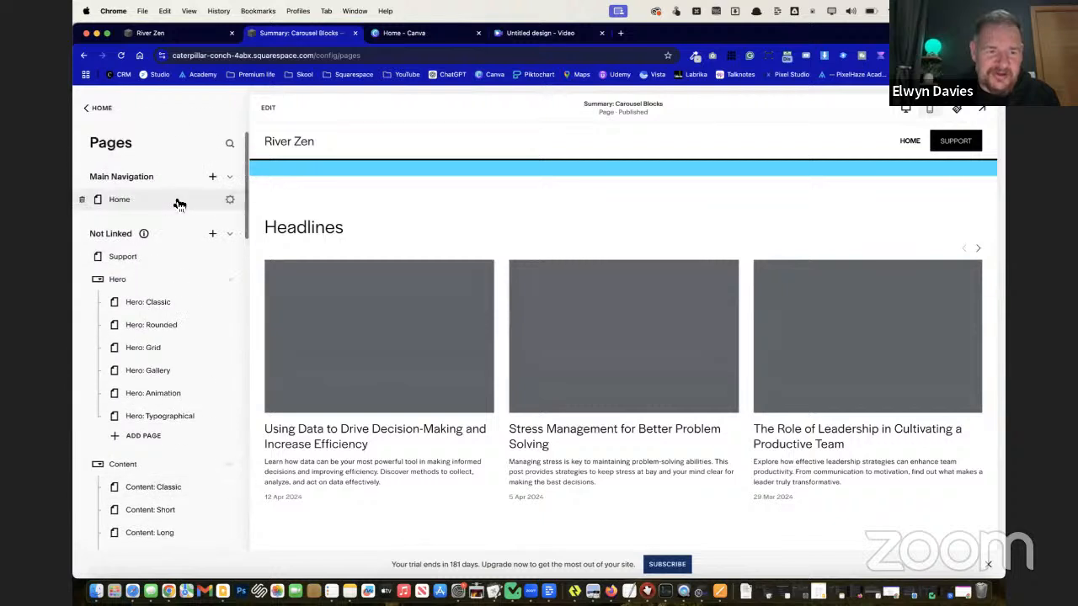
pyautogui.click(119, 202)
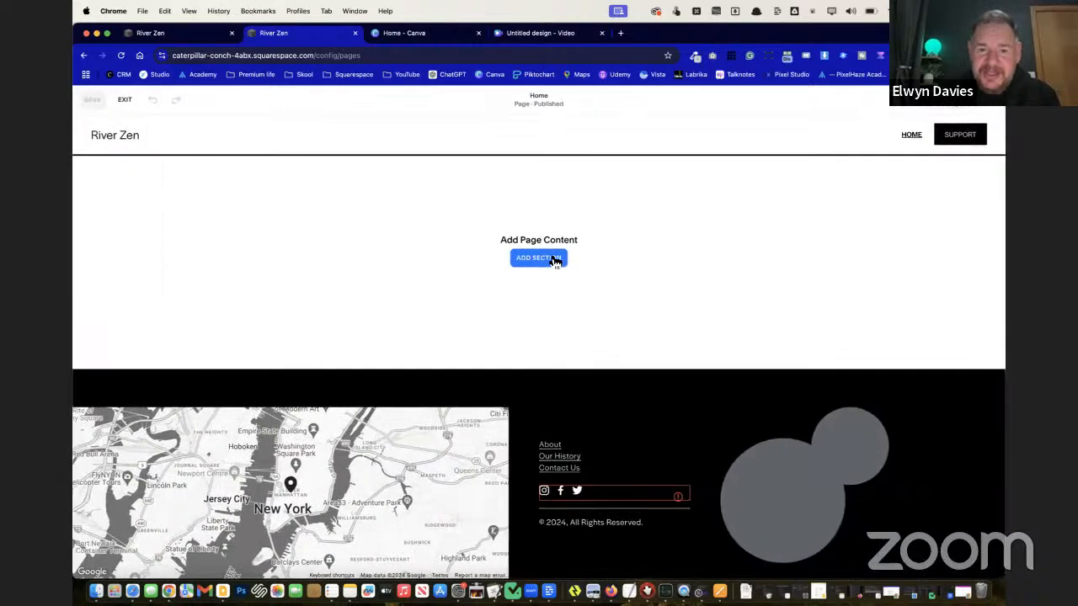
pyautogui.click(555, 262)
pyautogui.click(221, 262)
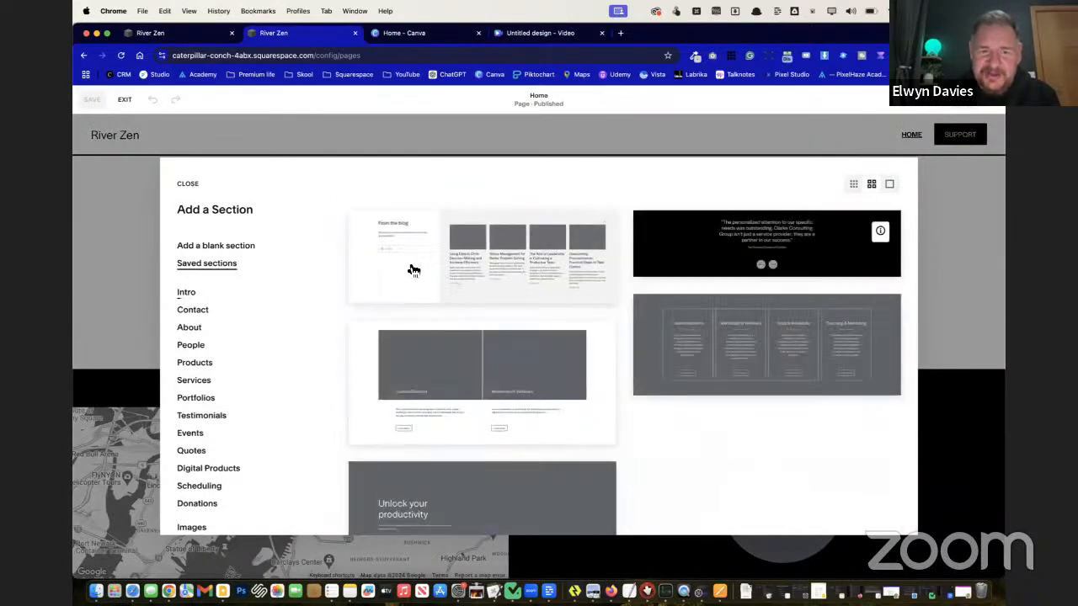
pyautogui.scroll(-2, 513, 358)
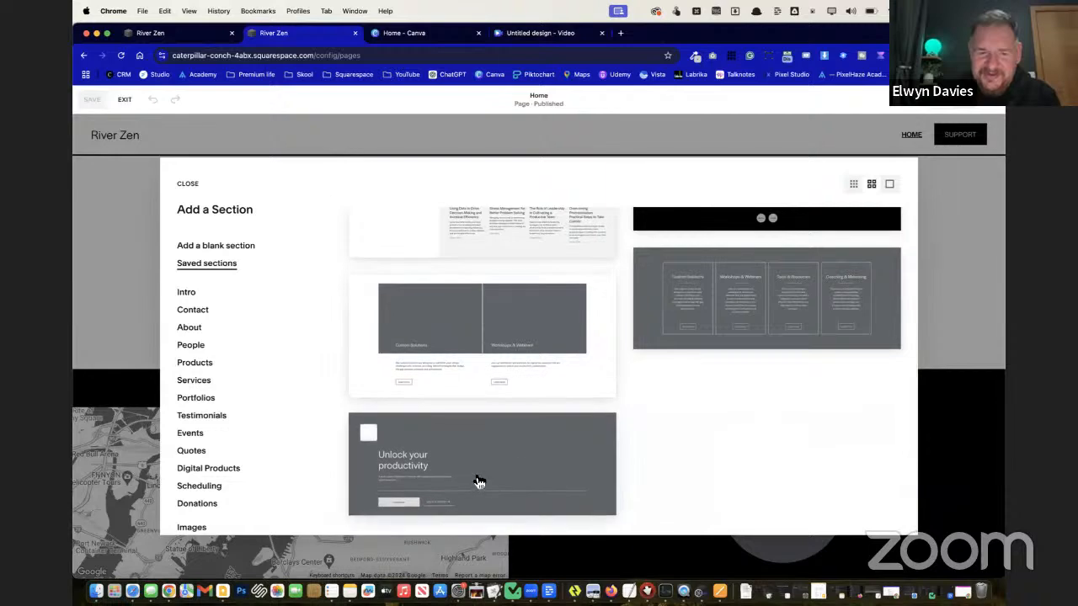
pyautogui.scroll(2, 549, 317)
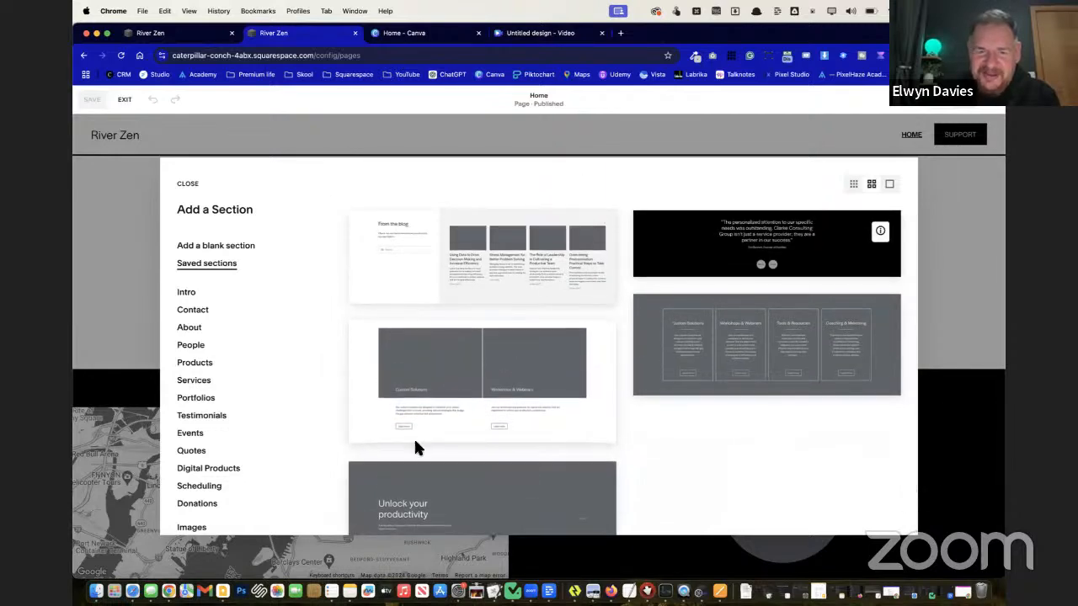
pyautogui.click(489, 484)
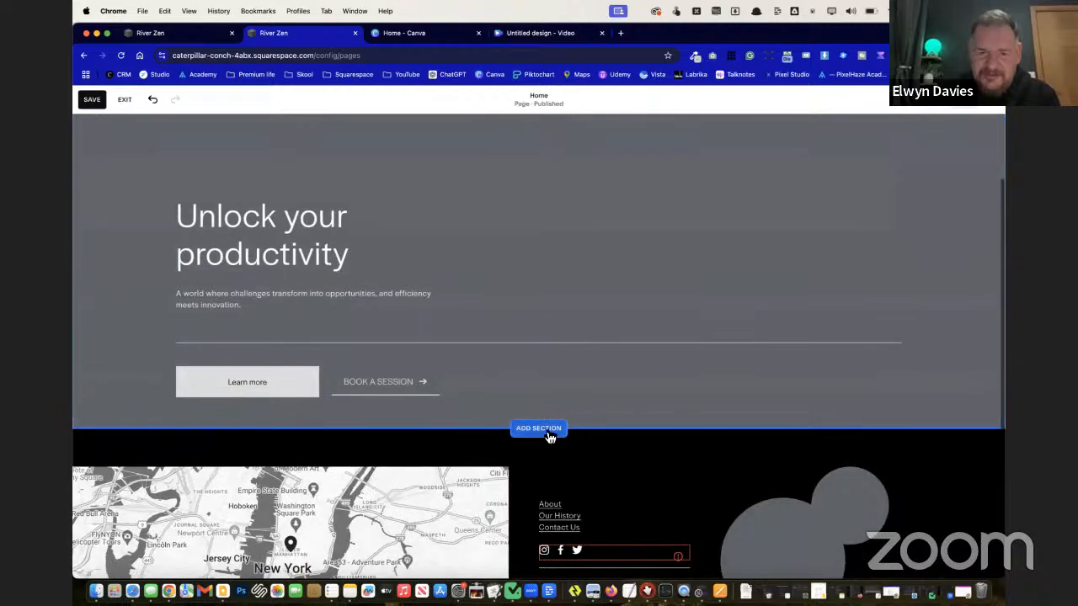
# Add the saved grey section with four outlined service columns below the hero on the Home page
pyautogui.click(549, 433)
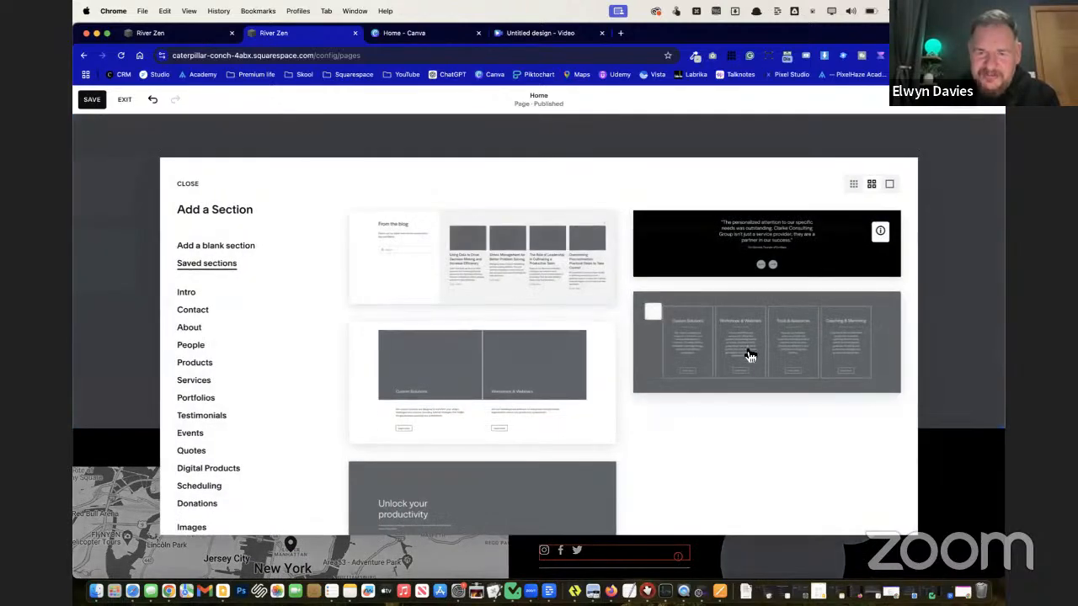
pyautogui.click(751, 352)
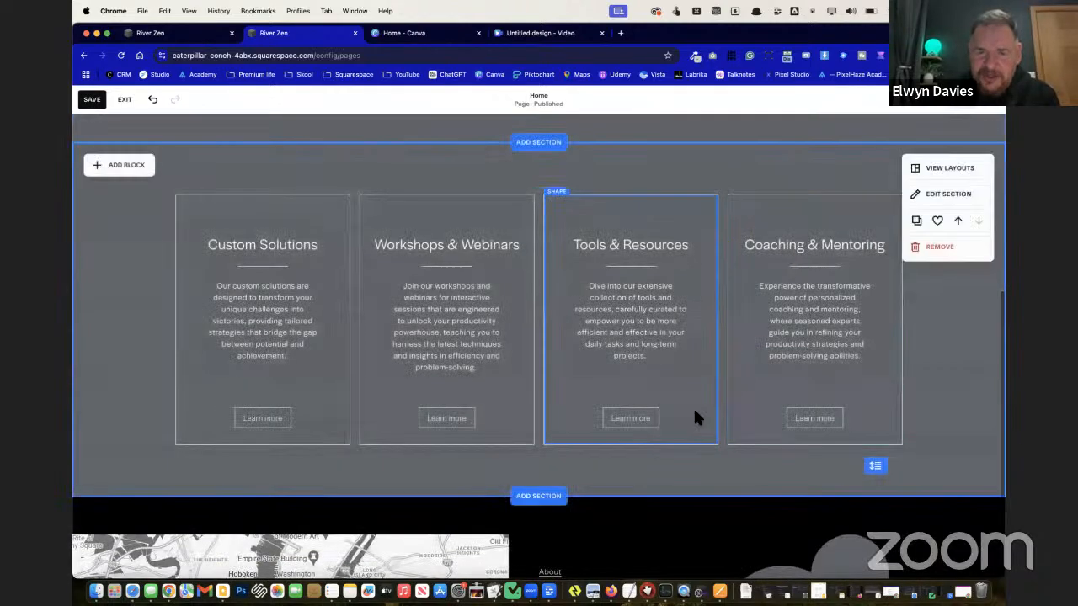
# Add the saved two-image Custom Solutions and Workshops & Webinars section below the four service columns
pyautogui.click(533, 499)
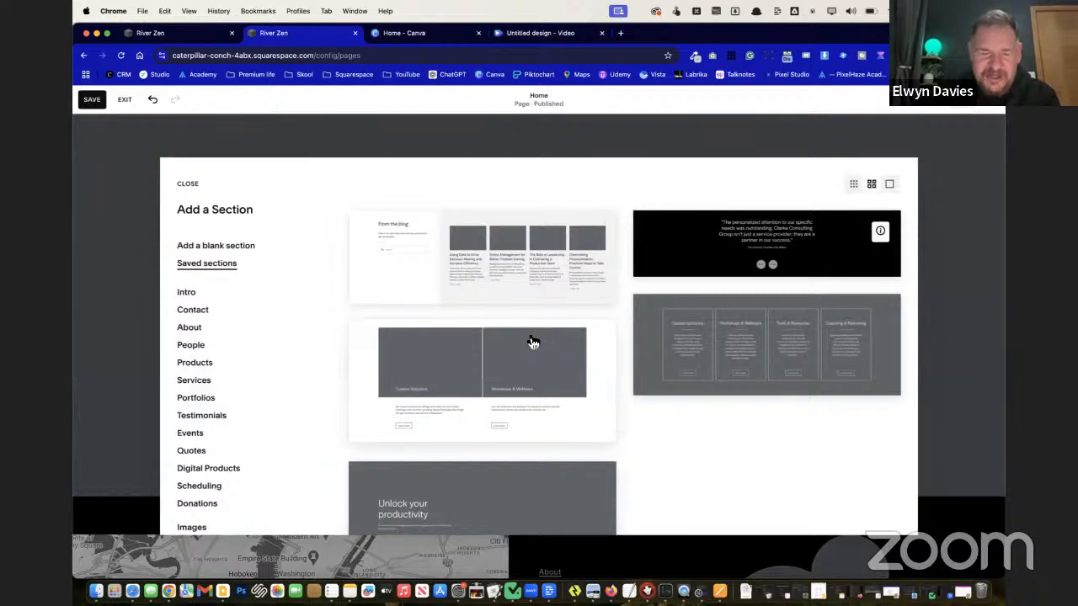
pyautogui.click(533, 341)
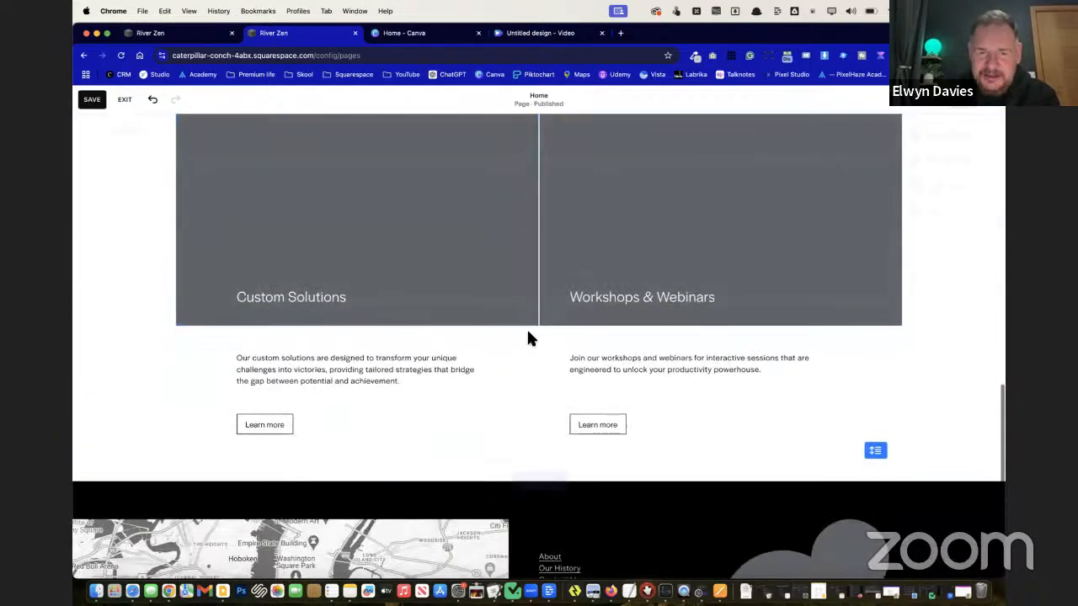
# Try to add the saved black testimonial section below the two-image Custom Solutions and Workshops & Webinars section
pyautogui.click(539, 440)
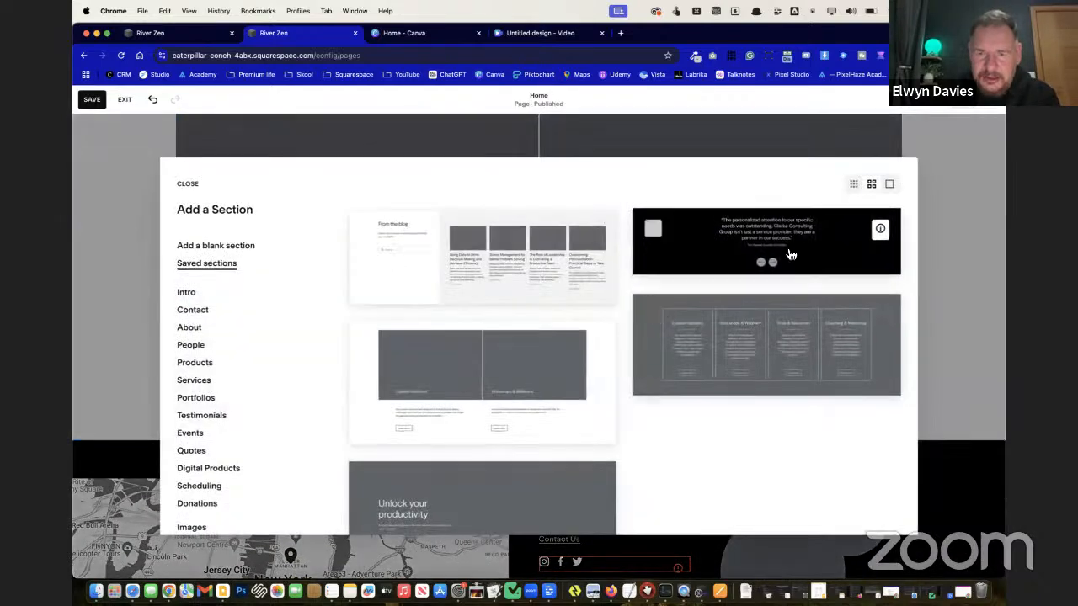
pyautogui.press('Escape')
pyautogui.scroll(-2, 572, 345)
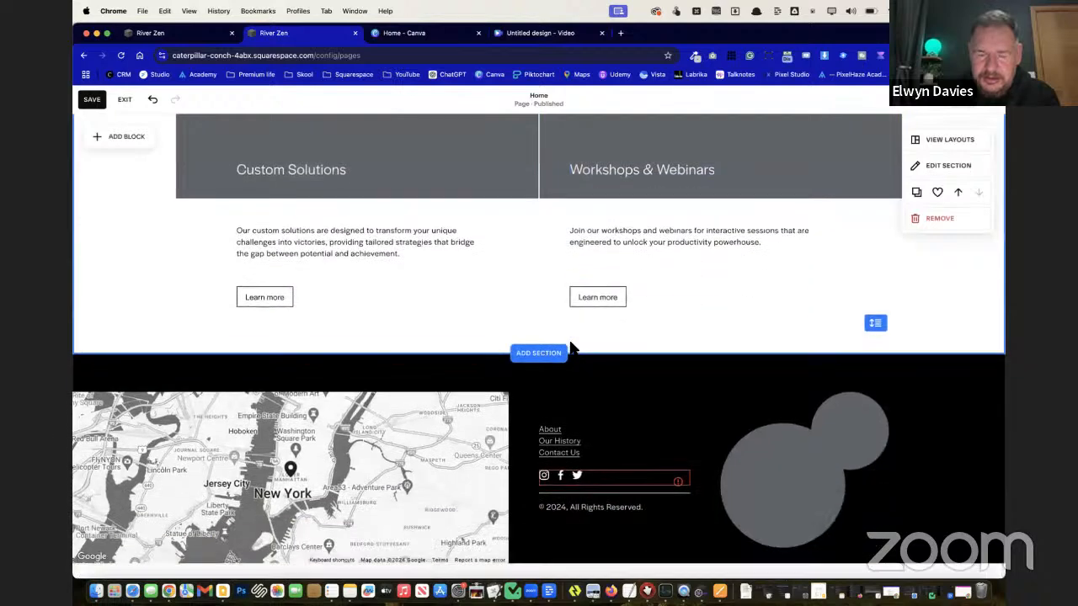
pyautogui.click(540, 360)
pyautogui.press('Escape')
pyautogui.scroll(1, 582, 308)
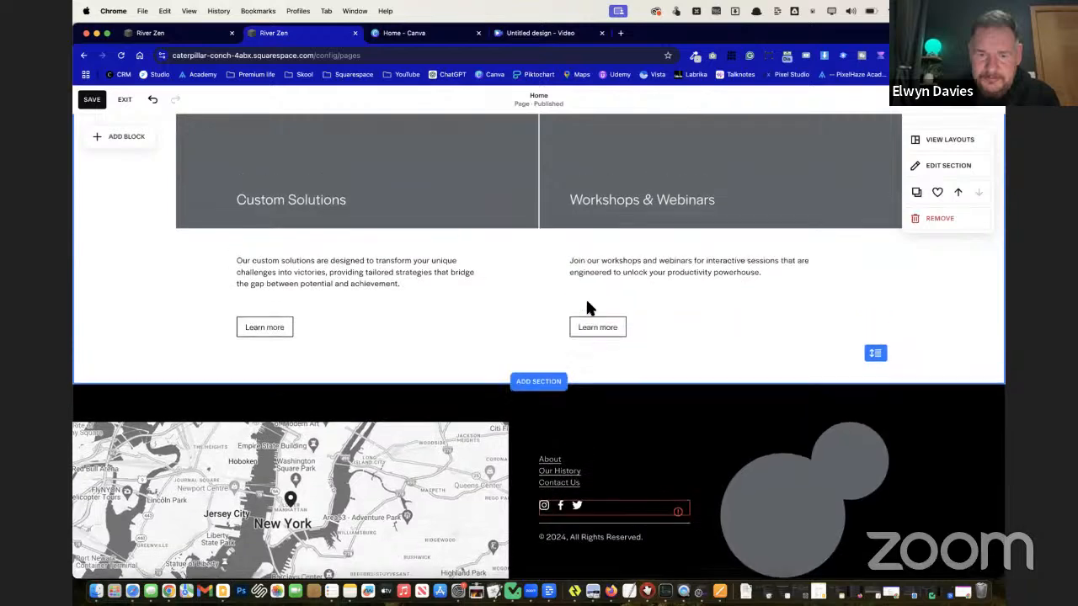
# Add the saved From the blog section below the two-image section and insert the saved black testimonial section between them
pyautogui.click(539, 394)
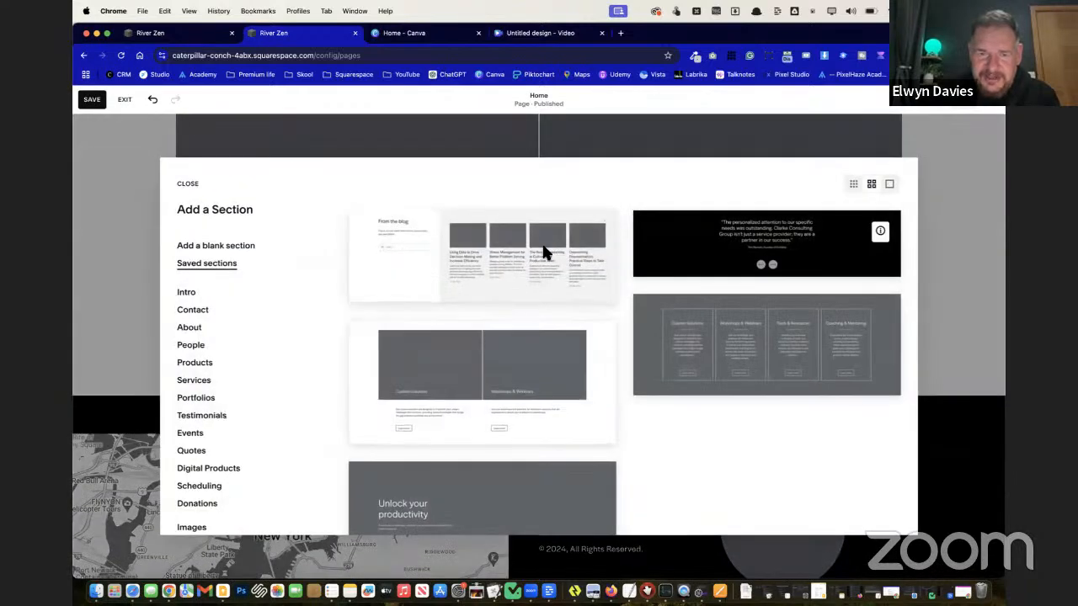
pyautogui.click(548, 249)
pyautogui.click(540, 336)
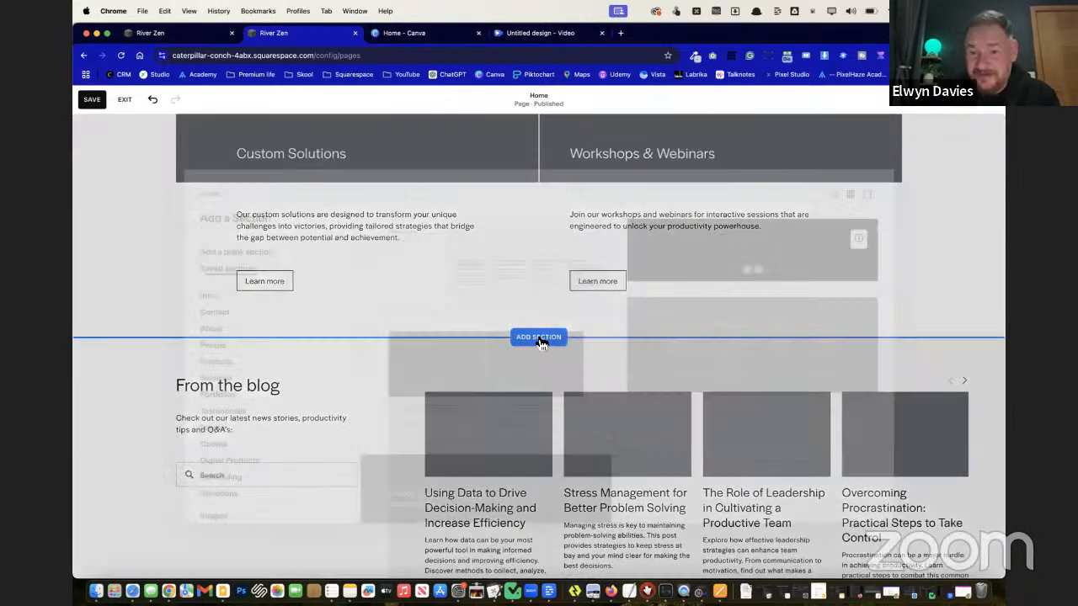
pyautogui.press('Escape')
# Save the Home page, leave the editor and check the order of its sections
pyautogui.scroll(-5, 522, 344)
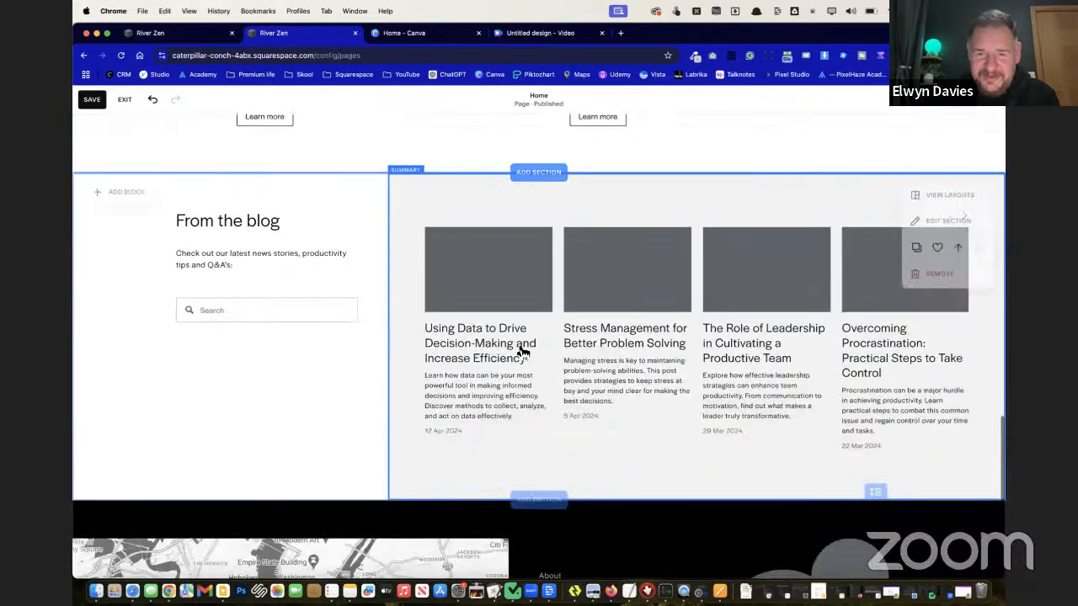
pyautogui.scroll(4, 522, 344)
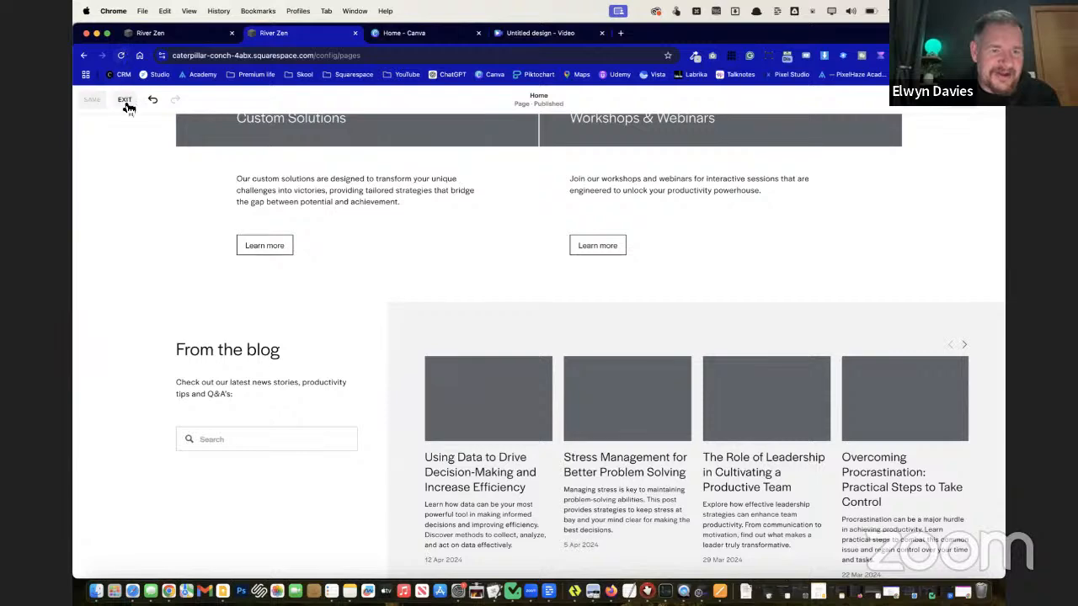
pyautogui.click(122, 98)
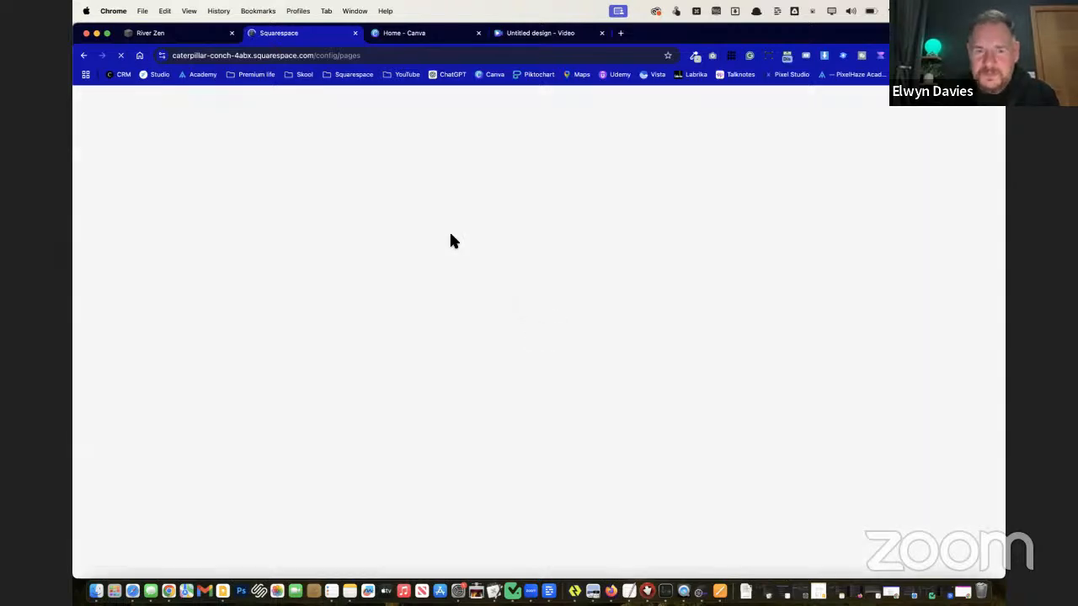
pyautogui.scroll(-10, 566, 440)
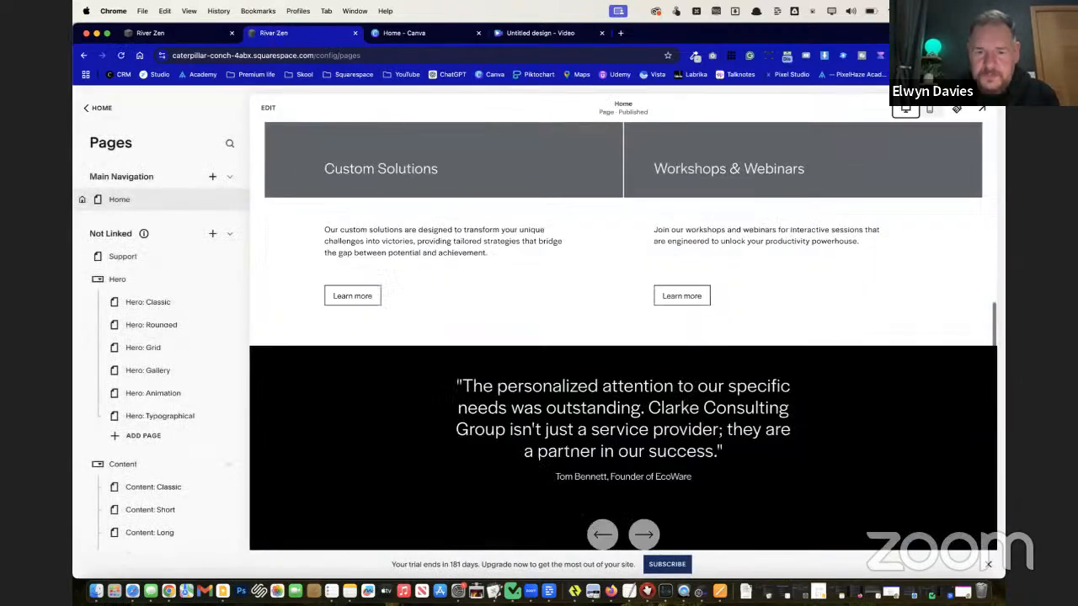
pyautogui.scroll(-5, 569, 441)
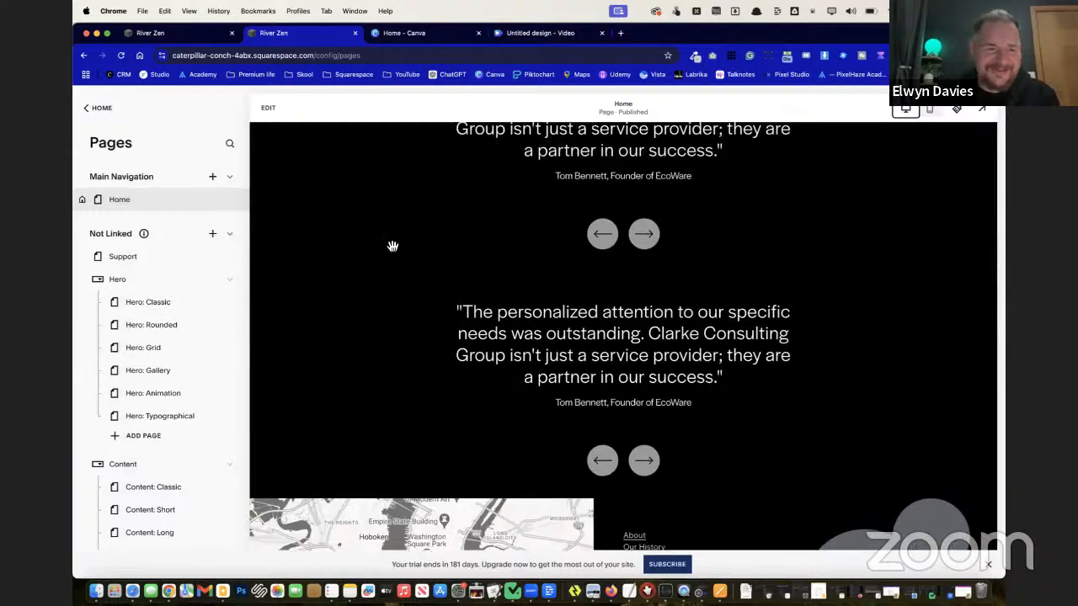
# Reopen the Home page for editing and remove both duplicate testimonial sections below the From the blog section
pyautogui.click(268, 108)
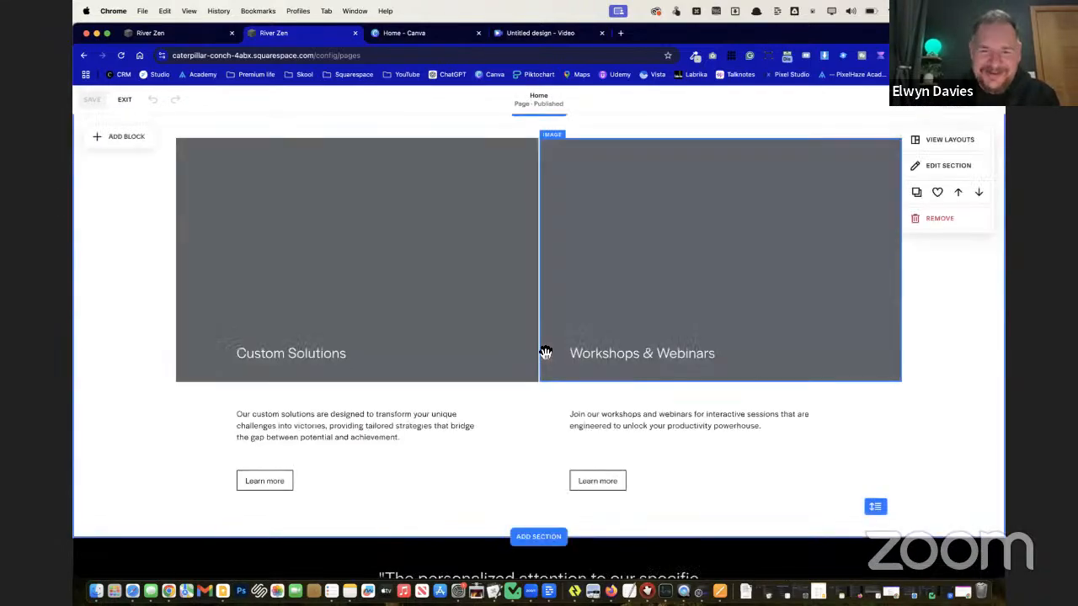
pyautogui.scroll(-7, 547, 357)
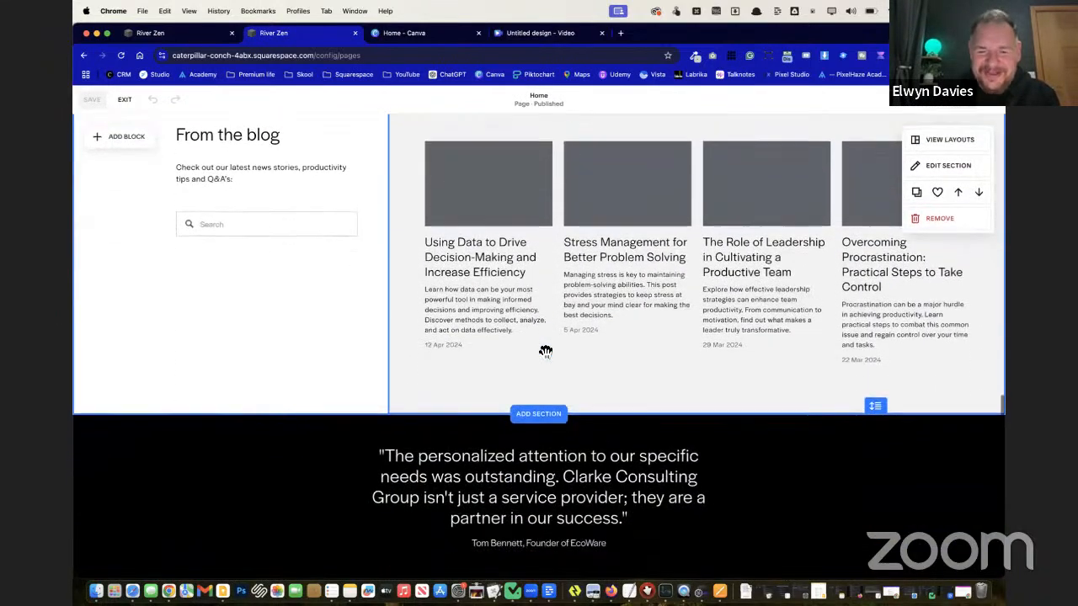
pyautogui.scroll(-1, 548, 351)
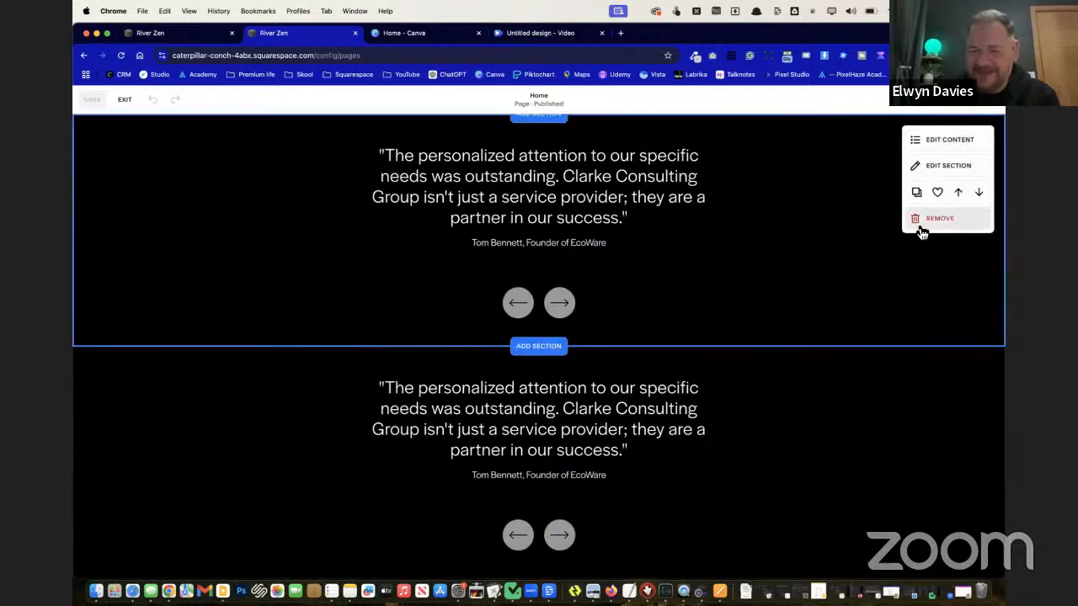
pyautogui.click(927, 220)
pyautogui.click(598, 356)
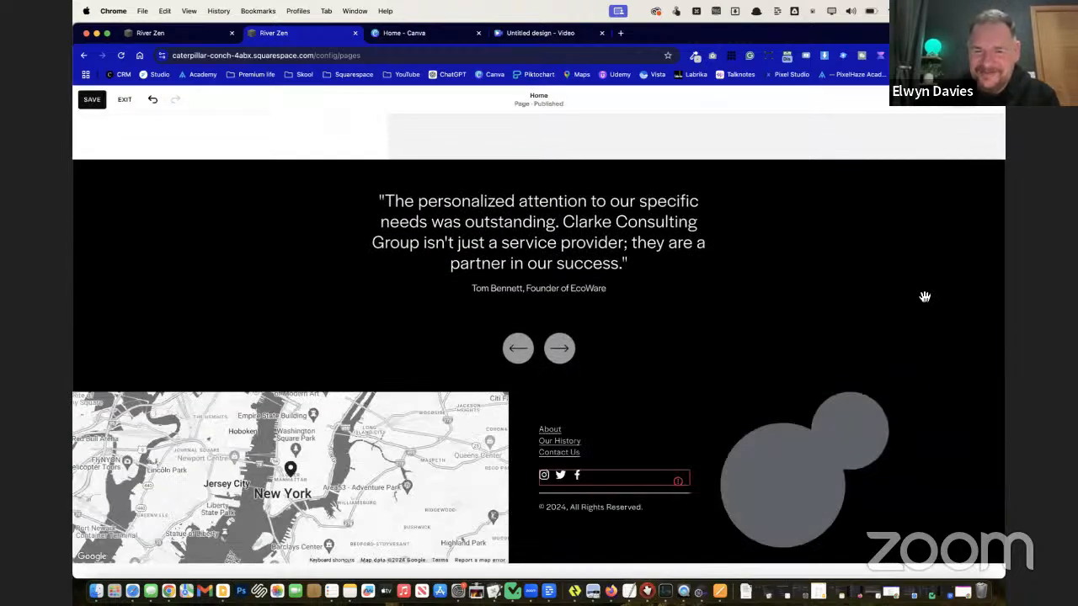
pyautogui.click(939, 264)
pyautogui.click(598, 359)
# Examine the assembled Home page sections, comparing the backgrounds of the hero and the four service columns
pyautogui.scroll(10, 654, 361)
pyautogui.scroll(-7, 657, 362)
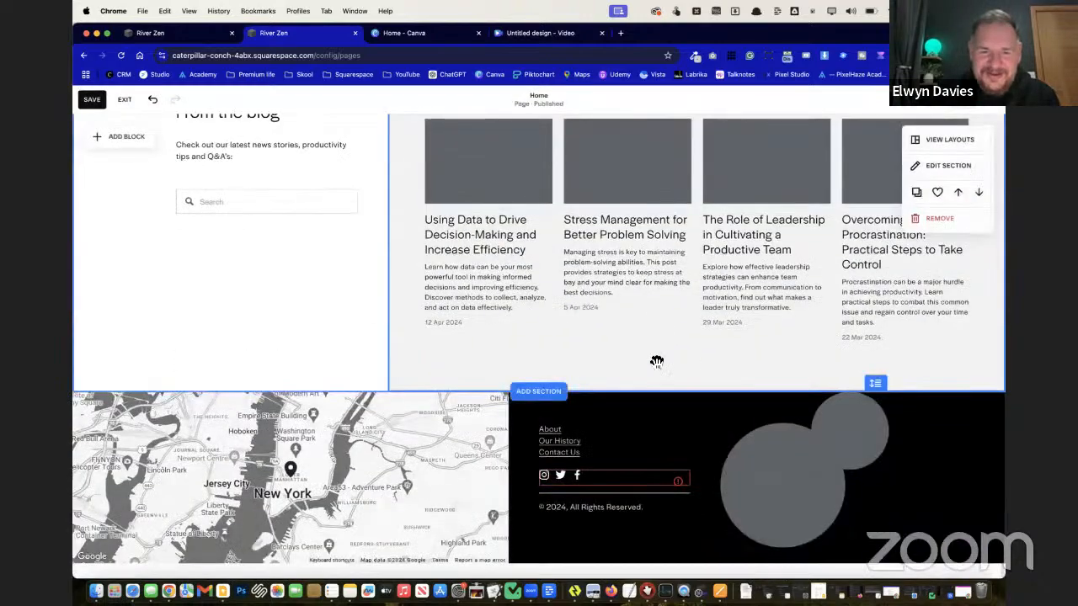
pyautogui.scroll(1, 657, 361)
pyautogui.scroll(5, 249, 319)
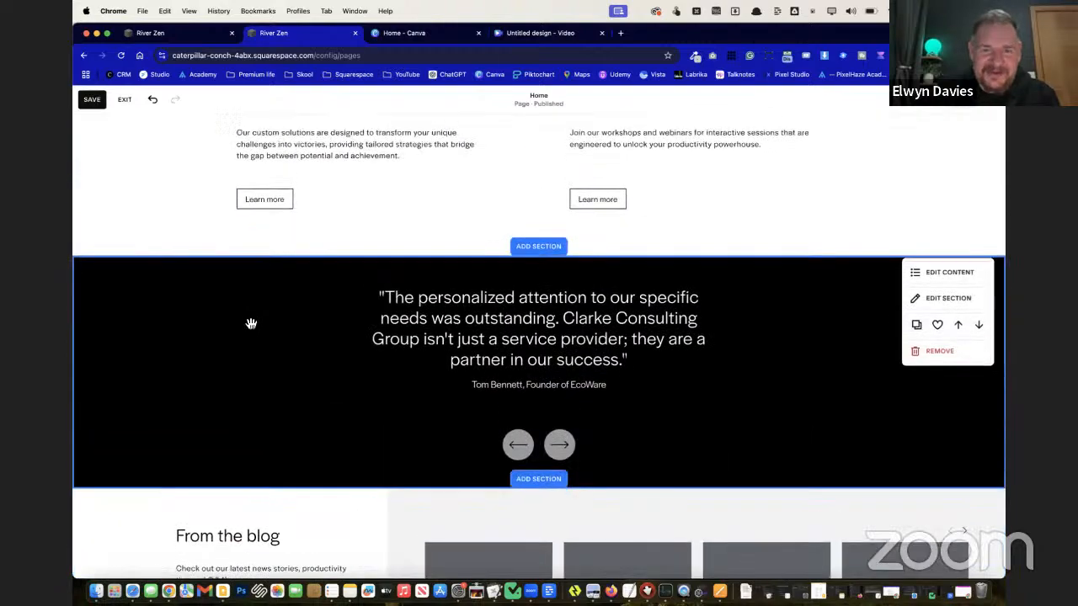
pyautogui.scroll(10, 251, 323)
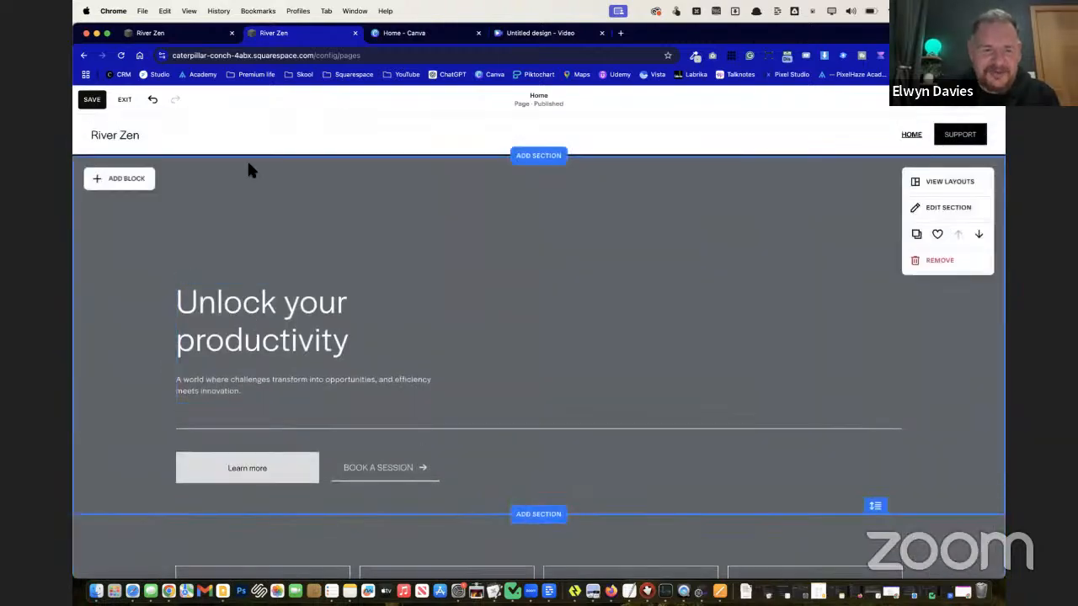
pyautogui.scroll(-4, 248, 170)
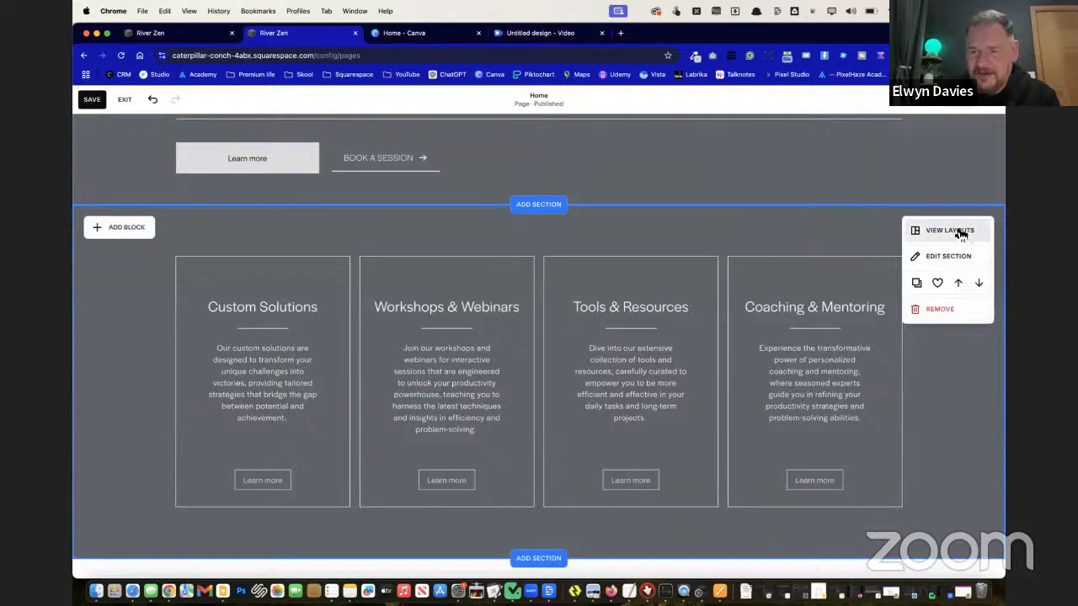
pyautogui.scroll(4, 704, 206)
pyautogui.scroll(-5, 688, 340)
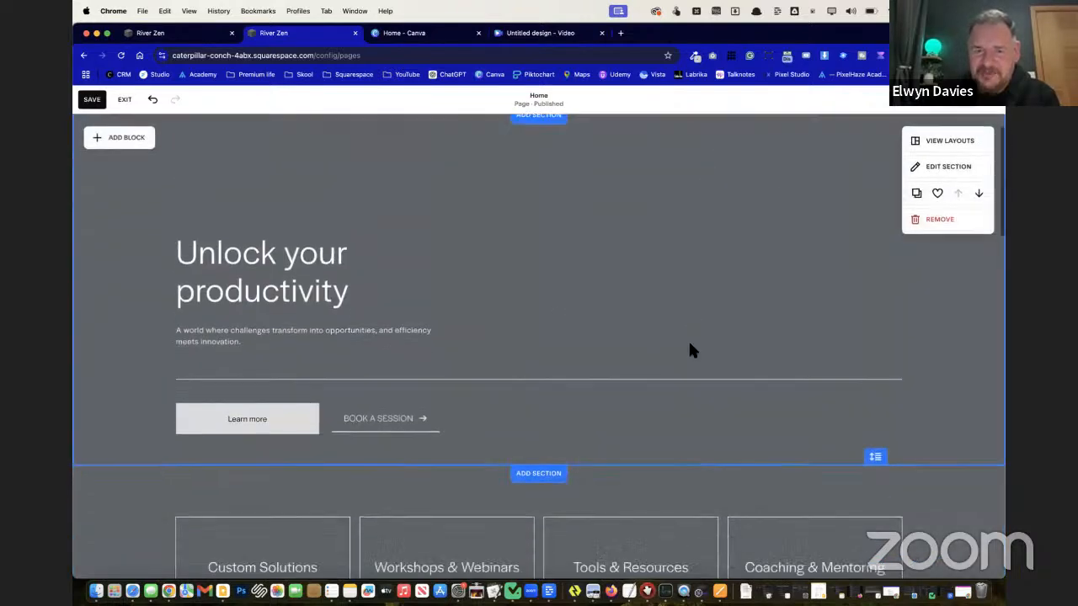
pyautogui.scroll(1, 927, 185)
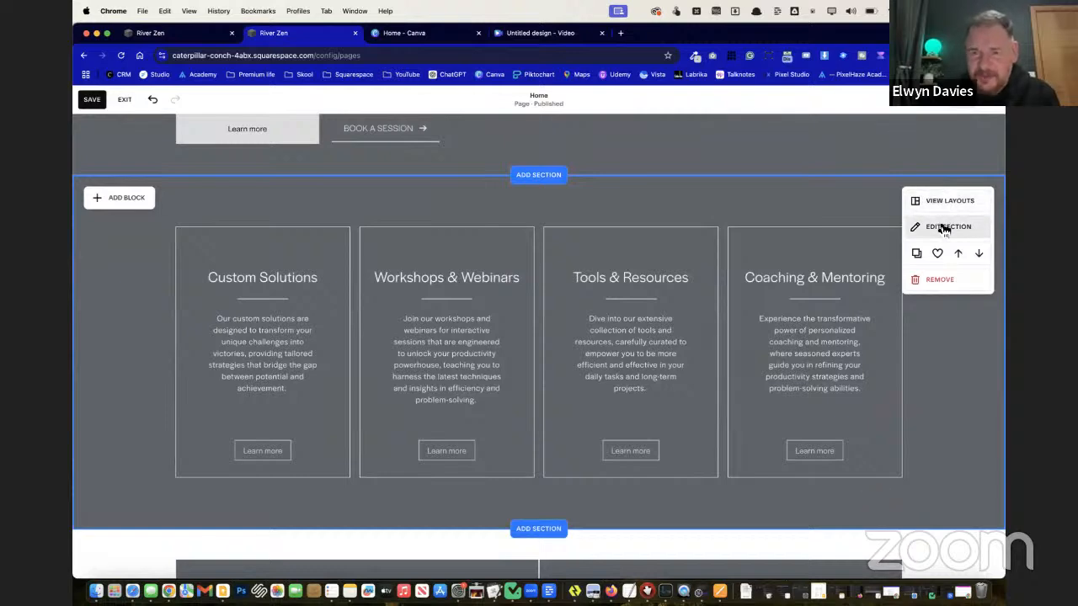
# Change the four-column services section's color theme to Light 1
pyautogui.scroll(3, 619, 259)
pyautogui.scroll(-3, 619, 259)
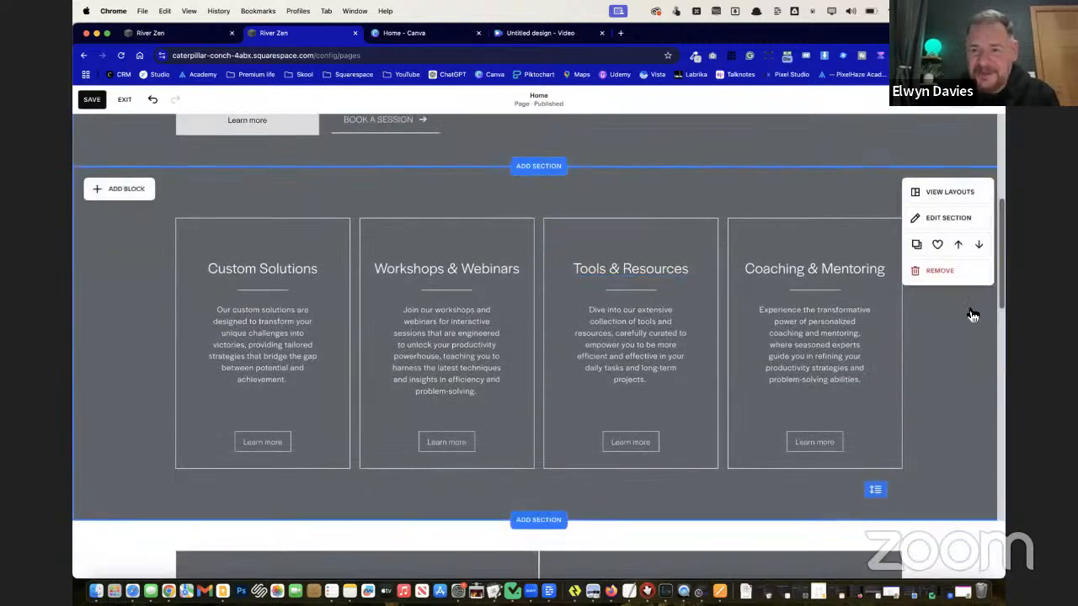
pyautogui.click(967, 219)
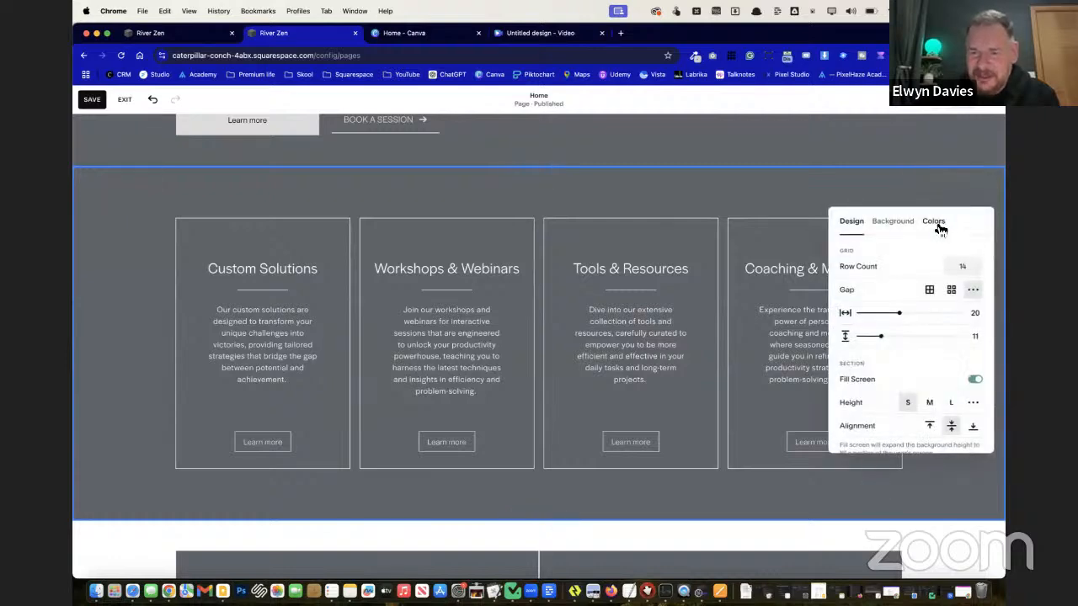
pyautogui.click(938, 224)
pyautogui.click(939, 340)
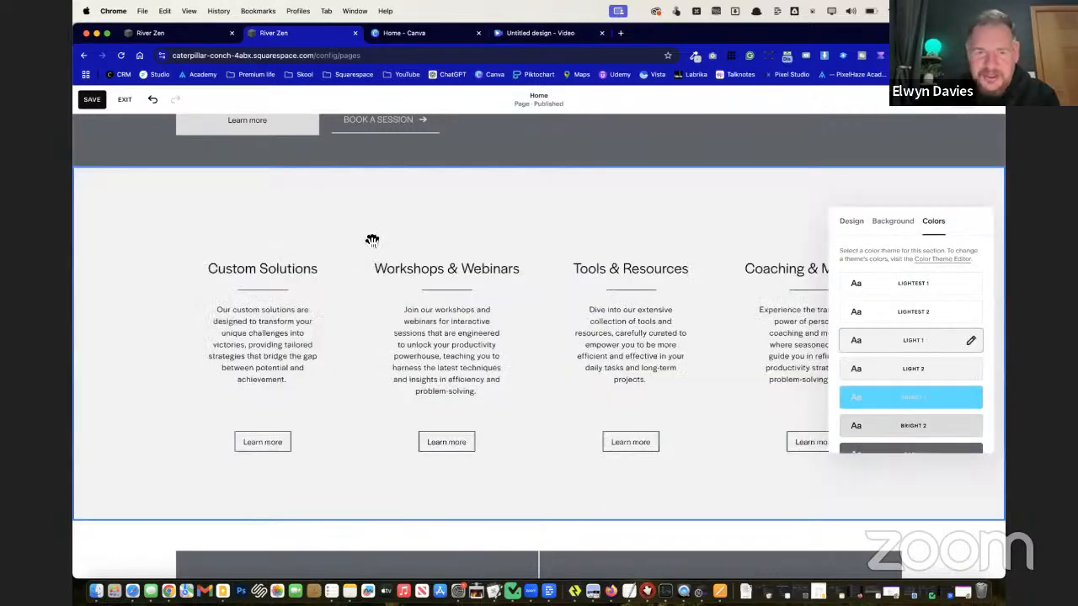
pyautogui.click(102, 245)
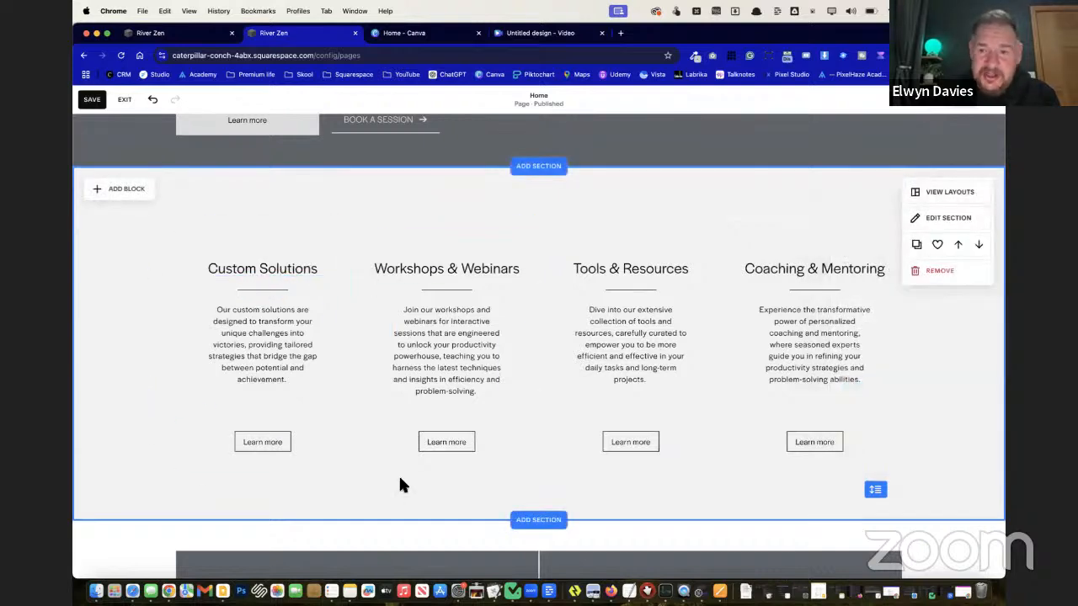
# Stretch the Custom Solutions and Workshops & Webinars images outward to the page's outer edges so together they span the full width
pyautogui.scroll(-1, 577, 517)
pyautogui.scroll(5, 577, 517)
pyautogui.scroll(-10, 579, 523)
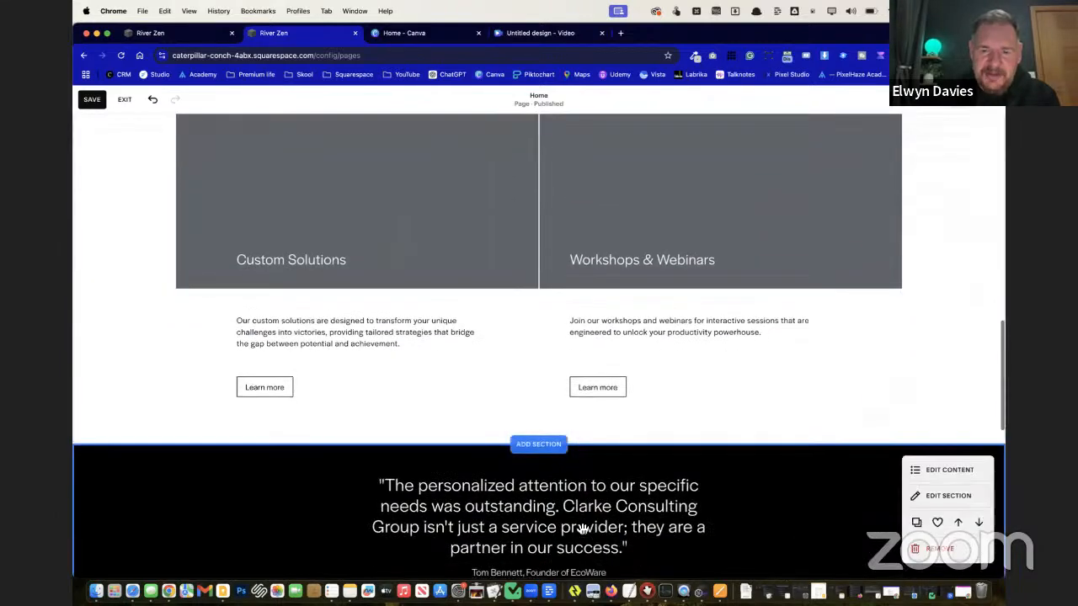
pyautogui.scroll(5, 581, 529)
pyautogui.click(361, 399)
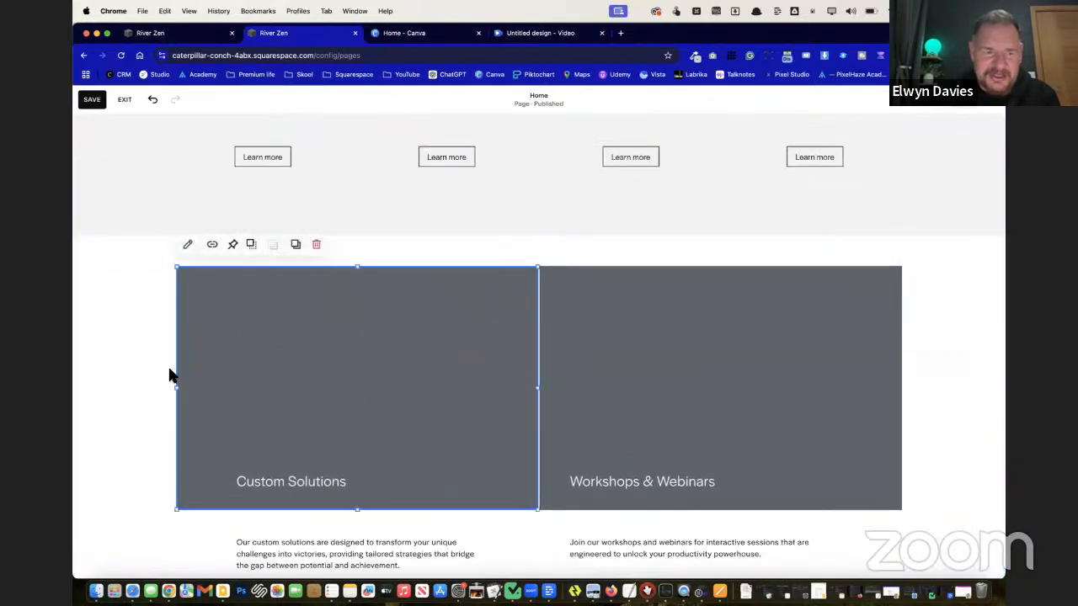
pyautogui.moveTo(176, 386); pyautogui.dragTo(74, 385)
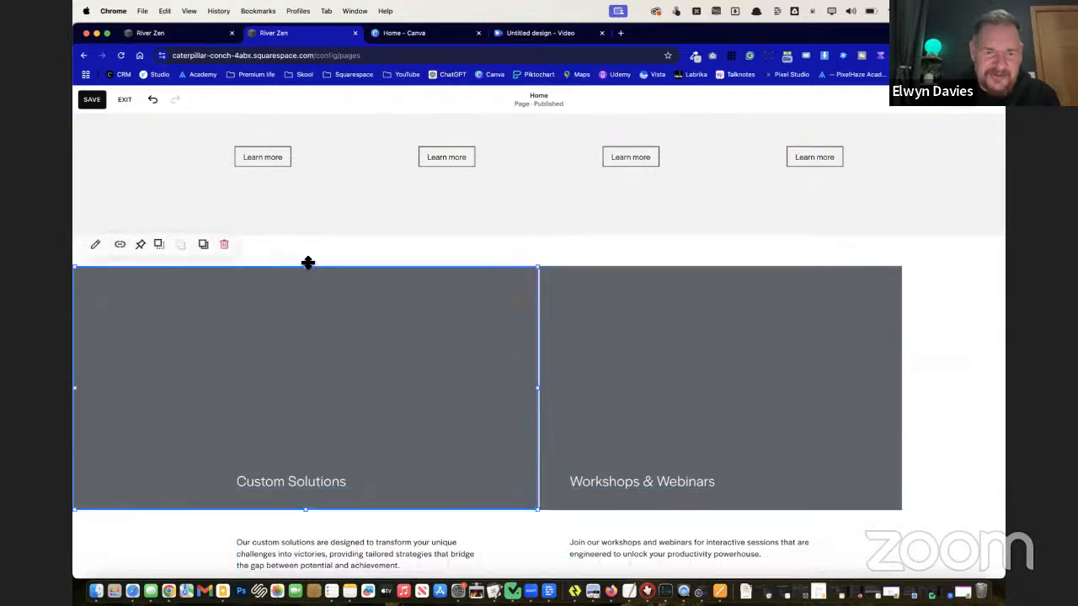
pyautogui.click(884, 396)
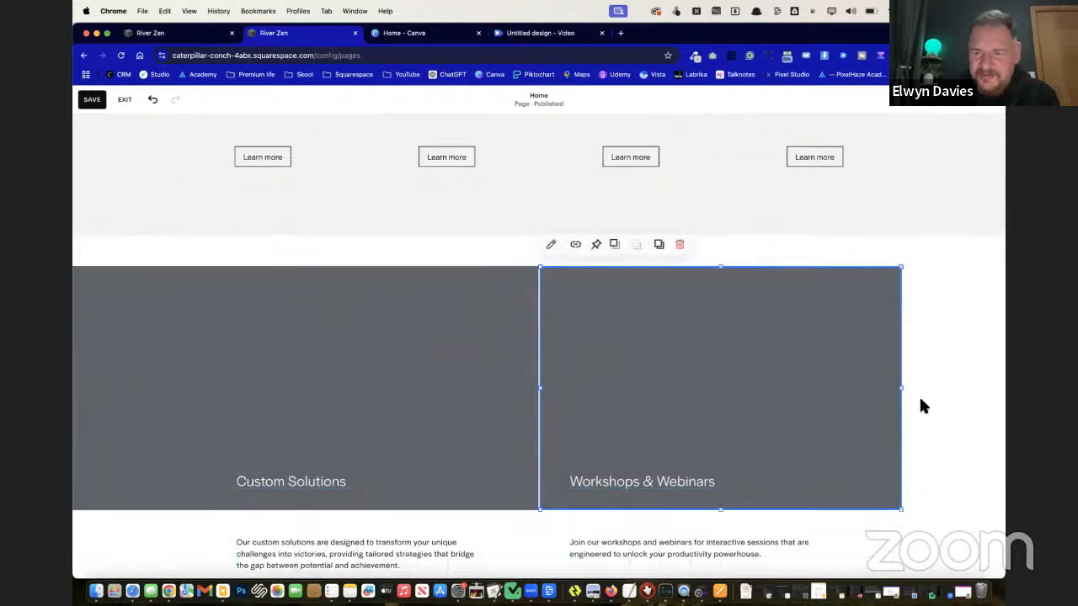
pyautogui.moveTo(905, 390); pyautogui.dragTo(1004, 396)
pyautogui.scroll(-5, 756, 388)
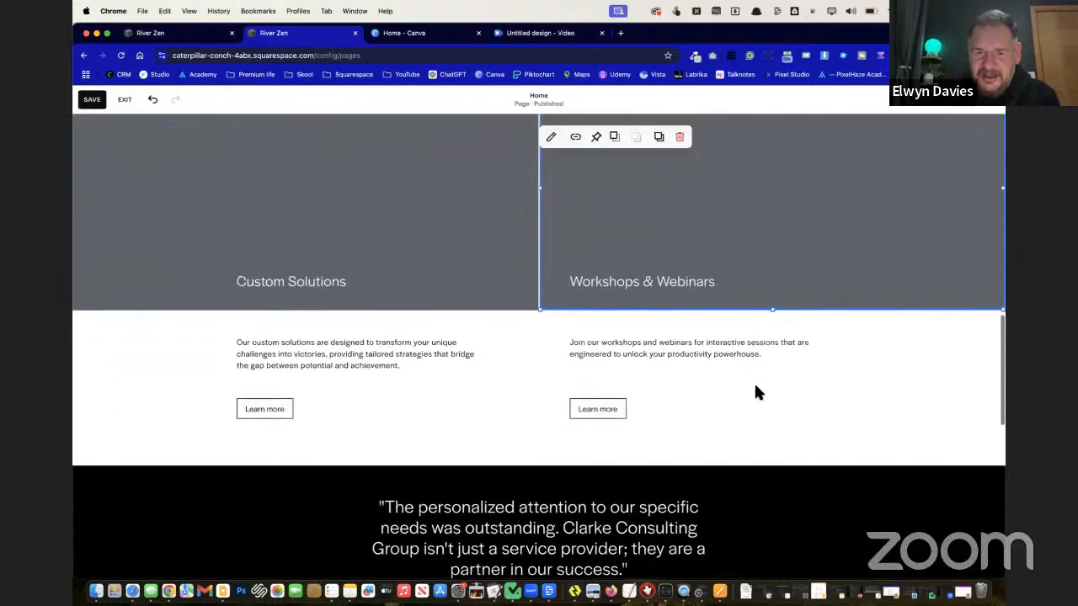
pyautogui.click(874, 416)
# Review the widened image section, save the Home page and leave the editor
pyautogui.scroll(5, 874, 416)
pyautogui.scroll(-4, 873, 416)
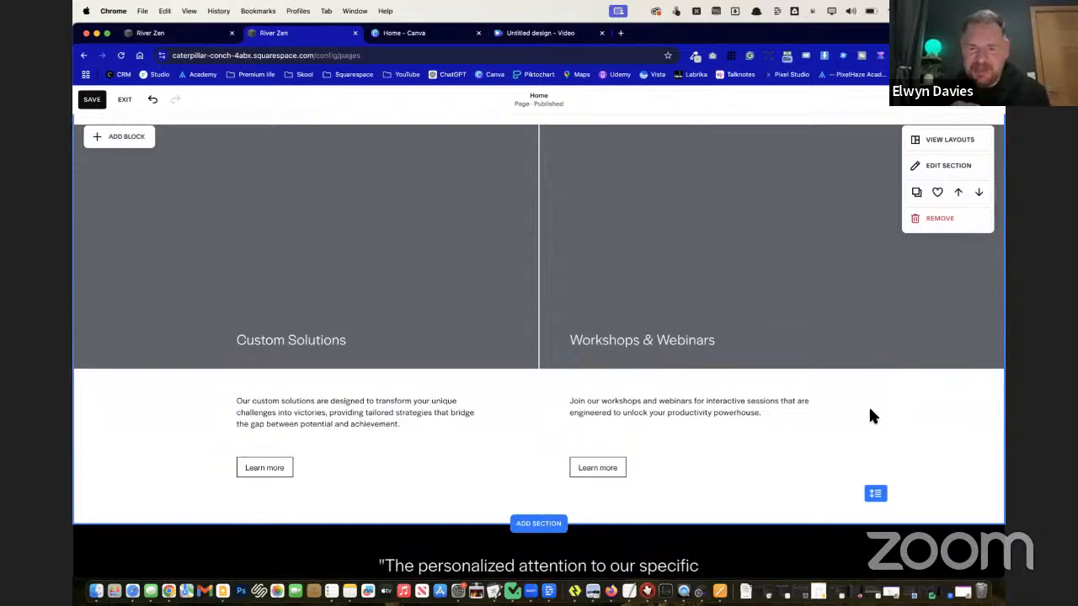
pyautogui.scroll(6, 873, 416)
pyautogui.scroll(-5, 875, 414)
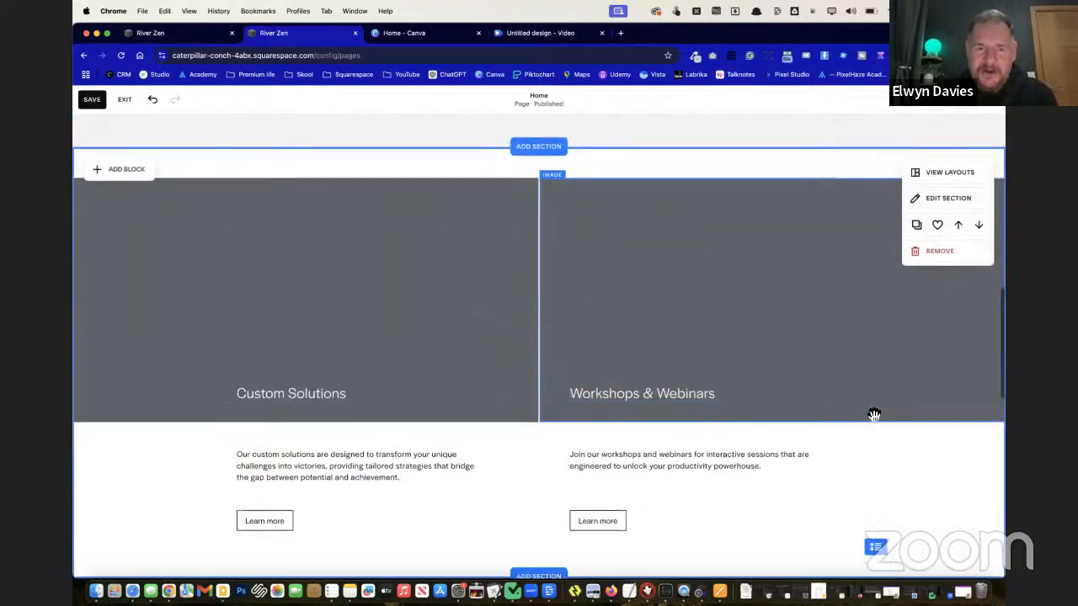
pyautogui.click(92, 103)
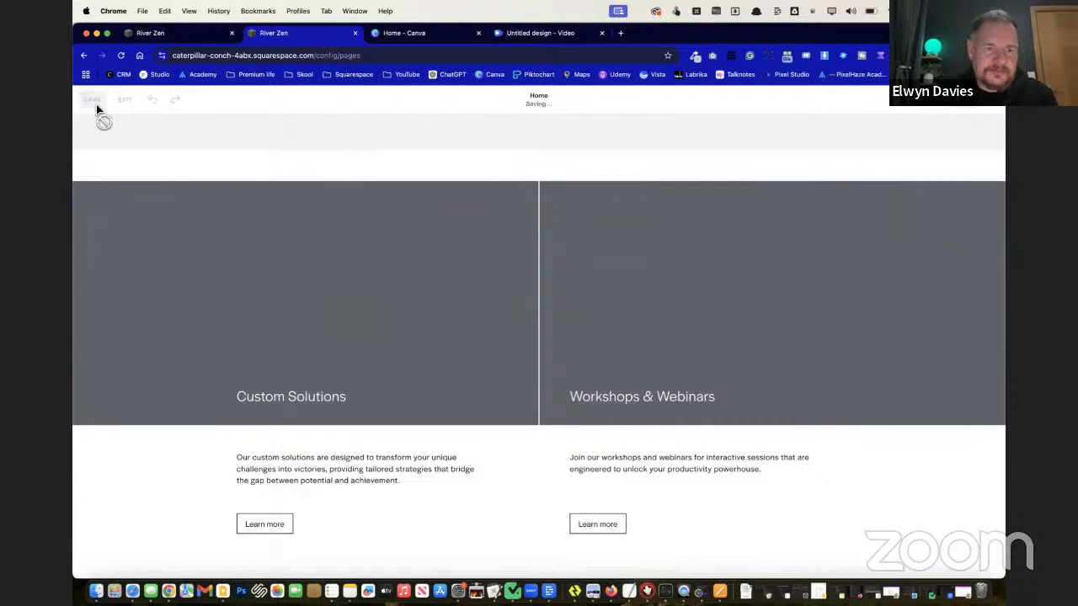
pyautogui.click(124, 100)
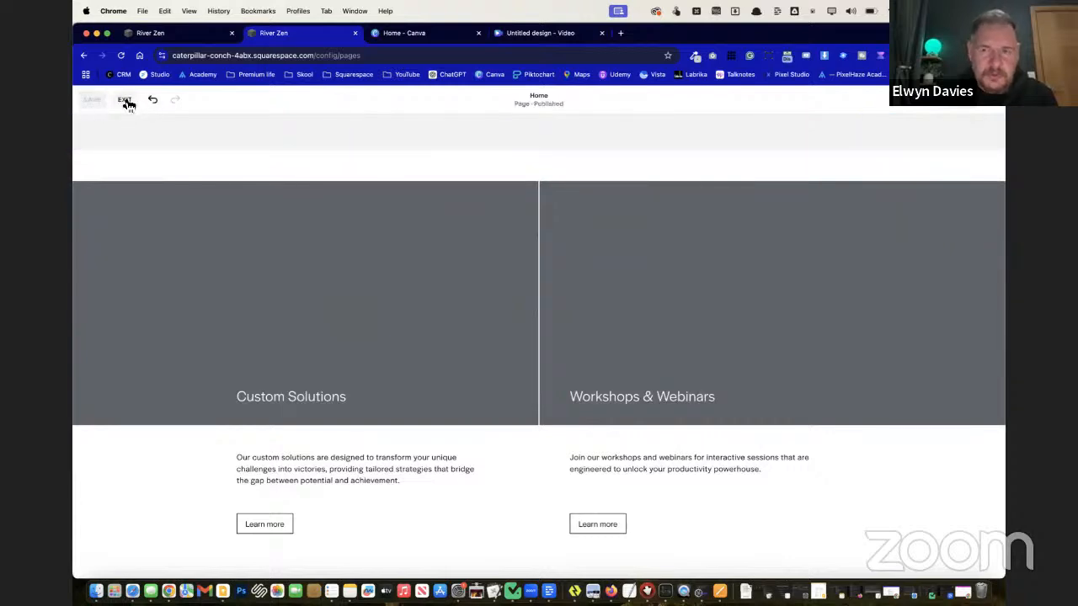
# Reopen the Home page for editing and turn off Fill Screen for the Custom Solutions and Workshops & Webinars image section
pyautogui.scroll(-10, 587, 289)
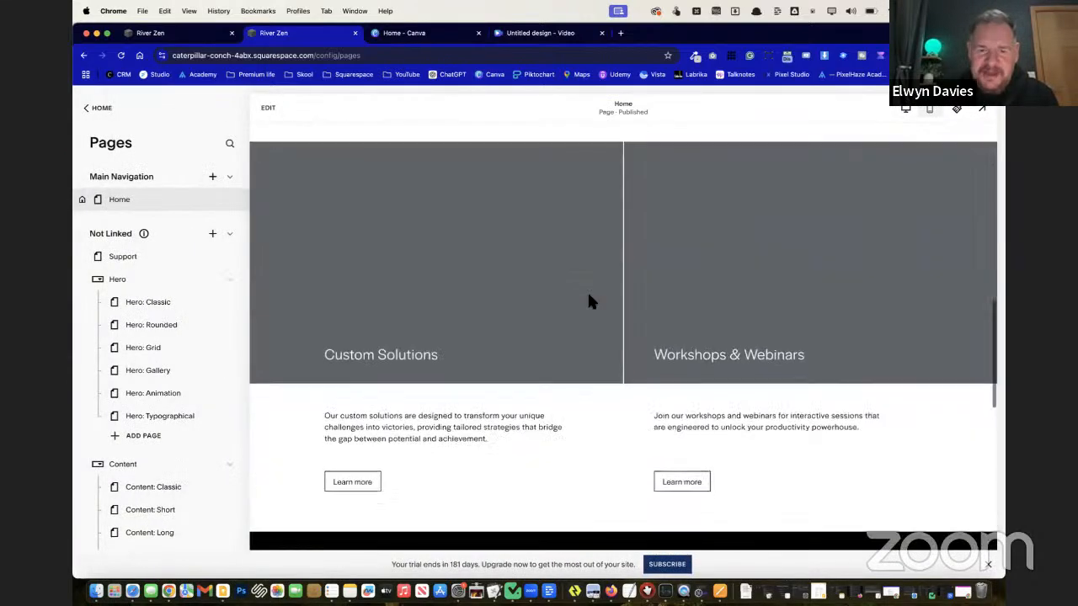
pyautogui.click(268, 109)
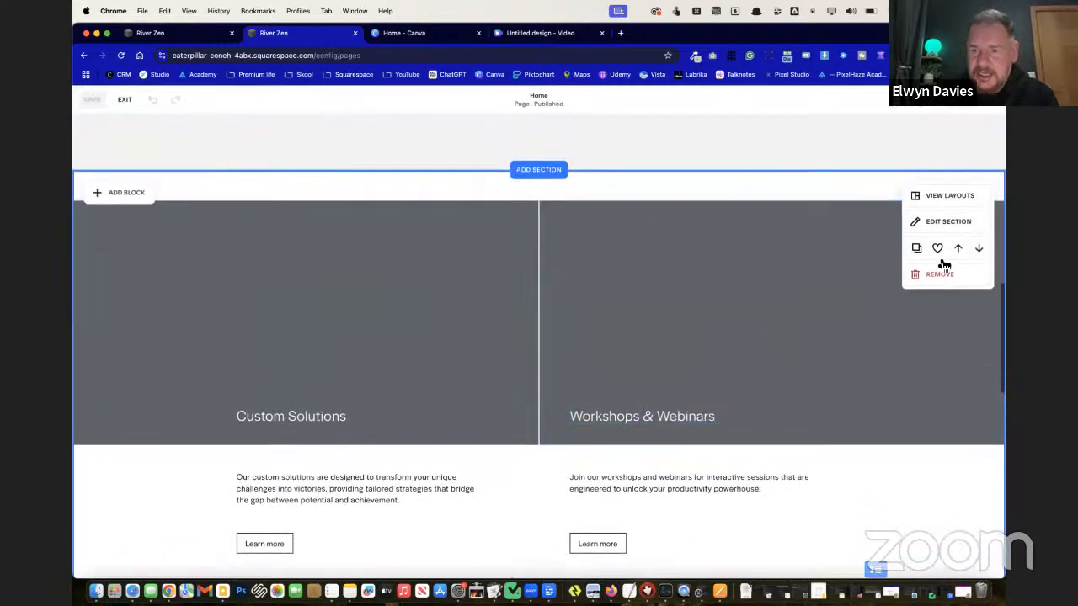
pyautogui.click(948, 226)
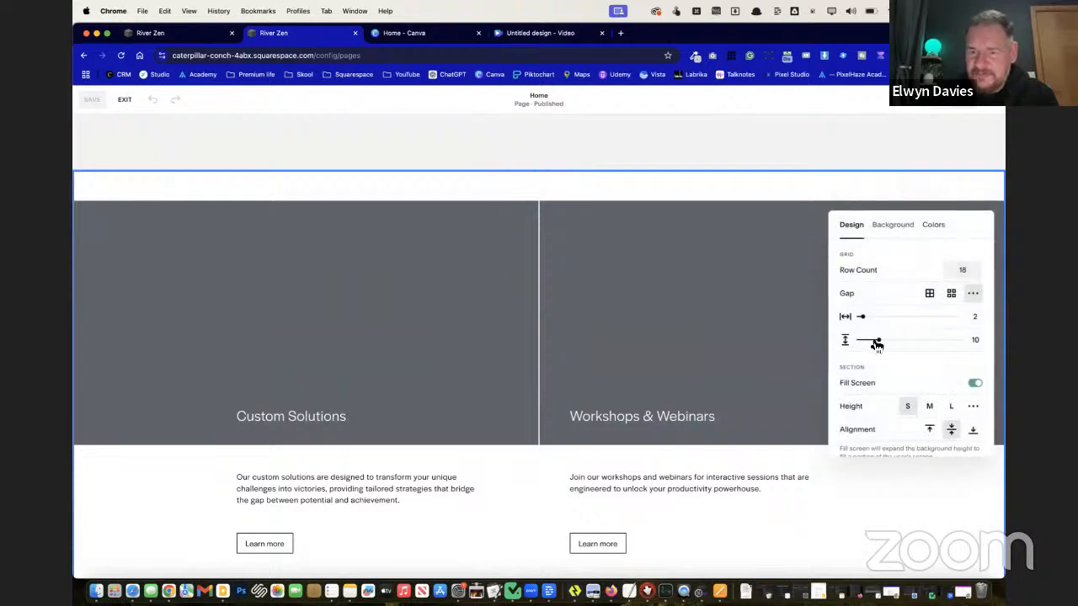
pyautogui.moveTo(881, 340); pyautogui.dragTo(796, 327)
pyautogui.moveTo(859, 339); pyautogui.dragTo(883, 340)
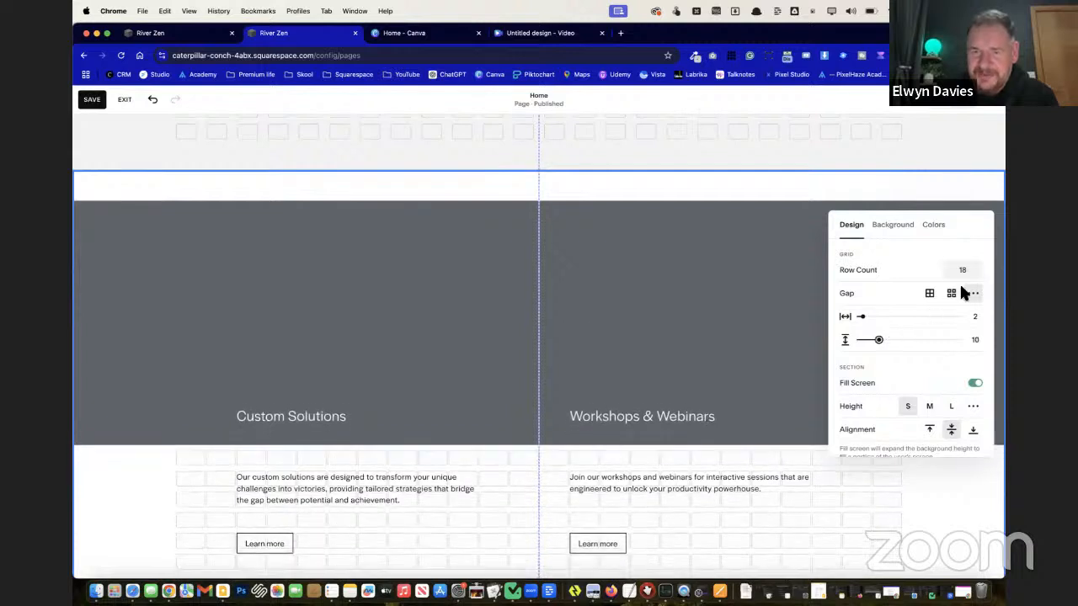
pyautogui.click(976, 385)
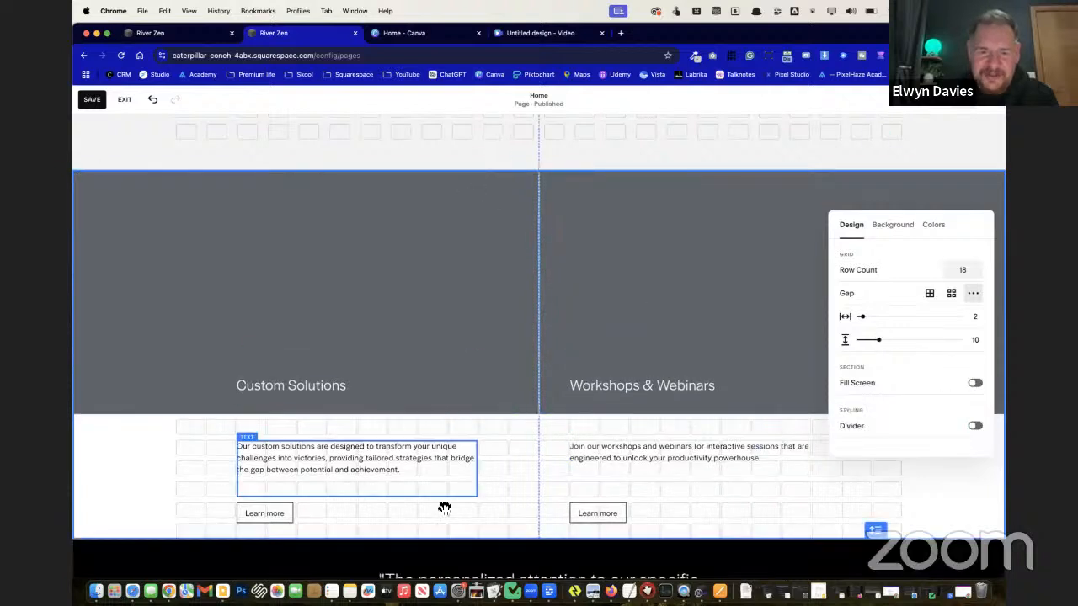
pyautogui.click(132, 437)
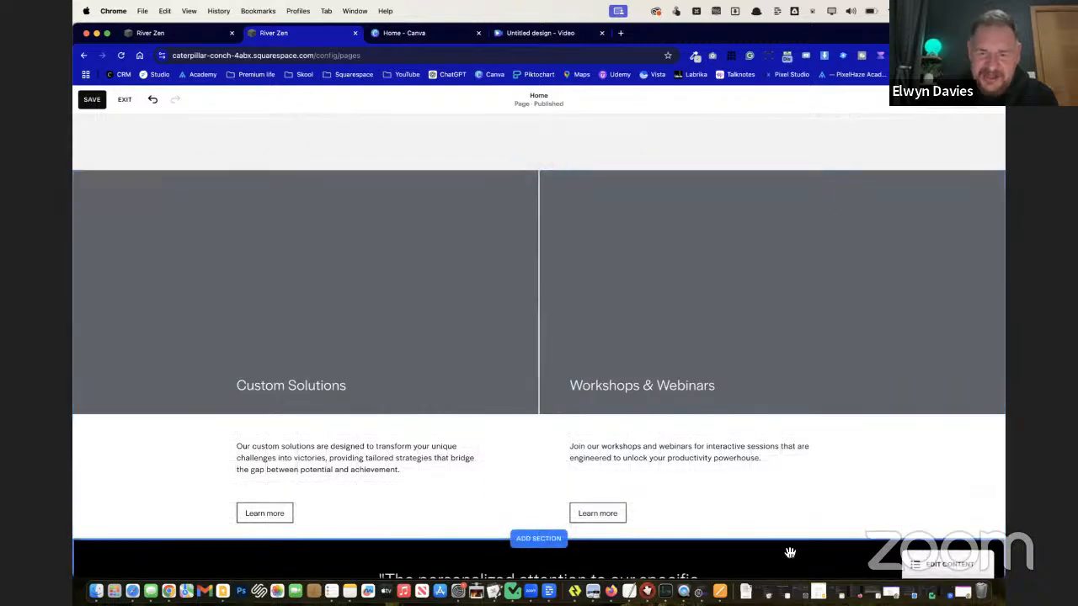
# Extend the two-image section downward by one grid row to add space below its Learn more buttons
pyautogui.click(874, 530)
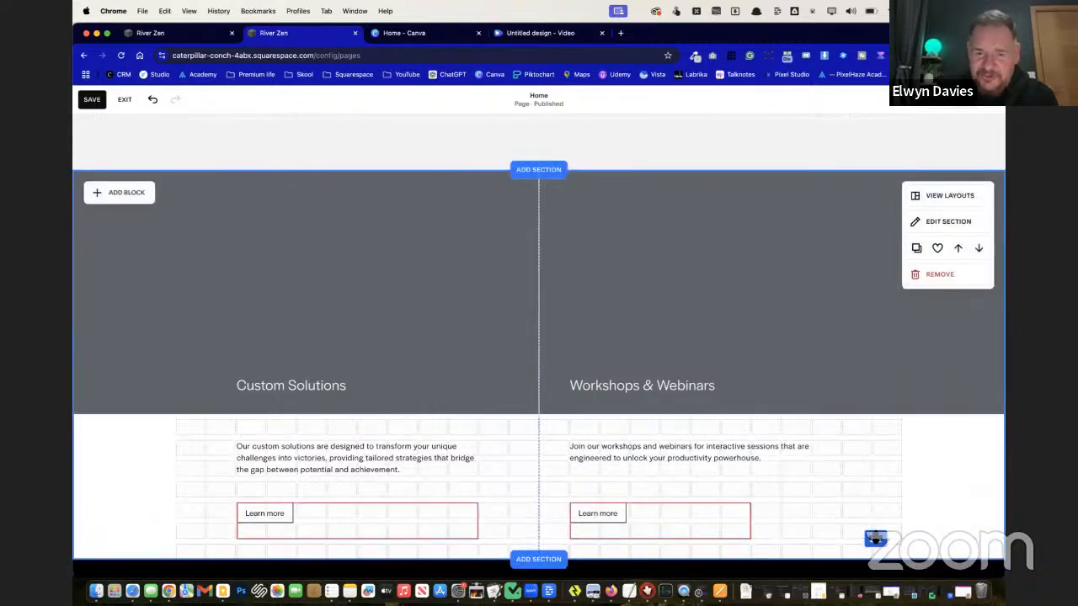
pyautogui.moveTo(876, 540); pyautogui.dragTo(874, 497)
pyautogui.scroll(-1, 874, 490)
pyautogui.scroll(1, 873, 491)
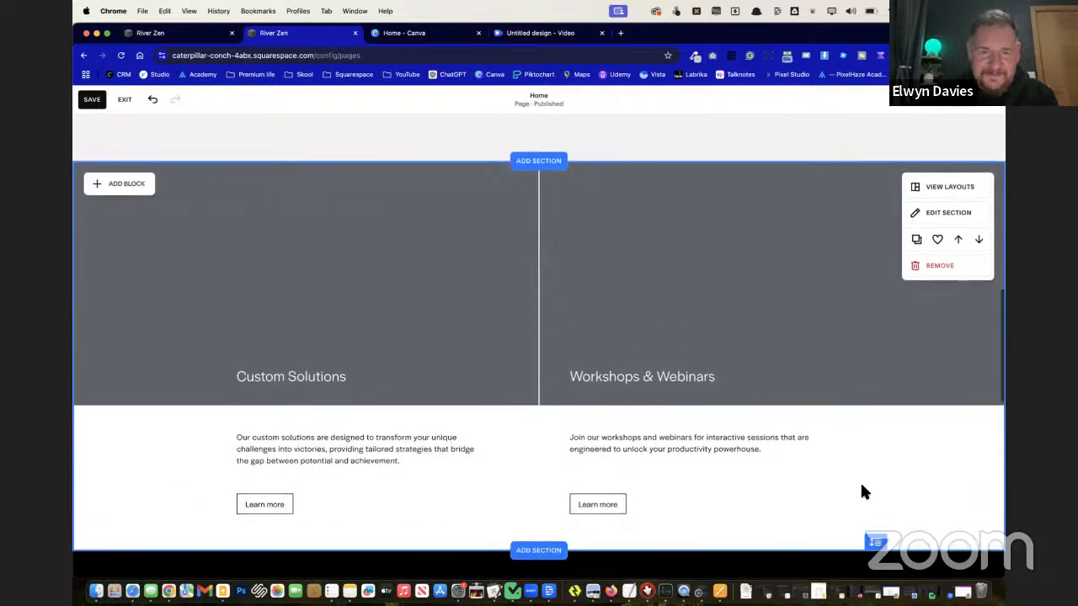
# Review the Home page from the testimonial and blog sections back up to the hero, save it and leave the editor
pyautogui.scroll(3, 356, 267)
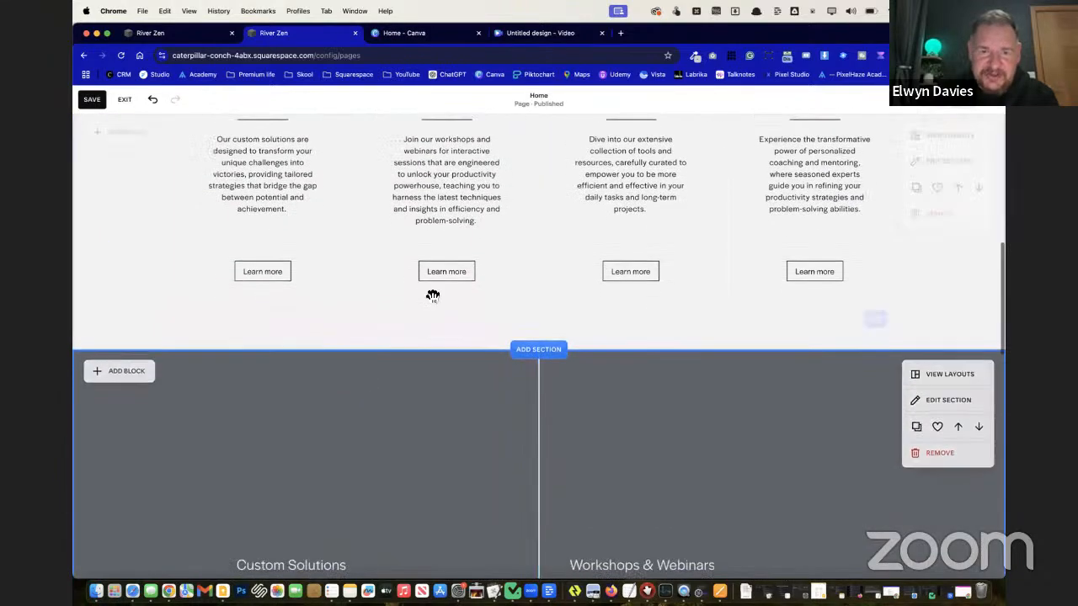
pyautogui.scroll(-10, 358, 440)
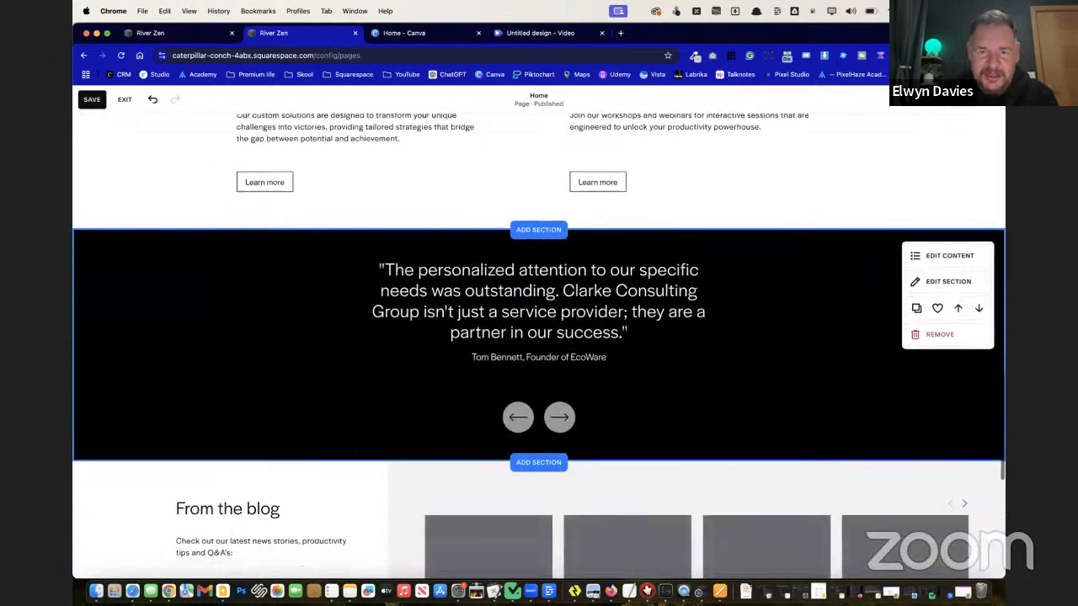
pyautogui.scroll(-3, 355, 441)
pyautogui.scroll(12, 355, 442)
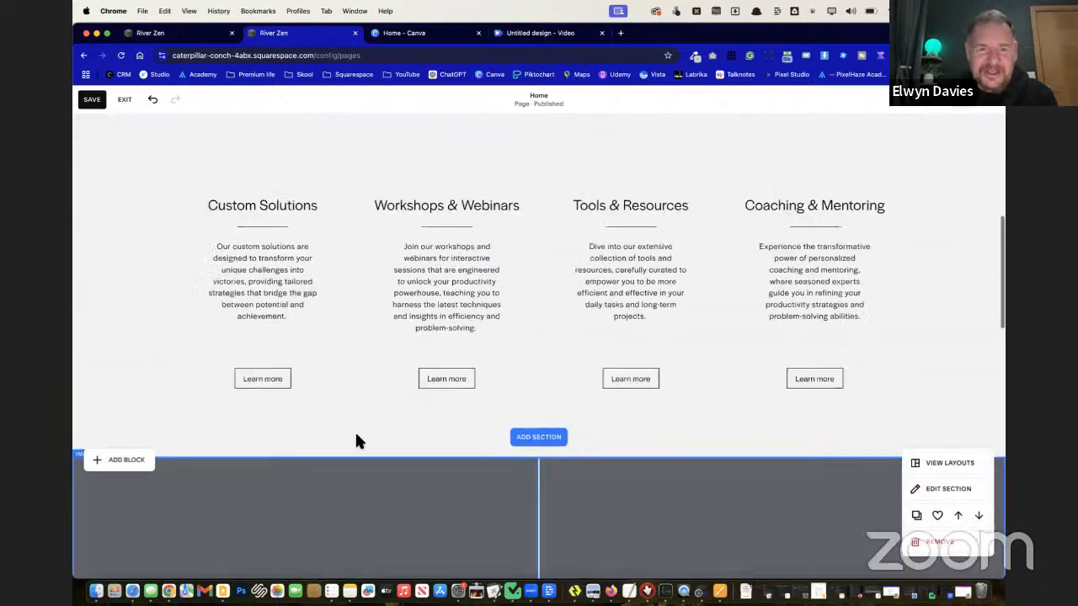
pyautogui.scroll(5, 355, 442)
pyautogui.click(92, 100)
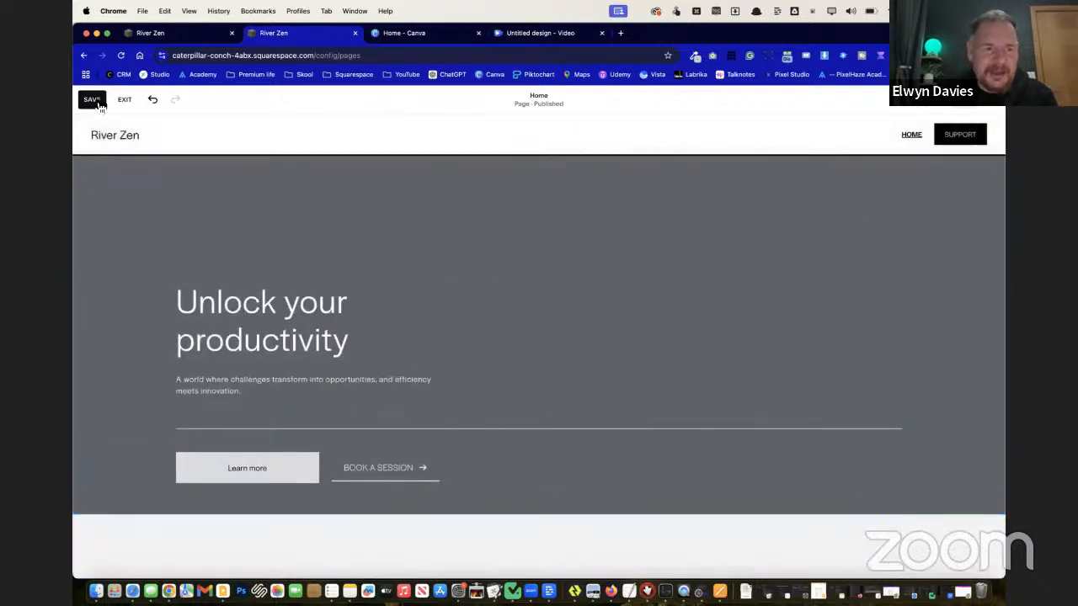
pyautogui.click(126, 102)
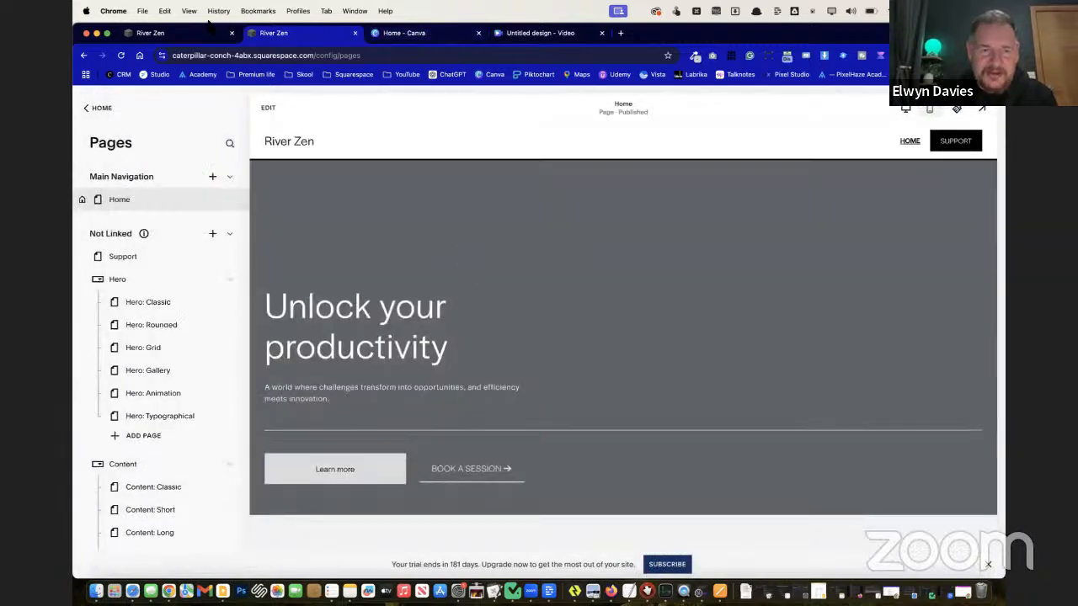
# Switch to the live riverzen.com.au homepage and download all seven of its images with the browser's image downloader extension
pyautogui.click(192, 34)
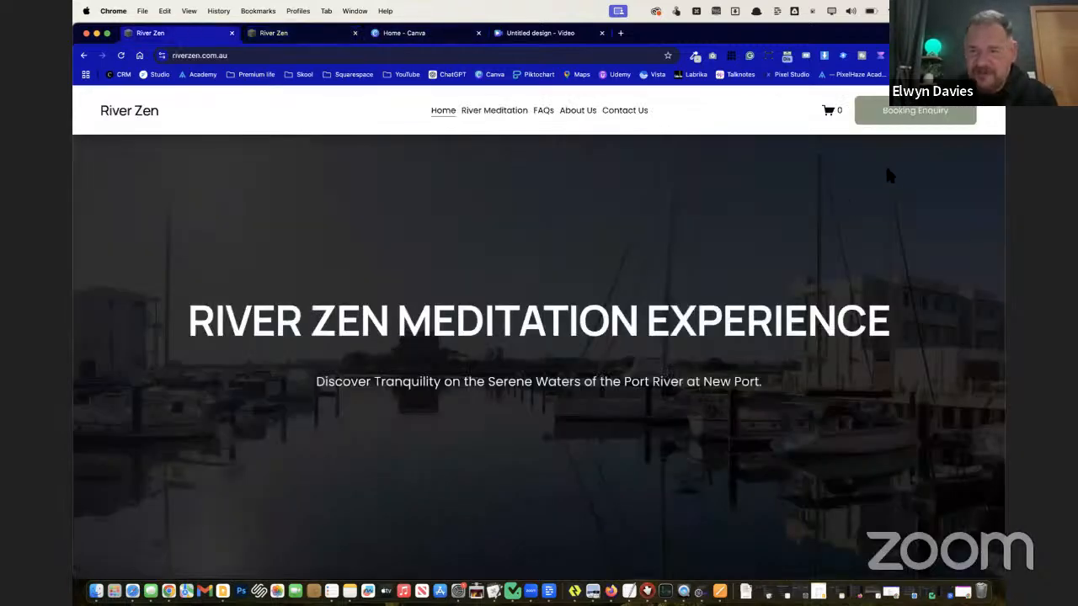
pyautogui.click(825, 56)
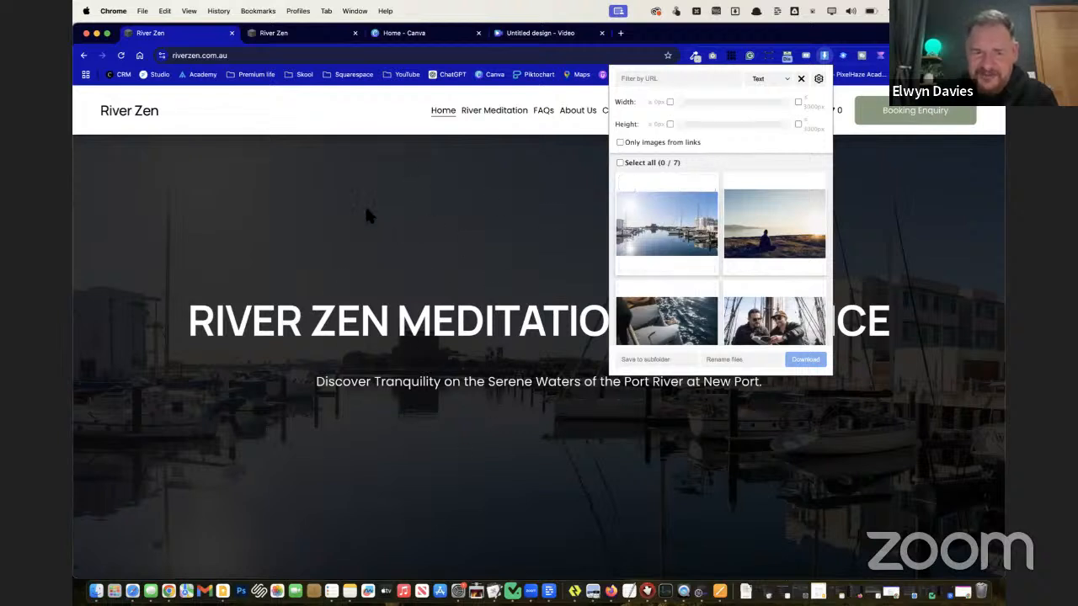
pyautogui.click(653, 244)
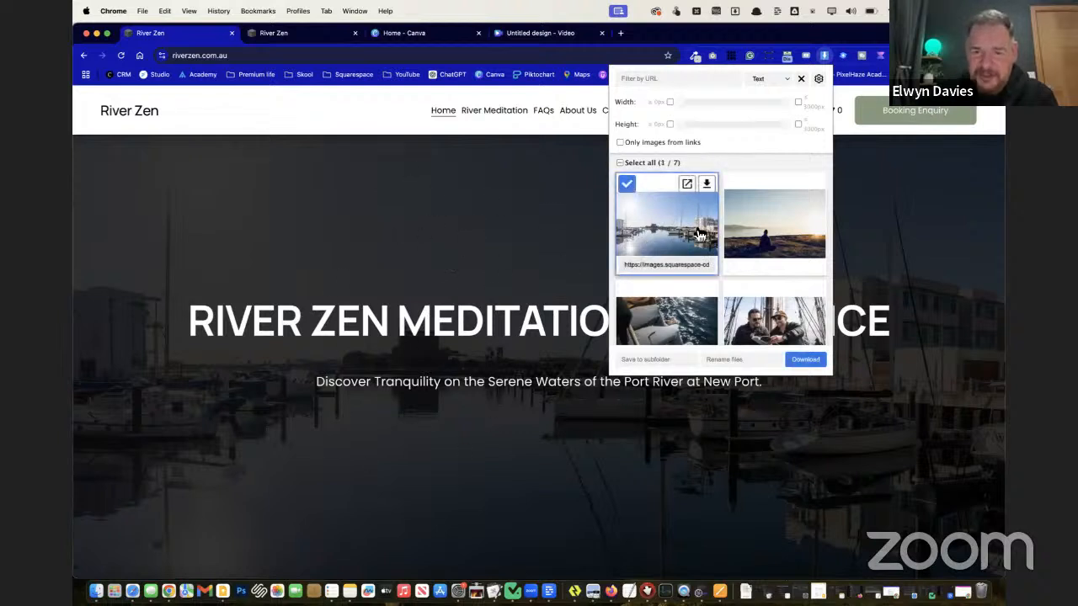
pyautogui.click(783, 228)
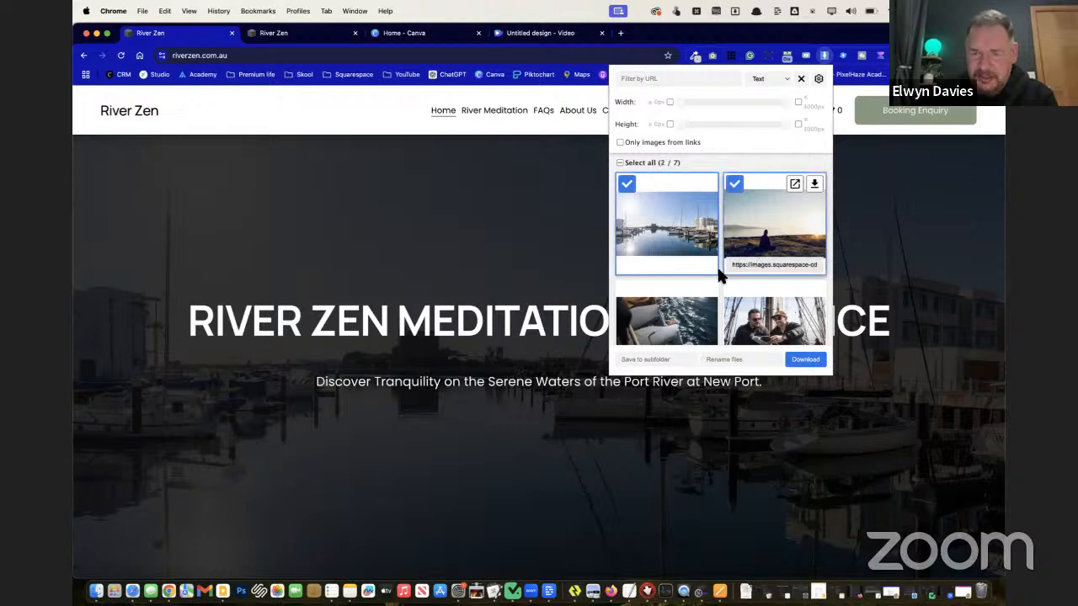
pyautogui.scroll(-2, 741, 270)
pyautogui.click(773, 268)
pyautogui.scroll(-2, 773, 267)
pyautogui.click(794, 265)
pyautogui.click(685, 267)
pyautogui.scroll(-2, 684, 266)
pyautogui.click(684, 292)
pyautogui.scroll(5, 684, 292)
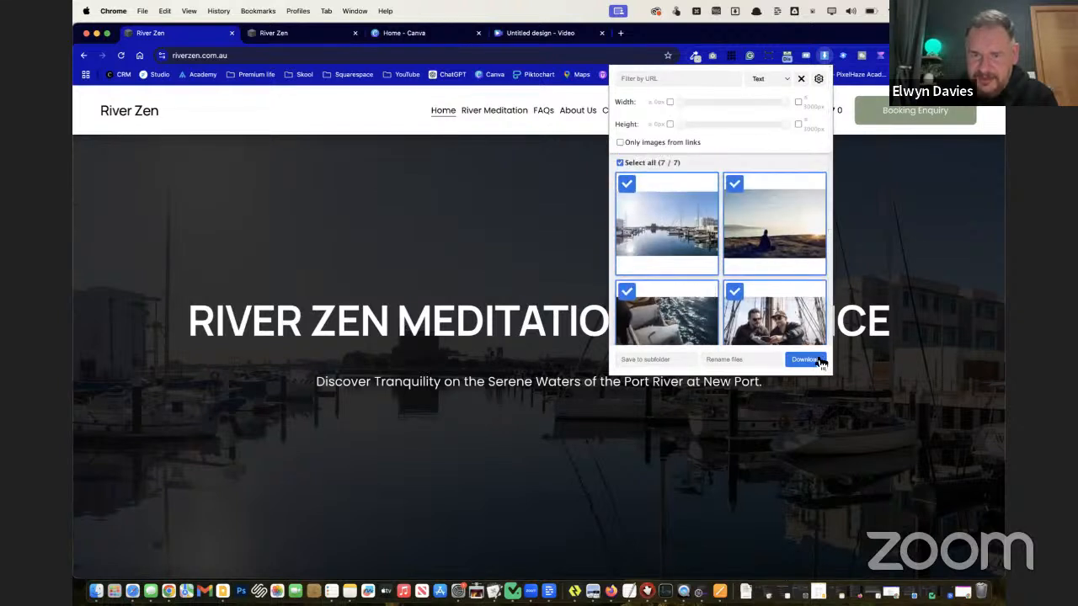
pyautogui.click(821, 362)
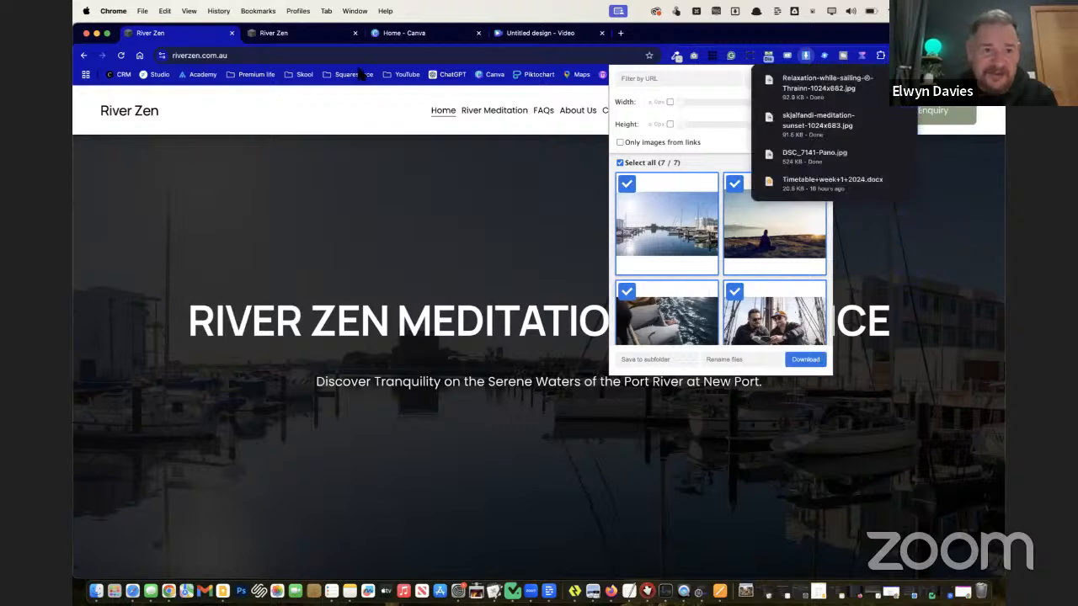
# Return to the Squarespace copy of River Zen and open its Asset Library
pyautogui.click(308, 35)
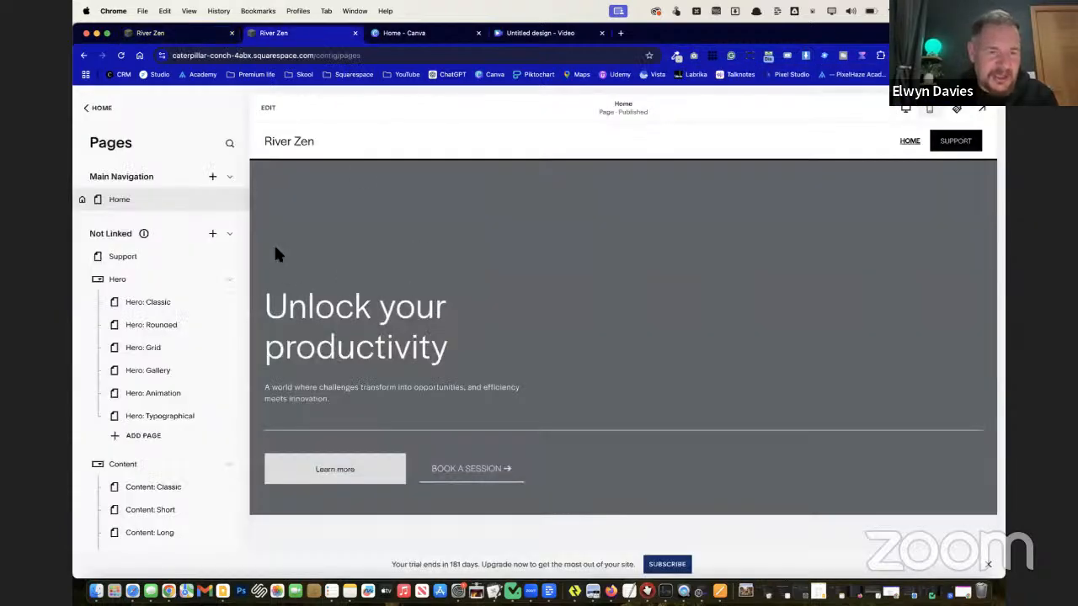
pyautogui.scroll(-15, 183, 363)
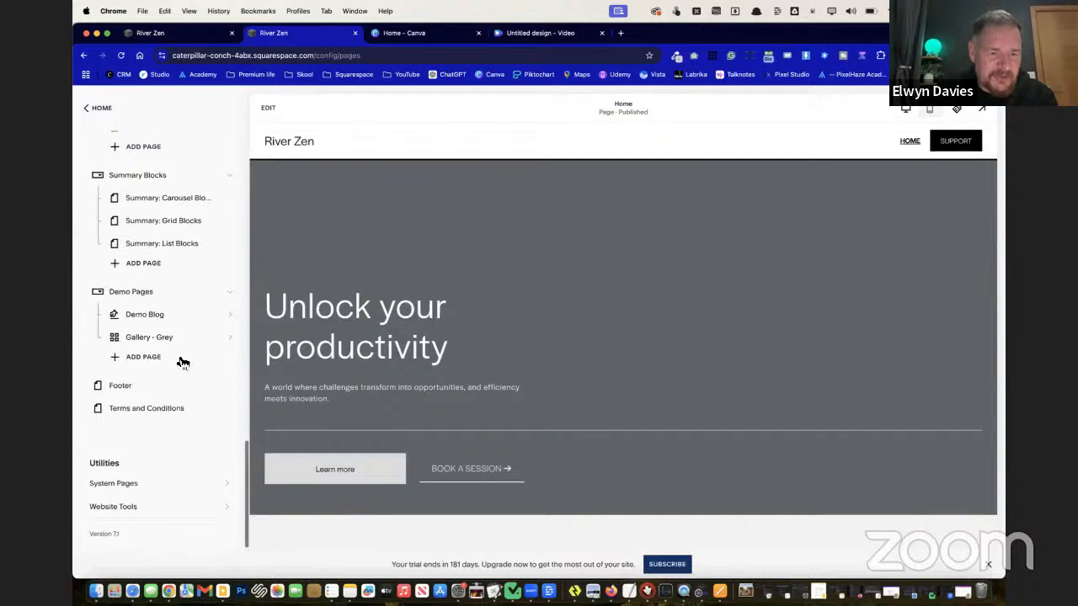
pyautogui.click(180, 505)
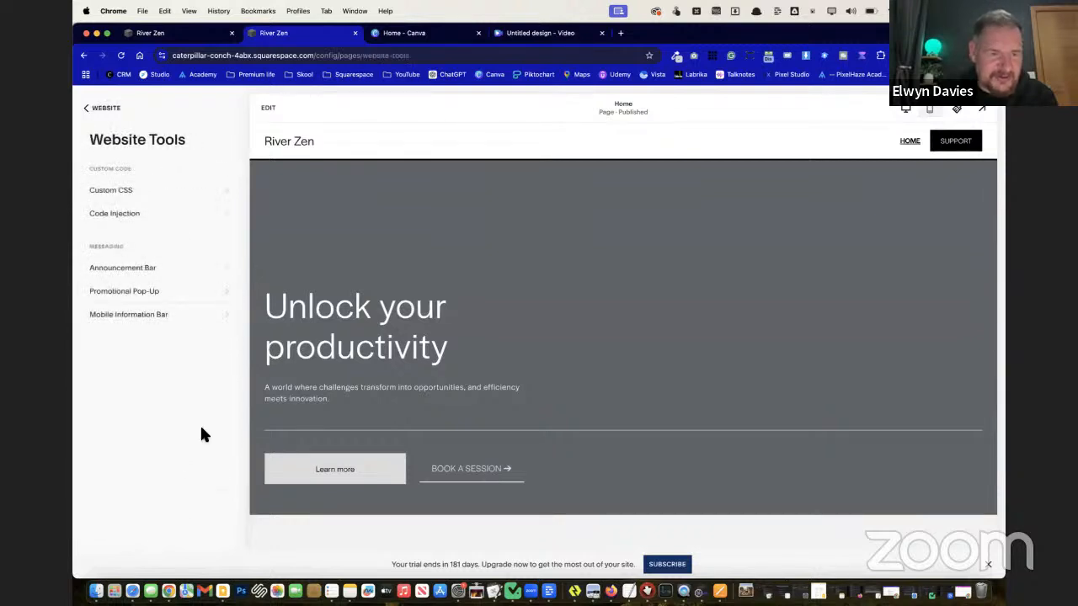
pyautogui.click(111, 108)
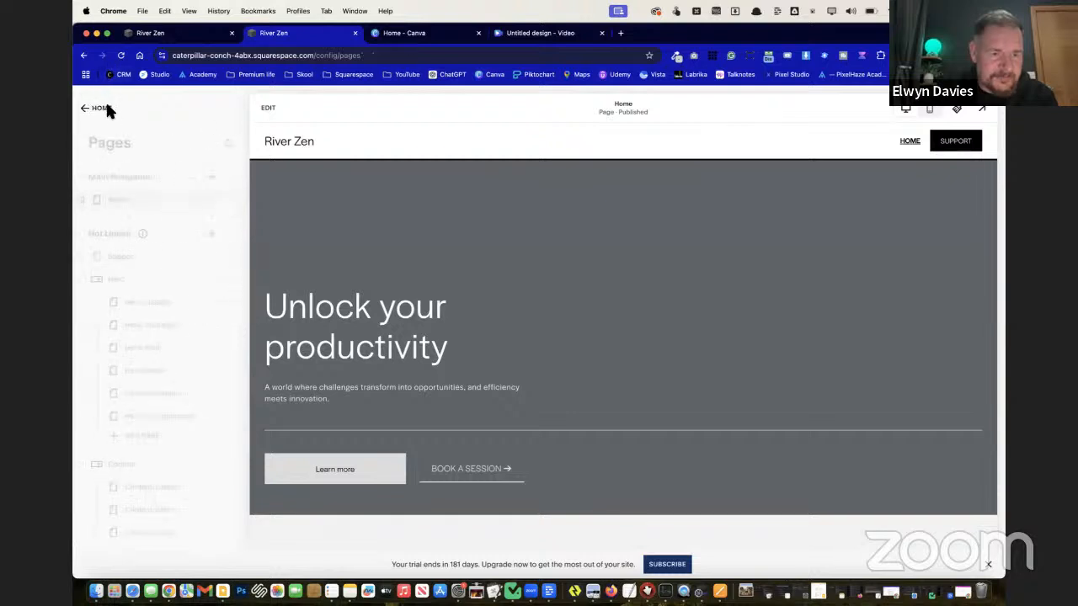
pyautogui.scroll(-10, 128, 448)
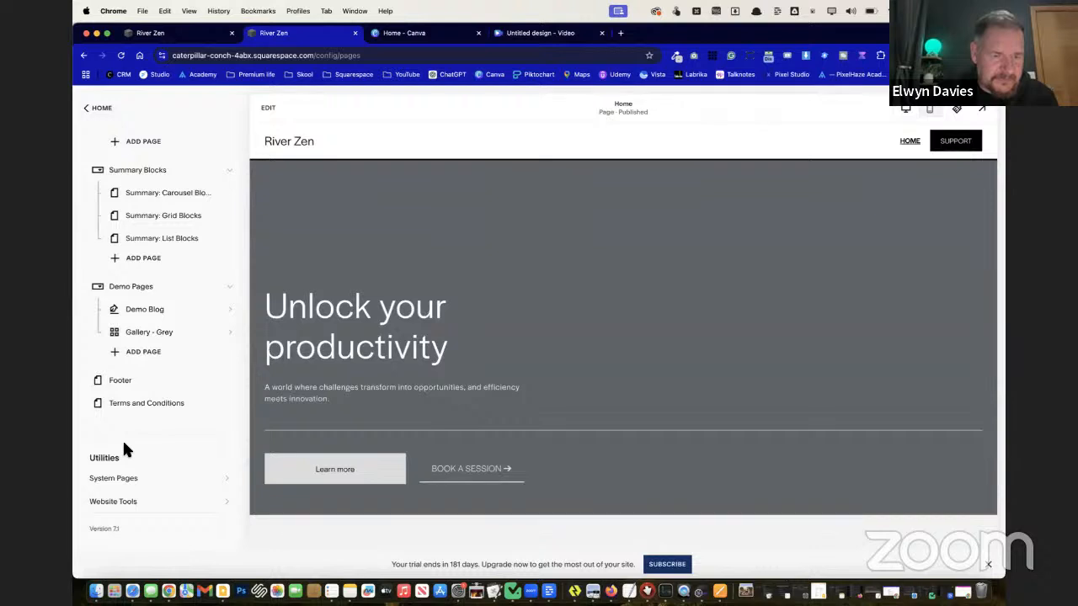
pyautogui.click(105, 123)
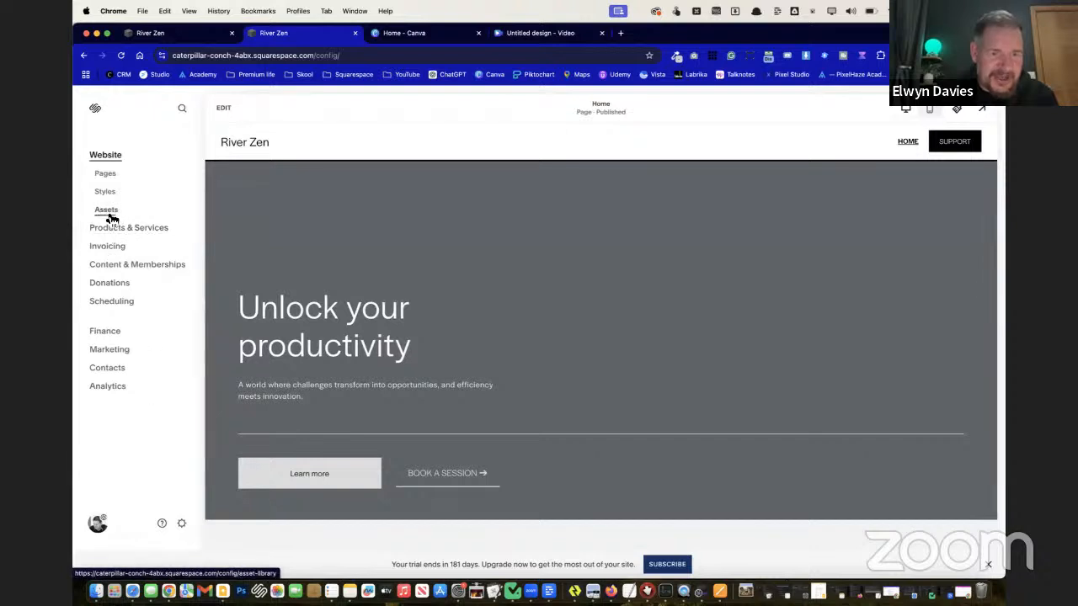
pyautogui.click(114, 220)
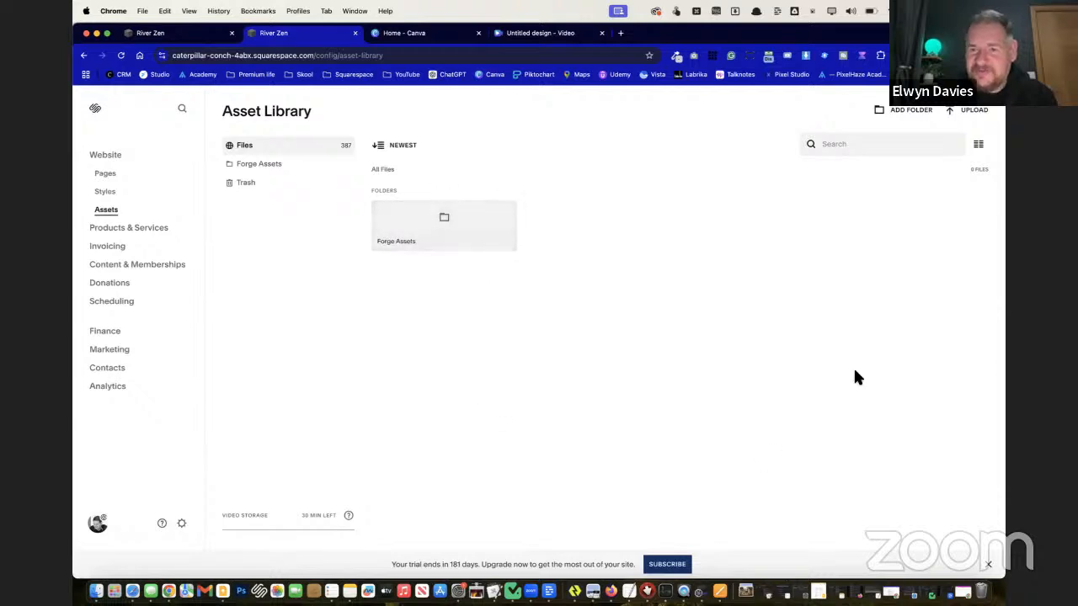
# Upload the seven River Zen images from the Downloads folder to the Asset Library
pyautogui.click(975, 111)
pyautogui.moveTo(628, 160); pyautogui.dragTo(171, 131)
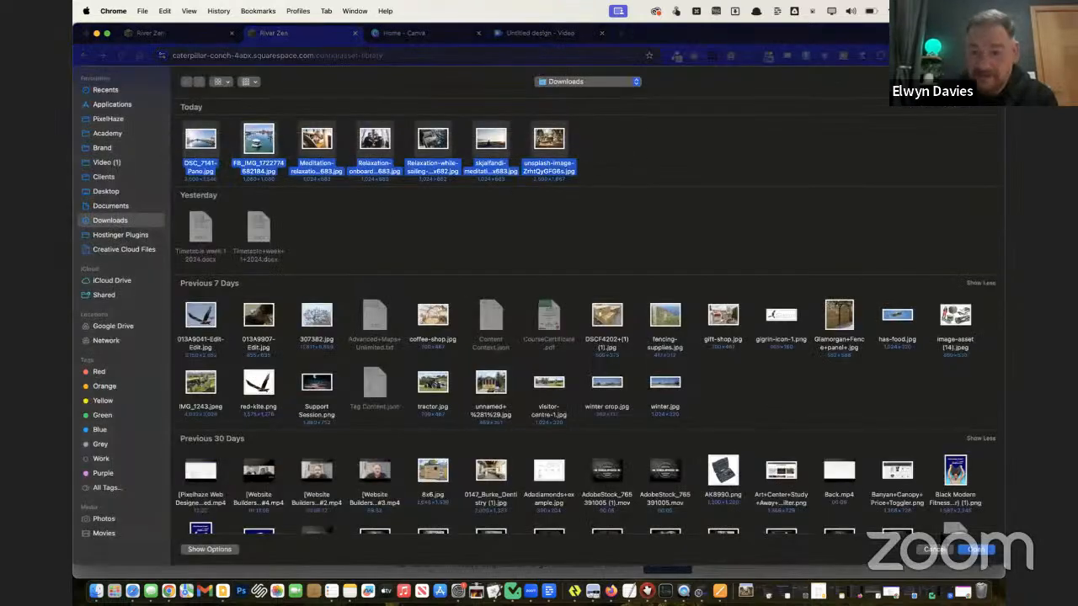
pyautogui.click(977, 550)
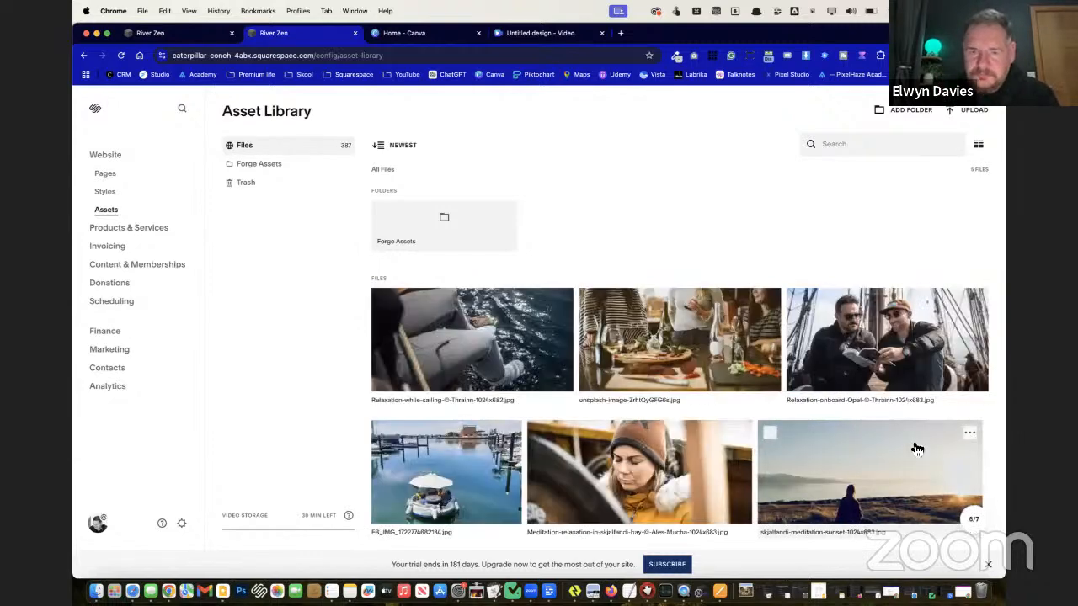
pyautogui.scroll(-1, 776, 387)
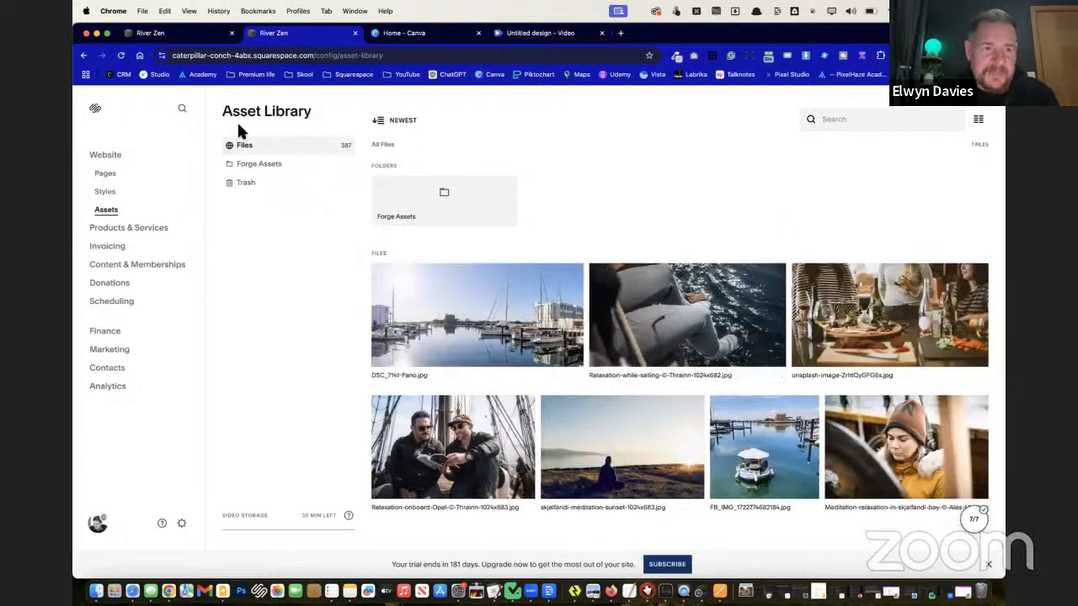
pyautogui.scroll(1, 565, 261)
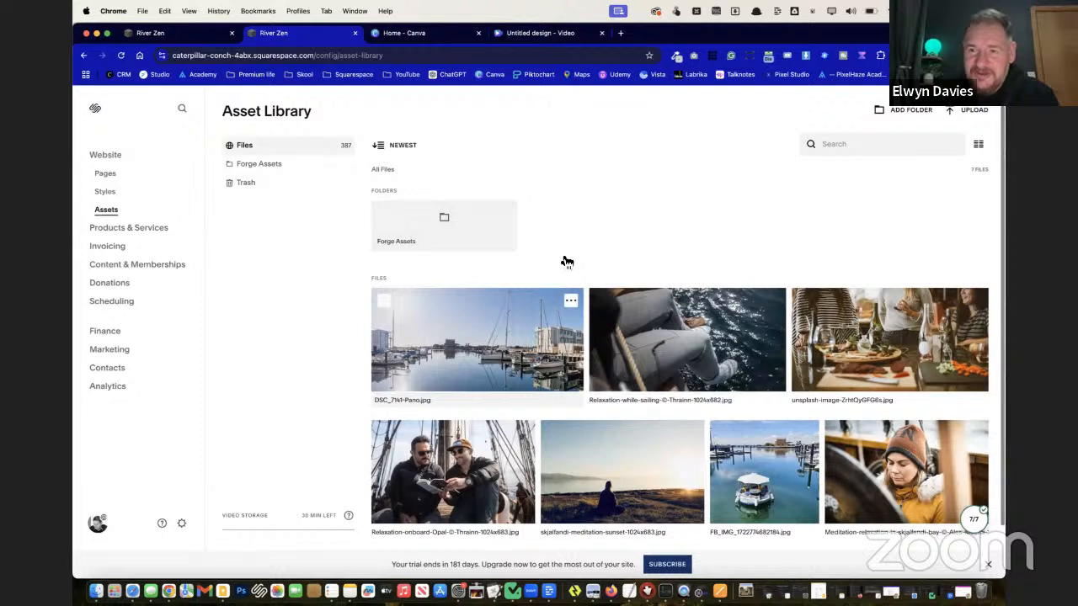
# Open the Home page for editing and set DSC_7141-Pano.jpg from the library as the hero section's background image
pyautogui.click(142, 155)
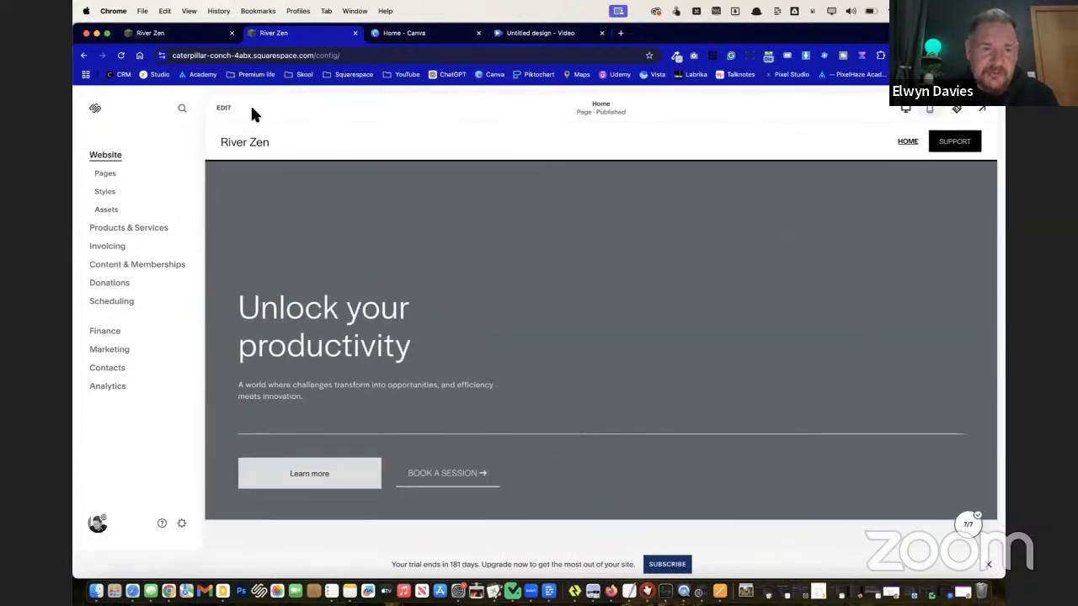
pyautogui.click(225, 107)
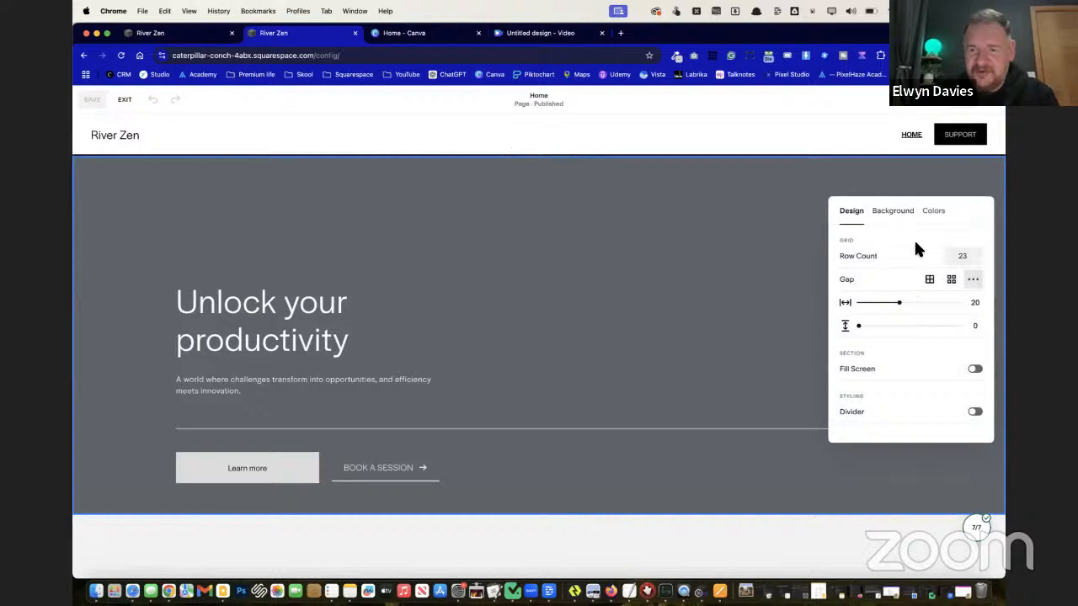
pyautogui.click(894, 212)
pyautogui.click(912, 295)
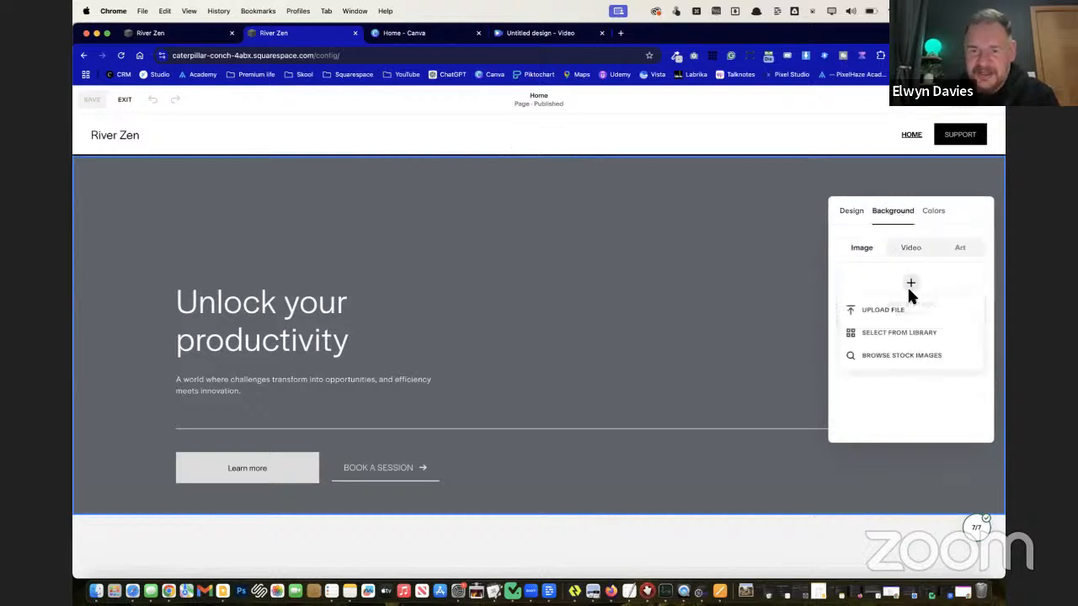
pyautogui.click(889, 338)
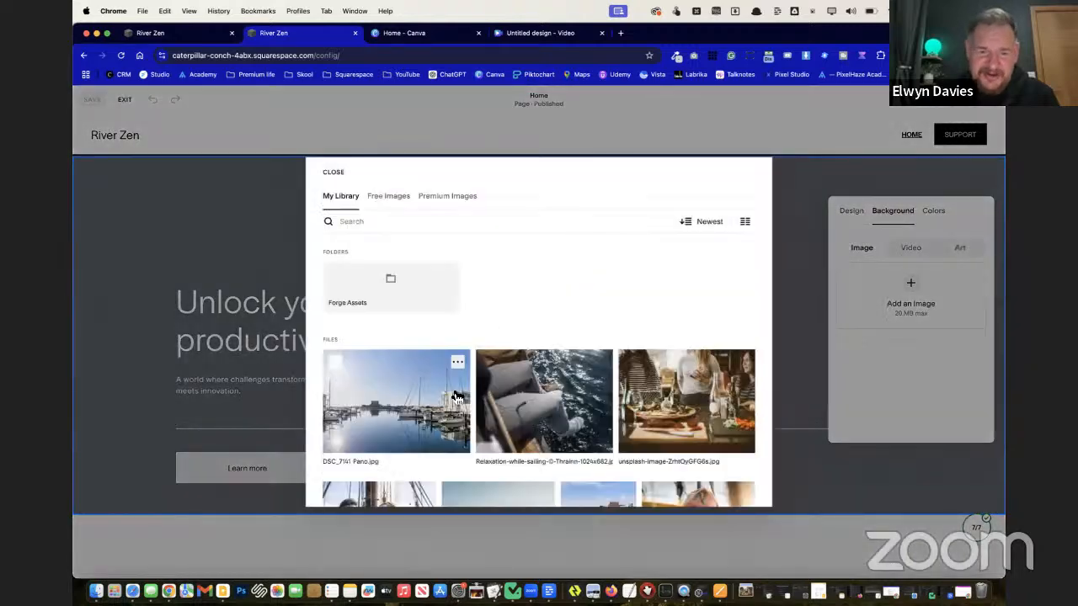
pyautogui.click(369, 389)
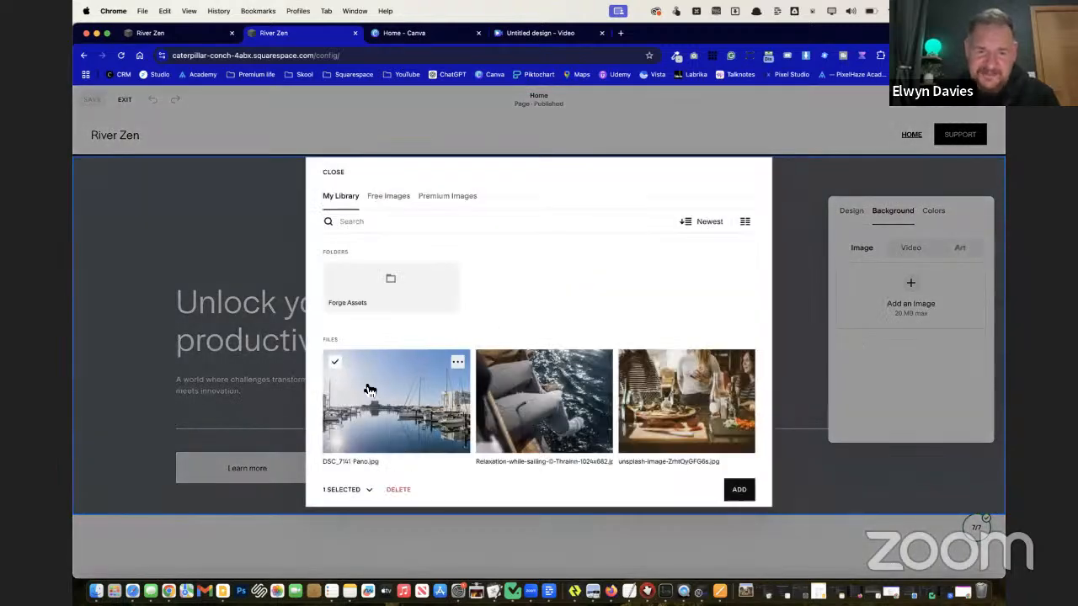
pyautogui.click(740, 490)
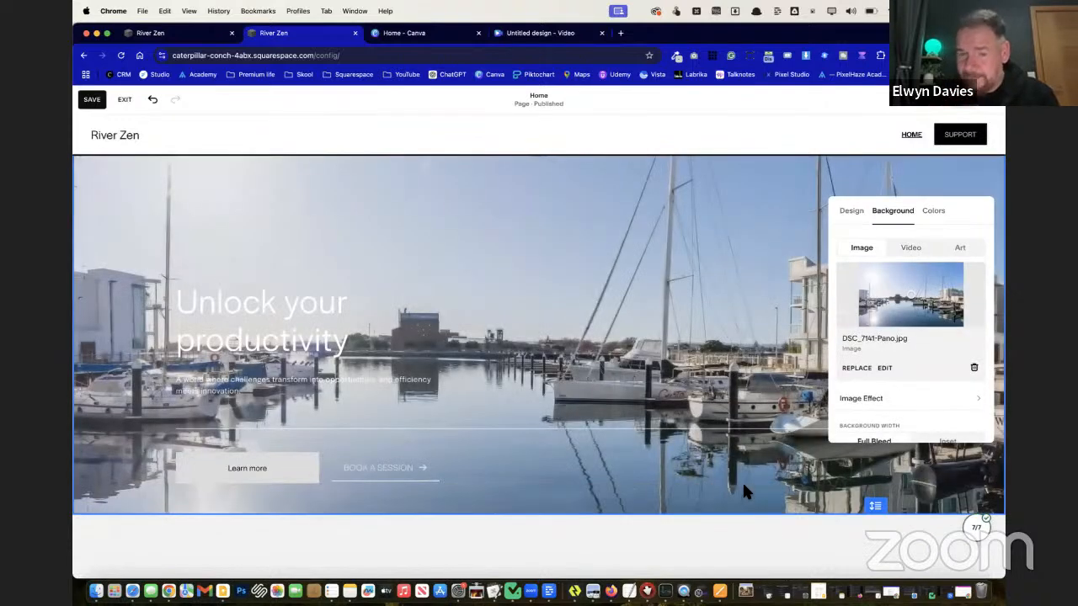
pyautogui.scroll(-2, 527, 358)
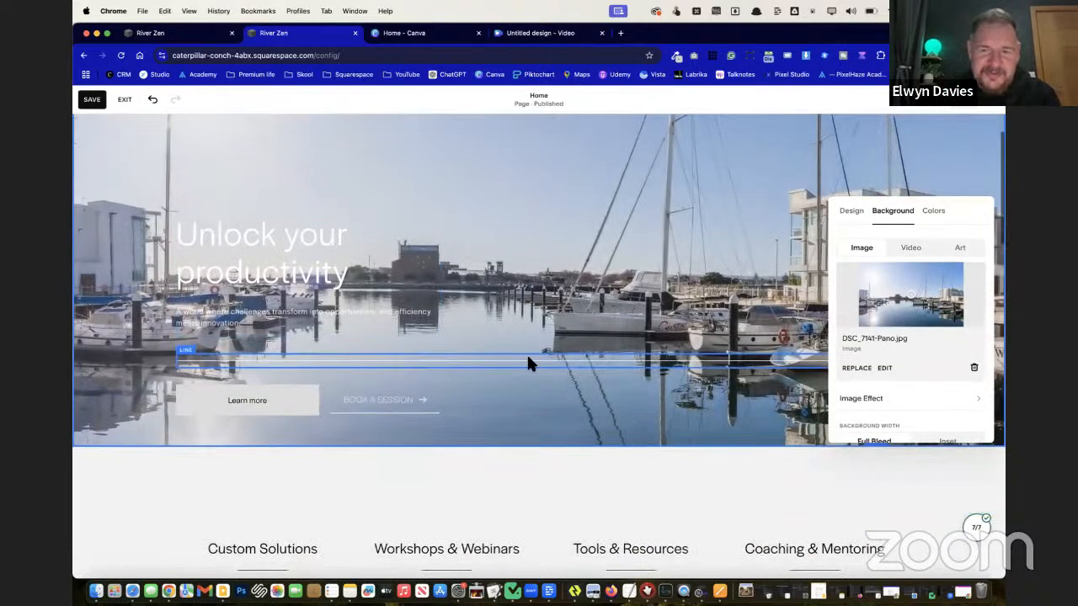
pyautogui.scroll(2, 549, 257)
pyautogui.click(548, 257)
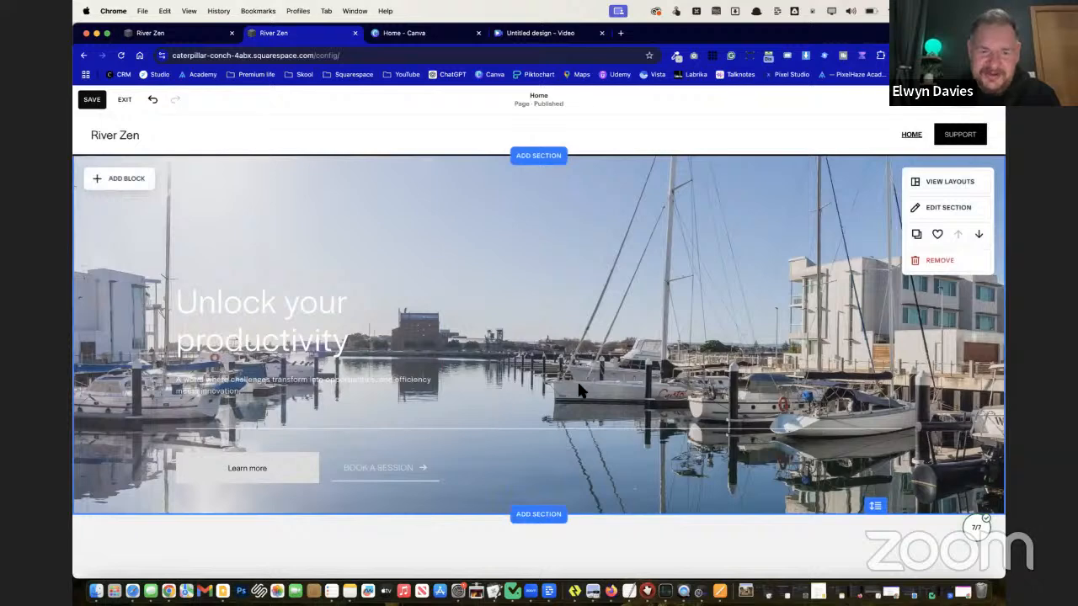
# Set the hero background image's overlay opacity to 80%
pyautogui.click(961, 207)
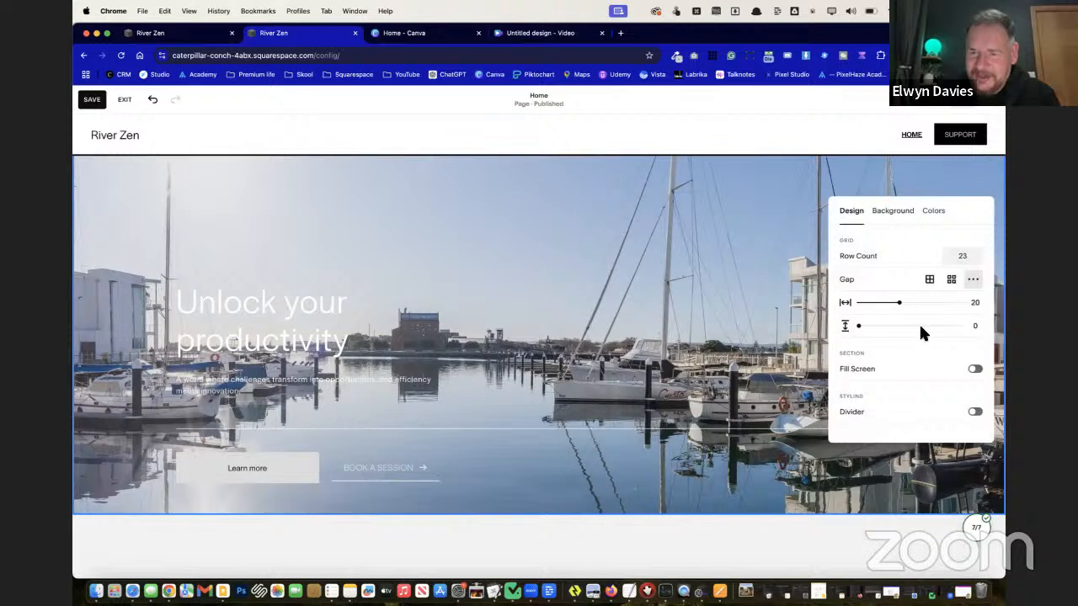
pyautogui.click(892, 212)
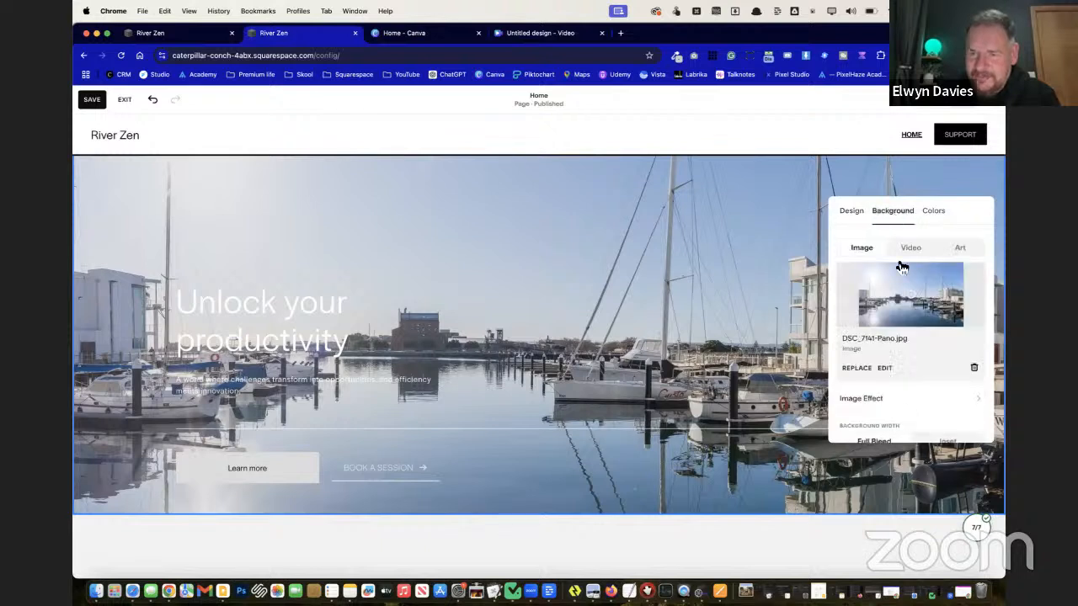
pyautogui.scroll(-2, 895, 346)
pyautogui.moveTo(866, 422); pyautogui.dragTo(972, 425)
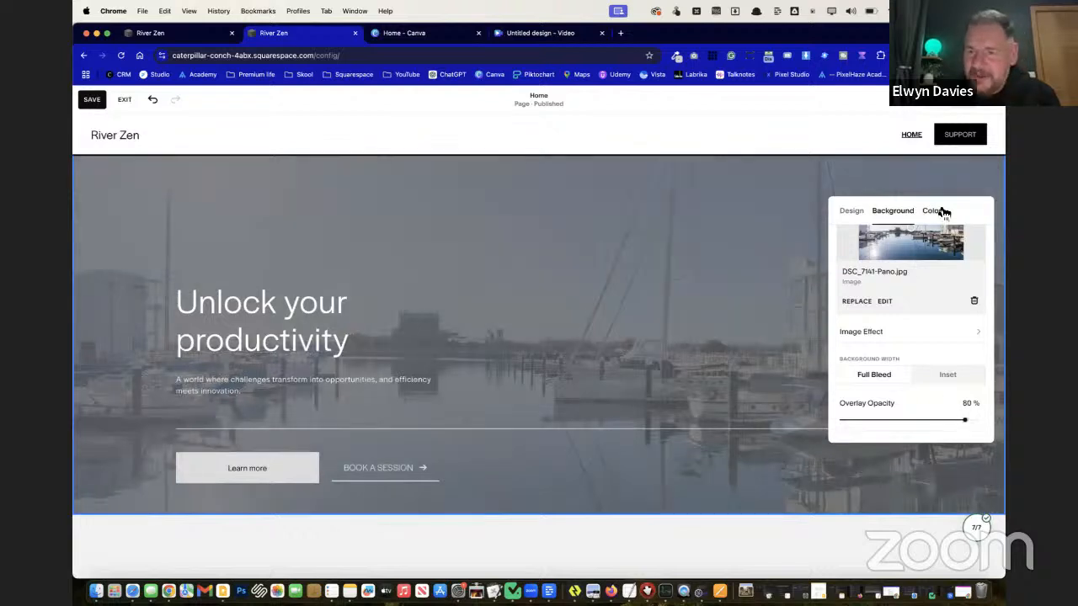
# Apply the Darkest 2 color theme to the hero section and set its background overlay opacity to 50%
pyautogui.click(935, 210)
pyautogui.scroll(-3, 932, 364)
pyautogui.click(932, 406)
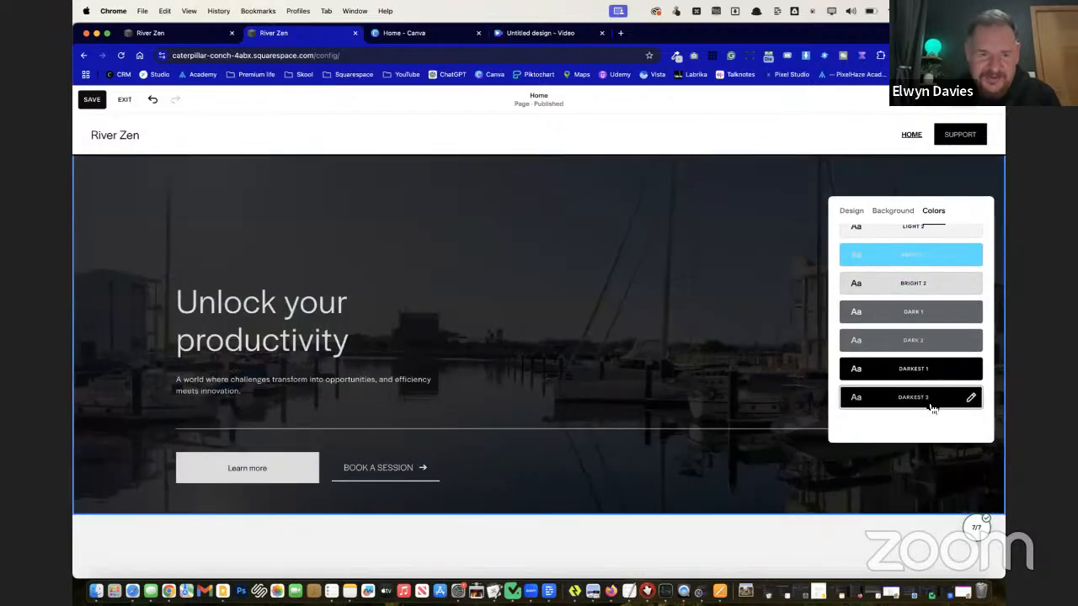
pyautogui.click(910, 213)
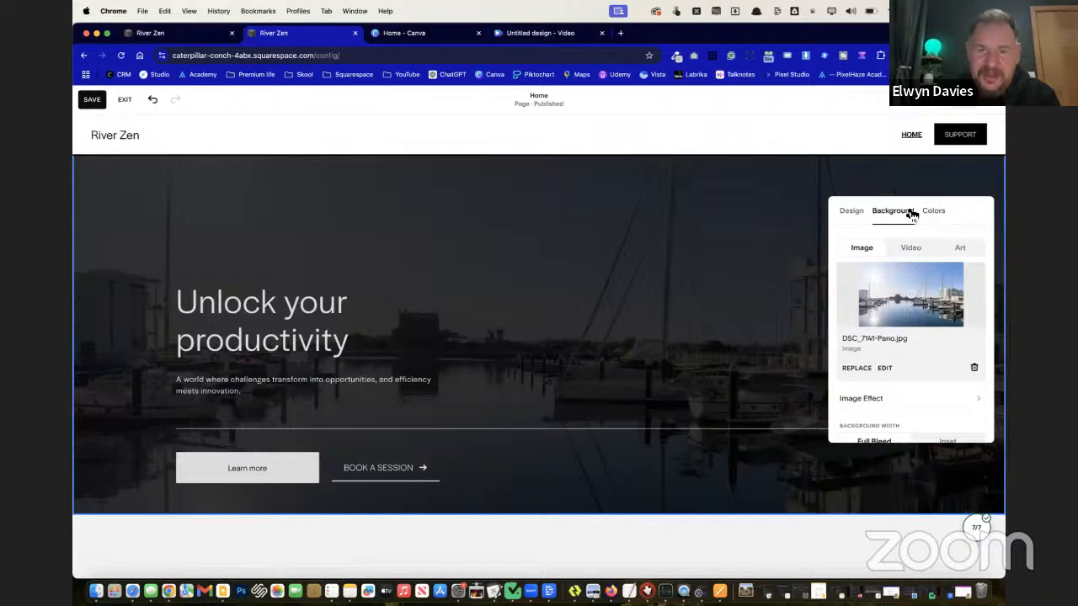
pyautogui.scroll(-2, 890, 341)
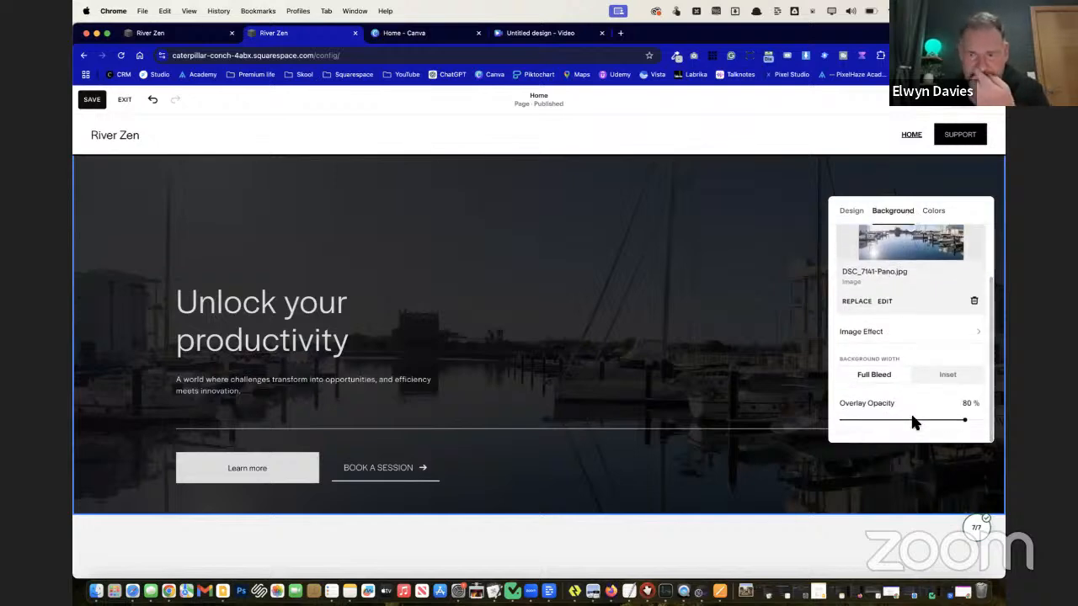
pyautogui.moveTo(966, 421); pyautogui.dragTo(920, 419)
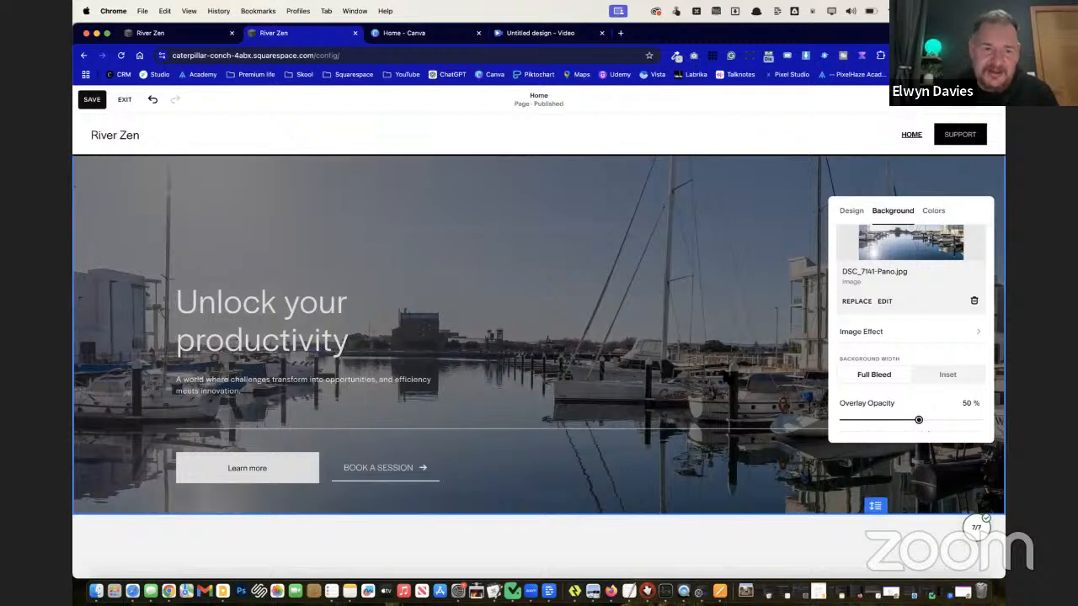
# Shorten the hero's divider line to match the width of the text block above it
pyautogui.click(876, 505)
pyautogui.click(832, 431)
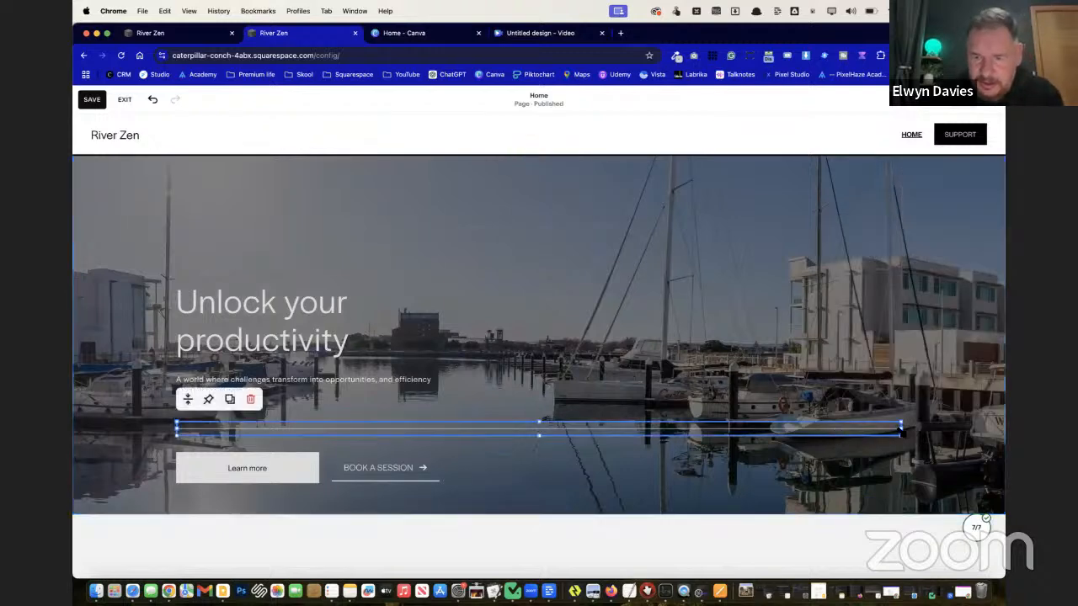
pyautogui.moveTo(902, 430); pyautogui.dragTo(448, 429)
pyautogui.click(532, 418)
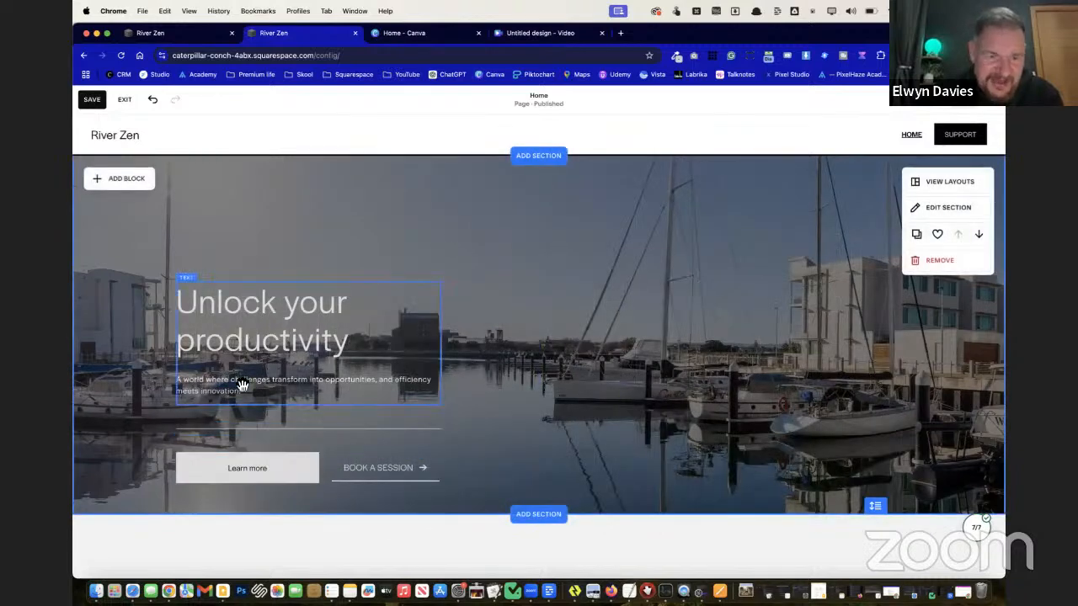
# Change the hero's supporting text to Paragraph 1 and move the text, line and buttons slightly higher in the section
pyautogui.click(317, 386)
pyautogui.click(212, 253)
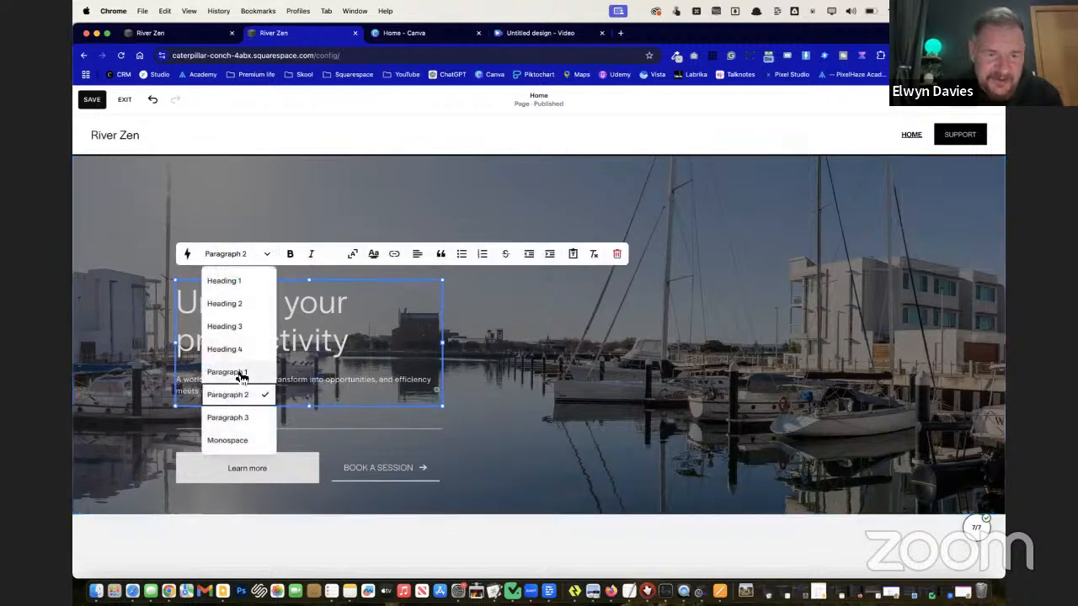
pyautogui.click(240, 373)
pyautogui.click(528, 445)
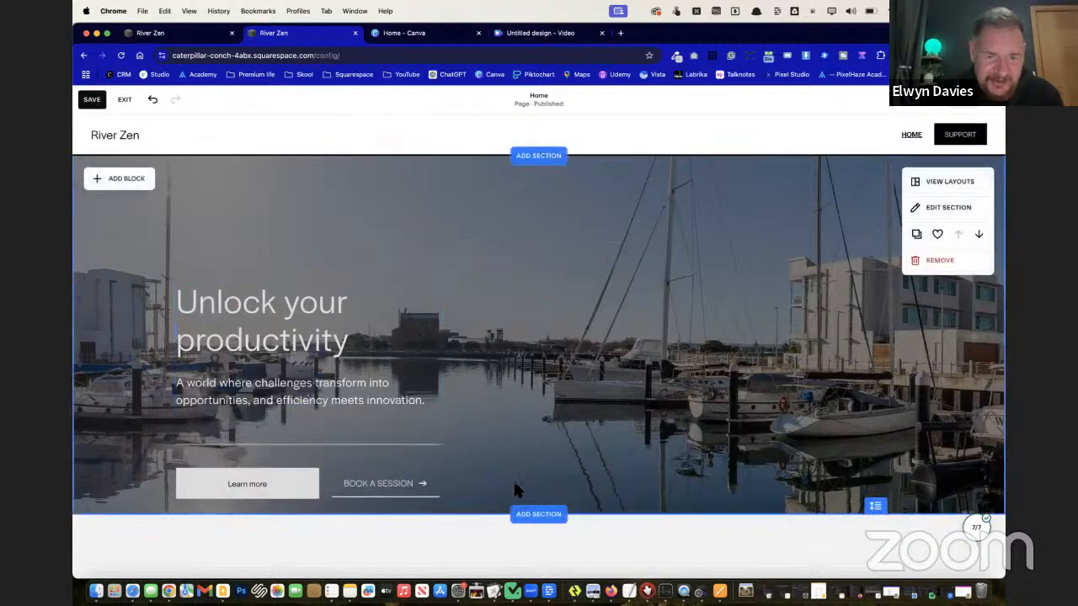
pyautogui.moveTo(285, 322); pyautogui.dragTo(273, 284)
pyautogui.click(551, 361)
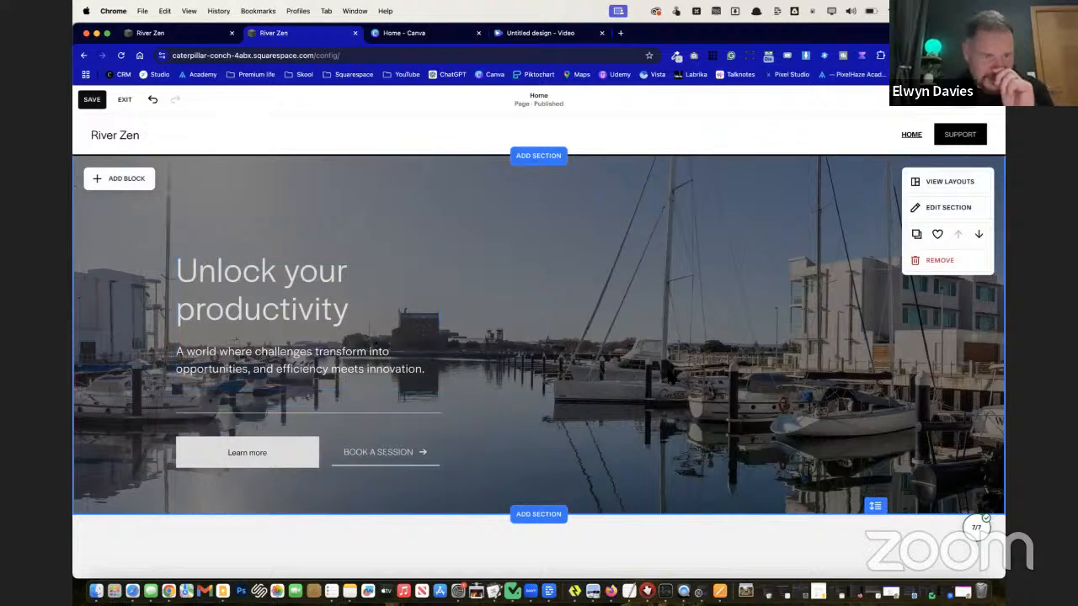
# Add a shape block to the hero and size it to cover the heading and supporting text
pyautogui.click(144, 184)
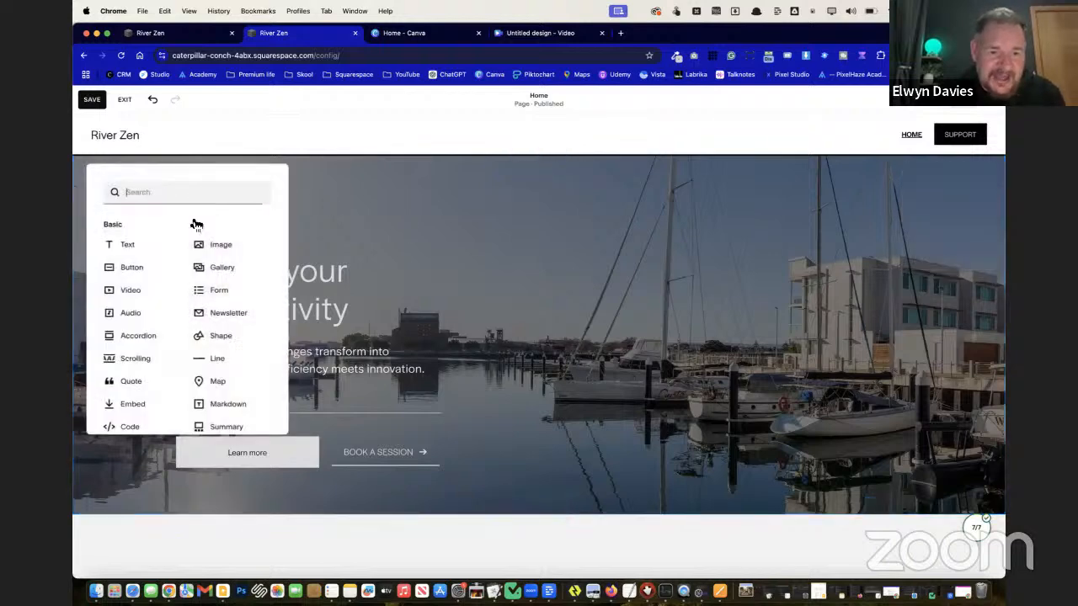
pyautogui.click(252, 335)
pyautogui.moveTo(335, 221); pyautogui.dragTo(440, 406)
# Delete the divider line from the hero and move the two buttons up closer to the shape
pyautogui.click(399, 416)
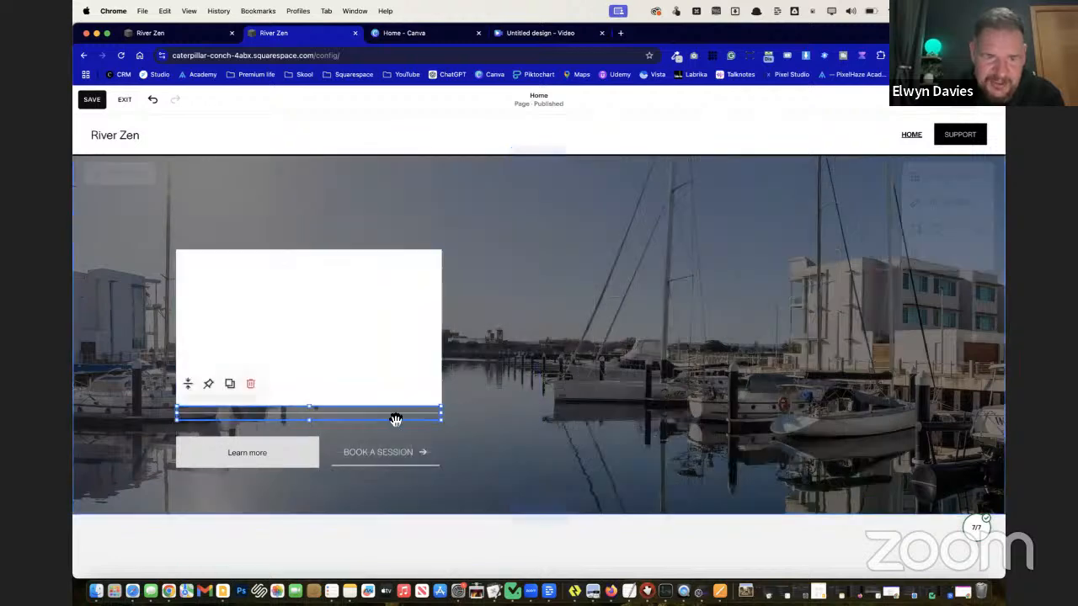
pyautogui.click(251, 385)
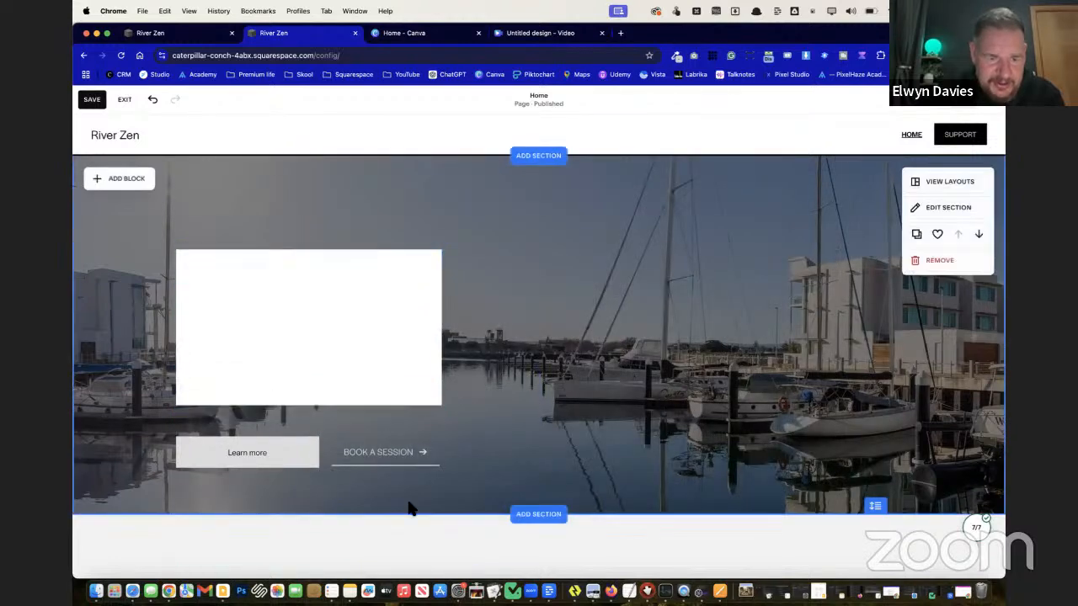
pyautogui.click(283, 452)
pyautogui.moveTo(284, 452); pyautogui.dragTo(281, 437)
pyautogui.click(486, 463)
# Send the square shape behind the hero text and fill it with black from the site palette
pyautogui.click(413, 310)
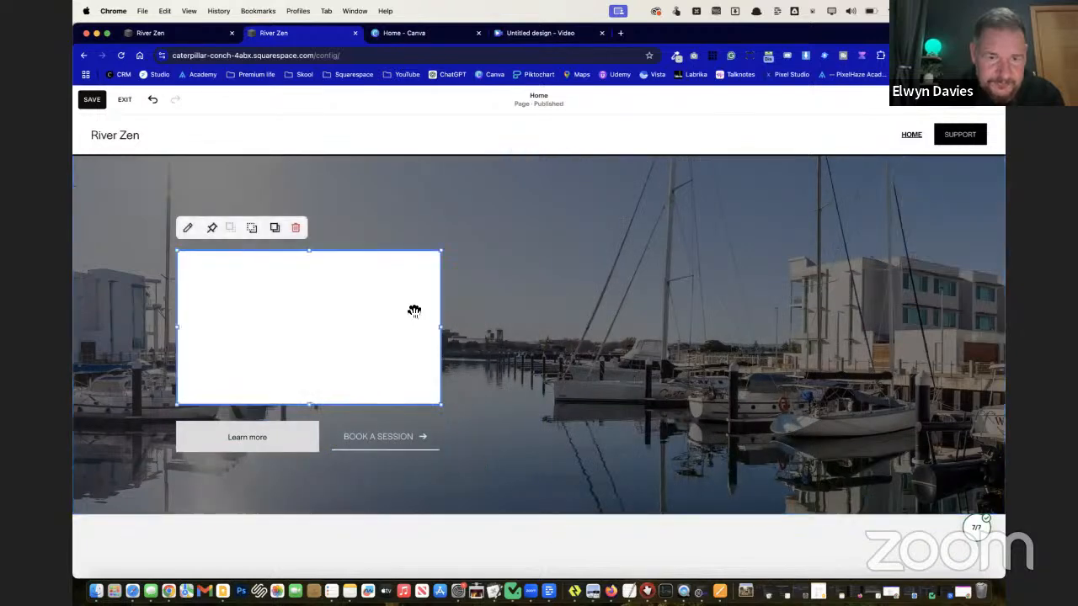
pyautogui.click(252, 228)
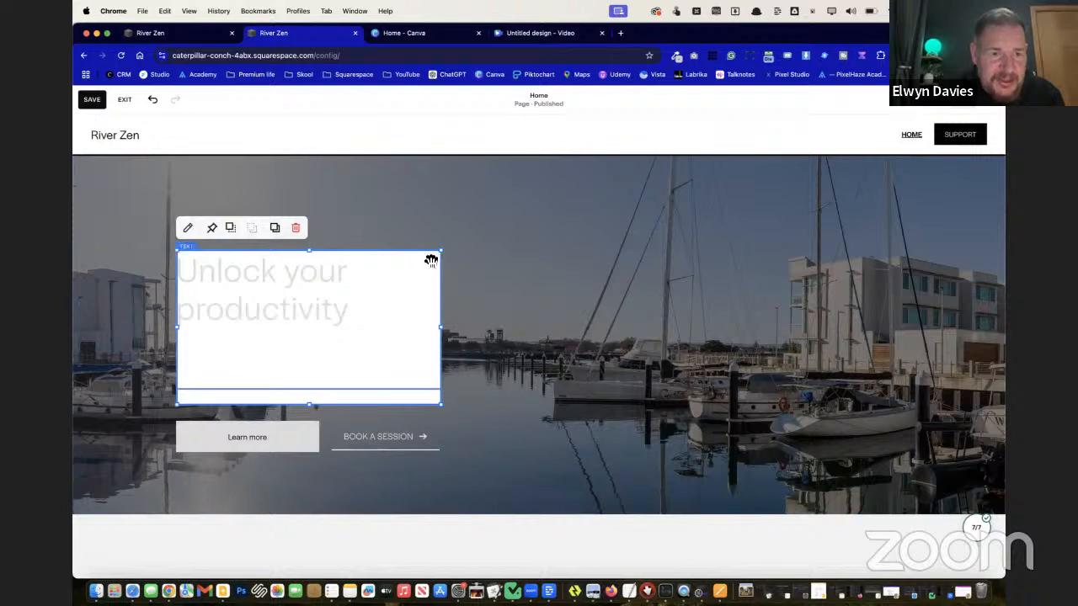
pyautogui.click(187, 228)
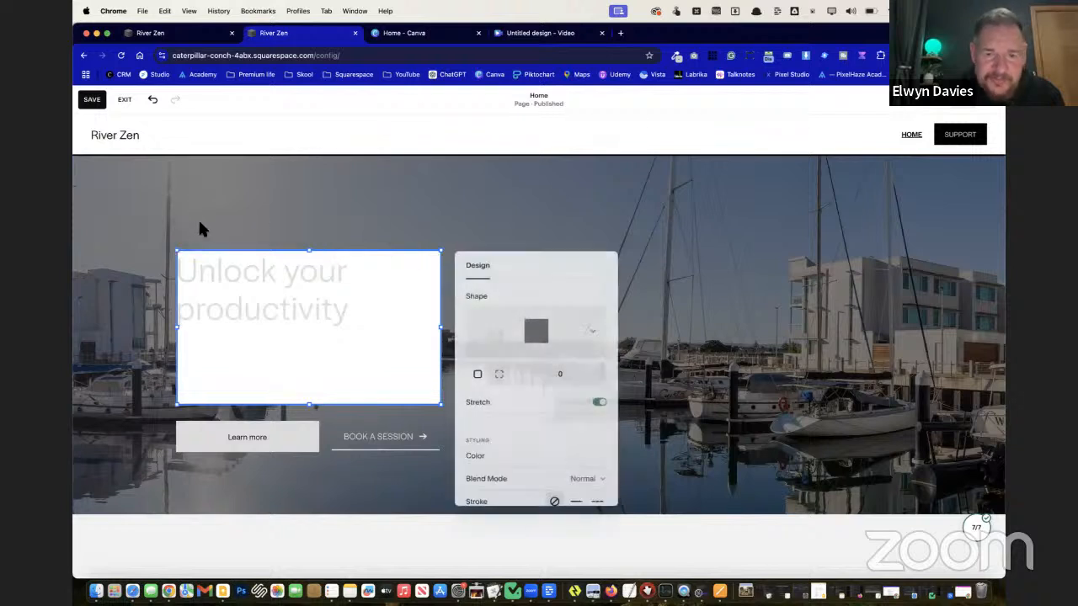
pyautogui.click(546, 342)
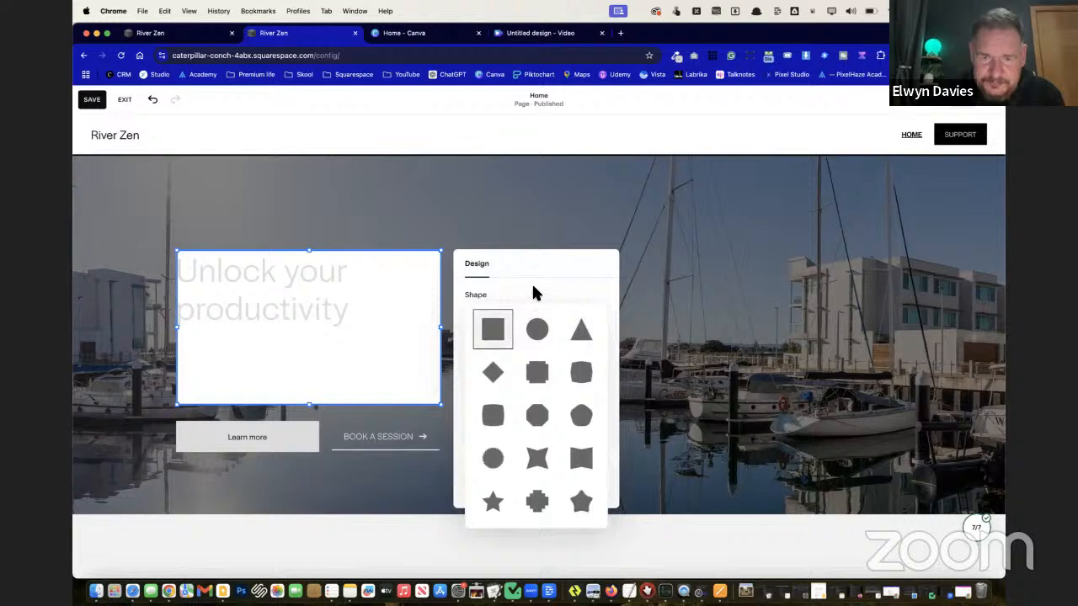
pyautogui.click(493, 329)
pyautogui.scroll(-3, 565, 444)
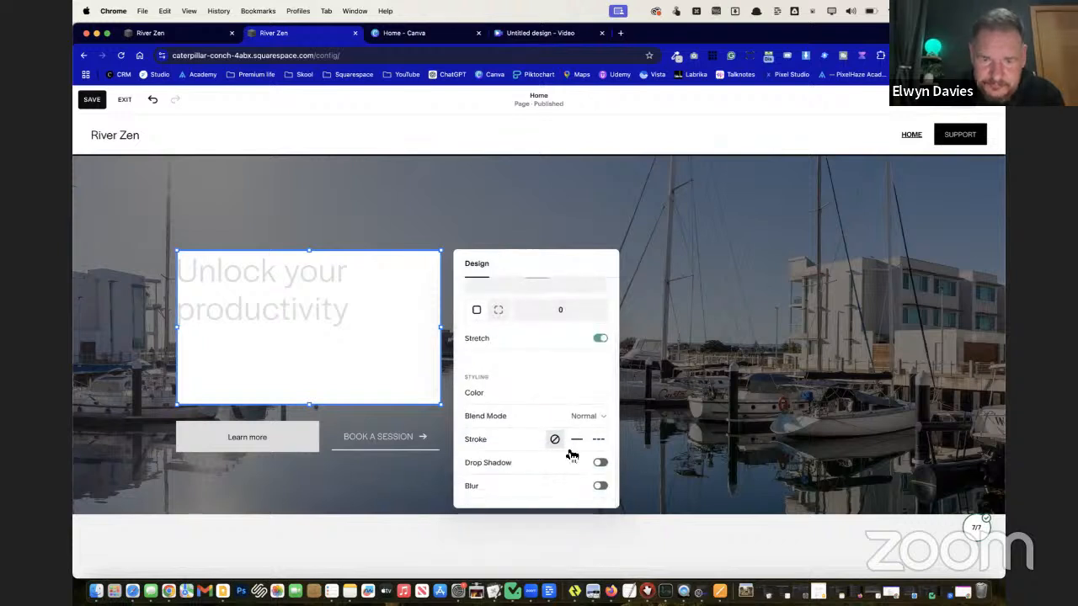
pyautogui.click(609, 407)
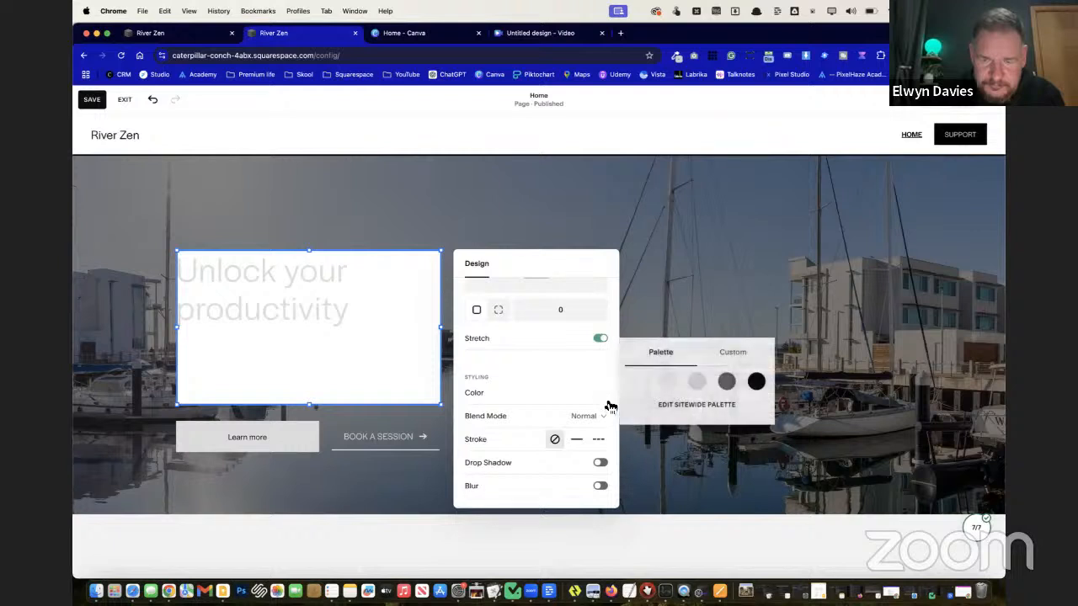
pyautogui.click(756, 381)
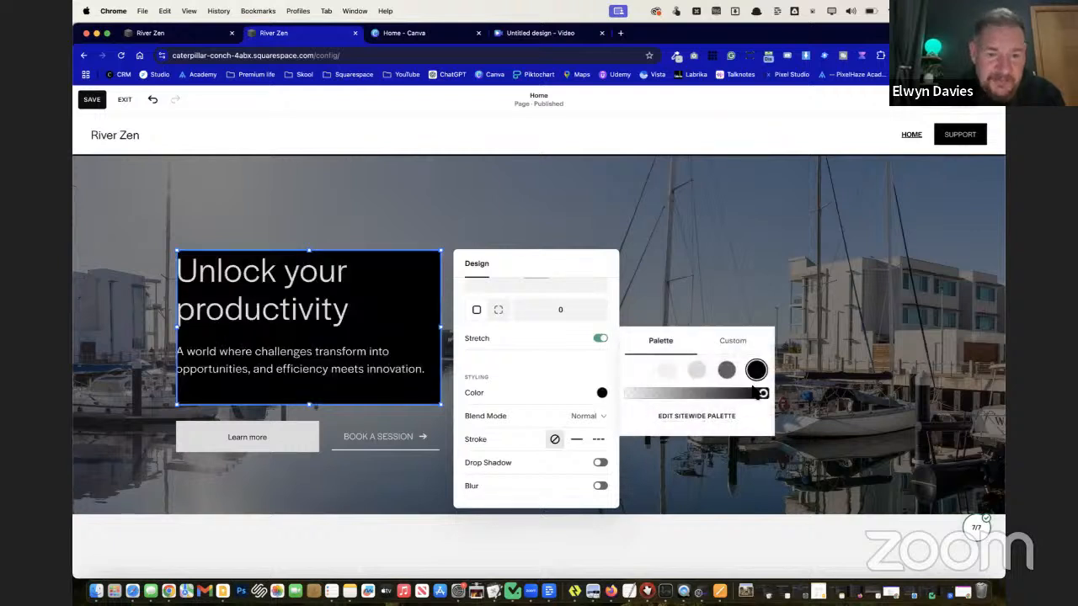
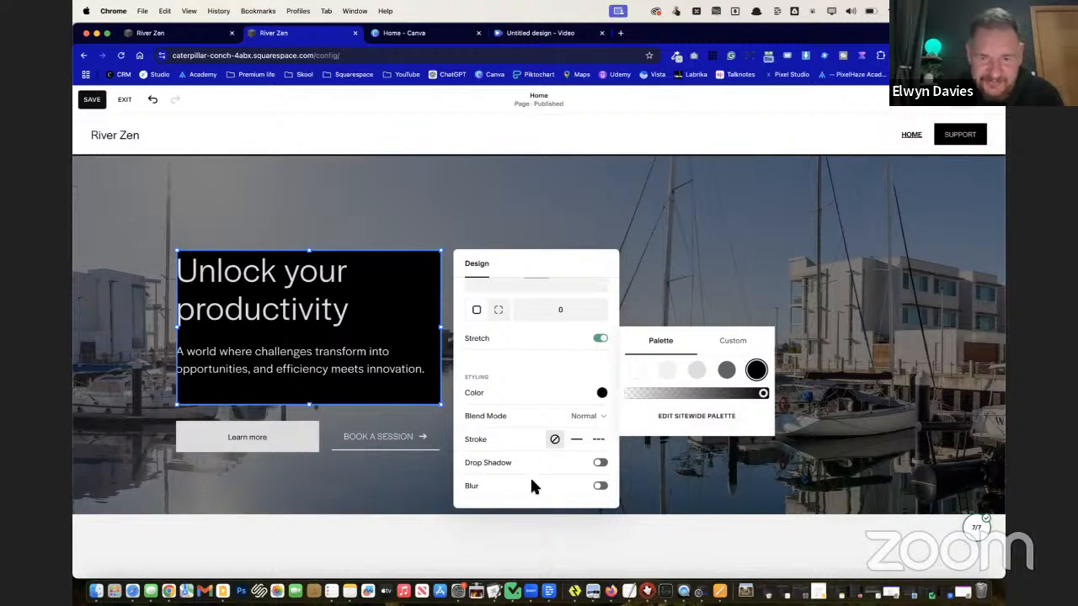
# Look through the blend modes available for the black shape and keep Normal
pyautogui.click(602, 419)
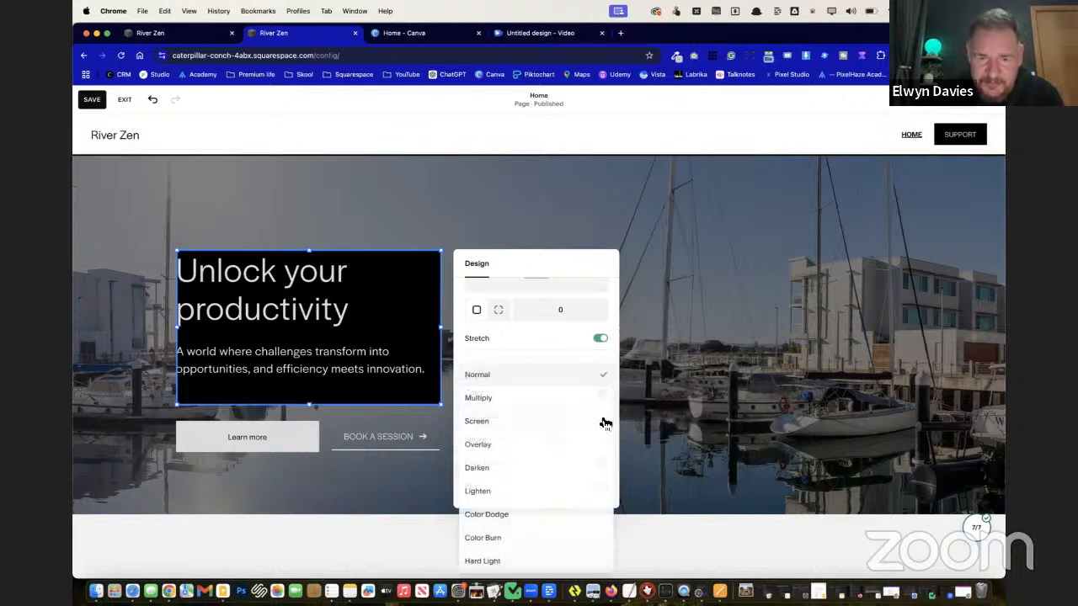
pyautogui.scroll(-5, 556, 503)
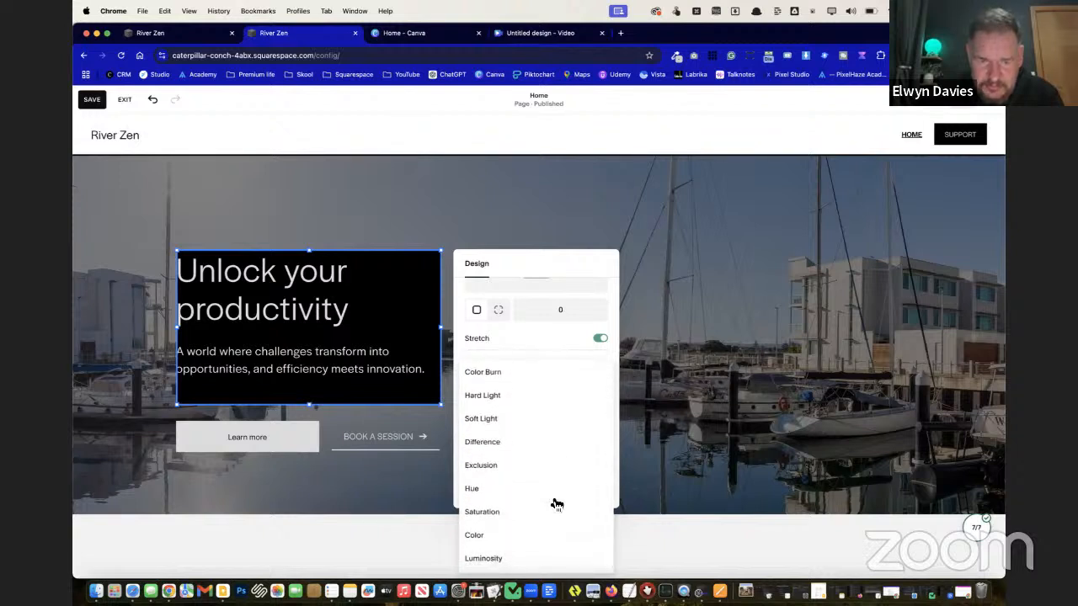
pyautogui.scroll(5, 554, 501)
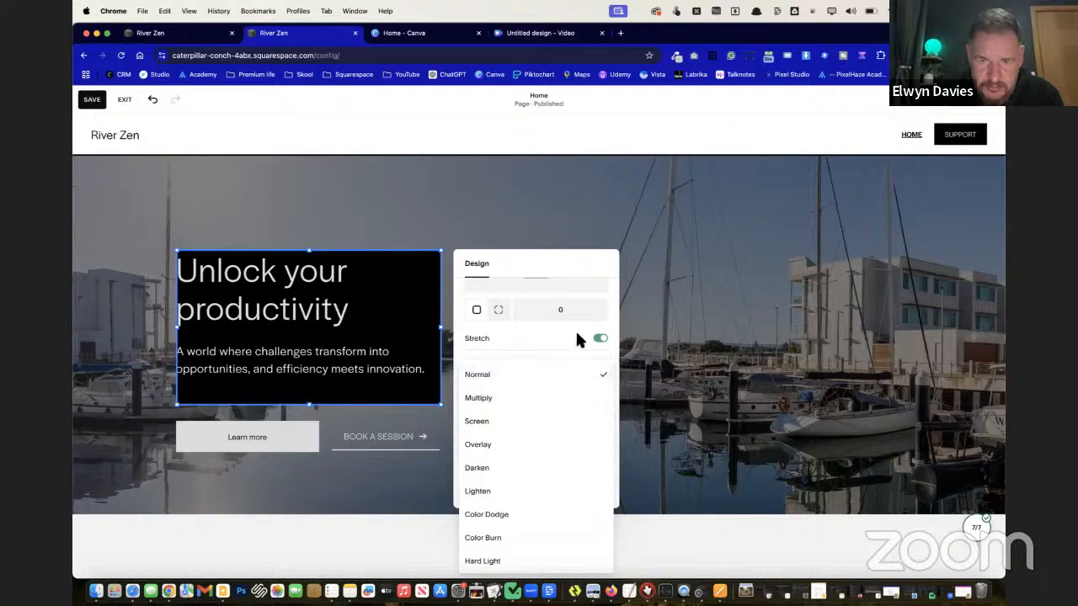
pyautogui.click(586, 374)
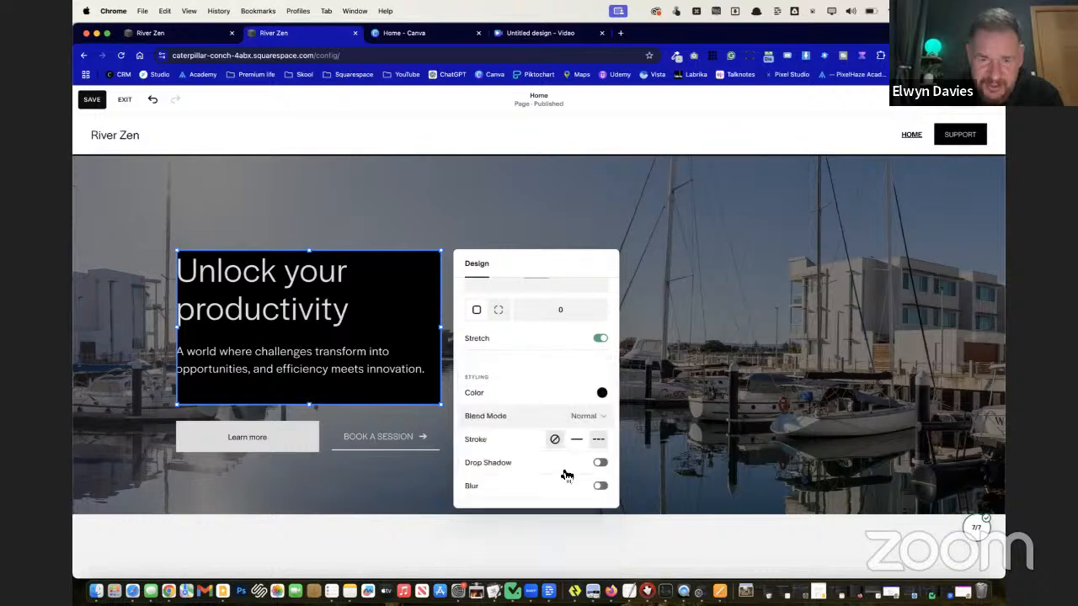
# Enable blur on the black hero shape, lower its color opacity to about two-thirds, and set the blur amount to 21px
pyautogui.click(602, 487)
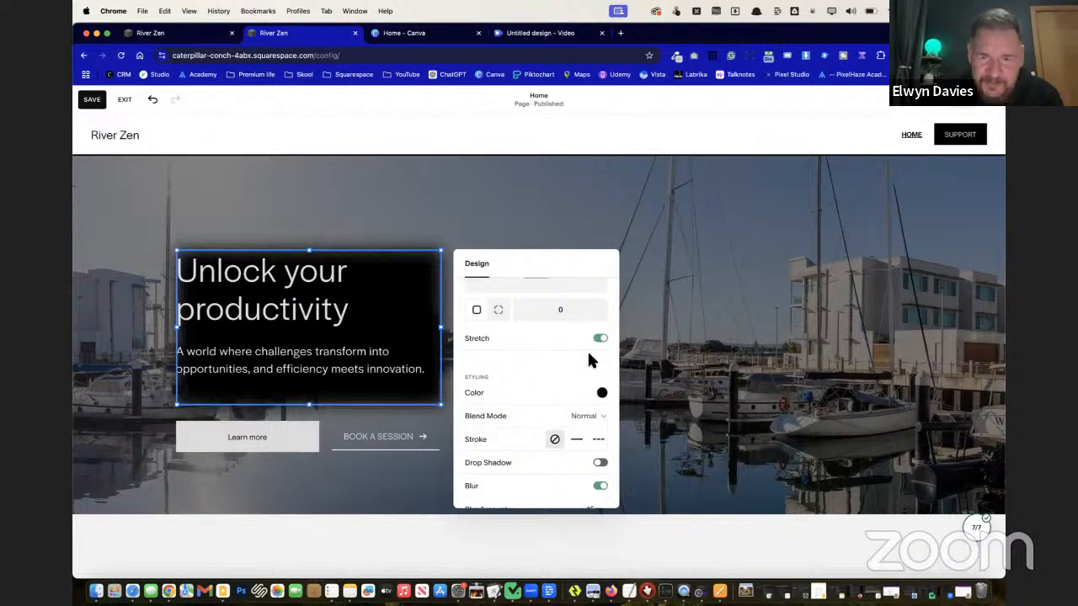
pyautogui.click(602, 394)
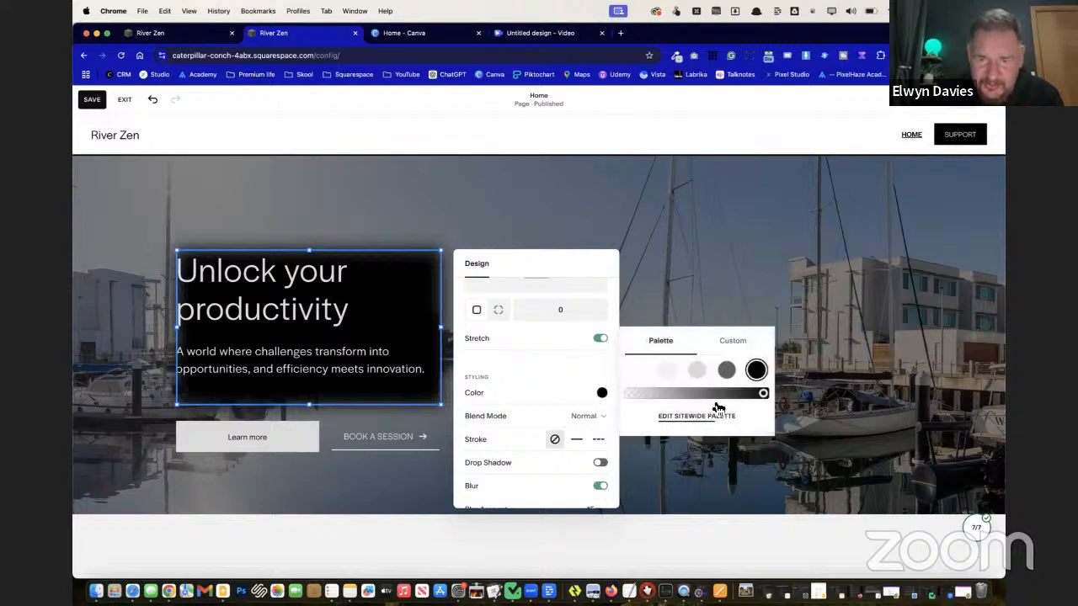
pyautogui.moveTo(765, 394); pyautogui.dragTo(686, 399)
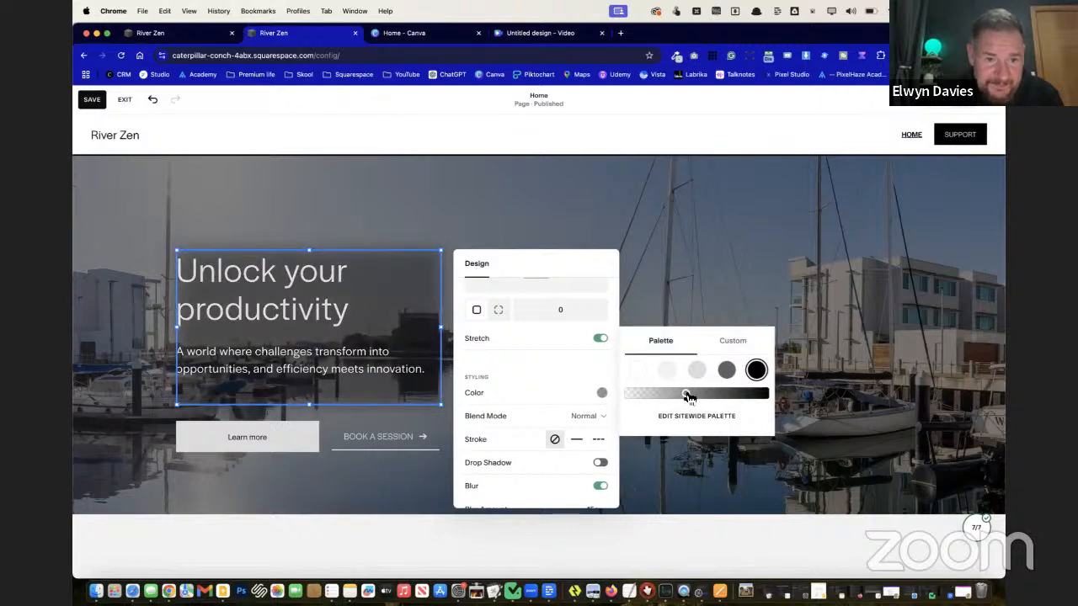
pyautogui.moveTo(687, 397); pyautogui.dragTo(717, 399)
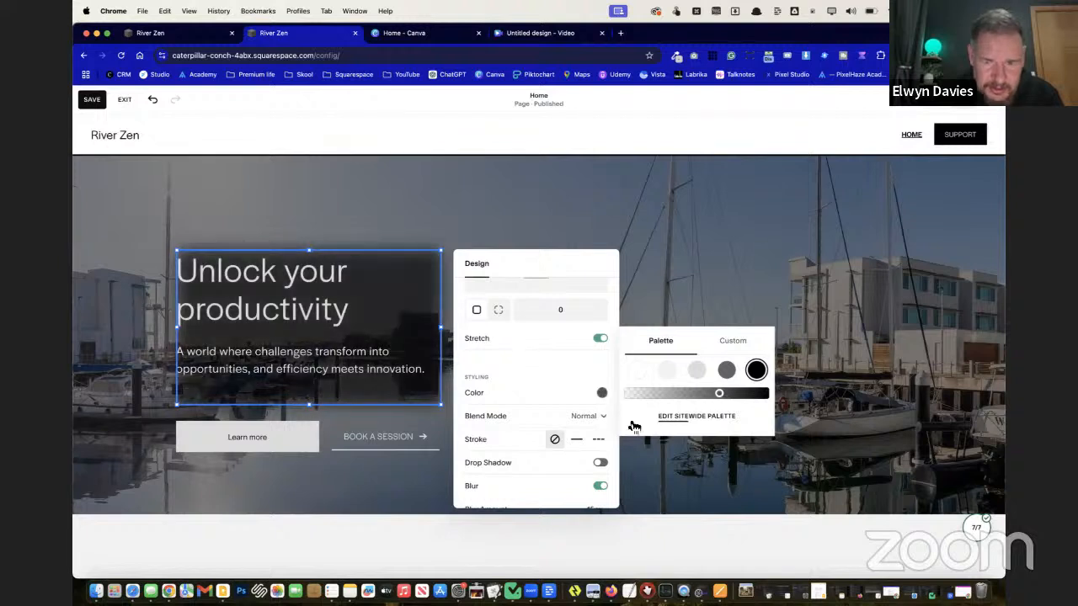
pyautogui.scroll(-2, 554, 464)
pyautogui.moveTo(496, 489)
pyautogui.mouseDown()
pyautogui.moveTo(569, 486)
pyautogui.moveTo(497, 489)
pyautogui.mouseUp()
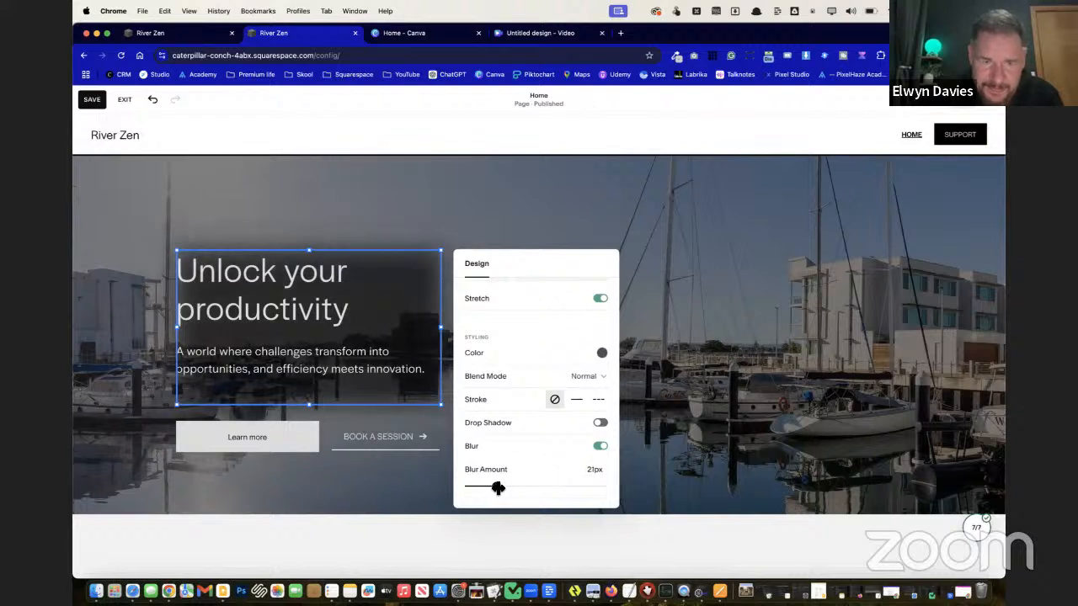
pyautogui.click(448, 230)
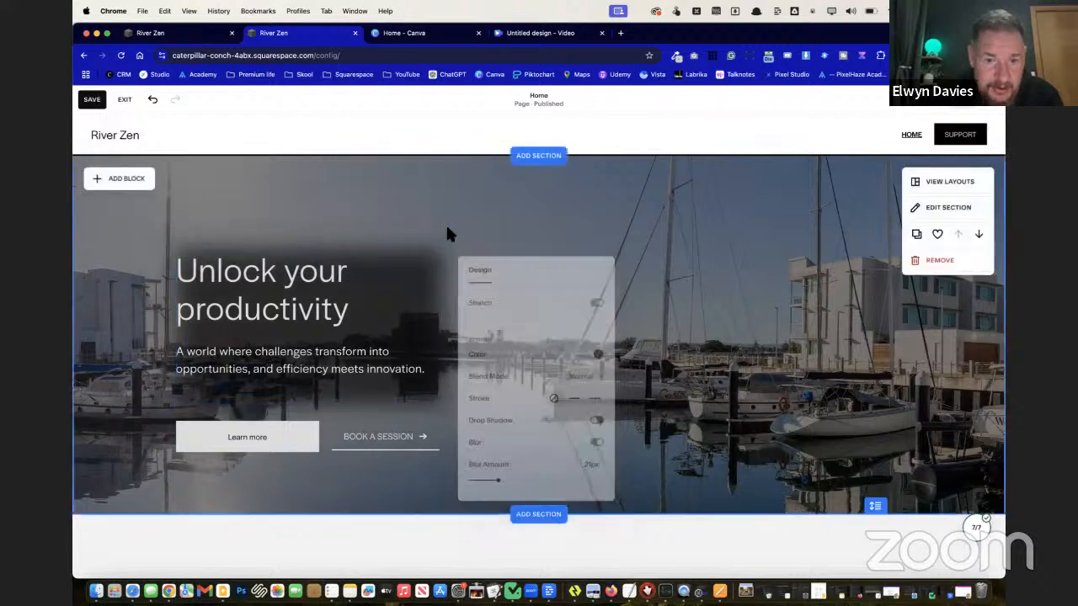
# Narrow the hero heading and text block from both sides so it sits inset within the blurred shape
pyautogui.click(427, 272)
pyautogui.moveTo(311, 257); pyautogui.dragTo(208, 325)
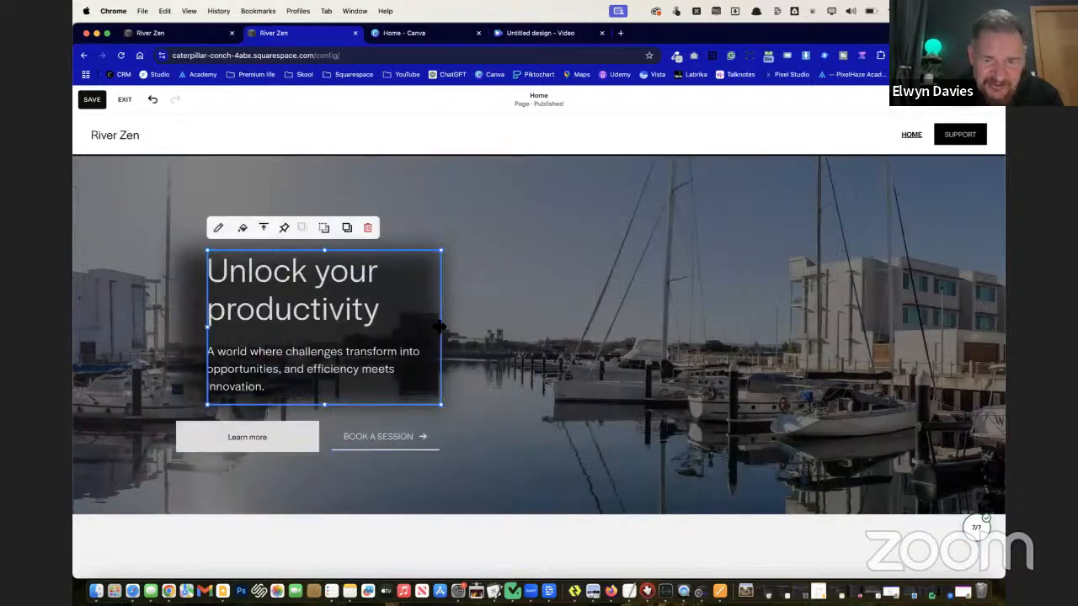
pyautogui.moveTo(435, 328); pyautogui.dragTo(411, 329)
pyautogui.click(503, 318)
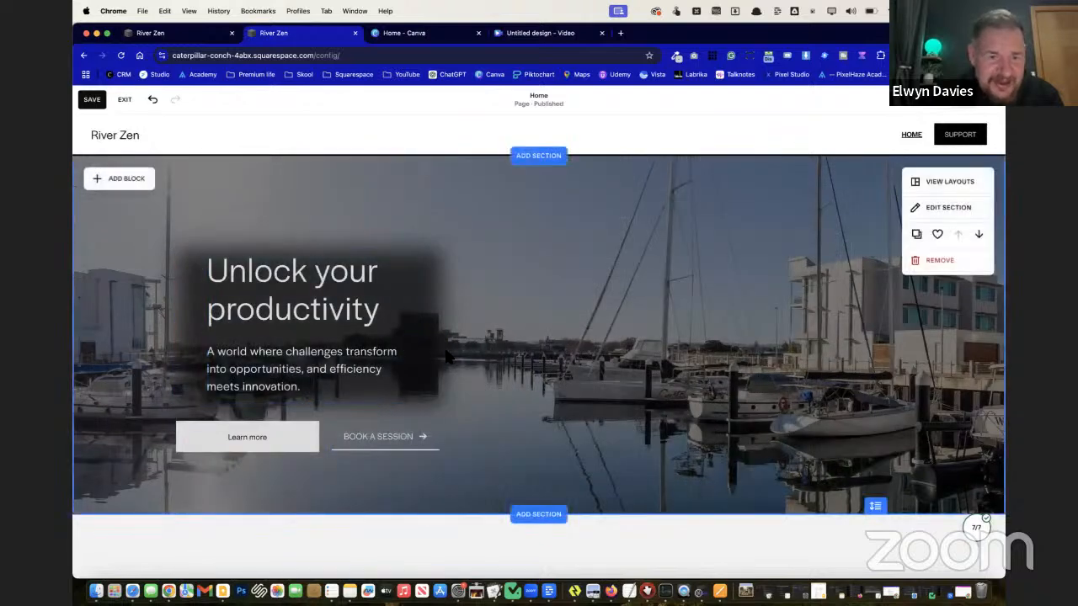
# Extend the blurred shape above the heading and down behind the buttons to the hero's bottom edge
pyautogui.click(438, 357)
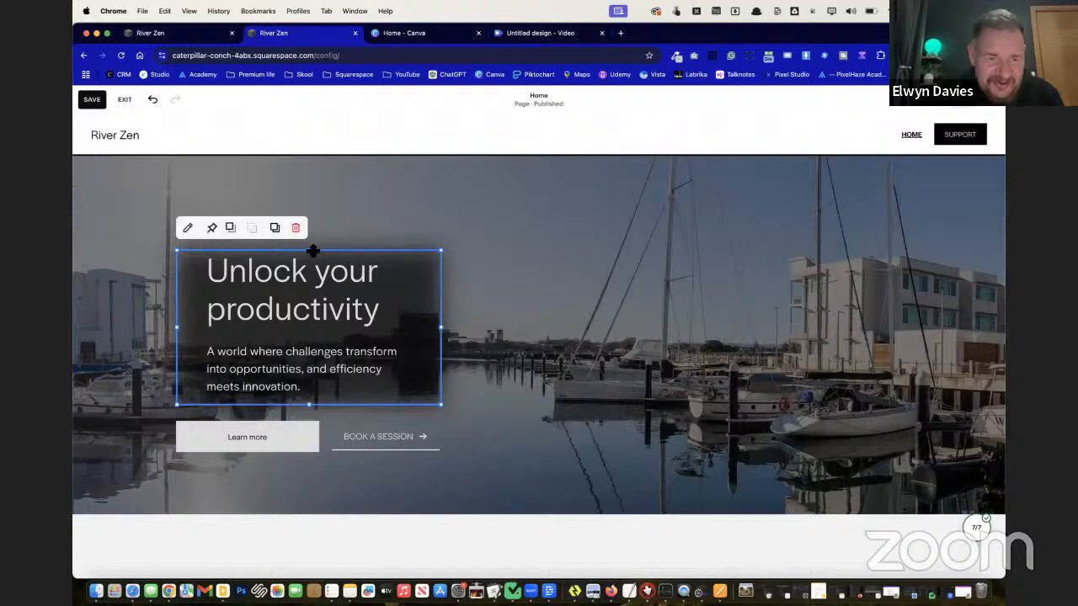
pyautogui.moveTo(313, 251); pyautogui.dragTo(311, 229)
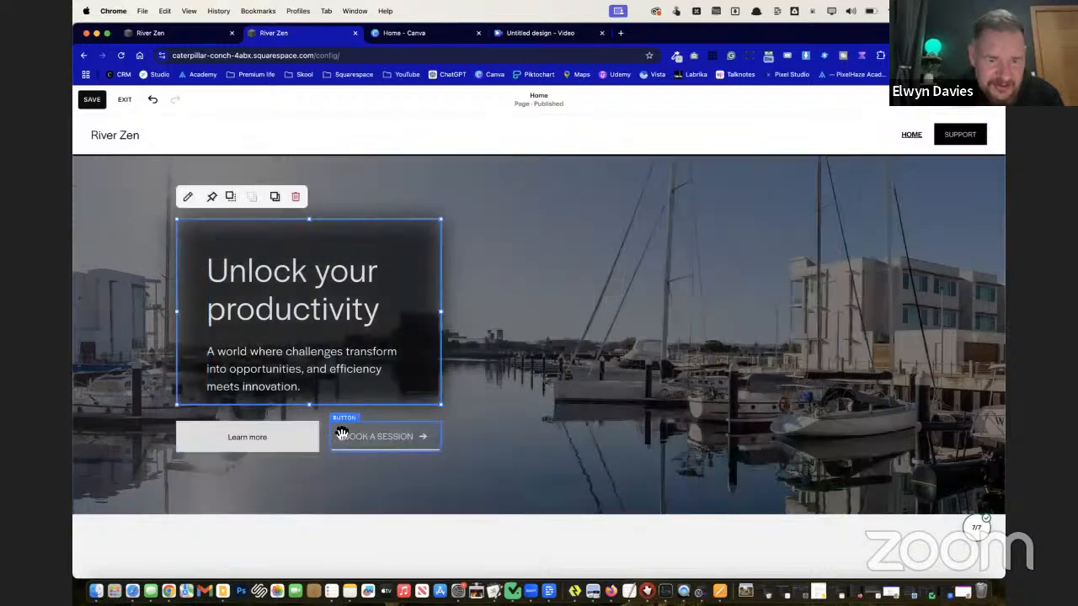
pyautogui.moveTo(311, 407); pyautogui.dragTo(313, 513)
pyautogui.click(506, 432)
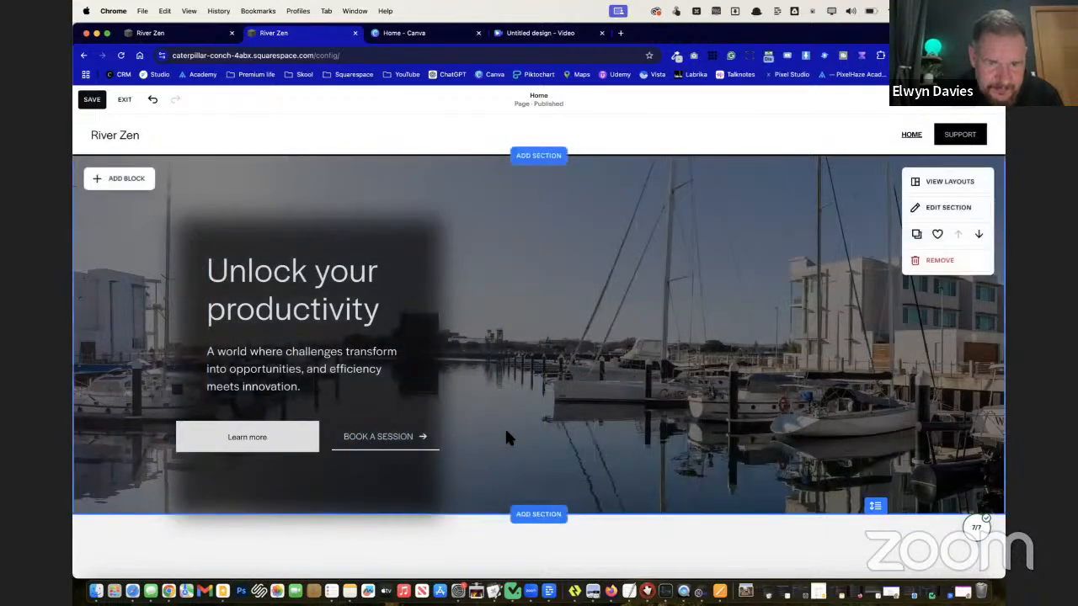
# Move the hero text block and both buttons down together by one grid row
pyautogui.click(395, 449)
pyautogui.keyDown('shift'); pyautogui.click(270, 449); pyautogui.keyUp('shift')
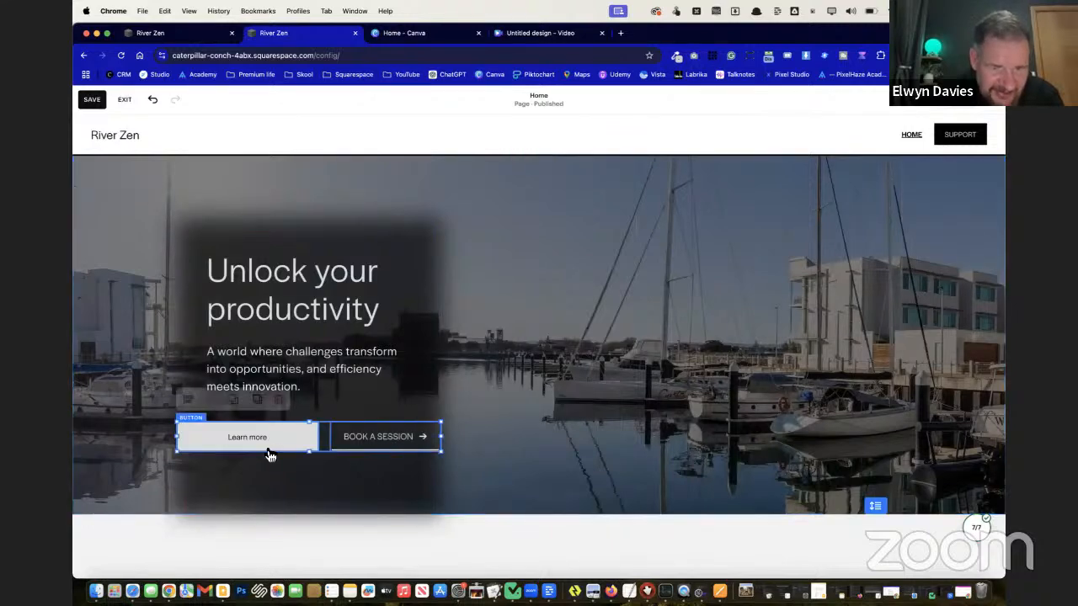
pyautogui.keyDown('shift'); pyautogui.click(294, 370); pyautogui.keyUp('shift')
pyautogui.moveTo(291, 443); pyautogui.dragTo(296, 477)
pyautogui.click(546, 442)
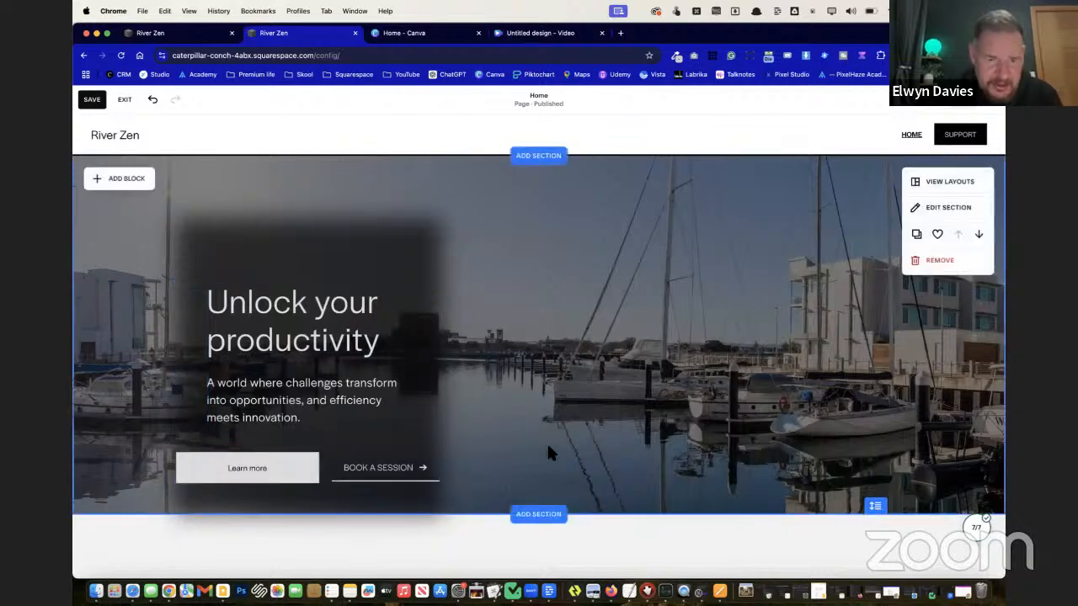
# Lower the shape's top edge closer to the heading and widen the shape past the Book a Session button
pyautogui.click(359, 230)
pyautogui.moveTo(310, 234); pyautogui.dragTo(323, 269)
pyautogui.click(517, 337)
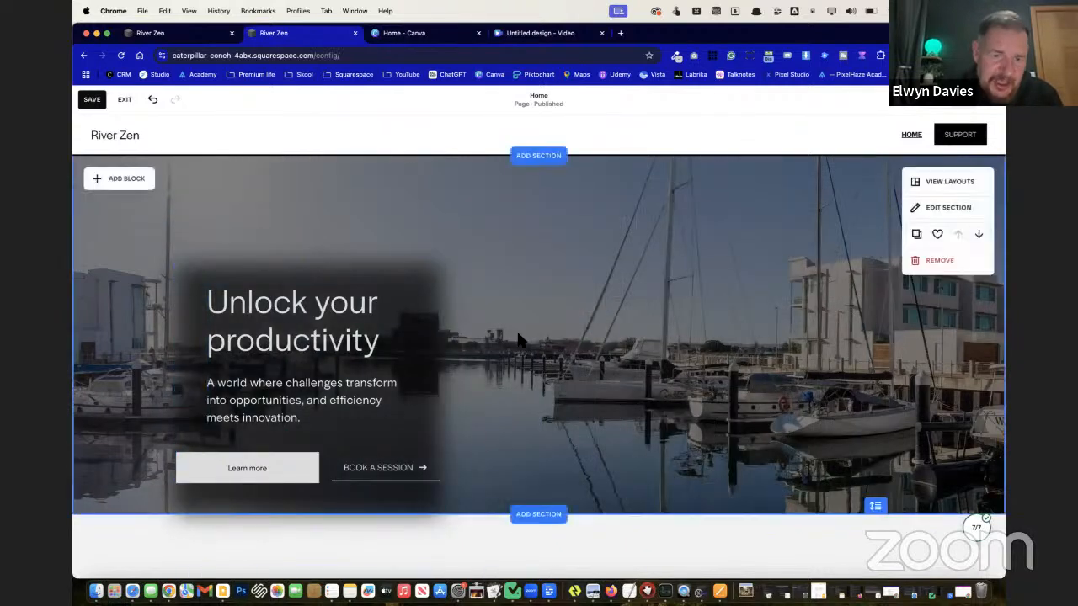
pyautogui.click(436, 412)
pyautogui.moveTo(442, 390); pyautogui.dragTo(489, 395)
pyautogui.click(555, 419)
# Narrow the Learn more button and align its left edge with the hero text, keeping it beside Book a Session
pyautogui.click(419, 473)
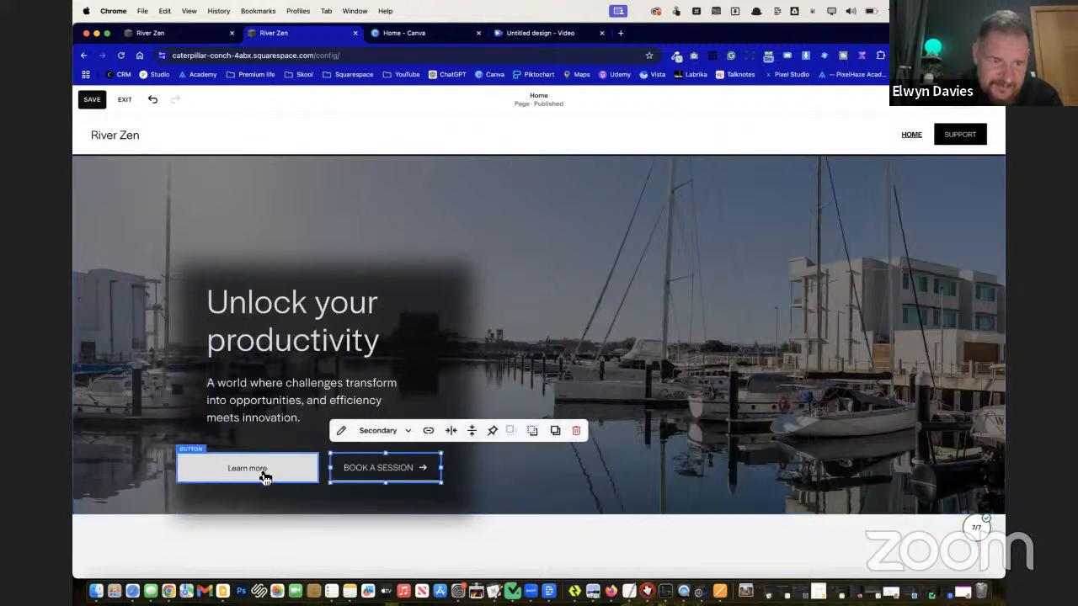
pyautogui.keyDown('shift'); pyautogui.click(252, 474); pyautogui.keyUp('shift')
pyautogui.click(474, 446)
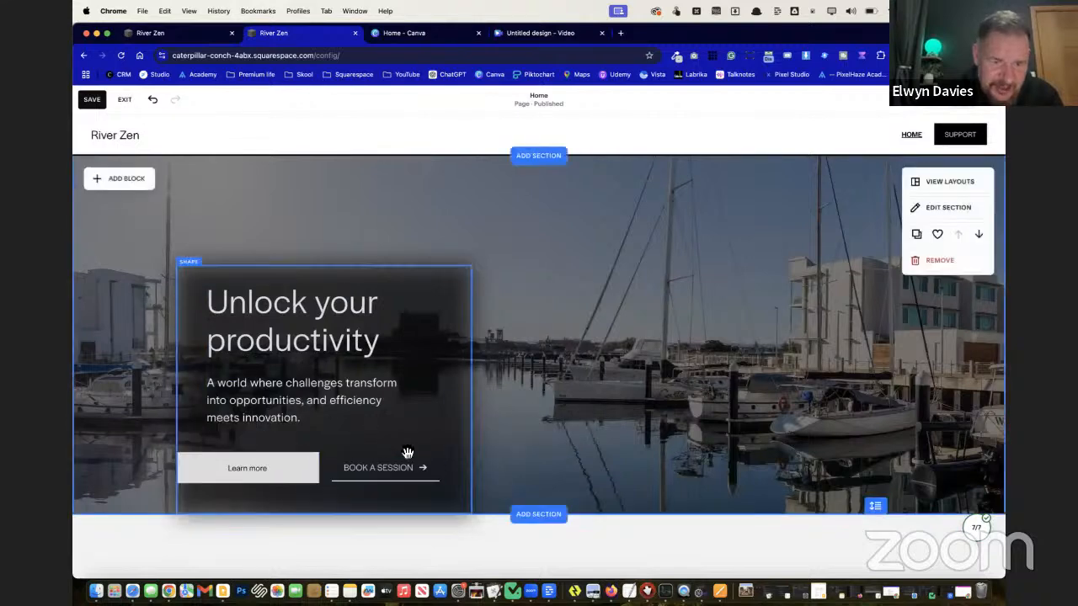
pyautogui.click(312, 468)
pyautogui.moveTo(317, 470); pyautogui.dragTo(295, 473)
pyautogui.moveTo(239, 476); pyautogui.dragTo(274, 477)
pyautogui.moveTo(371, 476)
pyautogui.mouseDown()
pyautogui.moveTo(236, 511)
pyautogui.moveTo(375, 474)
pyautogui.mouseUp()
pyautogui.click(516, 461)
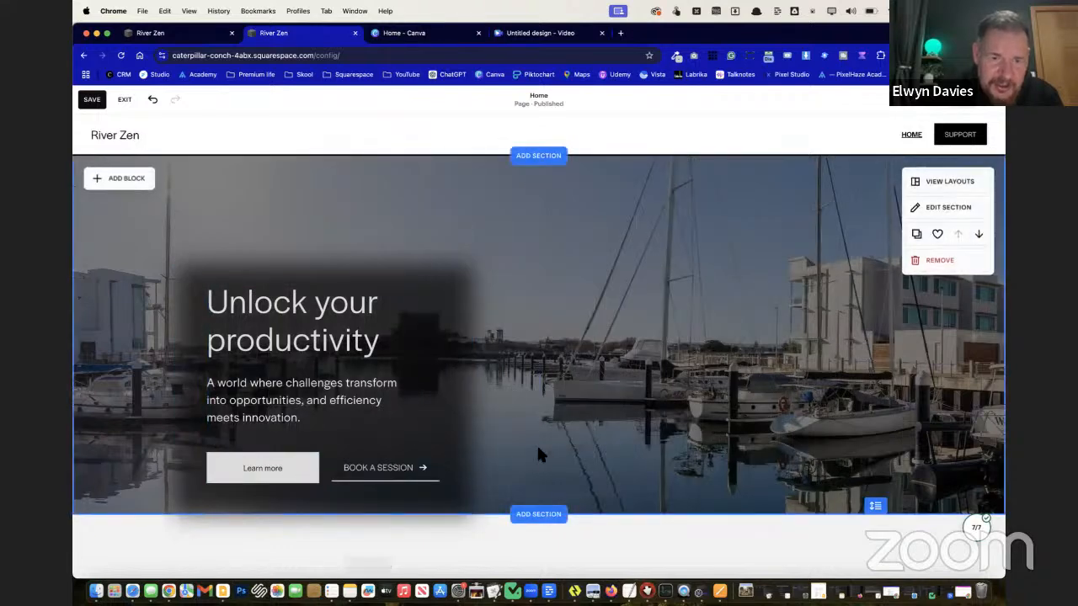
# Raise the shape's top edge slightly to leave more padding above the hero heading
pyautogui.click(438, 295)
pyautogui.moveTo(327, 264); pyautogui.dragTo(337, 258)
pyautogui.click(570, 298)
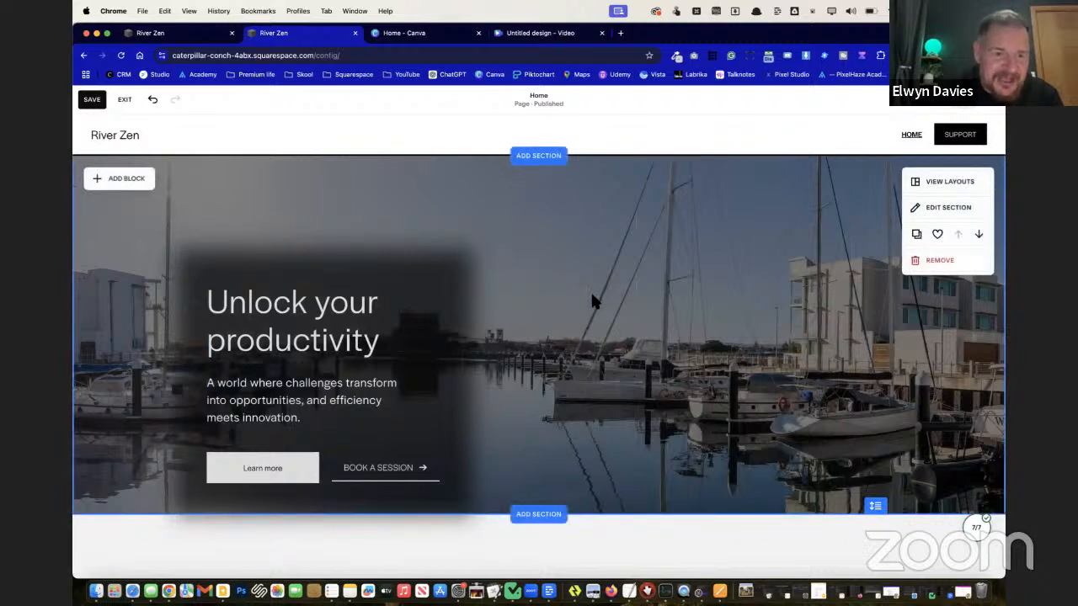
# Try the Screen blend mode on the blurred shape with its black color at full opacity
pyautogui.click(448, 282)
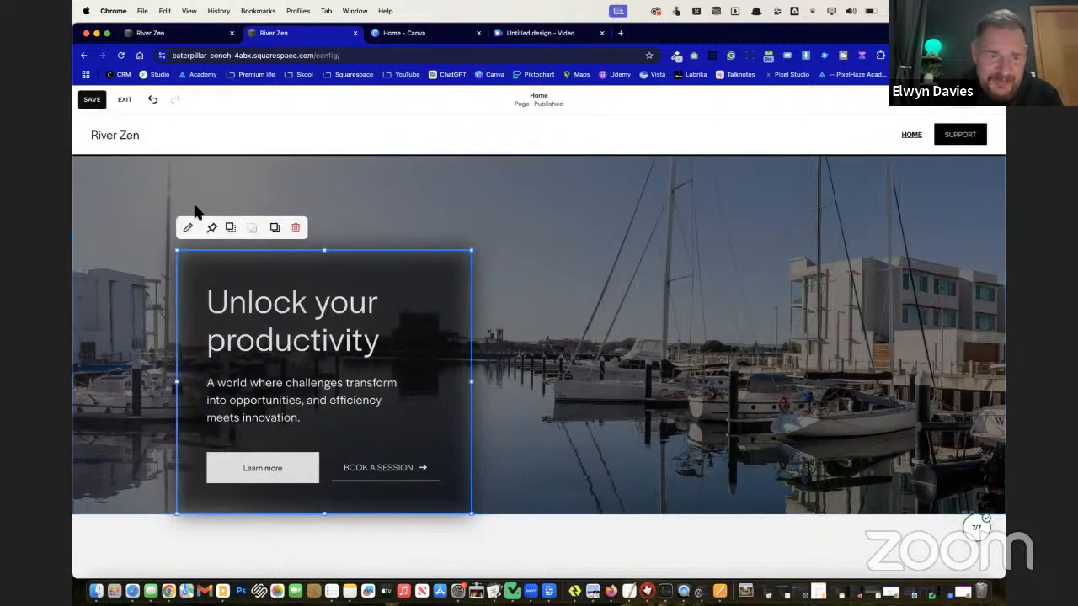
pyautogui.click(188, 228)
pyautogui.scroll(-2, 590, 397)
pyautogui.scroll(-2, 590, 397)
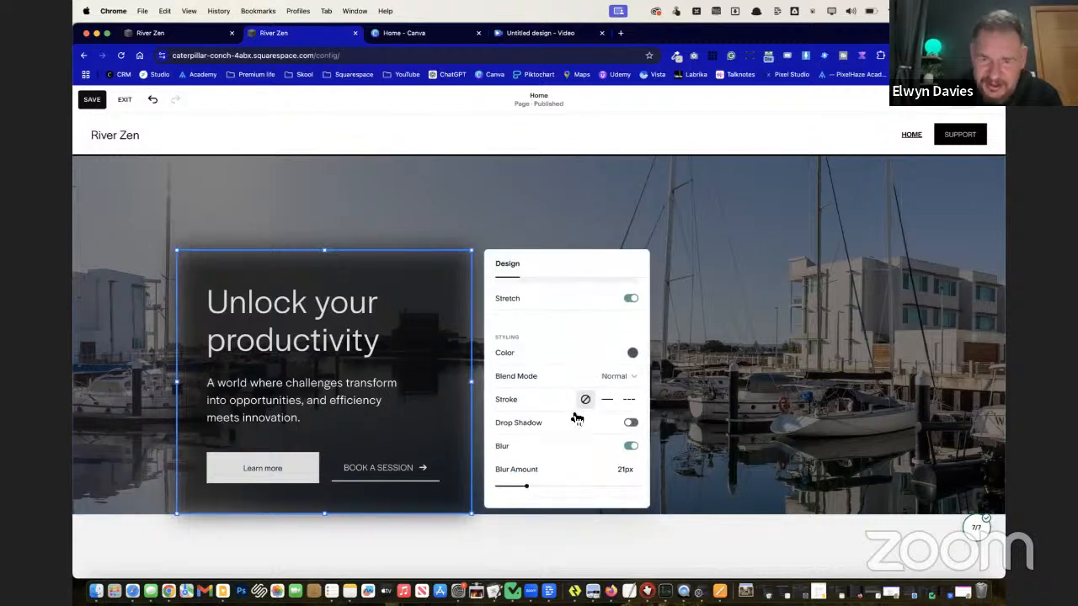
pyautogui.click(630, 379)
pyautogui.scroll(-3, 604, 522)
pyautogui.scroll(-3, 606, 527)
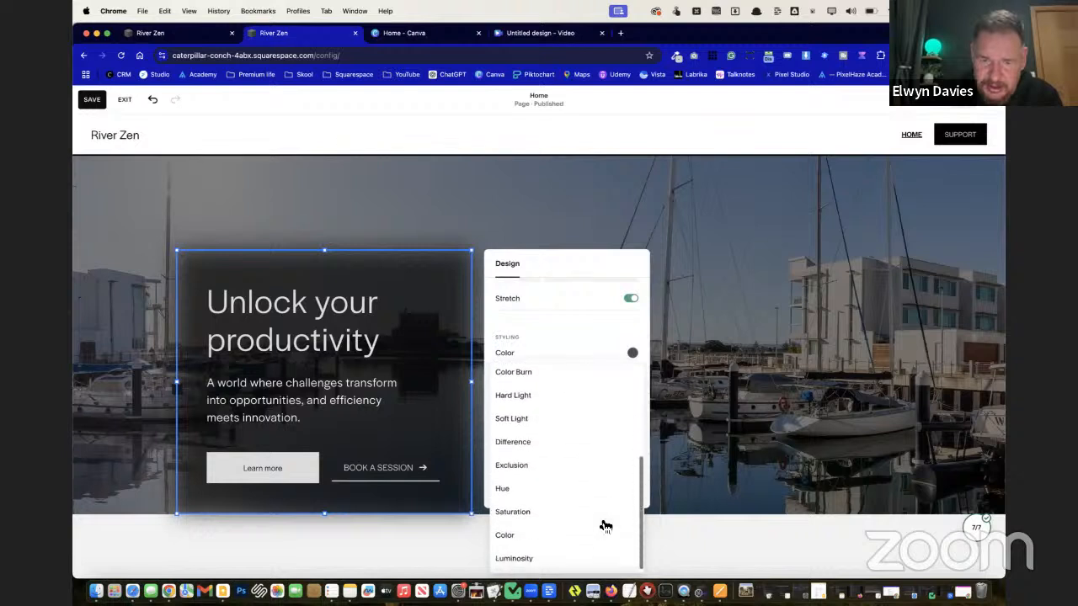
pyautogui.scroll(4, 605, 527)
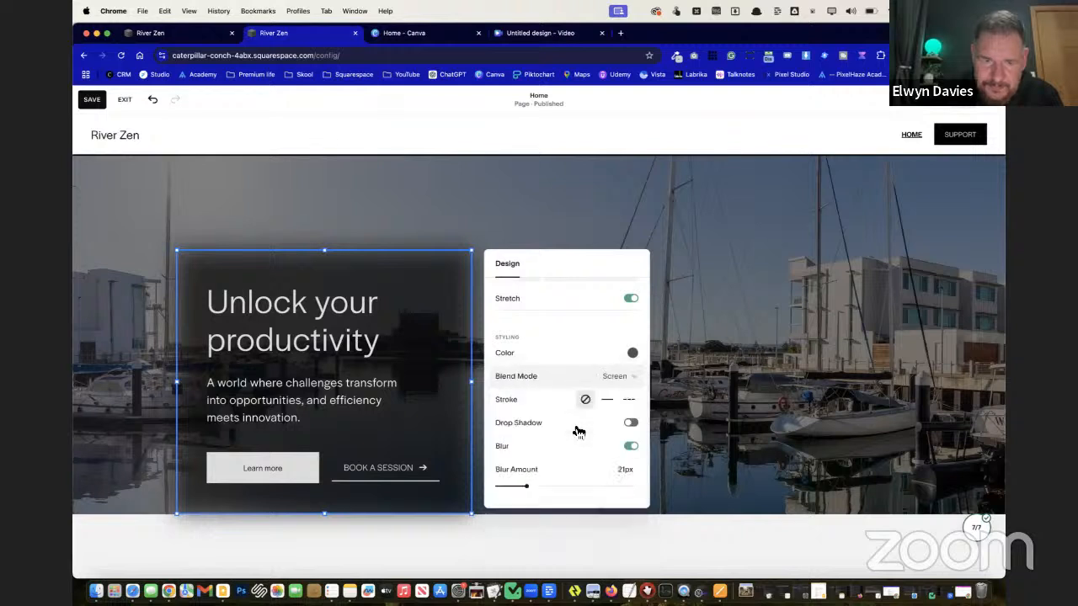
pyautogui.click(578, 425)
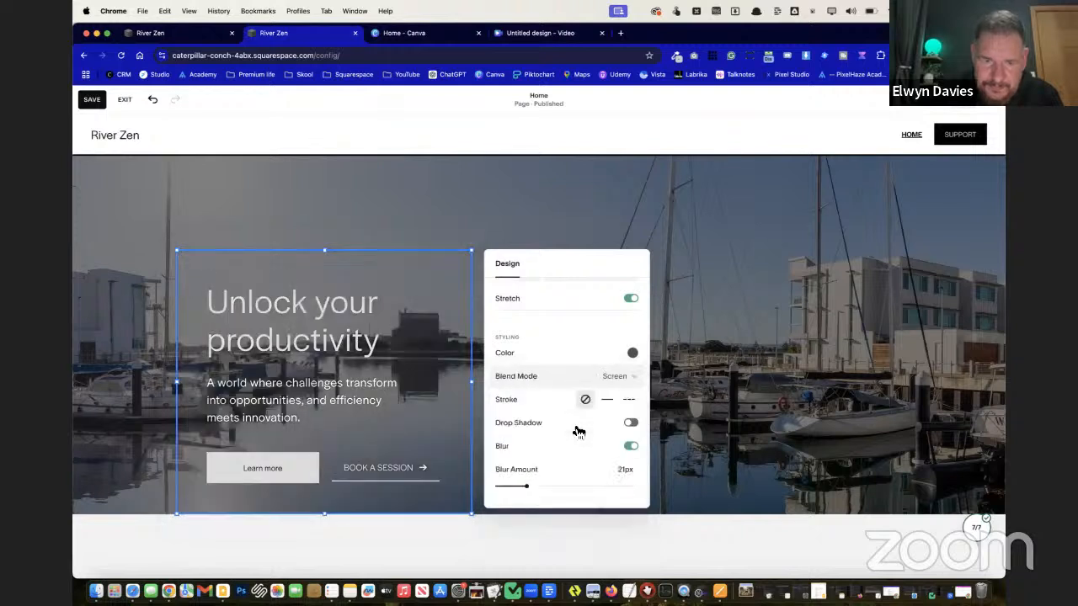
pyautogui.click(632, 353)
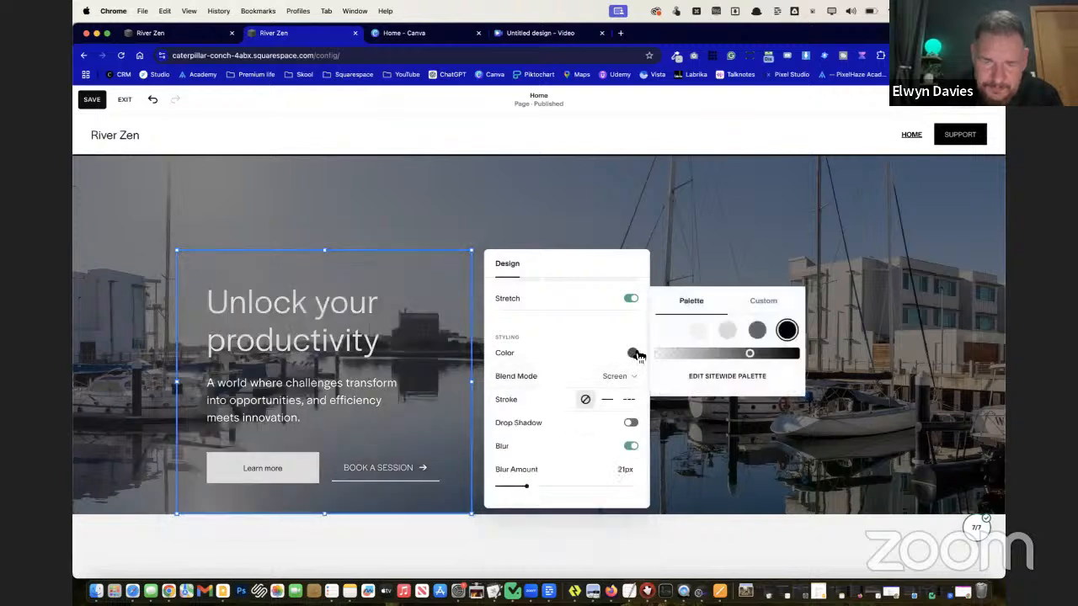
pyautogui.click(826, 364)
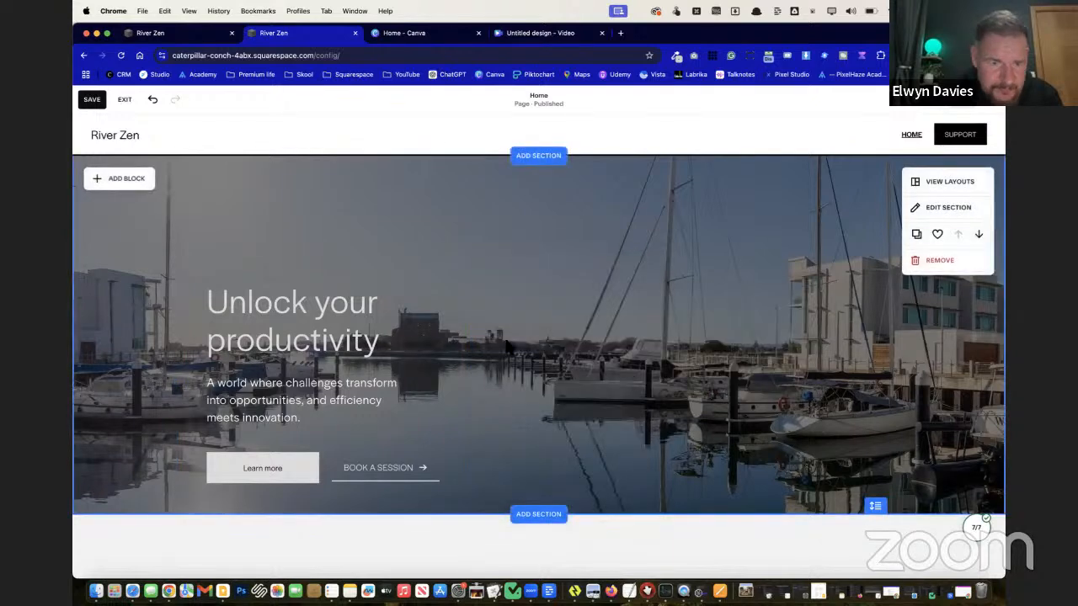
# Set the shape's blend mode to Overlay and reduce its black color to a low opacity
pyautogui.doubleClick(440, 317)
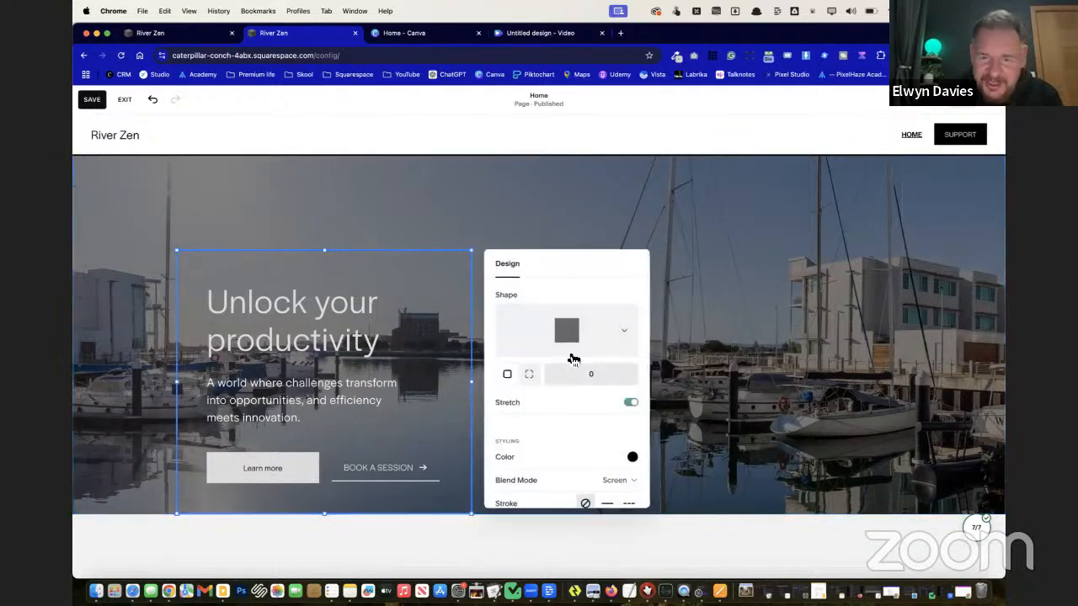
pyautogui.scroll(-2, 579, 426)
pyautogui.click(619, 414)
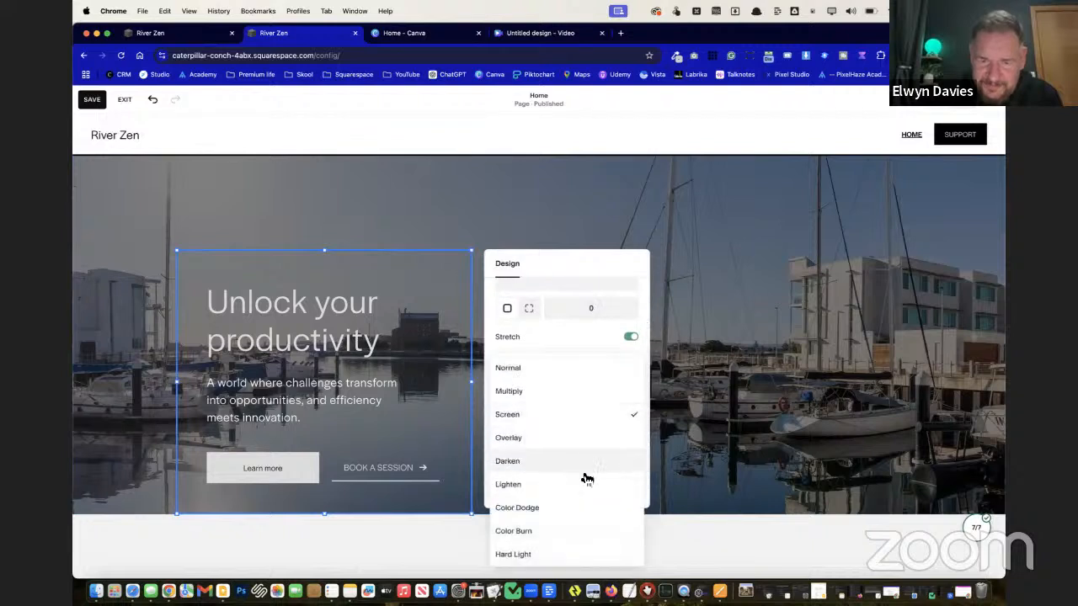
pyautogui.click(586, 439)
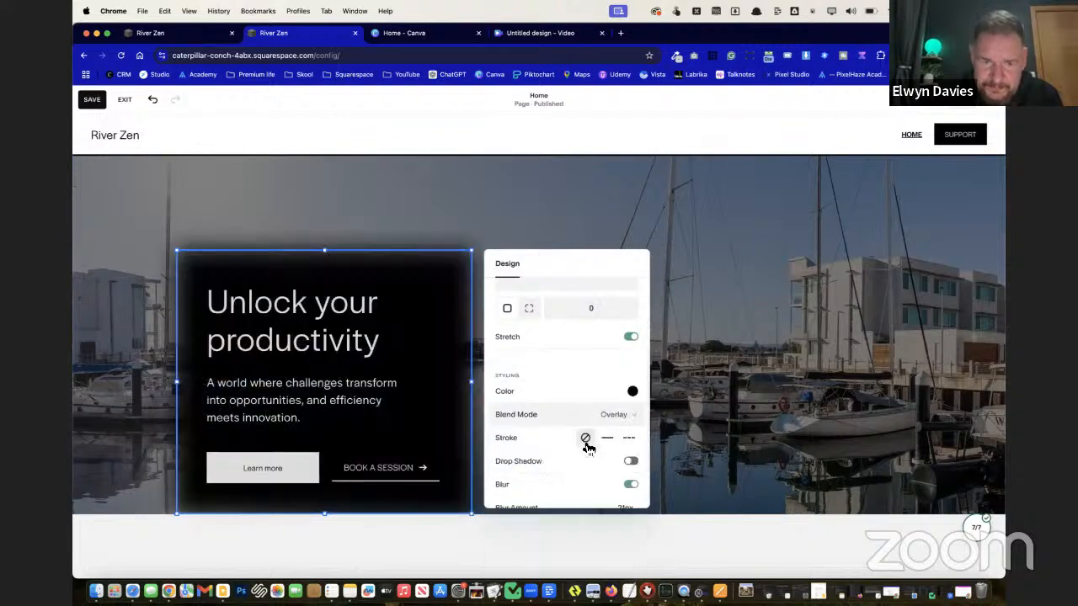
pyautogui.click(633, 392)
pyautogui.moveTo(742, 397); pyautogui.dragTo(673, 401)
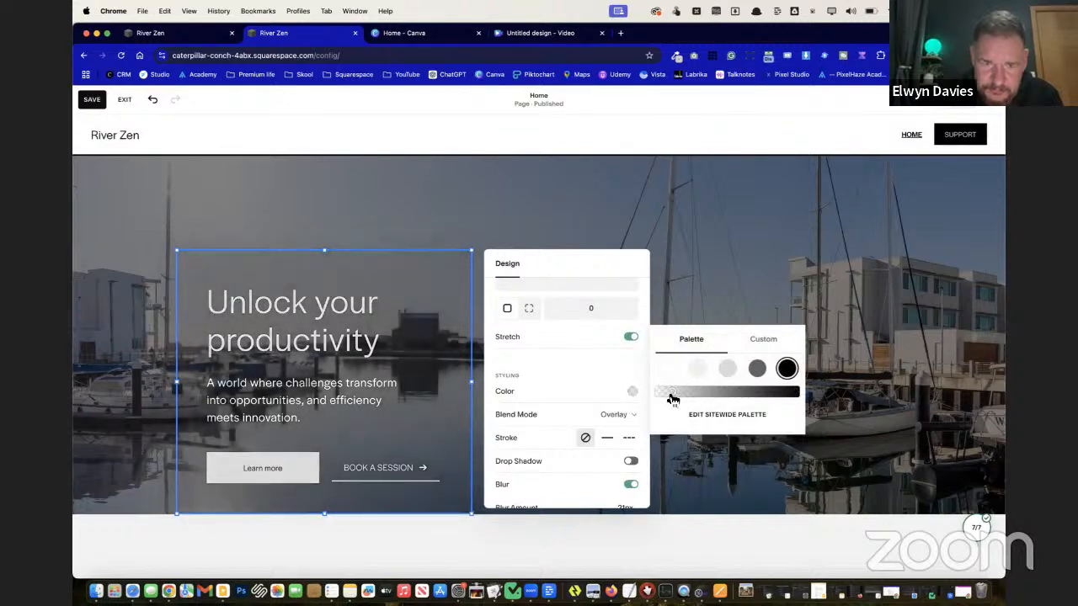
pyautogui.click(554, 234)
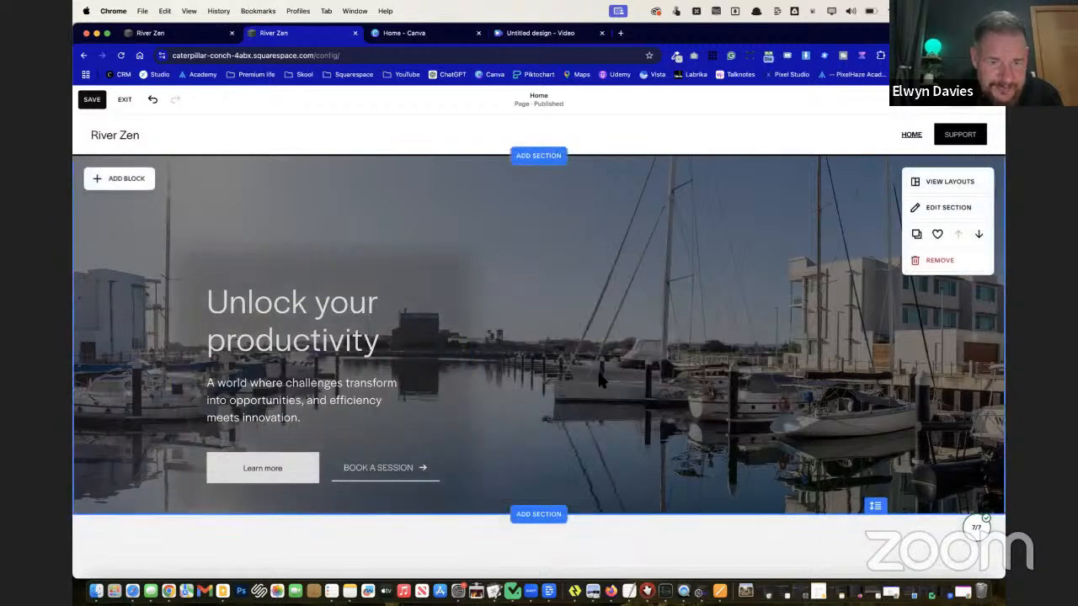
# Stretch the faded shape upward to the top edge of the hero section
pyautogui.click(456, 267)
pyautogui.moveTo(327, 252); pyautogui.dragTo(325, 157)
pyautogui.click(544, 272)
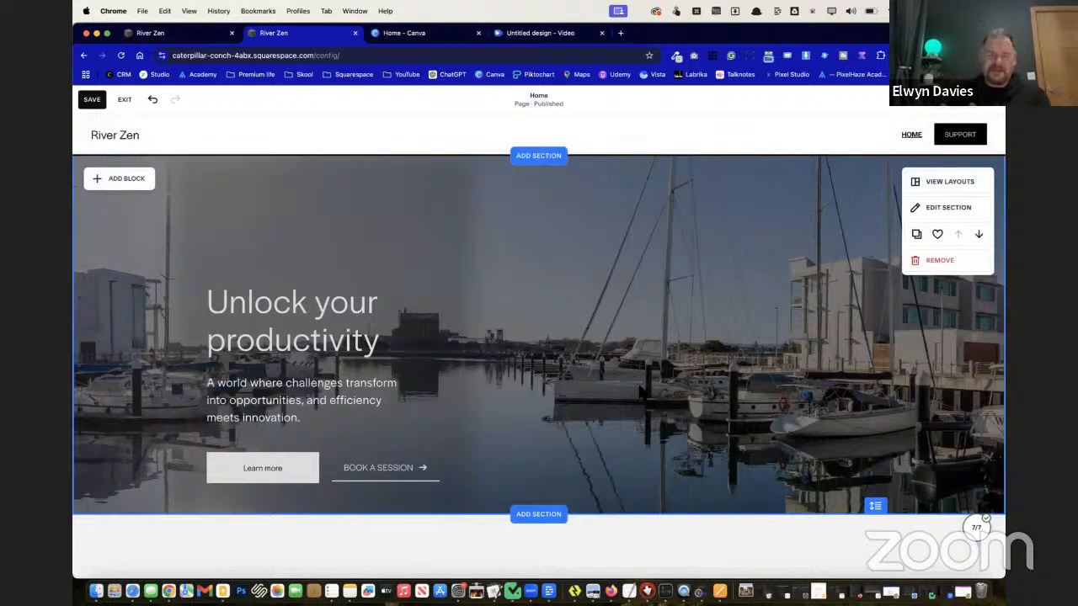
# Set the hero section's background image overlay opacity to 0%
pyautogui.click(948, 208)
pyautogui.moveTo(962, 210); pyautogui.dragTo(798, 206)
pyautogui.click(730, 205)
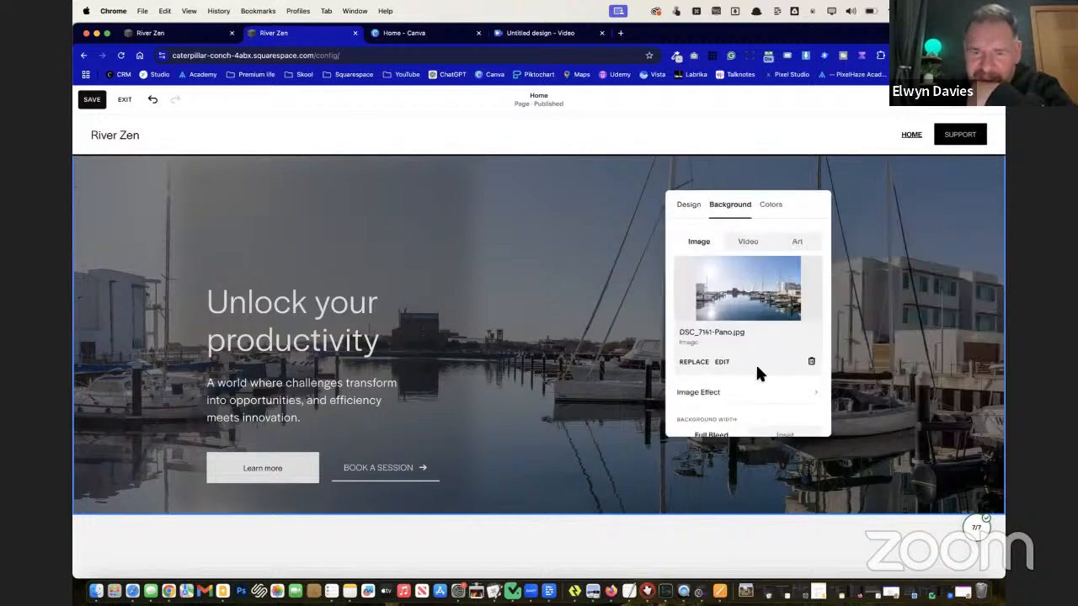
pyautogui.scroll(-2, 757, 369)
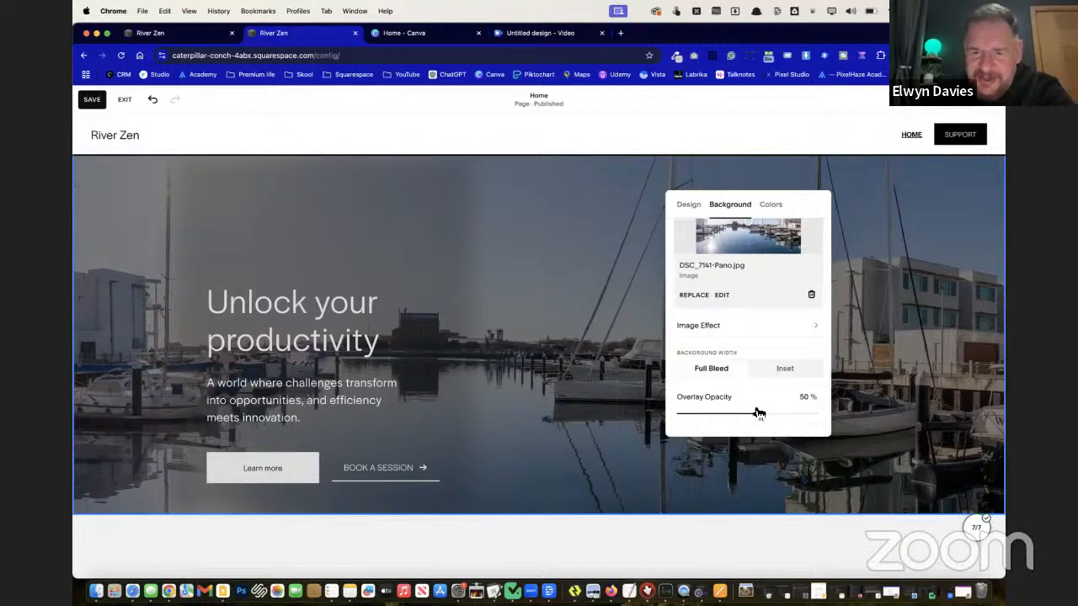
pyautogui.scroll(3, 764, 392)
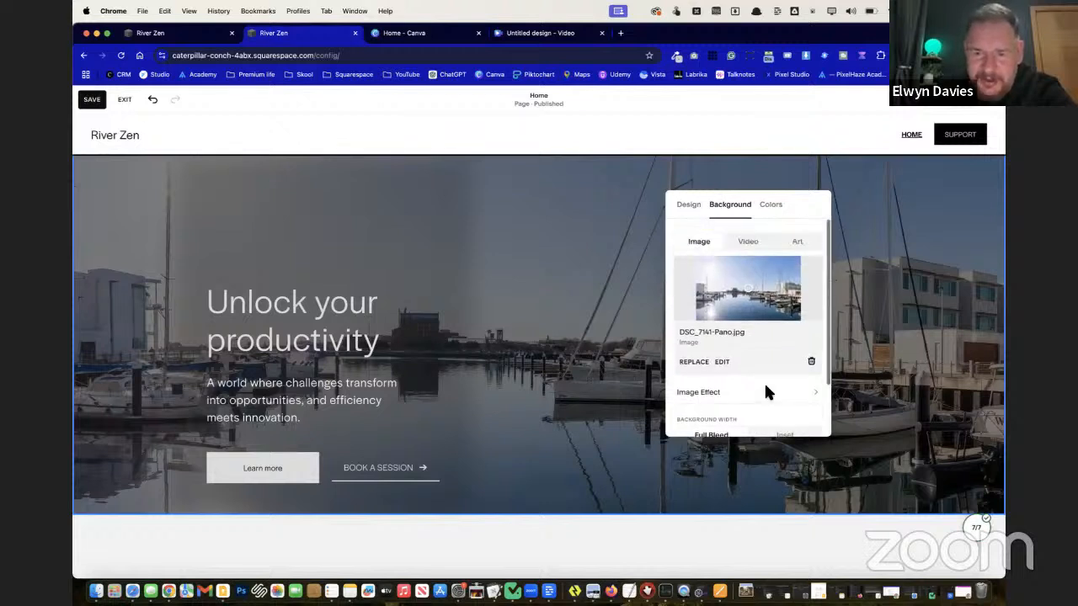
pyautogui.scroll(-1, 792, 320)
pyautogui.scroll(-2, 791, 320)
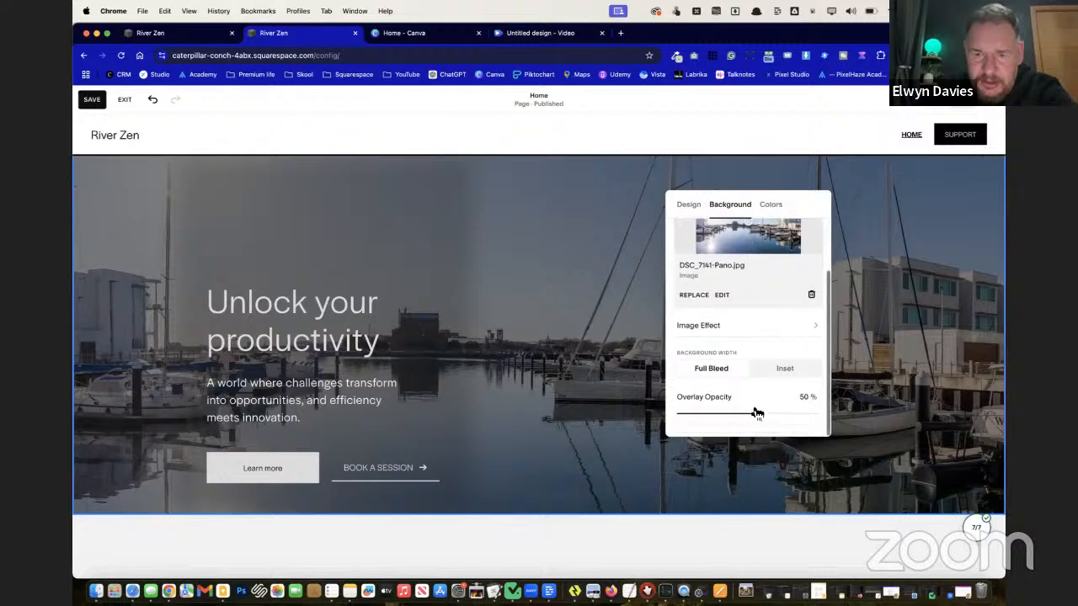
pyautogui.moveTo(757, 410); pyautogui.dragTo(676, 414)
pyautogui.click(510, 332)
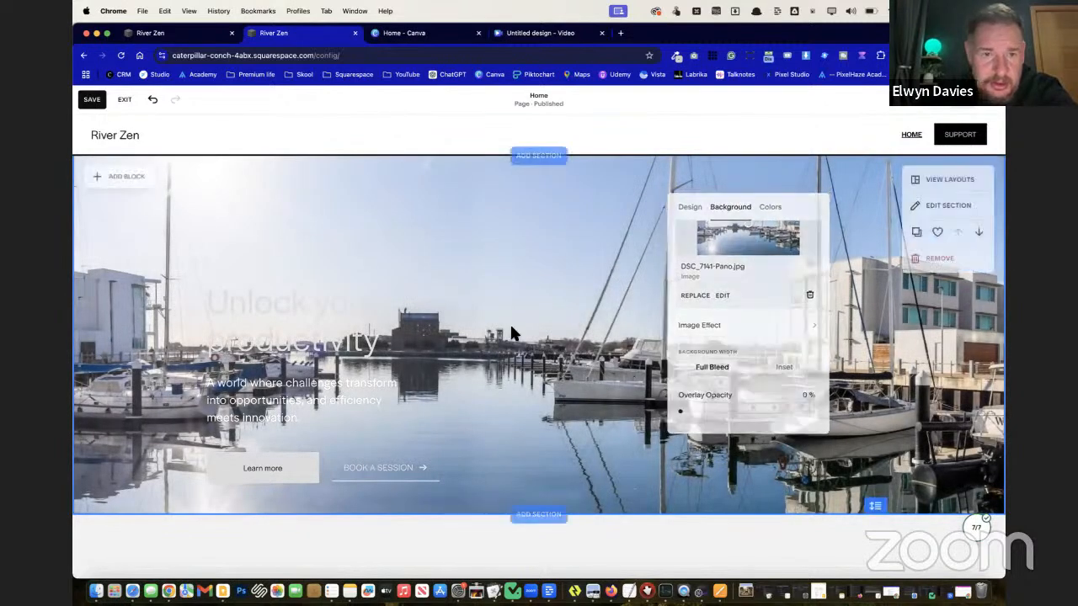
# Adjust the hero shape's color opacity, try the Multiply blend mode, and set the blend mode to Normal
pyautogui.click(410, 241)
pyautogui.click(410, 241)
pyautogui.scroll(-3, 632, 349)
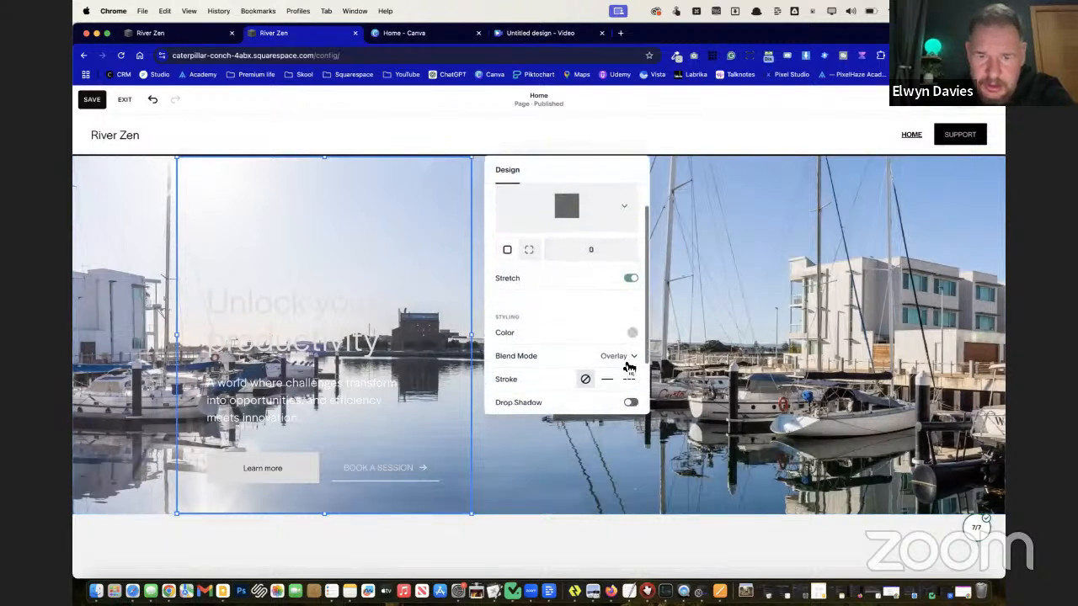
pyautogui.click(633, 319)
pyautogui.moveTo(694, 320)
pyautogui.mouseDown()
pyautogui.moveTo(805, 320)
pyautogui.moveTo(704, 325)
pyautogui.mouseUp()
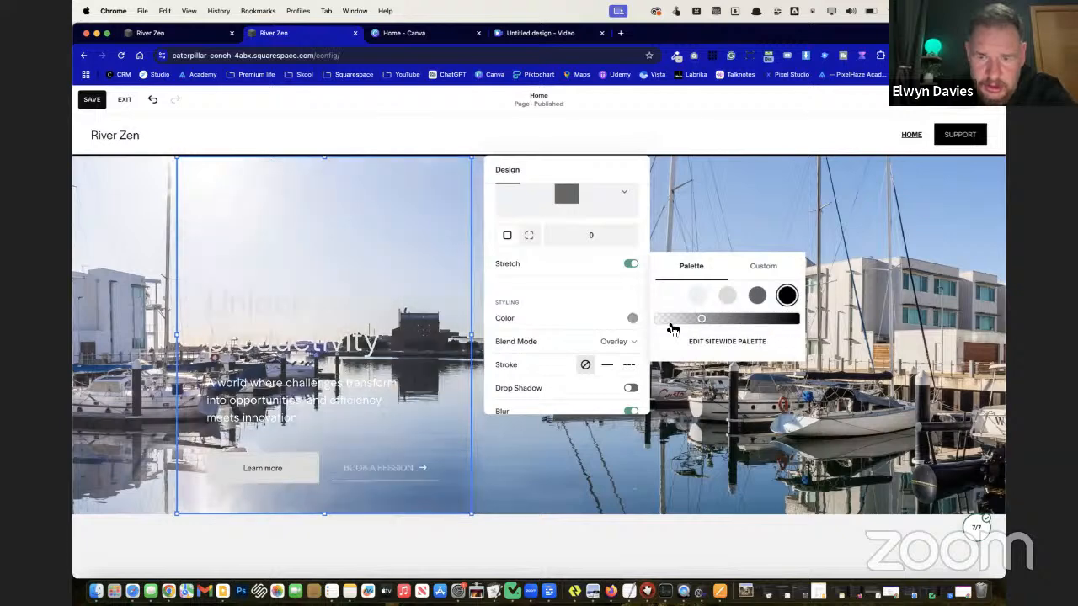
pyautogui.click(633, 341)
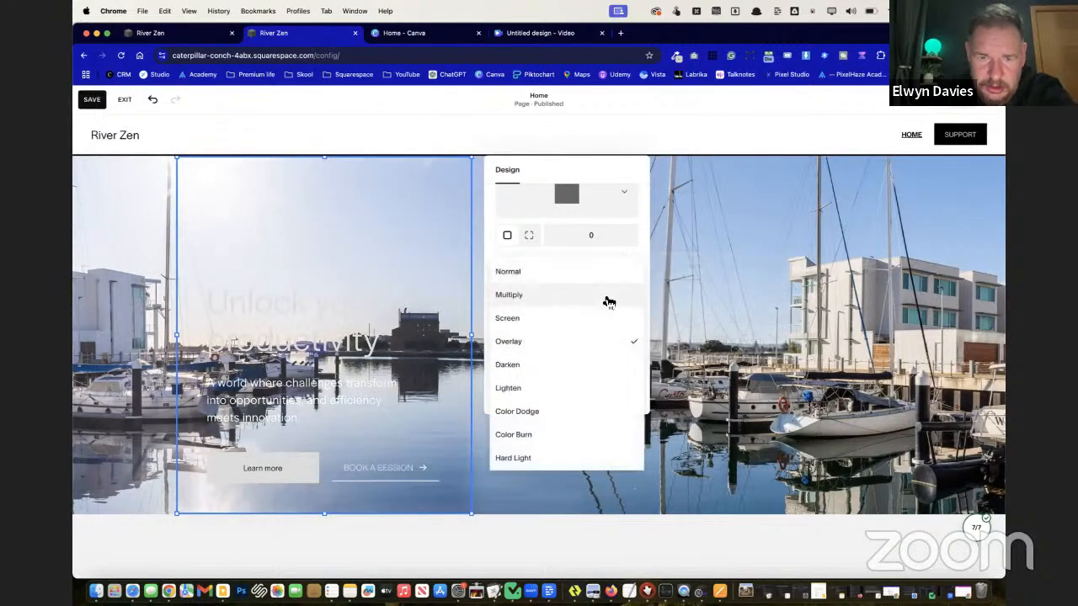
pyautogui.click(603, 299)
pyautogui.click(633, 343)
pyautogui.click(589, 325)
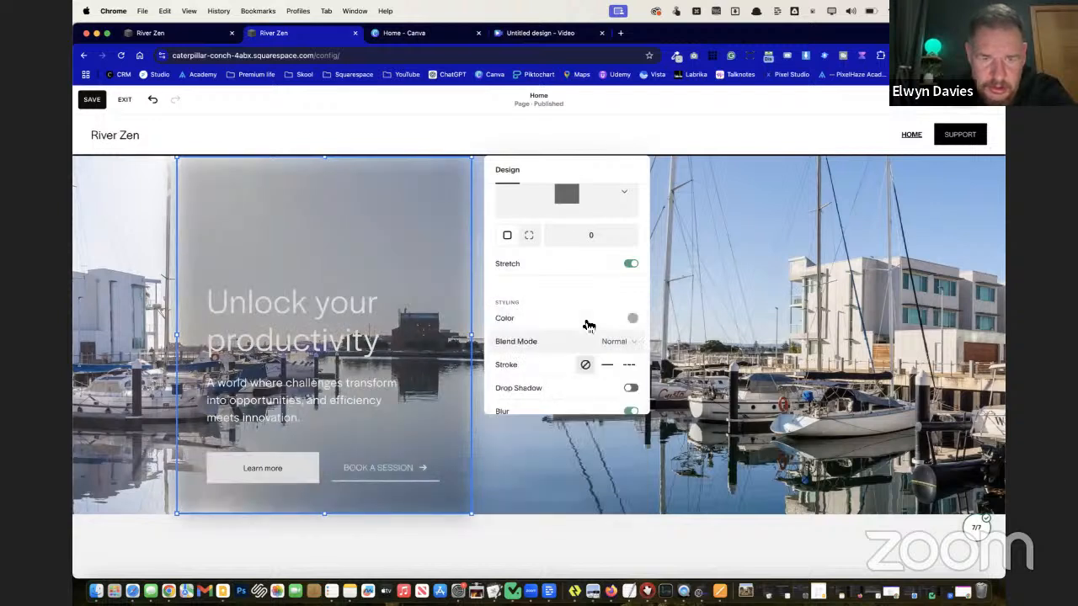
# Try a custom dark teal, RGB 0, 83, 92 at 61% opacity, as the shape's color
pyautogui.click(632, 320)
pyautogui.click(683, 320)
pyautogui.moveTo(682, 325); pyautogui.dragTo(745, 321)
pyautogui.click(764, 267)
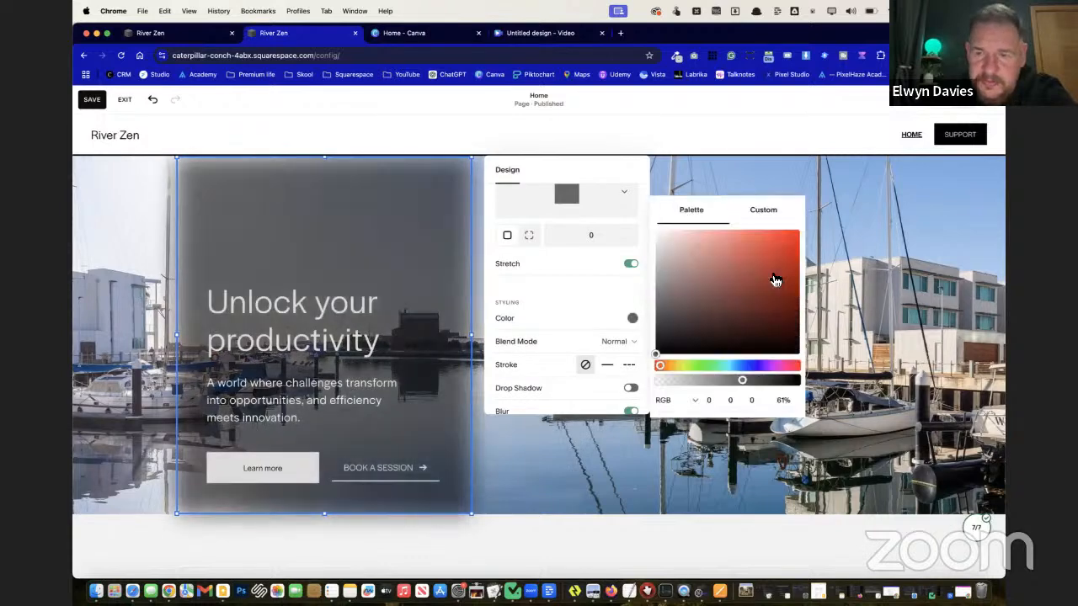
pyautogui.click(731, 367)
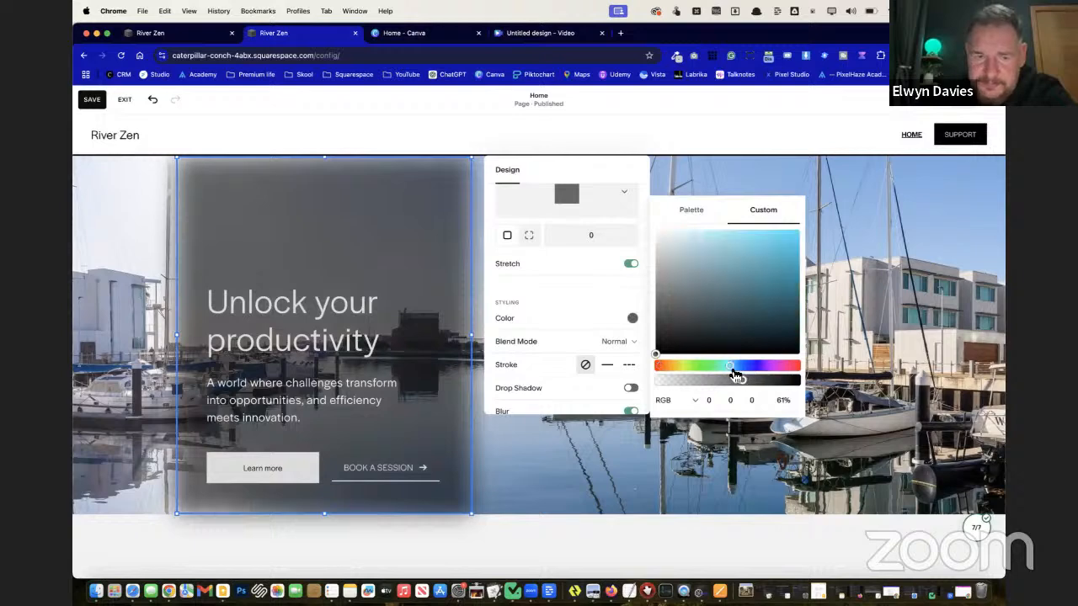
pyautogui.moveTo(770, 320); pyautogui.dragTo(814, 311)
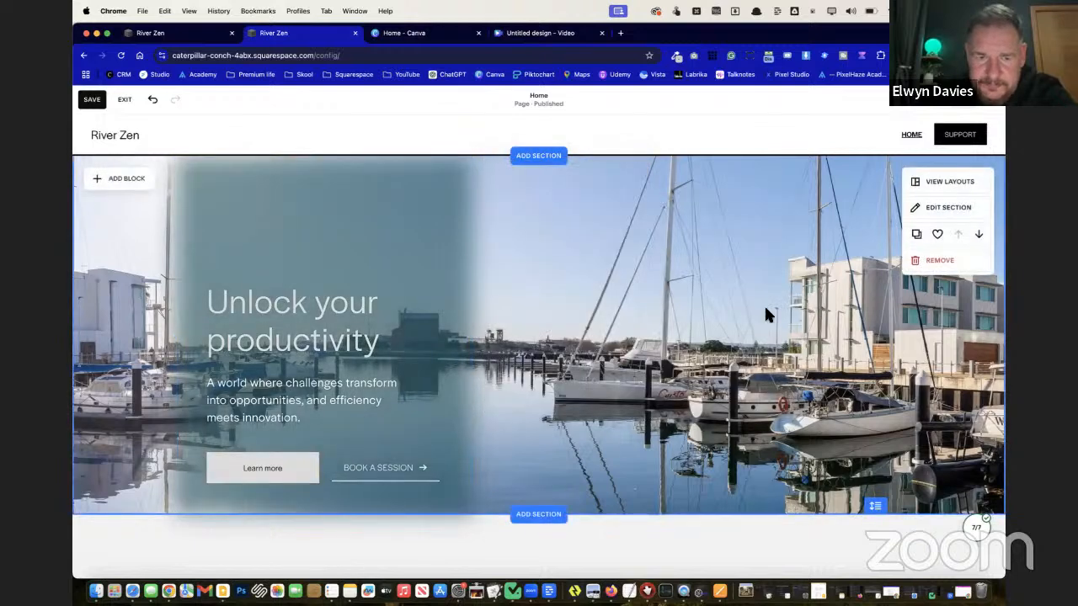
# Recolor the hero shape a custom blue, RGB 44, 152, 216, at 87% opacity
pyautogui.doubleClick(434, 262)
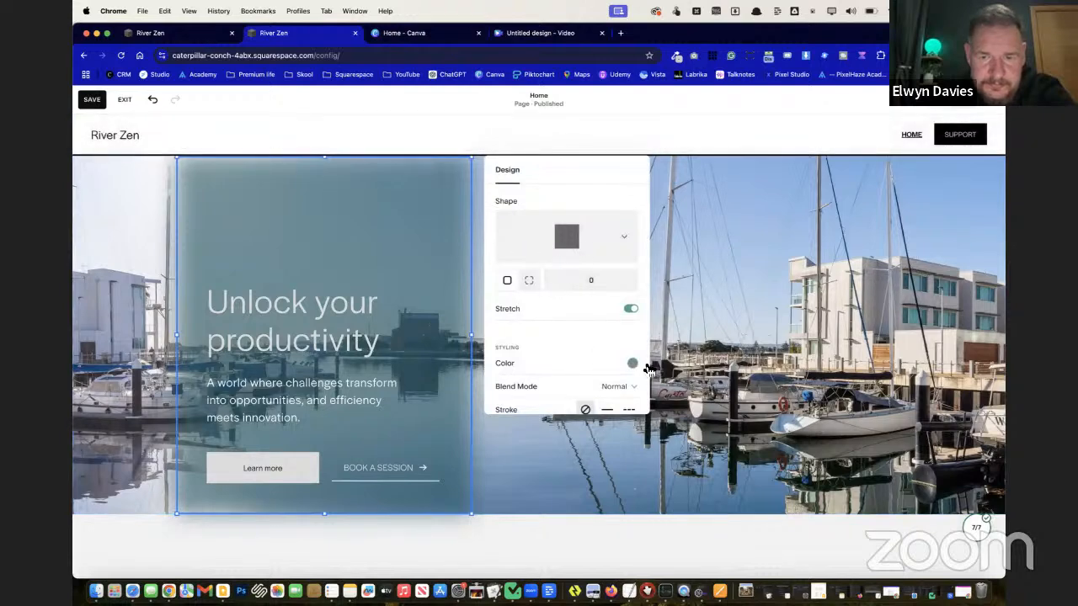
pyautogui.click(632, 363)
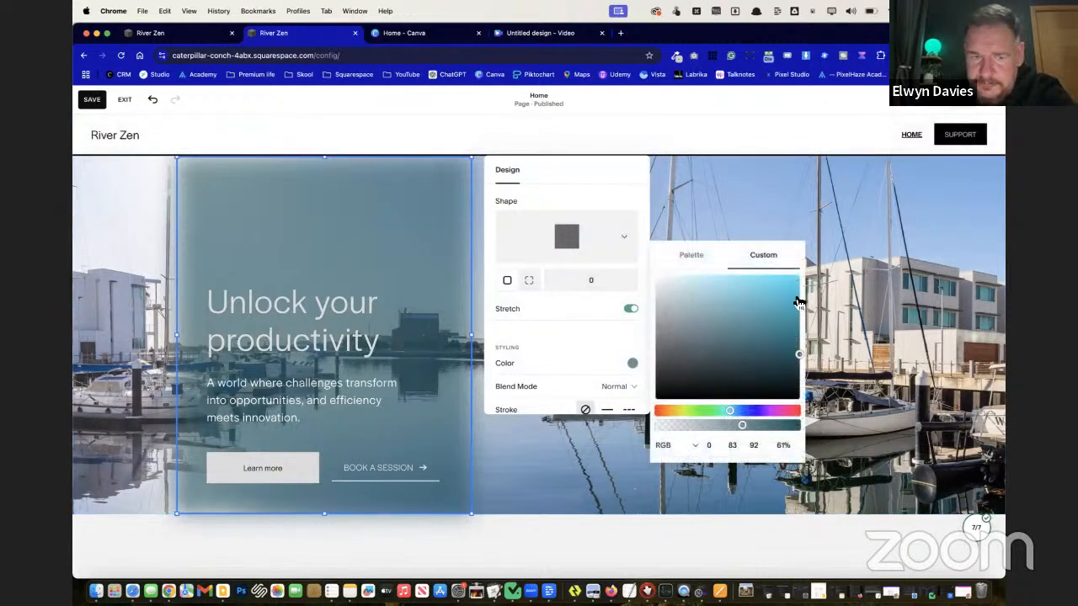
pyautogui.click(799, 295)
pyautogui.moveTo(758, 411); pyautogui.dragTo(780, 431)
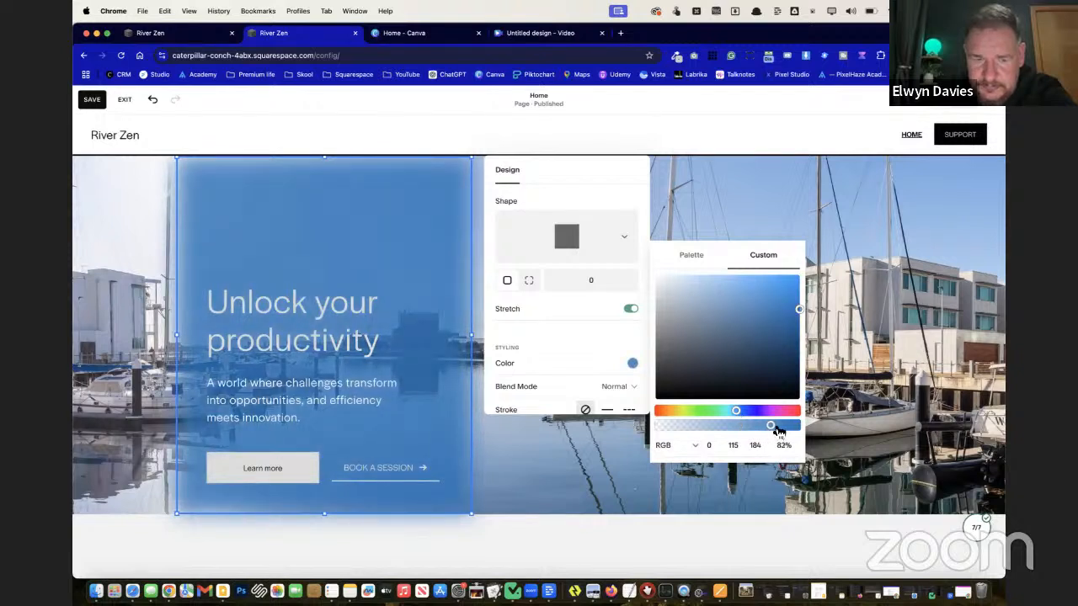
pyautogui.click(781, 301)
pyautogui.moveTo(782, 300); pyautogui.dragTo(771, 296)
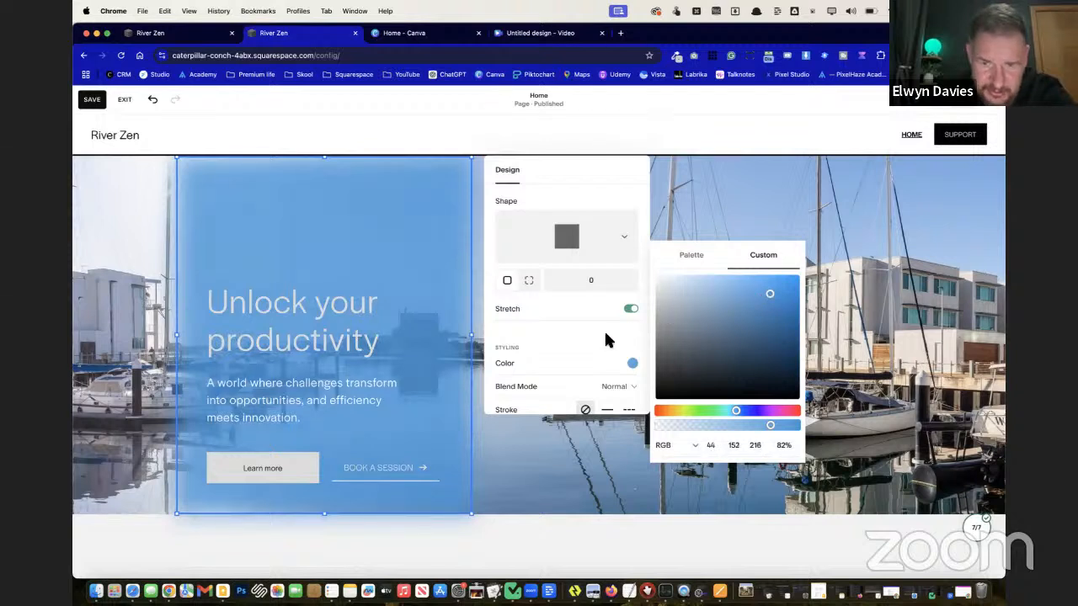
pyautogui.moveTo(775, 435); pyautogui.dragTo(784, 435)
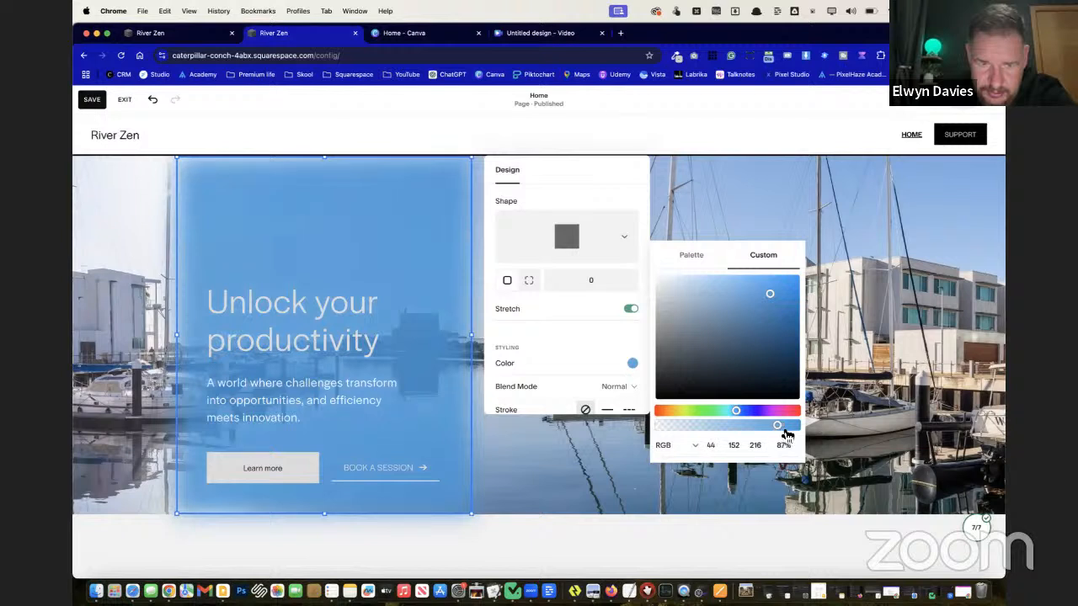
# Increase the blue shape's blur amount to 63px
pyautogui.scroll(-3, 579, 354)
pyautogui.moveTo(530, 394); pyautogui.dragTo(587, 390)
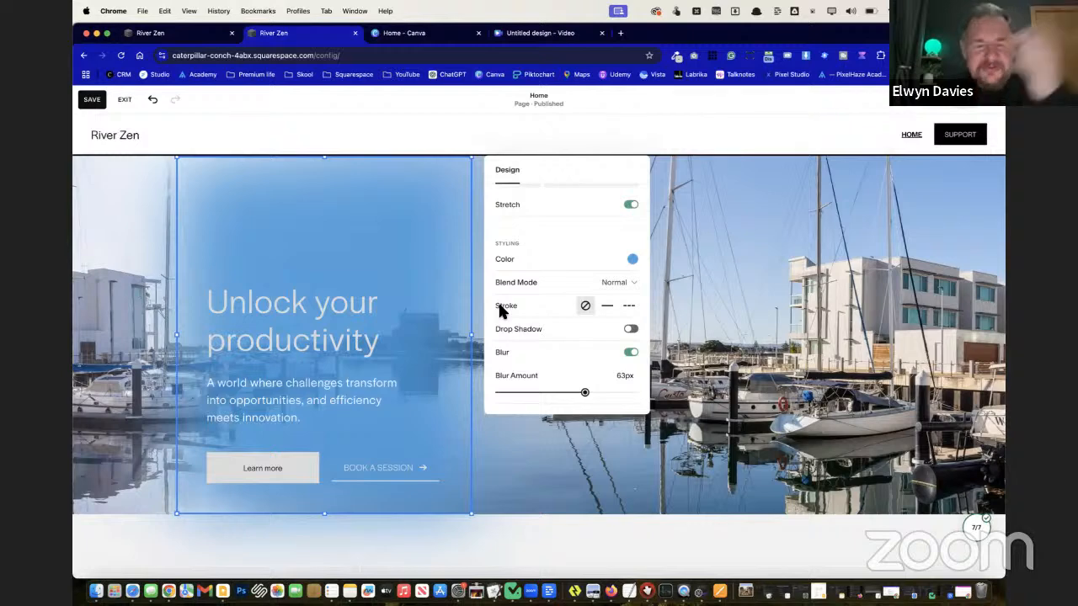
pyautogui.click(742, 306)
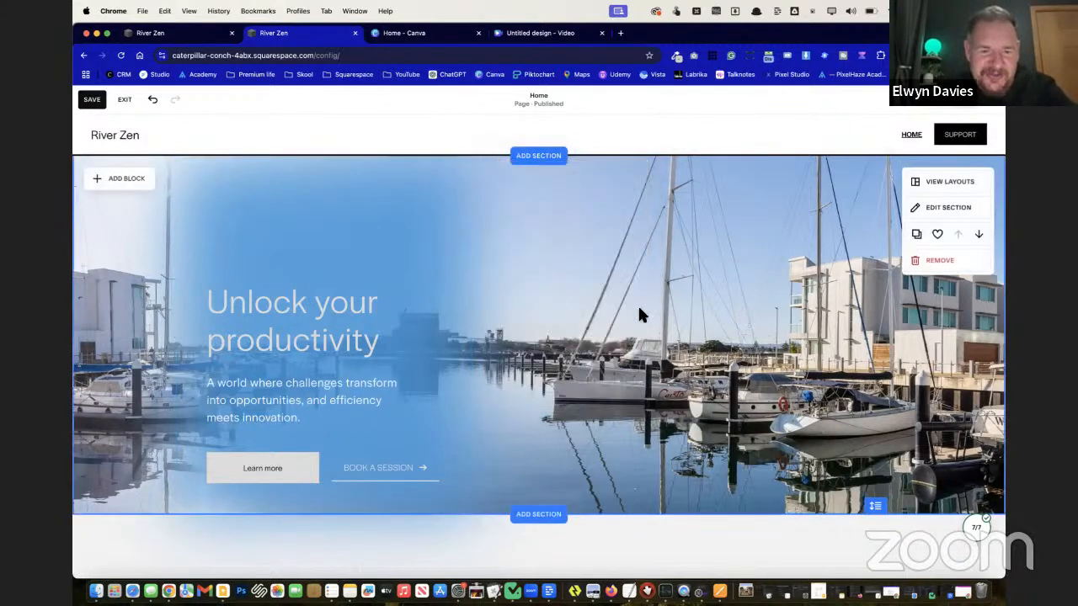
# Widen the blue shape outward to the hero section's left edge and check how it blends into the section below
pyautogui.moveTo(176, 337); pyautogui.dragTo(75, 337)
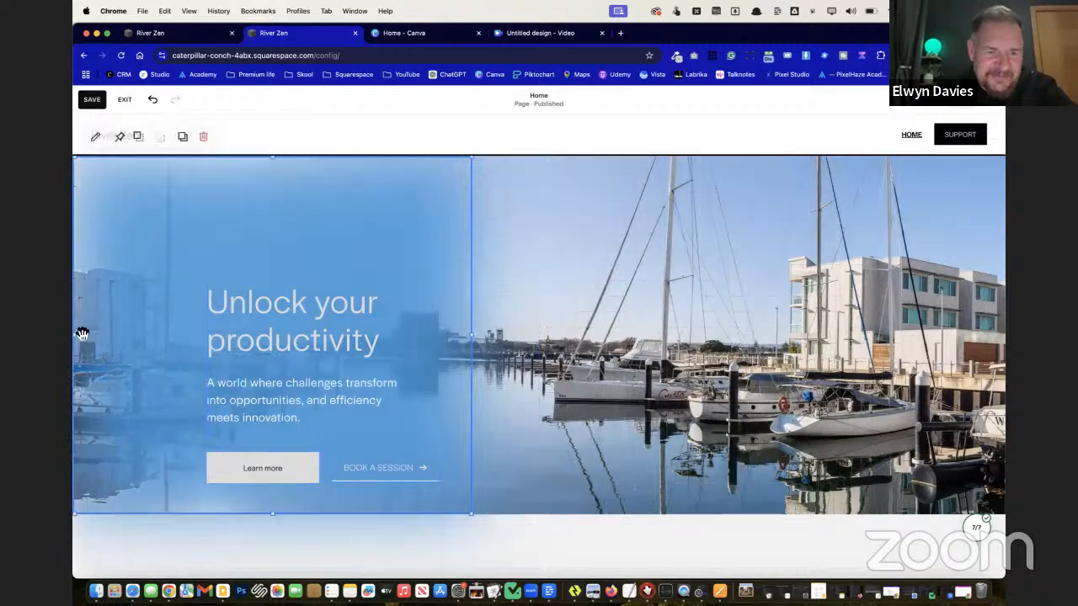
pyautogui.click(556, 291)
pyautogui.scroll(-3, 646, 330)
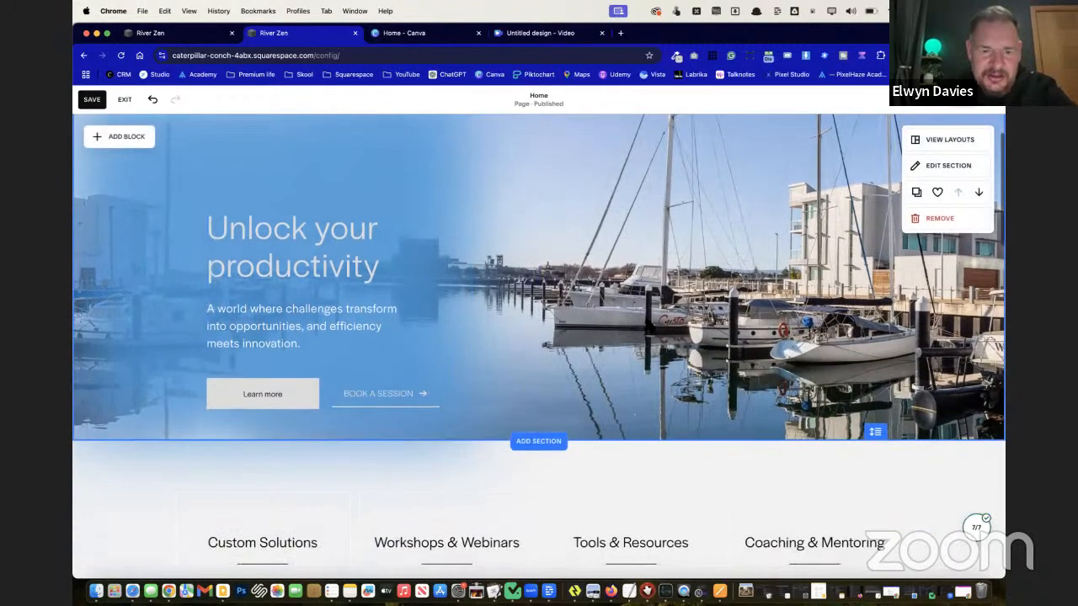
pyautogui.scroll(2, 646, 330)
pyautogui.scroll(1, 646, 317)
pyautogui.scroll(-2, 644, 313)
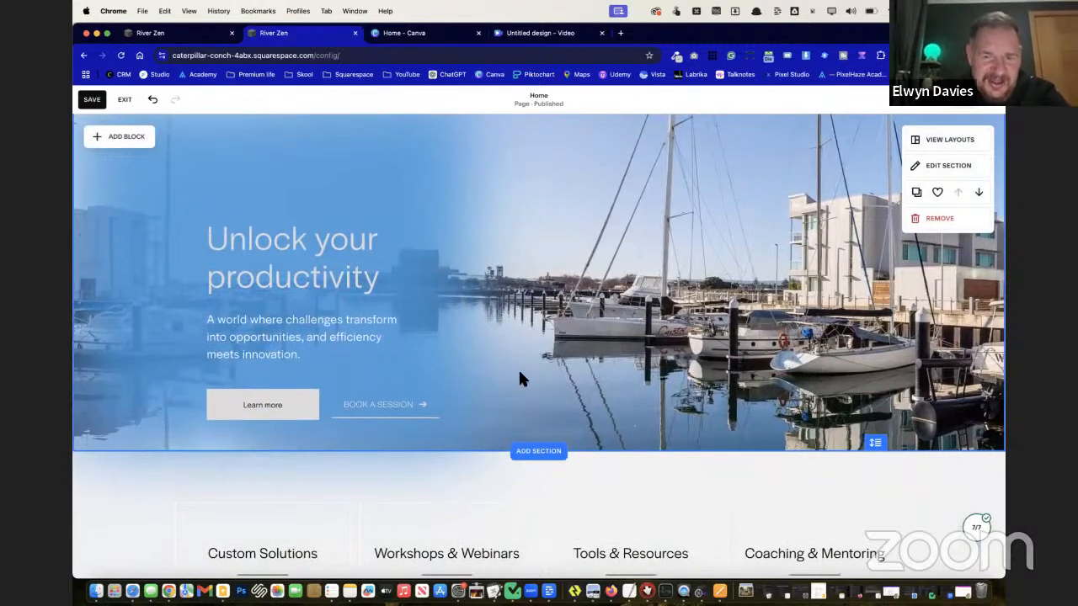
pyautogui.scroll(1, 518, 377)
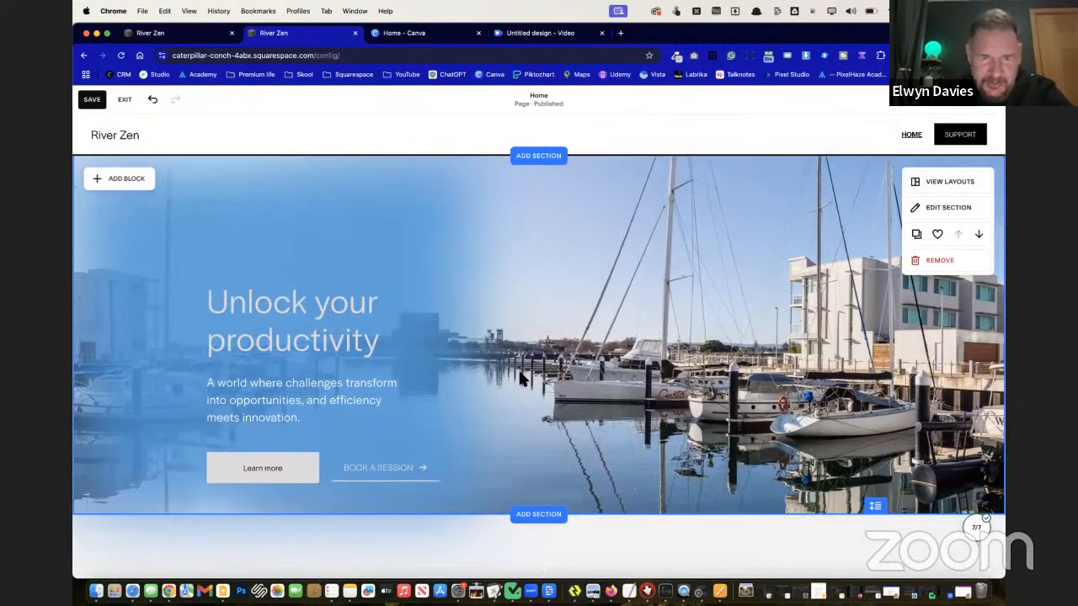
# Darken the shape's blue to RGB 24, 127, 188, keeping the opacity at 87%
pyautogui.doubleClick(334, 205)
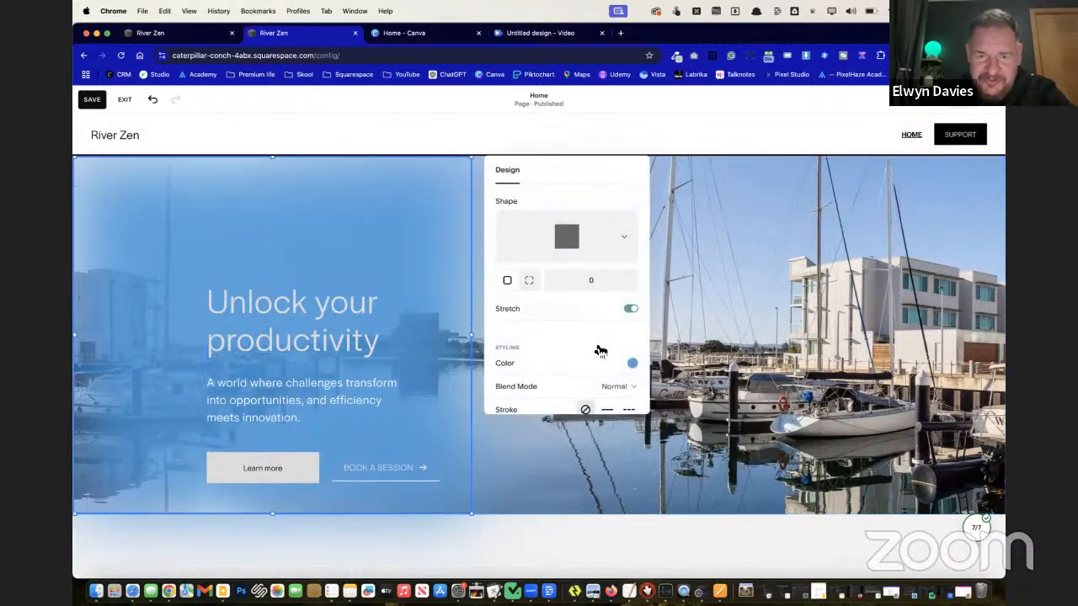
pyautogui.click(633, 364)
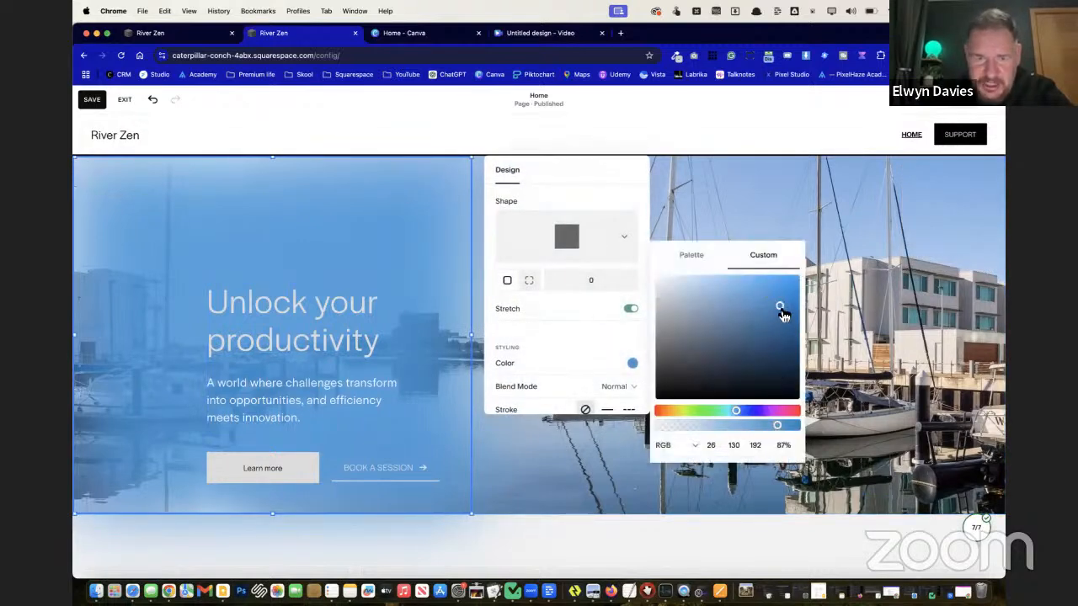
pyautogui.click(780, 307)
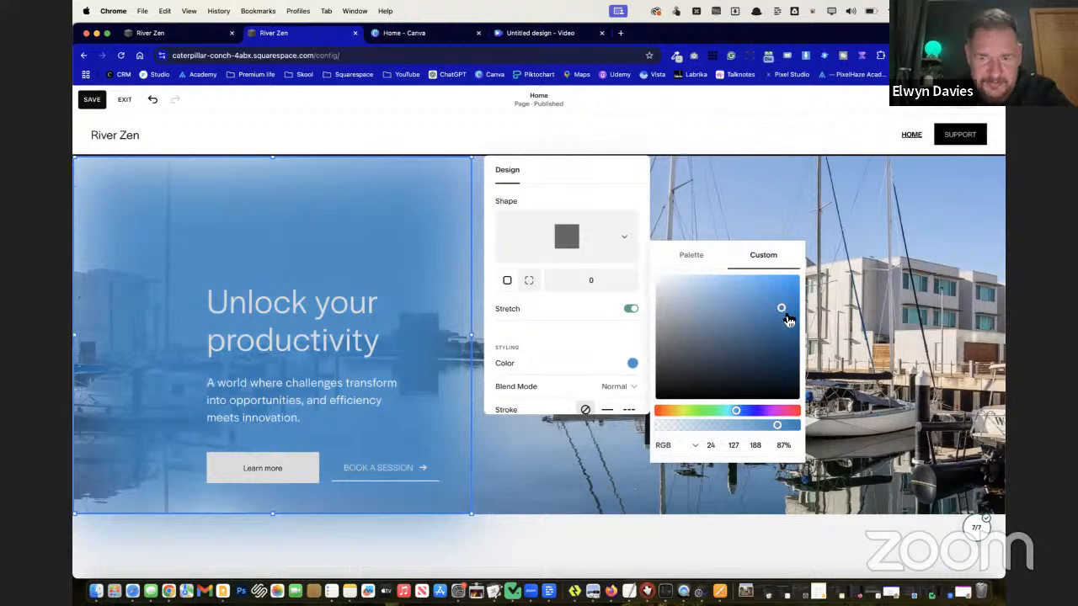
pyautogui.click(742, 197)
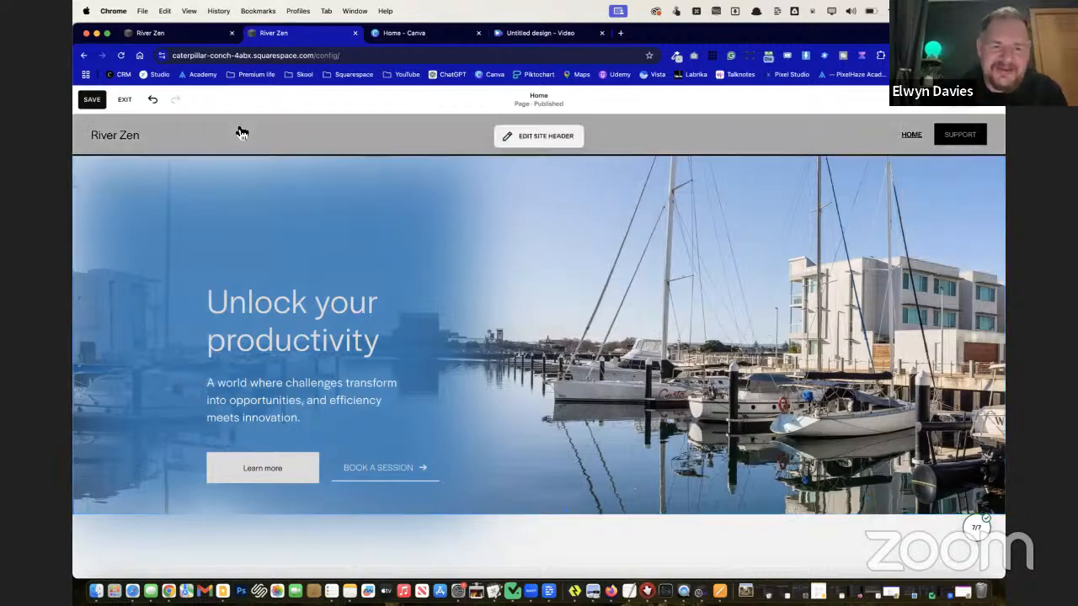
# Compare the new hero with the one on the original riverzen.com.au site and save the page changes
pyautogui.click(174, 34)
pyautogui.scroll(-2, 392, 273)
pyautogui.scroll(2, 395, 281)
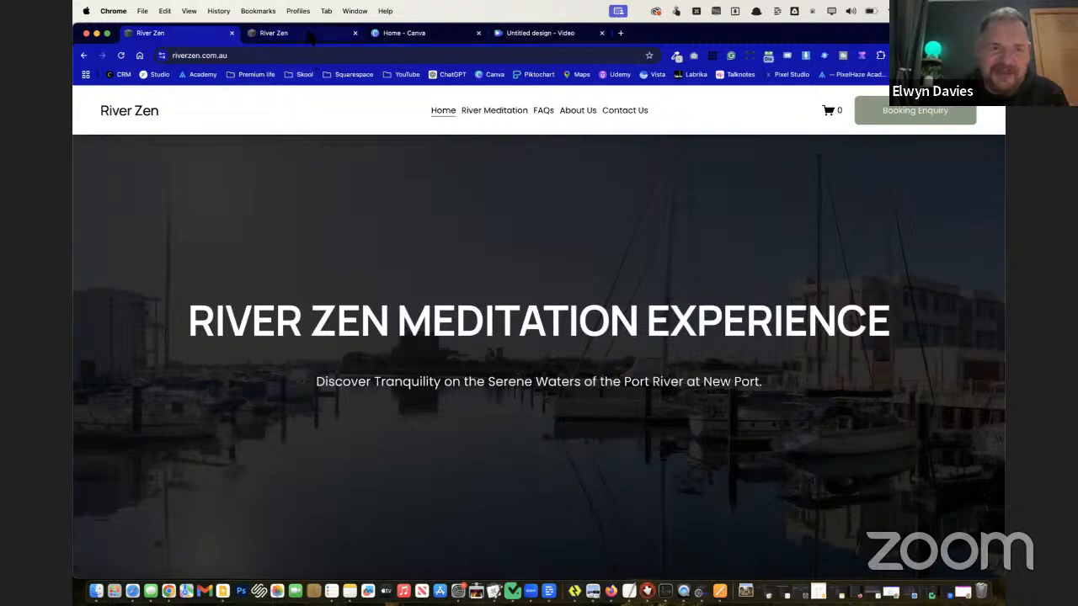
pyautogui.click(310, 36)
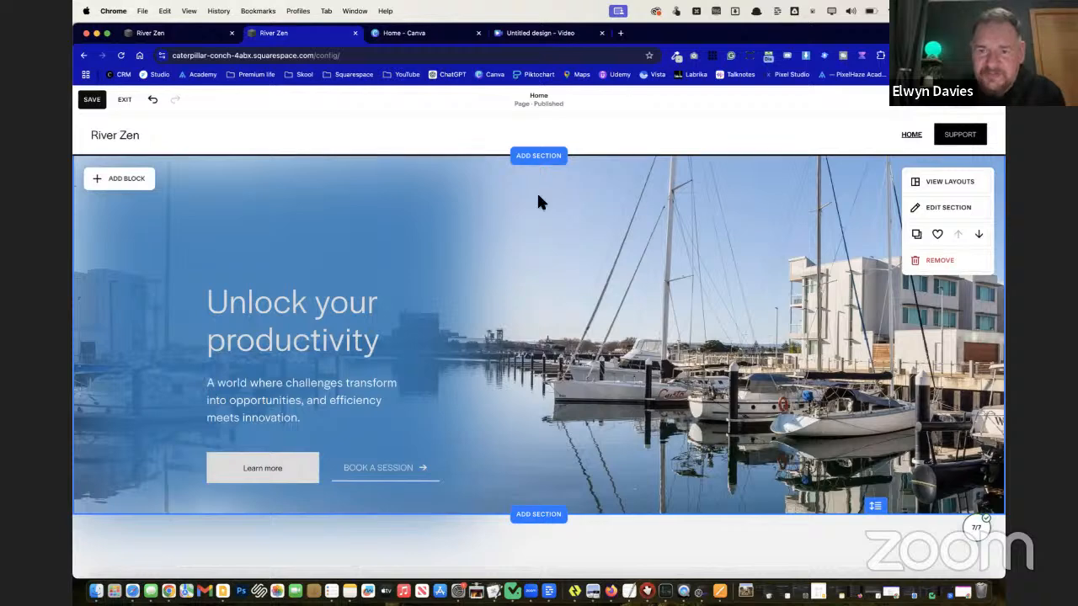
pyautogui.click(98, 103)
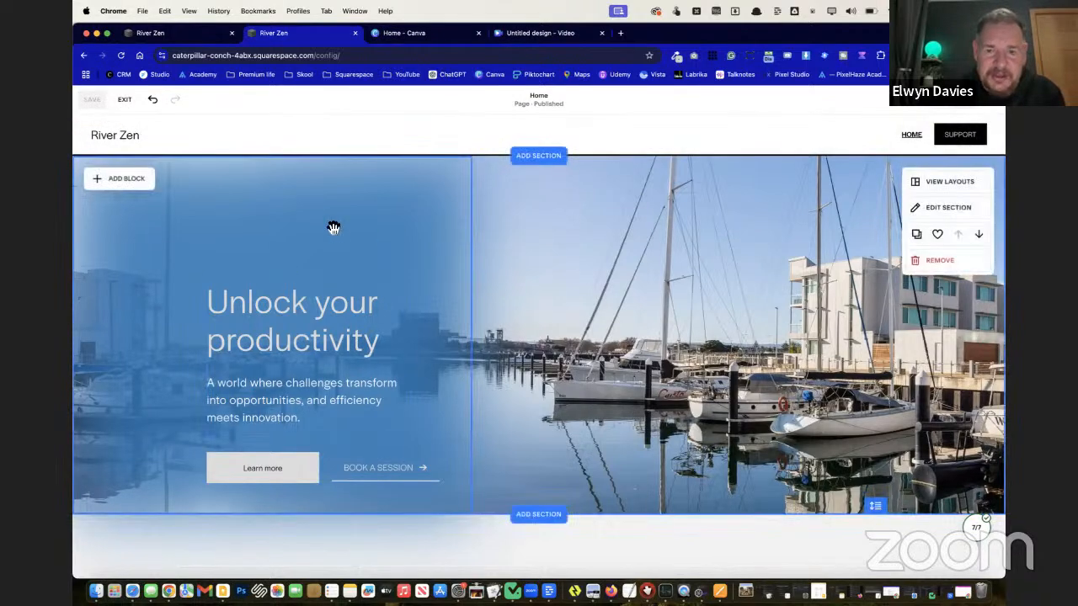
# Check the shape's blur spill below the hero section and set its blur amount to 0px
pyautogui.scroll(-5, 505, 393)
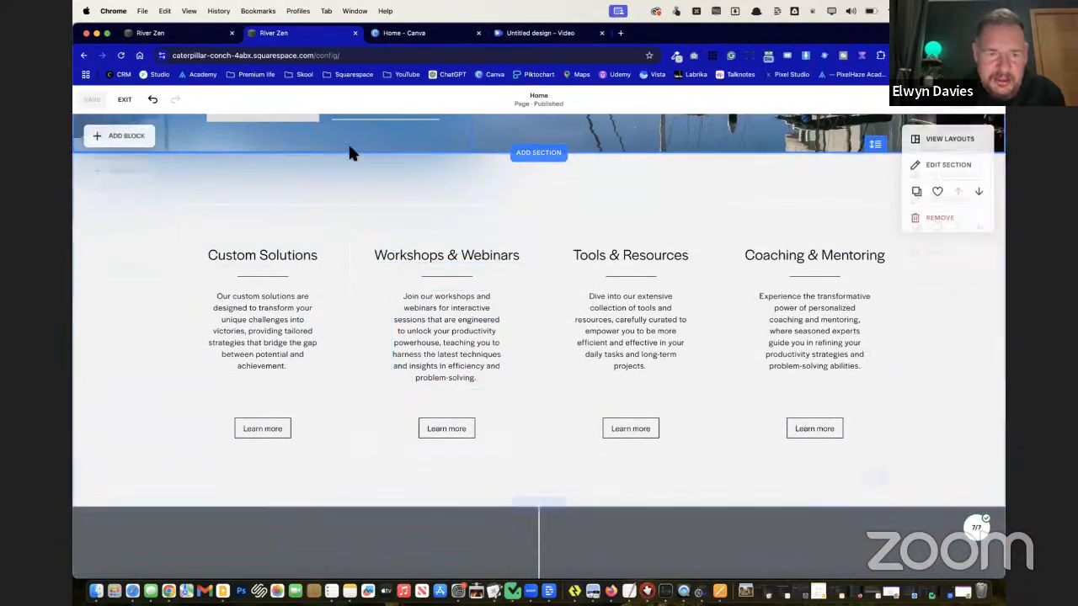
pyautogui.scroll(3, 369, 298)
pyautogui.click(187, 250)
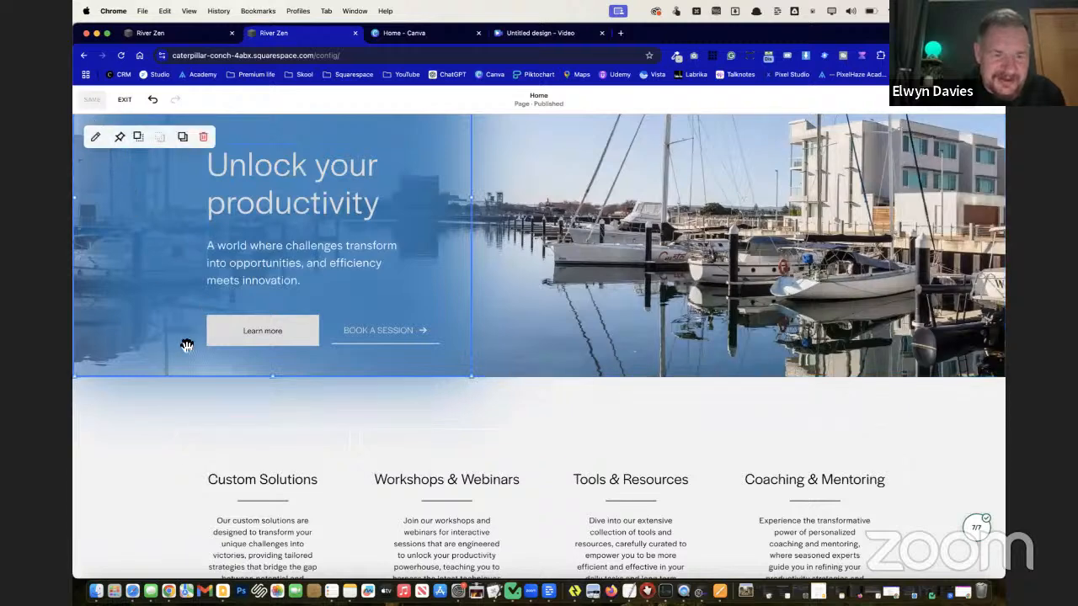
pyautogui.scroll(3, 385, 333)
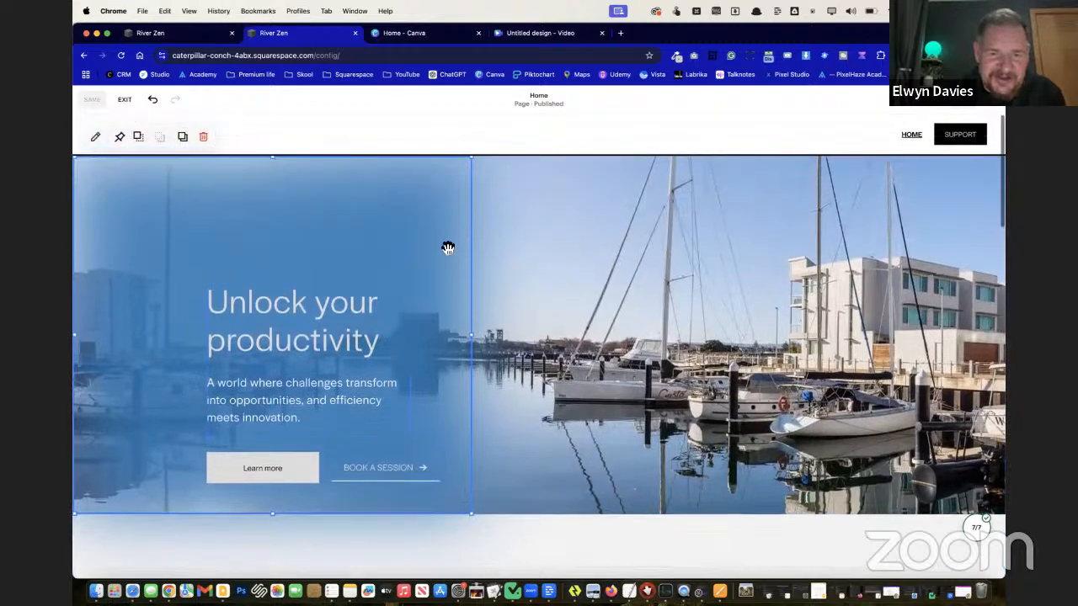
pyautogui.doubleClick(448, 249)
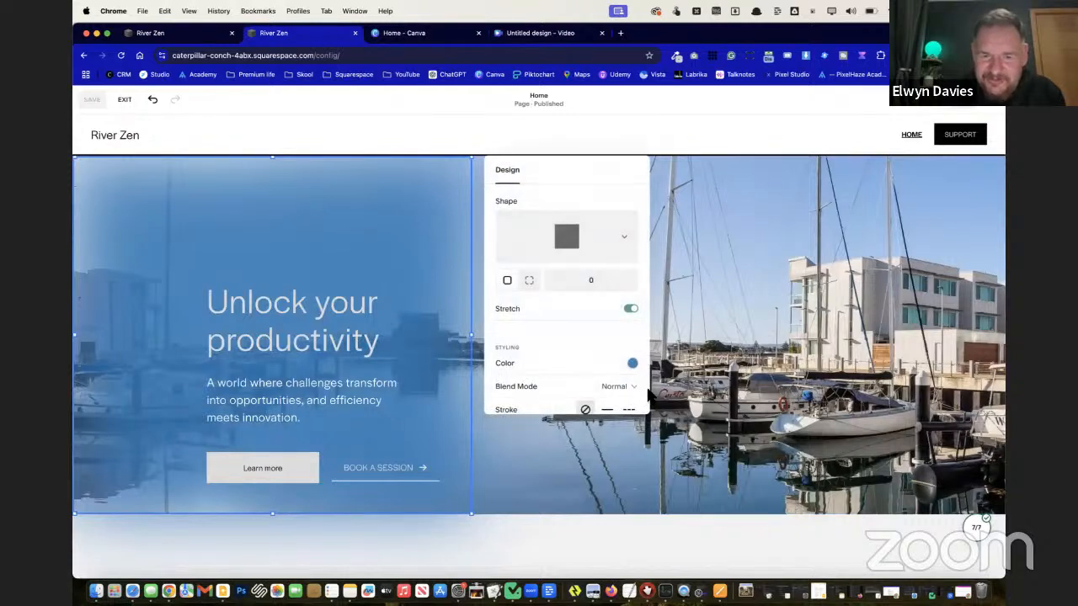
pyautogui.scroll(-4, 618, 358)
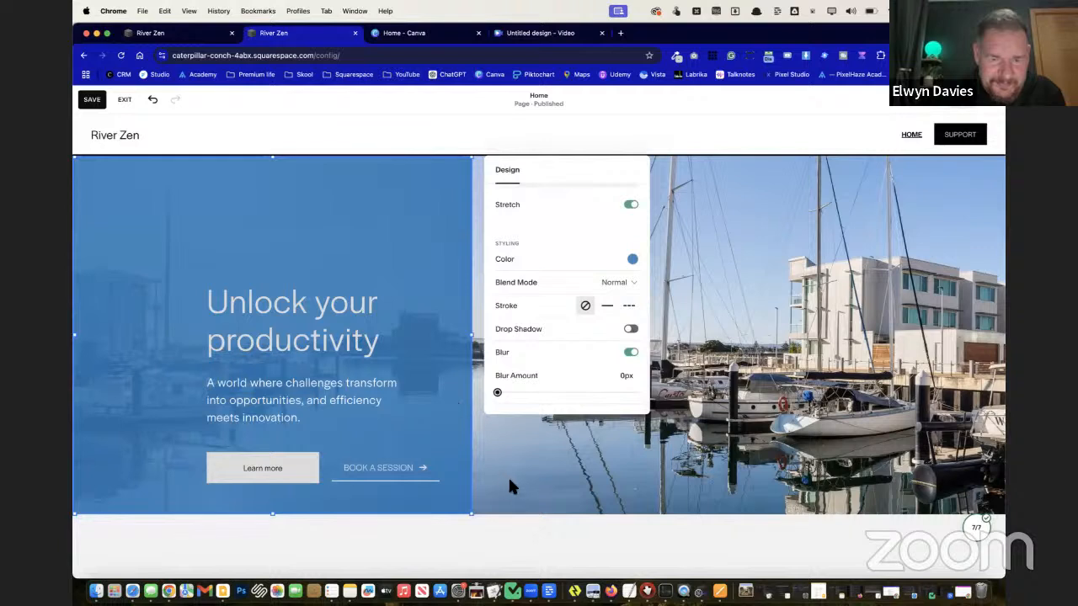
# Set the hero shape's colour to RGB 19, 120, 180 at 78% opacity and check the blend with the photo
pyautogui.click(633, 260)
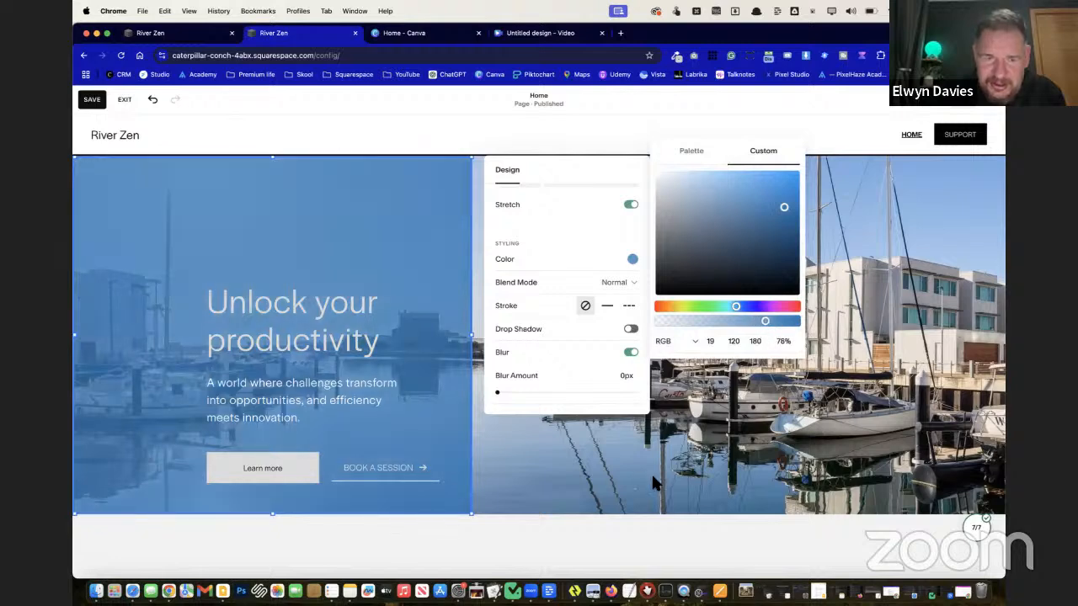
pyautogui.click(631, 462)
pyautogui.scroll(-2, 631, 462)
pyautogui.scroll(2, 631, 463)
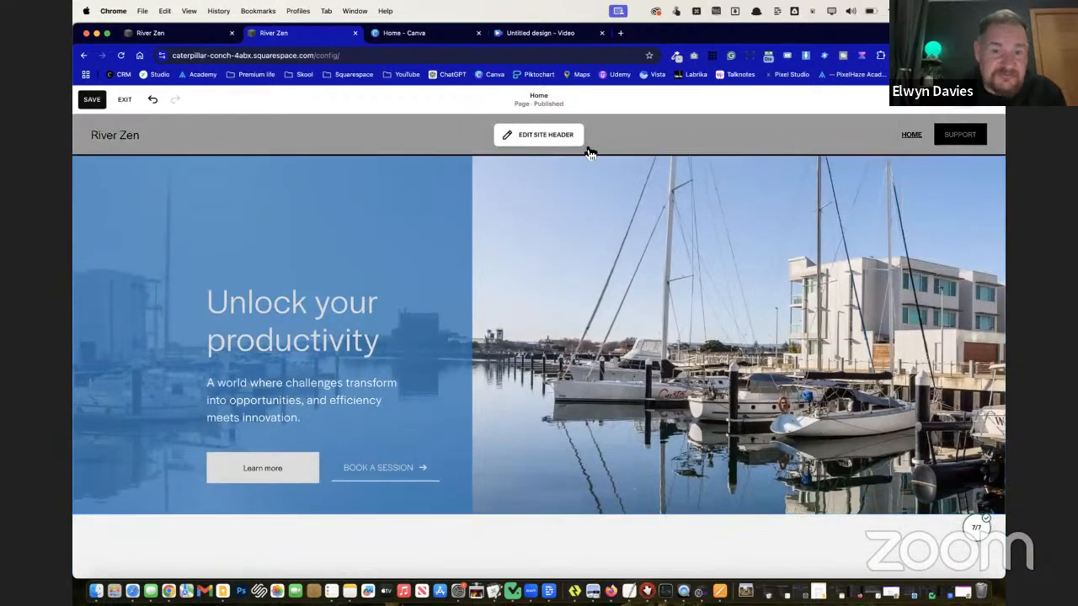
# Remove the line under the site header by setting its border thickness to 0px, and save the changes
pyautogui.click(573, 135)
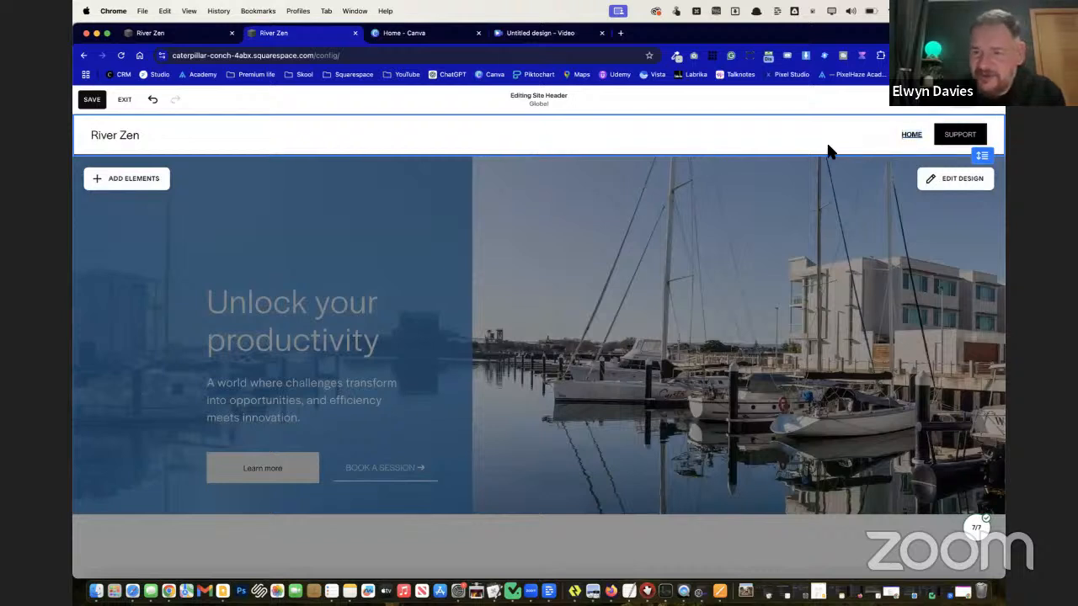
pyautogui.click(955, 182)
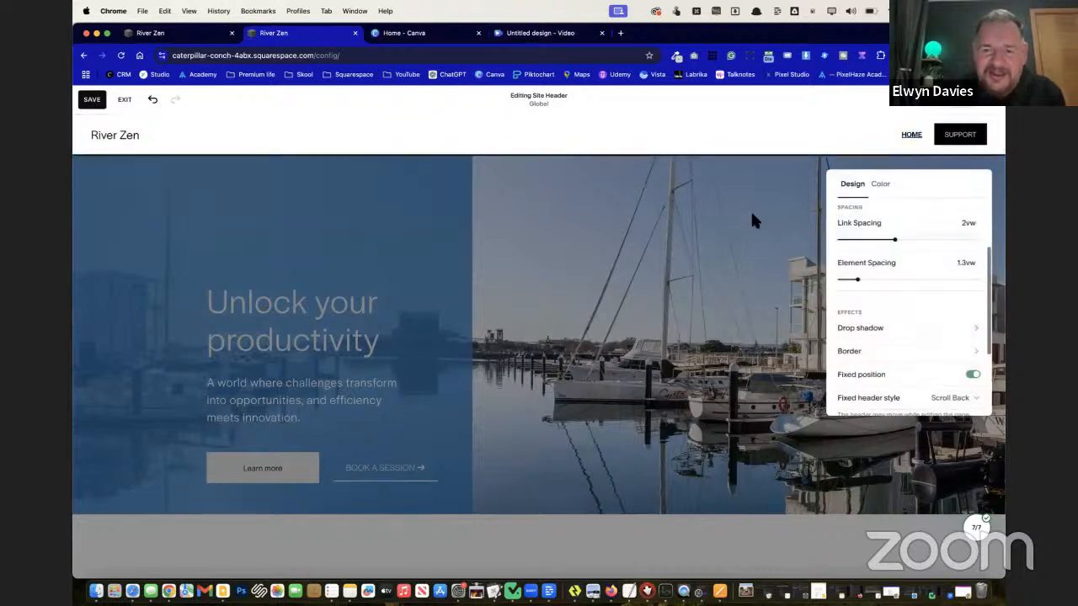
pyautogui.moveTo(677, 188); pyautogui.dragTo(598, 204)
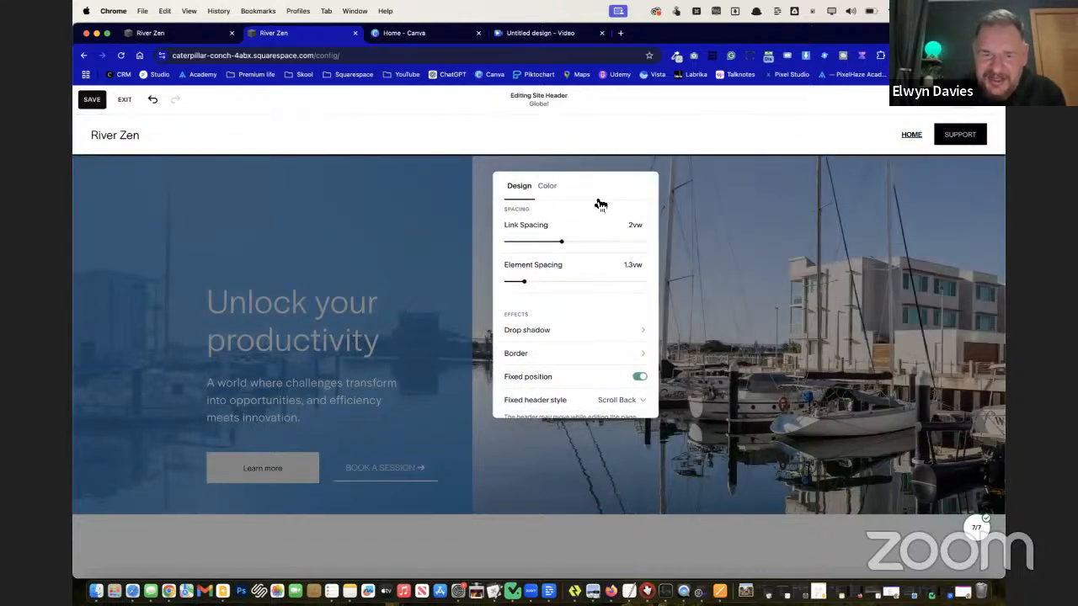
pyautogui.click(559, 355)
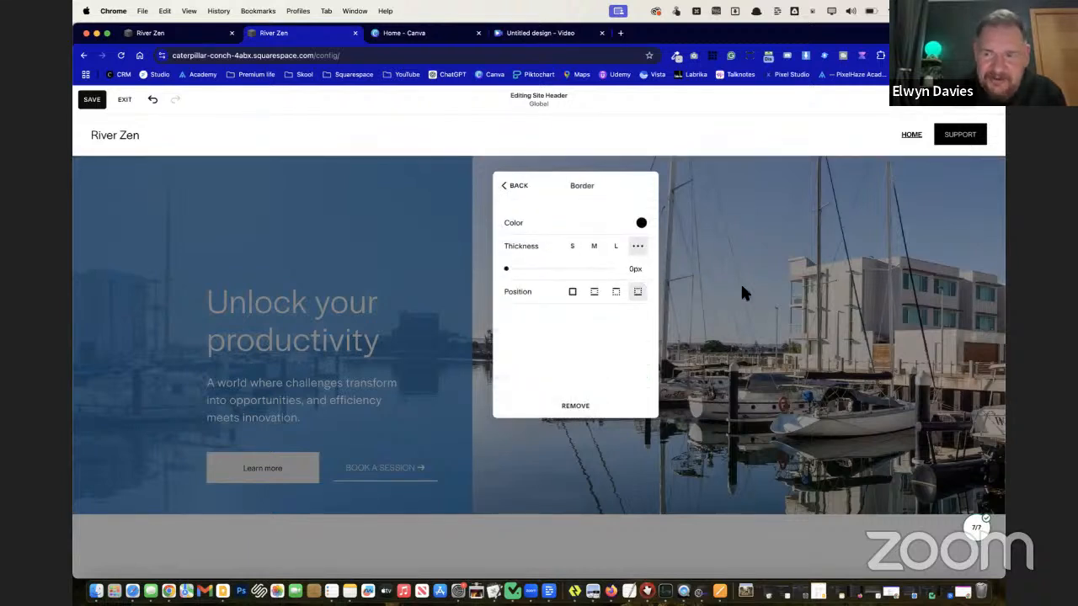
pyautogui.click(746, 295)
pyautogui.click(93, 100)
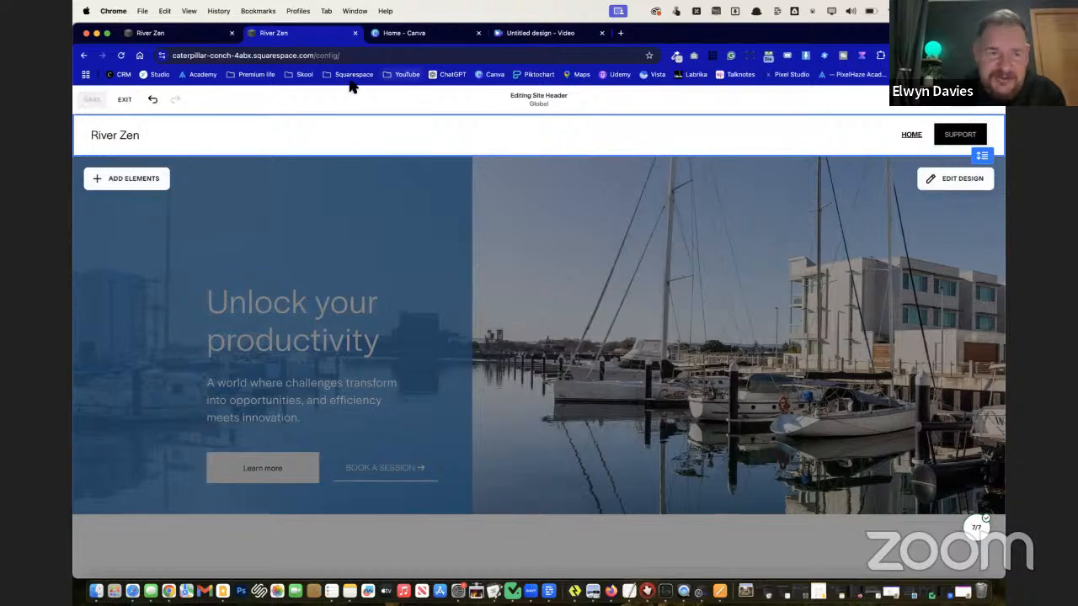
# Leave editing and review the homepage in full-screen preview, checking the hero, header and services section
pyautogui.click(124, 100)
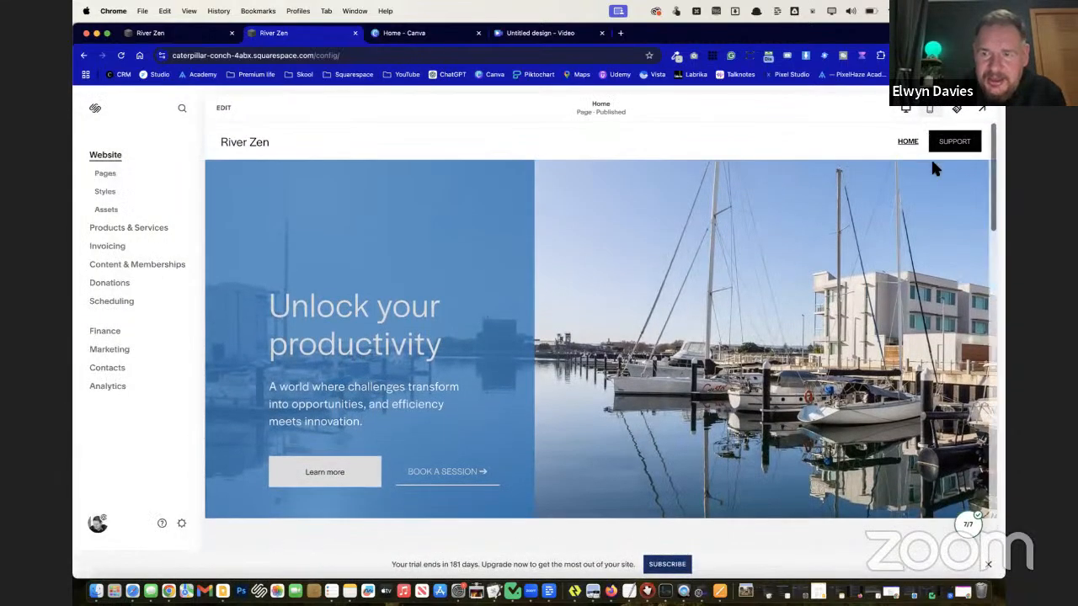
pyautogui.scroll(-5, 629, 304)
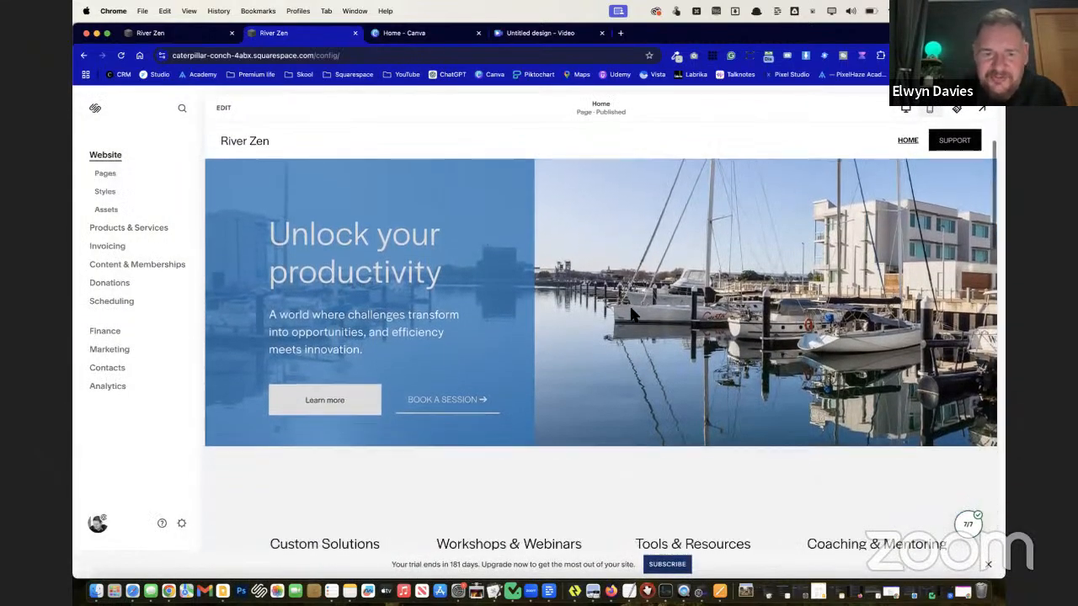
pyautogui.scroll(5, 629, 304)
pyautogui.scroll(1, 629, 314)
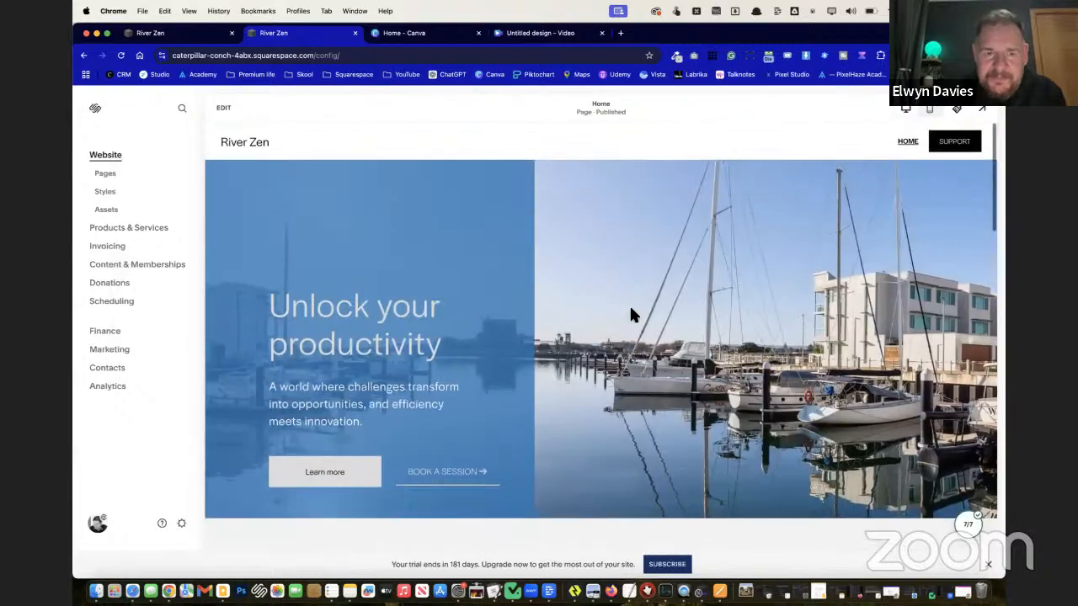
pyautogui.click(991, 117)
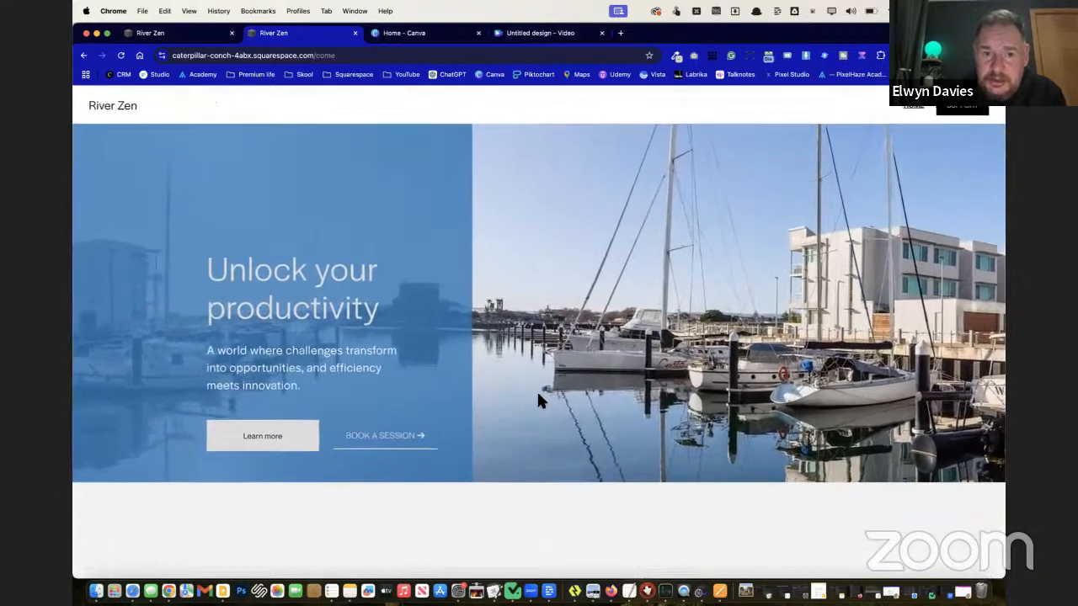
pyautogui.scroll(-5, 539, 399)
pyautogui.scroll(2, 539, 400)
pyautogui.scroll(4, 539, 399)
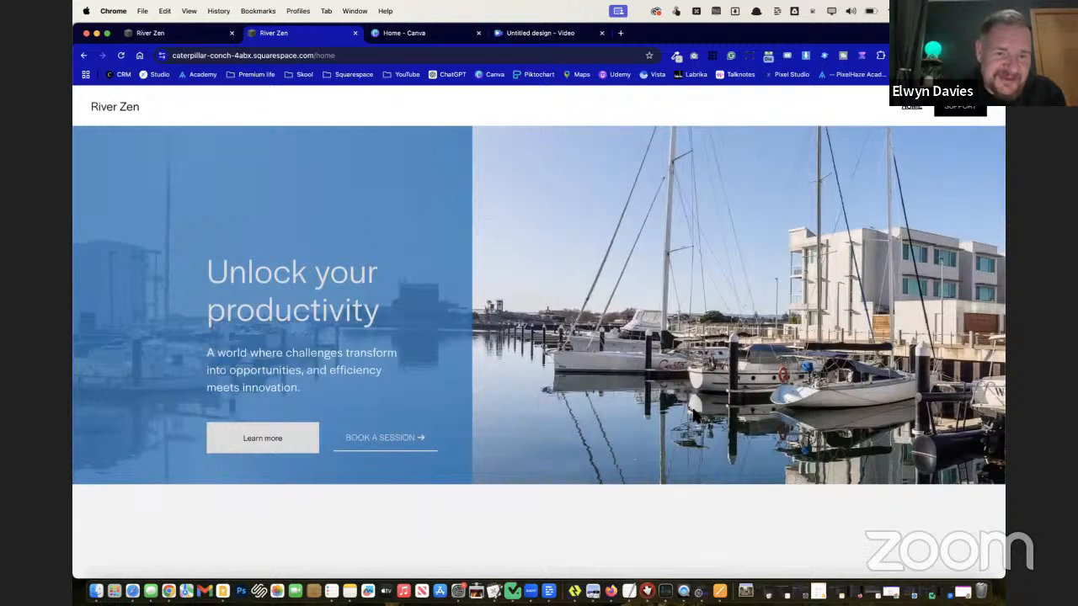
pyautogui.scroll(-1, 694, 417)
pyautogui.scroll(1, 694, 416)
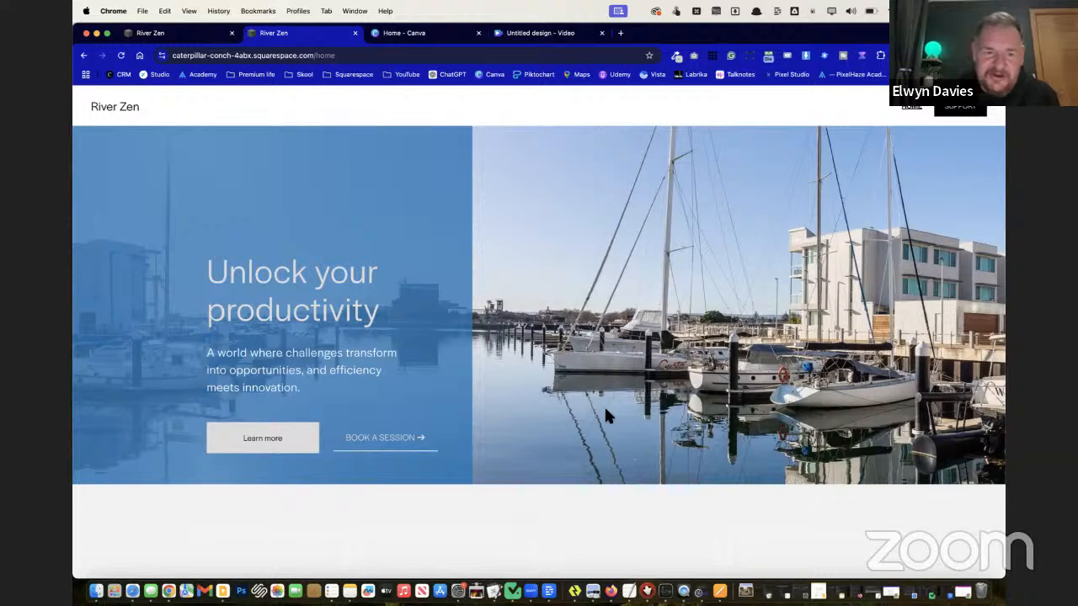
pyautogui.scroll(-5, 607, 413)
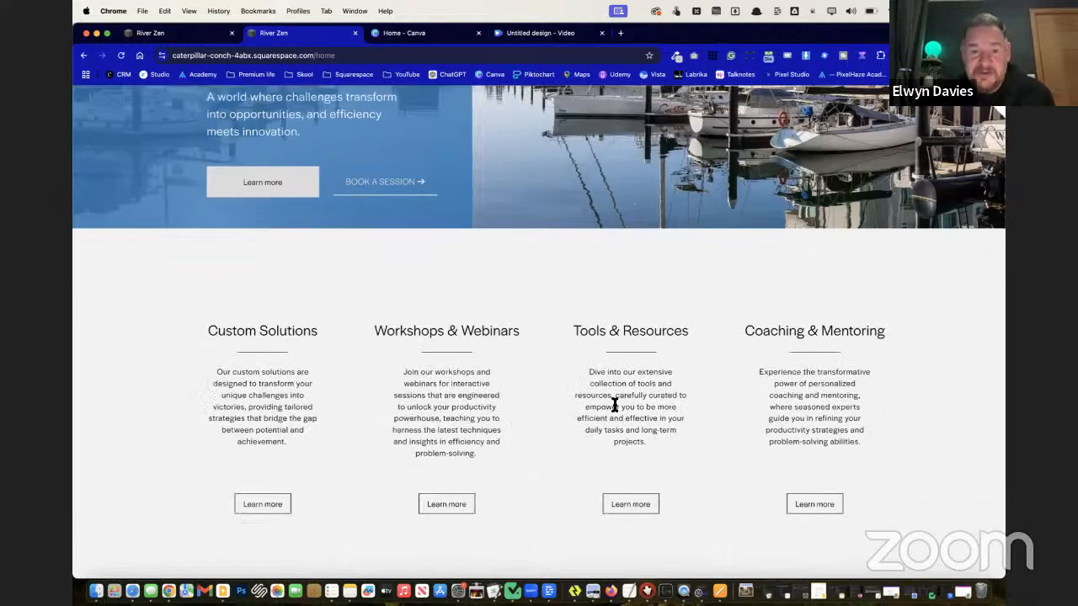
pyautogui.scroll(5, 637, 279)
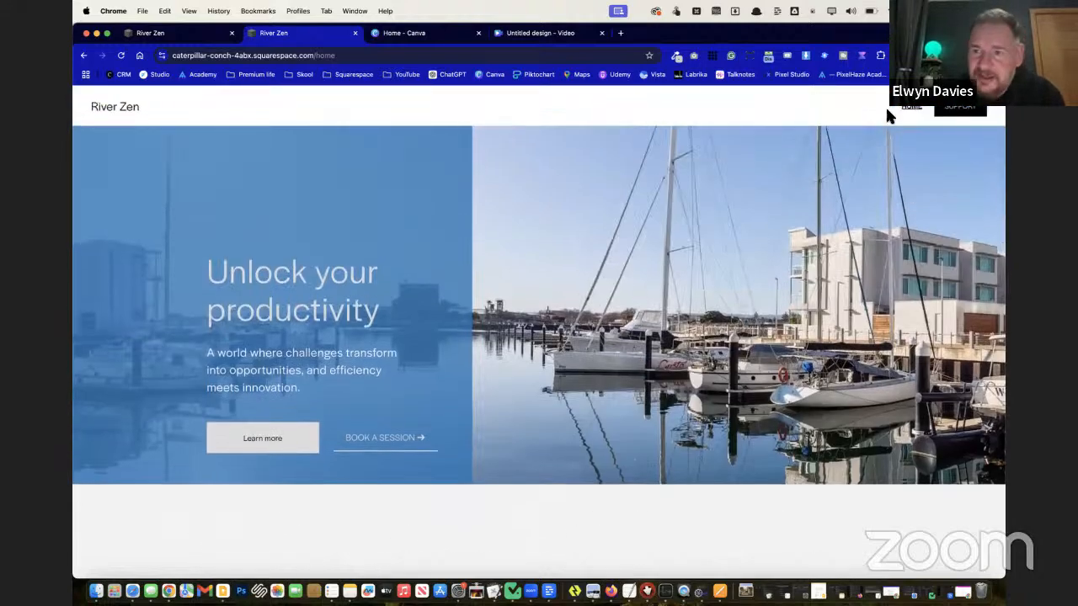
pyautogui.press('Escape')
# Reopen the homepage for editing and stretch the four service columns downward together to make them taller
pyautogui.click(227, 107)
pyautogui.scroll(-10, 502, 453)
pyautogui.scroll(-8, 498, 452)
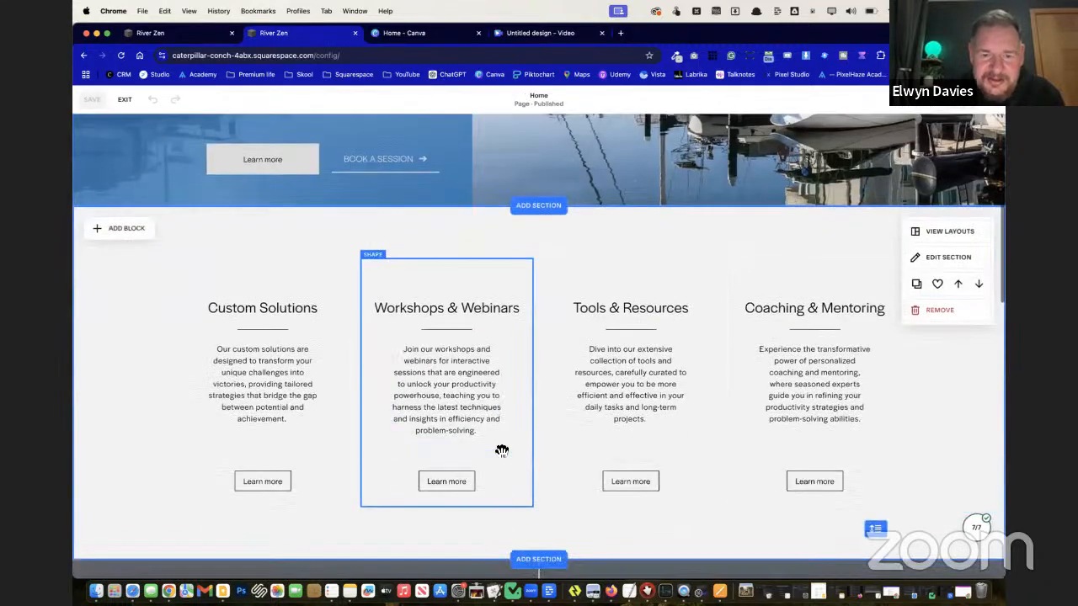
pyautogui.moveTo(803, 442); pyautogui.dragTo(281, 293)
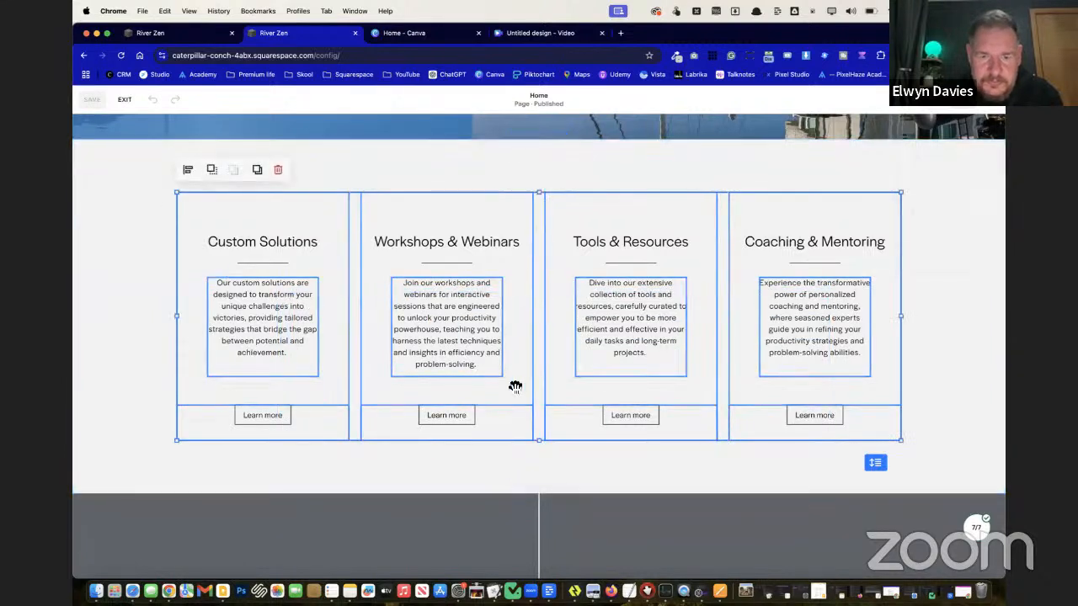
pyautogui.moveTo(539, 442); pyautogui.dragTo(534, 511)
pyautogui.click(916, 366)
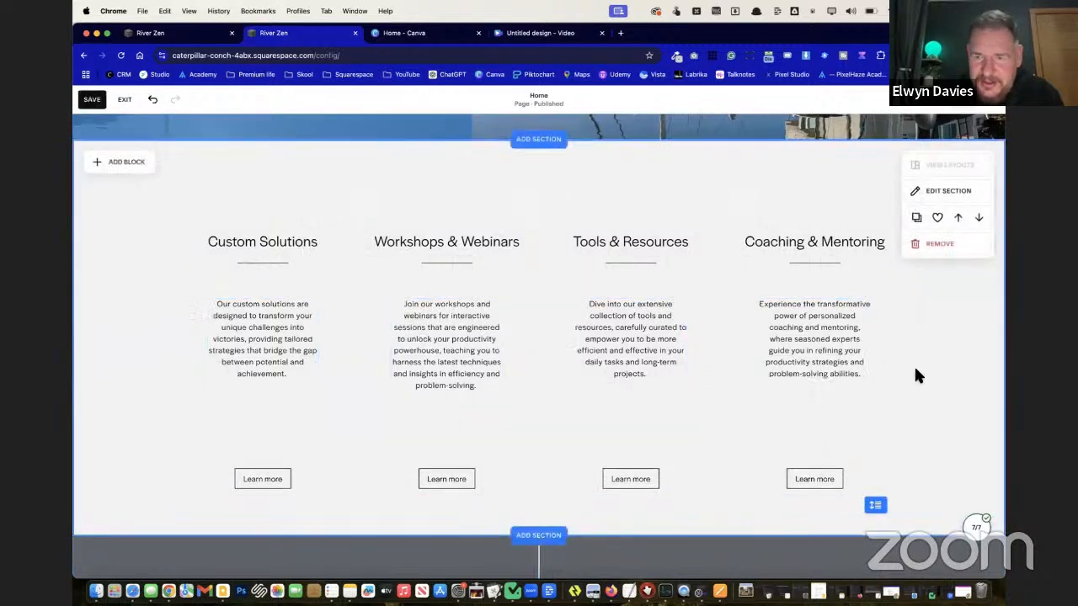
# Shorten the four service description text boxes together and move them down closer to the Learn more buttons
pyautogui.click(840, 352)
pyautogui.click(678, 351)
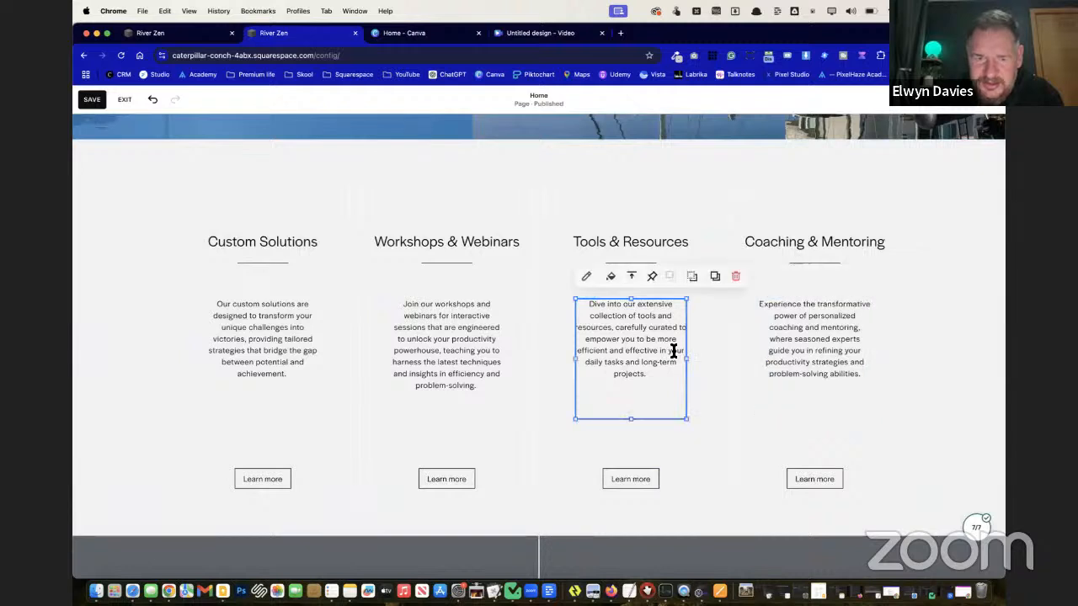
pyautogui.keyDown('shift'); pyautogui.click(806, 377); pyautogui.keyUp('shift')
pyautogui.keyDown('shift'); pyautogui.click(445, 360); pyautogui.keyUp('shift')
pyautogui.keyDown('shift'); pyautogui.click(277, 366); pyautogui.keyUp('shift')
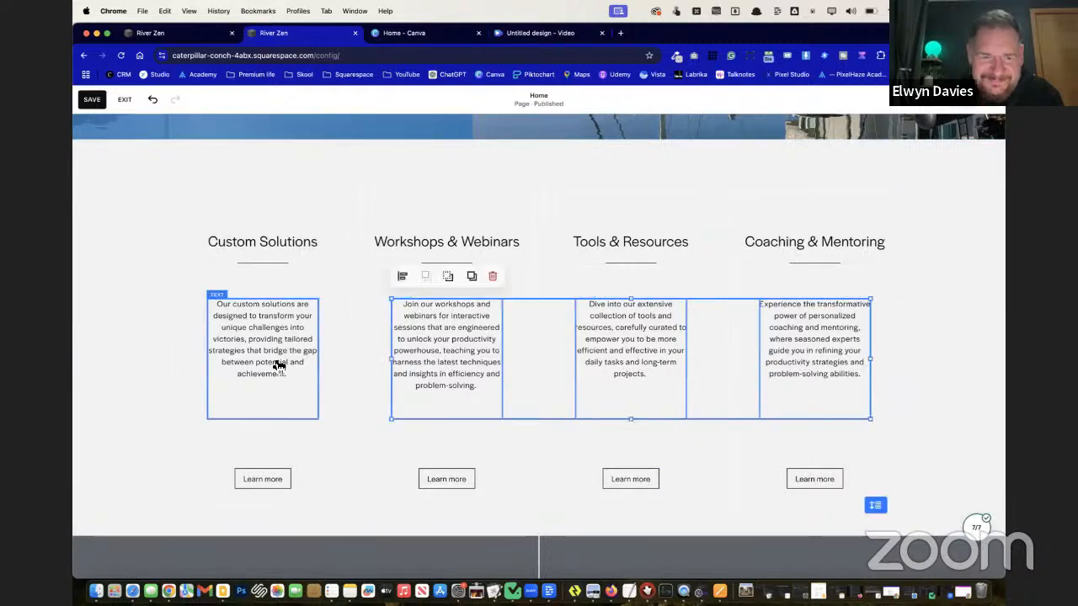
pyautogui.moveTo(539, 418); pyautogui.dragTo(539, 397)
pyautogui.moveTo(609, 337); pyautogui.dragTo(604, 380)
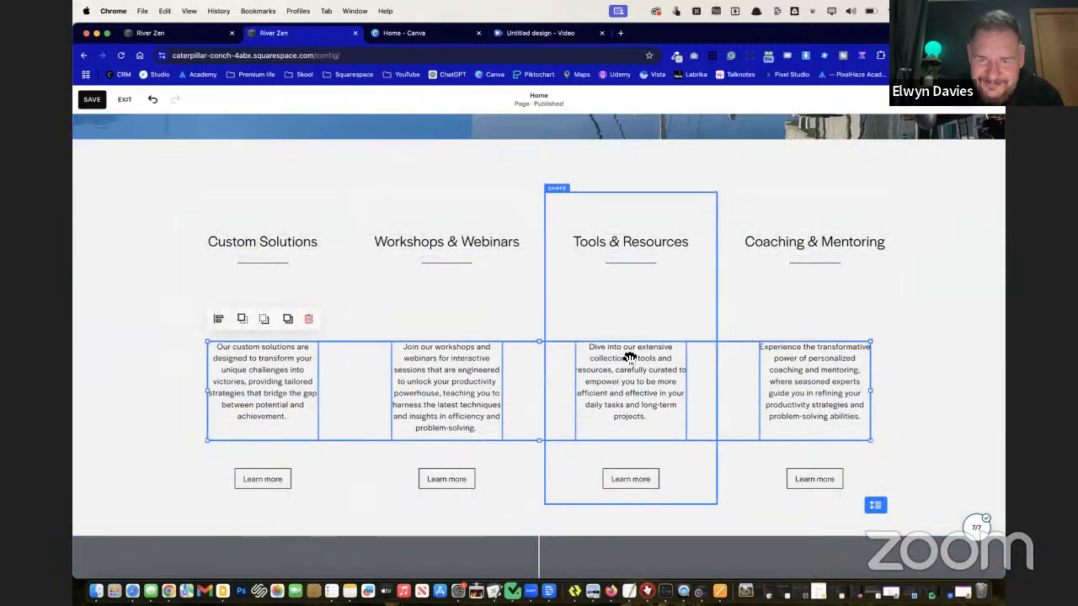
# Move the Tools & Resources and Coaching & Mentoring headings with their divider lines down closer to their descriptions
pyautogui.click(653, 264)
pyautogui.click(614, 241)
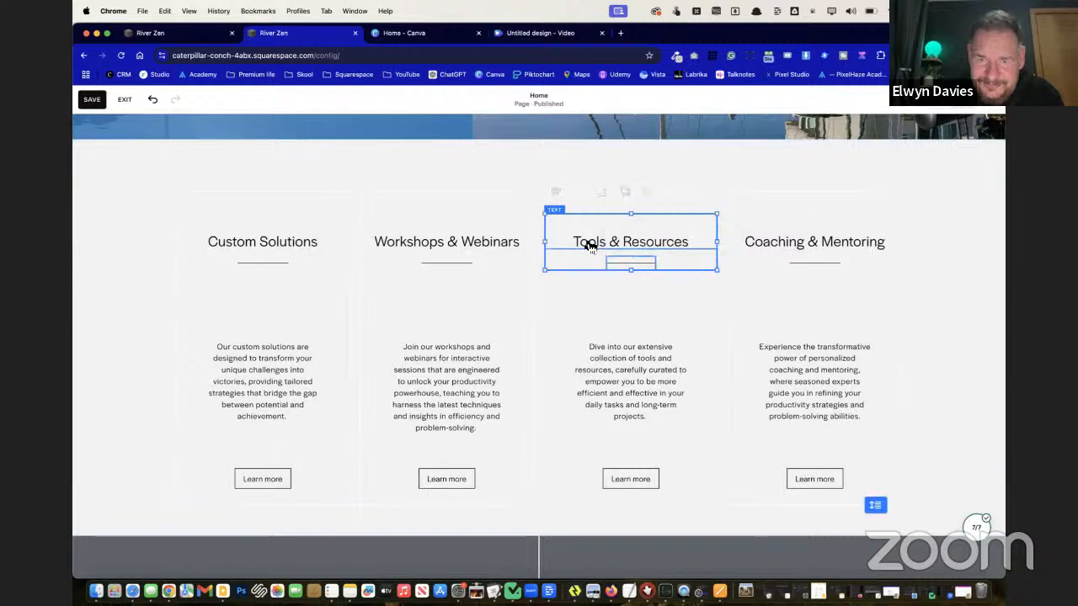
pyautogui.moveTo(612, 242); pyautogui.dragTo(608, 291)
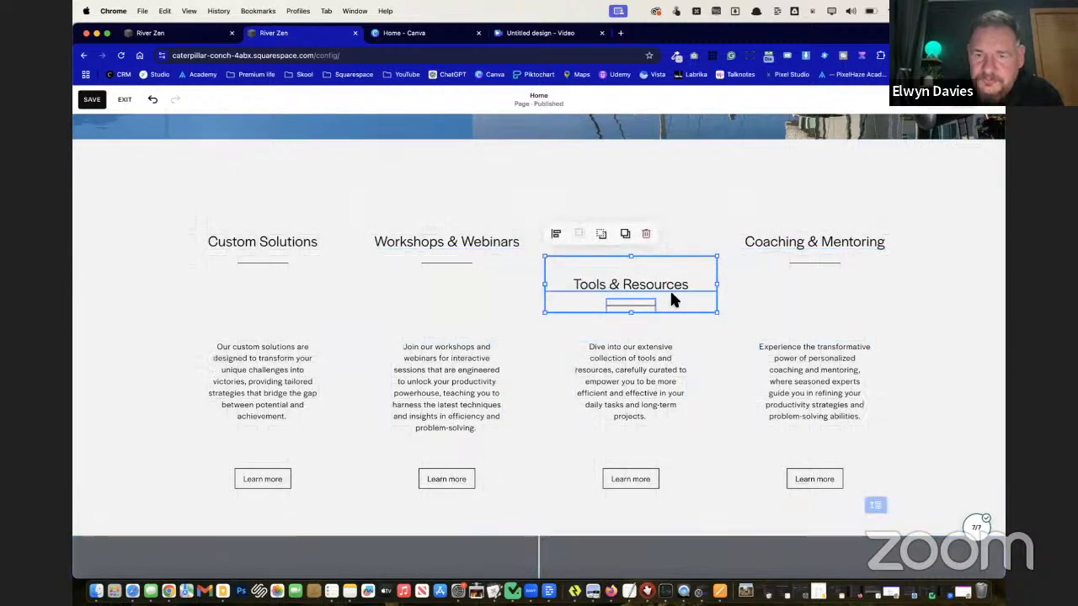
pyautogui.click(819, 266)
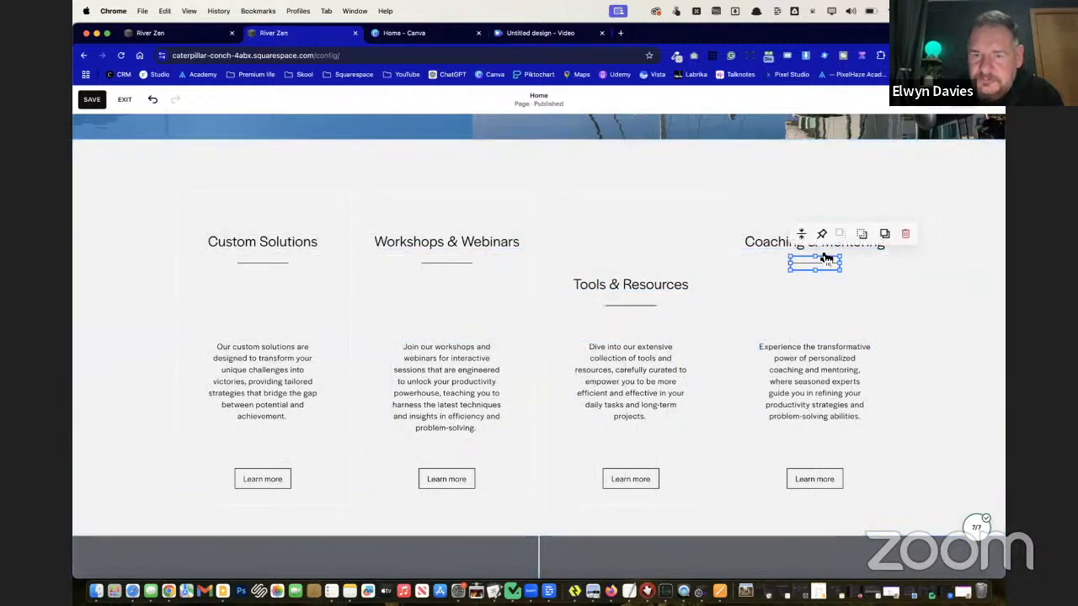
pyautogui.click(762, 244)
pyautogui.moveTo(765, 246); pyautogui.dragTo(768, 286)
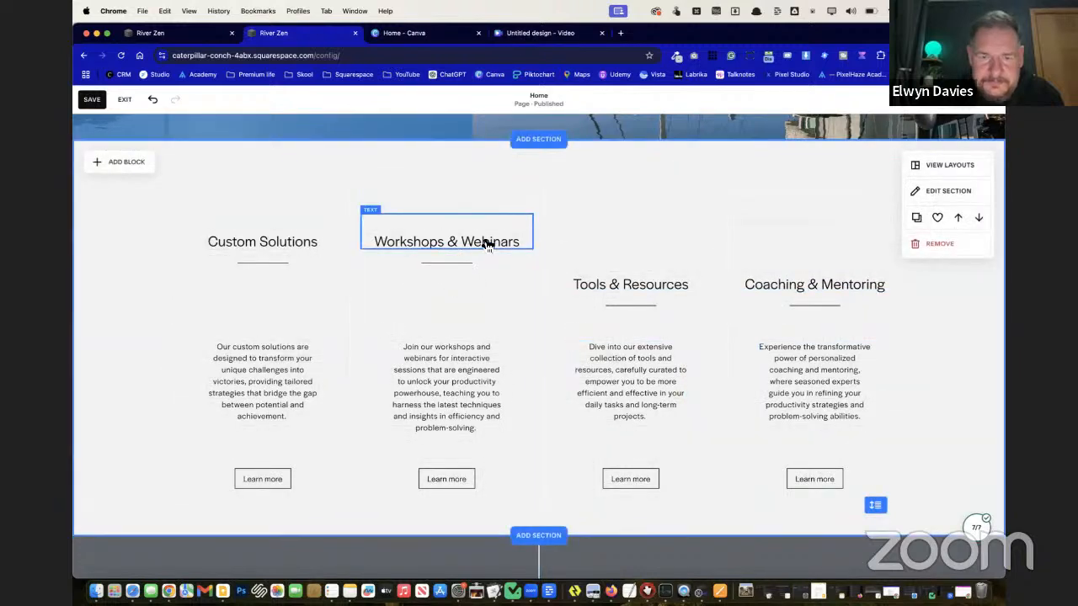
# Move the Workshops & Webinars and Custom Solutions headings with their divider lines down level with the other two headings
pyautogui.click(450, 262)
pyautogui.click(406, 244)
pyautogui.moveTo(405, 245); pyautogui.dragTo(406, 285)
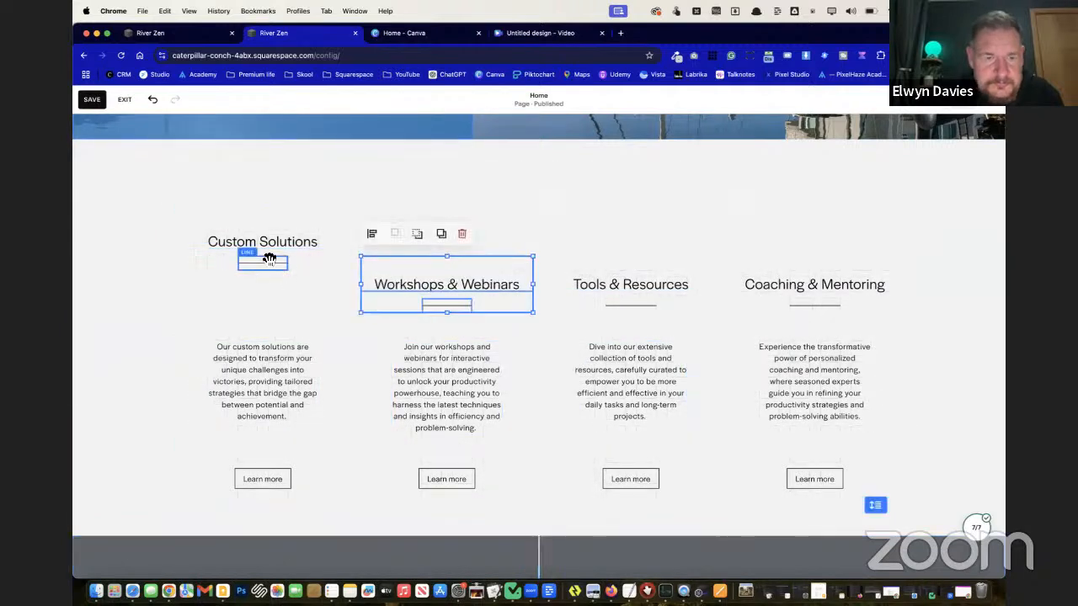
pyautogui.click(272, 266)
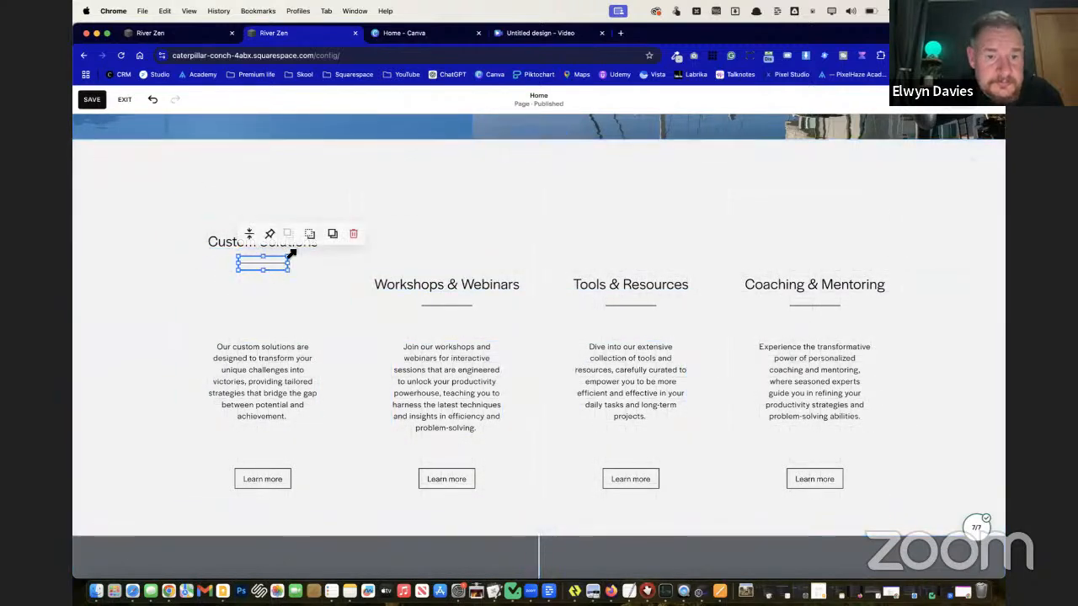
pyautogui.keyDown('shift'); pyautogui.click(225, 245); pyautogui.keyUp('shift')
pyautogui.moveTo(232, 247); pyautogui.dragTo(231, 291)
pyautogui.click(129, 286)
pyautogui.scroll(5, 131, 286)
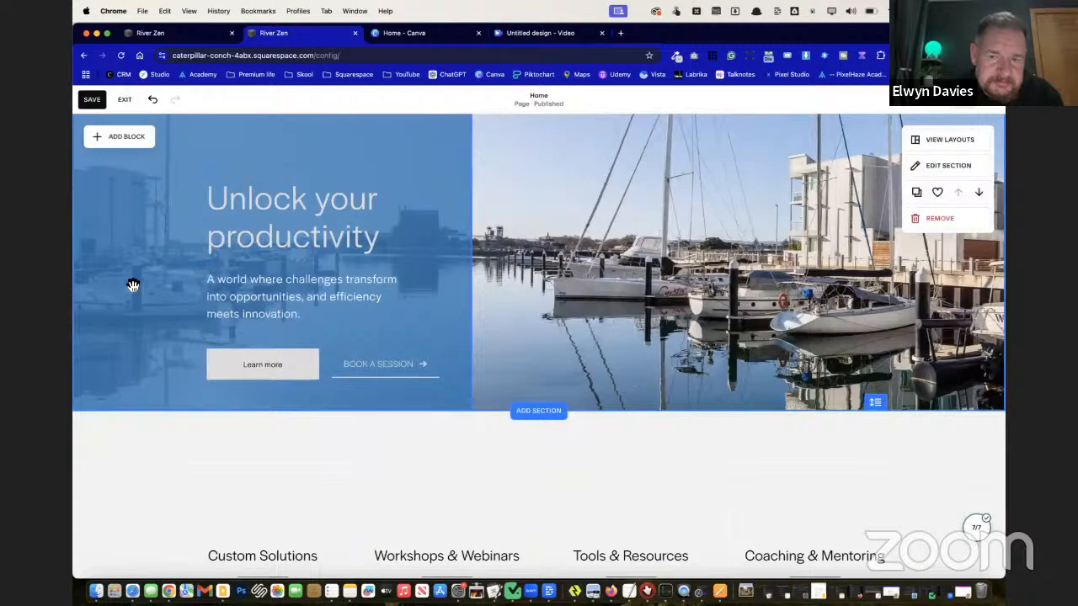
pyautogui.scroll(3, 619, 210)
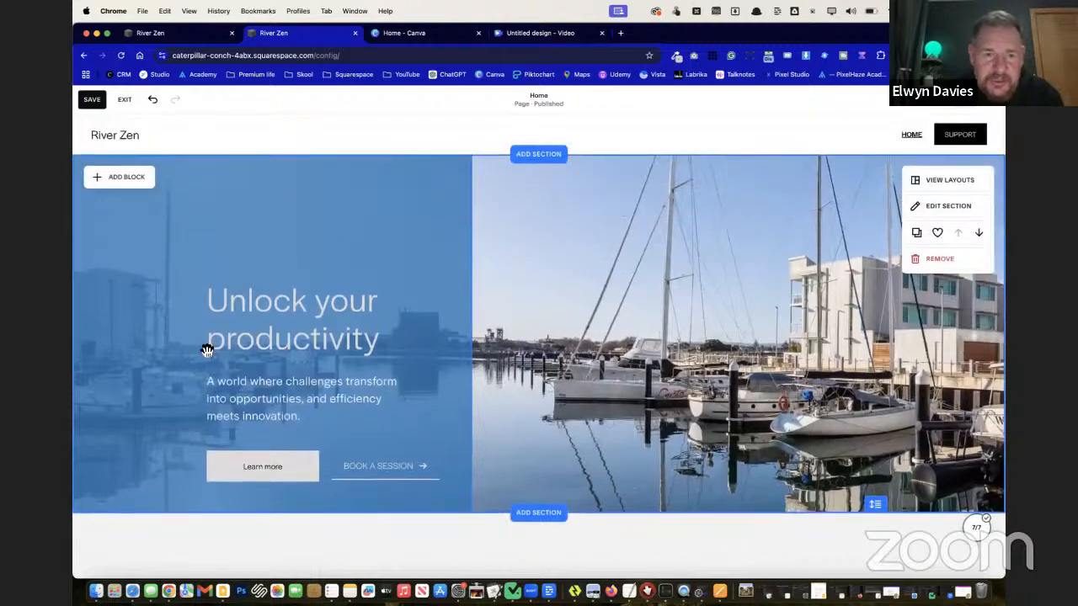
# Set the corner radius of the Custom Solutions card's background shape to 20
pyautogui.scroll(-6, 493, 285)
pyautogui.scroll(-5, 498, 283)
pyautogui.scroll(2, 498, 282)
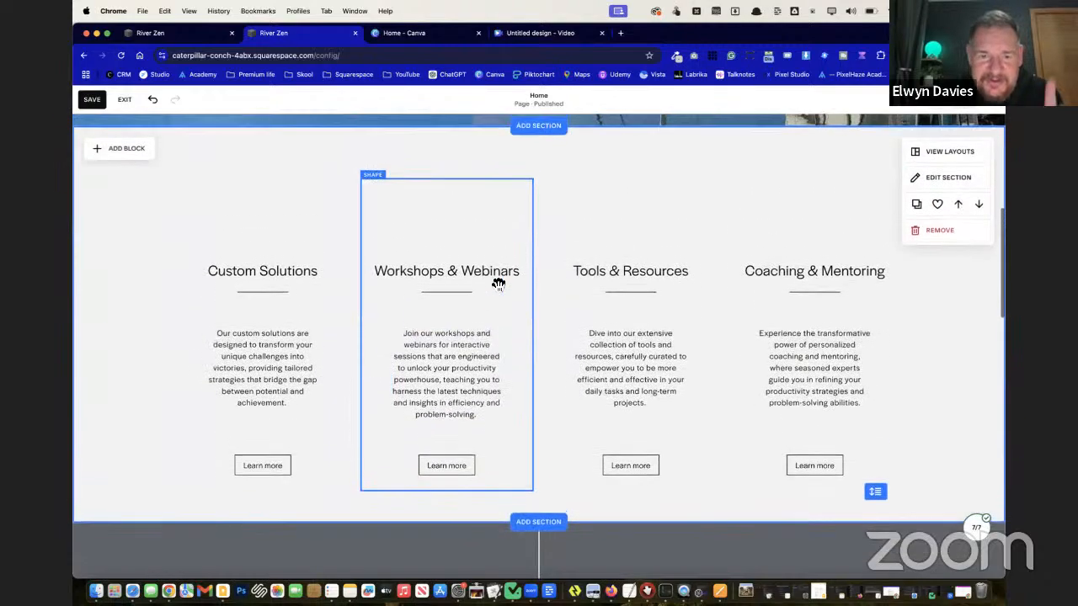
pyautogui.click(269, 206)
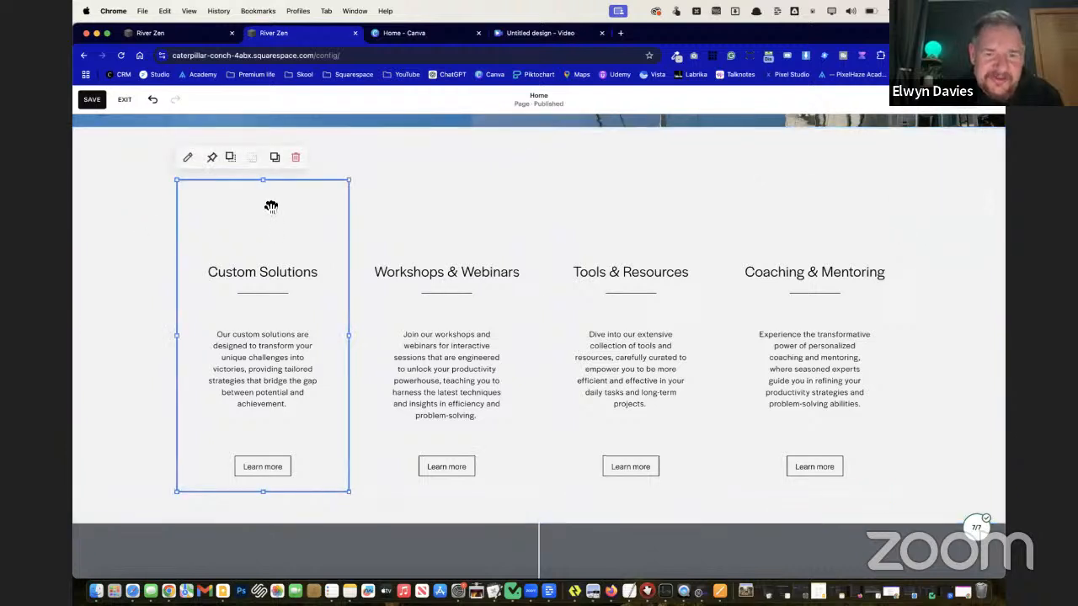
pyautogui.click(270, 207)
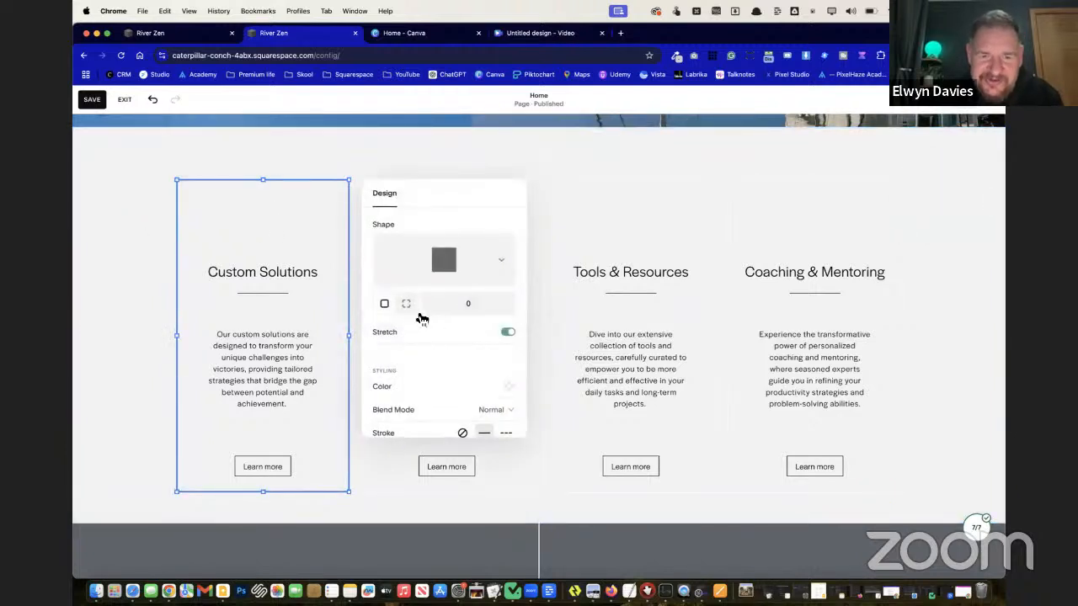
pyautogui.click(386, 305)
pyautogui.click(463, 304)
pyautogui.write('20')
pyautogui.press('Return')
pyautogui.click(133, 276)
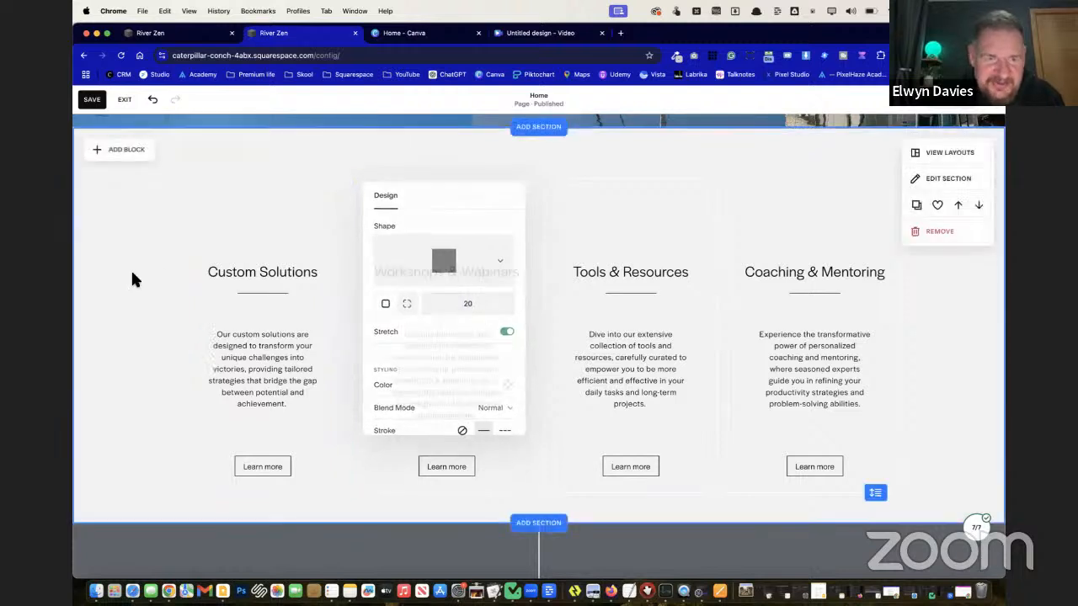
# Set the Workshops & Webinars card shape's corner radius to 20 and its fill color to RGB 14, 14, 14 at 0% opacity
pyautogui.doubleClick(528, 213)
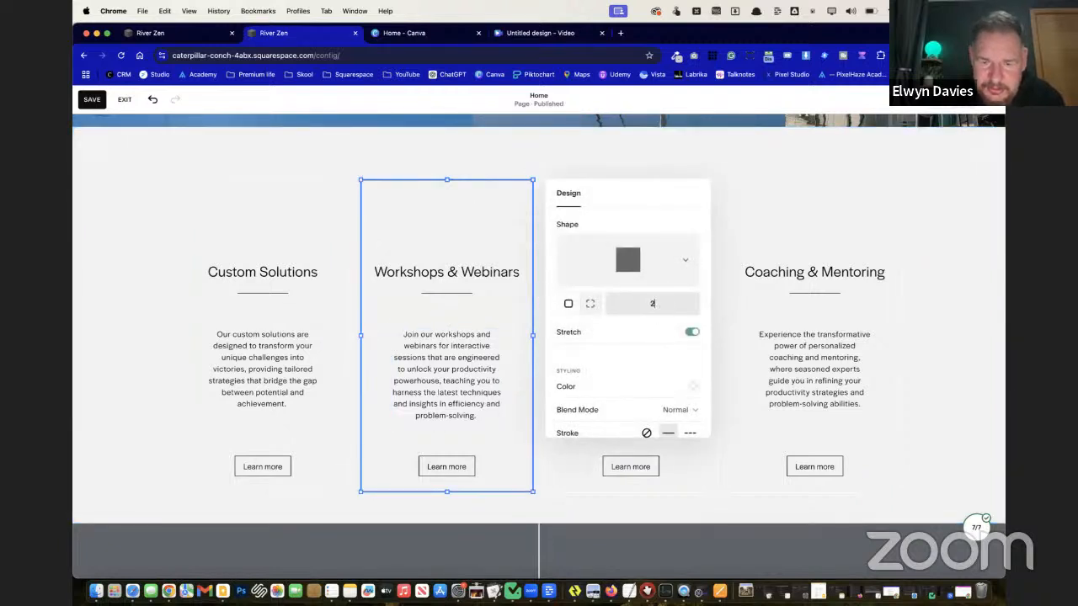
pyautogui.write('20')
pyautogui.press('Return')
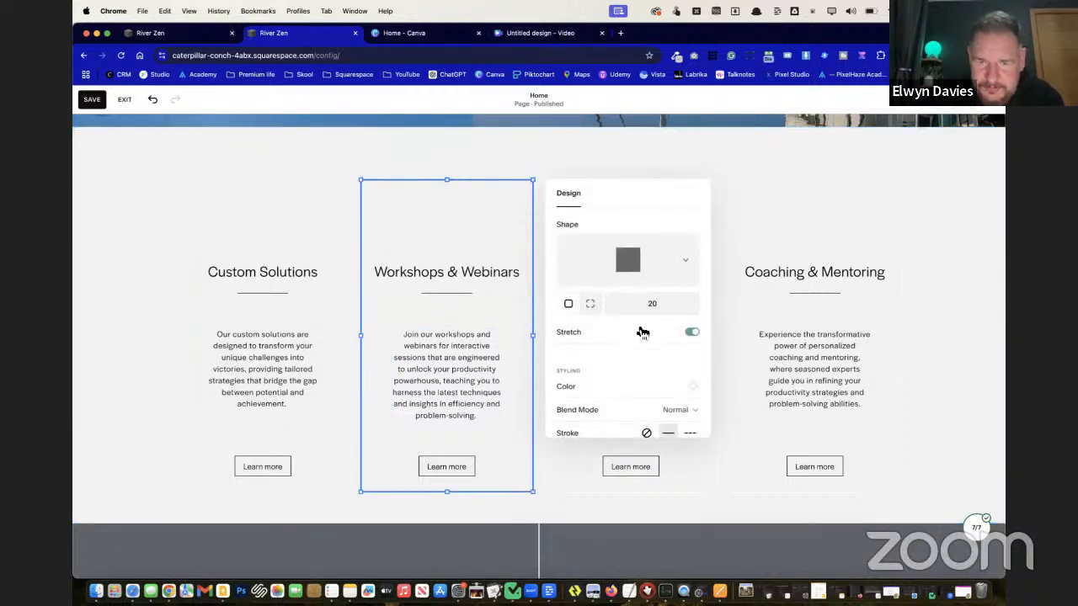
pyautogui.click(695, 386)
pyautogui.moveTo(737, 416); pyautogui.dragTo(714, 419)
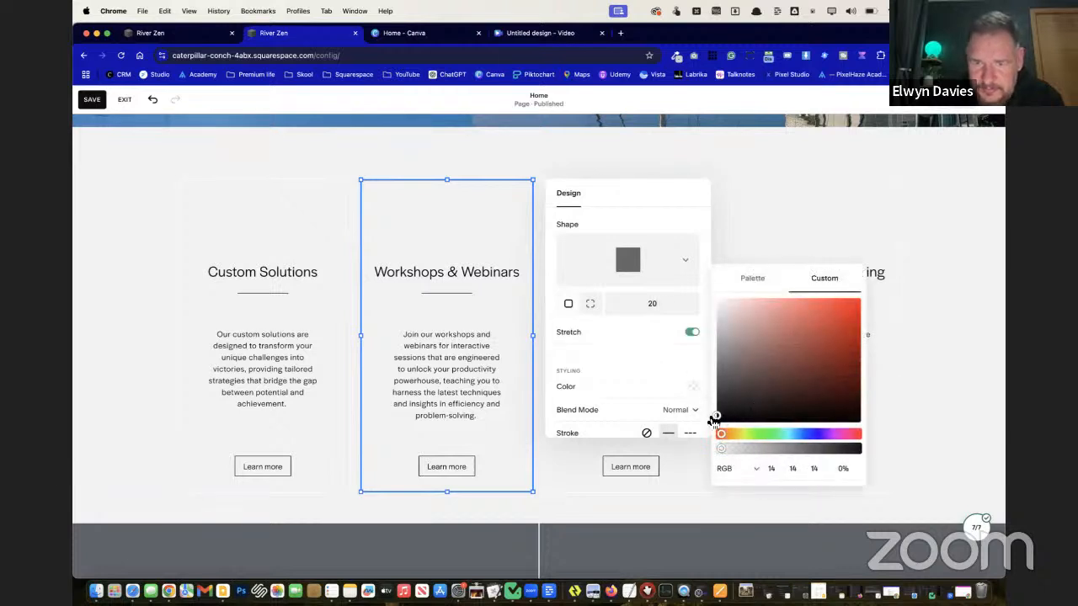
pyautogui.click(758, 197)
# Give the Tools & Resources card shape a corner radius of 20 and the palette's dark gray stroke color
pyautogui.click(589, 210)
pyautogui.click(604, 228)
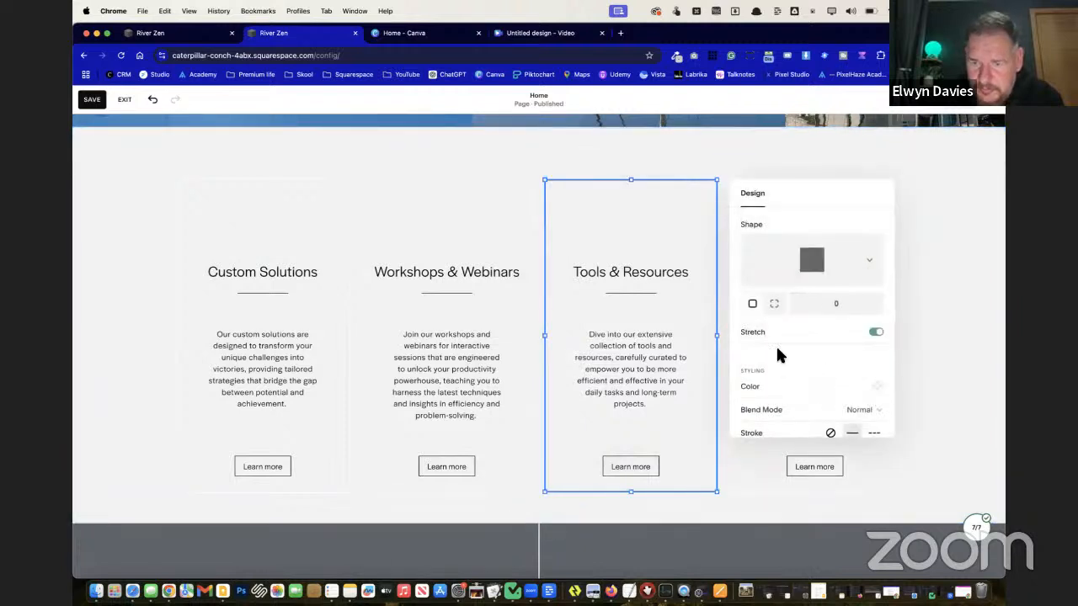
pyautogui.scroll(-2, 777, 353)
pyautogui.press('BackSpace')
pyautogui.write('2')
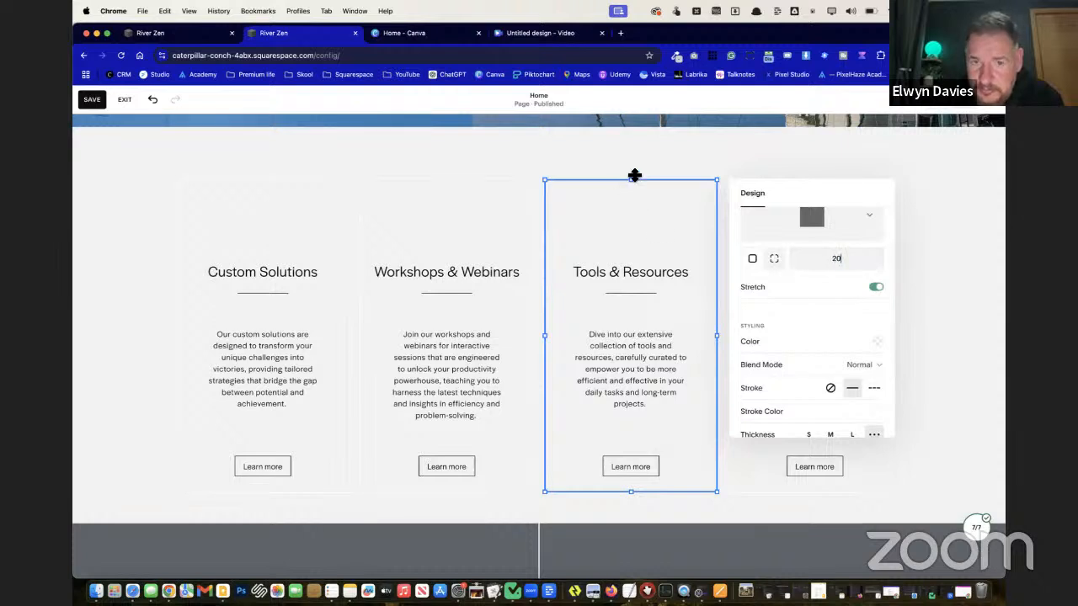
pyautogui.scroll(-4, 825, 373)
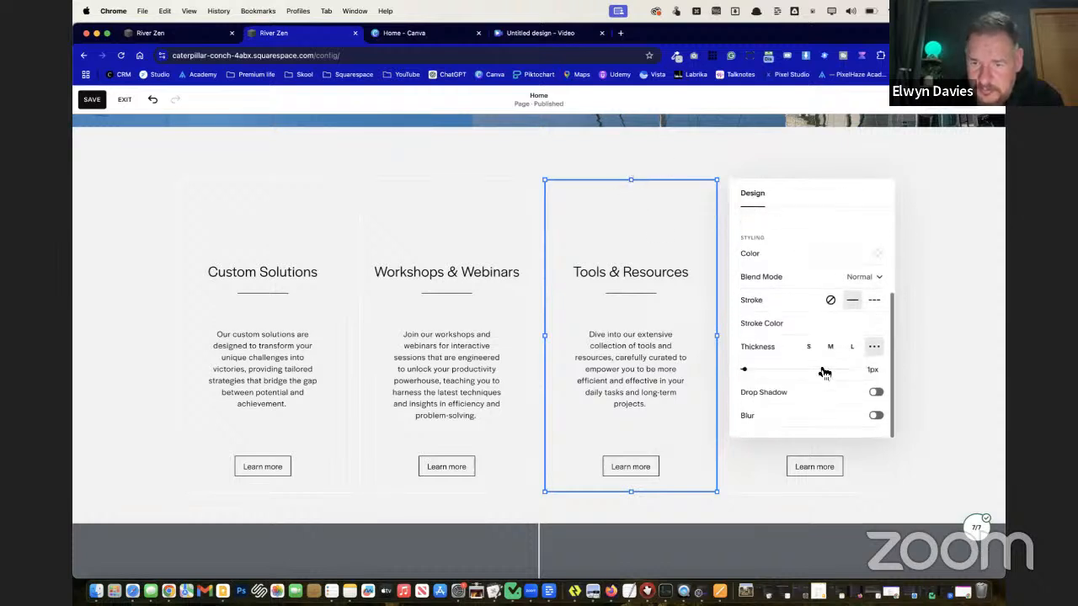
pyautogui.click(880, 326)
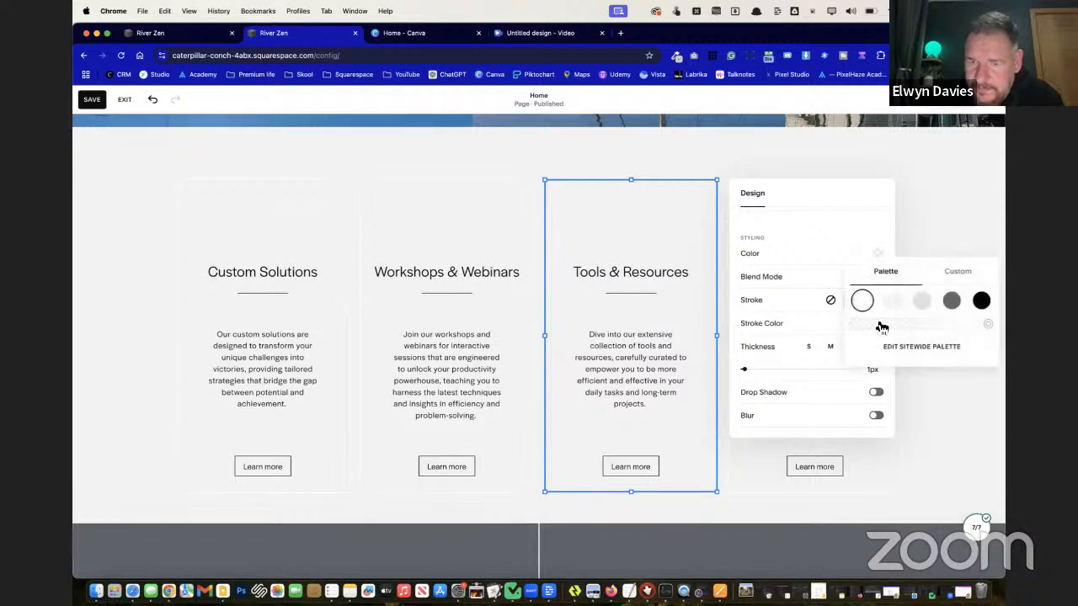
pyautogui.click(952, 300)
pyautogui.click(641, 144)
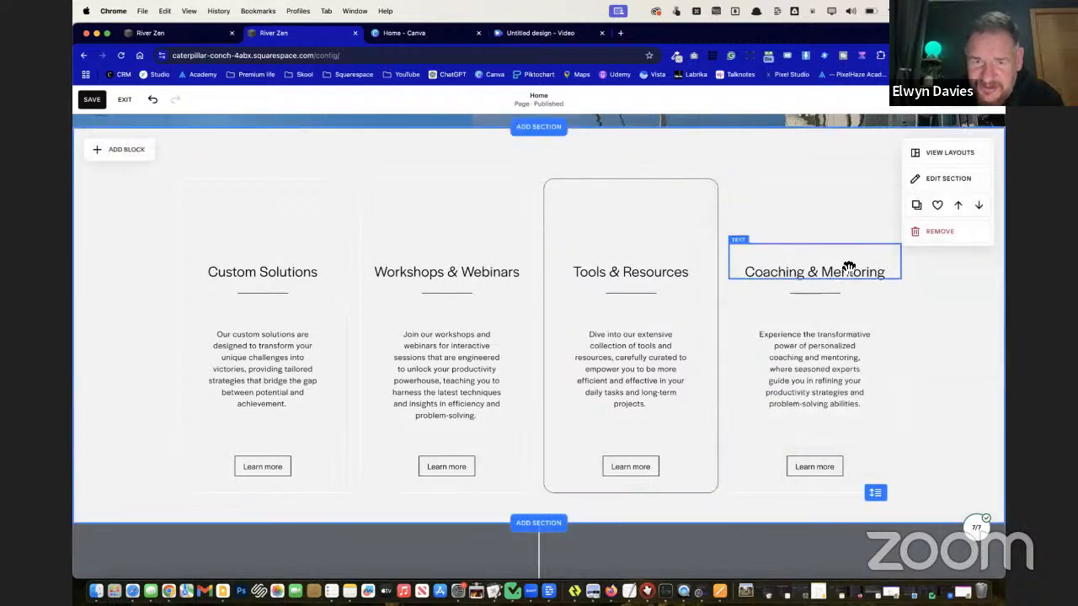
# Set the Coaching & Mentoring card shape's corner radius to 4 and its stroke color to the palette's dark gray
pyautogui.doubleClick(862, 194)
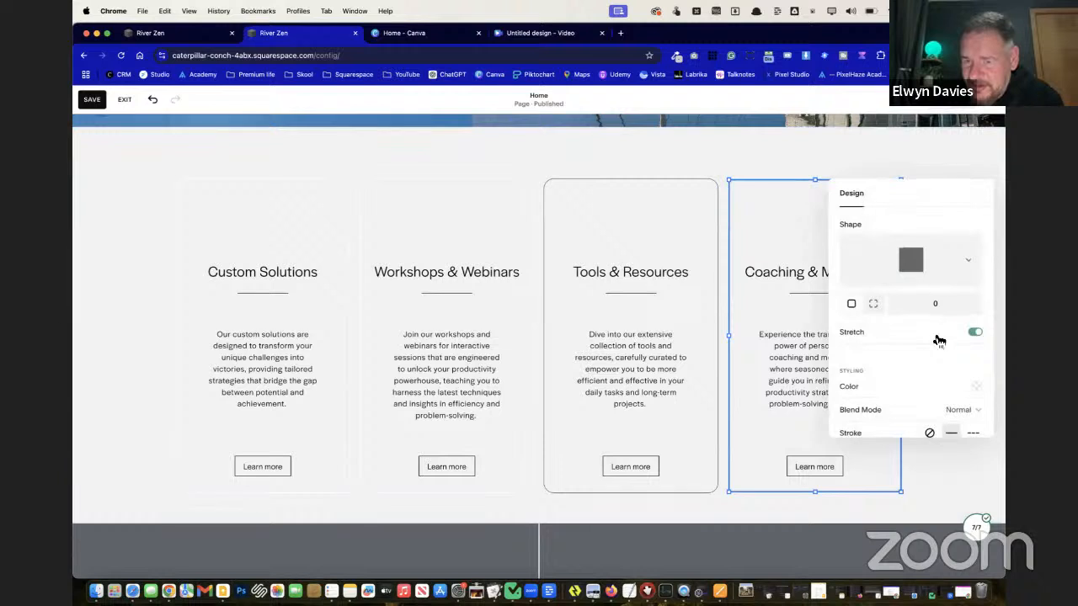
pyautogui.scroll(-5, 905, 377)
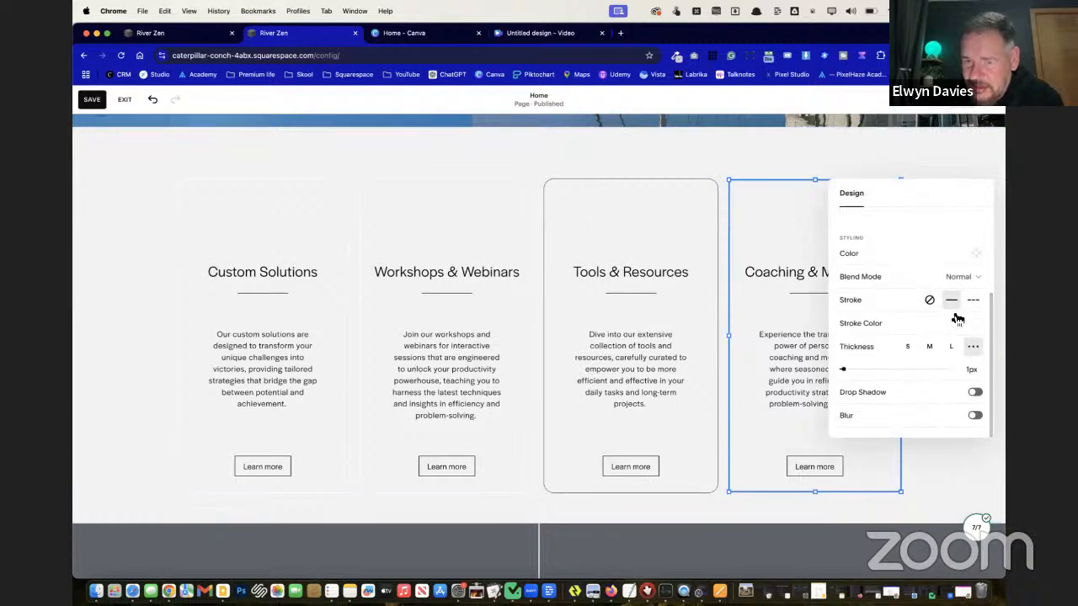
pyautogui.scroll(4, 929, 338)
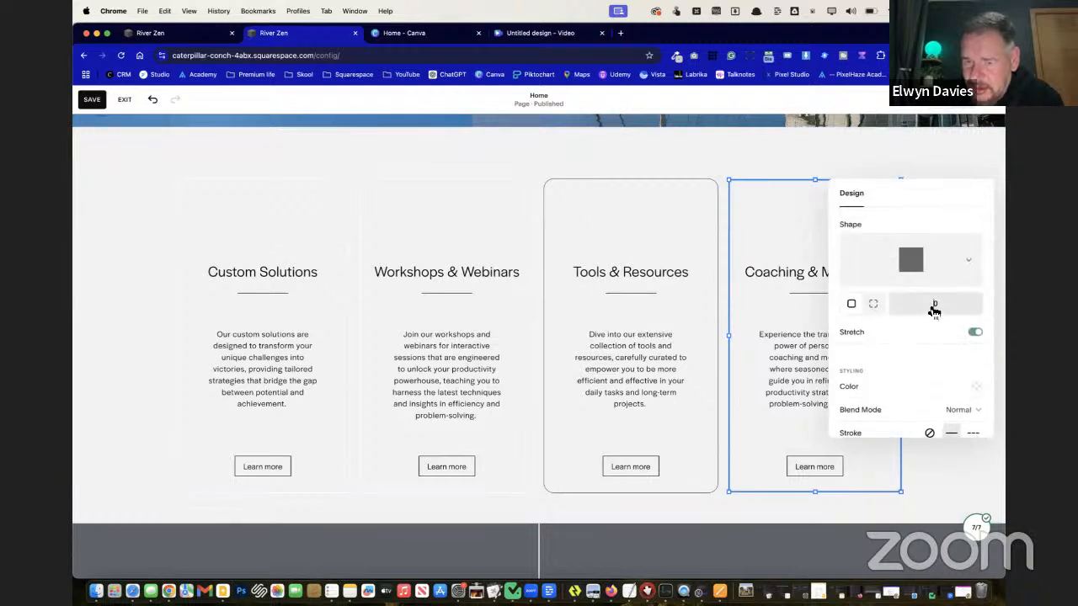
pyautogui.click(933, 310)
pyautogui.write('24')
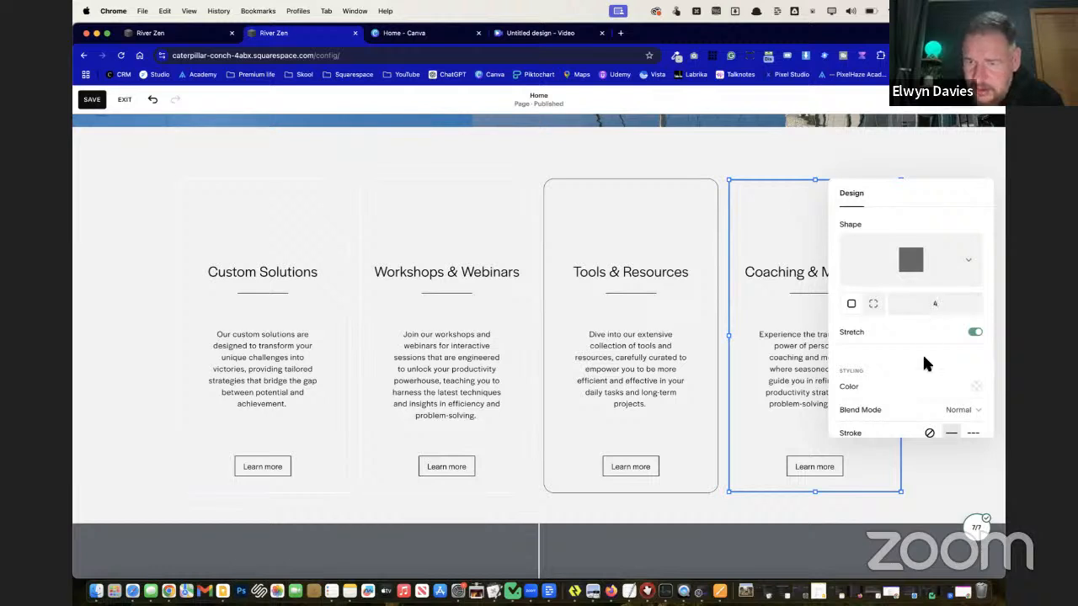
pyautogui.scroll(-3, 924, 361)
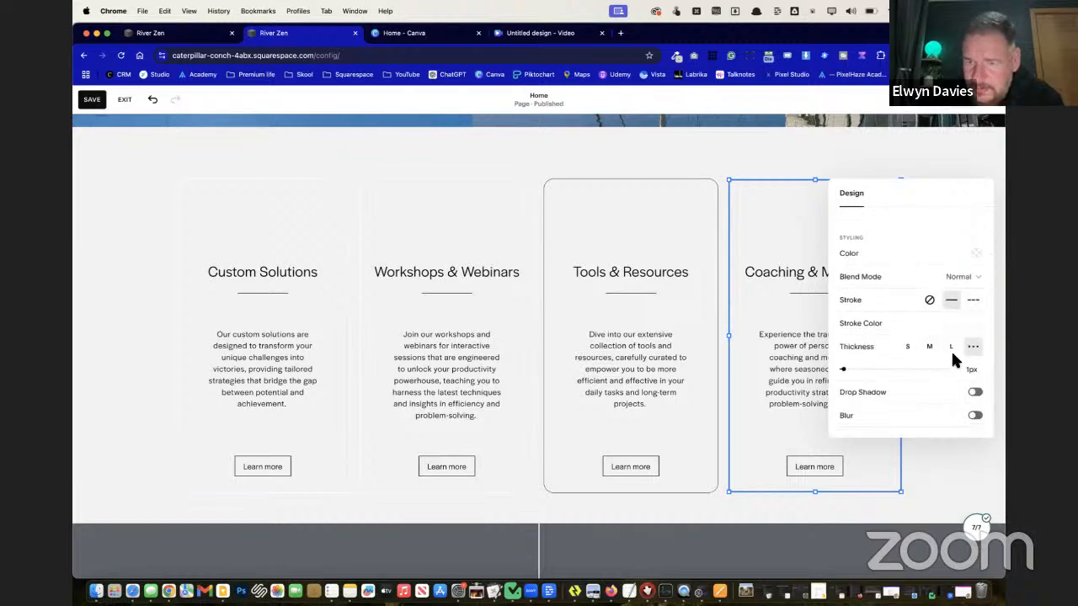
pyautogui.click(977, 327)
pyautogui.click(952, 301)
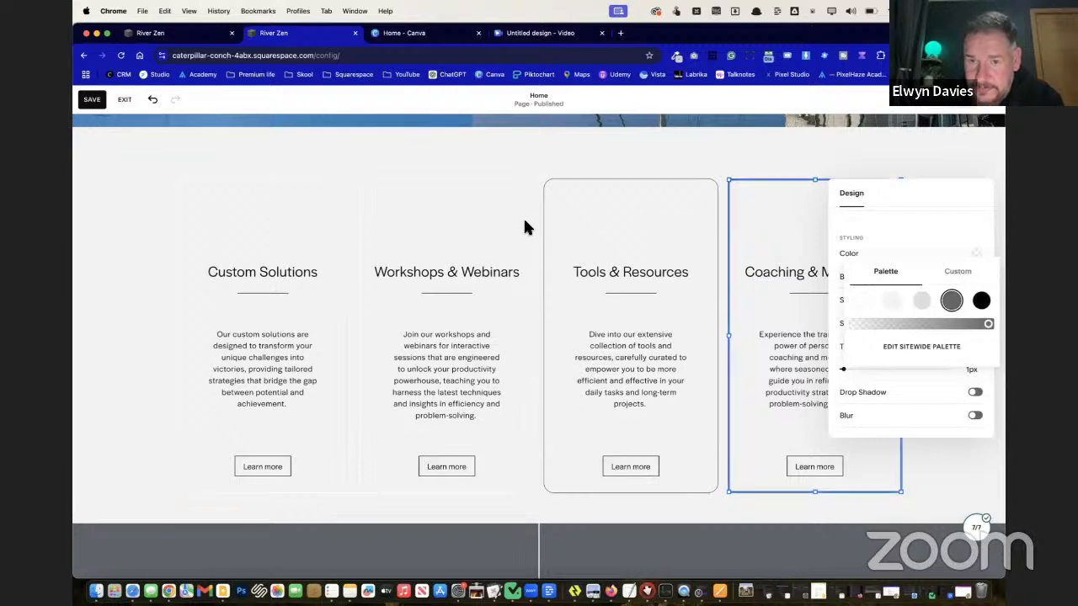
# Set the Coaching & Mentoring card shape's corner radius to 20
pyautogui.click(500, 216)
pyautogui.click(789, 220)
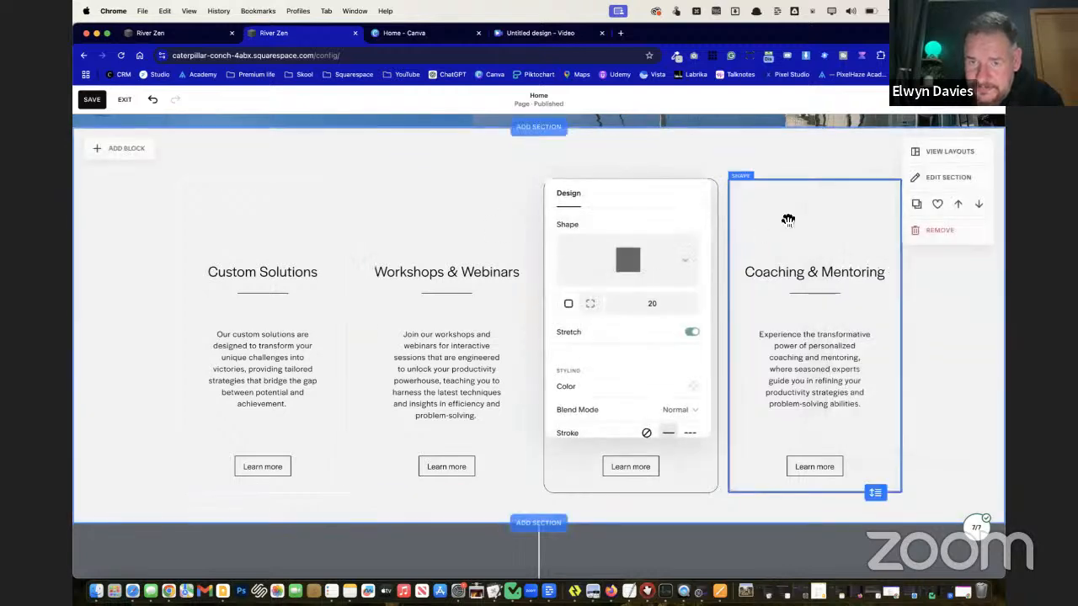
pyautogui.click(935, 303)
pyautogui.write('2')
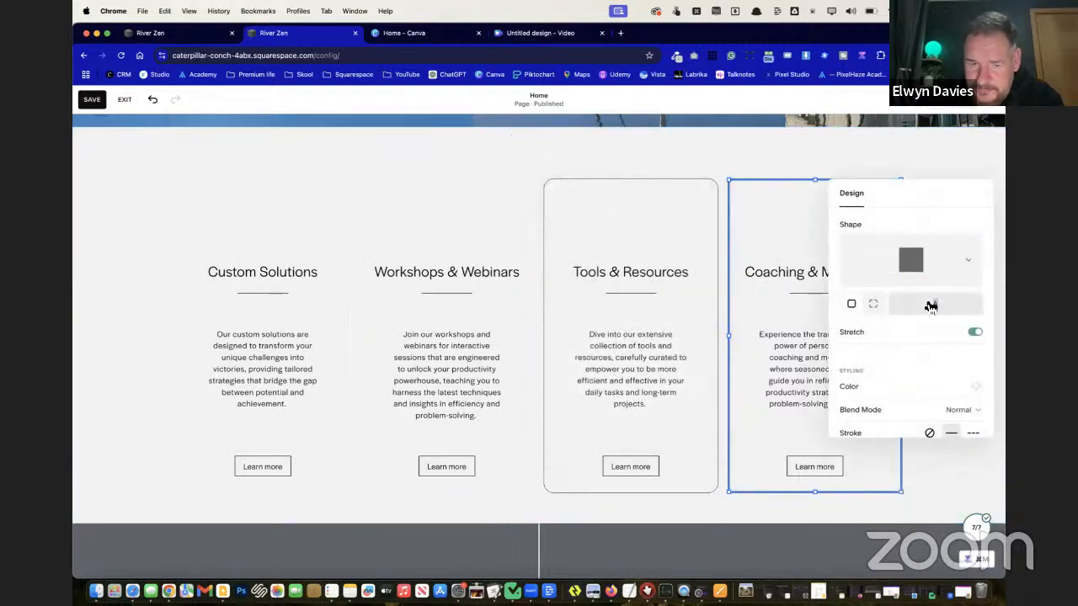
pyautogui.write('0')
pyautogui.click(746, 171)
# Change the Workshops & Webinars card shape's stroke color to the palette's dark gray
pyautogui.click(503, 224)
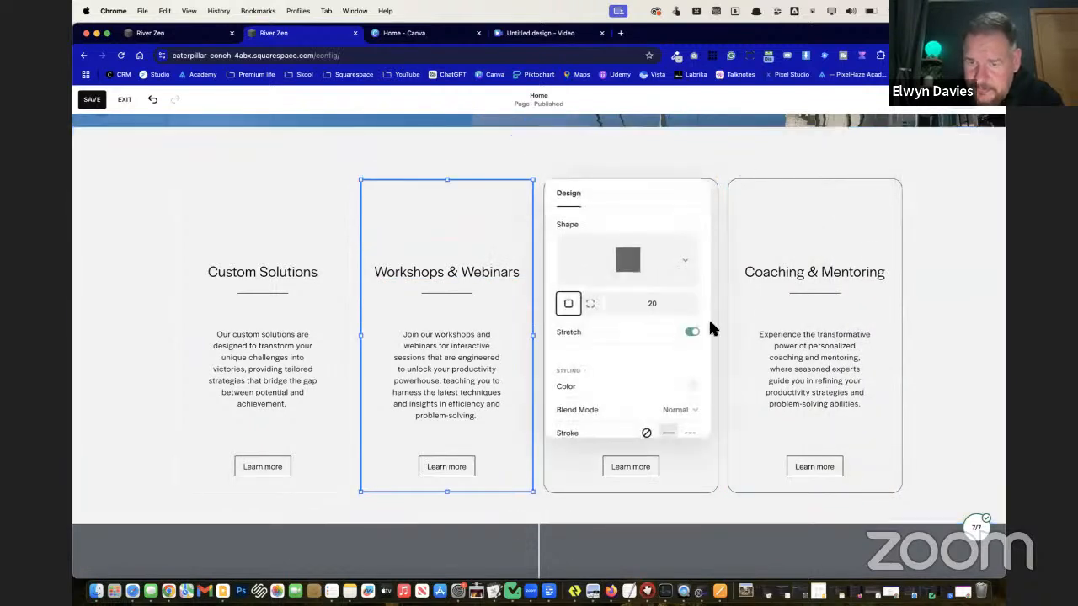
pyautogui.scroll(-3, 661, 411)
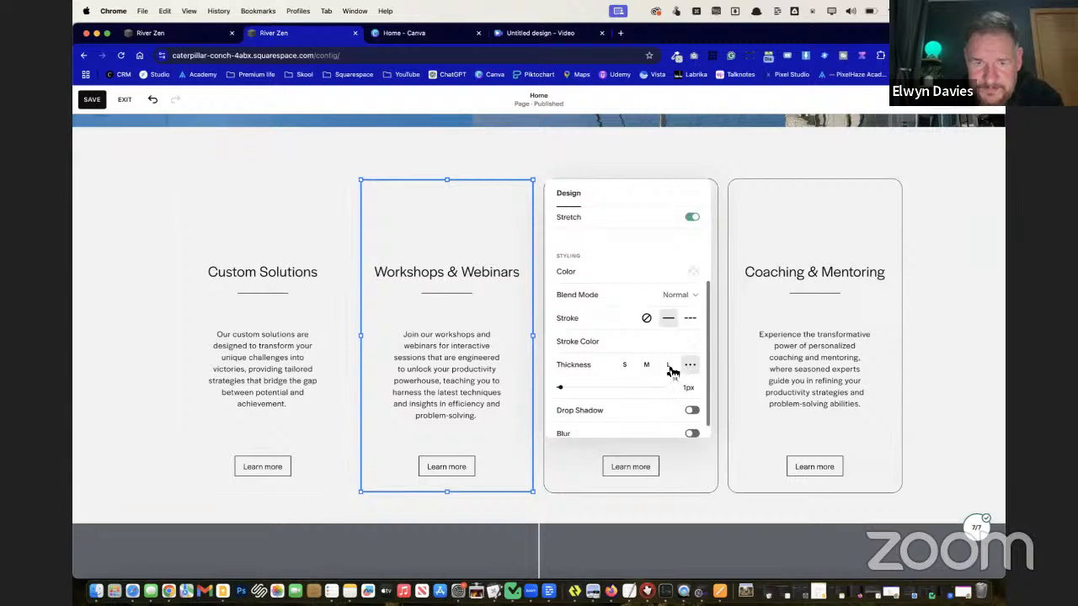
pyautogui.click(694, 341)
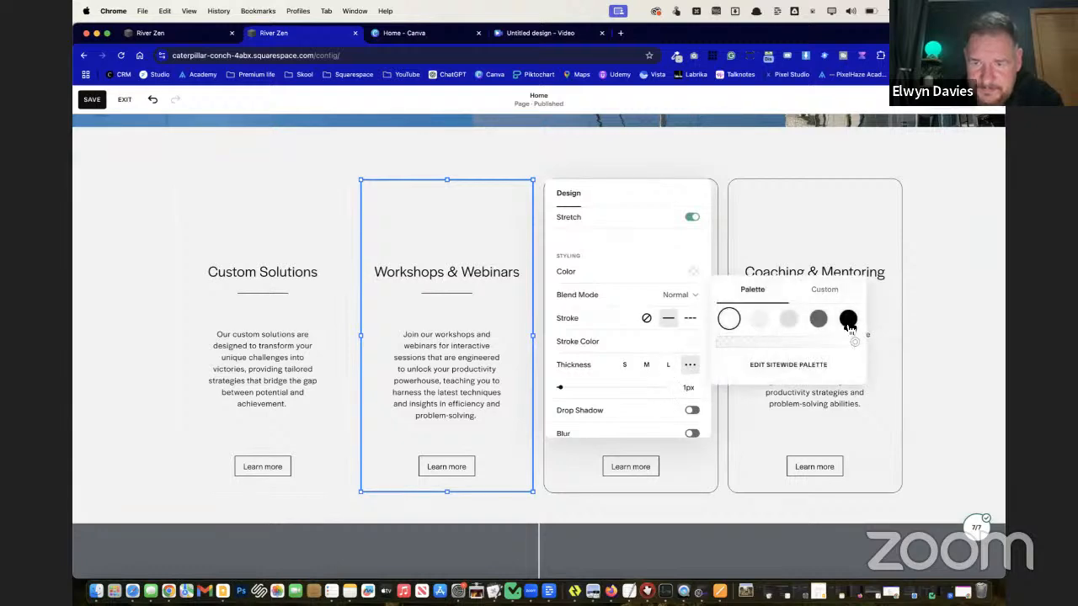
# Change the Custom Solutions card shape's stroke color to the palette's dark gray
pyautogui.click(299, 316)
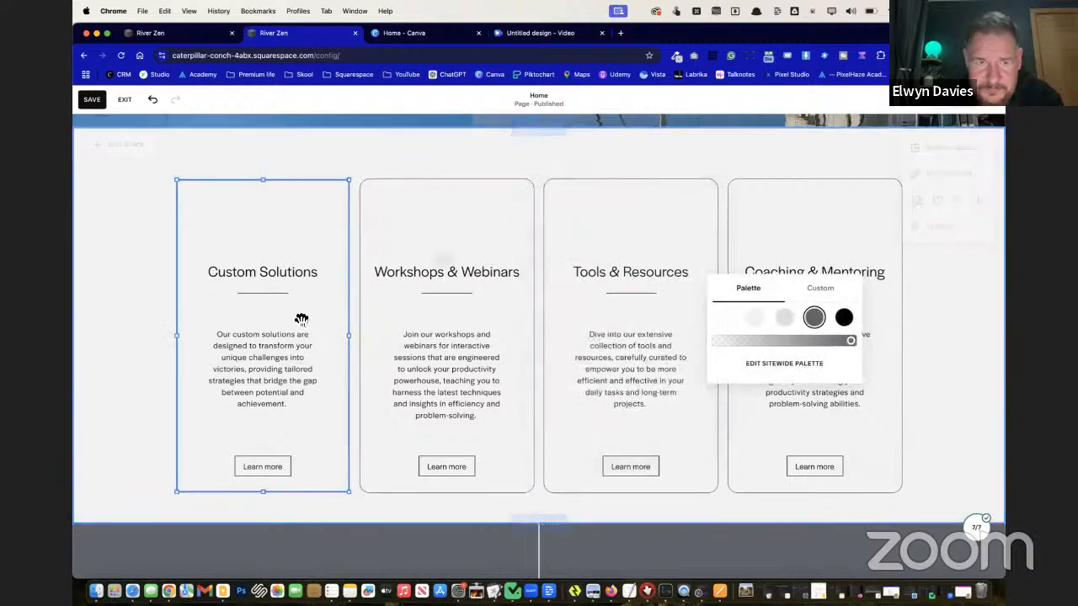
pyautogui.scroll(-3, 435, 359)
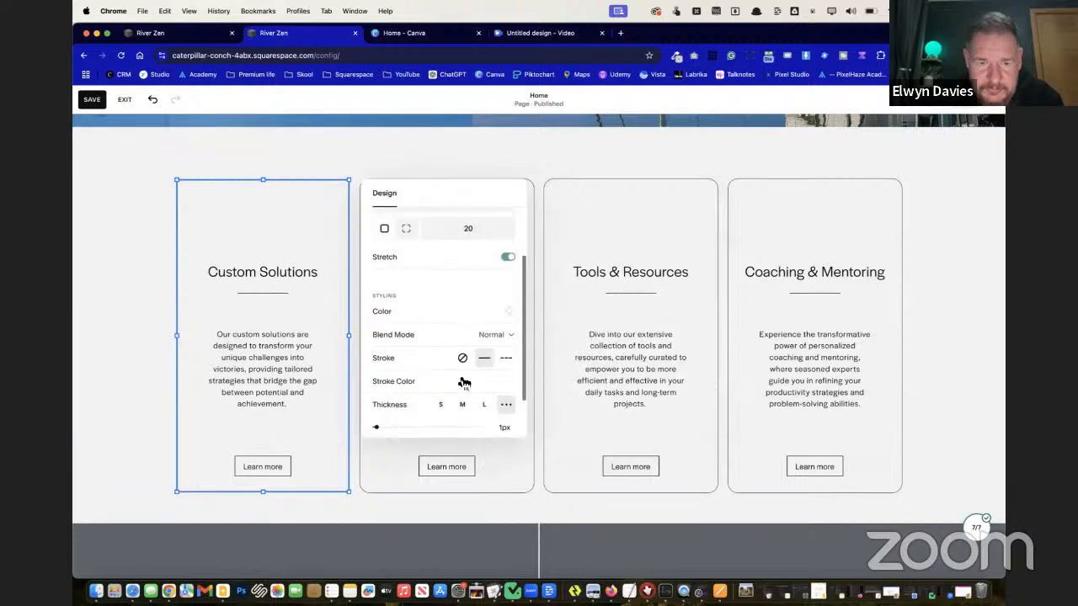
pyautogui.click(514, 383)
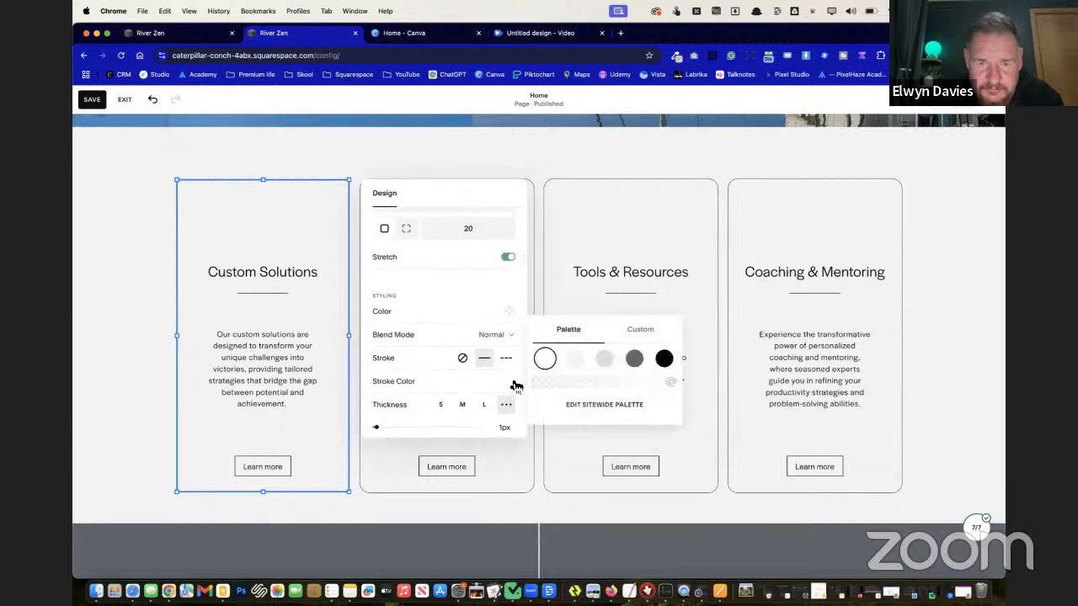
pyautogui.click(640, 364)
pyautogui.click(115, 264)
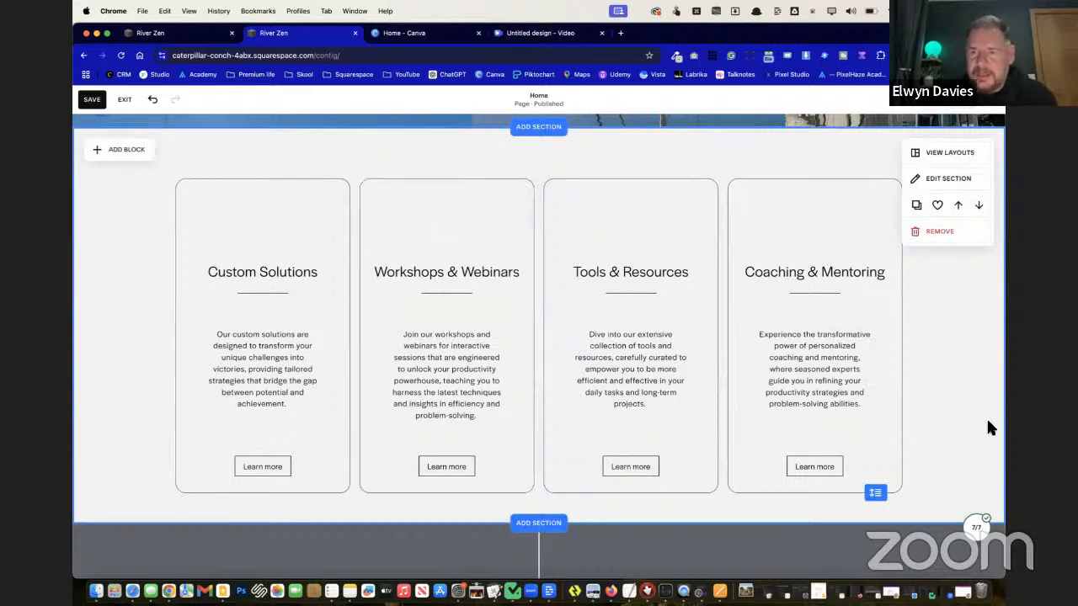
# Move the headings and divider lines of all four cards down together, closer to the description texts
pyautogui.scroll(3, 989, 428)
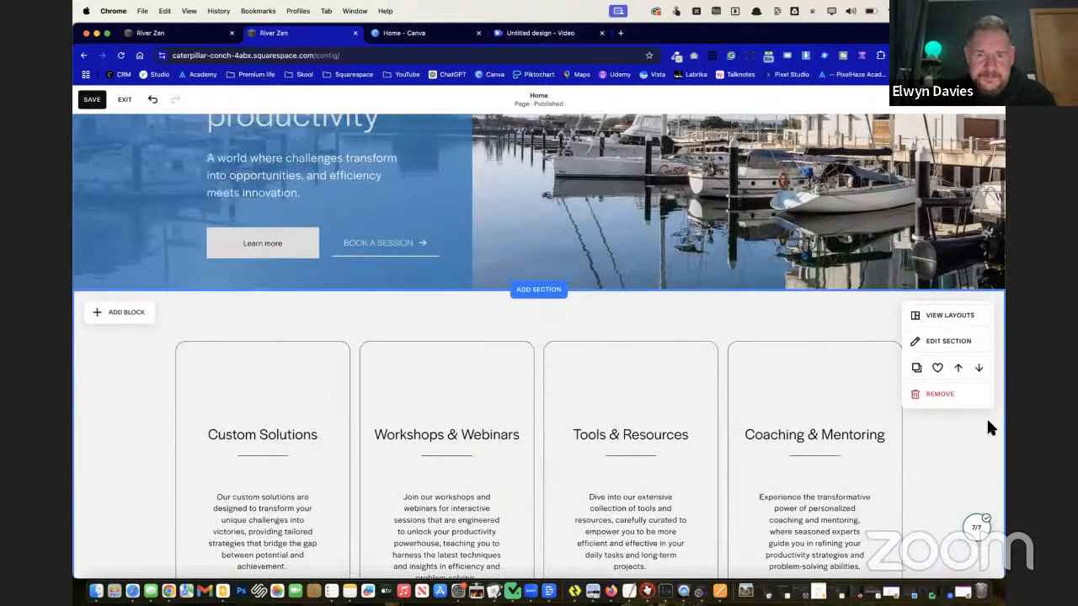
pyautogui.scroll(3, 990, 428)
pyautogui.scroll(-5, 989, 428)
pyautogui.scroll(-3, 988, 428)
pyautogui.click(645, 246)
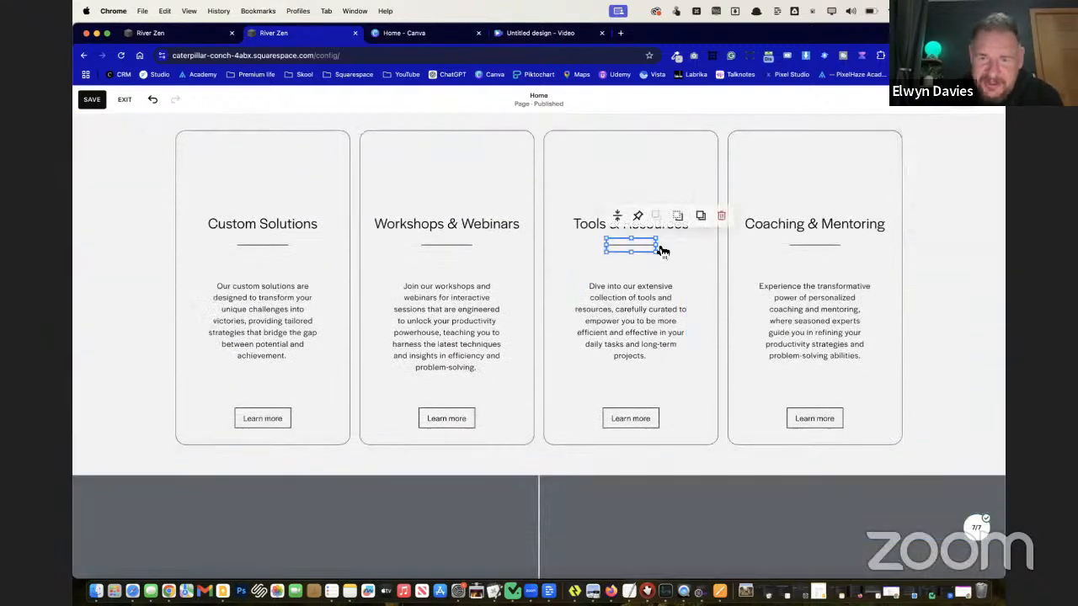
pyautogui.click(581, 229)
pyautogui.keyDown('shift'); pyautogui.click(864, 224); pyautogui.keyUp('shift')
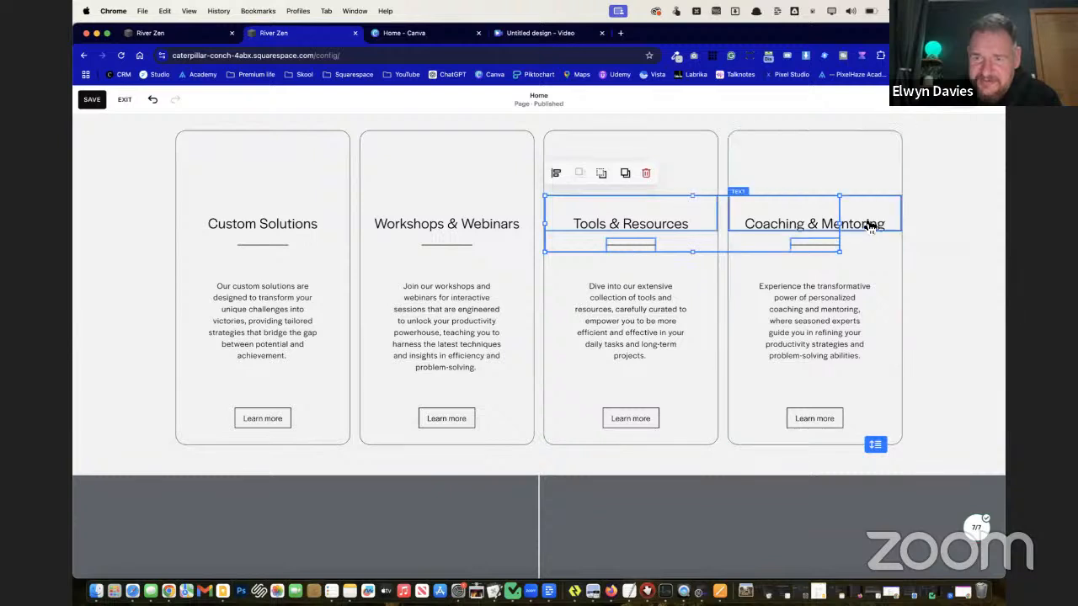
pyautogui.keyDown('shift'); pyautogui.click(474, 224); pyautogui.keyUp('shift')
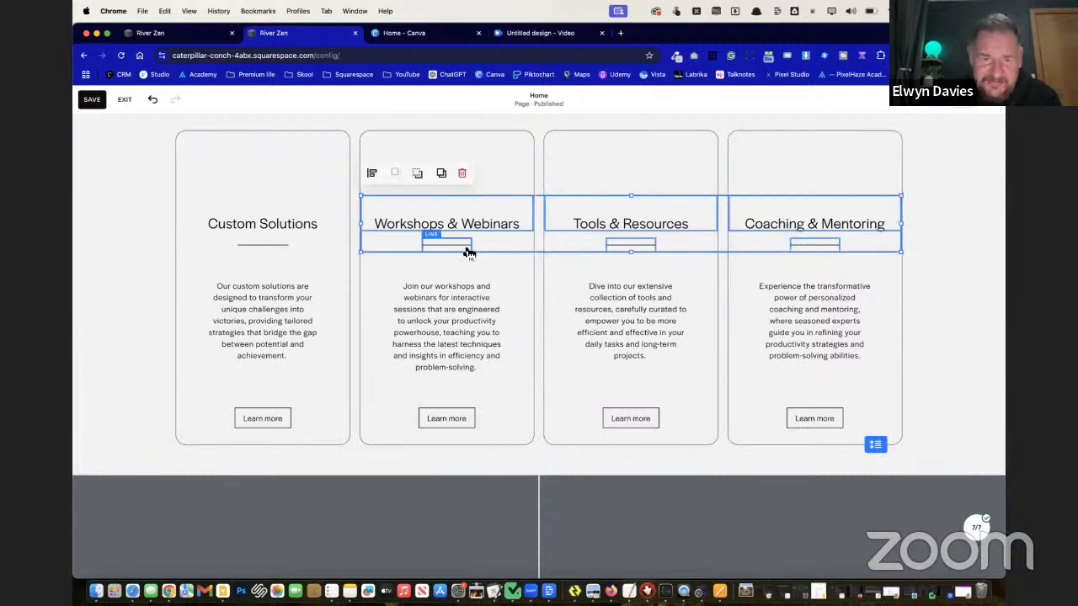
pyautogui.keyDown('shift'); pyautogui.click(284, 245); pyautogui.keyUp('shift')
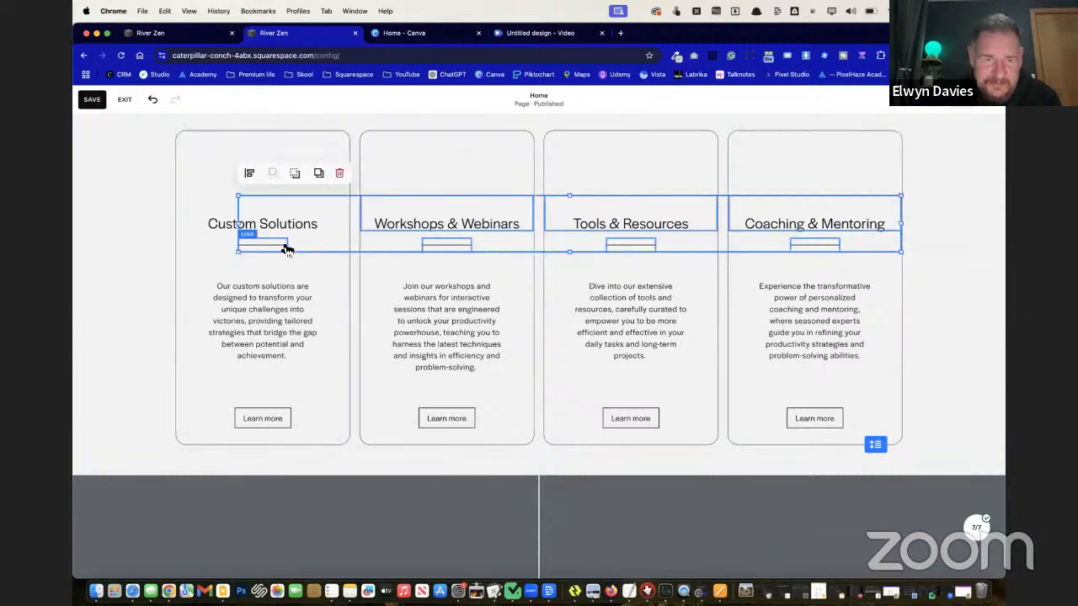
pyautogui.keyDown('shift'); pyautogui.click(225, 231); pyautogui.keyUp('shift')
pyautogui.moveTo(270, 224); pyautogui.dragTo(269, 245)
pyautogui.click(102, 266)
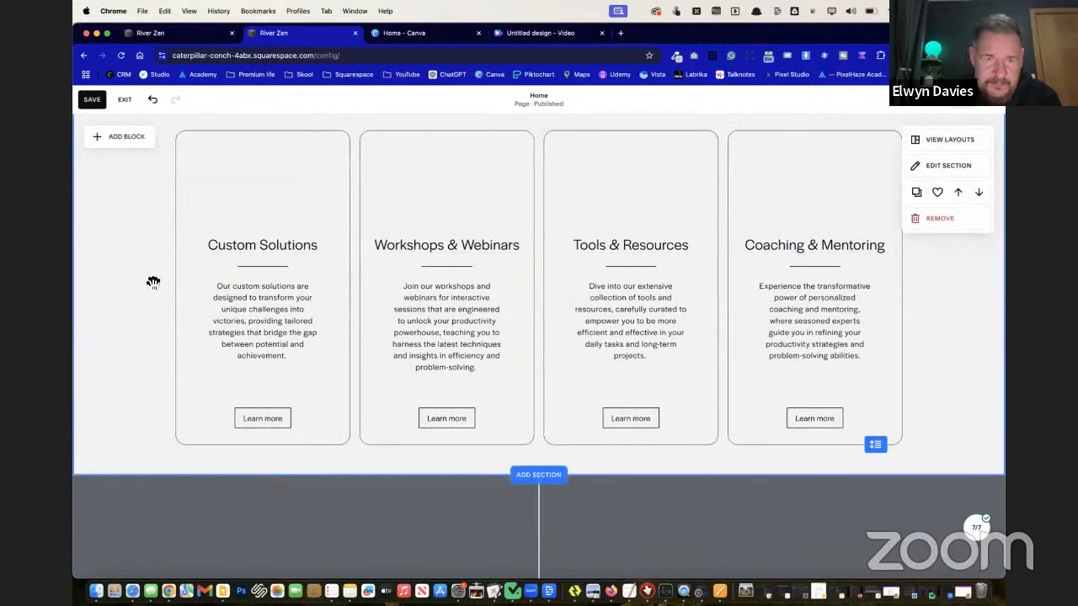
# Add an image block across the top of the Custom Solutions card and shorten it to end above the heading
pyautogui.click(118, 136)
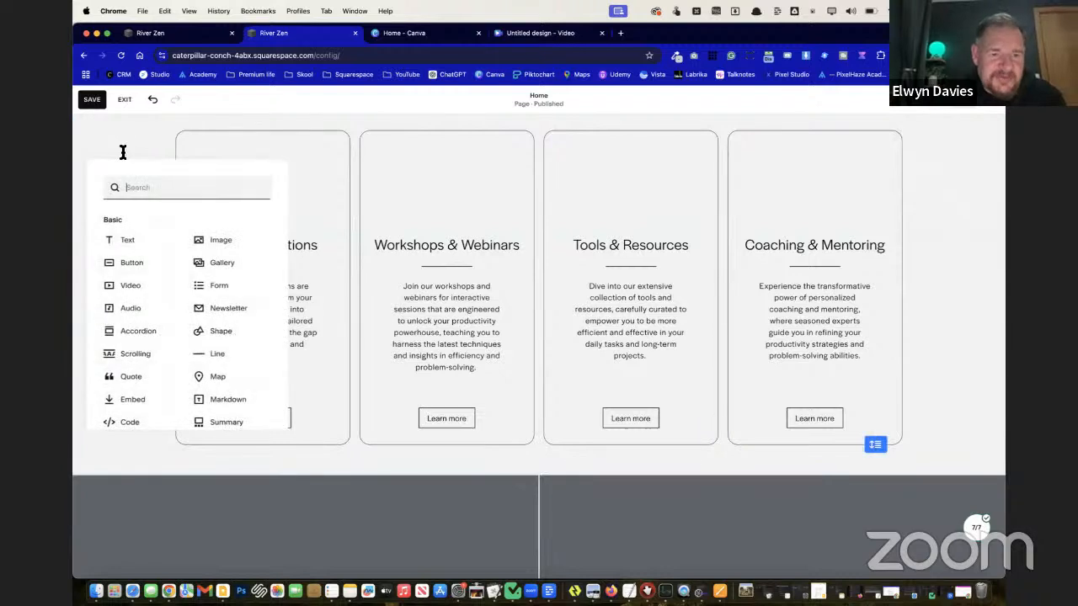
pyautogui.click(220, 241)
pyautogui.click(320, 214)
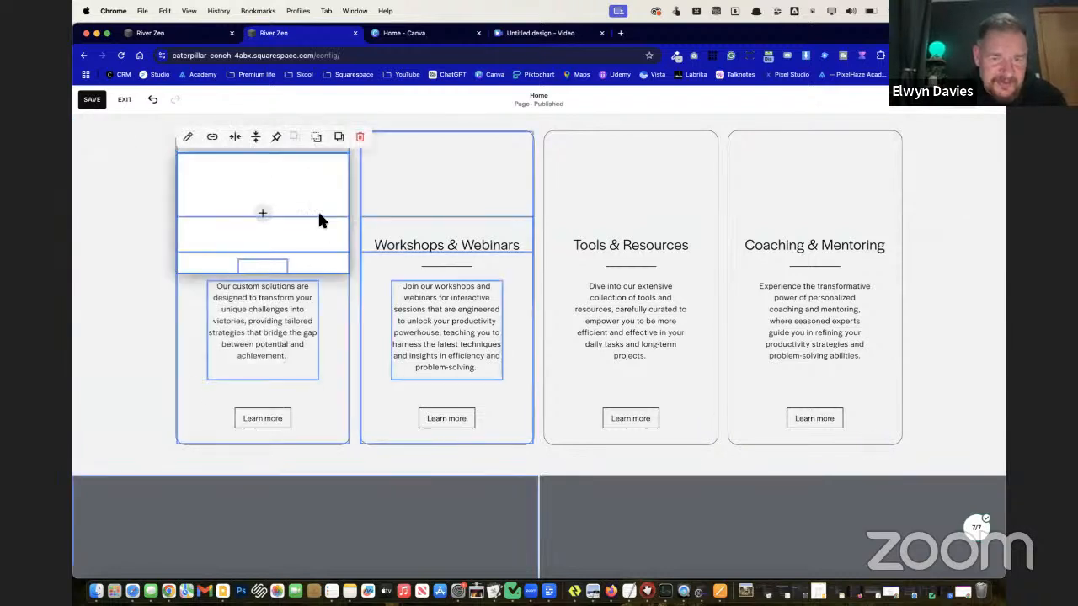
pyautogui.moveTo(319, 260); pyautogui.dragTo(312, 219)
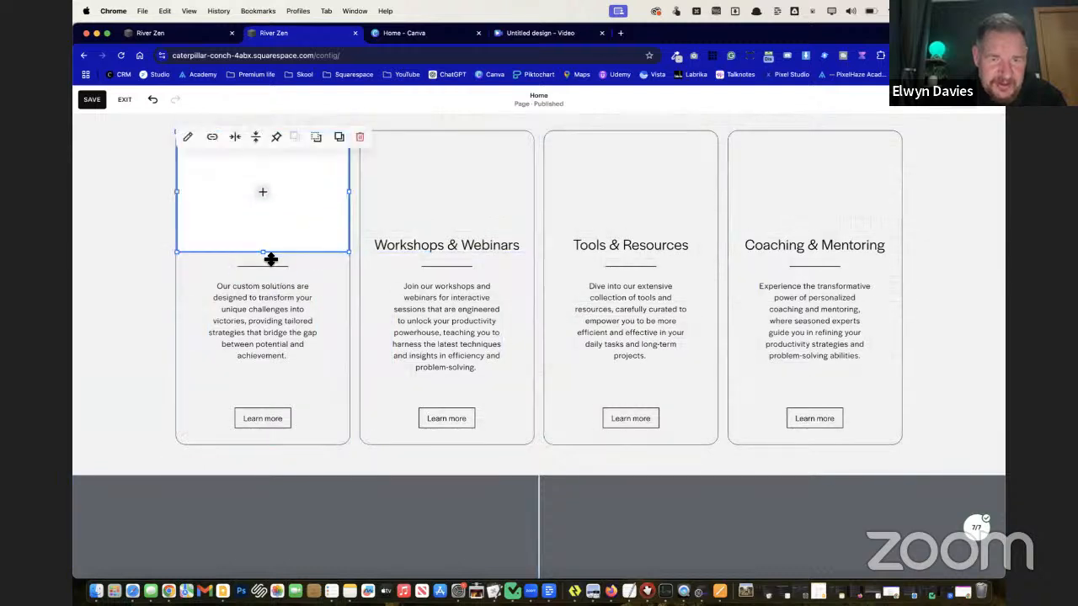
pyautogui.moveTo(267, 255); pyautogui.dragTo(265, 222)
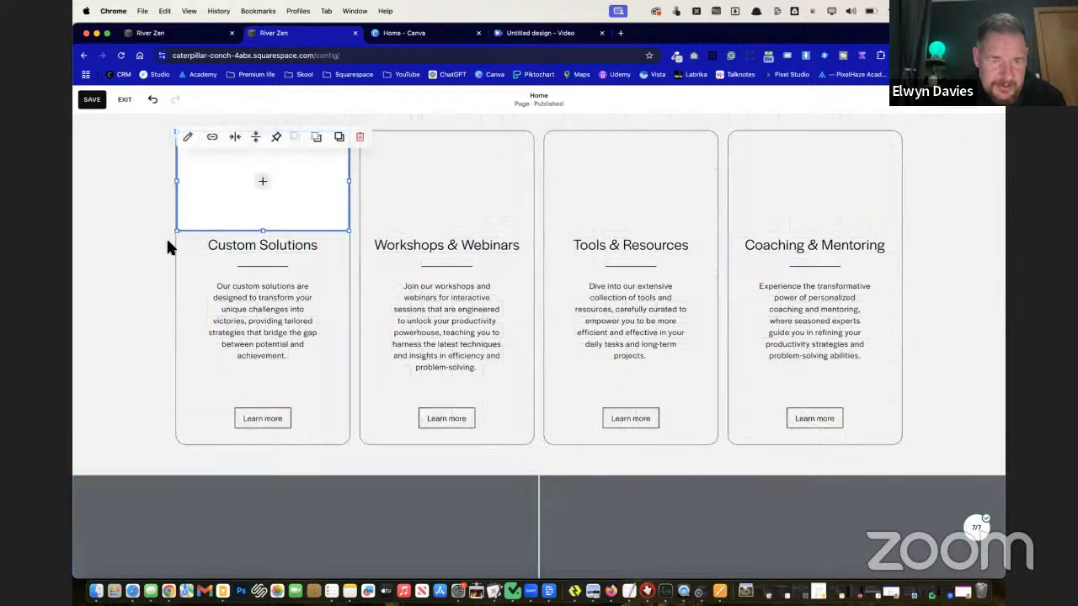
# Move the Custom Solutions card's heading, divider line and description down together, leaving a gap below the image block
pyautogui.click(167, 245)
pyautogui.click(281, 327)
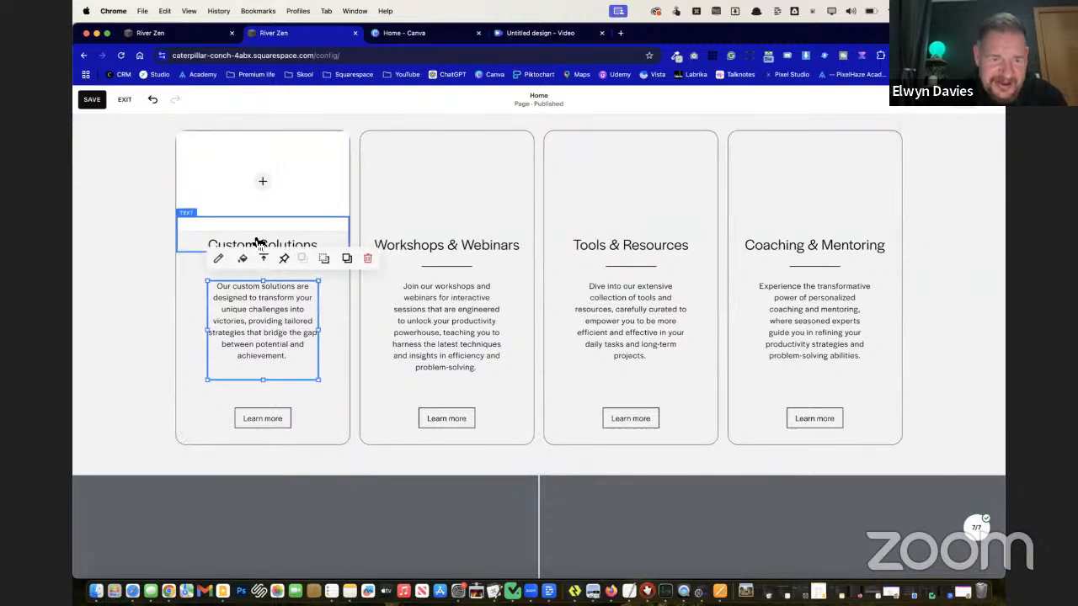
pyautogui.click(140, 259)
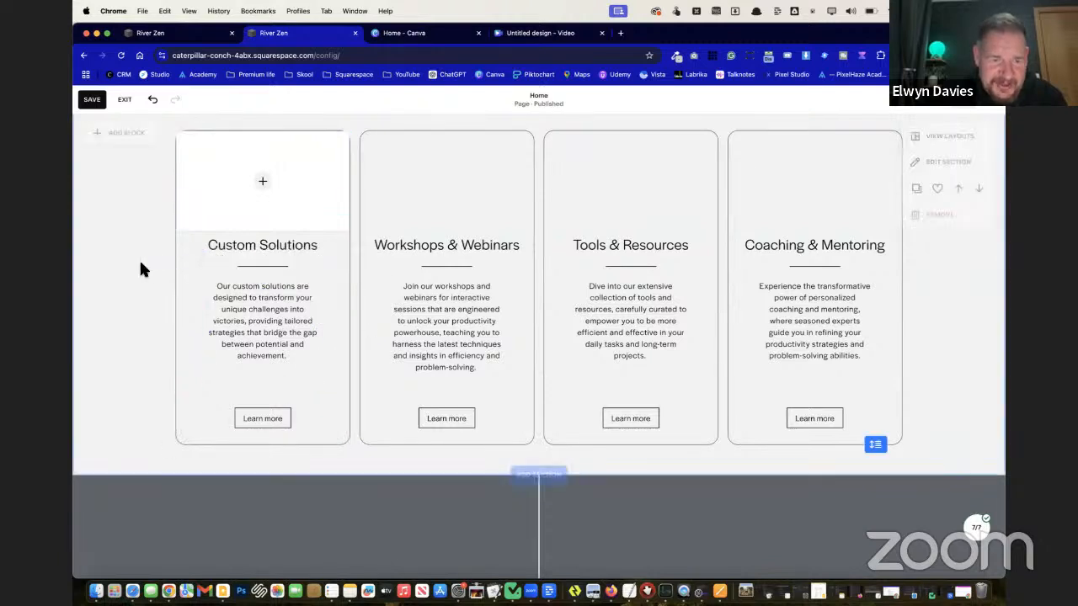
pyautogui.click(270, 265)
pyautogui.keyDown('shift'); pyautogui.click(219, 250); pyautogui.keyUp('shift')
pyautogui.keyDown('shift'); pyautogui.click(254, 319); pyautogui.keyUp('shift')
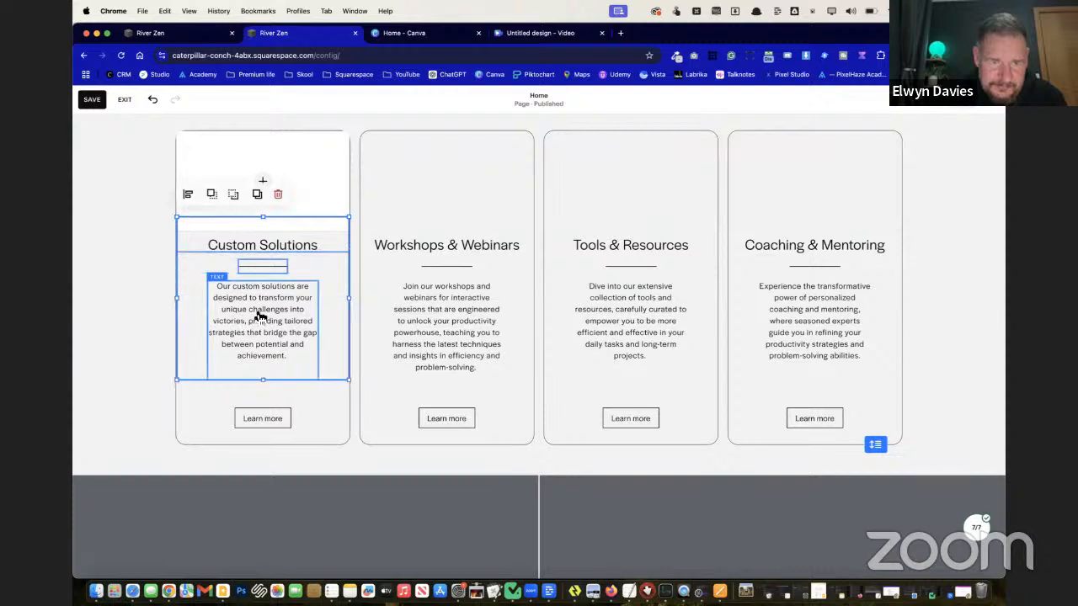
pyautogui.moveTo(261, 310); pyautogui.dragTo(261, 331)
pyautogui.click(122, 309)
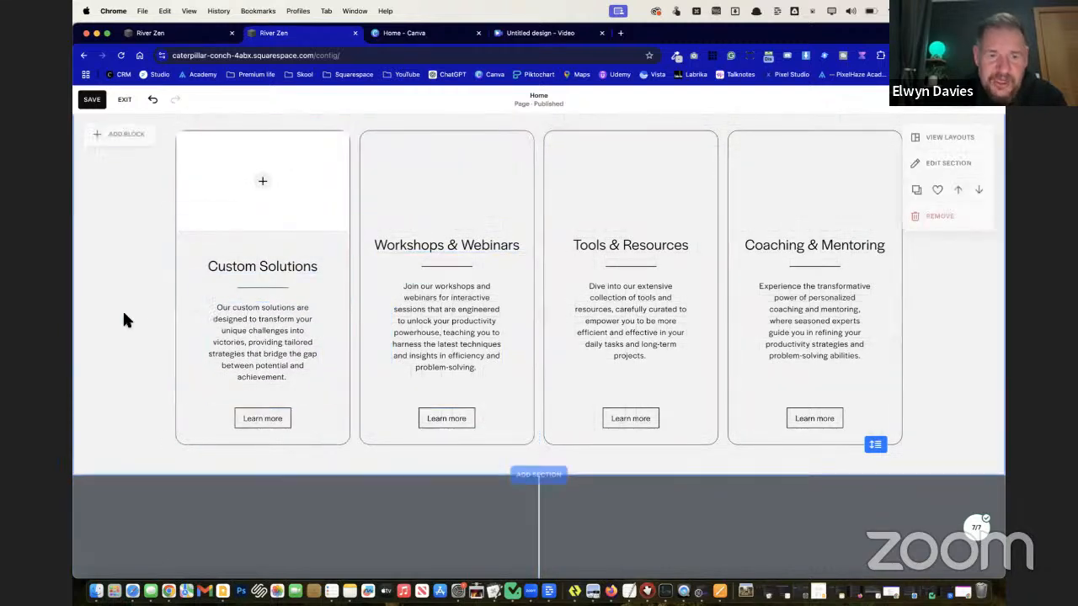
# Move the heading, divider and description of the Workshops & Webinars and Tools & Resources cards down to align with the Custom Solutions card
pyautogui.click(456, 367)
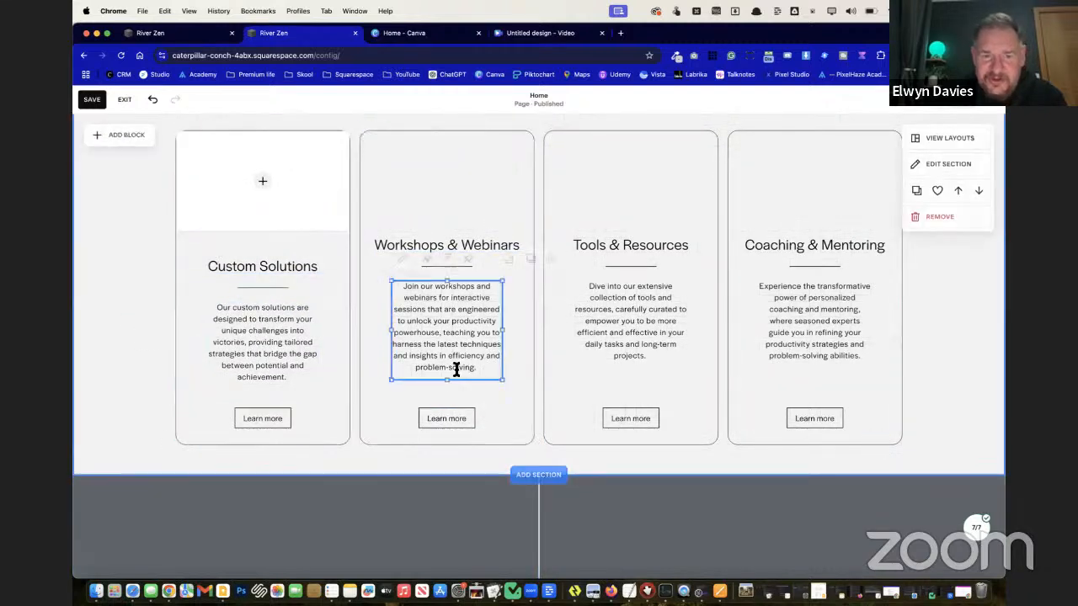
pyautogui.keyDown('shift'); pyautogui.click(380, 245); pyautogui.keyUp('shift')
pyautogui.moveTo(470, 298); pyautogui.dragTo(469, 339)
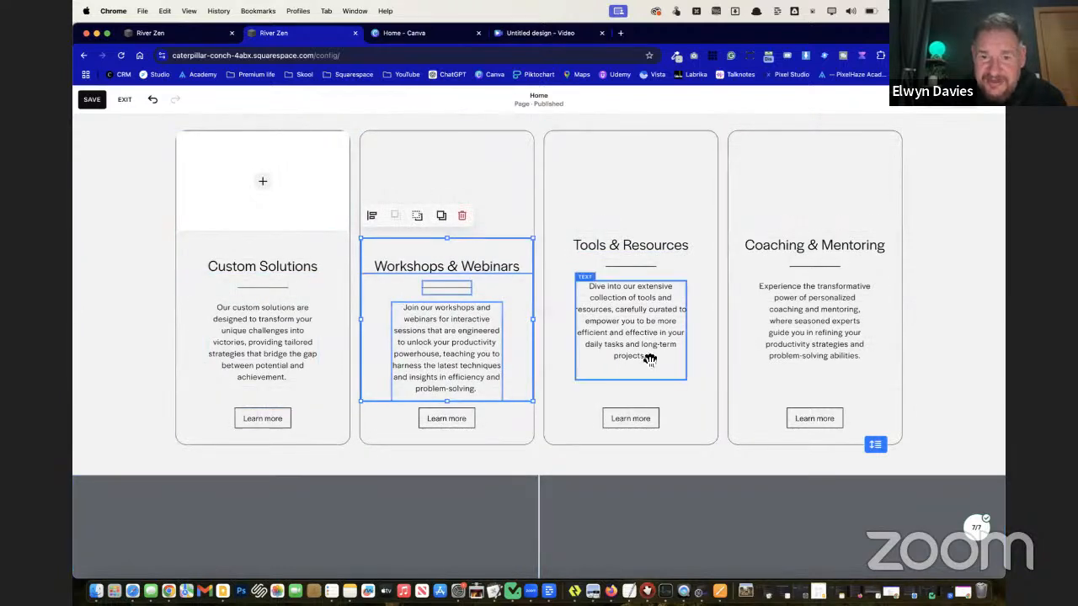
pyautogui.click(585, 244)
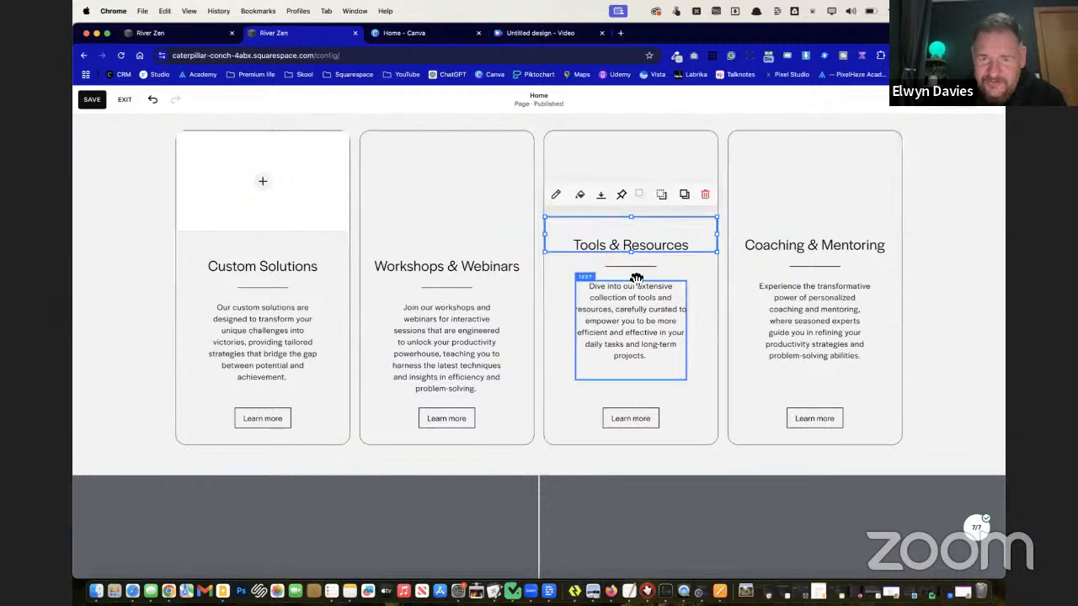
pyautogui.keyDown('shift'); pyautogui.click(638, 273); pyautogui.keyUp('shift')
pyautogui.keyDown('shift'); pyautogui.click(637, 323); pyautogui.keyUp('shift')
pyautogui.moveTo(638, 308); pyautogui.dragTo(638, 337)
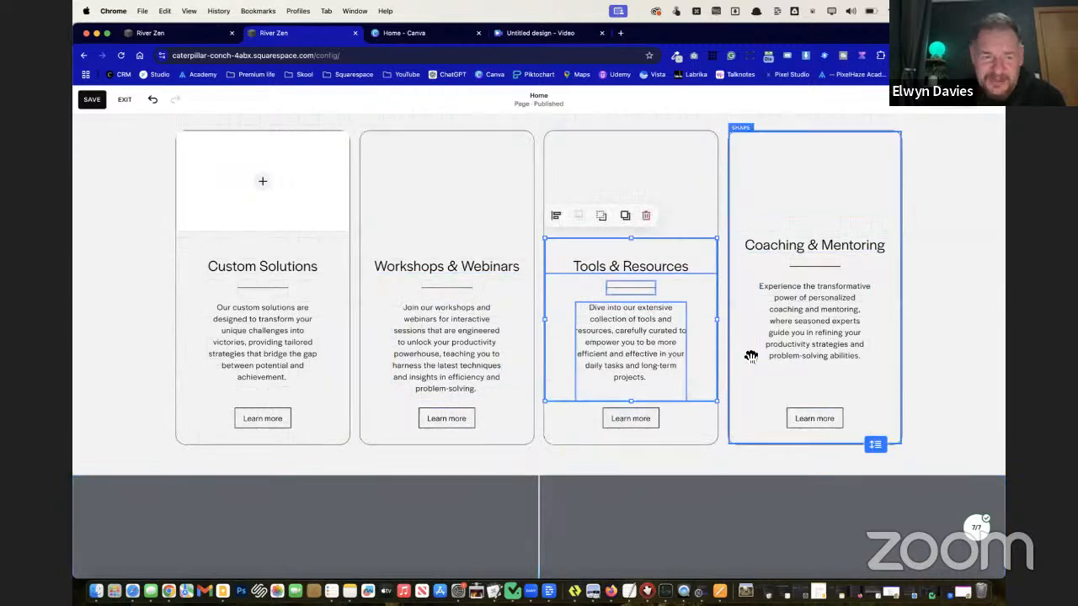
# Delete the Workshops & Webinars, Tools & Resources and Coaching & Mentoring cards, keeping only the Custom Solutions card
pyautogui.moveTo(940, 423); pyautogui.dragTo(428, 164)
pyautogui.click(416, 138)
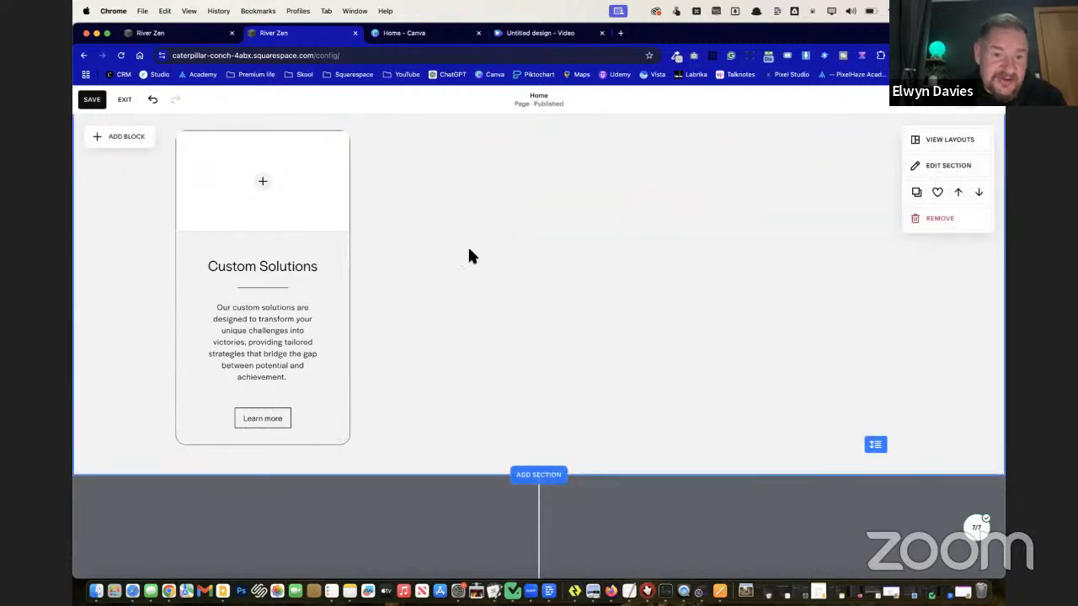
pyautogui.click(343, 190)
pyautogui.click(418, 214)
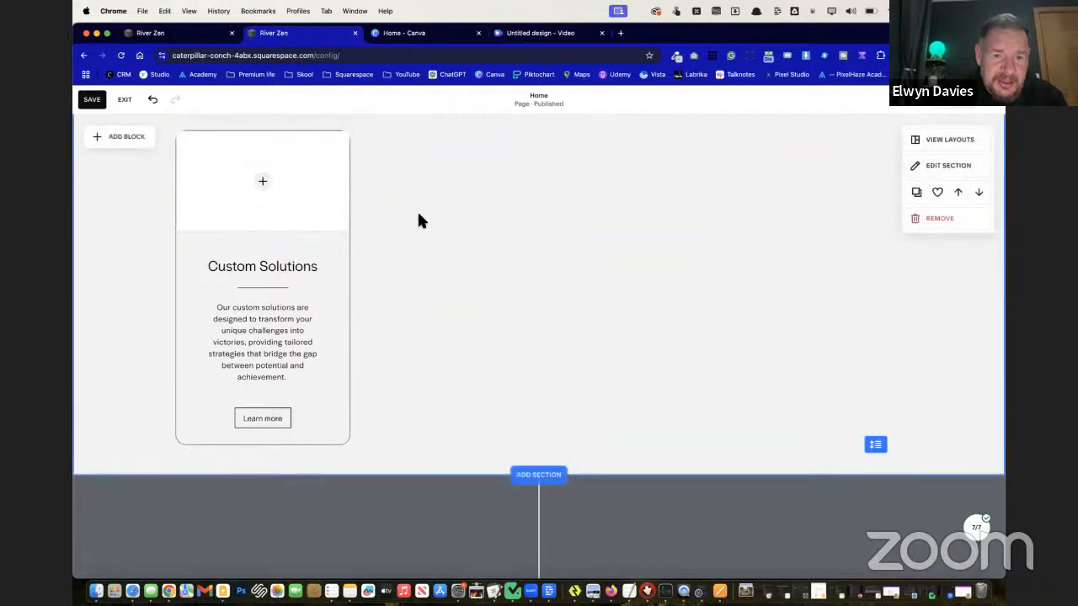
pyautogui.scroll(1, 412, 215)
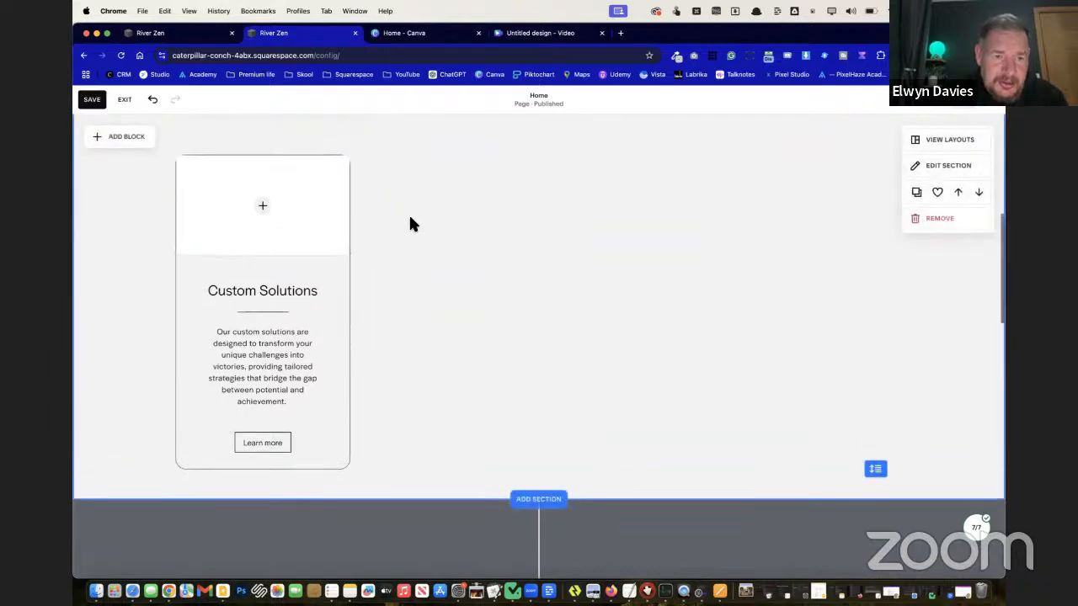
pyautogui.click(325, 222)
pyautogui.click(301, 194)
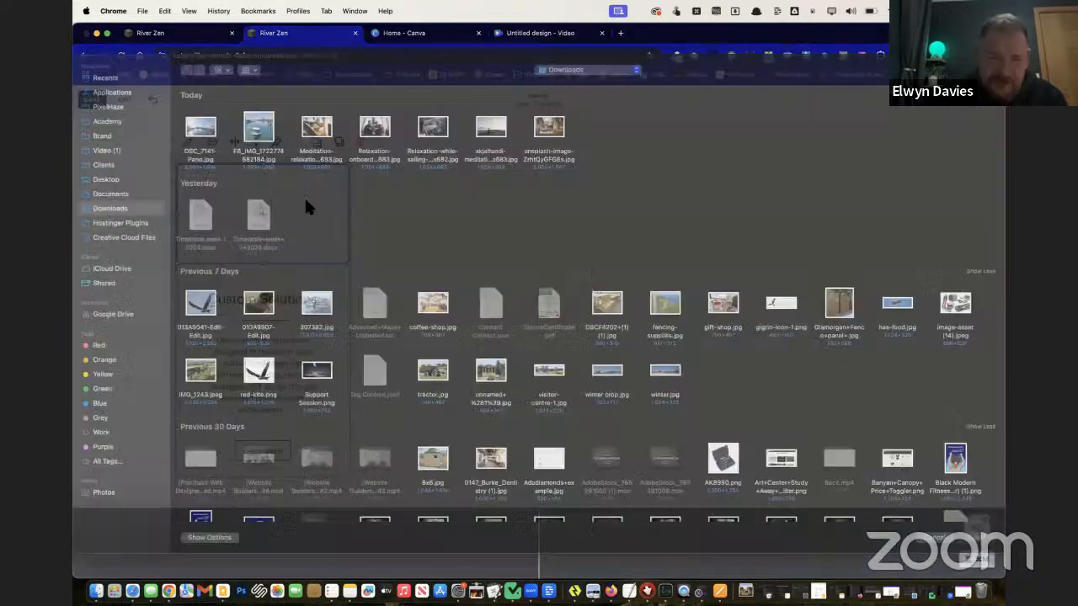
pyautogui.press('Escape')
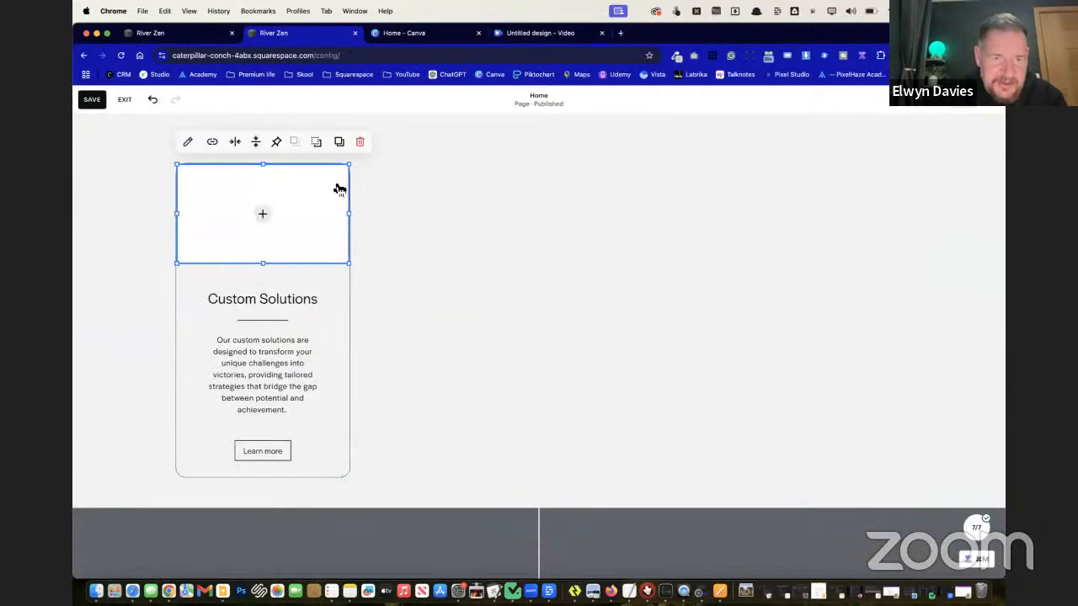
pyautogui.click(189, 142)
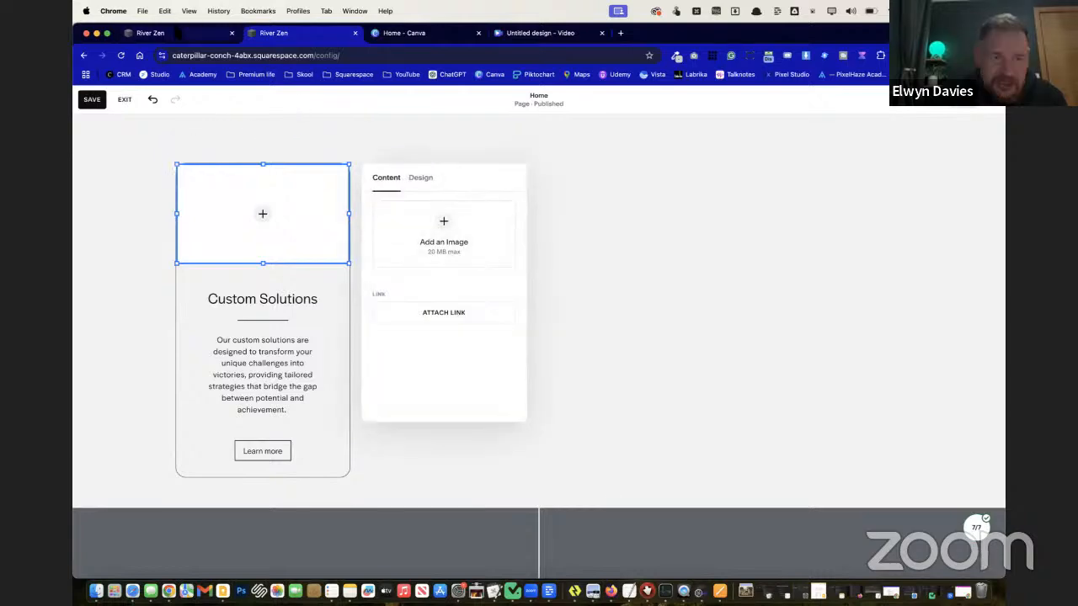
# Replace the Custom Solutions card's description with the Breathing techniques paragraph copied from riverzen.com.au, removing the stray trailing bullet
pyautogui.click(177, 34)
pyautogui.scroll(-7, 294, 430)
pyautogui.scroll(2, 294, 430)
pyautogui.moveTo(235, 298); pyautogui.dragTo(195, 301)
pyautogui.moveTo(239, 355); pyautogui.dragTo(136, 319)
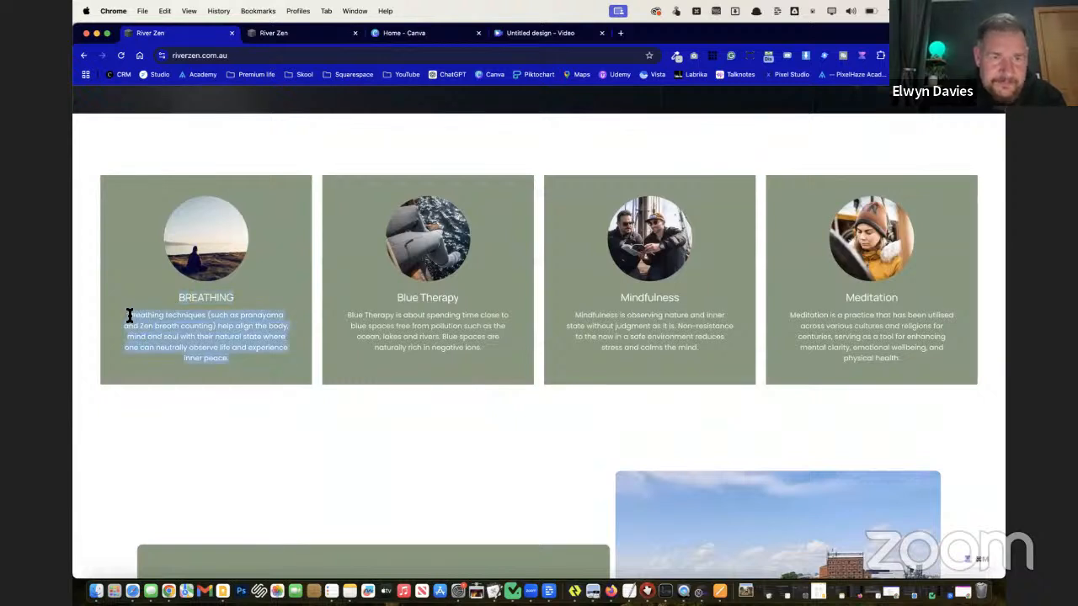
pyautogui.hotkey('ctrl', 'Tab')
pyautogui.click(240, 356)
pyautogui.moveTo(310, 410); pyautogui.dragTo(203, 340)
pyautogui.write('Breathing techniques (such as pranayama and Zen breath counting) help align the body, mind and soul with their natural state where one can neutrally observe life and experience inner peace.')
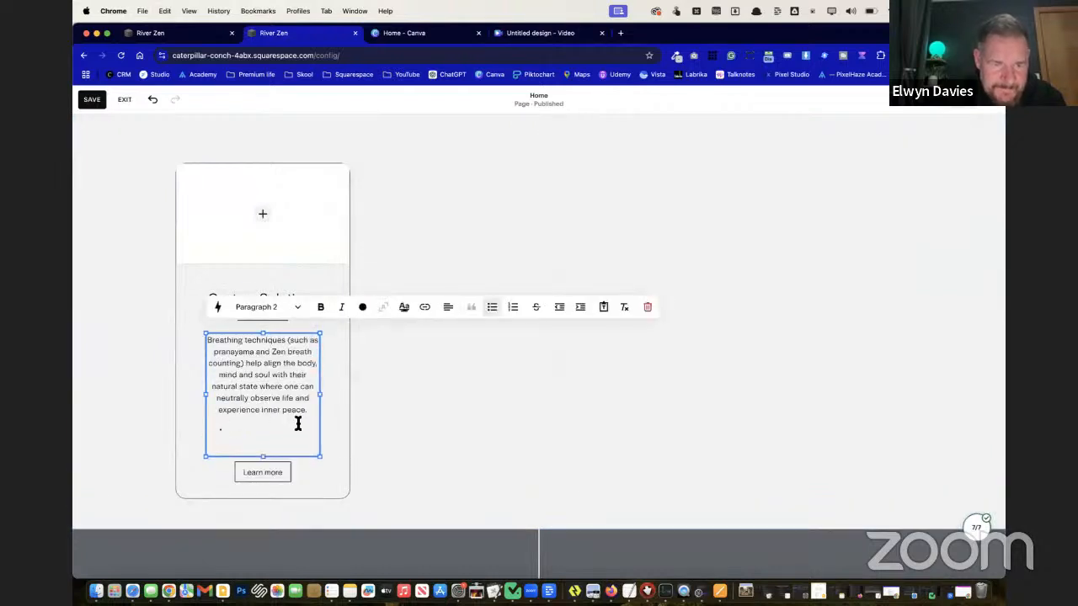
pyautogui.press('BackSpace')
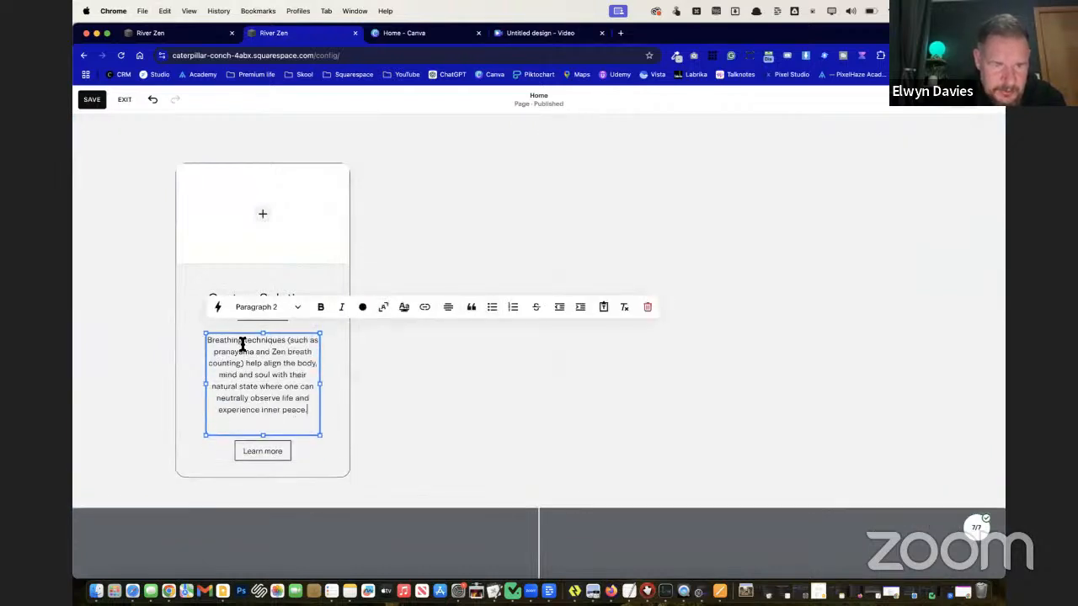
# Replace the card's "Custom Solutions" heading with "Breathing"
pyautogui.moveTo(243, 341); pyautogui.dragTo(200, 339)
pyautogui.click(180, 298)
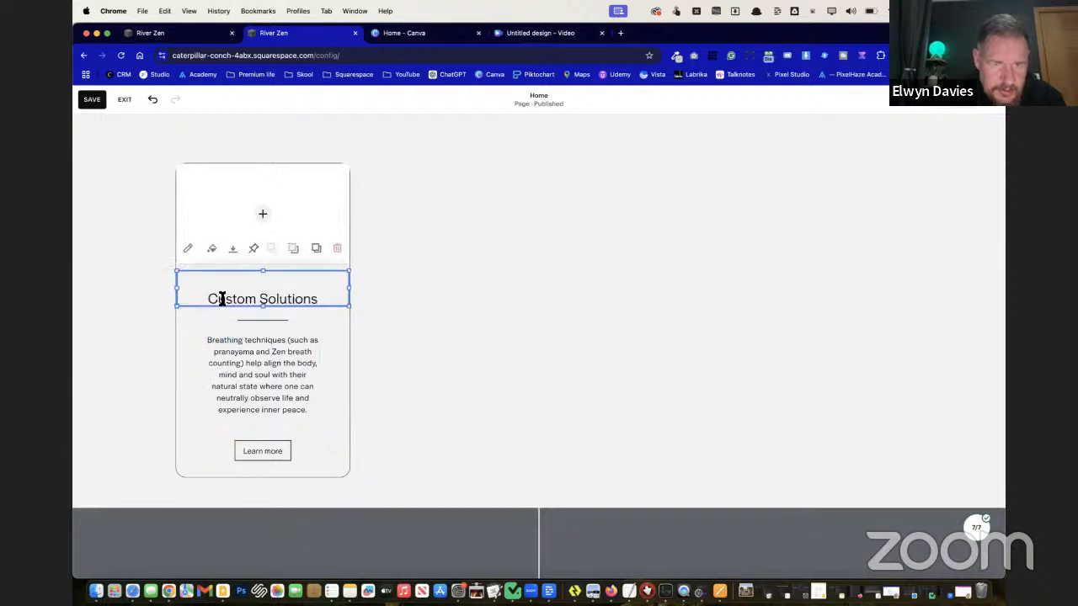
pyautogui.doubleClick(234, 297)
pyautogui.press('super+a')
pyautogui.click(242, 297)
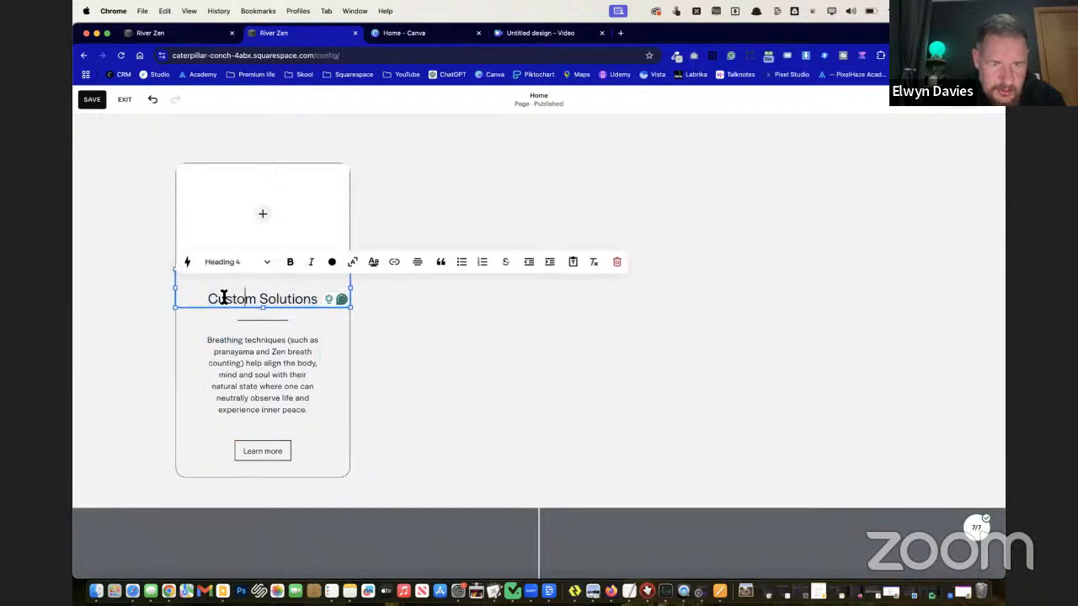
pyautogui.moveTo(249, 297); pyautogui.dragTo(317, 299)
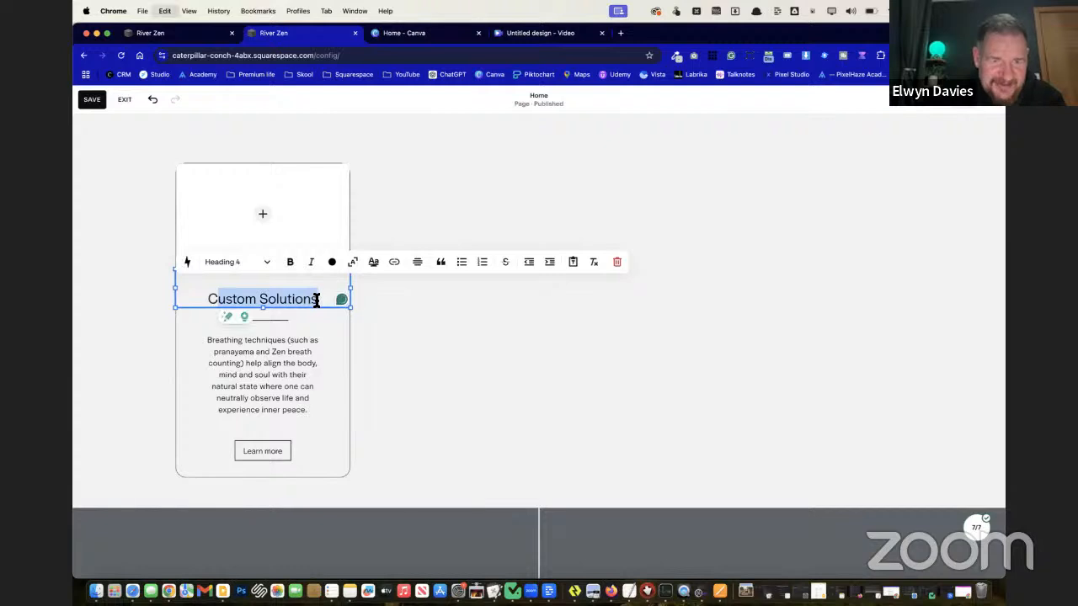
pyautogui.write('Breathing')
pyautogui.click(230, 300)
pyautogui.press('BackSpace')
pyautogui.click(109, 266)
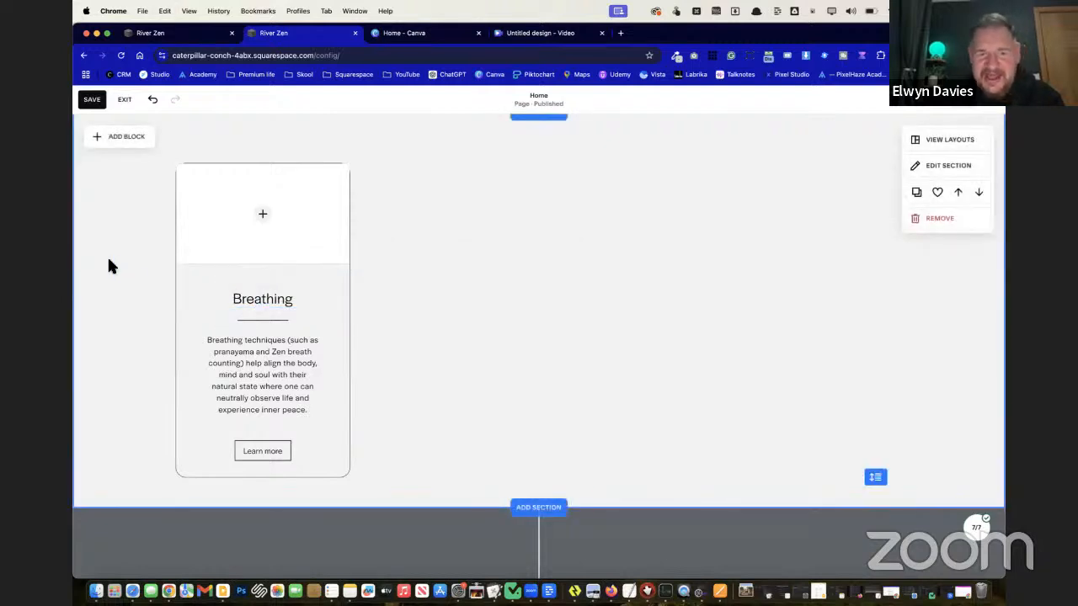
pyautogui.scroll(1, 464, 402)
pyautogui.scroll(-1, 464, 401)
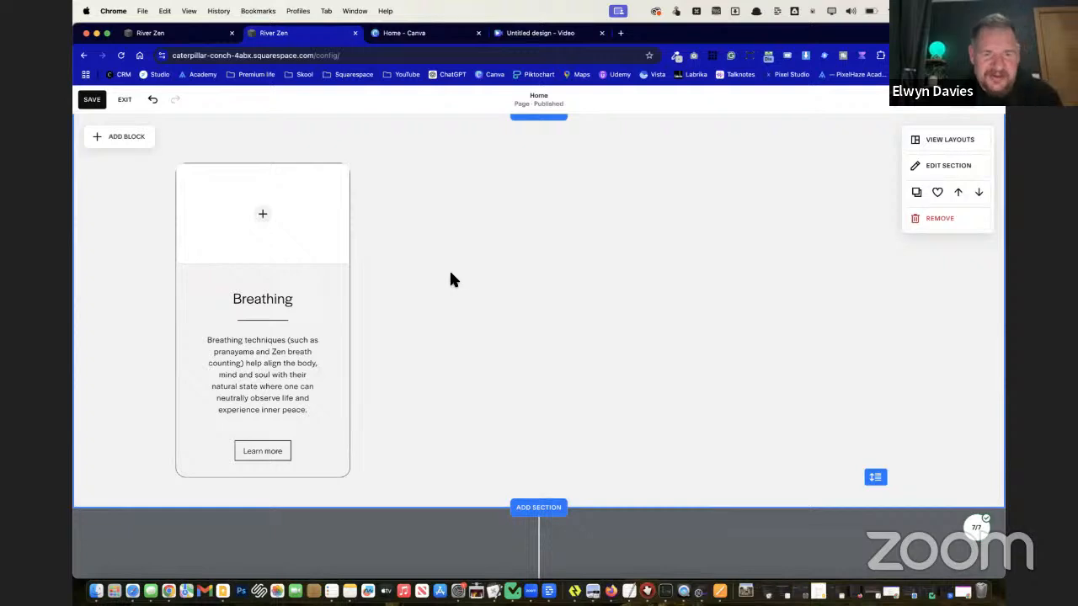
pyautogui.scroll(-1, 363, 257)
pyautogui.scroll(1, 320, 246)
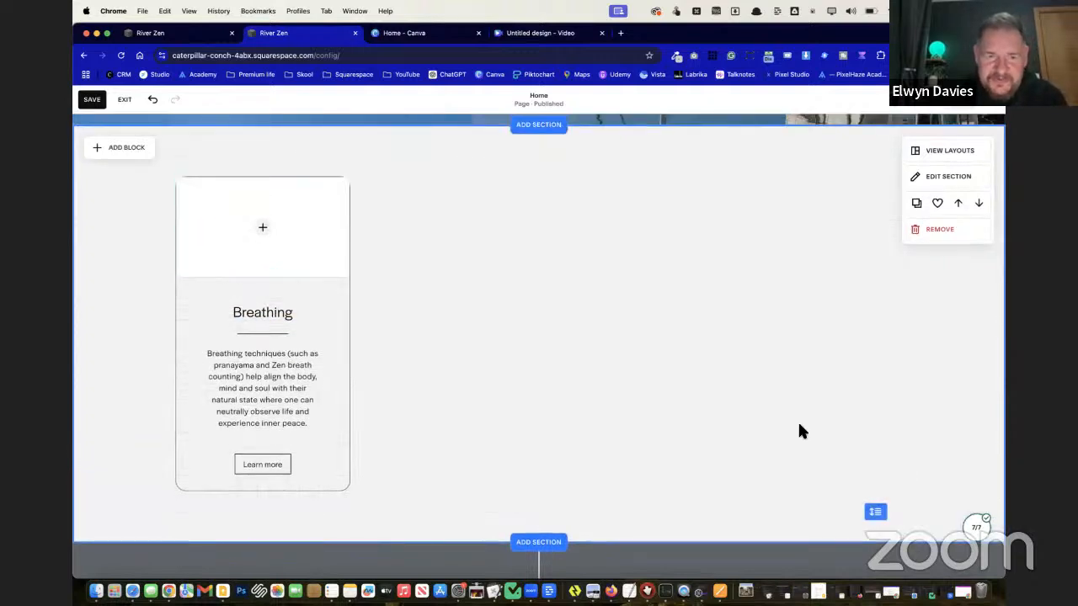
# Fill the Breathing card's empty image block with the skjalfandi-meditation-sunset photo from the image library, matching the live site
pyautogui.scroll(1, 797, 420)
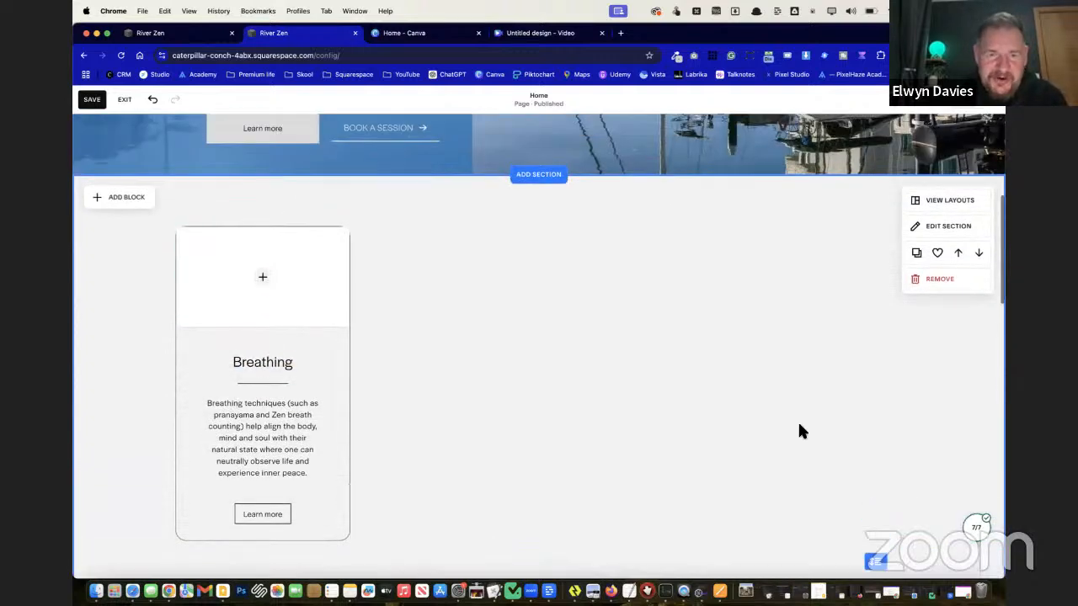
pyautogui.click(269, 288)
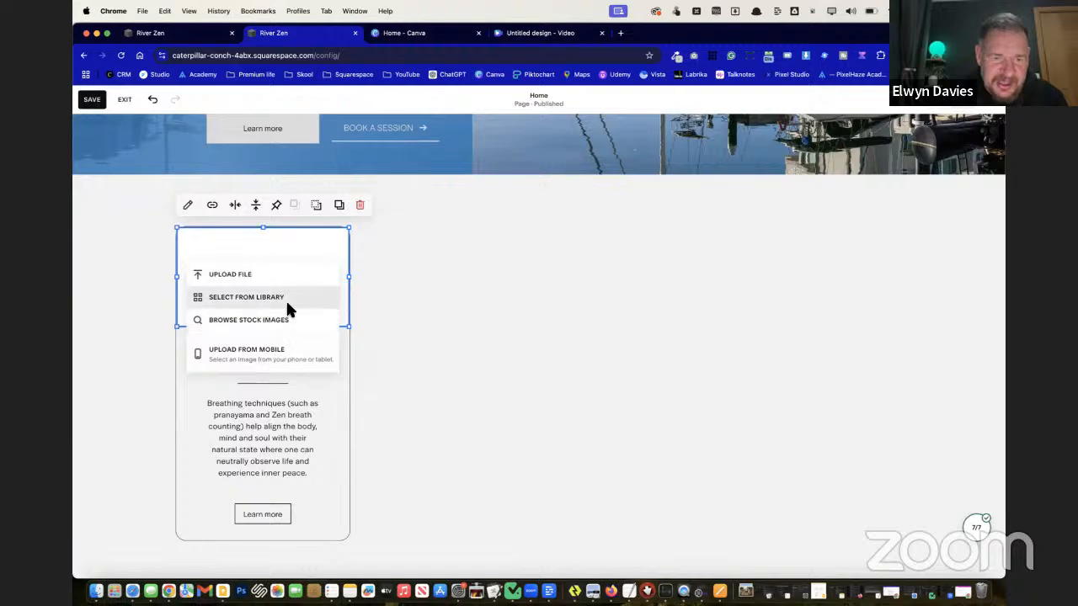
pyautogui.click(275, 297)
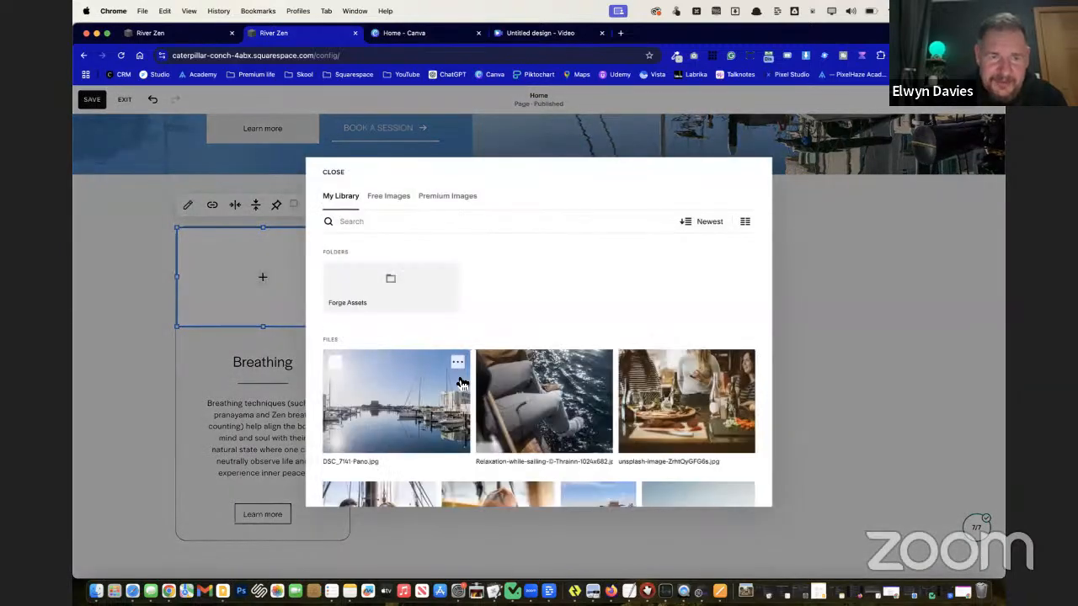
pyautogui.hotkey('ctrl', 'shift', 'Tab')
pyautogui.hotkey('ctrl', 'Tab')
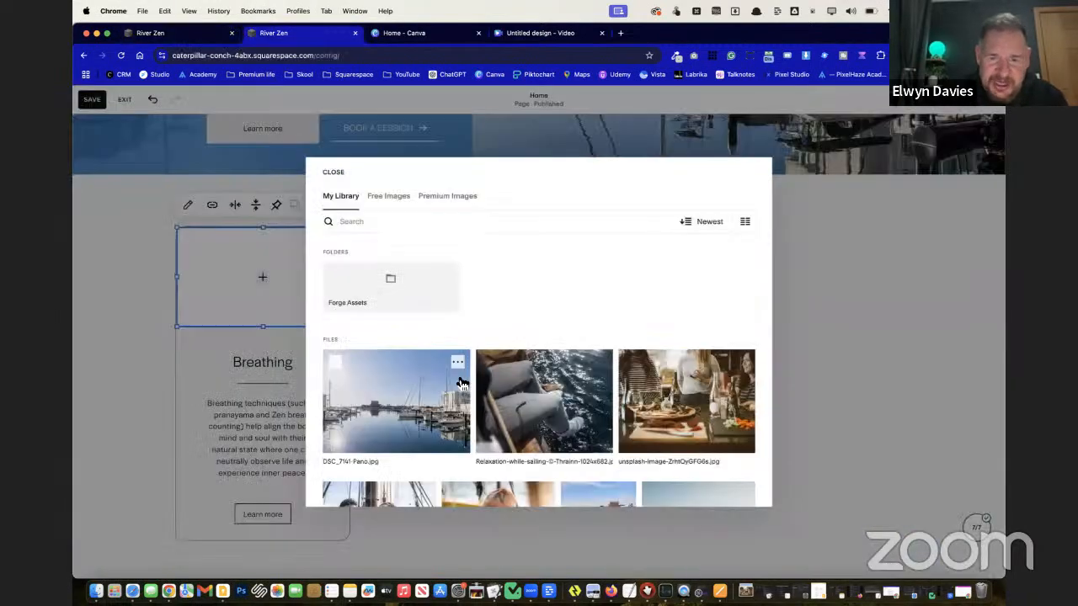
pyautogui.scroll(-3, 716, 455)
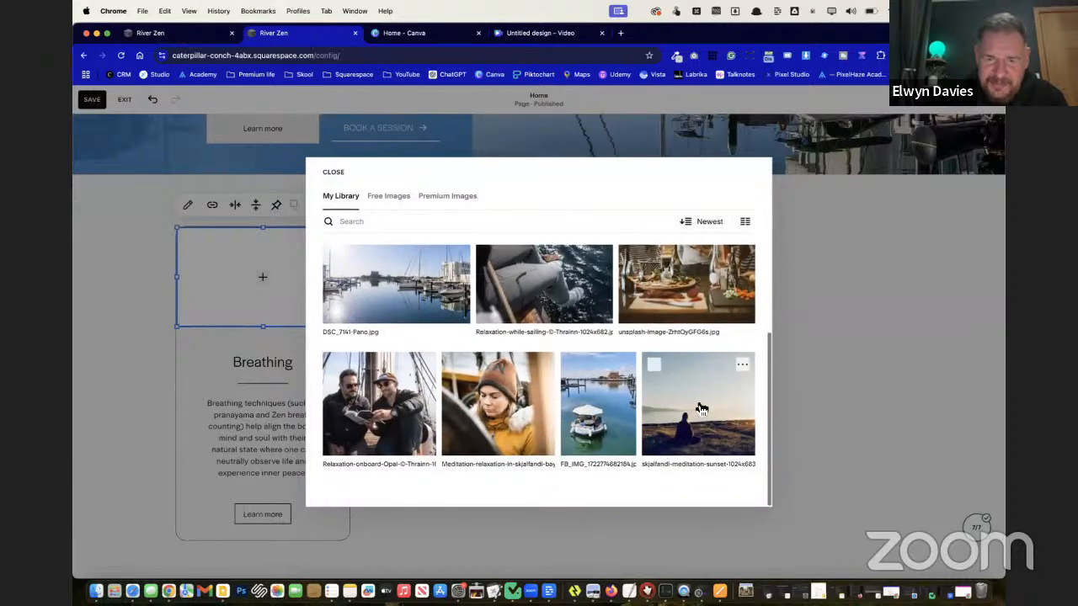
pyautogui.click(710, 405)
pyautogui.click(738, 490)
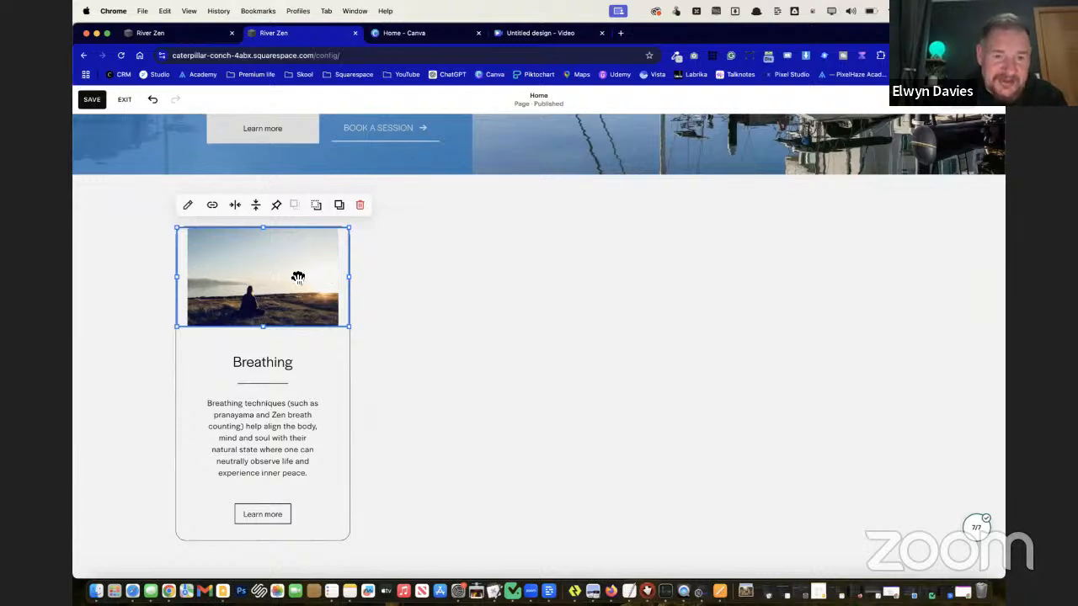
# Set the Breathing card's image to Fill and give its top-left and top-right corners a radius of 20
pyautogui.click(188, 207)
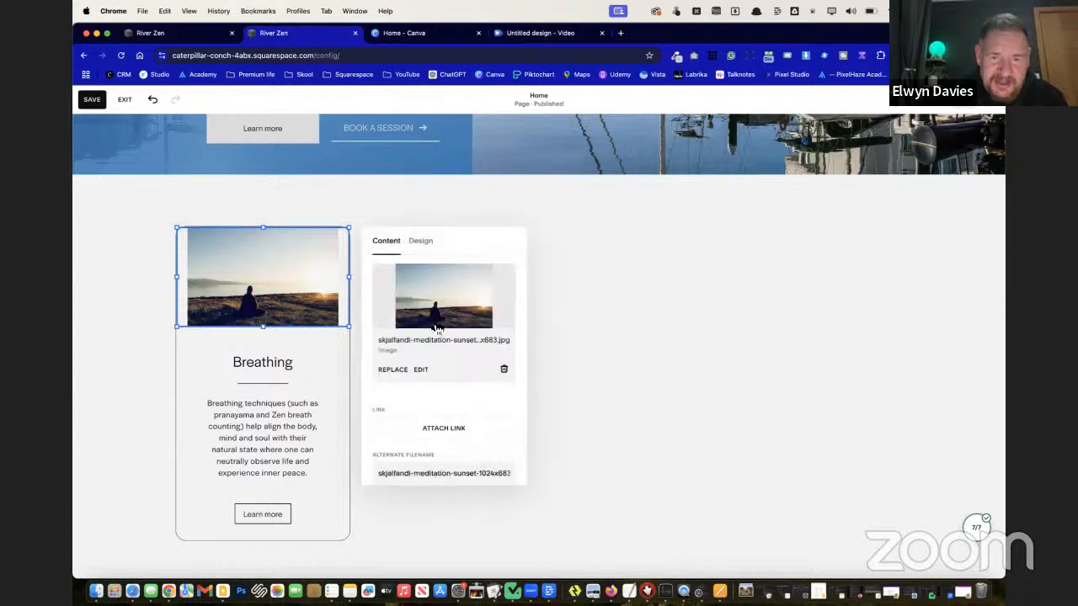
pyautogui.click(422, 241)
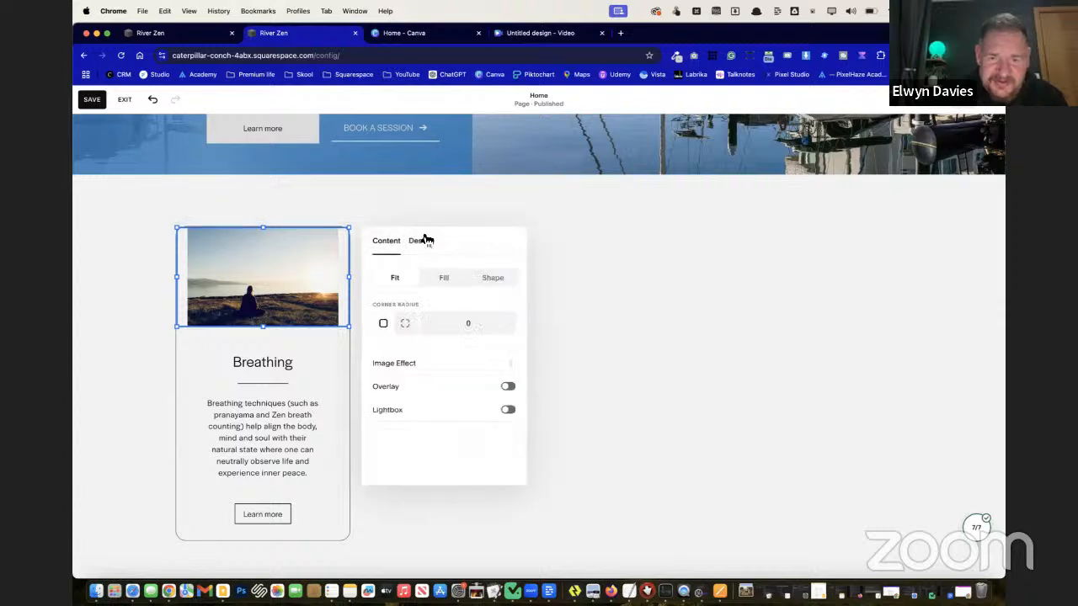
pyautogui.click(454, 288)
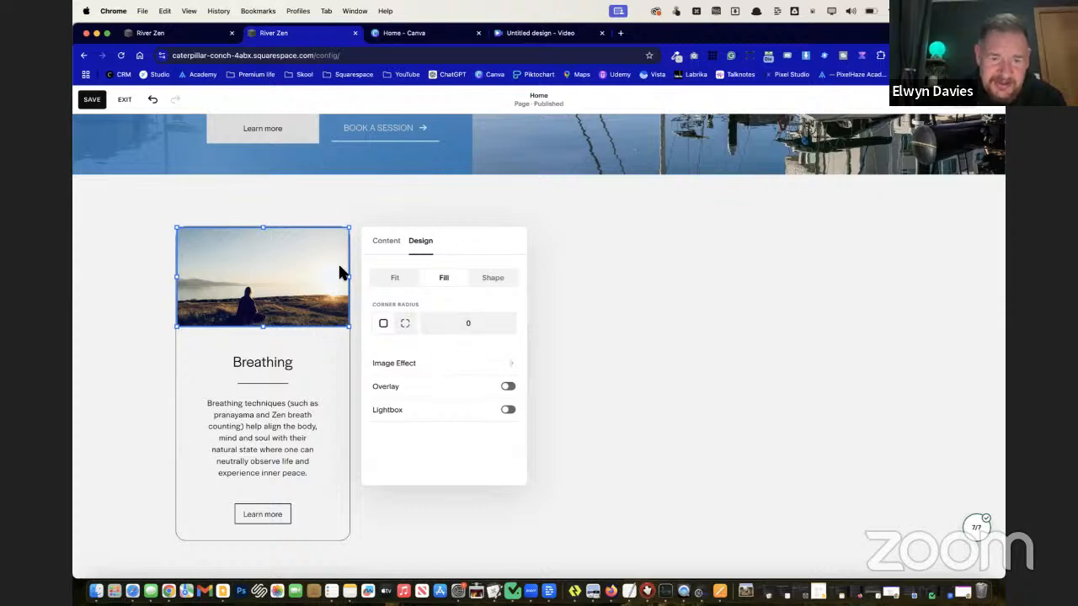
pyautogui.click(406, 325)
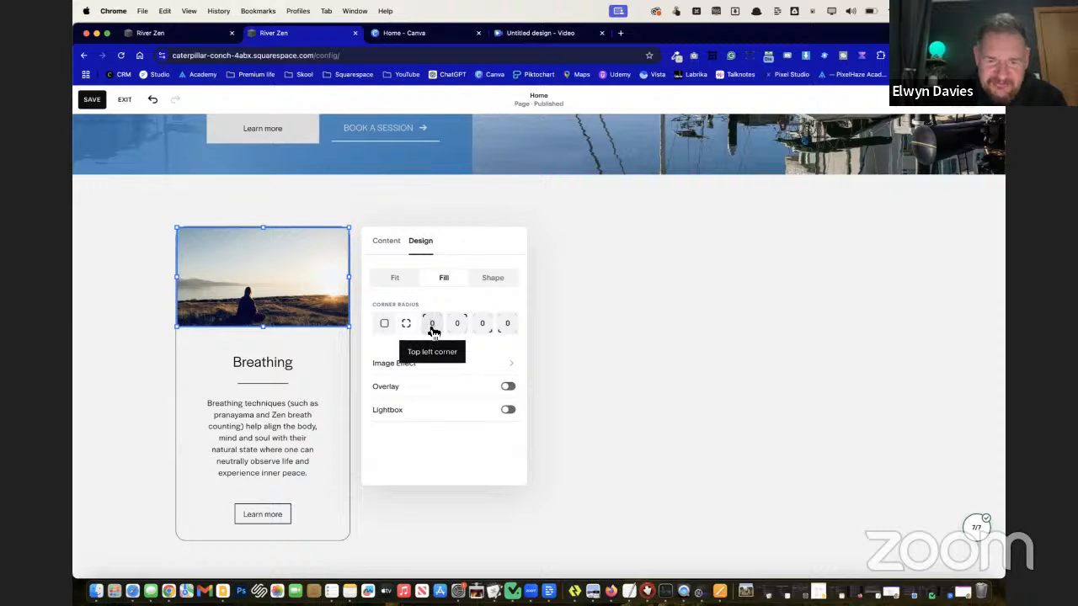
pyautogui.write('20')
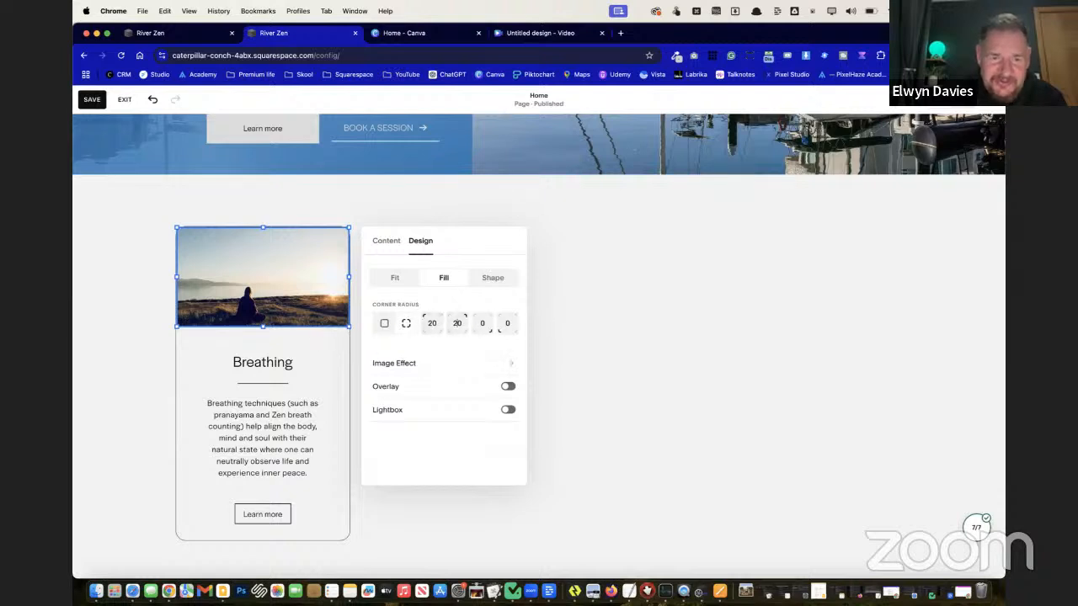
pyautogui.click(561, 319)
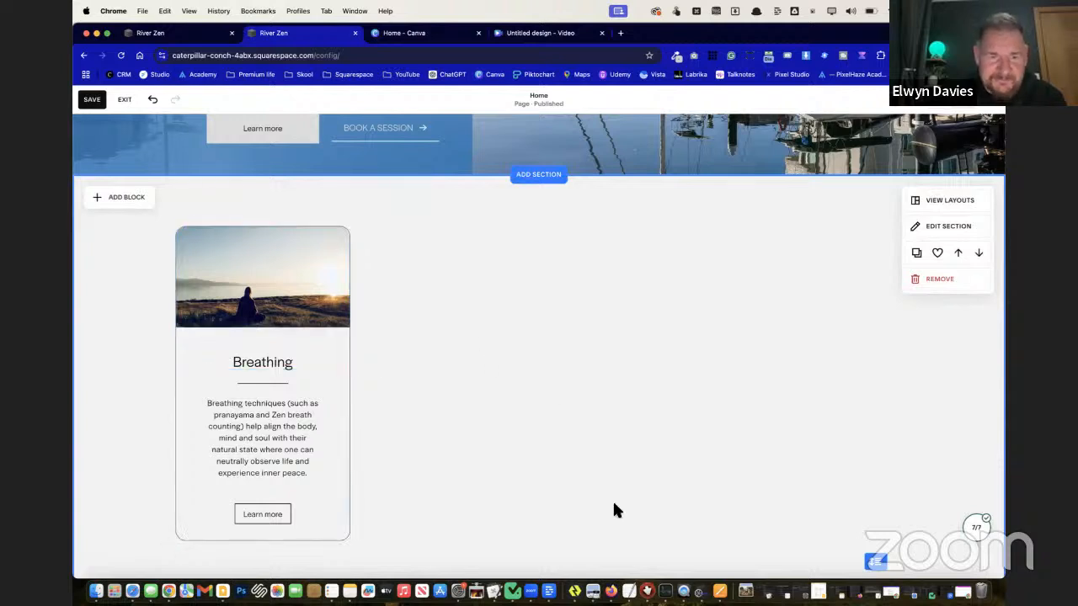
# Duplicate the complete Breathing card three times and line the copies up beside the original as a row of four
pyautogui.scroll(-2, 614, 505)
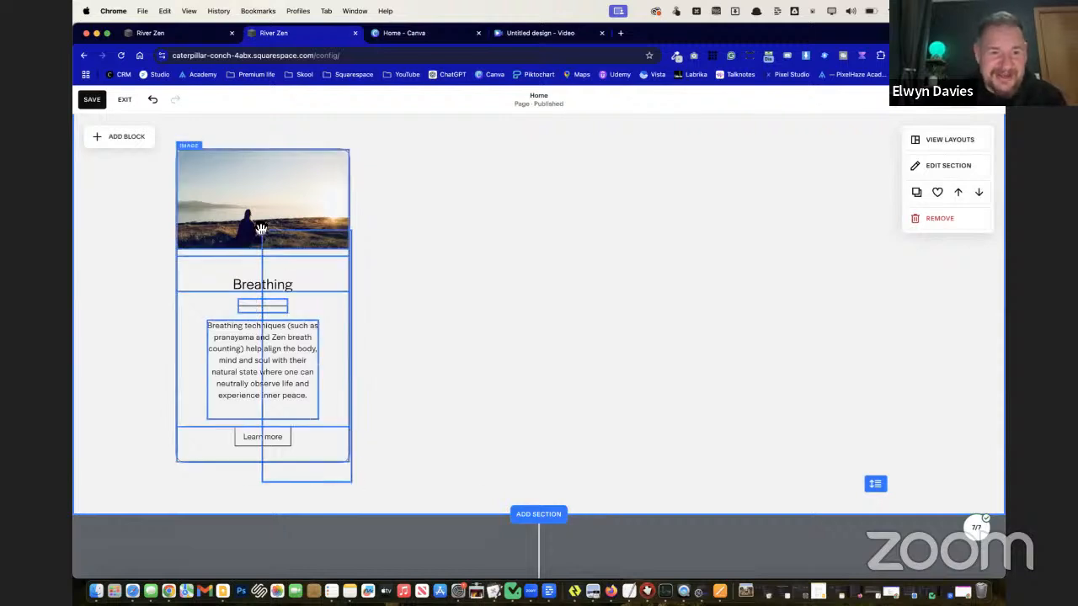
pyautogui.click(207, 158)
pyautogui.click(213, 137)
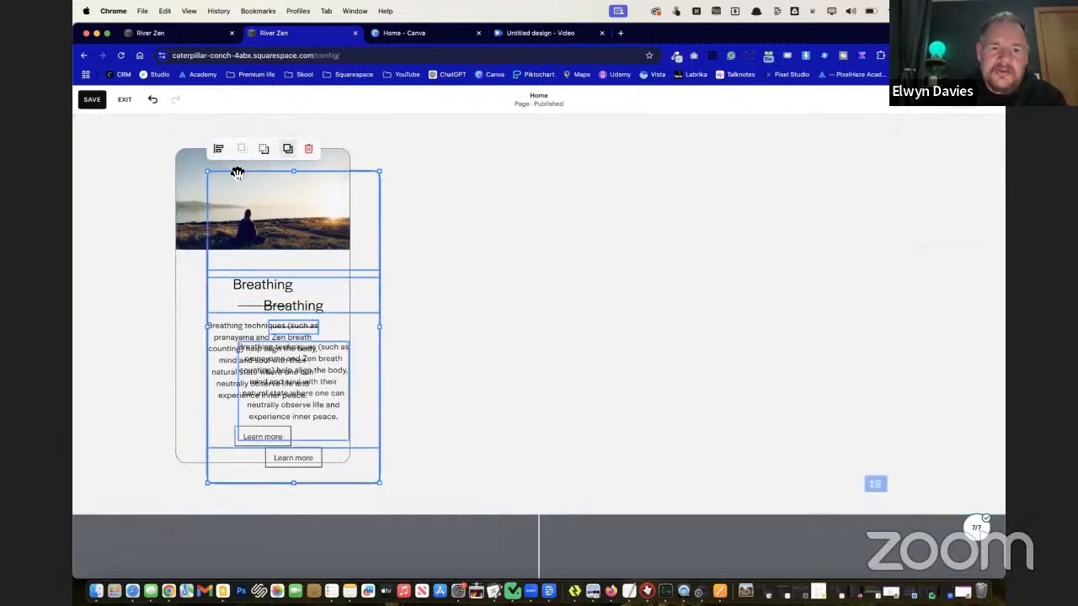
pyautogui.click(433, 194)
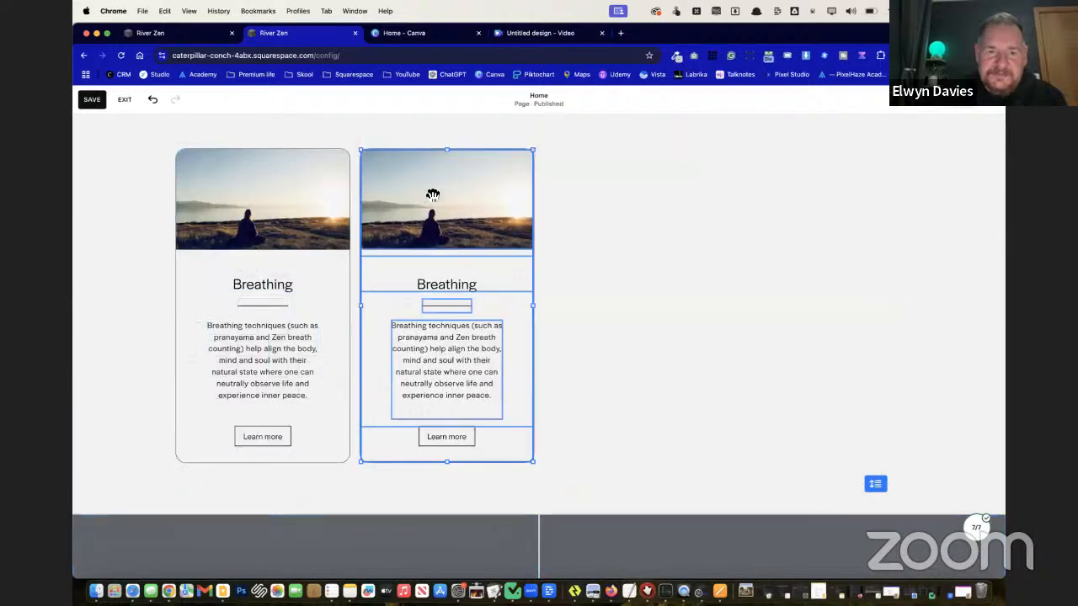
pyautogui.click(461, 219)
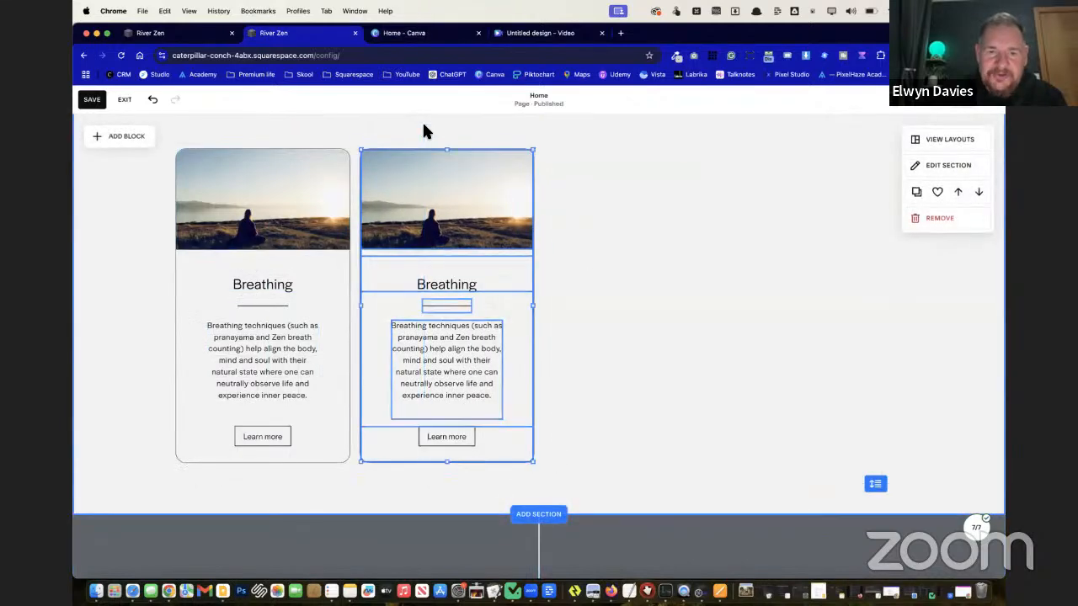
pyautogui.click(395, 136)
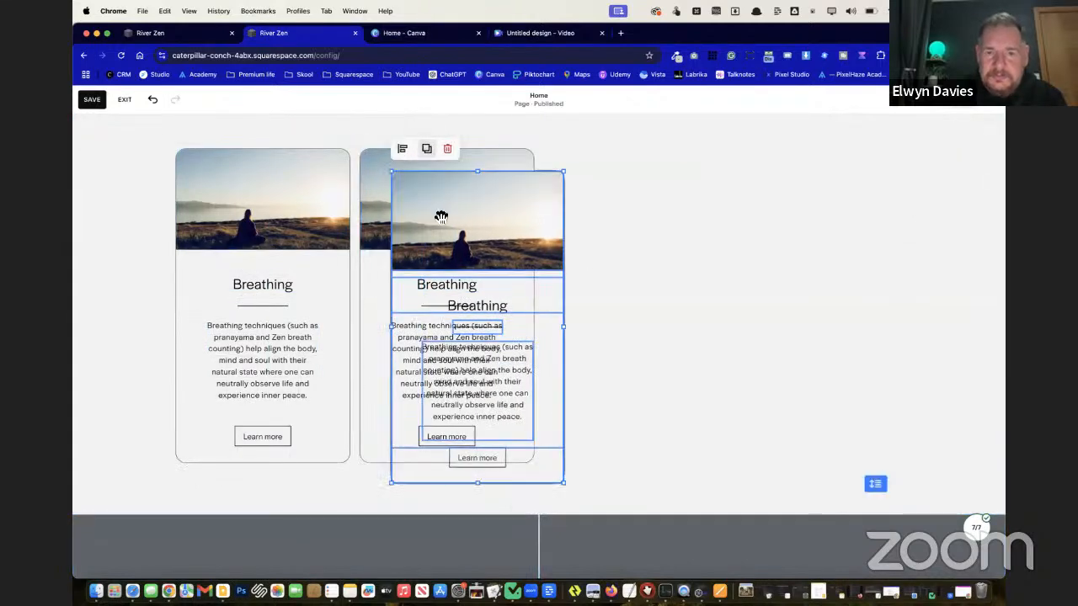
pyautogui.click(603, 191)
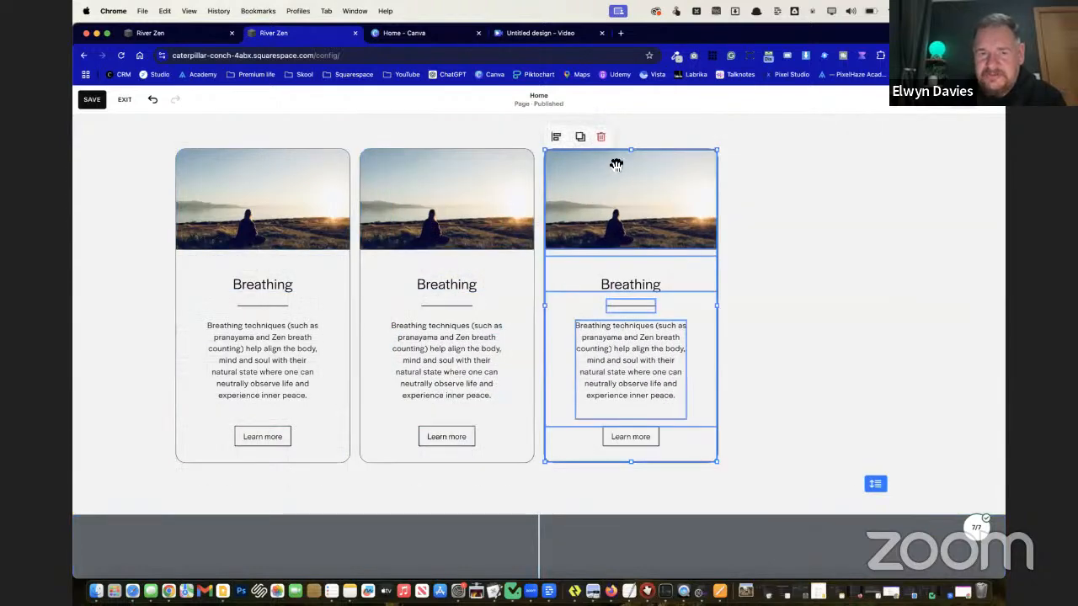
pyautogui.click(581, 137)
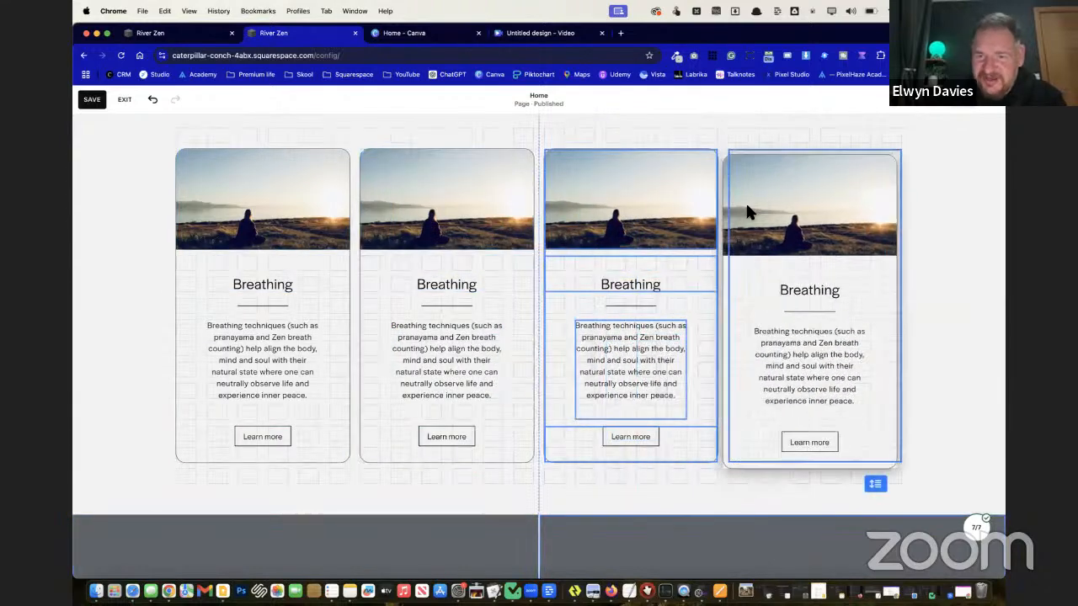
pyautogui.click(751, 208)
pyautogui.click(926, 314)
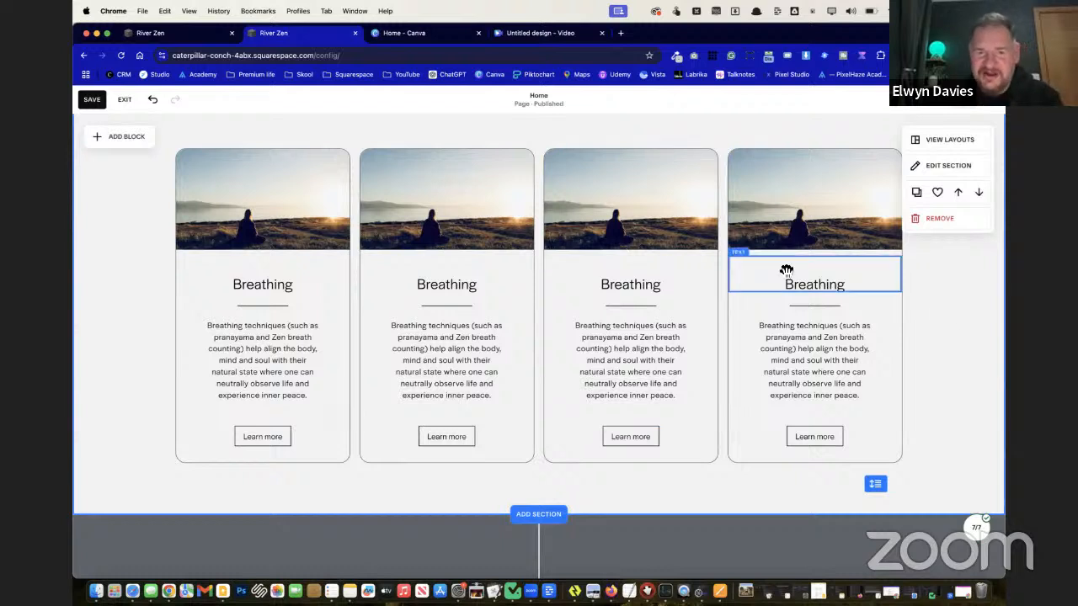
# Replace the second card's heading with "Blue Therapy" copied from riverzen.com.au, keeping the Heading 4 style and no stray space
pyautogui.hotkey('ctrl', 'shift', 'Tab')
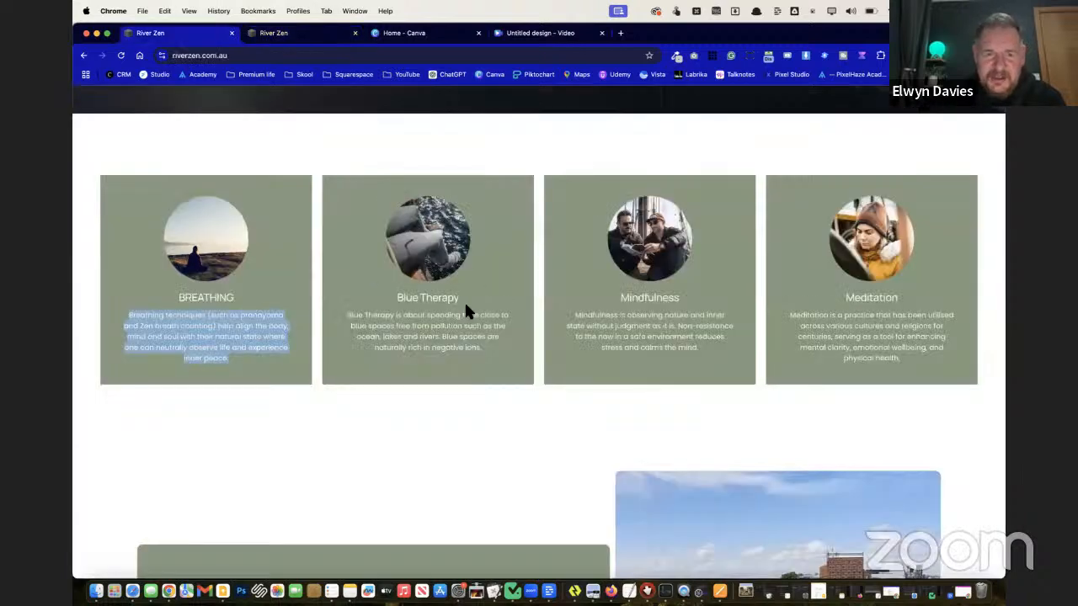
pyautogui.moveTo(466, 308); pyautogui.dragTo(398, 304)
pyautogui.press('super+c')
pyautogui.hotkey('ctrl', 'Tab')
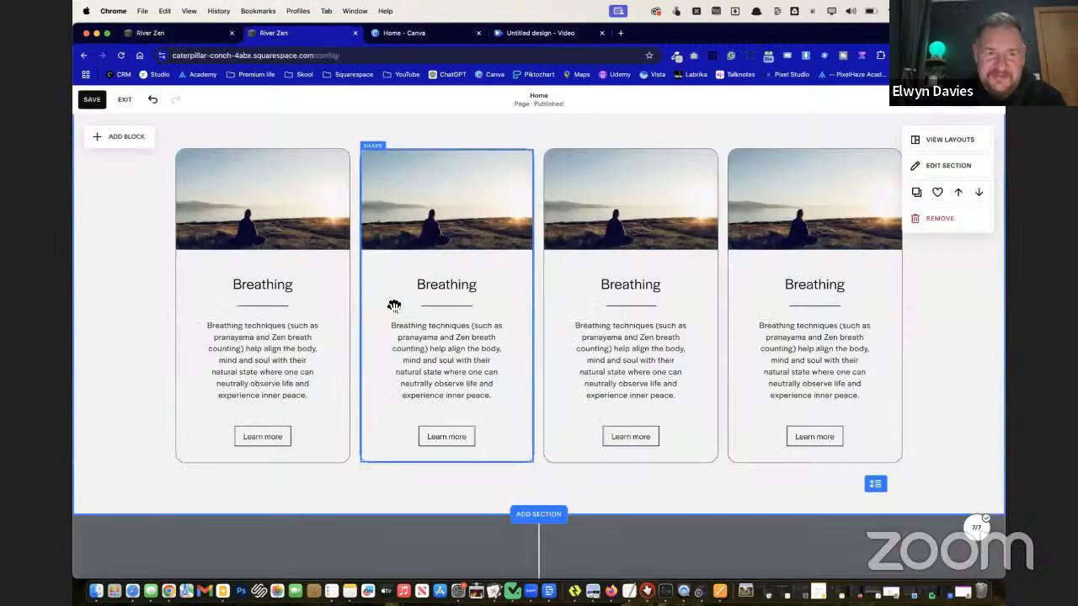
pyautogui.click(471, 285)
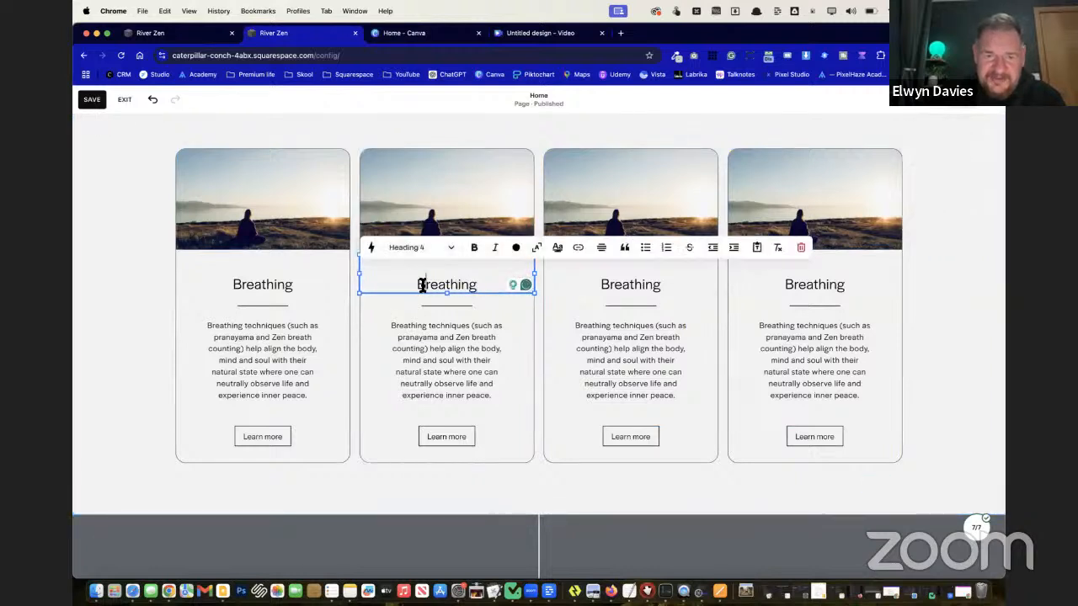
pyautogui.doubleClick(447, 285)
pyautogui.press('super+v')
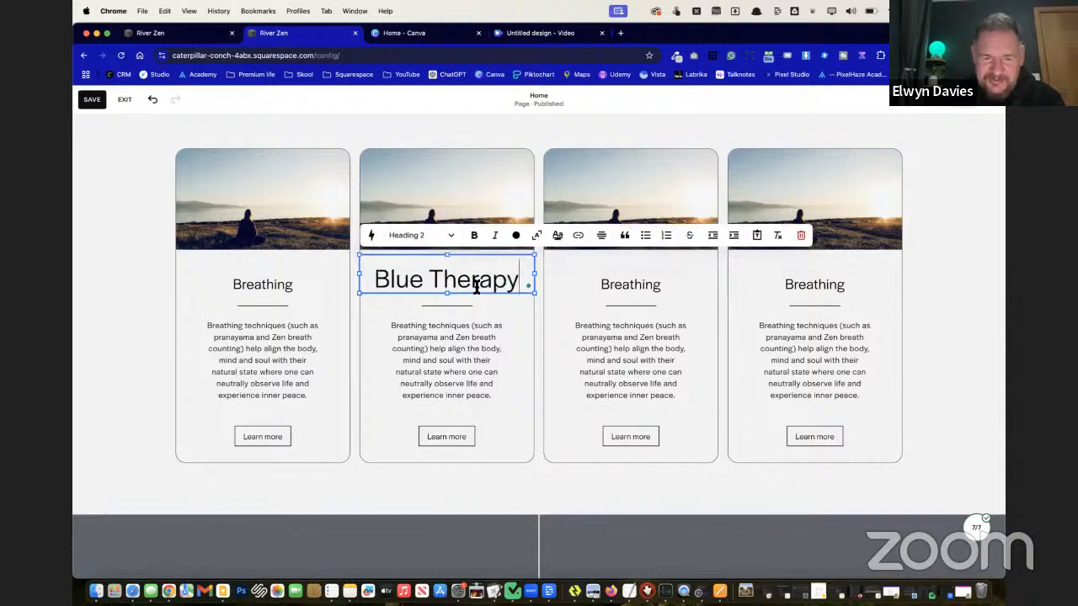
pyautogui.press('super+z')
pyautogui.click(431, 290)
pyautogui.moveTo(433, 284); pyautogui.dragTo(479, 284)
pyautogui.press('super+v')
pyautogui.click(408, 284)
pyautogui.press('BackSpace')
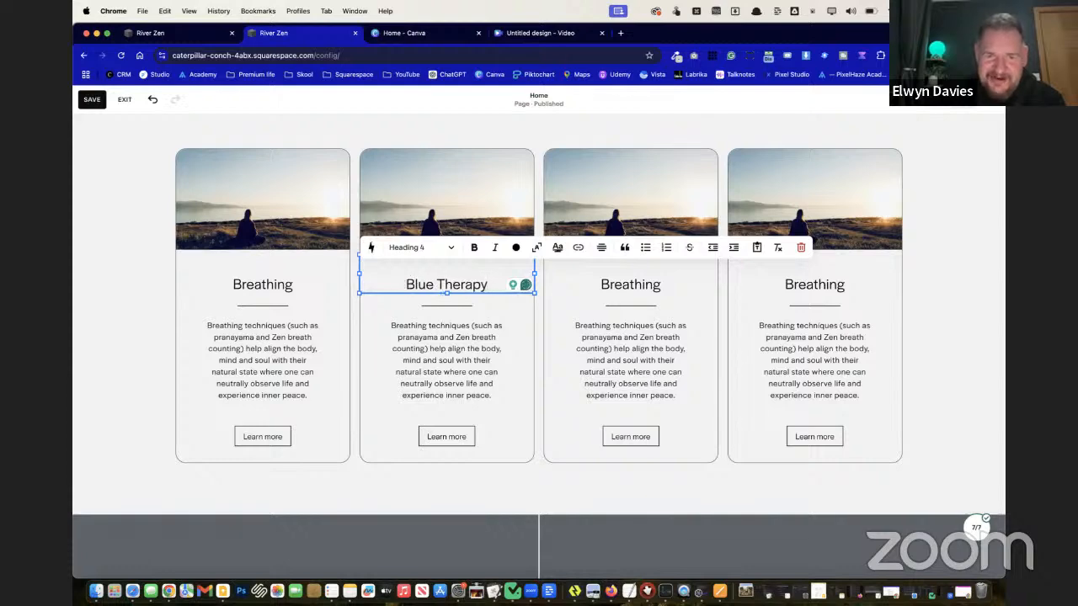
# Replace the third card's heading with "Mindfulness" copied from riverzen.com.au, keeping the existing heading style
pyautogui.press('super+alt+Left')
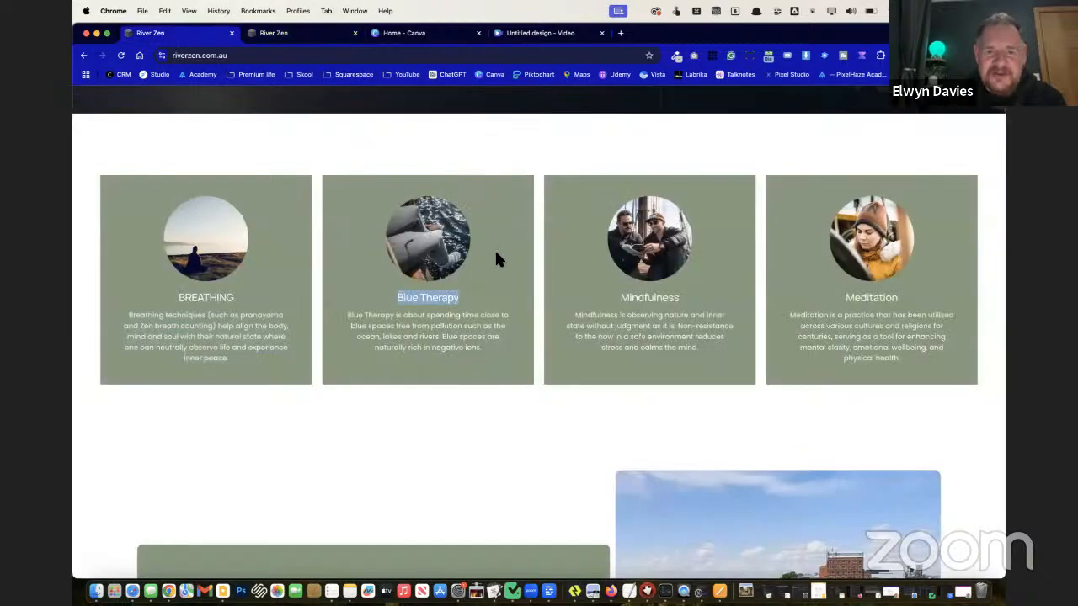
pyautogui.click(651, 300)
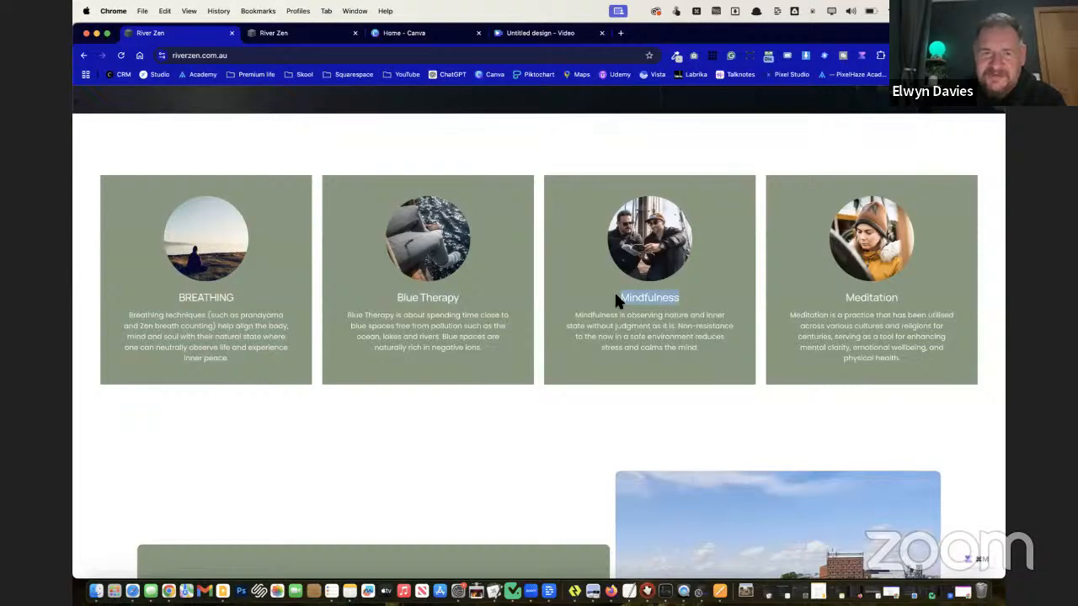
pyautogui.hotkey('ctrl', 'Tab')
pyautogui.click(624, 290)
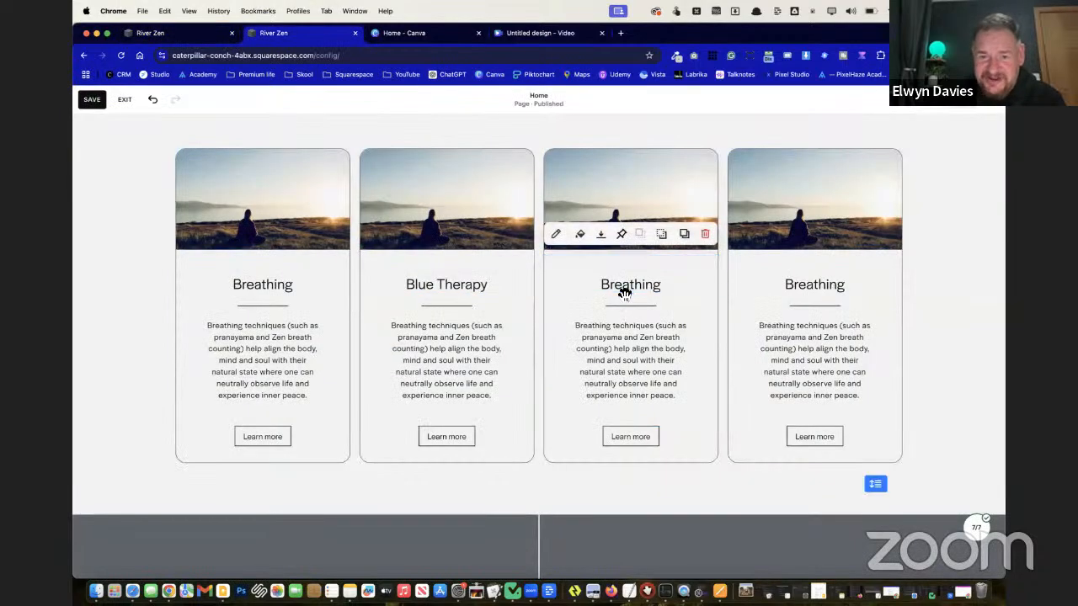
pyautogui.click(615, 284)
pyautogui.keyDown('shift'); pyautogui.click(667, 286); pyautogui.keyUp('shift')
pyautogui.write('Mindfulness')
pyautogui.press('BackSpace')
# Replace the fourth card's heading with "Meditation" copied from riverzen.com.au, keeping the Heading 4 style
pyautogui.hotkey('ctrl', 'shift', 'Tab')
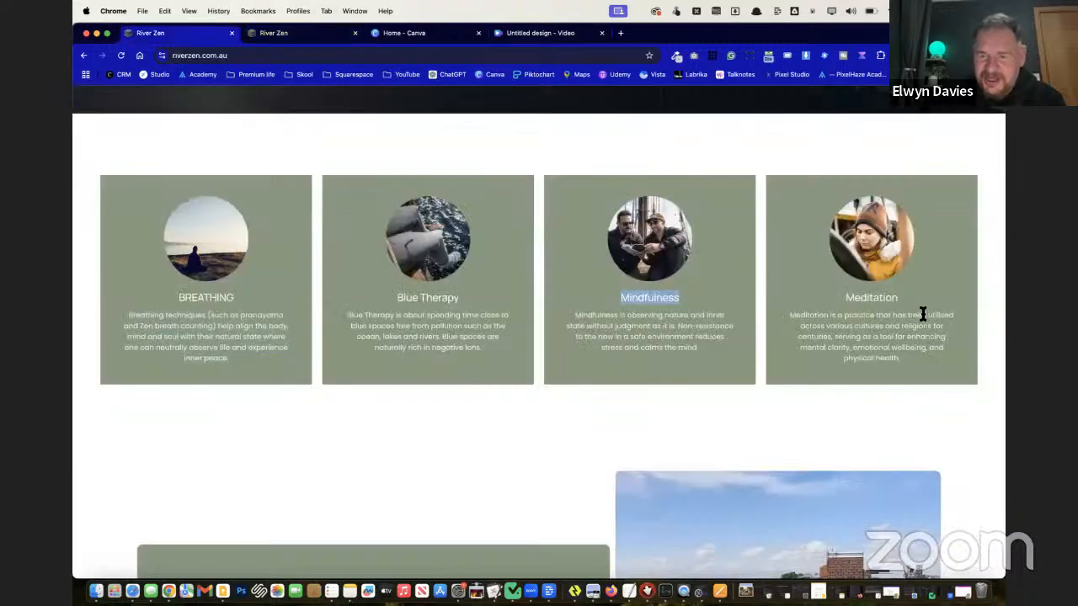
pyautogui.moveTo(909, 298); pyautogui.dragTo(837, 307)
pyautogui.press('cmd+c')
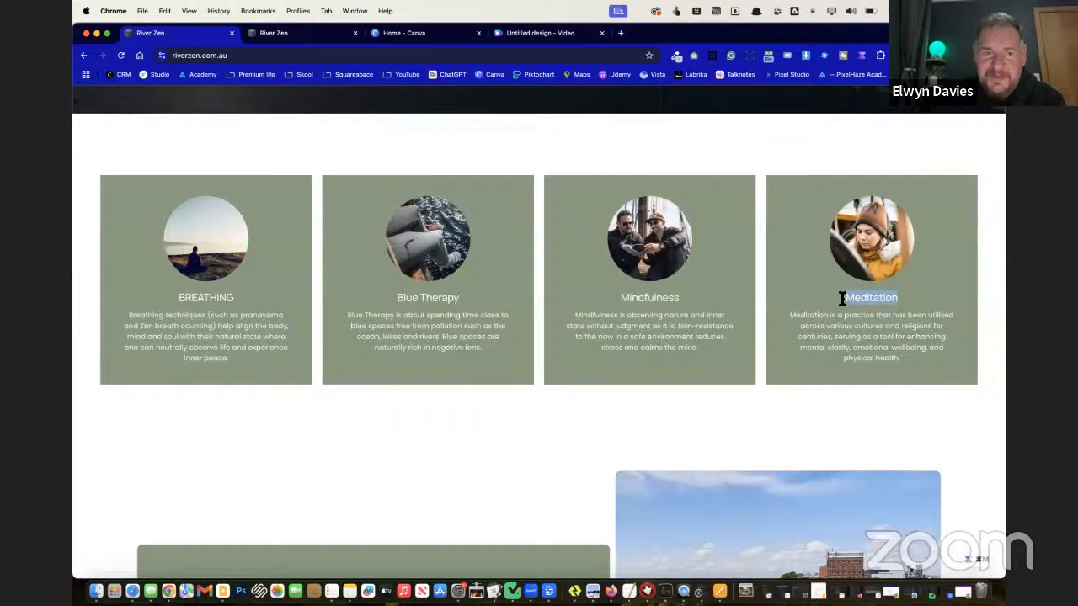
pyautogui.hotkey('ctrl', 'Tab')
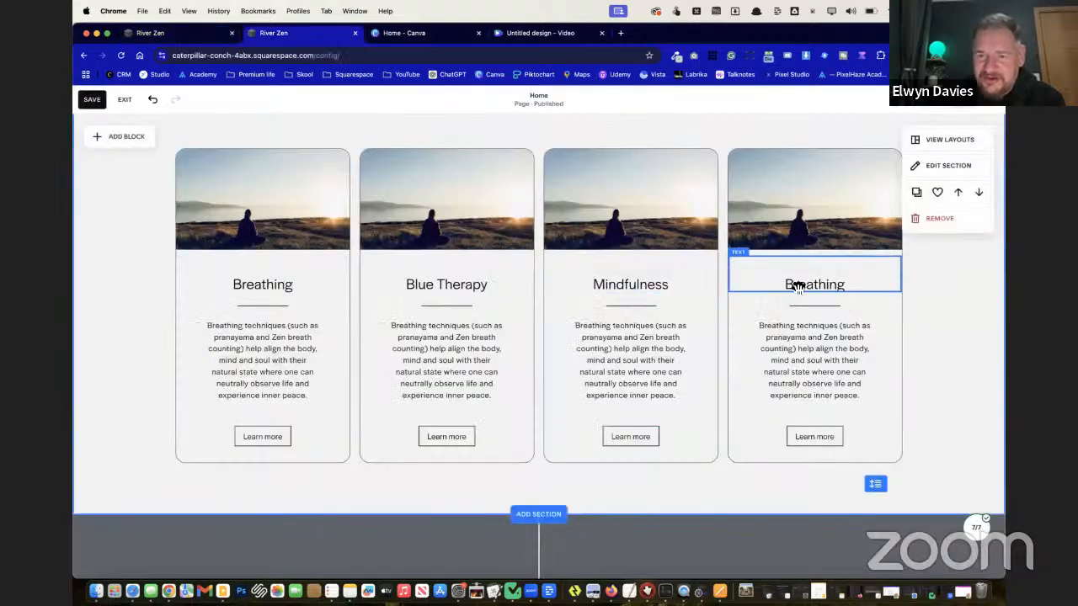
pyautogui.click(796, 286)
pyautogui.moveTo(792, 285); pyautogui.dragTo(859, 284)
pyautogui.press('cmd+v')
pyautogui.press('BackSpace')
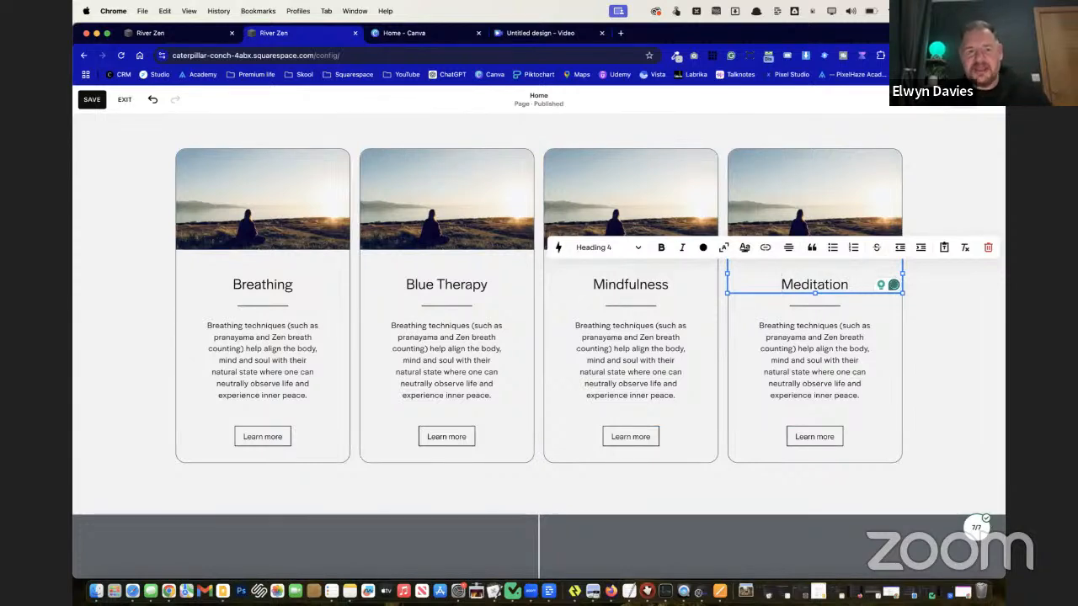
# Replace the Blue Therapy card's description with the Blue Therapy paragraph copied from riverzen.com.au, removing the stray leading character
pyautogui.press('cmd+alt+Left')
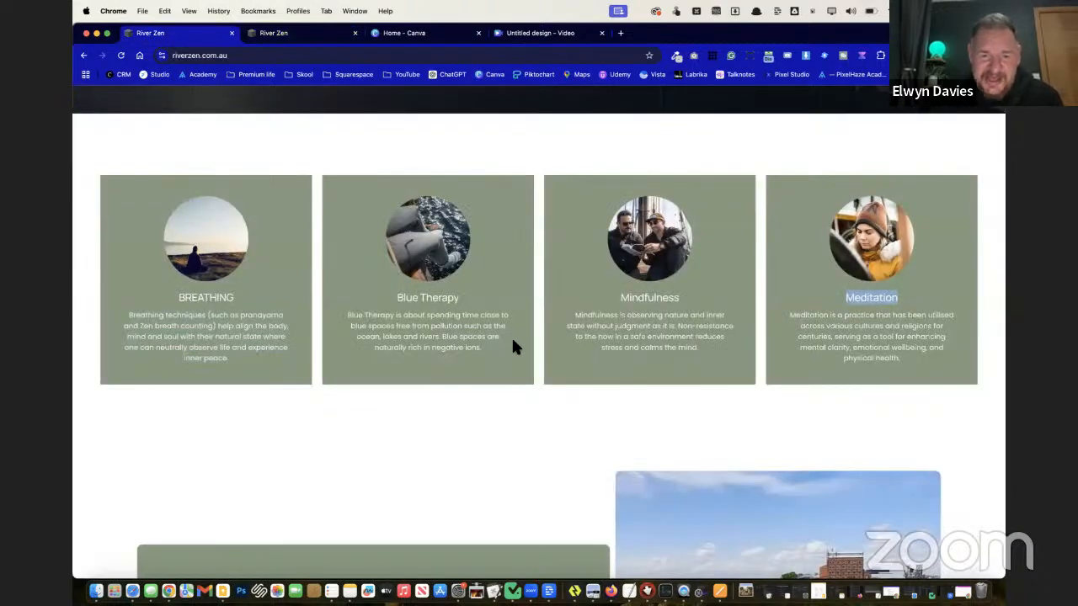
pyautogui.moveTo(483, 348); pyautogui.dragTo(352, 318)
pyautogui.press('cmd+c')
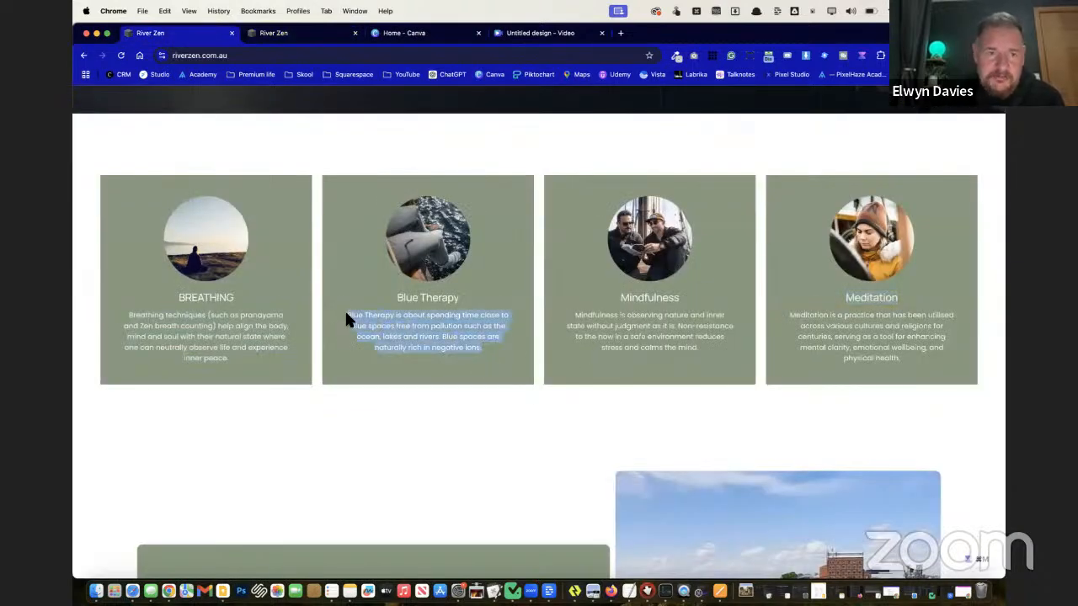
pyautogui.press('cmd+alt+Right')
pyautogui.click(457, 399)
pyautogui.doubleClick(456, 375)
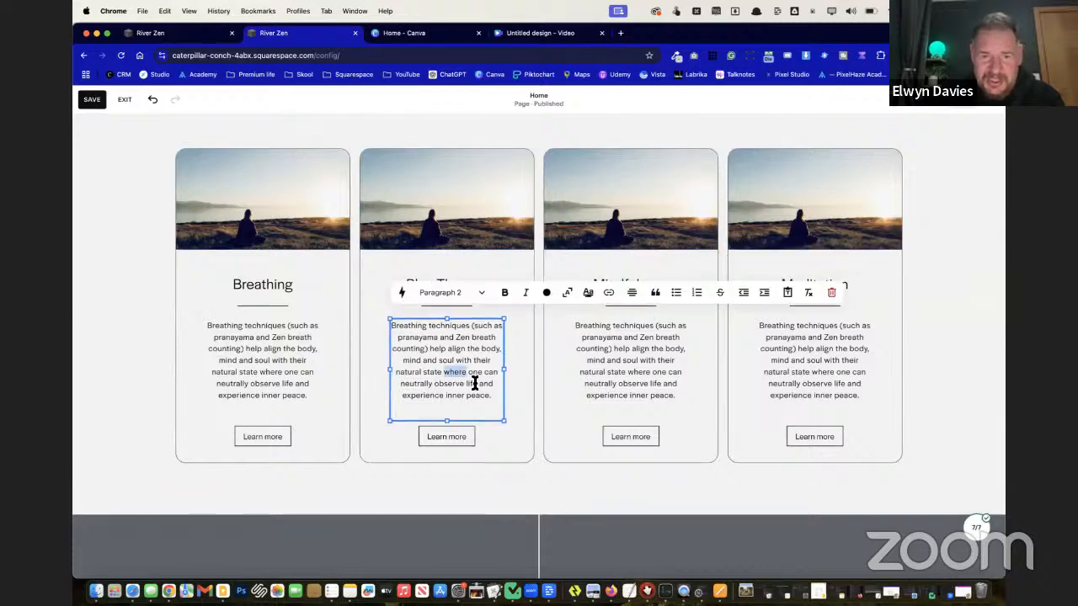
pyautogui.tripleClick(474, 380)
pyautogui.click(465, 373)
pyautogui.moveTo(391, 320); pyautogui.dragTo(469, 373)
pyautogui.press('super+z')
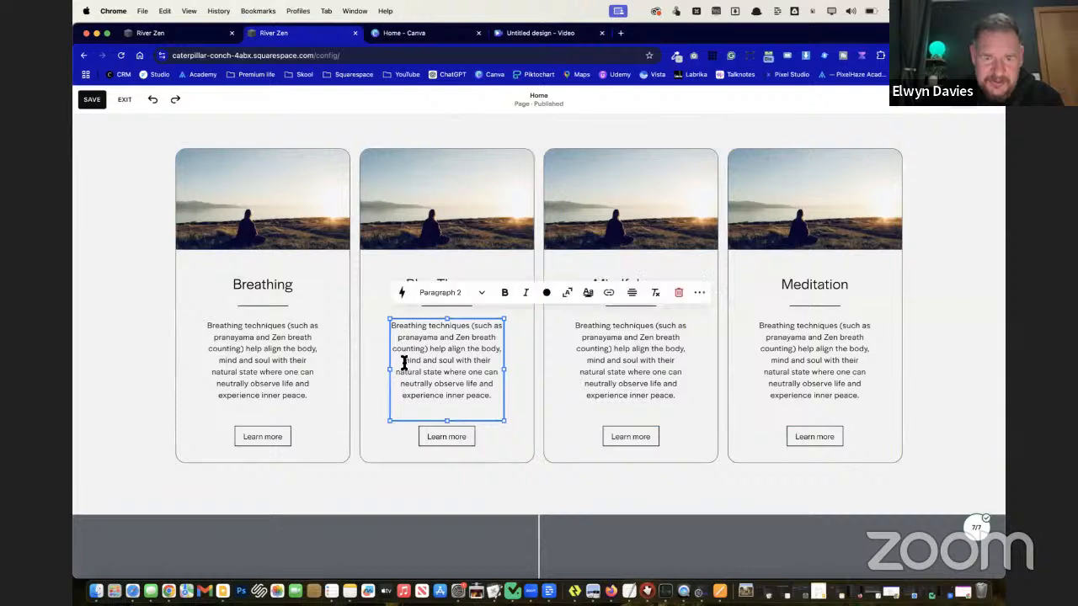
pyautogui.moveTo(392, 325); pyautogui.dragTo(479, 396)
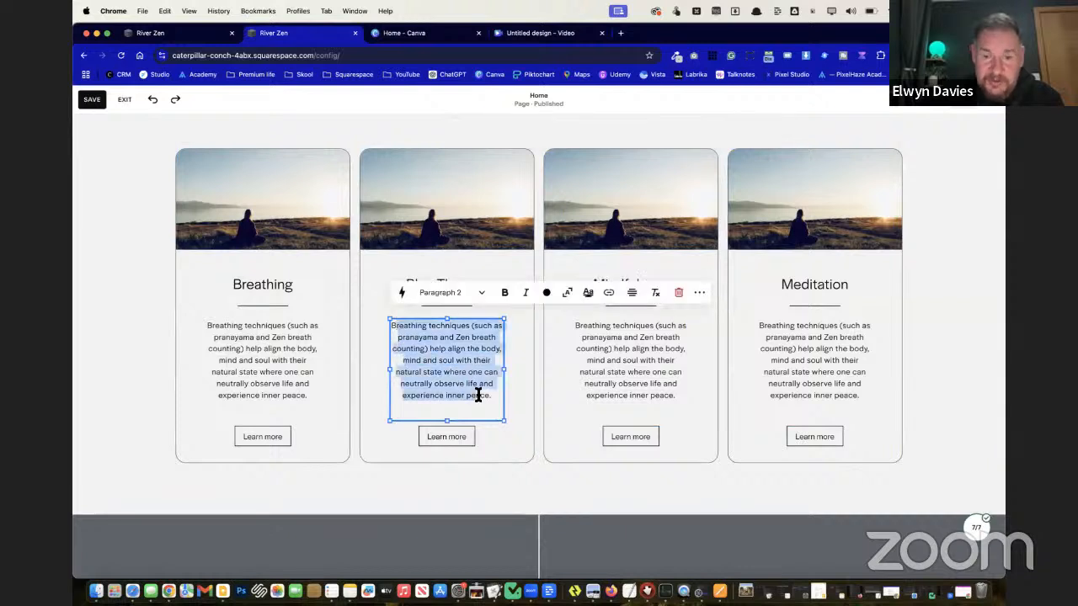
pyautogui.press('super+v')
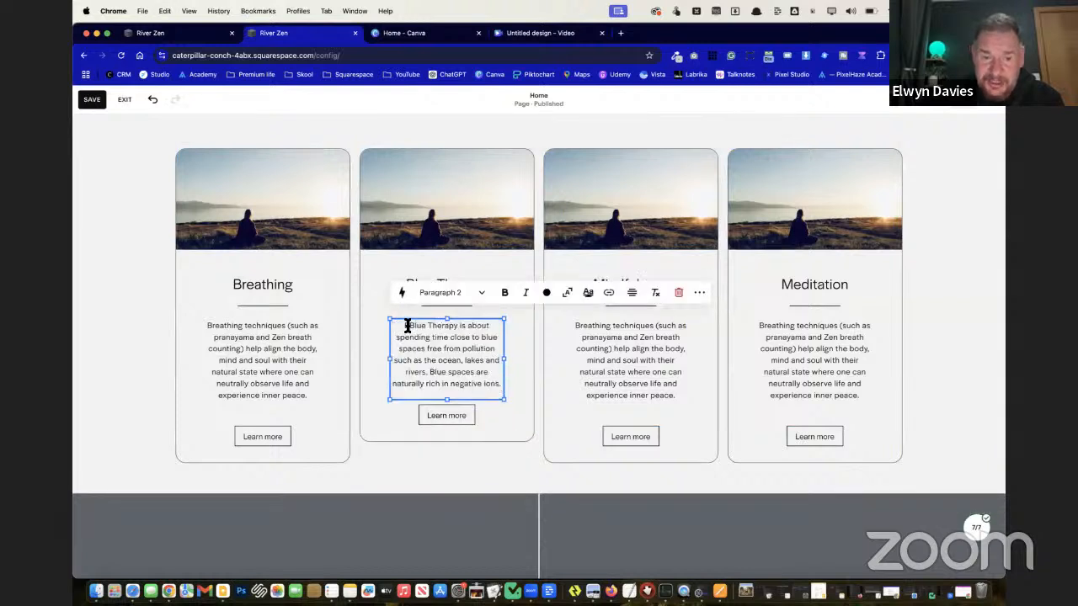
pyautogui.press('BackSpace')
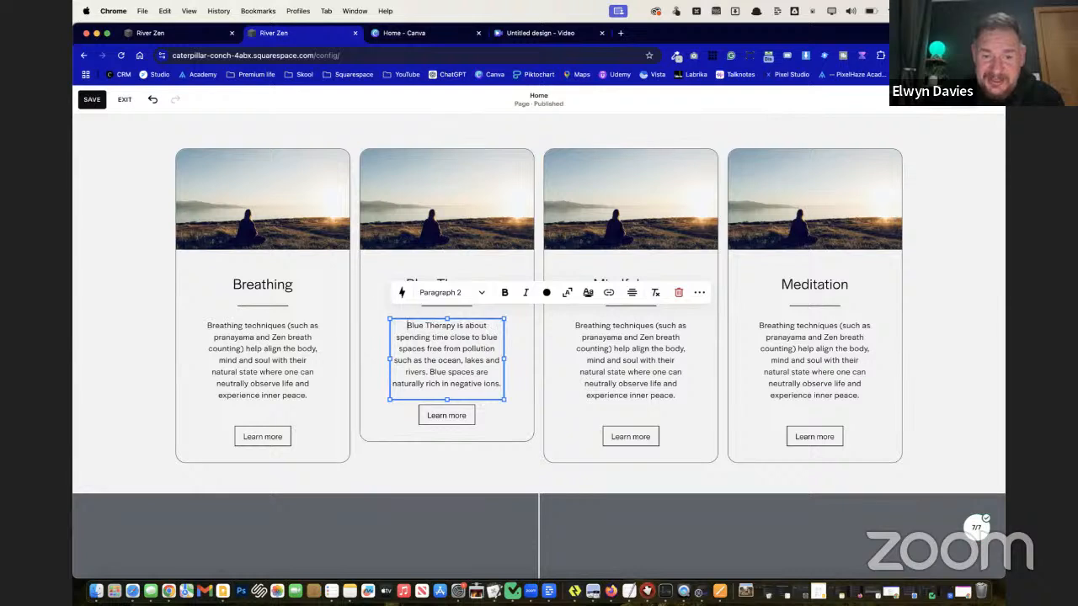
# Extend the Blue Therapy card's outline downward and lower its Learn more button to line up with the neighbouring cards
pyautogui.click(504, 439)
pyautogui.click(512, 453)
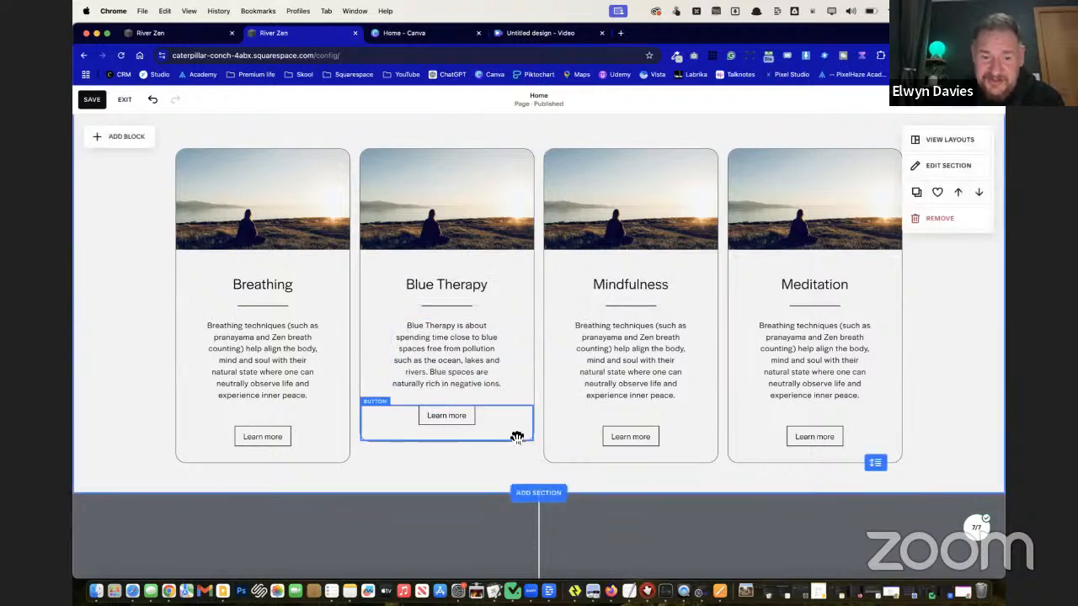
pyautogui.click(501, 436)
pyautogui.click(525, 330)
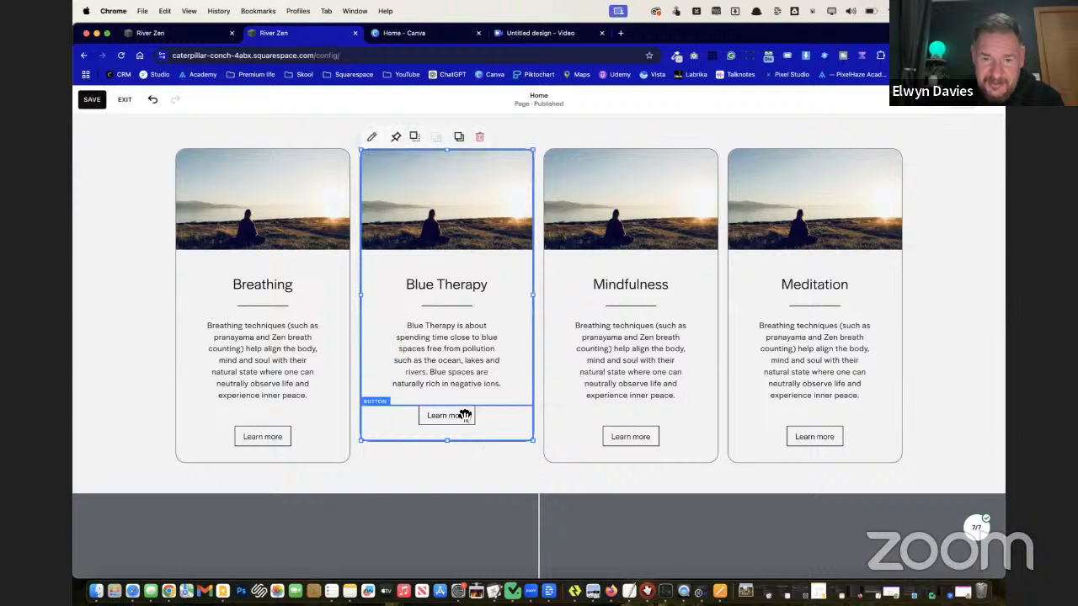
pyautogui.moveTo(448, 441); pyautogui.dragTo(450, 462)
pyautogui.moveTo(447, 419); pyautogui.dragTo(447, 439)
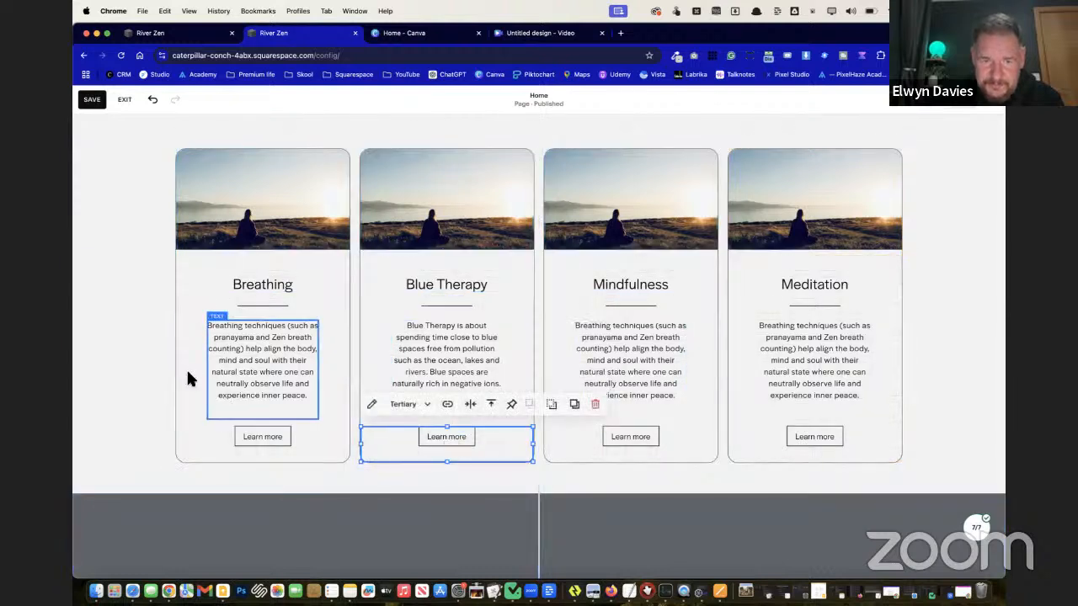
pyautogui.click(139, 344)
# Replace the Mindfulness card's description with the Mindfulness paragraph copied from riverzen.com.au, removing the leftover "Br" at the start
pyautogui.hotkey('ctrl', 'shift', 'Tab')
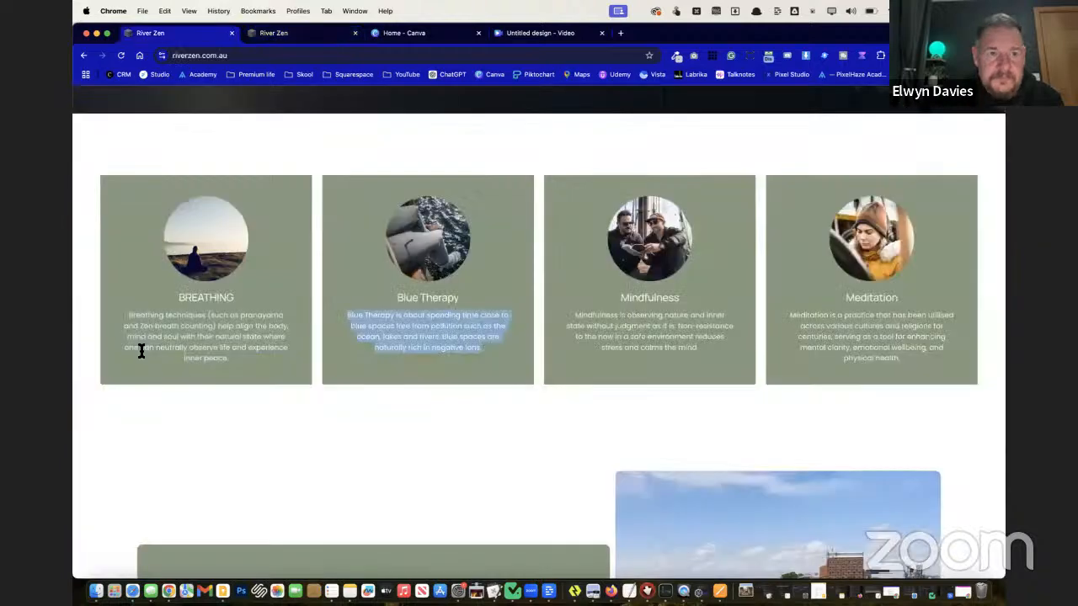
pyautogui.moveTo(710, 352); pyautogui.dragTo(577, 313)
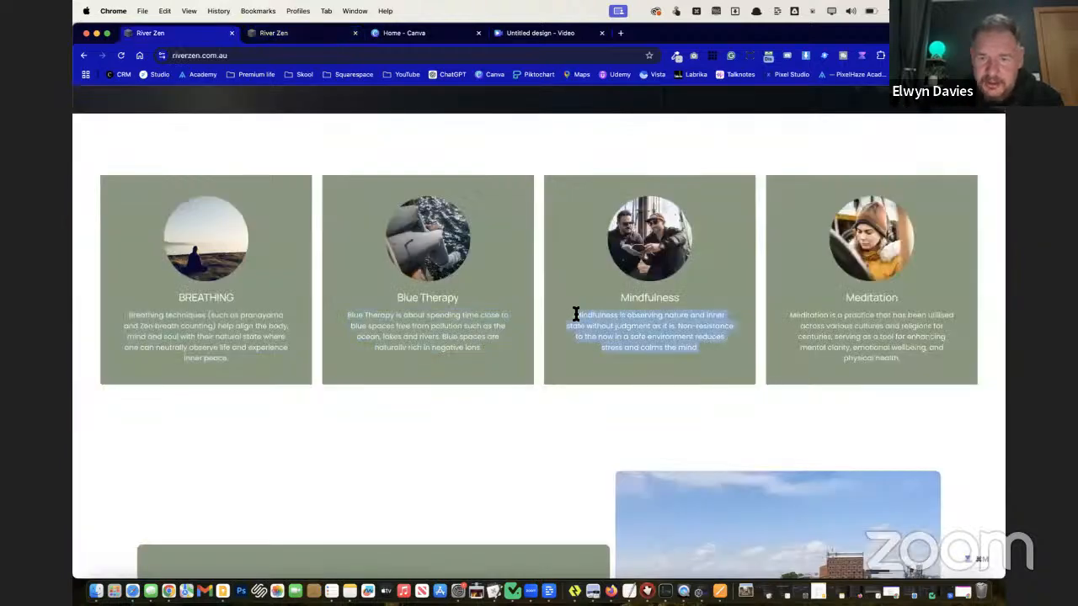
pyautogui.hotkey('ctrl', 'Tab')
pyautogui.click(801, 335)
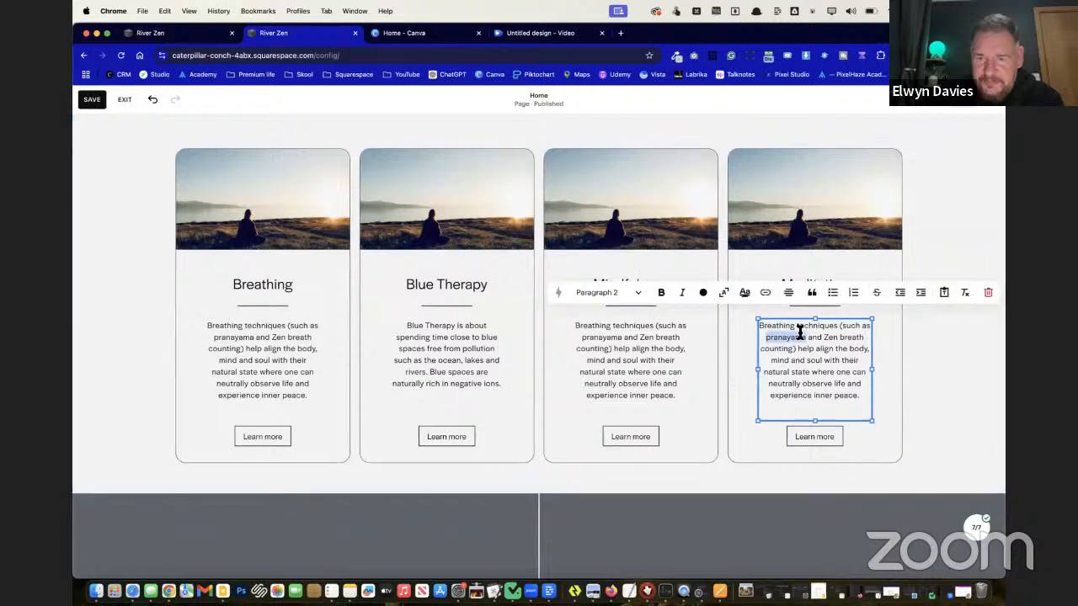
pyautogui.click(633, 346)
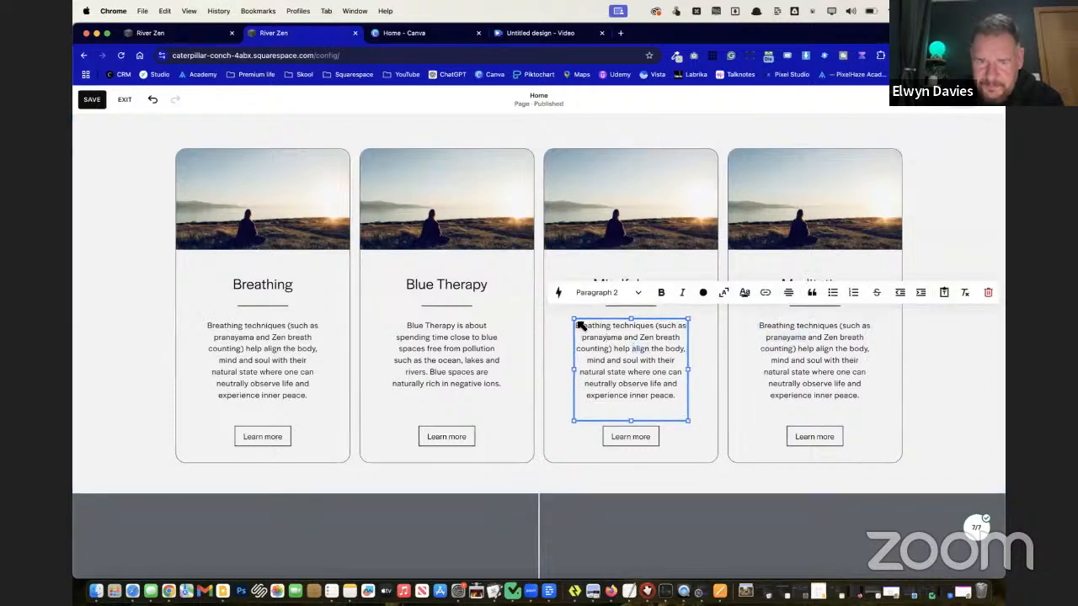
pyautogui.click(581, 325)
pyautogui.doubleClick(588, 332)
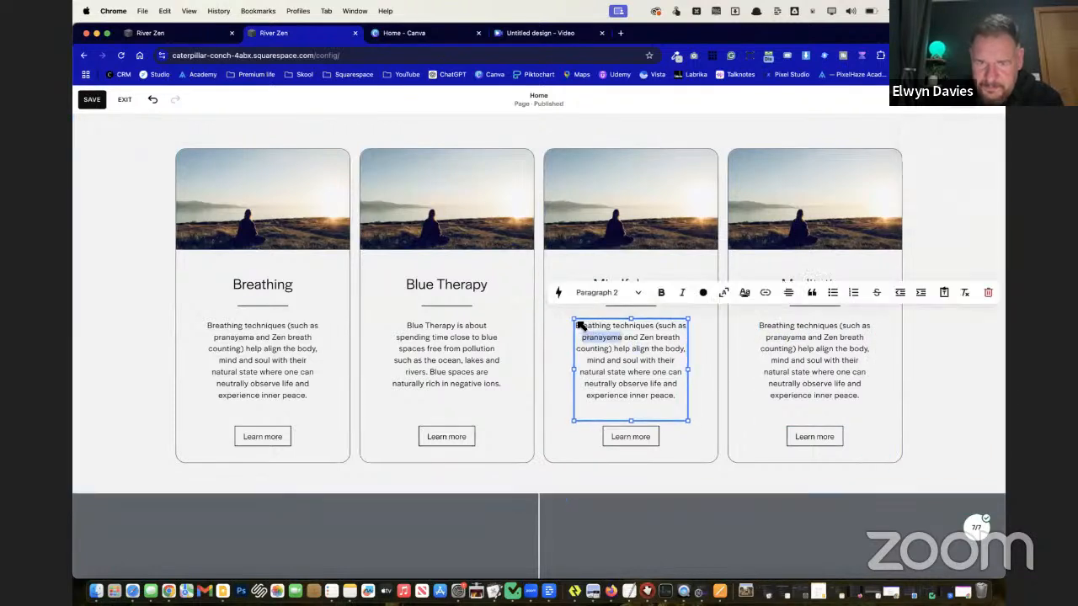
pyautogui.moveTo(582, 329); pyautogui.dragTo(664, 396)
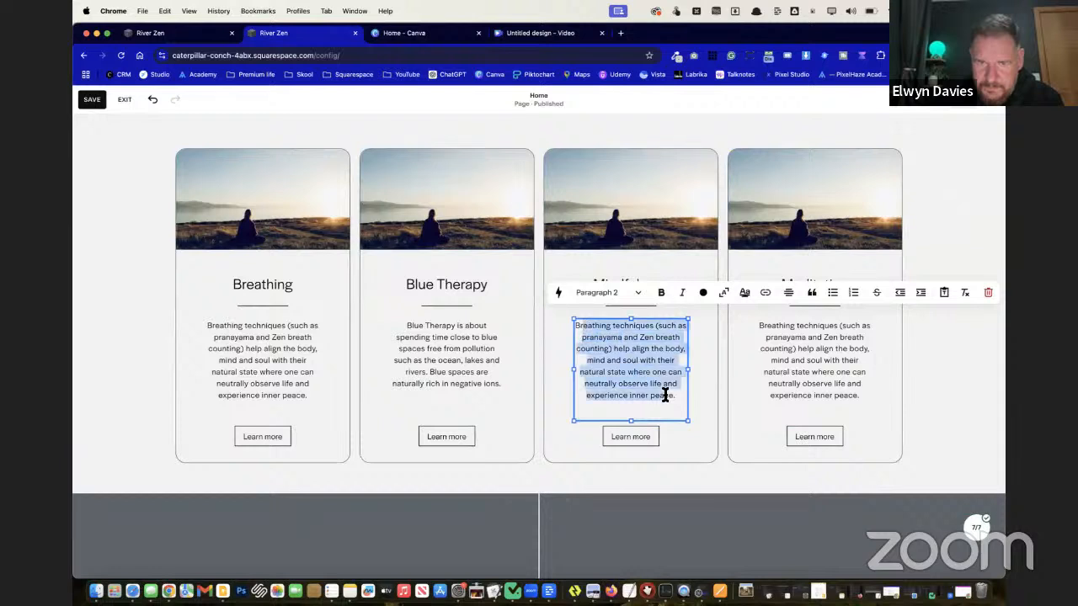
pyautogui.press('super+v')
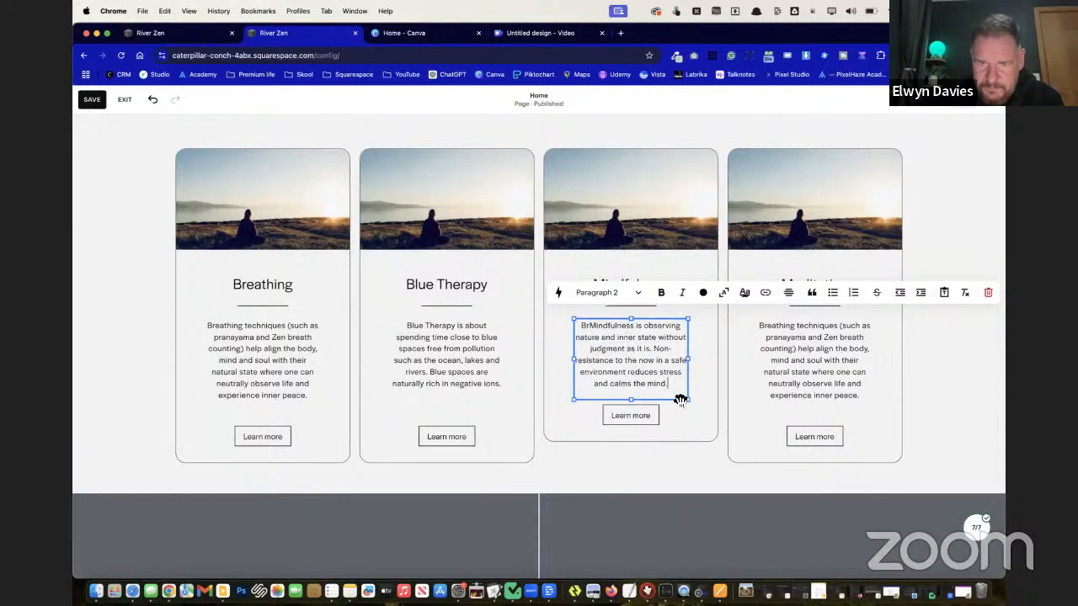
pyautogui.press('BackSpace')
pyautogui.press('BackSpace')
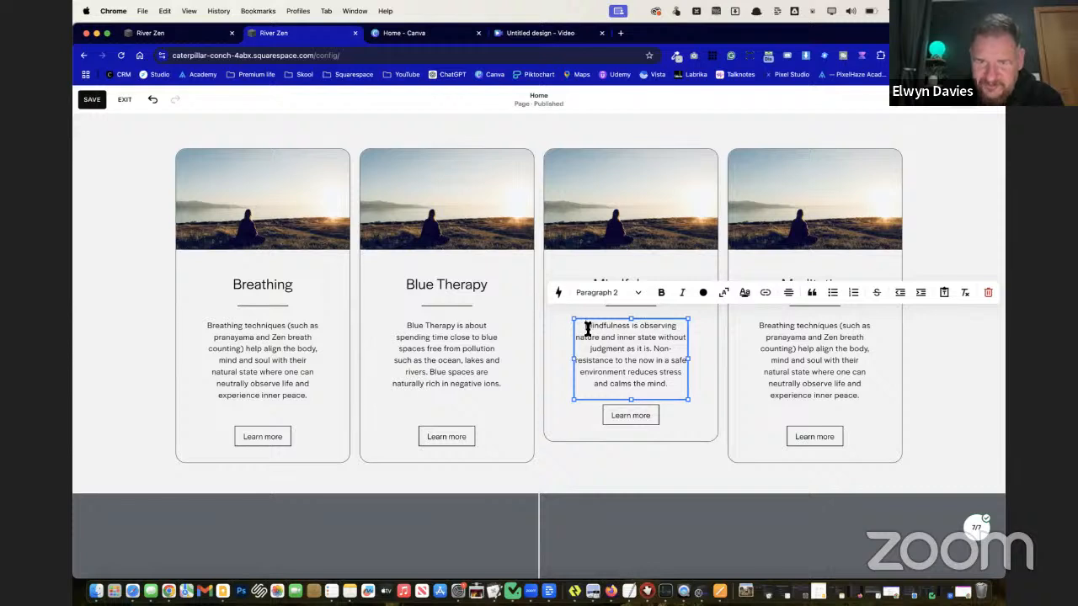
# Extend the Mindfulness card's outline to match the other cards' height and move its Learn more button down into line
pyautogui.click(705, 429)
pyautogui.click(700, 331)
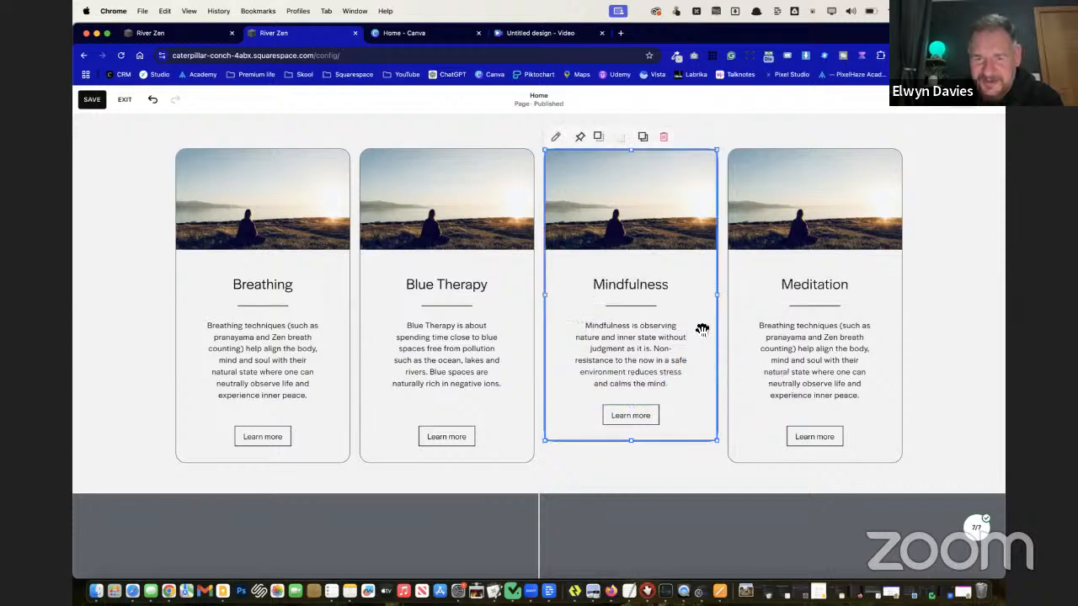
pyautogui.moveTo(633, 455); pyautogui.dragTo(633, 457)
pyautogui.moveTo(633, 419); pyautogui.dragTo(634, 438)
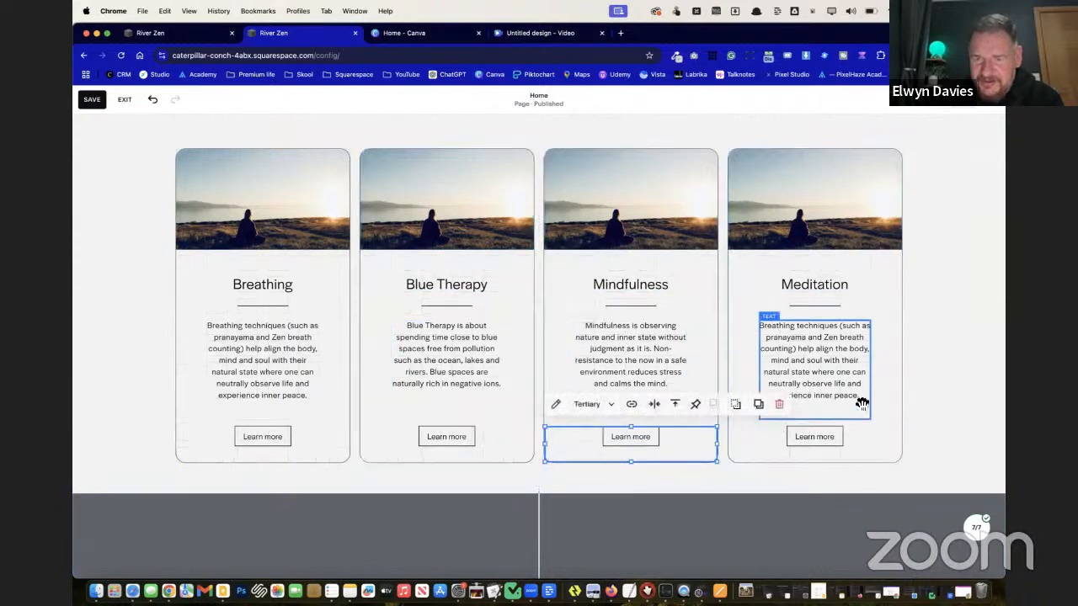
# Replace the Meditation card's description with the Meditation paragraph copied from riverzen.com.au, removing the leftover "B" at the start
pyautogui.hotkey('ctrl', 'shift', 'Tab')
pyautogui.moveTo(901, 358); pyautogui.dragTo(783, 311)
pyautogui.press('super+c')
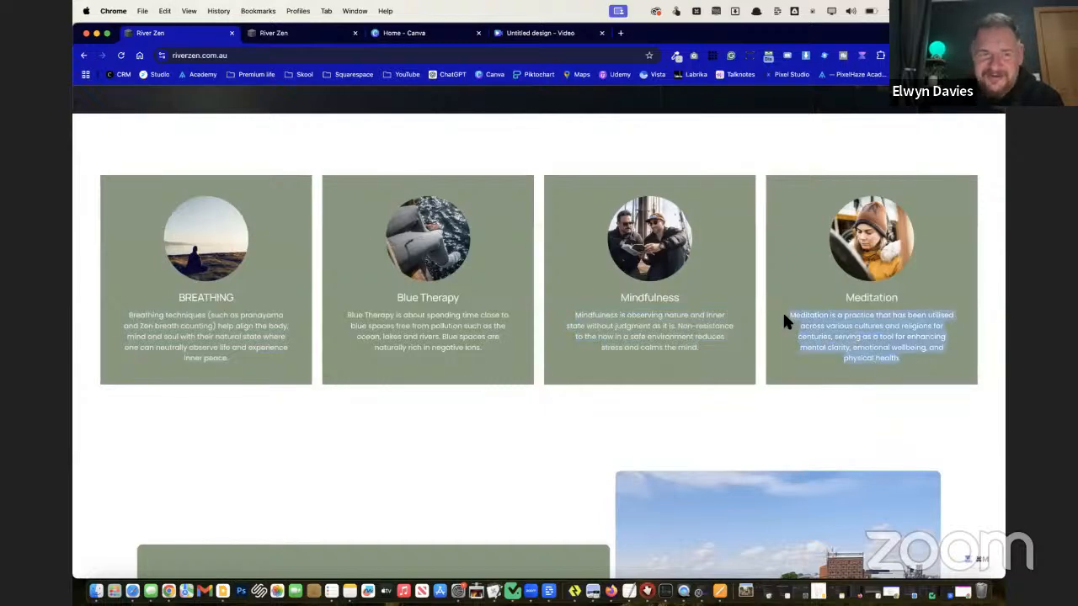
pyautogui.hotkey('ctrl', 'Tab')
pyautogui.click(820, 344)
pyautogui.doubleClick(819, 345)
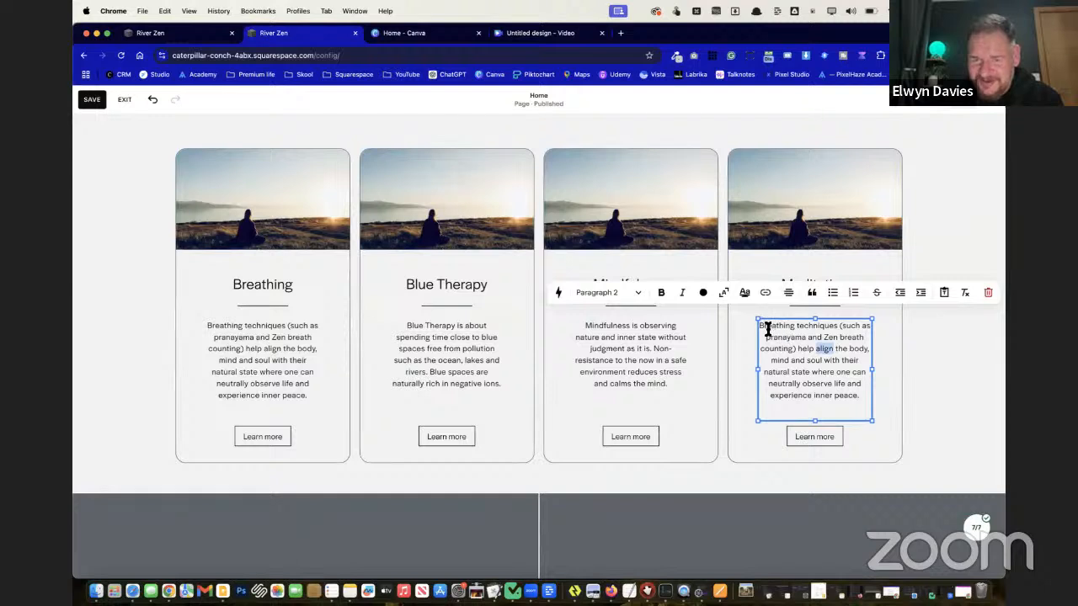
pyautogui.moveTo(760, 326); pyautogui.dragTo(860, 396)
pyautogui.press('super+v')
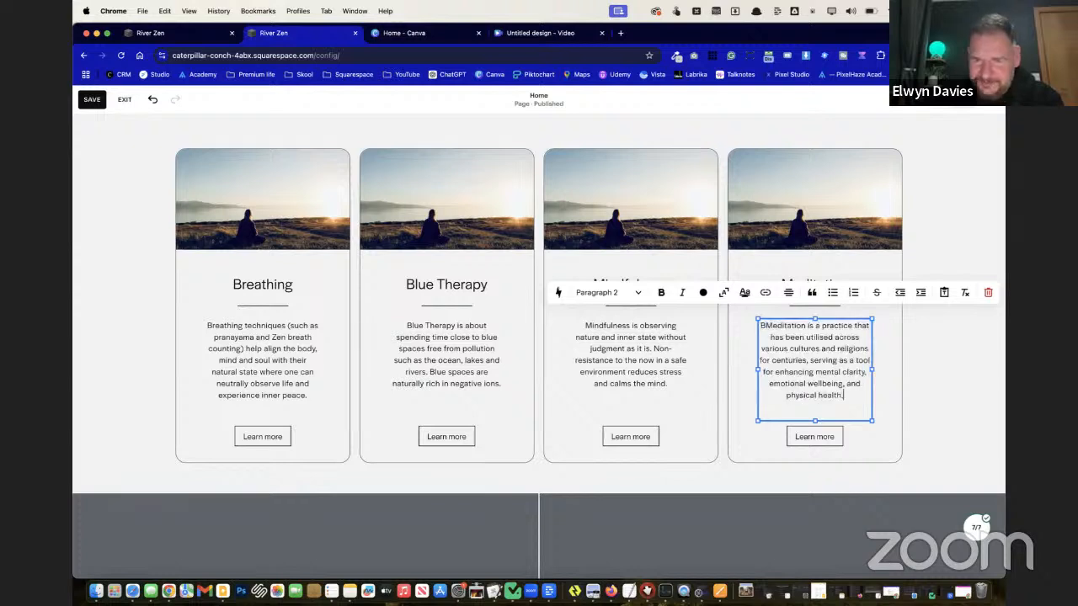
pyautogui.press('BackSpace')
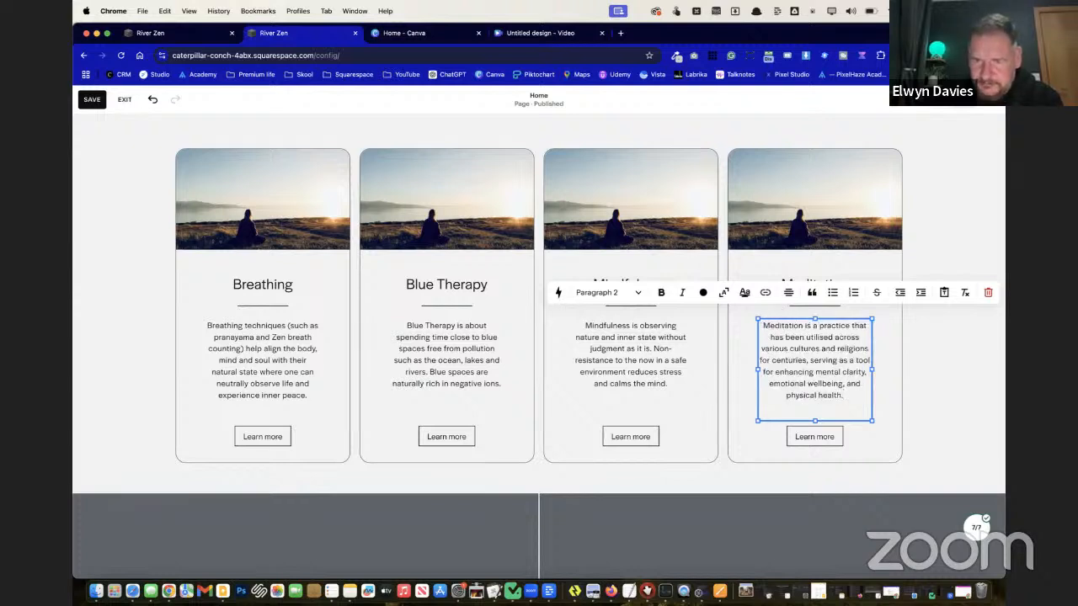
pyautogui.click(929, 407)
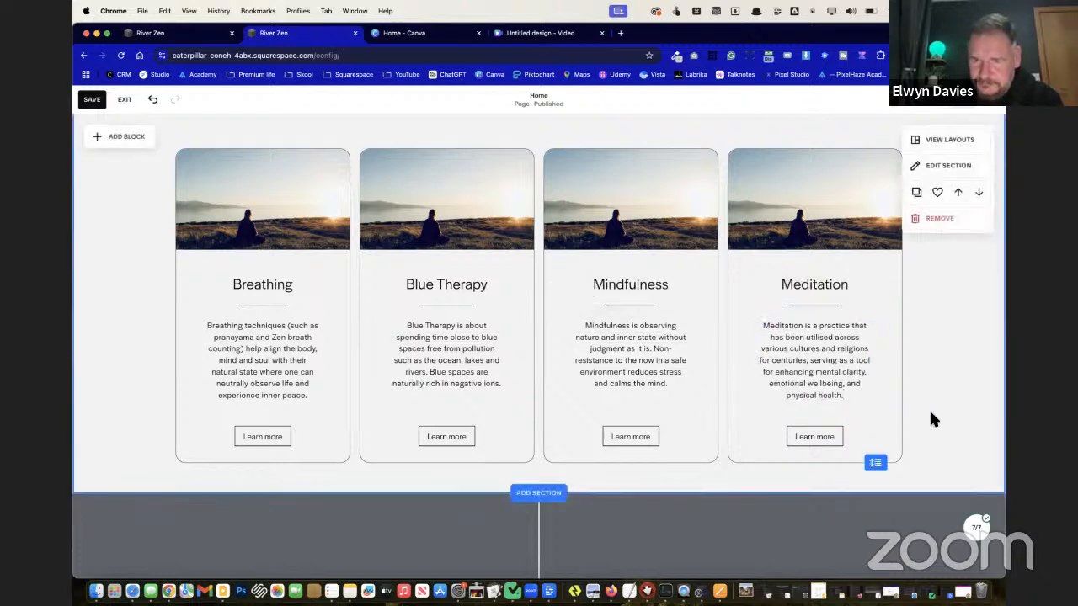
# Replace the Blue Therapy card's image with the Relaxation-while-sailing photo from the site's image library
pyautogui.scroll(2, 963, 337)
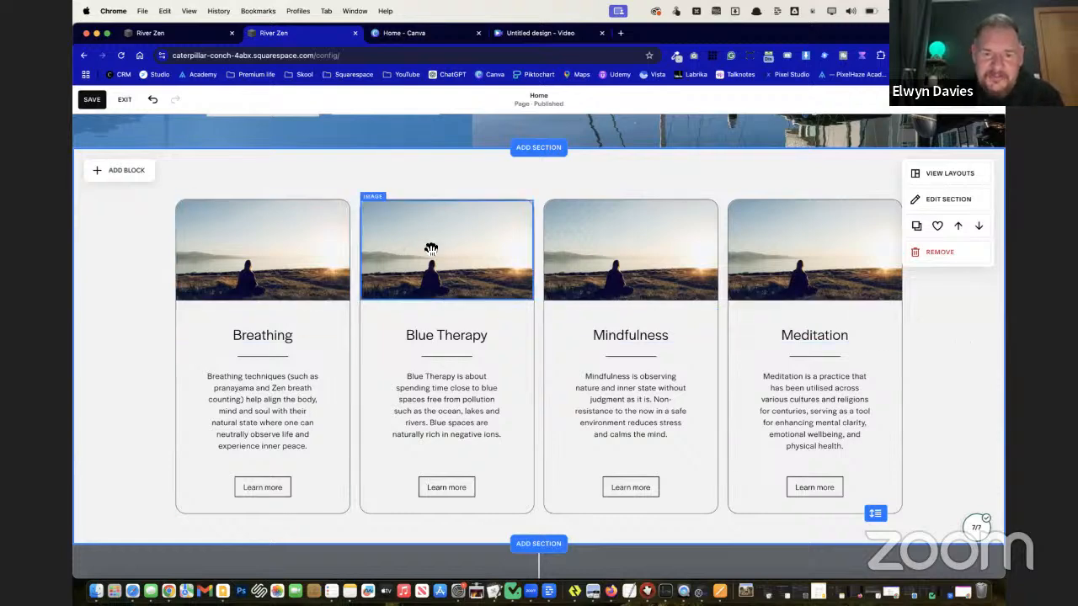
pyautogui.hotkey('ctrl', 'shift', 'Tab')
pyautogui.hotkey('ctrl', 'Tab')
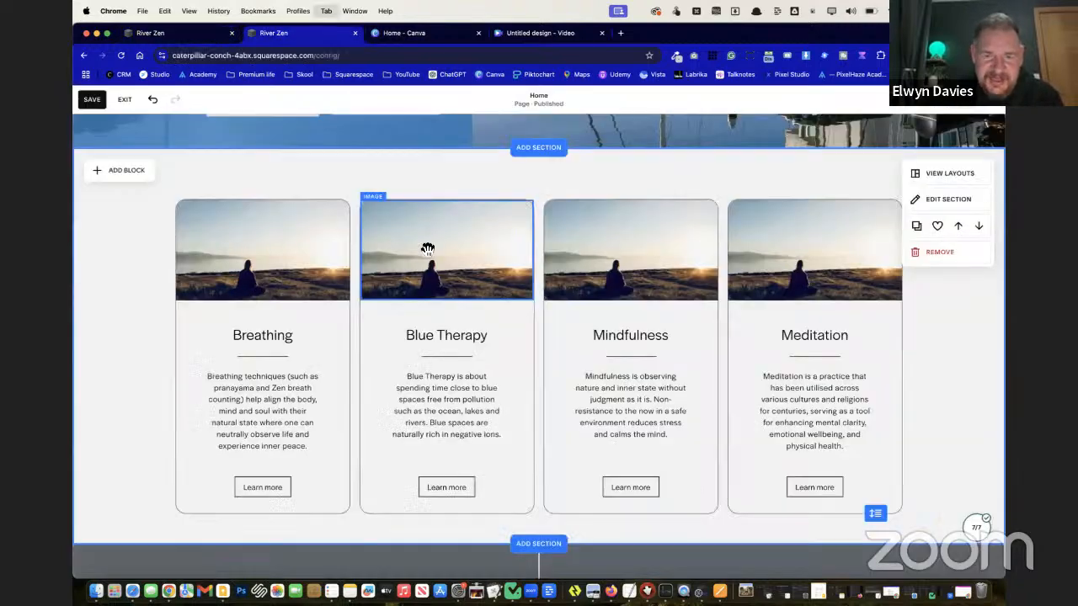
pyautogui.doubleClick(428, 250)
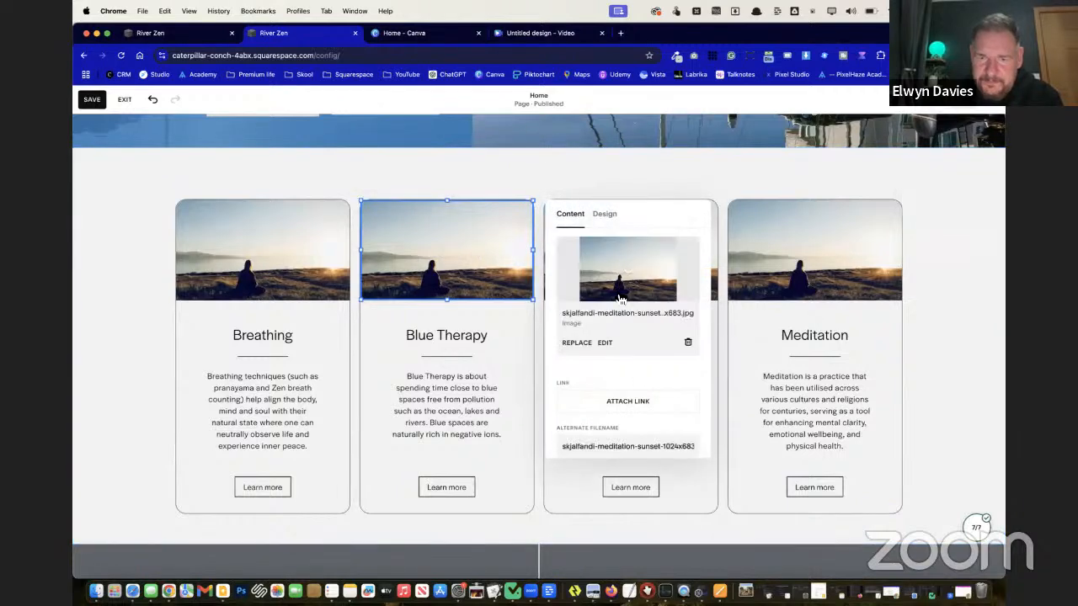
pyautogui.click(576, 345)
pyautogui.click(639, 388)
pyautogui.click(556, 408)
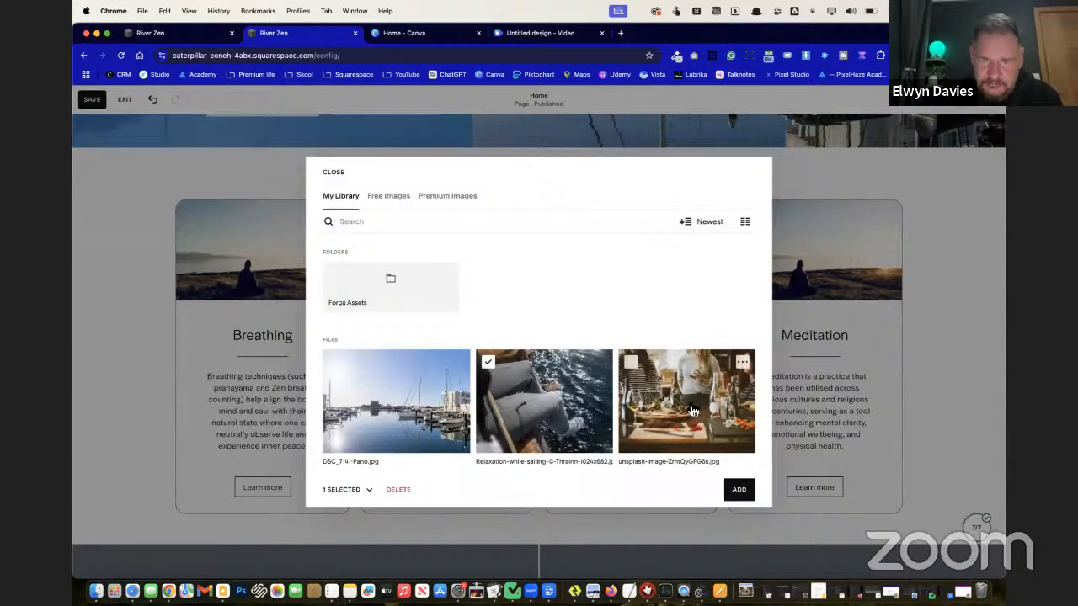
pyautogui.click(737, 489)
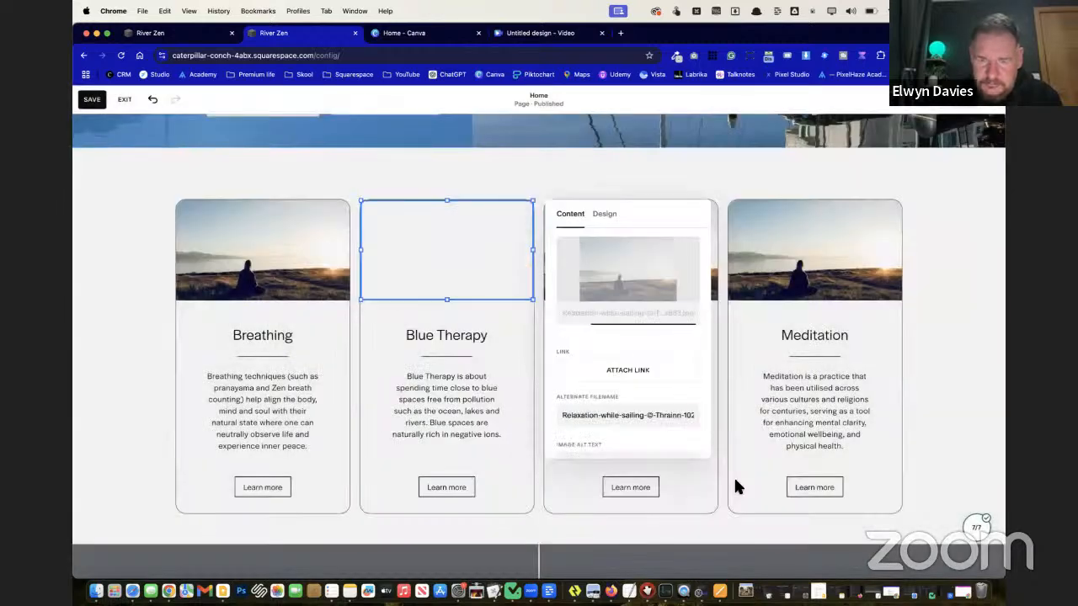
pyautogui.click(705, 163)
# Replace the Mindfulness card's image with the Relaxation-onboard-Opal photo from the library and adjust its focal point near the centre
pyautogui.click(689, 236)
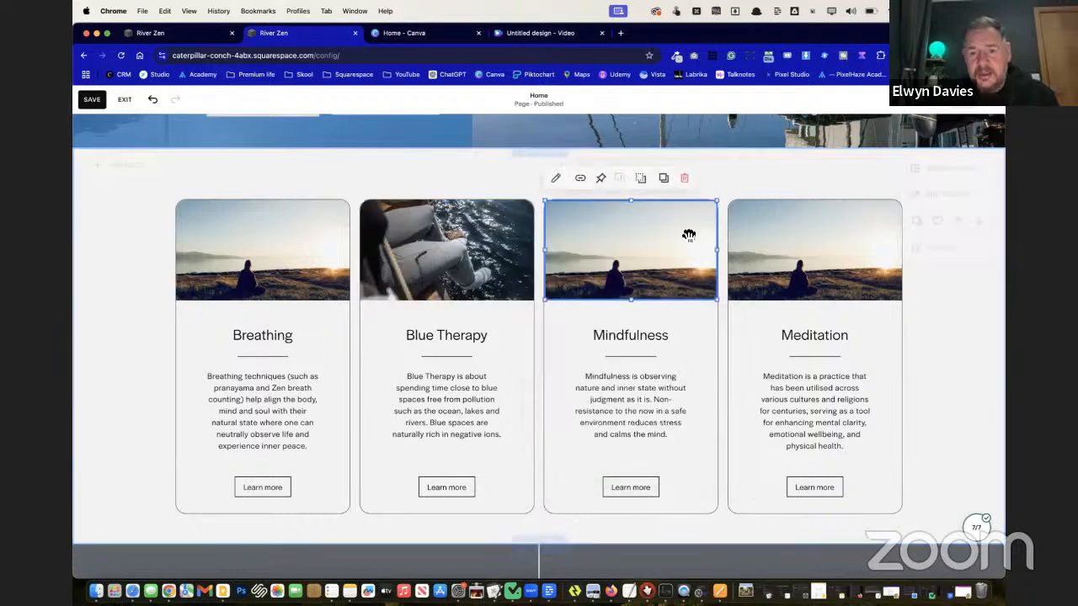
pyautogui.click(689, 236)
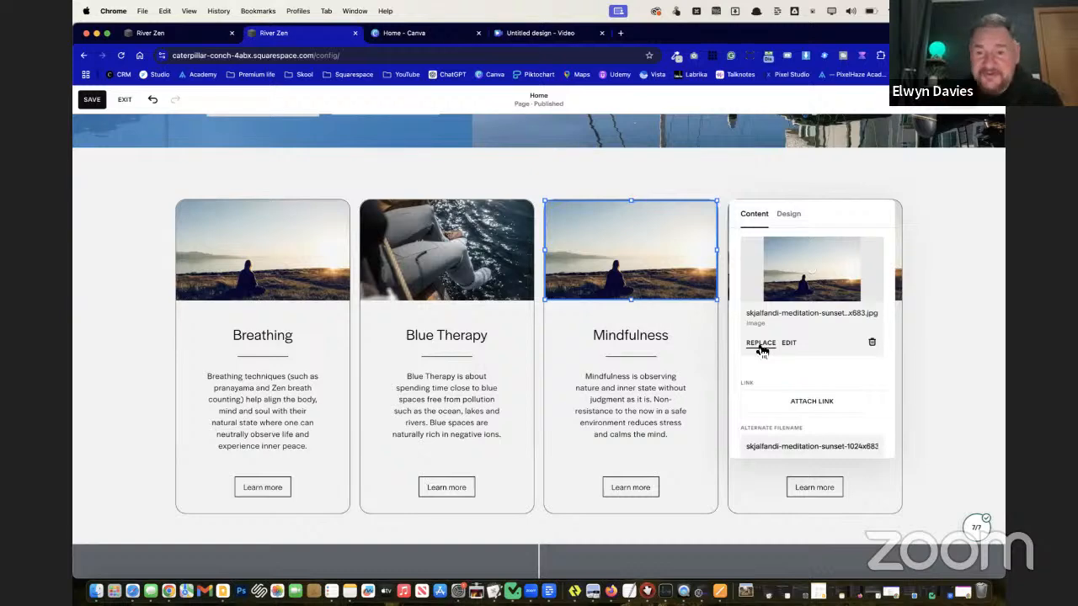
pyautogui.click(762, 346)
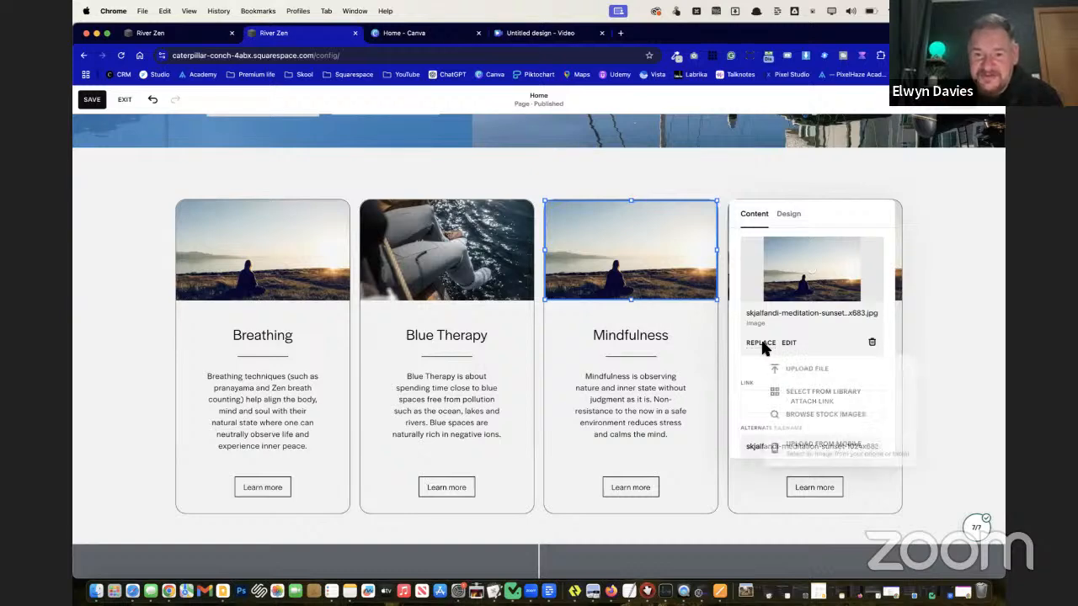
pyautogui.click(796, 384)
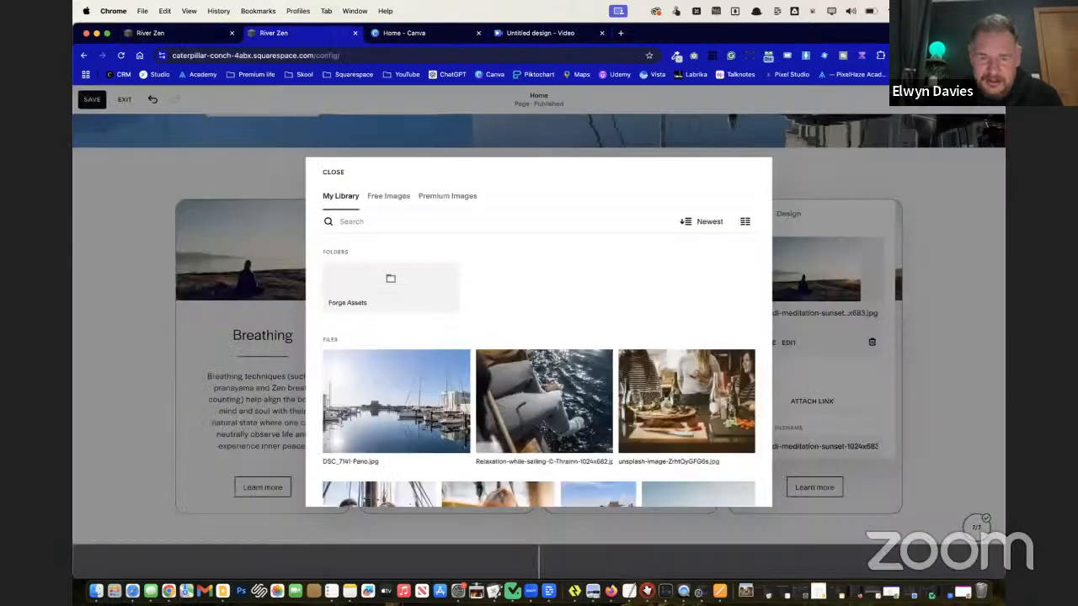
pyautogui.scroll(-3, 691, 438)
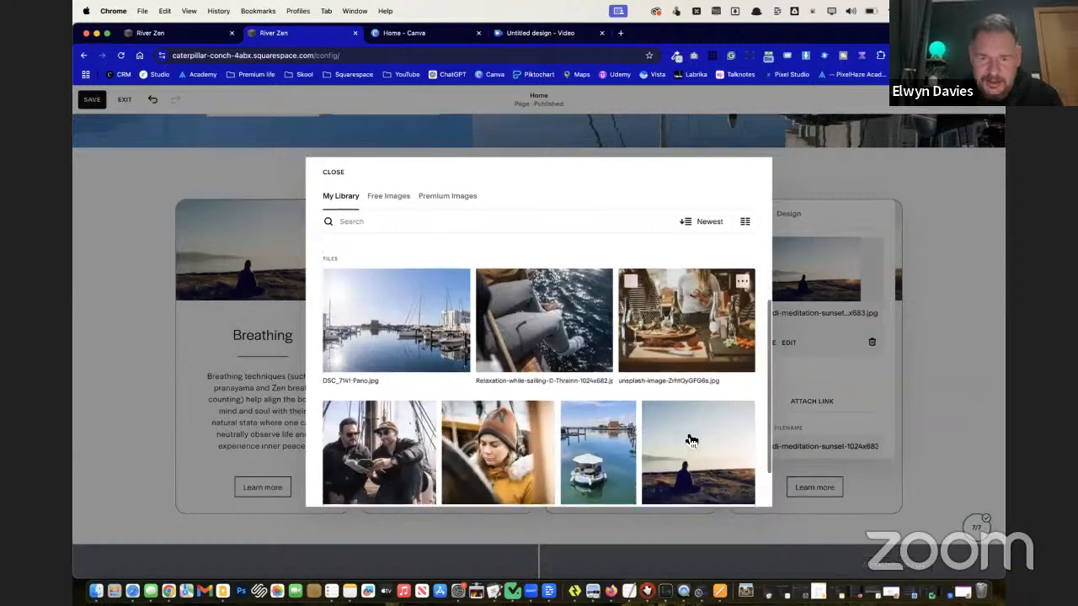
pyautogui.click(600, 408)
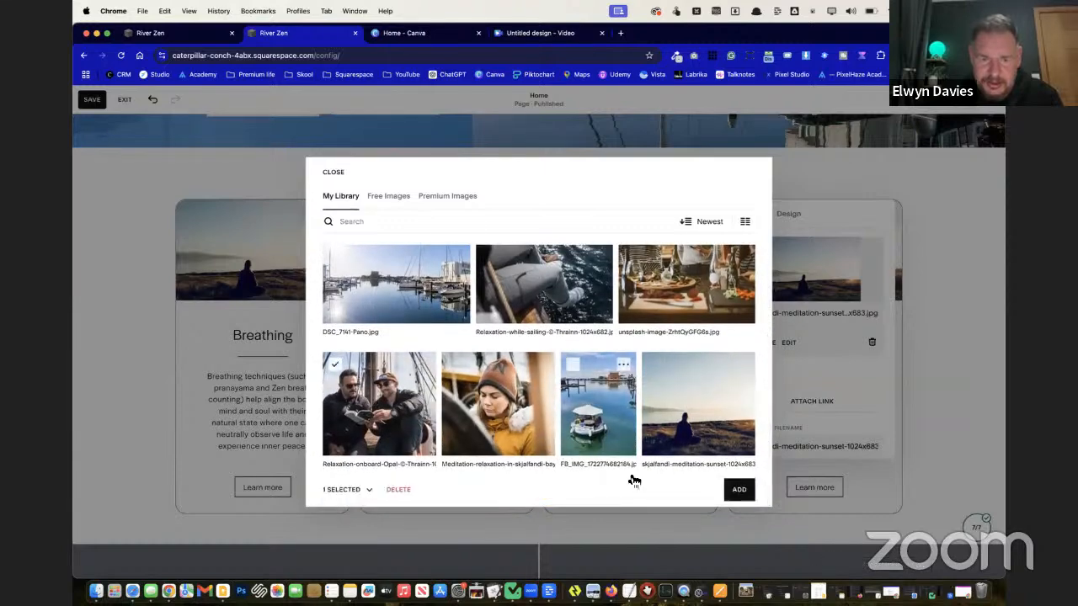
pyautogui.click(736, 491)
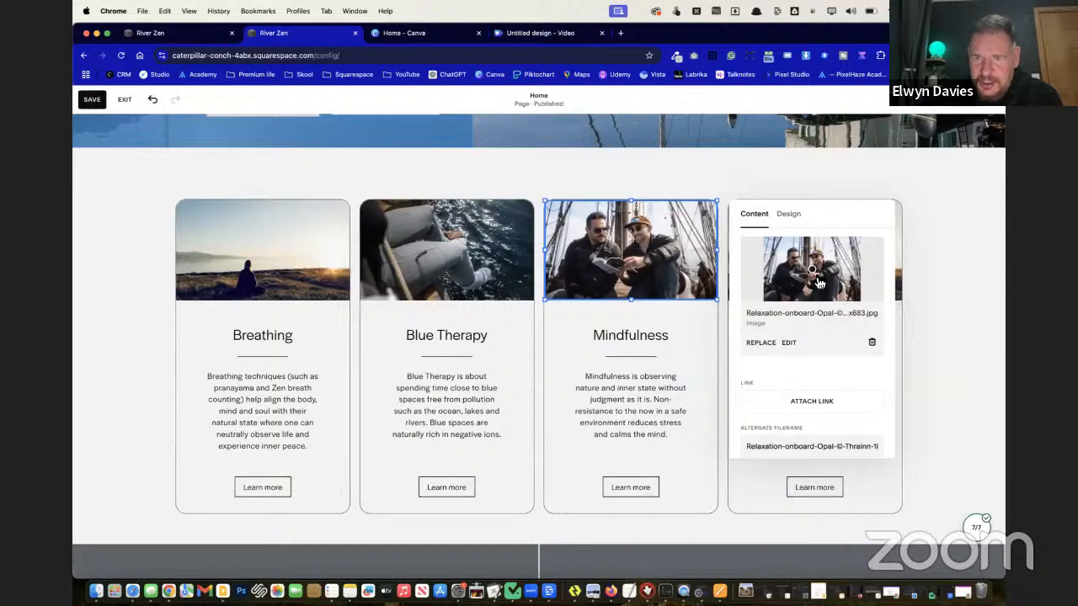
pyautogui.moveTo(819, 285)
pyautogui.mouseDown()
pyautogui.moveTo(817, 263)
pyautogui.moveTo(817, 276)
pyautogui.mouseUp()
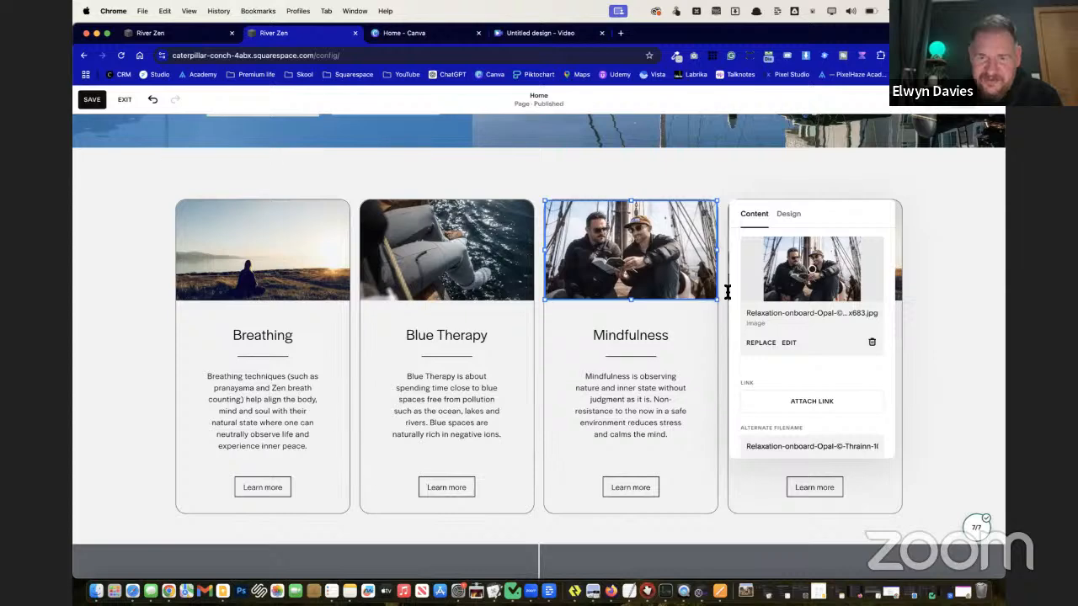
pyautogui.click(124, 300)
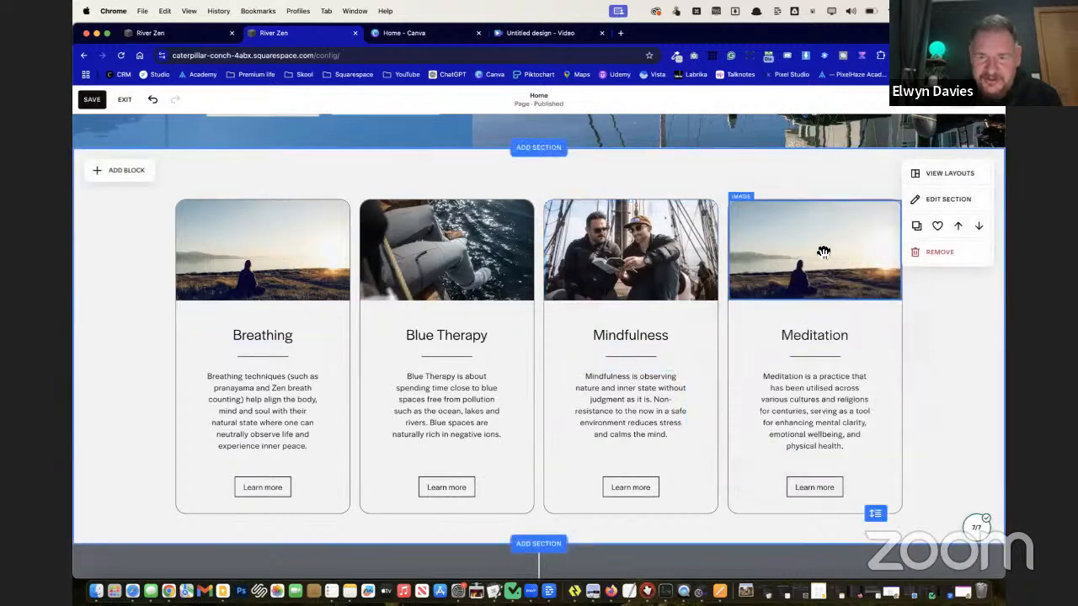
# Replace the Meditation card's image with the Meditation-relaxation-in-skjalfandi-bay photo from the site's image library
pyautogui.click(823, 252)
pyautogui.click(860, 343)
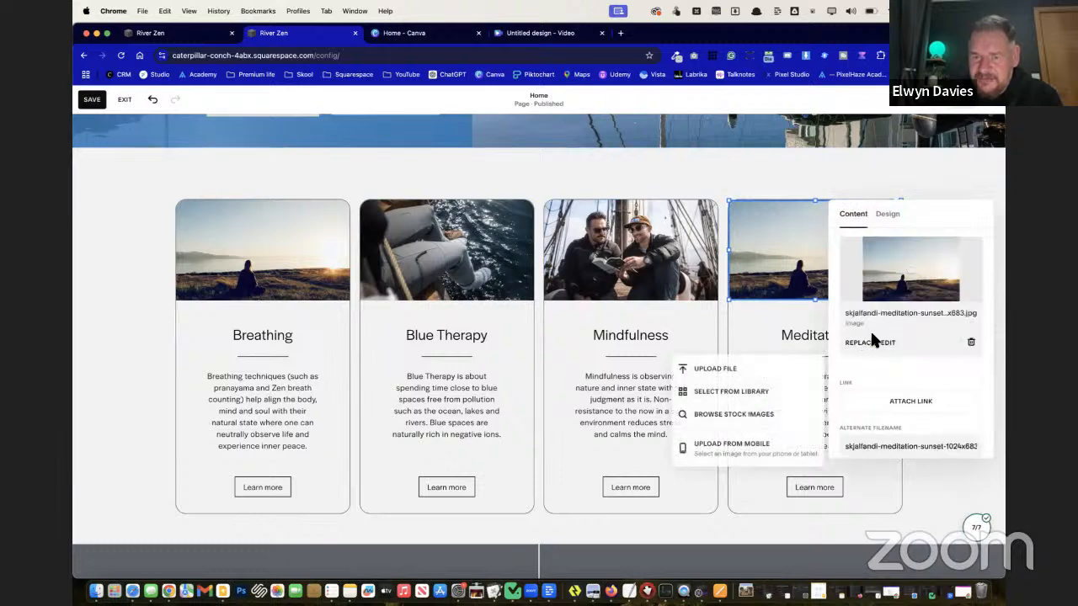
pyautogui.click(760, 390)
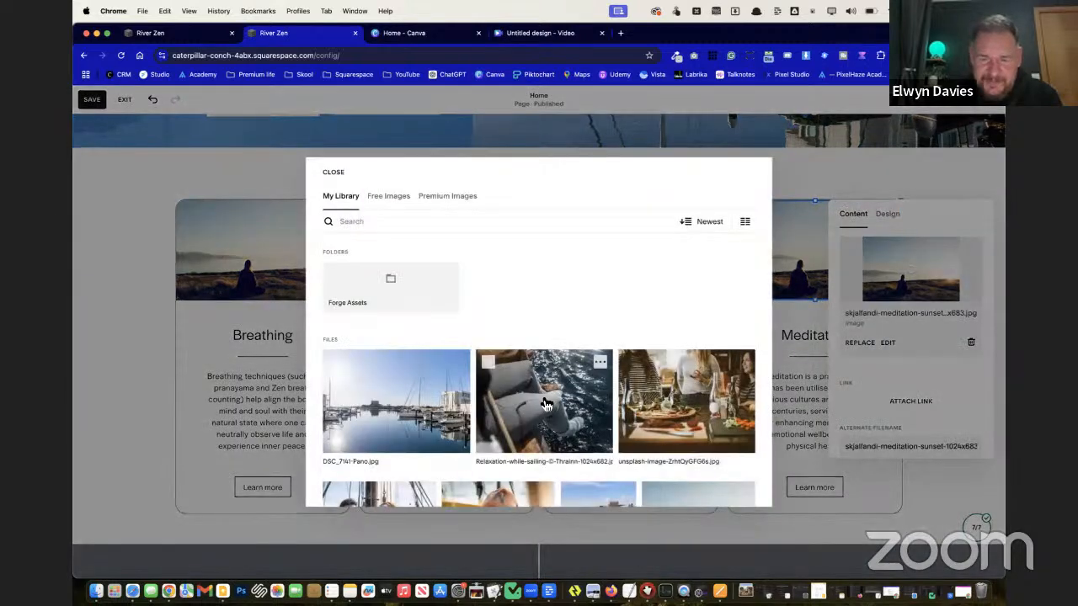
pyautogui.scroll(-3, 548, 402)
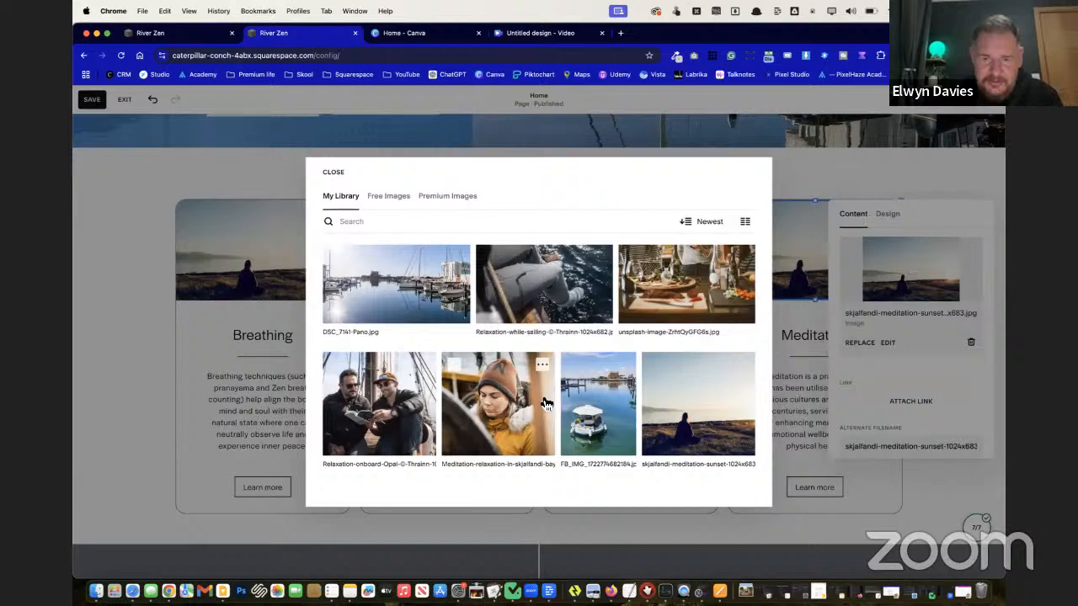
pyautogui.click(515, 411)
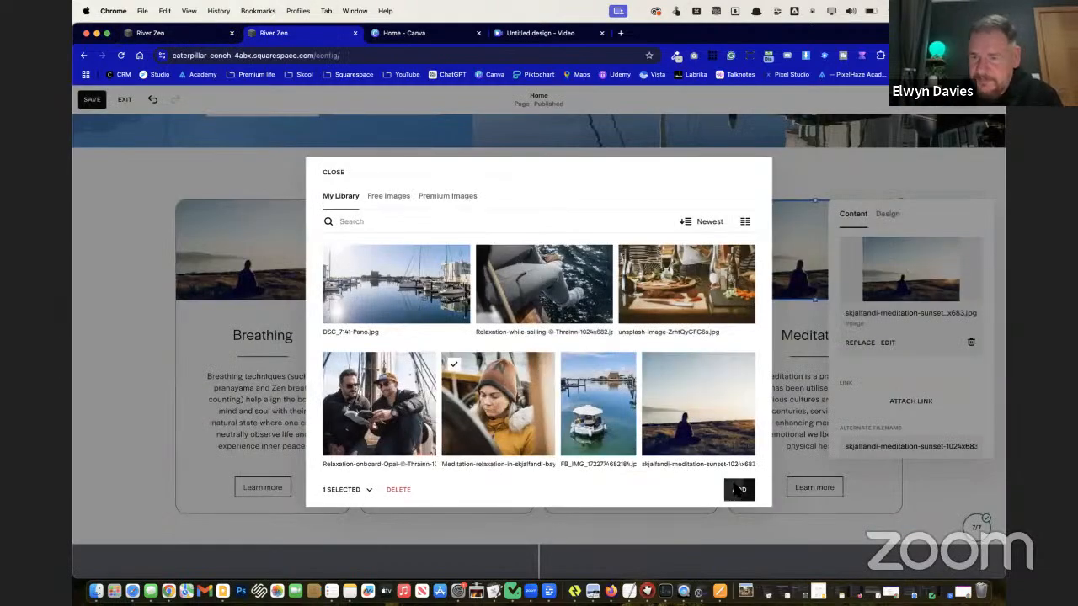
pyautogui.click(734, 487)
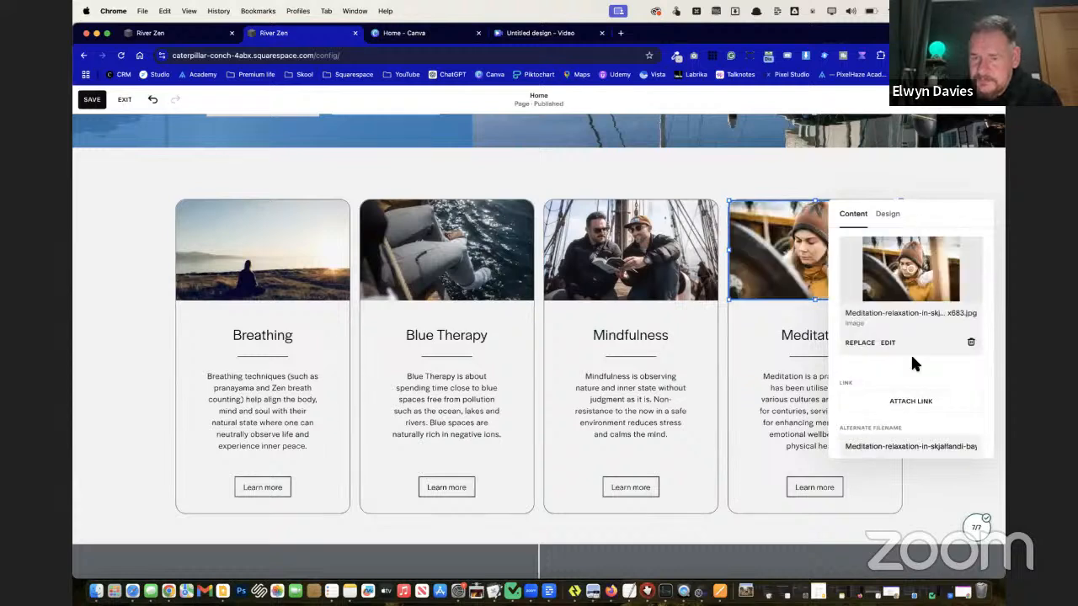
pyautogui.click(112, 256)
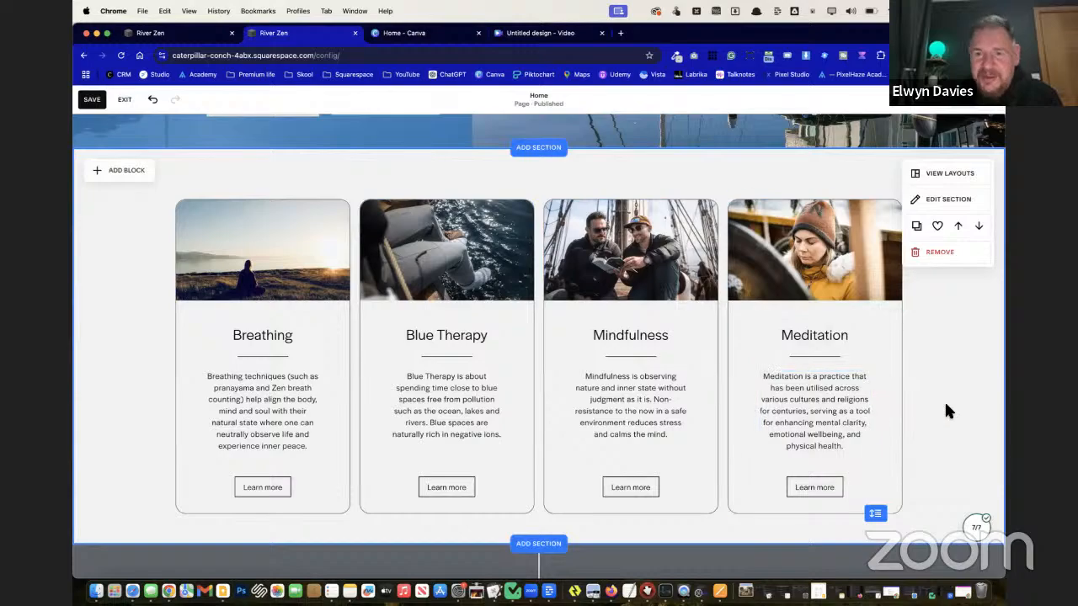
# Review how the four service cards look beneath the hero section on the Home page
pyautogui.scroll(5, 946, 405)
pyautogui.scroll(-4, 946, 405)
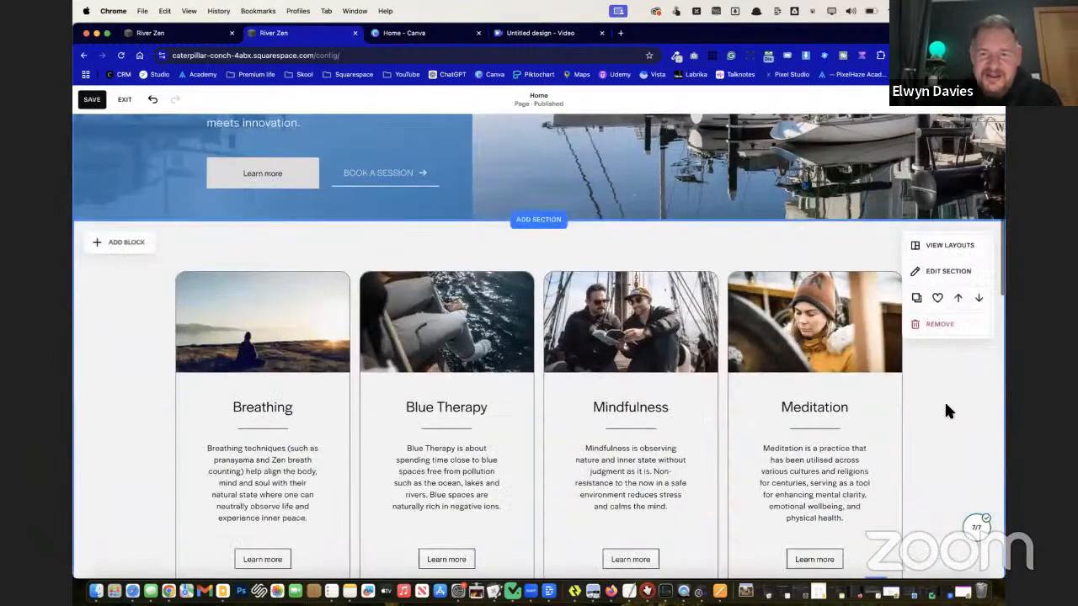
pyautogui.scroll(-2, 945, 410)
pyautogui.scroll(6, 946, 410)
pyautogui.scroll(4, 950, 411)
pyautogui.scroll(-4, 573, 384)
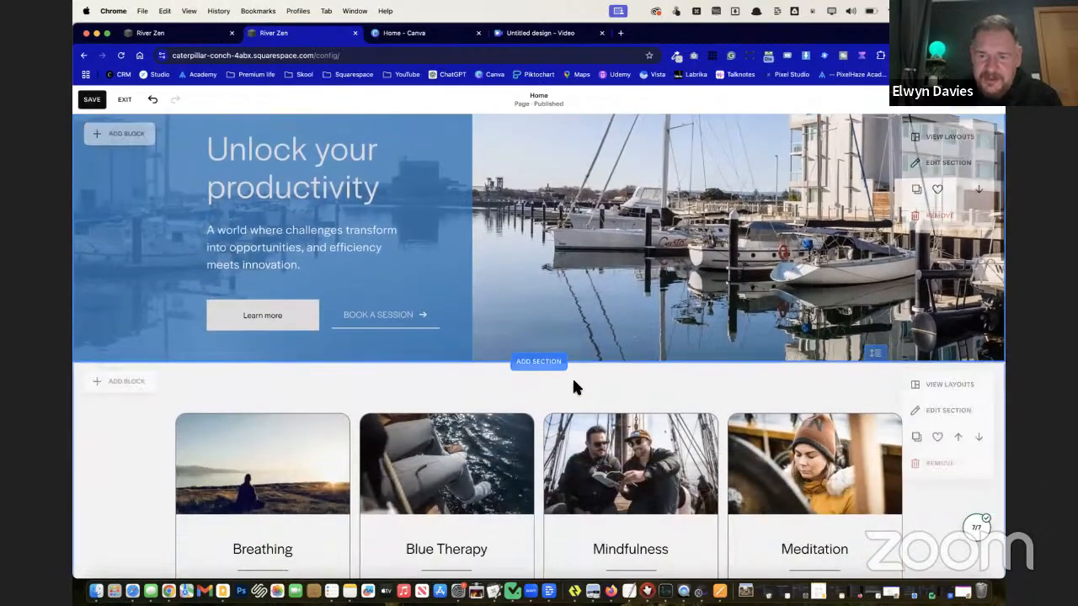
pyautogui.scroll(-3, 573, 388)
pyautogui.scroll(6, 573, 388)
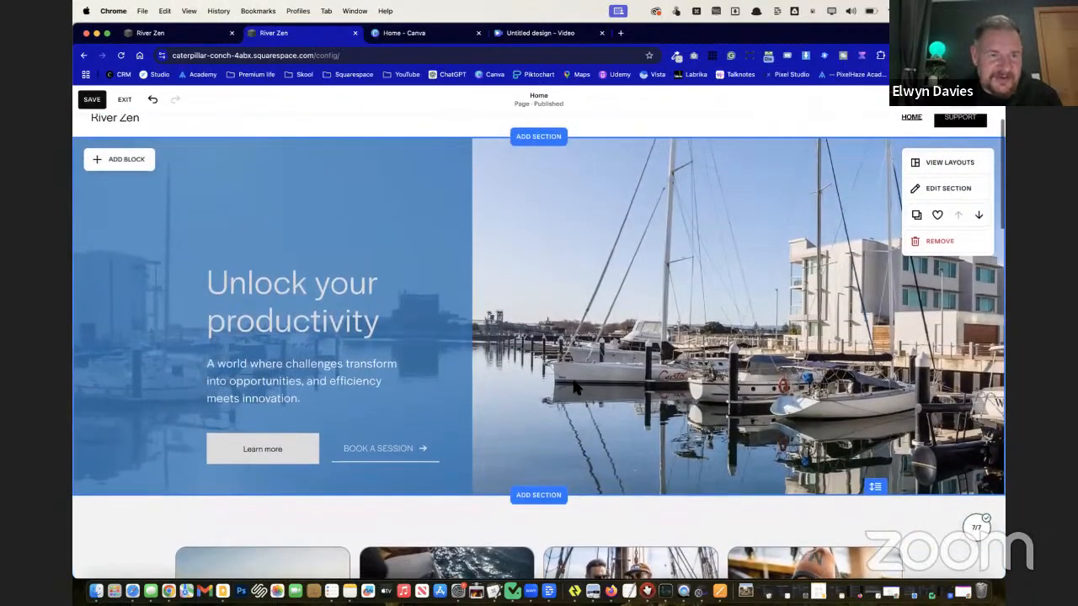
# Check the hero title on riverzen.com.au and replace the "Unlock your productivity" heading with "River Zen Meditation Experience"
pyautogui.hotkey('ctrl', 'shift', 'Tab')
pyautogui.scroll(6, 559, 365)
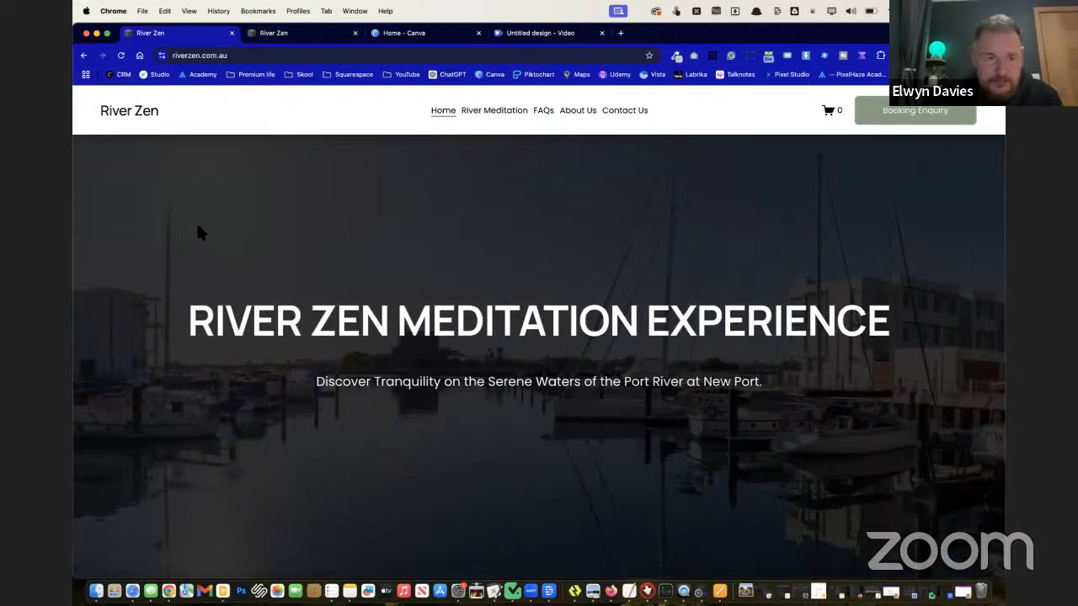
pyautogui.hotkey('ctrl', 'Tab')
pyautogui.doubleClick(276, 308)
pyautogui.moveTo(385, 324); pyautogui.dragTo(212, 293)
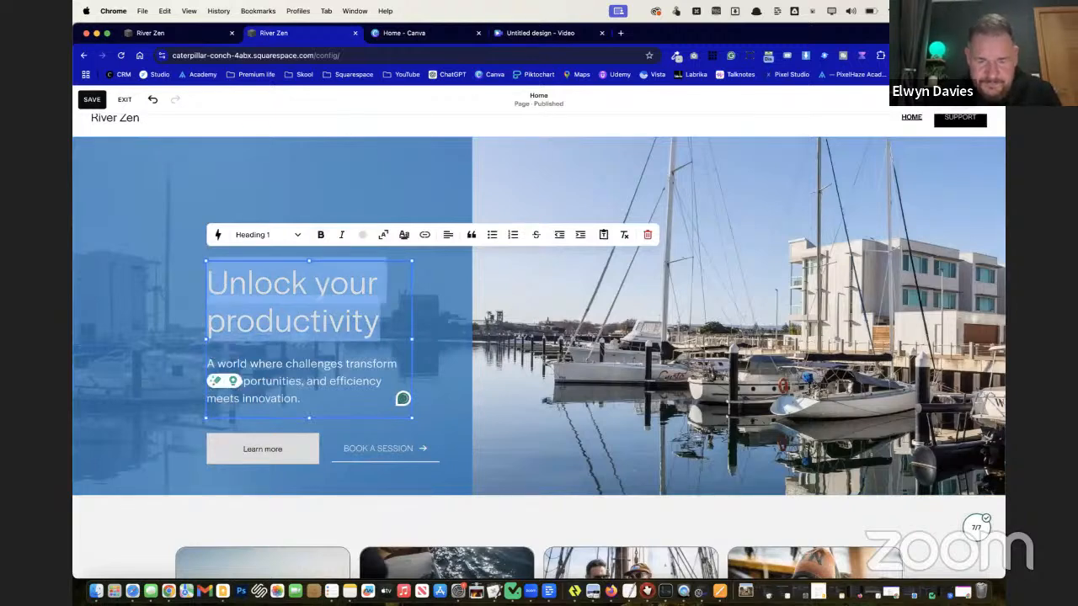
pyautogui.write('River Zen Meditation ExperienceA world where challenges transform into opportunities, and efficiency')
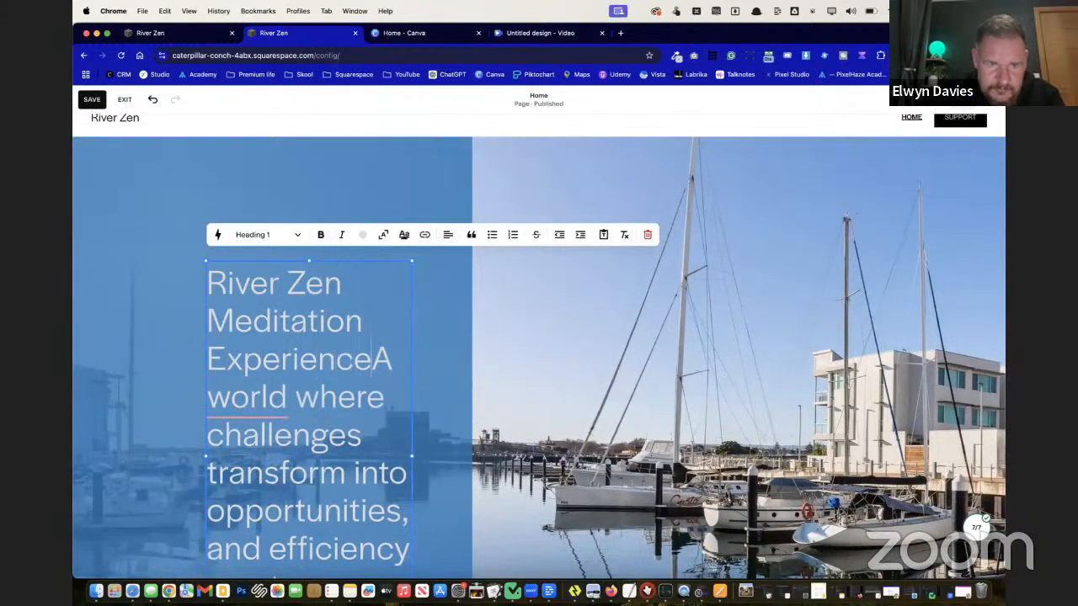
# Separate the hero description from the heading onto its own line and set it to Paragraph 1
pyautogui.scroll(-4, 215, 323)
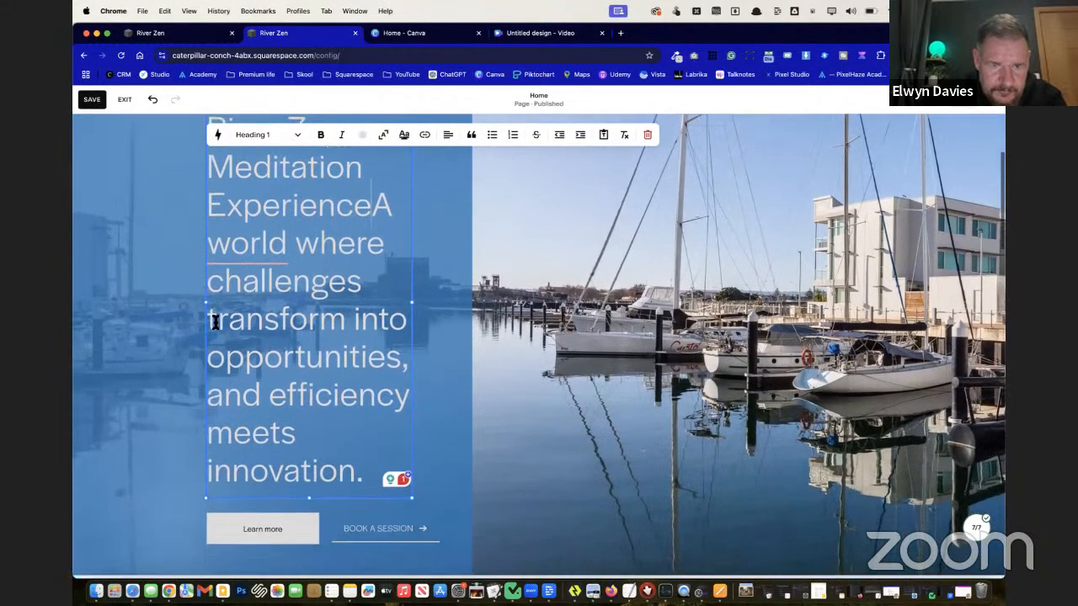
pyautogui.press('Return')
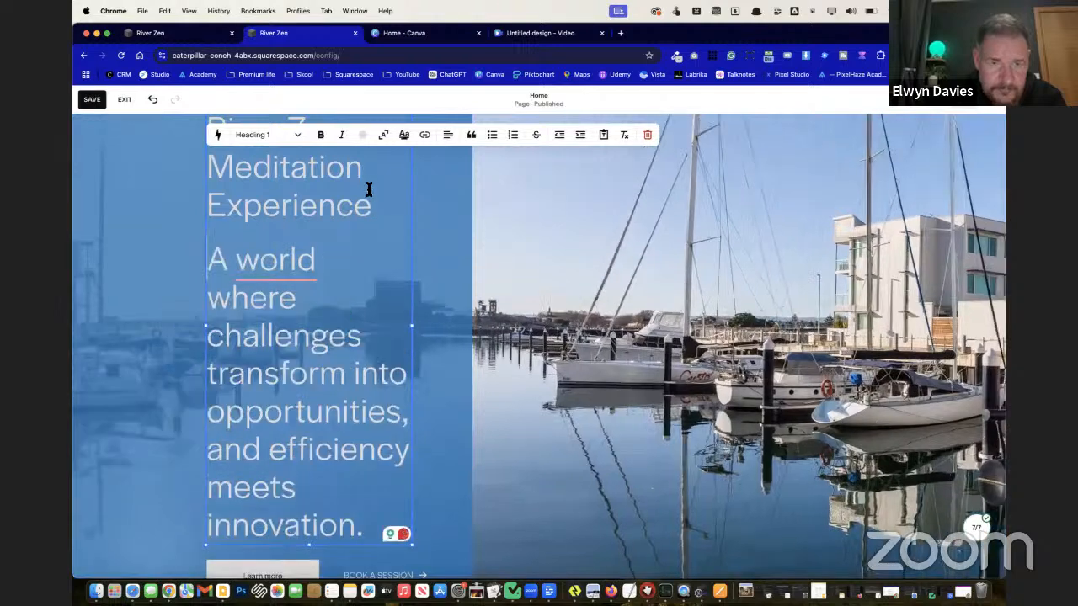
pyautogui.click(268, 136)
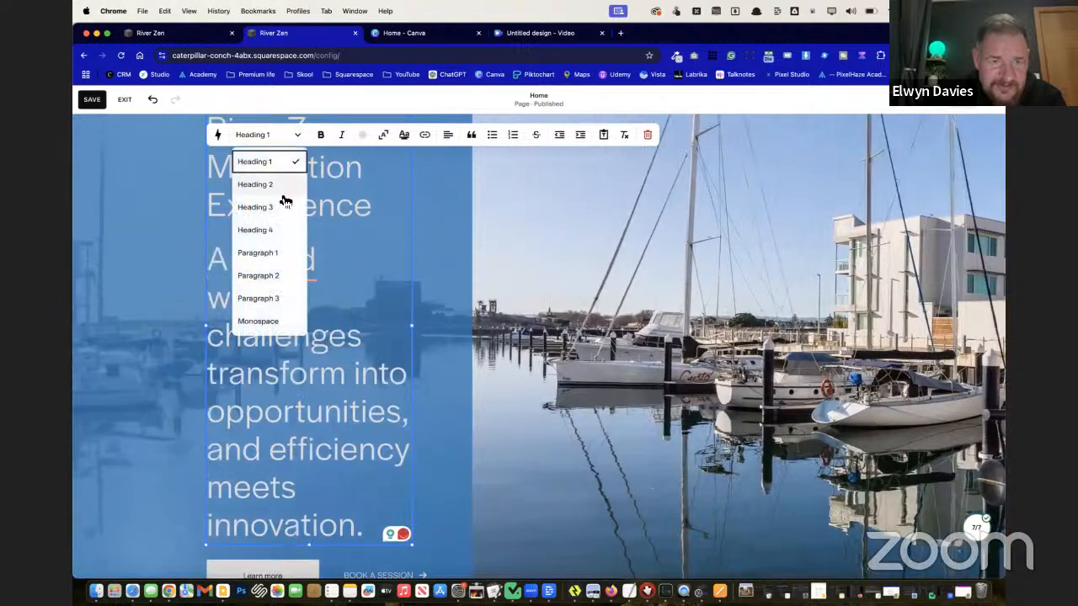
pyautogui.click(284, 260)
pyautogui.click(149, 284)
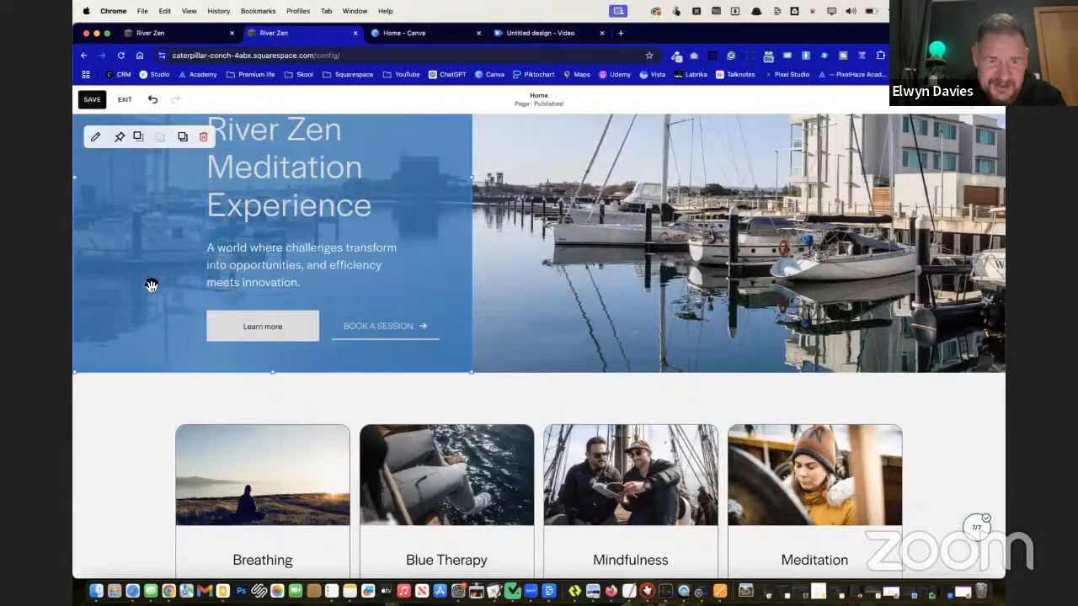
# Copy the tagline "Discover Tranquility on the Serene Waters of the Port River at New Port." from the riverzen.com.au hero
pyautogui.hotkey('ctrl', 'shift', 'Tab')
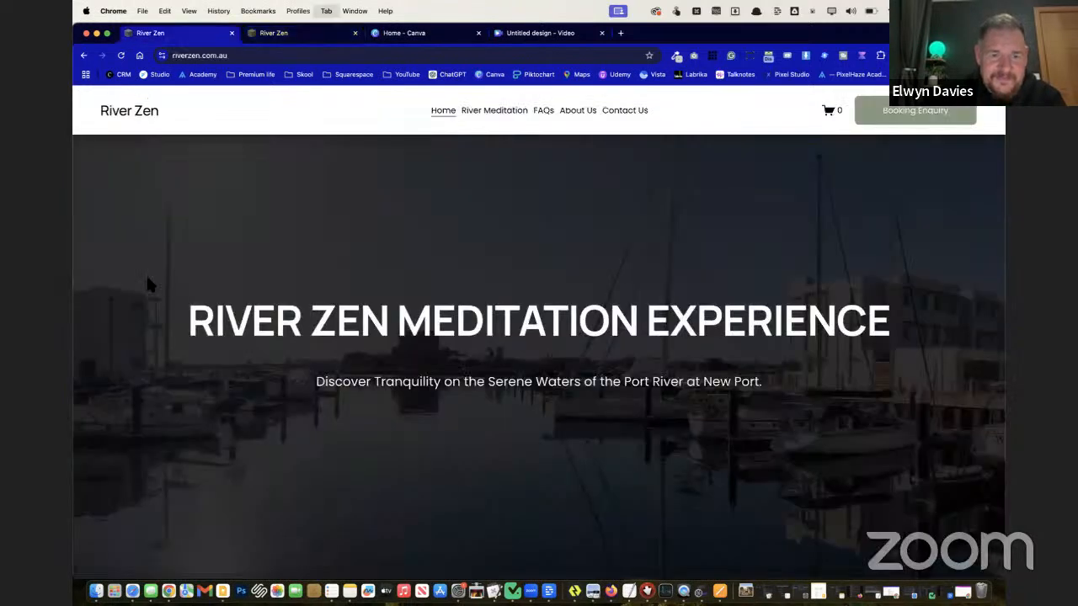
pyautogui.moveTo(763, 383); pyautogui.dragTo(311, 389)
pyautogui.press('super+c')
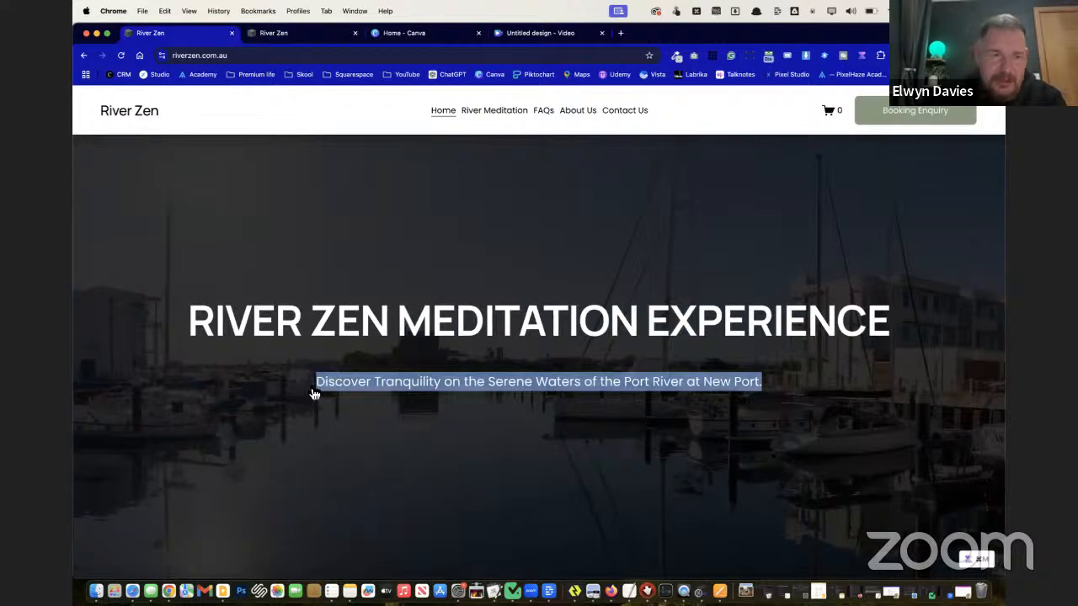
# Replace the hero description with the copied tagline, removing the leftover "A" at the start, and save the page
pyautogui.hotkey('ctrl', 'Tab')
pyautogui.doubleClick(367, 395)
pyautogui.moveTo(296, 411); pyautogui.dragTo(214, 383)
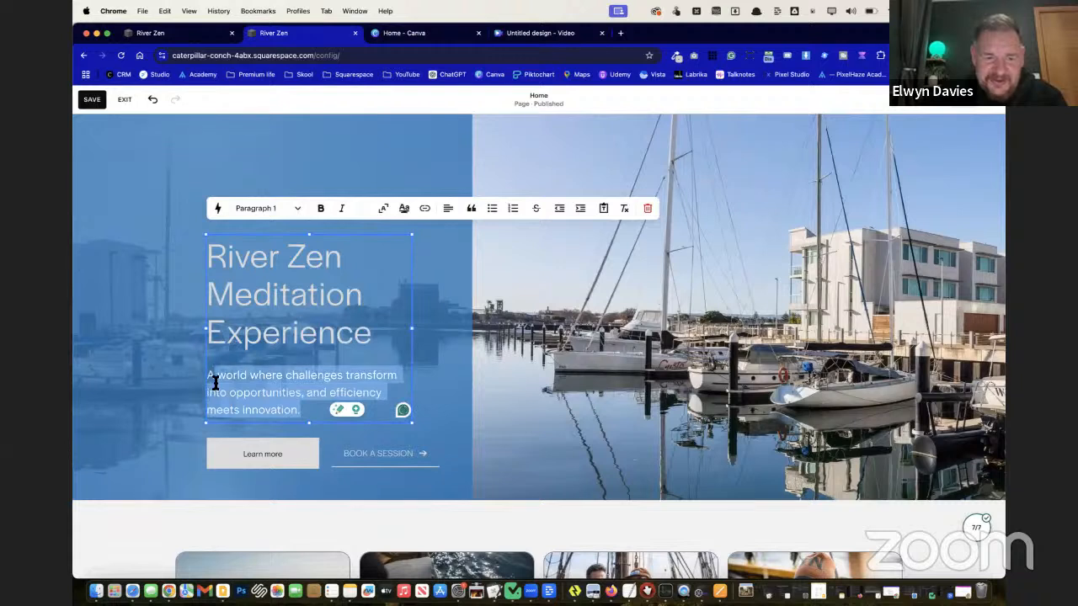
pyautogui.press('super+v')
pyautogui.click(218, 376)
pyautogui.press('BackSpace')
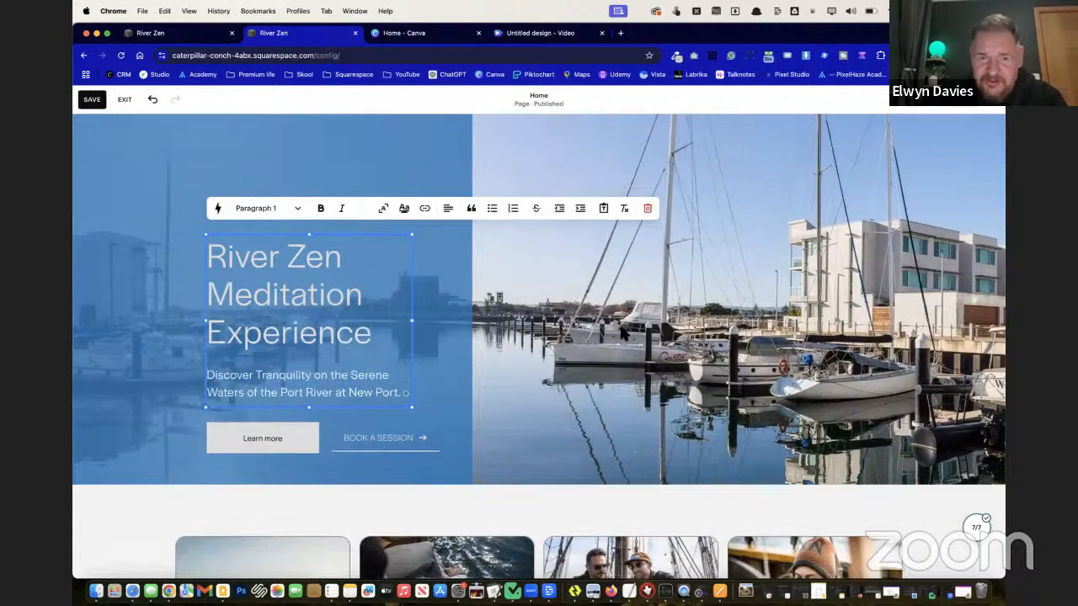
pyautogui.click(624, 335)
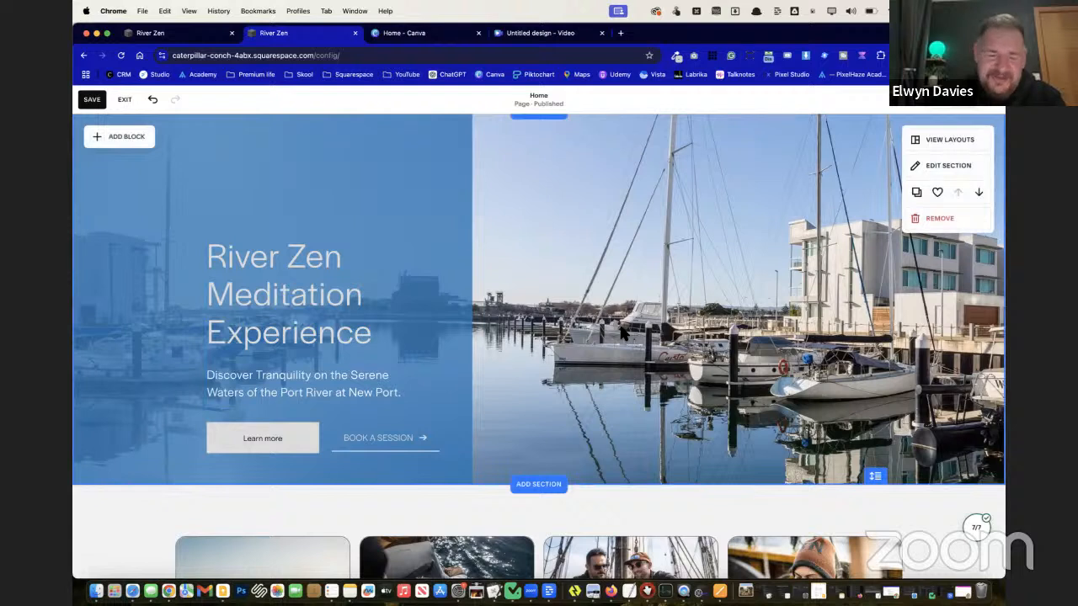
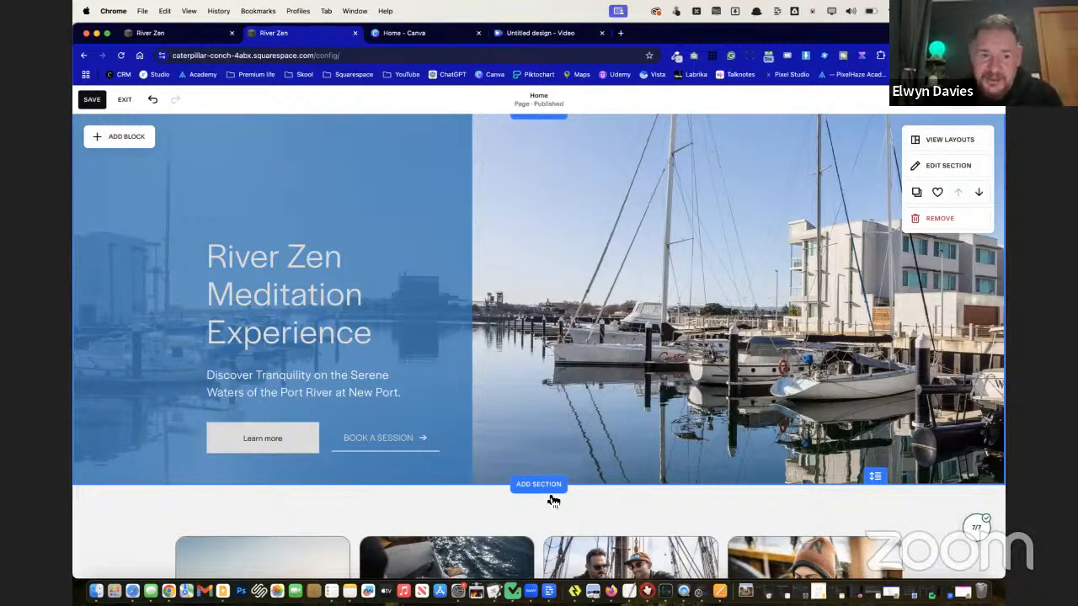
pyautogui.scroll(2, 635, 340)
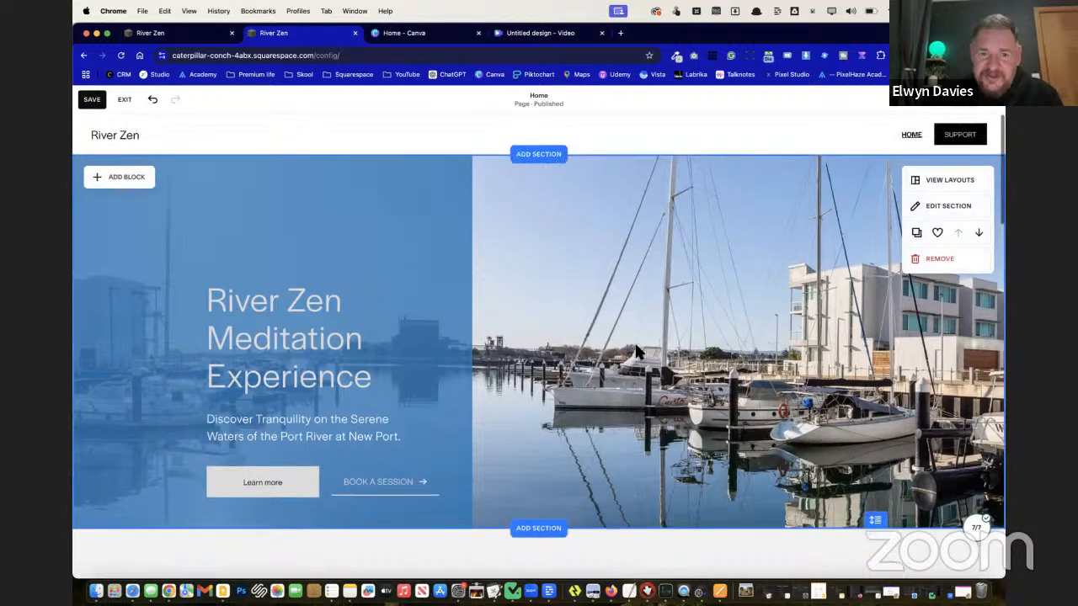
pyautogui.click(92, 100)
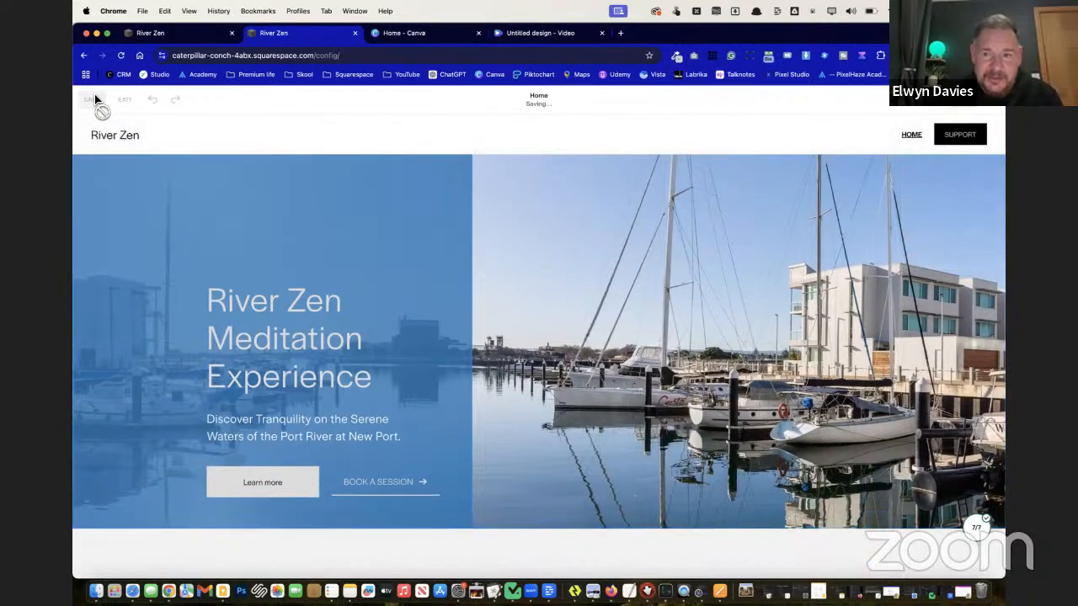
# Check the section below the cards and copy the heading "Turn meditation into a captivating experience." from riverzen.com.au
pyautogui.scroll(-5, 521, 340)
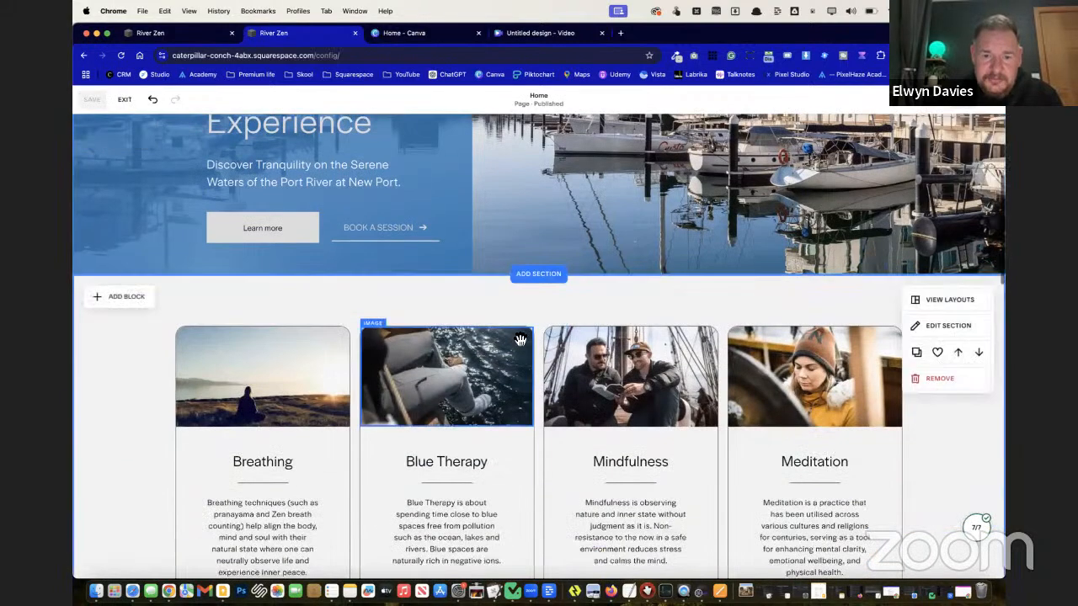
pyautogui.scroll(-10, 520, 339)
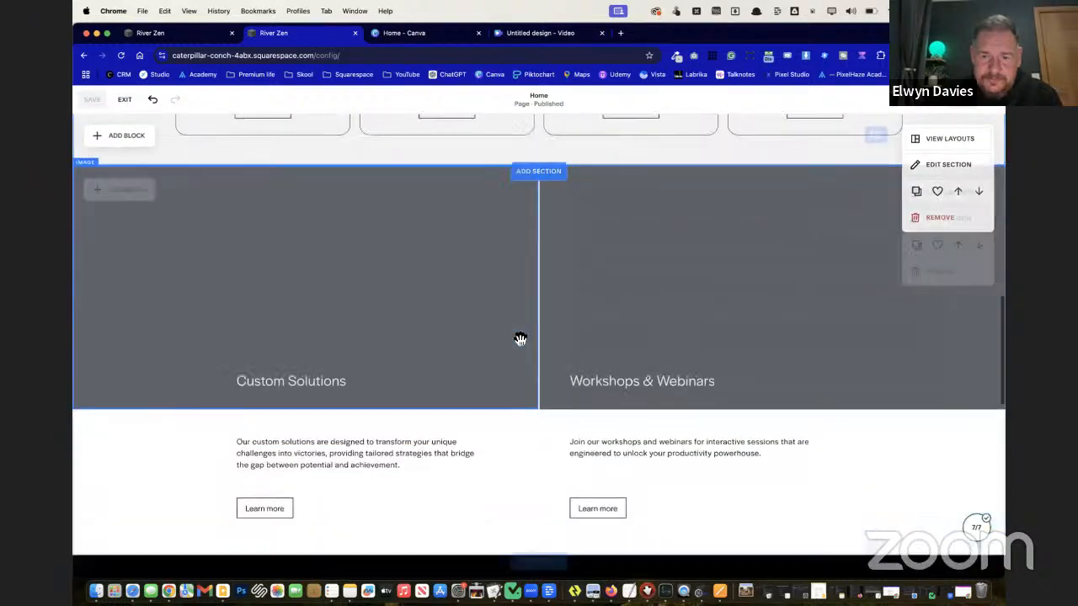
pyautogui.scroll(3, 517, 340)
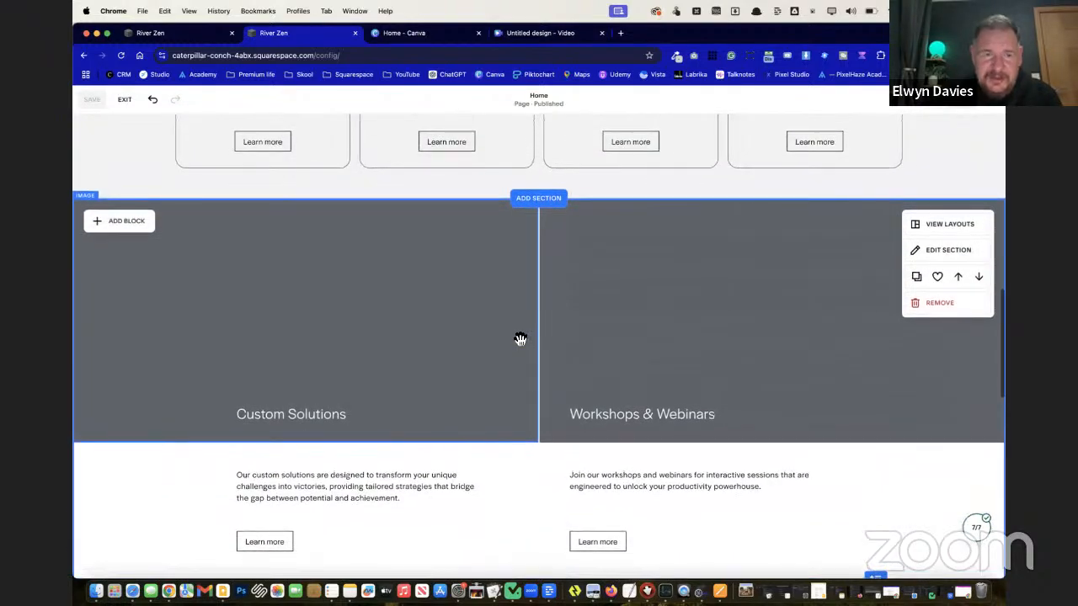
pyautogui.press('super+alt+Left')
pyautogui.scroll(-10, 517, 336)
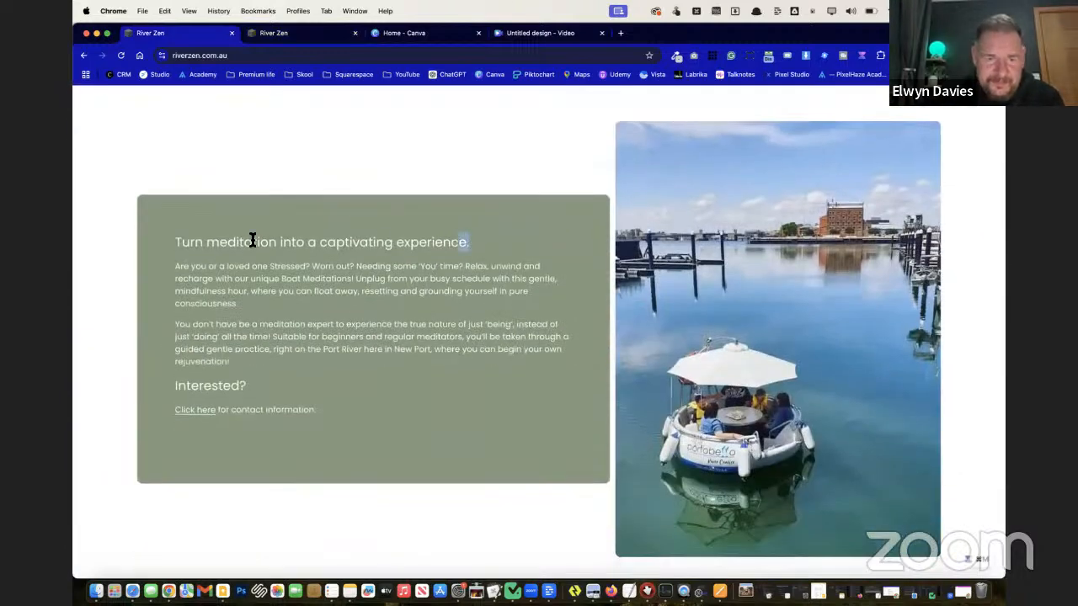
pyautogui.tripleClick(380, 242)
pyautogui.press('super+c')
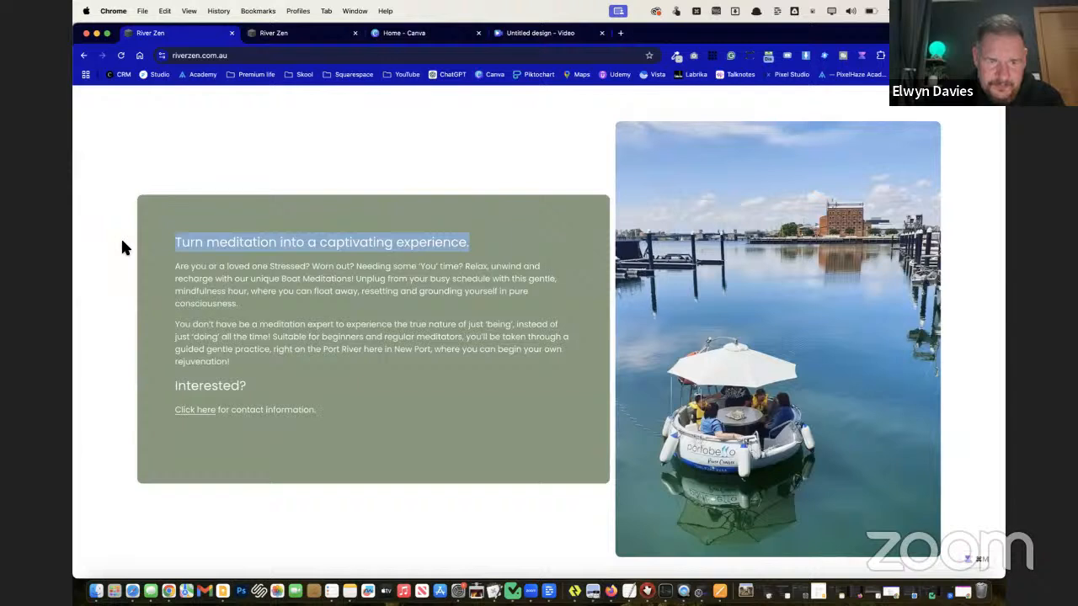
# Replace the "Custom Solutions" title with the copied "Turn meditation into a captivating experience." and style it as Heading 4
pyautogui.hotkey('ctrl', 'Tab')
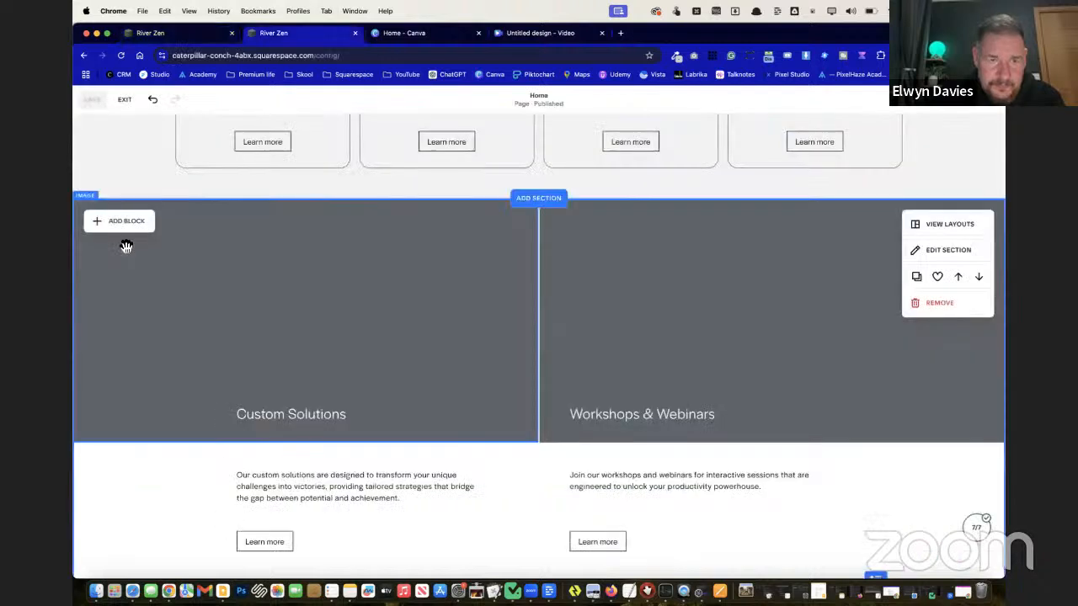
pyautogui.doubleClick(307, 416)
pyautogui.tripleClick(304, 414)
pyautogui.press('super+v')
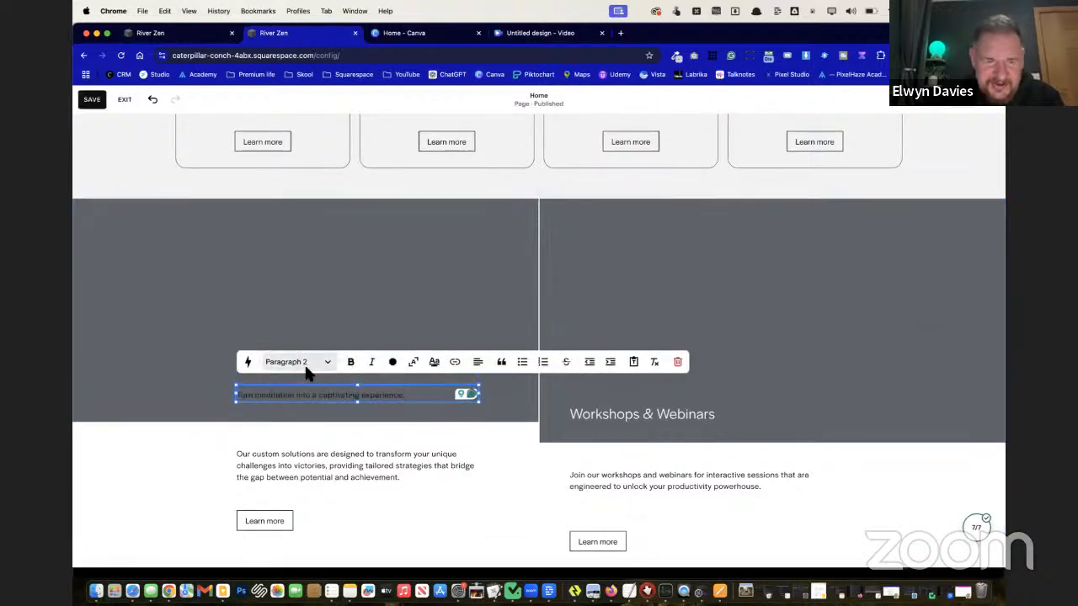
pyautogui.click(310, 377)
pyautogui.click(310, 454)
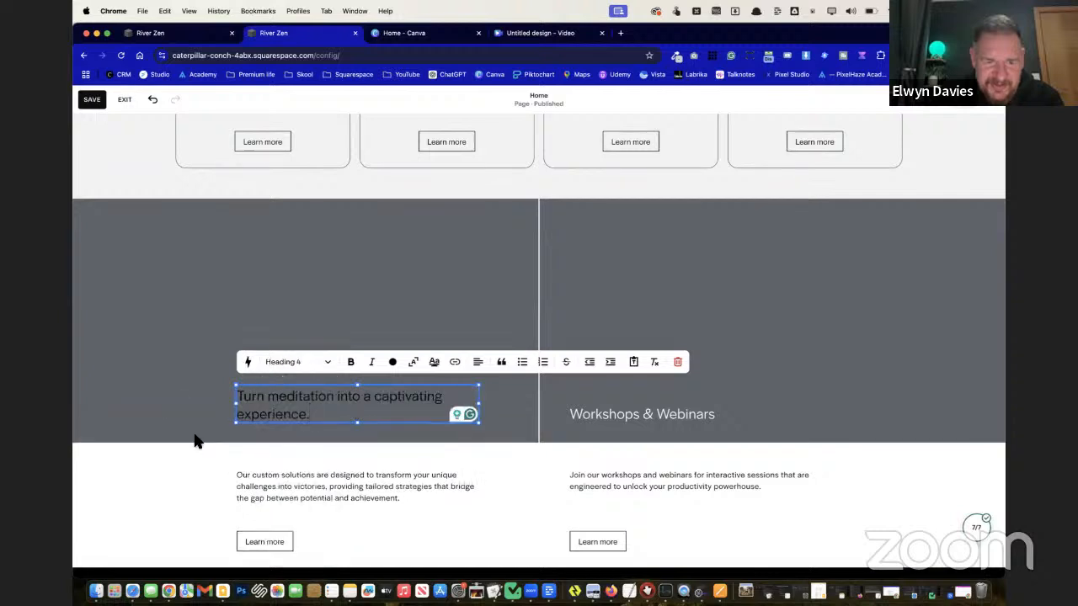
pyautogui.click(163, 405)
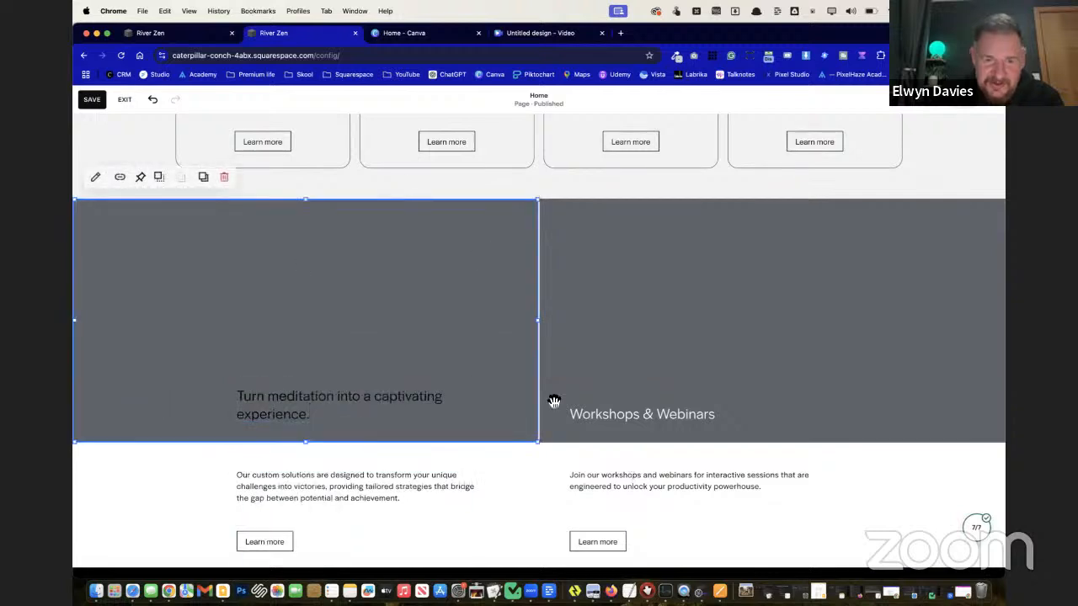
# Copy the heading "Collaborating with Portobello's Restaurant." from the section below the boat photo on riverzen.com.au
pyautogui.hotkey('ctrl', 'shift', 'Tab')
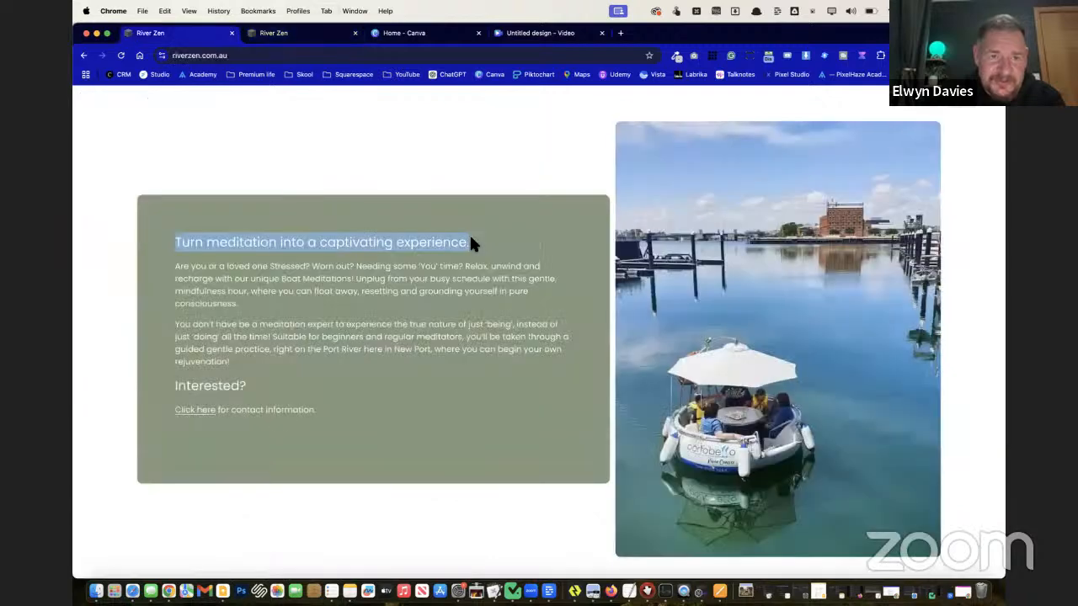
pyautogui.scroll(-5, 469, 241)
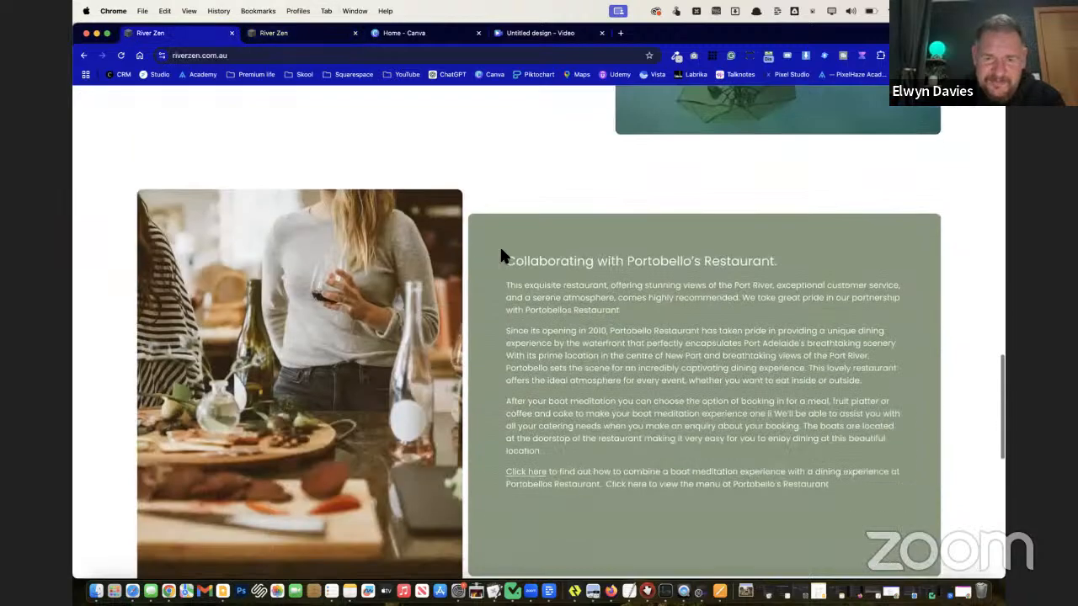
pyautogui.moveTo(779, 263); pyautogui.dragTo(510, 251)
pyautogui.press('super+c')
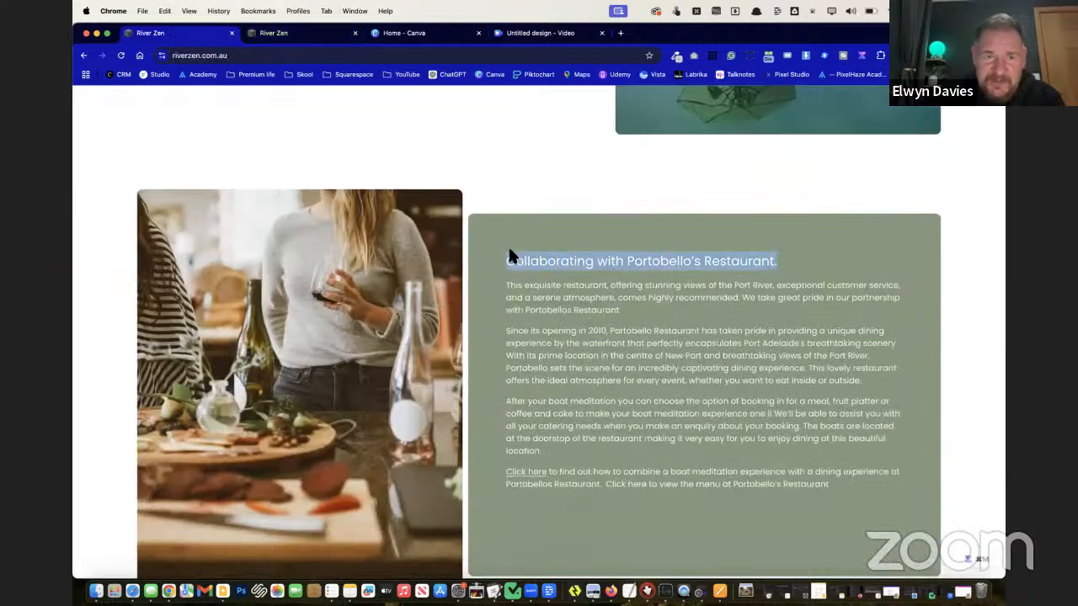
# Replace the "Workshops & Webinars" title with the copied "Collaborating with Portobello's Restaurant." and style it as Heading 4
pyautogui.hotkey('ctrl', 'Tab')
pyautogui.click(651, 413)
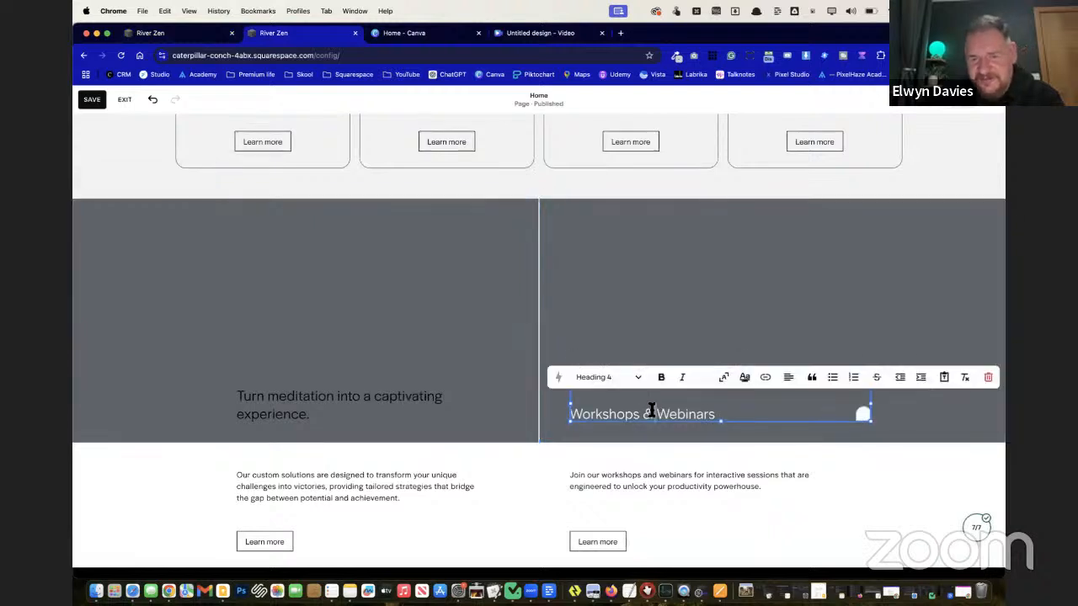
pyautogui.click(695, 416)
pyautogui.doubleClick(699, 415)
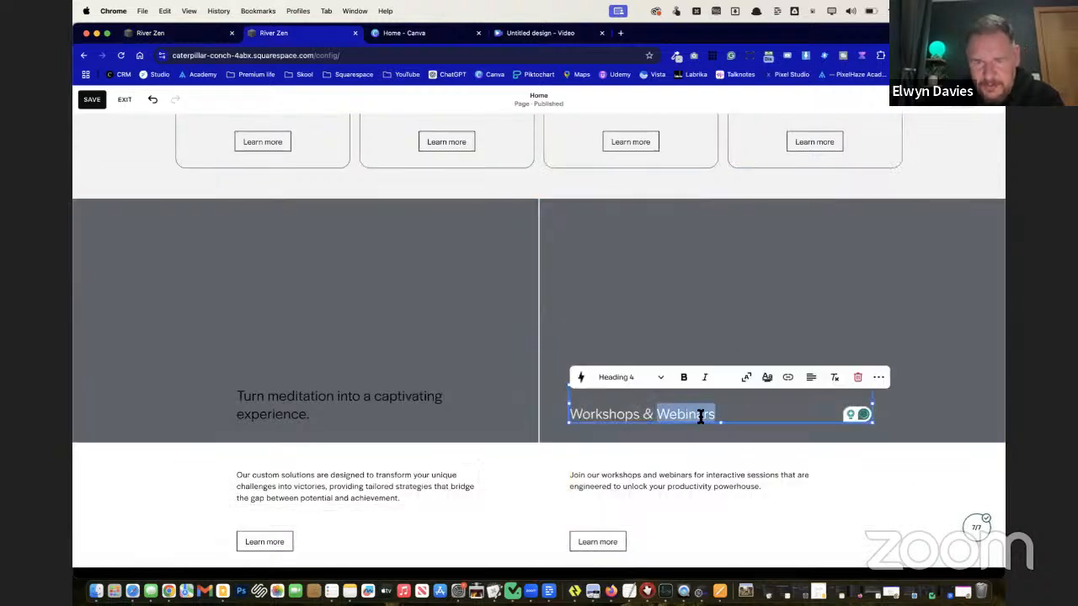
pyautogui.press('super+a')
pyautogui.press('super+v')
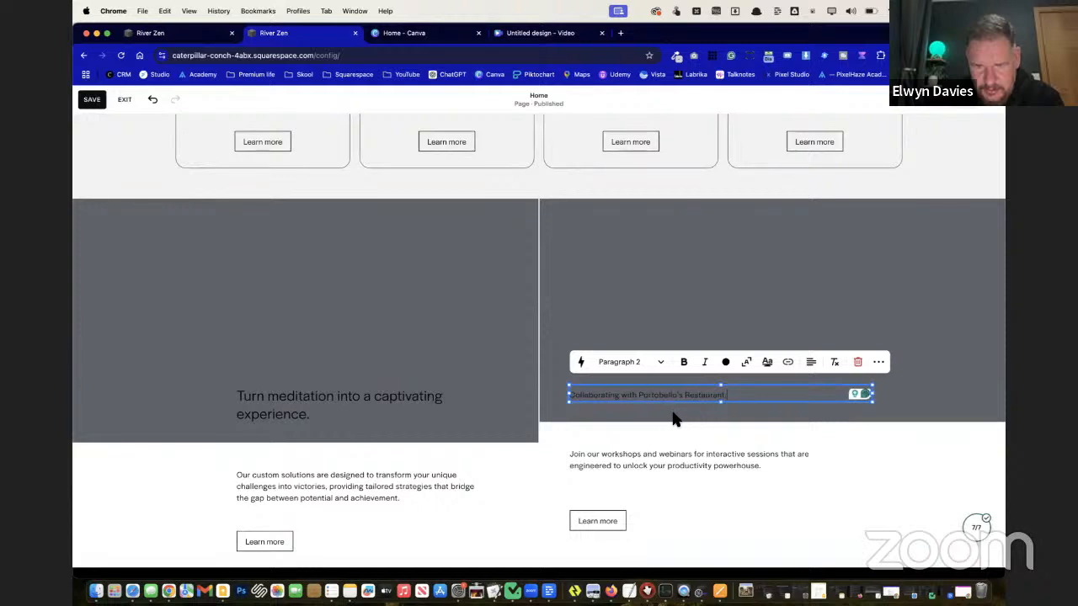
pyautogui.click(608, 360)
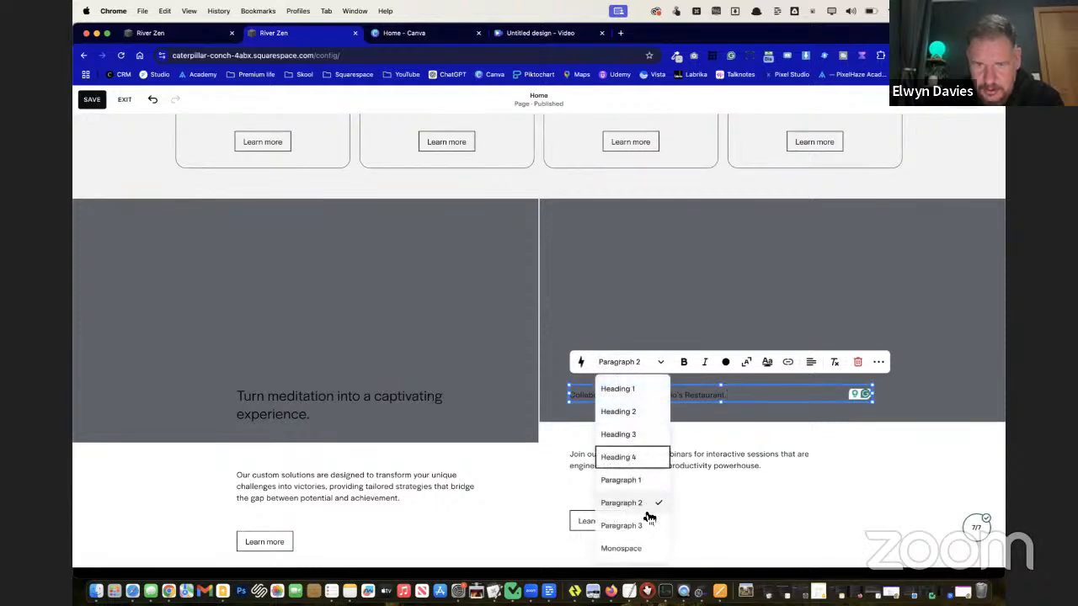
pyautogui.click(629, 455)
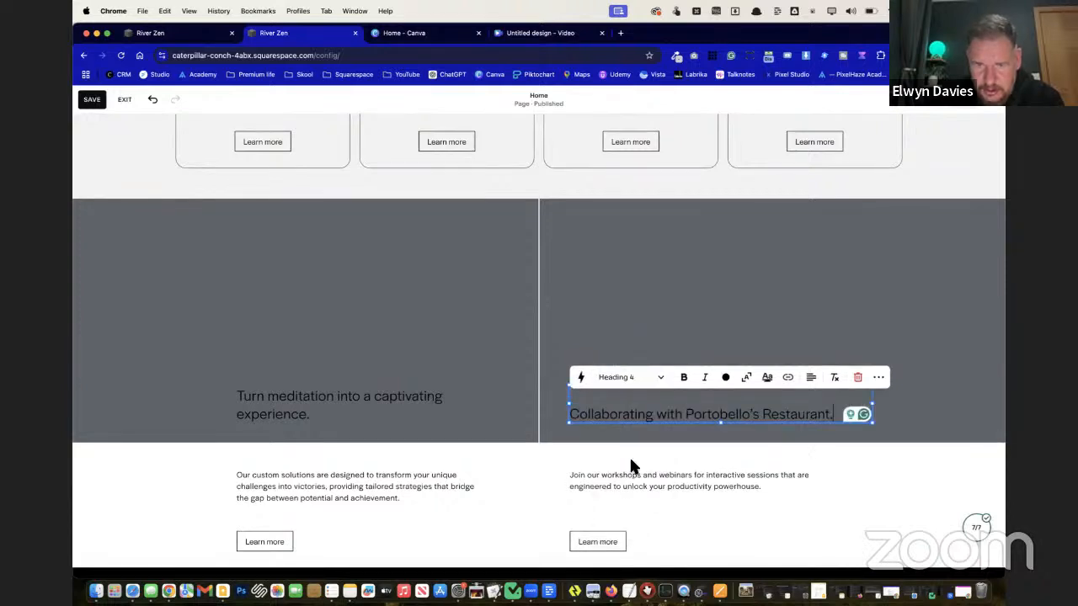
pyautogui.press('Escape')
# Widen the "Turn meditation into a captivating experience." text block so the heading fits on a single line
pyautogui.click(494, 376)
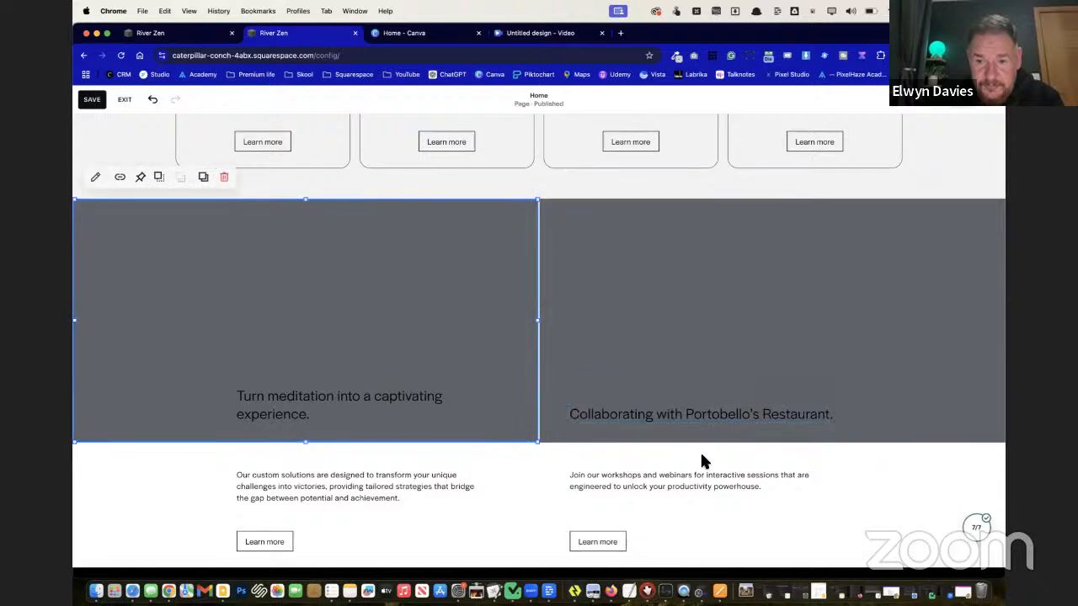
pyautogui.click(472, 406)
pyautogui.moveTo(477, 407); pyautogui.dragTo(508, 405)
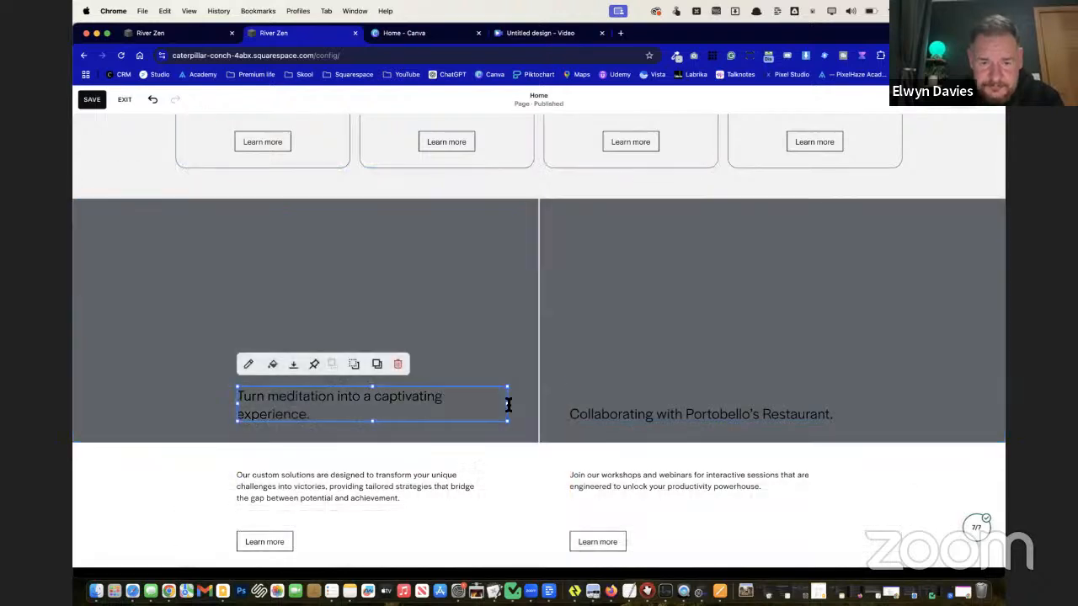
pyautogui.click(511, 405)
pyautogui.click(496, 405)
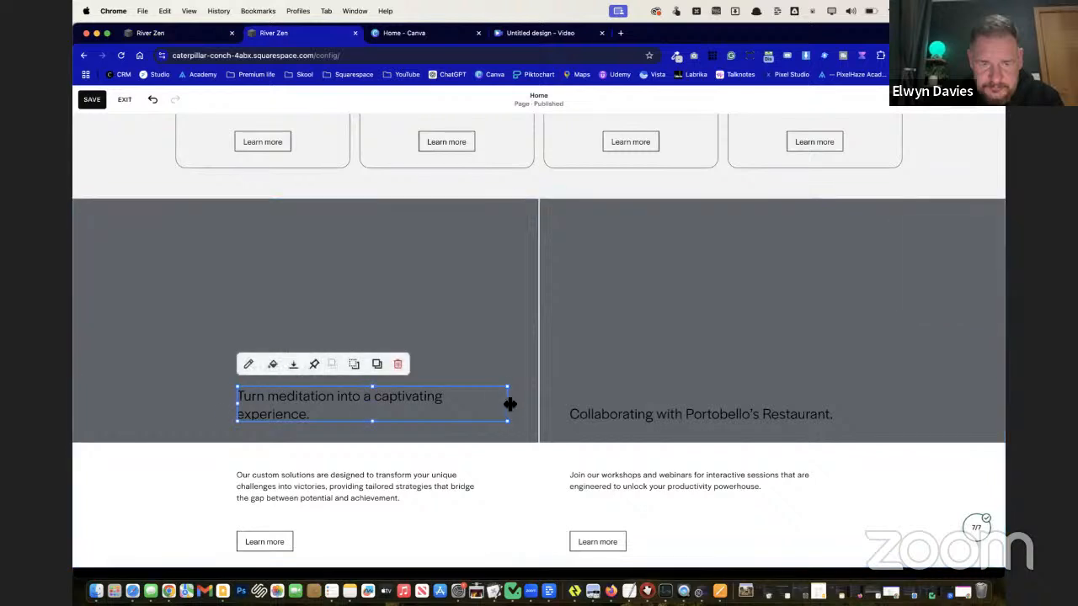
pyautogui.moveTo(513, 406)
pyautogui.mouseDown()
pyautogui.moveTo(522, 398)
pyautogui.moveTo(506, 397)
pyautogui.moveTo(525, 410)
pyautogui.mouseUp()
pyautogui.click(585, 398)
pyautogui.click(428, 328)
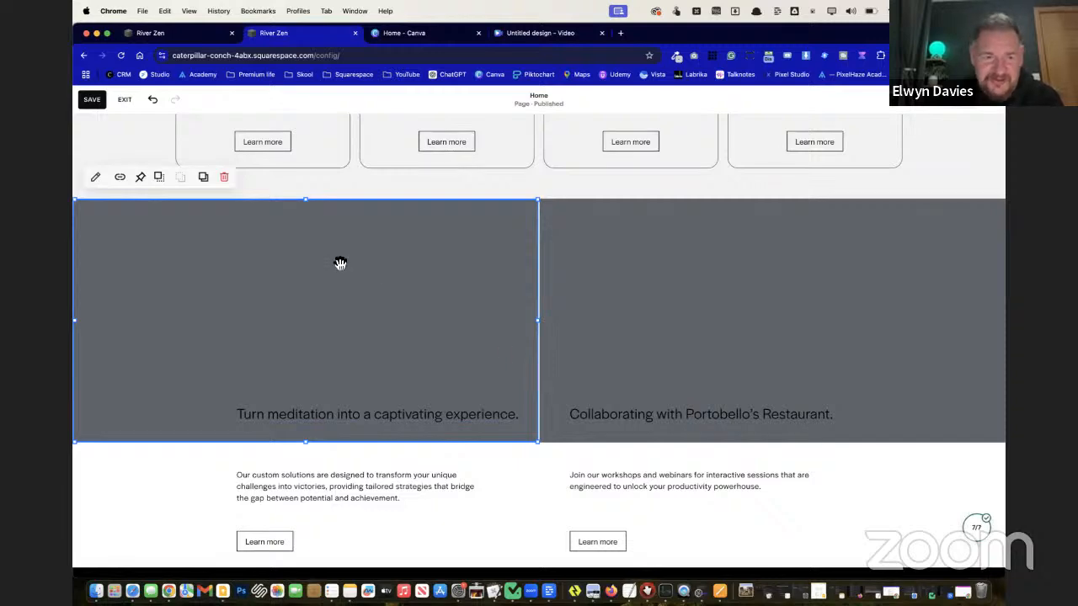
# Copy the first paragraph under the Portobello's Restaurant heading, starting "This exquisite restaurant", from riverzen.com.au
pyautogui.scroll(-3, 340, 259)
pyautogui.scroll(1, 340, 258)
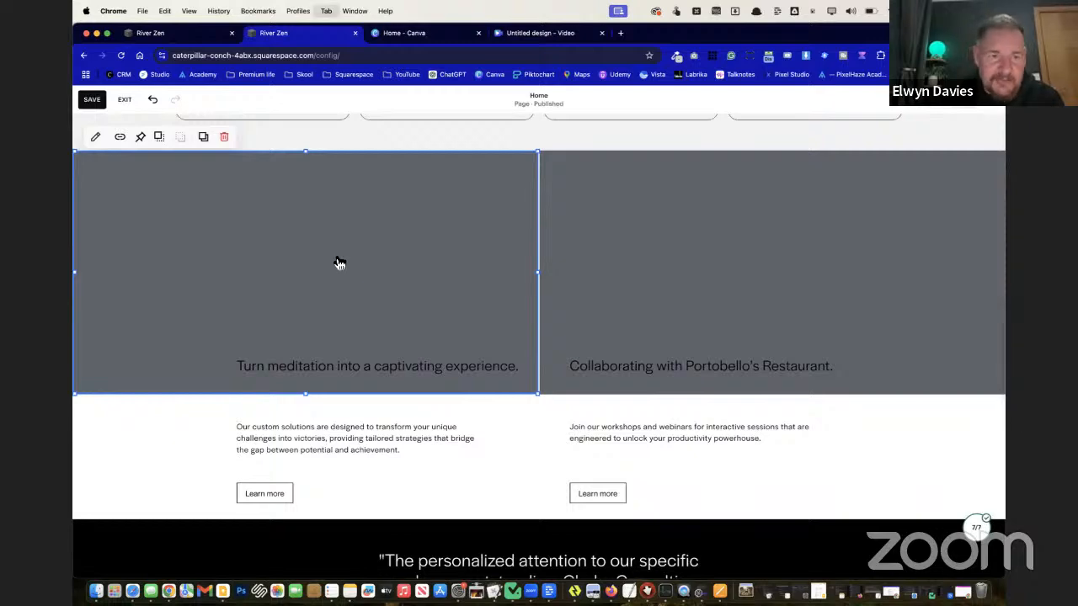
pyautogui.hotkey('ctrl', 'shift', 'Tab')
pyautogui.click(635, 383)
pyautogui.moveTo(617, 308); pyautogui.dragTo(498, 285)
# Replace the workshops and webinars paragraph with the copied "This exquisite restaurant" text from the live site
pyautogui.hotkey('ctrl', 'Tab')
pyautogui.doubleClick(724, 427)
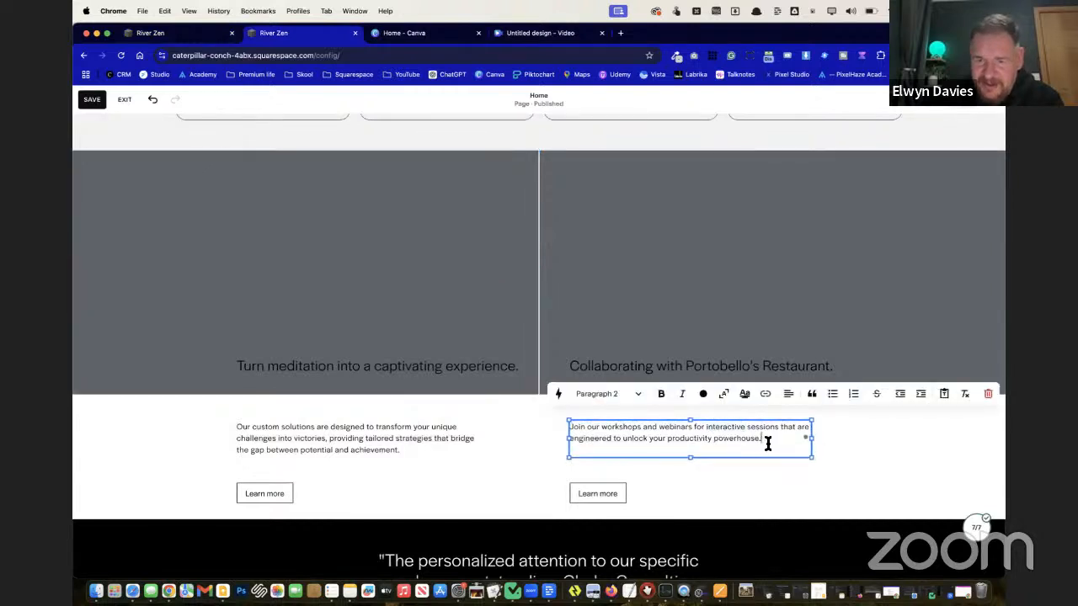
pyautogui.press('super+a')
pyautogui.press('super+c')
pyautogui.press('super+v')
pyautogui.click(735, 515)
pyautogui.click(814, 503)
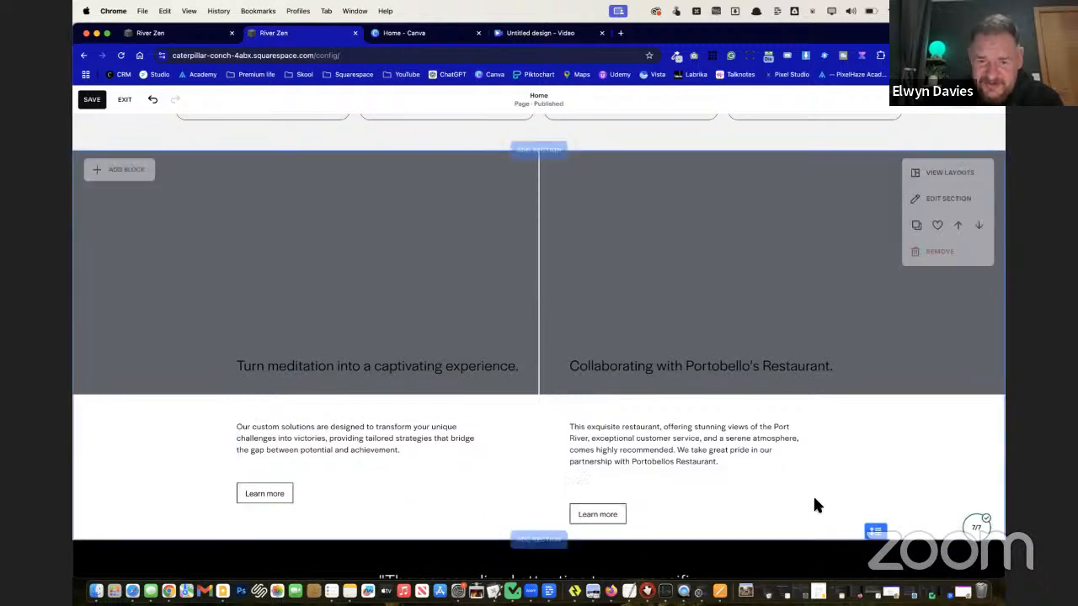
# Move the Learn more button under the restaurant text up level with the meditation column's button, and try a shorter section height
pyautogui.moveTo(617, 518); pyautogui.dragTo(663, 503)
pyautogui.click(796, 505)
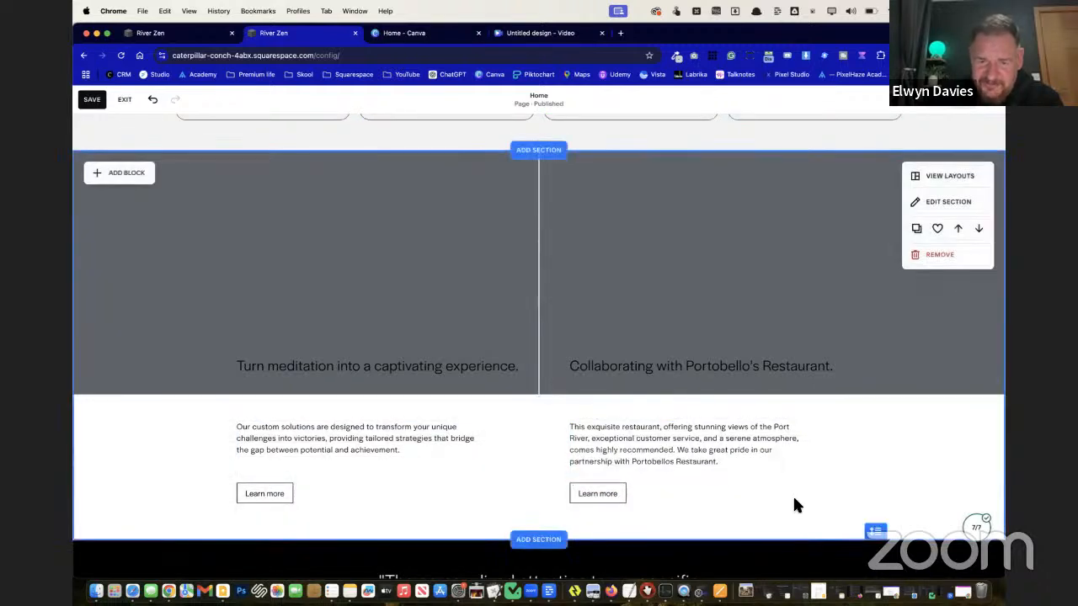
pyautogui.moveTo(869, 520); pyautogui.dragTo(873, 503)
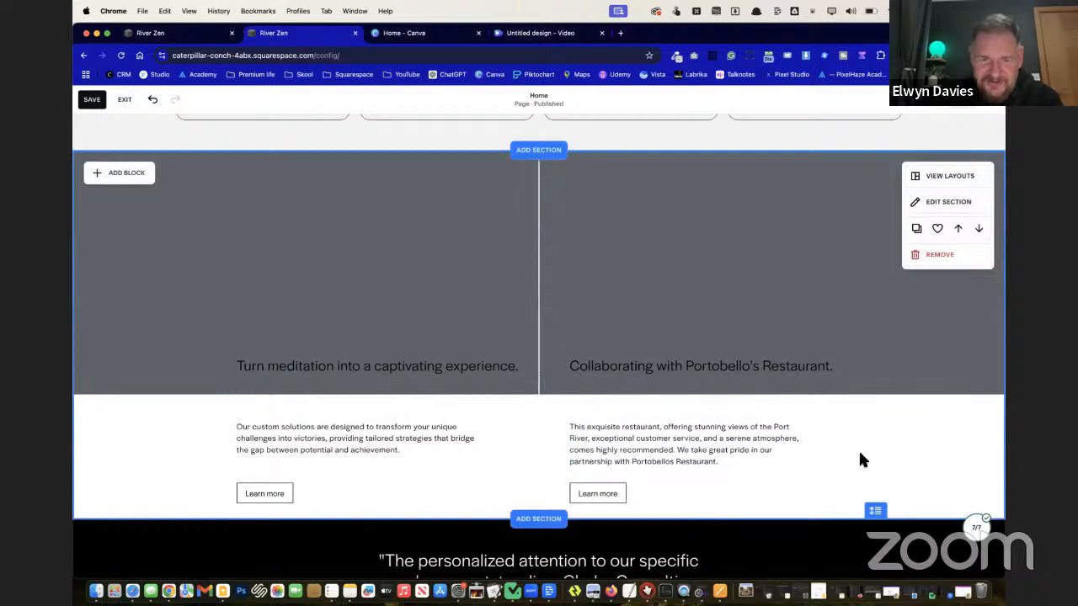
pyautogui.moveTo(867, 507); pyautogui.dragTo(869, 527)
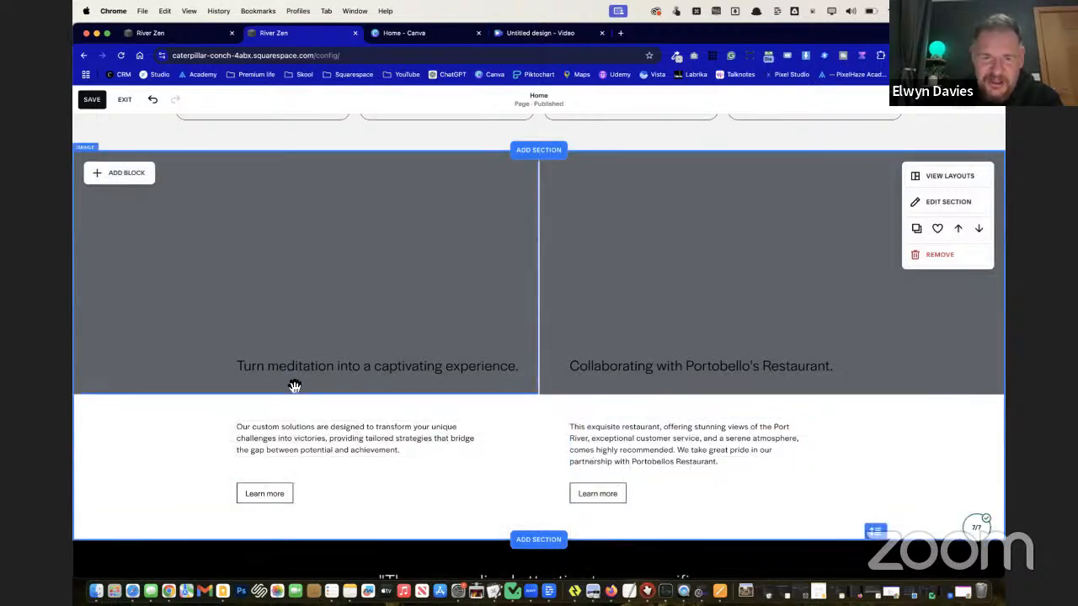
# Copy the "Are you or a loved one Stressed?" paragraph under the meditation heading on riverzen.com.au
pyautogui.hotkey('ctrl', 'shift', 'Tab')
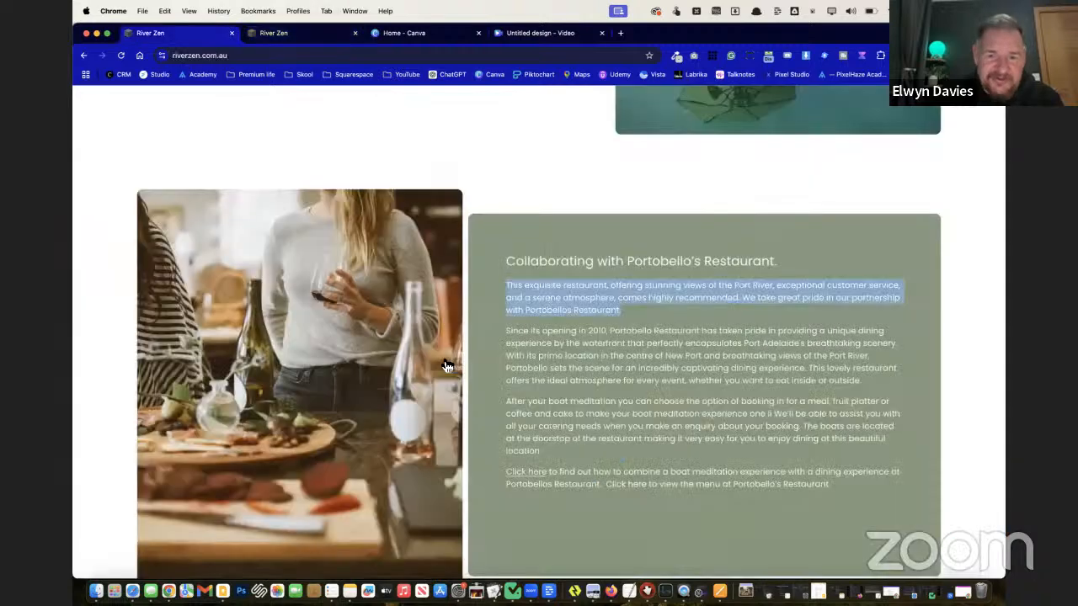
pyautogui.scroll(10, 643, 396)
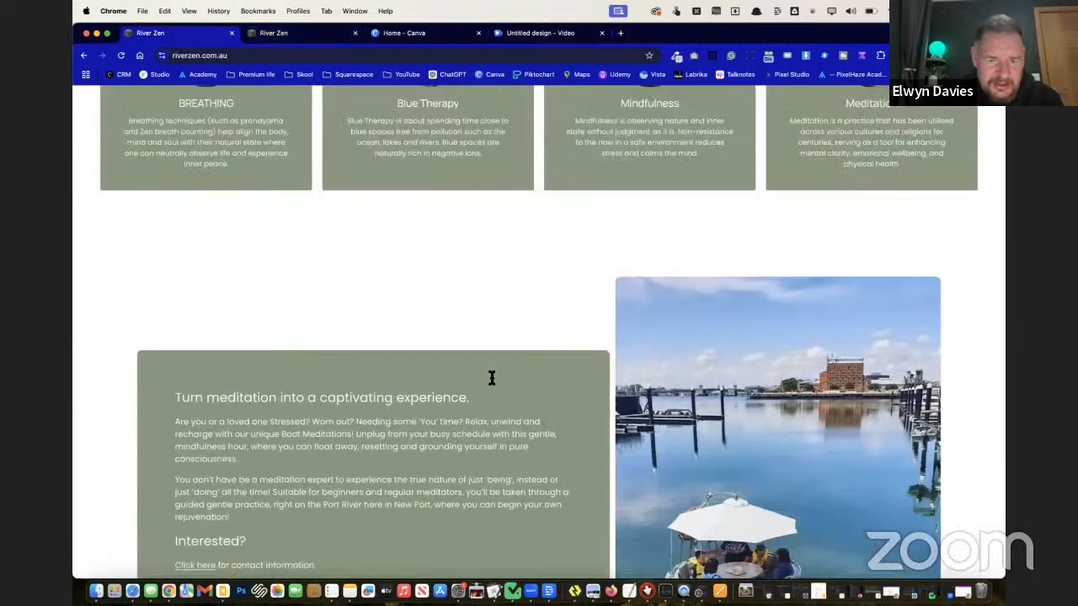
pyautogui.moveTo(254, 461); pyautogui.dragTo(164, 412)
pyautogui.press('super+c')
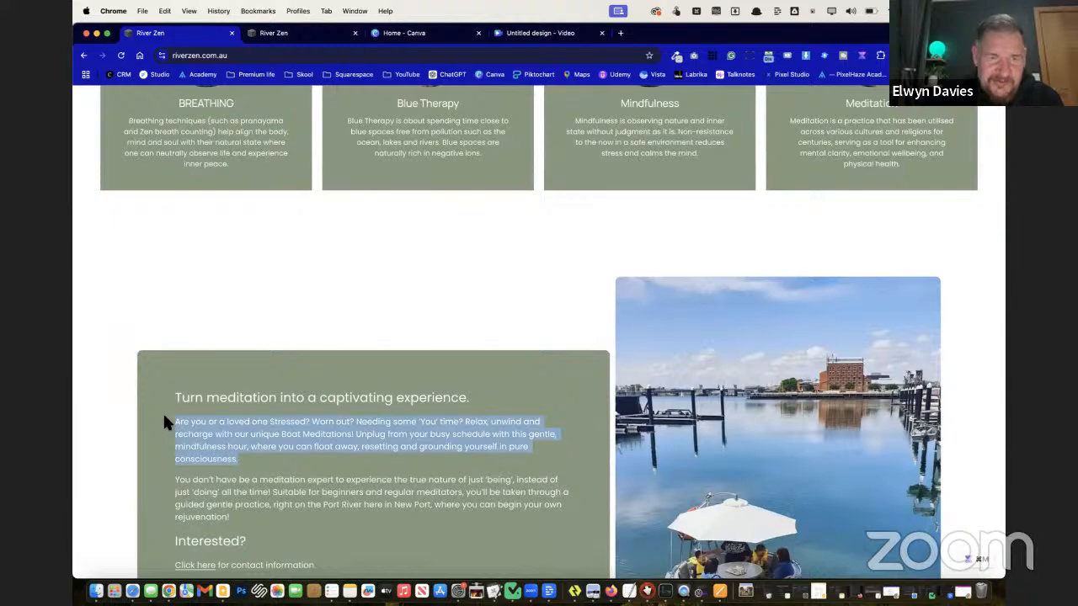
# Replace the custom solutions paragraph with the copied "Are you or a loved one Stressed?" text
pyautogui.hotkey('ctrl', 'Tab')
pyautogui.click(387, 451)
pyautogui.doubleClick(402, 438)
pyautogui.click(411, 453)
pyautogui.press('super+a')
pyautogui.press('super+v')
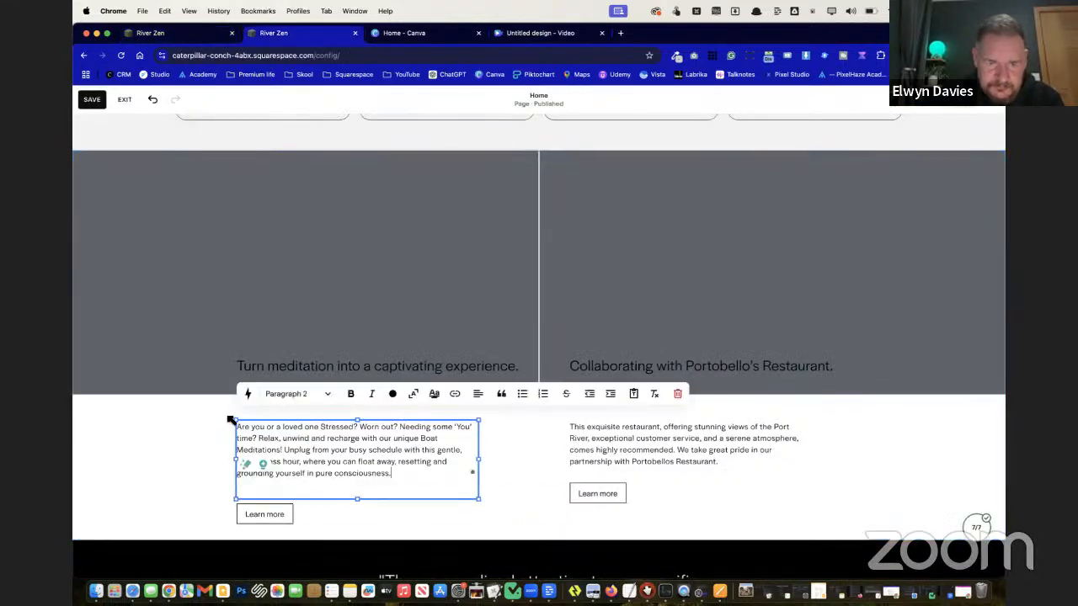
pyautogui.click(158, 456)
# Move the restaurant column's Learn more button down level with the meditation column's button and extend the section's height by one grid row
pyautogui.scroll(-2, 343, 510)
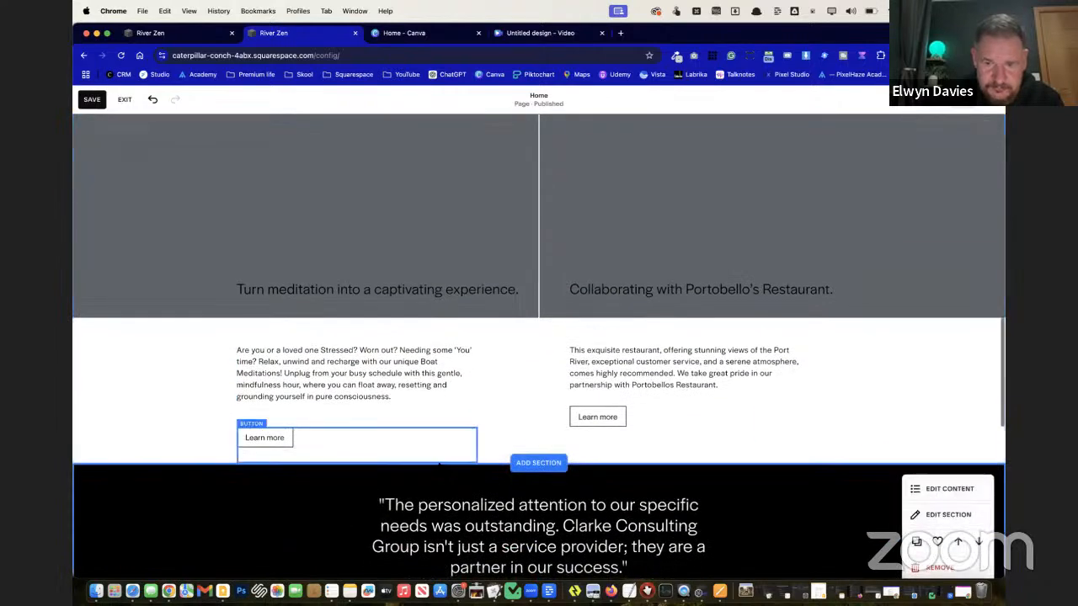
pyautogui.click(597, 433)
pyautogui.moveTo(597, 438); pyautogui.dragTo(600, 450)
pyautogui.click(870, 415)
pyautogui.click(278, 442)
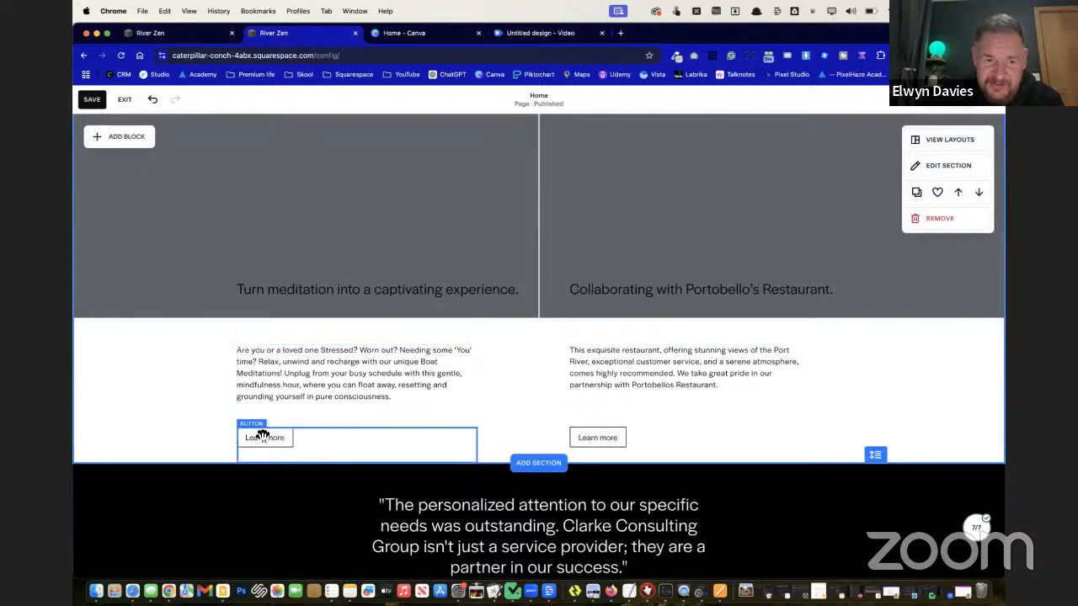
pyautogui.click(698, 454)
pyautogui.moveTo(876, 454); pyautogui.dragTo(876, 478)
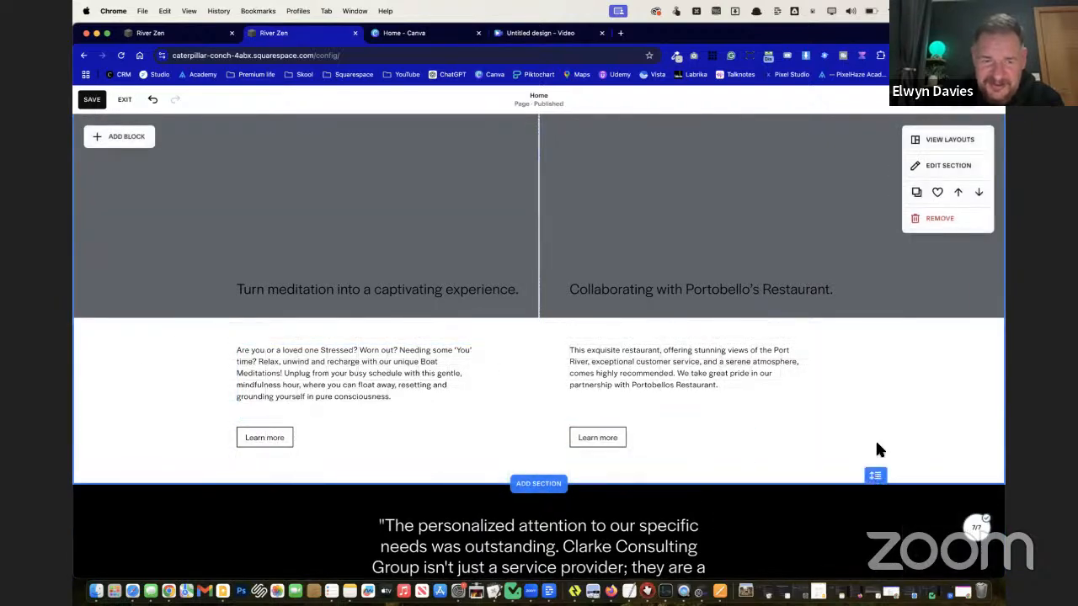
# Review the spacing and text of the two-column section and the service cards above it
pyautogui.scroll(1, 964, 427)
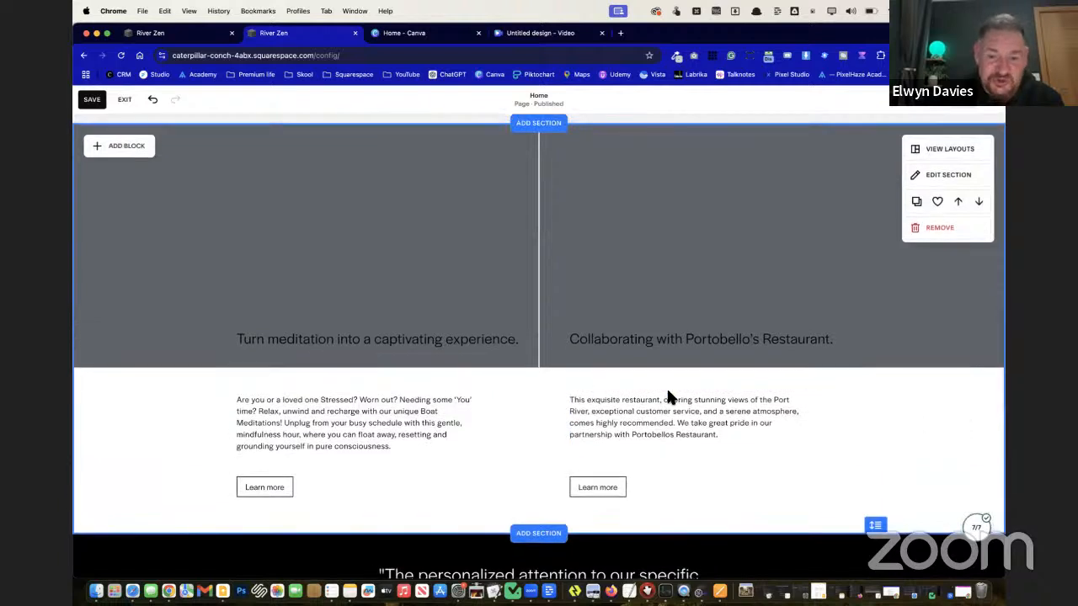
pyautogui.click(702, 441)
pyautogui.click(441, 410)
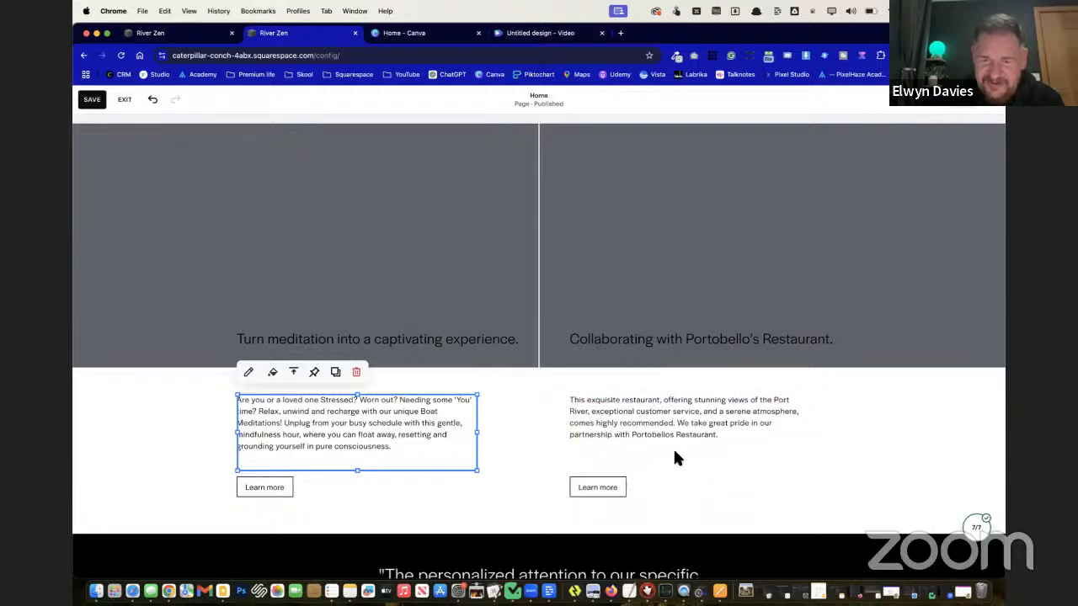
pyautogui.click(901, 453)
pyautogui.scroll(2, 900, 453)
pyautogui.scroll(-4, 904, 457)
pyautogui.scroll(3, 905, 459)
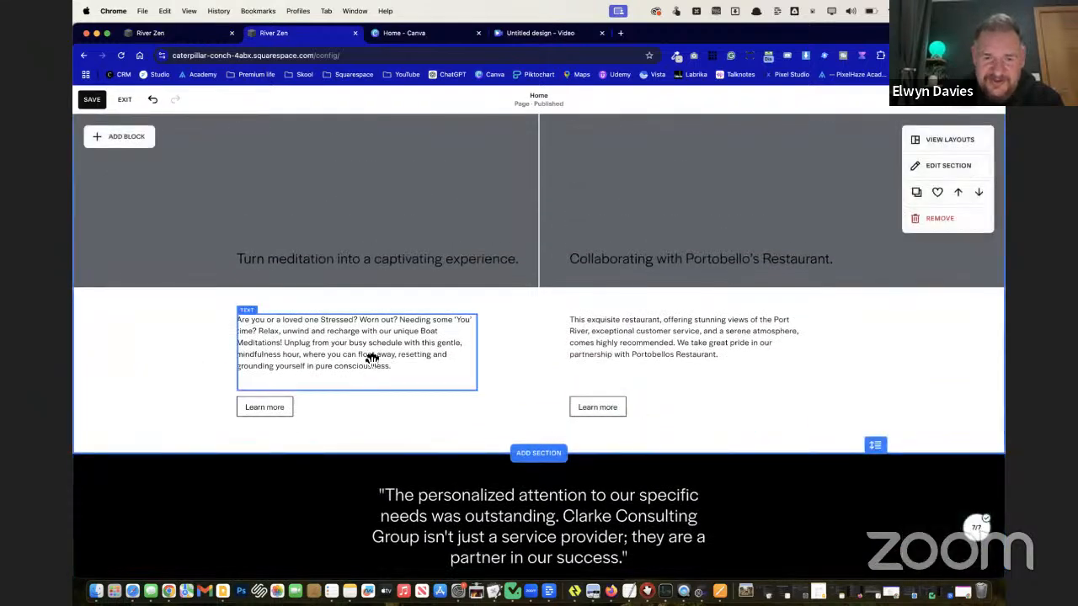
pyautogui.scroll(4, 372, 362)
pyautogui.scroll(5, 373, 361)
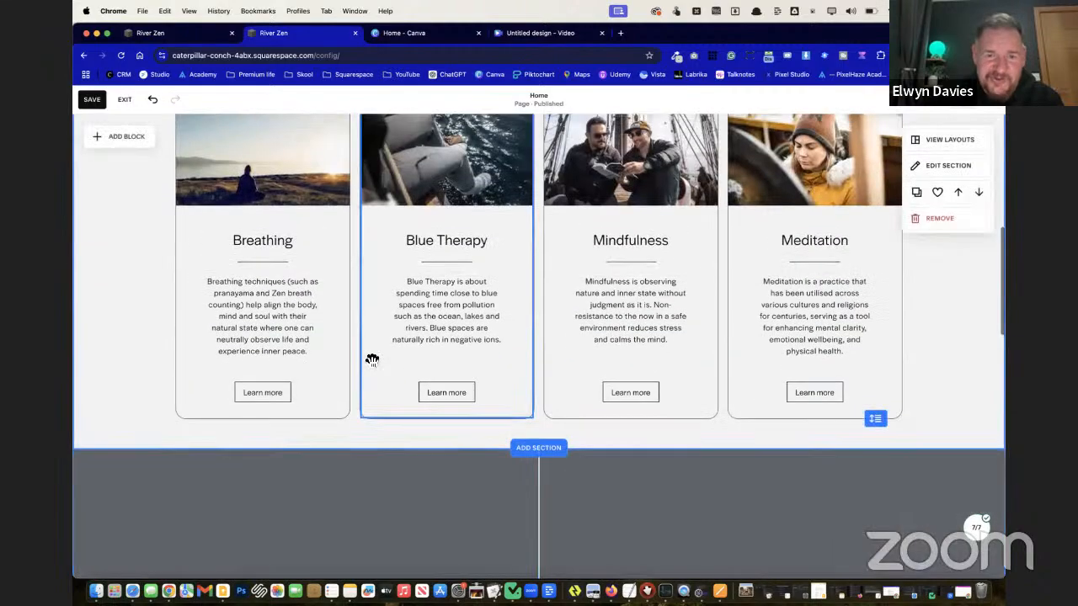
pyautogui.scroll(-3, 372, 361)
# Look over the testimonial, blog and footer sections below the two-column section
pyautogui.scroll(-10, 372, 361)
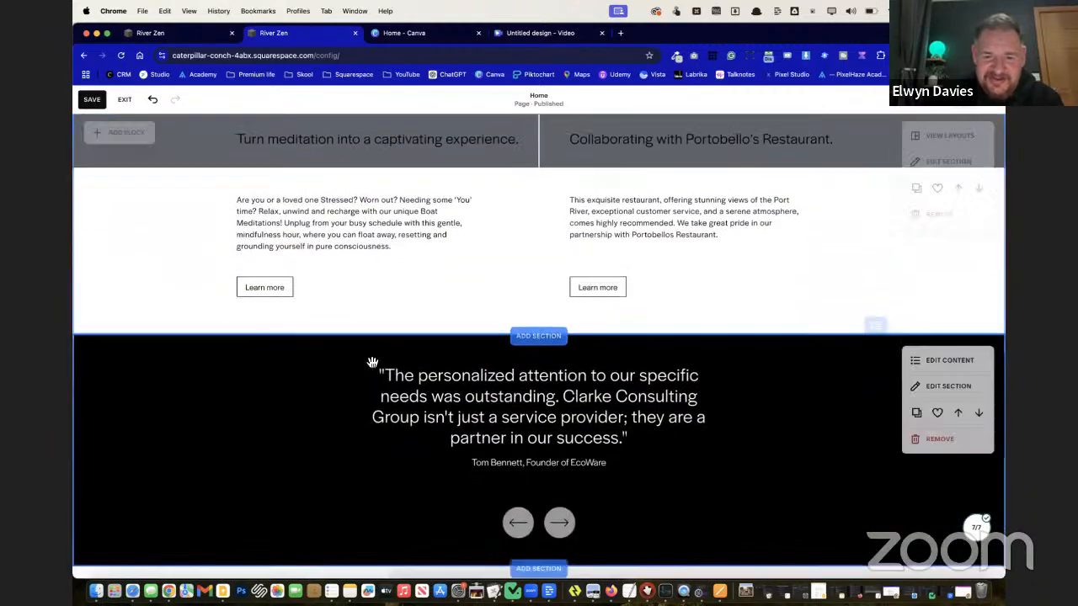
pyautogui.scroll(3, 366, 362)
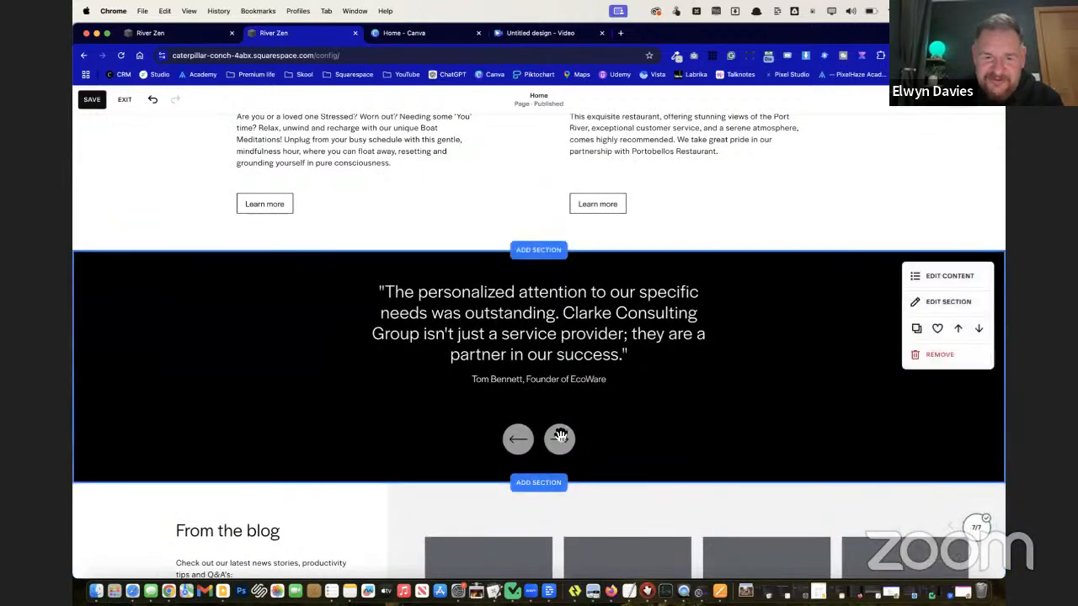
pyautogui.scroll(-8, 560, 438)
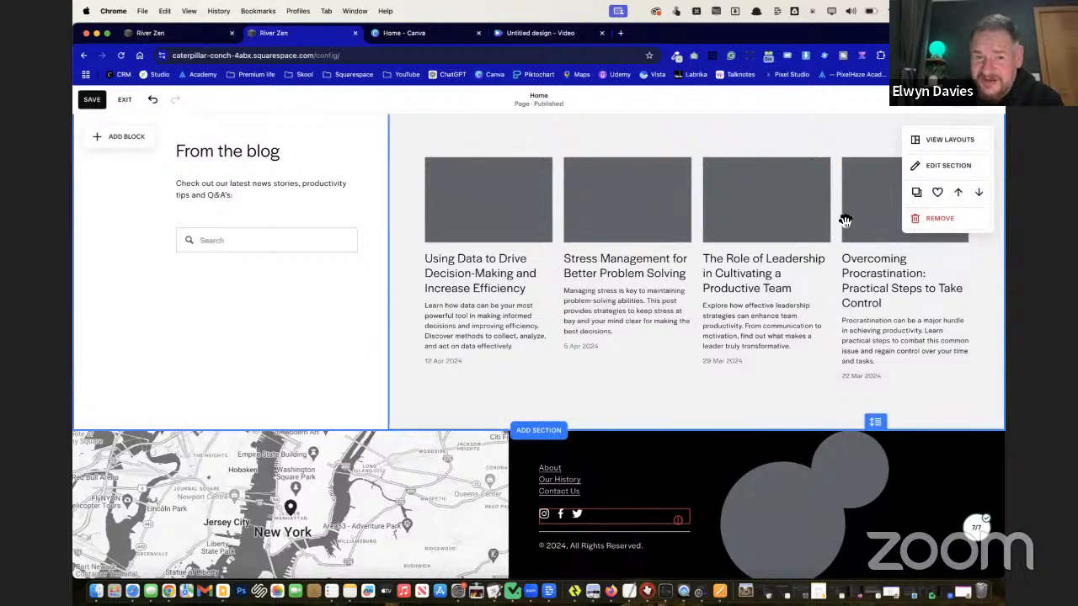
pyautogui.scroll(-1, 747, 280)
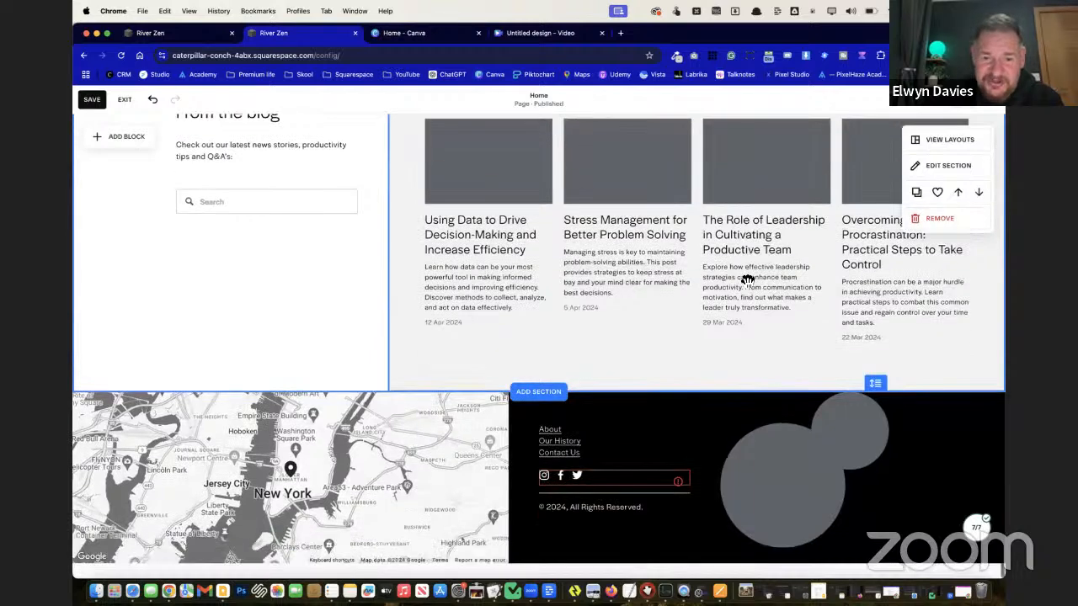
pyautogui.scroll(4, 748, 280)
pyautogui.scroll(-4, 748, 279)
pyautogui.scroll(10, 748, 280)
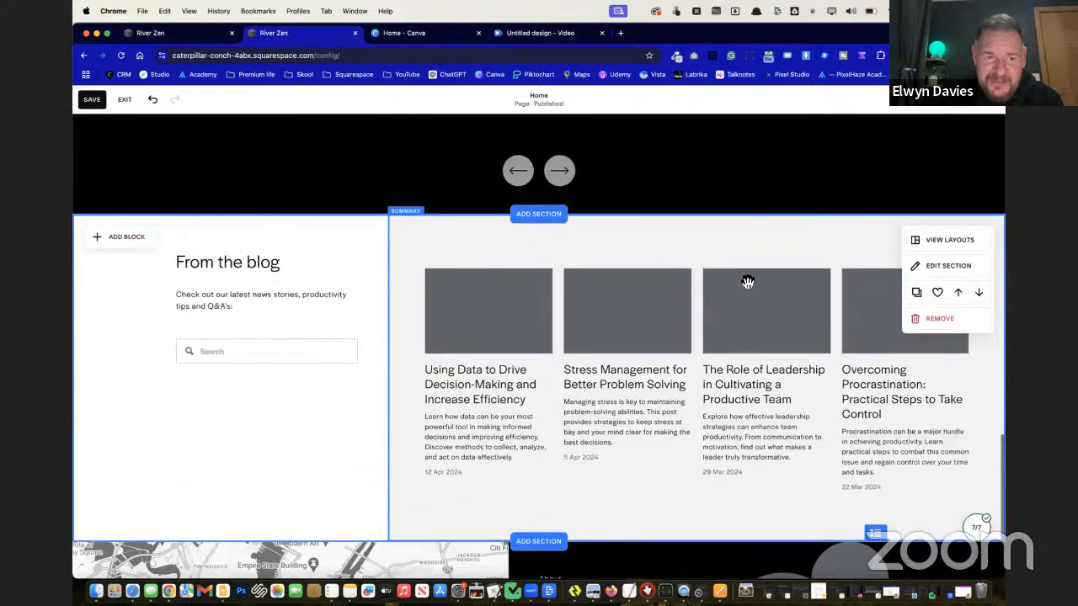
pyautogui.scroll(1, 748, 280)
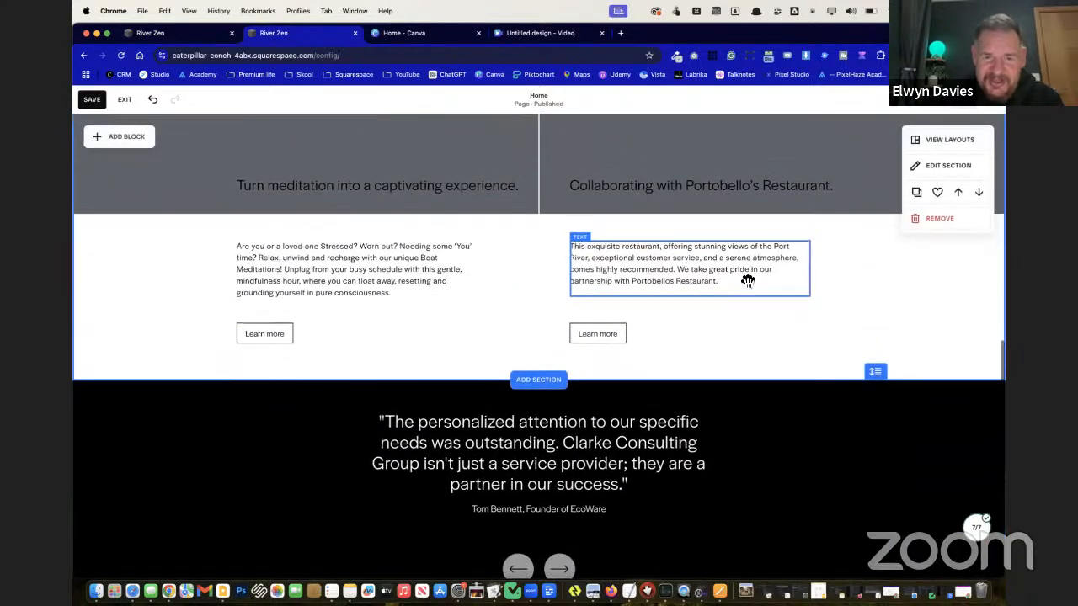
# Replace the meditation column's grey placeholder with the library photo FB_IMG_1722774682184.jpg, checking the live site for the matching image
pyautogui.scroll(7, 748, 281)
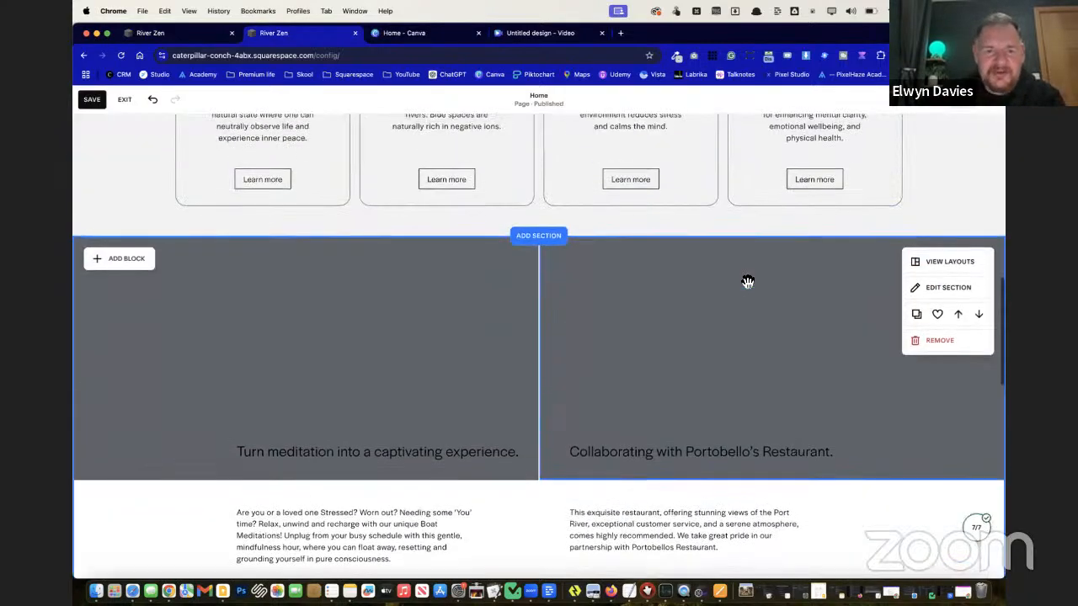
pyautogui.doubleClick(438, 286)
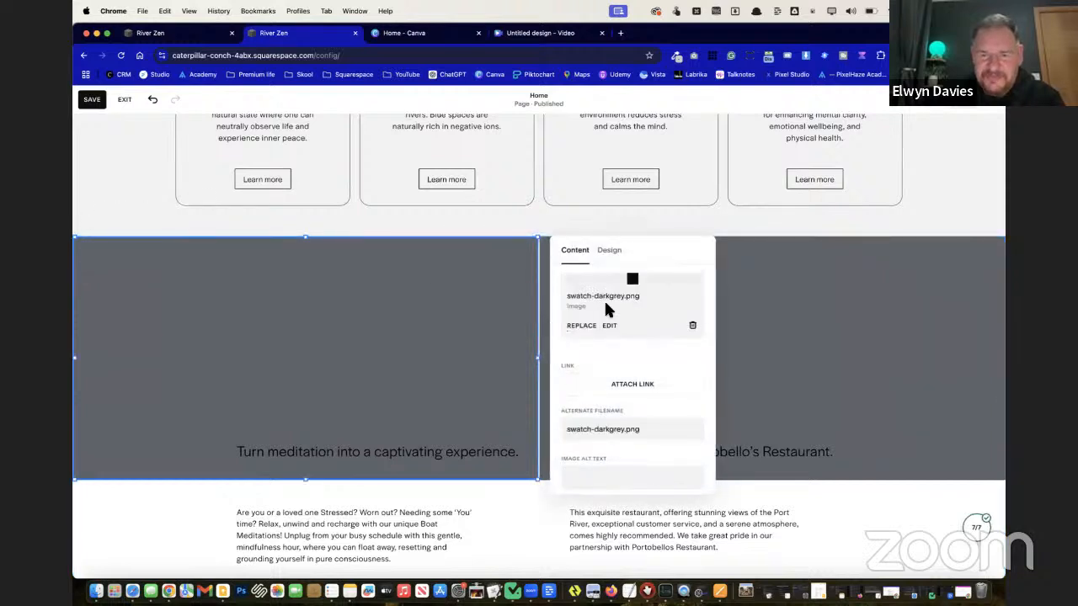
pyautogui.click(581, 340)
pyautogui.click(648, 386)
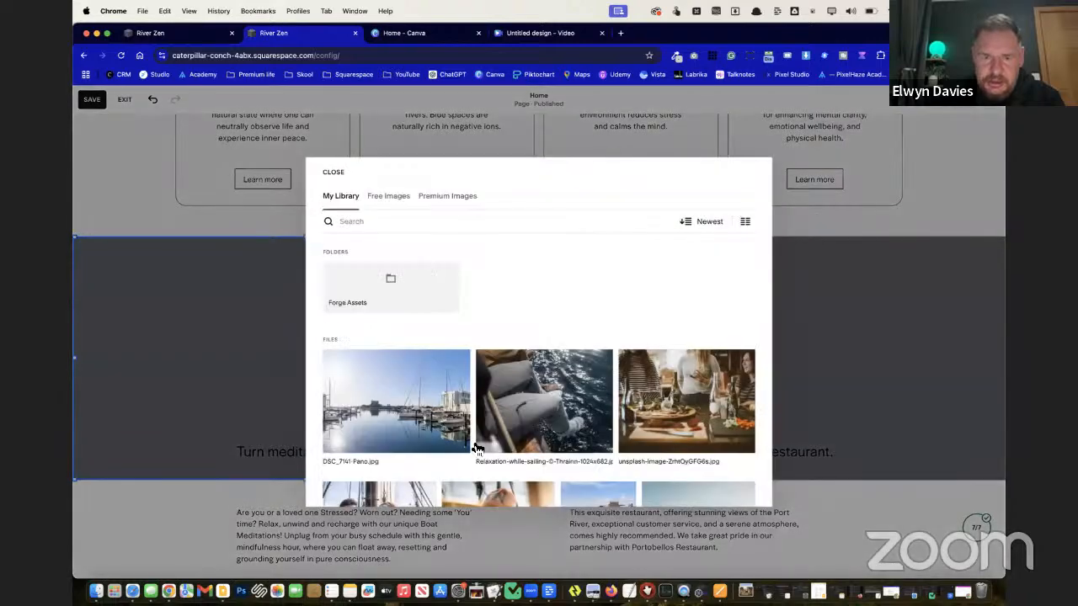
pyautogui.scroll(-3, 544, 462)
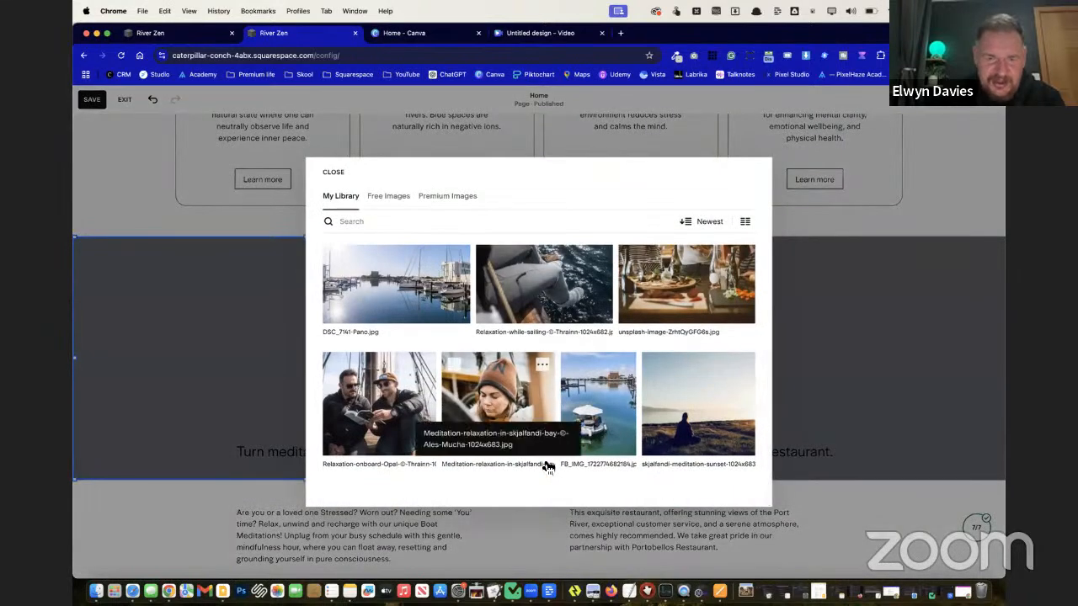
pyautogui.scroll(2, 546, 466)
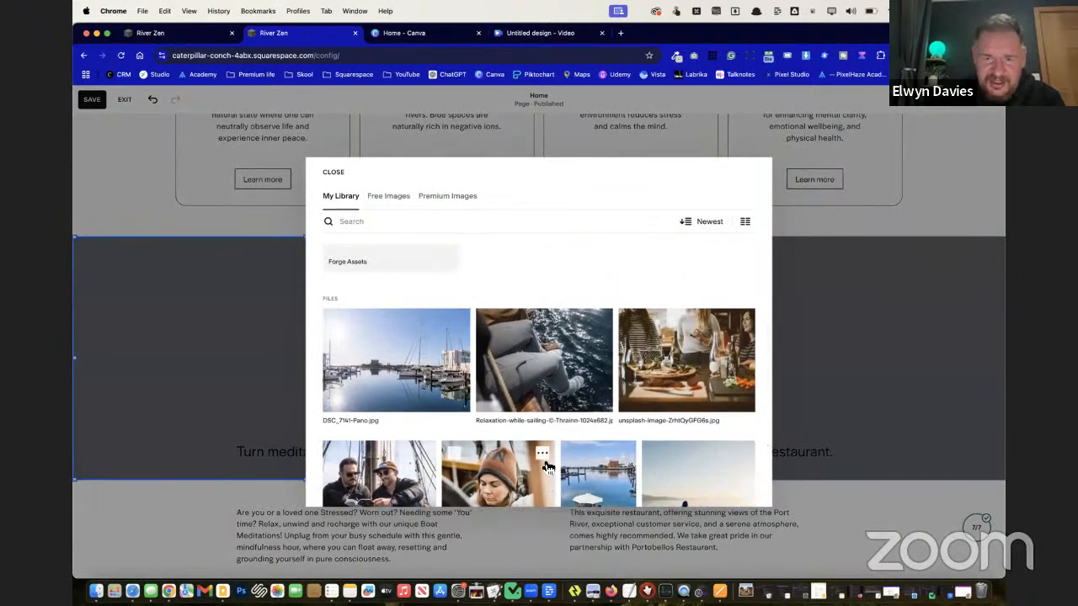
pyautogui.hotkey('ctrl', 'shift', 'Tab')
pyautogui.scroll(-9, 544, 461)
pyautogui.scroll(4, 544, 460)
pyautogui.hotkey('ctrl', 'Tab')
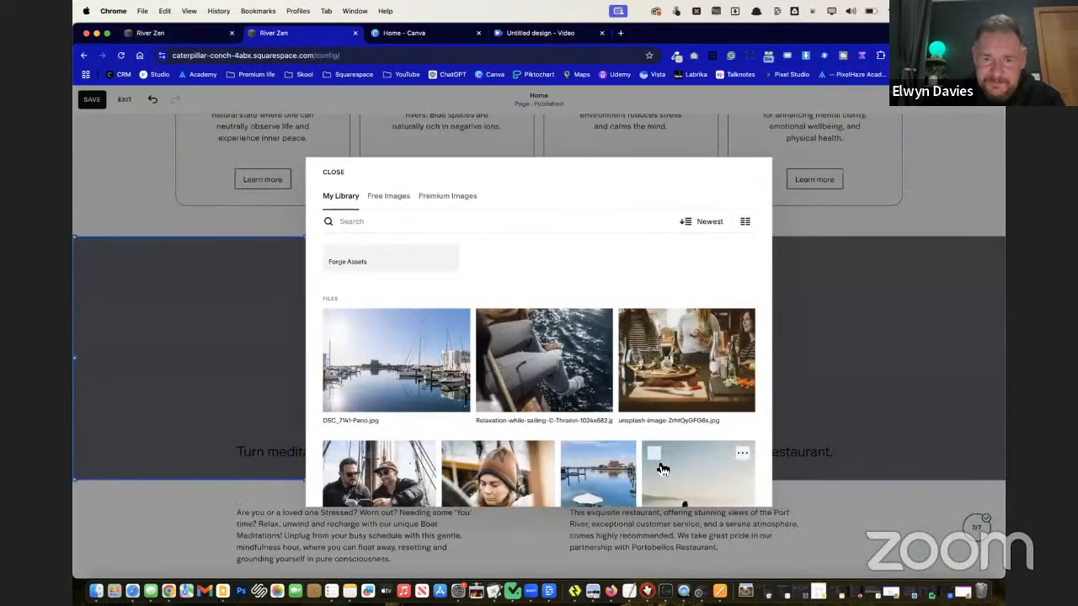
pyautogui.scroll(-2, 663, 470)
pyautogui.click(669, 438)
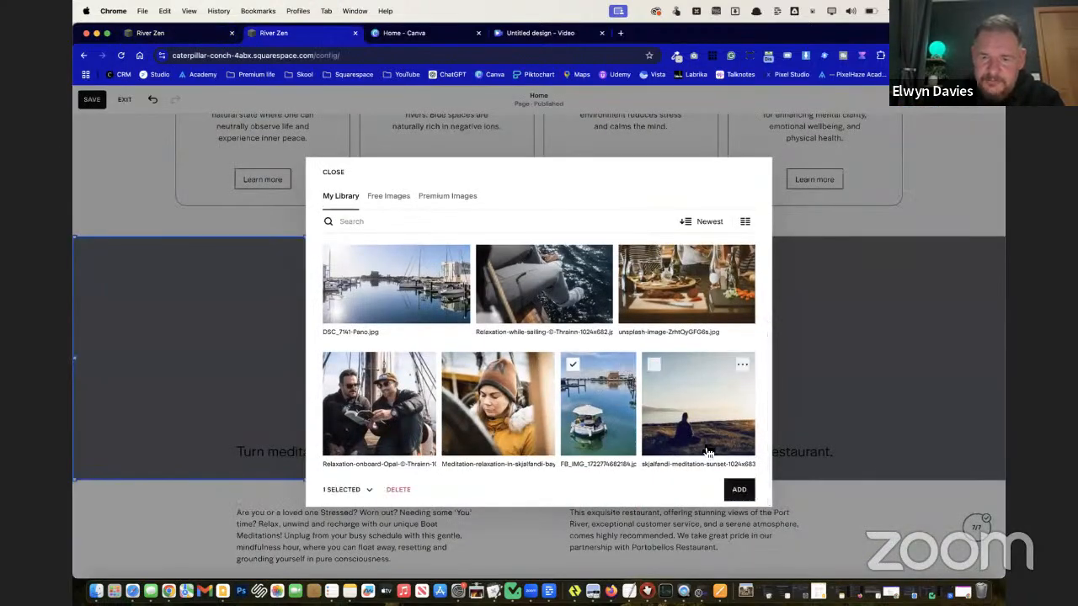
pyautogui.click(741, 490)
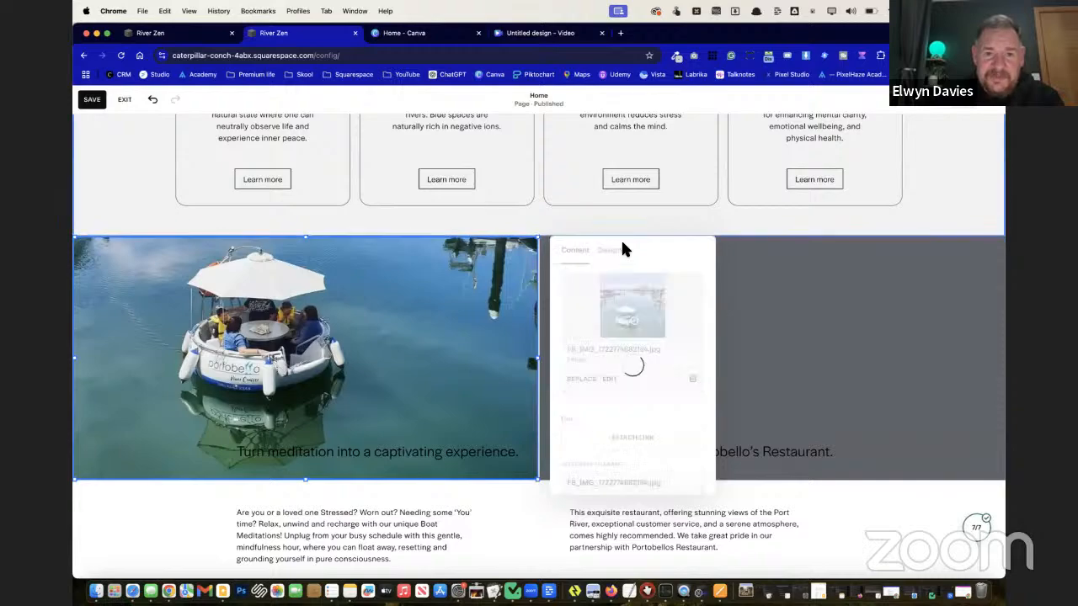
pyautogui.click(578, 173)
# Replace the restaurant column's grey placeholder with the library photo unsplash-image-ZrhtQyGFG6s.jpg and move its focal point slightly lower
pyautogui.scroll(10, 561, 213)
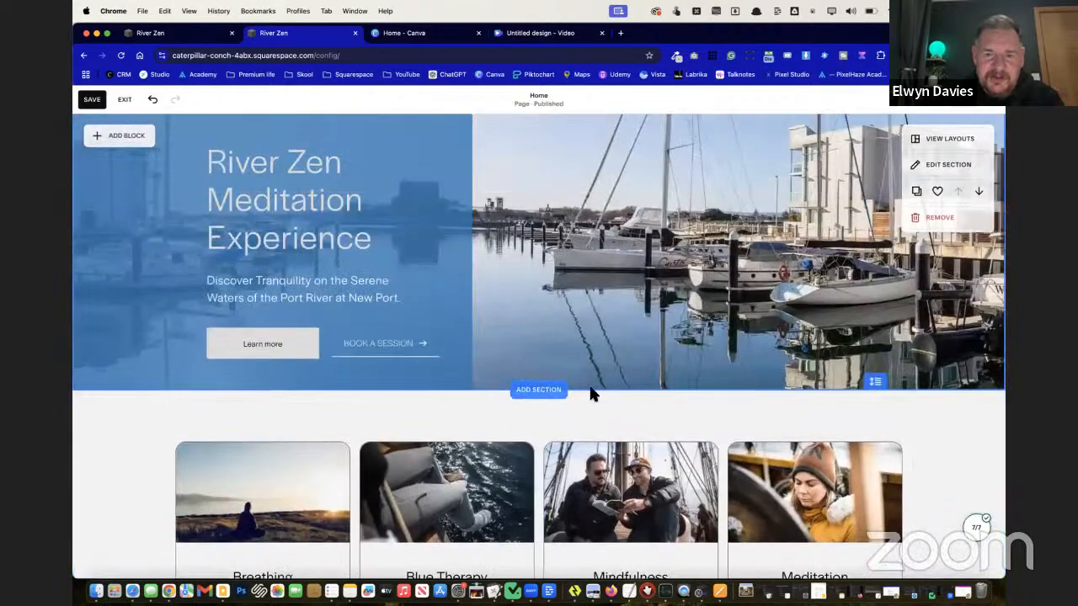
pyautogui.scroll(-10, 602, 392)
pyautogui.scroll(-1, 647, 307)
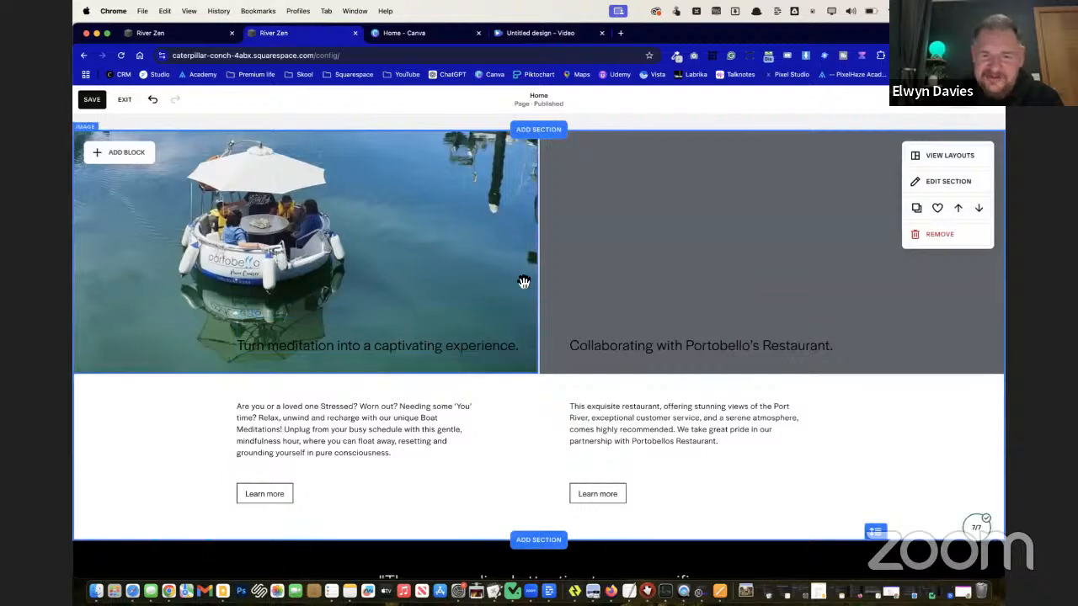
pyautogui.scroll(-2, 648, 392)
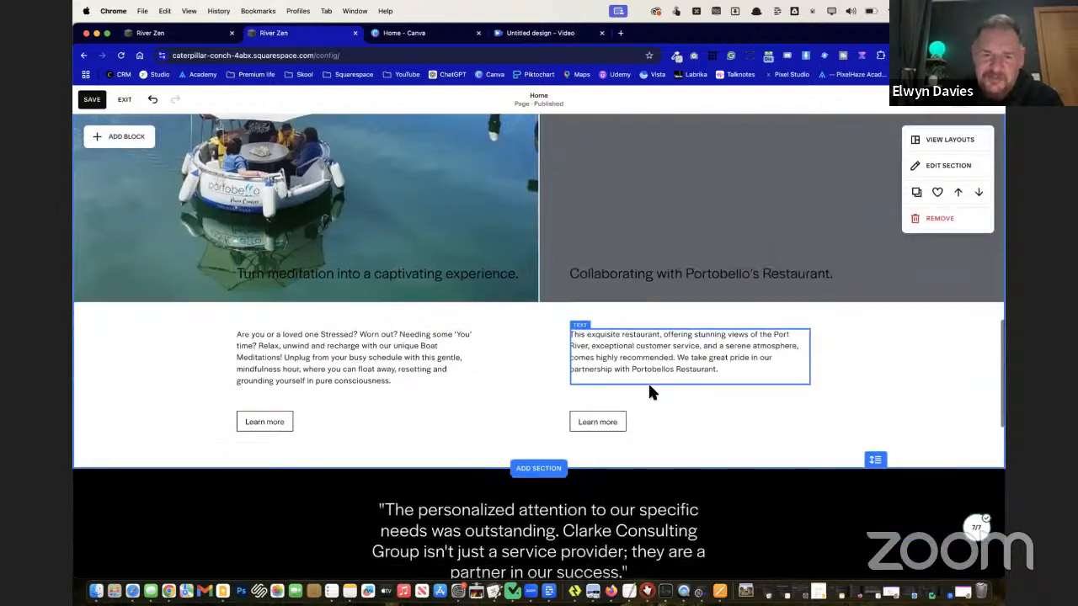
pyautogui.scroll(5, 549, 374)
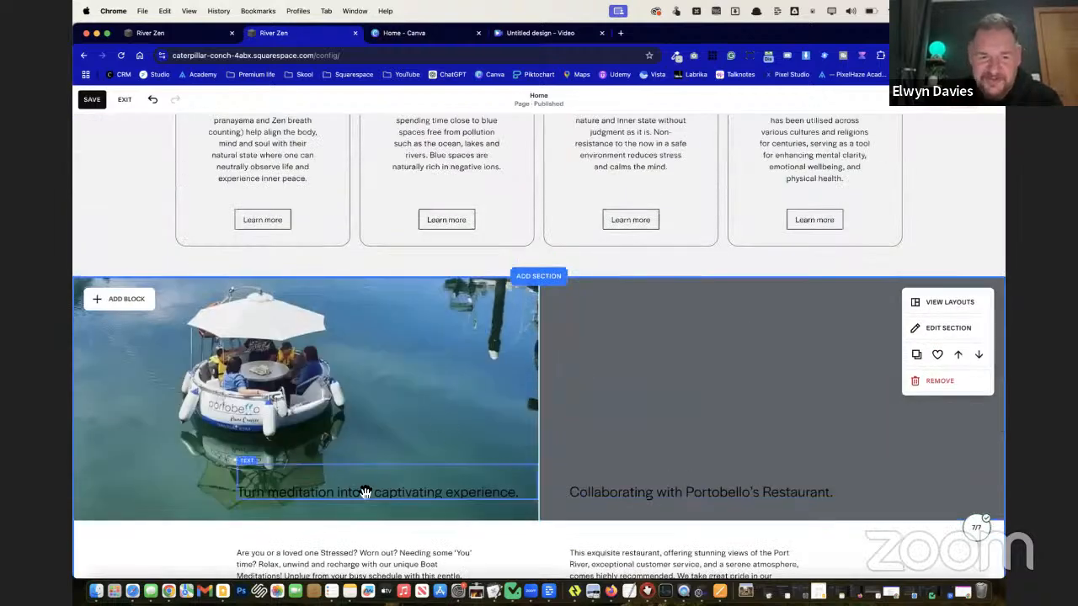
pyautogui.doubleClick(565, 428)
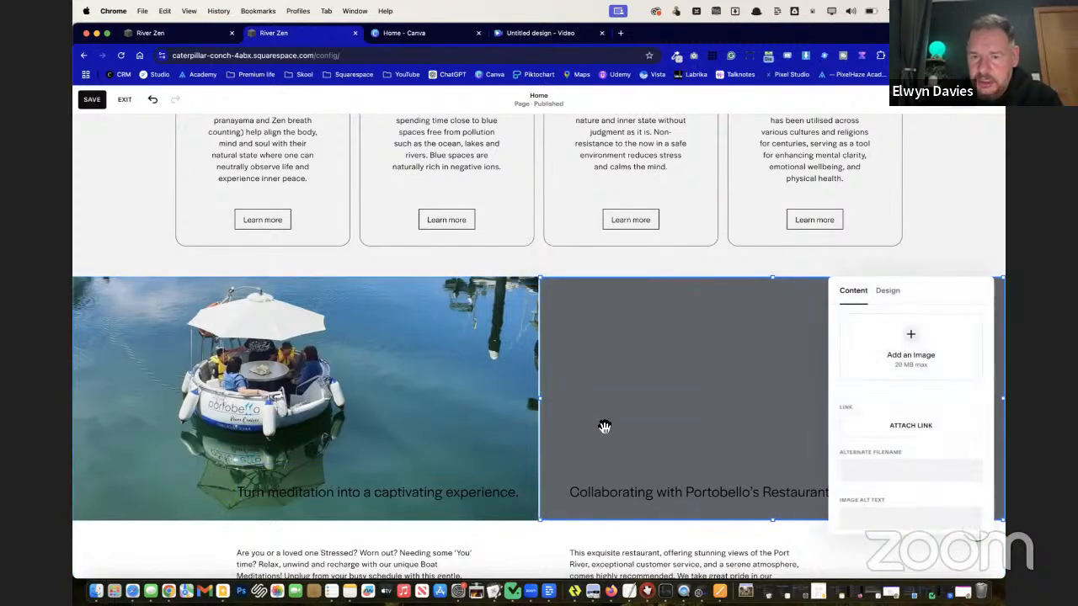
pyautogui.click(859, 381)
pyautogui.click(789, 425)
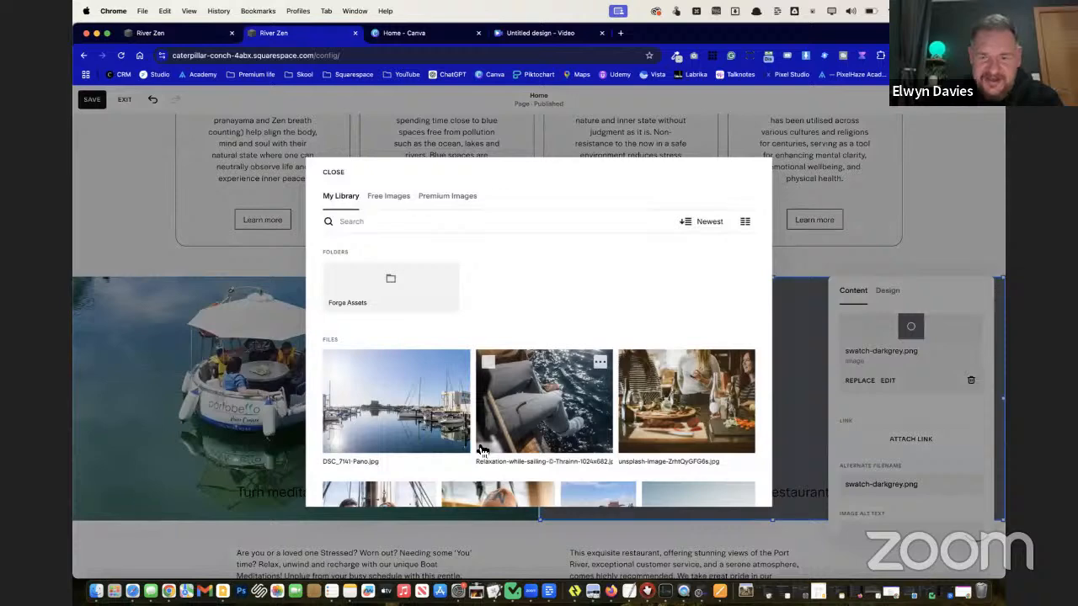
pyautogui.scroll(-3, 483, 453)
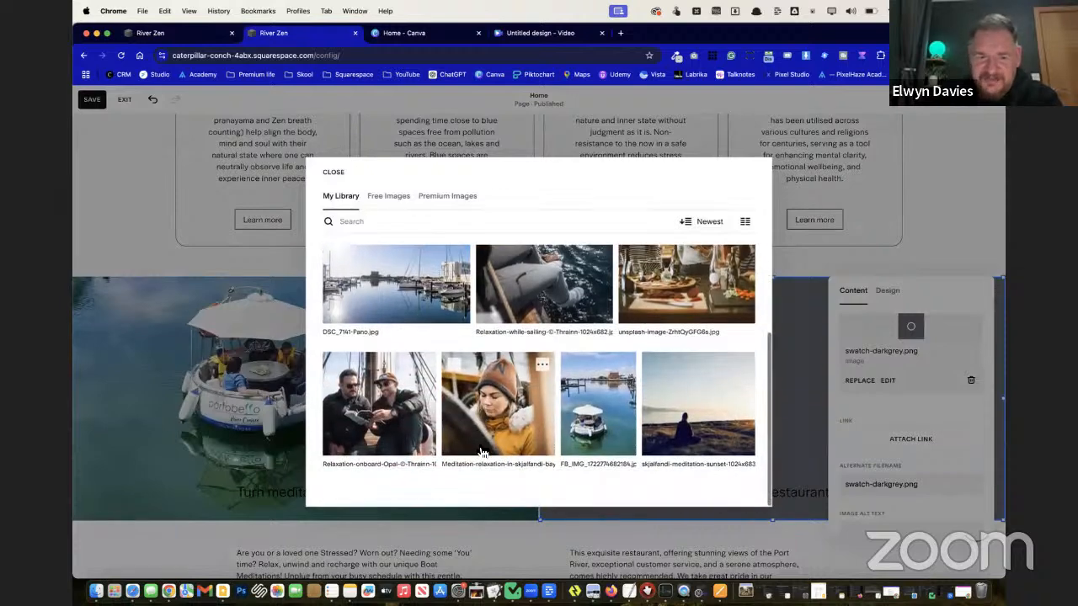
pyautogui.scroll(3, 602, 430)
pyautogui.click(722, 412)
pyautogui.click(739, 491)
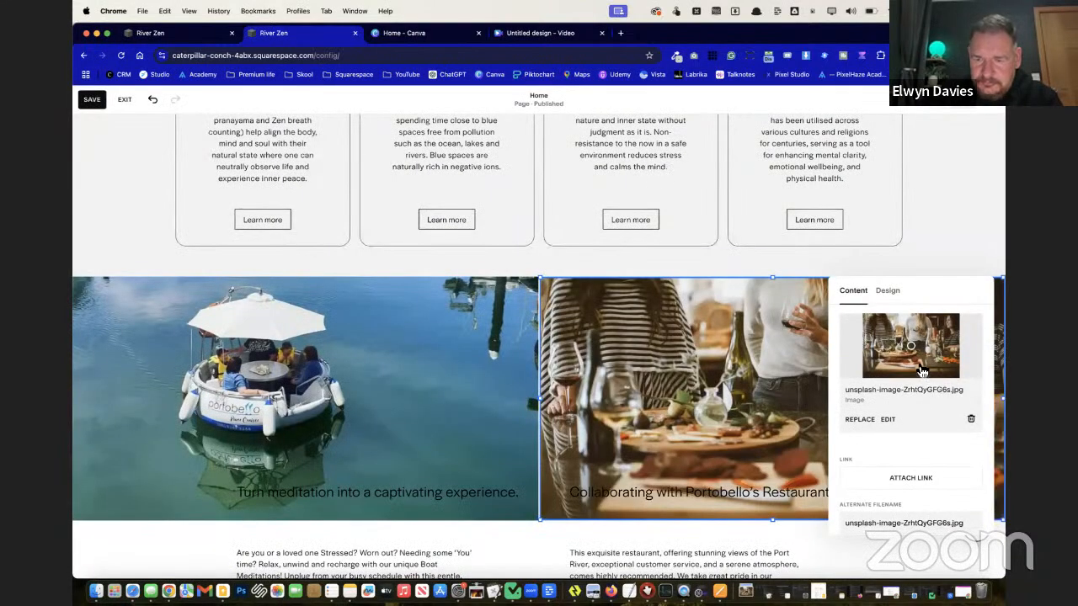
pyautogui.click(916, 363)
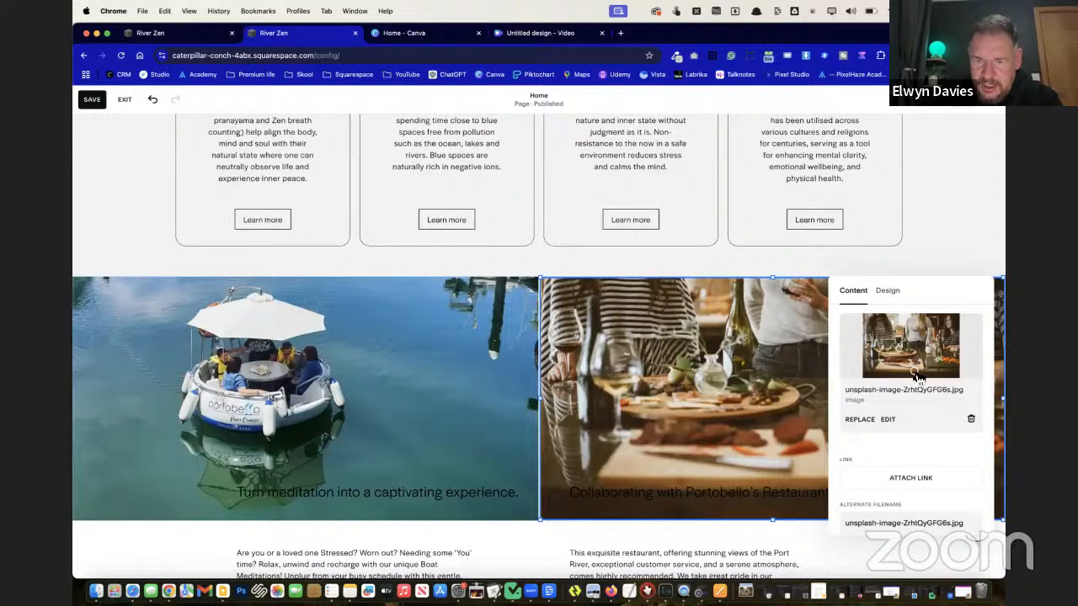
# Set the "Turn meditation into a captivating experience." heading's text colour to white
pyautogui.scroll(-3, 413, 406)
pyautogui.click(422, 403)
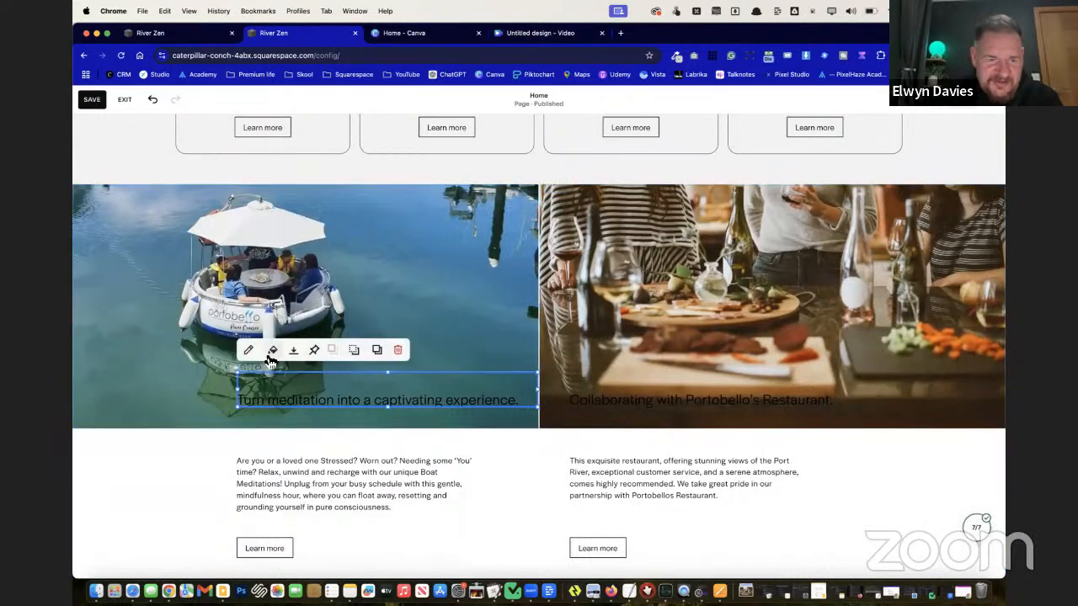
pyautogui.click(253, 355)
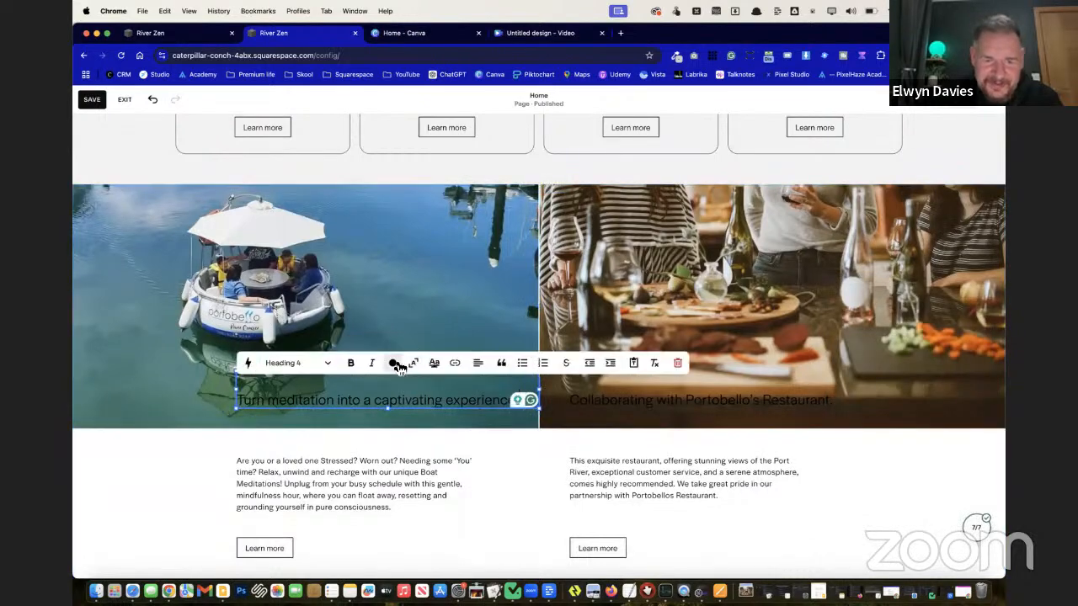
pyautogui.click(393, 363)
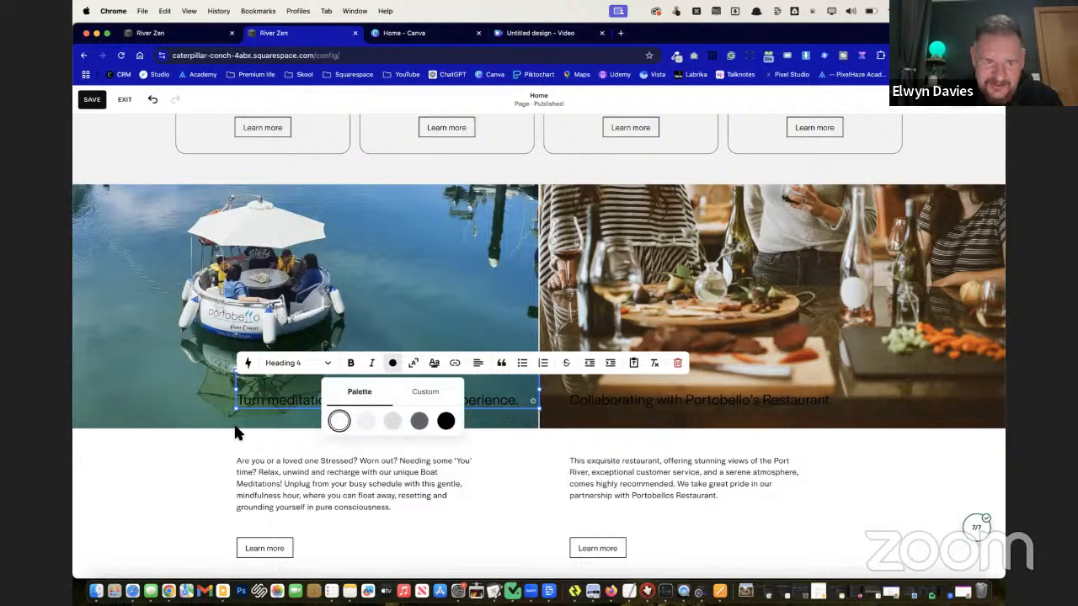
pyautogui.click(246, 418)
pyautogui.tripleClick(272, 398)
pyautogui.click(392, 363)
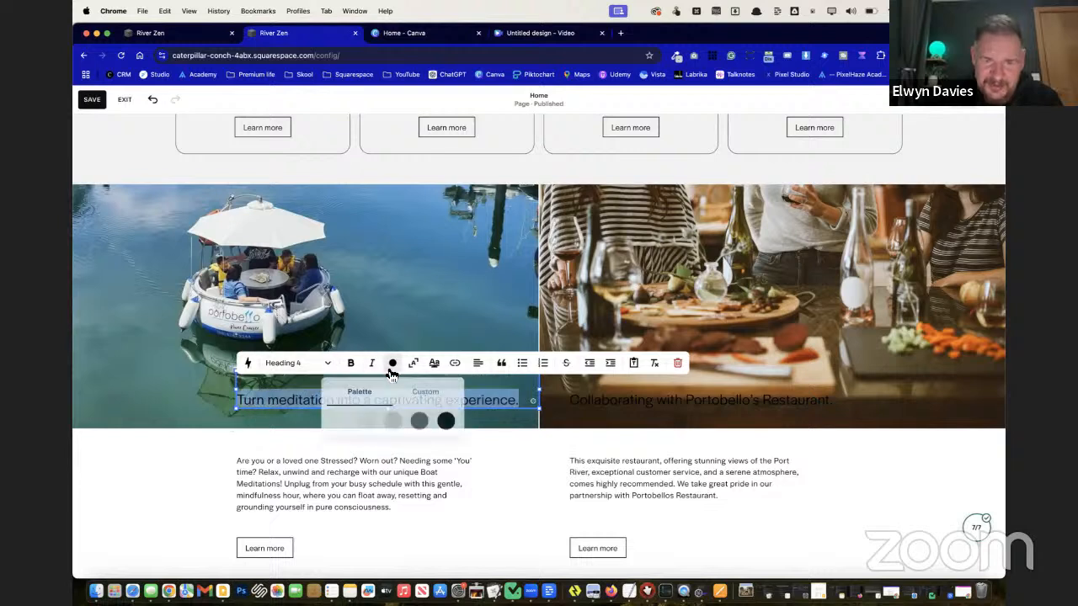
# Set the "Collaborating with Portobello's Restaurant." heading's text colour to white
pyautogui.tripleClick(645, 401)
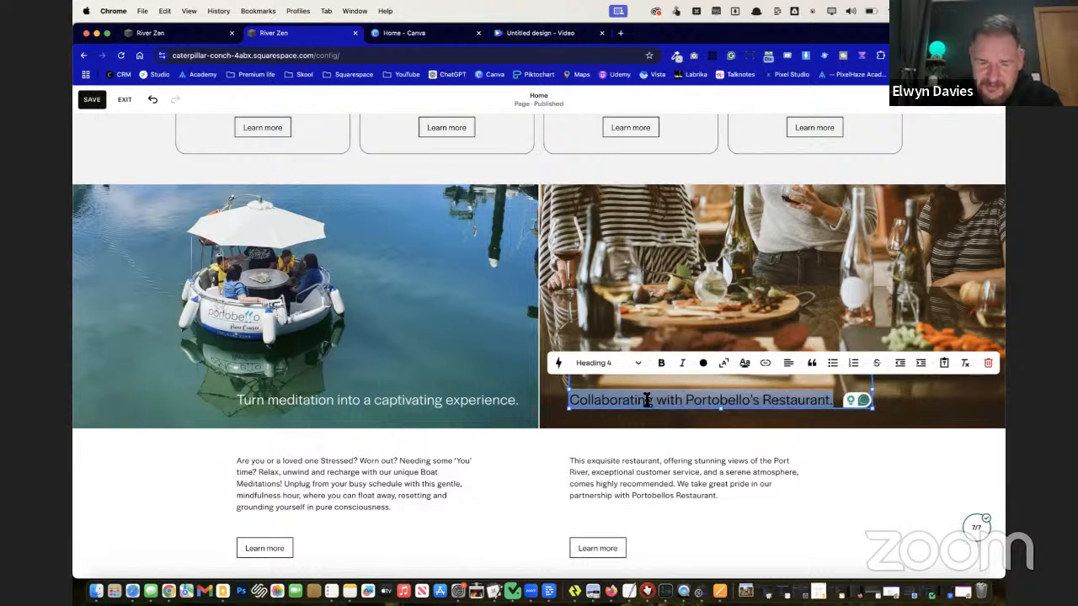
pyautogui.click(703, 365)
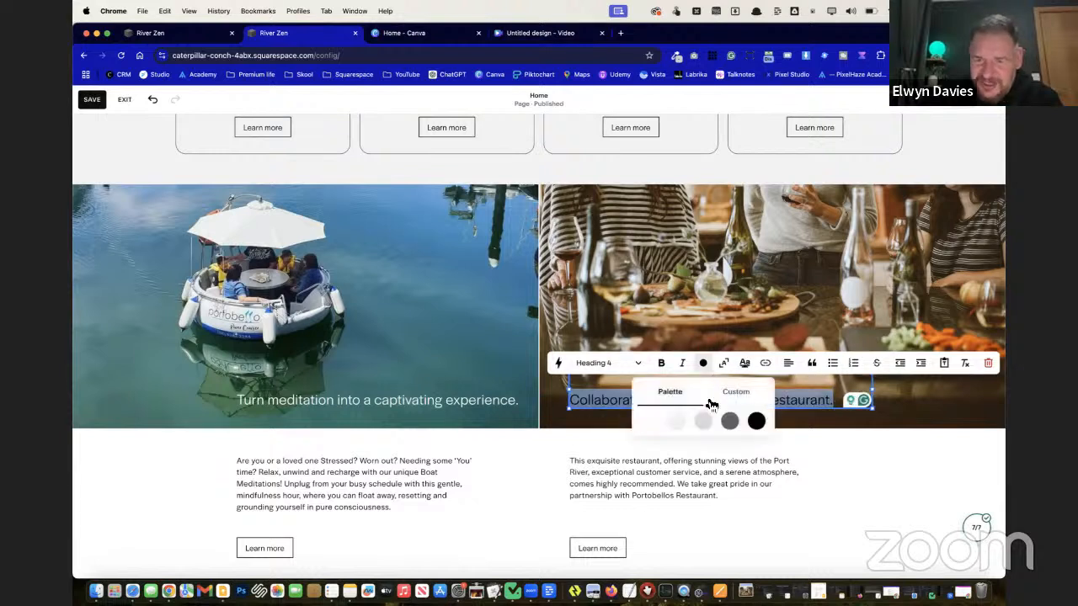
pyautogui.click(651, 422)
pyautogui.click(447, 317)
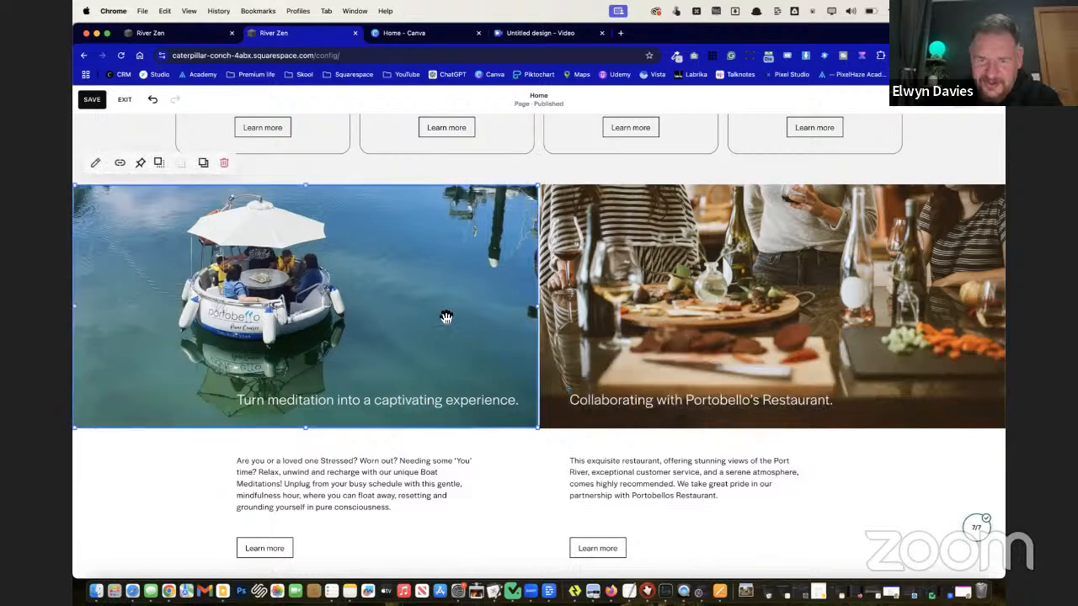
pyautogui.click(158, 468)
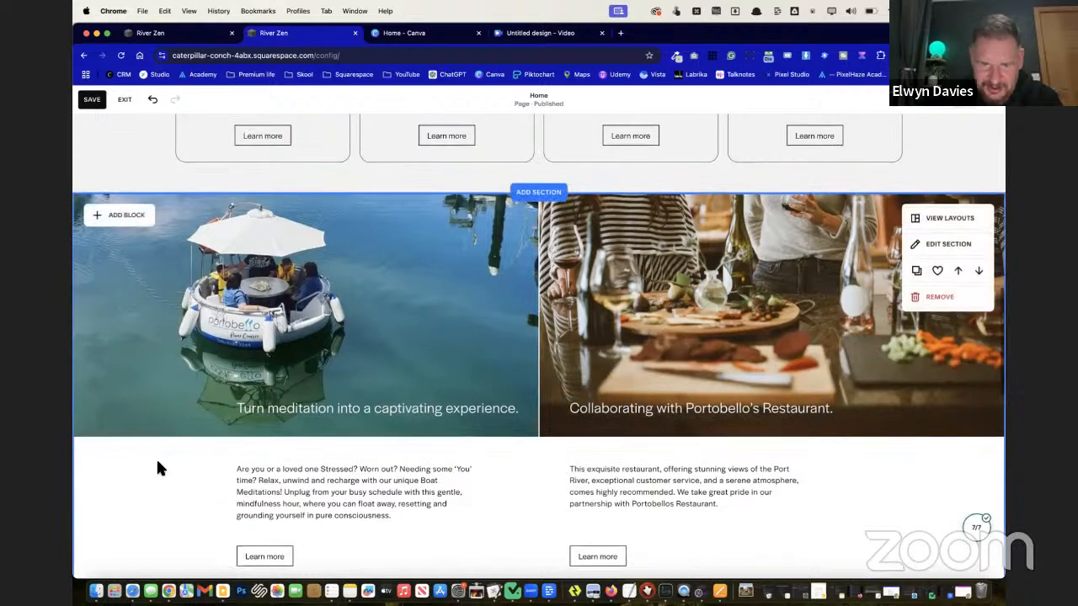
# Check the finished two-column section with its new photos and headings, and save the home page
pyautogui.scroll(-3, 157, 468)
pyautogui.scroll(-4, 157, 468)
pyautogui.scroll(5, 158, 468)
pyautogui.scroll(3, 158, 468)
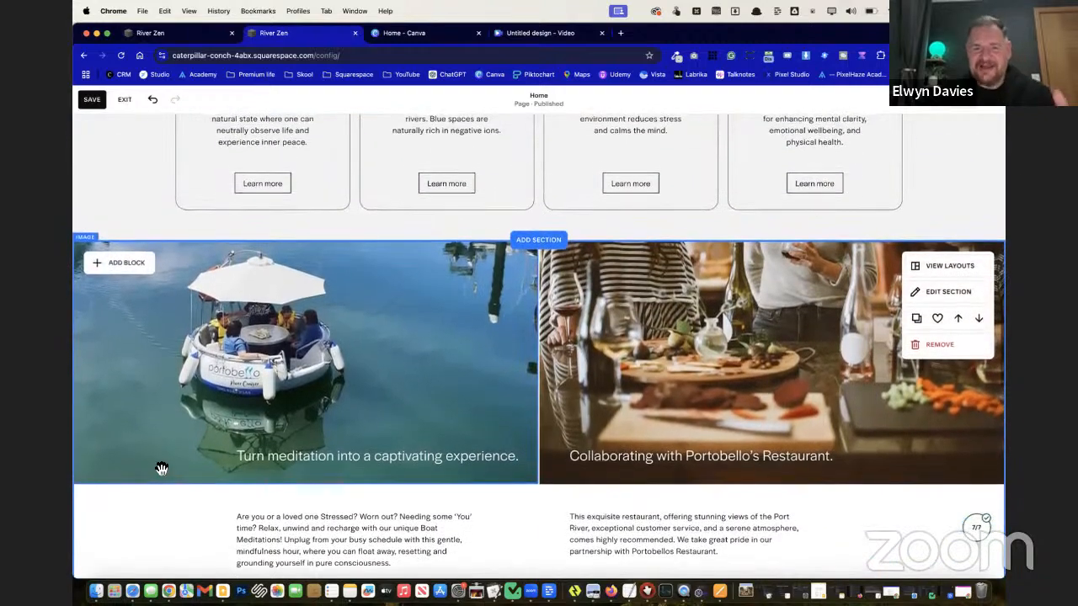
pyautogui.scroll(10, 162, 468)
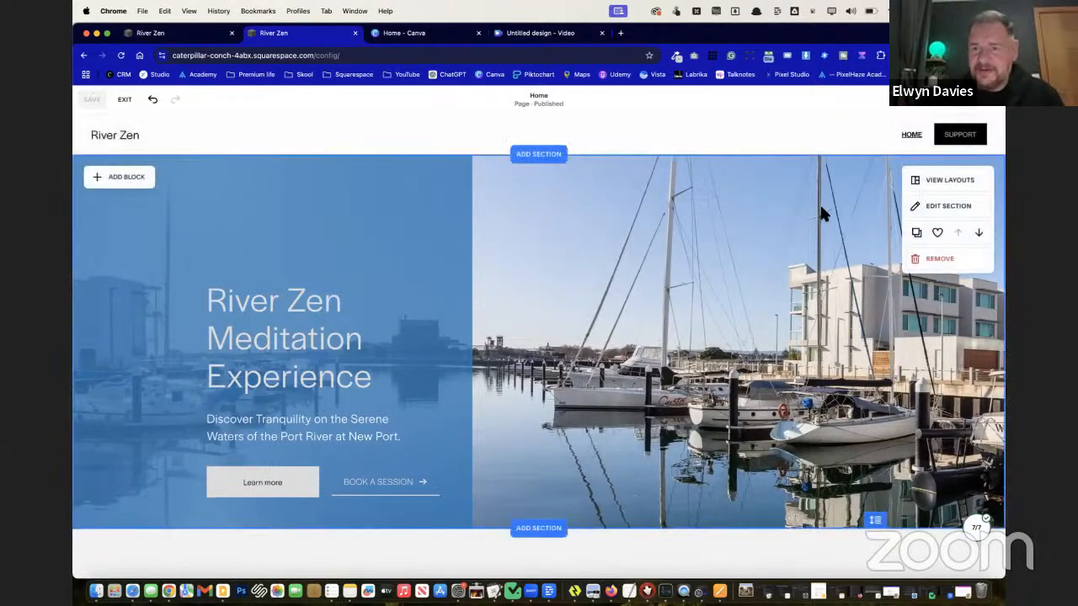
# Look over the whole home page, from the hero and service cards through the two-column, testimonial and blog sections to the footer
pyautogui.scroll(-10, 758, 362)
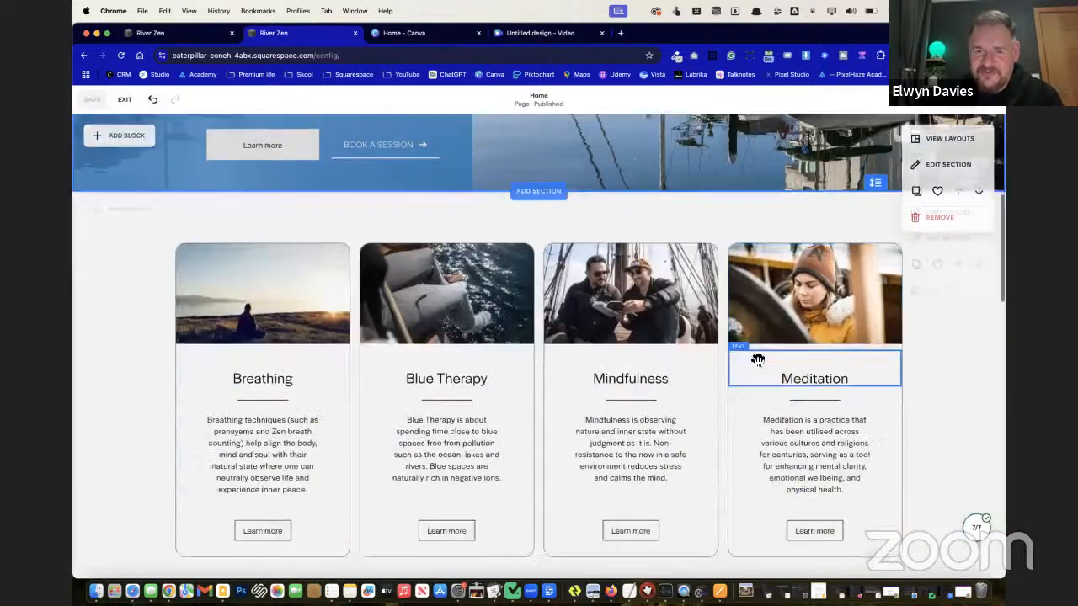
pyautogui.scroll(-5, 758, 362)
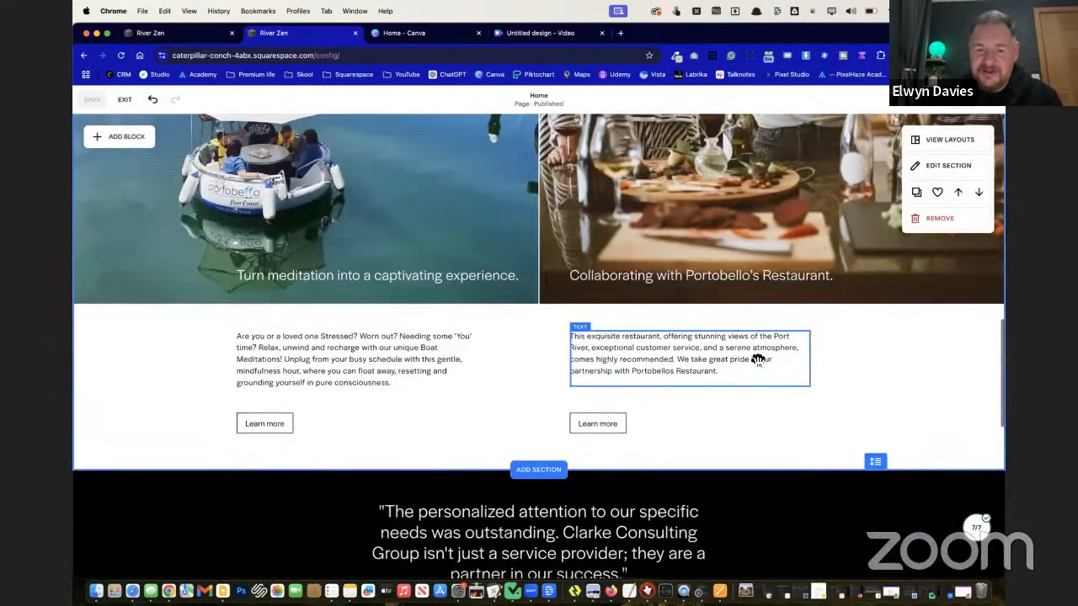
pyautogui.scroll(-13, 868, 410)
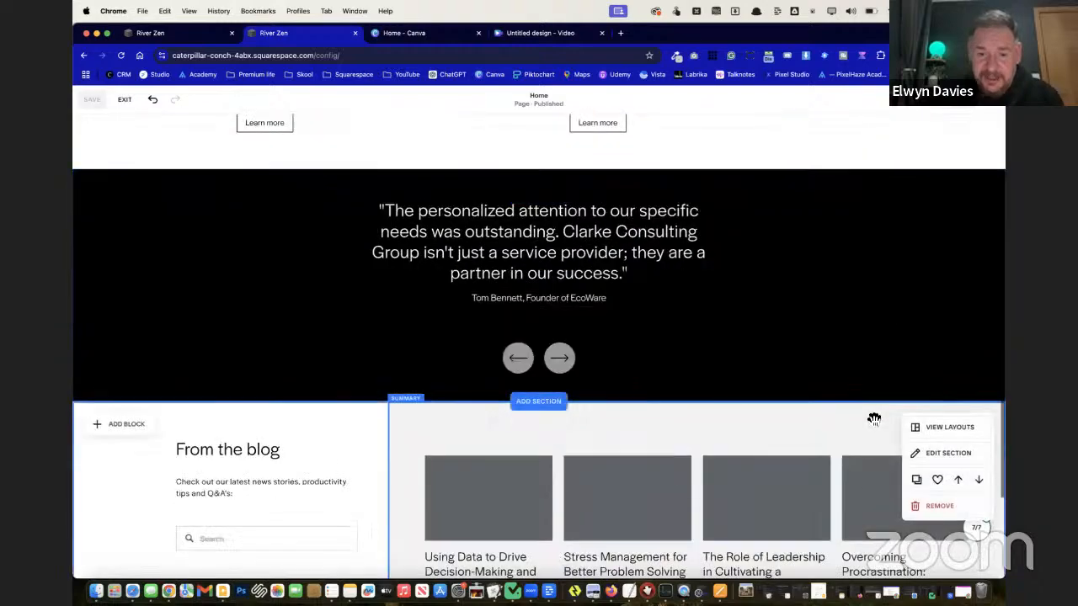
pyautogui.scroll(-3, 874, 418)
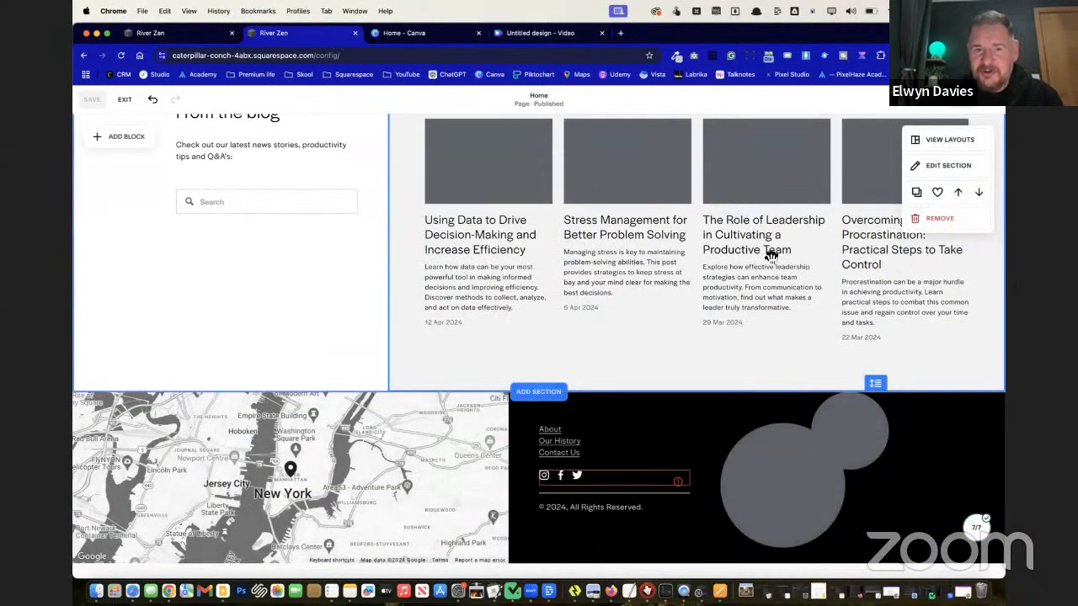
pyautogui.scroll(6, 771, 257)
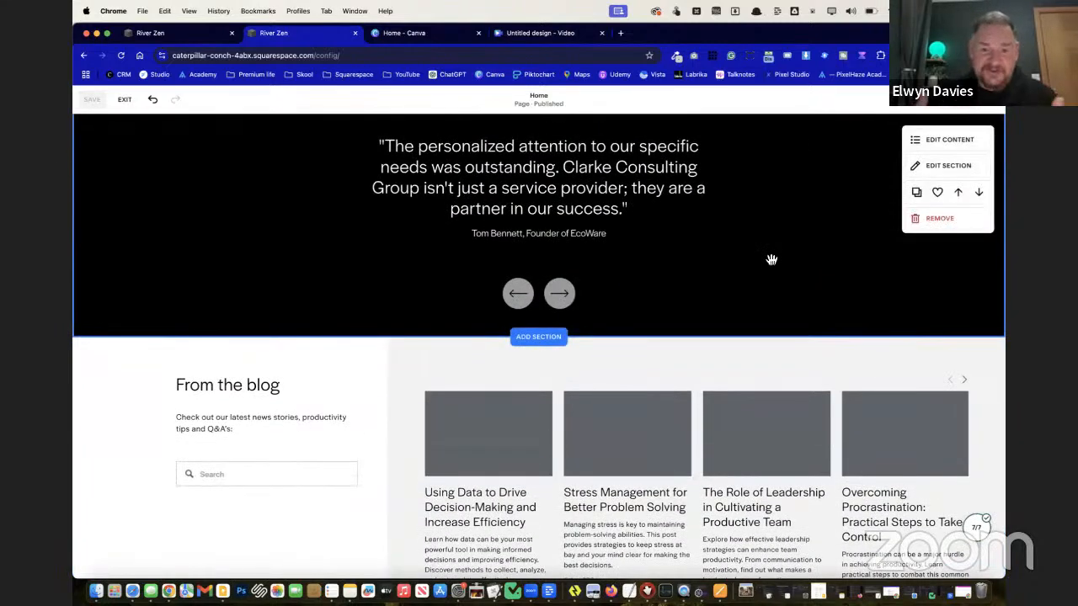
pyautogui.scroll(12, 771, 260)
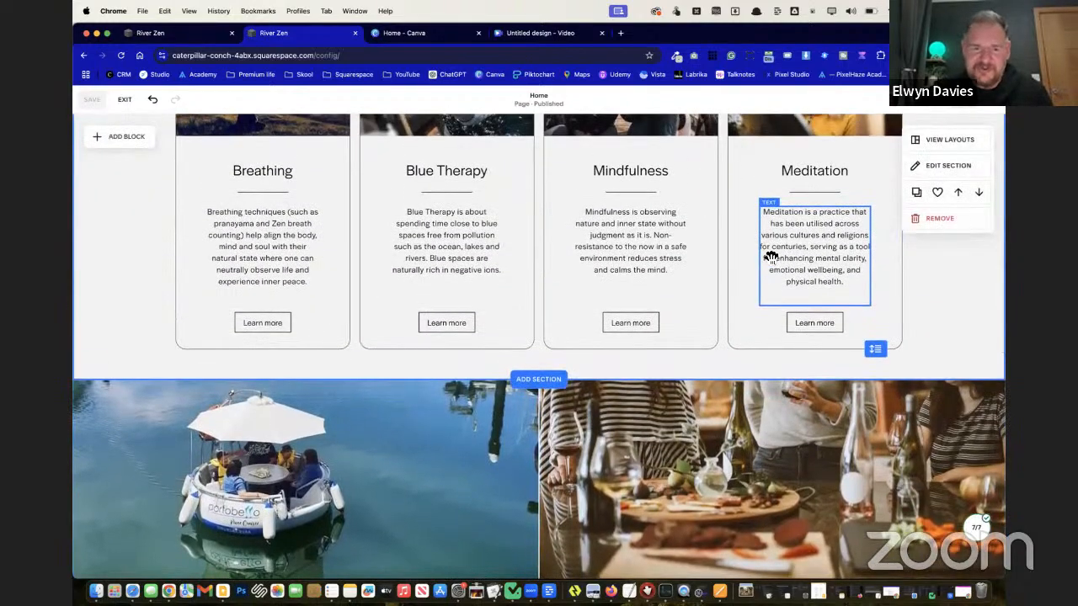
pyautogui.scroll(10, 772, 256)
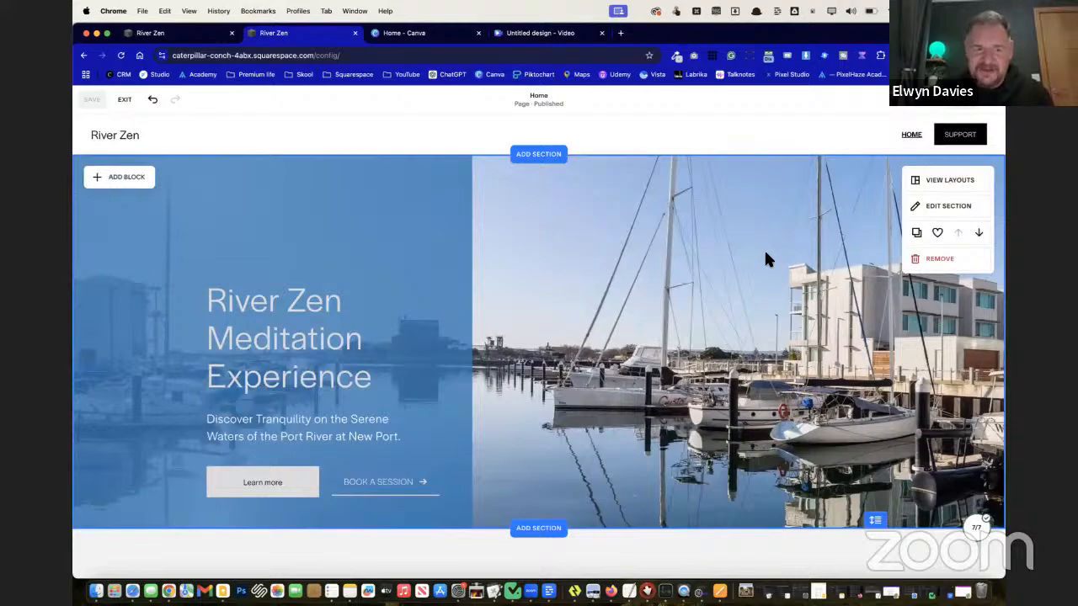
pyautogui.scroll(-10, 766, 260)
pyautogui.scroll(10, 772, 257)
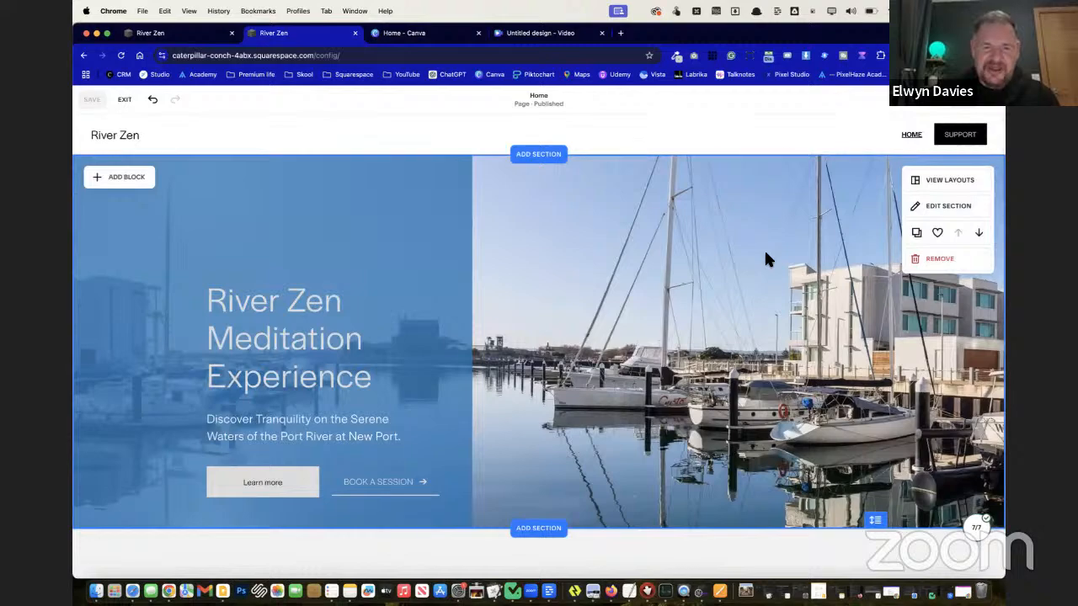
# Switch to the live River Zen site and review its home page from the hero and service cards through the testimonials to the footer
pyautogui.hotkey('ctrl', 'shift', 'Tab')
pyautogui.scroll(10, 764, 247)
pyautogui.scroll(-1, 766, 253)
pyautogui.scroll(-5, 766, 249)
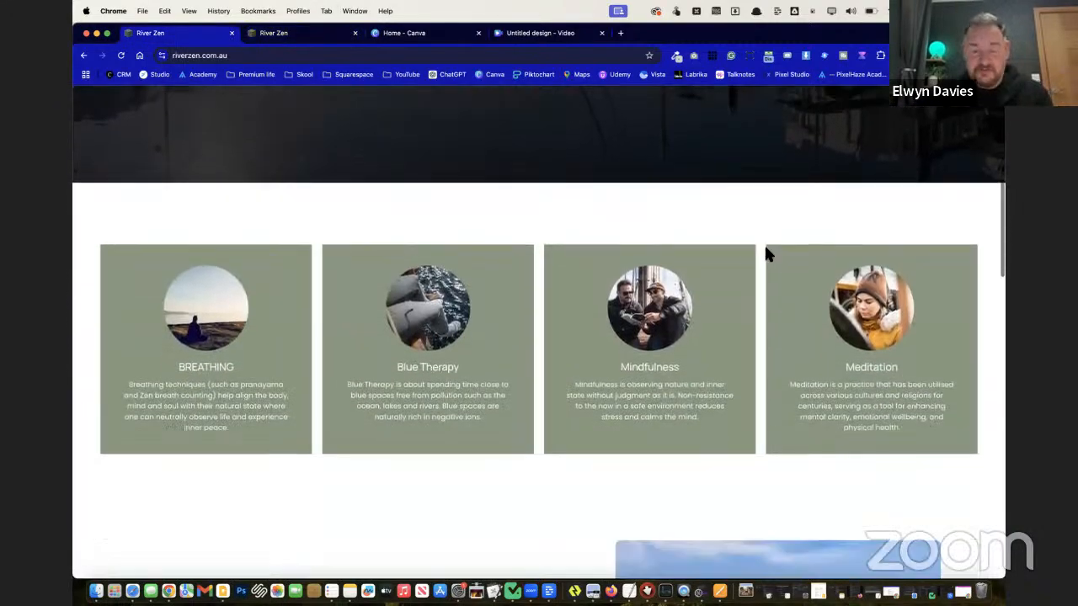
pyautogui.scroll(-2, 765, 254)
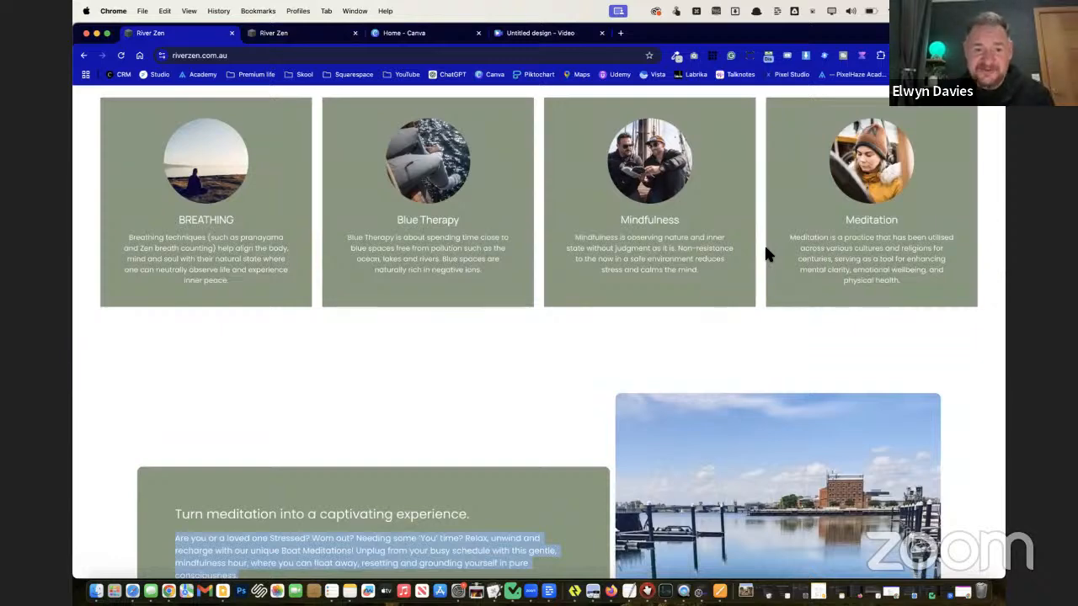
pyautogui.scroll(-3, 766, 253)
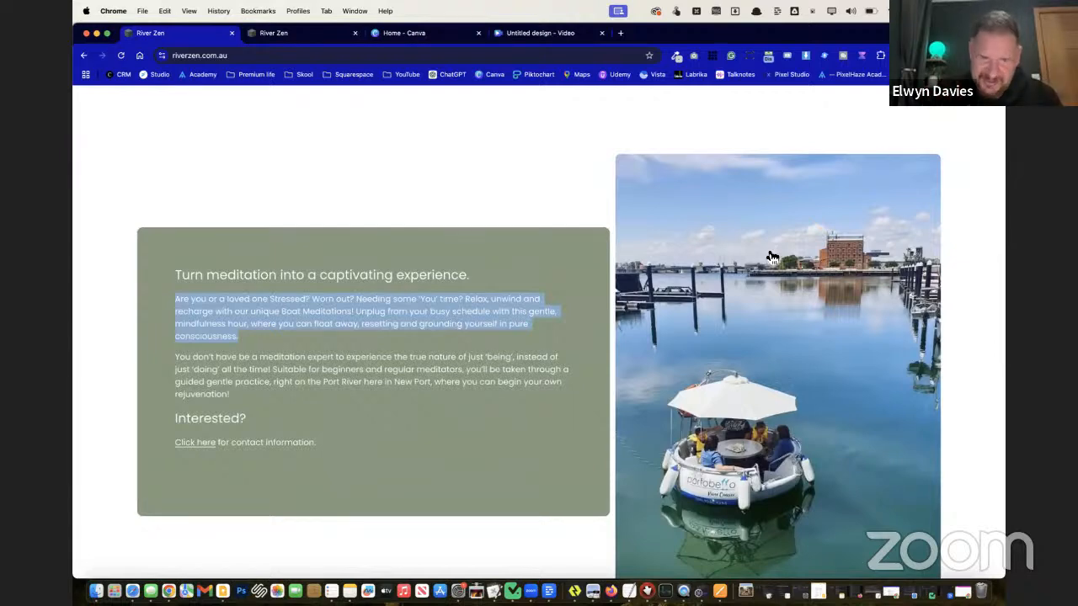
pyautogui.scroll(-3, 773, 257)
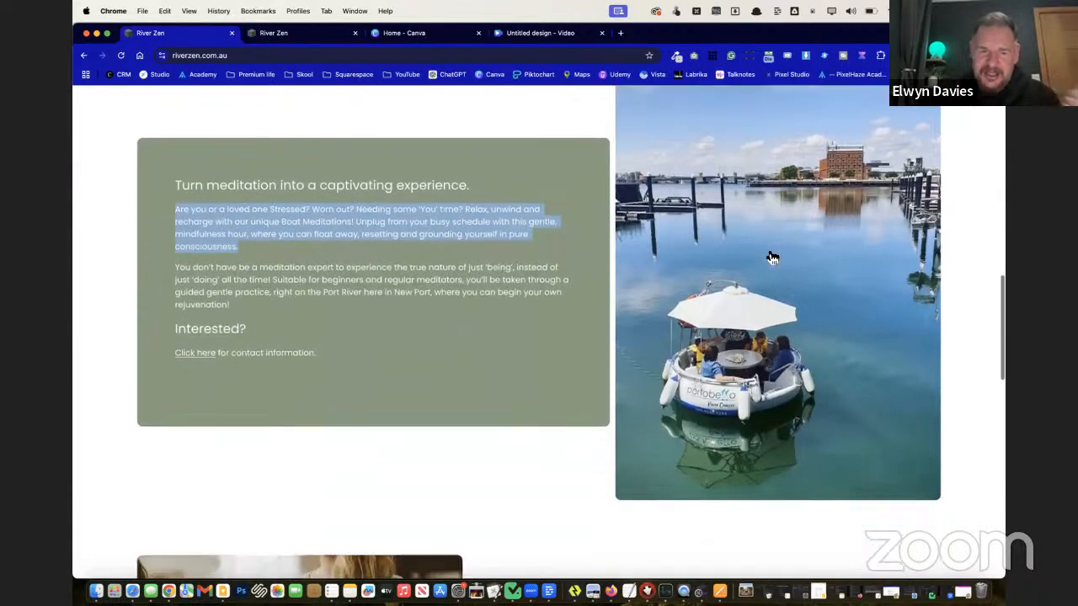
pyautogui.click(542, 297)
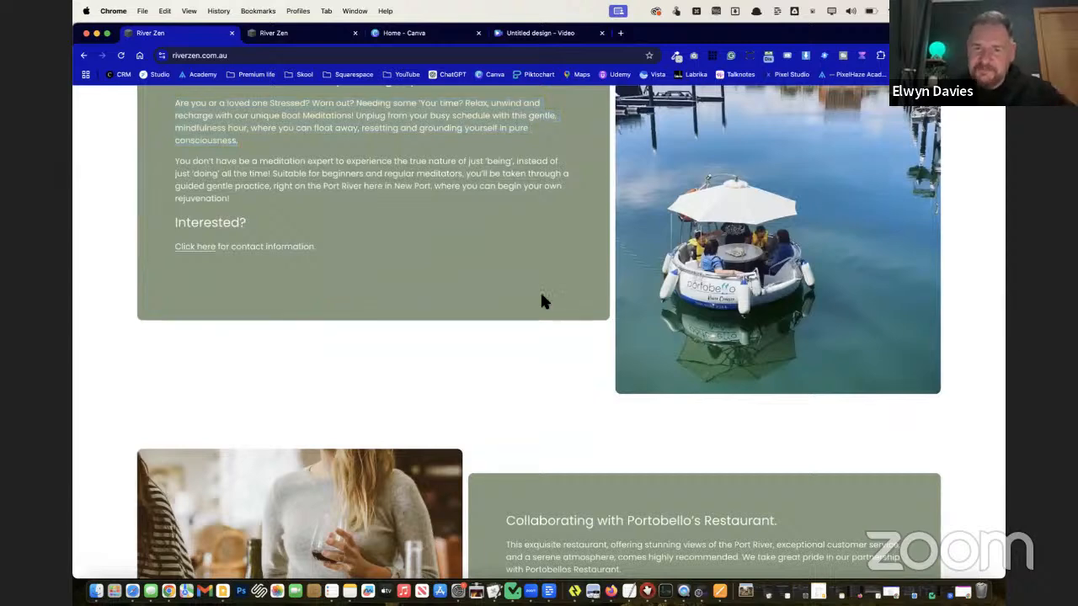
pyautogui.scroll(1, 541, 297)
pyautogui.scroll(1, 541, 296)
pyautogui.moveTo(166, 239); pyautogui.dragTo(361, 345)
pyautogui.click(361, 345)
pyautogui.scroll(-10, 362, 344)
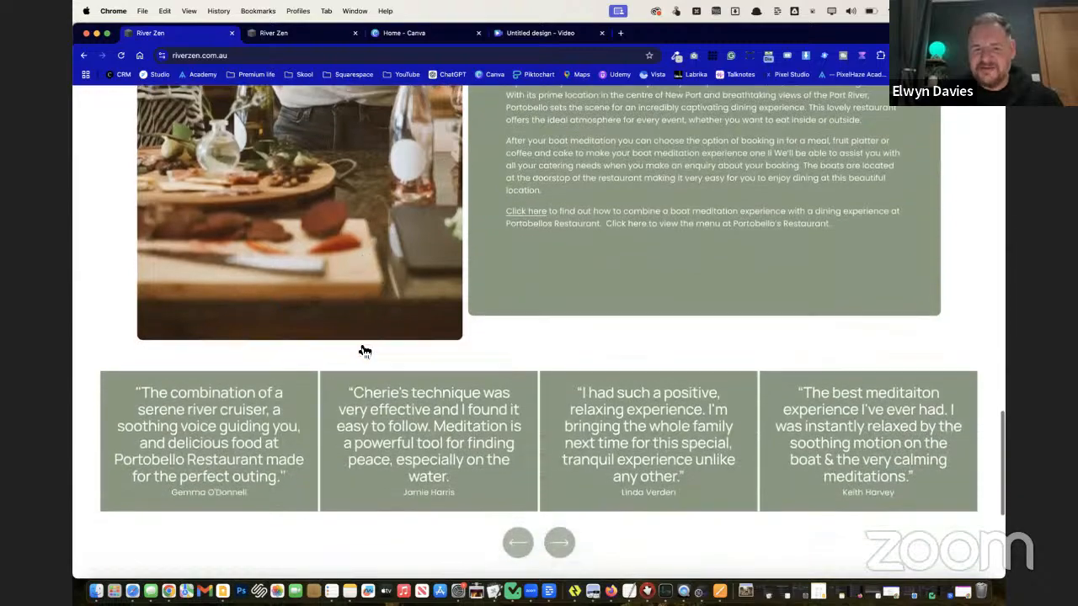
pyautogui.scroll(-4, 362, 351)
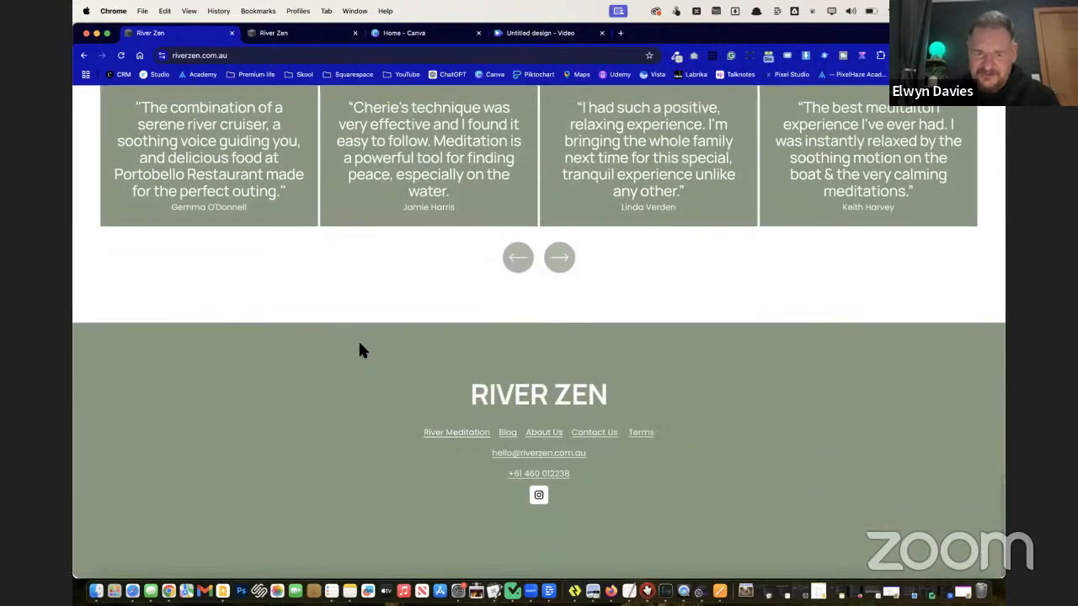
pyautogui.scroll(15, 360, 351)
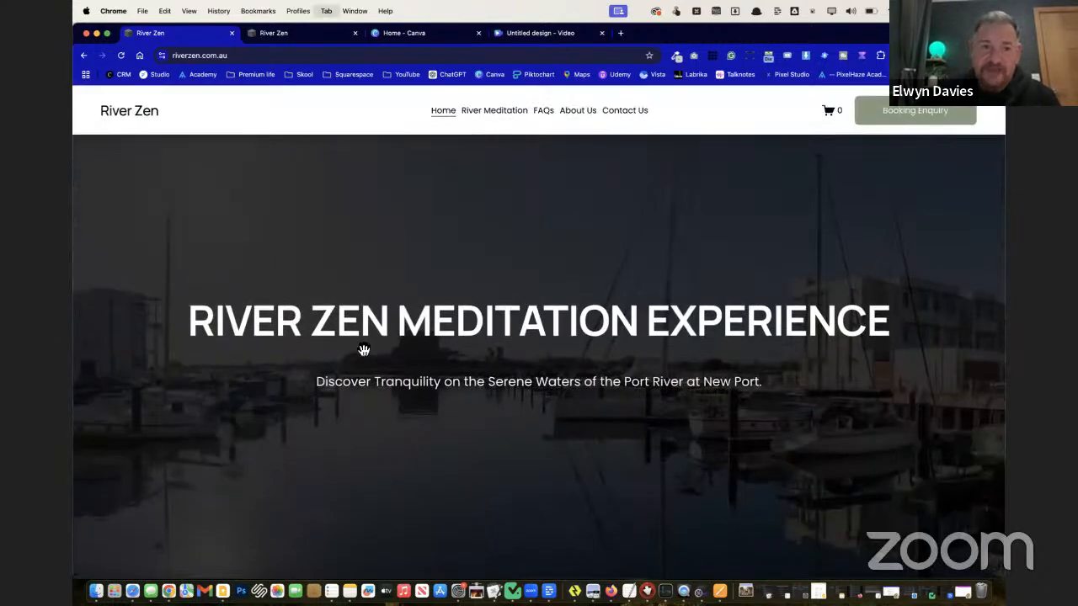
# Return to the Squarespace editor, review the rebuilt hero and service cards, and view the section templates available between them
pyautogui.hotkey('ctrl', 'Tab')
pyautogui.scroll(-5, 621, 440)
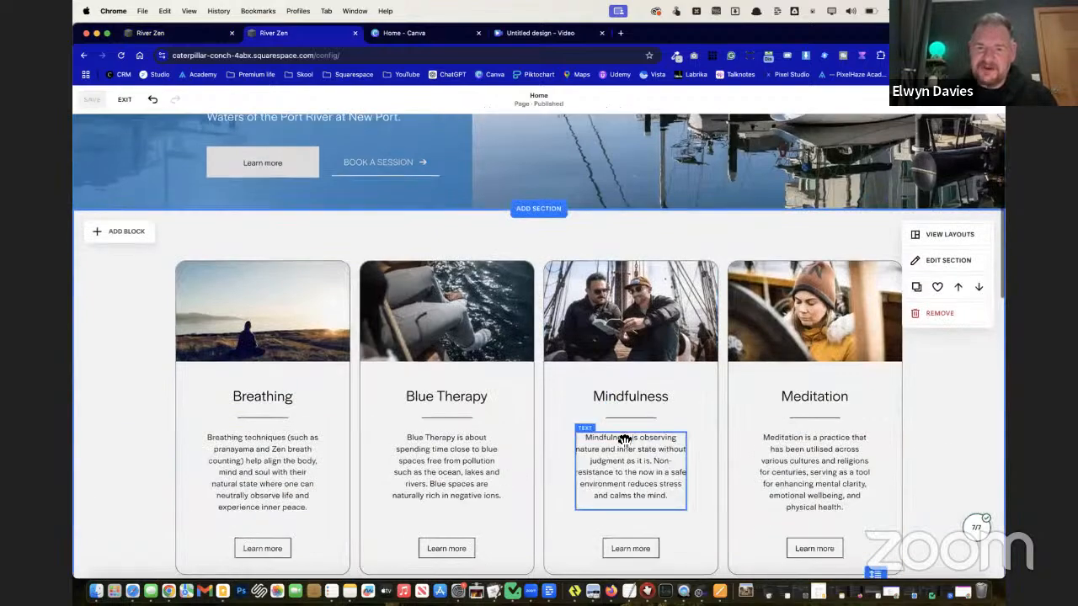
pyautogui.scroll(-1, 624, 441)
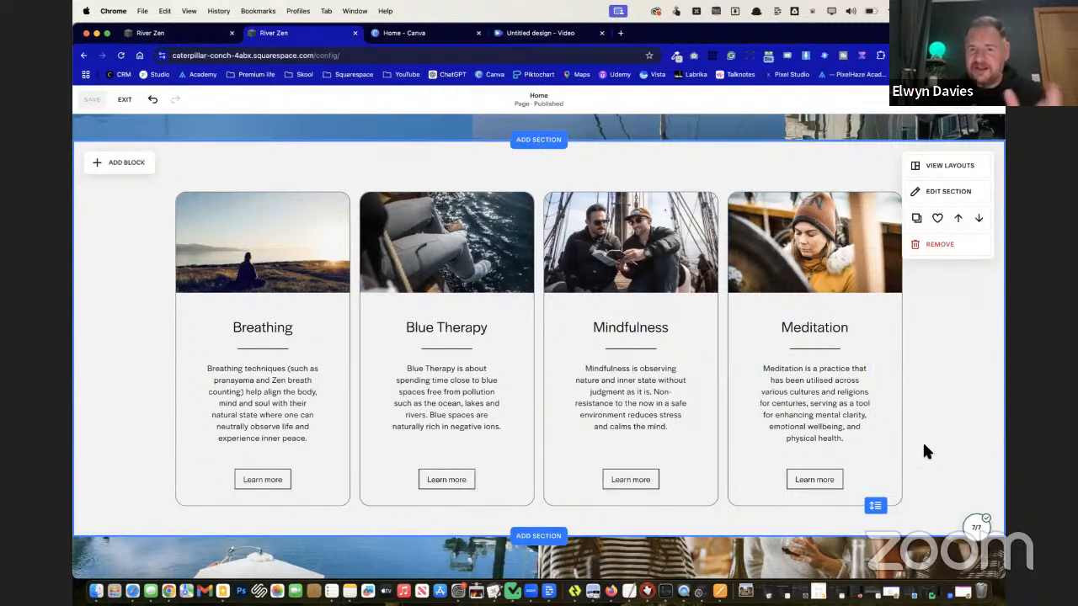
pyautogui.scroll(5, 922, 441)
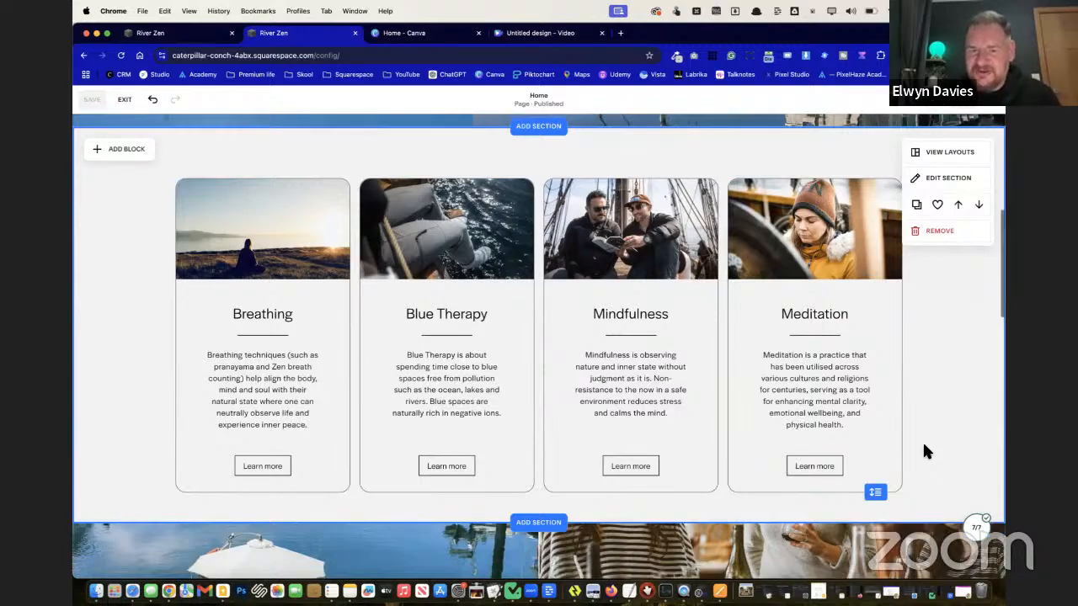
pyautogui.scroll(-10, 931, 458)
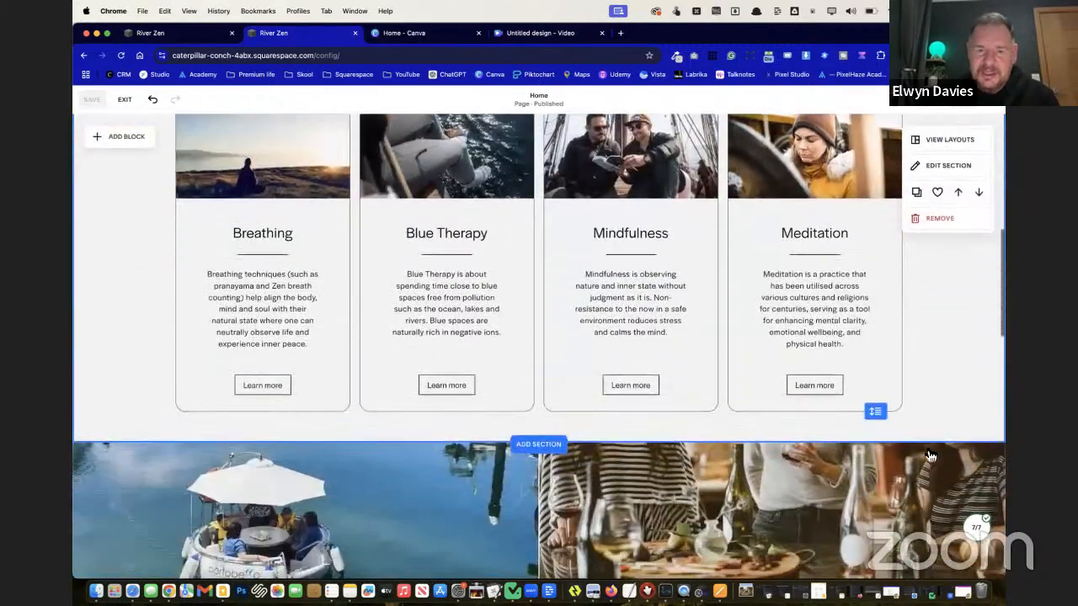
pyautogui.scroll(6, 925, 452)
pyautogui.scroll(4, 922, 441)
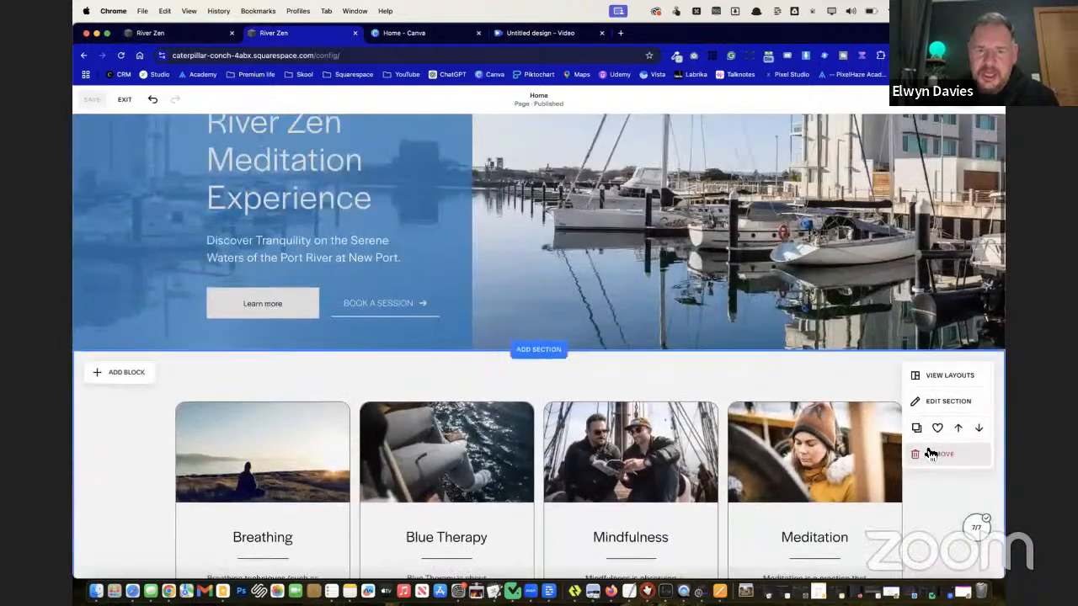
pyautogui.scroll(-4, 543, 364)
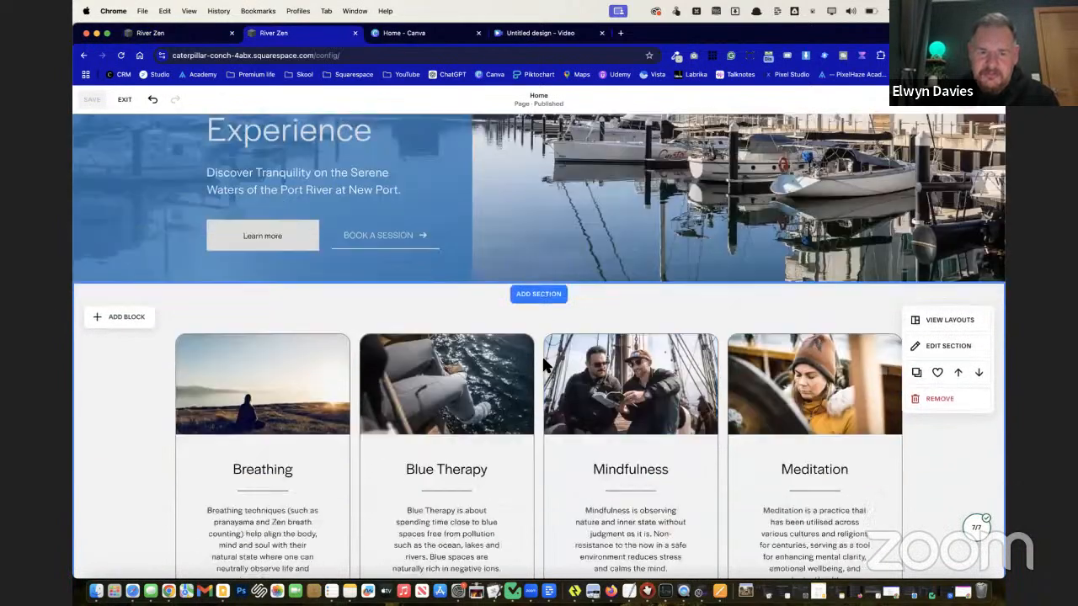
pyautogui.scroll(3, 543, 363)
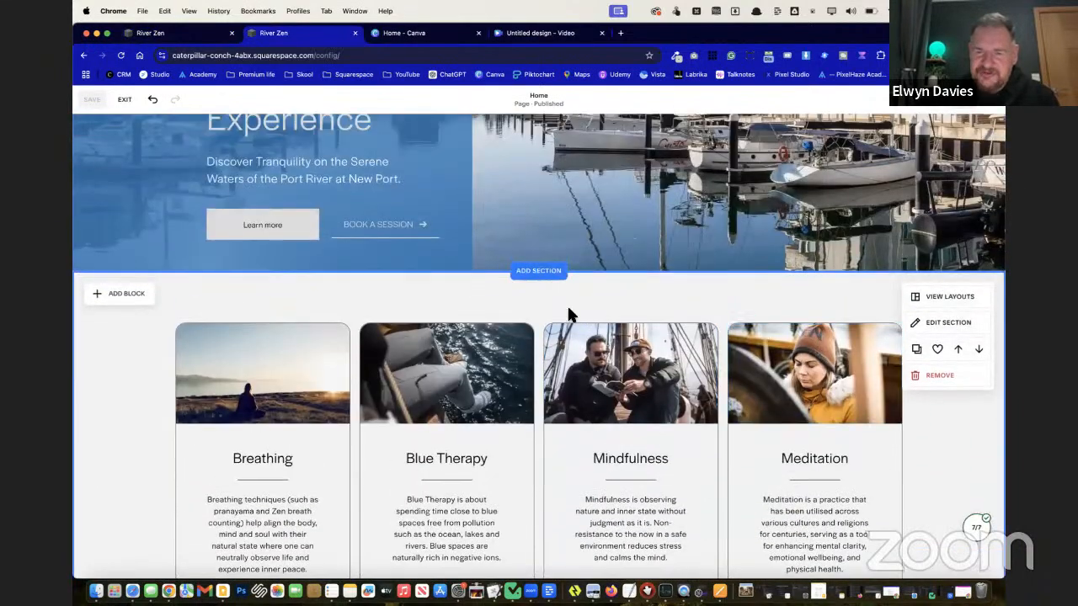
pyautogui.click(539, 271)
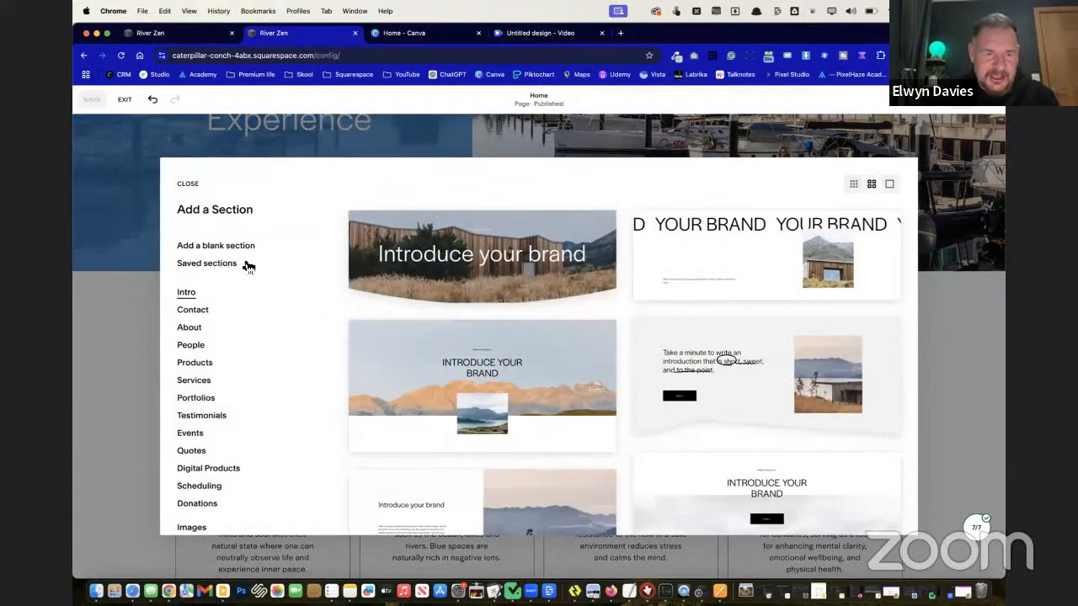
pyautogui.click(85, 336)
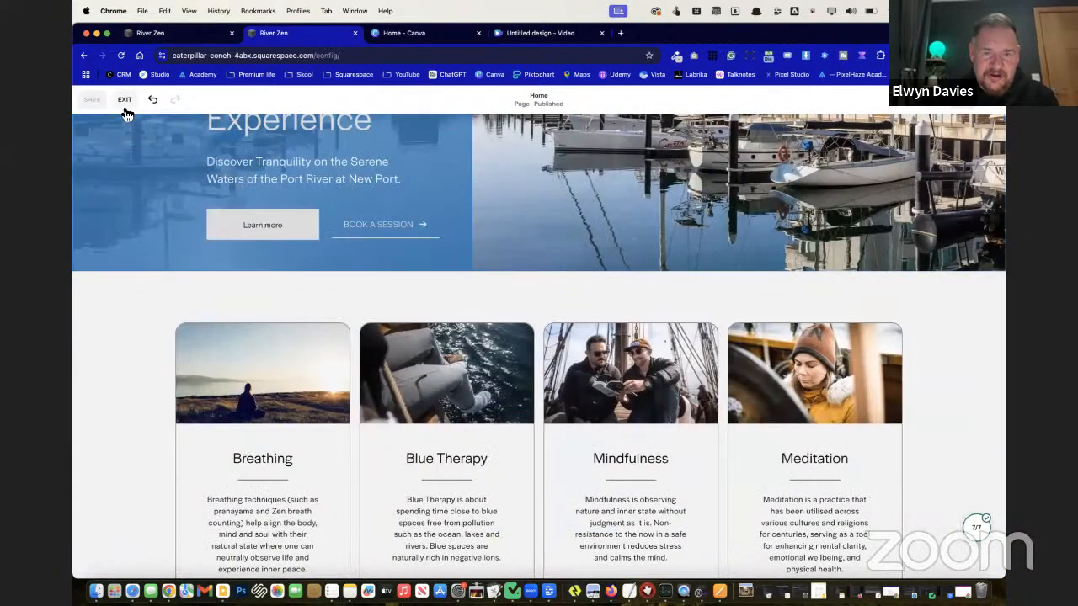
# Set all text in the hero's heading block to white, save the home page, and leave edit mode
pyautogui.scroll(5, 185, 263)
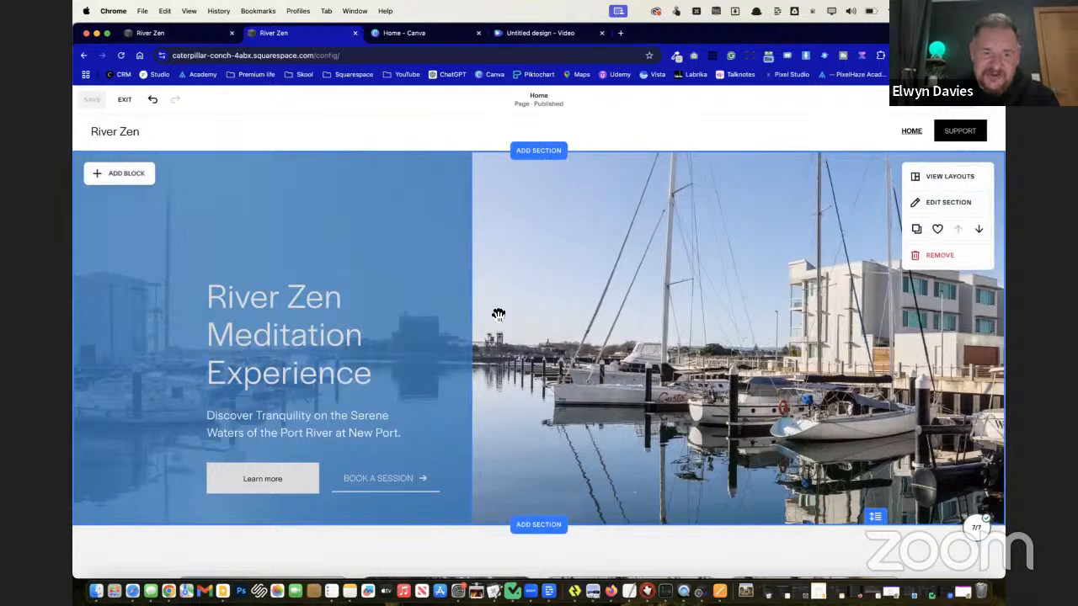
pyautogui.doubleClick(369, 328)
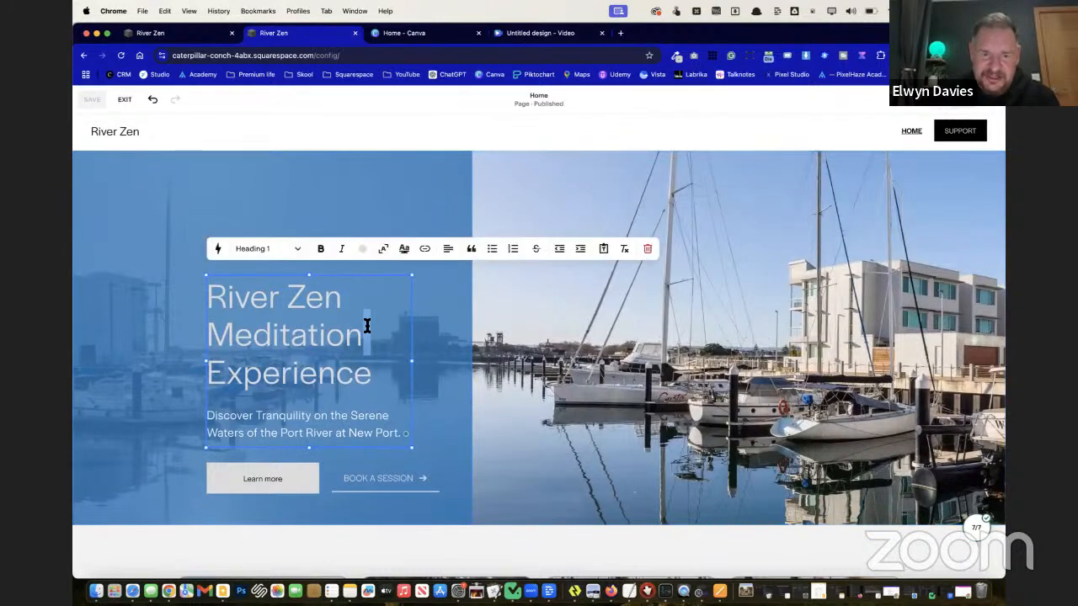
pyautogui.press('super+a')
pyautogui.click(362, 249)
pyautogui.click(312, 306)
pyautogui.click(166, 301)
pyautogui.scroll(-4, 166, 300)
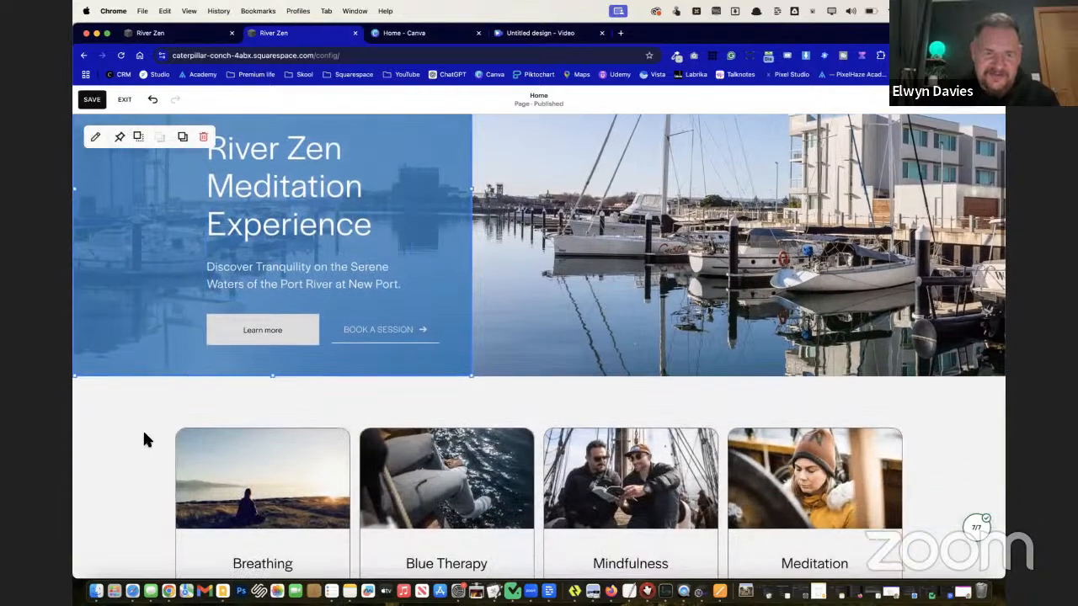
pyautogui.scroll(4, 113, 446)
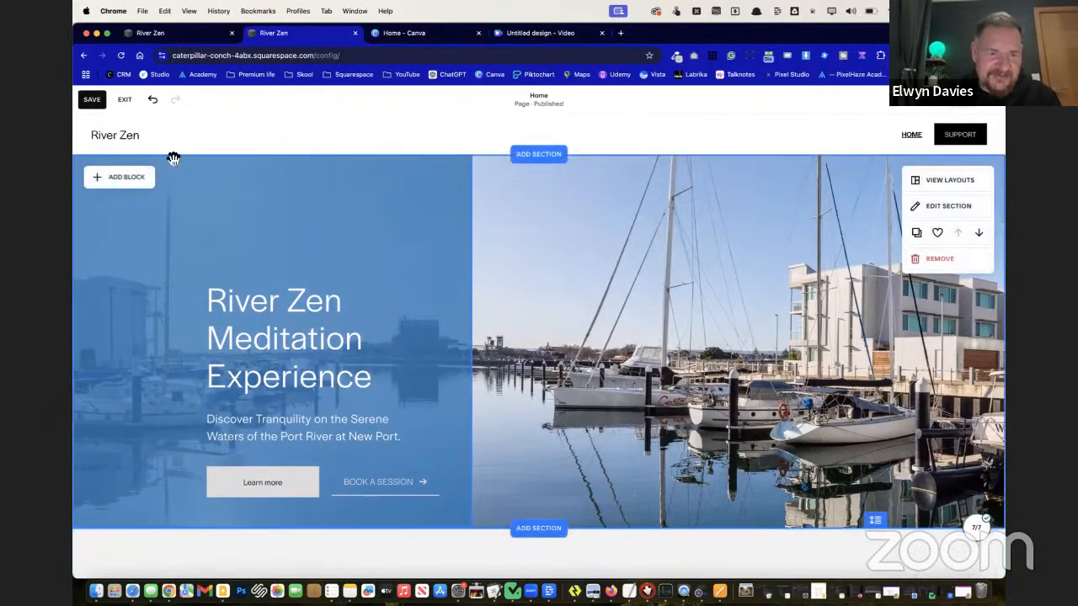
pyautogui.scroll(-8, 149, 482)
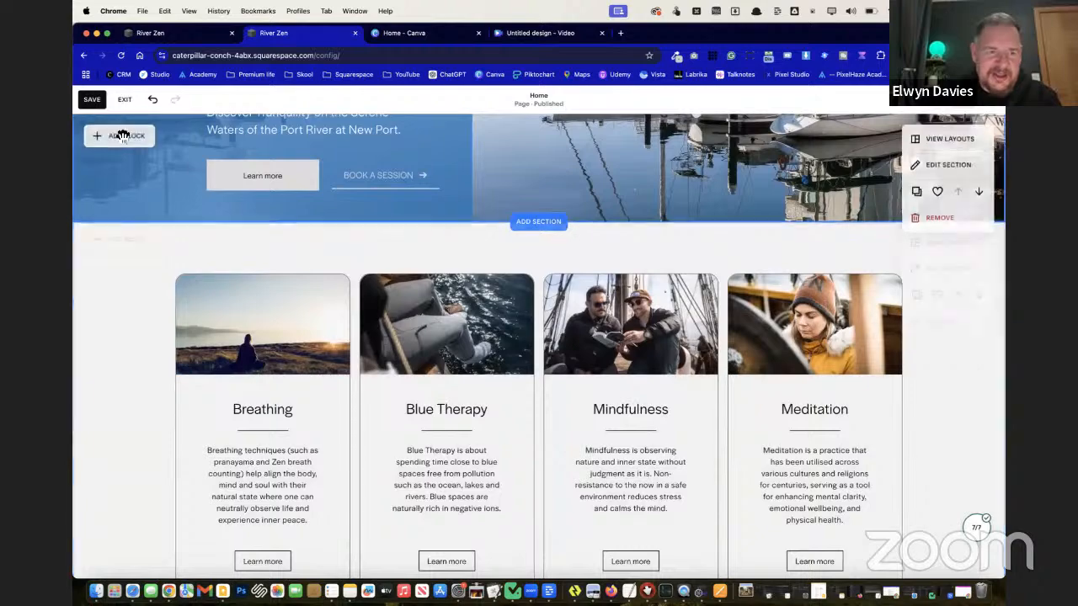
pyautogui.click(92, 99)
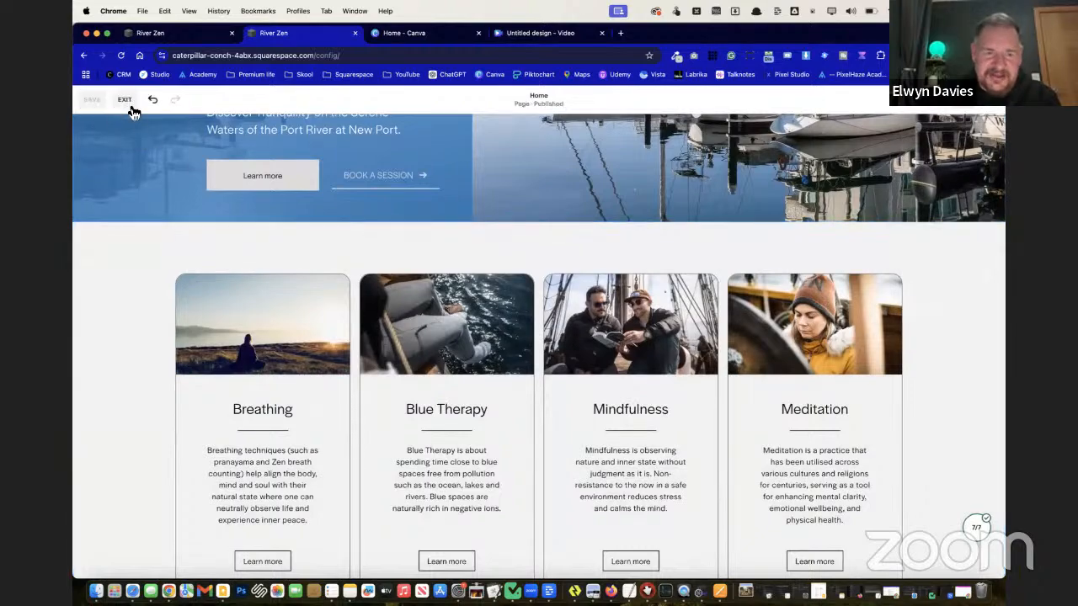
pyautogui.click(126, 100)
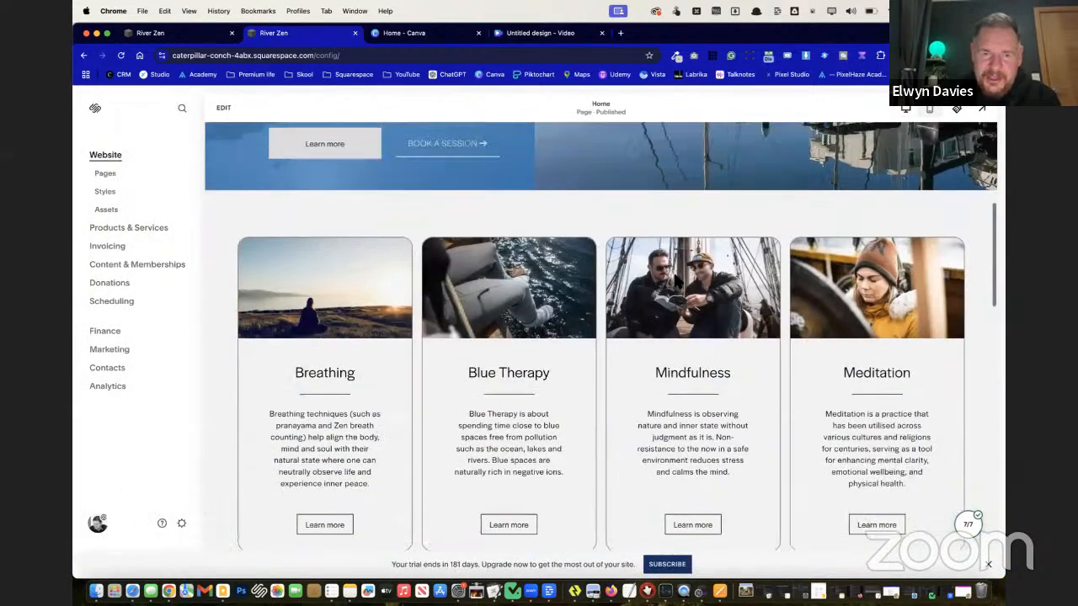
pyautogui.scroll(1, 674, 276)
pyautogui.click(224, 111)
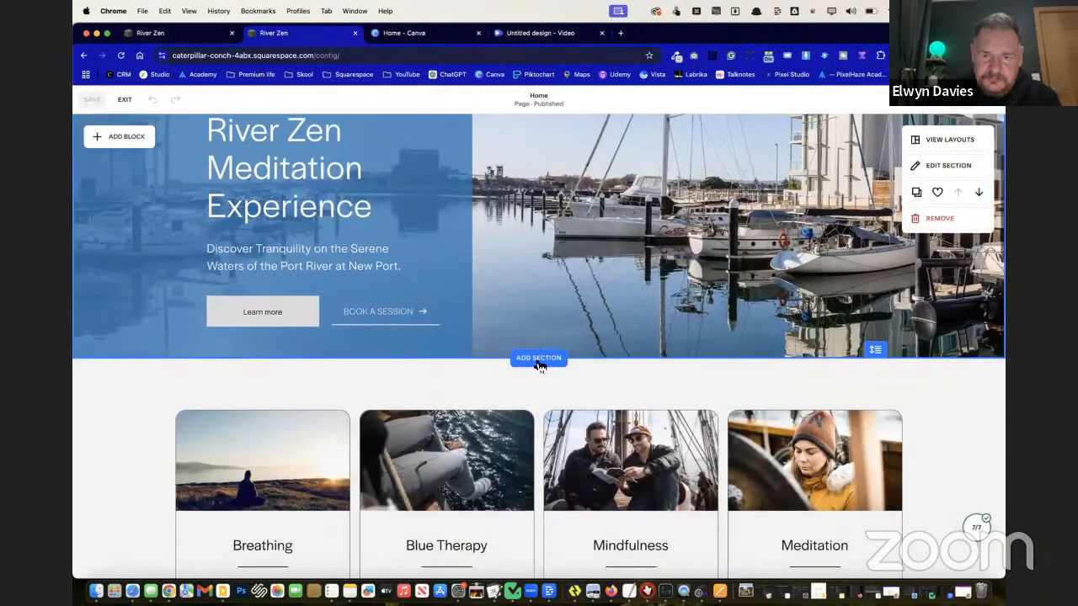
pyautogui.click(538, 358)
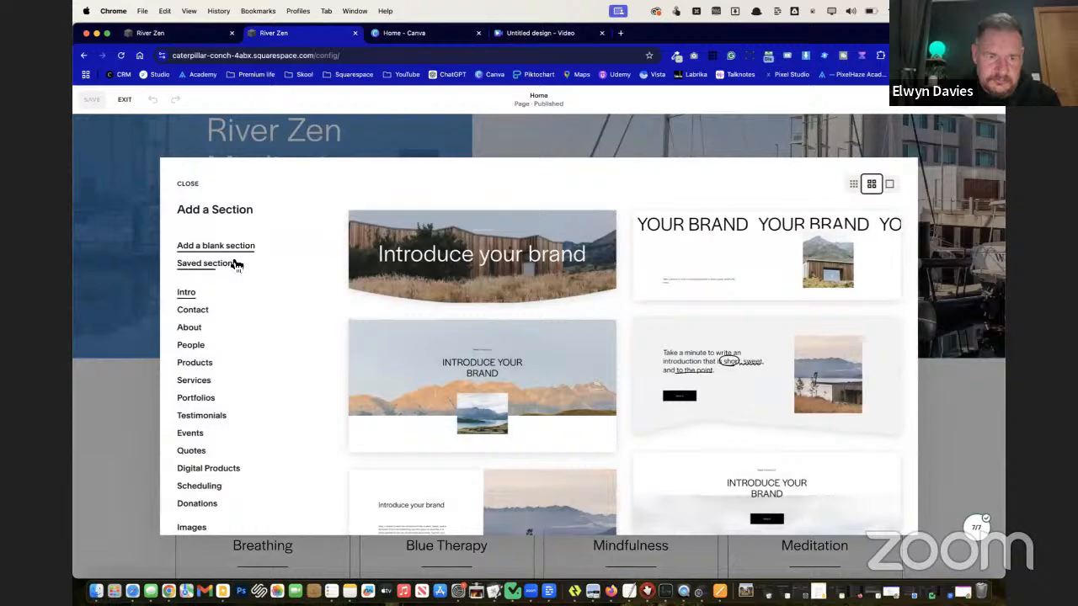
pyautogui.click(110, 147)
pyautogui.click(125, 101)
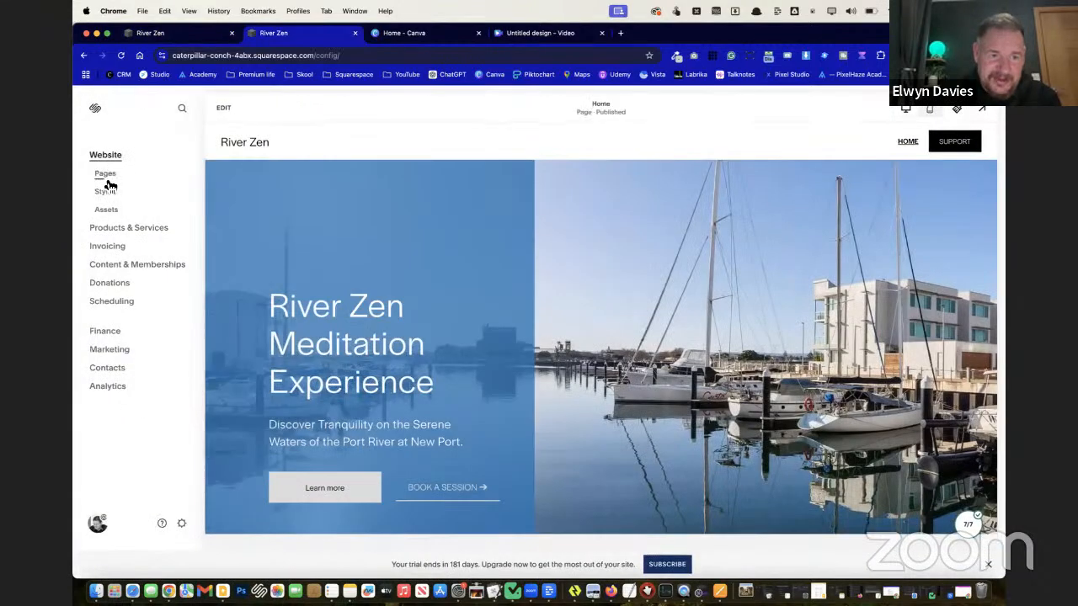
# Open the site's page list and collapse the Hero folder under Not Linked
pyautogui.click(106, 174)
pyautogui.scroll(-5, 114, 396)
pyautogui.scroll(5, 118, 403)
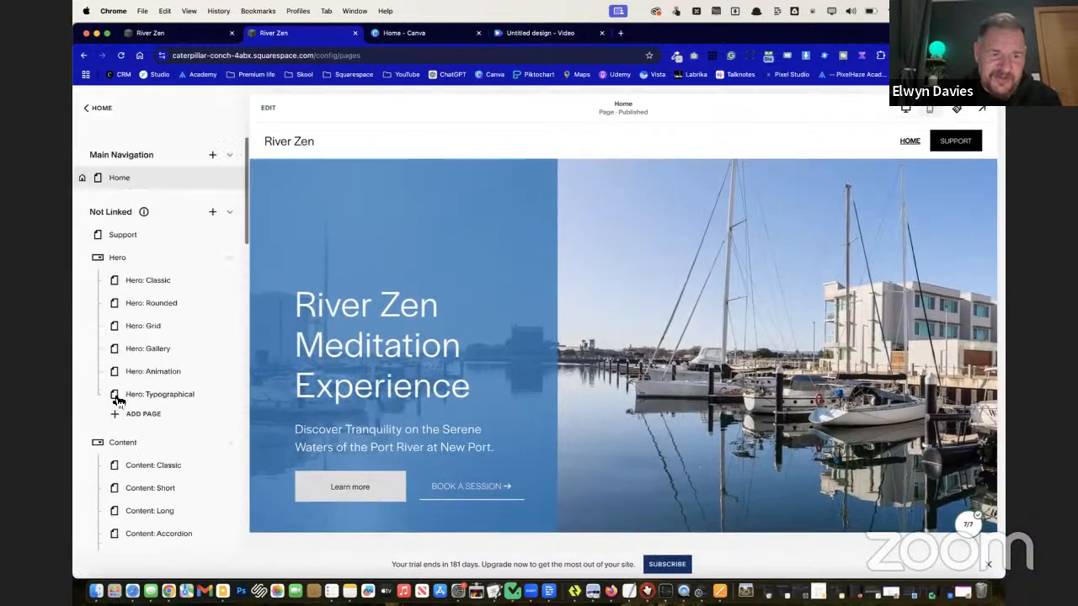
pyautogui.click(231, 280)
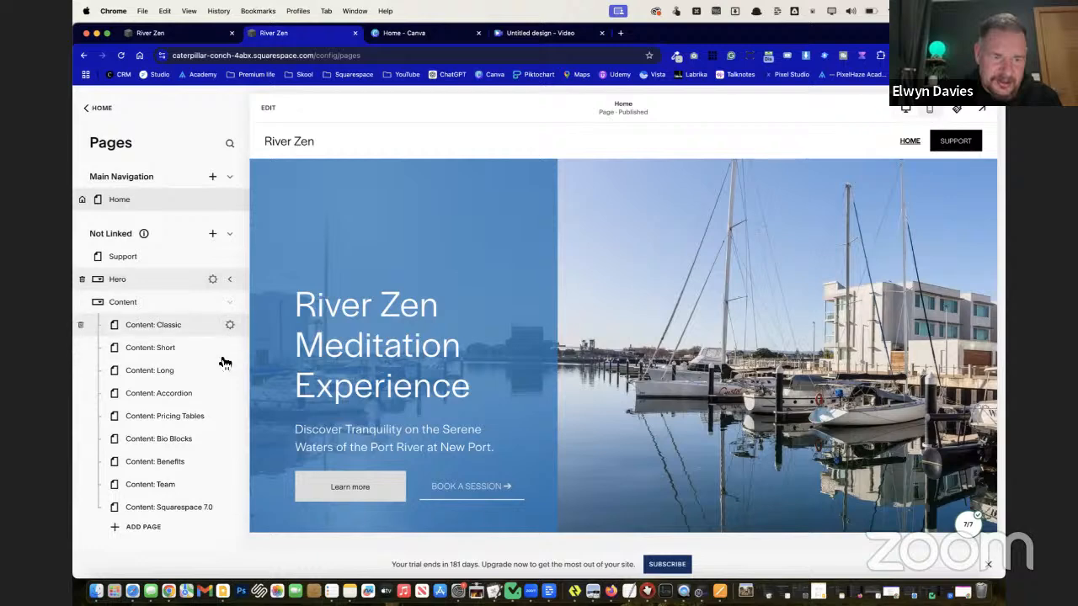
pyautogui.scroll(-1, 194, 439)
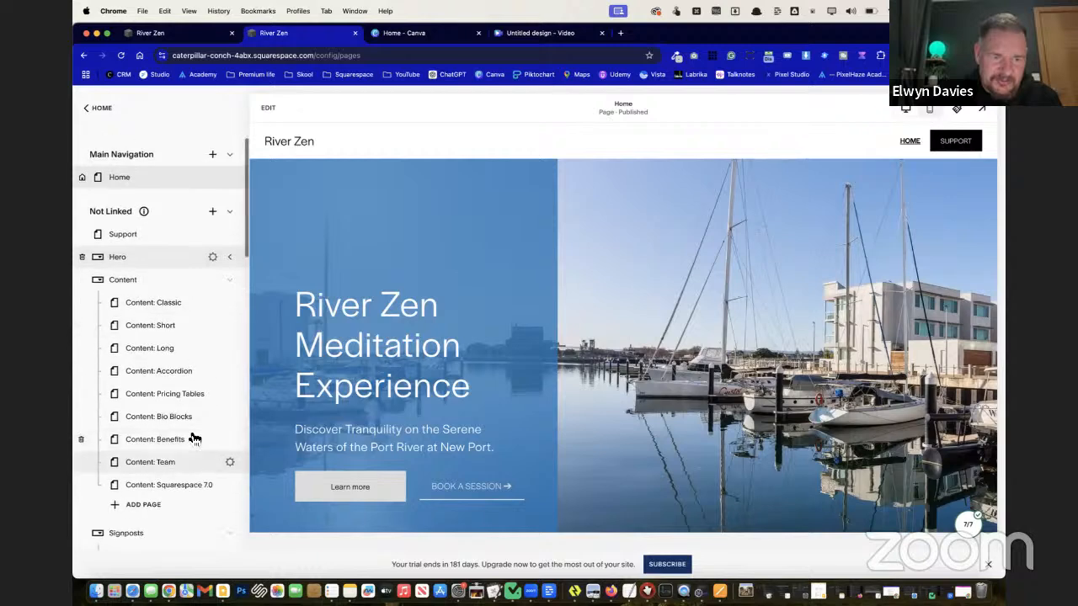
# Look through the section layouts on the Content: Short and Content: Classic template pages
pyautogui.click(190, 330)
pyautogui.scroll(-10, 558, 446)
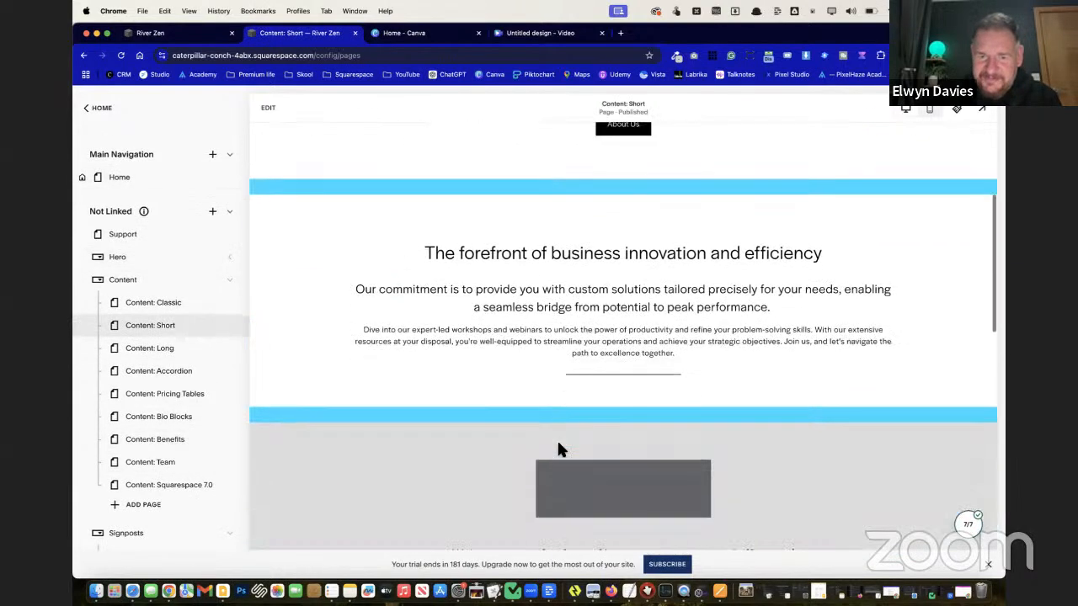
pyautogui.scroll(-6, 559, 449)
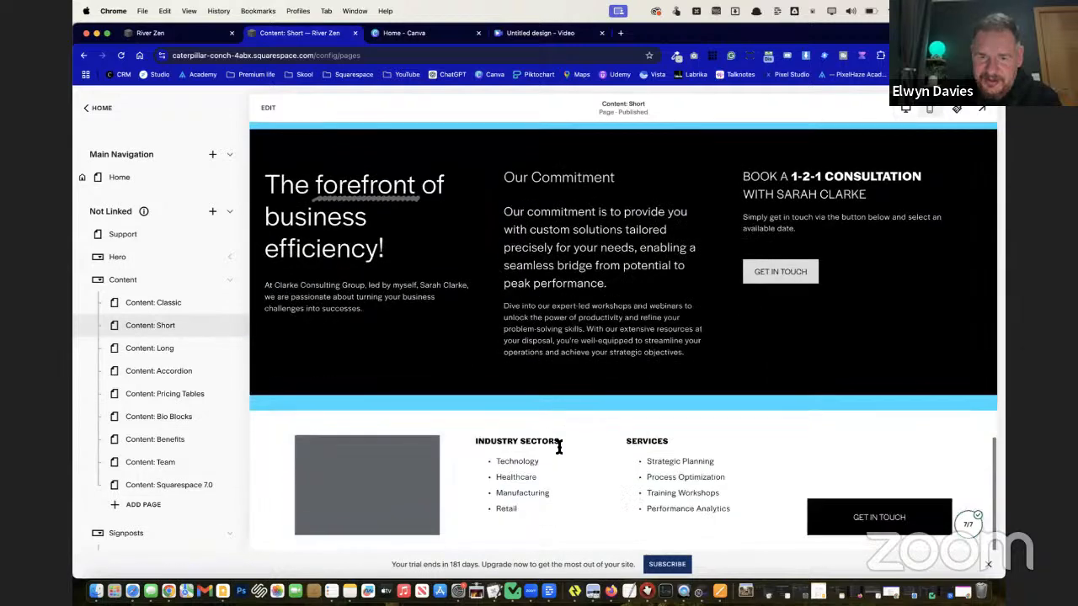
pyautogui.click(198, 304)
pyautogui.scroll(-10, 684, 429)
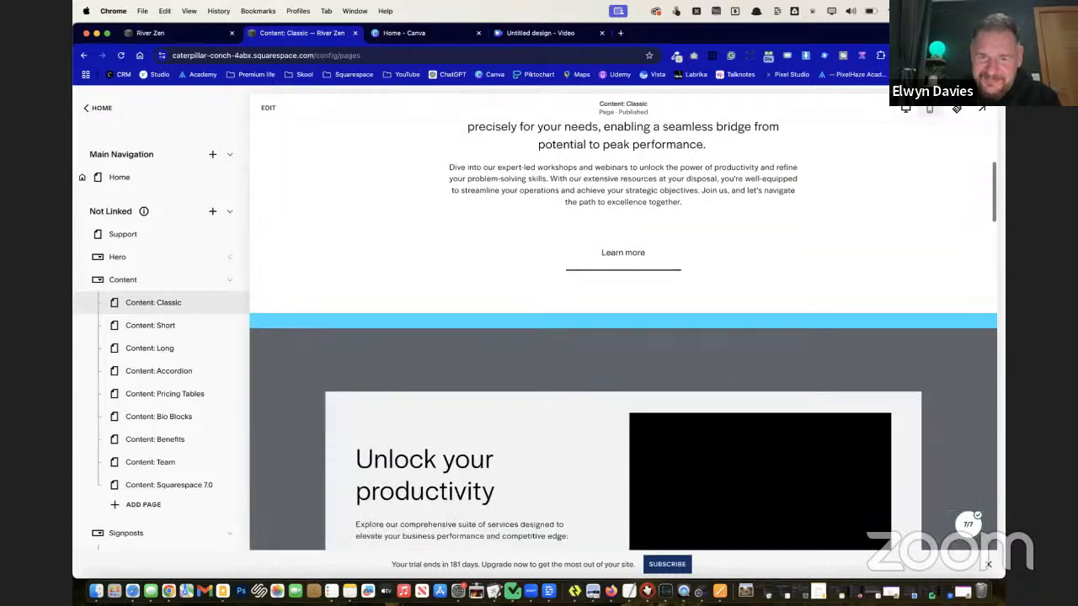
pyautogui.scroll(-10, 685, 431)
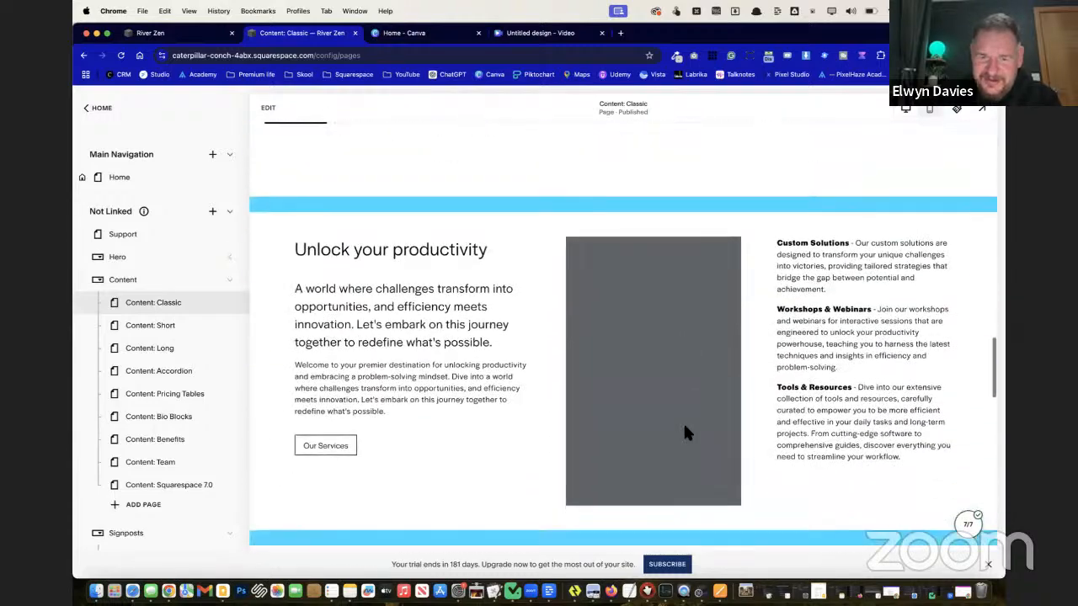
pyautogui.scroll(-5, 685, 431)
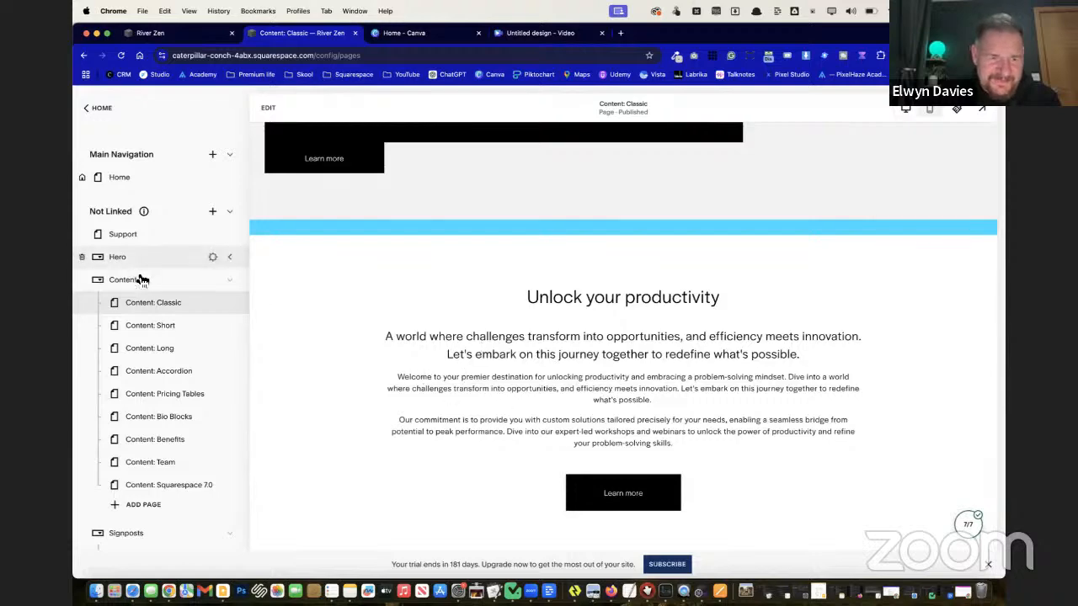
# Save the "Welcome to Clarke Consulting Group" section from the Content: Short page to the saved sections and leave edit mode
pyautogui.click(164, 329)
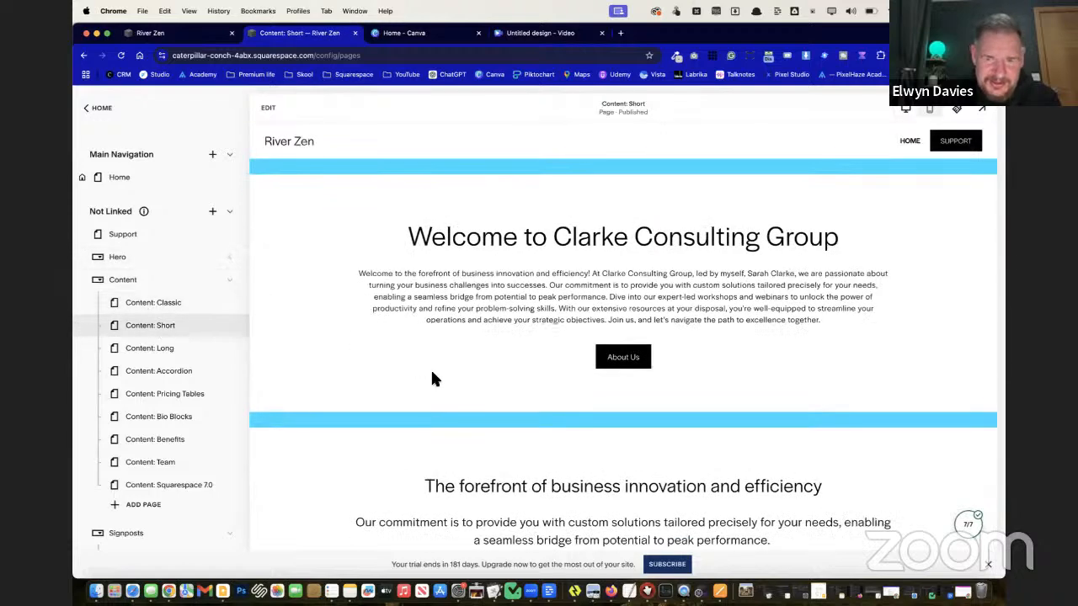
pyautogui.click(267, 107)
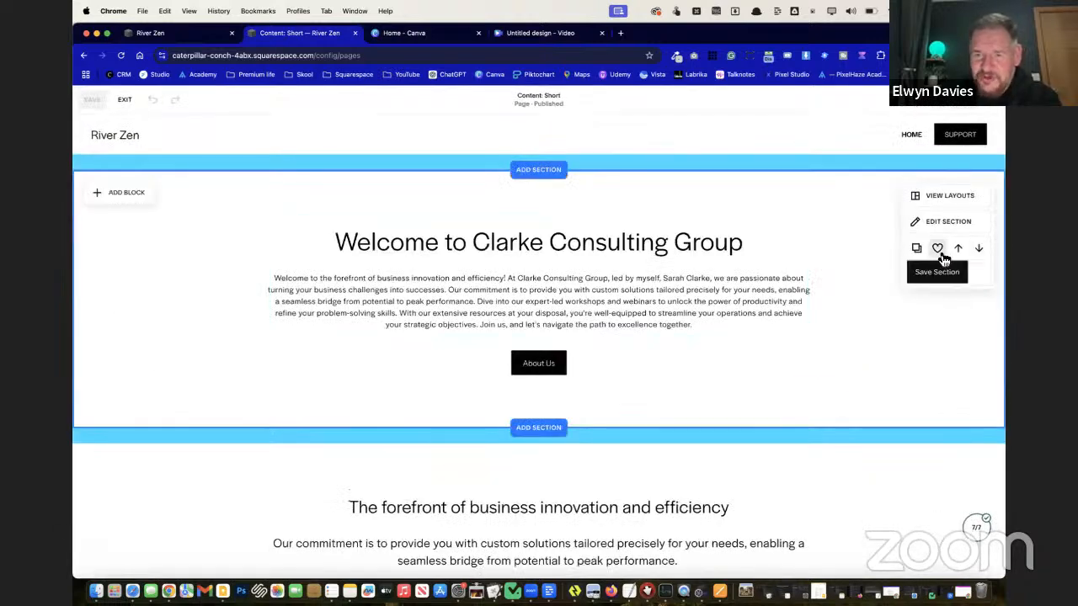
pyautogui.click(942, 256)
pyautogui.click(123, 100)
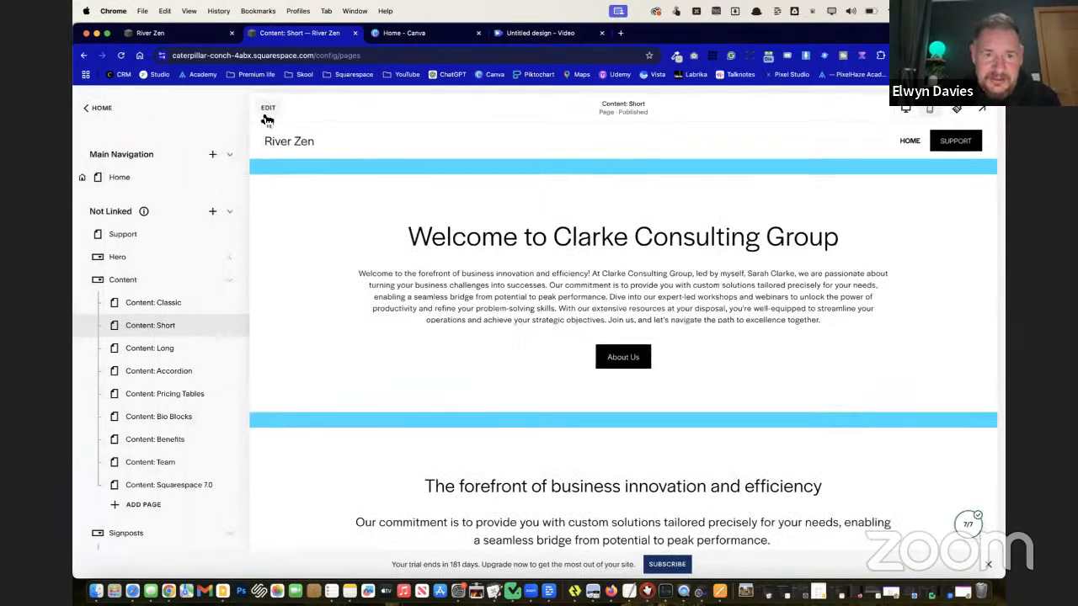
# Edit the Home page and insert the saved "Welcome to Clarke Consulting Group" section between the hero and the service cards
pyautogui.click(150, 184)
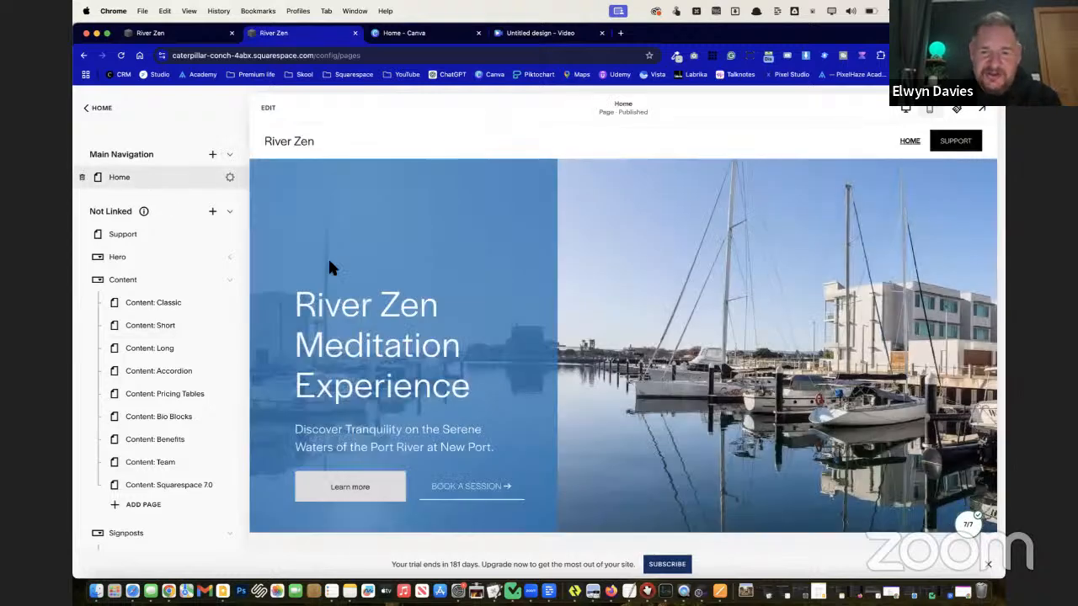
pyautogui.scroll(-5, 909, 227)
pyautogui.scroll(2, 827, 233)
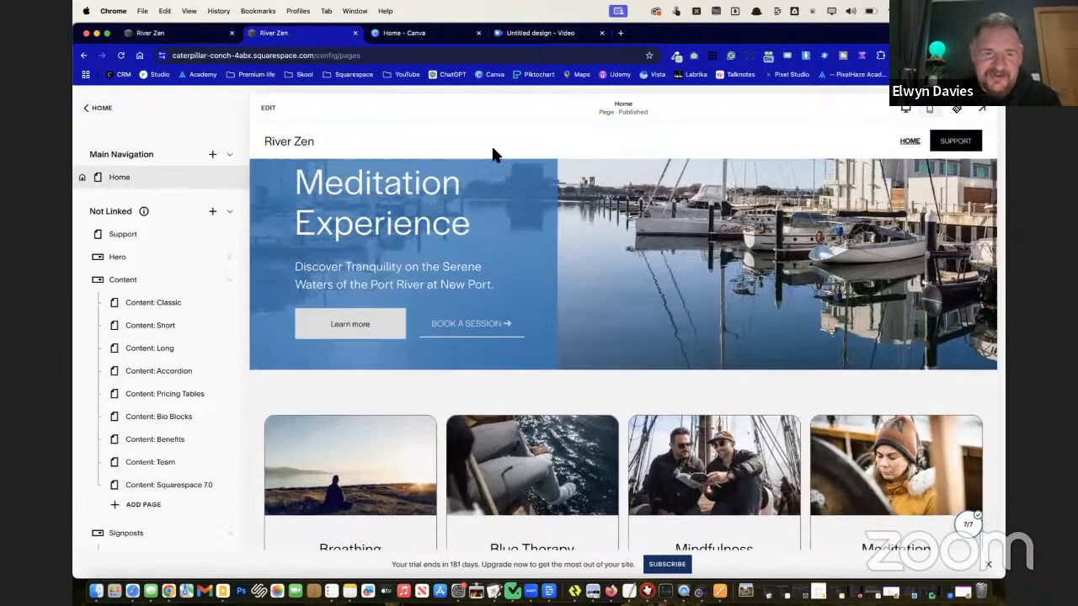
pyautogui.click(265, 107)
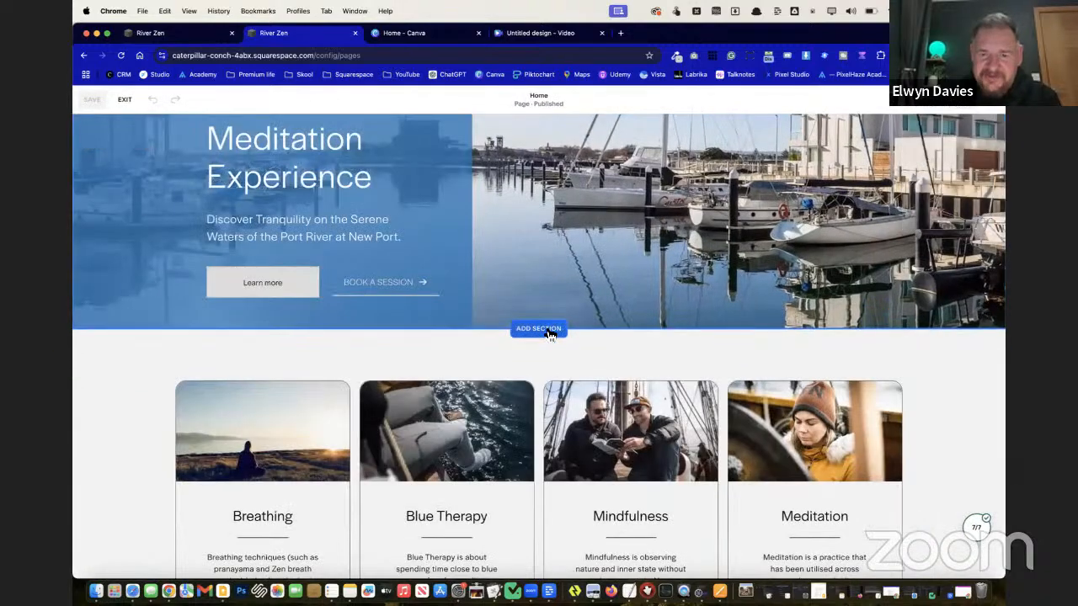
pyautogui.click(550, 335)
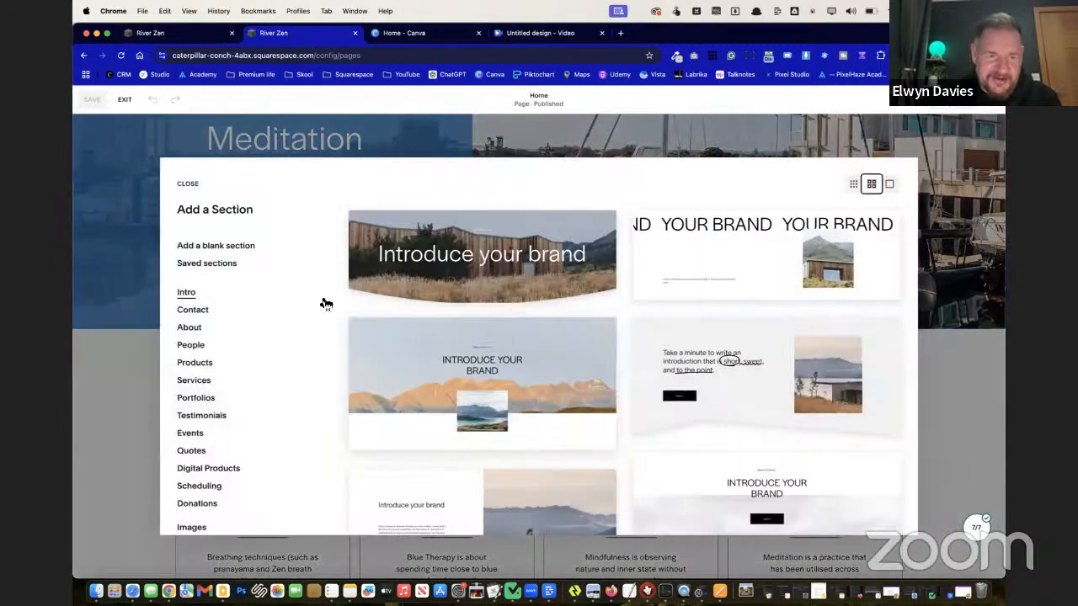
pyautogui.click(221, 265)
pyautogui.click(523, 242)
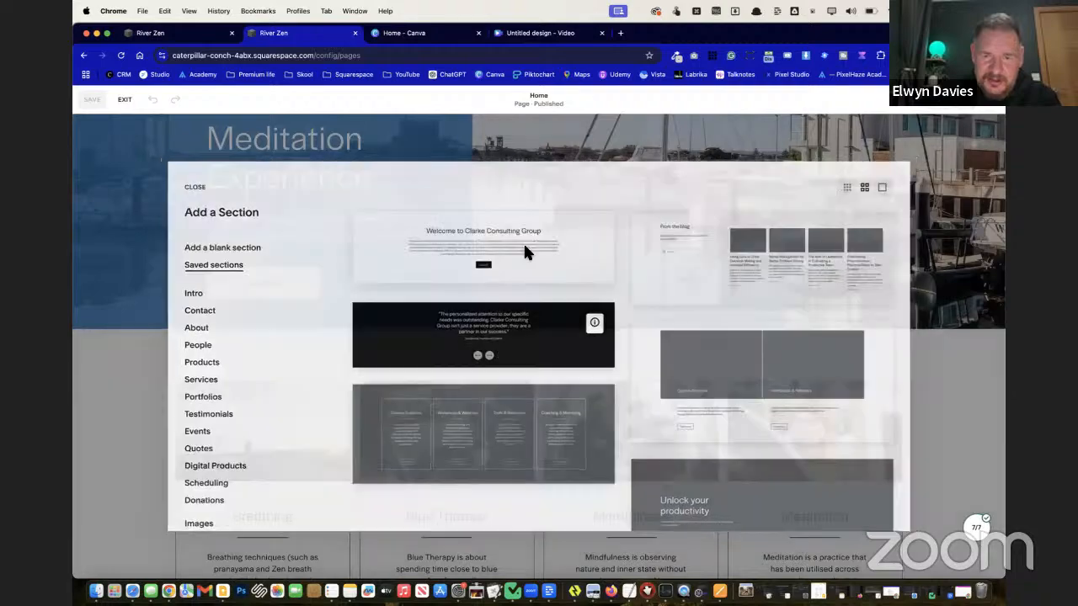
# Review the home page from the hero to the footer, checking how the inserted welcome section sits in the layout
pyautogui.scroll(-3, 144, 330)
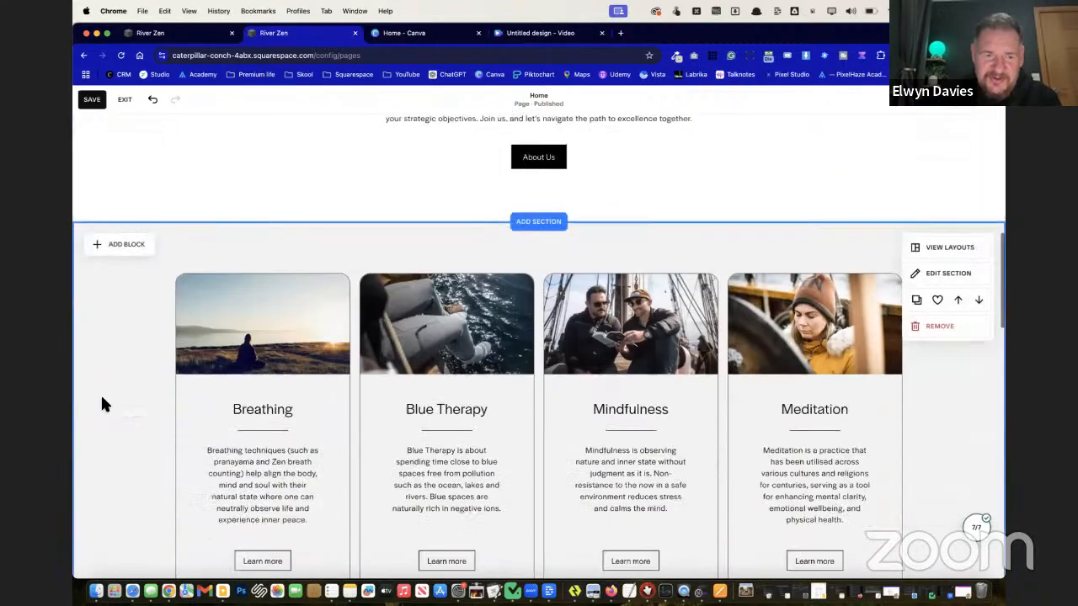
pyautogui.scroll(3, 122, 459)
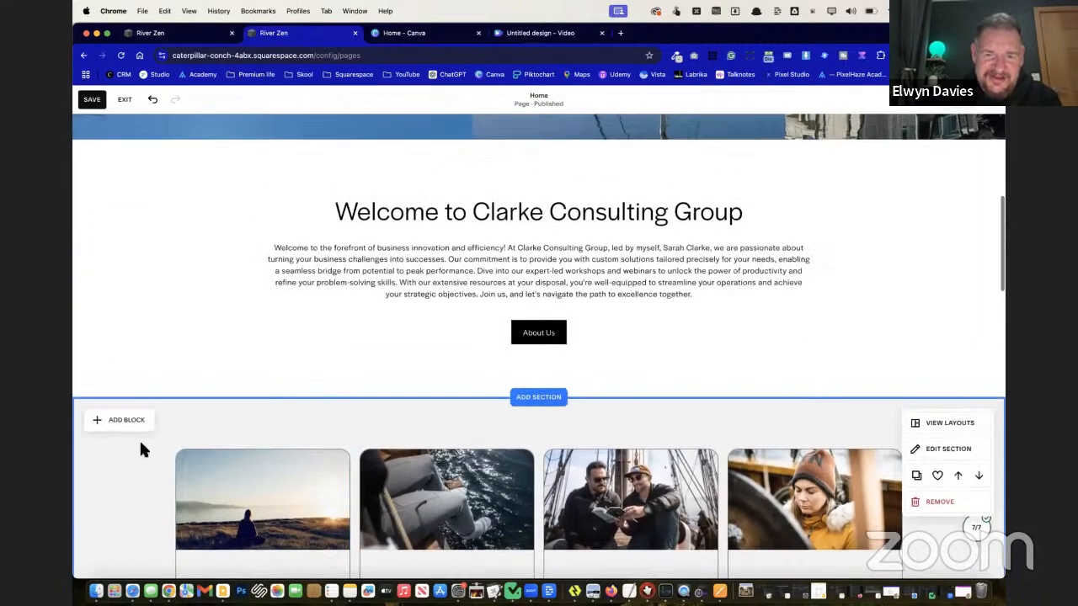
pyautogui.scroll(1, 170, 272)
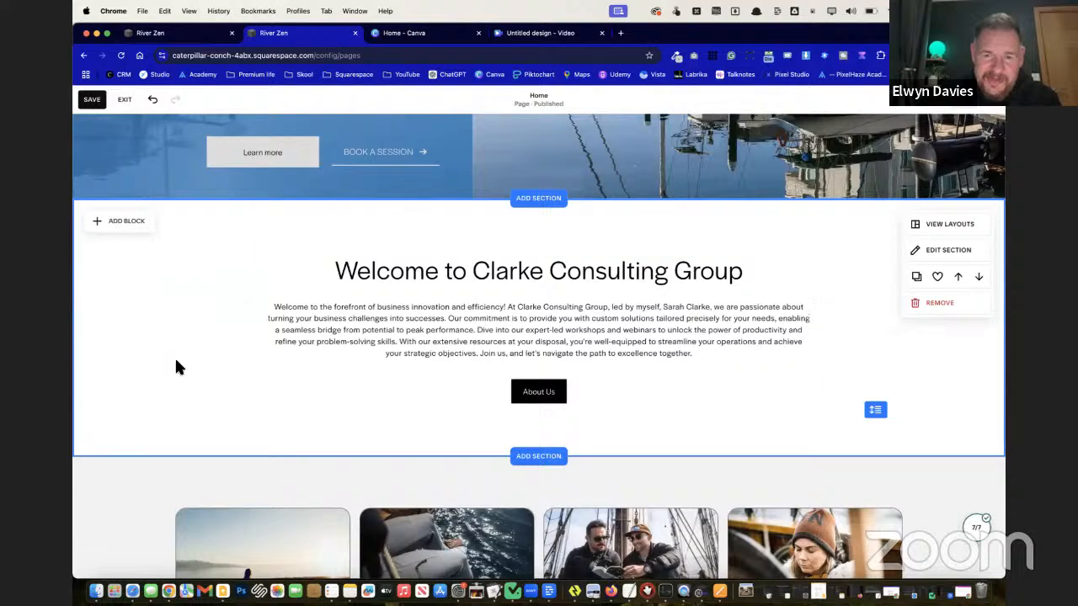
pyautogui.scroll(5, 175, 366)
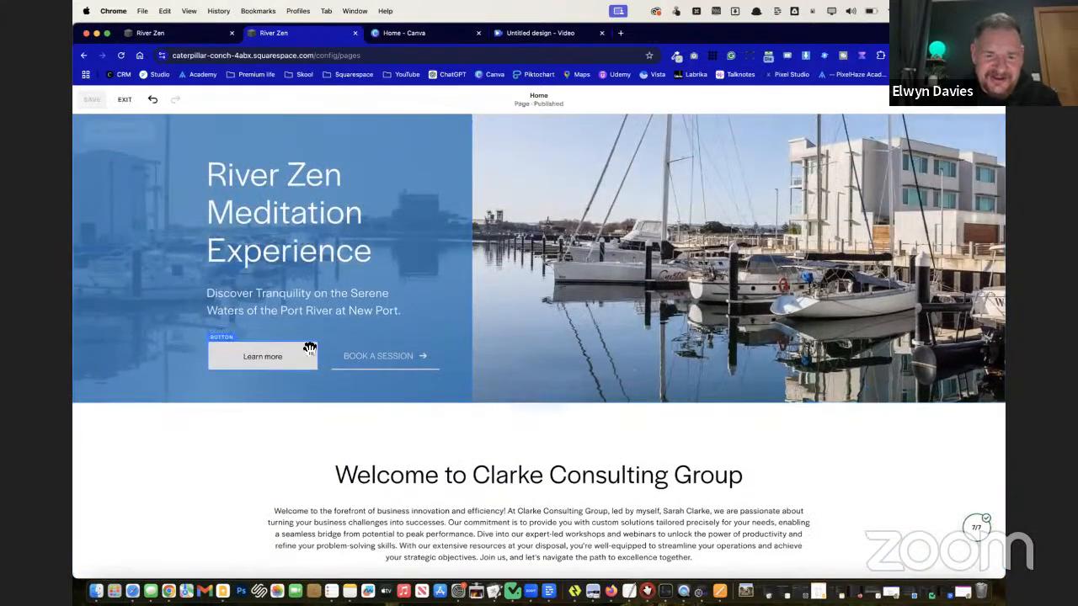
pyautogui.scroll(-9, 310, 347)
pyautogui.scroll(6, 310, 348)
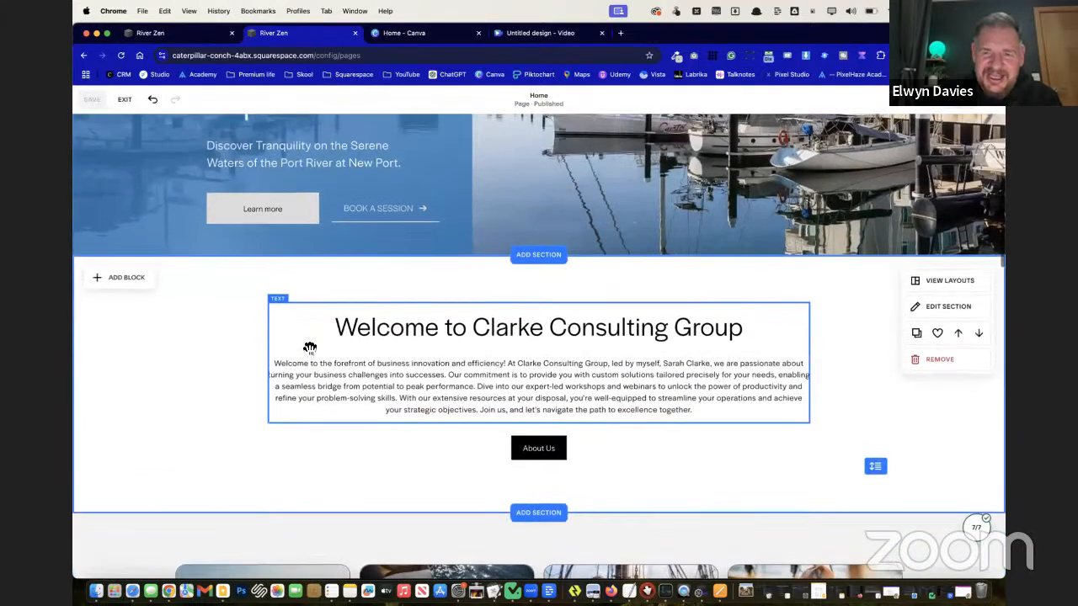
pyautogui.scroll(6, 310, 348)
pyautogui.scroll(-15, 310, 348)
pyautogui.scroll(-15, 310, 348)
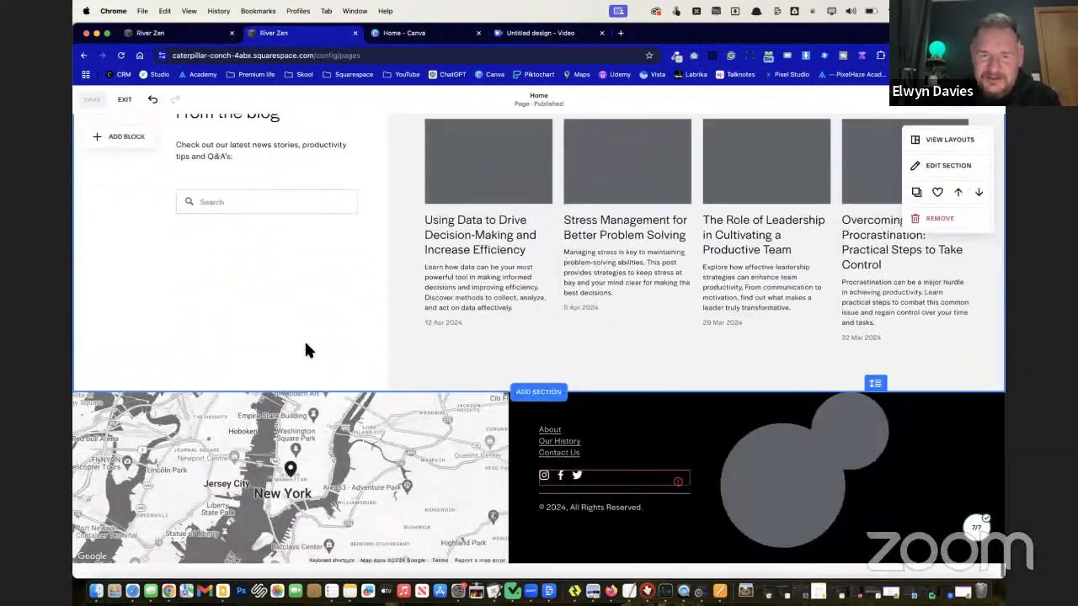
pyautogui.scroll(20, 306, 350)
pyautogui.scroll(3, 309, 348)
pyautogui.scroll(-8, 308, 353)
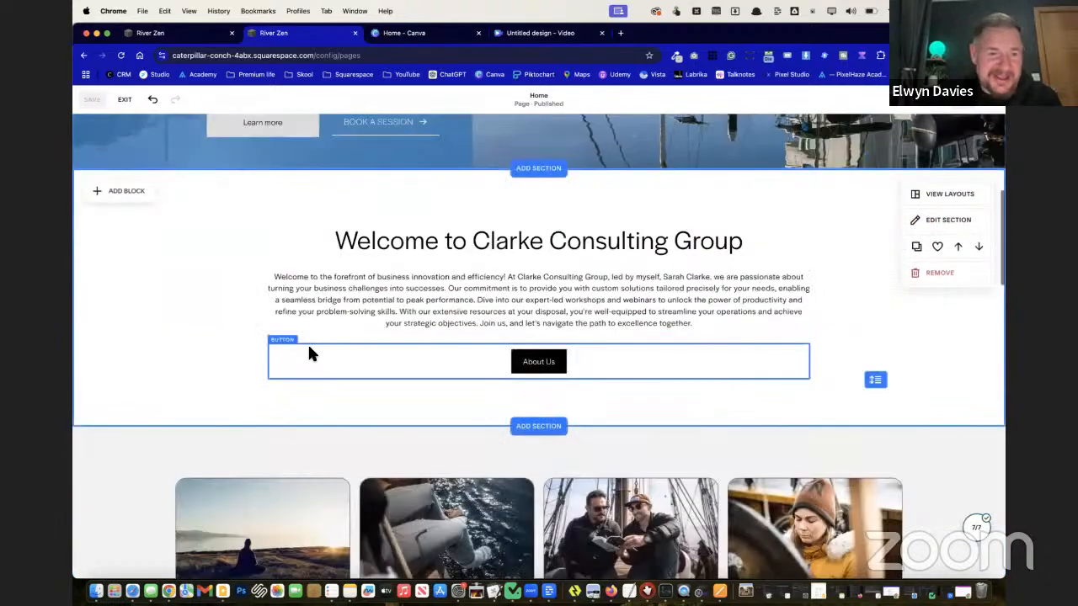
# Open the live site's About Us page and copy the instructor's About heading with its first paragraph
pyautogui.click(168, 33)
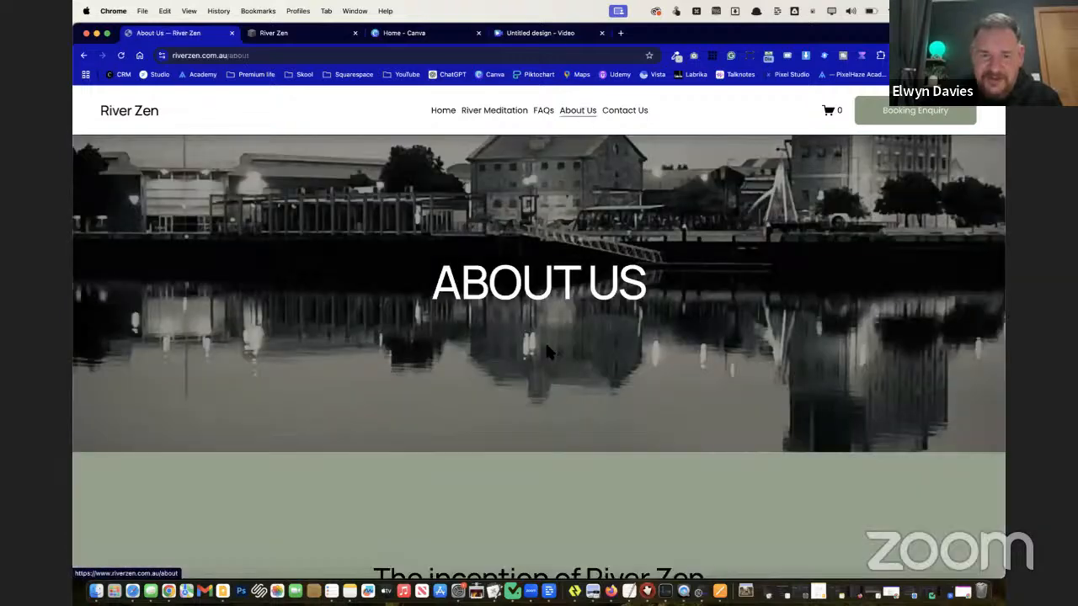
pyautogui.scroll(-5, 545, 337)
pyautogui.scroll(-1, 547, 340)
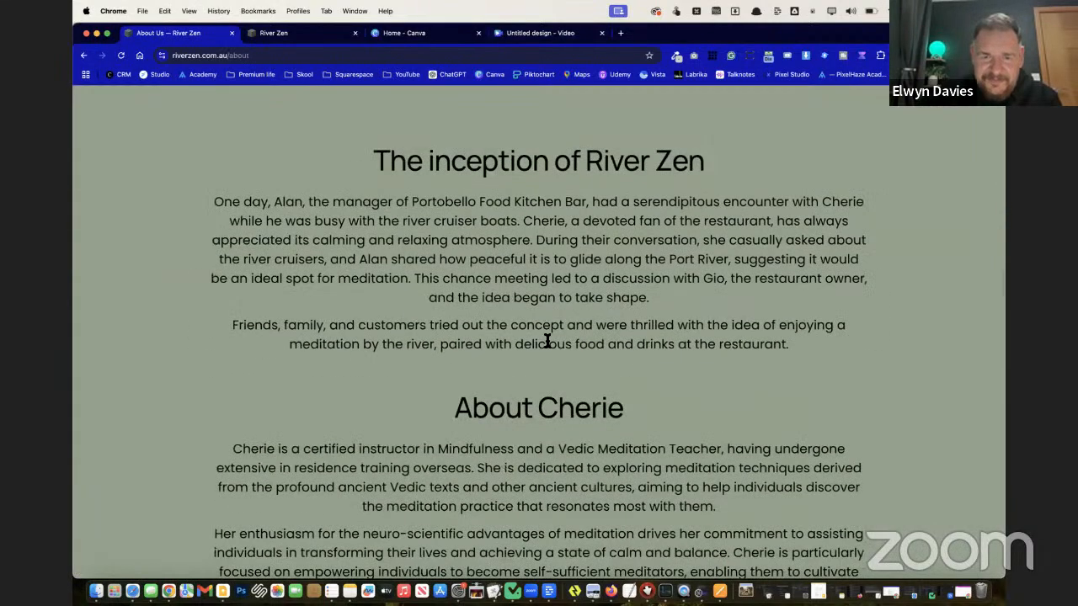
pyautogui.scroll(1, 546, 340)
pyautogui.scroll(-4, 546, 340)
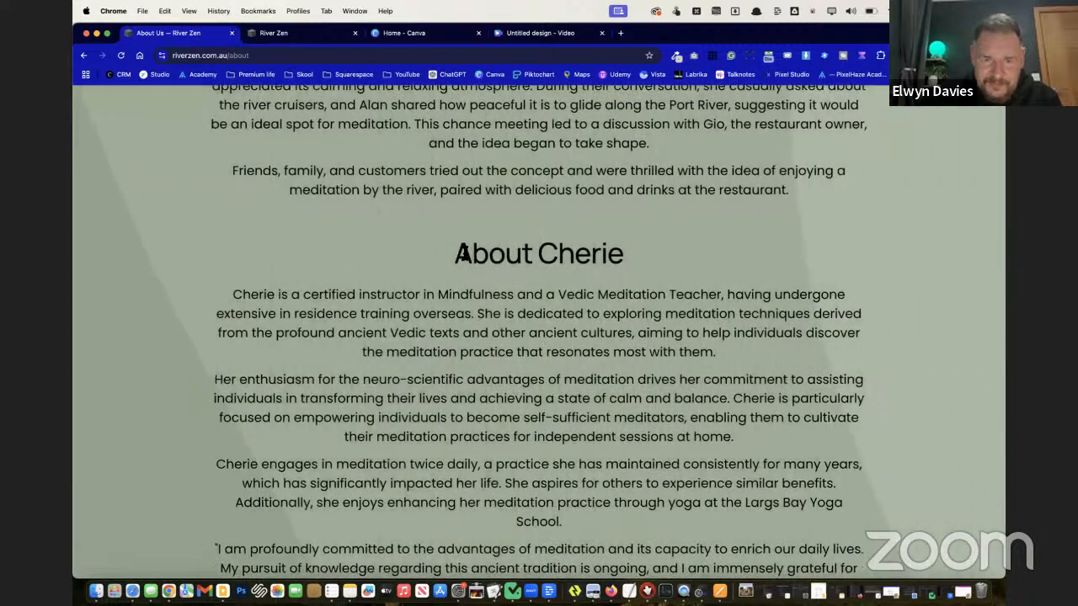
pyautogui.moveTo(227, 293); pyautogui.dragTo(739, 368)
# Replace the welcome section's heading and paragraph in the Squarespace editor with the copied instructor heading and introduction
pyautogui.hotkey('ctrl', 'Tab')
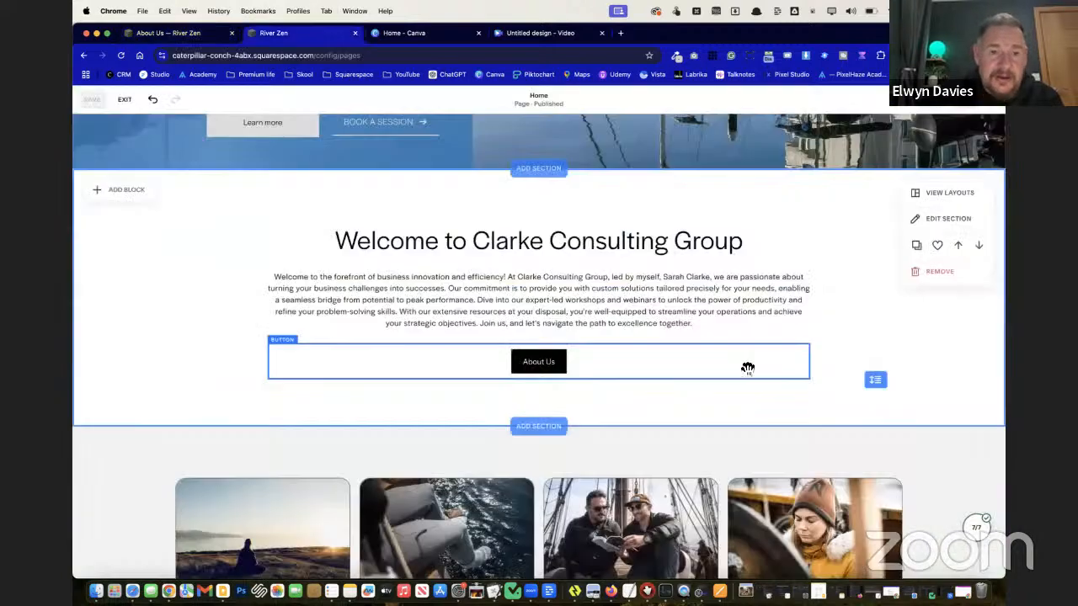
pyautogui.doubleClick(629, 312)
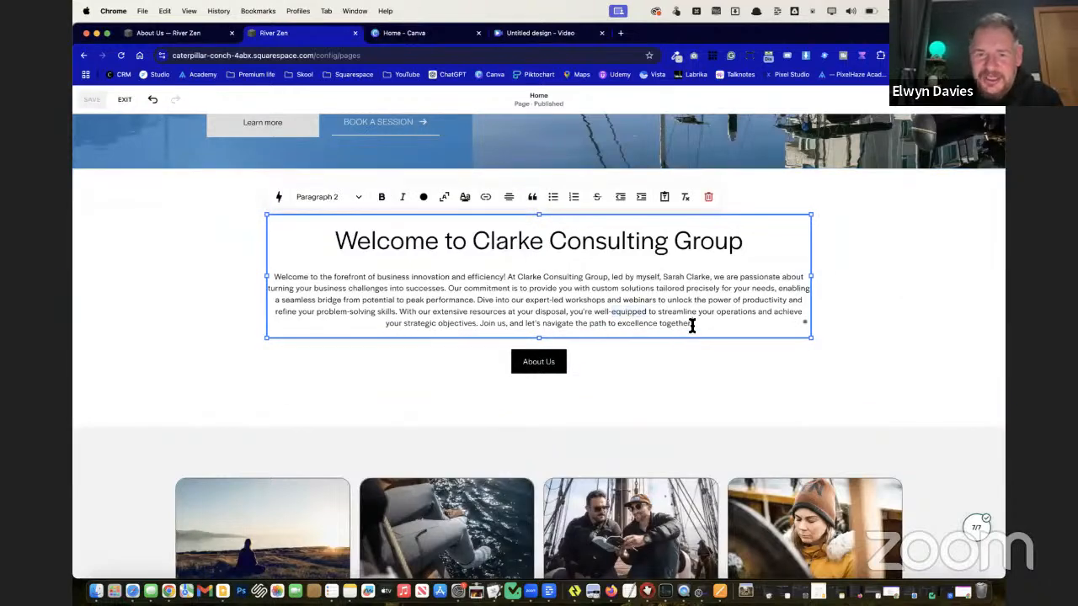
pyautogui.moveTo(692, 325); pyautogui.dragTo(358, 240)
pyautogui.write('bout Cherie Cherie is a certified instructor in Mindfulness and a Vedic Meditation Teacher, having undergone extensive in residence training overseas. She is dedicated to exploring meditation techniques derived from the profound ancient Vedic texts and other ancient cultures, aiming to help individuals discover the meditation practice that resonates most with them.')
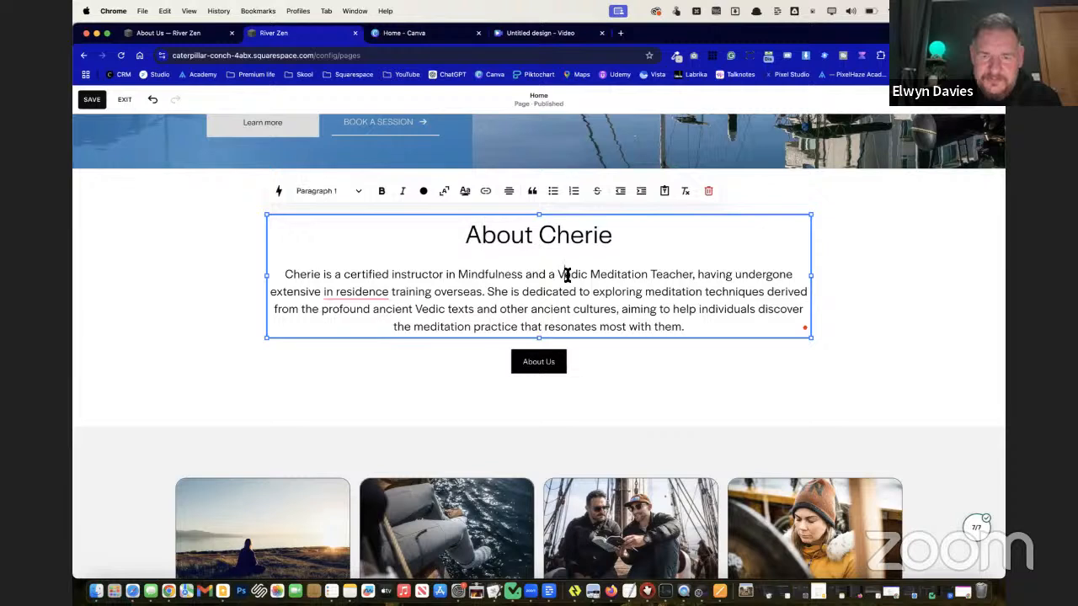
# Left-align the heading and paragraph in the instructor text block
pyautogui.moveTo(709, 325); pyautogui.dragTo(455, 225)
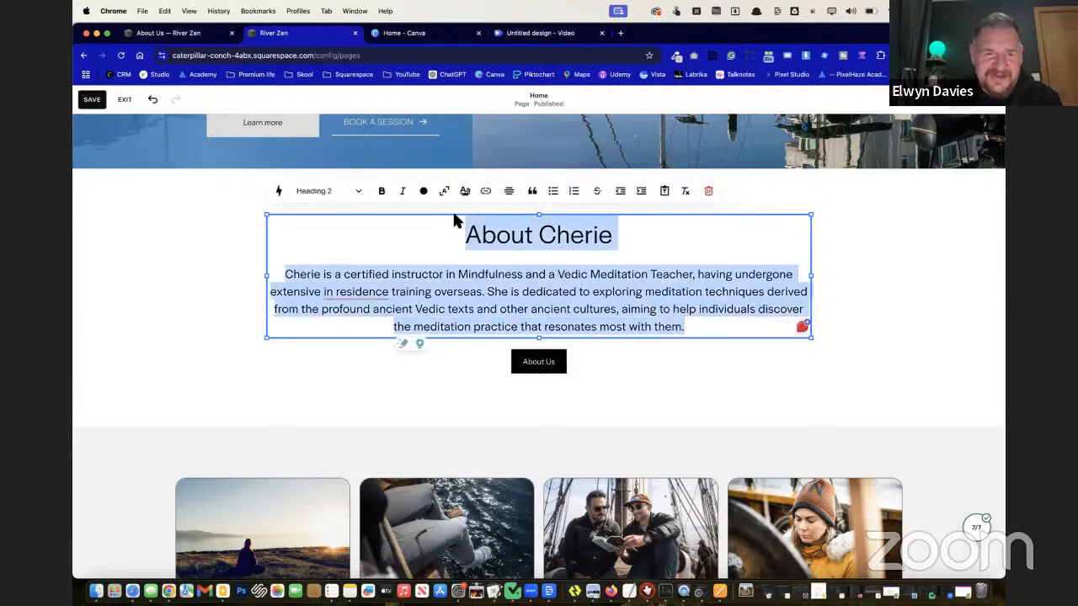
pyautogui.click(479, 221)
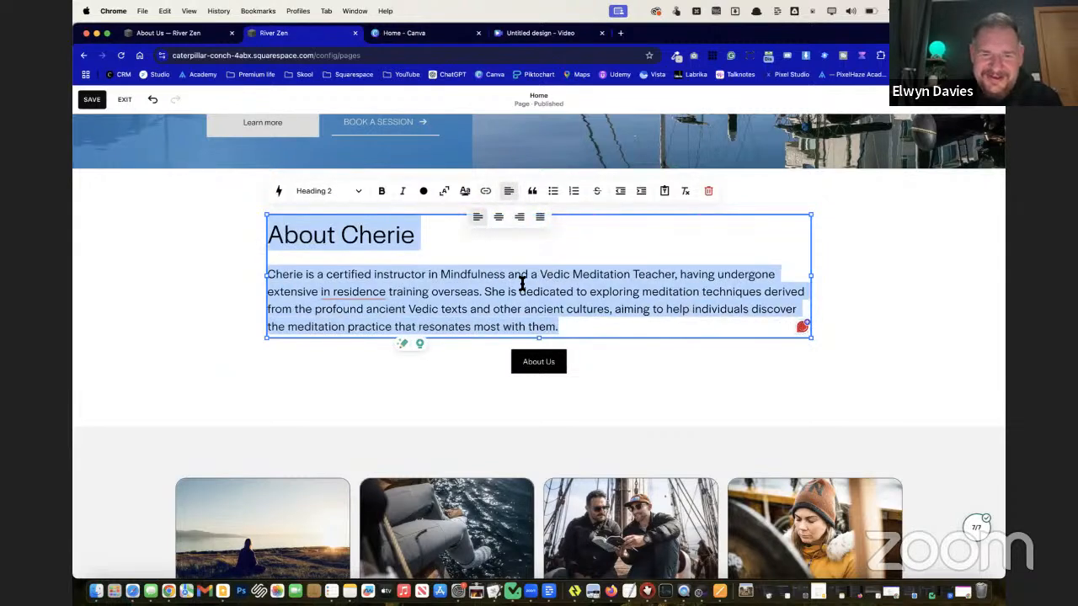
pyautogui.click(528, 278)
# Download the instructor's portrait from the live About Us page with the image downloader extension
pyautogui.hotkey('ctrl', 'shift', 'Tab')
pyautogui.scroll(-8, 530, 288)
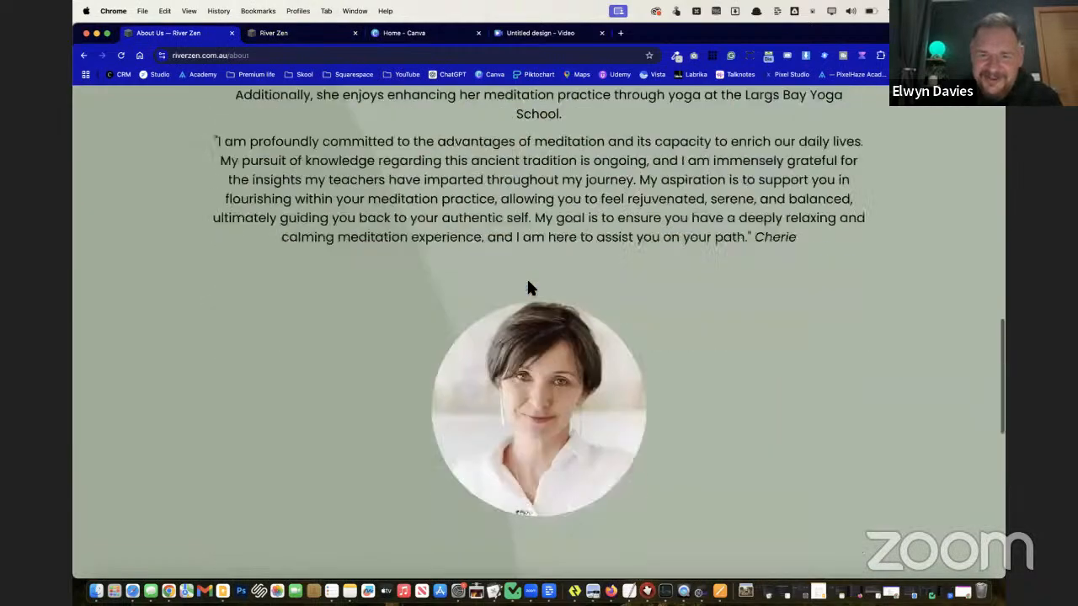
pyautogui.scroll(3, 530, 288)
pyautogui.scroll(2, 589, 316)
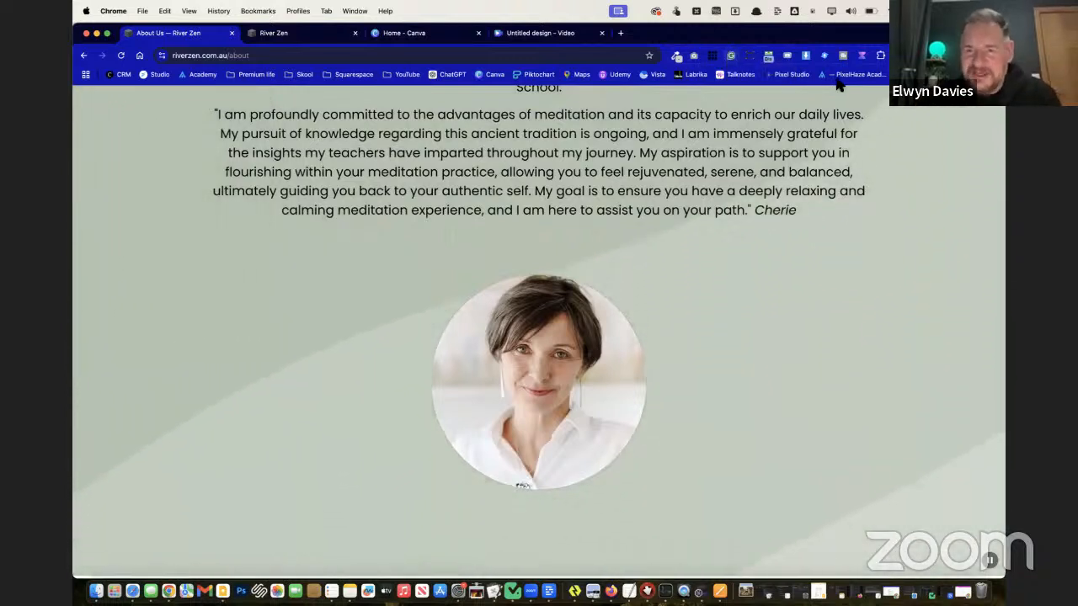
pyautogui.click(805, 55)
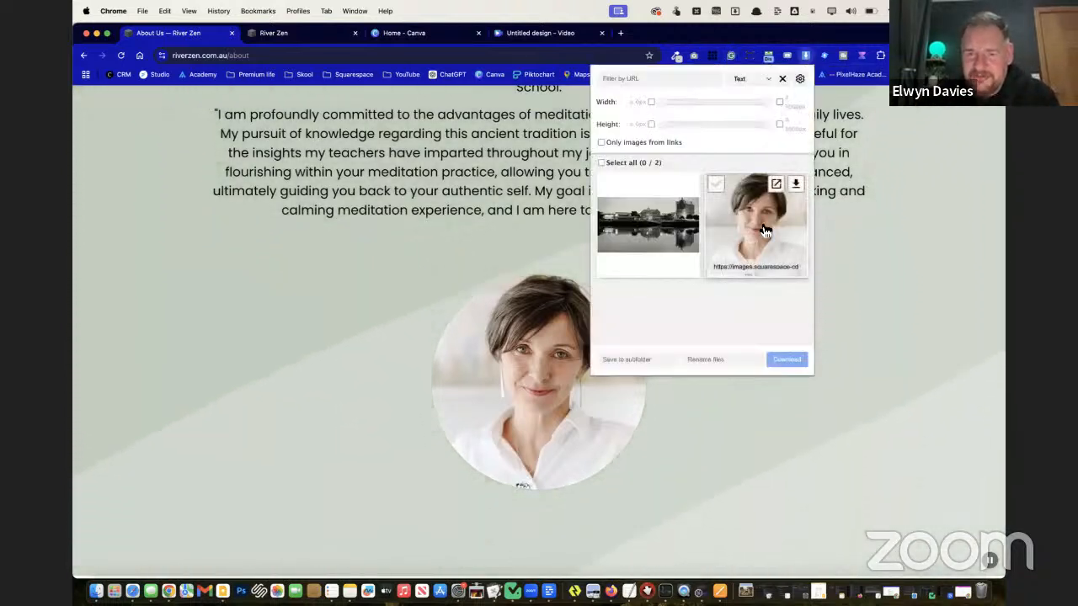
pyautogui.click(796, 183)
pyautogui.click(318, 230)
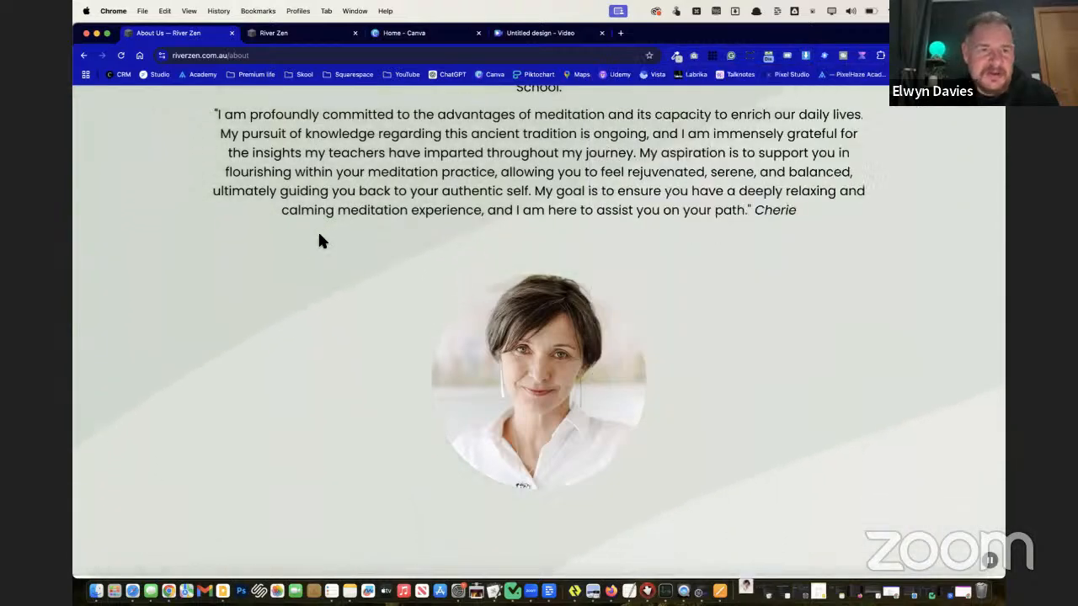
# Back in the editor, change the About Us button's text to "About Me", narrow its block and align it left
pyautogui.click(299, 38)
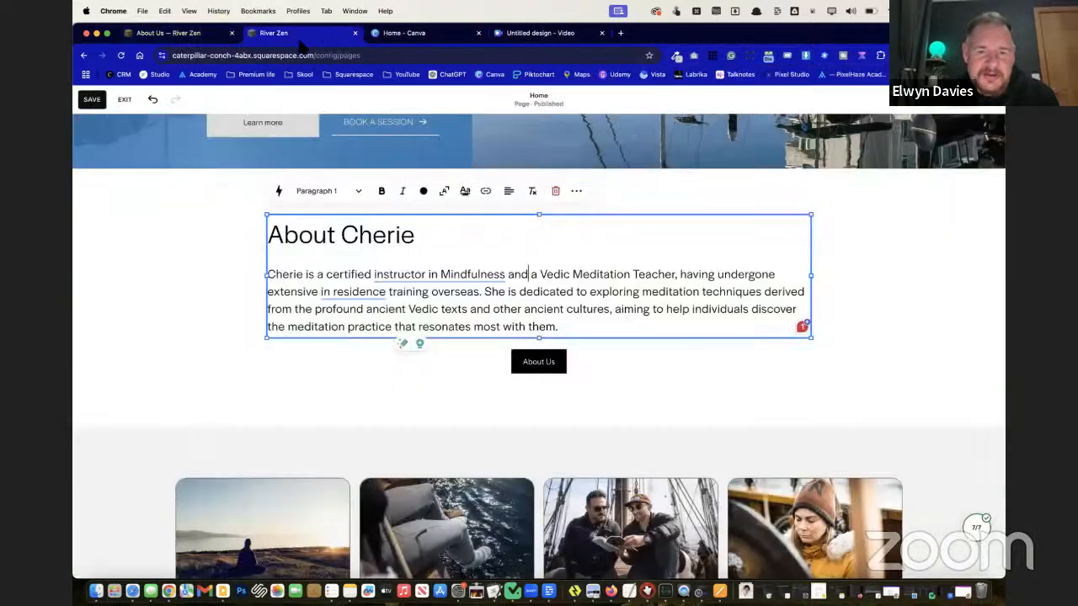
pyautogui.click(507, 371)
pyautogui.doubleClick(559, 372)
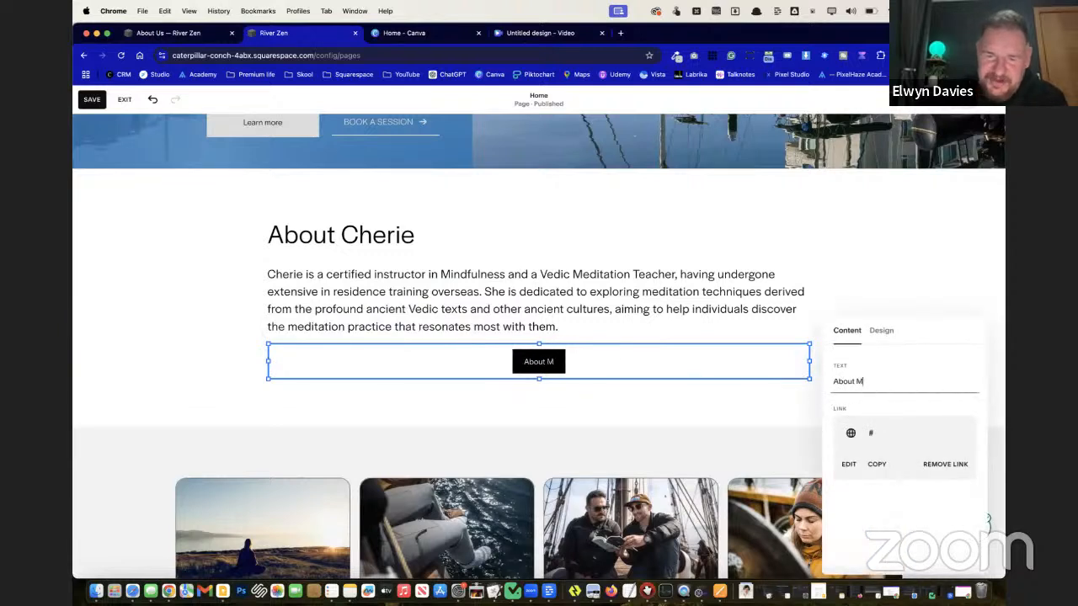
pyautogui.click(706, 412)
pyautogui.click(768, 365)
pyautogui.moveTo(811, 363); pyautogui.dragTo(383, 353)
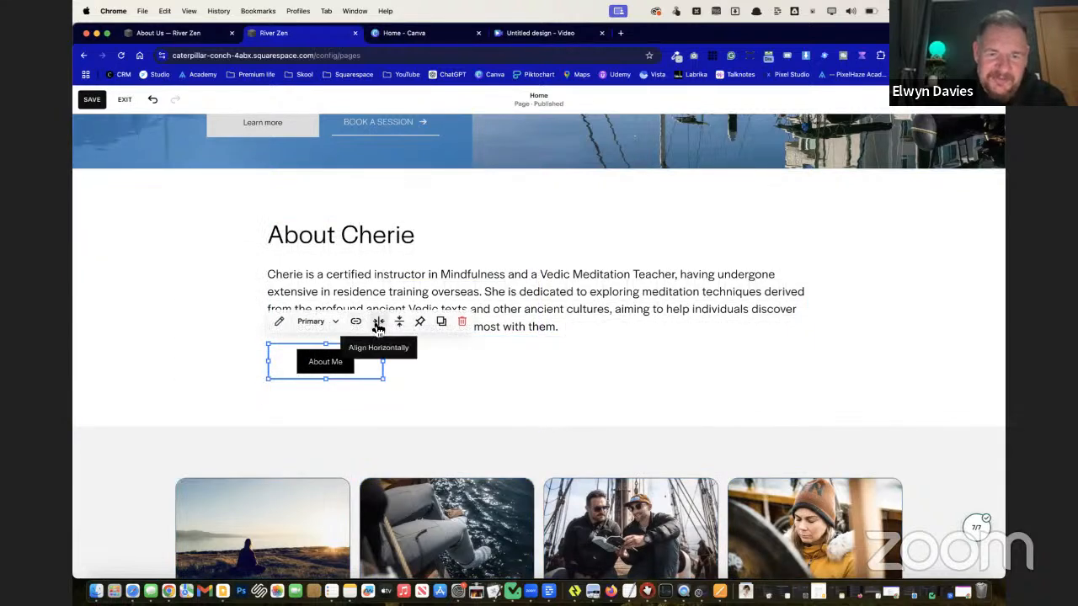
pyautogui.click(378, 327)
pyautogui.click(496, 376)
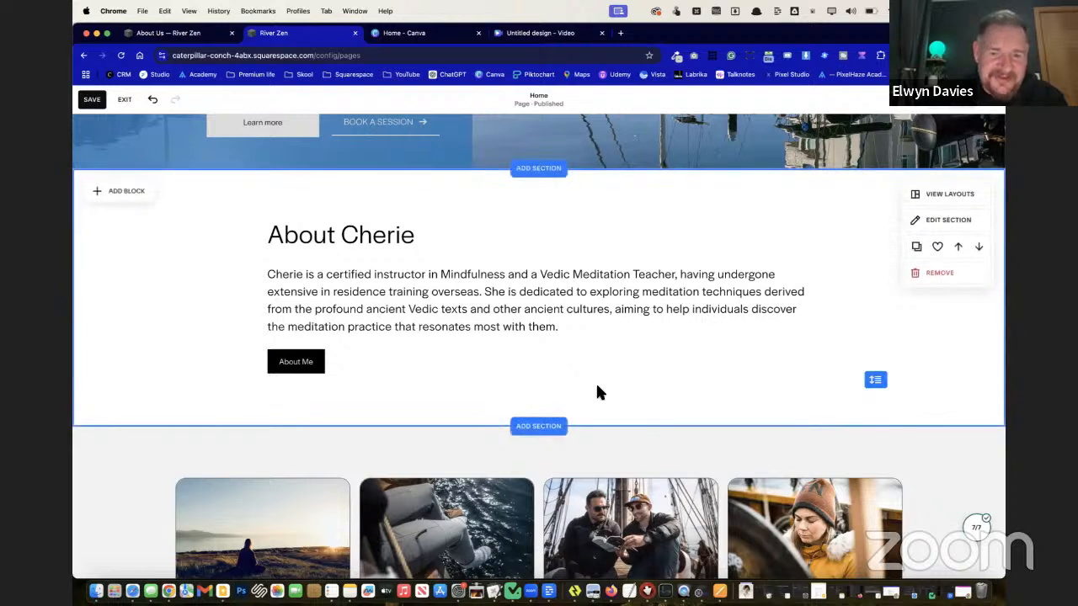
# Split the instructor paragraph after "training overseas." and set the second part to the Paragraph 2 style
pyautogui.click(670, 308)
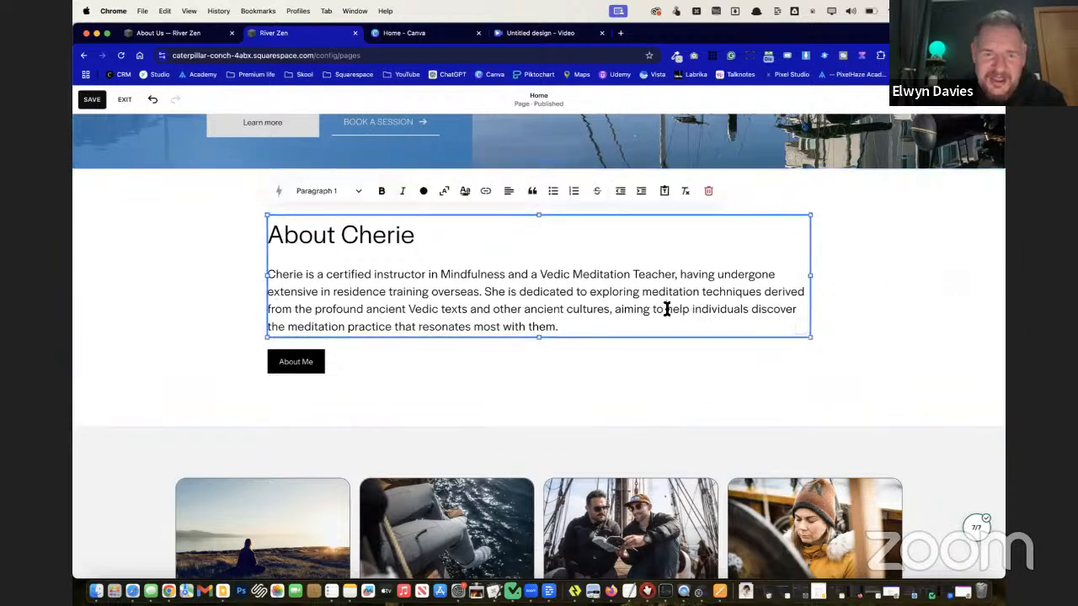
pyautogui.click(483, 293)
pyautogui.press('Return')
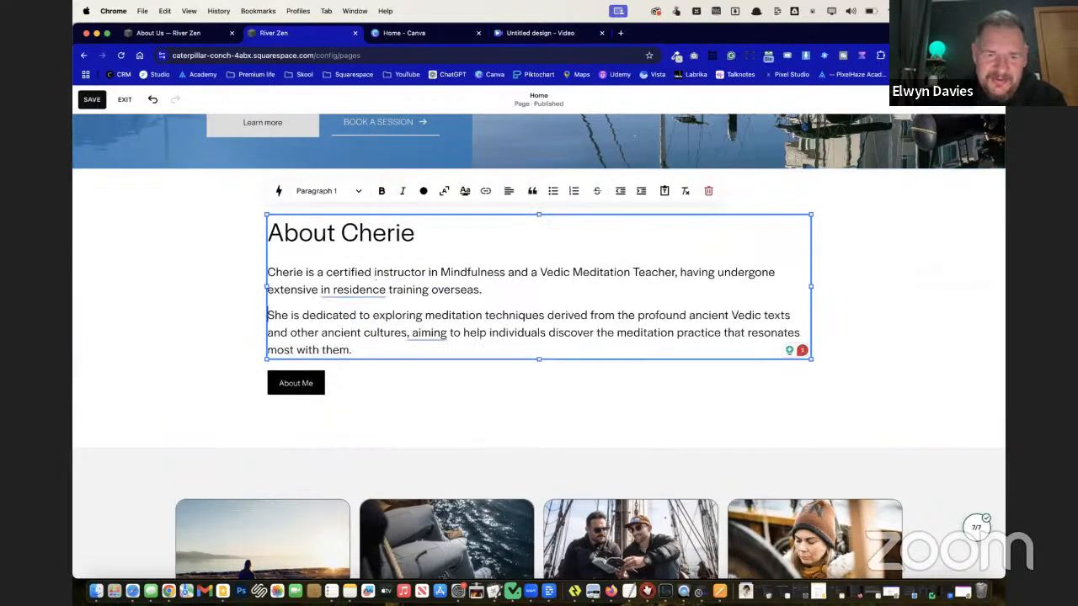
pyautogui.click(353, 193)
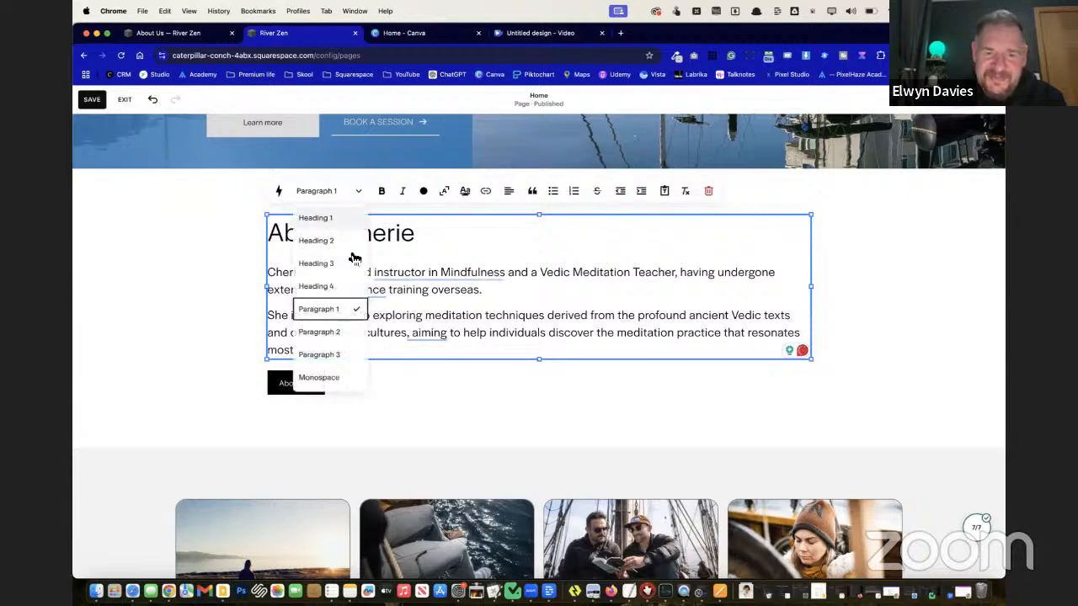
pyautogui.click(349, 331)
pyautogui.click(198, 287)
pyautogui.click(645, 258)
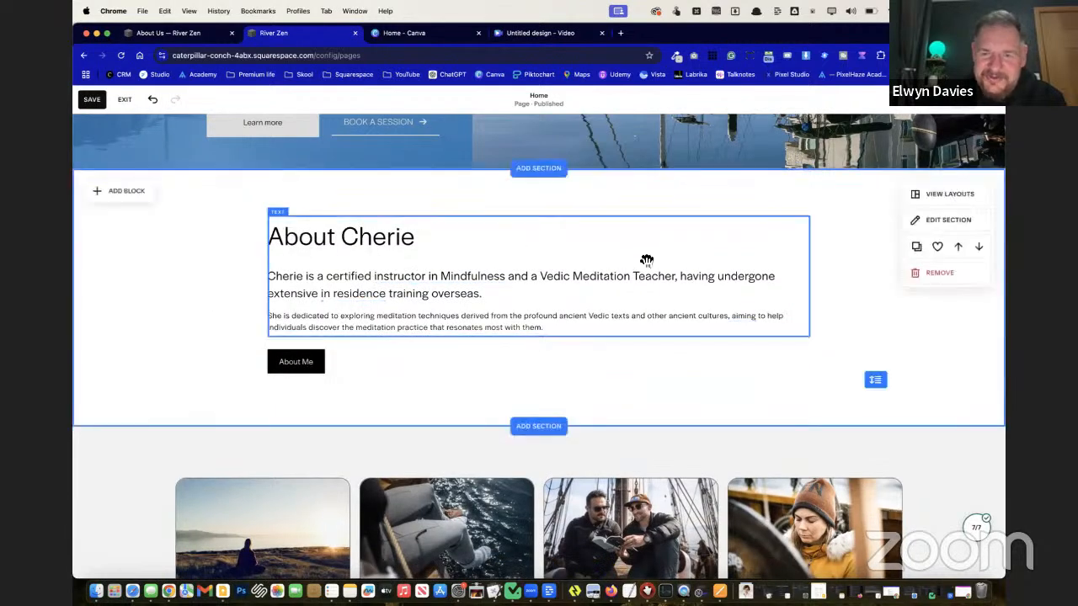
# Narrow the instructor text block to about half the section's width and move the About Me button down beneath it
pyautogui.moveTo(812, 281); pyautogui.dragTo(655, 270)
pyautogui.click(251, 363)
pyautogui.click(297, 377)
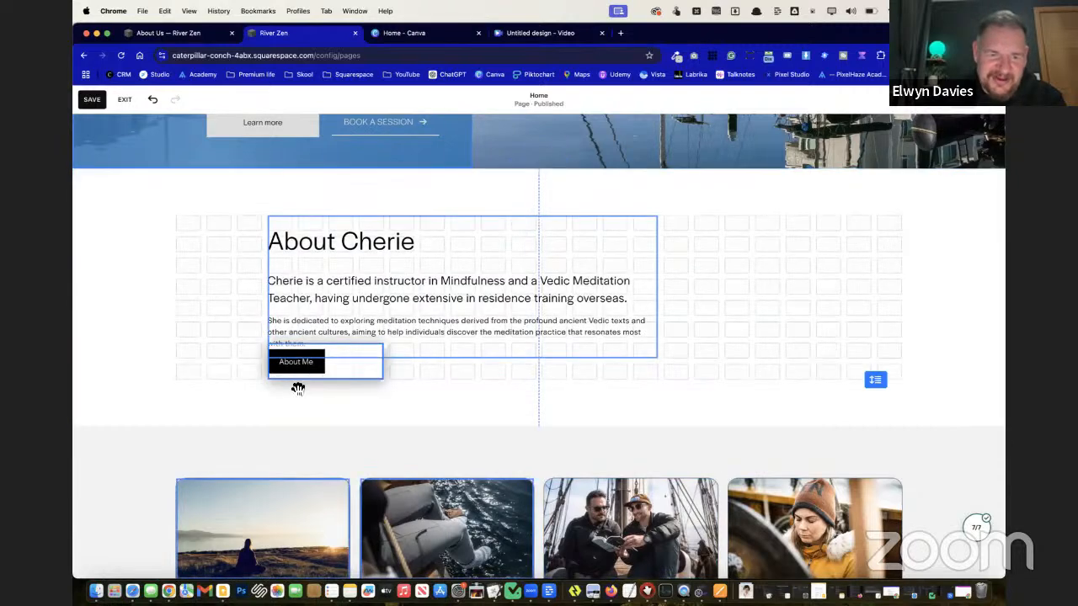
pyautogui.moveTo(299, 377); pyautogui.dragTo(298, 402)
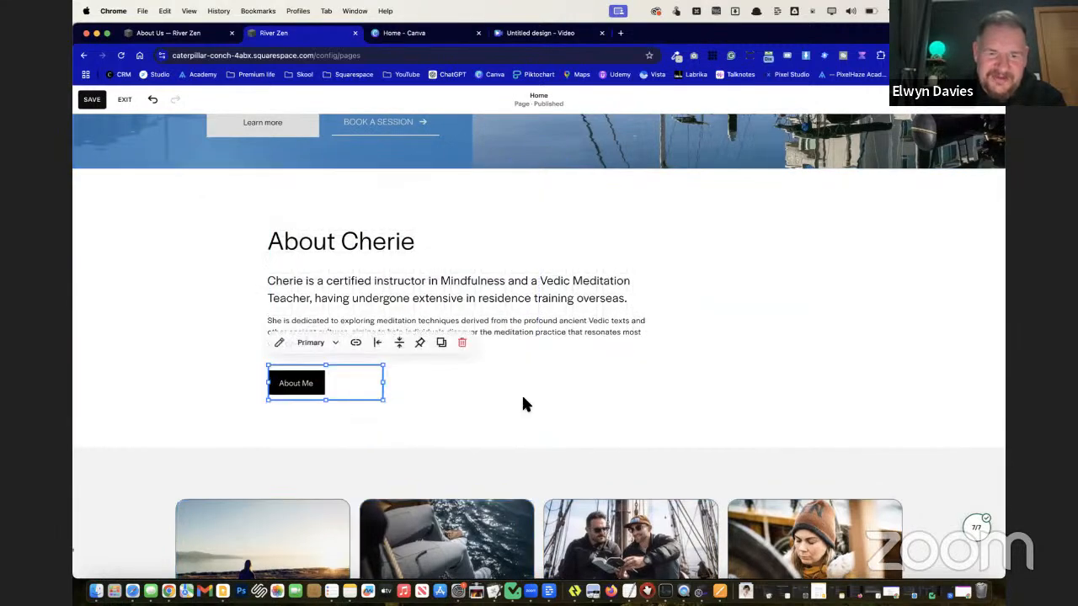
pyautogui.click(522, 401)
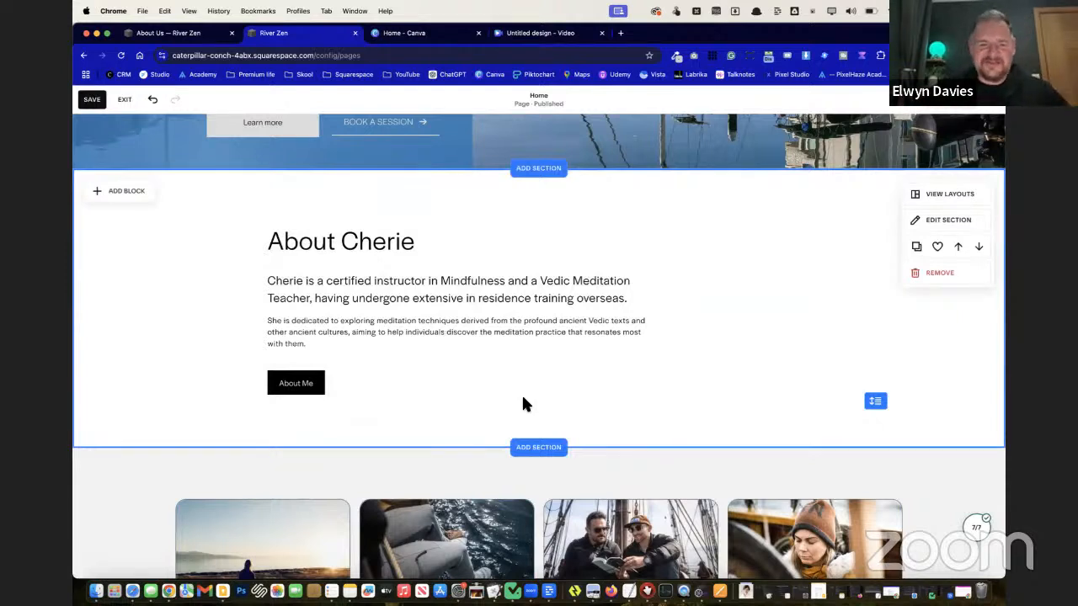
# Move the instructor text block and About Me button together to the grid's left edge, in line with the service cards
pyautogui.moveTo(470, 409); pyautogui.dragTo(267, 214)
pyautogui.moveTo(359, 296); pyautogui.dragTo(288, 301)
pyautogui.scroll(3, 286, 303)
pyautogui.scroll(-5, 287, 305)
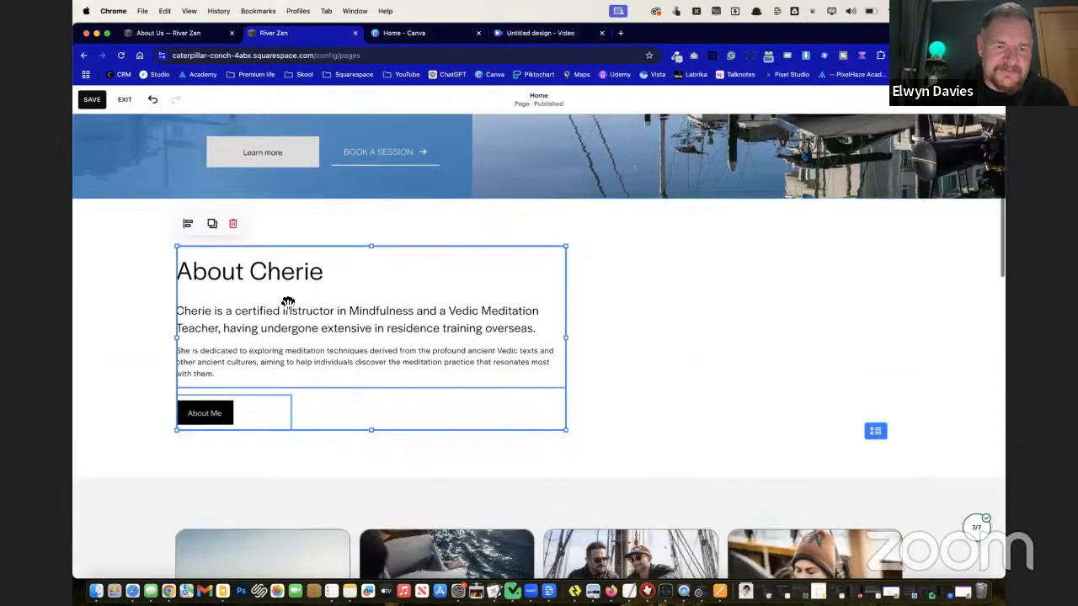
# Shift the hero's heading text and both buttons left together so they line up with the instructor text
pyautogui.scroll(5, 284, 303)
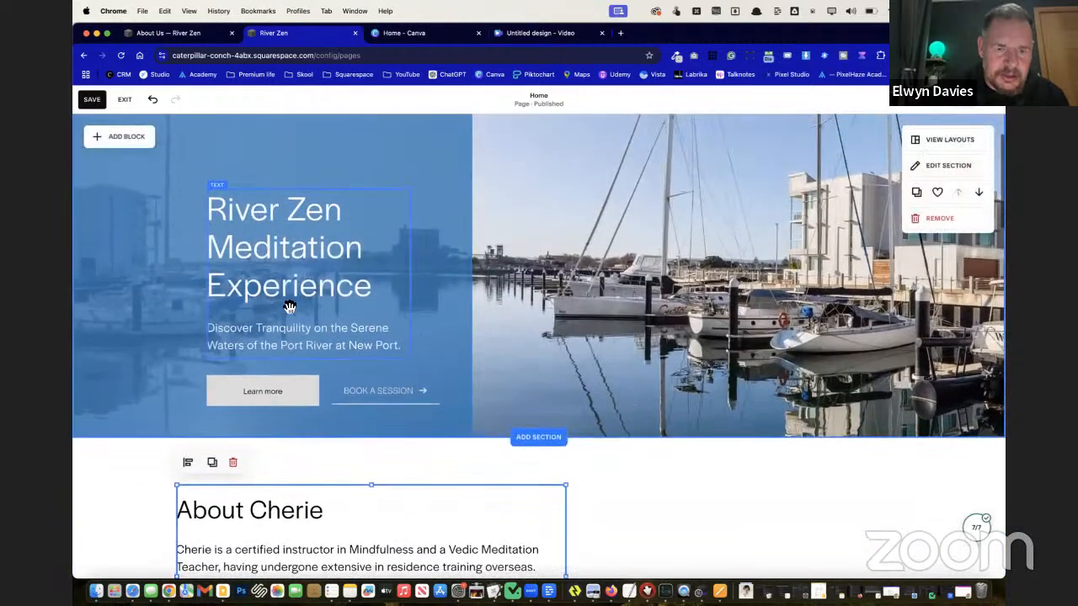
pyautogui.click(286, 311)
pyautogui.keyDown('shift'); pyautogui.click(371, 394); pyautogui.keyUp('shift')
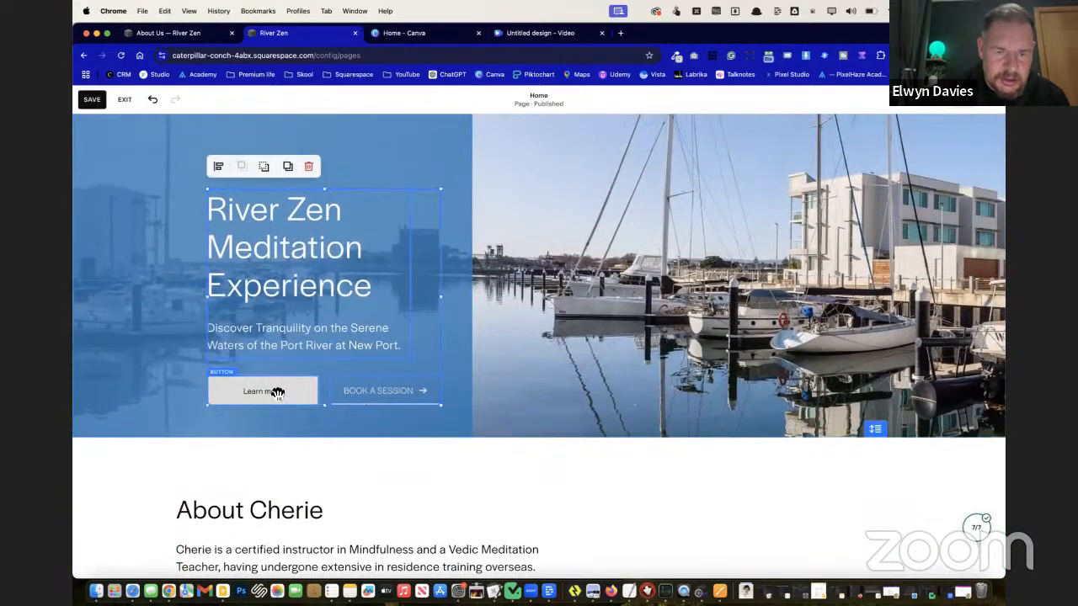
pyautogui.moveTo(293, 322); pyautogui.dragTo(272, 320)
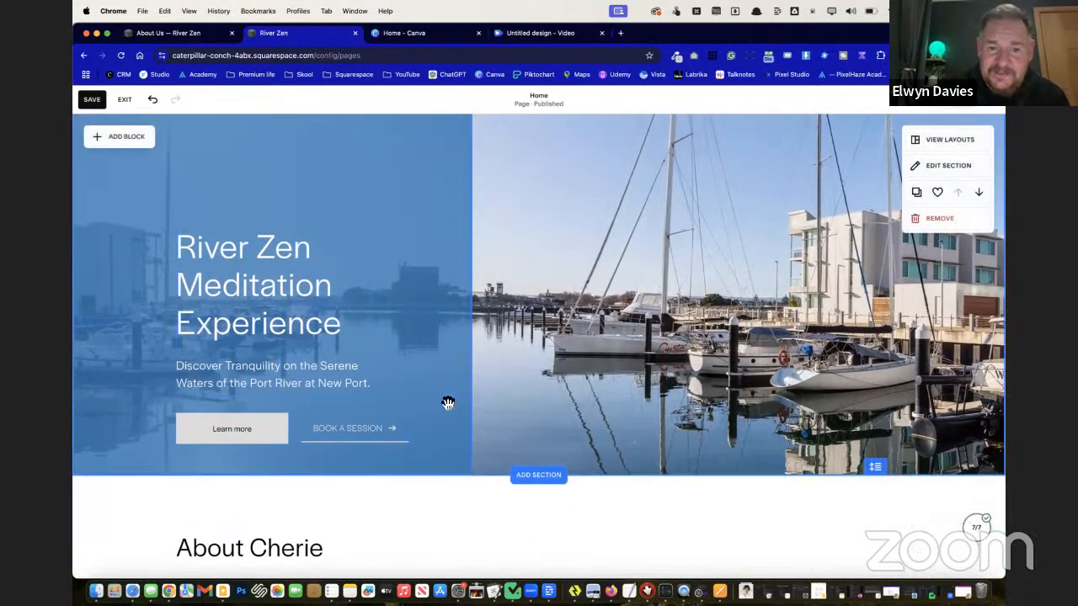
# Move the boat column's heading, paragraph and Learn more button left together to match the grid edge used above
pyautogui.scroll(-5, 481, 524)
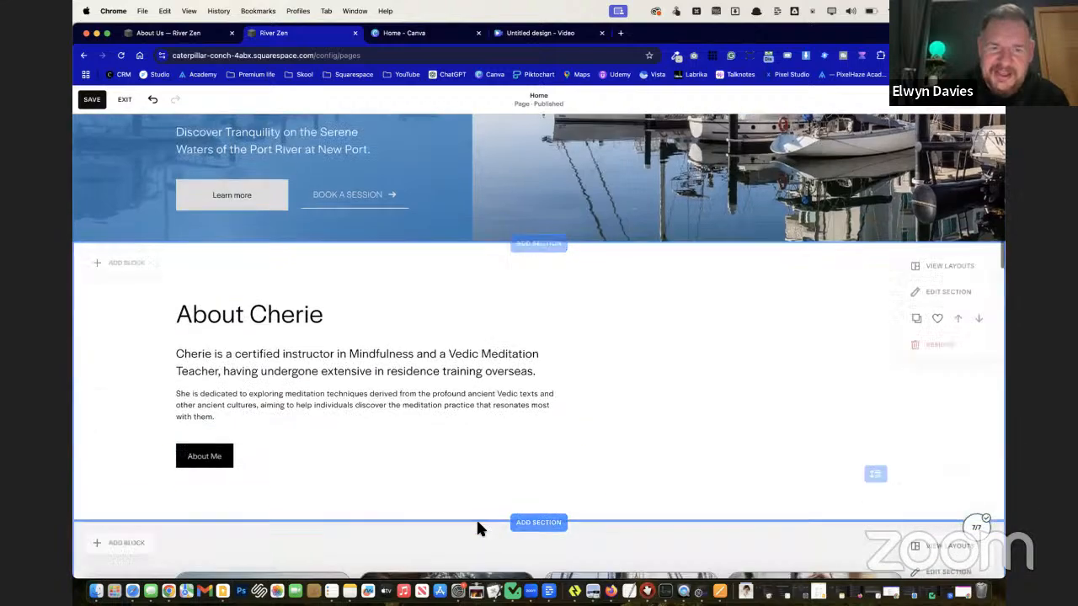
pyautogui.scroll(-3, 478, 528)
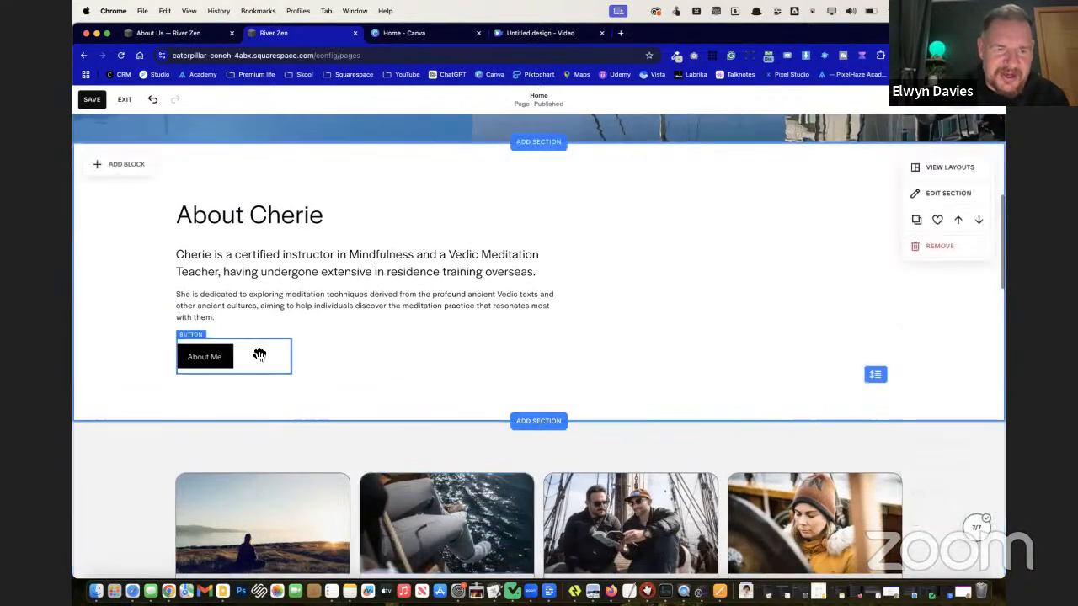
pyautogui.scroll(8, 260, 355)
pyautogui.scroll(-12, 210, 556)
pyautogui.scroll(-15, 213, 558)
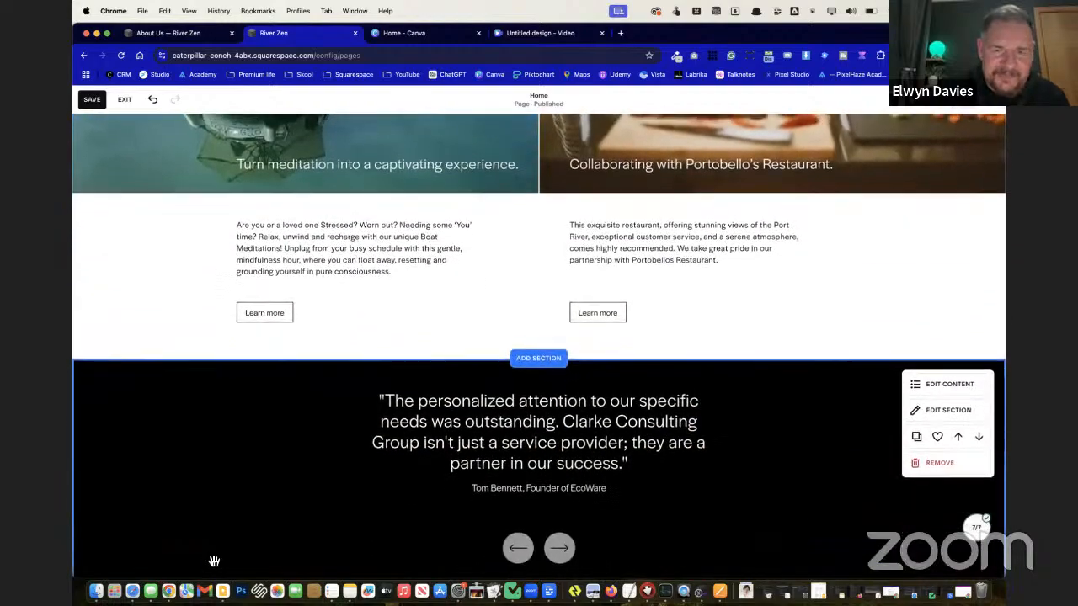
pyautogui.scroll(8, 210, 559)
pyautogui.scroll(-5, 210, 558)
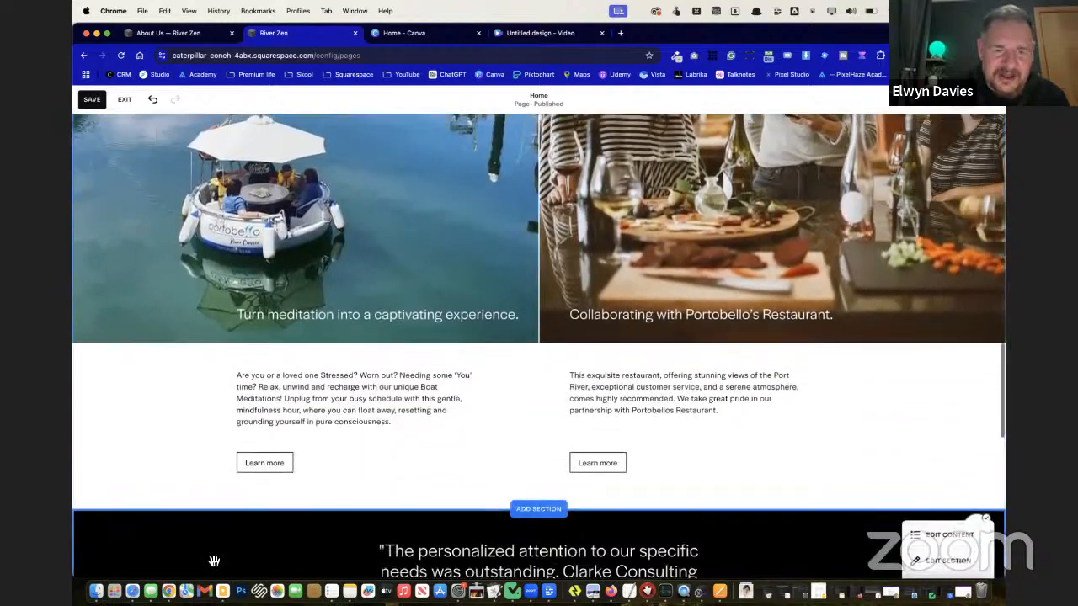
pyautogui.click(285, 465)
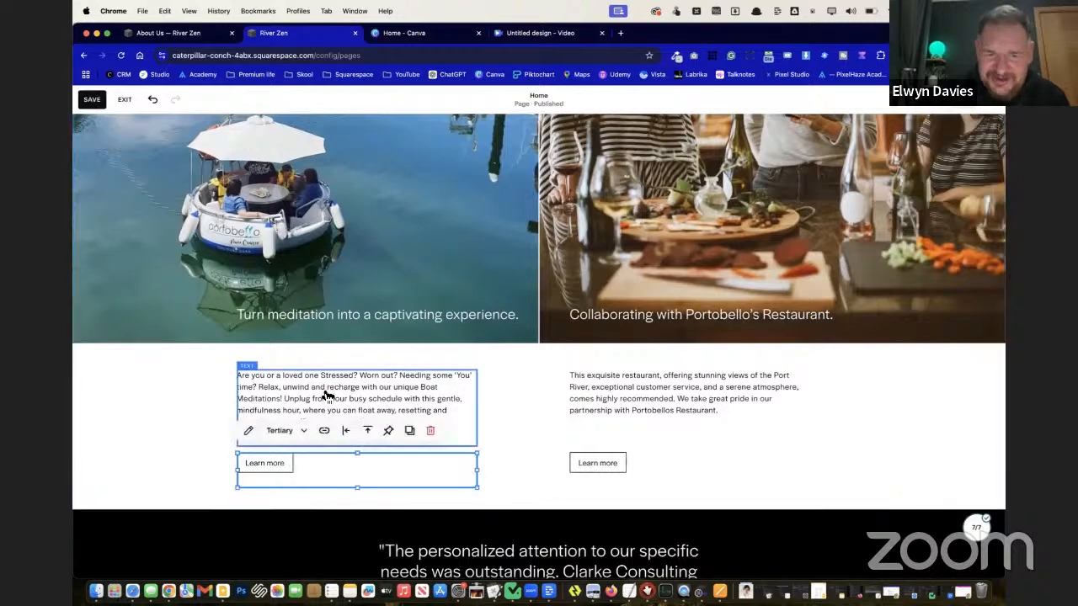
pyautogui.click(360, 313)
pyautogui.moveTo(360, 314); pyautogui.dragTo(300, 314)
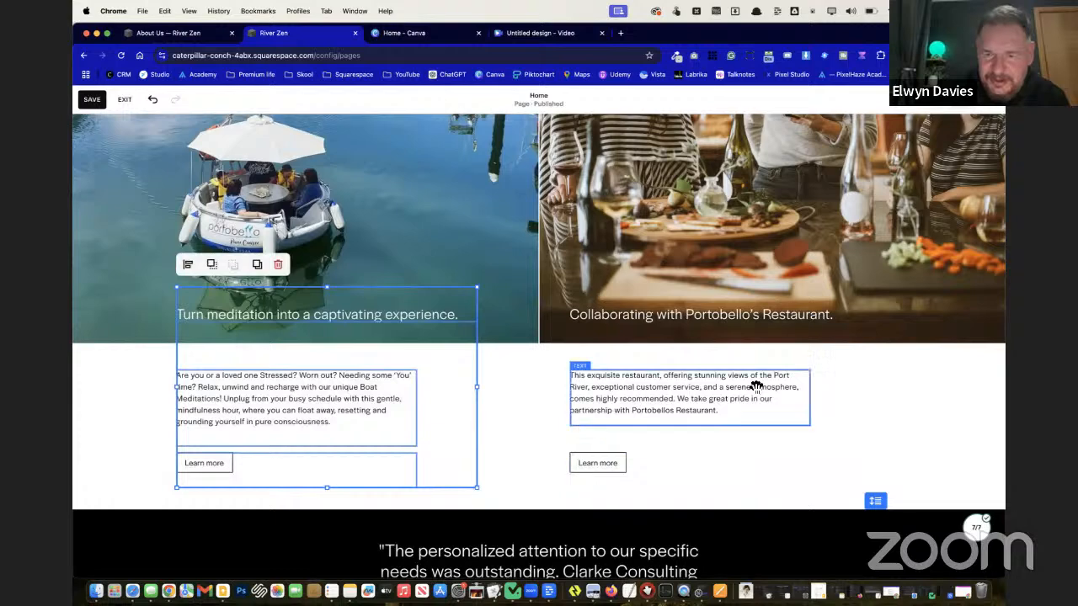
# Widen the Portobello's Restaurant heading and paragraph blocks together toward the right
pyautogui.click(808, 381)
pyautogui.click(802, 316)
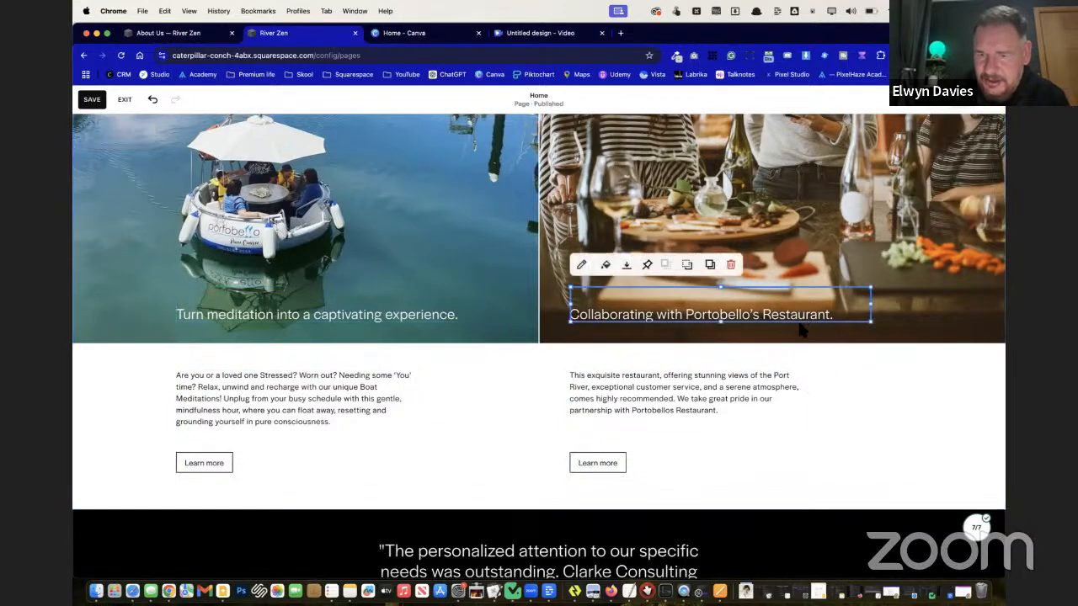
pyautogui.keyDown('shift'); pyautogui.click(786, 404); pyautogui.keyUp('shift')
pyautogui.moveTo(871, 359); pyautogui.dragTo(893, 347)
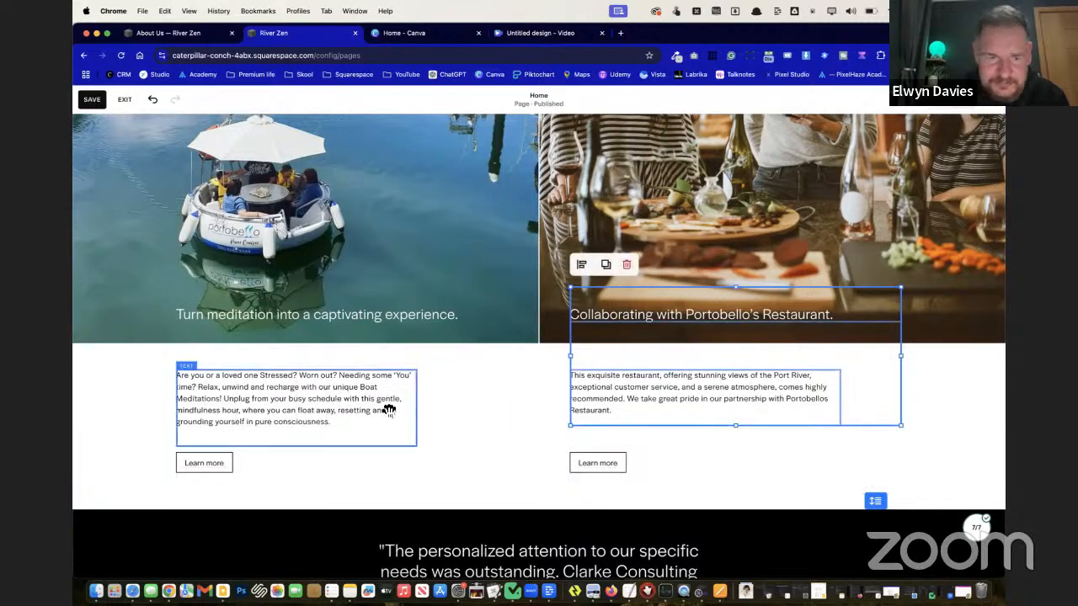
# Widen the boat column's heading block and its paragraph block to nearly fill the left half of the section
pyautogui.click(413, 346)
pyautogui.click(463, 314)
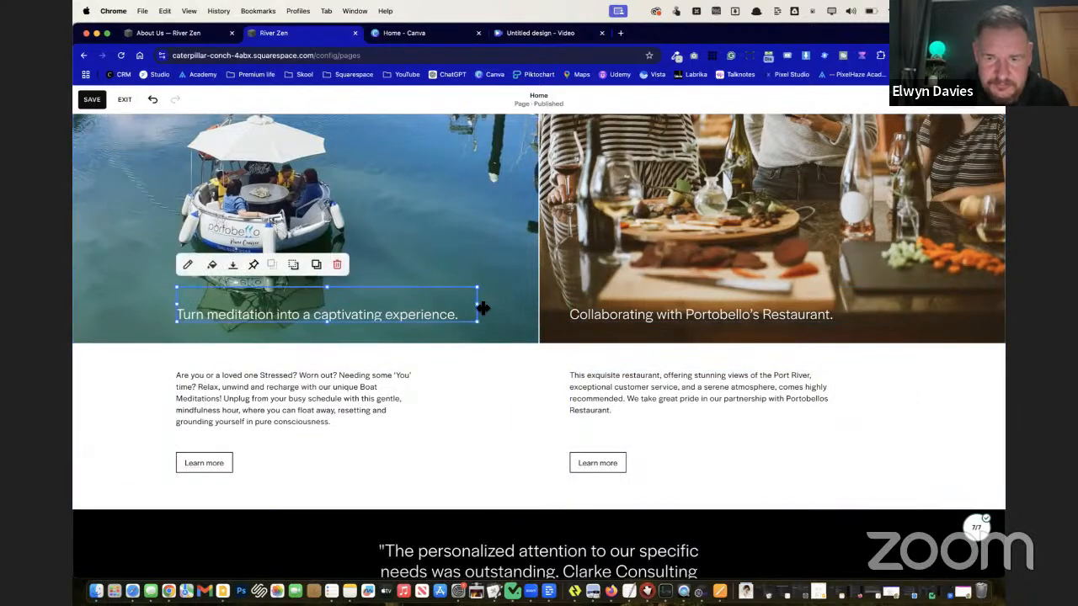
pyautogui.moveTo(478, 308); pyautogui.dragTo(506, 306)
pyautogui.click(404, 393)
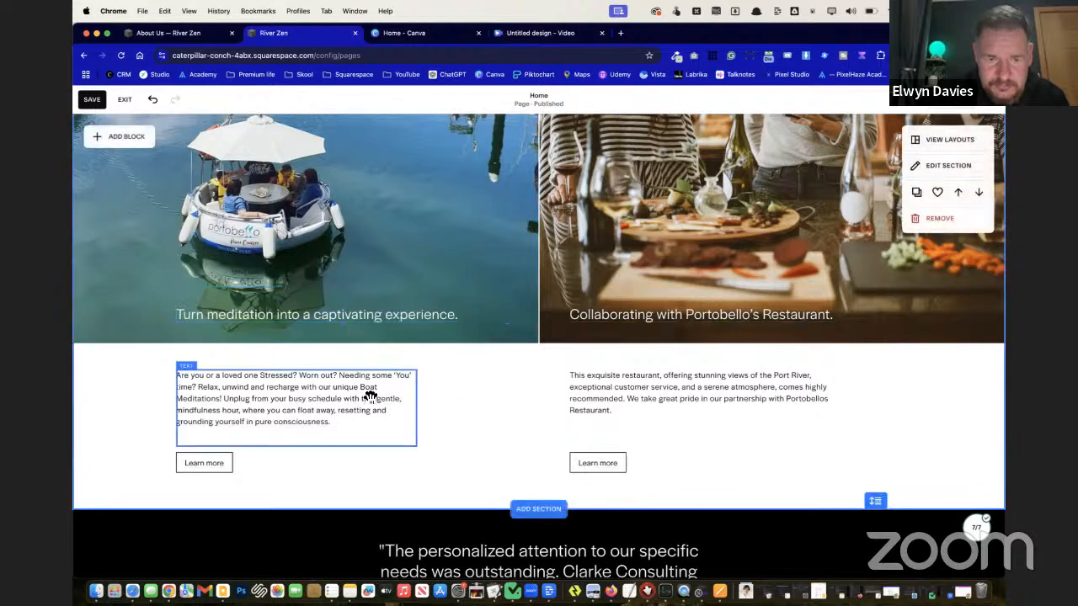
pyautogui.moveTo(421, 410); pyautogui.dragTo(502, 394)
# Widen the restaurant paragraph block further so it matches the width of the boat paragraph
pyautogui.click(630, 397)
pyautogui.moveTo(843, 398); pyautogui.dragTo(880, 391)
pyautogui.click(594, 503)
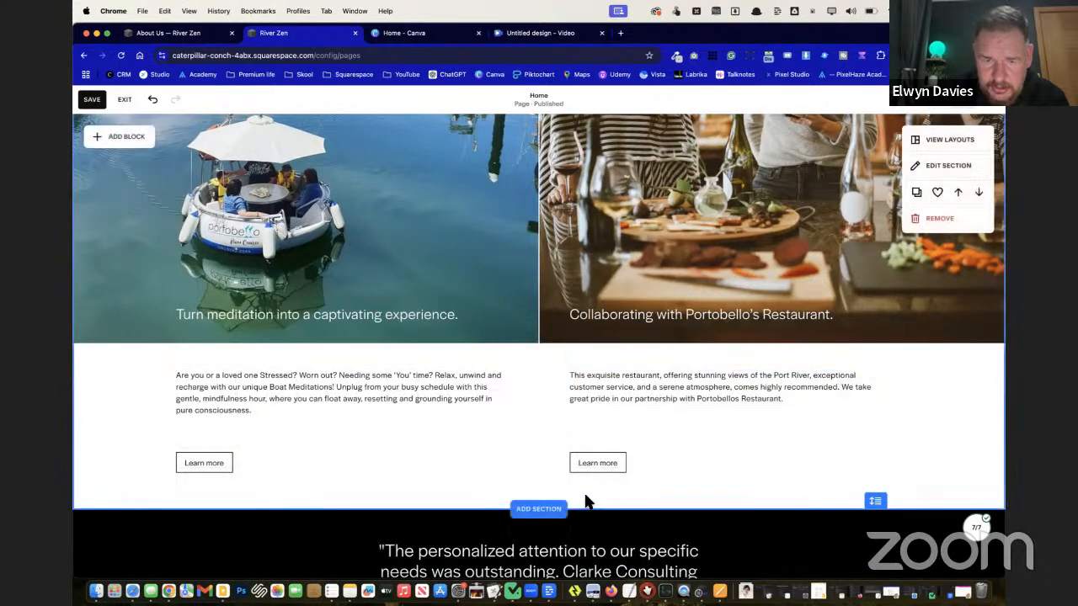
# Move both Learn more buttons up one row, shortening the boat paragraph block to fit, and reduce the section's height by one row
pyautogui.moveTo(598, 469); pyautogui.dragTo(582, 448)
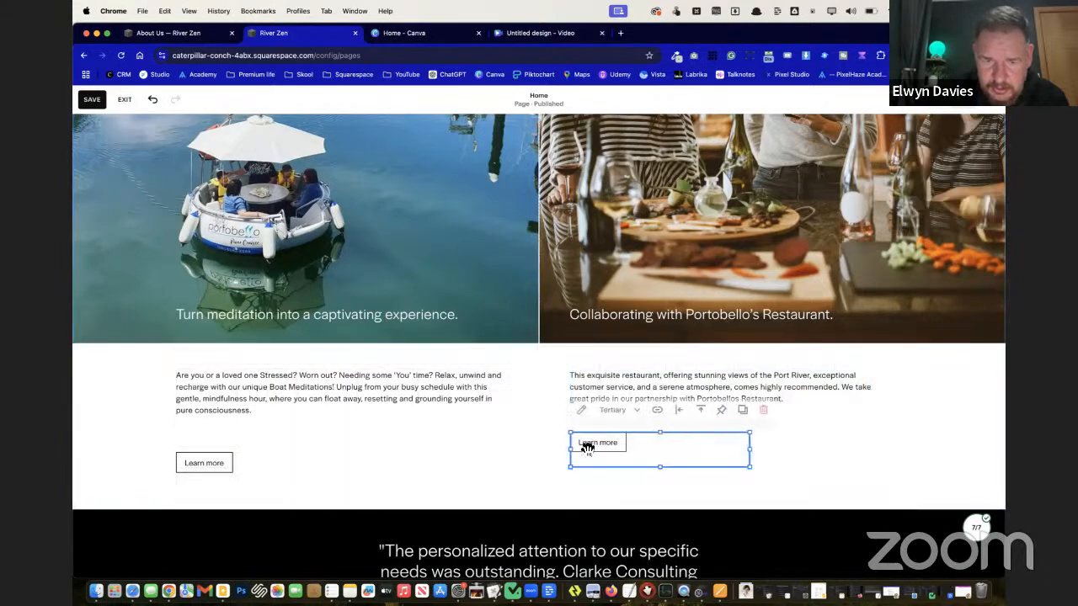
pyautogui.click(433, 441)
pyautogui.moveTo(343, 447); pyautogui.dragTo(342, 424)
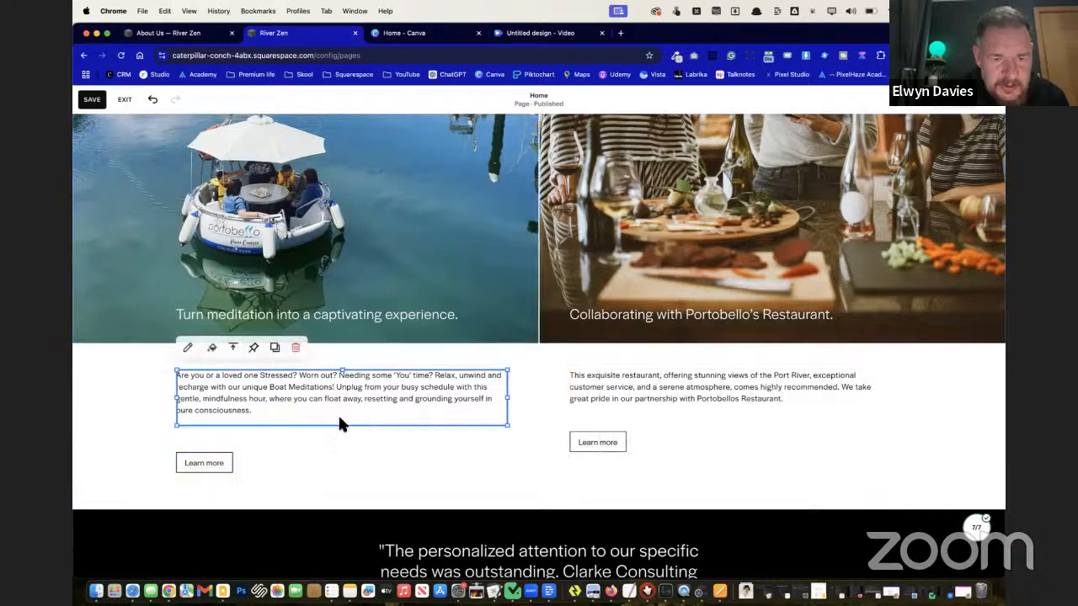
pyautogui.moveTo(223, 463)
pyautogui.mouseDown()
pyautogui.moveTo(220, 433)
pyautogui.moveTo(218, 442)
pyautogui.mouseUp()
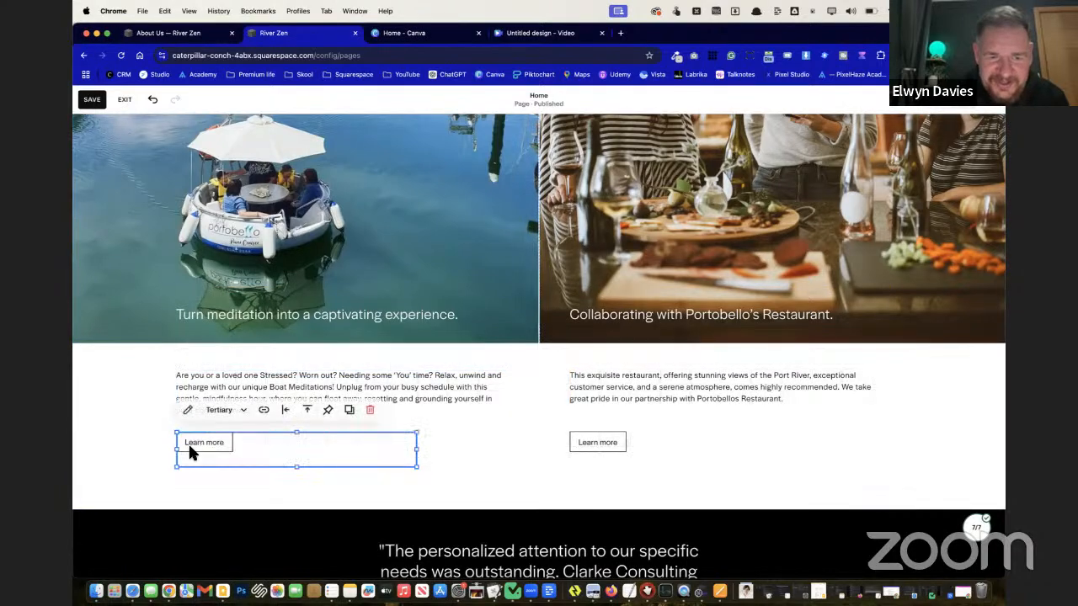
pyautogui.click(116, 451)
pyautogui.scroll(-2, 148, 486)
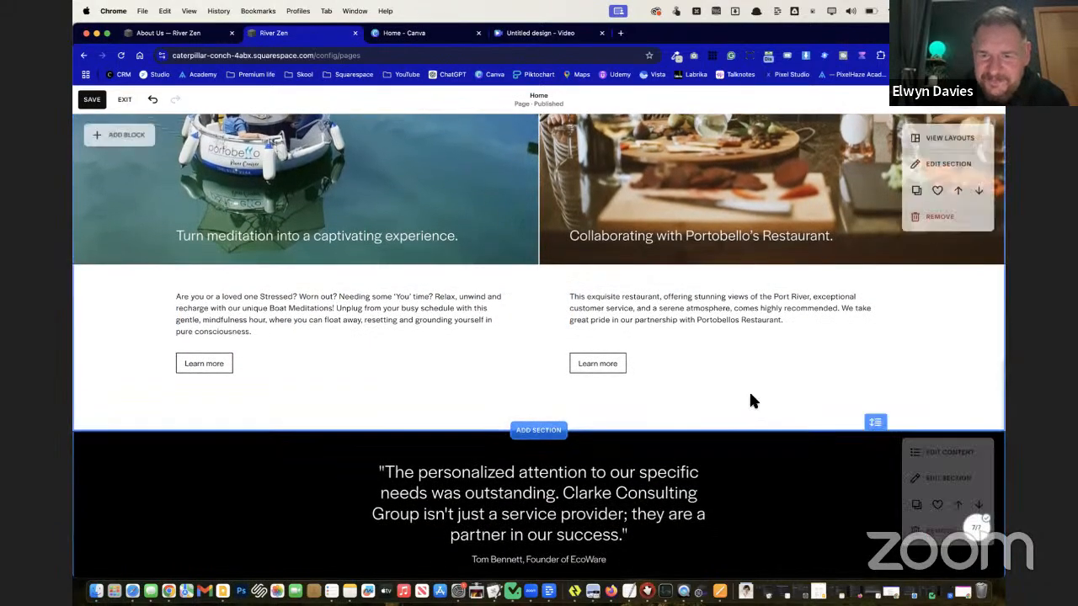
pyautogui.moveTo(876, 422)
pyautogui.mouseDown()
pyautogui.moveTo(879, 393)
pyautogui.moveTo(881, 402)
pyautogui.mouseUp()
# Review the rebuilt home page's upper sections and the live About Us page from its banner down to the quote and footer
pyautogui.scroll(10, 930, 365)
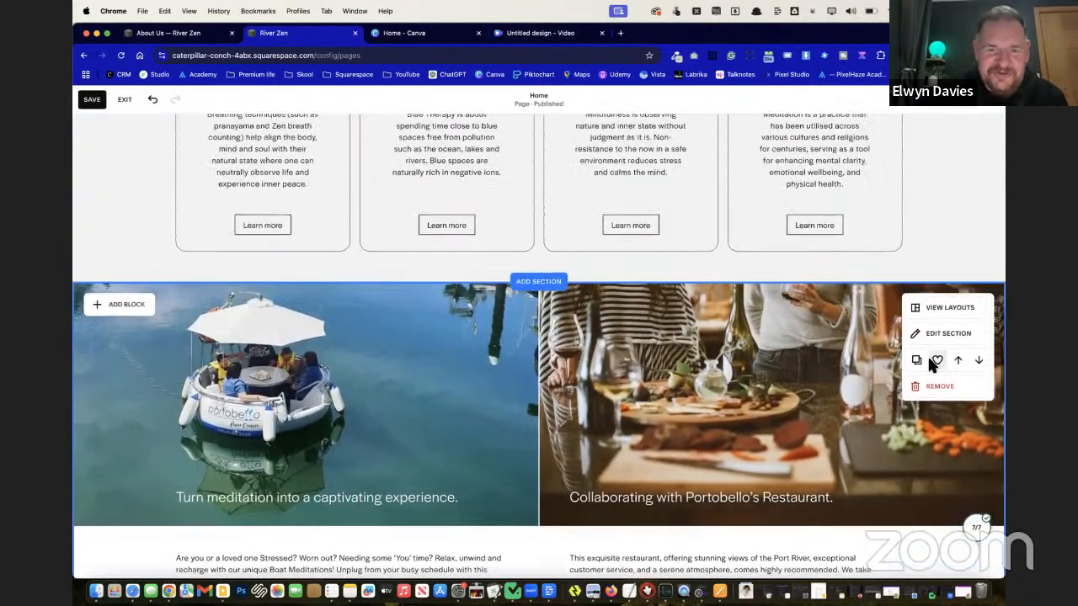
pyautogui.scroll(5, 933, 368)
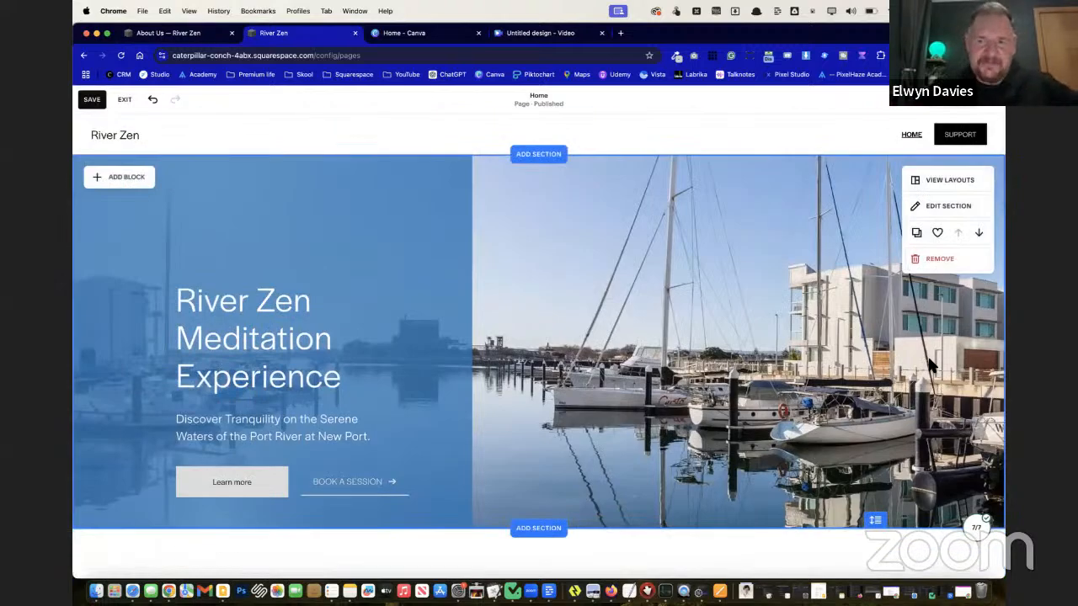
pyautogui.hotkey('ctrl', 'shift', 'Tab')
pyautogui.scroll(10, 929, 365)
pyautogui.scroll(-20, 783, 222)
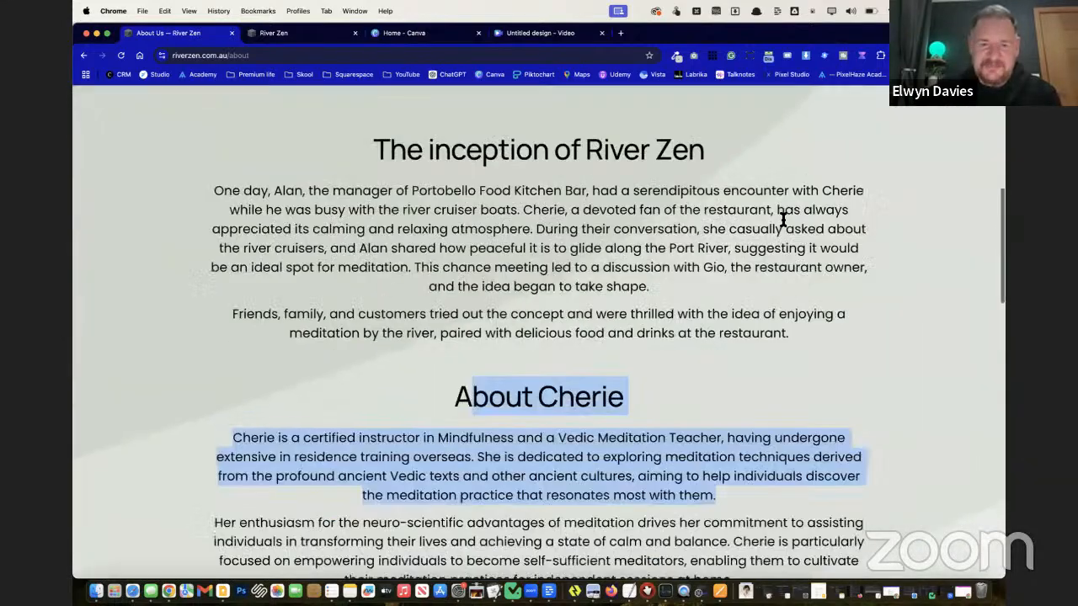
pyautogui.scroll(2, 782, 222)
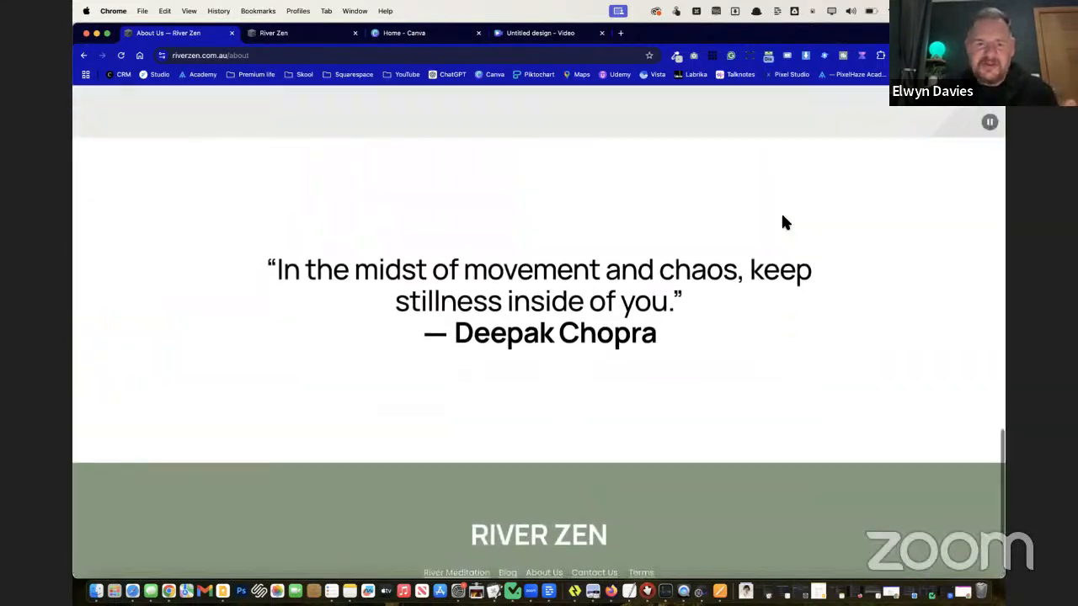
pyautogui.scroll(-2, 782, 222)
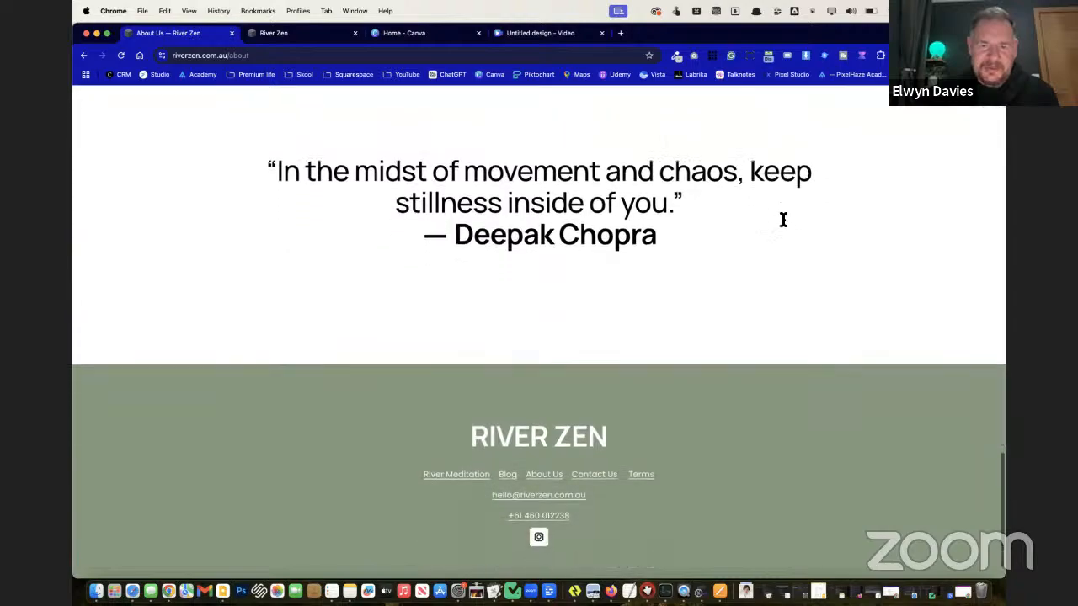
pyautogui.scroll(15, 782, 222)
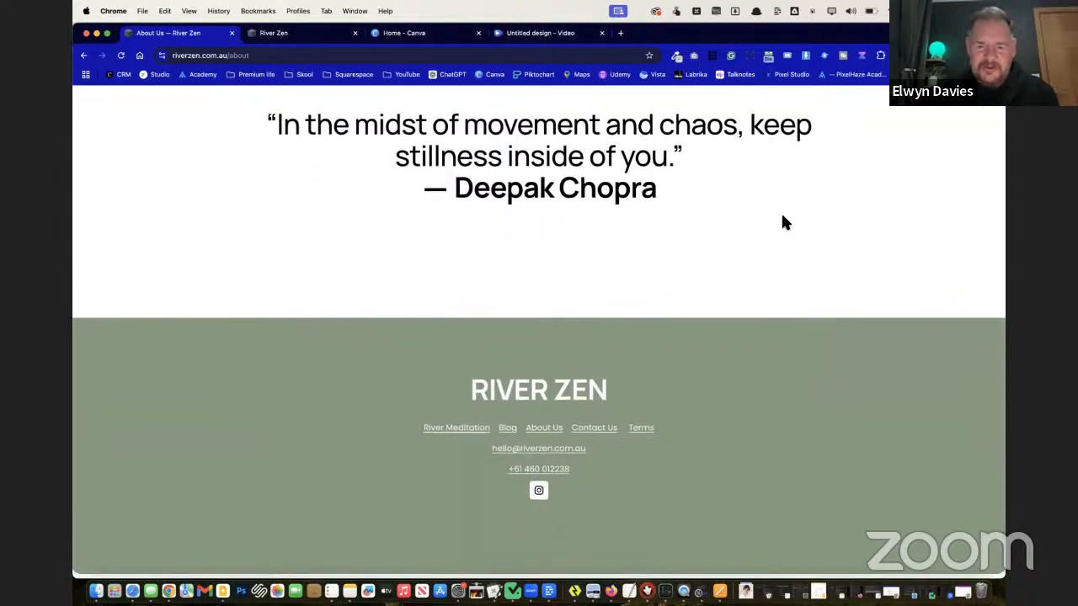
pyautogui.scroll(6, 782, 222)
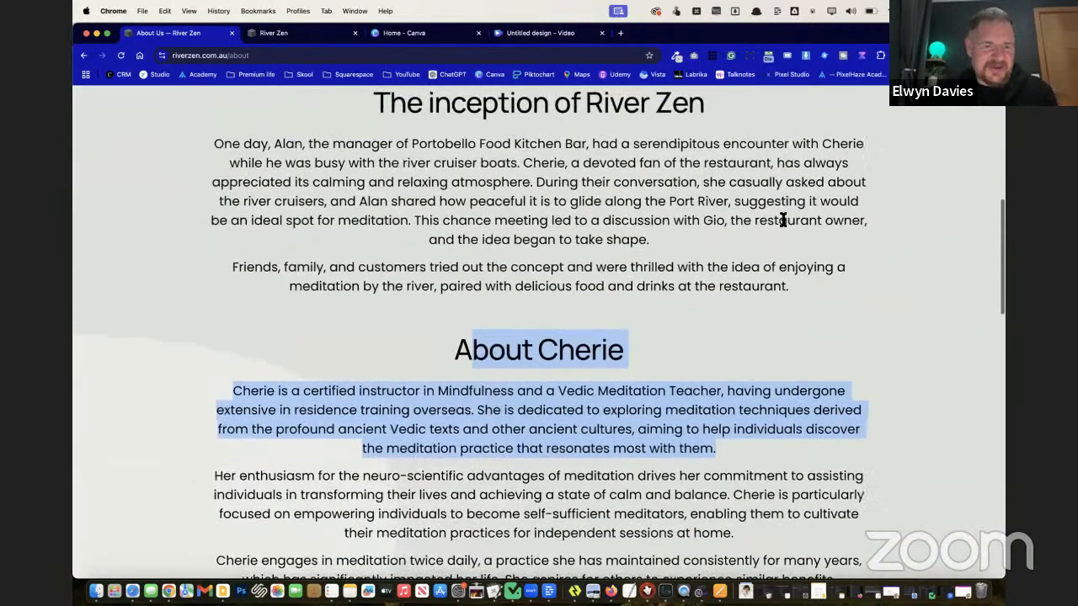
pyautogui.scroll(2, 783, 222)
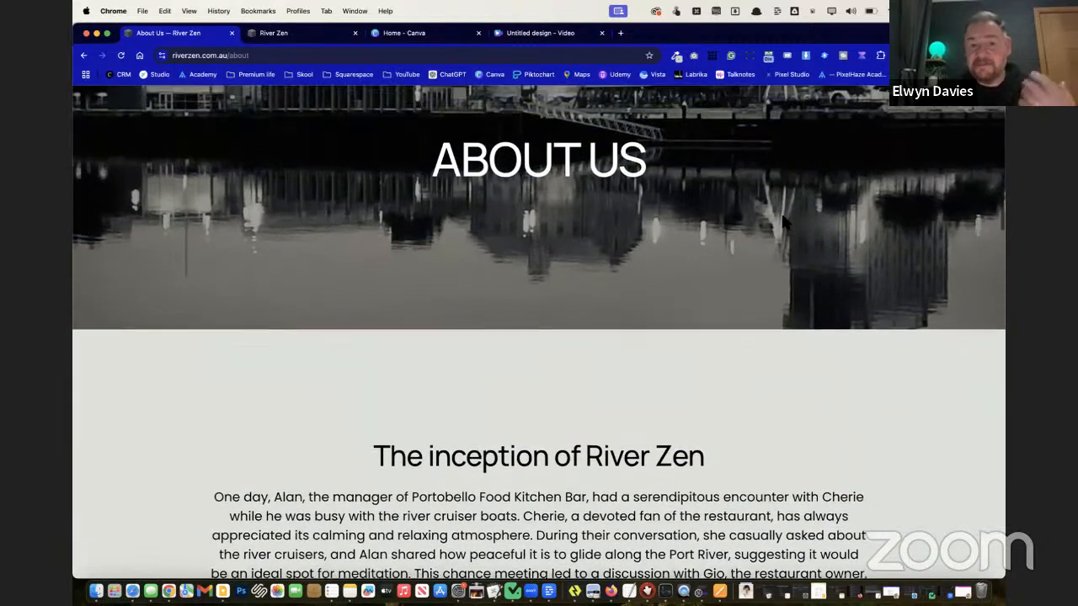
# Return to the home page editor and apply the first wavy art background to the black testimonial section
pyautogui.click(275, 35)
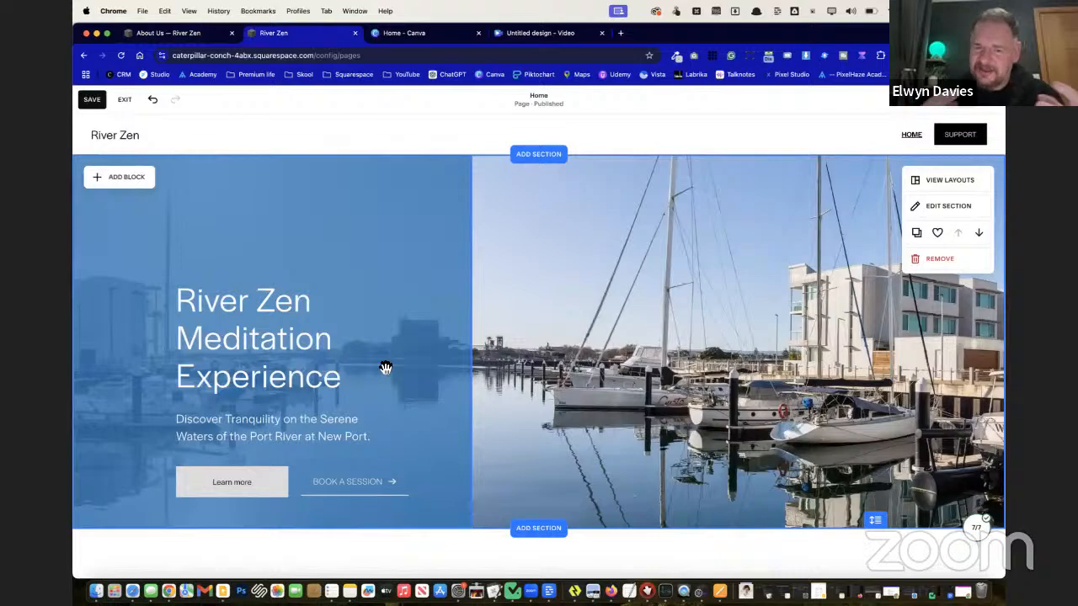
pyautogui.scroll(-20, 535, 464)
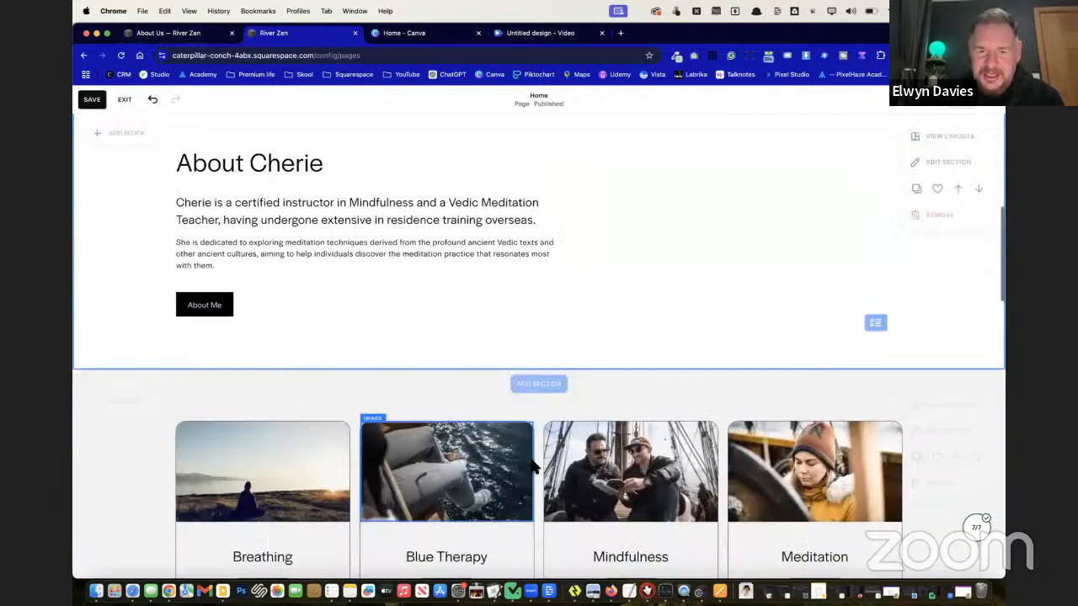
pyautogui.scroll(3, 535, 464)
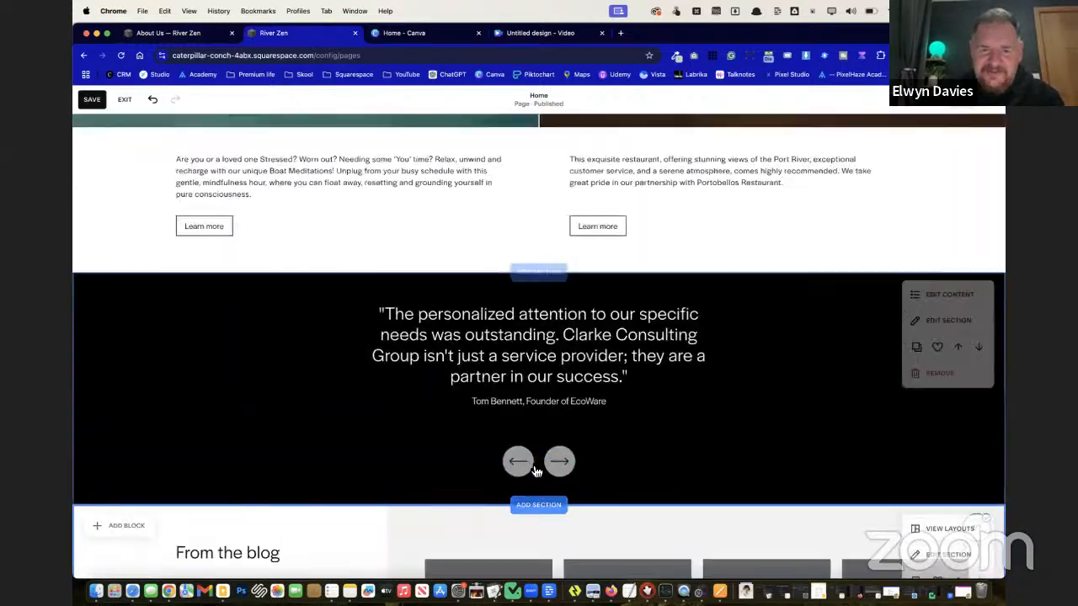
pyautogui.click(949, 324)
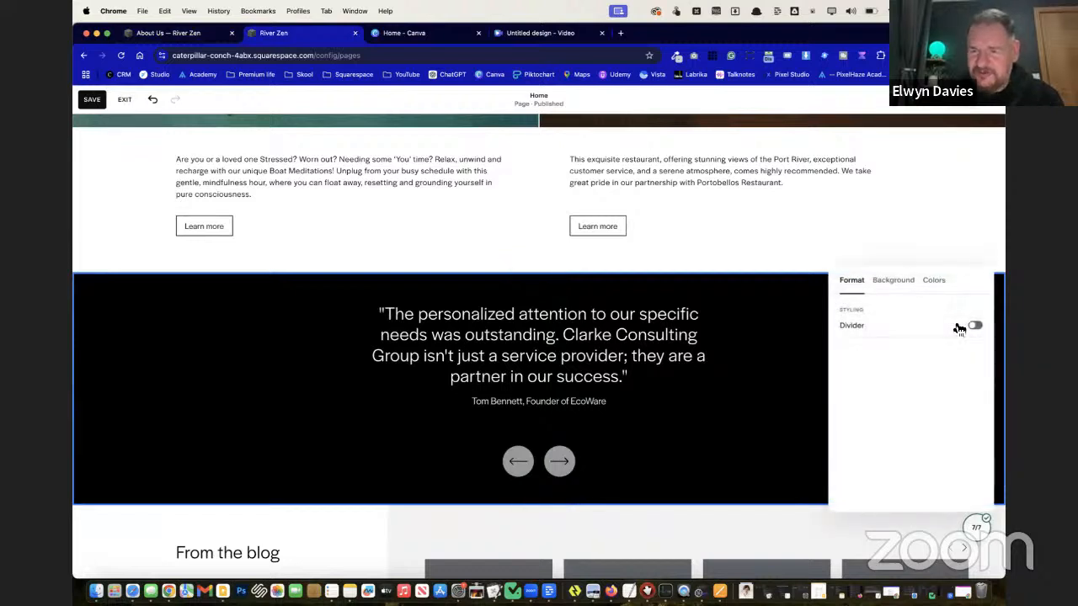
pyautogui.click(886, 286)
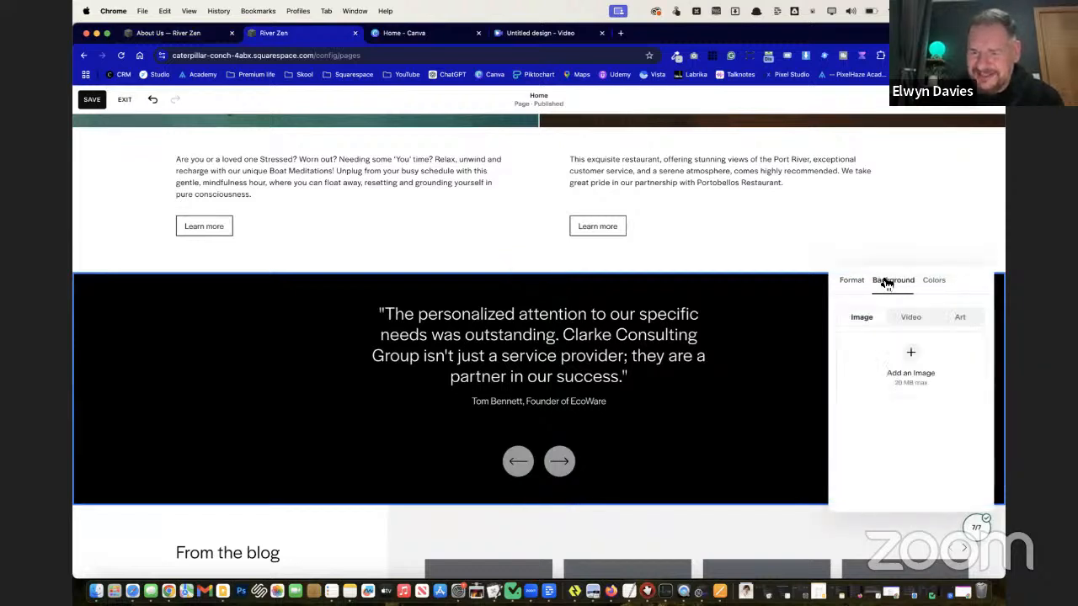
pyautogui.click(963, 320)
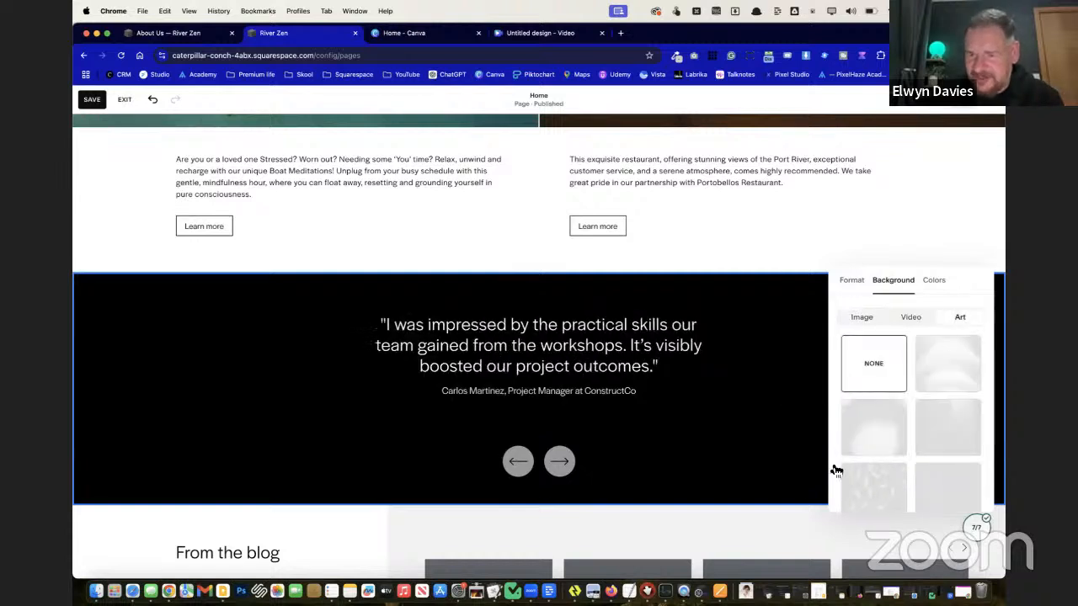
pyautogui.scroll(-1, 836, 471)
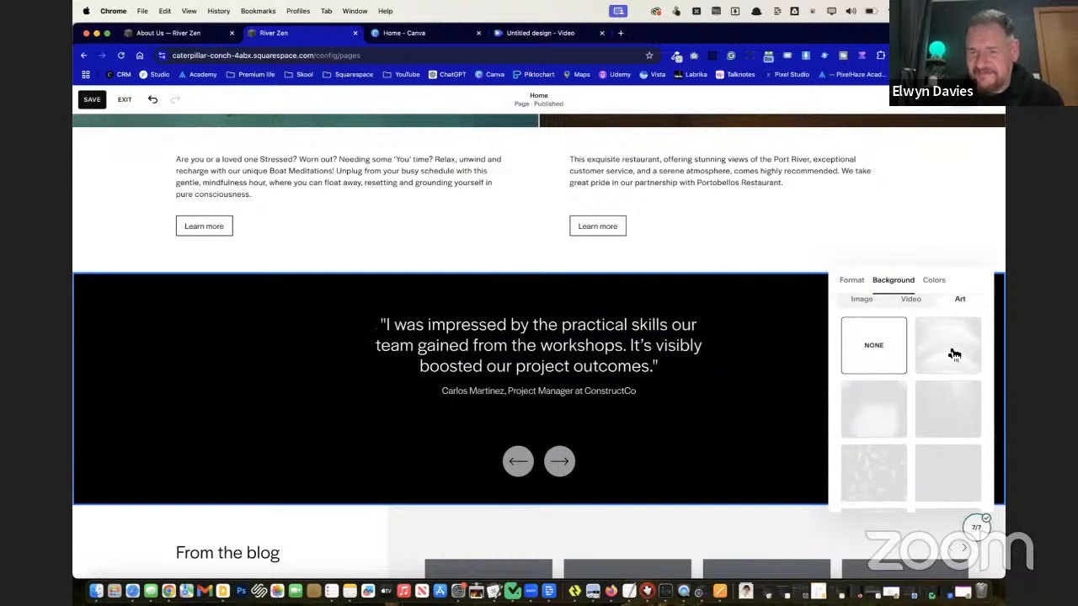
pyautogui.scroll(1, 924, 429)
pyautogui.click(969, 352)
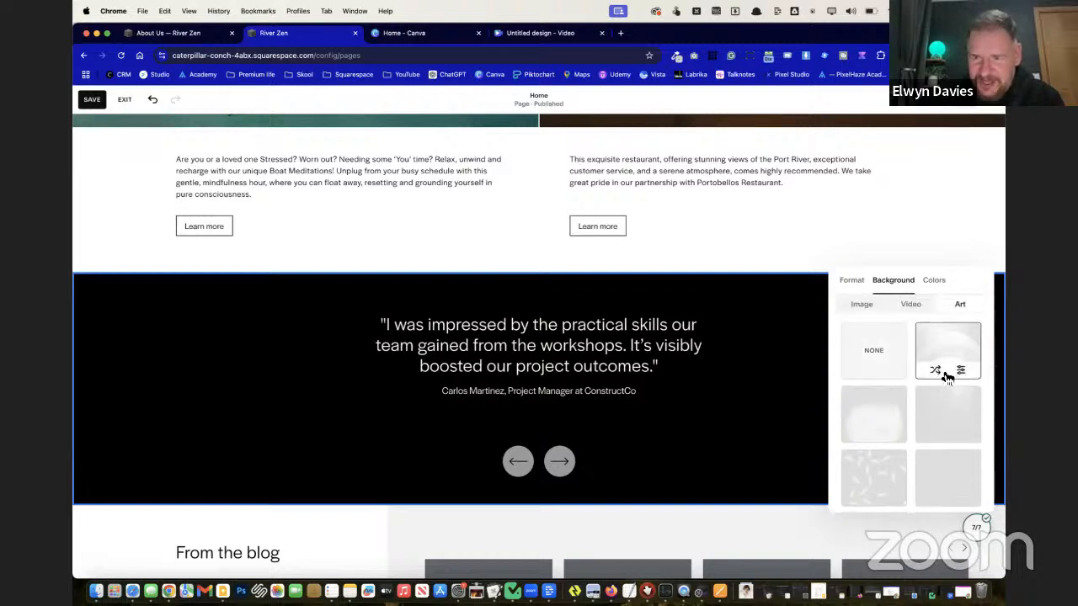
# Examine the wavy background's shape and size settings and the colour themes offered for the testimonial section
pyautogui.click(958, 373)
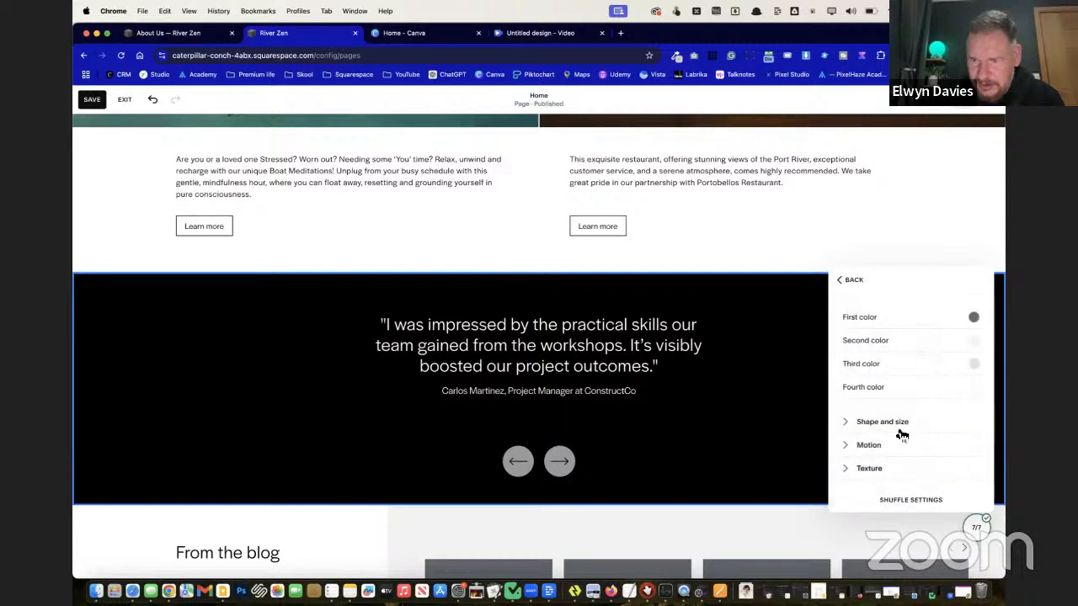
pyautogui.click(849, 428)
pyautogui.scroll(-5, 870, 439)
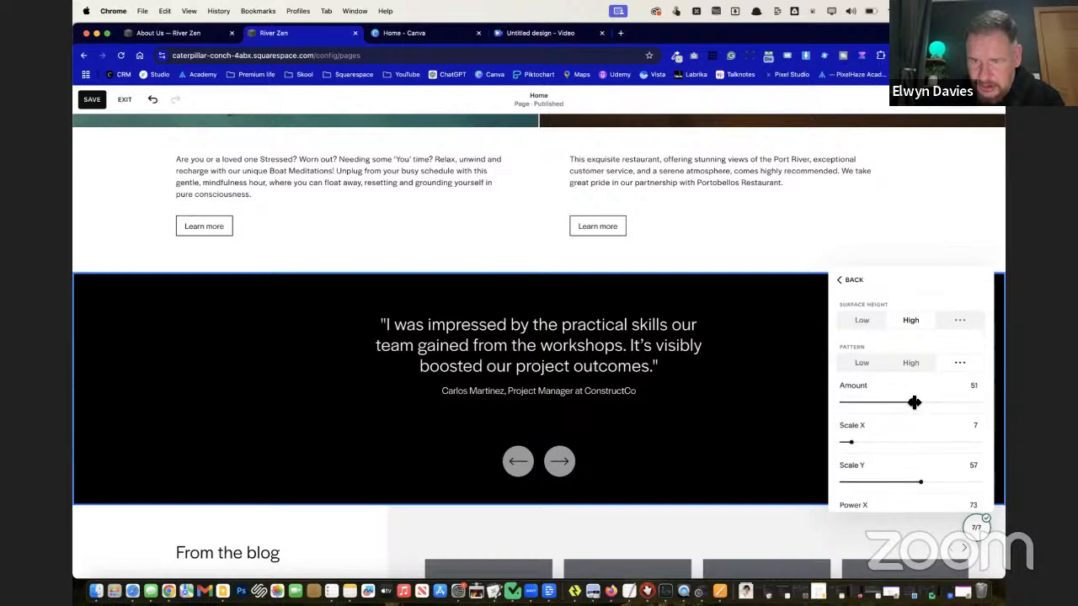
pyautogui.scroll(-4, 624, 443)
pyautogui.scroll(2, 623, 443)
pyautogui.click(859, 207)
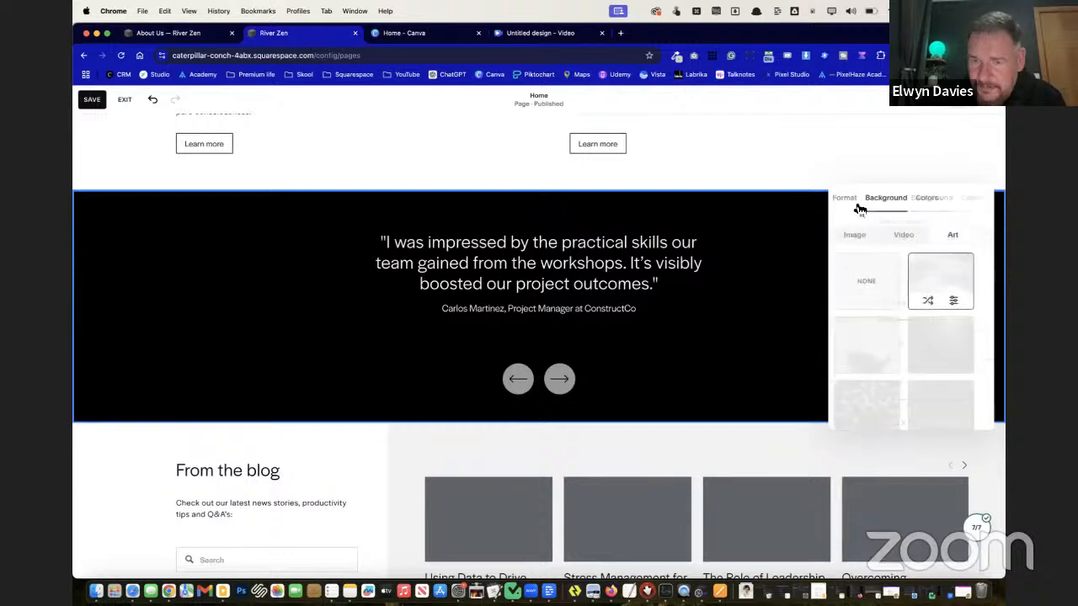
pyautogui.click(934, 208)
pyautogui.click(902, 211)
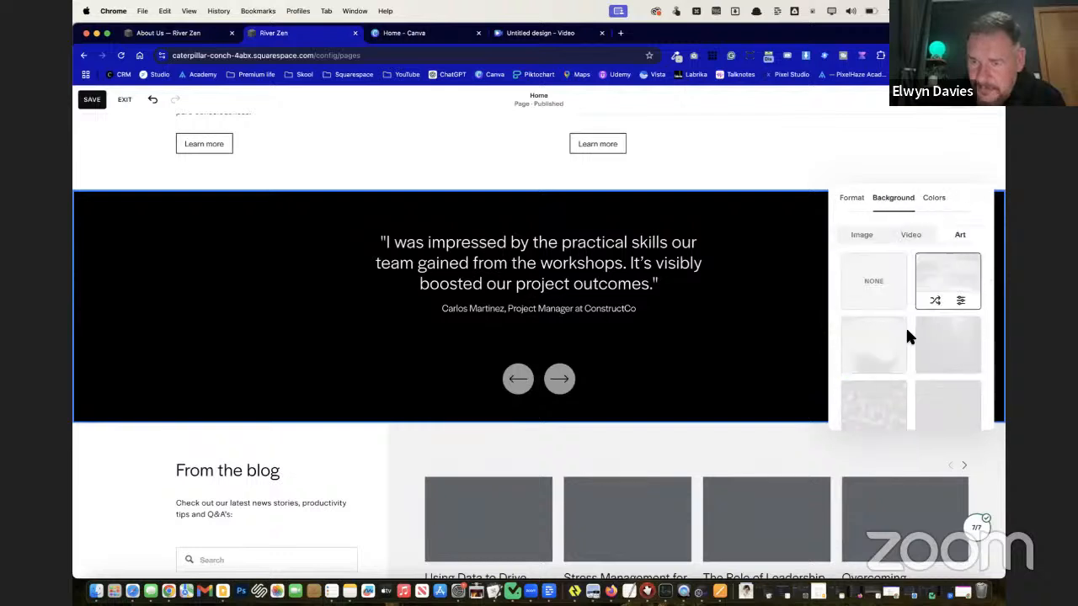
pyautogui.click(940, 205)
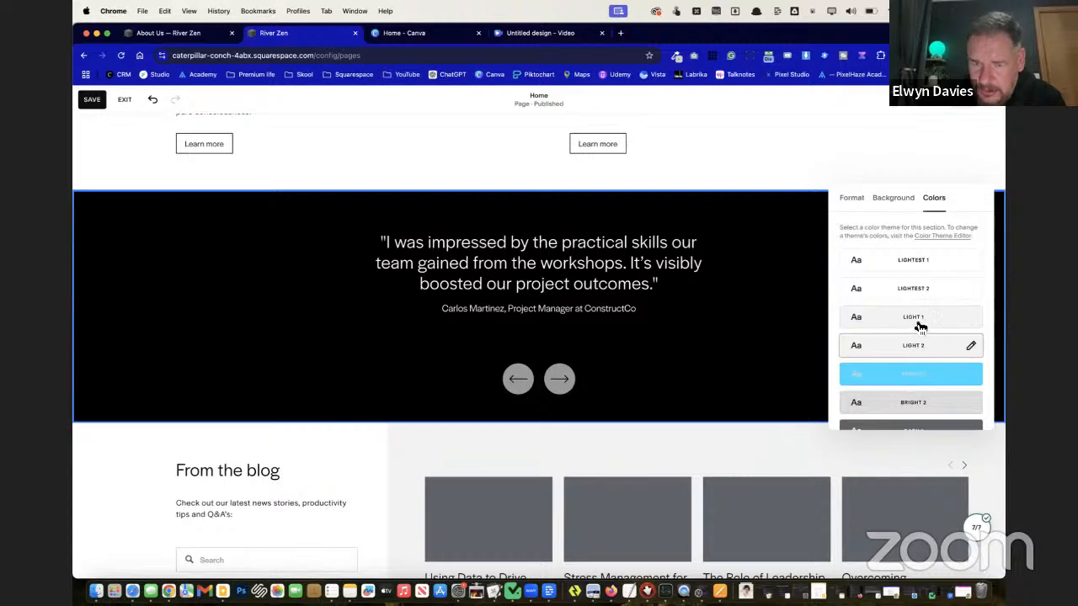
pyautogui.click(603, 318)
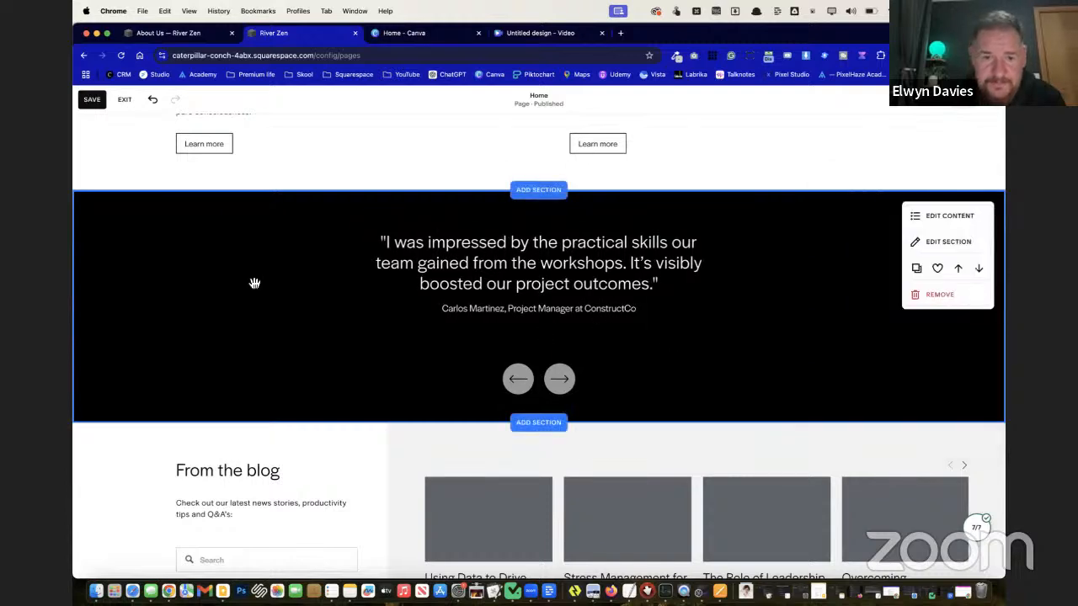
# Save the home page, exit editing and check the testimonial section in the page preview
pyautogui.scroll(2, 253, 283)
pyautogui.click(91, 100)
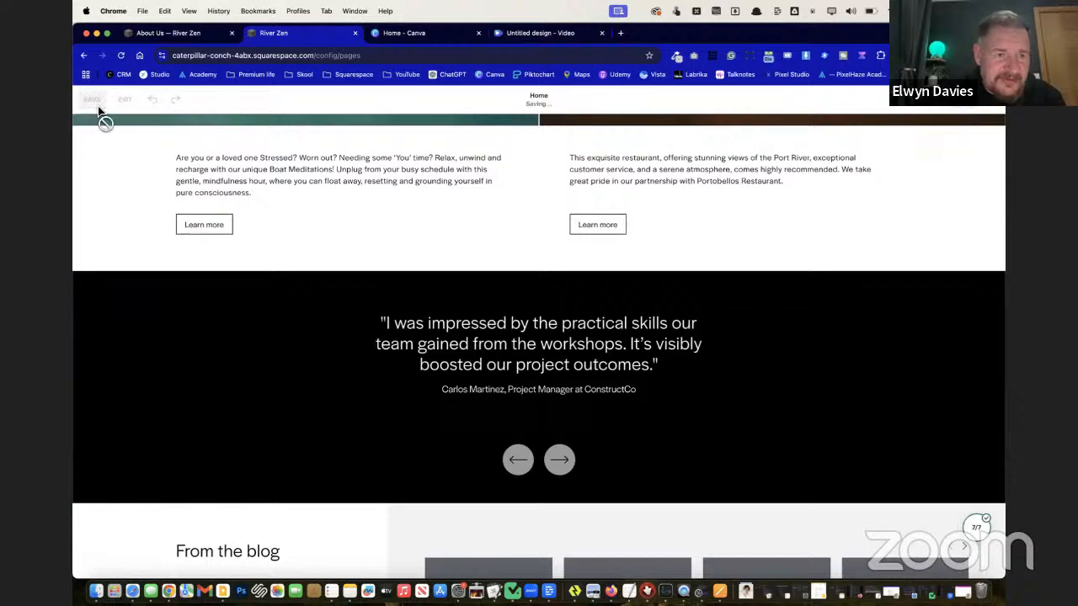
pyautogui.click(128, 102)
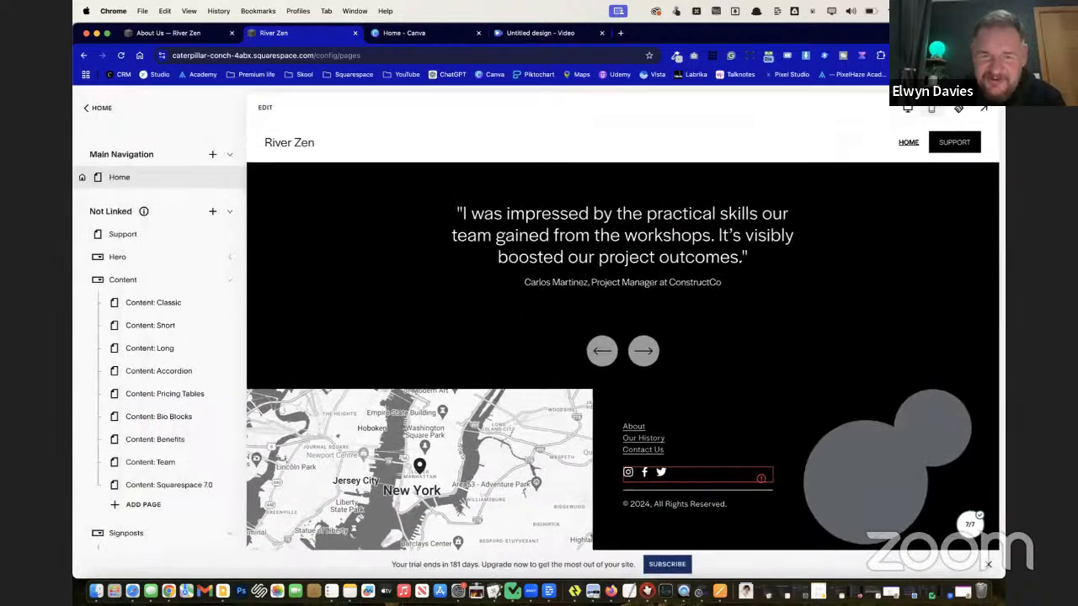
pyautogui.scroll(-15, 525, 310)
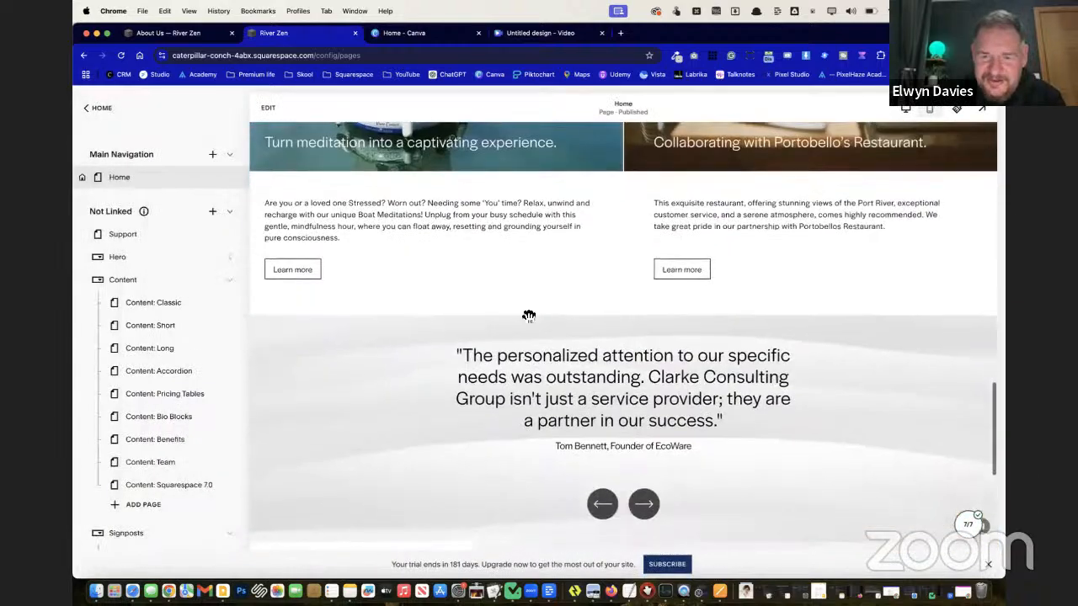
pyautogui.scroll(2, 524, 316)
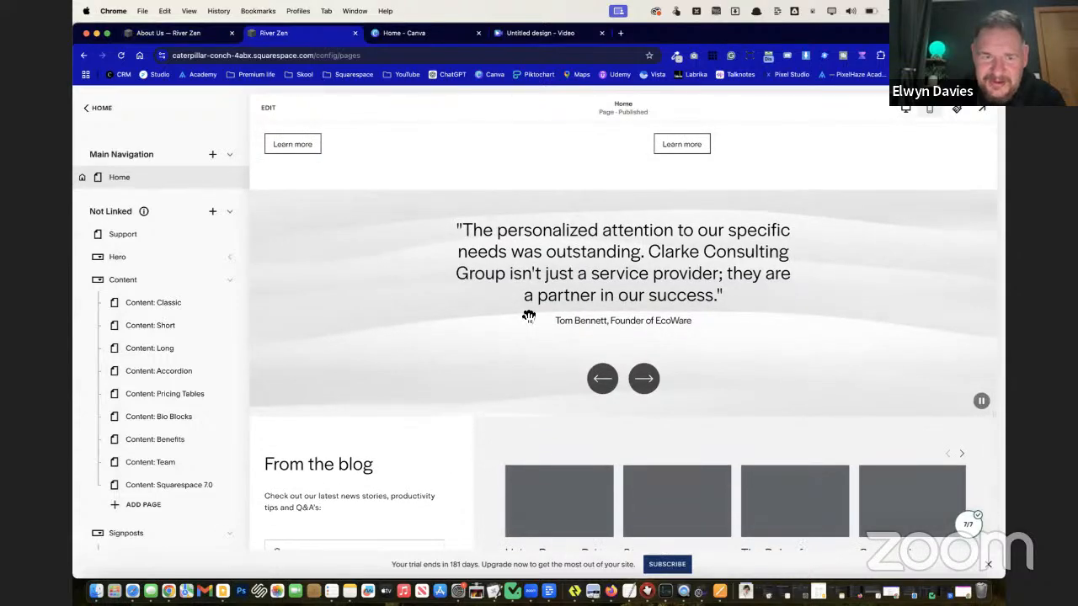
# Reopen the home page for editing and choose the spotted blob art background for the testimonial section
pyautogui.click(268, 107)
pyautogui.scroll(10, 716, 358)
pyautogui.scroll(-10, 726, 357)
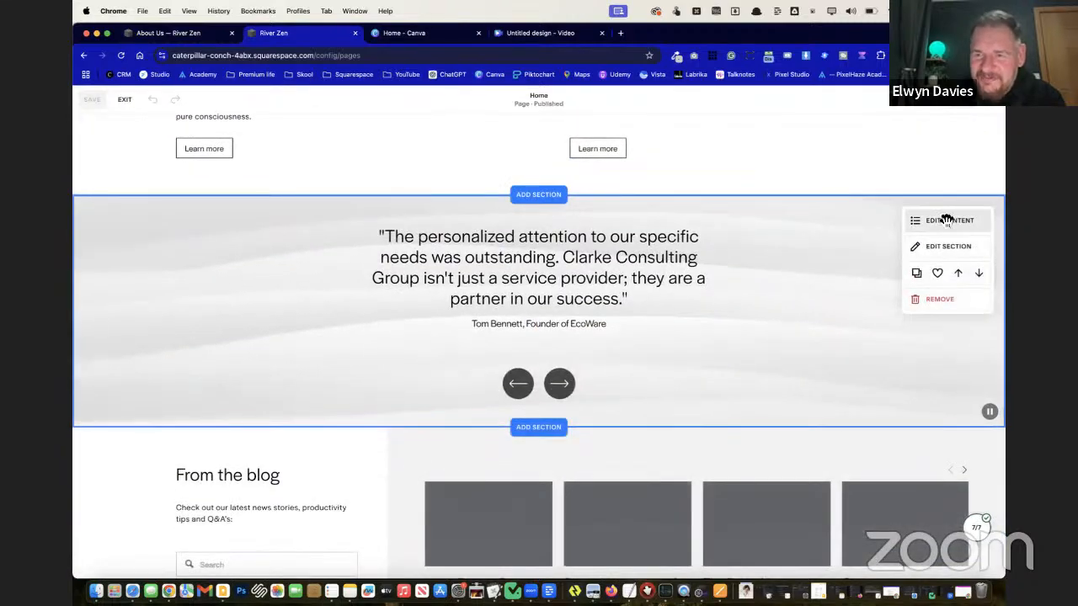
pyautogui.click(948, 224)
pyautogui.click(785, 269)
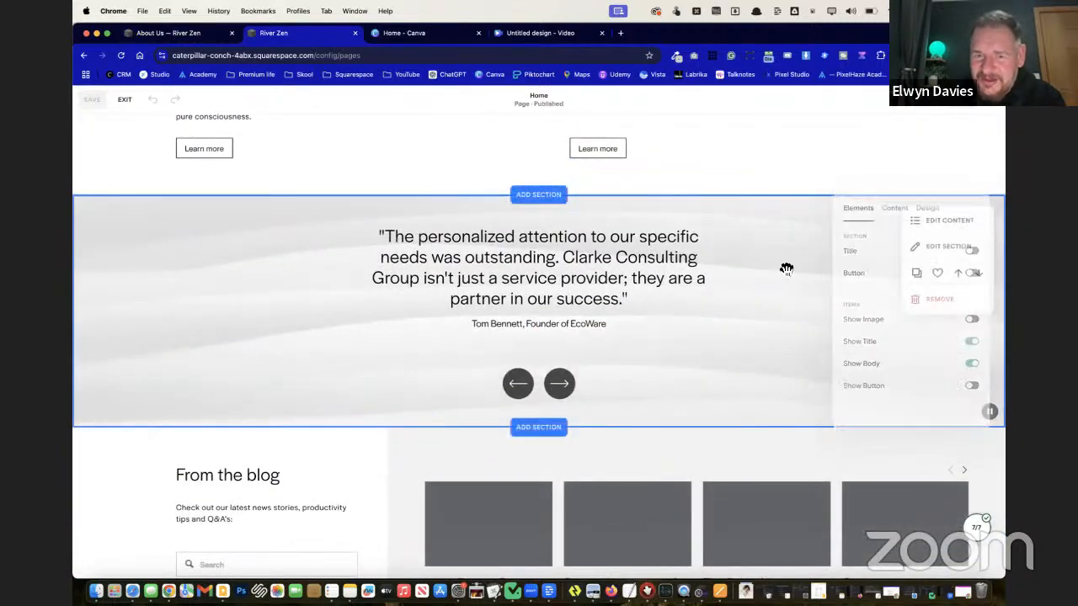
pyautogui.click(949, 248)
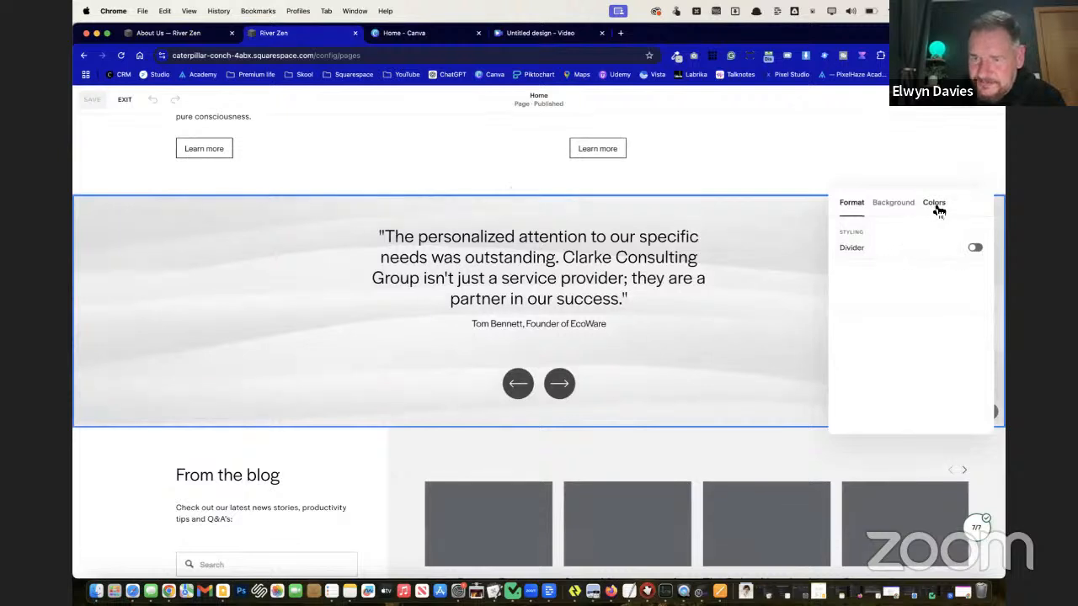
pyautogui.click(935, 204)
pyautogui.click(893, 203)
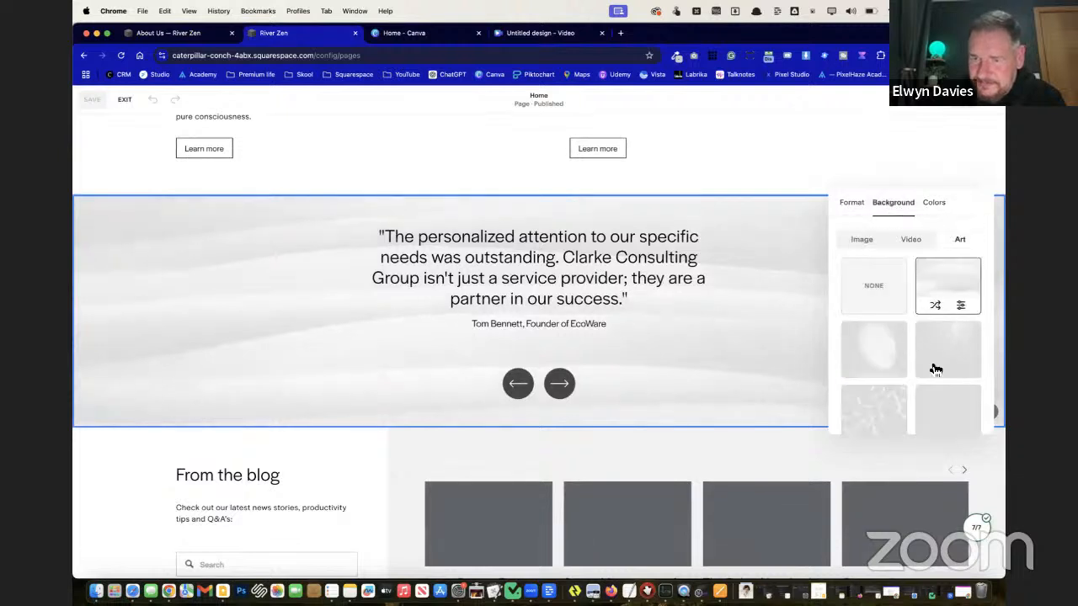
pyautogui.scroll(-3, 935, 369)
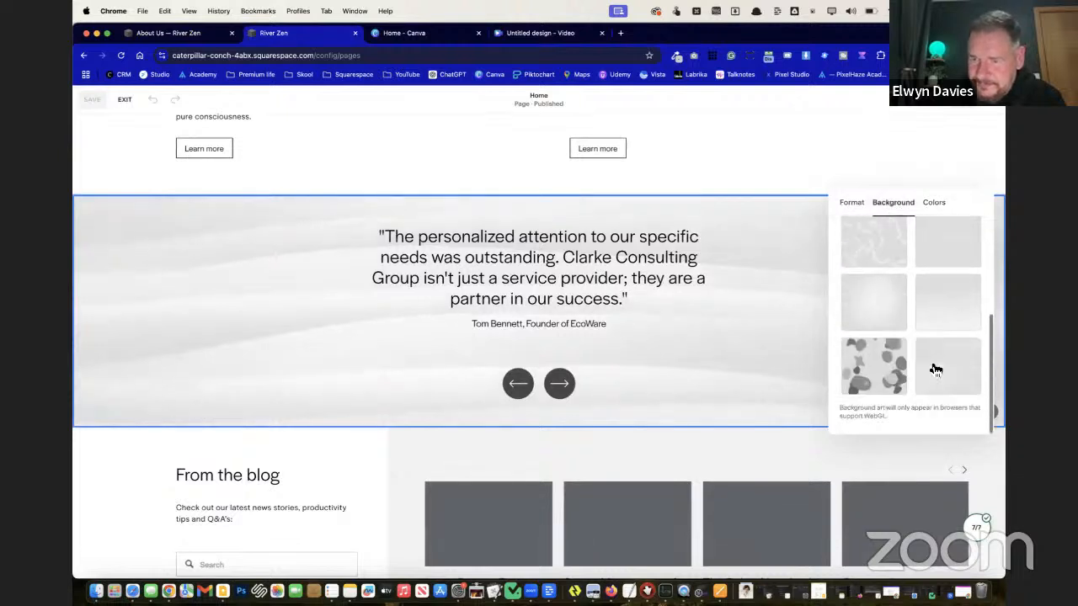
pyautogui.click(887, 364)
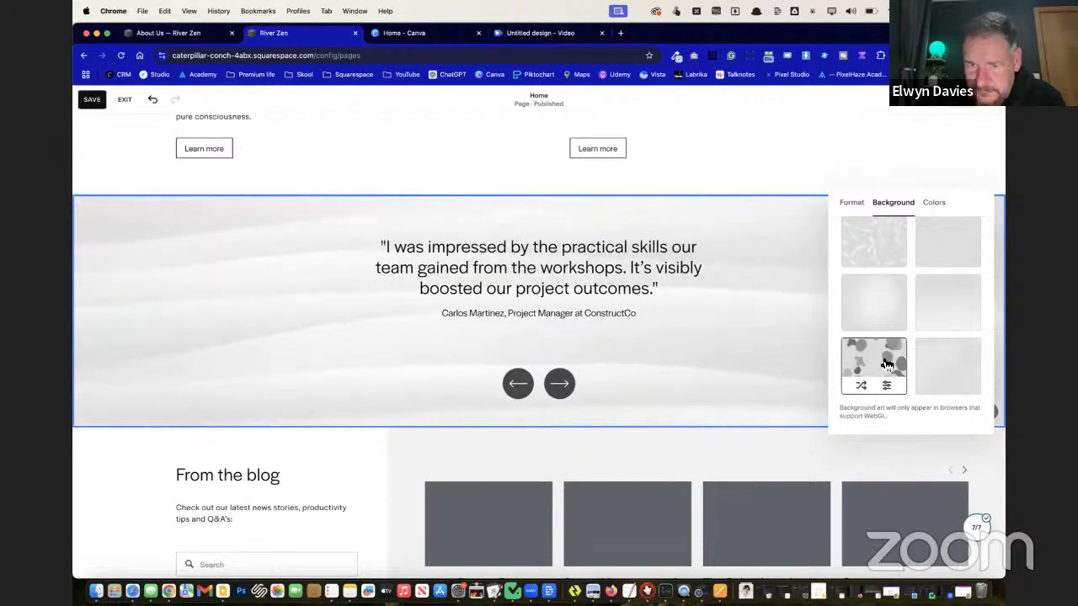
pyautogui.click(604, 237)
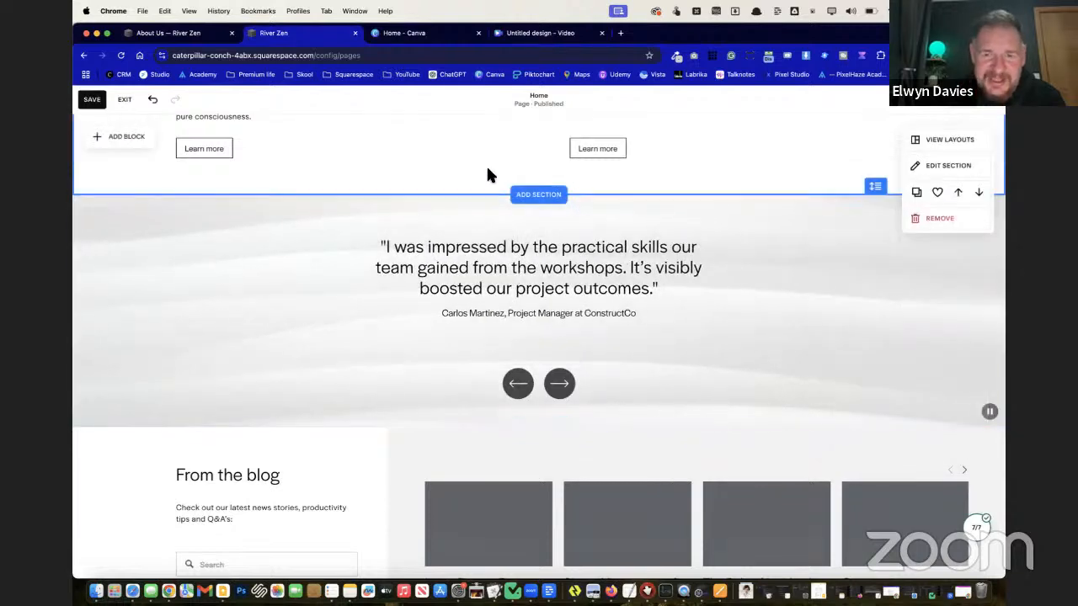
# Add the Quotes slideshow section with side arrows directly above the existing testimonial section
pyautogui.click(544, 199)
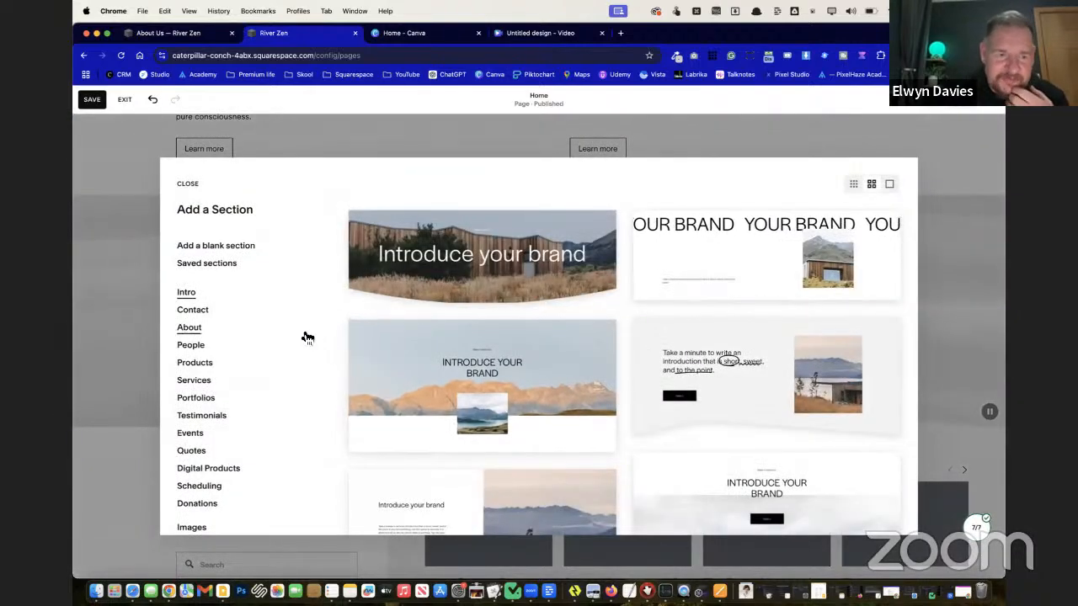
pyautogui.scroll(-2, 305, 337)
pyautogui.click(207, 398)
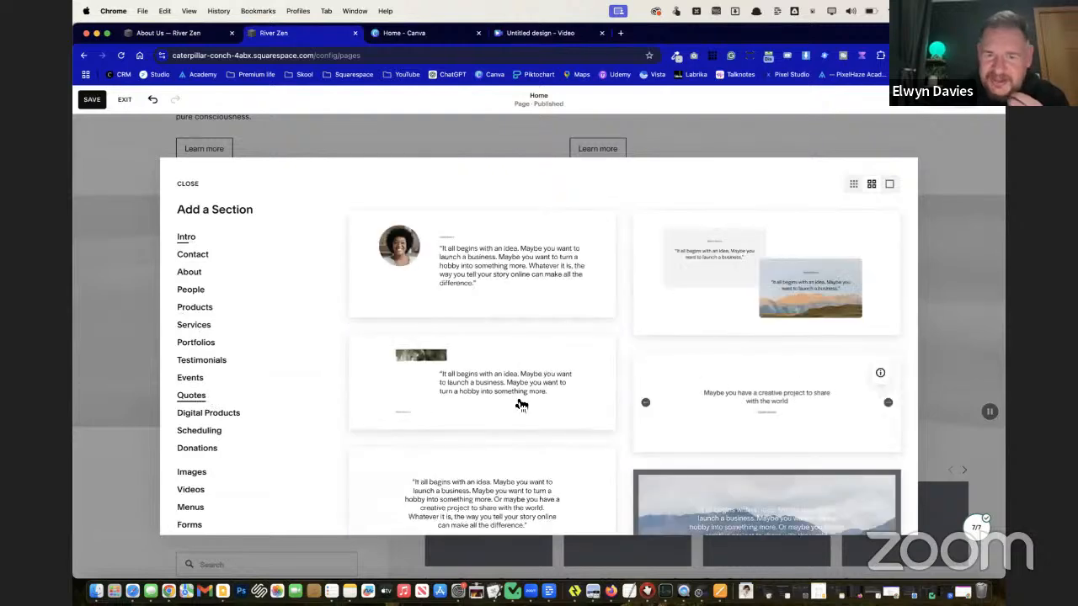
pyautogui.scroll(-3, 519, 404)
pyautogui.click(756, 277)
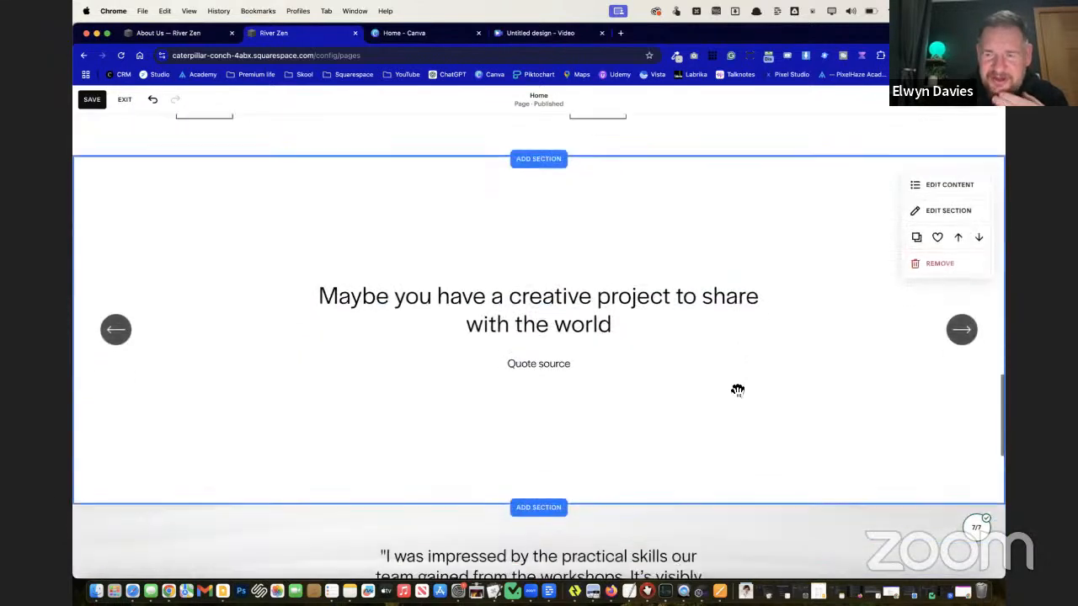
# Set the new quote slideshow's arrow navigation to Bottom, with the space above navigation at S
pyautogui.click(949, 168)
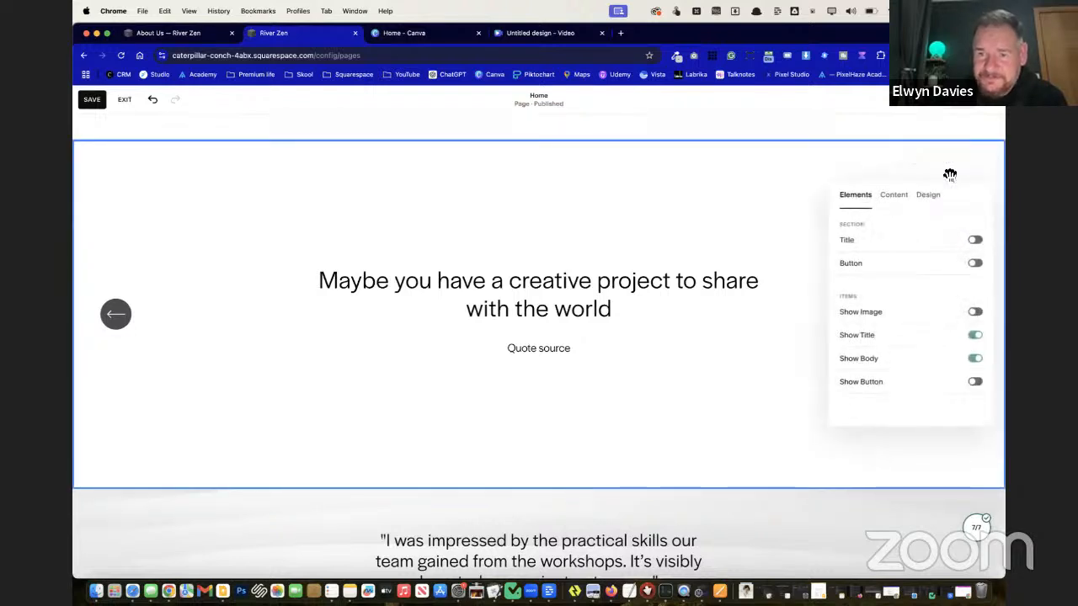
pyautogui.click(899, 197)
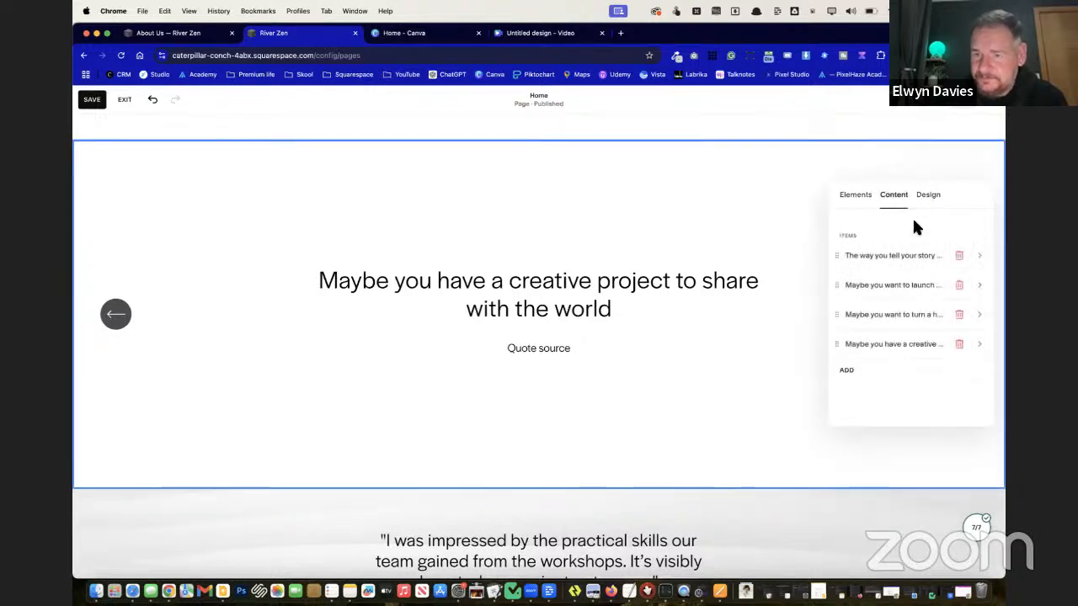
pyautogui.click(931, 196)
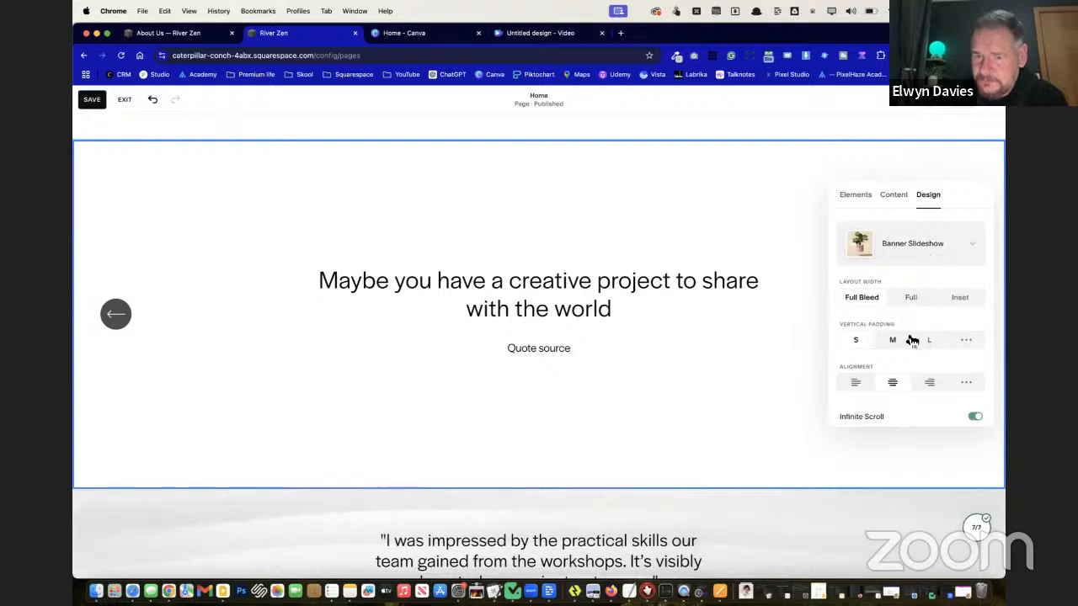
pyautogui.scroll(-3, 912, 340)
pyautogui.click(920, 381)
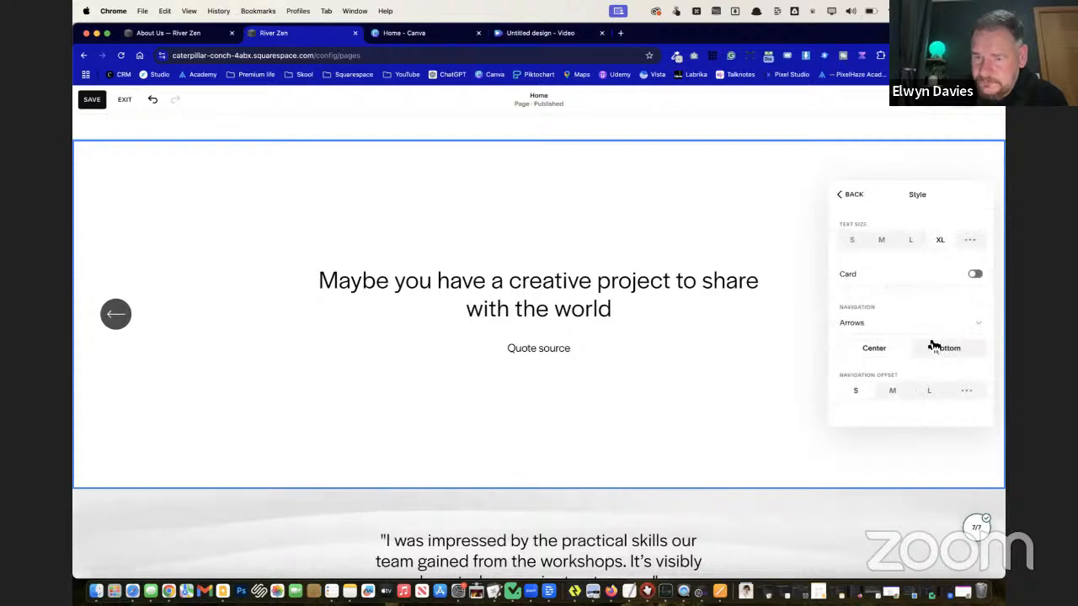
pyautogui.click(948, 350)
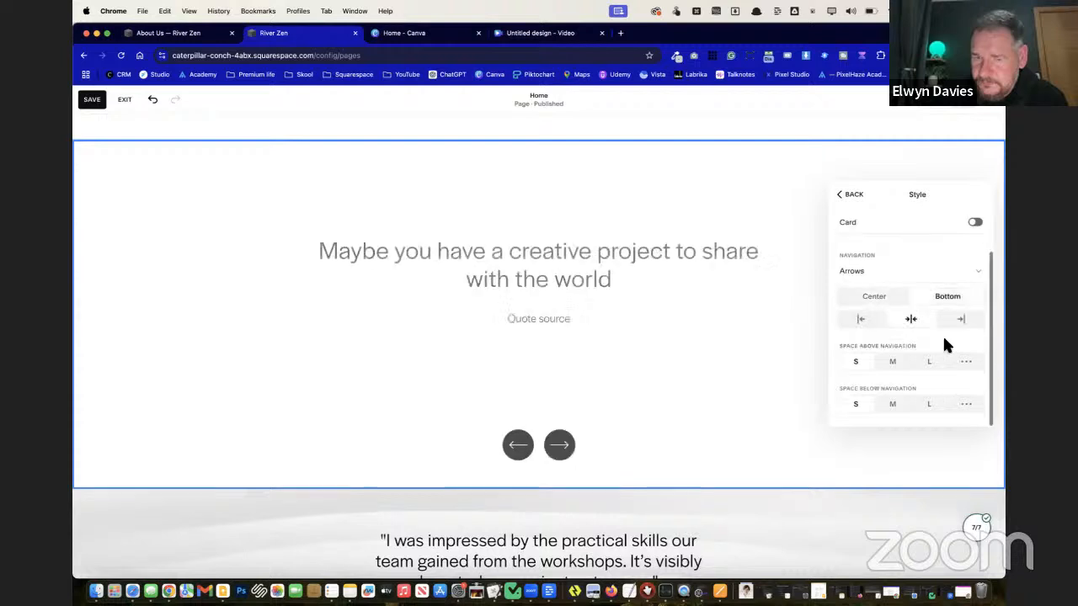
pyautogui.click(894, 363)
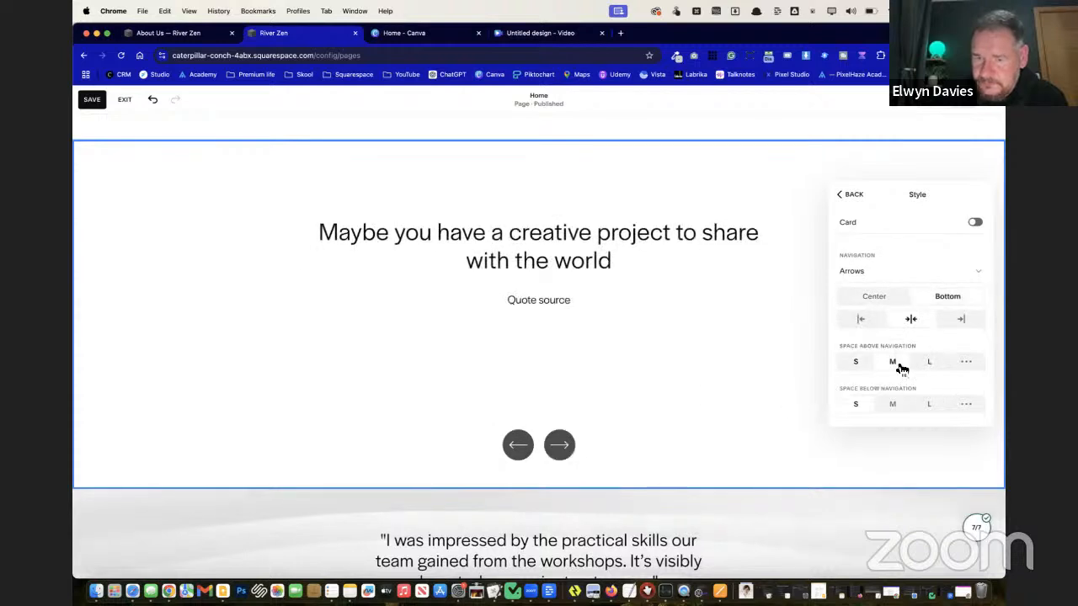
pyautogui.click(869, 371)
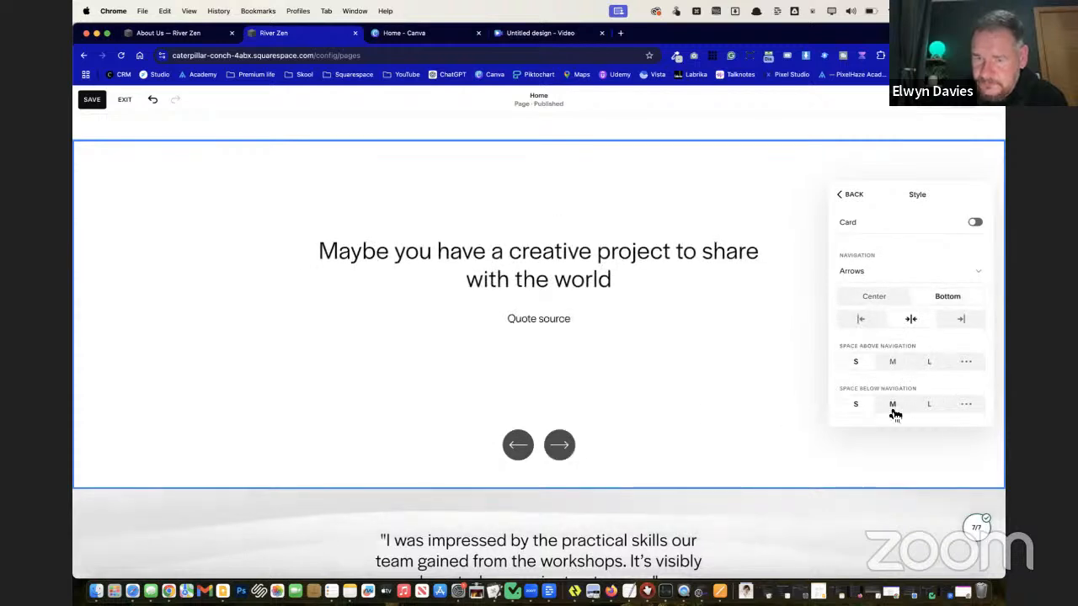
# Set a custom space above navigation of 0% for the new quote slideshow
pyautogui.click(966, 363)
pyautogui.moveTo(852, 390); pyautogui.dragTo(833, 389)
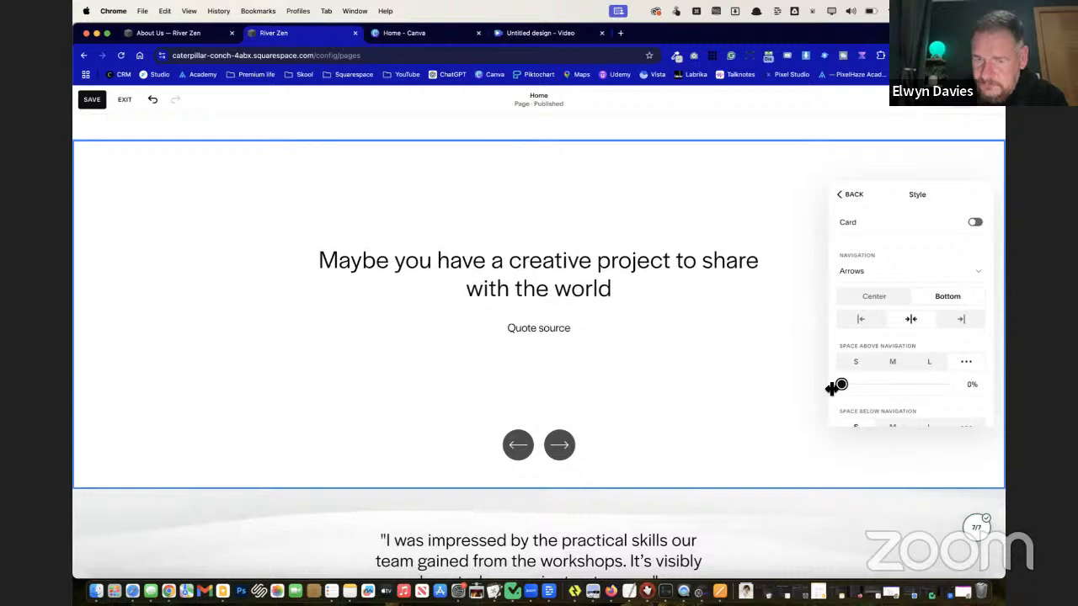
pyautogui.click(854, 196)
# Try the Full Bleed layout width on the new quote slideshow and settle on Full
pyautogui.scroll(-1, 940, 337)
pyautogui.scroll(1, 941, 338)
pyautogui.click(914, 301)
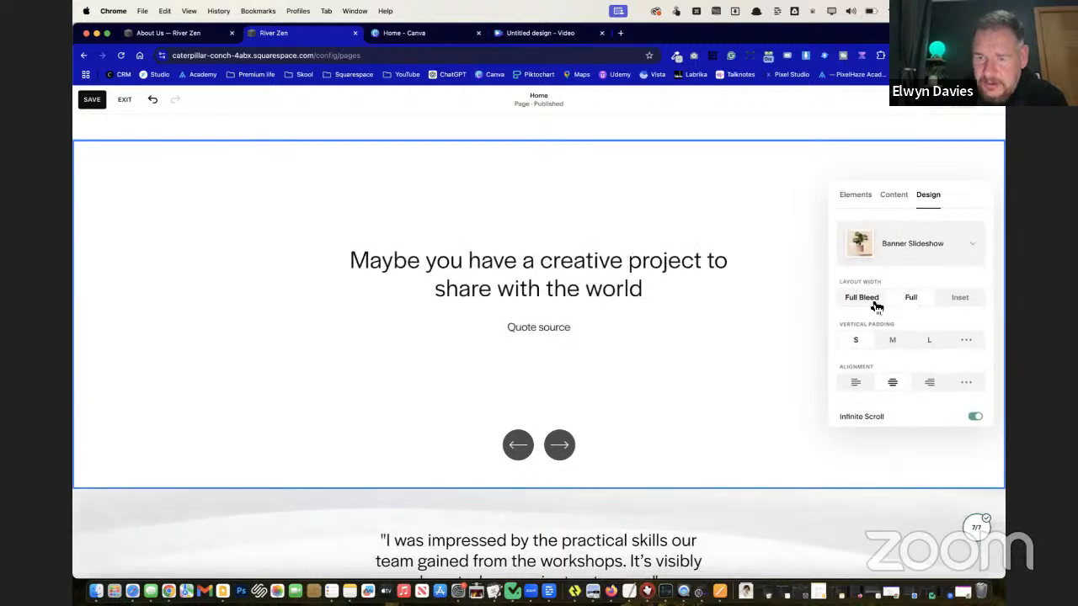
pyautogui.click(877, 306)
pyautogui.scroll(-3, 906, 385)
pyautogui.scroll(3, 908, 371)
pyautogui.click(912, 305)
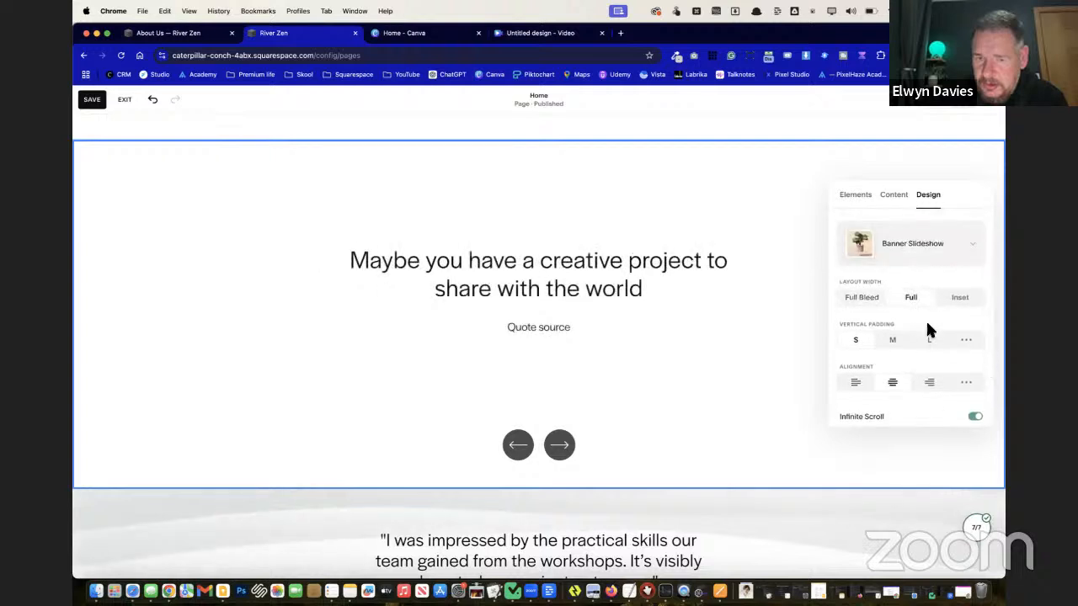
# Compare slide content widths S and M for the quote slideshow, keeping M, and set the space between elements to S
pyautogui.scroll(-3, 902, 396)
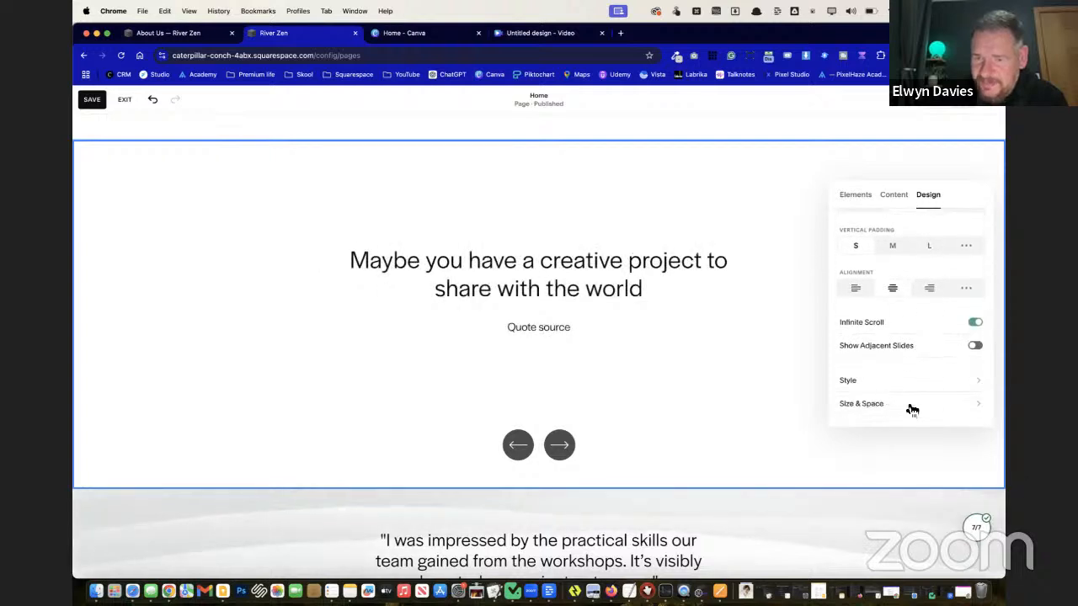
pyautogui.click(909, 406)
pyautogui.scroll(2, 897, 354)
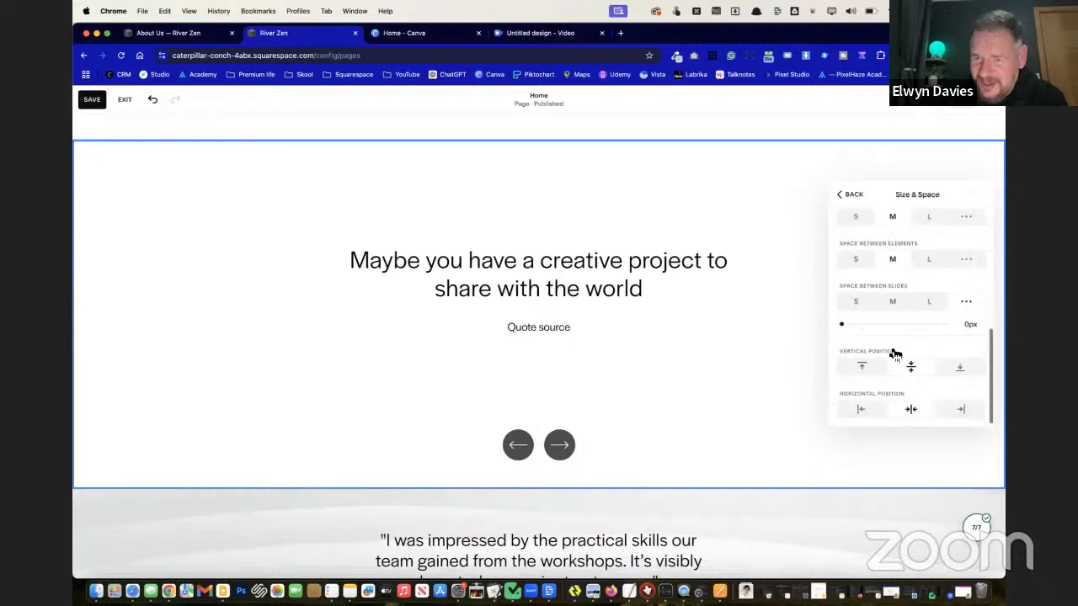
pyautogui.click(859, 254)
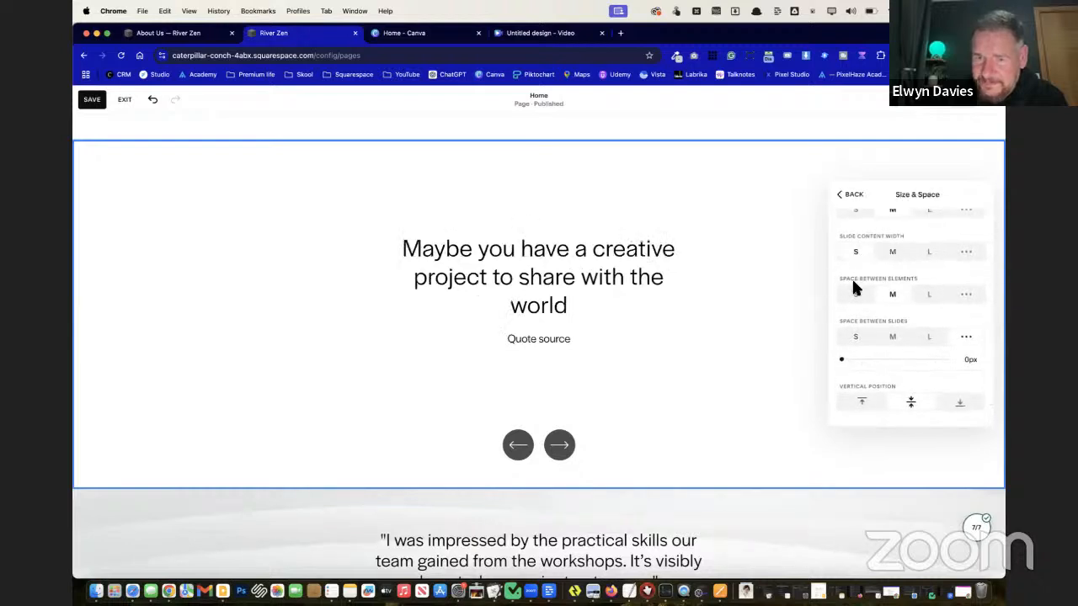
pyautogui.click(895, 257)
pyautogui.click(859, 298)
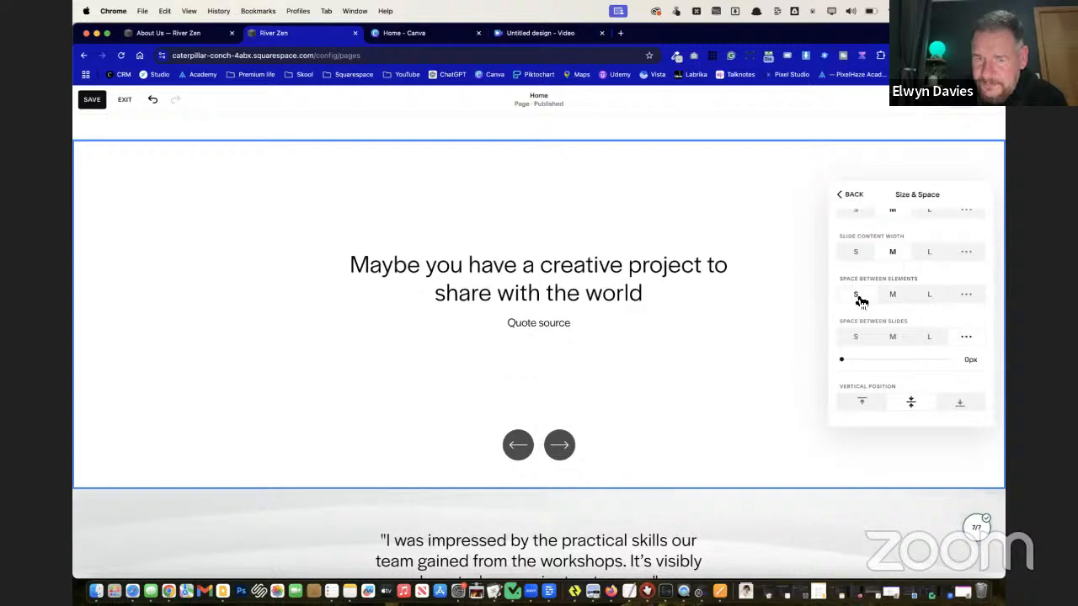
pyautogui.scroll(-2, 876, 336)
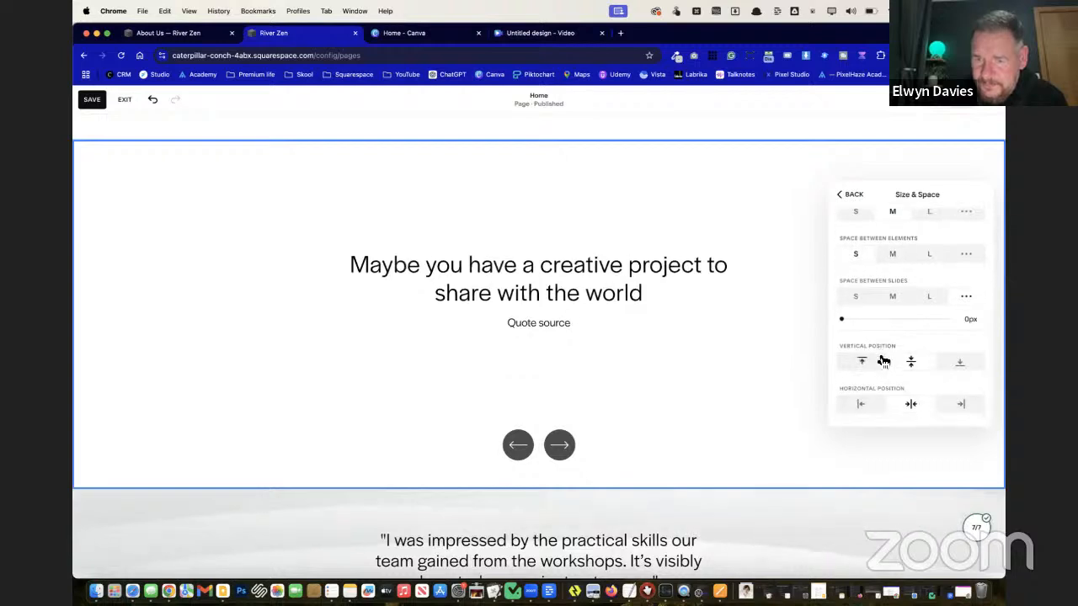
# Set the quote slideshow's slide padding and minimum slide height to S
pyautogui.scroll(5, 883, 361)
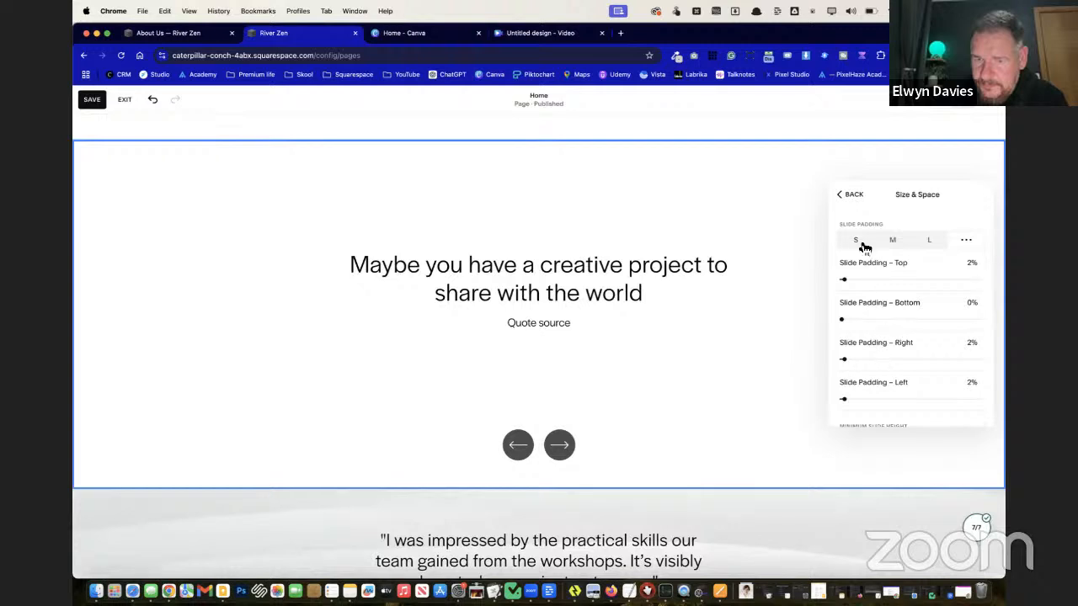
pyautogui.click(863, 245)
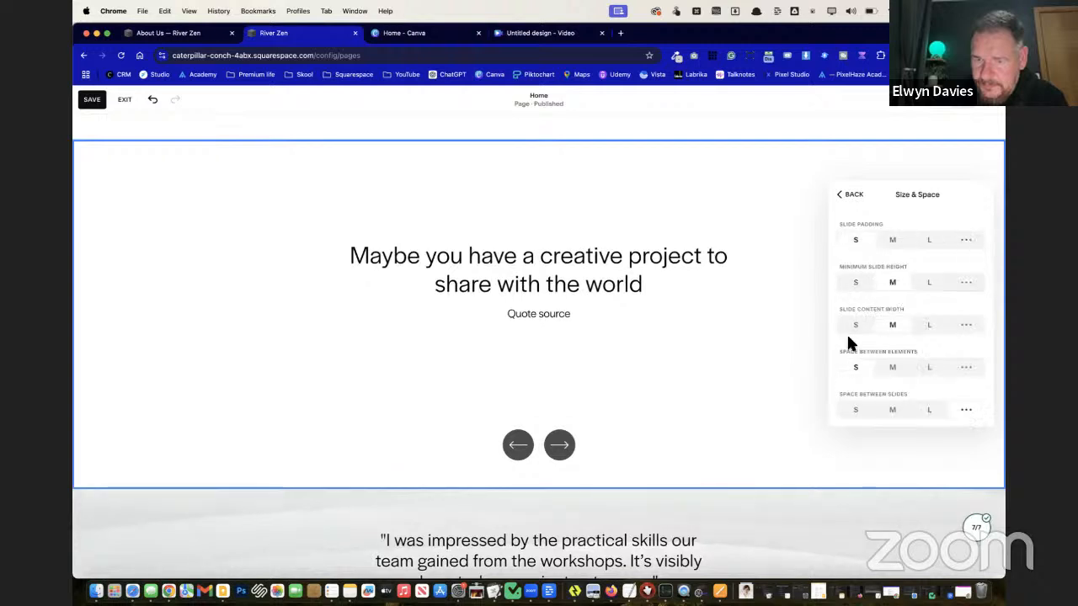
pyautogui.scroll(-3, 849, 342)
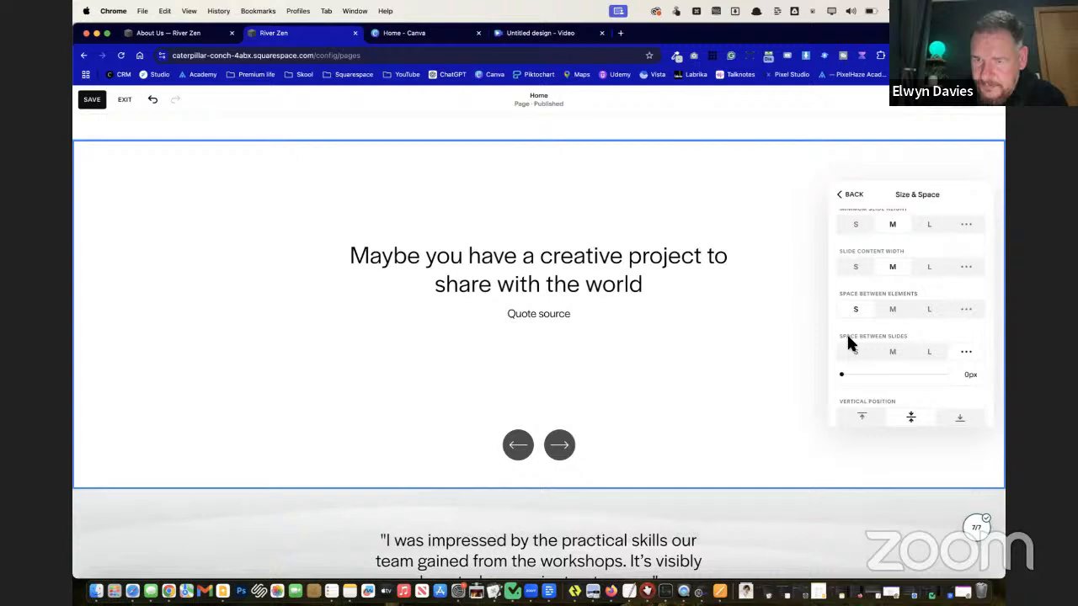
pyautogui.click(856, 354)
pyautogui.scroll(3, 855, 355)
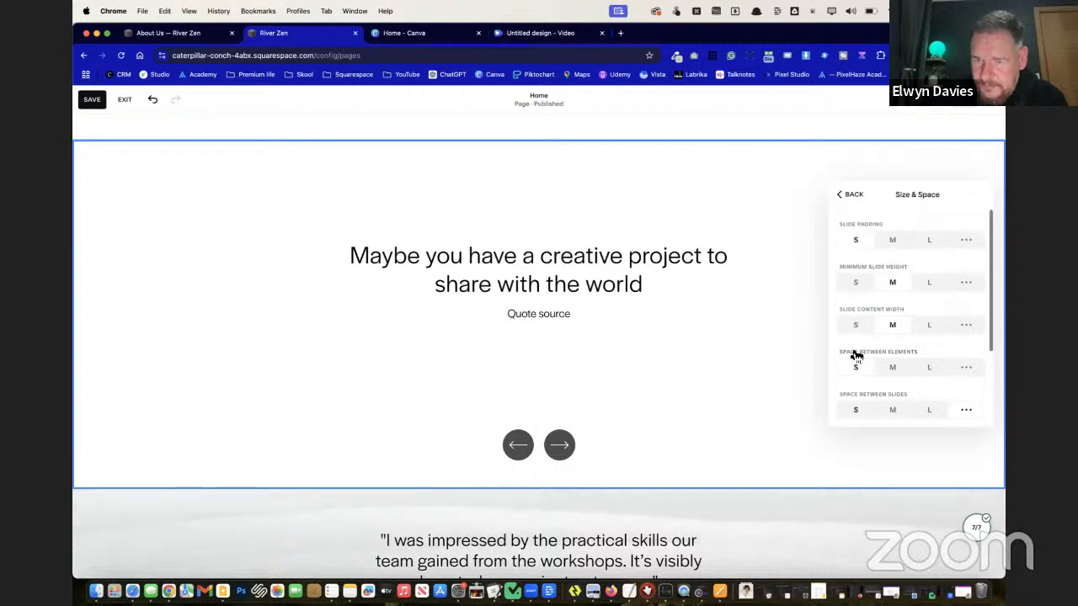
pyautogui.click(856, 289)
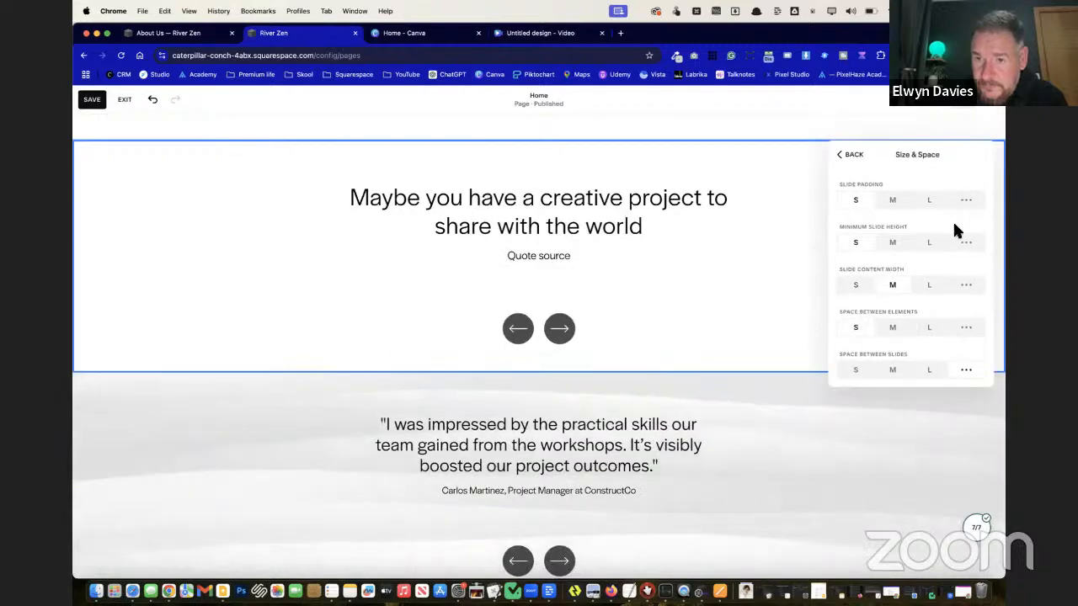
# Align the quote slideshow's slide content vertically to the bottom, close above the navigation arrows
pyautogui.scroll(2, 734, 294)
pyautogui.scroll(-3, 734, 294)
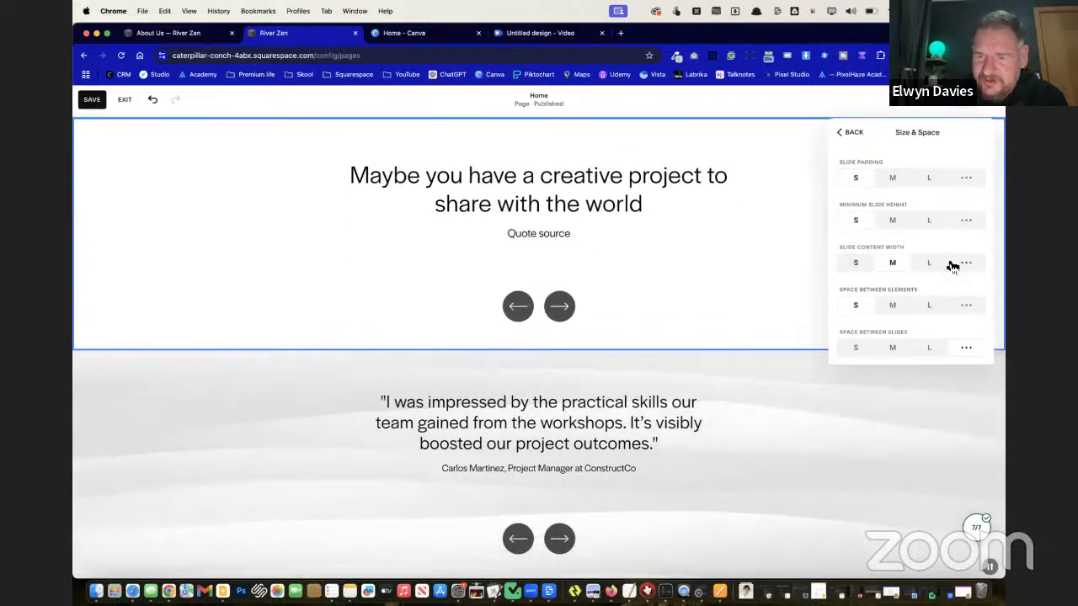
pyautogui.scroll(-3, 952, 266)
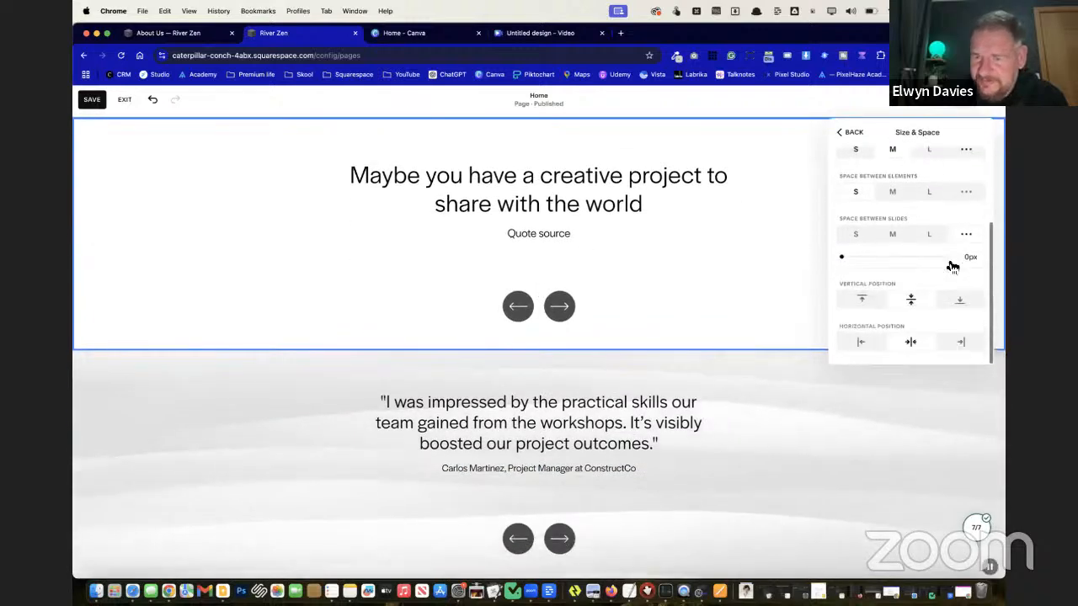
pyautogui.click(868, 311)
pyautogui.click(961, 303)
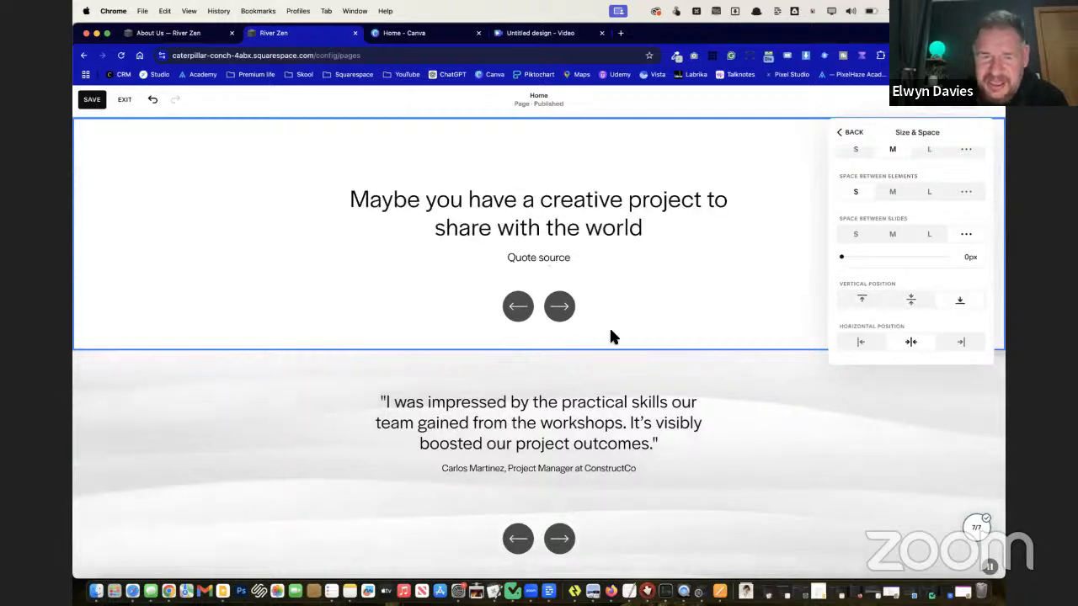
pyautogui.scroll(2, 614, 303)
pyautogui.scroll(-1, 548, 413)
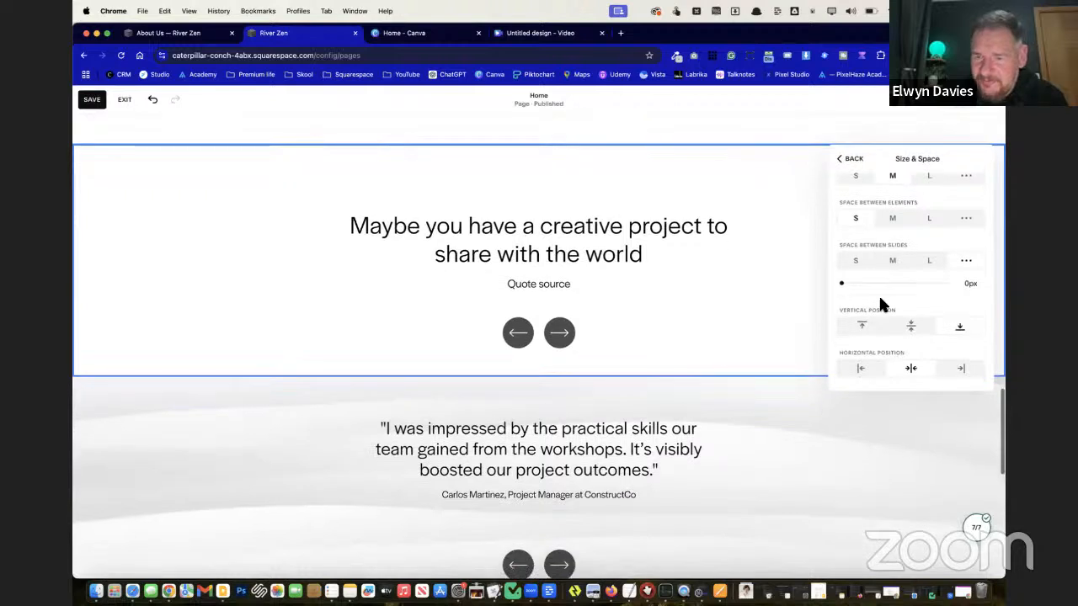
pyautogui.scroll(2, 714, 326)
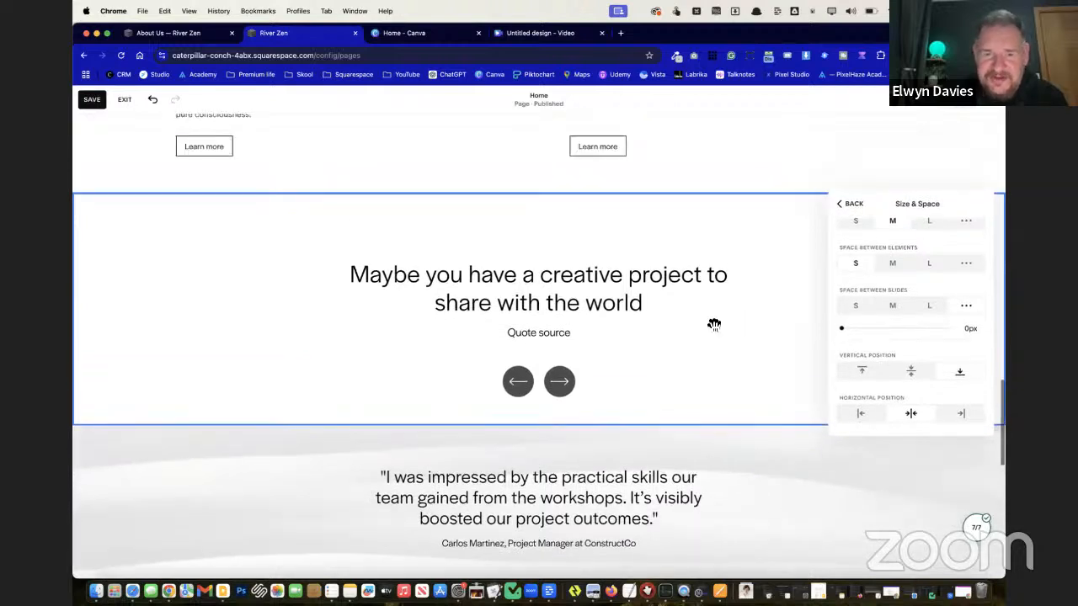
# Review the quote slideshow's layout options, its list of quote items and its element visibility settings
pyautogui.click(855, 207)
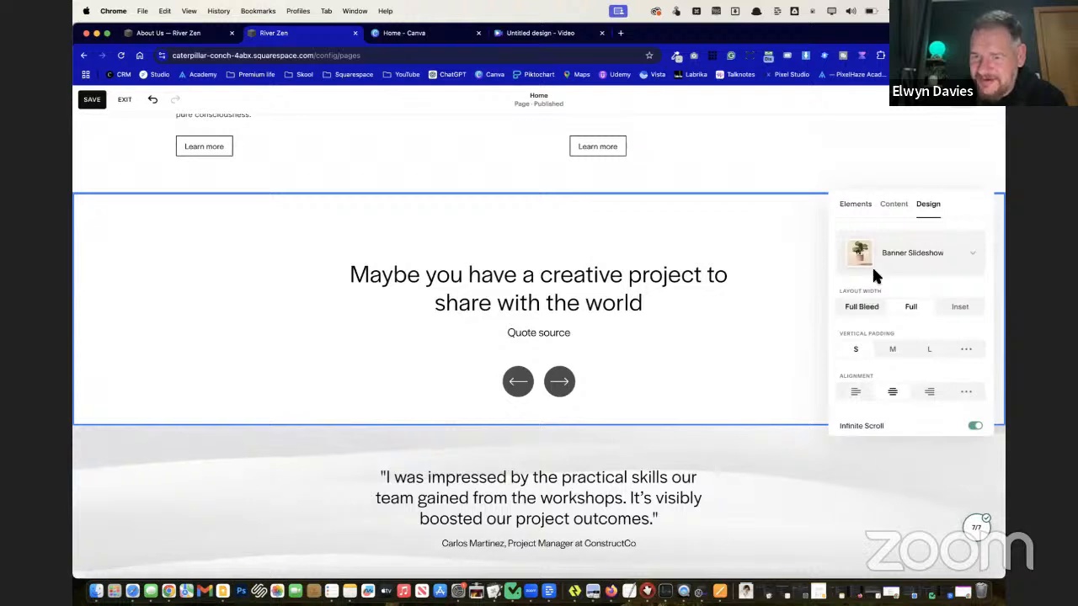
pyautogui.scroll(-2, 874, 274)
pyautogui.scroll(2, 885, 300)
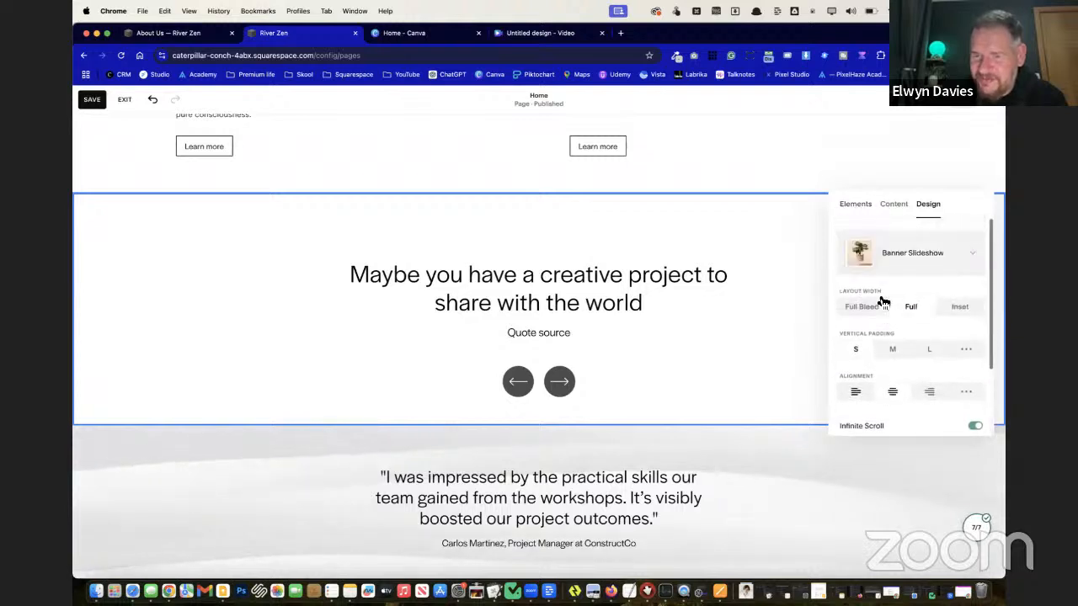
pyautogui.click(895, 206)
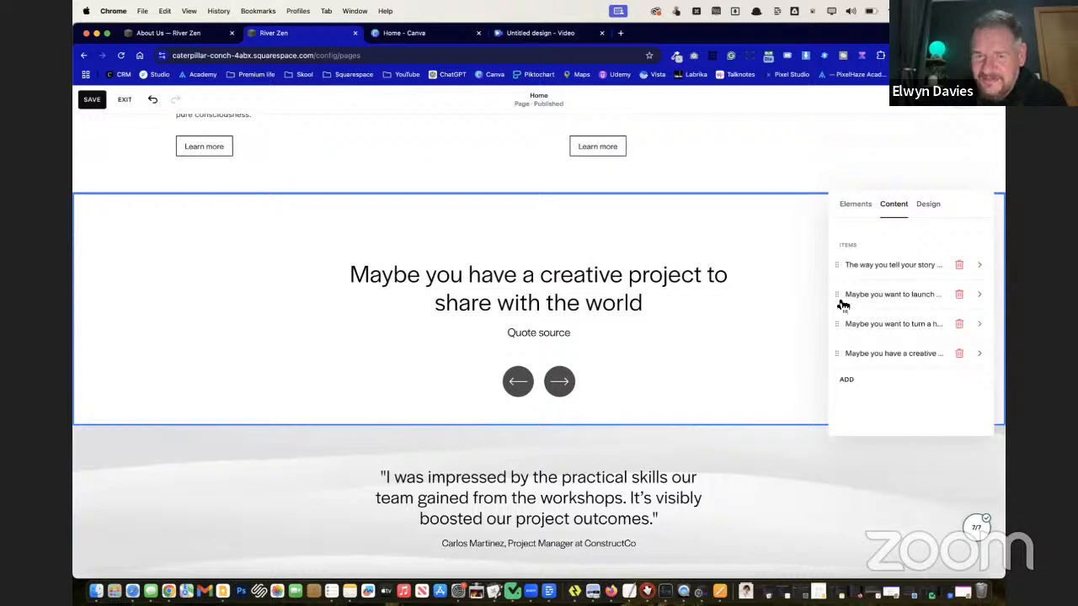
pyautogui.click(855, 206)
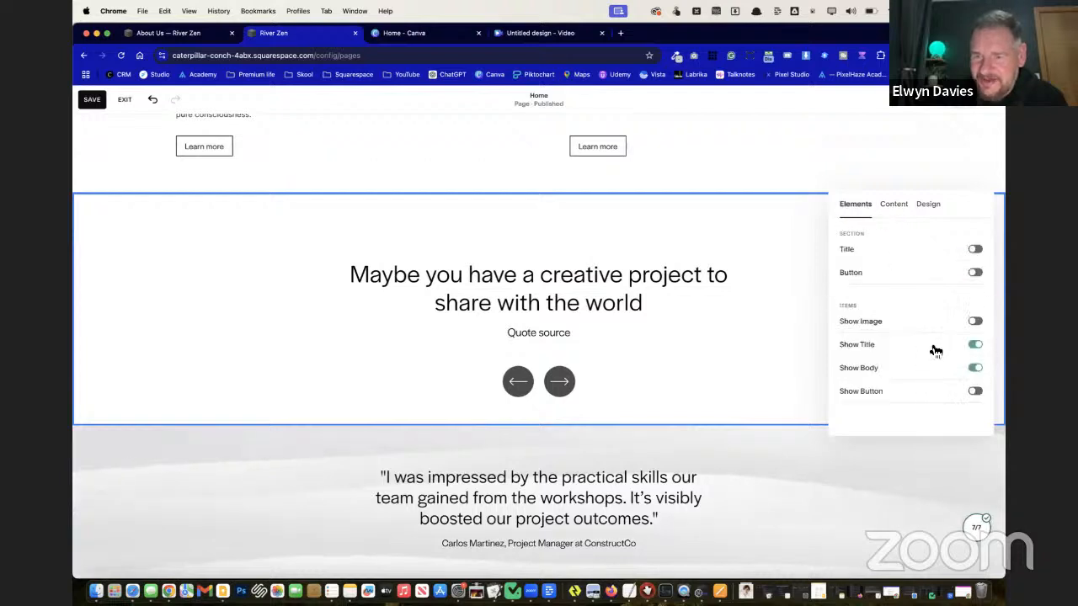
pyautogui.click(930, 204)
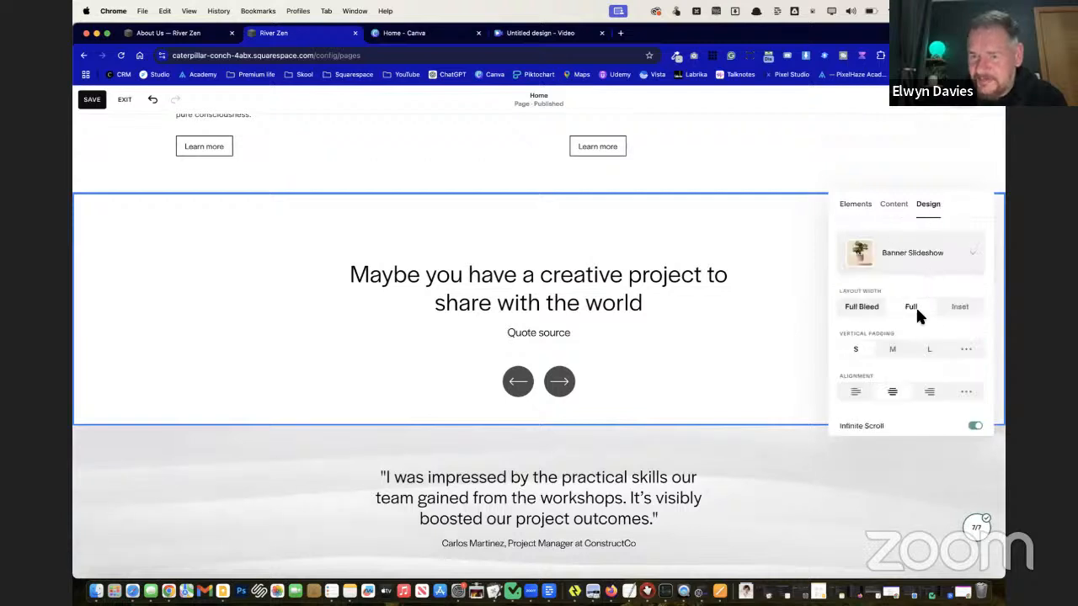
pyautogui.scroll(-2, 915, 308)
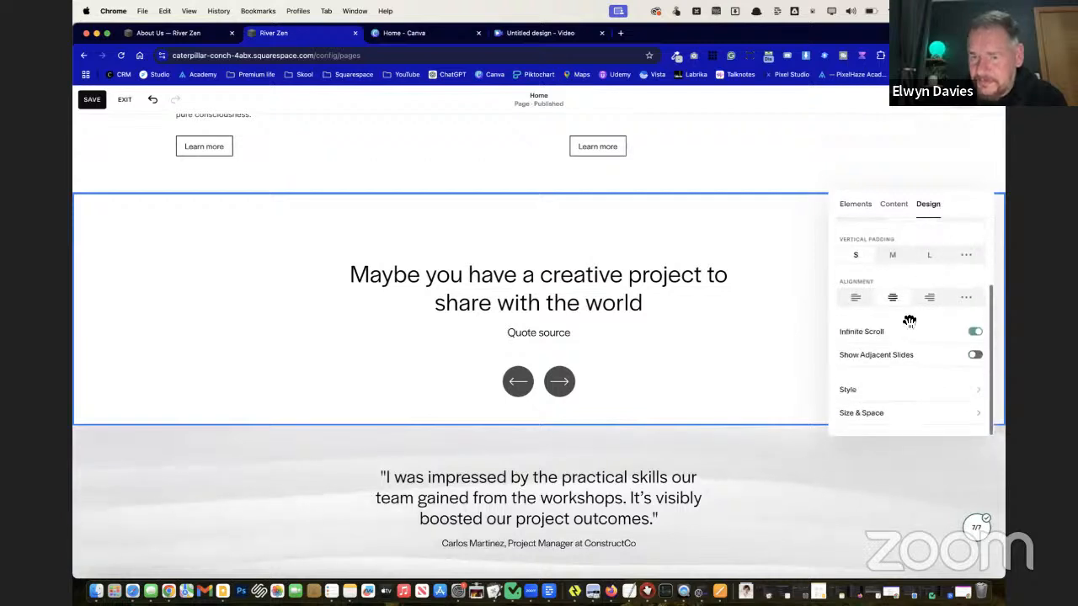
# Apply the wavy art background to the new quote slideshow section
pyautogui.click(745, 236)
pyautogui.click(953, 252)
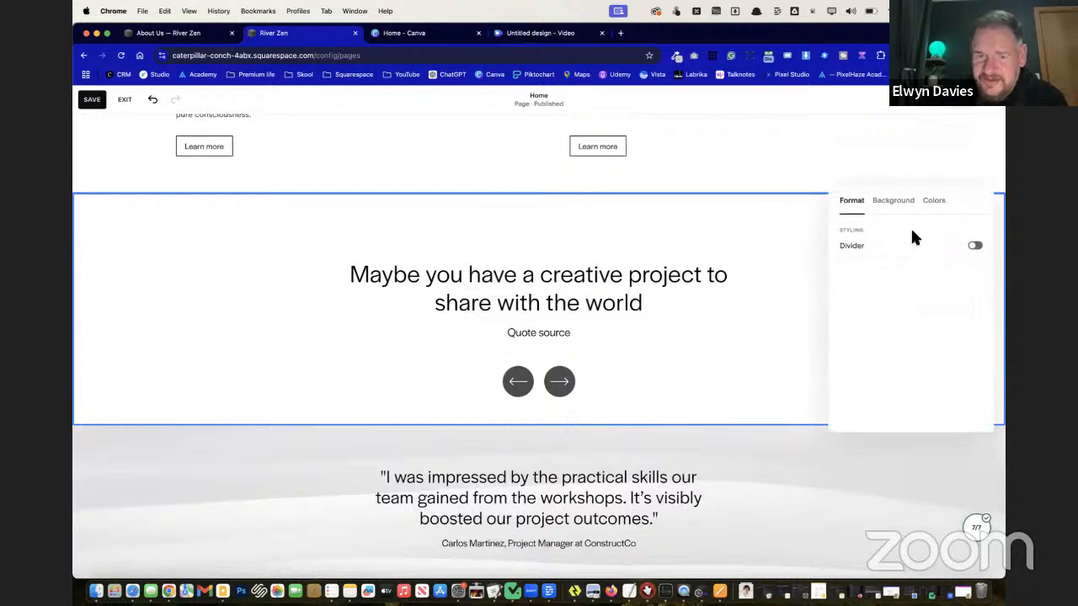
pyautogui.click(933, 203)
pyautogui.click(898, 201)
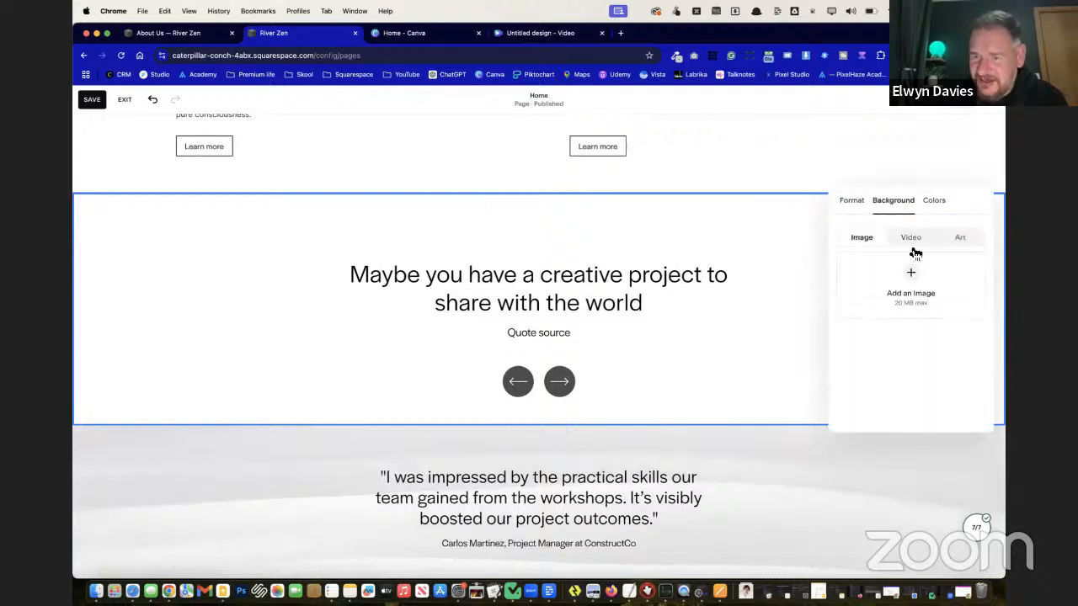
pyautogui.click(964, 241)
pyautogui.click(956, 295)
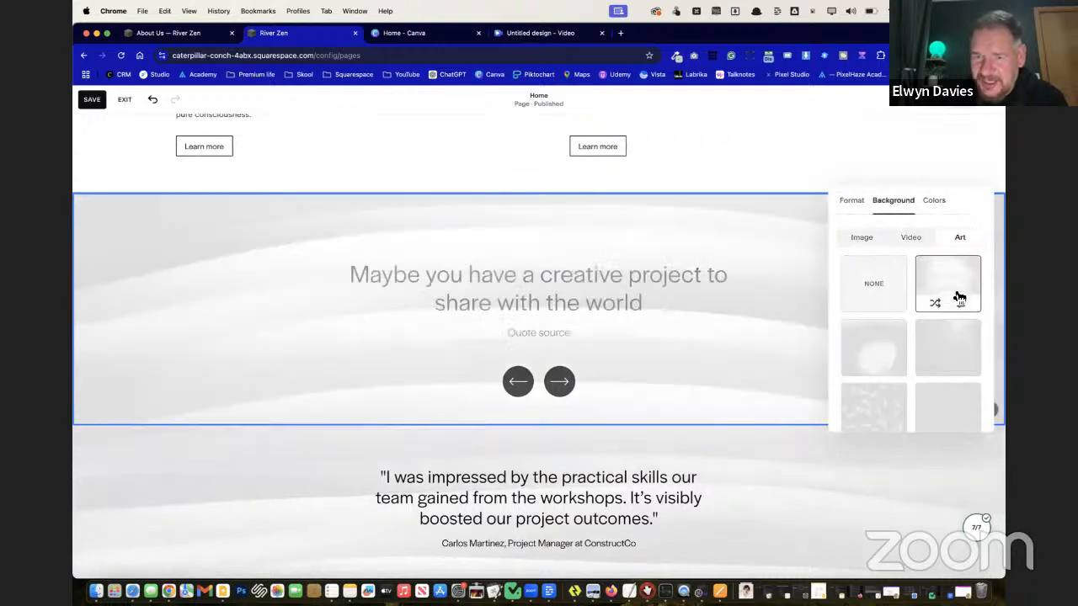
pyautogui.scroll(-5, 948, 371)
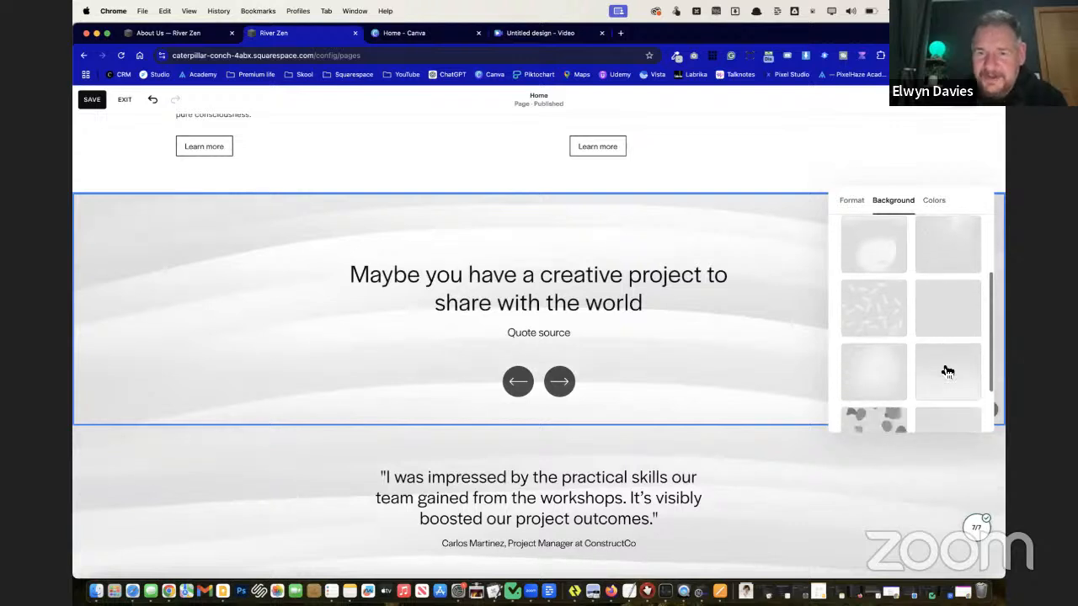
# Apply the overlapping organic blobs background art to the creative project quote section and open its motion settings
pyautogui.click(899, 363)
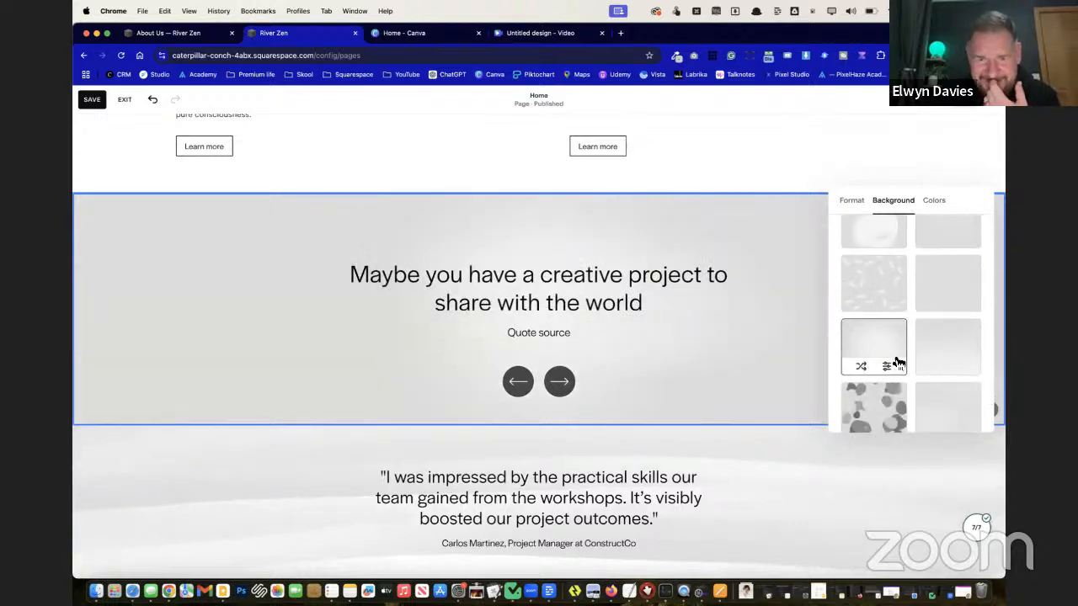
pyautogui.scroll(-2, 916, 375)
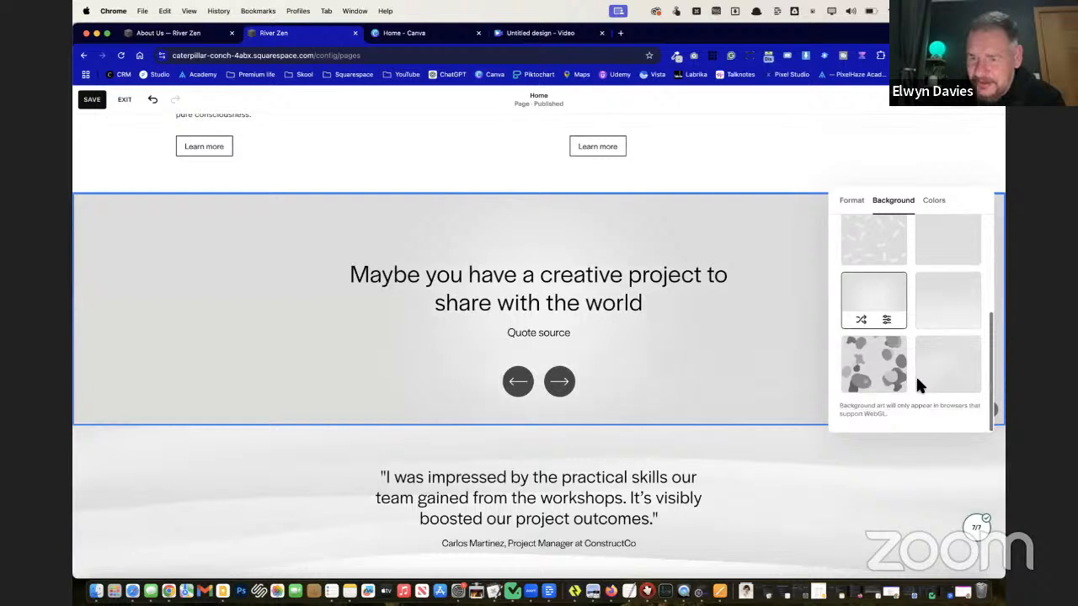
pyautogui.click(884, 373)
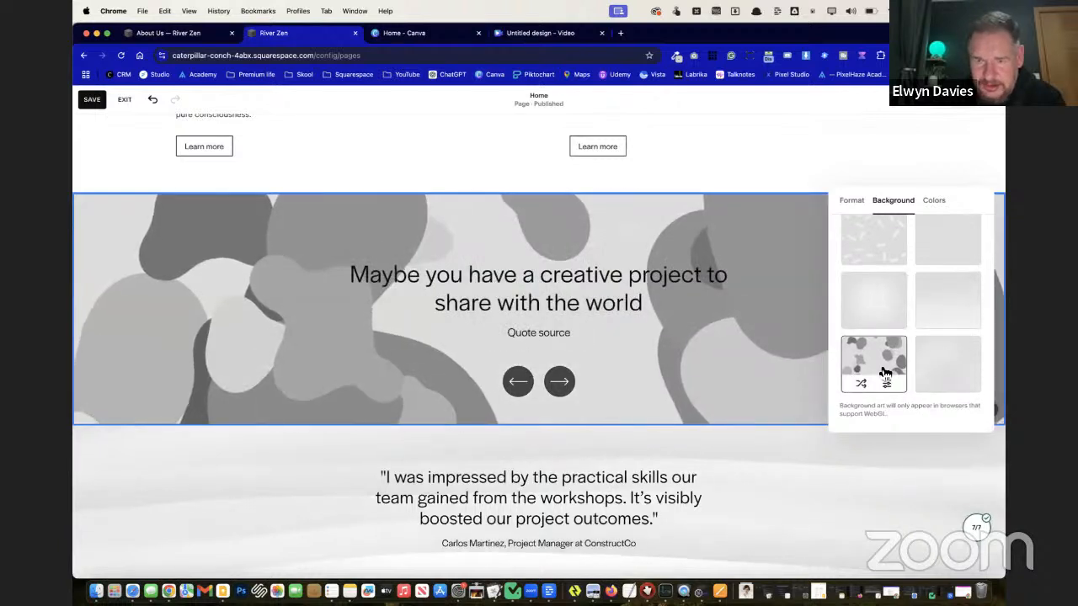
pyautogui.click(888, 380)
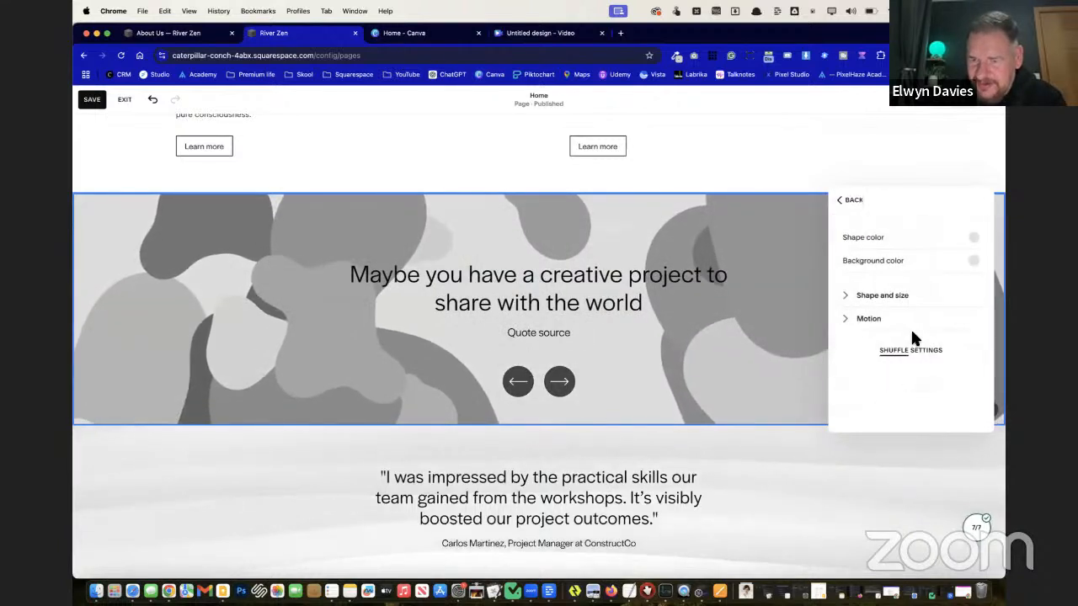
pyautogui.click(851, 320)
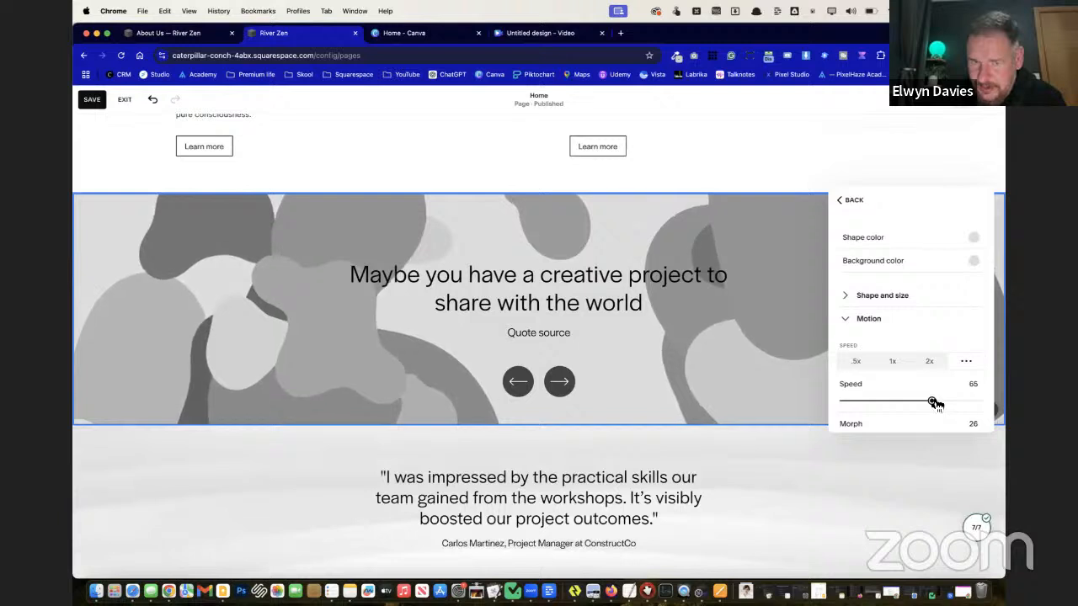
pyautogui.scroll(-3, 937, 404)
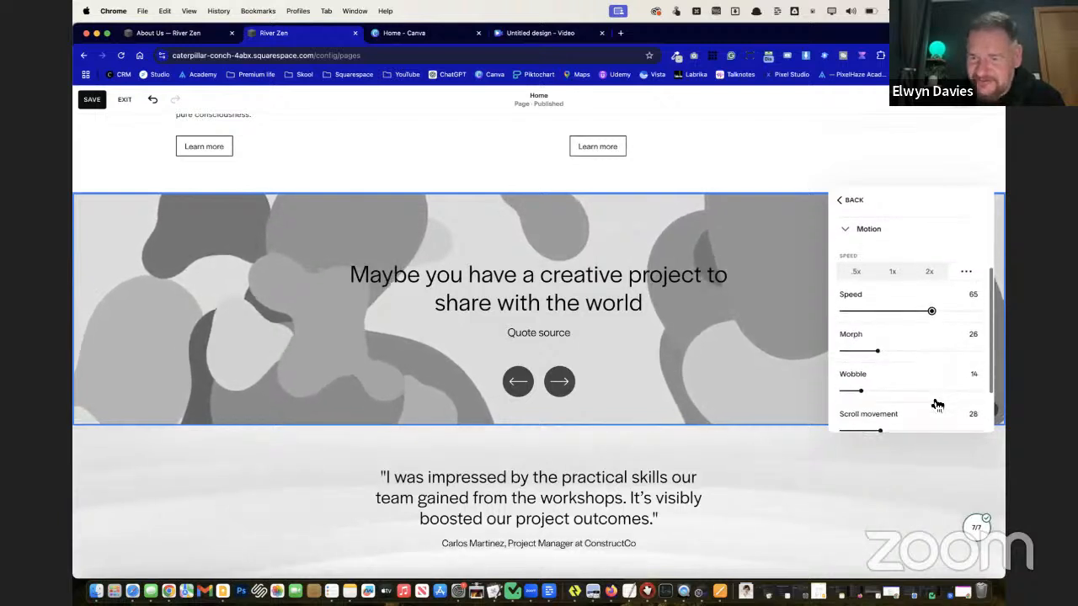
pyautogui.scroll(2, 872, 354)
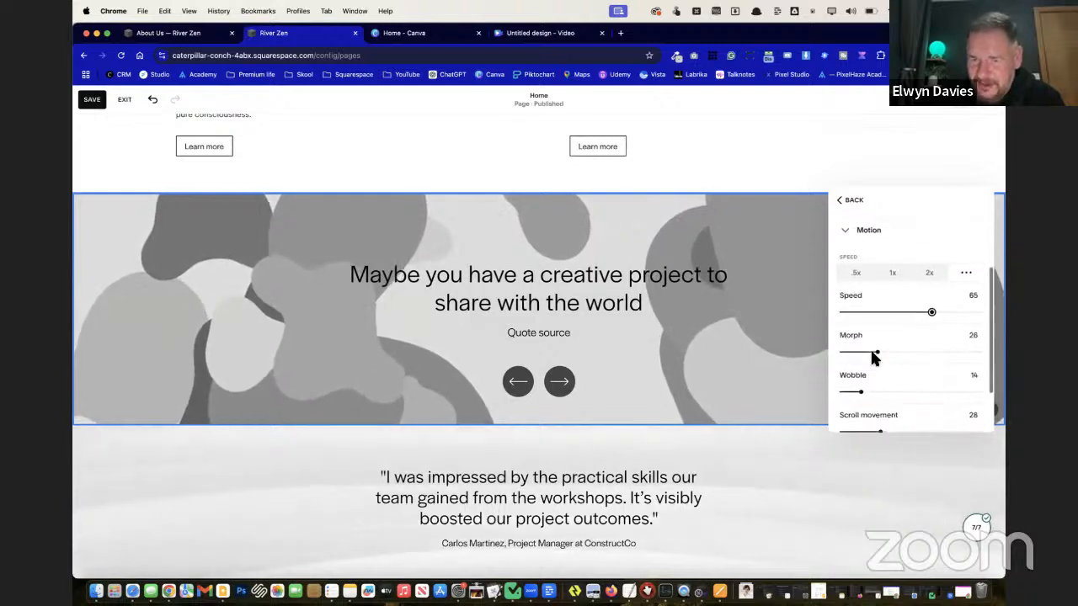
# Set the spread seed of the background art's shapes to 13
pyautogui.scroll(1, 872, 354)
pyautogui.click(876, 295)
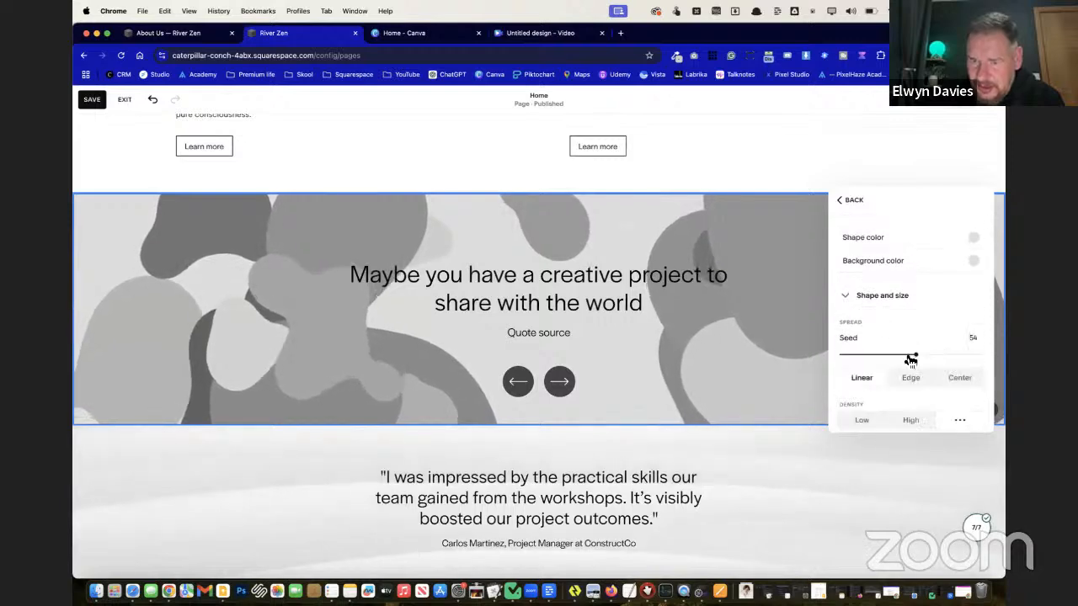
pyautogui.moveTo(910, 361); pyautogui.dragTo(858, 352)
# Set the background art's shape density to High and its spread to Edge
pyautogui.scroll(-3, 863, 378)
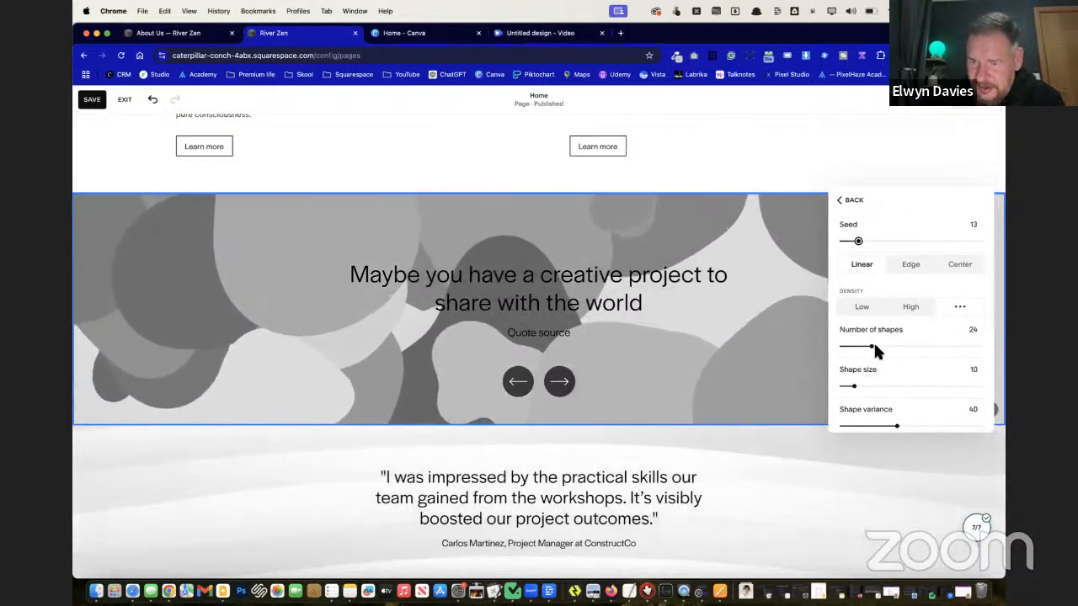
pyautogui.click(862, 312)
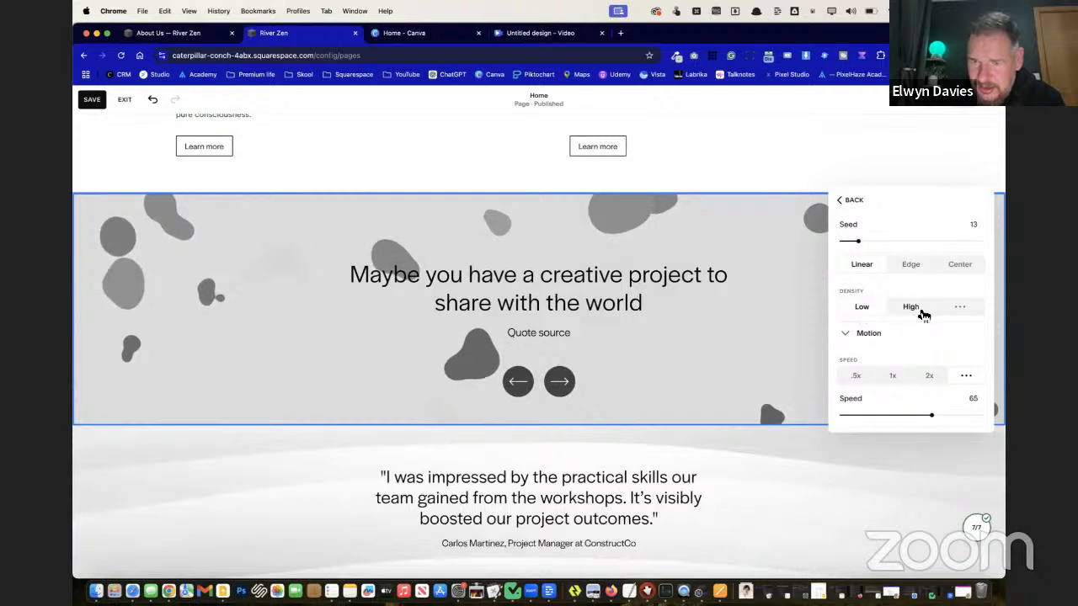
pyautogui.click(916, 311)
pyautogui.scroll(2, 921, 297)
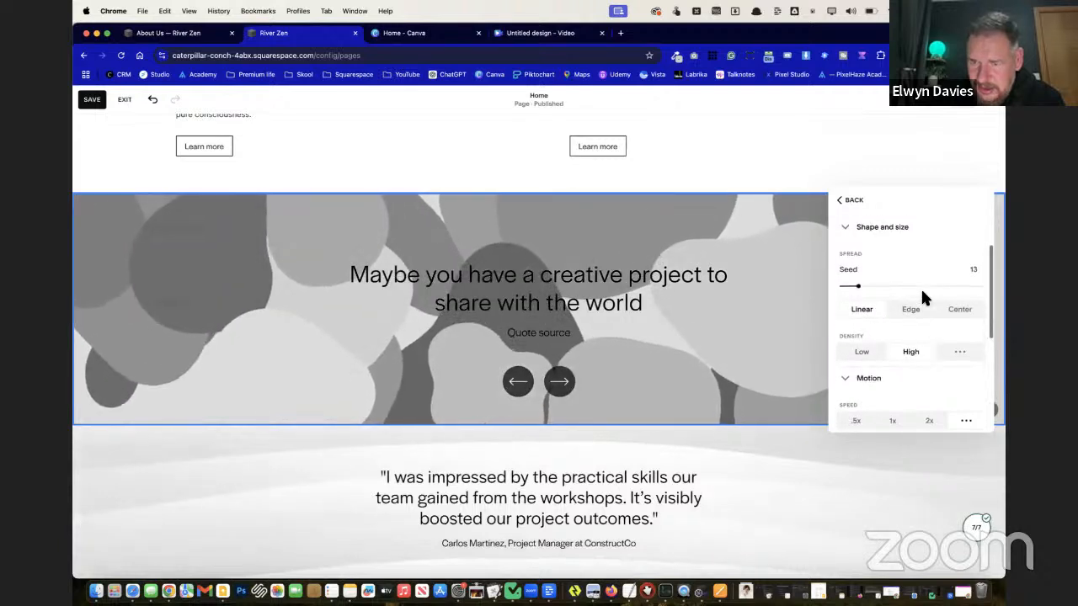
pyautogui.click(925, 327)
pyautogui.click(956, 331)
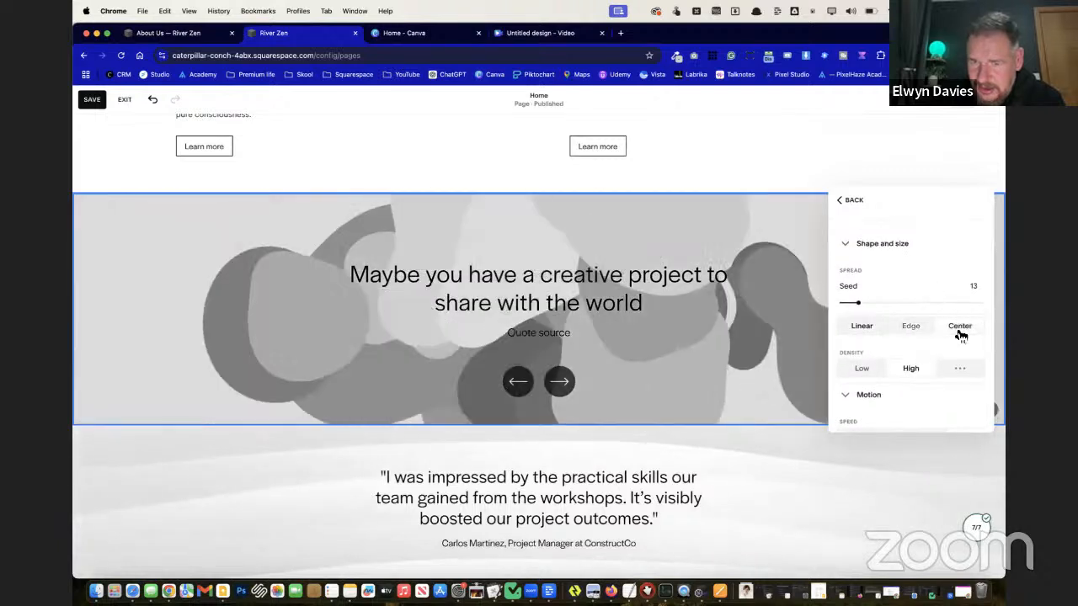
pyautogui.click(914, 331)
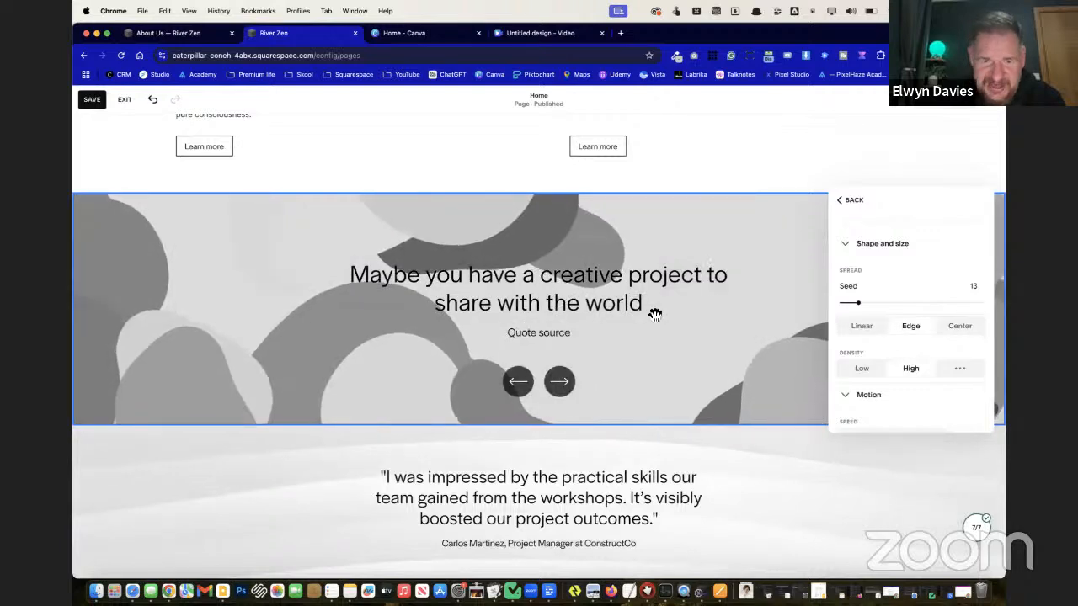
# Set the spread seed of the background art's shapes to 87
pyautogui.scroll(2, 881, 350)
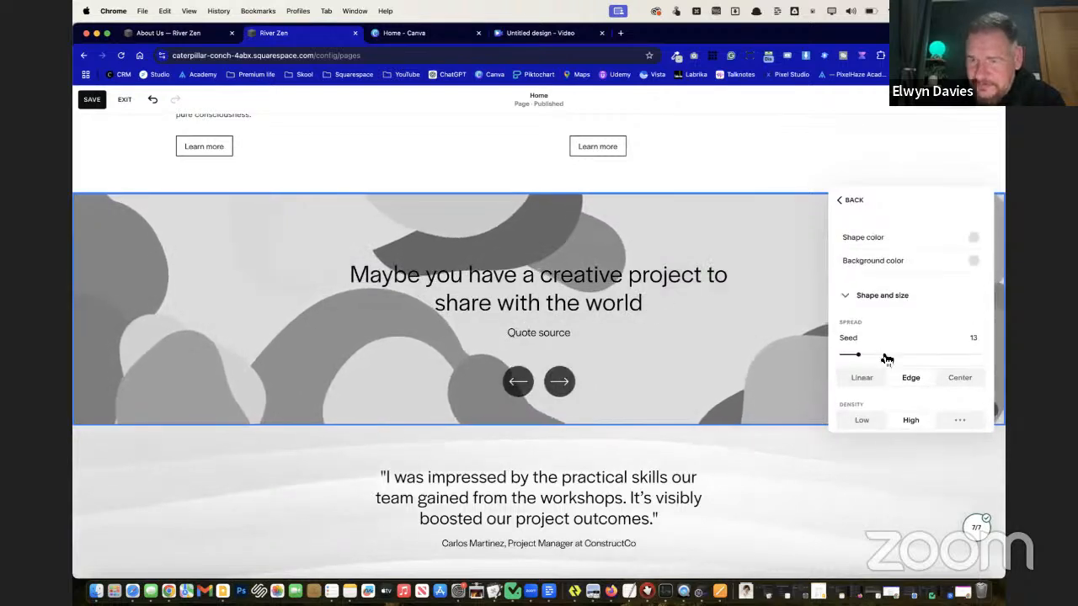
pyautogui.scroll(-6, 939, 291)
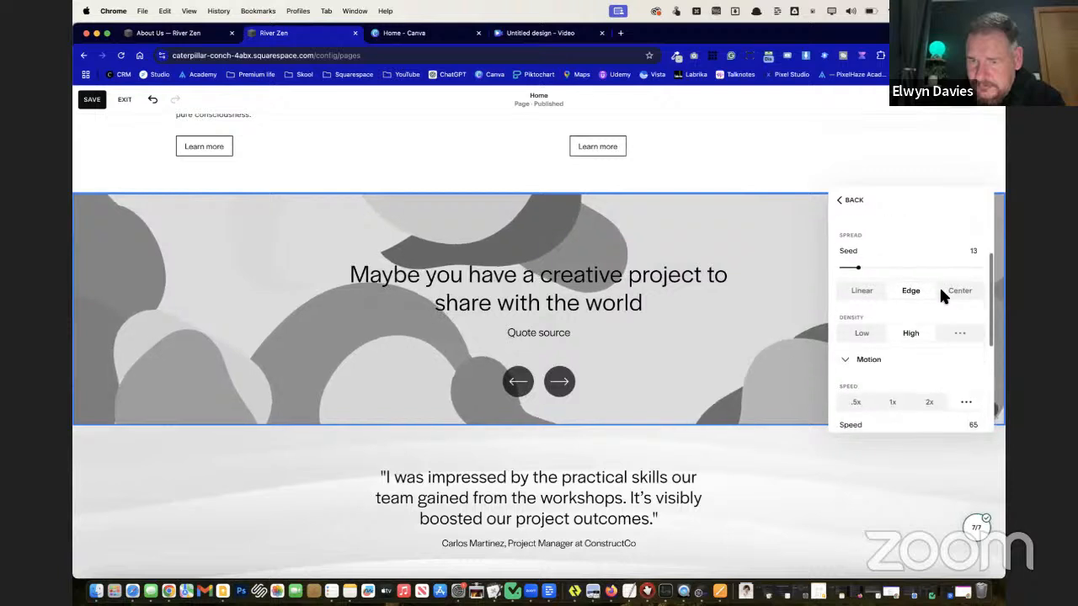
pyautogui.scroll(-3, 920, 325)
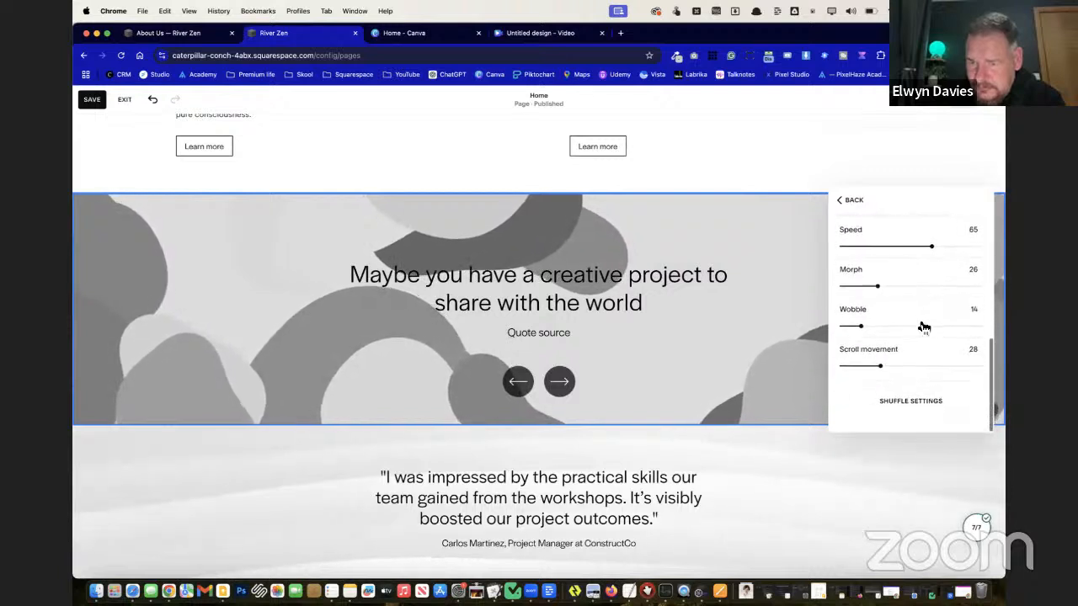
pyautogui.scroll(2, 920, 325)
pyautogui.scroll(3, 920, 325)
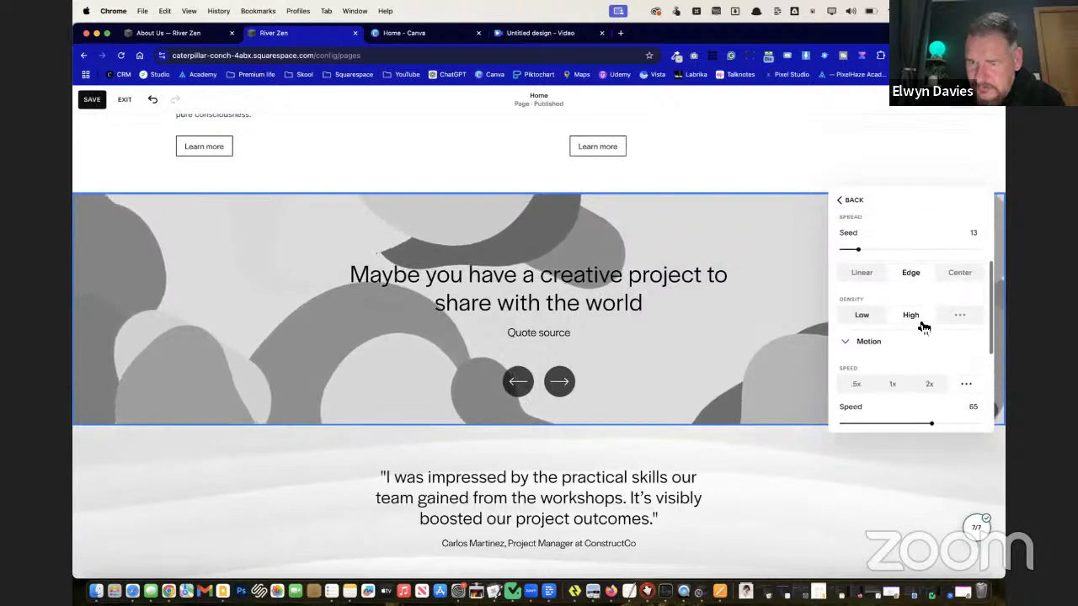
pyautogui.scroll(1, 924, 327)
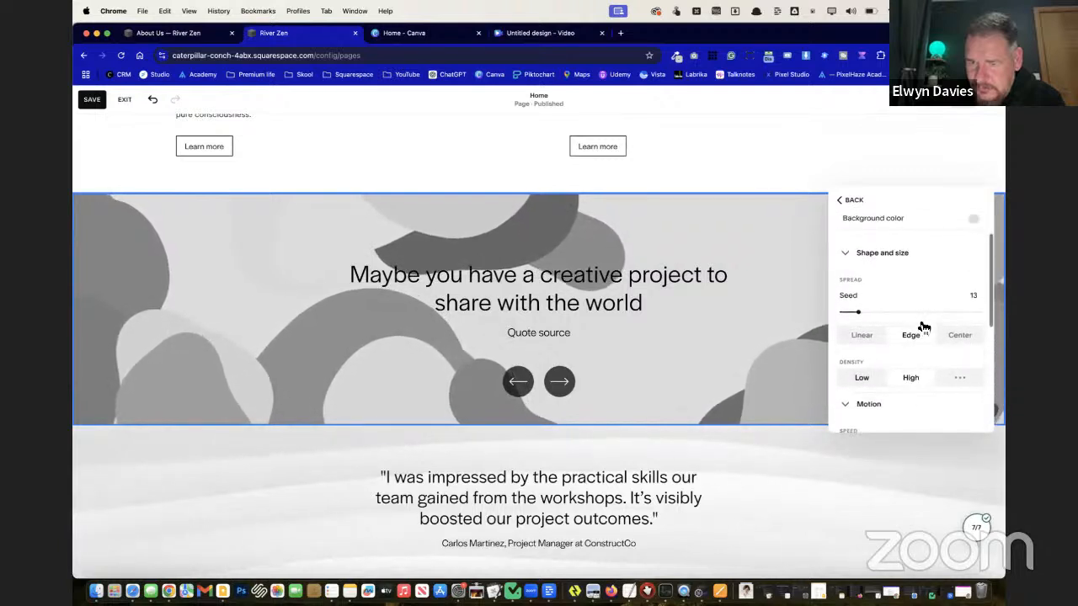
pyautogui.moveTo(861, 309); pyautogui.dragTo(963, 310)
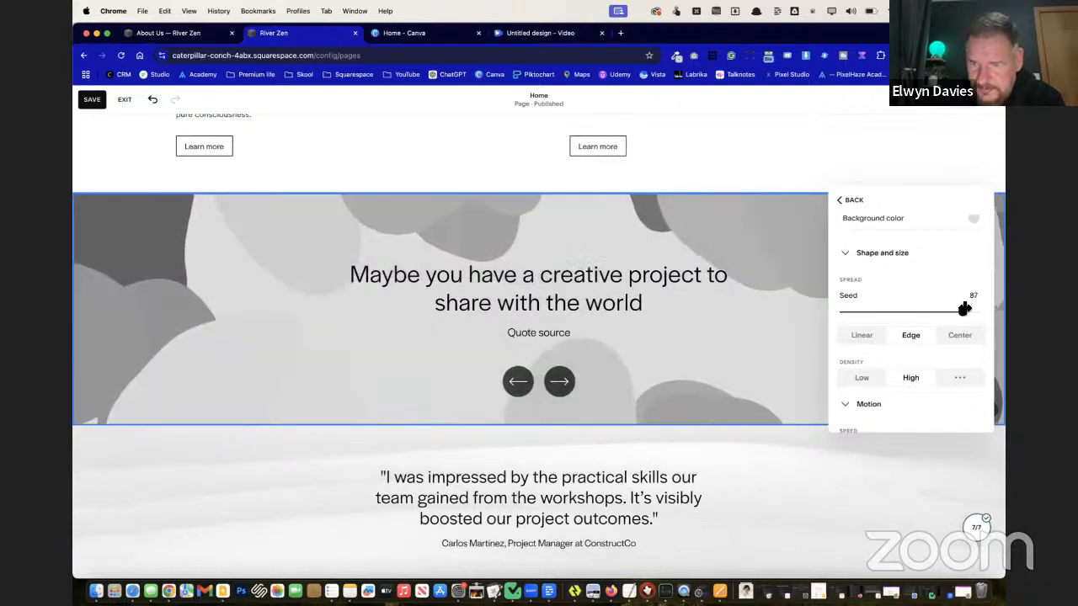
# Customize the shape density with 4 shapes, a shape size of 77 and a shape variance of 44
pyautogui.click(962, 379)
pyautogui.scroll(-2, 910, 392)
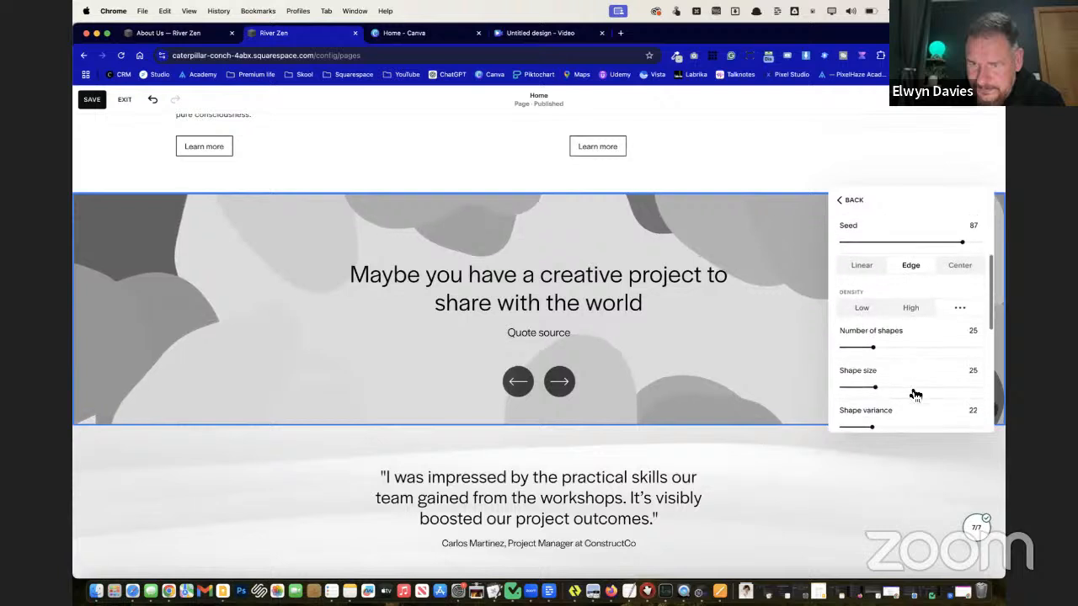
pyautogui.moveTo(871, 349)
pyautogui.mouseDown()
pyautogui.moveTo(847, 344)
pyautogui.moveTo(863, 345)
pyautogui.mouseUp()
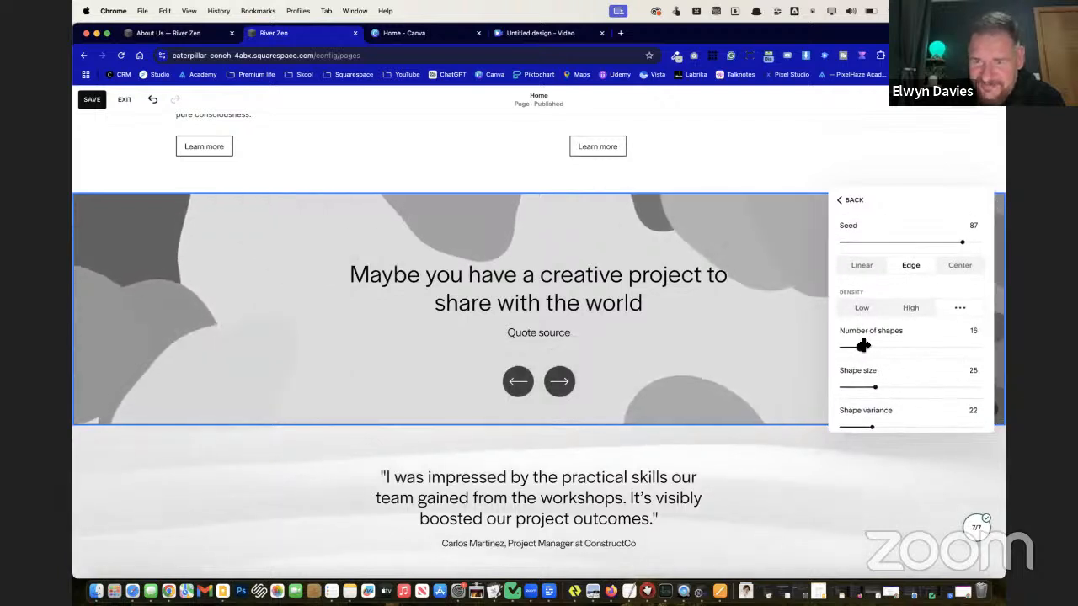
pyautogui.moveTo(876, 387); pyautogui.dragTo(948, 386)
pyautogui.moveTo(860, 347); pyautogui.dragTo(846, 352)
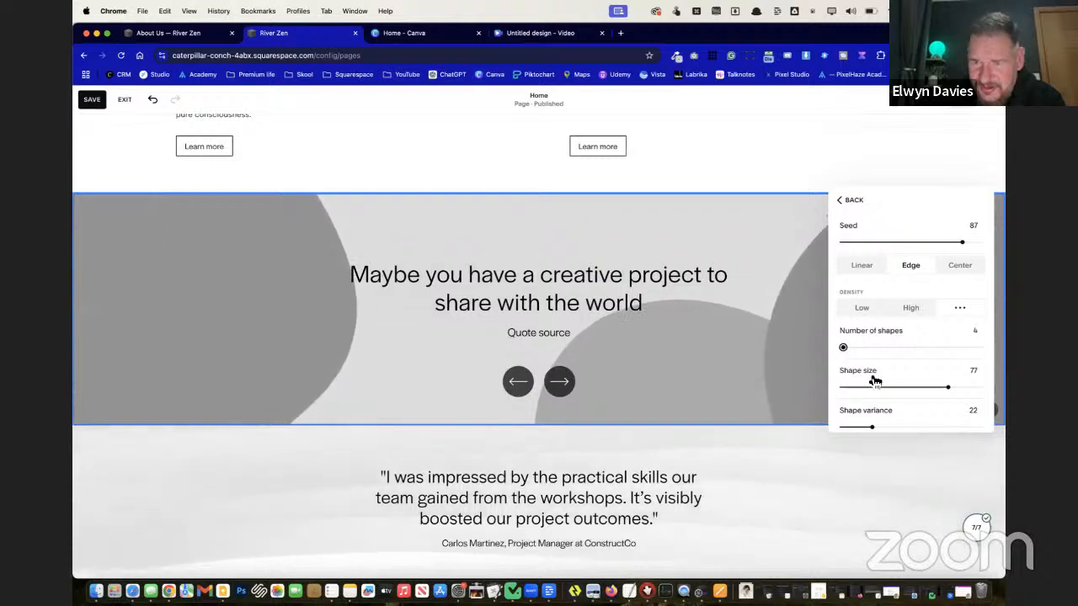
pyautogui.scroll(-1, 876, 382)
pyautogui.moveTo(875, 384); pyautogui.dragTo(907, 390)
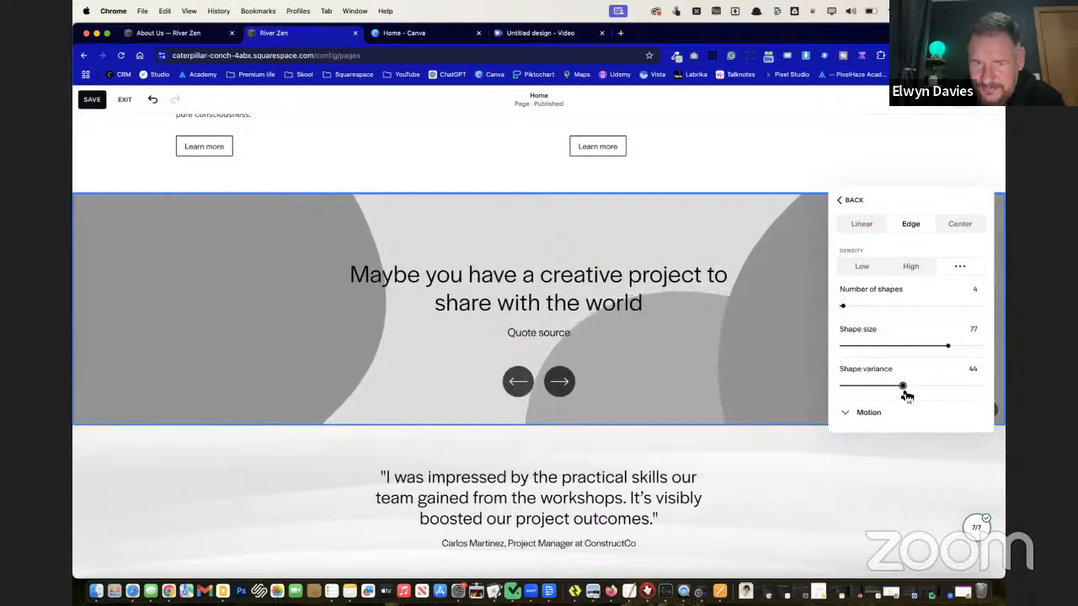
# Set the art's background color to the very light grey in the site palette
pyautogui.scroll(-5, 872, 357)
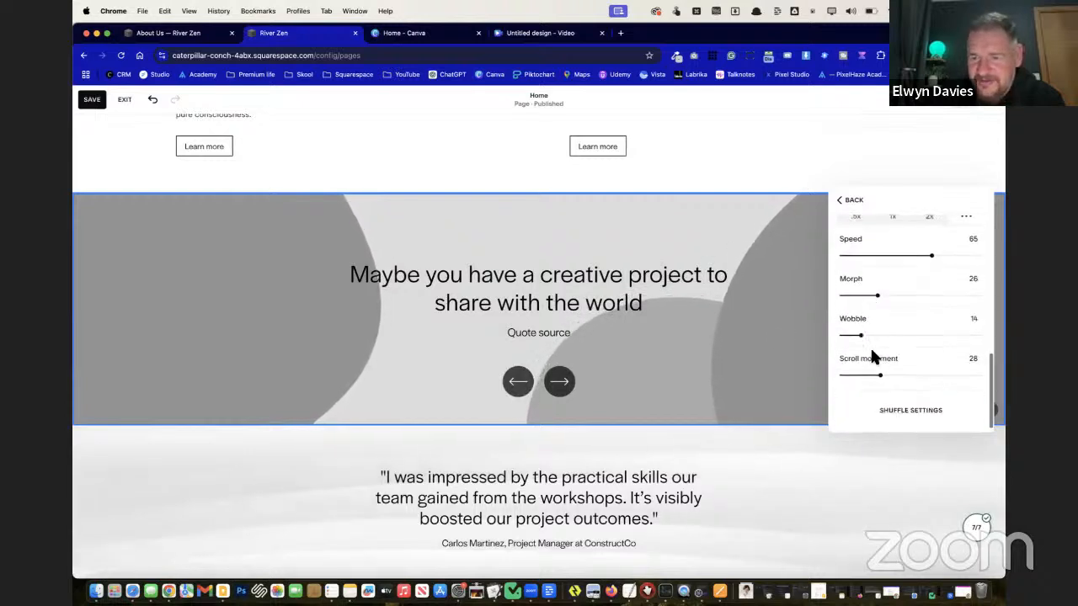
pyautogui.scroll(2, 873, 361)
pyautogui.scroll(10, 874, 360)
pyautogui.scroll(2, 876, 361)
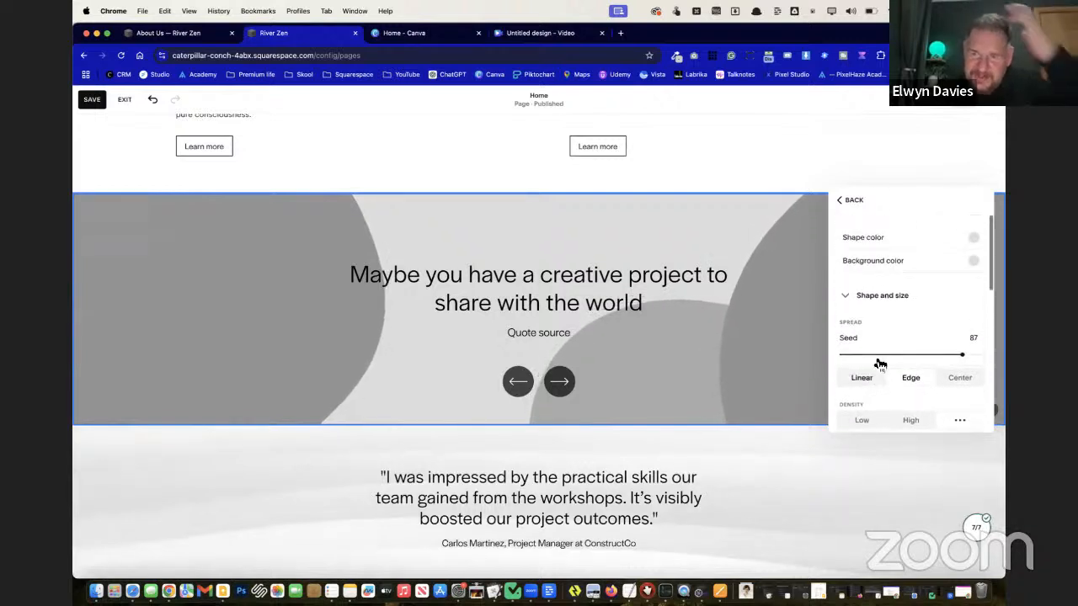
pyautogui.click(974, 262)
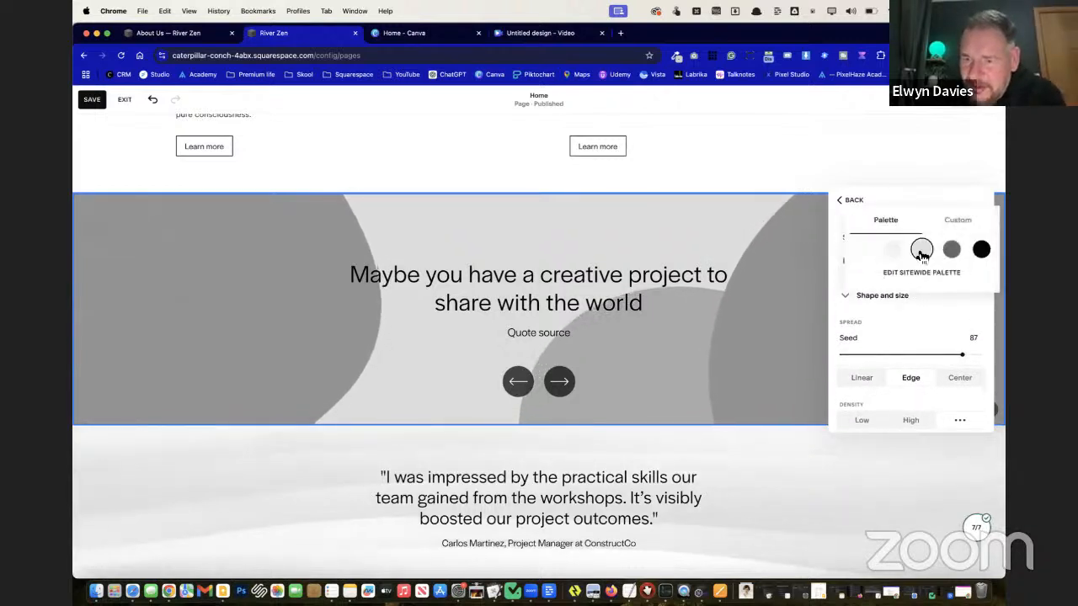
pyautogui.click(896, 256)
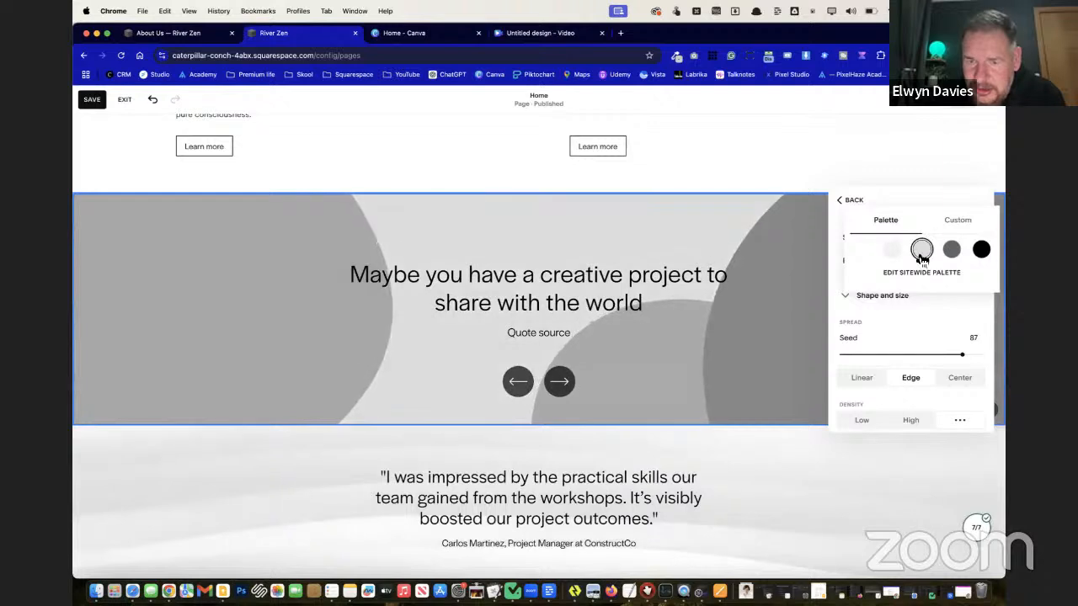
pyautogui.click(838, 227)
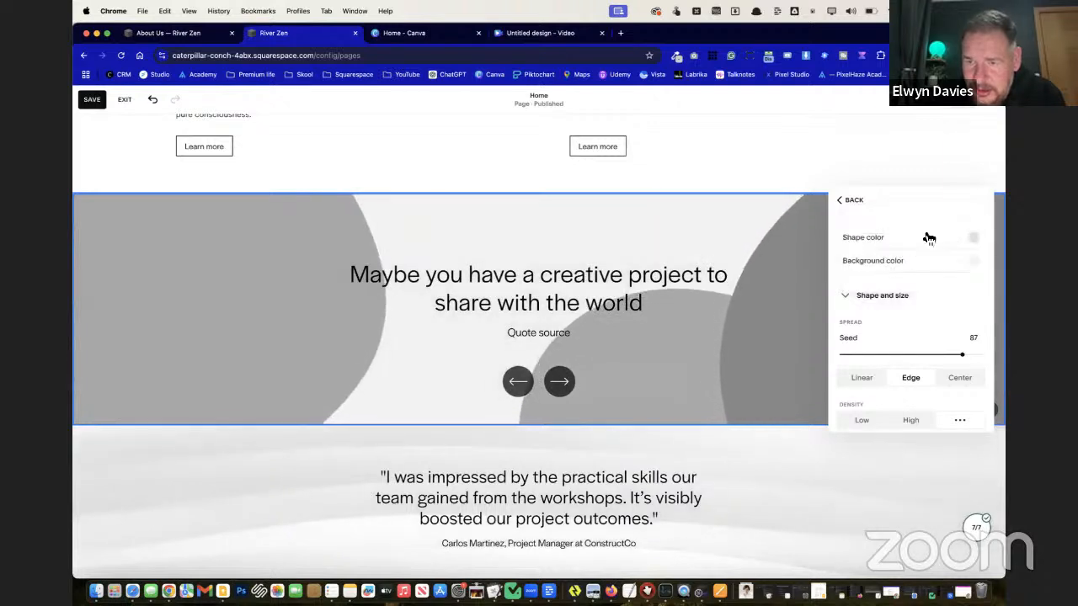
# Set the art's shape color to white from the site palette
pyautogui.click(977, 242)
pyautogui.click(893, 229)
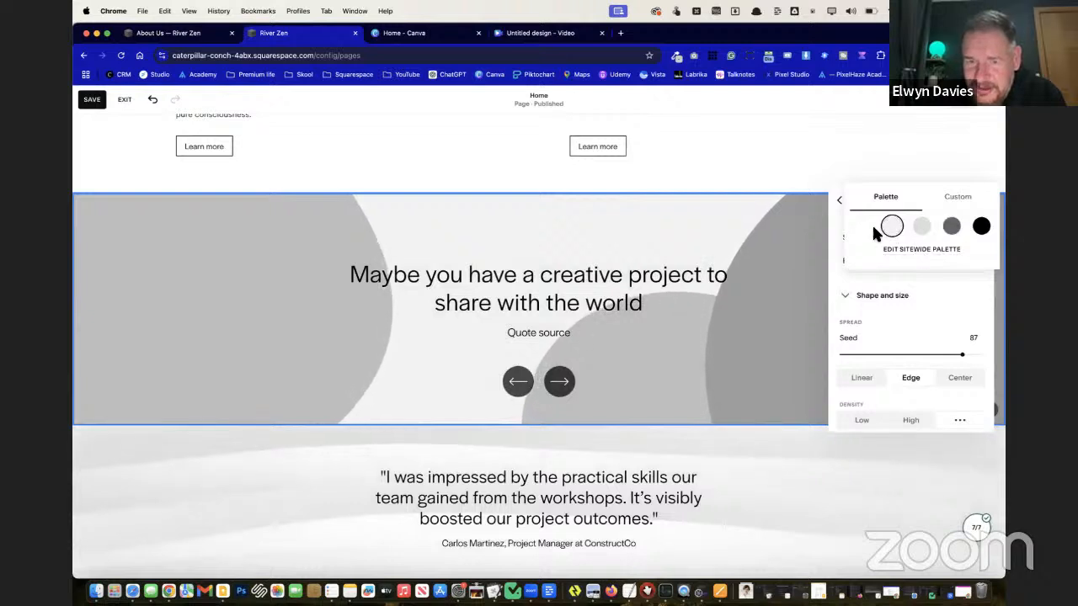
pyautogui.click(866, 229)
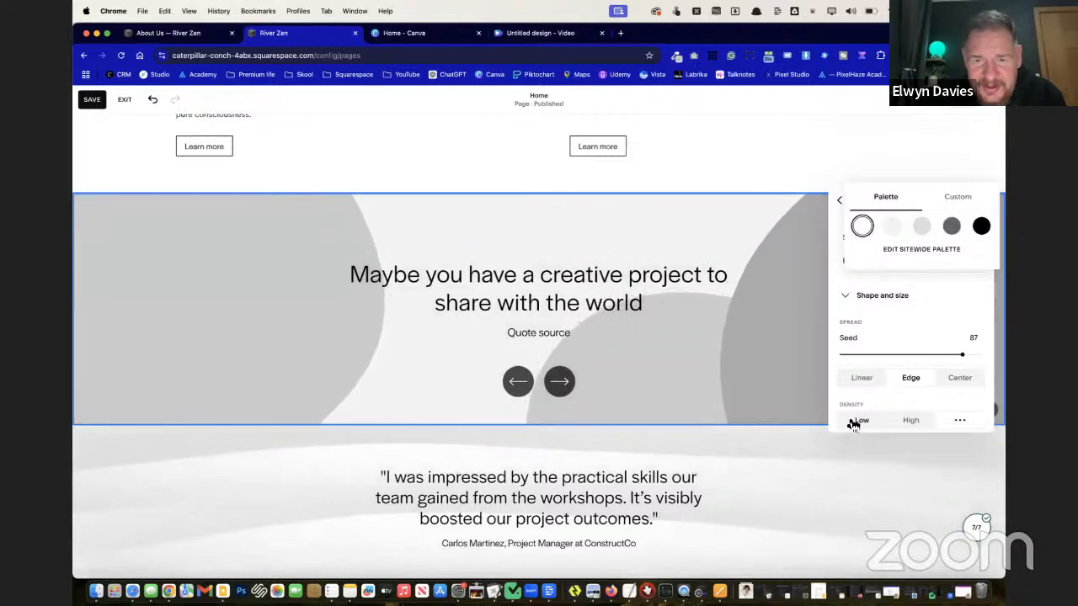
pyautogui.click(933, 318)
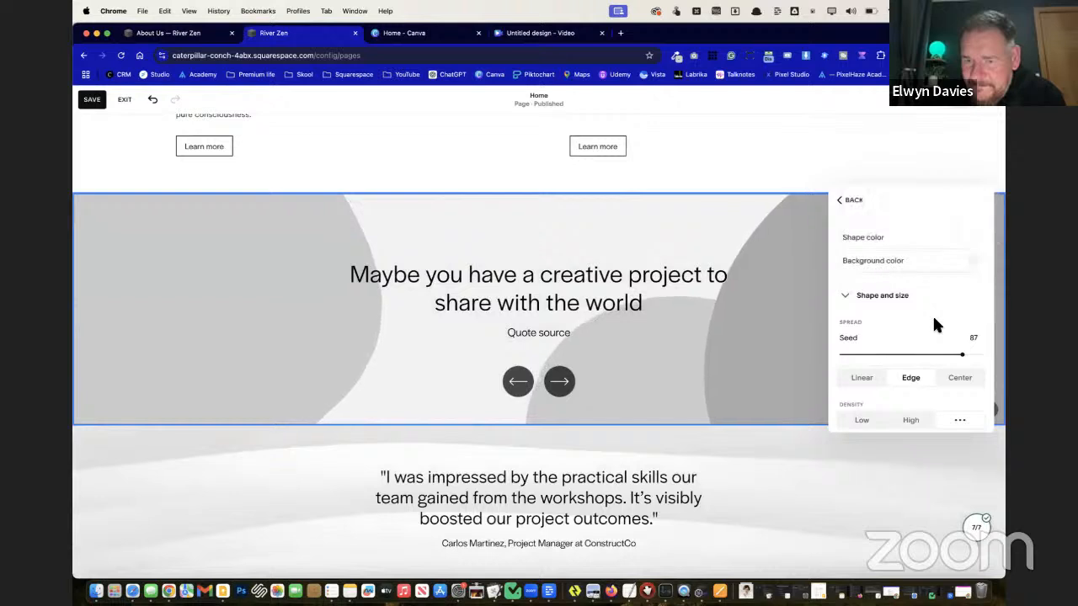
# Set the art's background color to the middle light grey of the site palette and leave the section settings
pyautogui.click(976, 268)
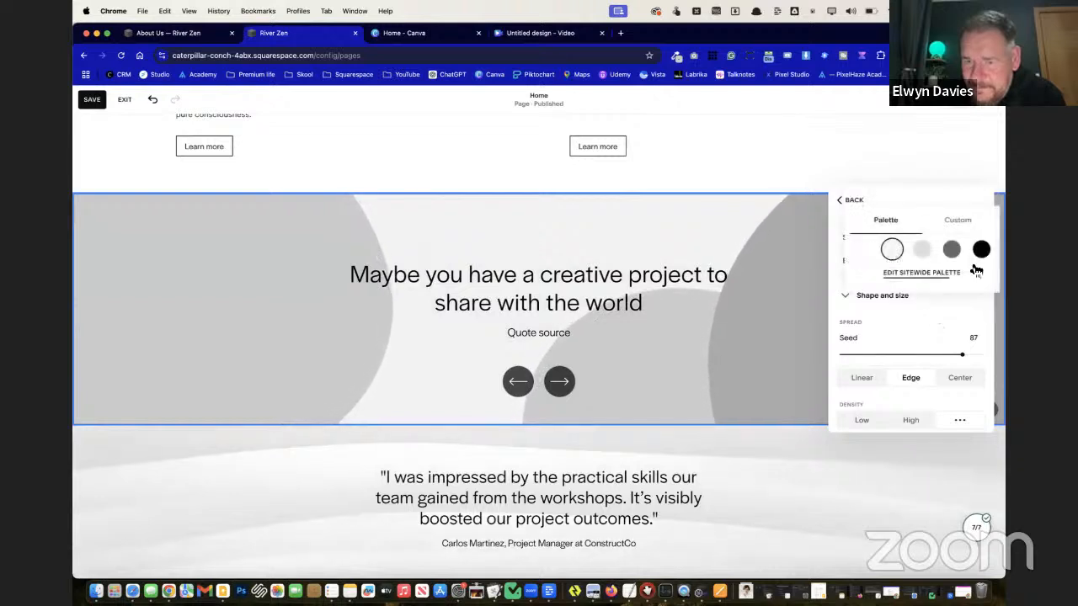
pyautogui.click(923, 250)
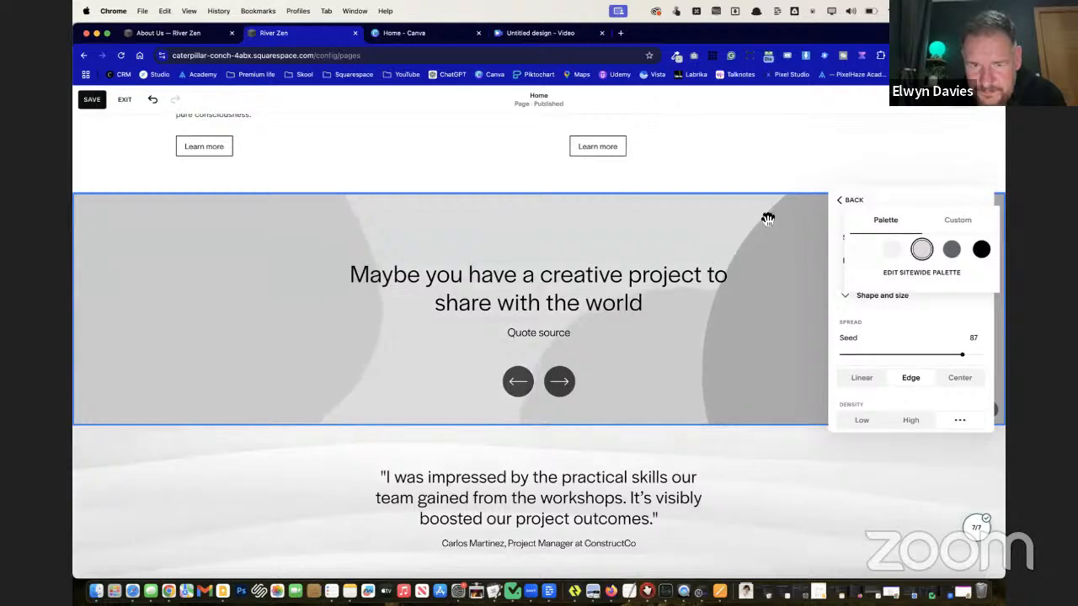
pyautogui.click(765, 164)
# Remove the testimonial section between the quote section and the blog section, confirming the removal
pyautogui.scroll(-3, 766, 168)
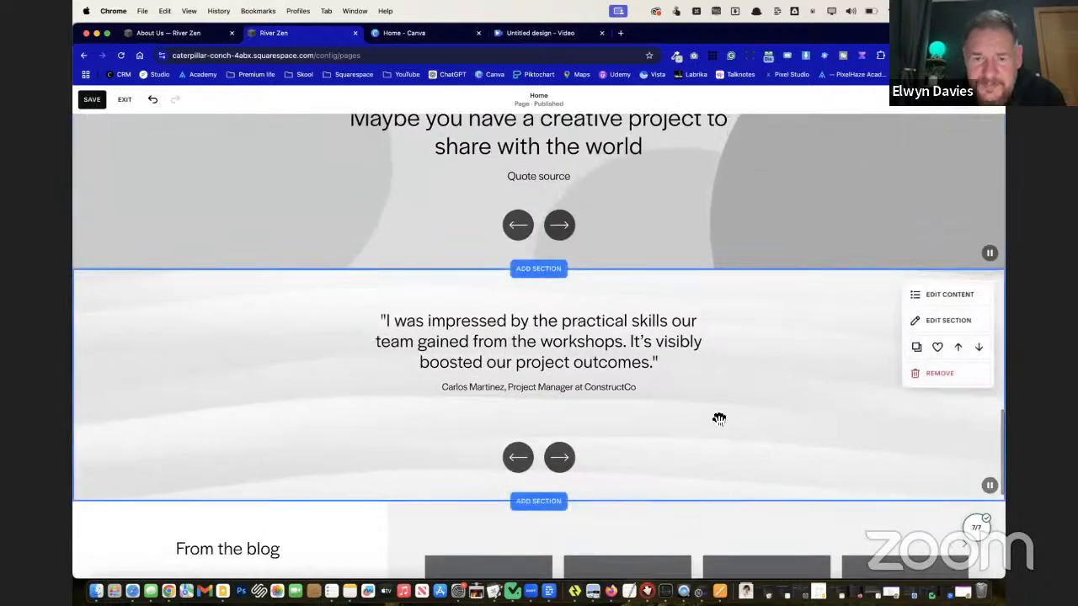
pyautogui.click(934, 379)
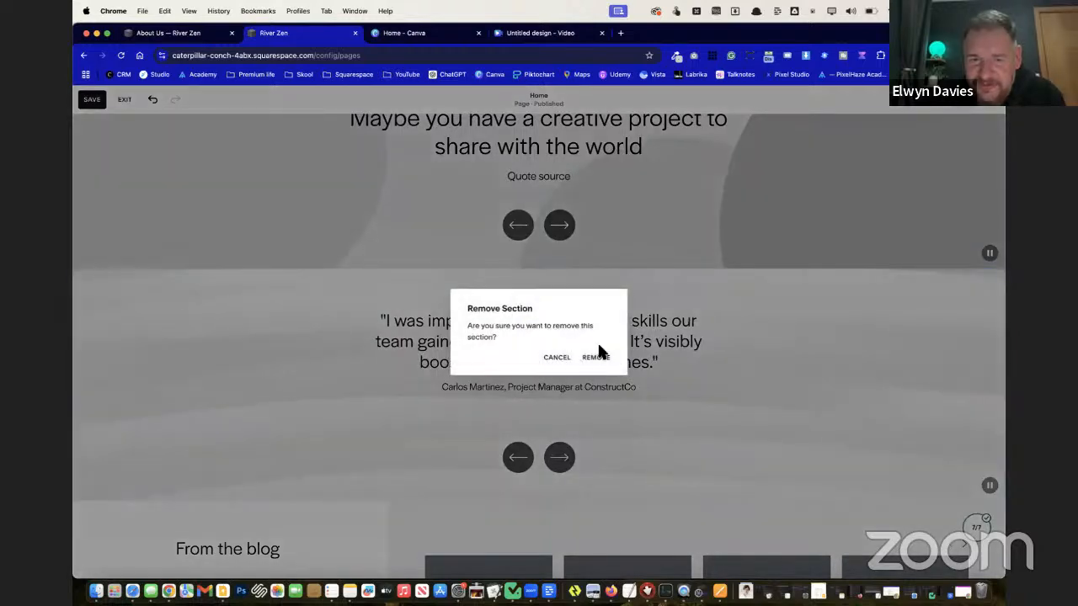
pyautogui.click(596, 358)
pyautogui.scroll(2, 681, 358)
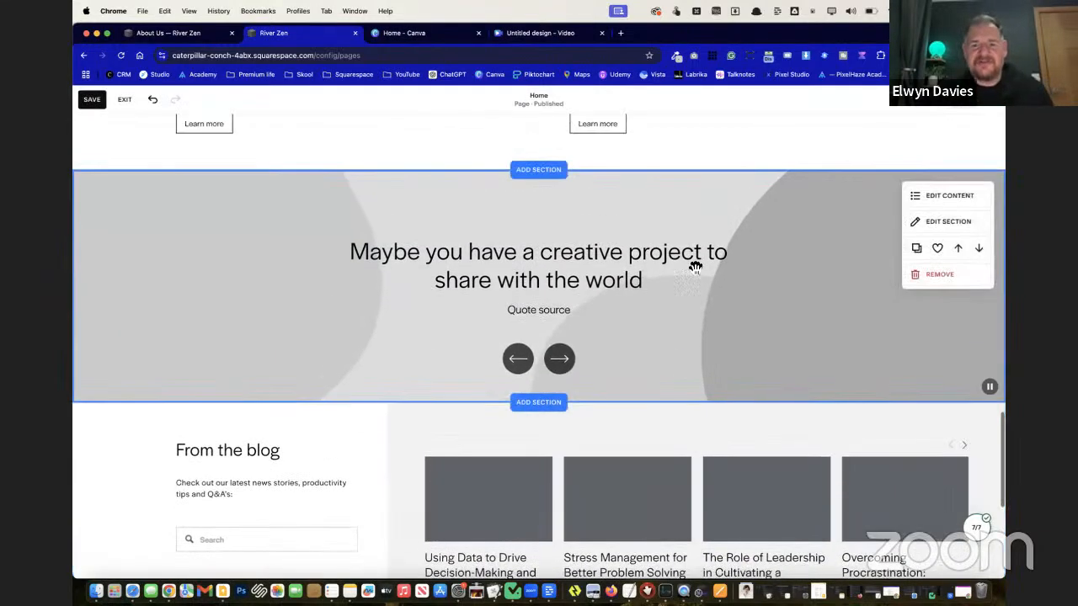
# Review the sections around the quote on the home page and the About page text of the existing River Zen website
pyautogui.scroll(5, 613, 301)
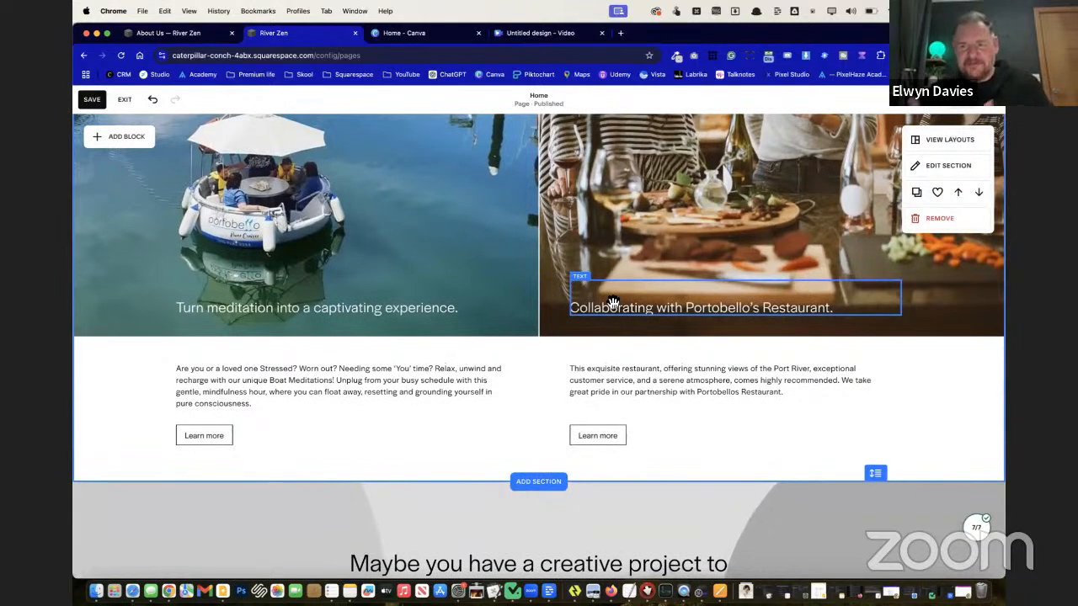
pyautogui.scroll(-7, 613, 301)
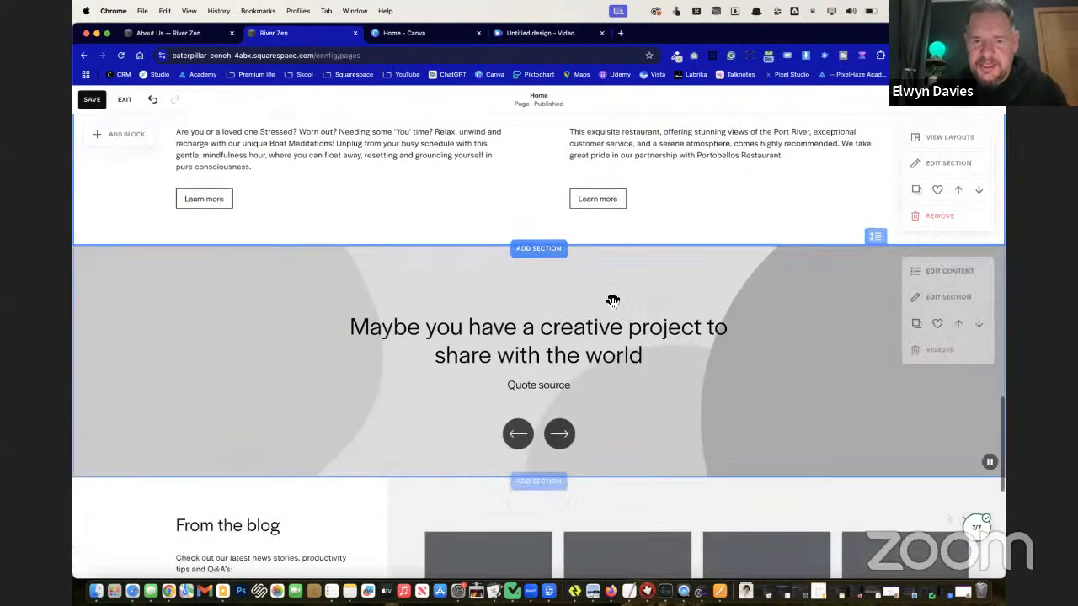
pyautogui.scroll(2, 611, 303)
pyautogui.scroll(2, 611, 303)
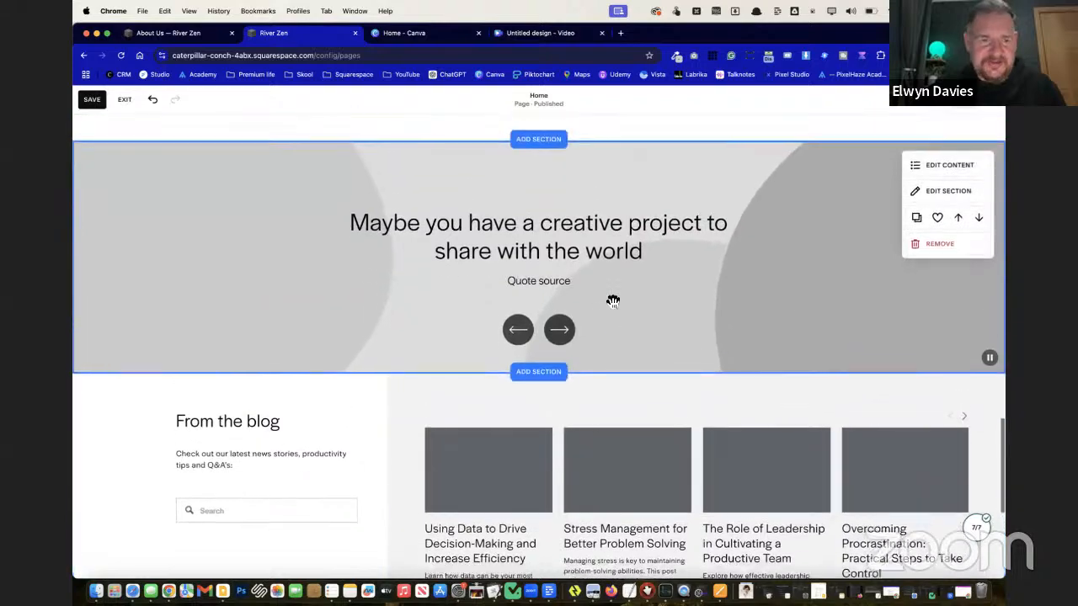
pyautogui.press('super+alt+Left')
pyautogui.scroll(-8, 609, 301)
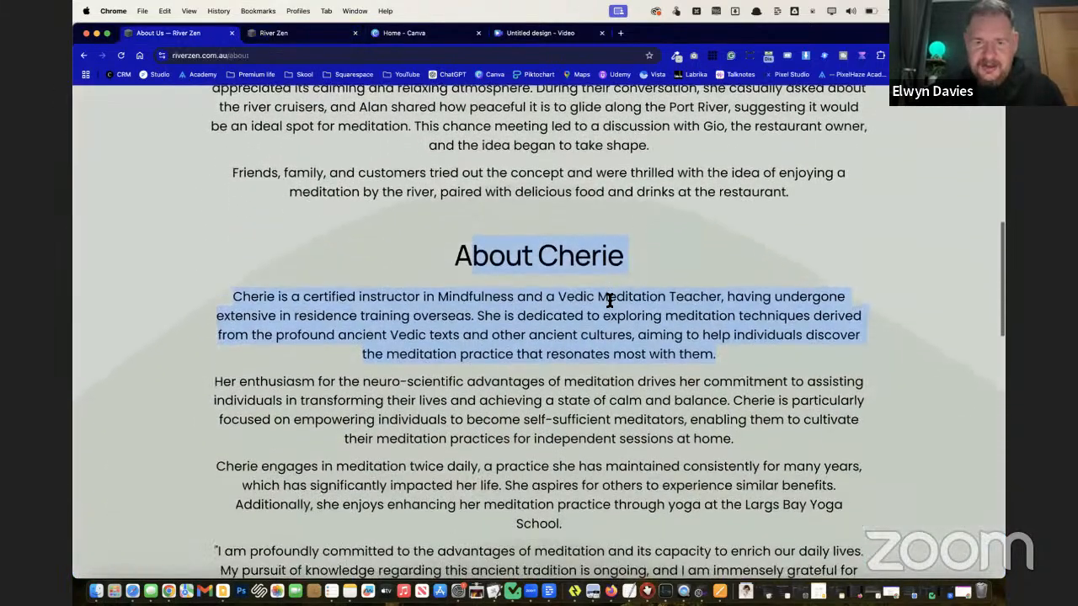
pyautogui.click(610, 301)
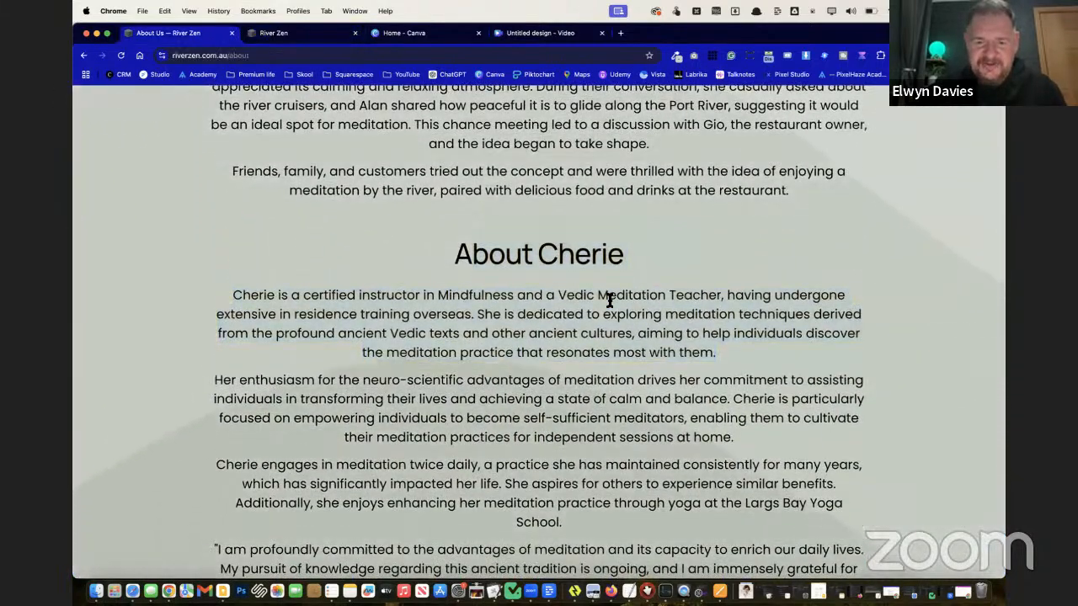
pyautogui.scroll(-5, 610, 300)
pyautogui.press('super+alt+Right')
pyautogui.press('super+alt+Right')
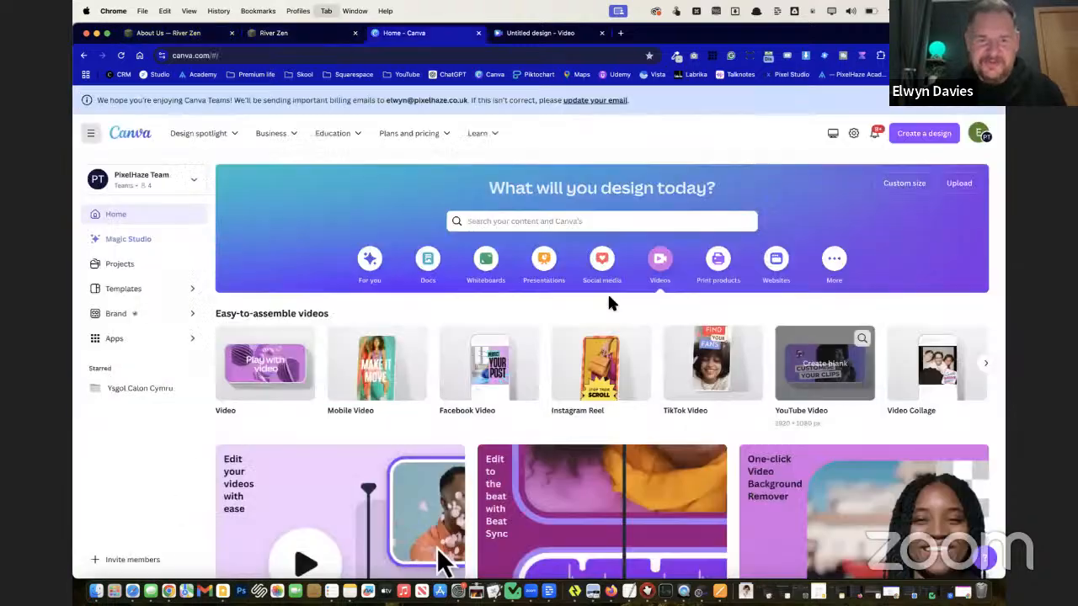
pyautogui.press('super+alt+Left')
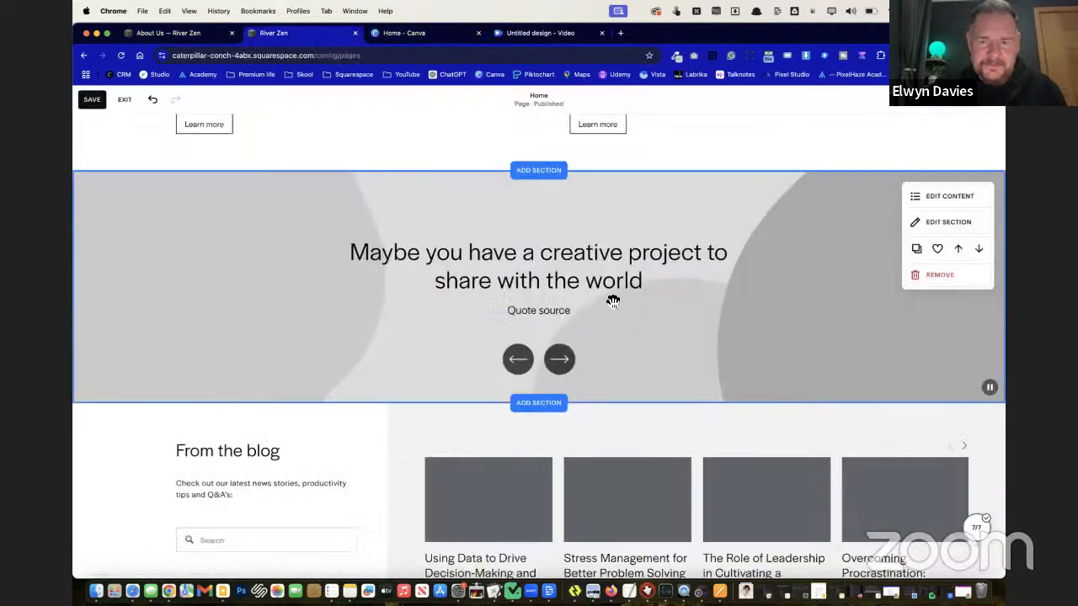
# Save the home page changes and exit page editing
pyautogui.scroll(5, 609, 303)
pyautogui.scroll(10, 610, 301)
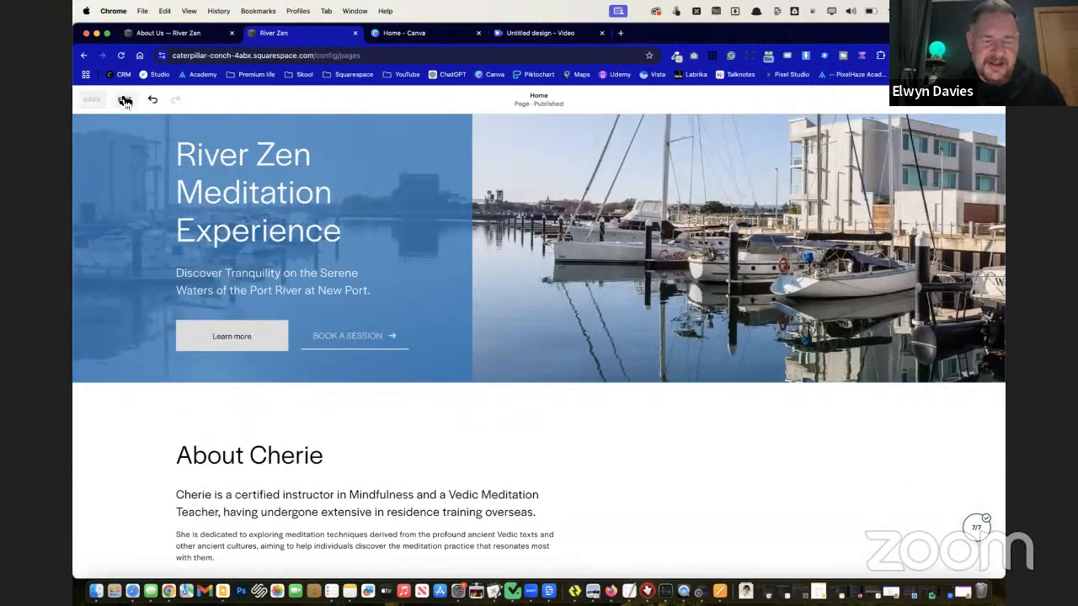
pyautogui.click(125, 100)
# Reopen the home page for editing and add a taller image block in the empty space beside the instructor's about text
pyautogui.scroll(-5, 497, 337)
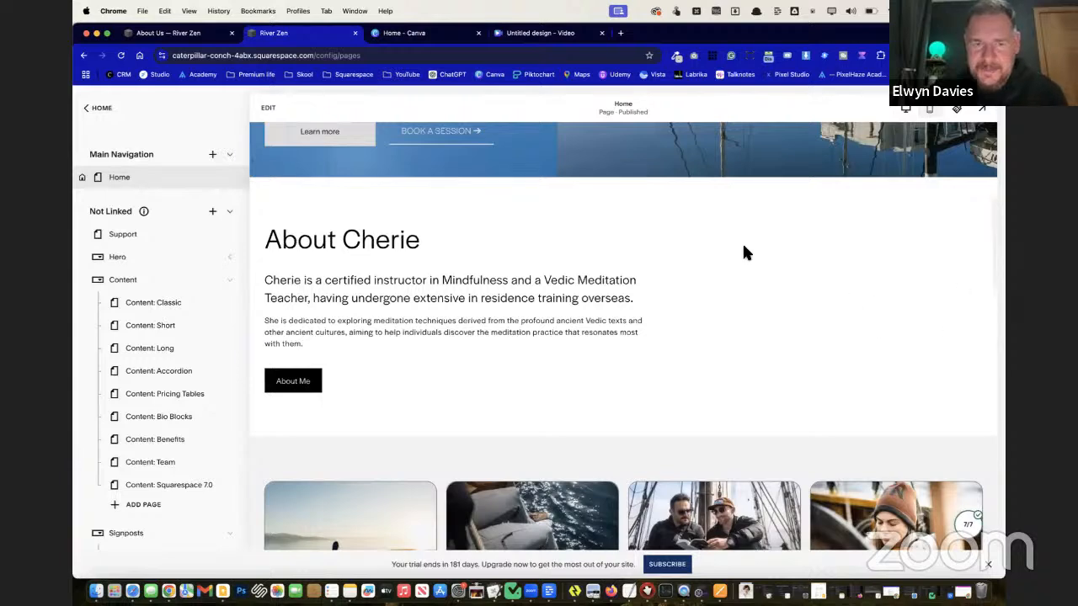
pyautogui.click(268, 108)
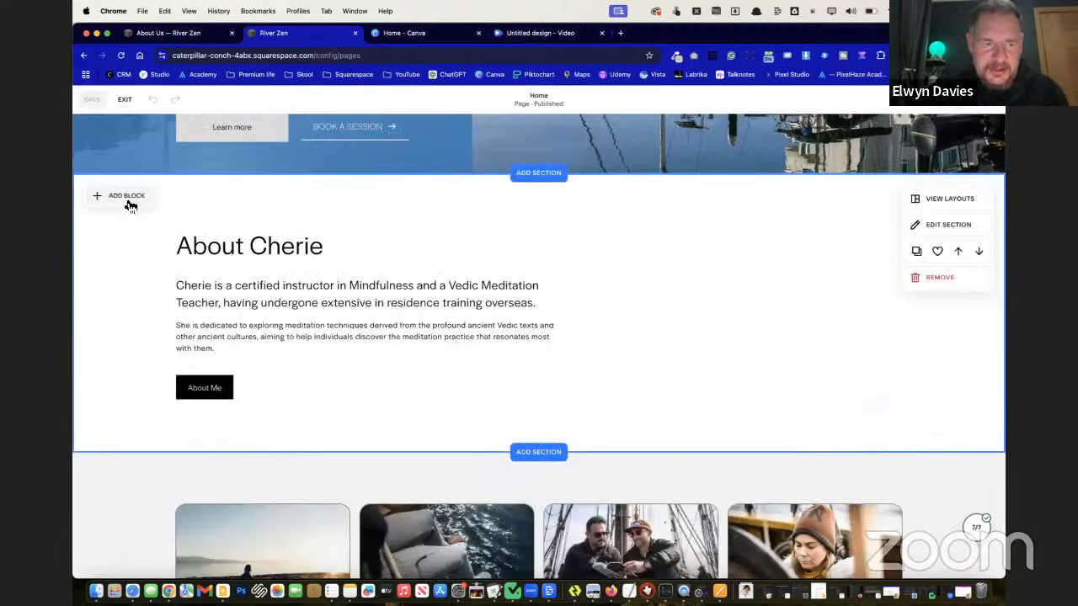
pyautogui.click(123, 200)
pyautogui.click(217, 262)
pyautogui.moveTo(233, 295); pyautogui.dragTo(689, 279)
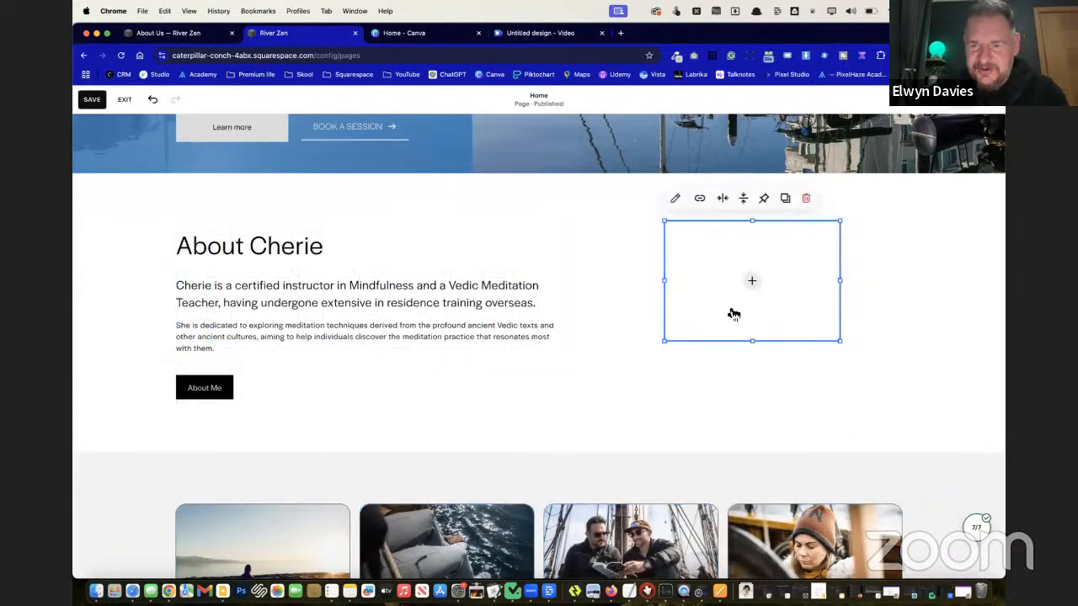
pyautogui.moveTo(753, 343); pyautogui.dragTo(794, 382)
# Widen the instructor's about text block towards the new image block and deselect it
pyautogui.click(548, 341)
pyautogui.moveTo(575, 294); pyautogui.dragTo(627, 291)
pyautogui.click(635, 344)
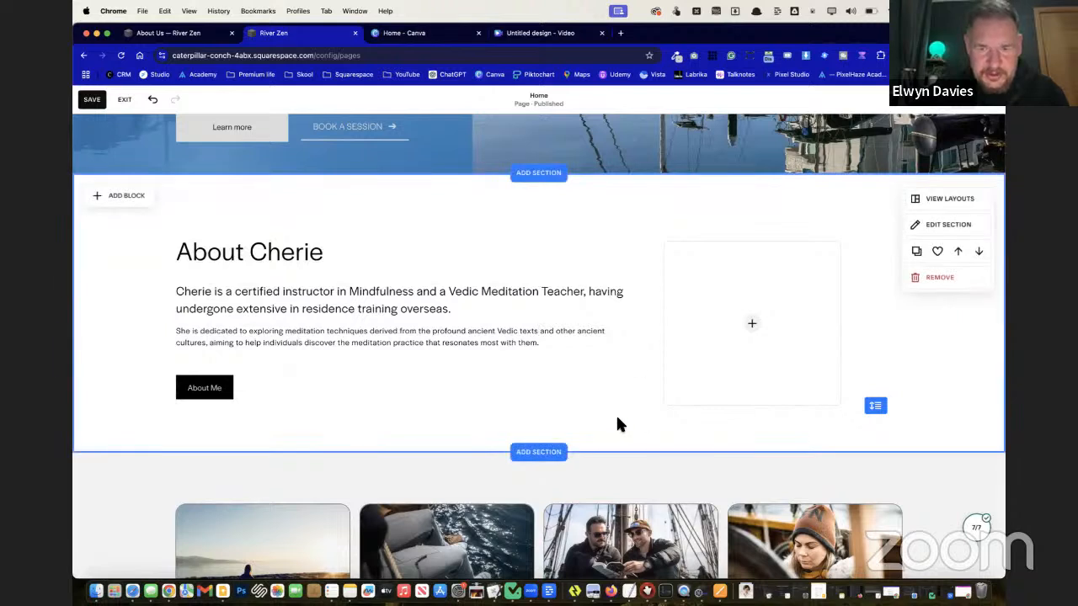
pyautogui.click(755, 320)
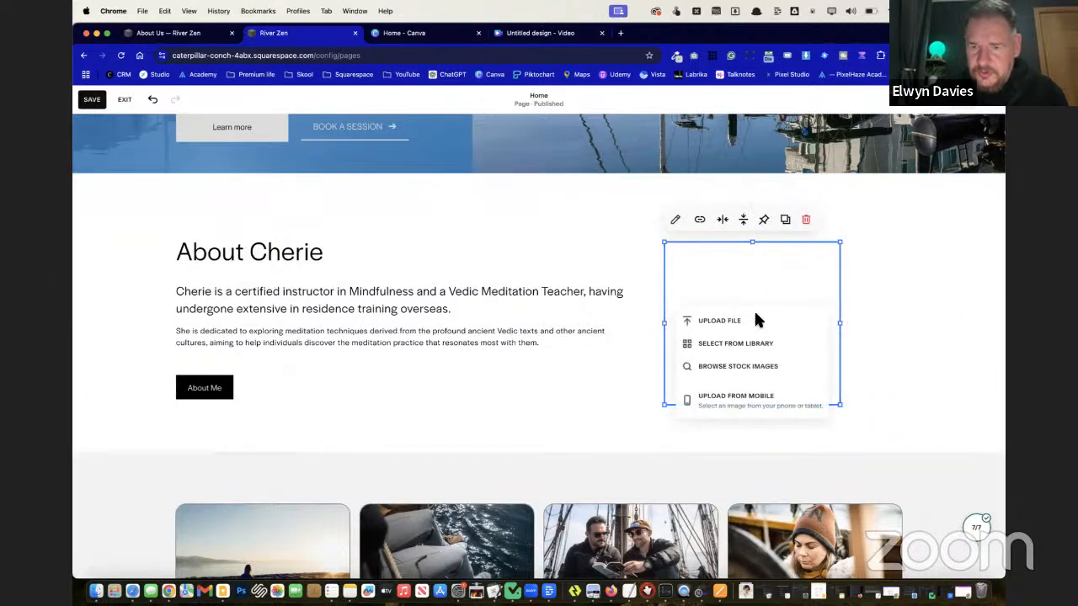
pyautogui.click(768, 345)
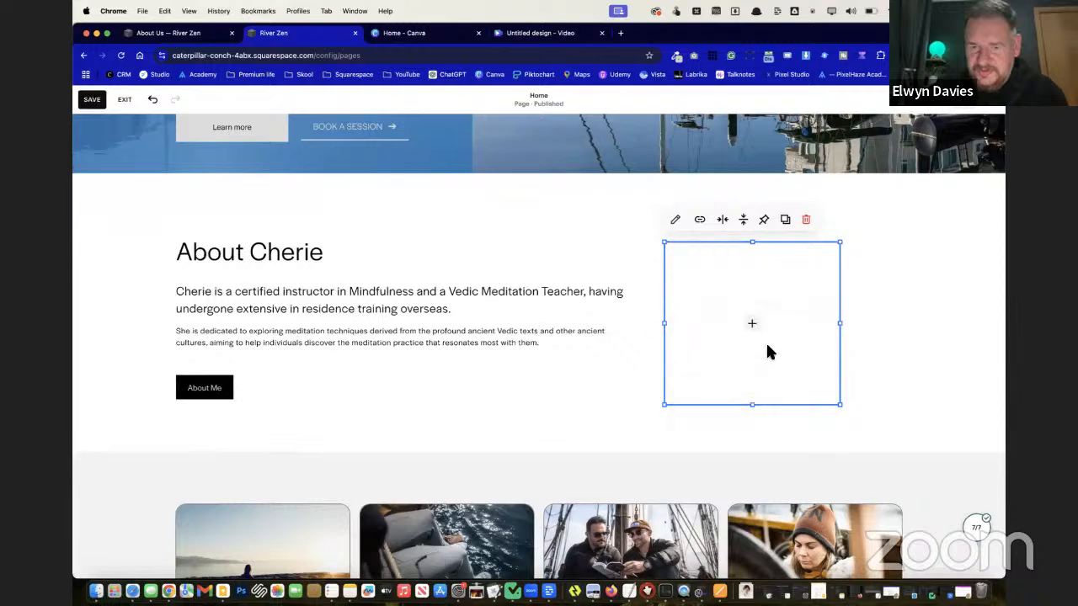
pyautogui.click(337, 174)
pyautogui.click(752, 324)
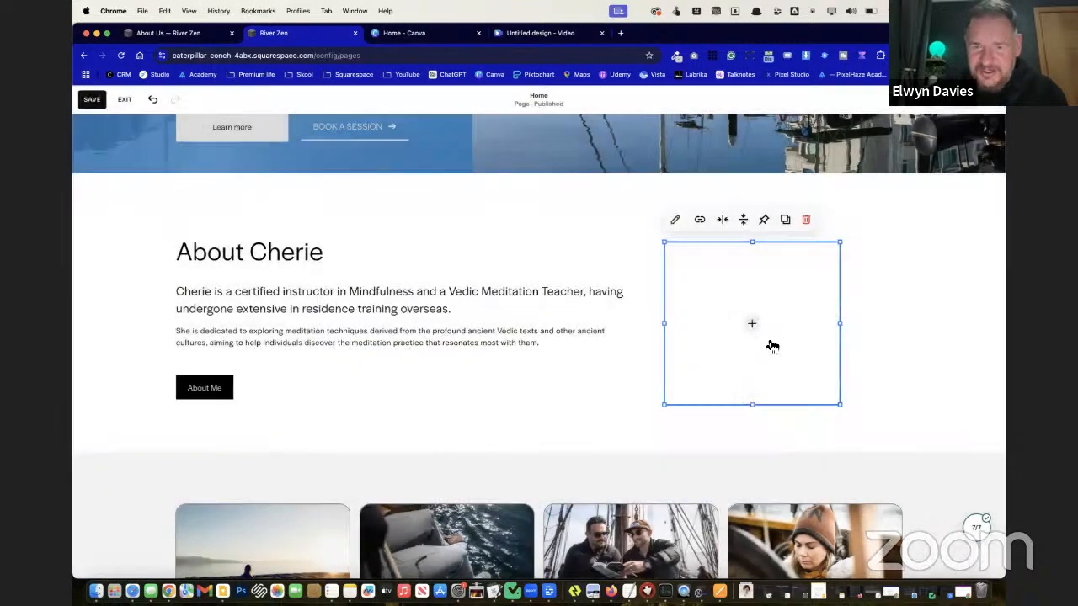
pyautogui.click(755, 368)
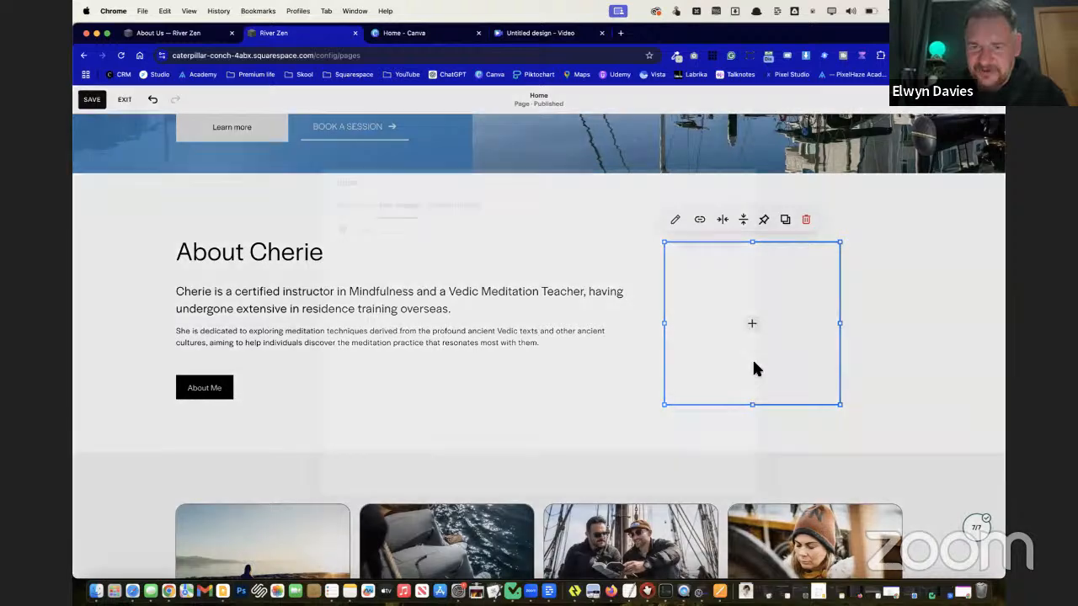
pyautogui.click(340, 182)
# Upload the portrait file FB_IMG_1723550842348.jpg from Downloads into the empty image block
pyautogui.click(747, 338)
pyautogui.click(742, 318)
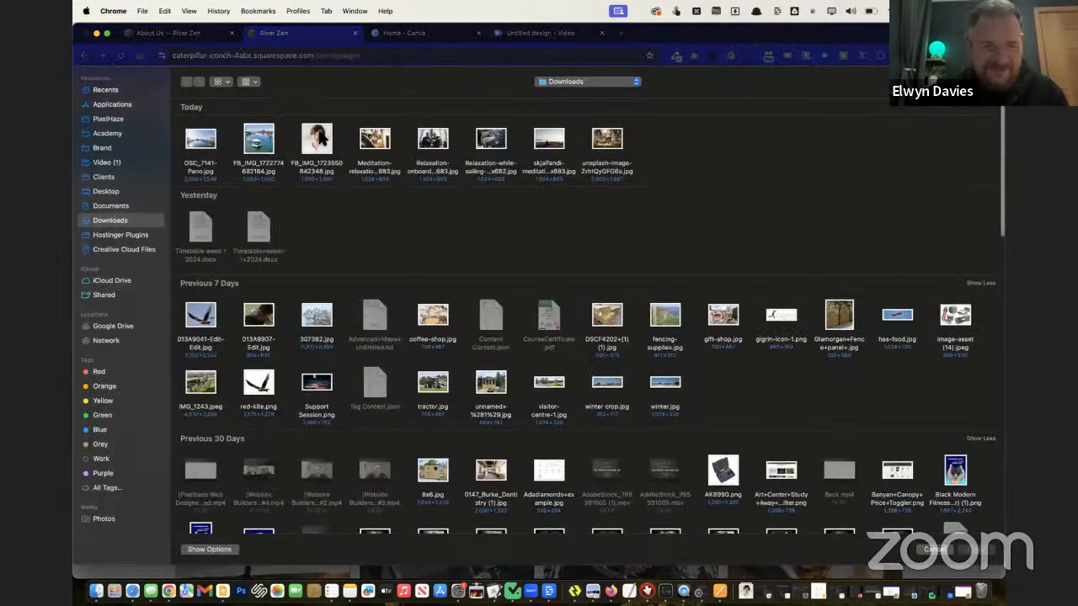
pyautogui.click(319, 140)
pyautogui.click(986, 551)
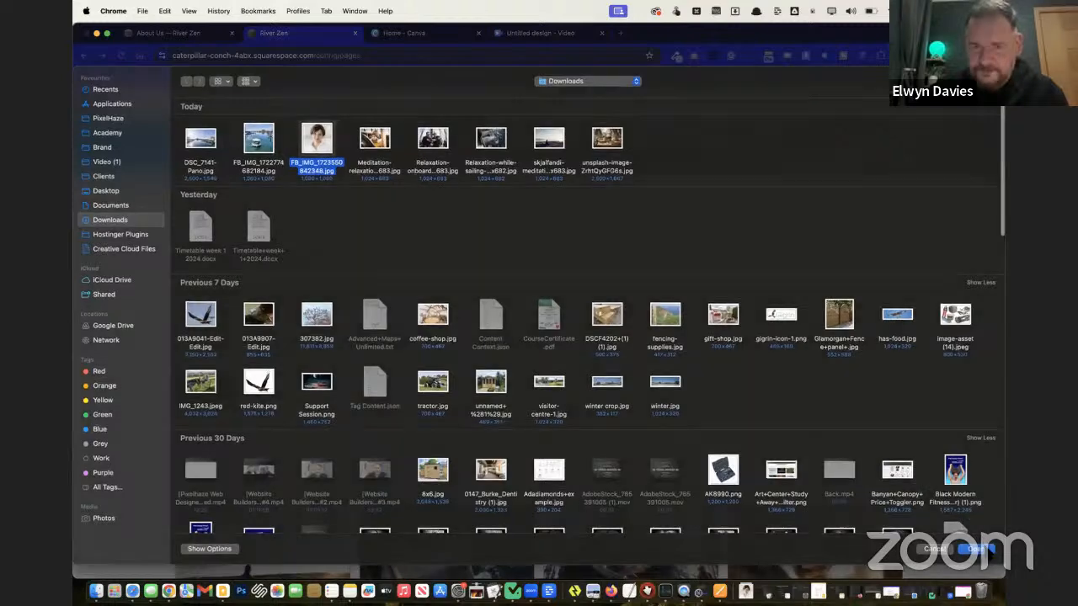
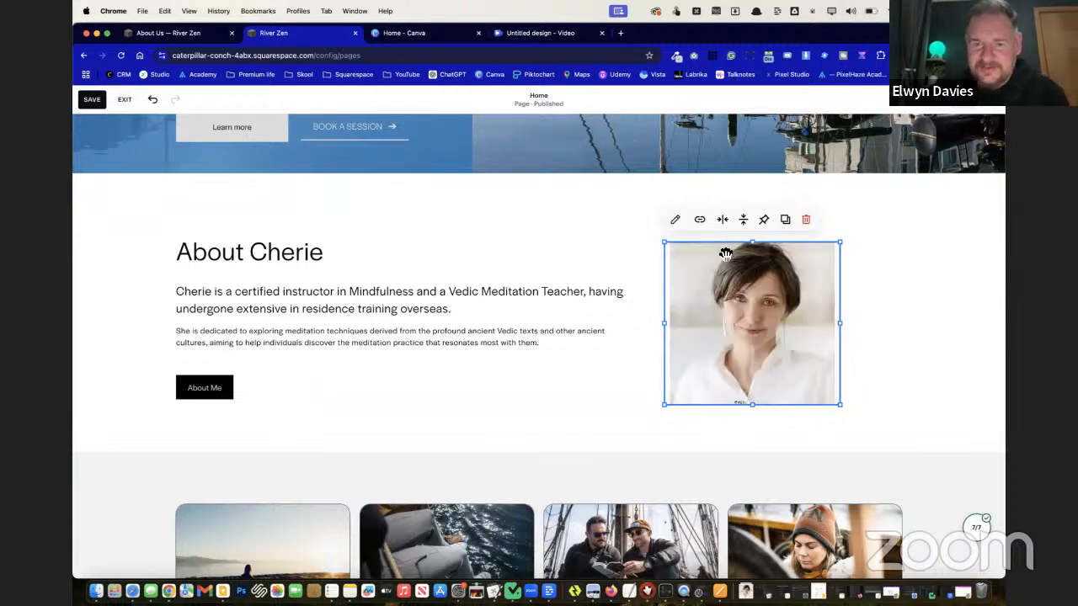
# Change the portrait's design from Fit to Shape so it is cropped to a circle, and close its settings
pyautogui.click(675, 221)
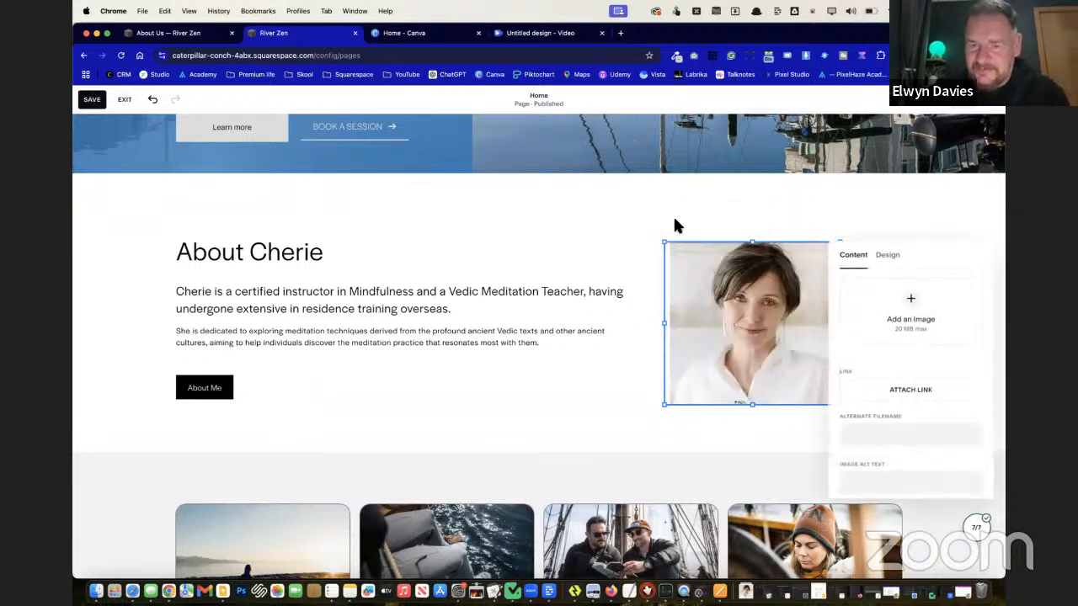
pyautogui.click(889, 255)
pyautogui.click(961, 295)
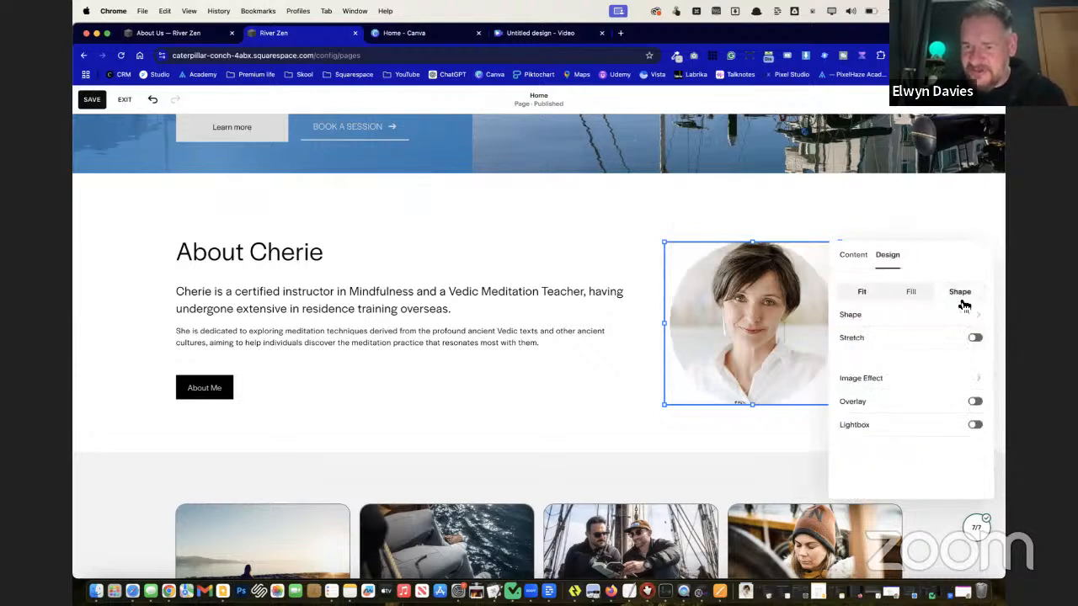
pyautogui.click(609, 372)
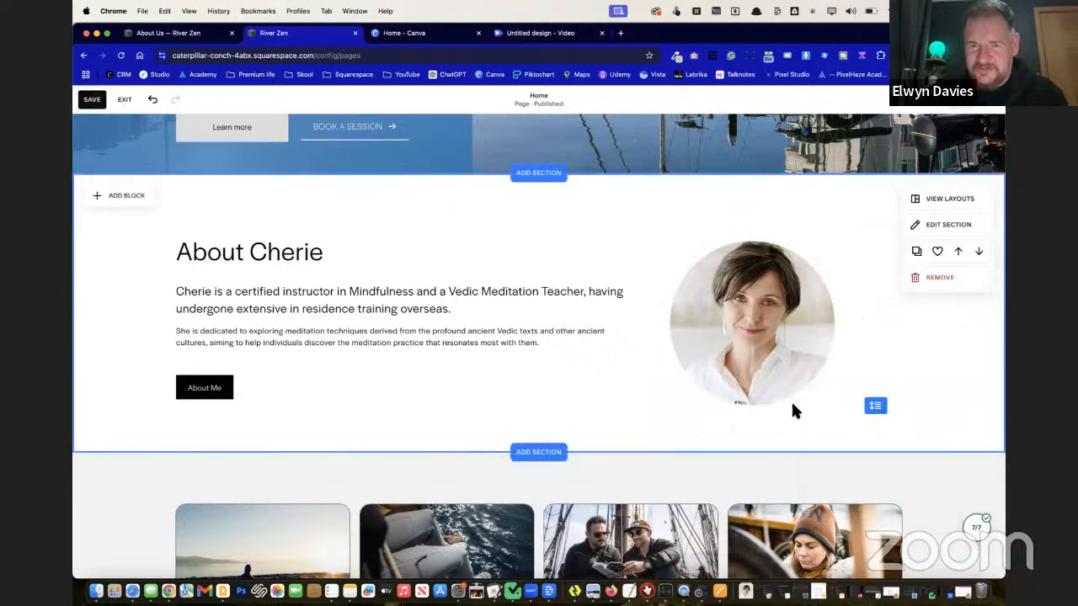
# Review the about section with its portrait against the four cards from Breathing to Meditation below it
pyautogui.scroll(-4, 893, 425)
pyautogui.scroll(5, 893, 426)
pyautogui.scroll(-3, 894, 423)
pyautogui.scroll(-1, 895, 424)
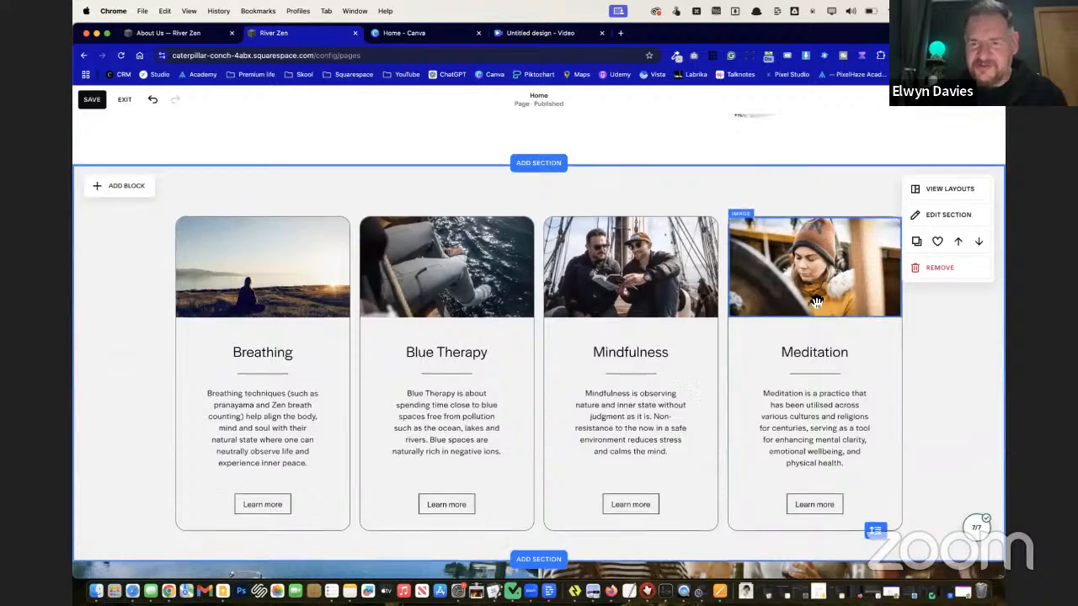
pyautogui.scroll(6, 725, 405)
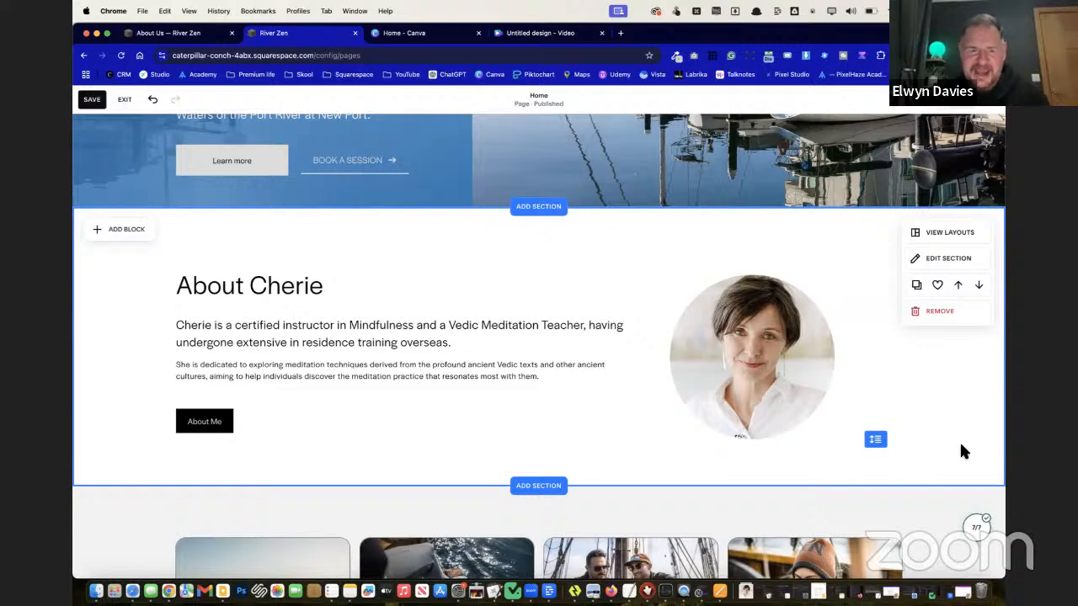
pyautogui.scroll(-3, 961, 447)
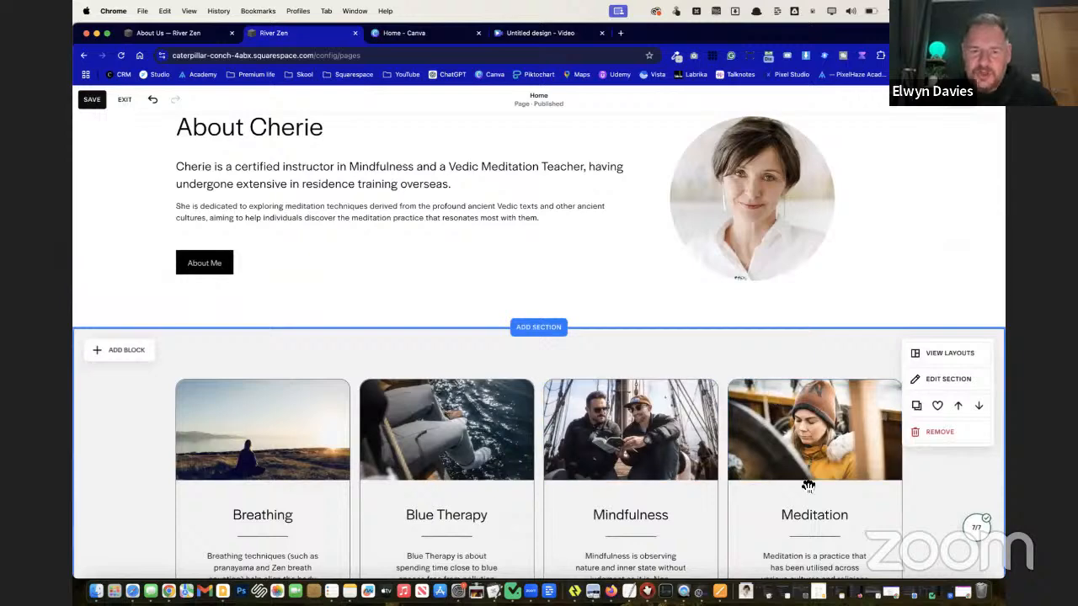
pyautogui.scroll(-5, 814, 433)
pyautogui.scroll(2, 817, 438)
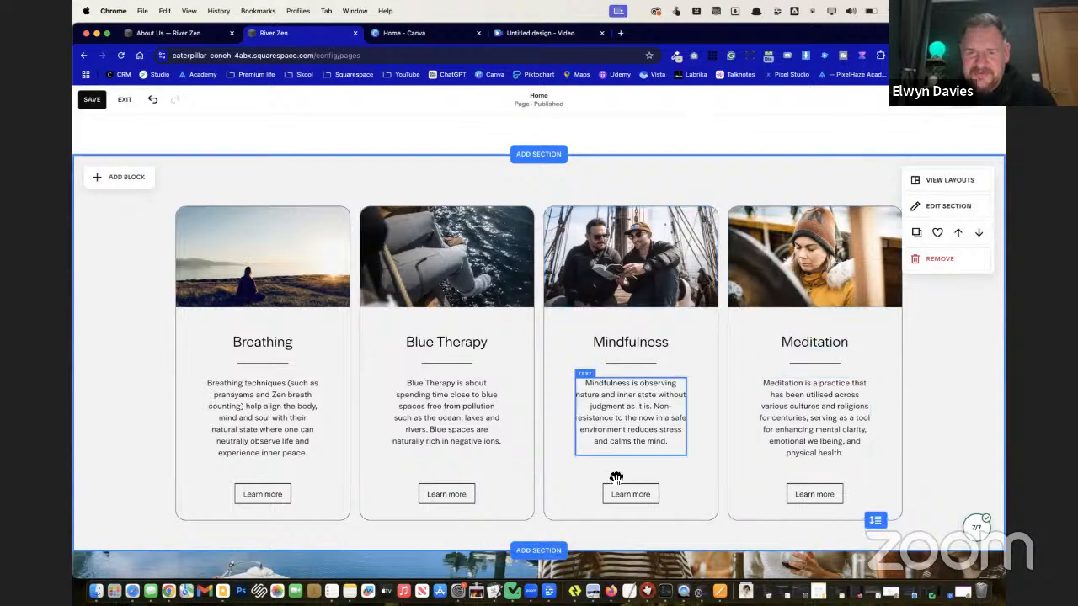
pyautogui.scroll(5, 710, 351)
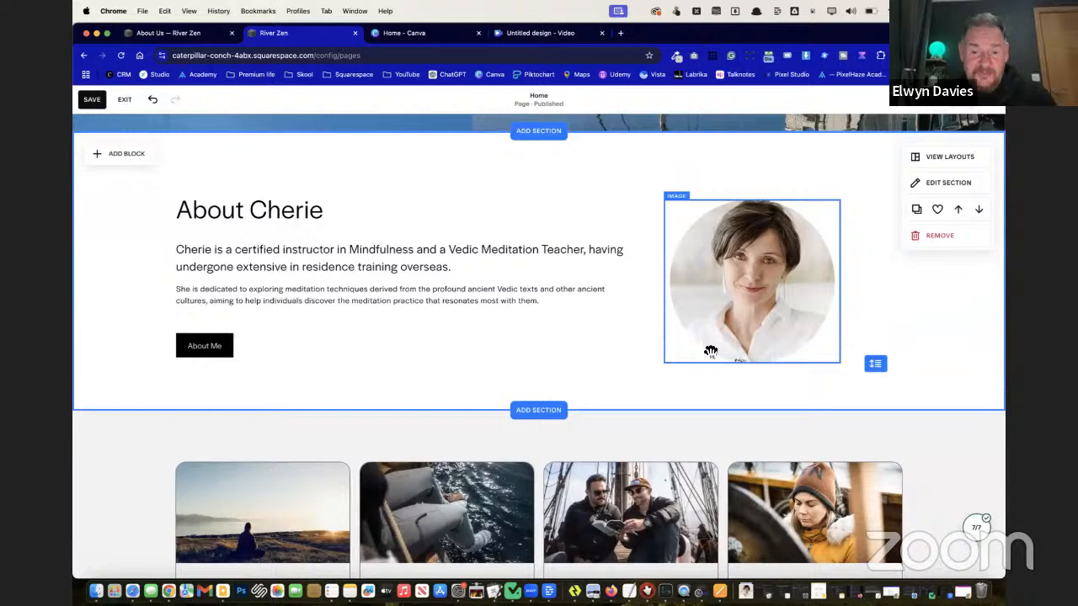
pyautogui.scroll(-3, 711, 351)
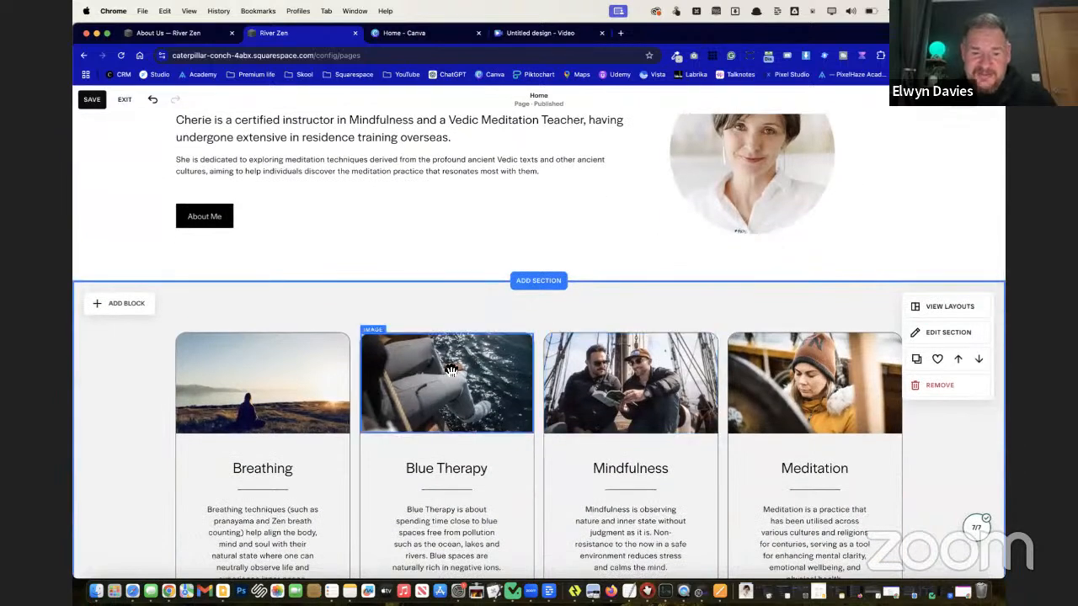
pyautogui.scroll(4, 505, 353)
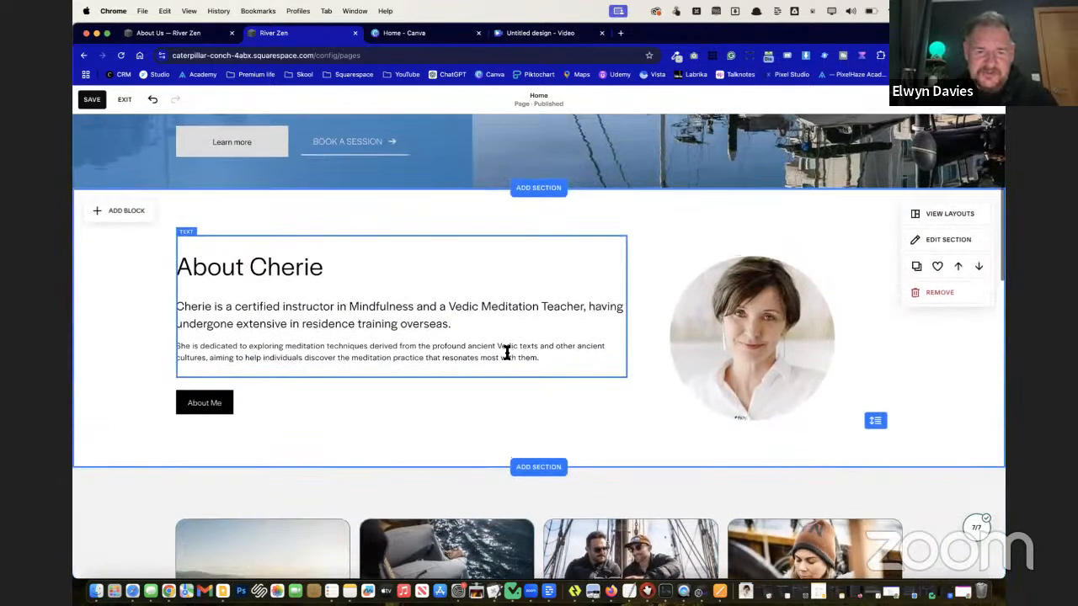
# Check the four practice cards on the existing River Zen website's Home page for comparison, and return to the page editor
pyautogui.hotkey('ctrl', 'shift', 'Tab')
pyautogui.scroll(12, 508, 354)
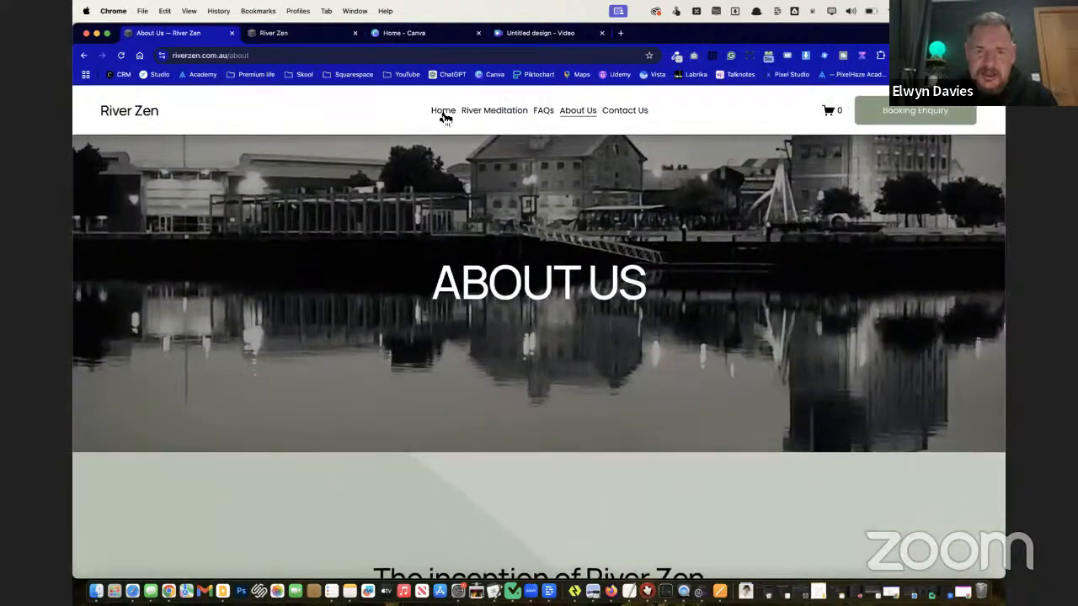
pyautogui.click(443, 120)
pyautogui.scroll(-10, 507, 347)
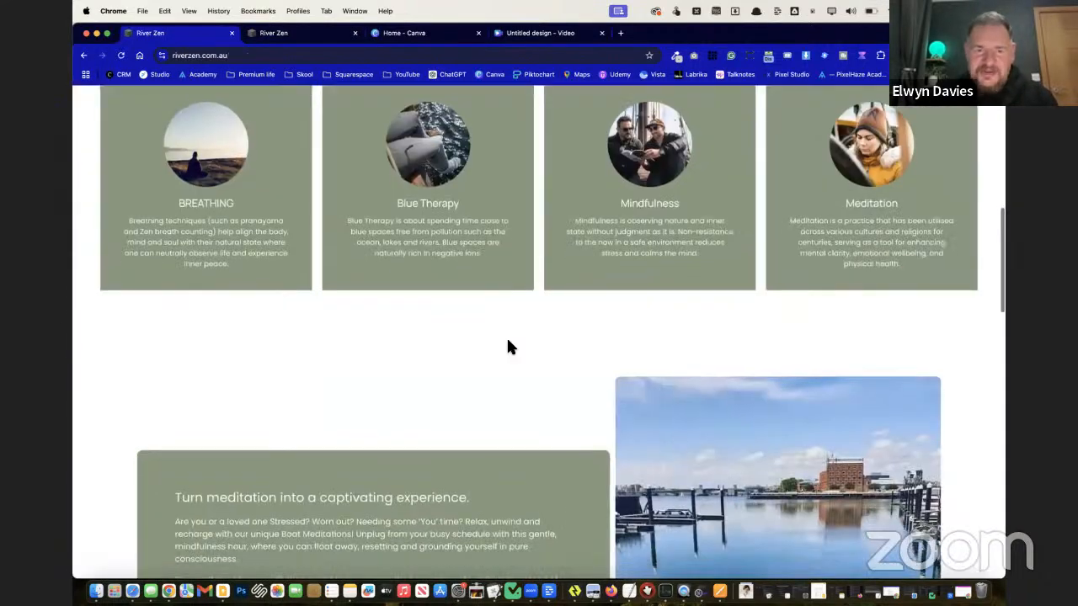
pyautogui.hotkey('ctrl', 'Tab')
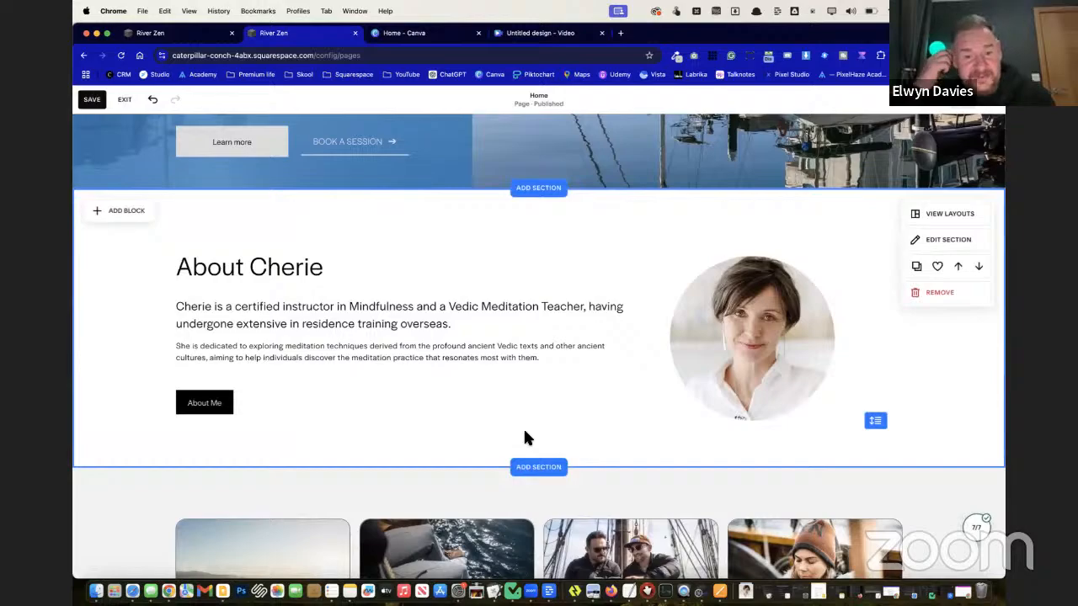
# Save the Home page changes after a last check of its sections, and exit the page editor
pyautogui.scroll(-10, 526, 436)
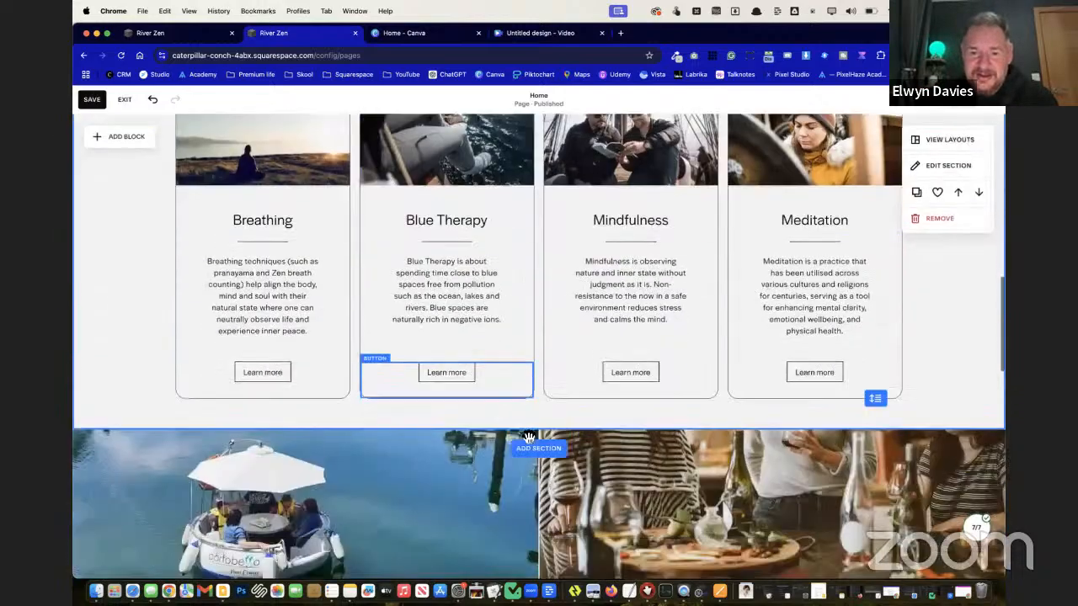
pyautogui.scroll(-2, 522, 378)
pyautogui.scroll(10, 525, 433)
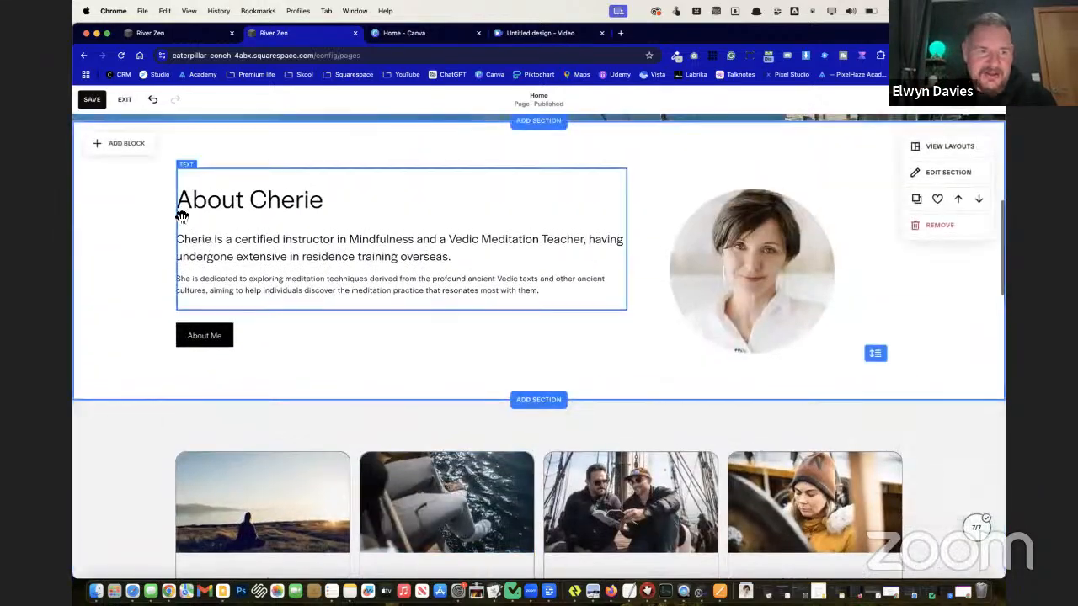
pyautogui.click(93, 100)
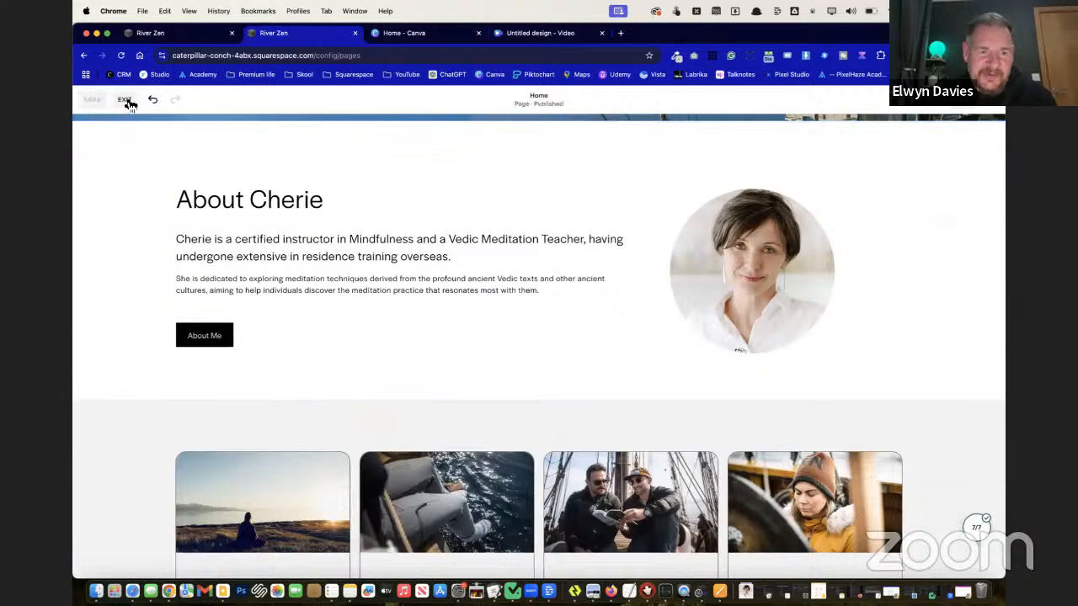
pyautogui.click(125, 100)
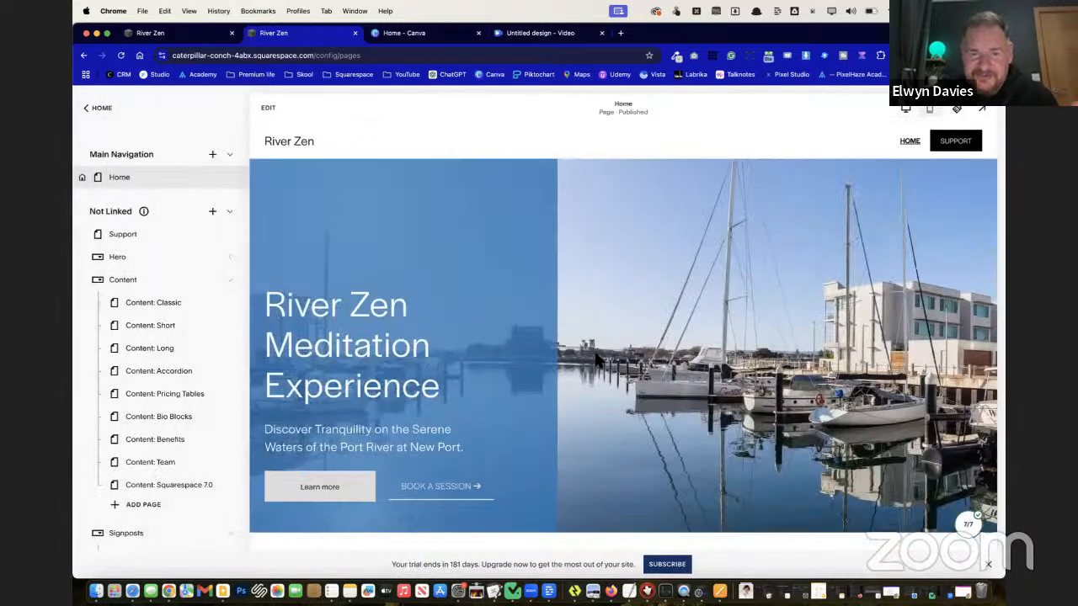
# Look through the Home page down to the blog section and dismiss the trial expiry reminder for all contributors
pyautogui.scroll(-10, 596, 359)
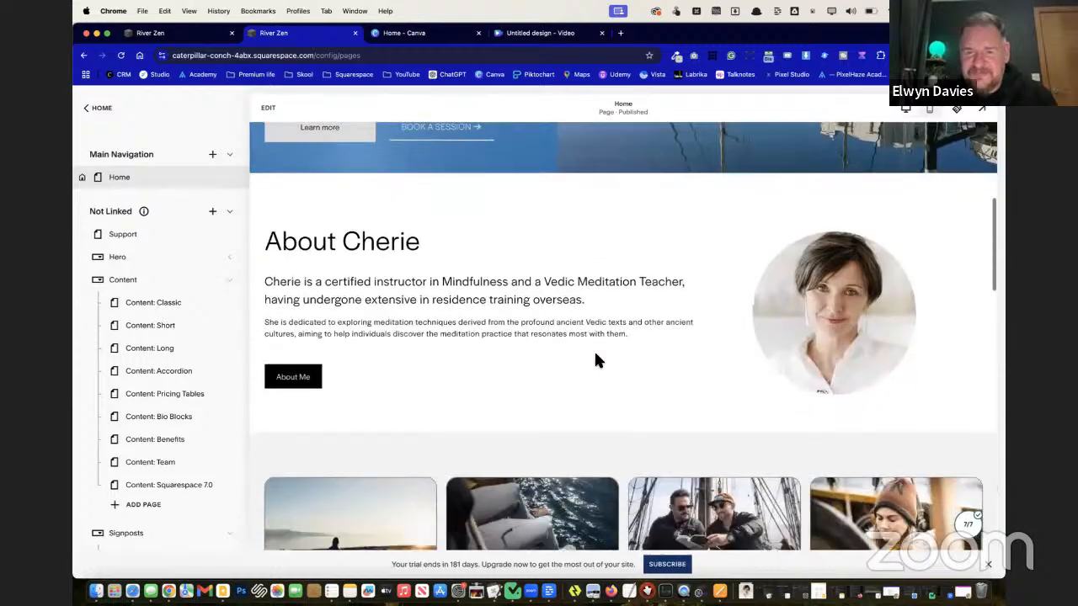
pyautogui.scroll(-5, 595, 353)
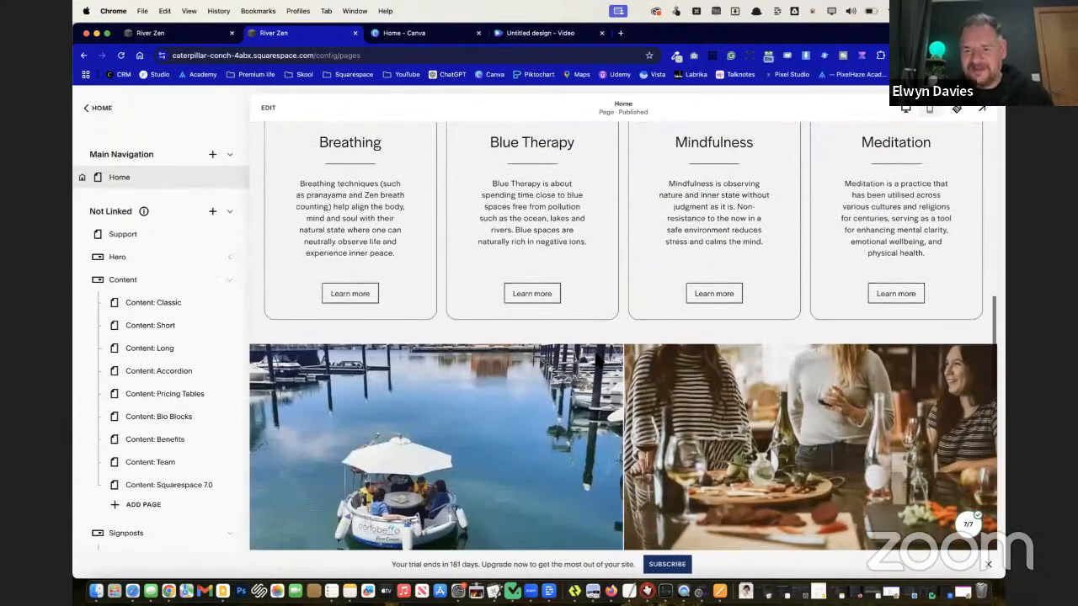
pyautogui.scroll(-10, 596, 359)
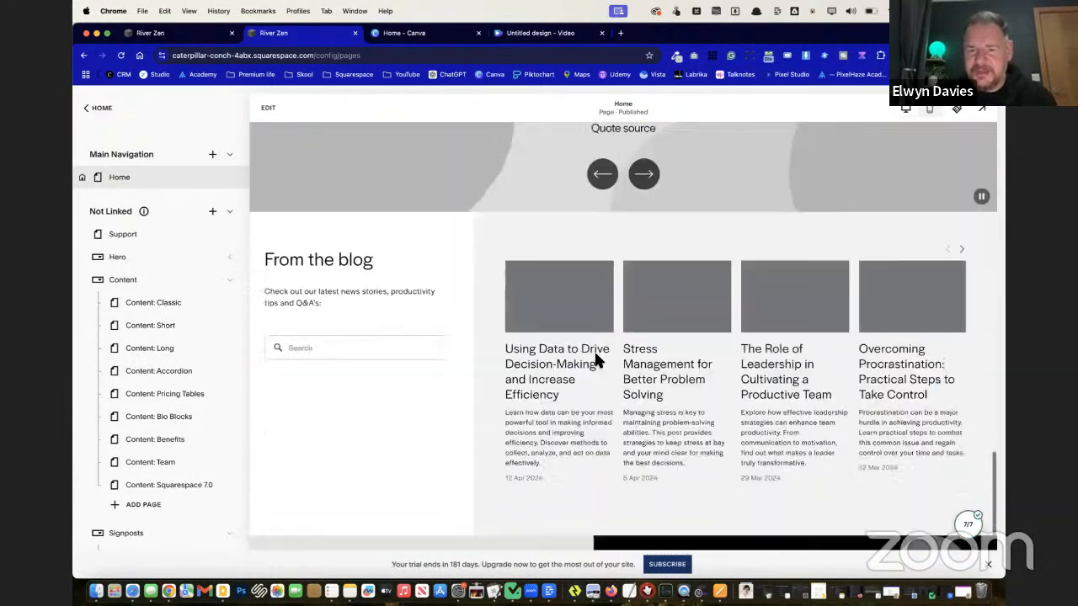
pyautogui.scroll(15, 629, 394)
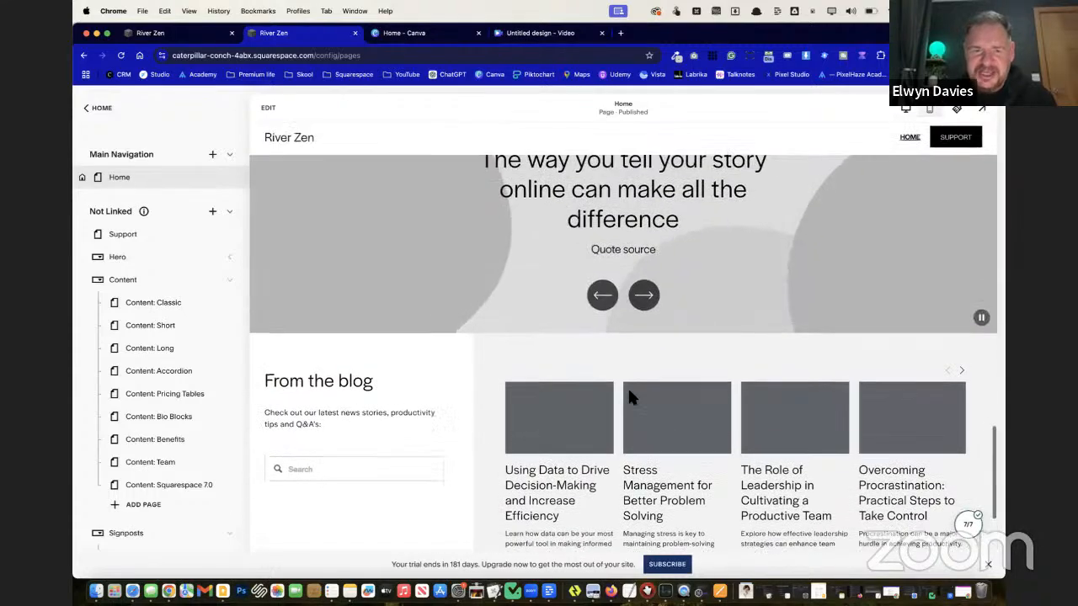
pyautogui.scroll(2, 629, 391)
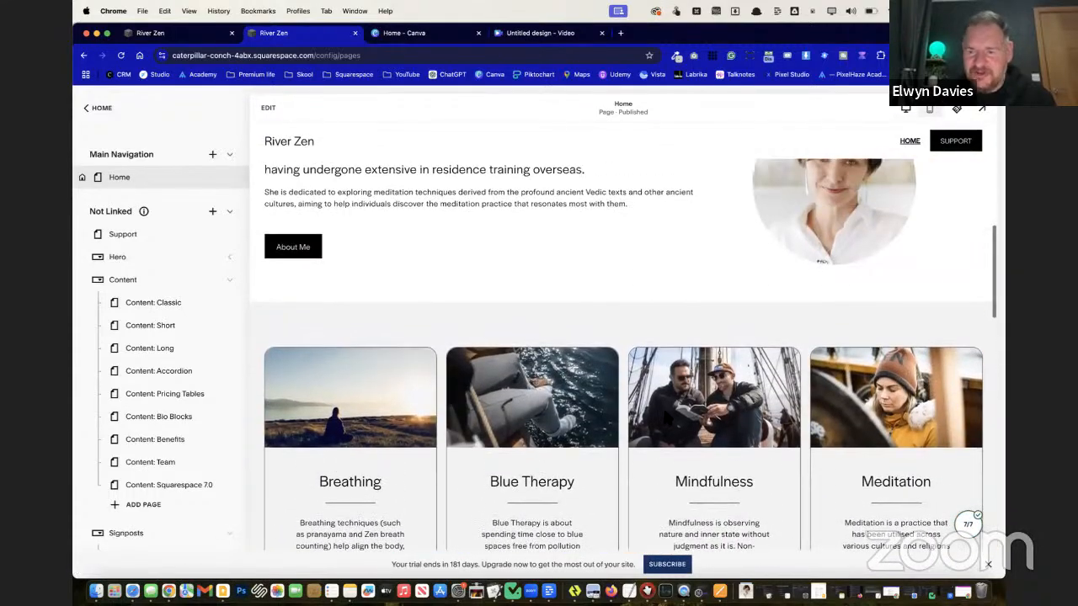
pyautogui.click(990, 566)
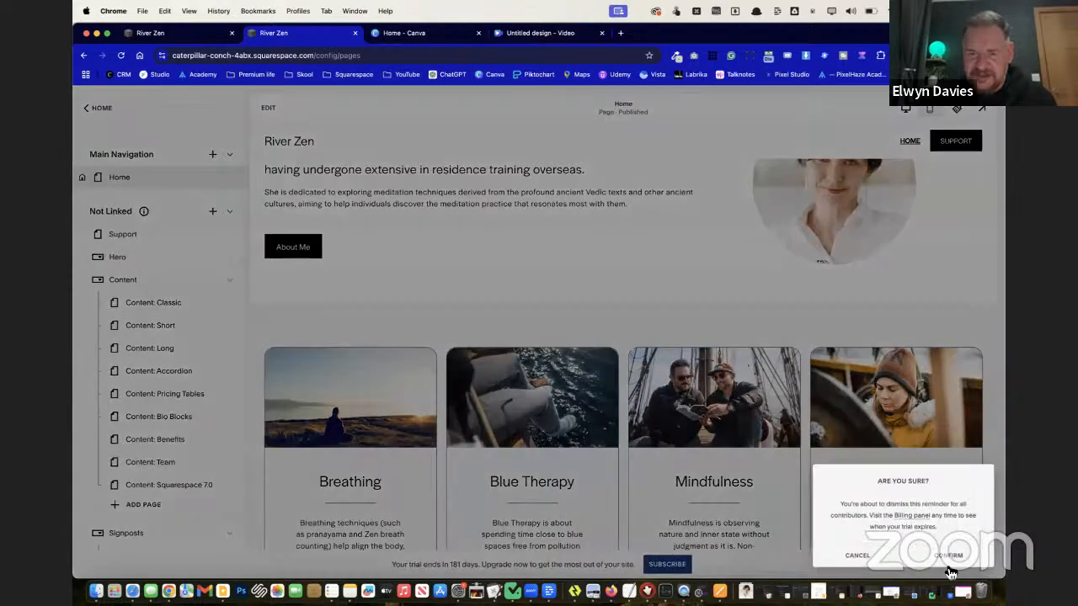
pyautogui.click(958, 554)
# Preview the Home page at full width from its hero section, and return to the pages view
pyautogui.click(982, 114)
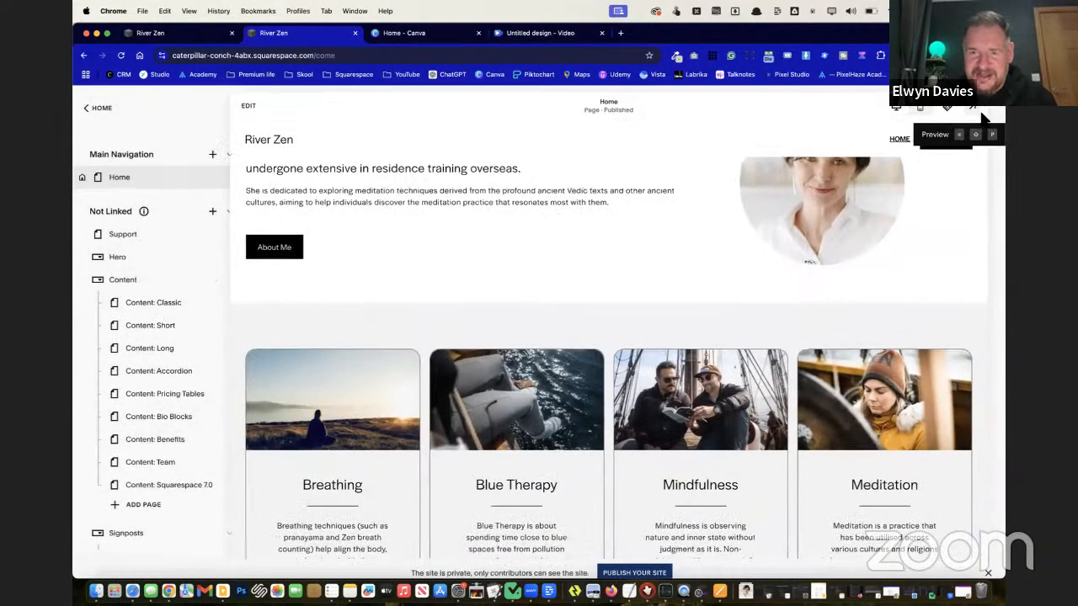
pyautogui.scroll(6, 679, 272)
pyautogui.scroll(1, 683, 274)
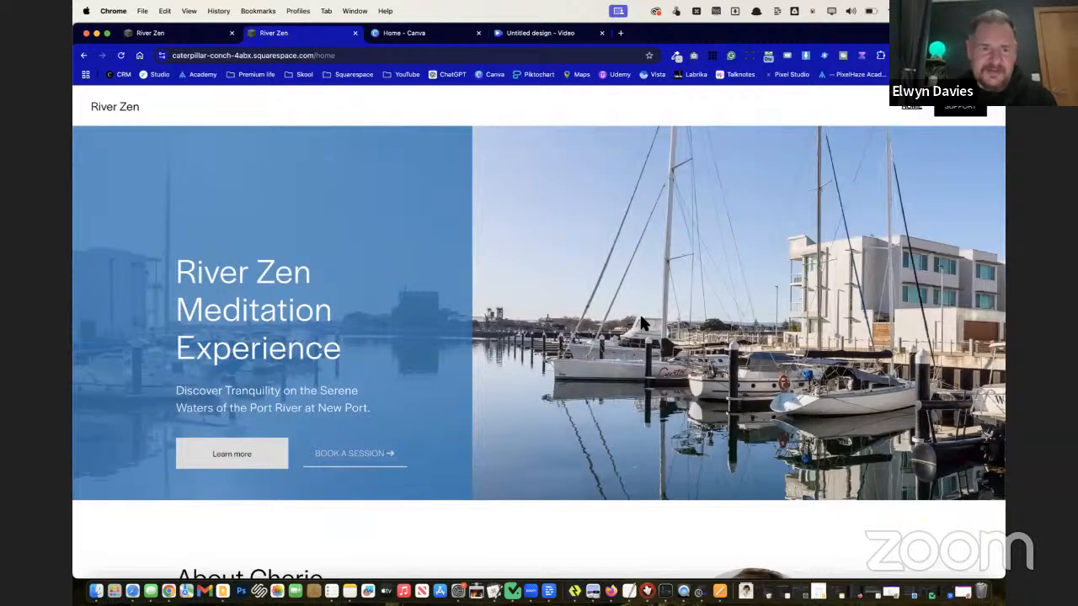
pyautogui.click(1006, 108)
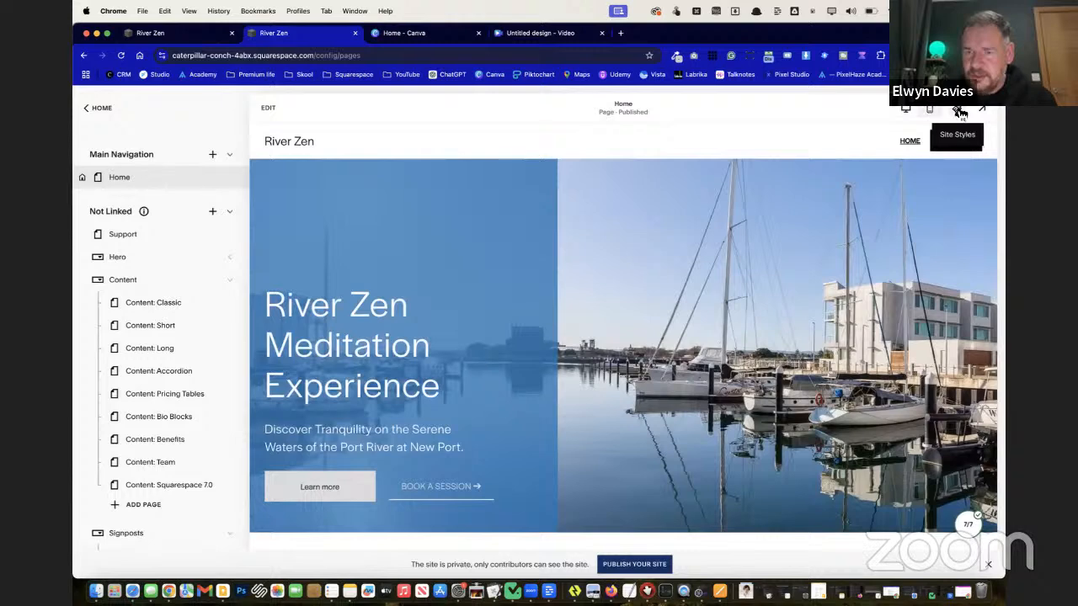
# Change the site-wide headings font family to Poppins in the site styles
pyautogui.click(961, 110)
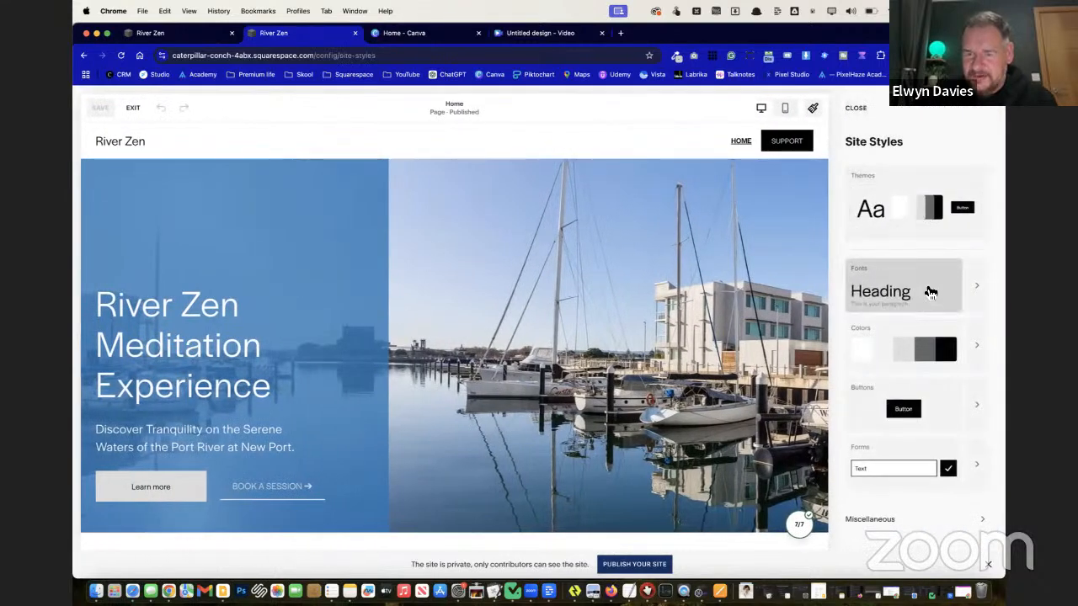
pyautogui.click(927, 286)
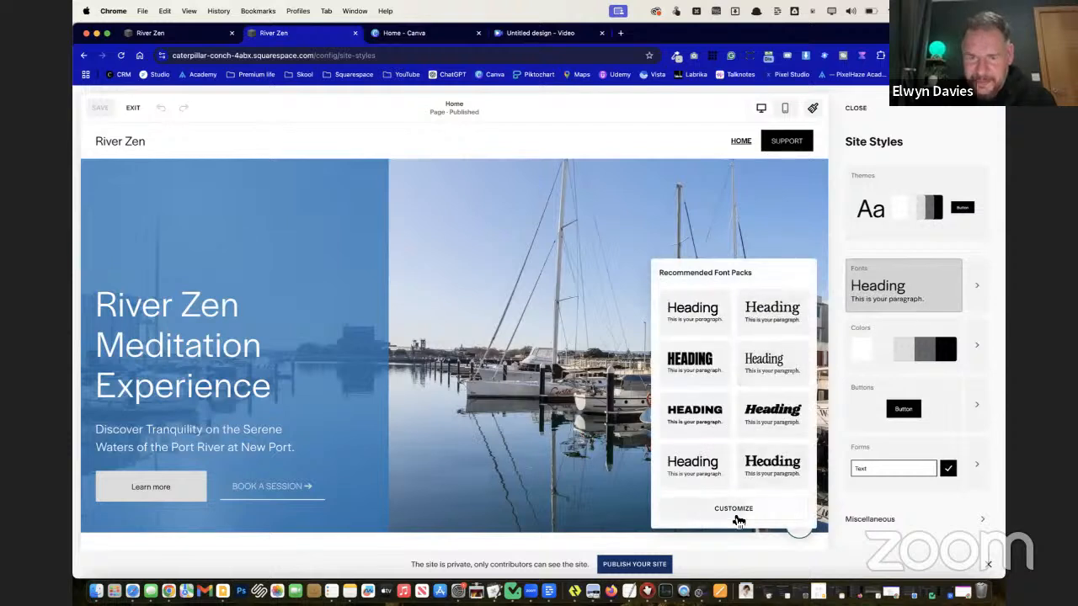
pyautogui.click(734, 509)
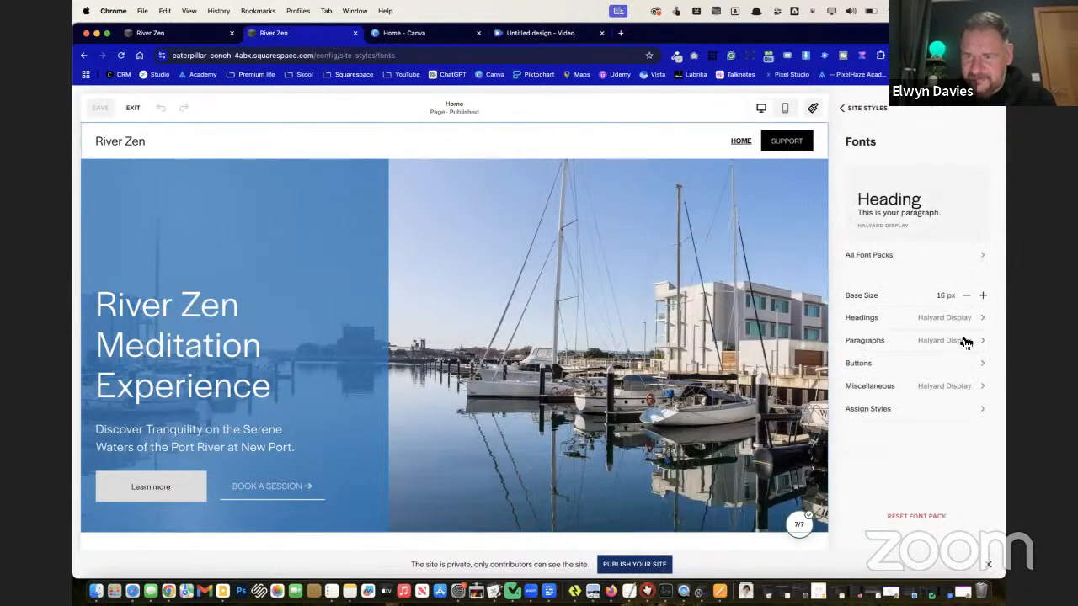
pyautogui.click(969, 320)
pyautogui.click(922, 212)
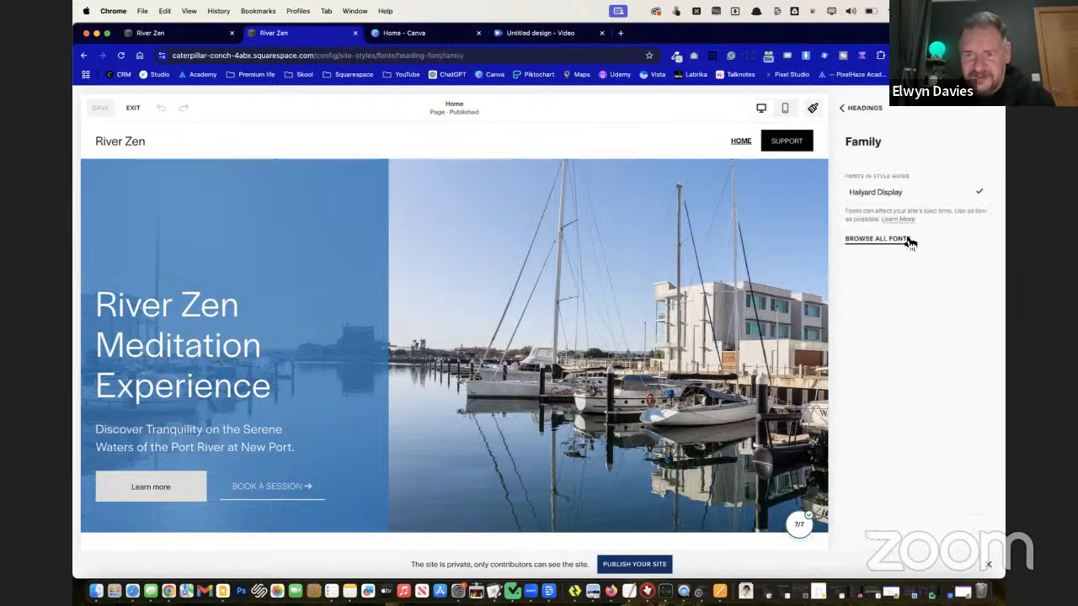
pyautogui.click(908, 240)
pyautogui.click(904, 177)
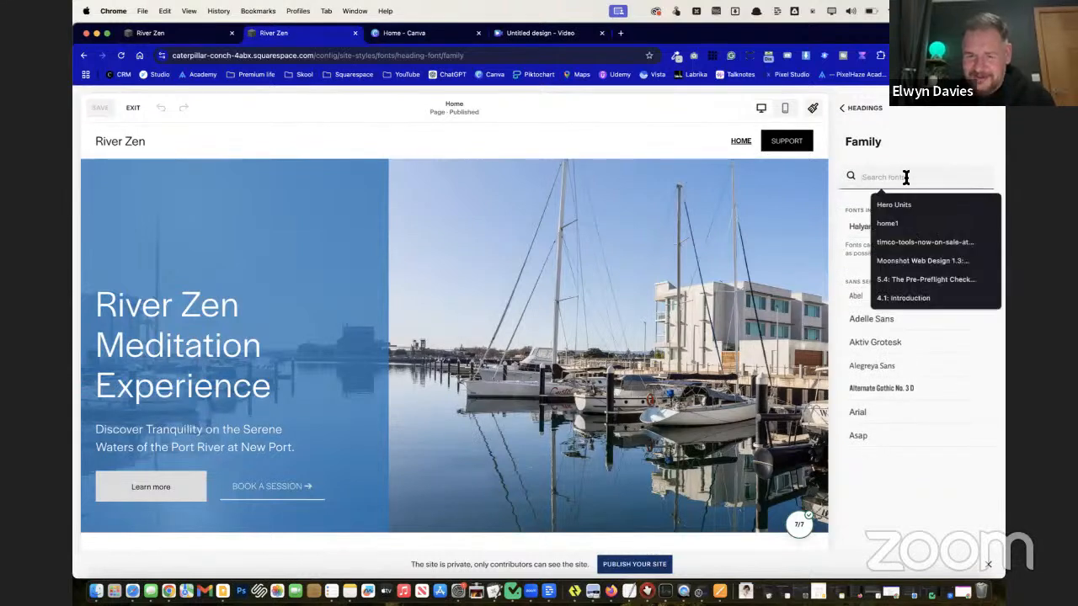
pyautogui.write('pop')
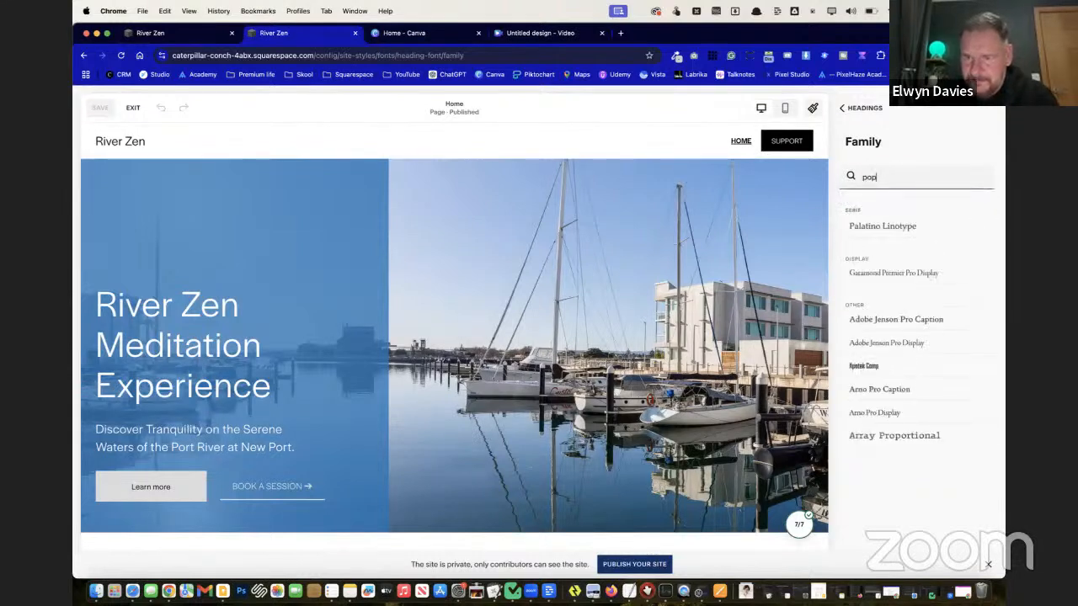
pyautogui.write('p')
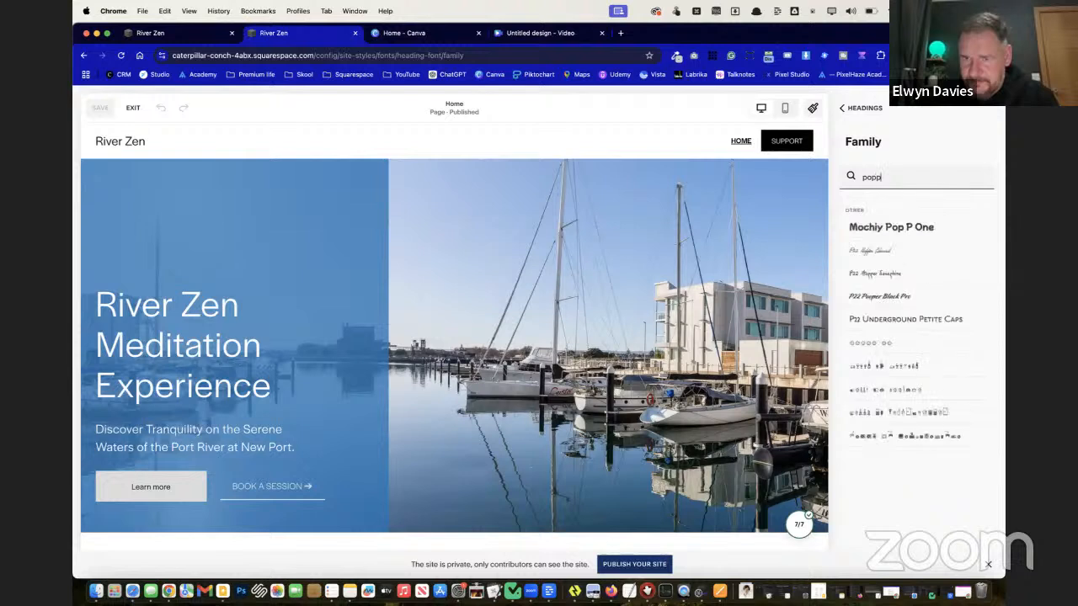
pyautogui.write('ins')
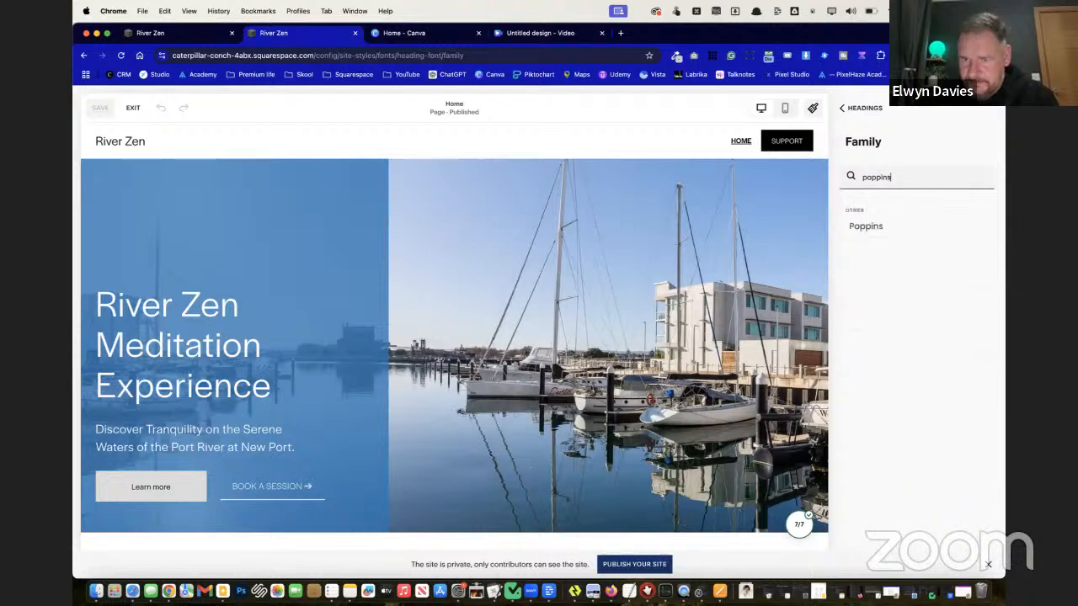
pyautogui.click(890, 227)
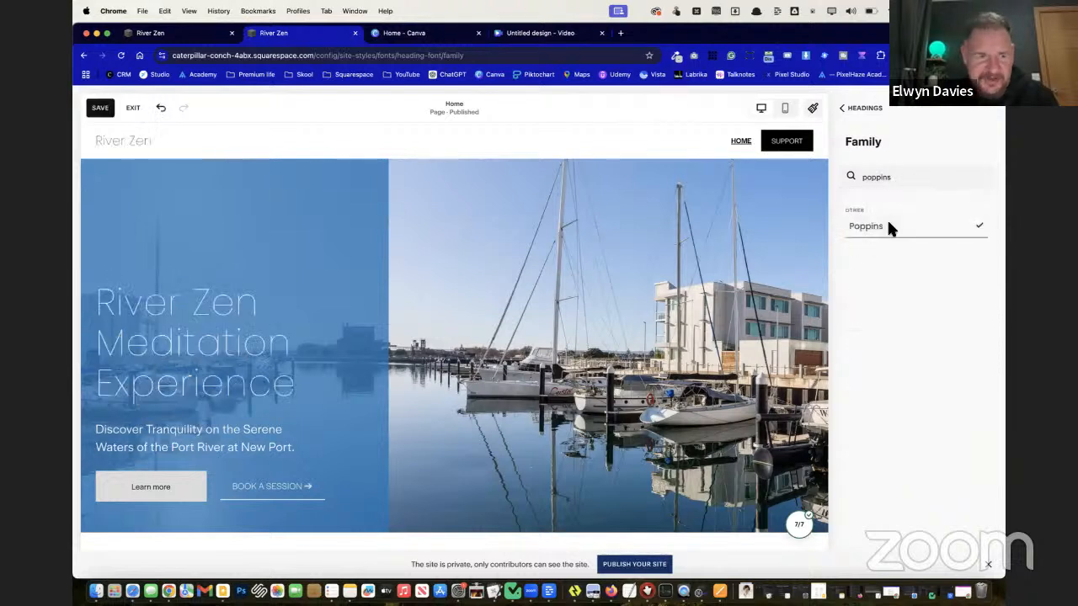
# Try weights 500 and 400 for the Poppins headings, and settle on 300
pyautogui.click(863, 118)
pyautogui.scroll(-1, 876, 368)
pyautogui.scroll(1, 876, 368)
pyautogui.click(977, 244)
pyautogui.click(901, 318)
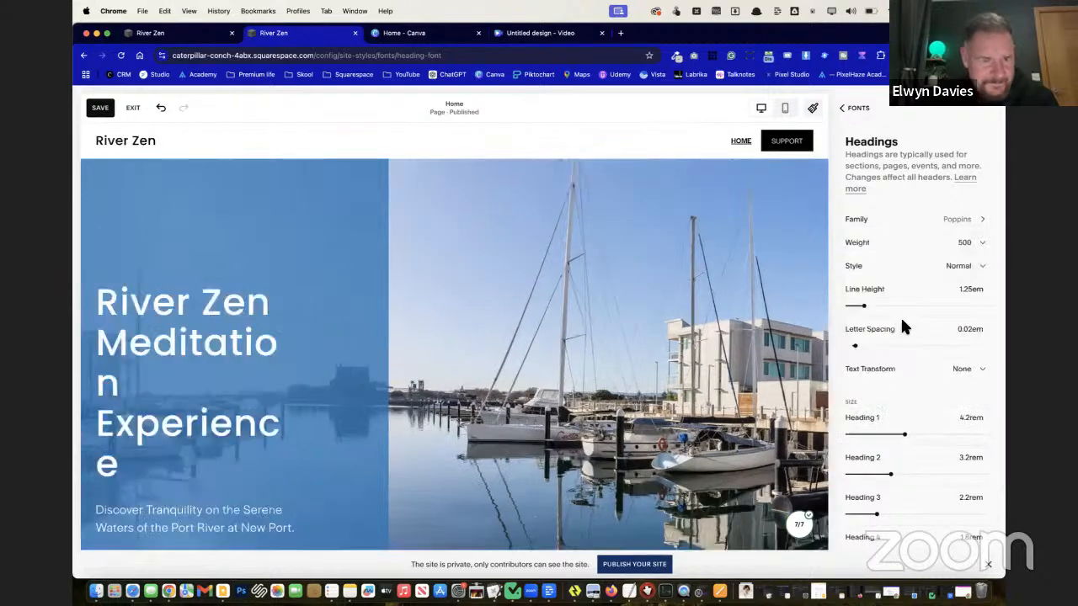
pyautogui.click(948, 243)
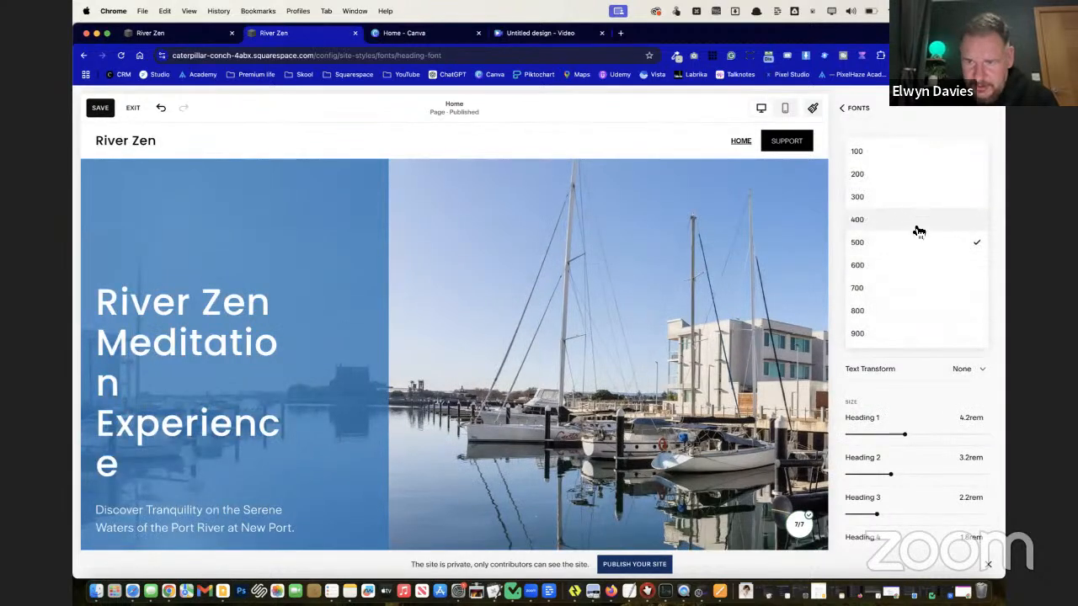
pyautogui.click(918, 228)
pyautogui.click(937, 246)
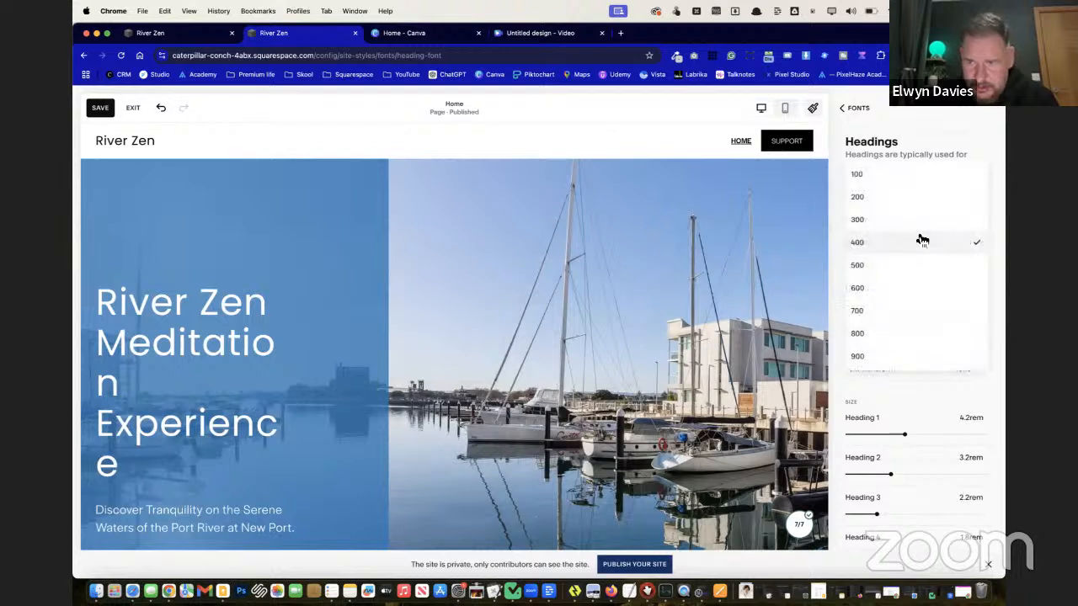
pyautogui.click(920, 232)
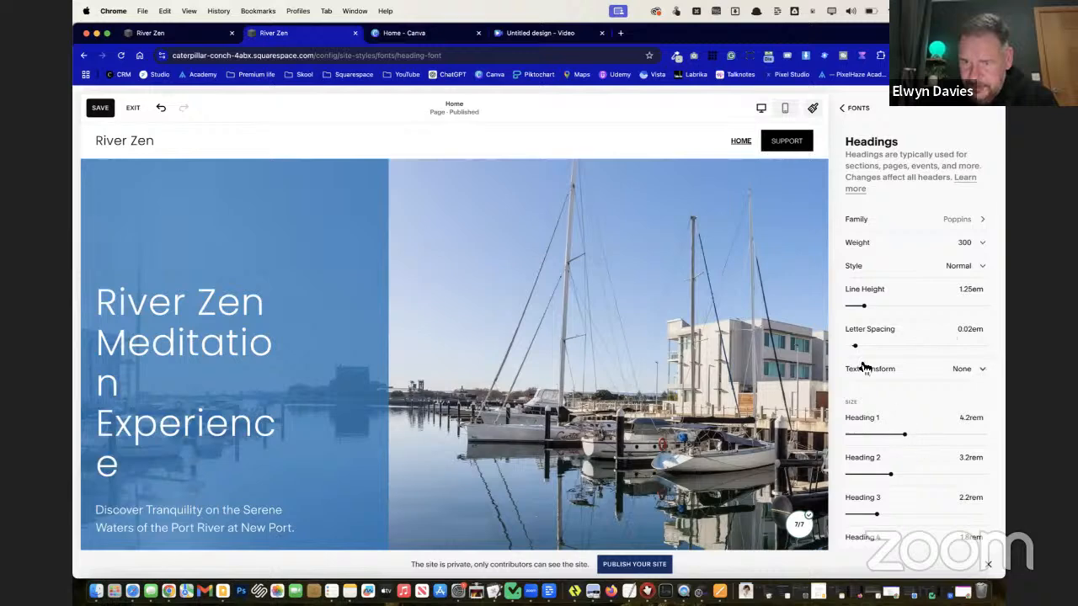
# Tighten the headings' letter spacing to 0em and further to -0.01em, and check the headings on the page
pyautogui.click(970, 329)
pyautogui.write('0')
pyautogui.press('Return')
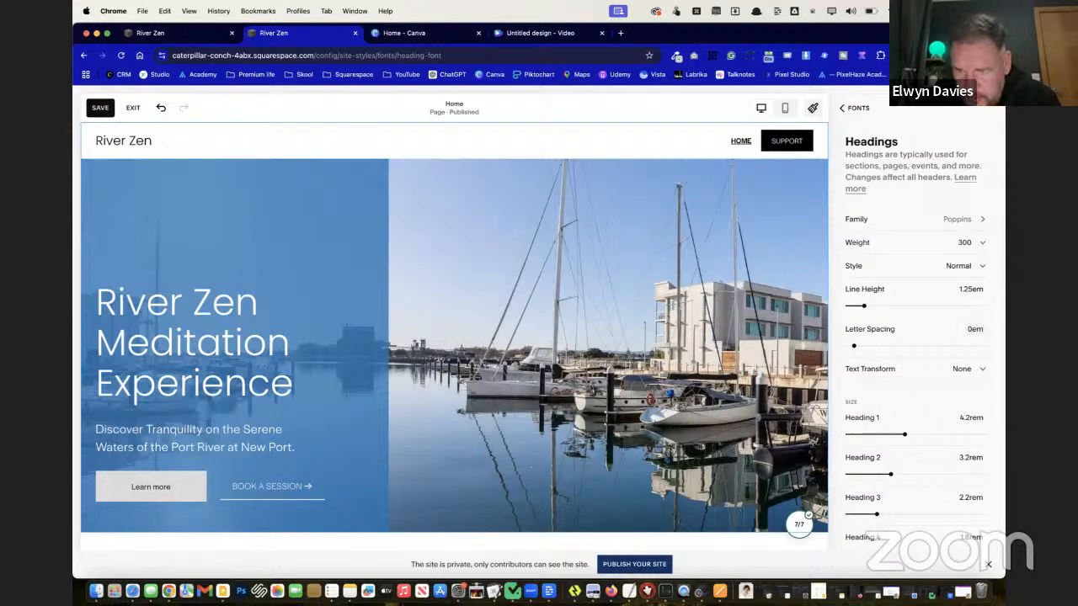
pyautogui.moveTo(856, 346); pyautogui.dragTo(854, 346)
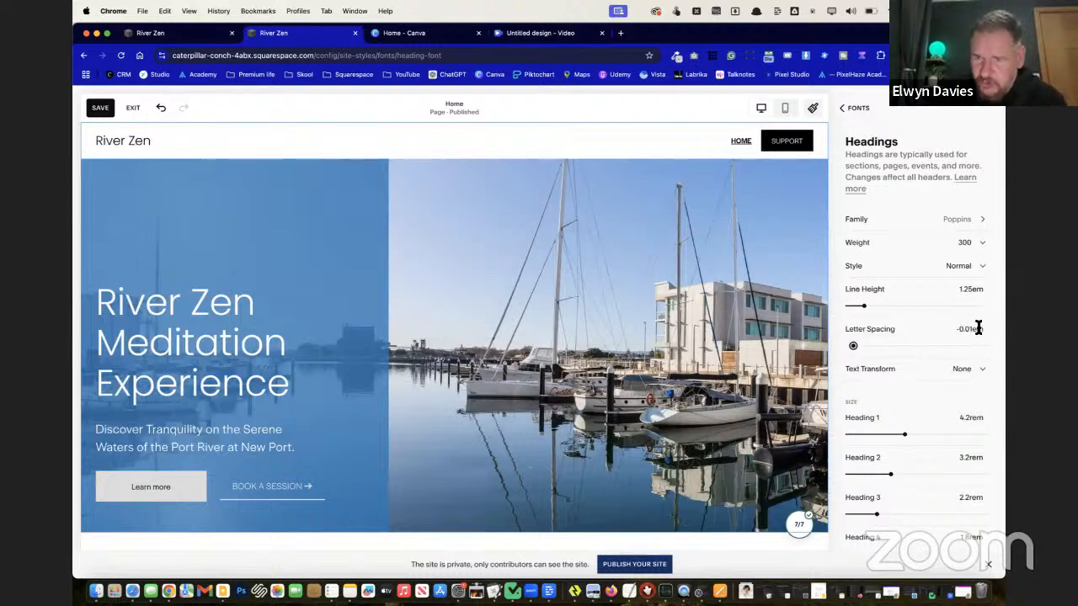
pyautogui.scroll(-4, 319, 356)
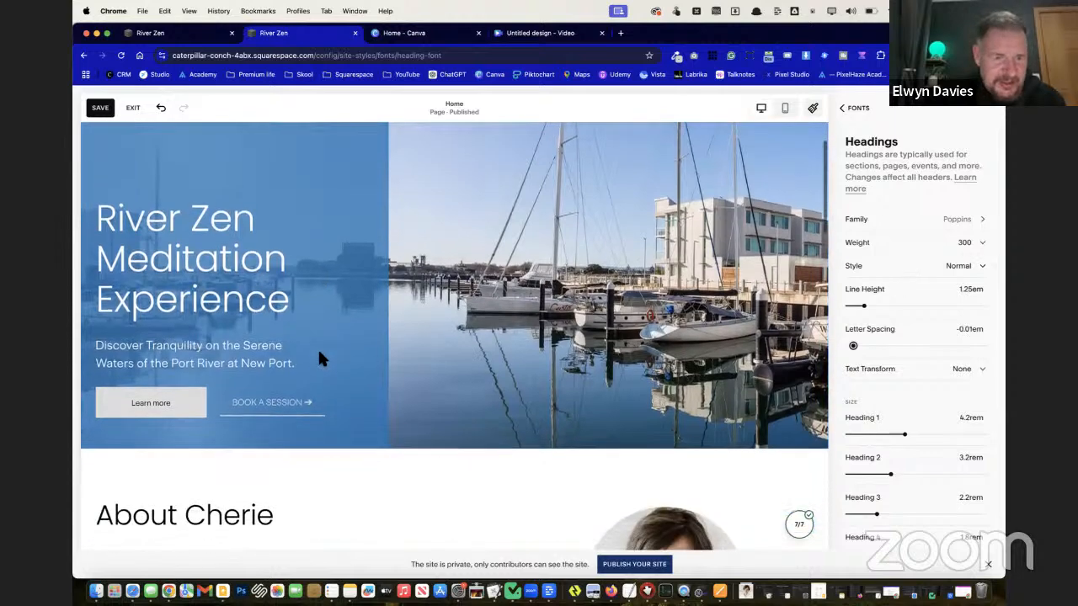
pyautogui.scroll(4, 320, 358)
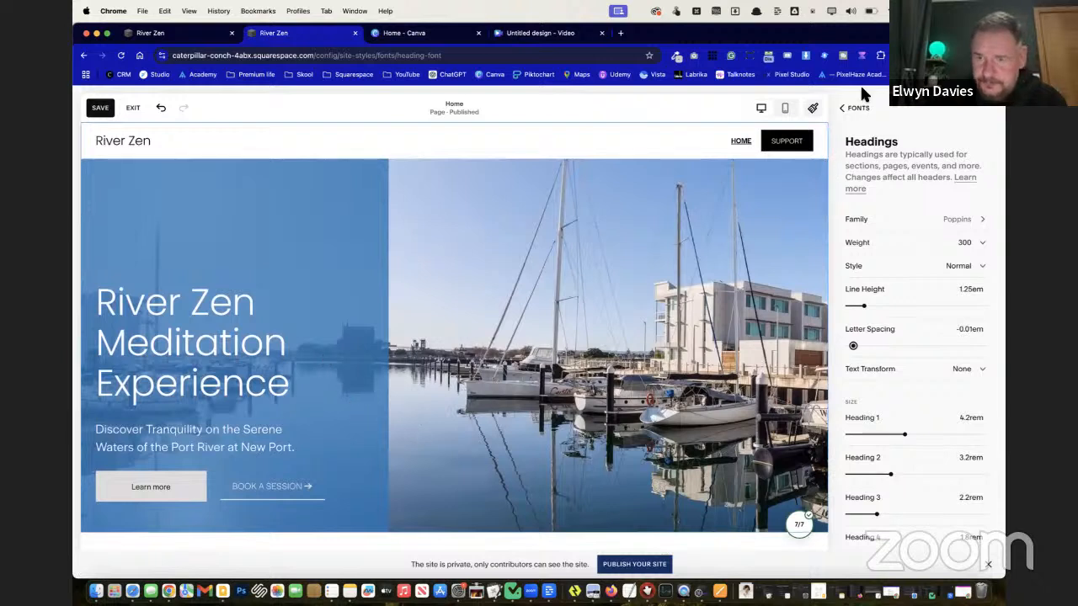
# Change the site-wide paragraphs font family to Poppins
pyautogui.click(864, 113)
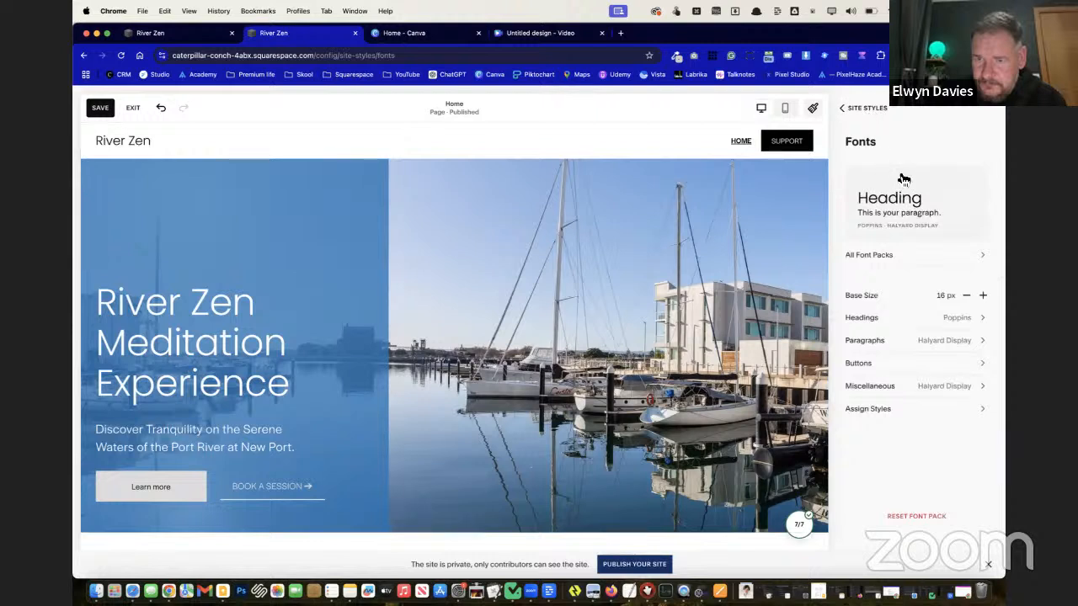
pyautogui.click(872, 111)
pyautogui.moveTo(922, 297)
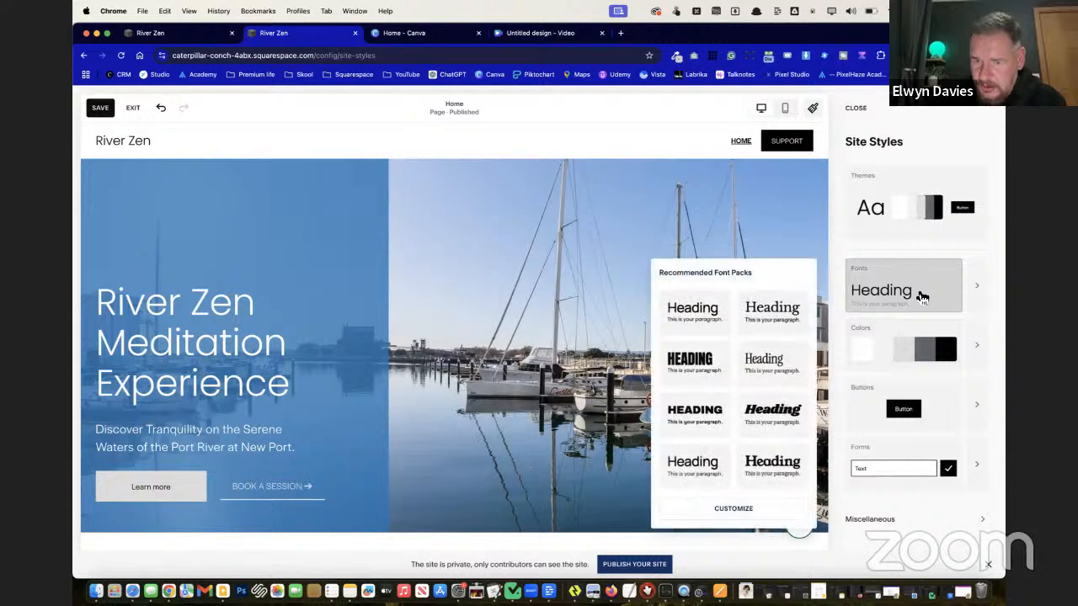
pyautogui.click(756, 511)
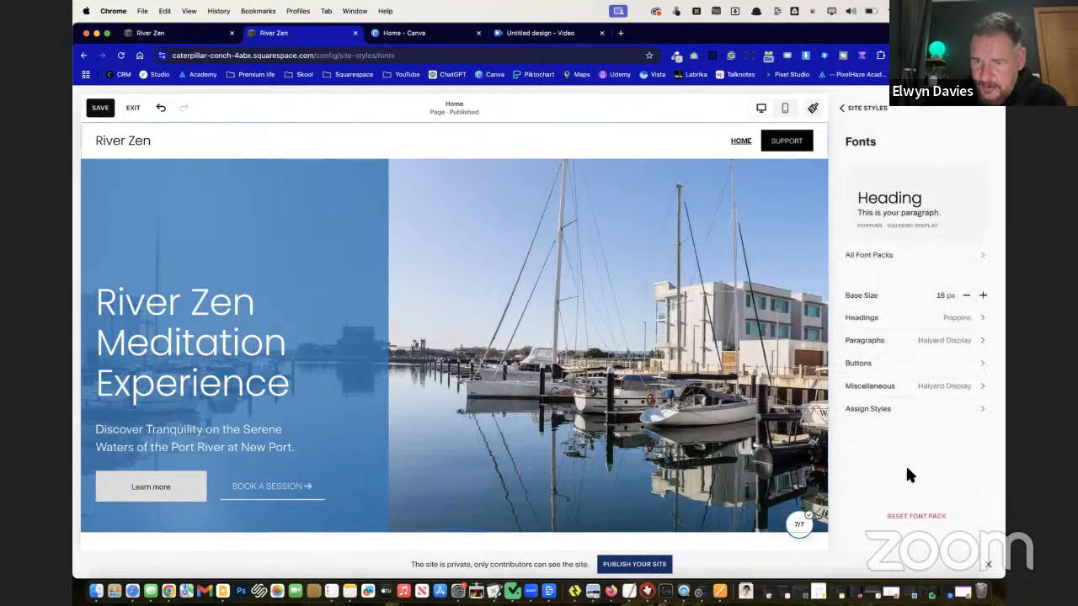
pyautogui.click(955, 342)
pyautogui.click(944, 214)
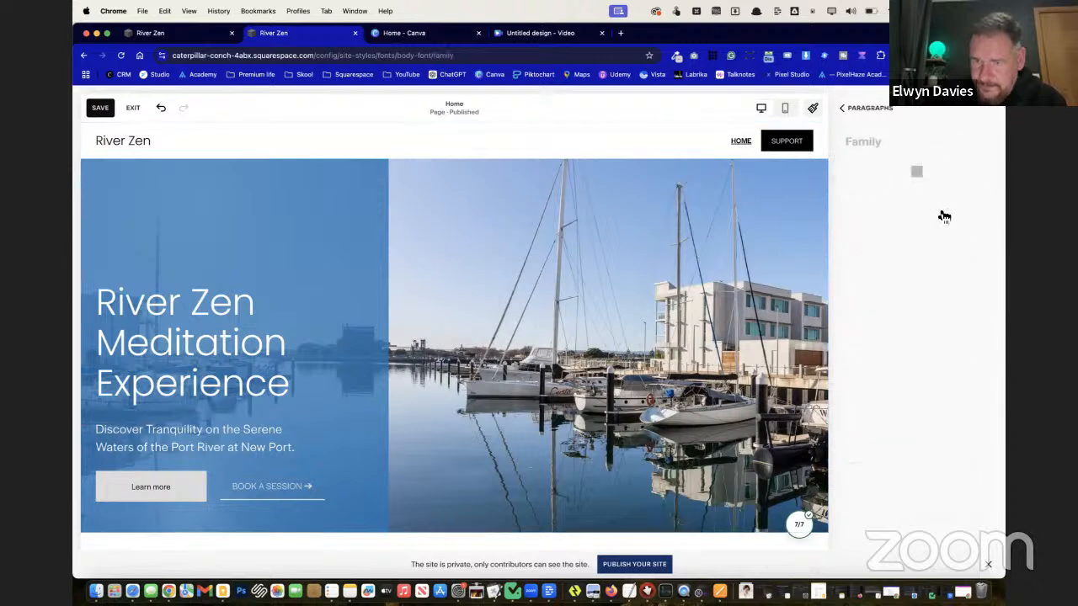
pyautogui.click(910, 214)
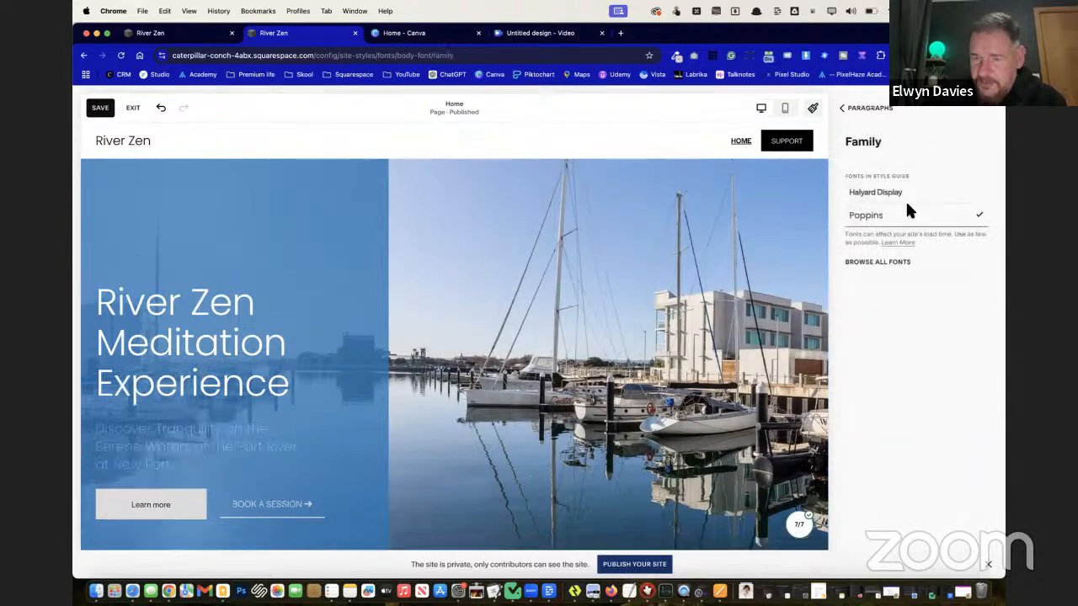
# Try weight 300 for the site-wide paragraphs, settle on 400, and check the text in the About Cherie section
pyautogui.click(860, 111)
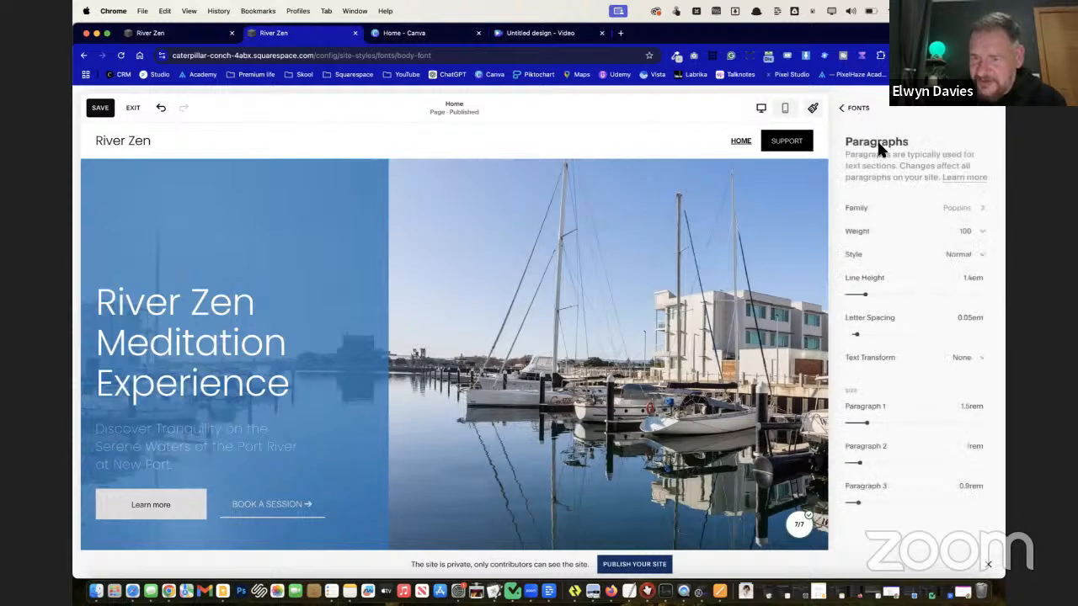
pyautogui.click(971, 236)
pyautogui.click(908, 290)
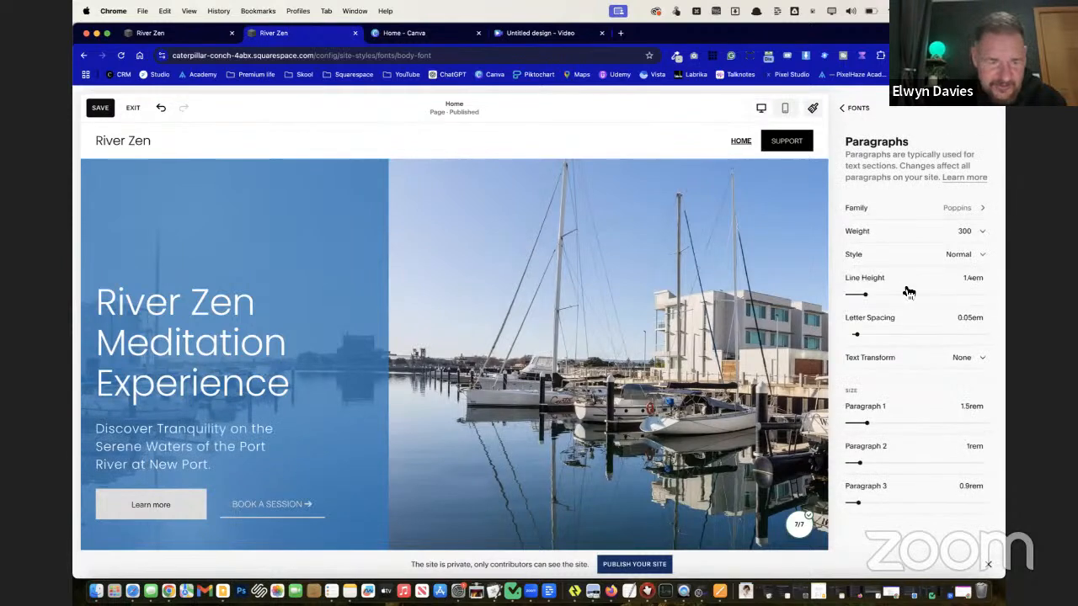
pyautogui.click(945, 238)
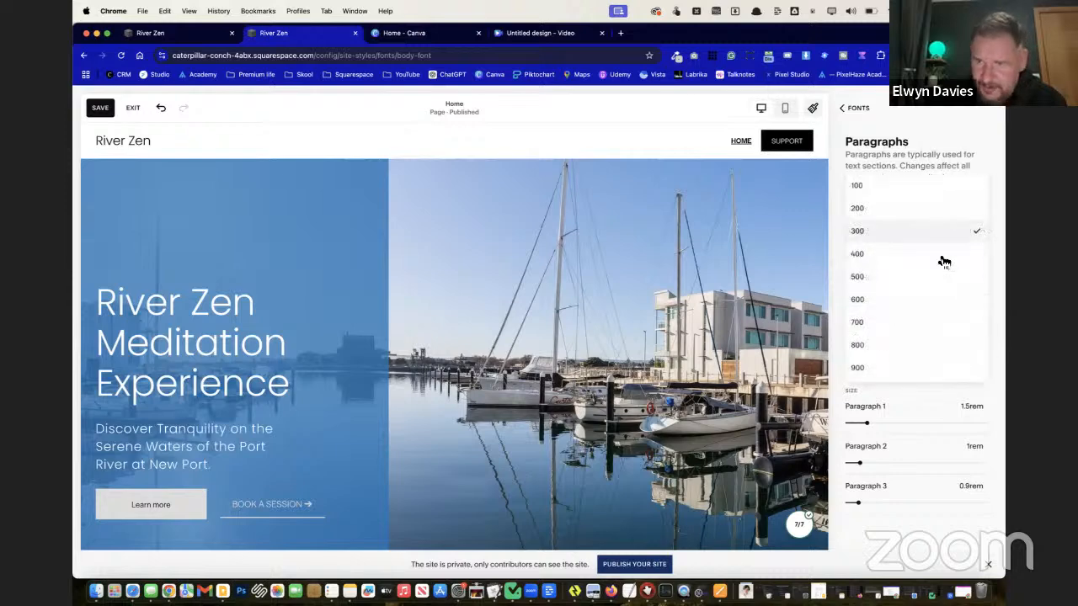
pyautogui.click(937, 253)
pyautogui.scroll(-5, 562, 400)
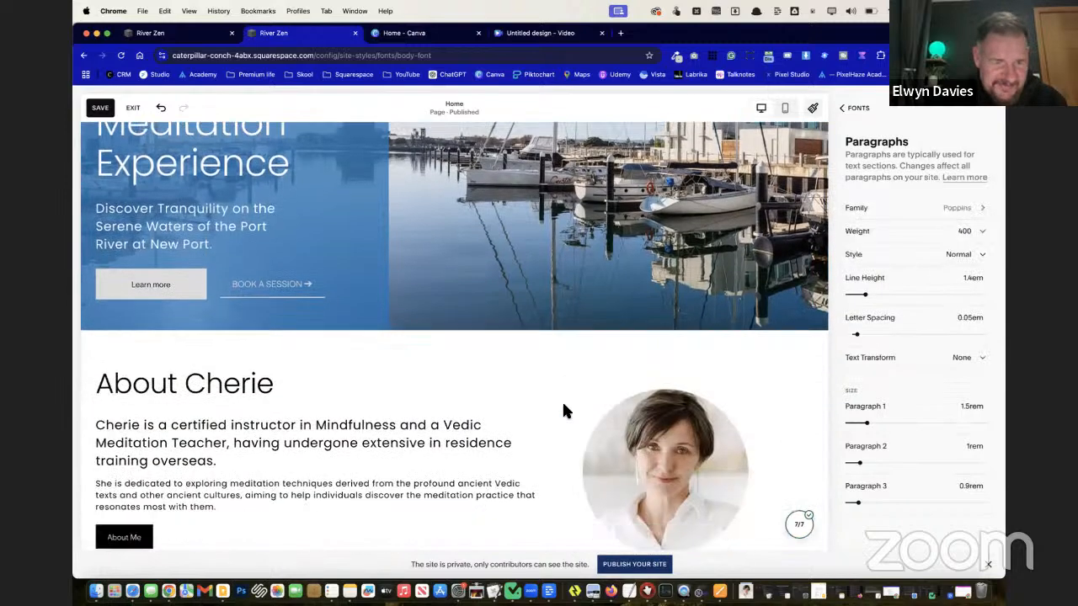
pyautogui.scroll(-1, 564, 411)
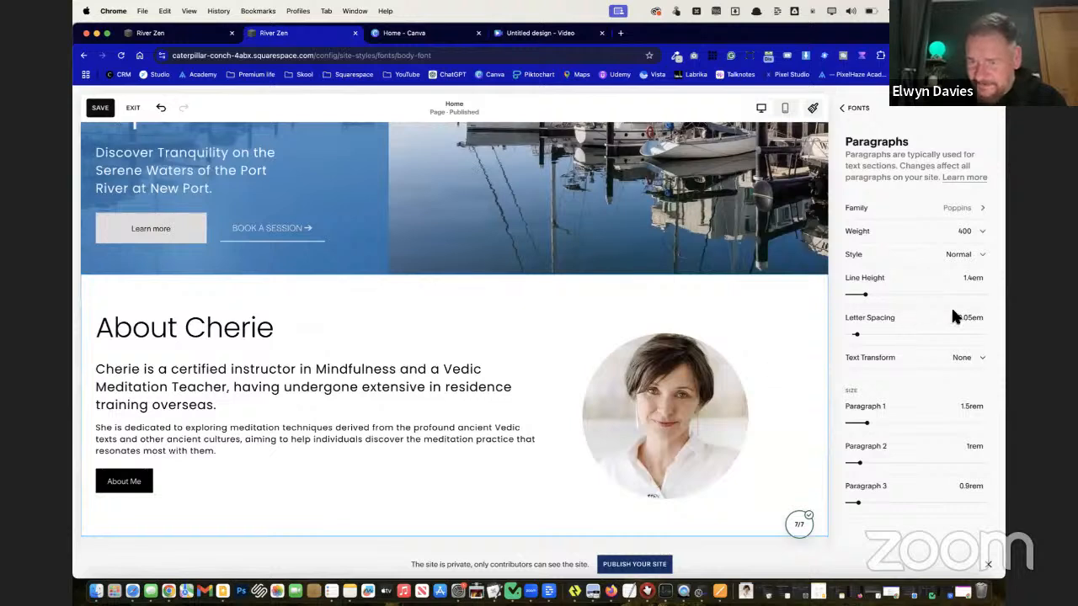
# Set the paragraphs' letter spacing to 0em and check the body text through the service cards and restaurant section
pyautogui.moveTo(972, 317); pyautogui.dragTo(949, 318)
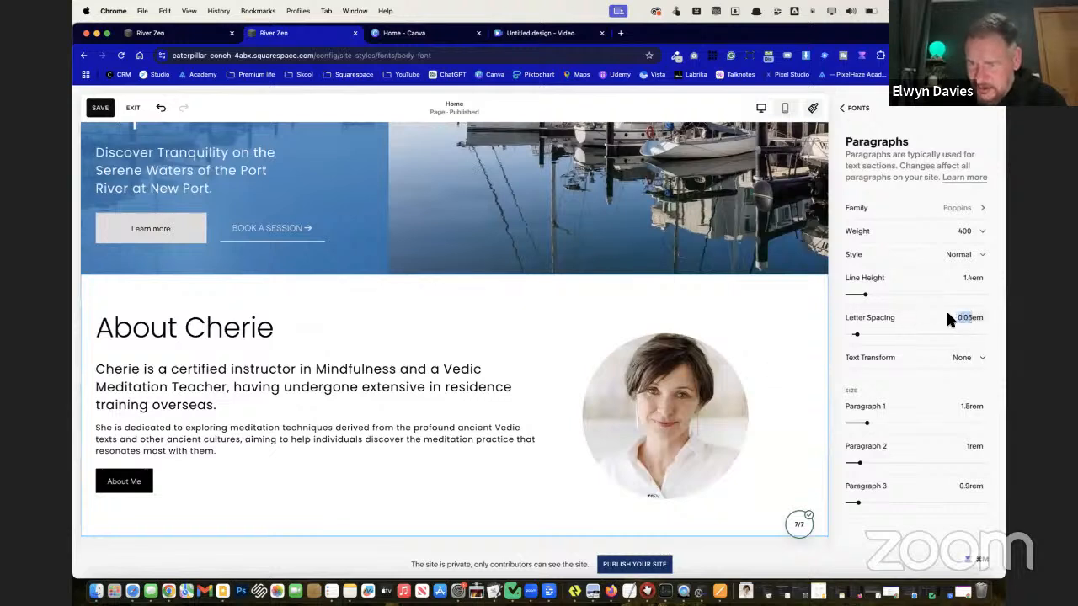
pyautogui.write('0')
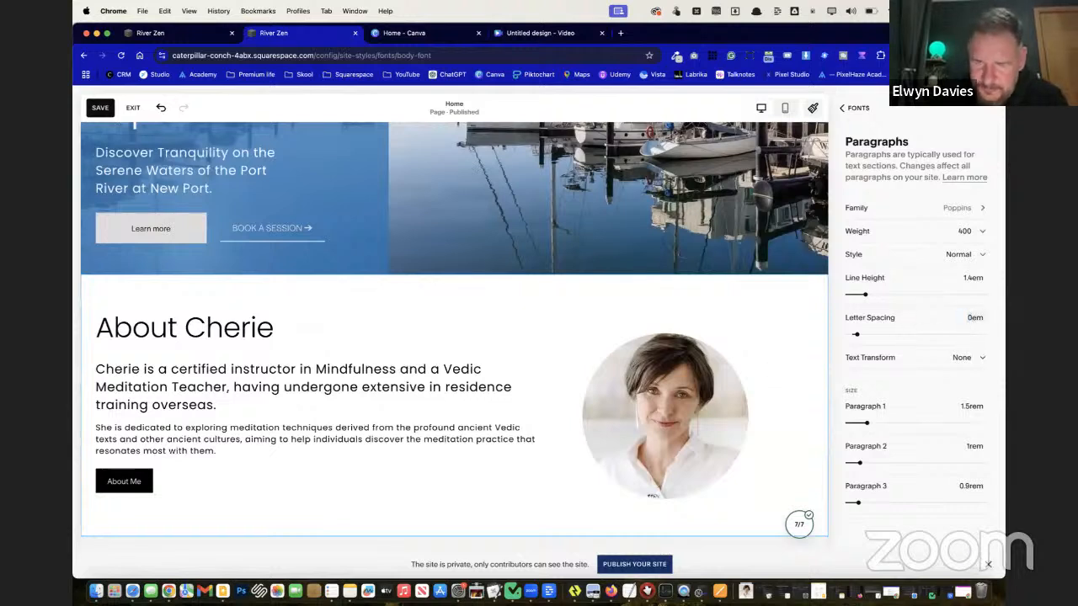
pyautogui.press('Return')
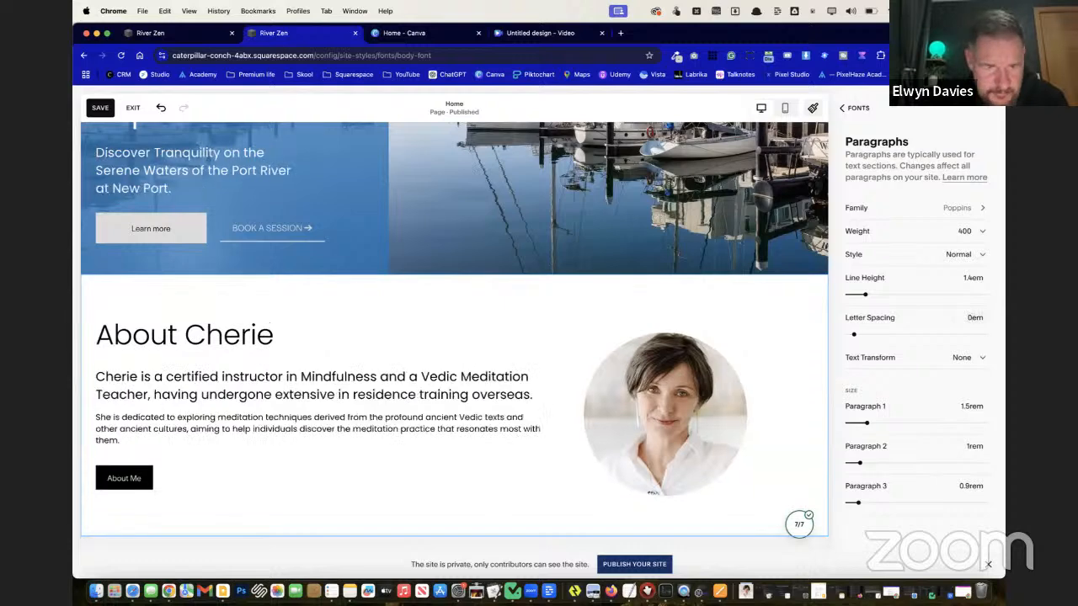
pyautogui.scroll(4, 554, 364)
pyautogui.scroll(-3, 554, 364)
pyautogui.scroll(-1, 554, 364)
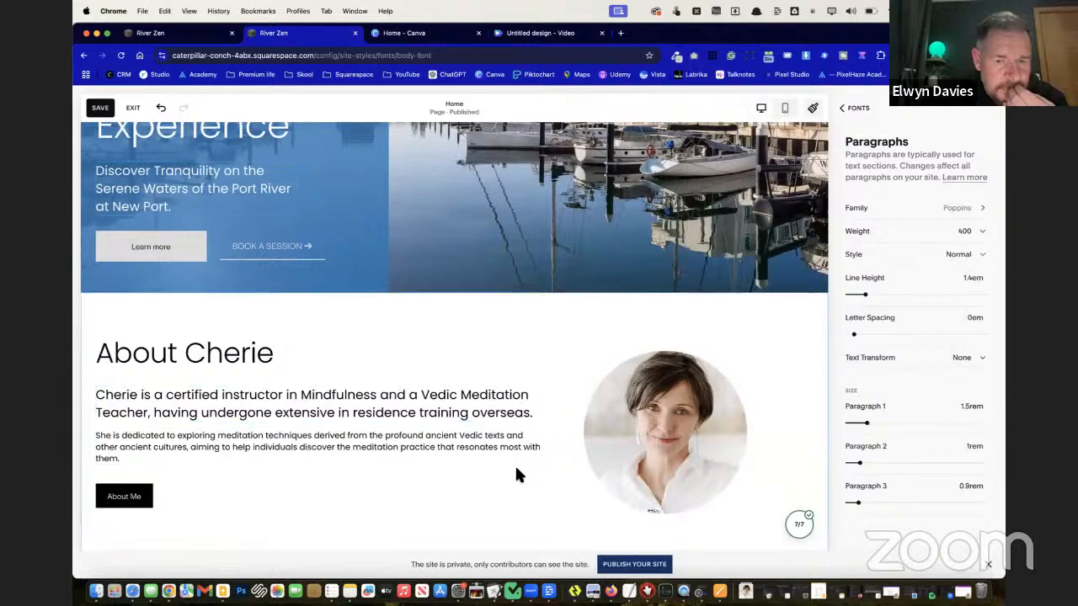
pyautogui.scroll(-10, 516, 470)
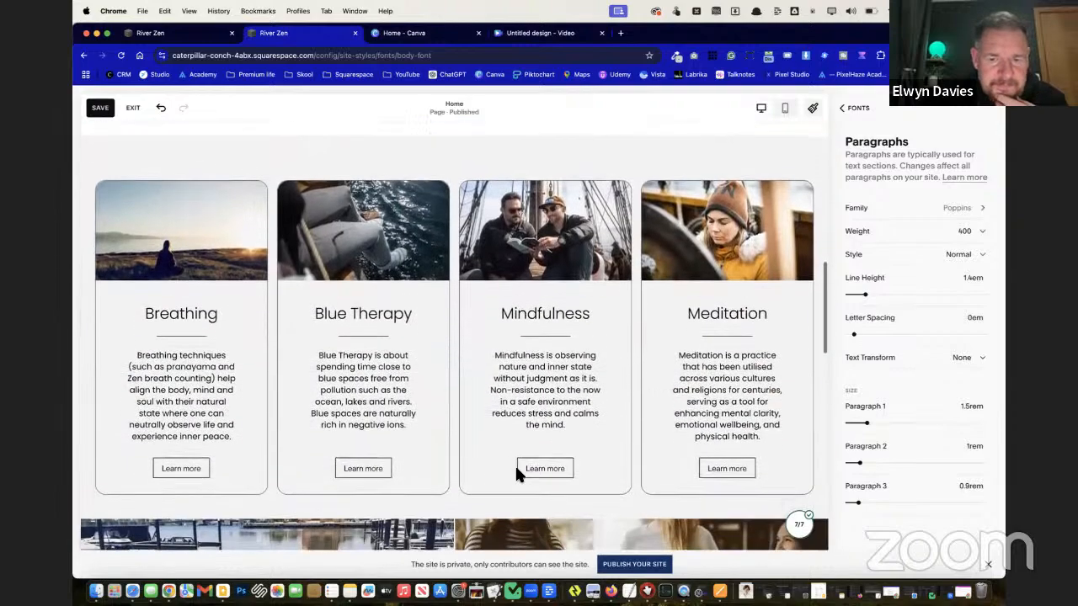
pyautogui.scroll(3, 516, 473)
pyautogui.scroll(-7, 516, 473)
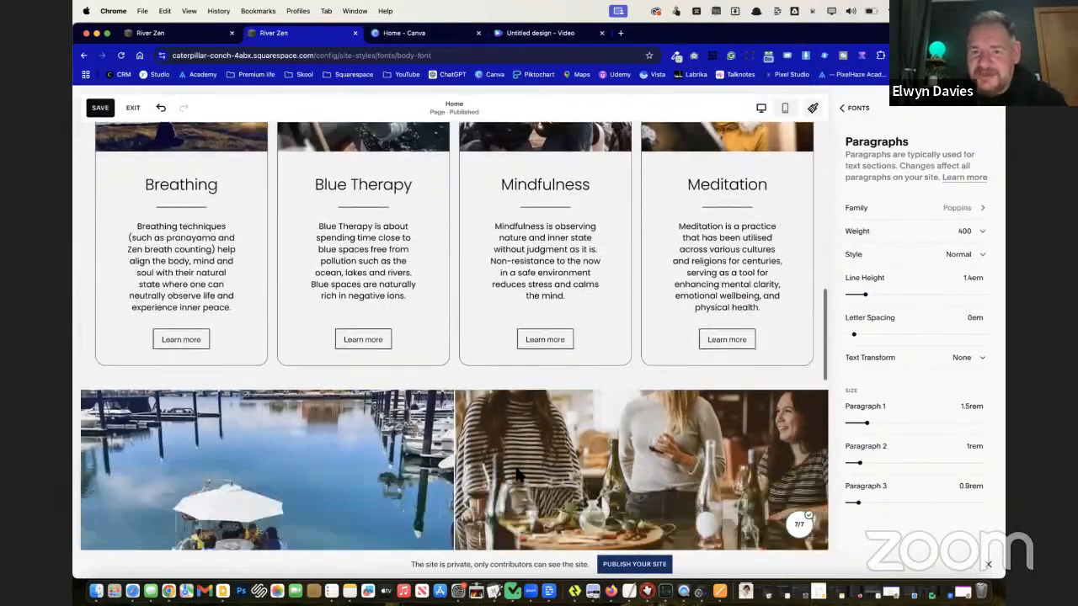
pyautogui.scroll(-2, 518, 470)
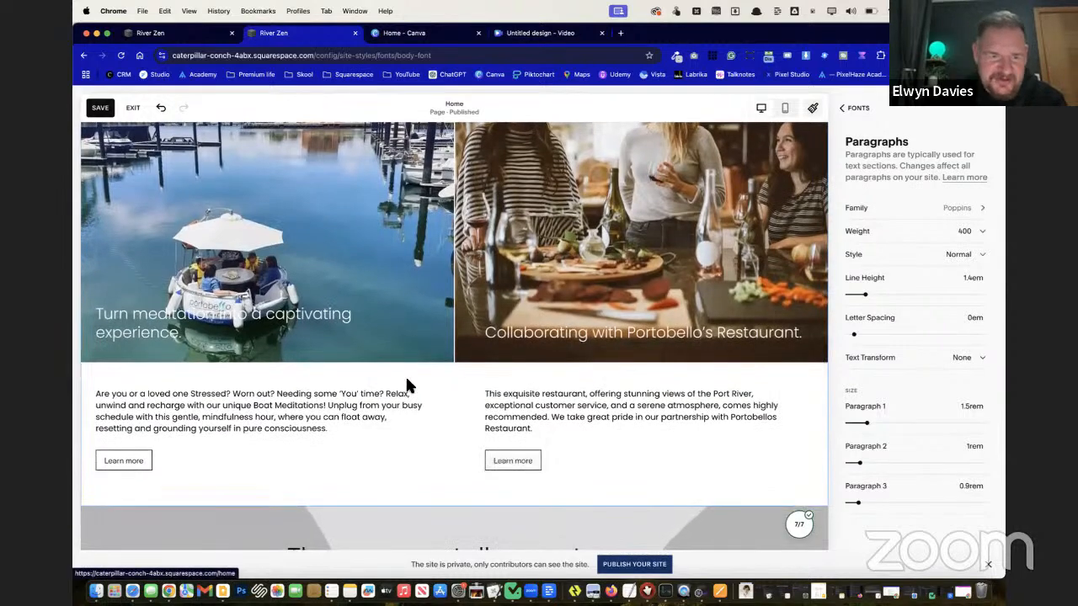
# Reduce the site-wide Heading 4 size to 1.6rem, using the two image captions as reference
pyautogui.click(298, 322)
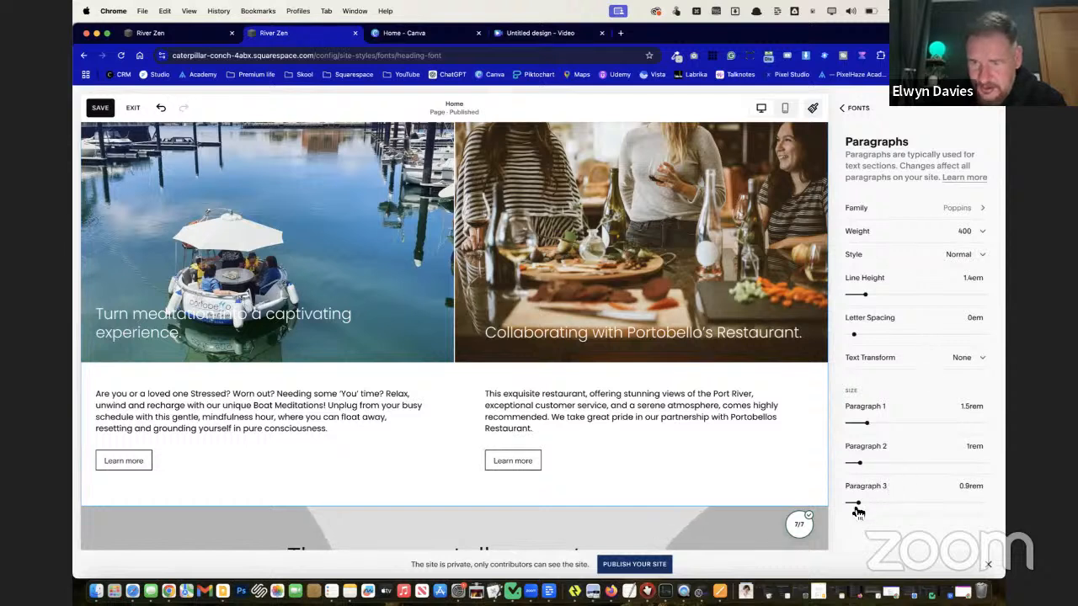
pyautogui.doubleClick(647, 334)
pyautogui.click(849, 116)
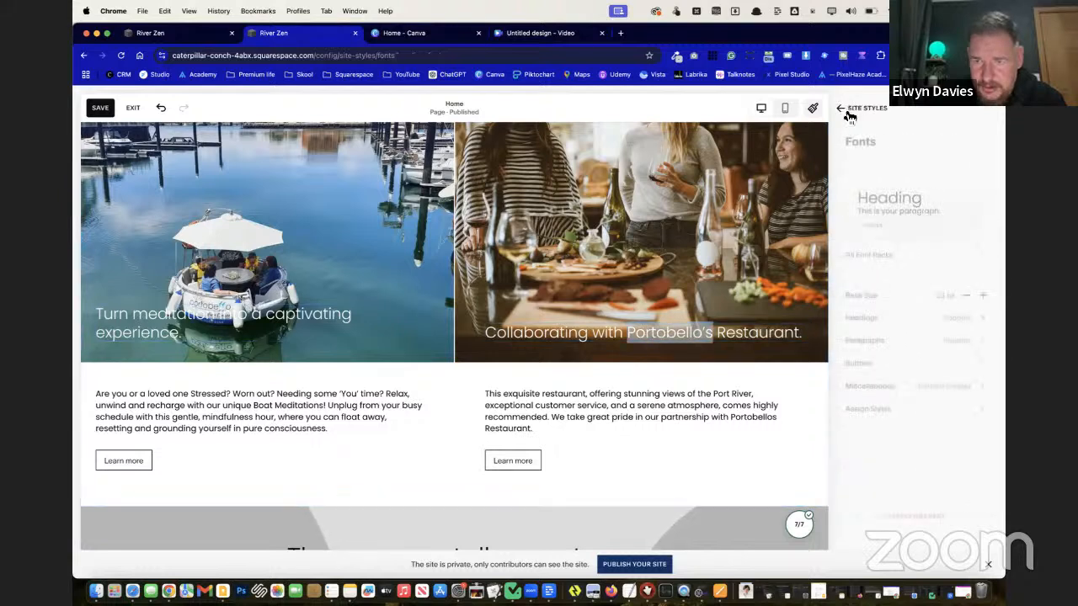
pyautogui.click(598, 335)
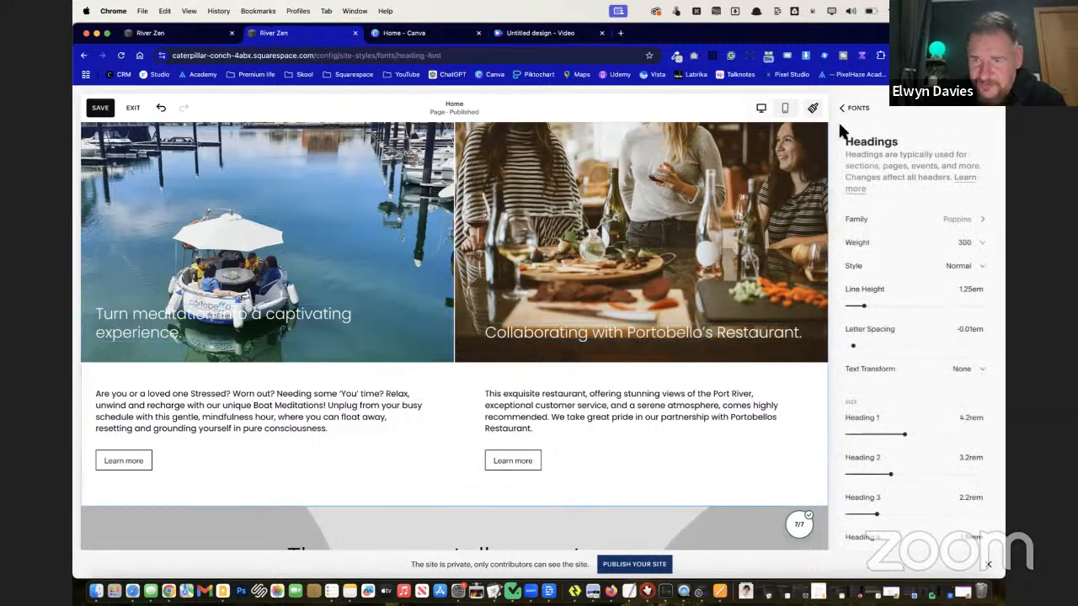
pyautogui.scroll(-2, 927, 413)
pyautogui.moveTo(873, 486); pyautogui.dragTo(869, 486)
# Review the headings across the home page, from the service cards to the footer and back to the hero
pyautogui.scroll(3, 695, 454)
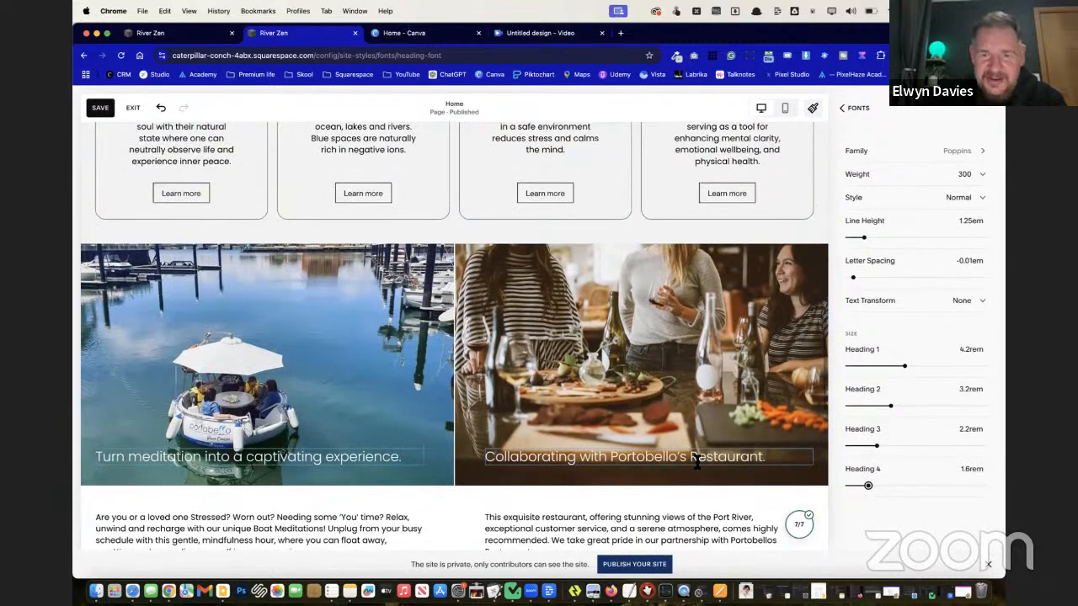
pyautogui.scroll(8, 695, 459)
pyautogui.scroll(-7, 696, 462)
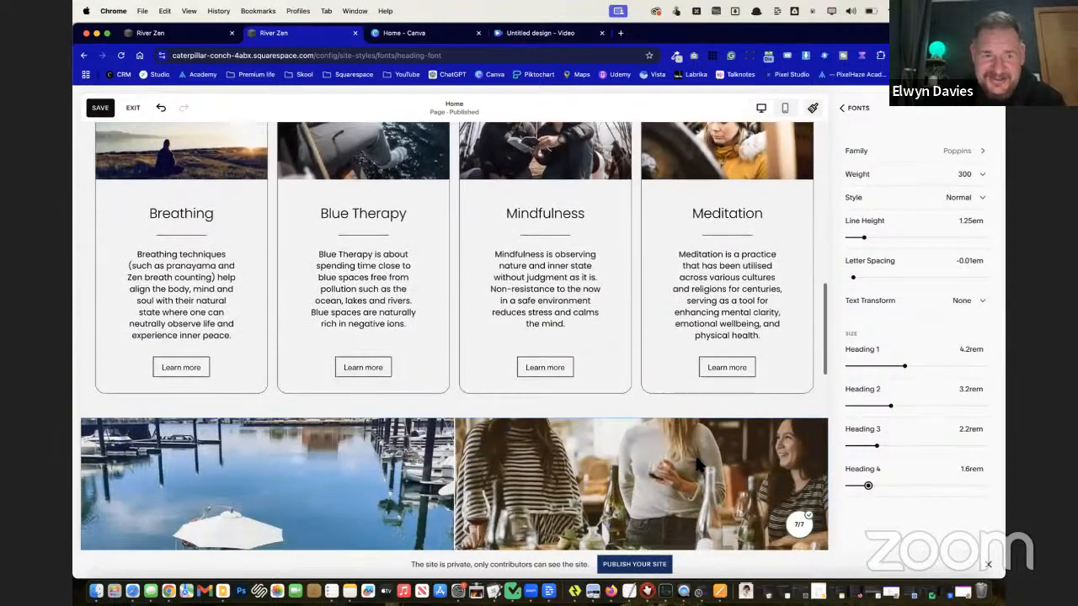
pyautogui.scroll(-5, 698, 466)
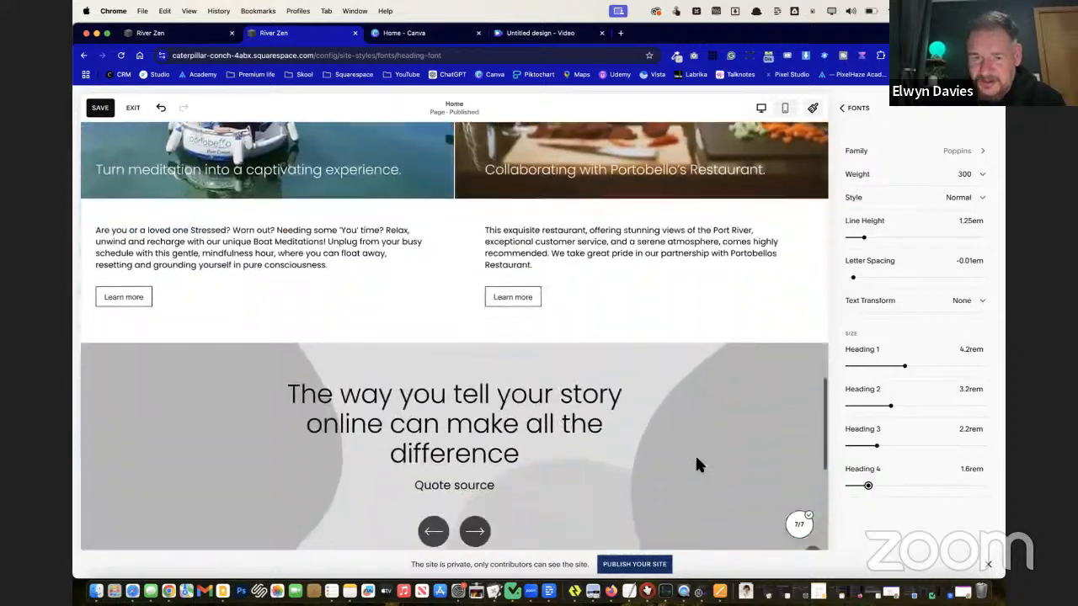
pyautogui.scroll(-10, 696, 464)
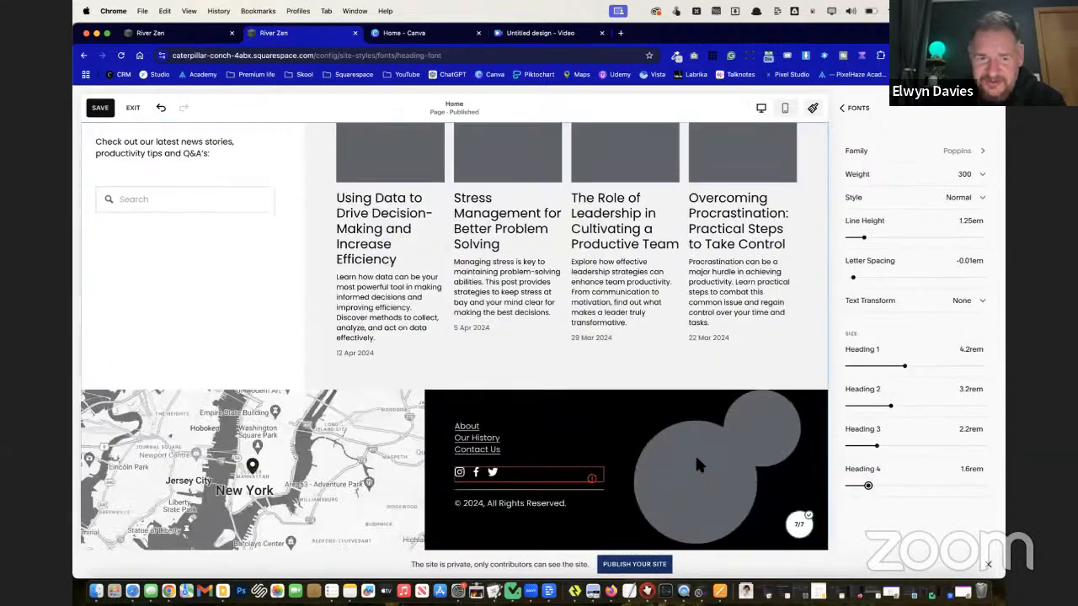
pyautogui.scroll(12, 696, 465)
pyautogui.scroll(8, 696, 463)
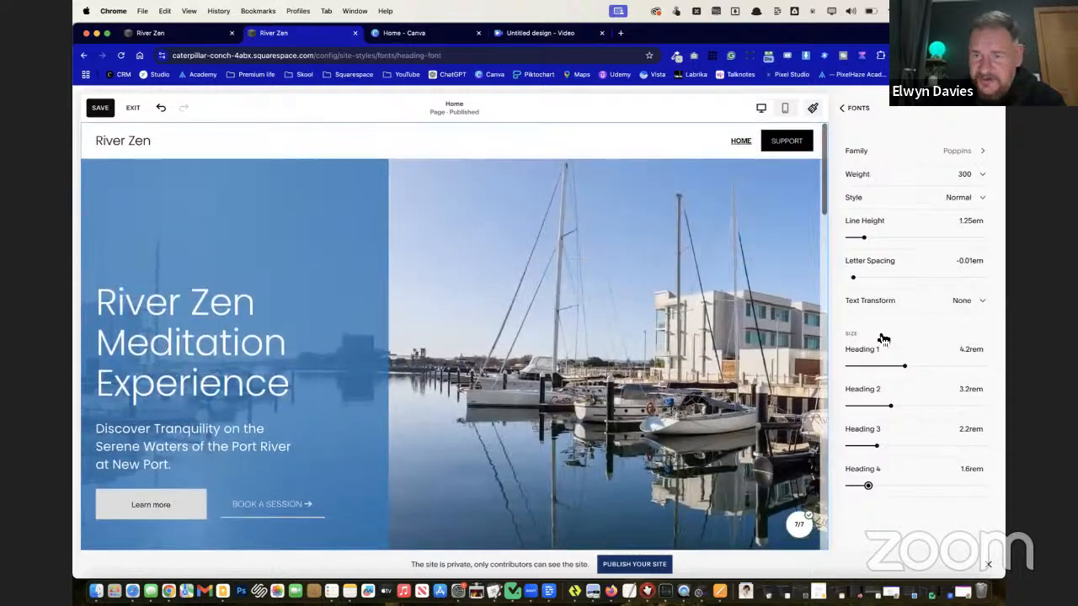
# Apply the recommended cream, slate and navy color palette to the site and check its effect down the page
pyautogui.click(857, 109)
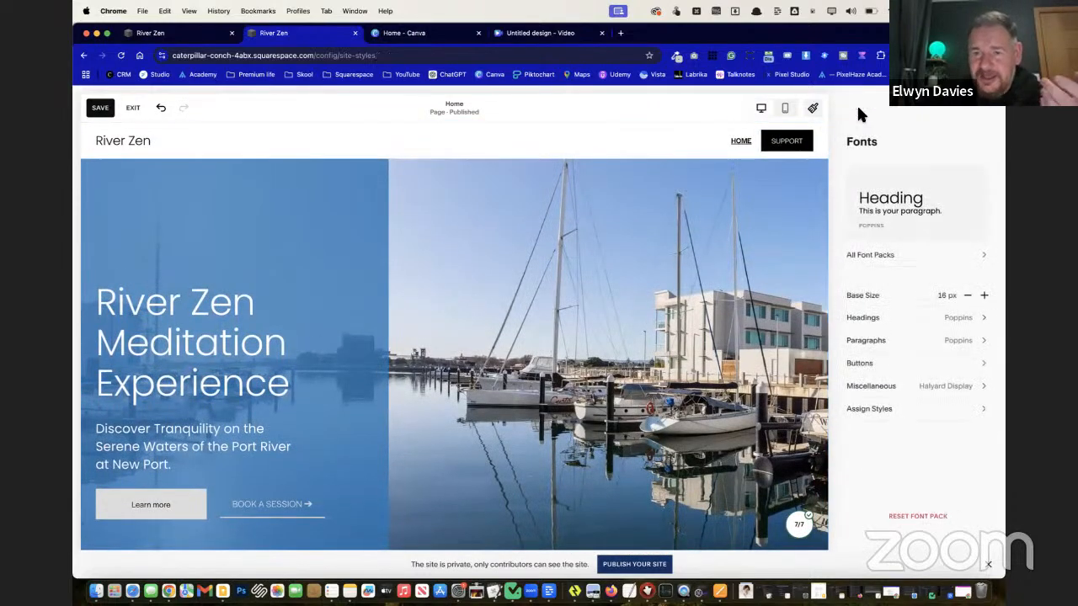
pyautogui.click(859, 109)
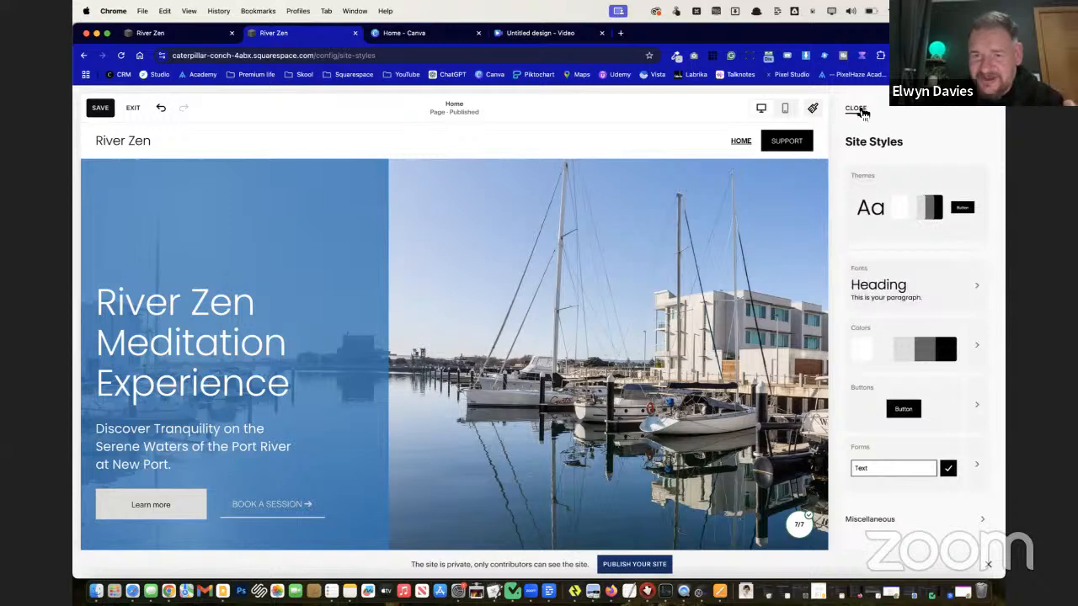
pyautogui.click(856, 109)
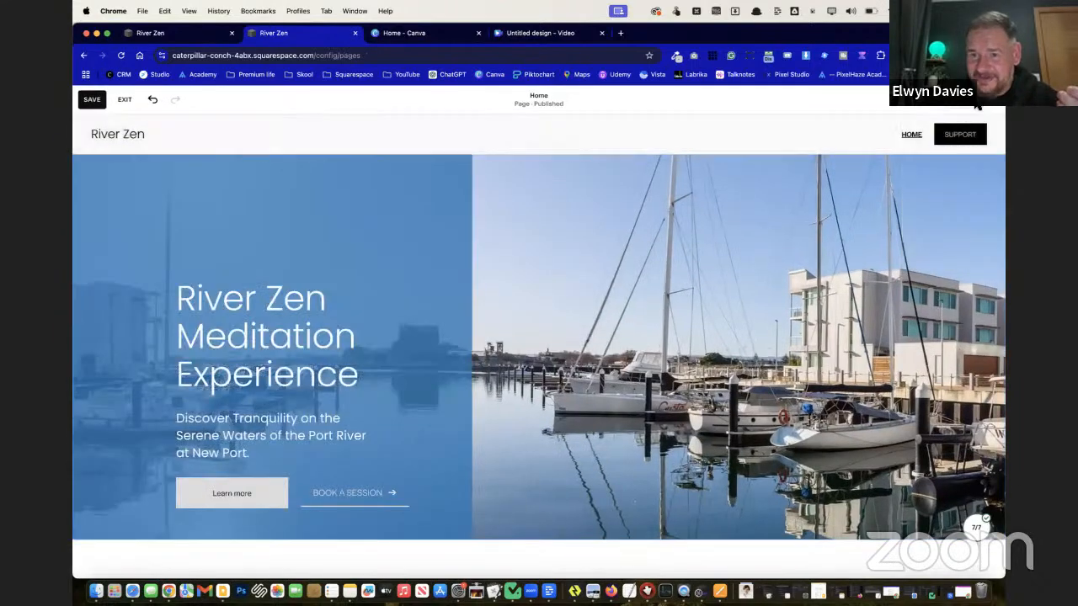
pyautogui.click(984, 101)
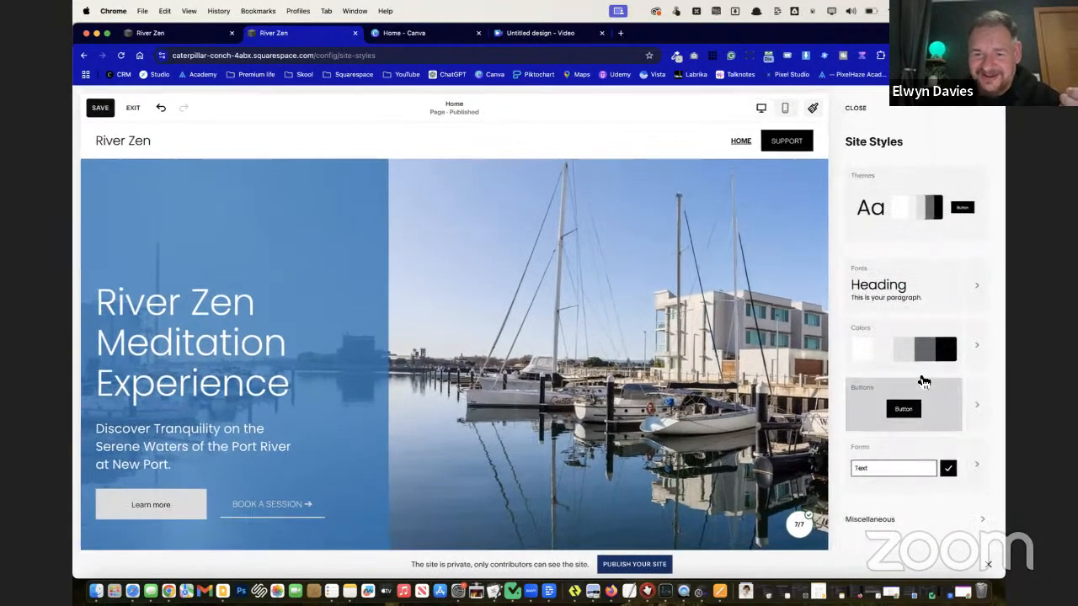
pyautogui.click(935, 348)
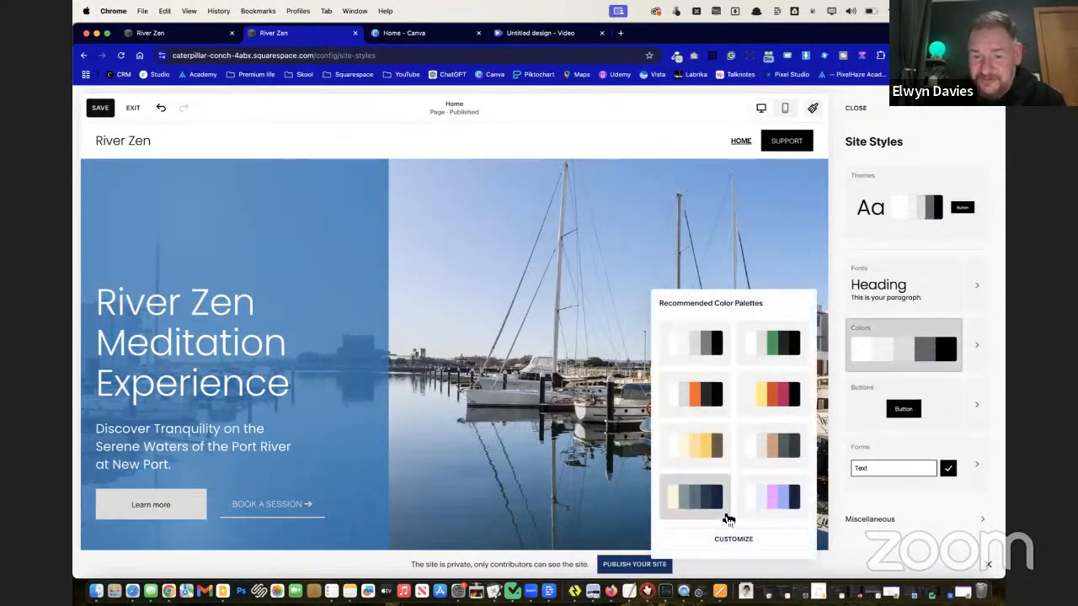
pyautogui.click(707, 501)
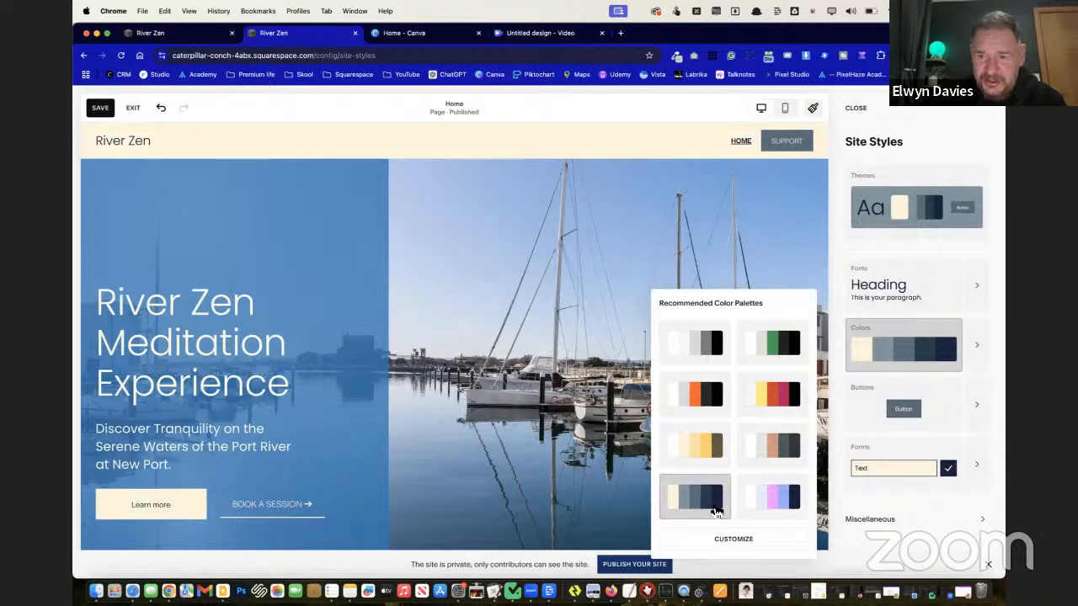
pyautogui.scroll(-10, 578, 473)
pyautogui.scroll(-15, 578, 473)
pyautogui.scroll(3, 581, 476)
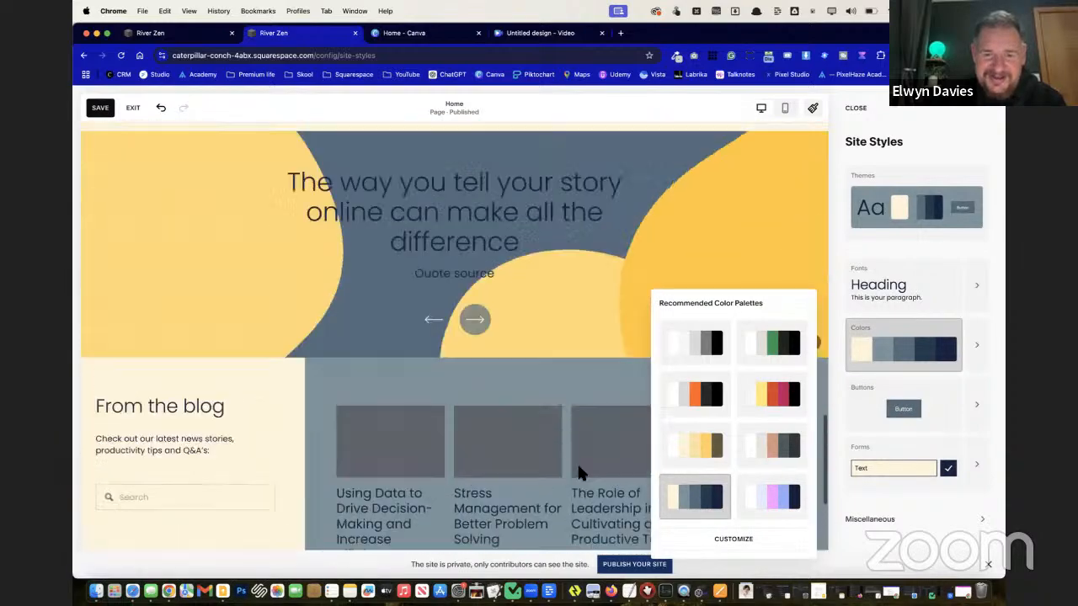
pyautogui.scroll(15, 581, 474)
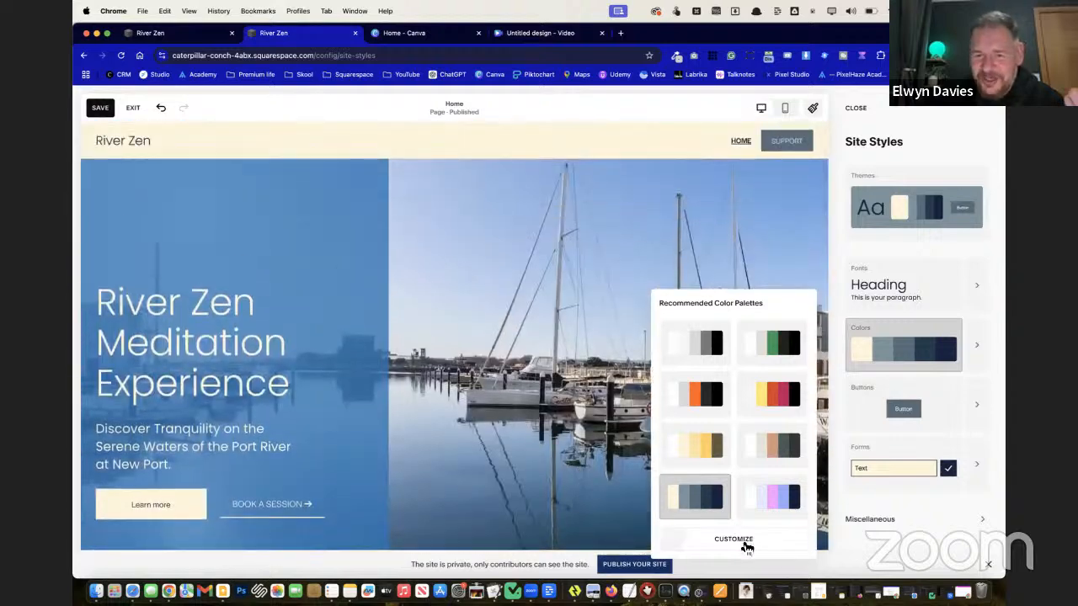
# Change the cream color in the site's custom palette to white, #FFFFFF
pyautogui.click(747, 541)
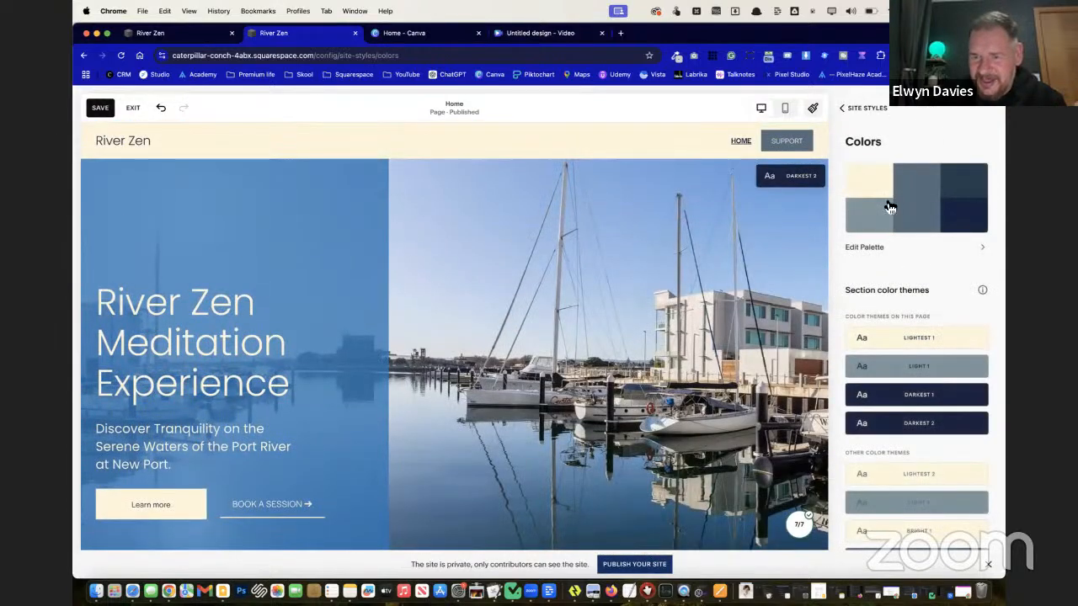
pyautogui.click(890, 208)
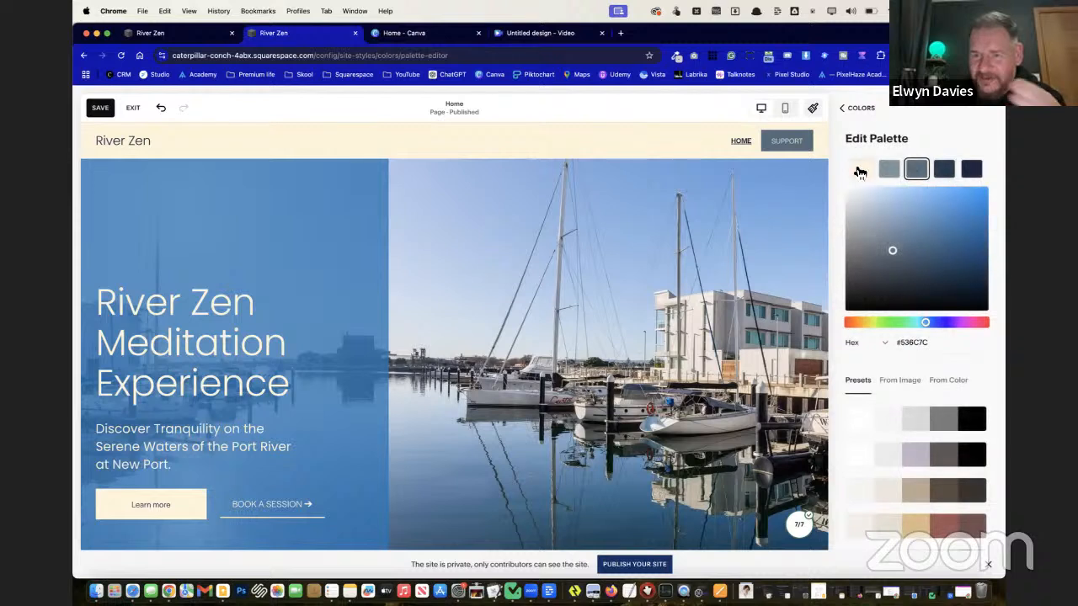
pyautogui.click(861, 169)
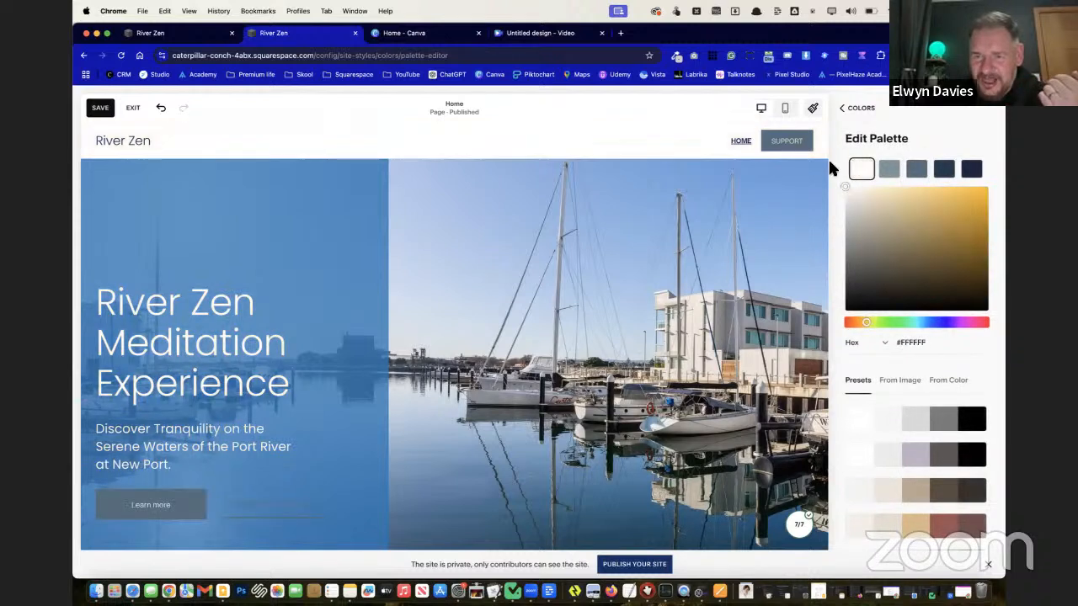
# Change the palette's second color to light grey, #F4F4F4, and check it behind the service cards
pyautogui.click(889, 169)
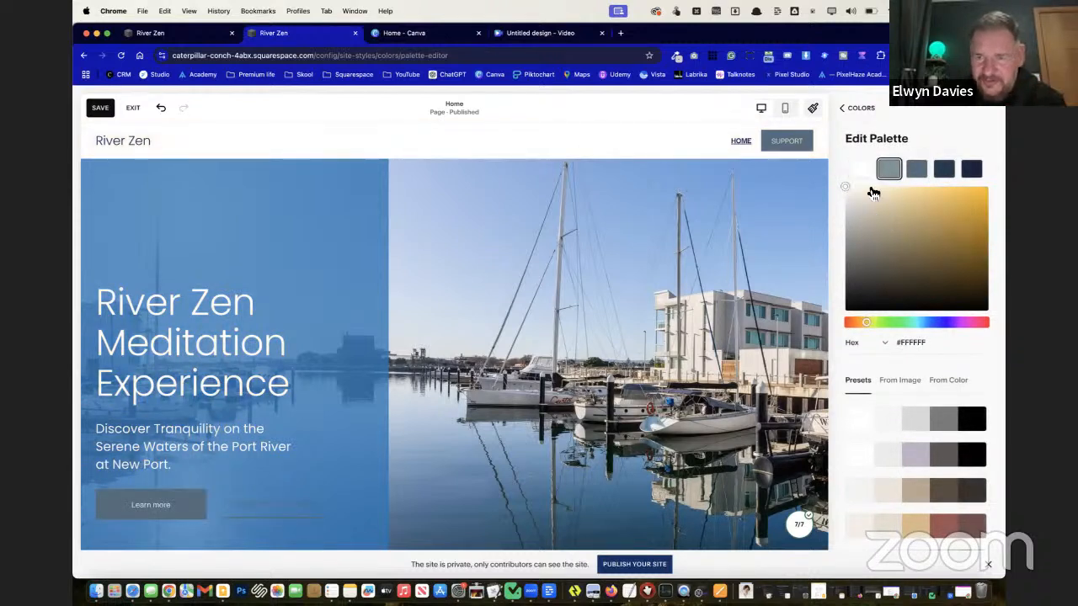
pyautogui.click(845, 199)
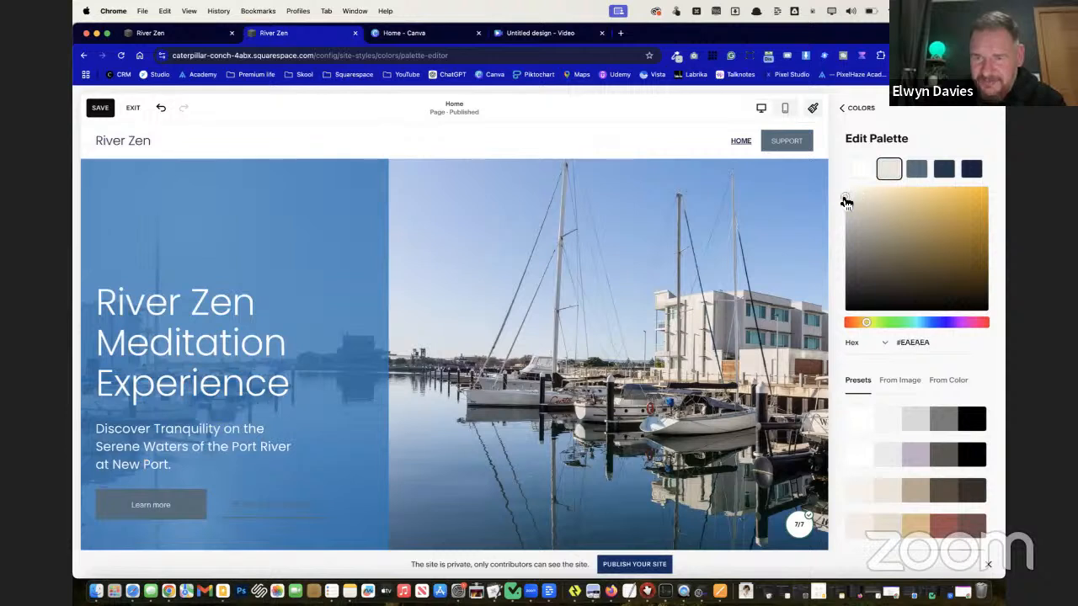
pyautogui.moveTo(849, 202); pyautogui.dragTo(852, 198)
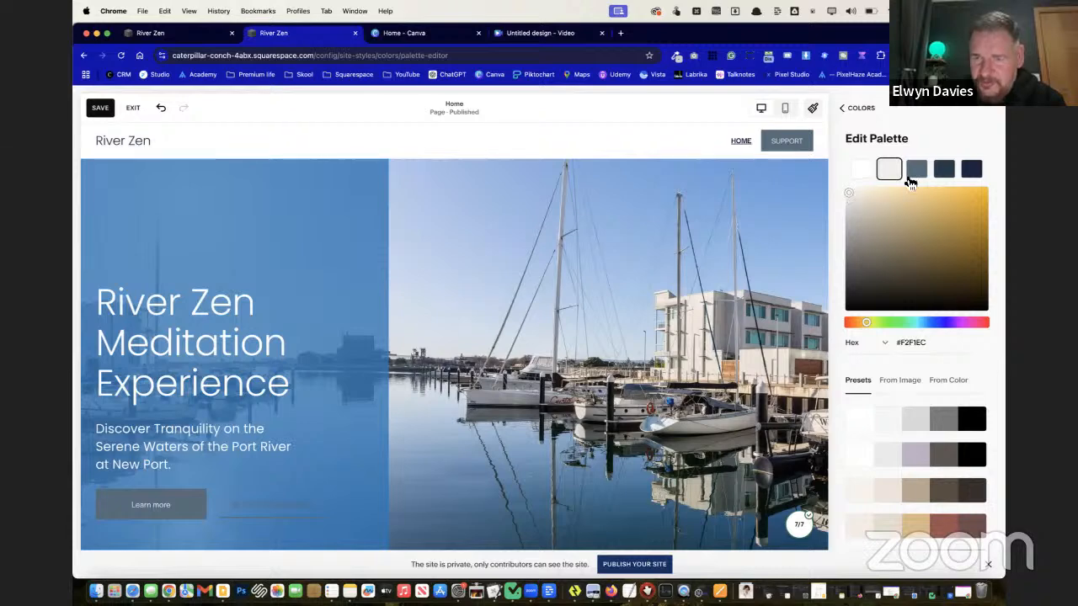
pyautogui.scroll(-10, 565, 226)
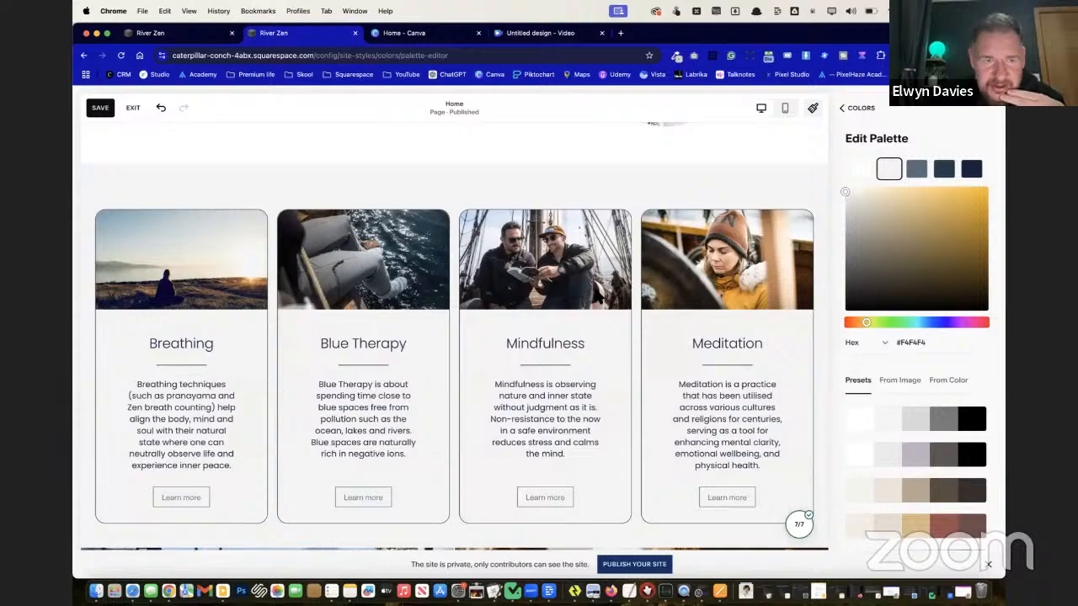
# Examine the edited palette across the home page, from the hero buttons through the About section to the service cards
pyautogui.scroll(8, 595, 295)
pyautogui.scroll(-4, 595, 297)
pyautogui.scroll(-8, 595, 295)
pyautogui.scroll(6, 596, 294)
pyautogui.scroll(8, 596, 295)
pyautogui.scroll(3, 595, 294)
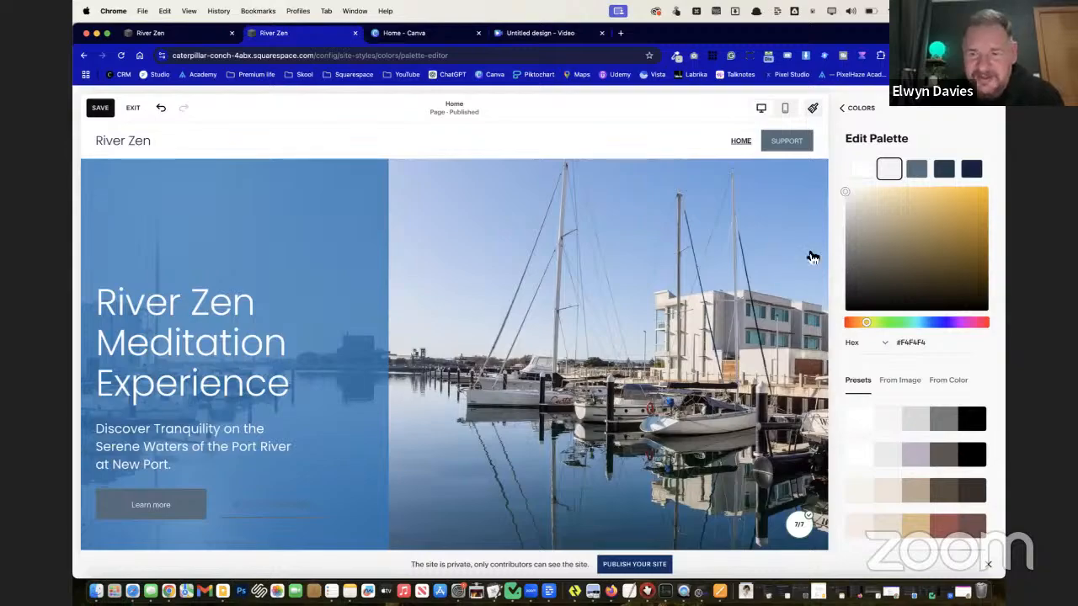
pyautogui.scroll(-10, 566, 261)
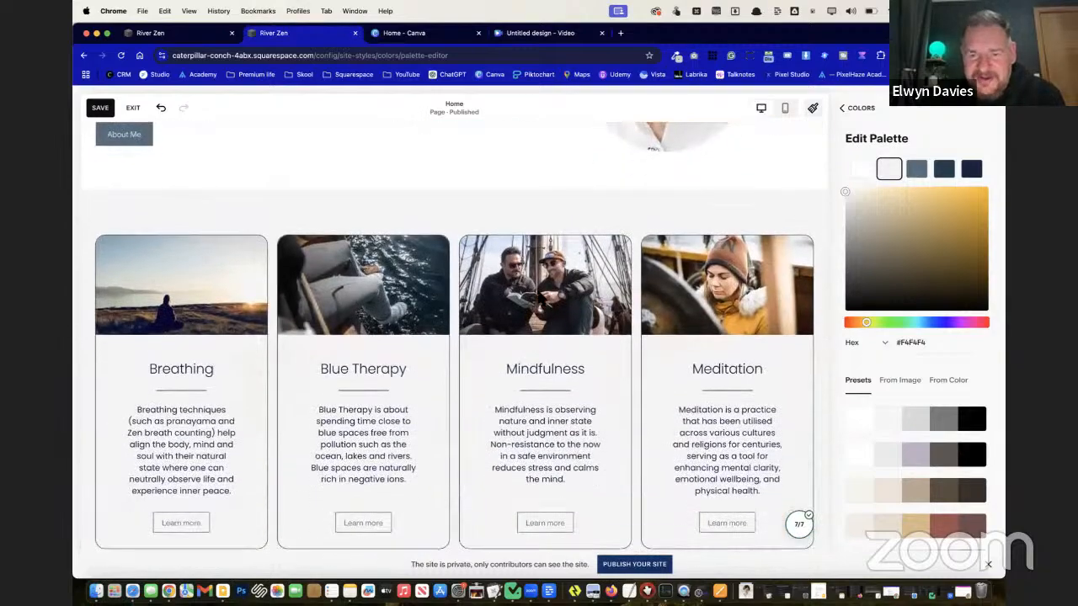
pyautogui.scroll(-5, 546, 484)
pyautogui.scroll(4, 547, 484)
pyautogui.scroll(1, 546, 484)
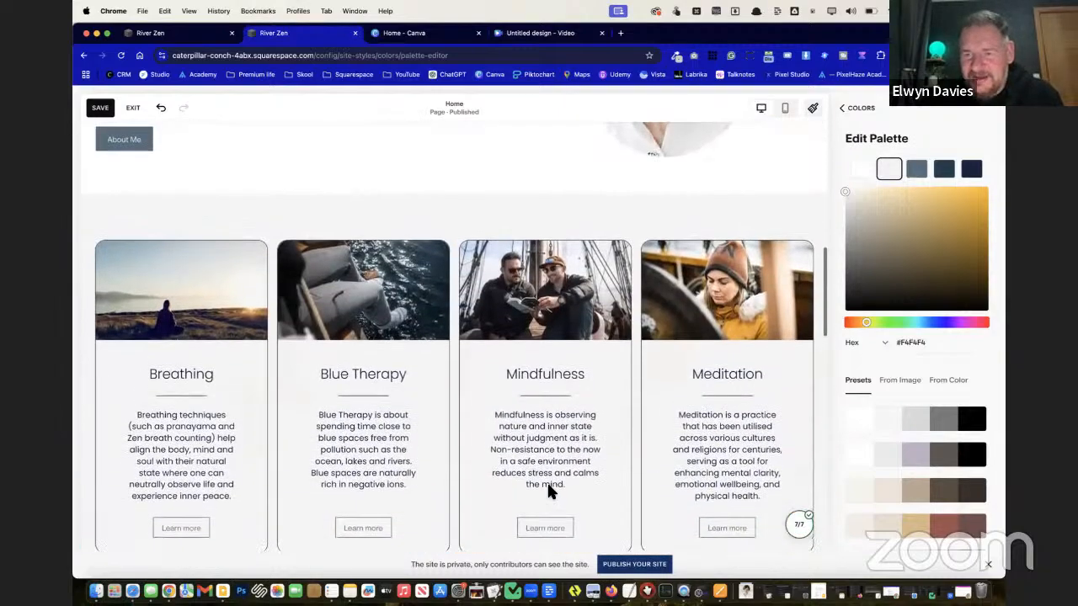
pyautogui.scroll(5, 567, 236)
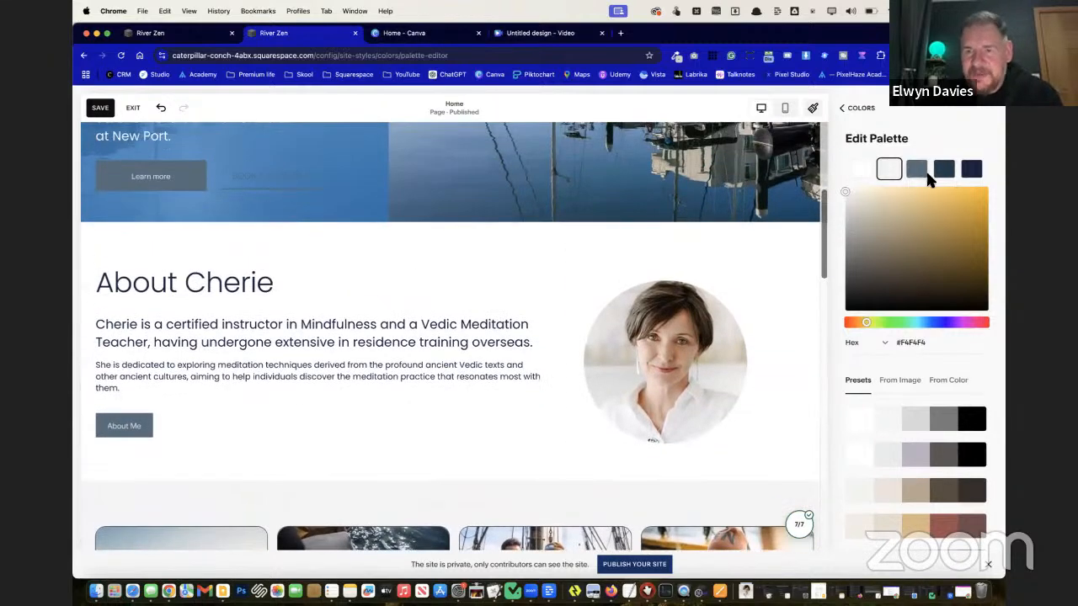
# Sample the green of the service cards on the original River Zen site and set it as the palette's third color, #85997C
pyautogui.hotkey('ctrl', 'shift', 'Tab')
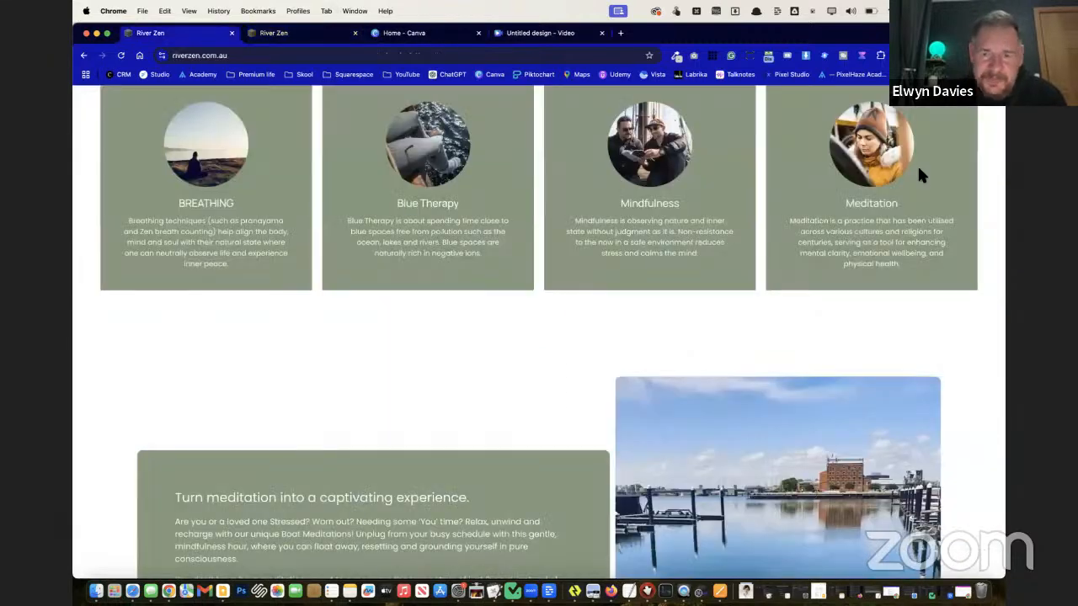
pyautogui.click(691, 55)
pyautogui.click(645, 71)
pyautogui.click(507, 143)
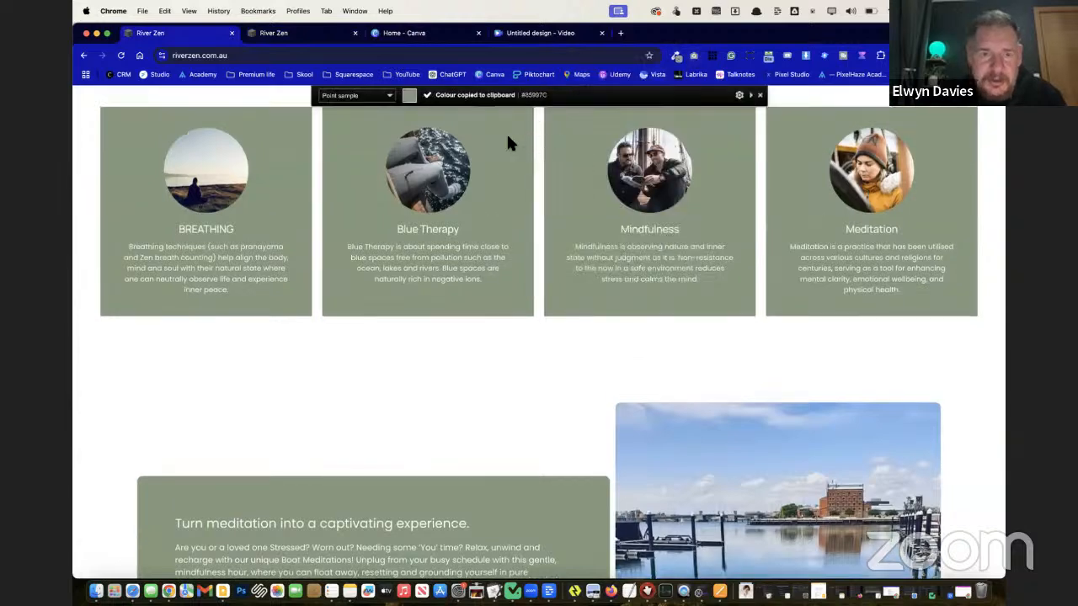
pyautogui.hotkey('ctrl', 'Tab')
pyautogui.click(920, 169)
pyautogui.click(920, 344)
pyautogui.press('super+v')
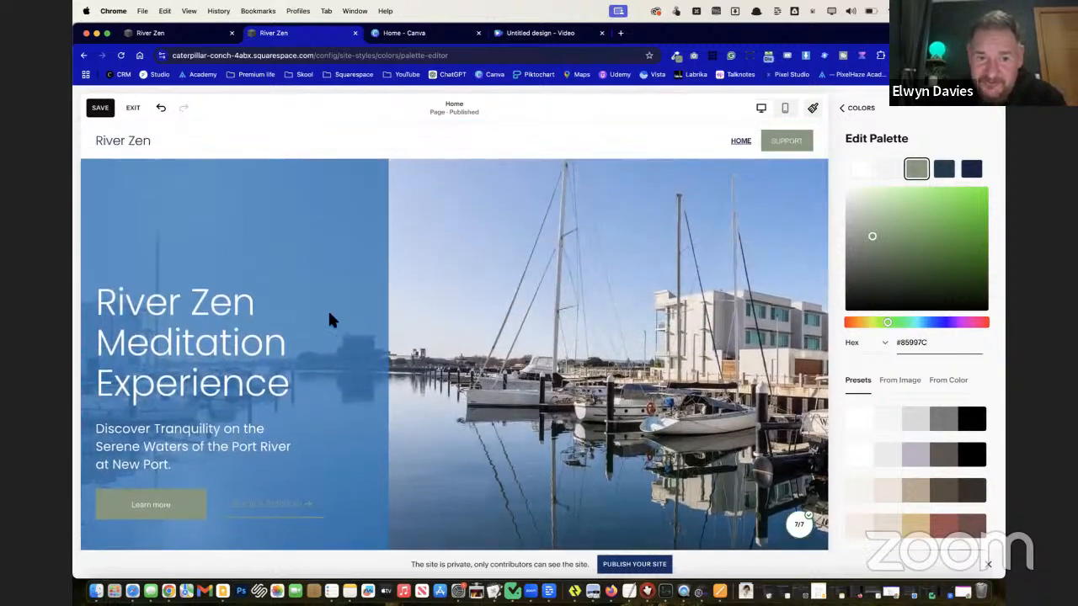
# Try the darker green #6A865D as the third palette color and check it on the hero and About section buttons
pyautogui.click(890, 249)
pyautogui.scroll(-10, 655, 391)
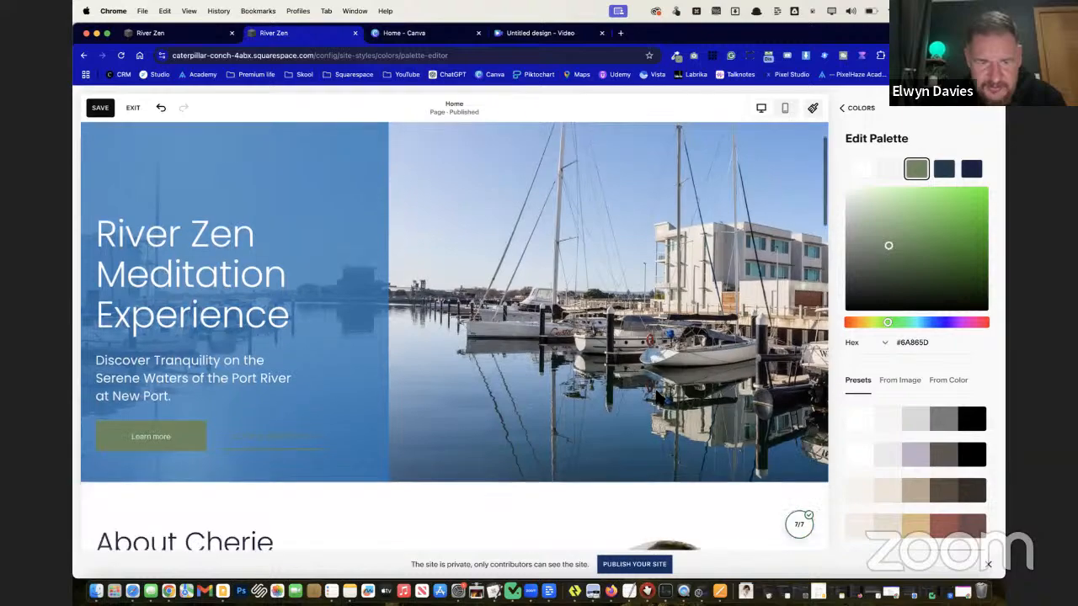
pyautogui.scroll(3, 654, 391)
pyautogui.scroll(3, 656, 392)
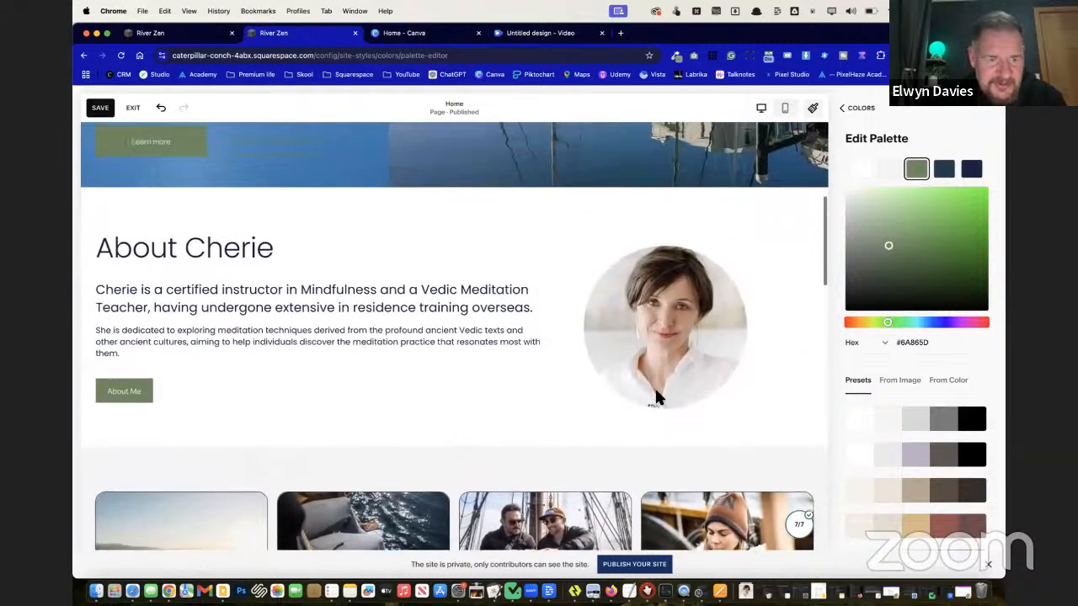
# Adjust the third palette color to a brighter green, #7FA66D, and check it on the page's buttons
pyautogui.click(908, 243)
pyautogui.click(915, 226)
pyautogui.moveTo(918, 225)
pyautogui.mouseDown()
pyautogui.moveTo(900, 216)
pyautogui.moveTo(898, 234)
pyautogui.mouseUp()
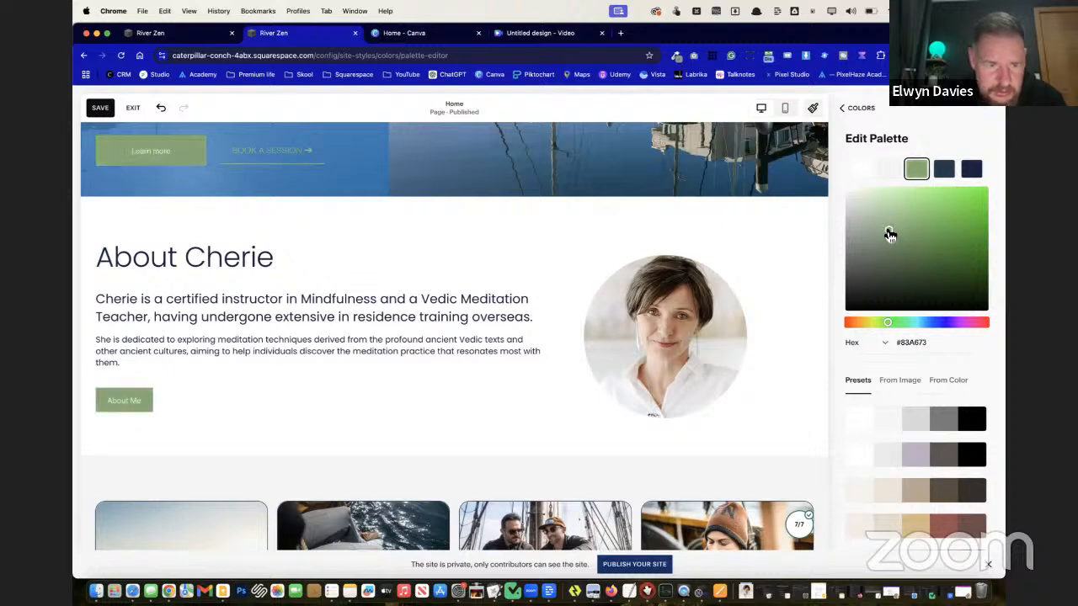
pyautogui.moveTo(879, 227); pyautogui.dragTo(881, 229)
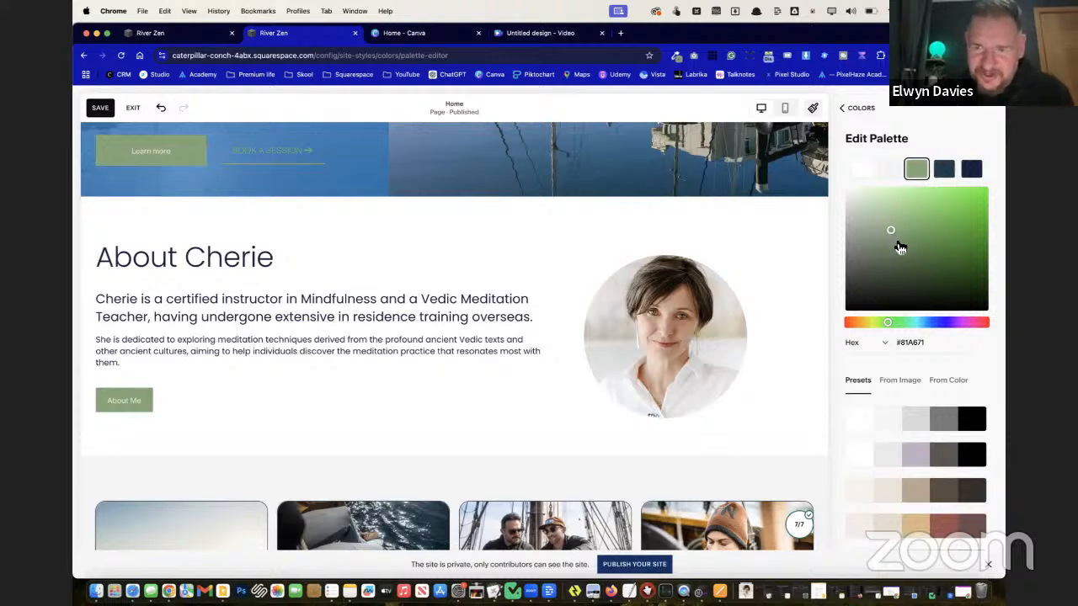
pyautogui.moveTo(897, 241); pyautogui.dragTo(898, 239)
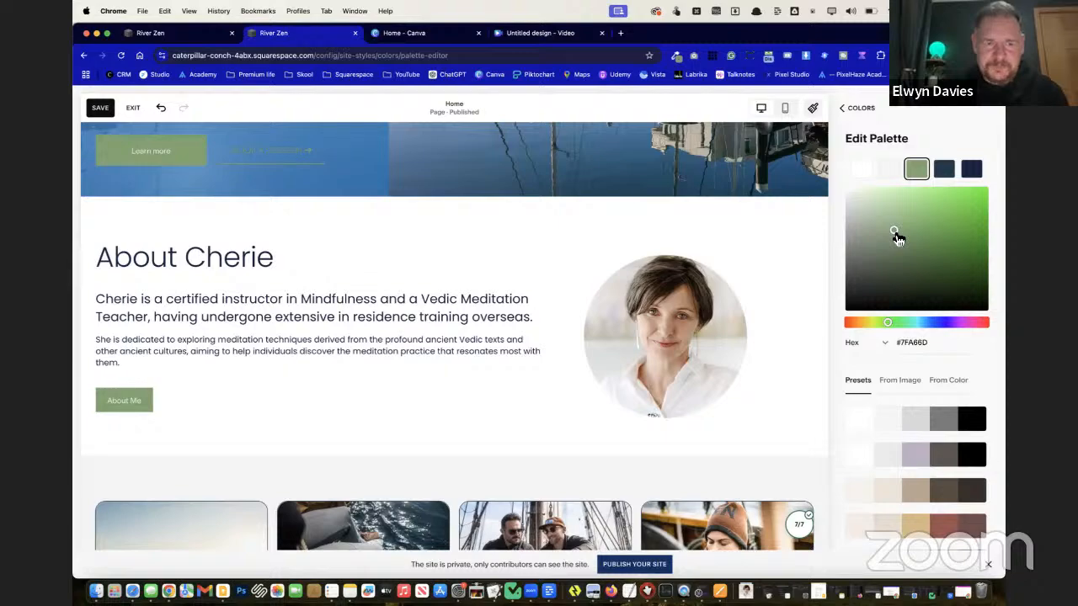
pyautogui.scroll(-5, 594, 350)
pyautogui.scroll(8, 595, 350)
pyautogui.scroll(-4, 595, 355)
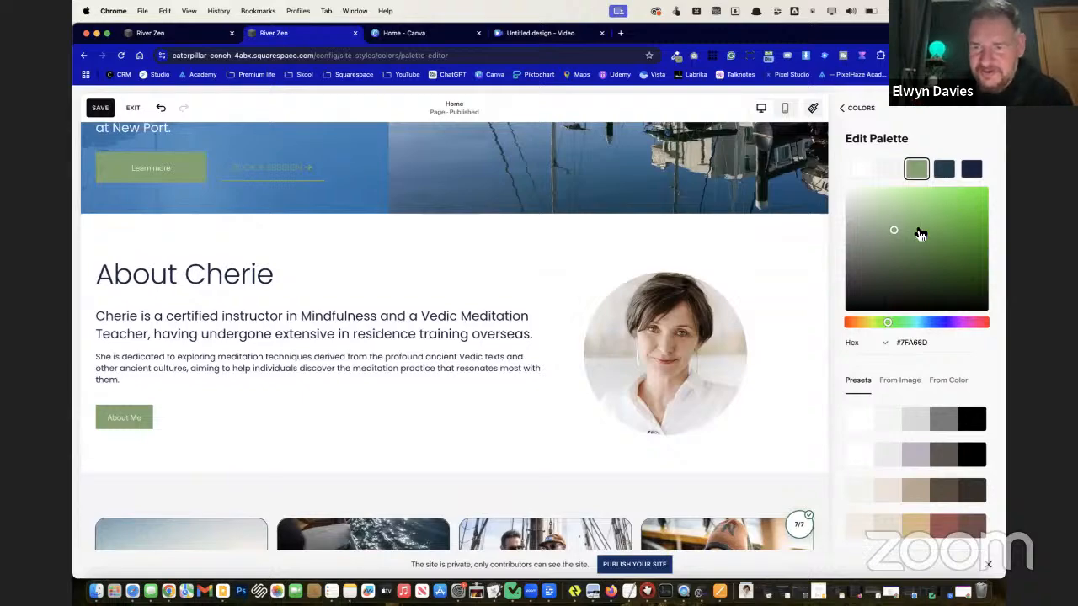
# Check the green in the testimonial section and back up the page, and inspect the palette's two dark blue colors
pyautogui.click(927, 342)
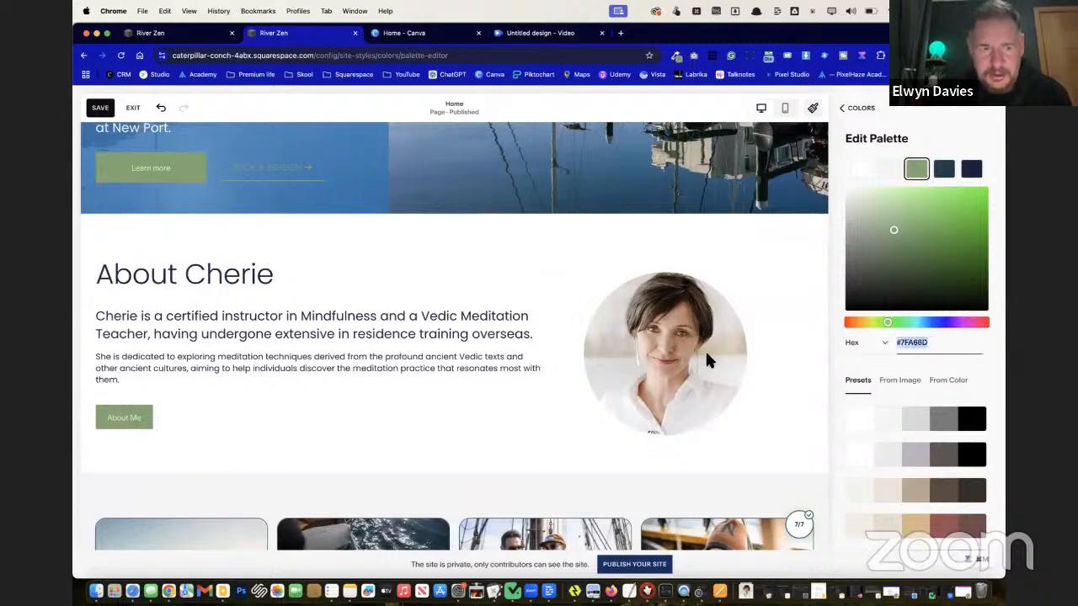
pyautogui.scroll(-2, 688, 369)
pyautogui.scroll(-10, 688, 368)
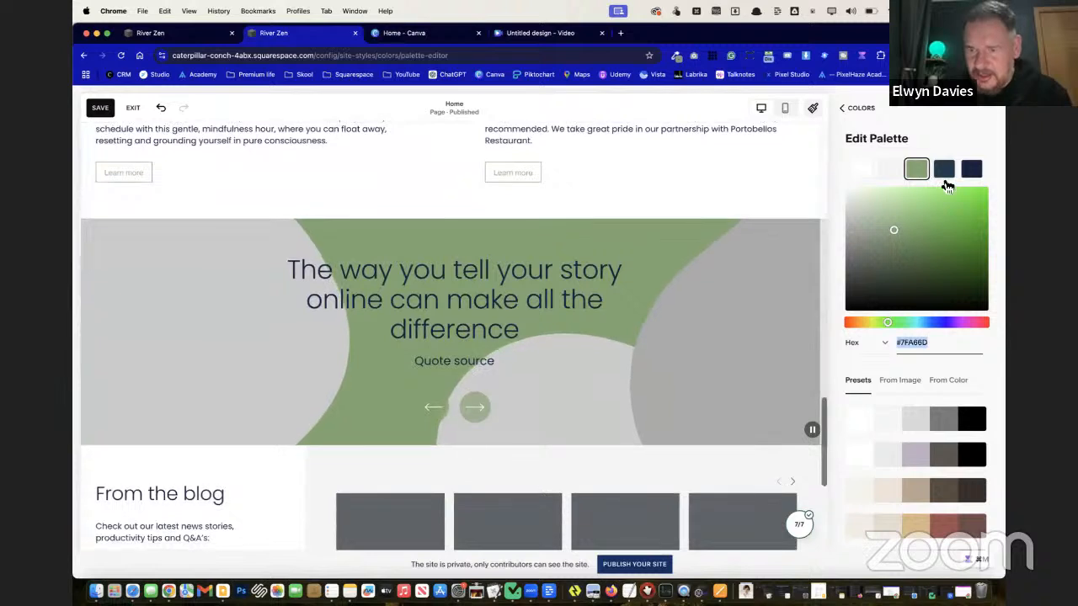
pyautogui.click(976, 172)
pyautogui.click(950, 175)
pyautogui.click(975, 176)
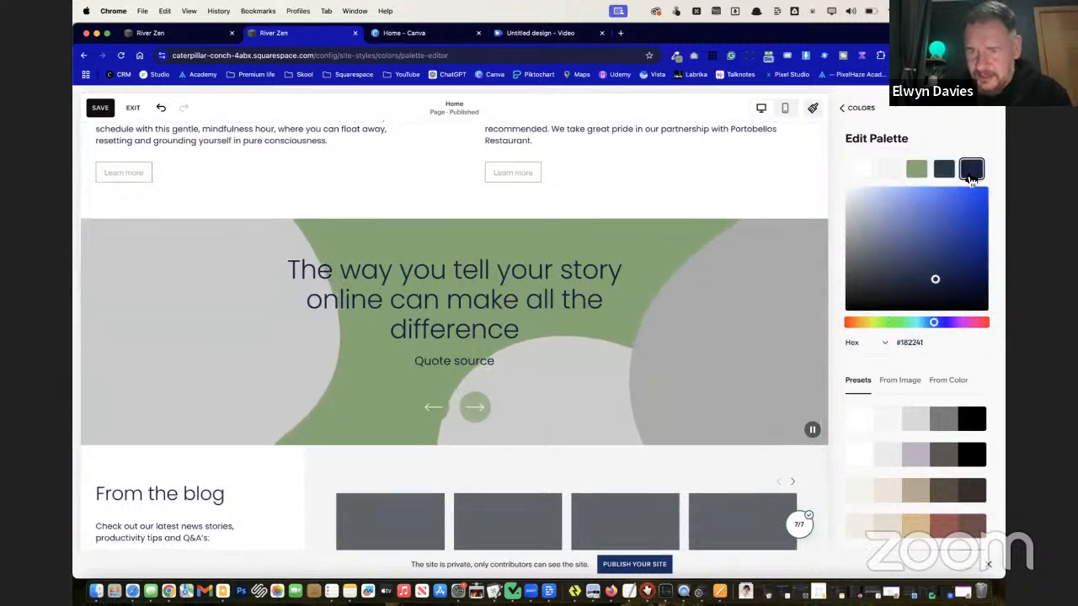
pyautogui.scroll(10, 493, 337)
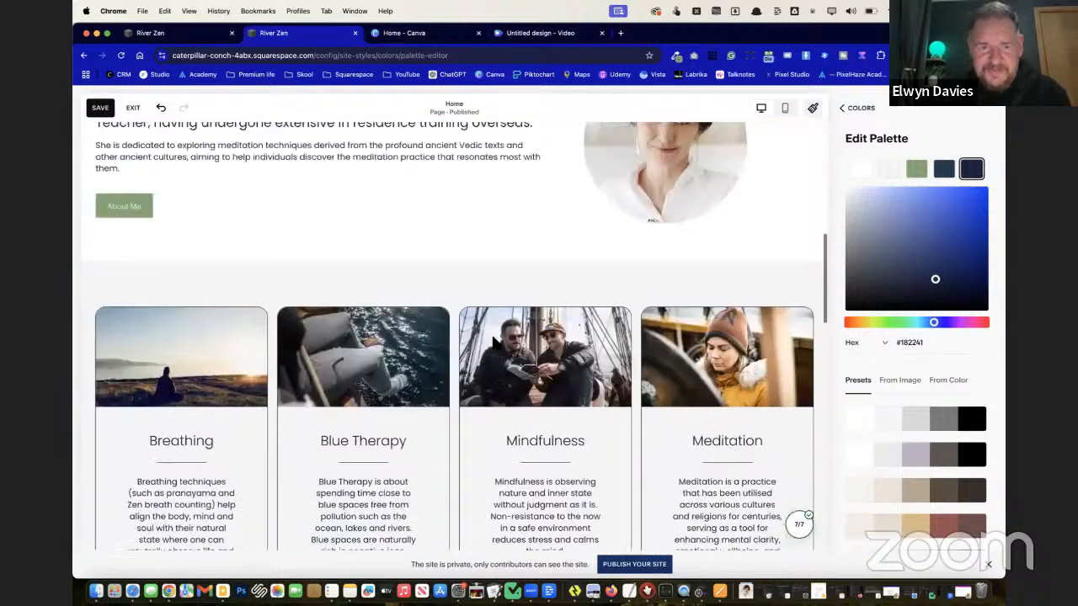
pyautogui.scroll(5, 494, 344)
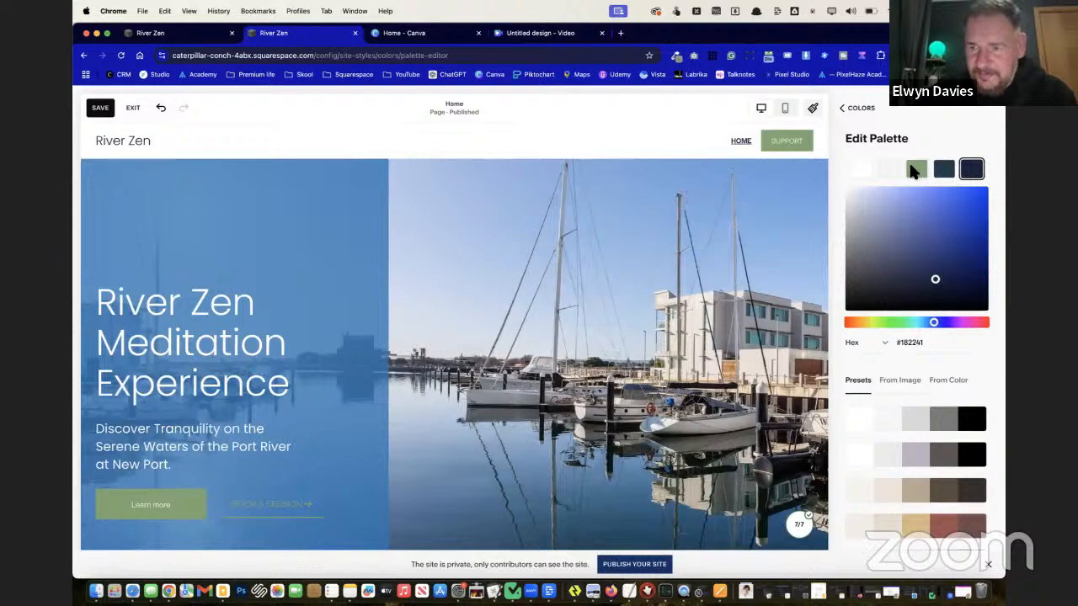
pyautogui.click(944, 171)
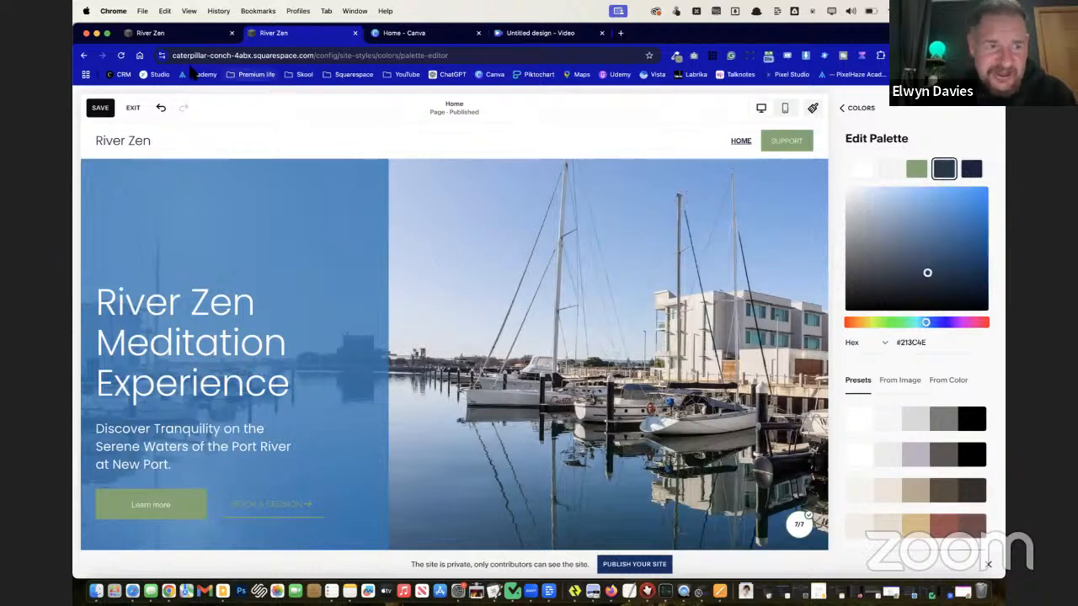
# Save the palette changes, exit the site styles and reopen the home page for editing
pyautogui.click(100, 109)
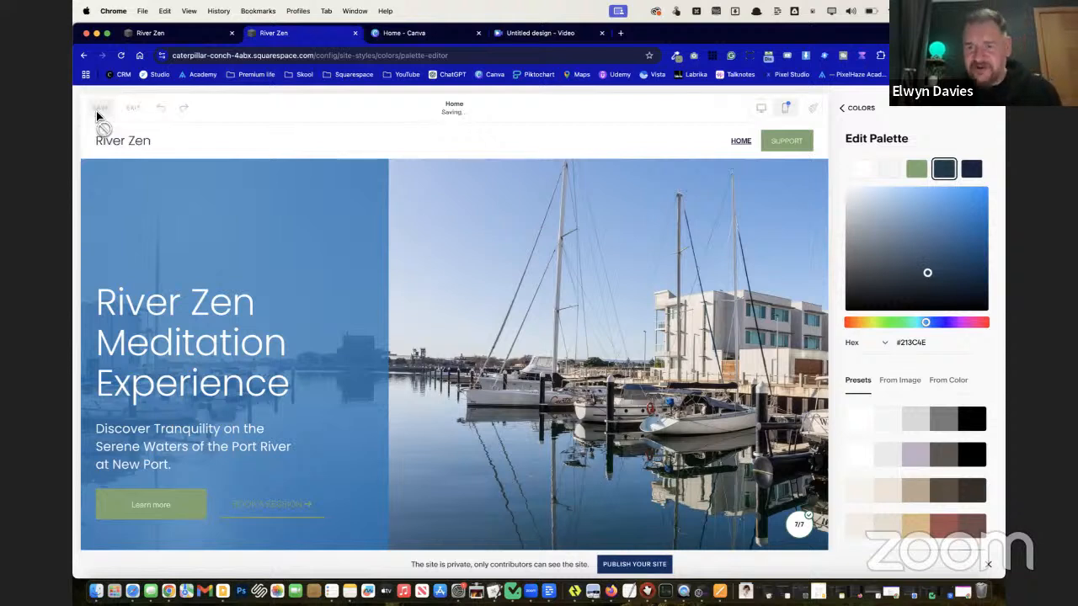
pyautogui.click(133, 108)
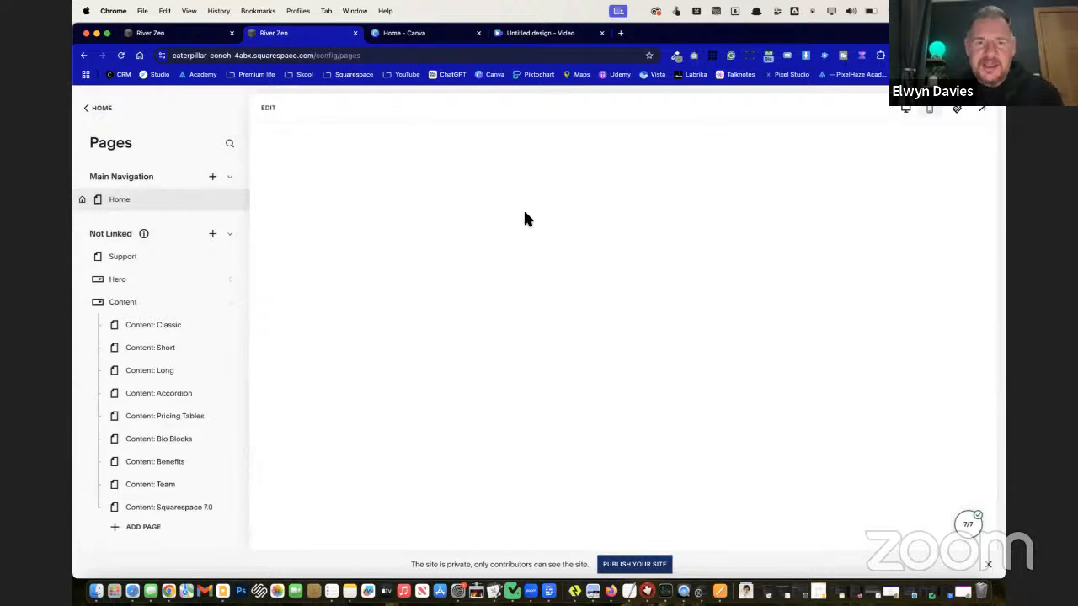
pyautogui.scroll(-3, 523, 210)
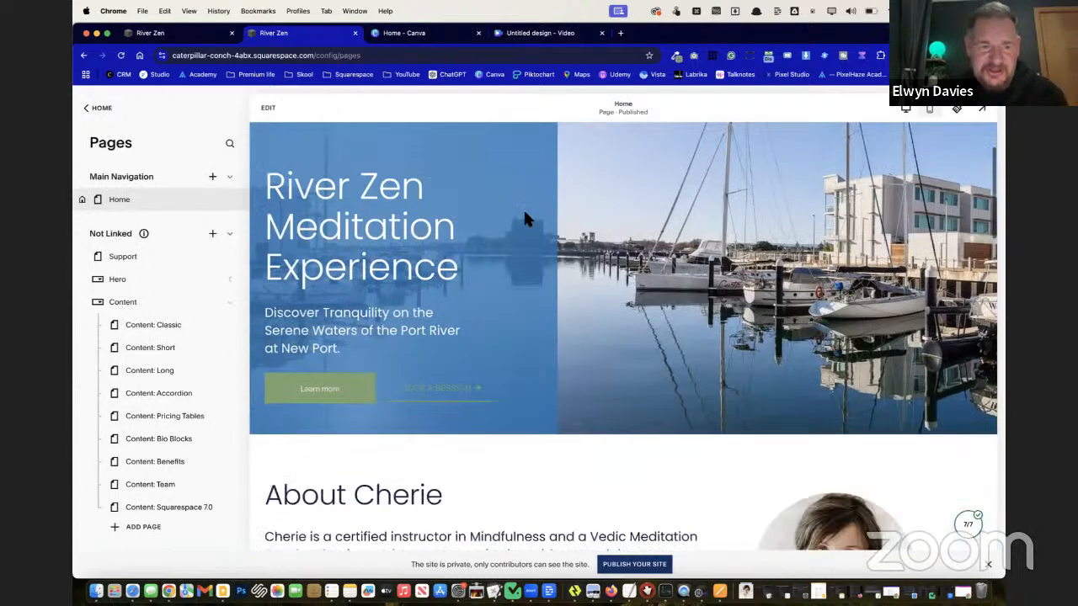
pyautogui.click(271, 108)
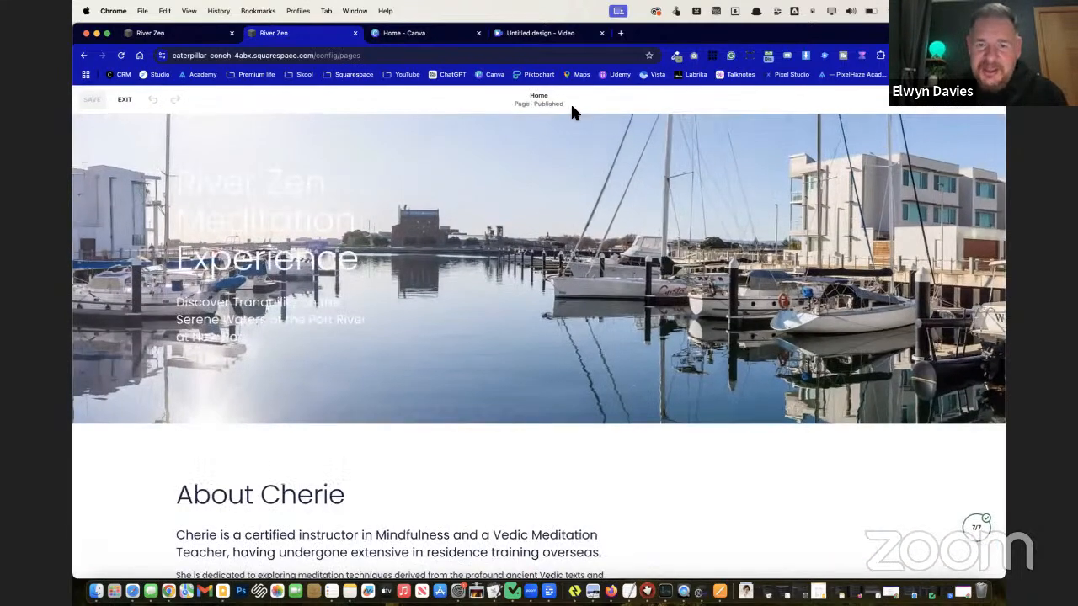
# Open colourlovers.com in a new browser tab and go to its page of user-created color palettes
pyautogui.click(621, 34)
pyautogui.write('colourlovers.com')
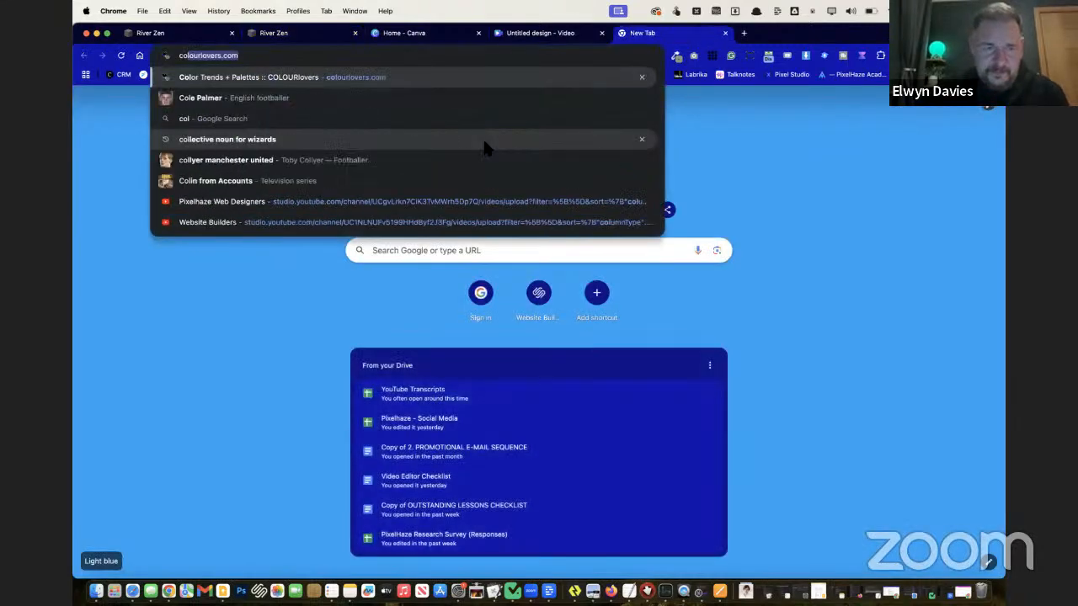
pyautogui.press('Return')
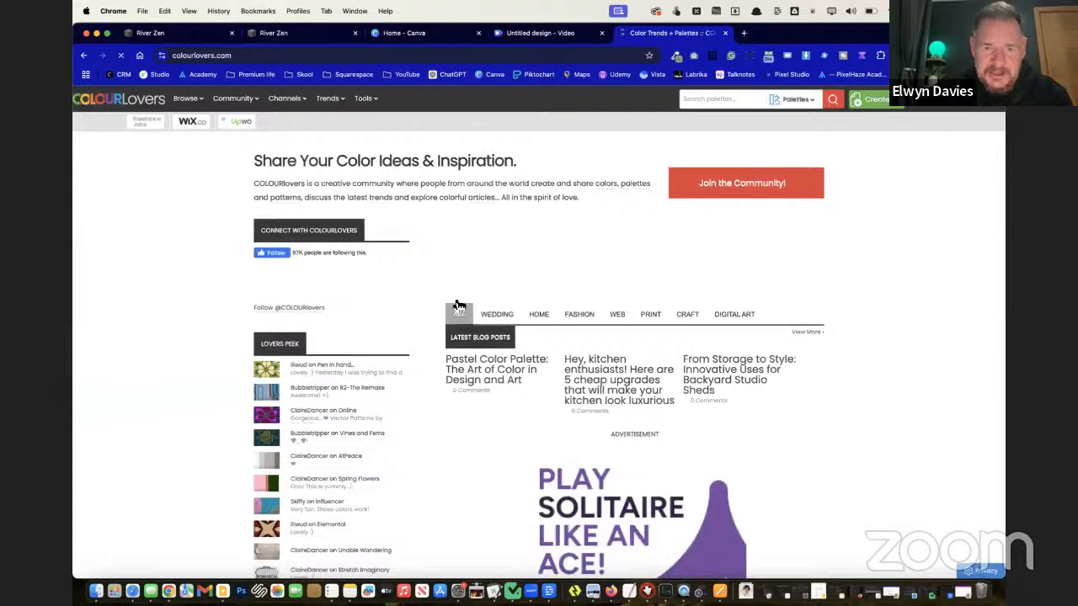
pyautogui.scroll(-5, 424, 429)
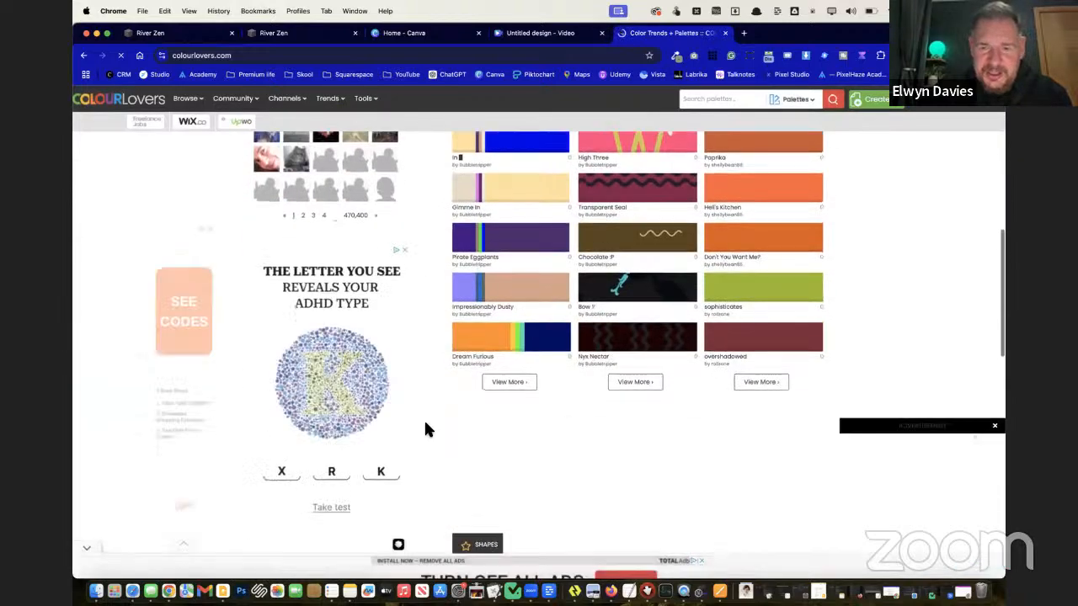
pyautogui.scroll(5, 425, 423)
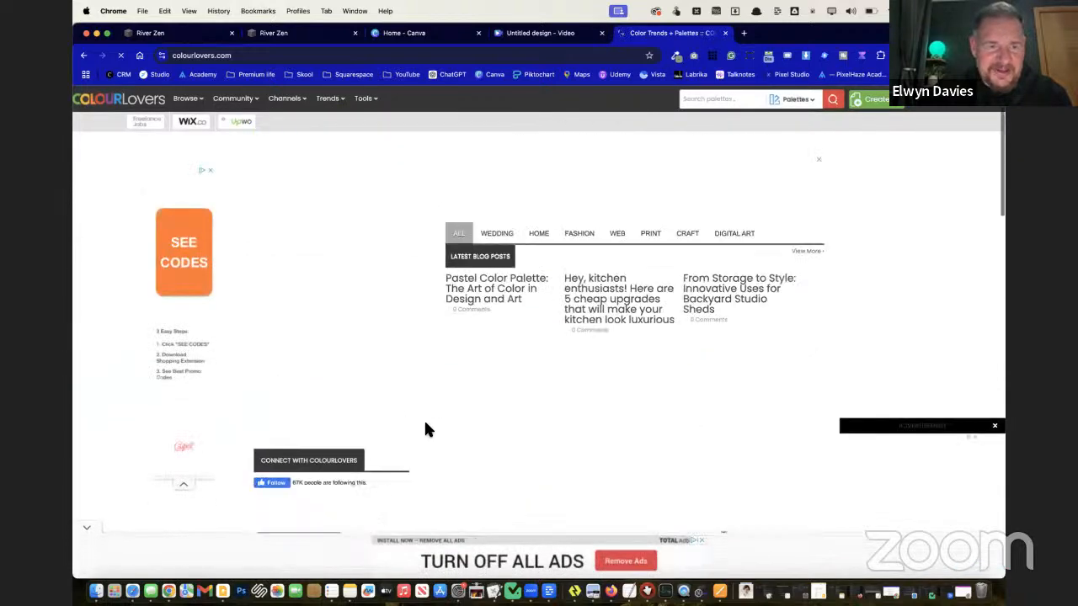
pyautogui.moveTo(207, 103)
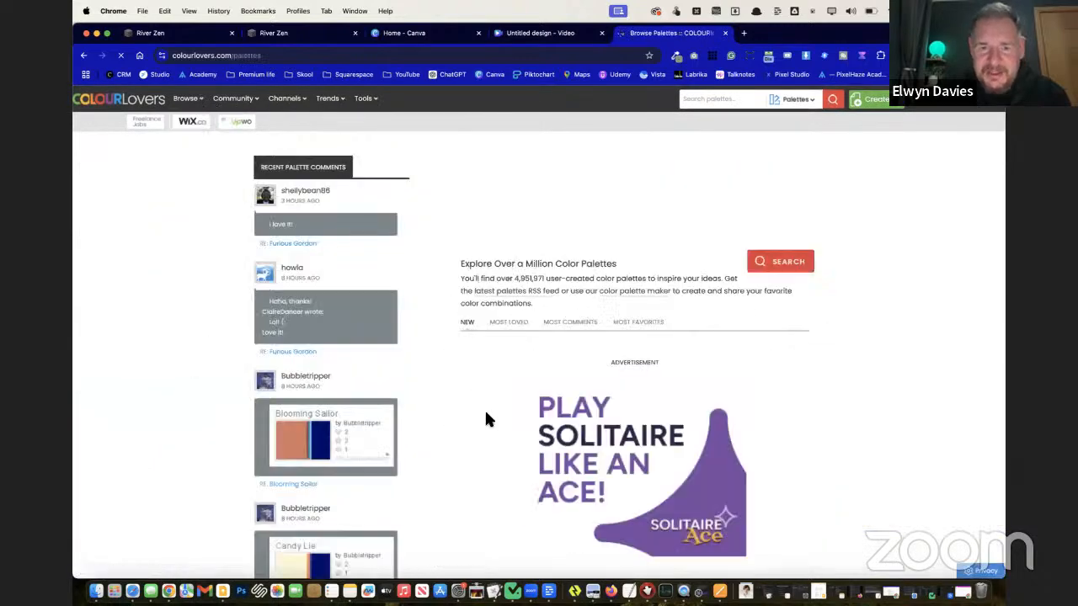
pyautogui.scroll(-10, 485, 409)
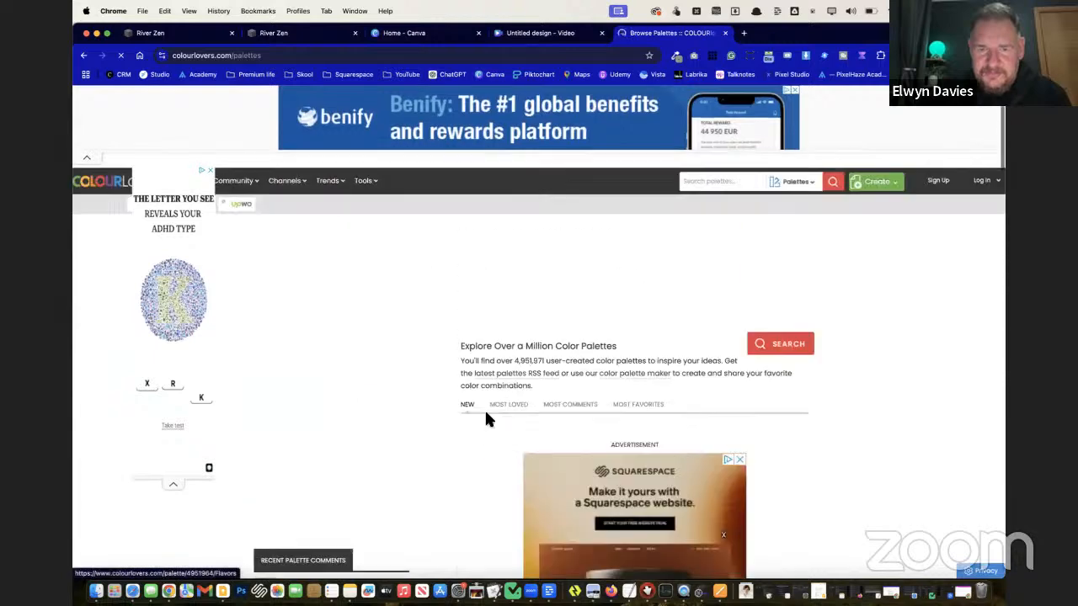
# Search the COLOURlovers palettes for "zen" and look through the results for color inspiration
pyautogui.click(724, 178)
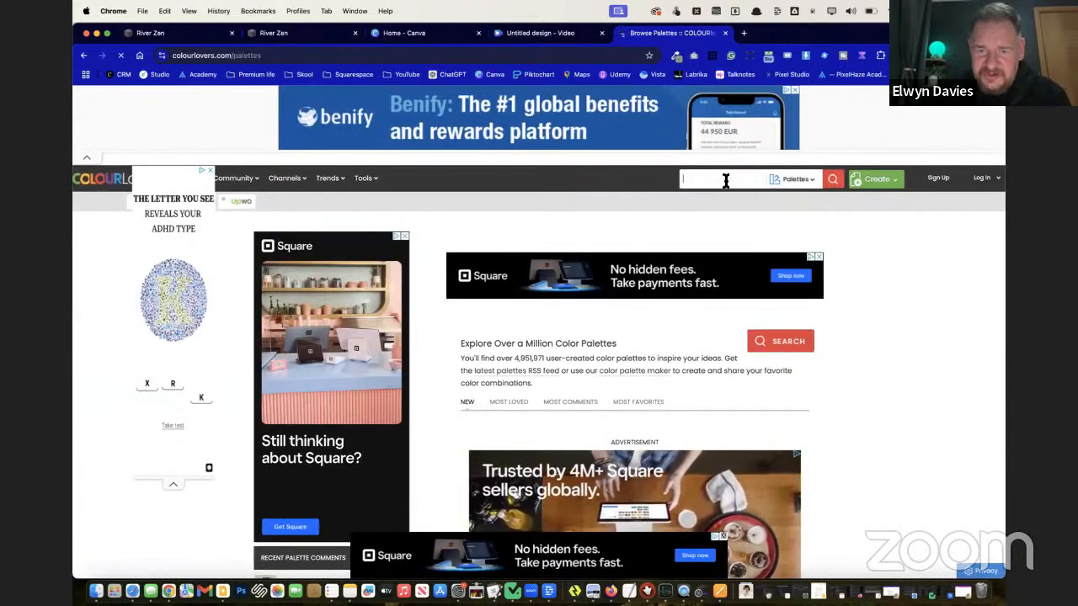
pyautogui.write('zen')
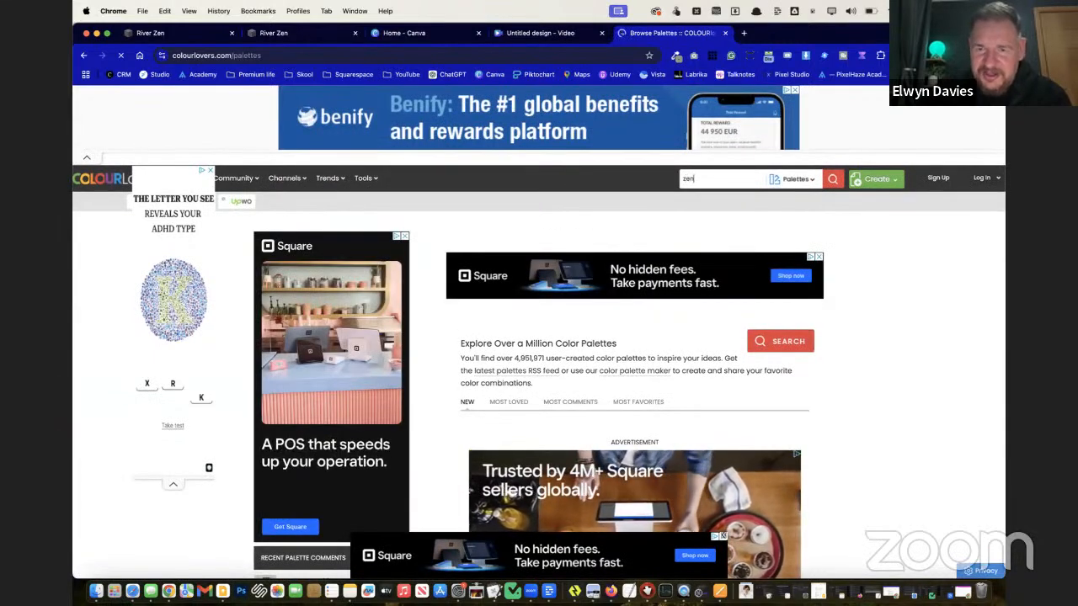
pyautogui.press('Return')
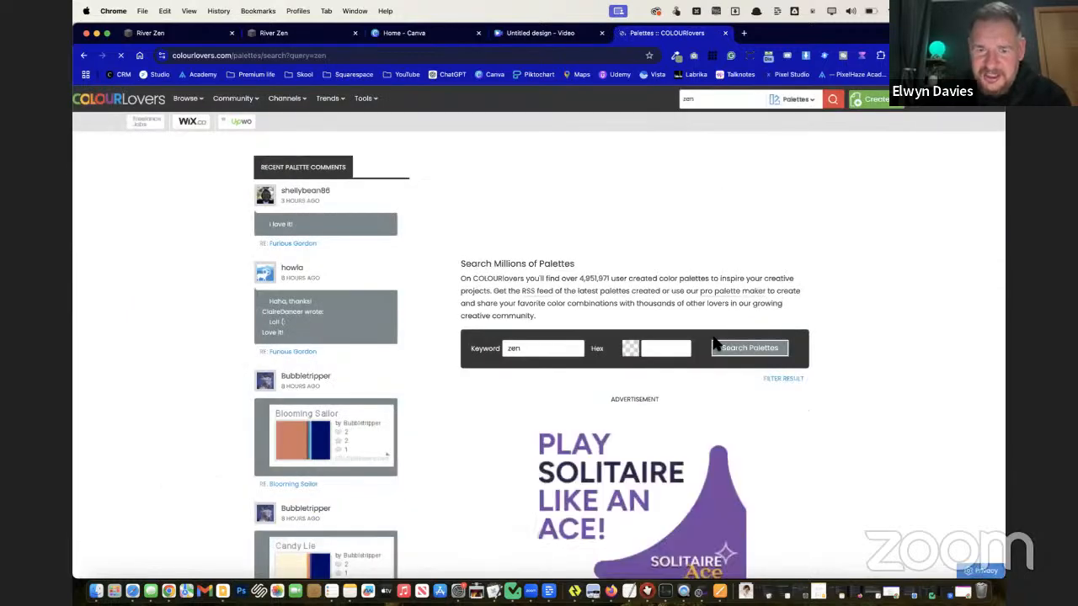
pyautogui.scroll(-5, 716, 362)
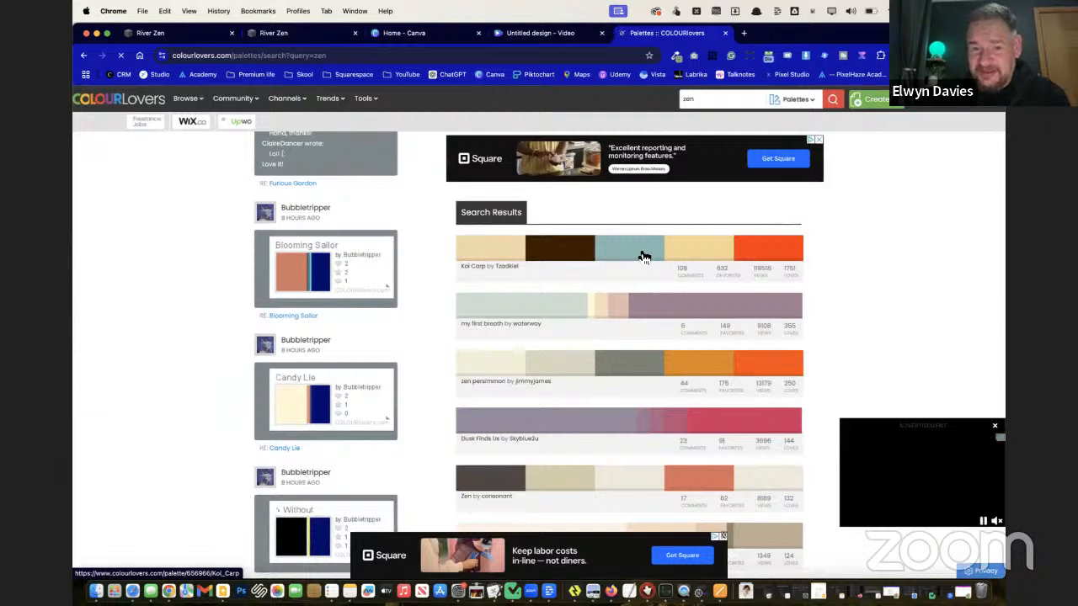
pyautogui.scroll(-5, 644, 256)
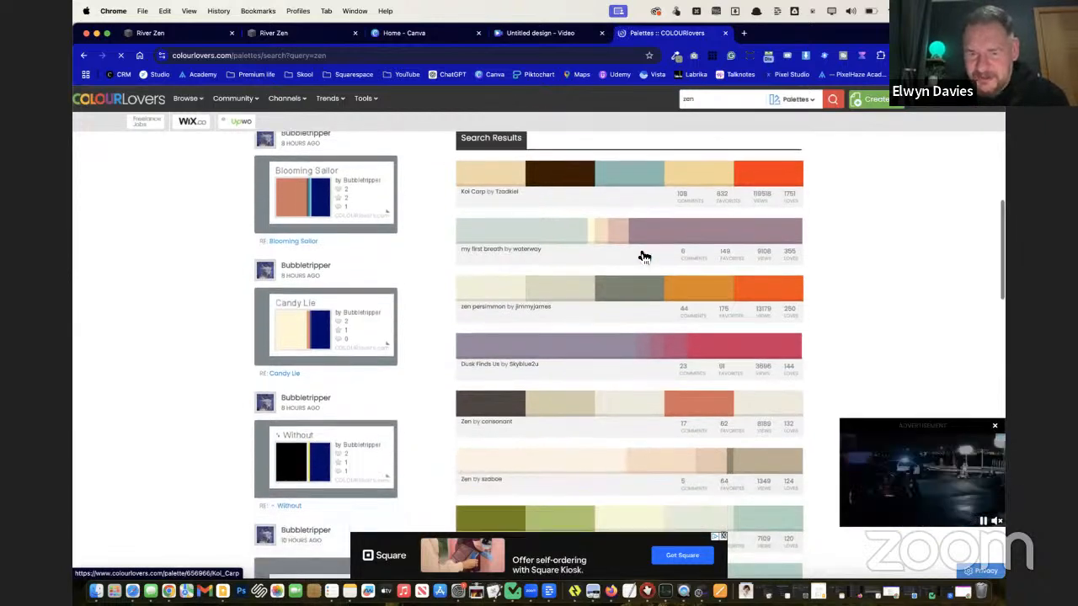
pyautogui.scroll(-1, 645, 257)
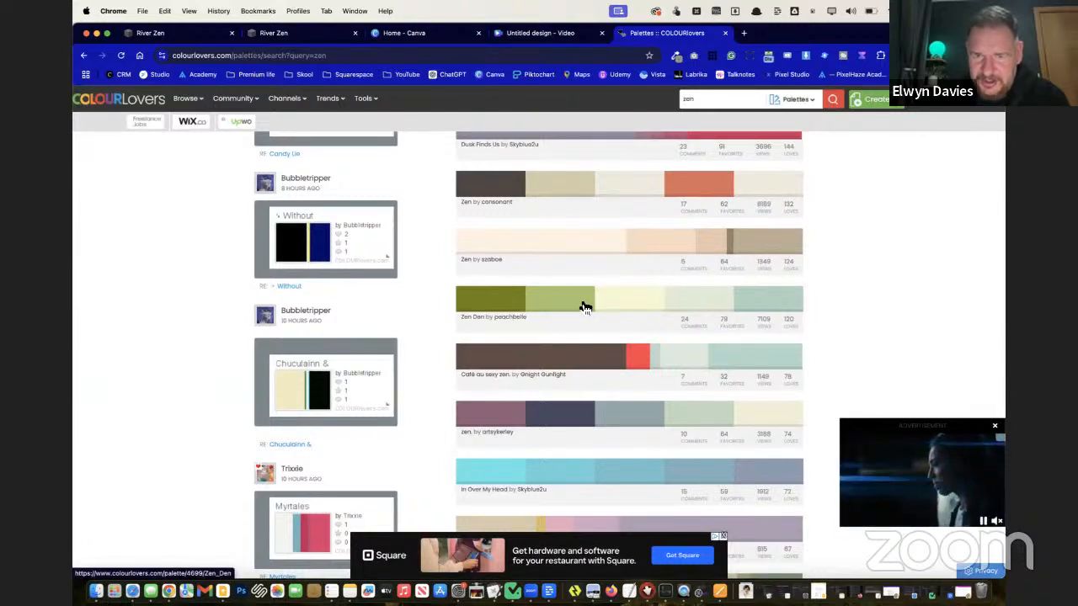
# Sample the light green of the Zen Den palette with the colour picker and return to the Squarespace editor
pyautogui.click(676, 56)
pyautogui.click(632, 73)
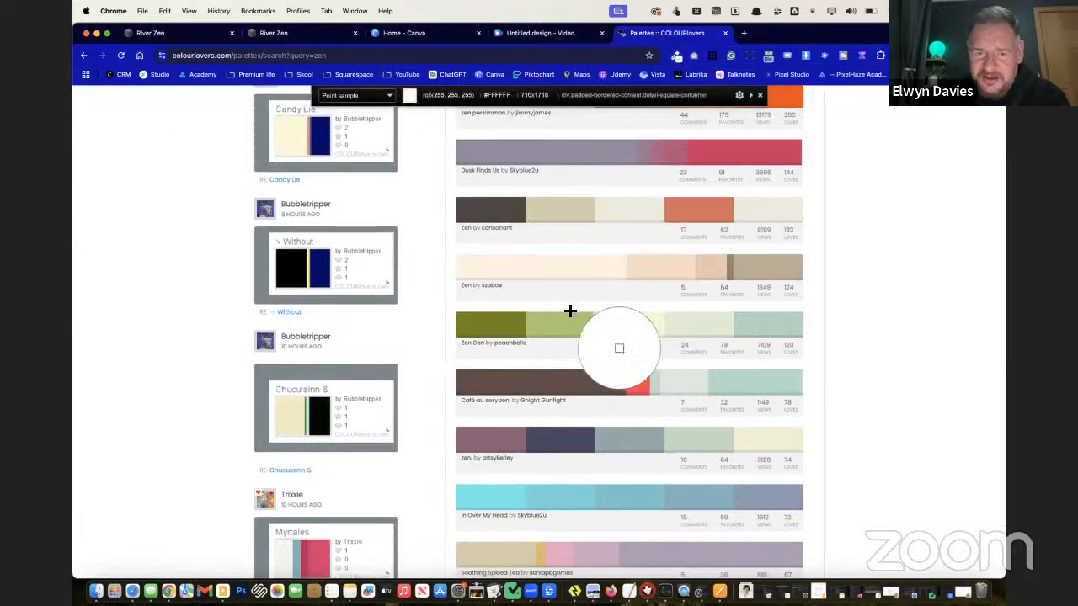
pyautogui.click(565, 322)
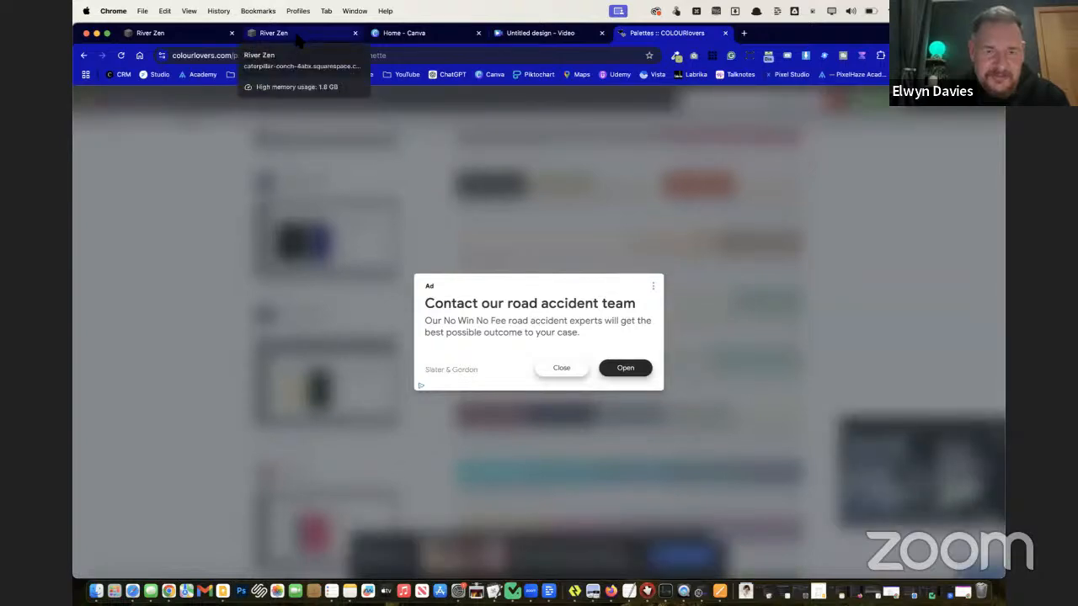
pyautogui.click(299, 38)
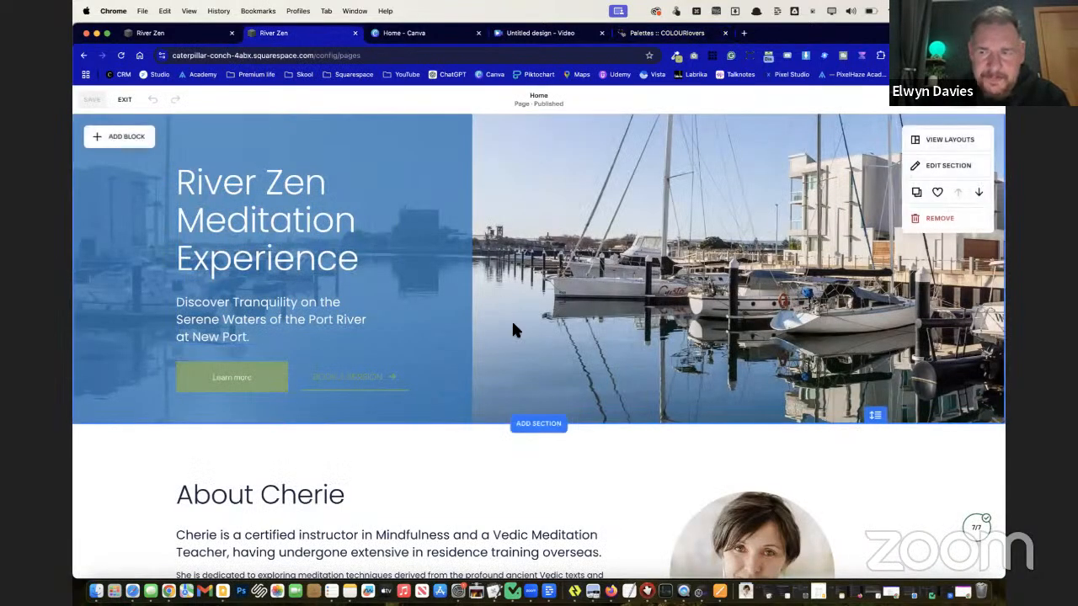
# Open the site styles and customize the site colors, opening the palette editor on the green accent color
pyautogui.click(983, 114)
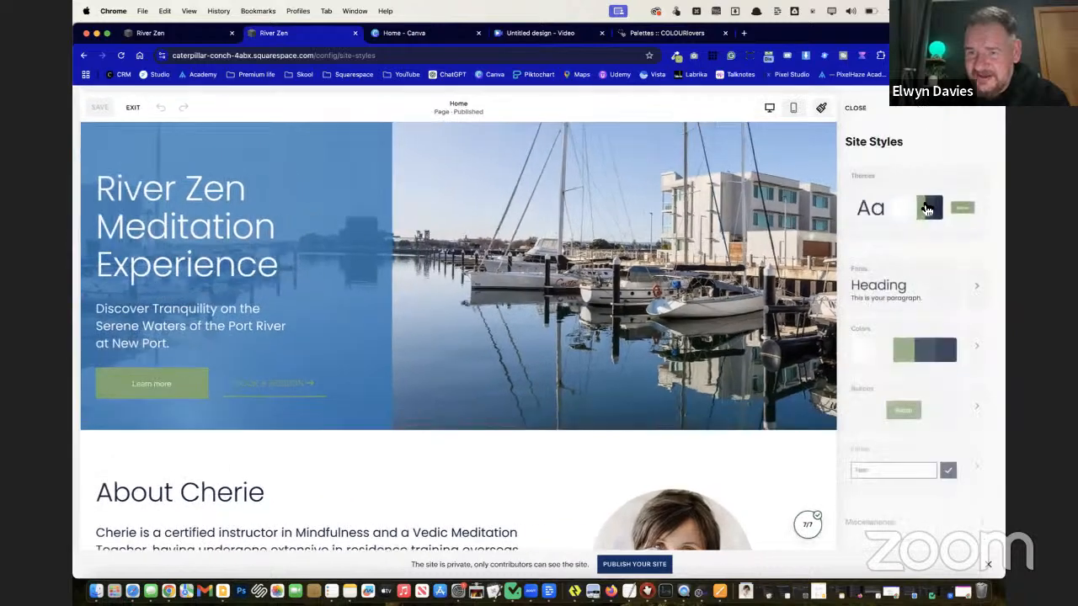
pyautogui.click(934, 220)
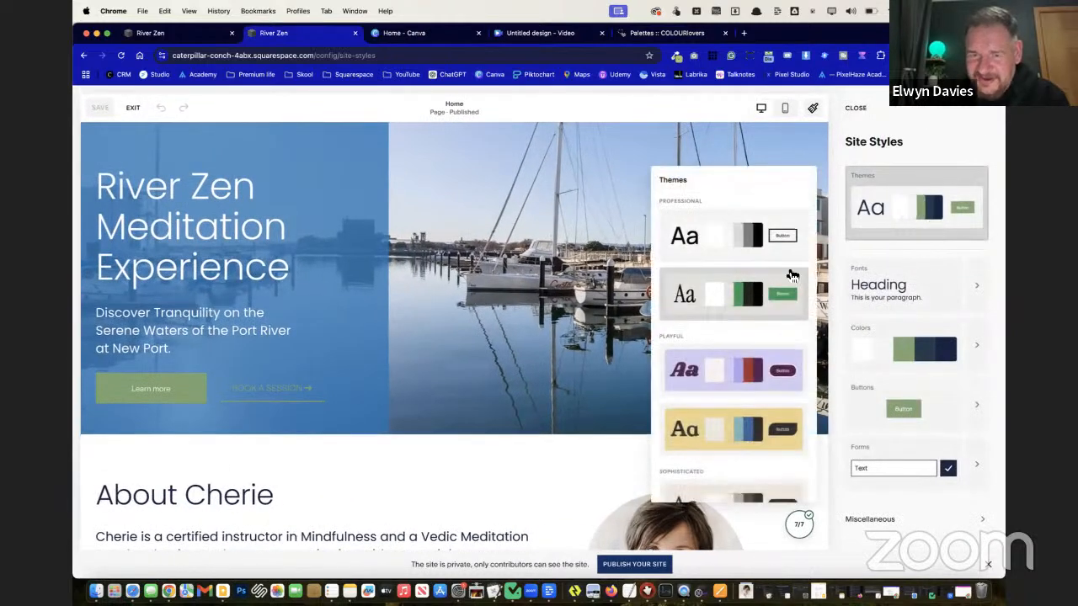
pyautogui.click(926, 346)
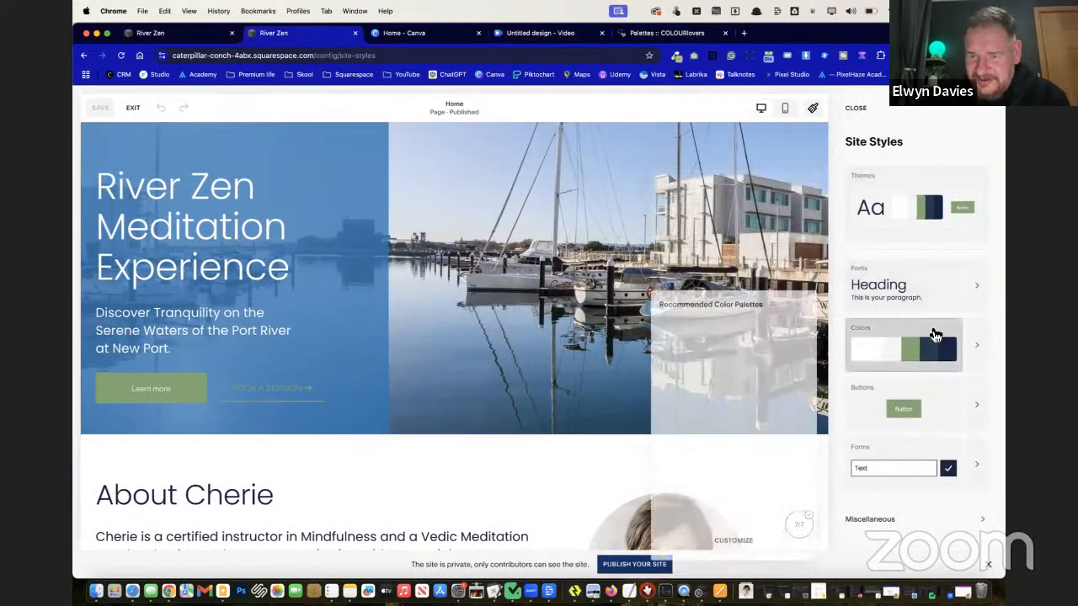
pyautogui.click(893, 367)
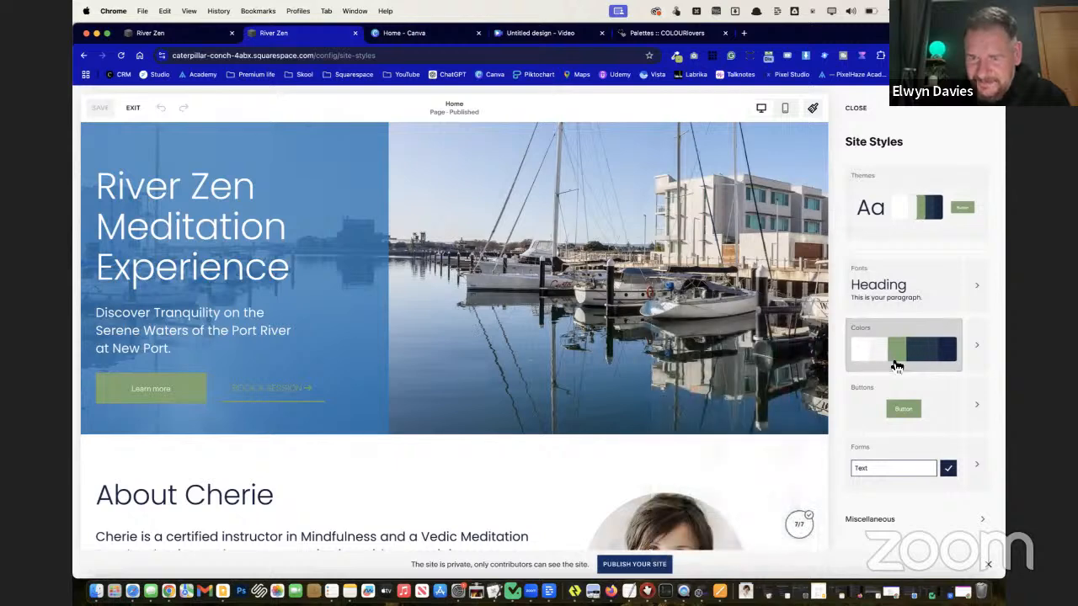
pyautogui.click(900, 361)
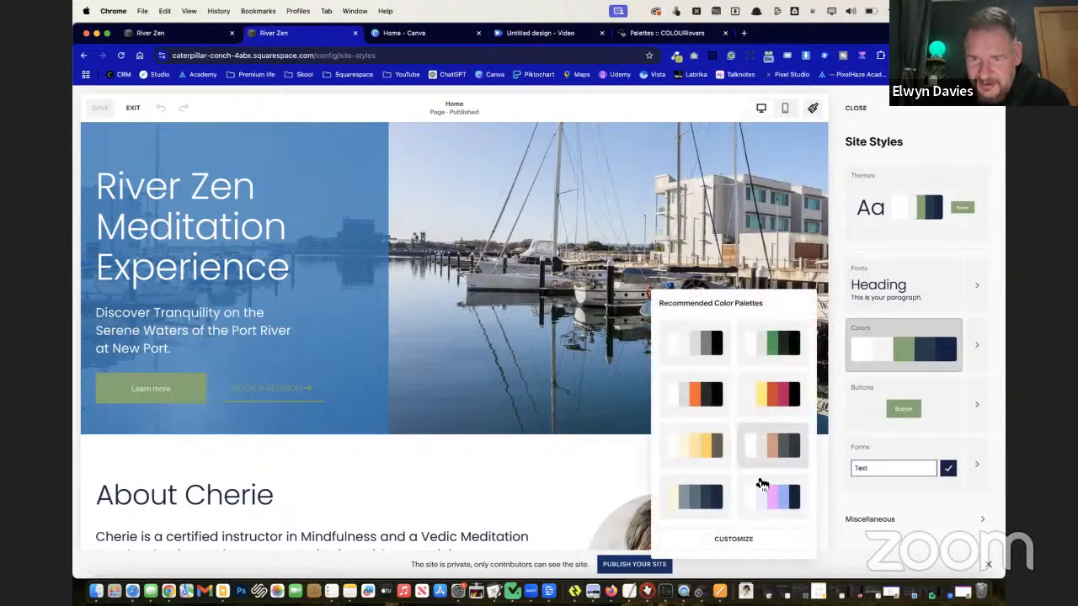
pyautogui.click(737, 541)
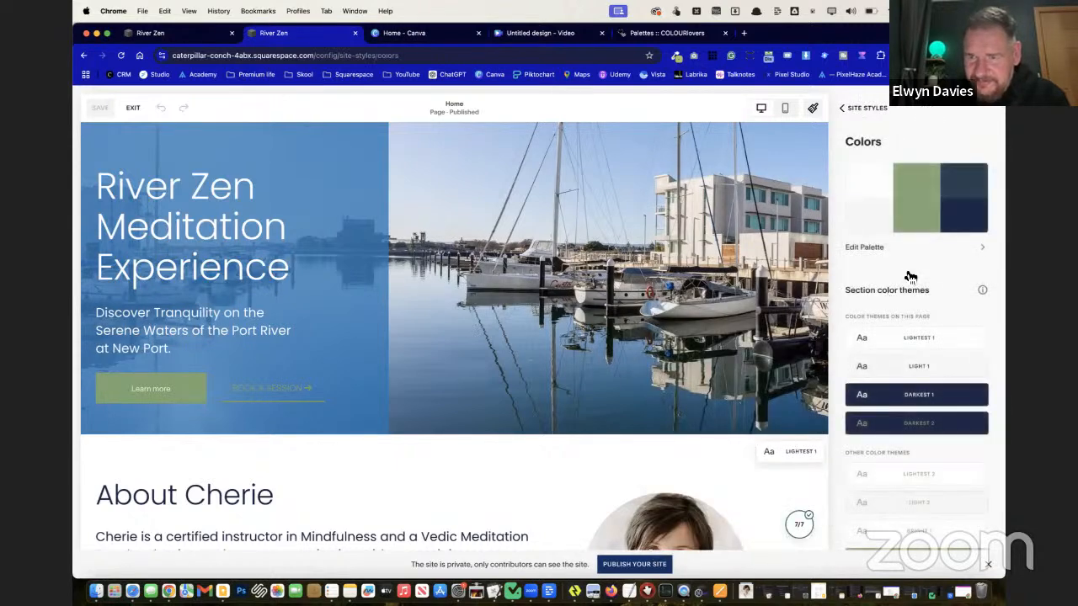
pyautogui.click(926, 218)
# Set the palette's green accent color to hex #A8C56B
pyautogui.doubleClick(901, 342)
pyautogui.press('super+v')
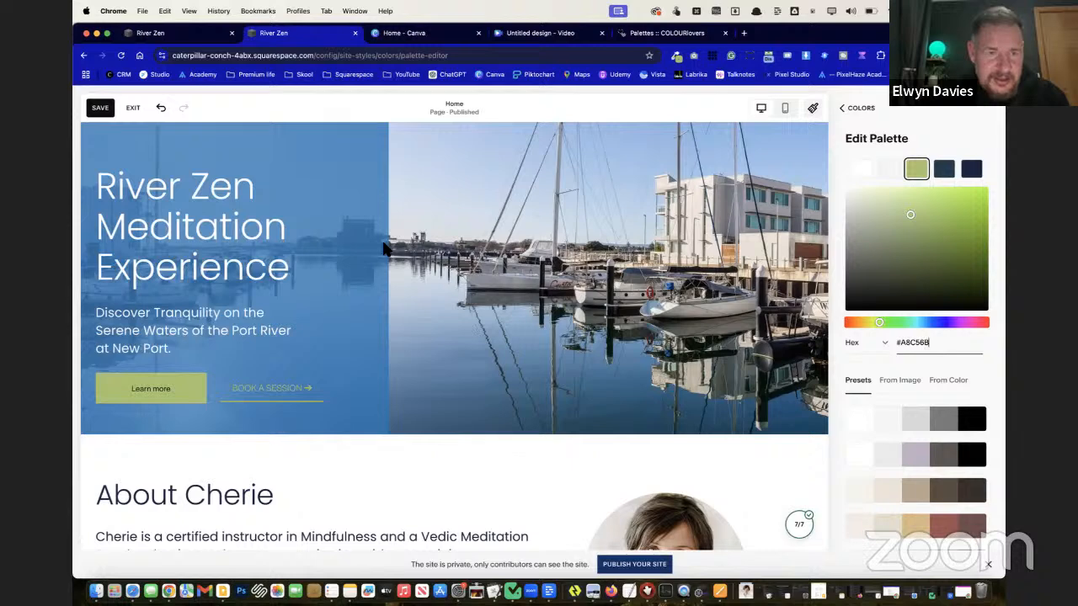
pyautogui.hotkey('ctrl', 'shift', 'Tab')
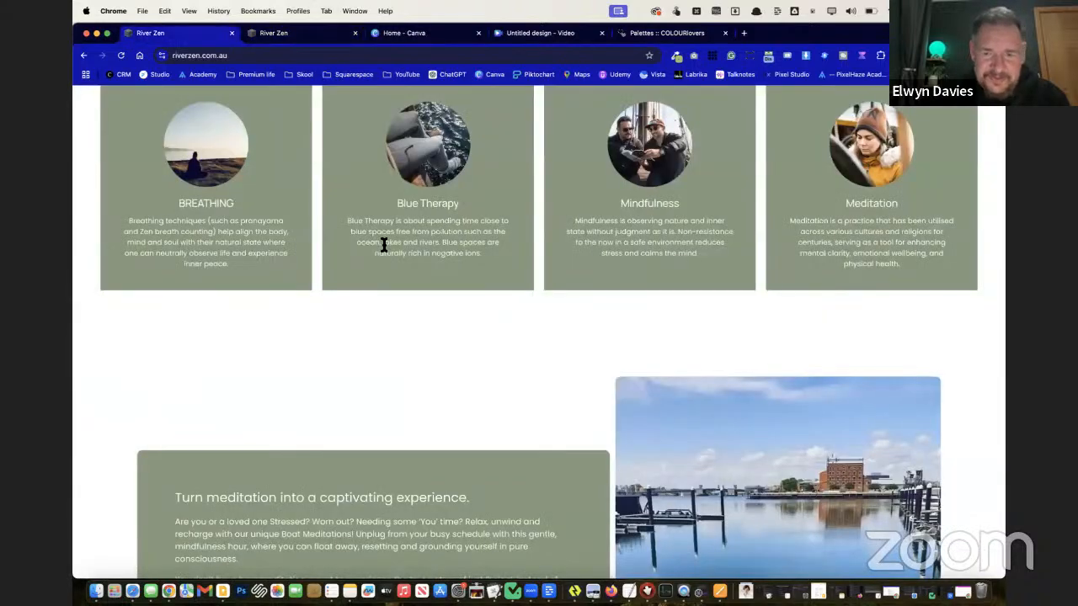
pyautogui.hotkey('ctrl', 'Tab')
pyautogui.hotkey('ctrl', 'Tab')
pyautogui.hotkey('ctrl', 'shift', 'Tab')
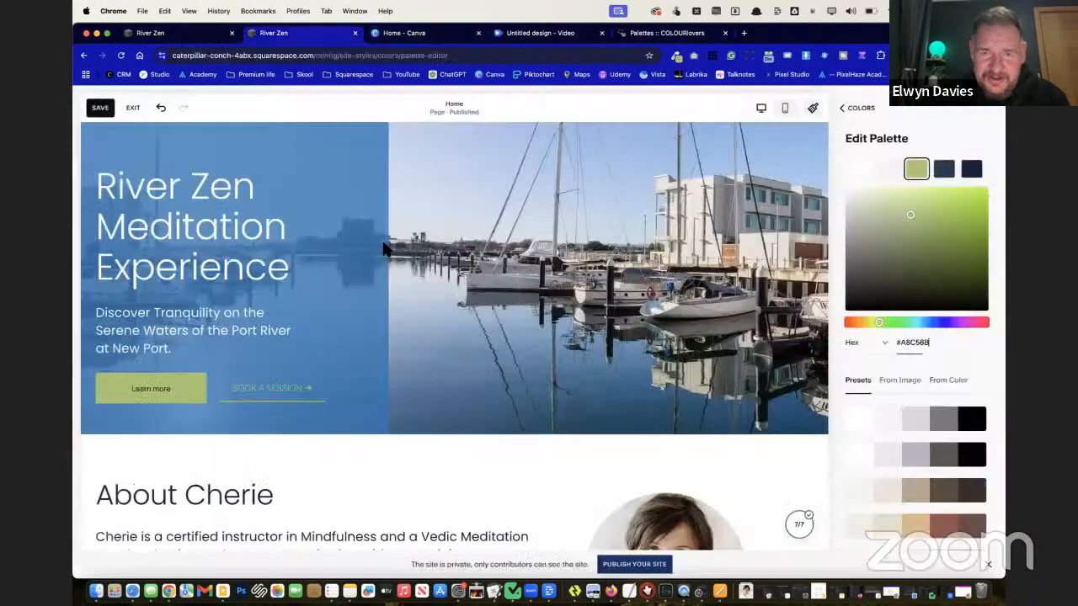
# Go back to COLOURlovers and bring up the Zen Den palette page, dismissing the ads that cover it
pyautogui.click(702, 36)
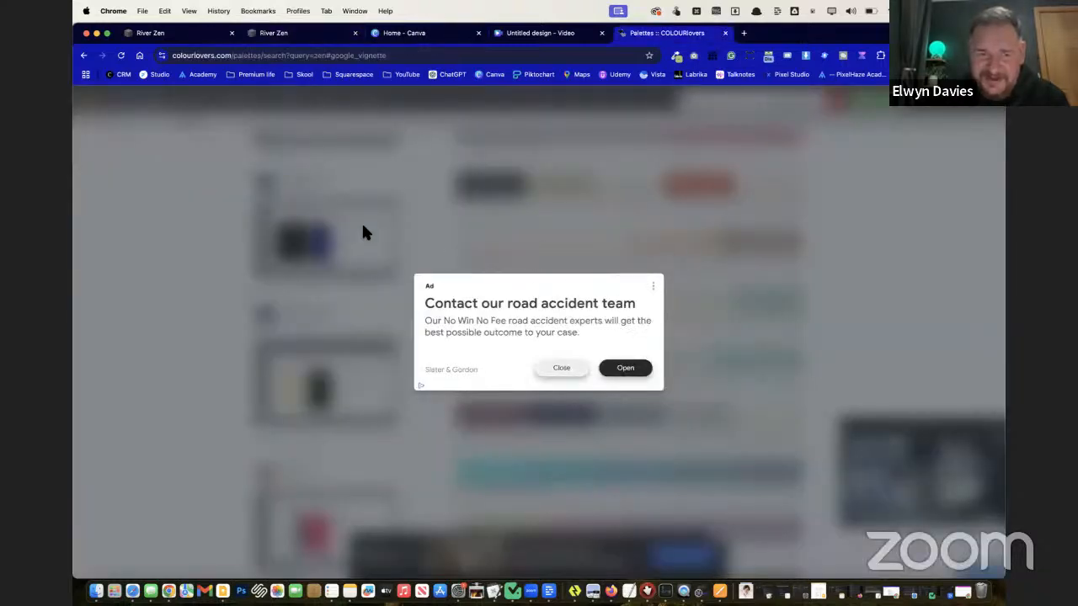
pyautogui.click(84, 55)
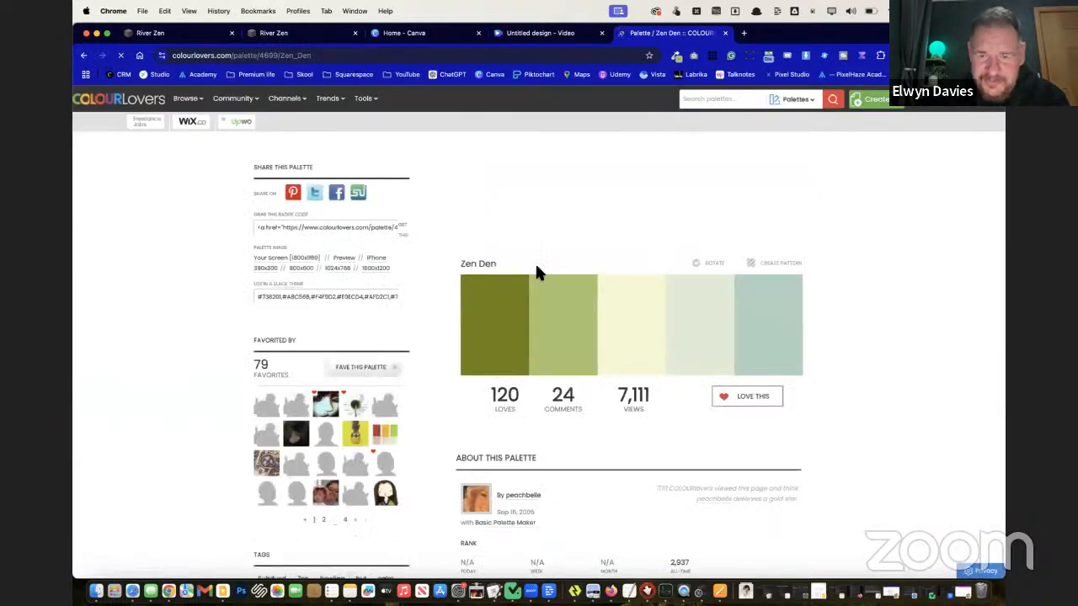
pyautogui.click(676, 56)
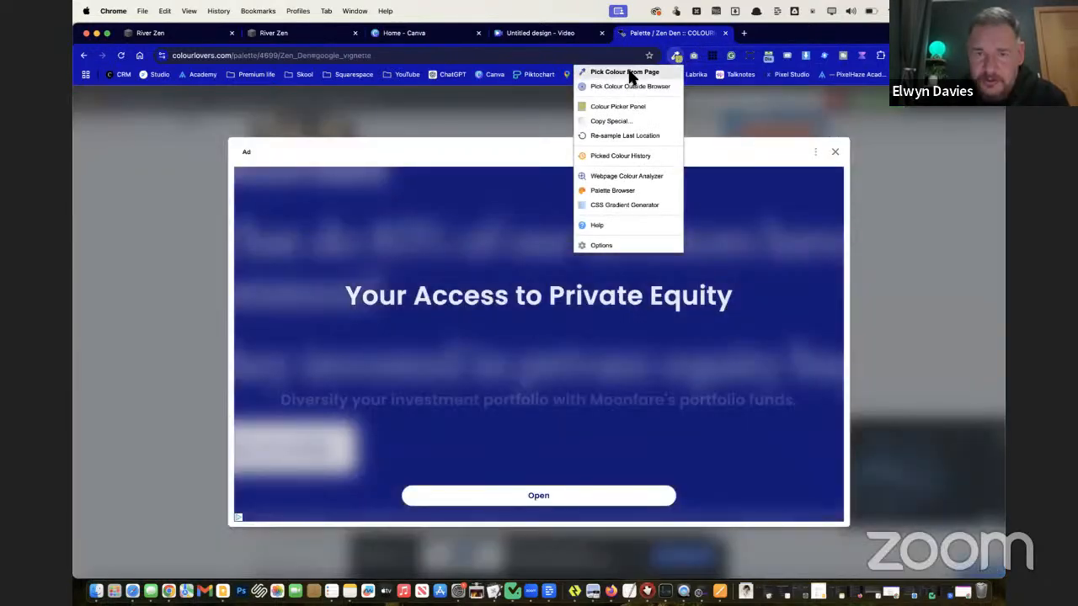
pyautogui.click(832, 154)
pyautogui.click(834, 153)
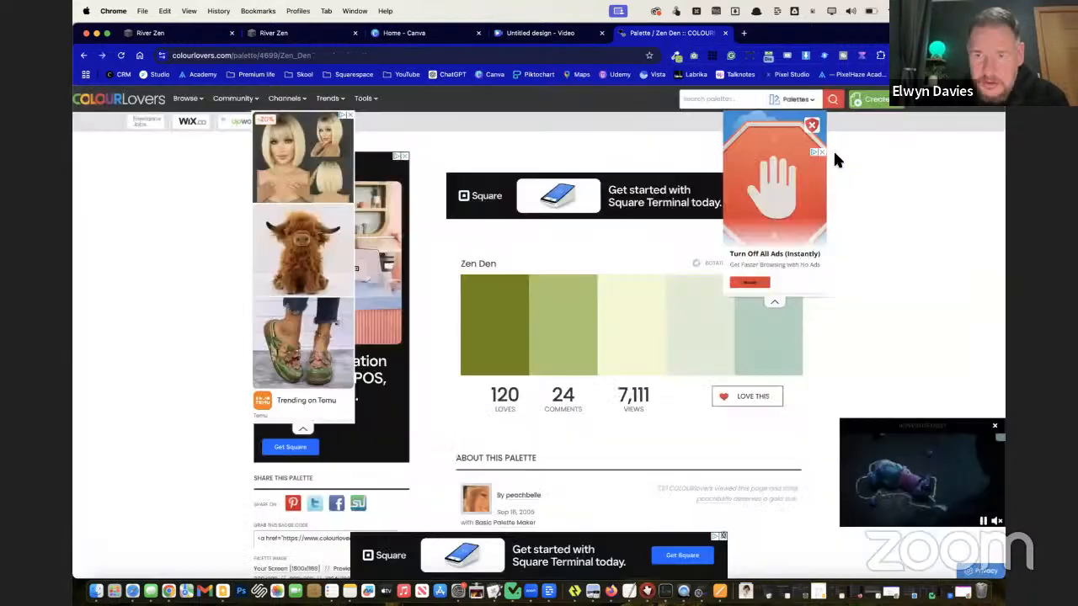
# Sample the pale teal #AFD2C1 from the Zen Den palette and return to the Squarespace palette editor
pyautogui.click(676, 56)
pyautogui.click(652, 74)
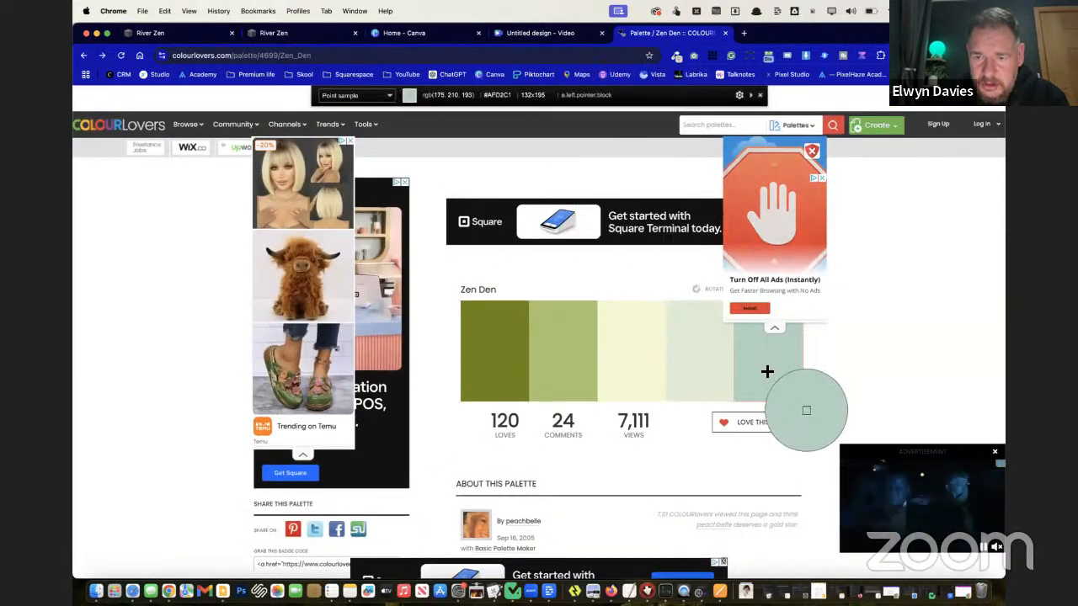
pyautogui.click(765, 372)
pyautogui.hotkey('ctrl', 'shift', 'Tab')
pyautogui.hotkey('ctrl', 'shift', 'Tab')
pyautogui.hotkey('ctrl', 'shift', 'Tab')
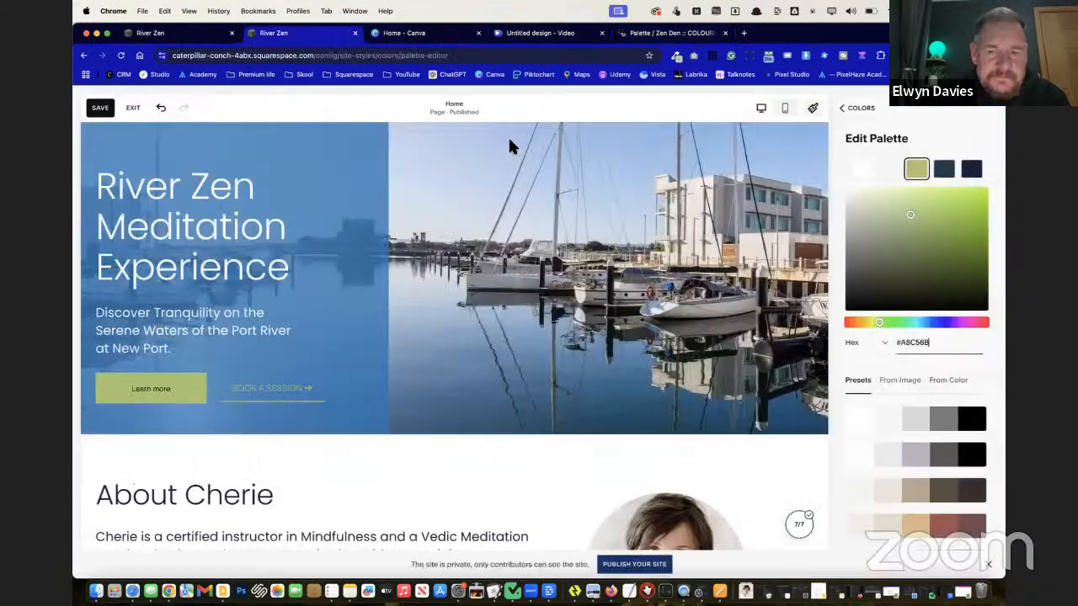
# Set the fourth palette color to #AFD2C1 and darken it to the deep green #24503B
pyautogui.click(944, 171)
pyautogui.moveTo(919, 349); pyautogui.dragTo(891, 348)
pyautogui.press('super+v')
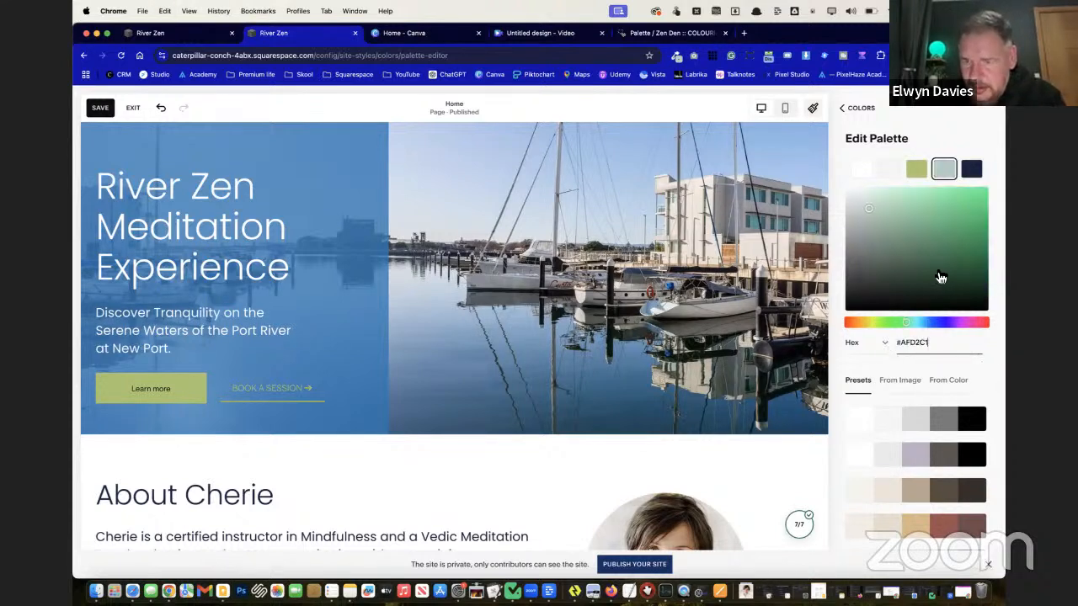
pyautogui.click(937, 270)
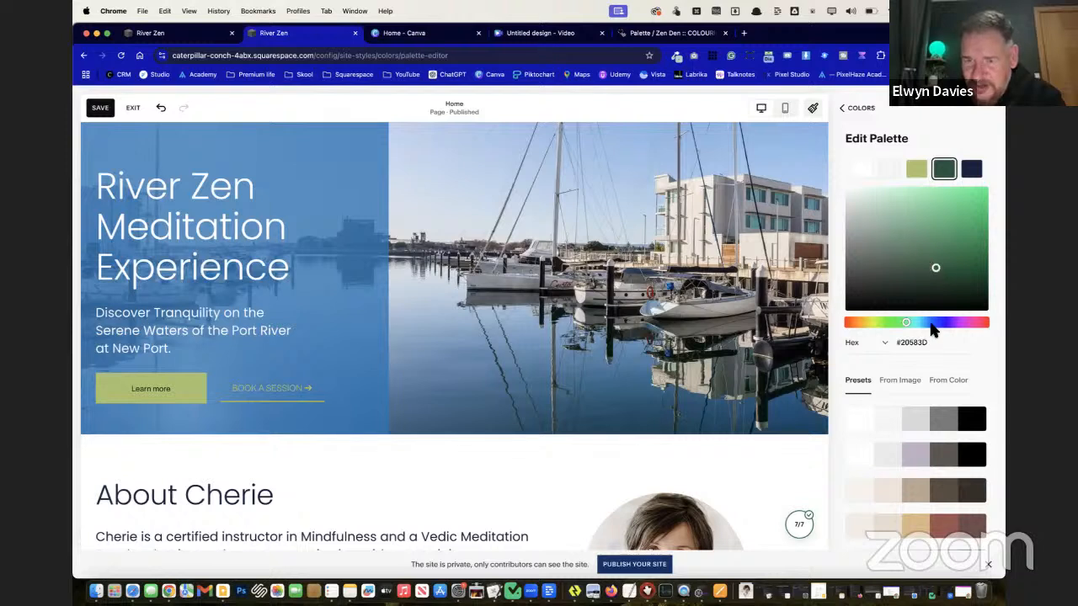
pyautogui.click(927, 285)
pyautogui.moveTo(919, 273); pyautogui.dragTo(928, 283)
# Replace the palette's darkest navy with #AFD2C1 and darken it to the very dark green #092D1B
pyautogui.click(974, 171)
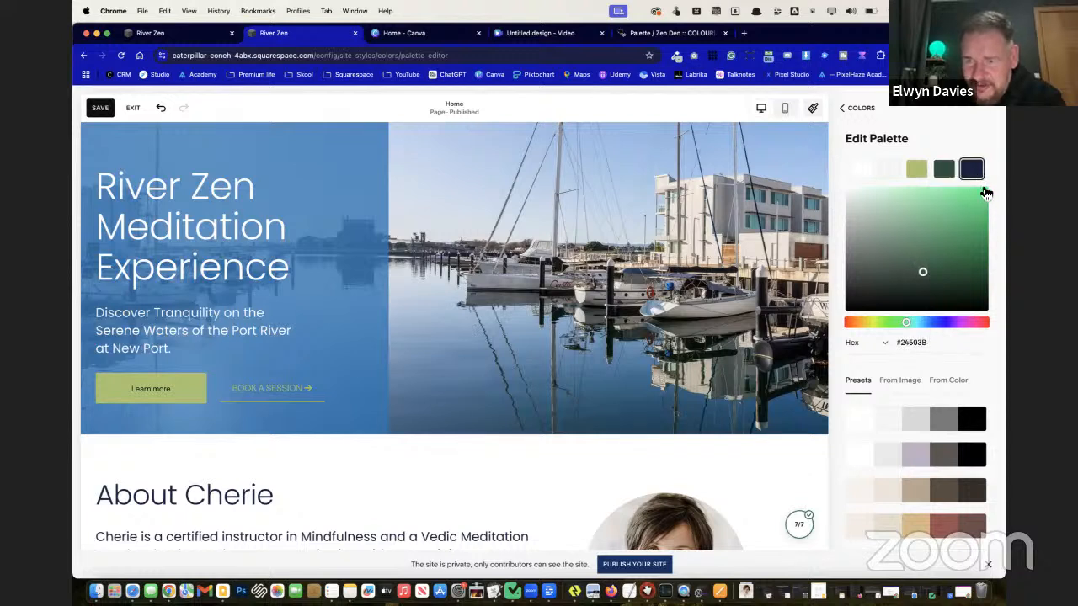
pyautogui.click(972, 172)
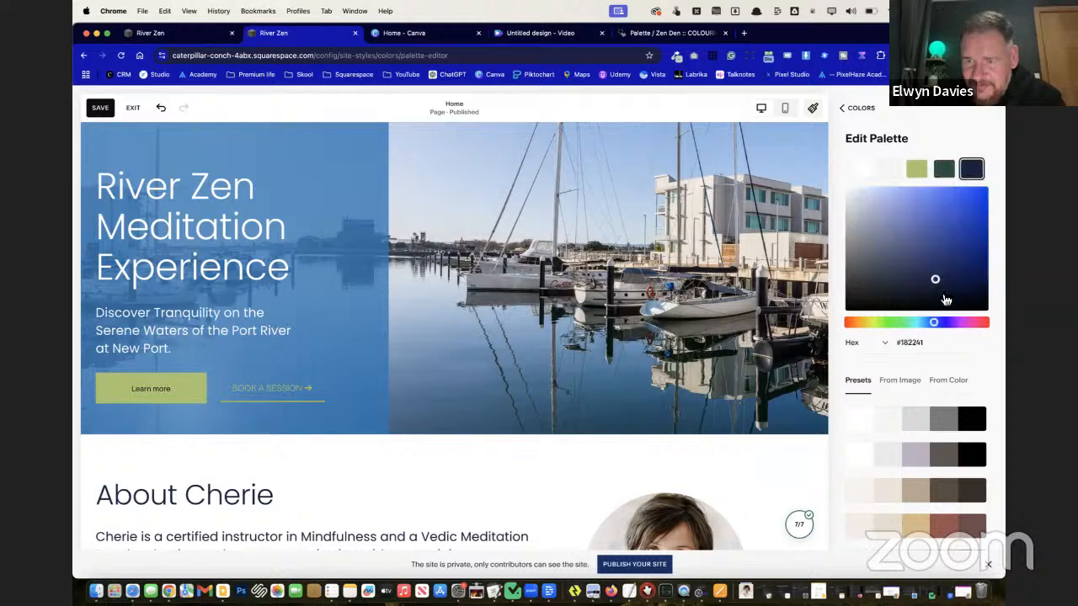
pyautogui.moveTo(924, 347); pyautogui.dragTo(881, 340)
pyautogui.press('super+v')
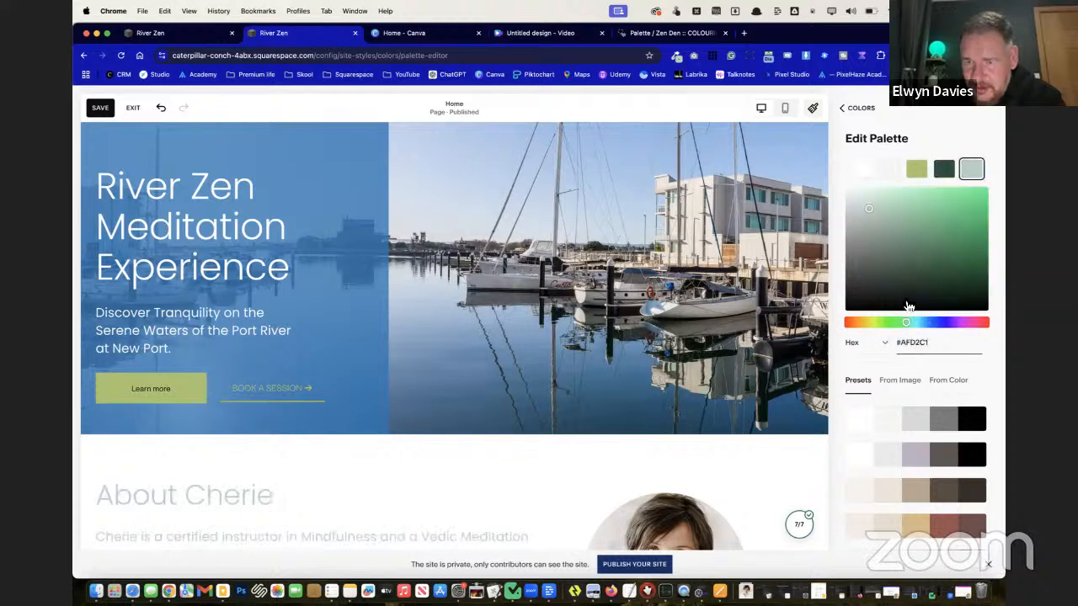
pyautogui.click(942, 285)
pyautogui.click(947, 297)
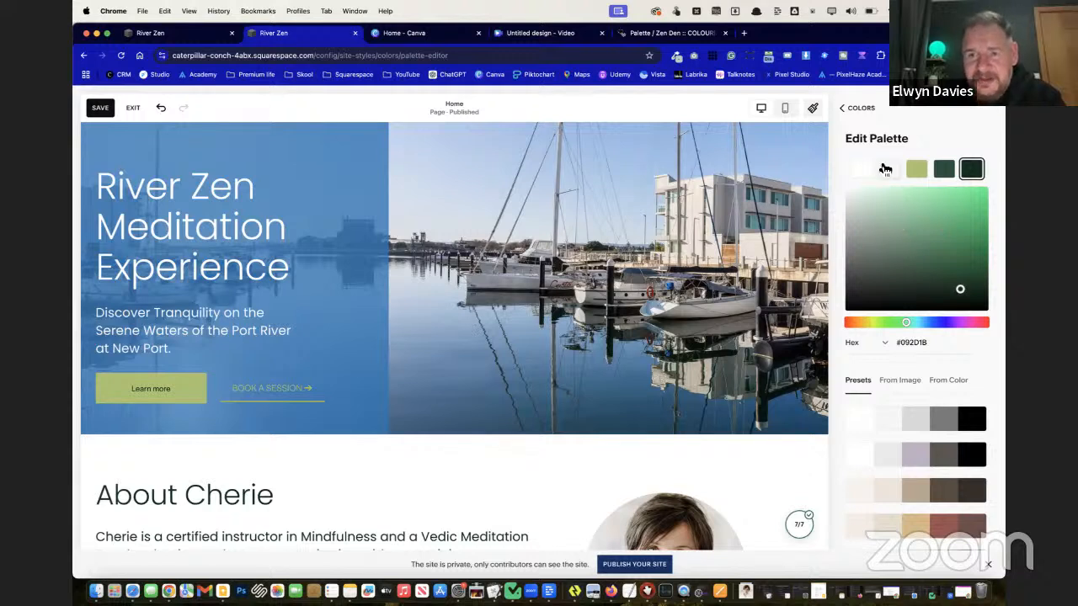
# Set the accent color to #AFD2C1, adjust its shade to #9BC8B2, and review the new palette on the home page
pyautogui.click(923, 171)
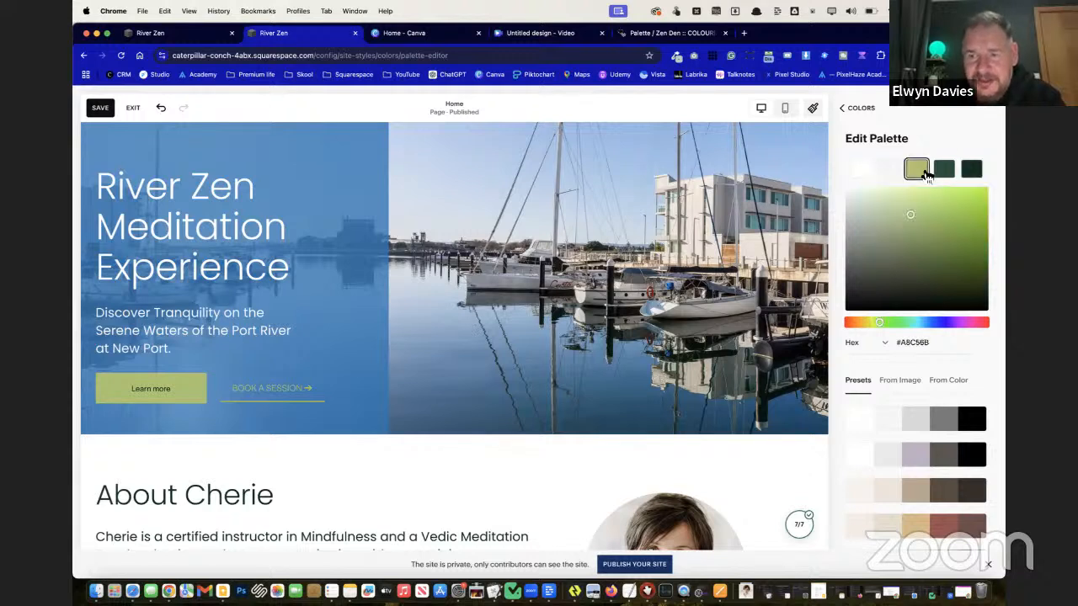
pyautogui.click(941, 348)
pyautogui.press('super+v')
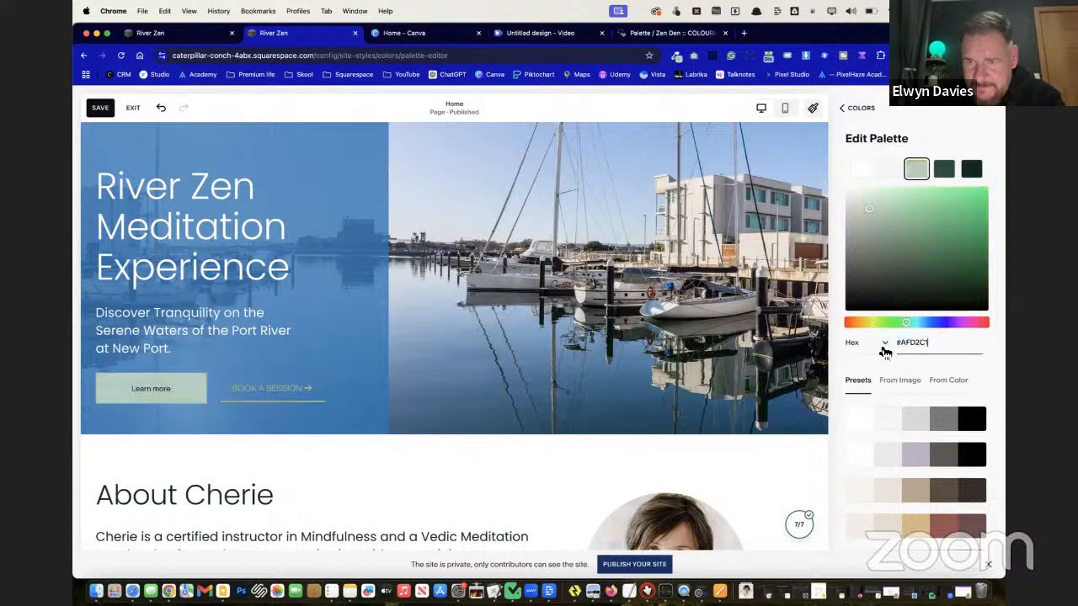
pyautogui.click(878, 221)
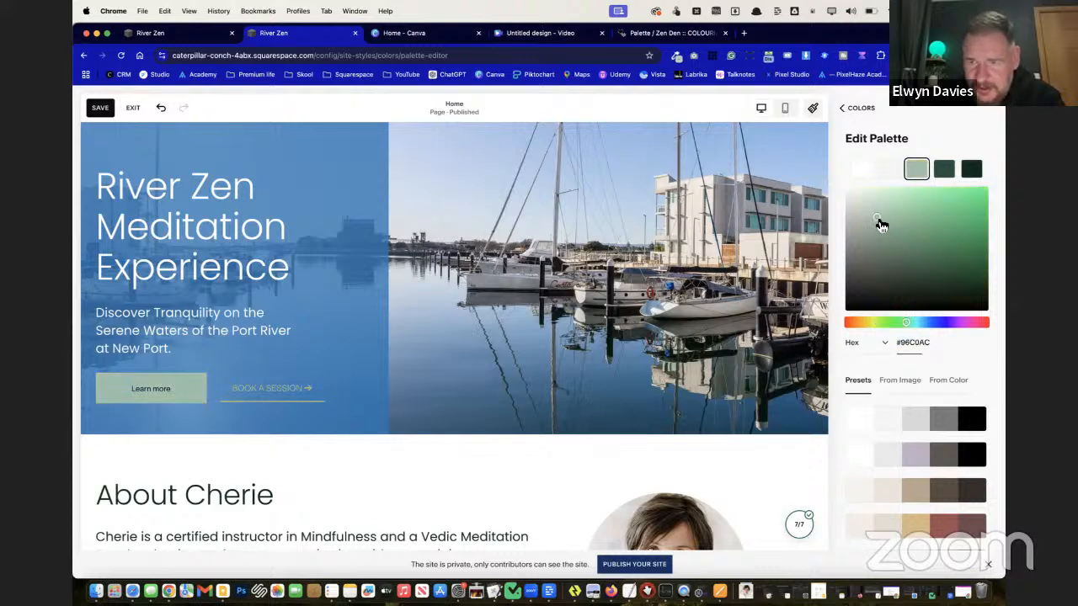
pyautogui.moveTo(892, 229); pyautogui.dragTo(897, 231)
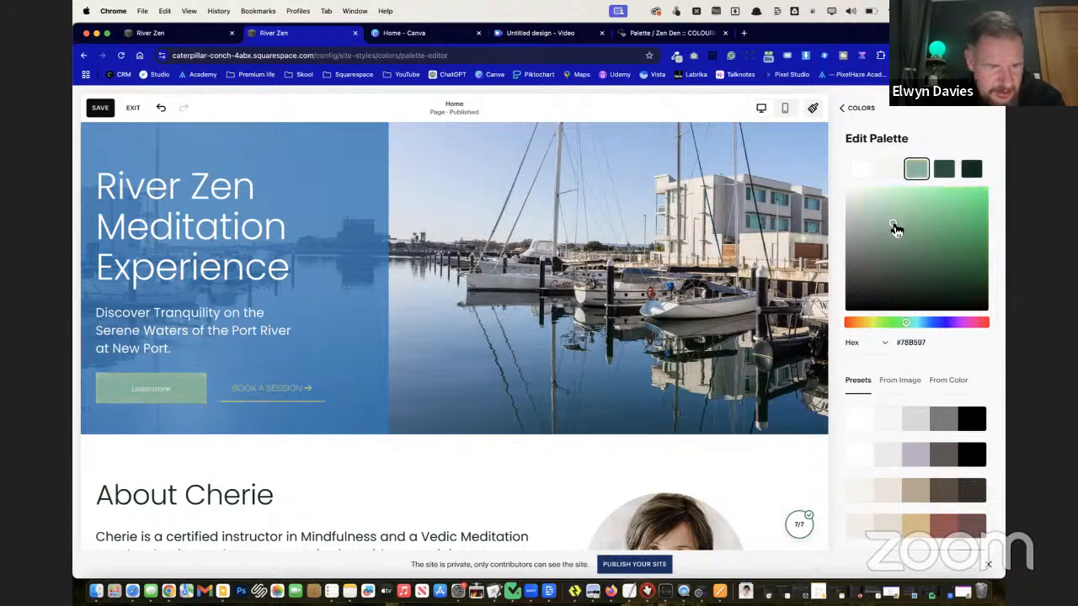
pyautogui.click(880, 218)
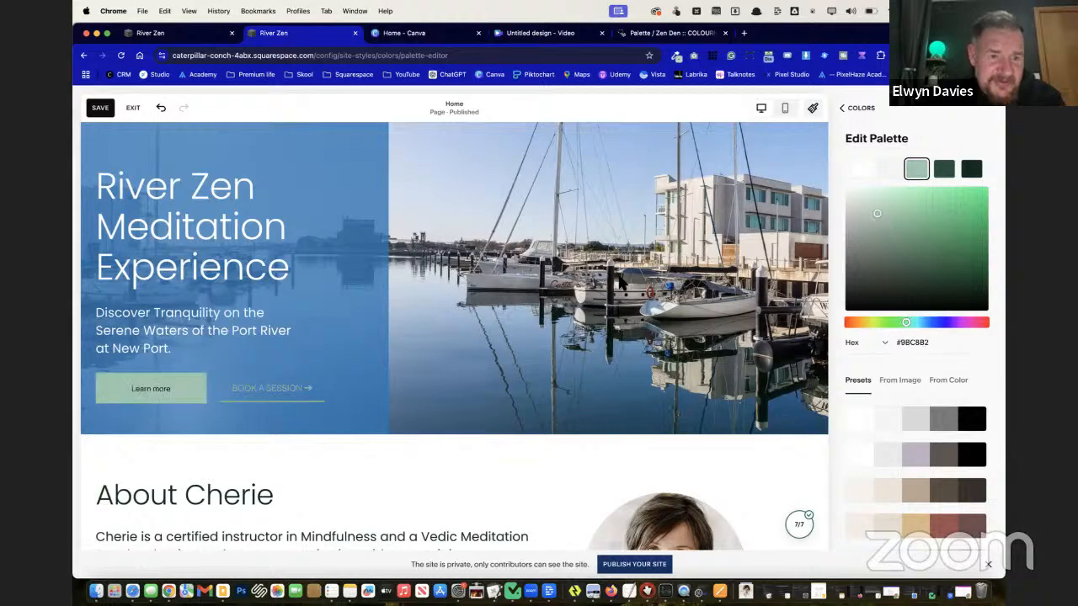
pyautogui.scroll(-10, 619, 282)
pyautogui.scroll(-8, 620, 282)
pyautogui.scroll(3, 619, 282)
pyautogui.scroll(8, 619, 282)
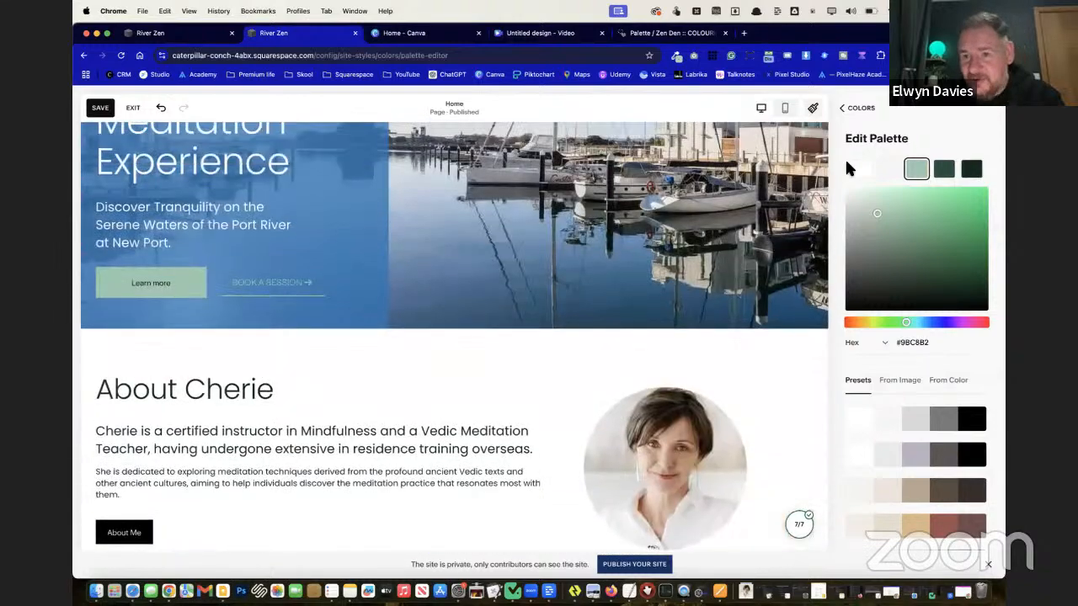
# Save the green palette, exit the site styles and reopen the home page for editing
pyautogui.click(857, 109)
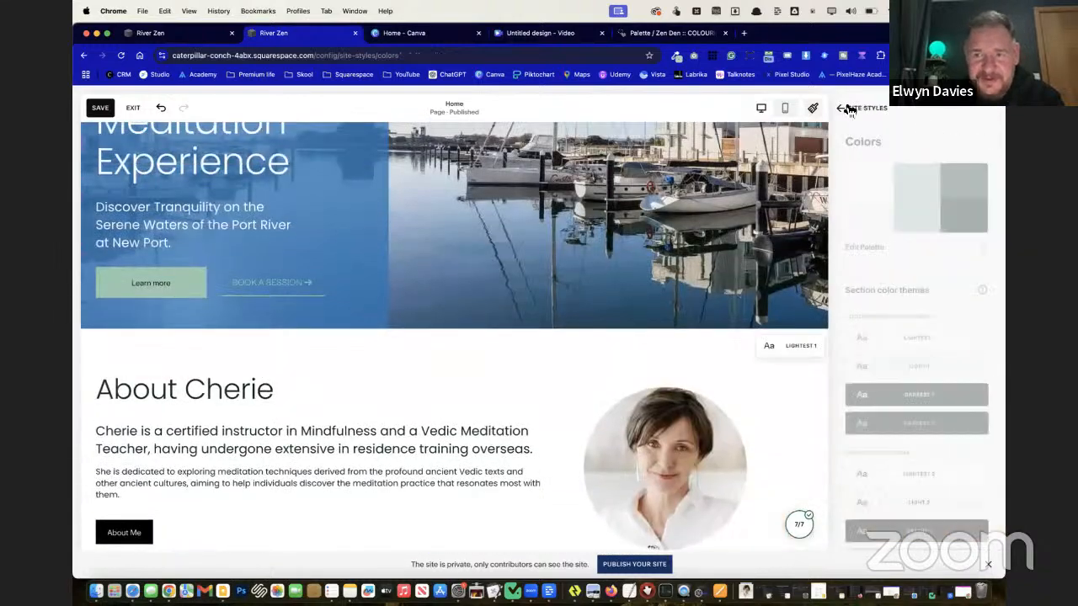
pyautogui.click(99, 109)
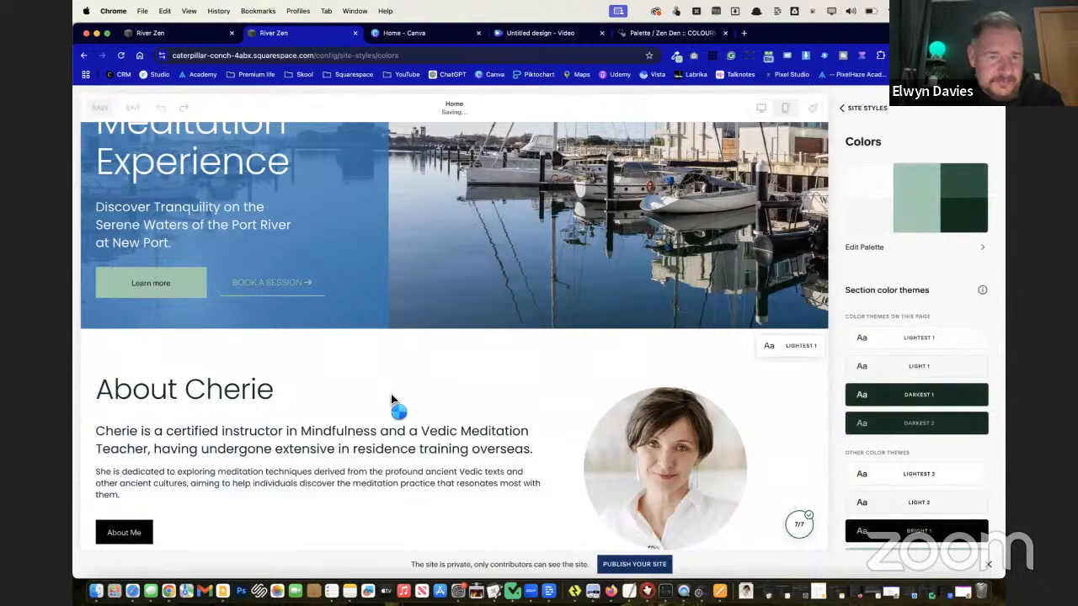
pyautogui.scroll(3, 390, 393)
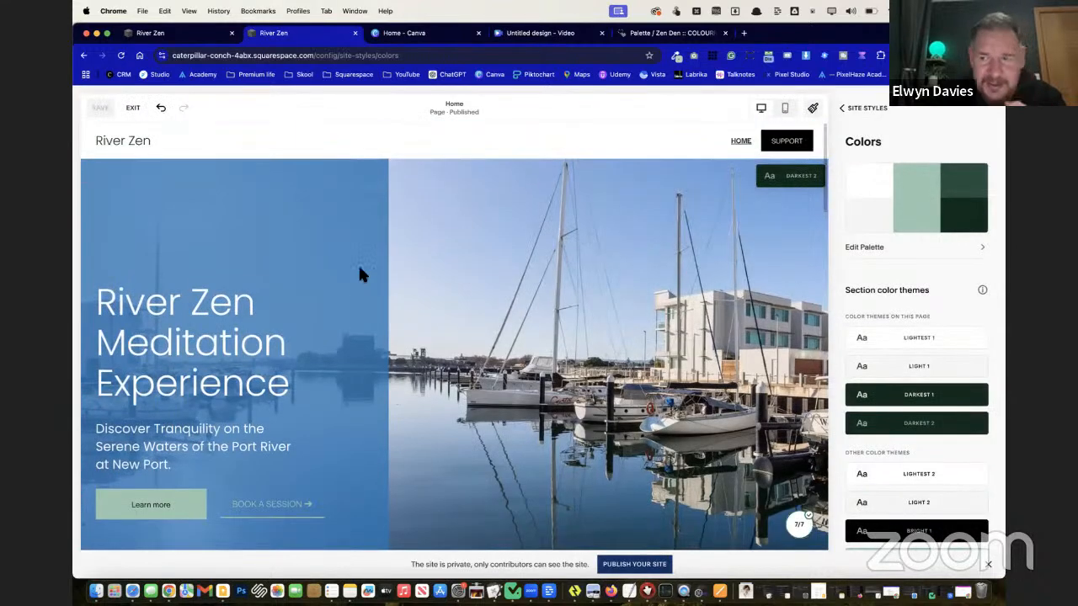
pyautogui.click(133, 108)
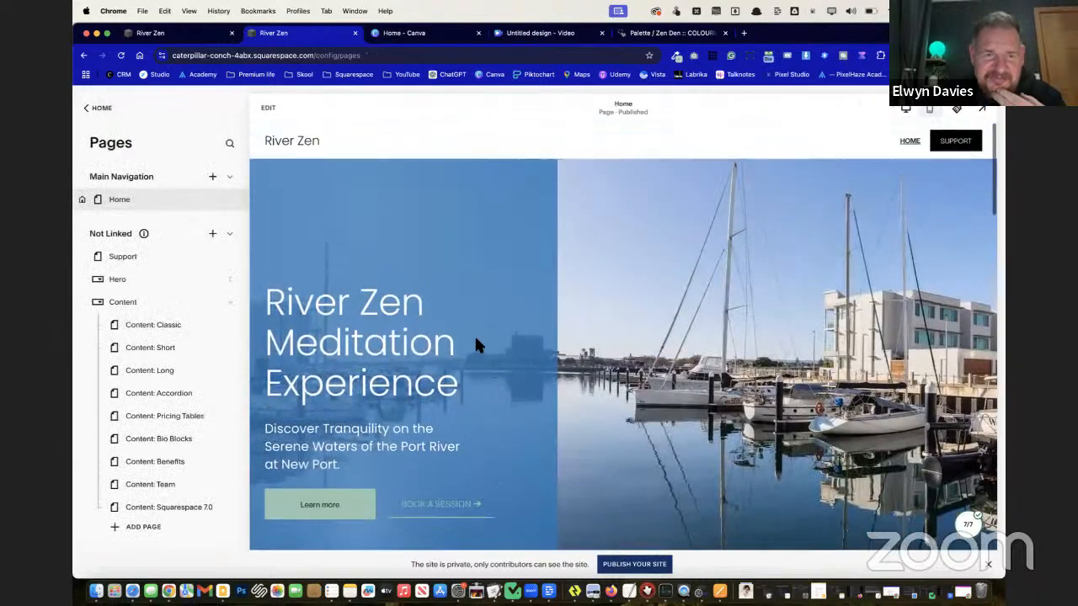
pyautogui.click(270, 108)
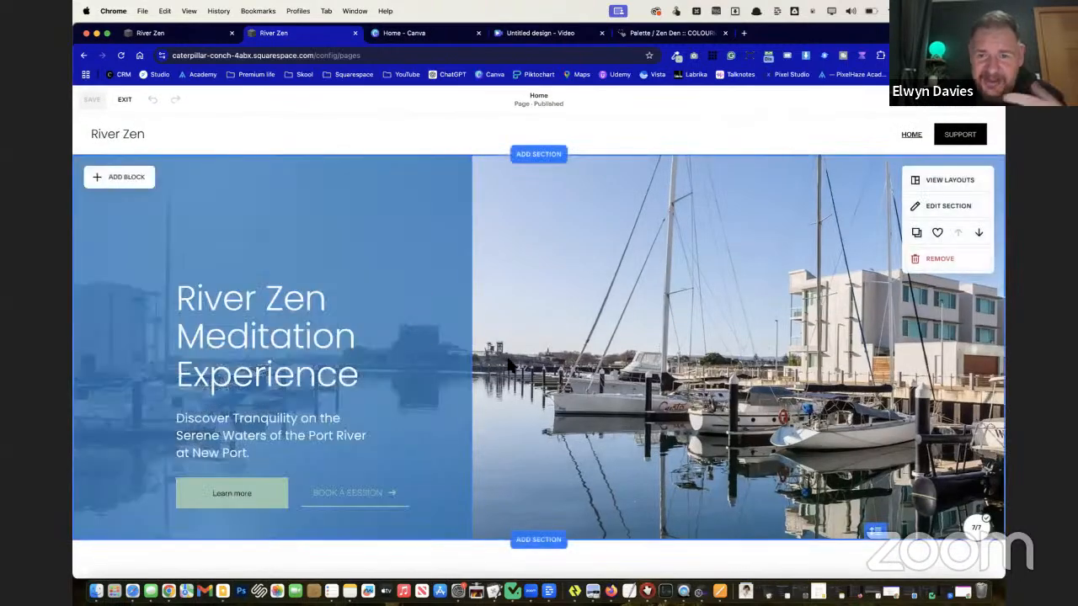
# Recolor the hero section's blue overlay shape with the palette's deep green and make it slightly transparent
pyautogui.doubleClick(438, 309)
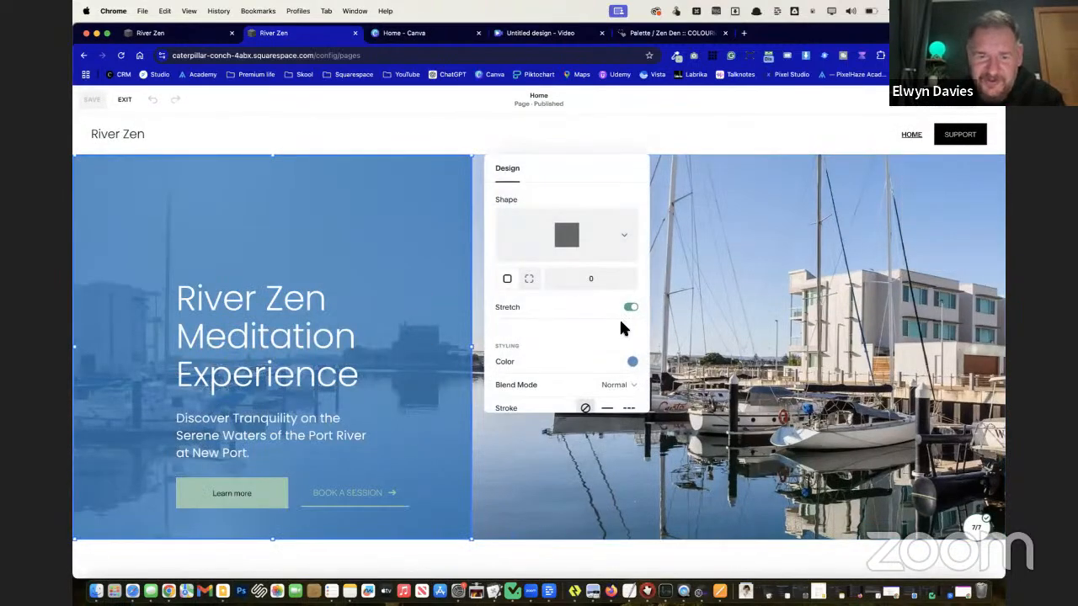
pyautogui.click(633, 362)
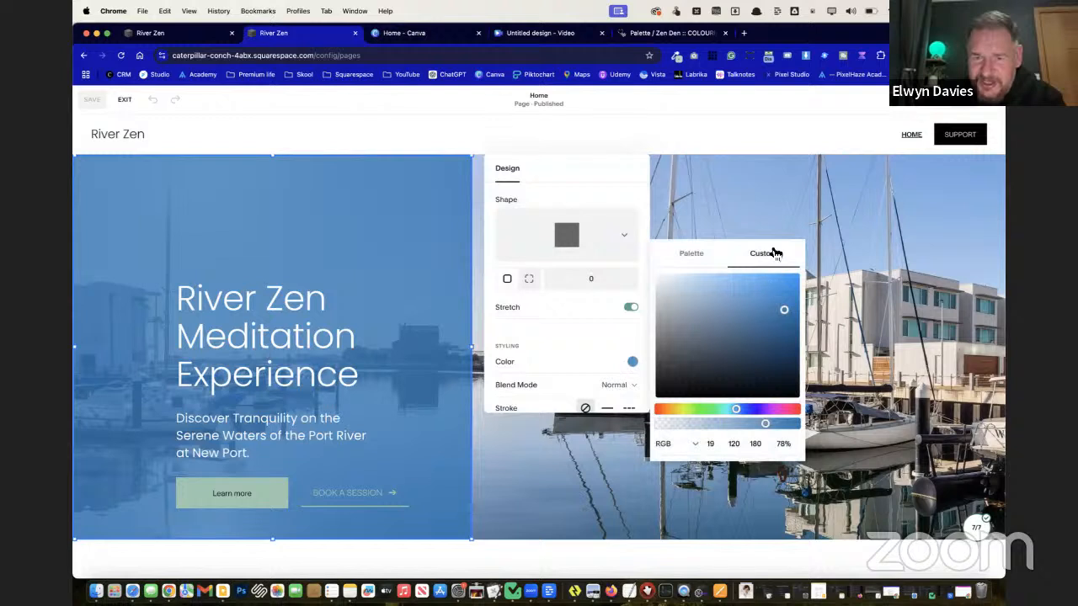
pyautogui.click(689, 253)
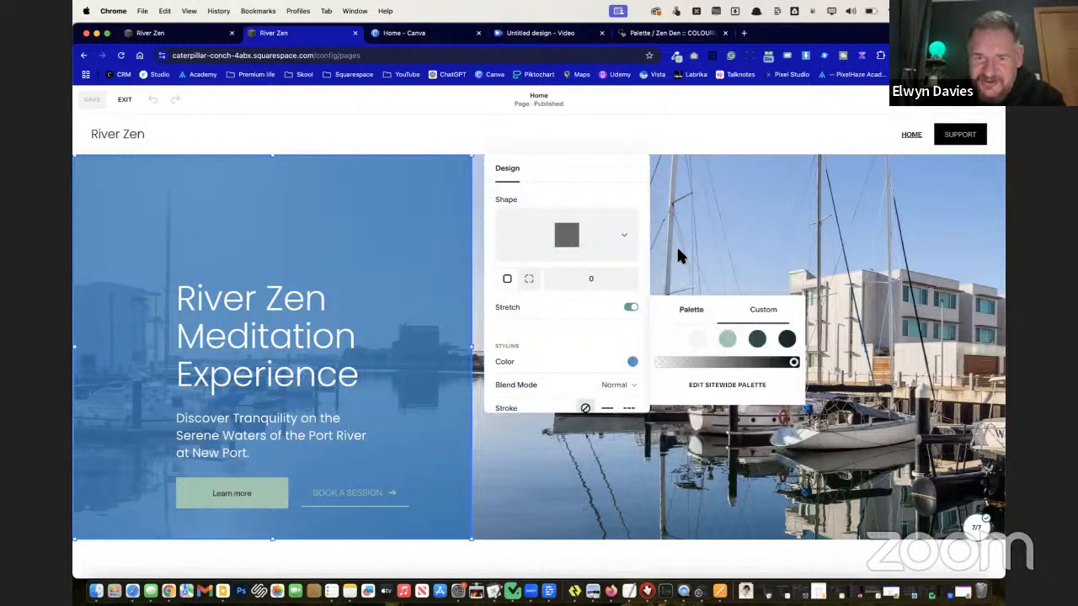
pyautogui.click(758, 340)
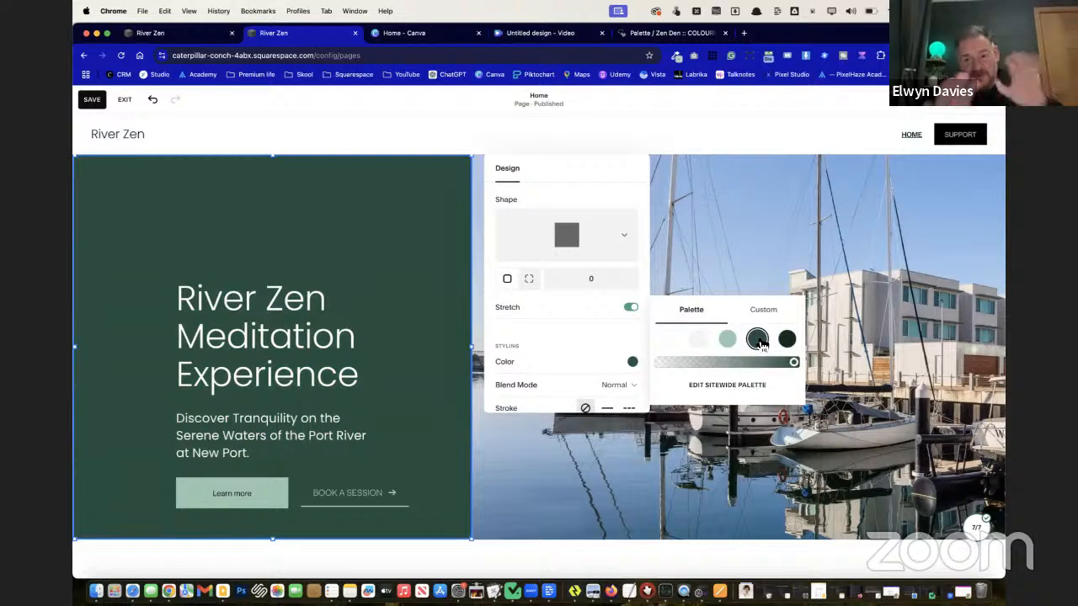
pyautogui.moveTo(796, 368)
pyautogui.mouseDown()
pyautogui.moveTo(754, 368)
pyautogui.moveTo(783, 369)
pyautogui.mouseUp()
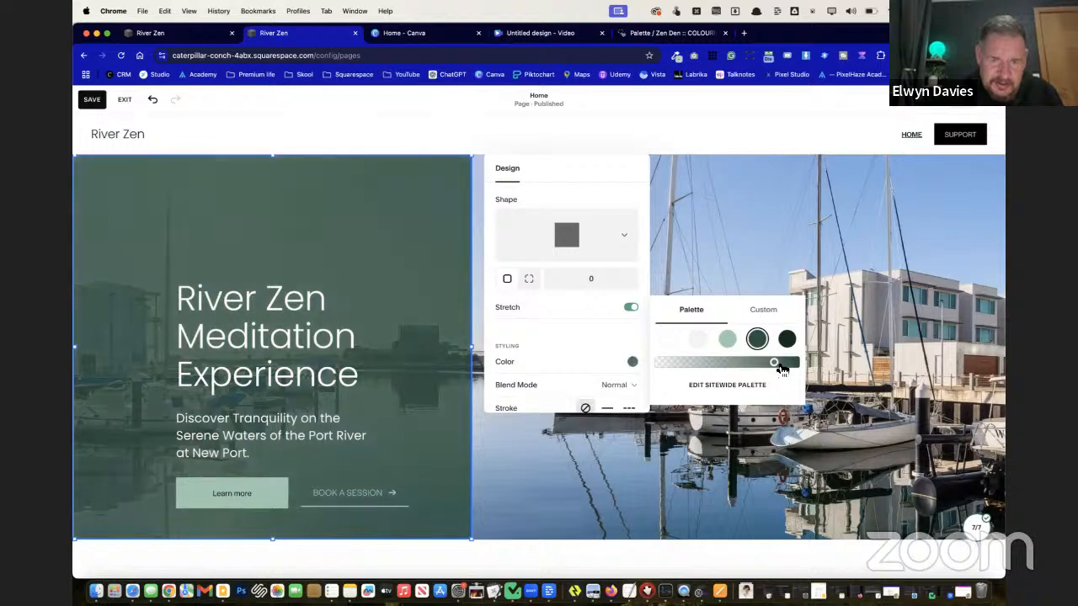
pyautogui.click(762, 225)
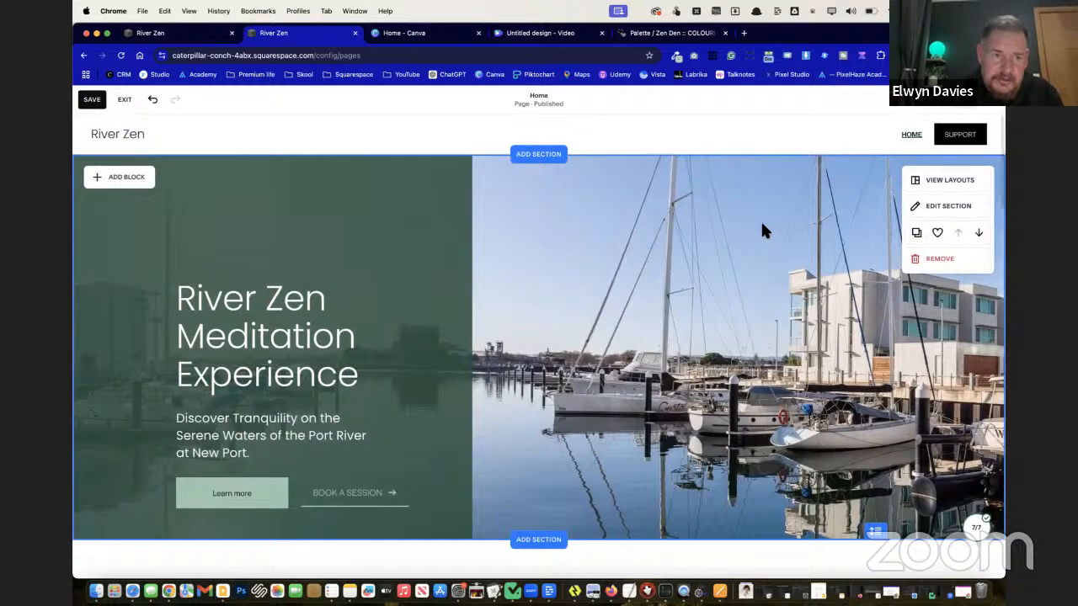
# Check the sections below the hero for the new colors and save the home page changes
pyautogui.scroll(-5, 762, 226)
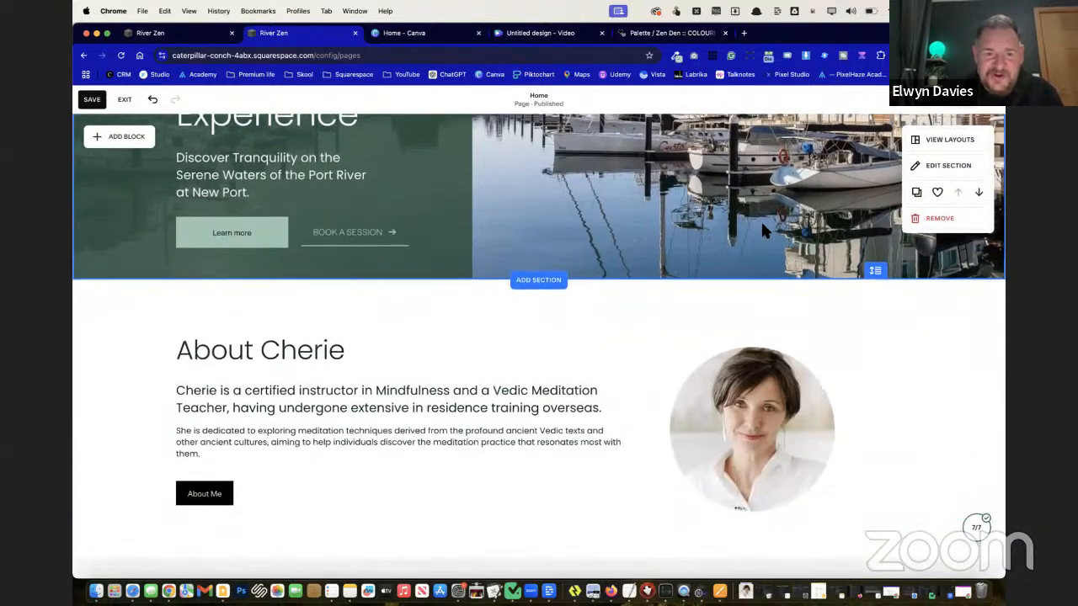
pyautogui.scroll(-6, 766, 230)
pyautogui.scroll(1, 767, 233)
pyautogui.scroll(1, 767, 232)
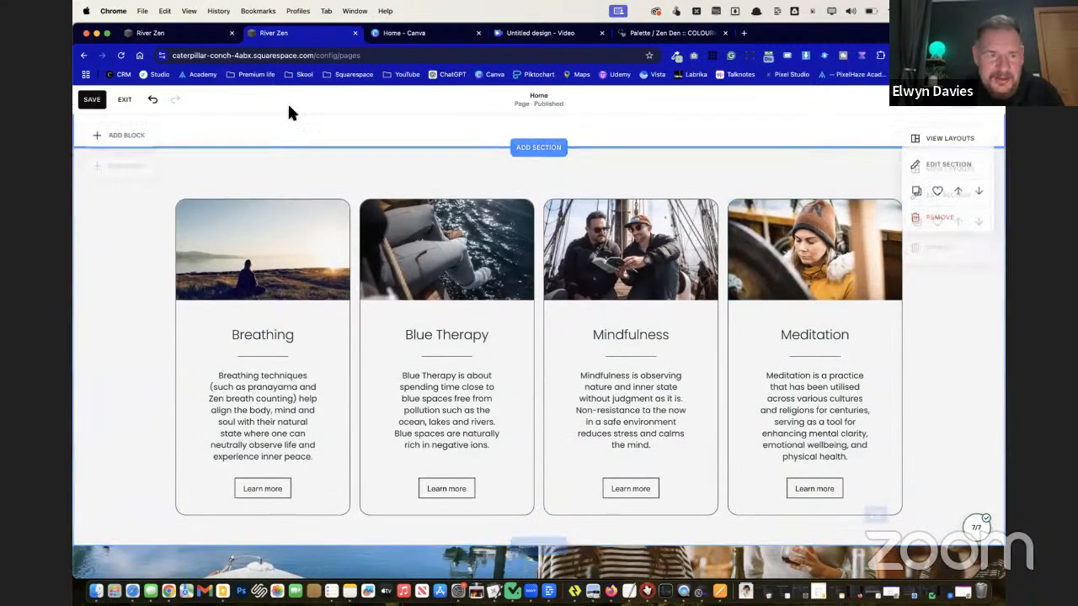
pyautogui.click(92, 99)
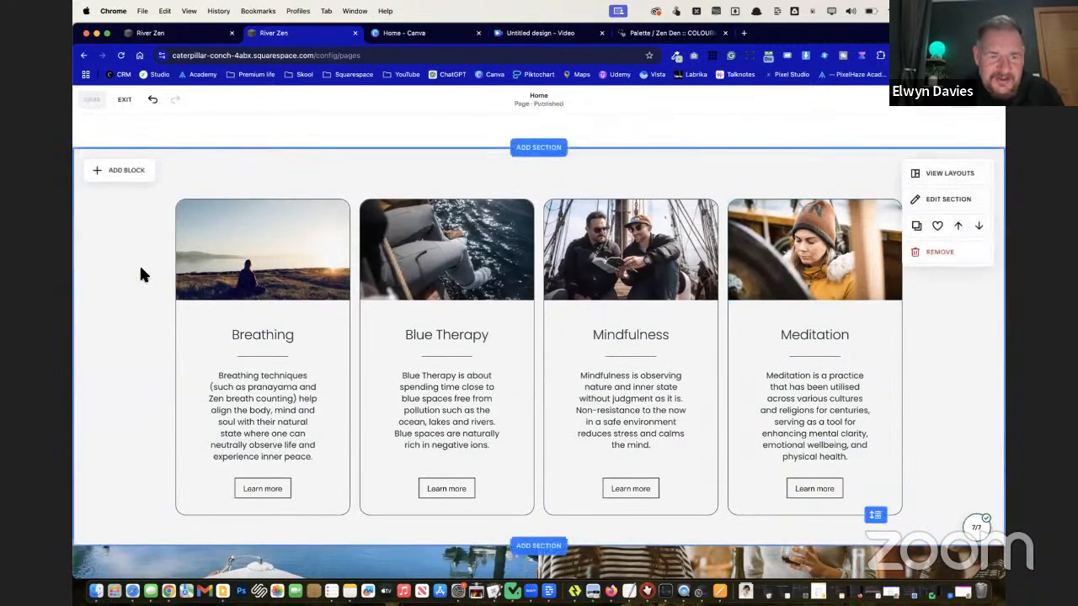
# Try the Bright 1 color theme on the four-card section and compare it with its neighbouring sections
pyautogui.click(924, 198)
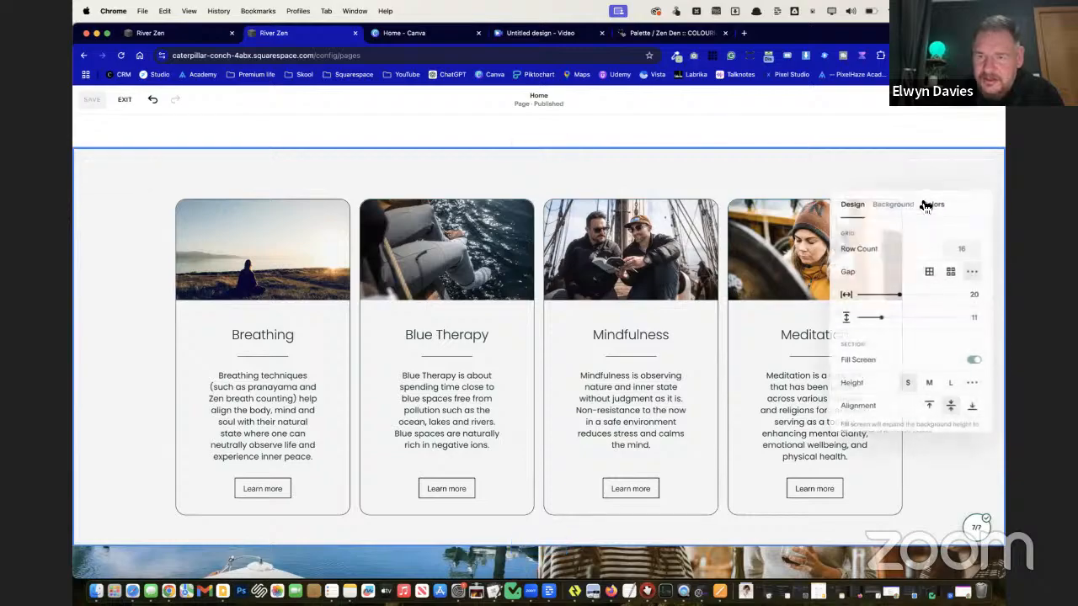
pyautogui.scroll(10, 617, 245)
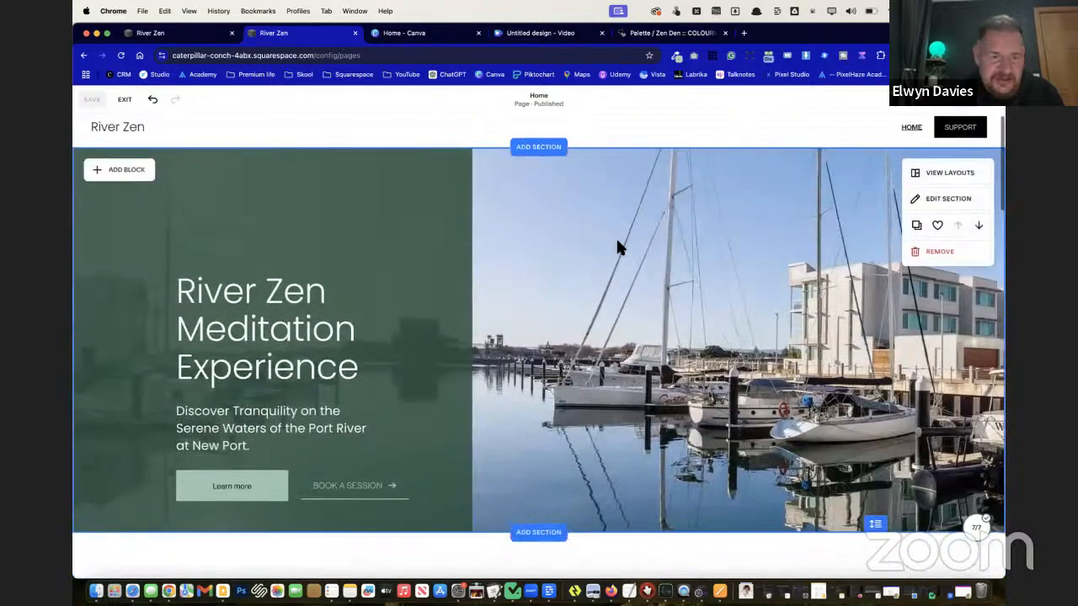
pyautogui.scroll(-10, 617, 247)
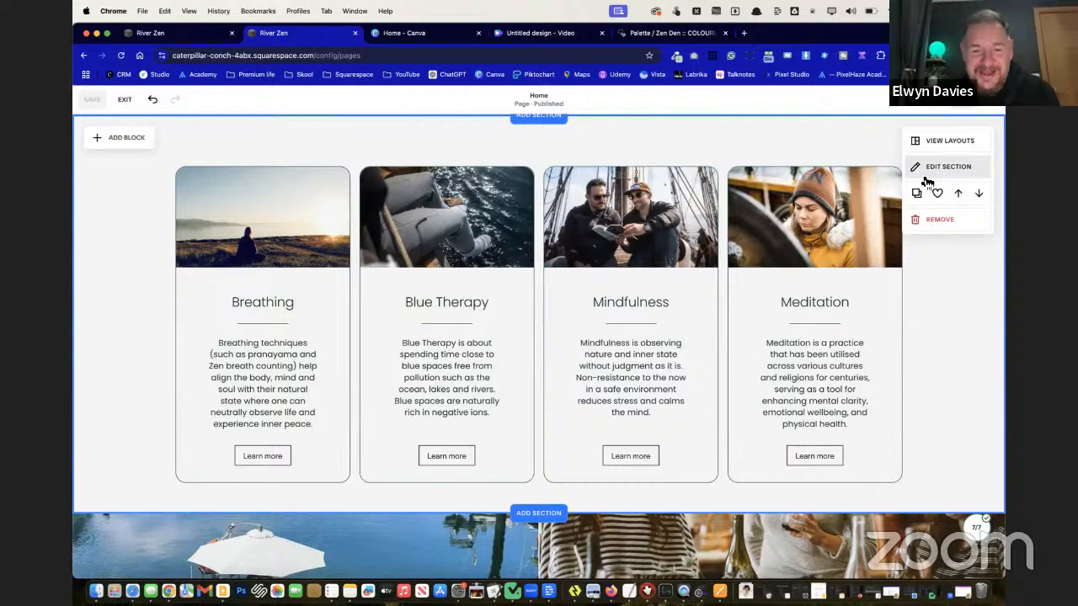
pyautogui.scroll(1, 816, 378)
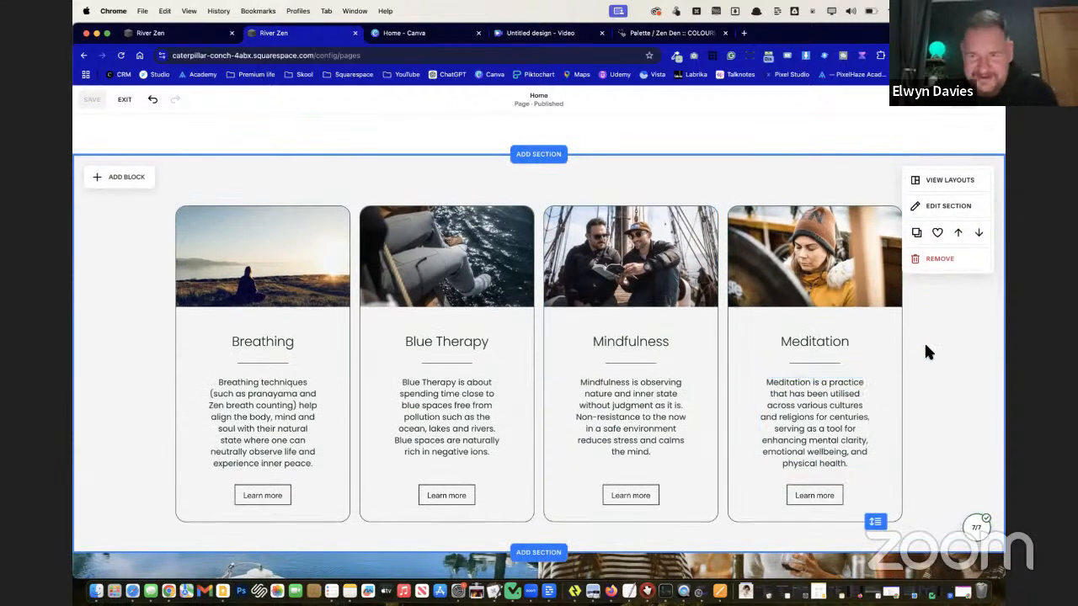
pyautogui.click(955, 216)
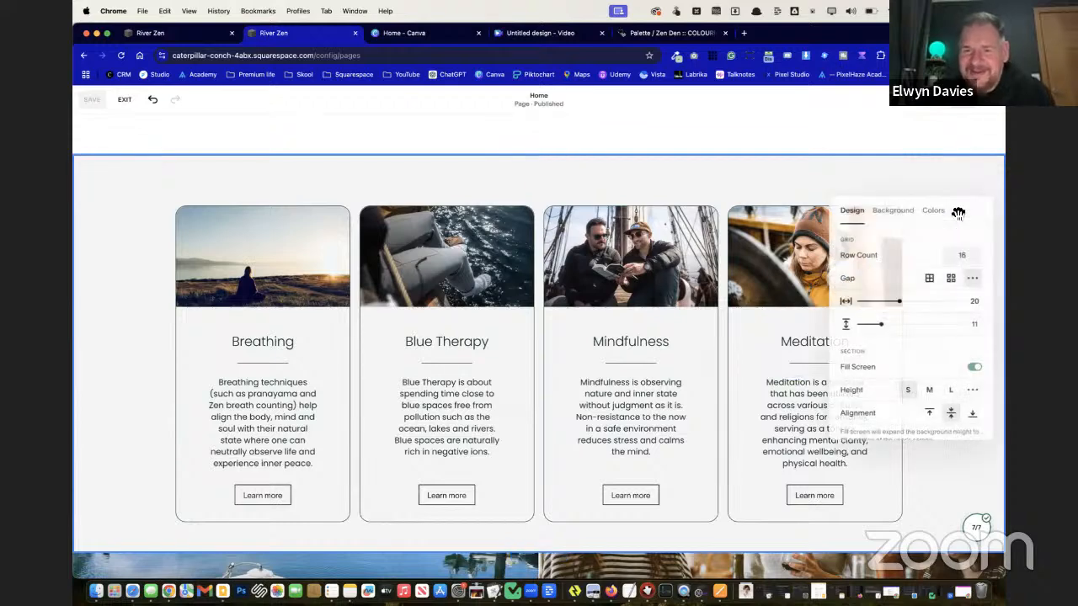
pyautogui.click(935, 211)
pyautogui.scroll(-1, 927, 383)
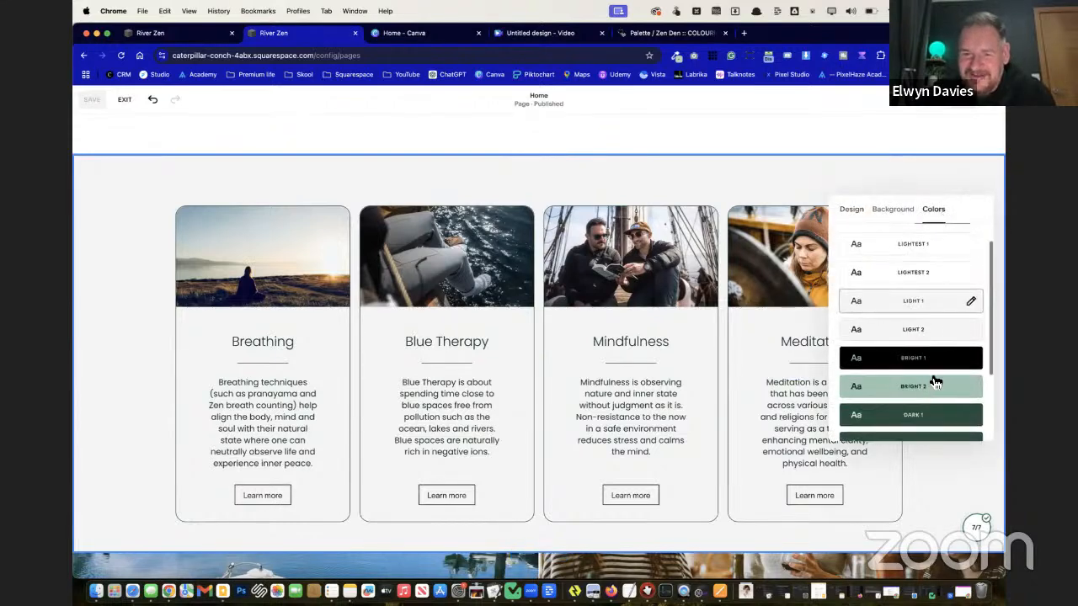
pyautogui.click(949, 365)
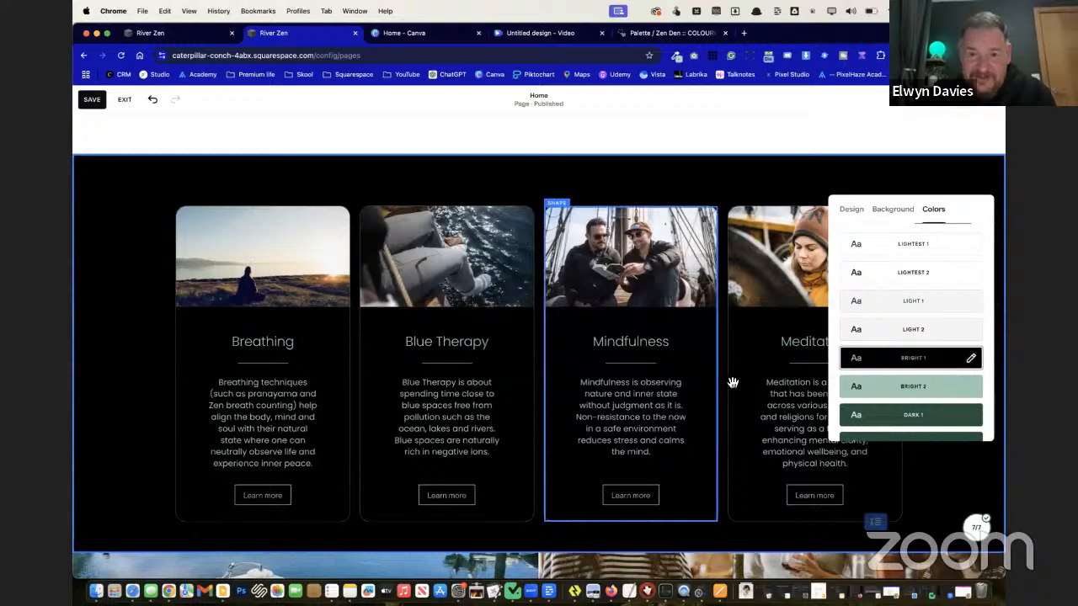
pyautogui.scroll(5, 731, 380)
pyautogui.scroll(-6, 717, 375)
pyautogui.scroll(1, 716, 375)
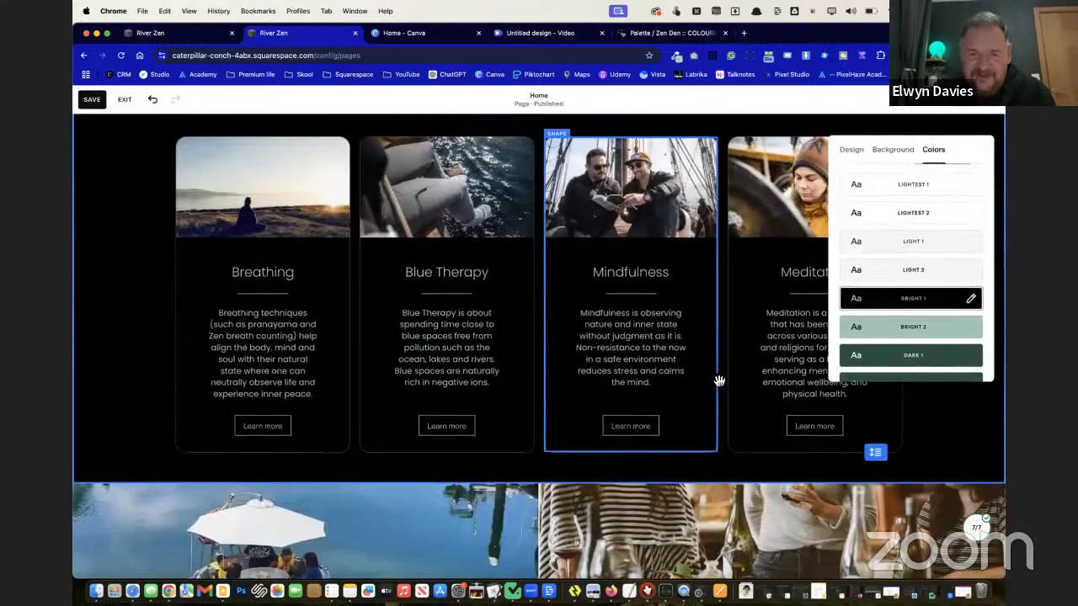
# Try the Dark 1 and Bright 2 color themes on the four-card section
pyautogui.click(912, 361)
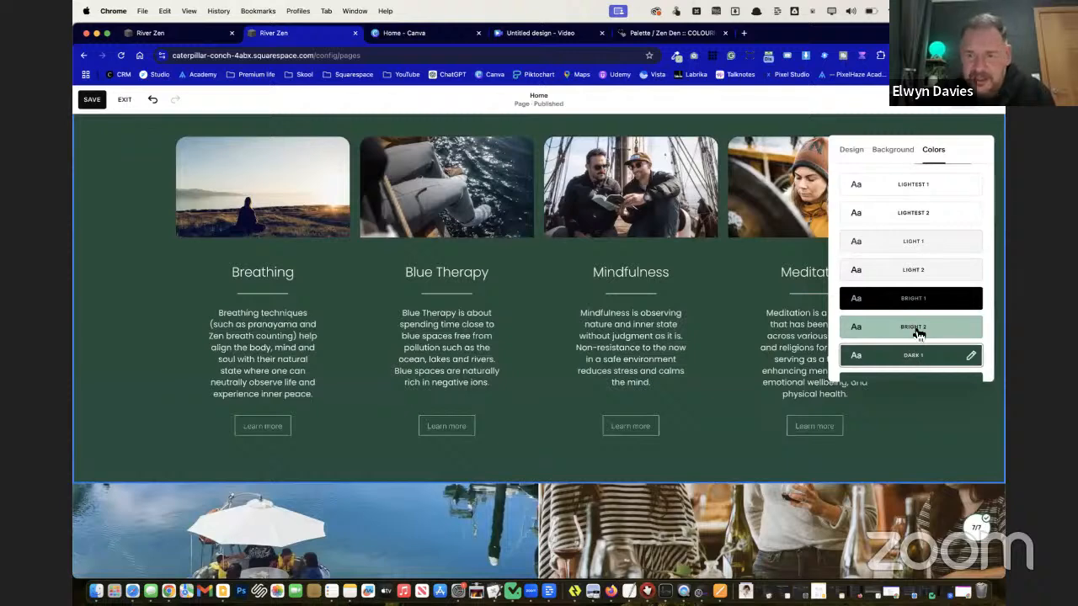
pyautogui.click(917, 334)
pyautogui.scroll(4, 624, 325)
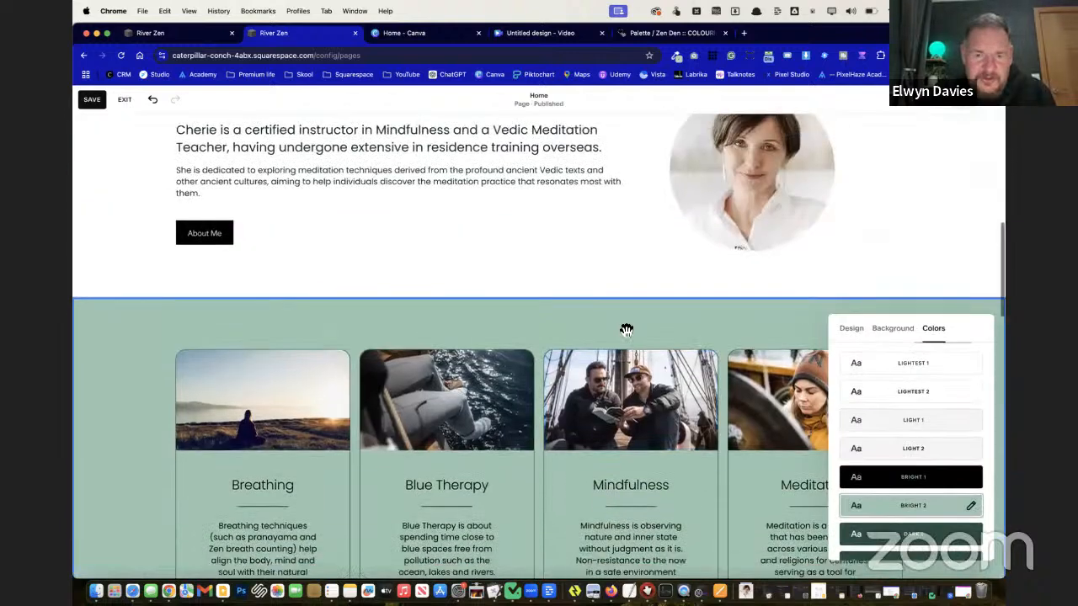
pyautogui.scroll(-5, 624, 324)
pyautogui.scroll(-3, 873, 406)
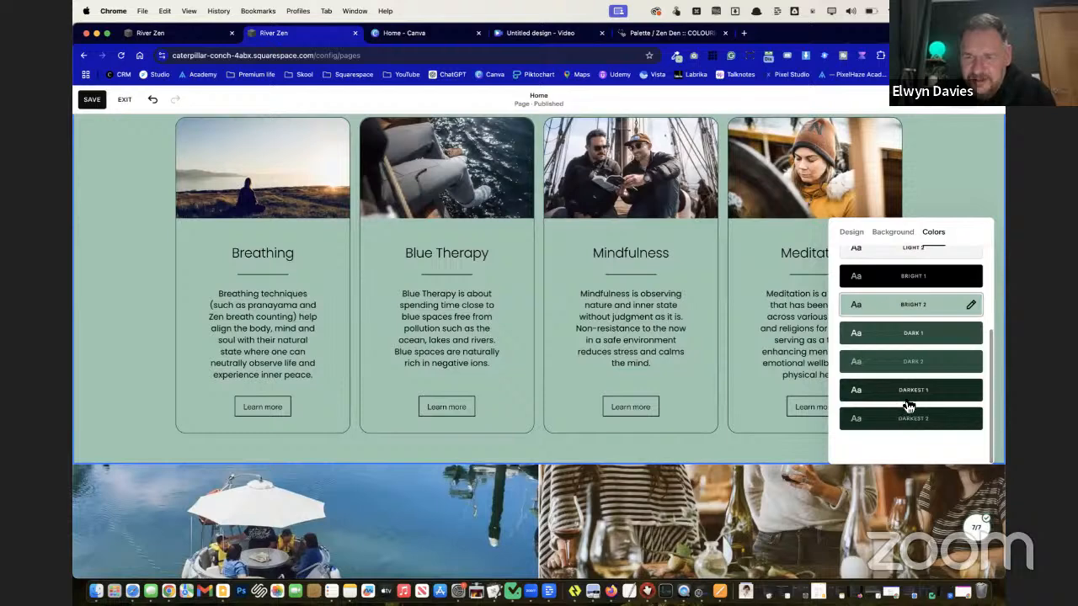
# Try the Darkest 1 and Darkest 2 color themes on the four-card section, and settle on Dark 2
pyautogui.click(911, 400)
pyautogui.click(914, 421)
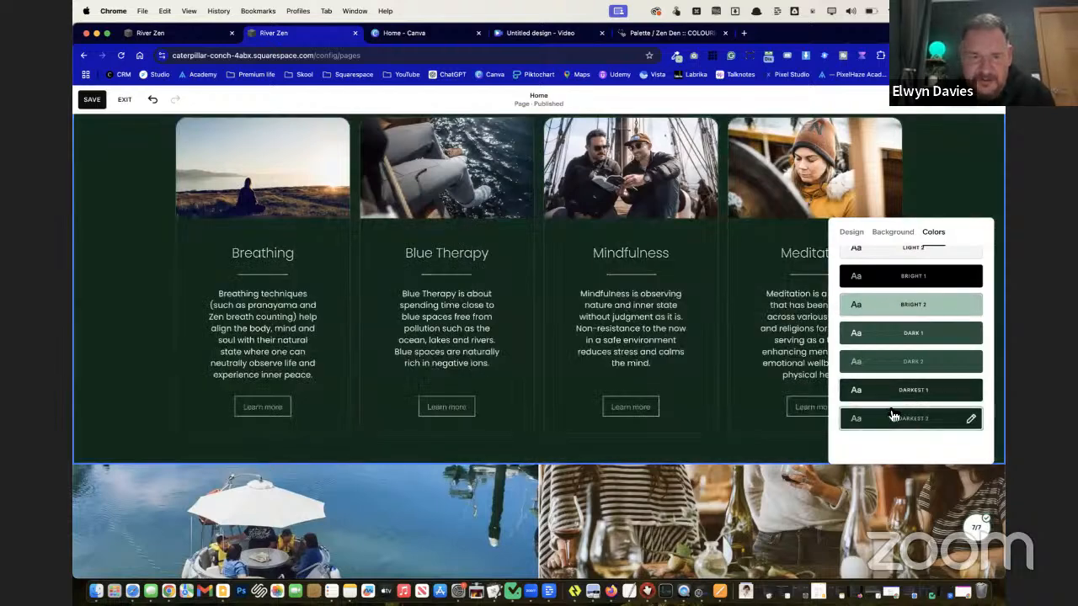
pyautogui.scroll(3, 666, 385)
pyautogui.scroll(-1, 666, 385)
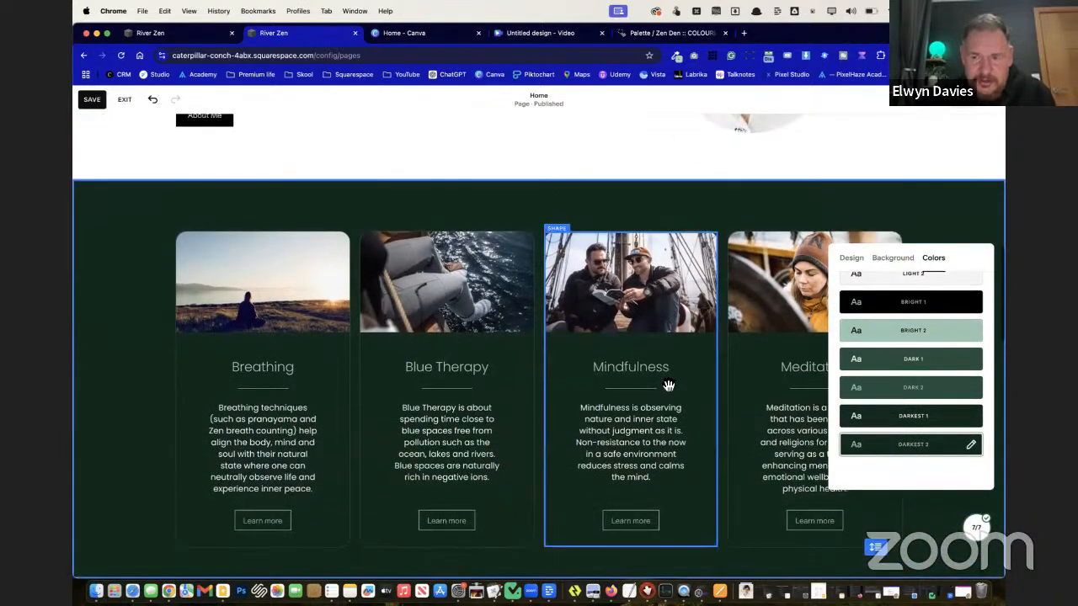
pyautogui.click(941, 392)
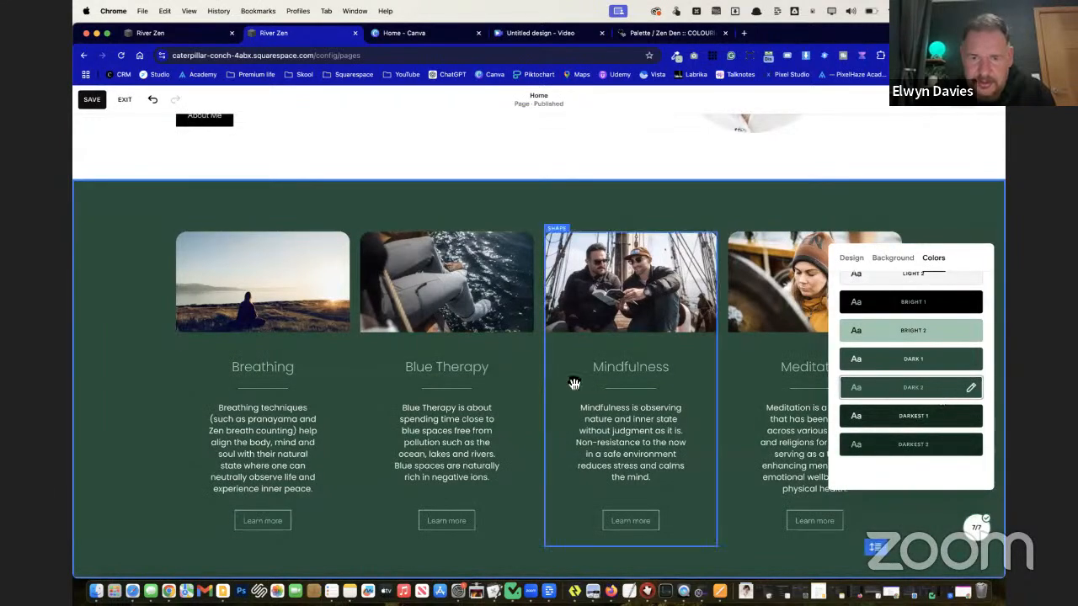
# Set the stroke color of the Mindfulness card's outline shape to the palette's light green
pyautogui.click(547, 369)
pyautogui.click(544, 410)
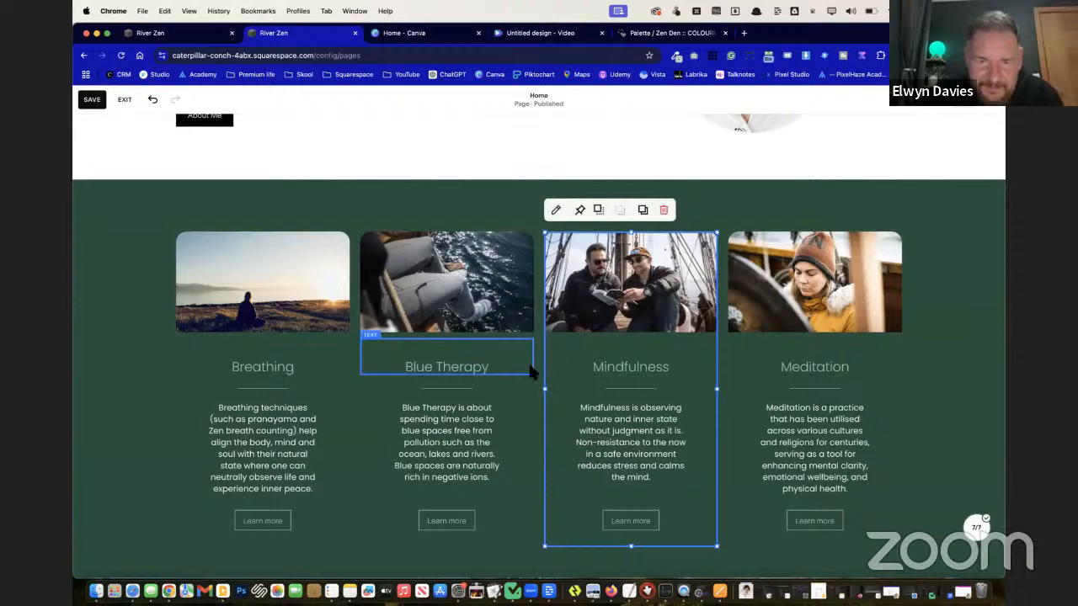
pyautogui.click(556, 209)
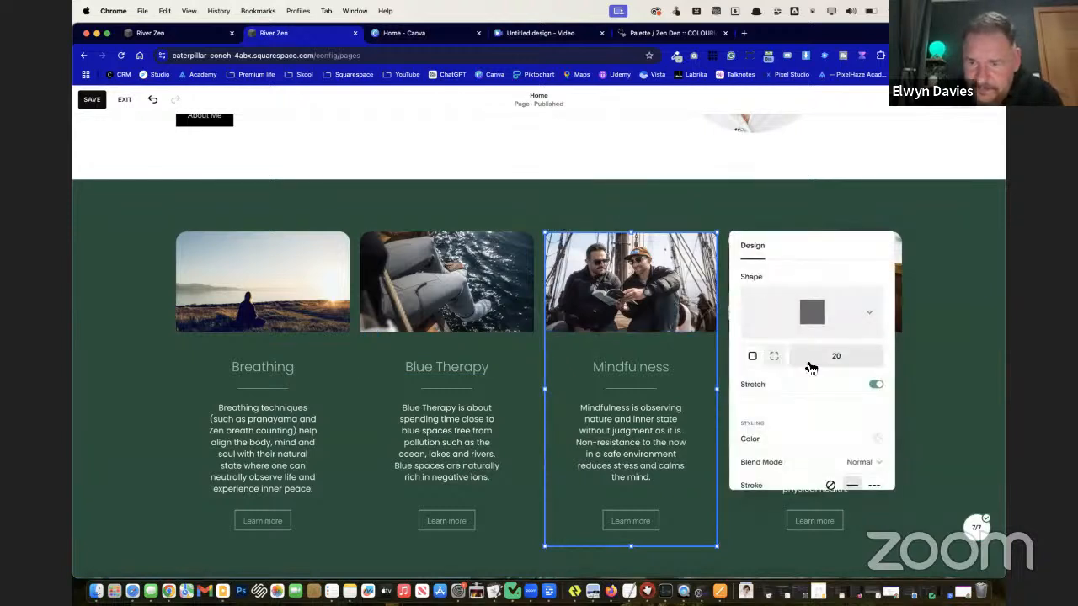
pyautogui.scroll(-4, 804, 396)
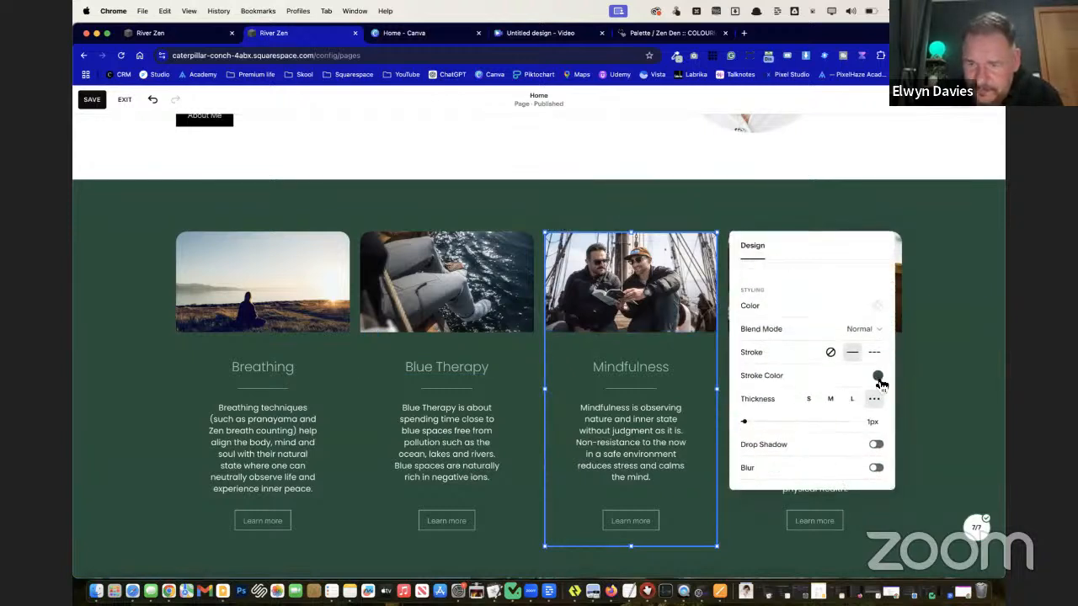
pyautogui.click(878, 376)
pyautogui.click(924, 355)
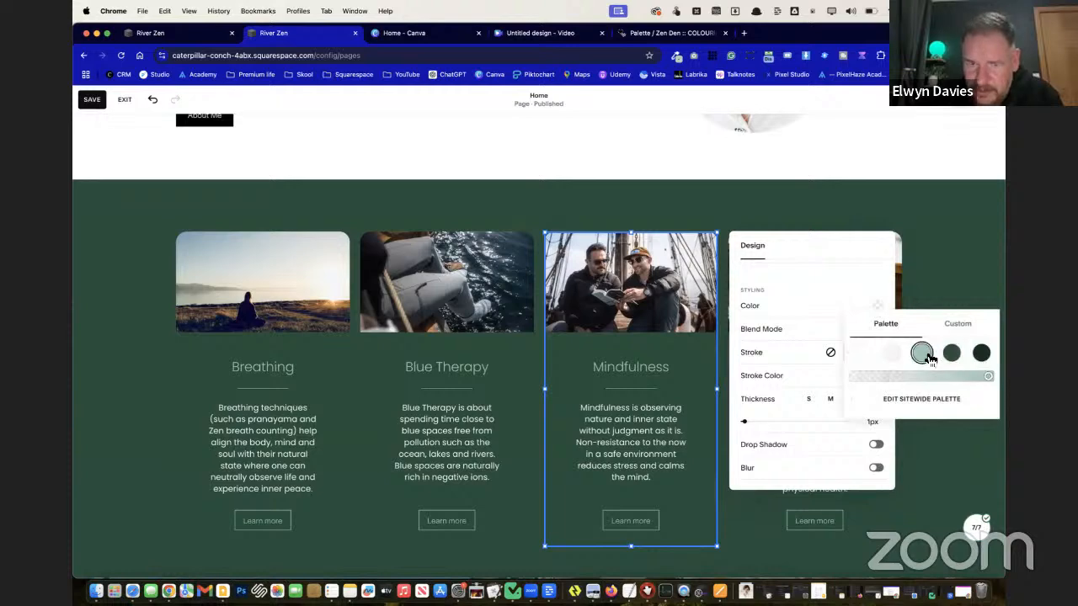
# Give the Blue Therapy card's outline shape the palette's light green stroke color
pyautogui.click(523, 386)
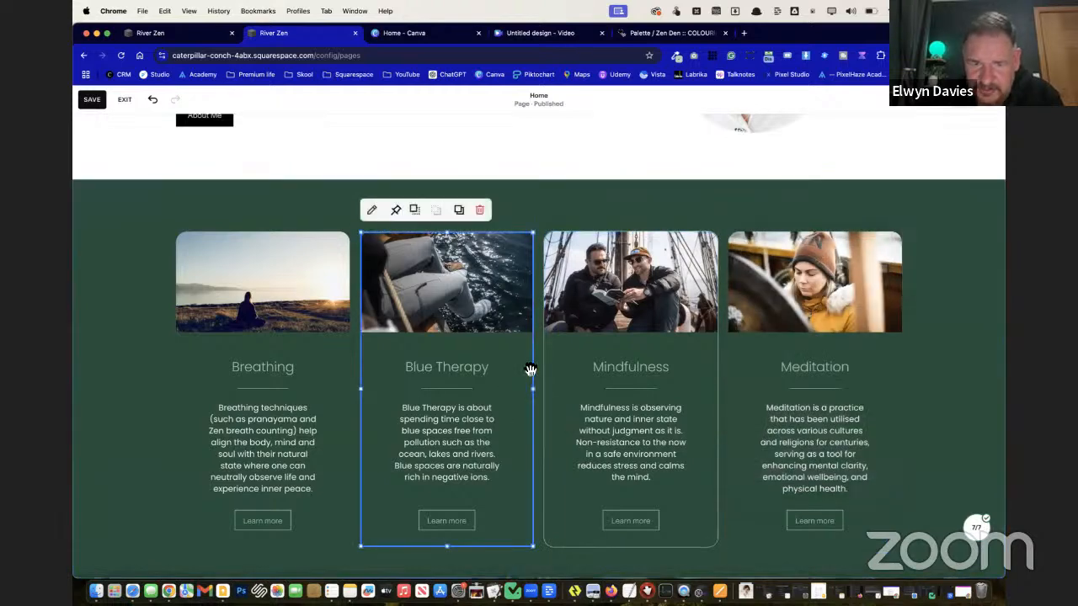
pyautogui.click(396, 209)
pyautogui.scroll(-5, 632, 449)
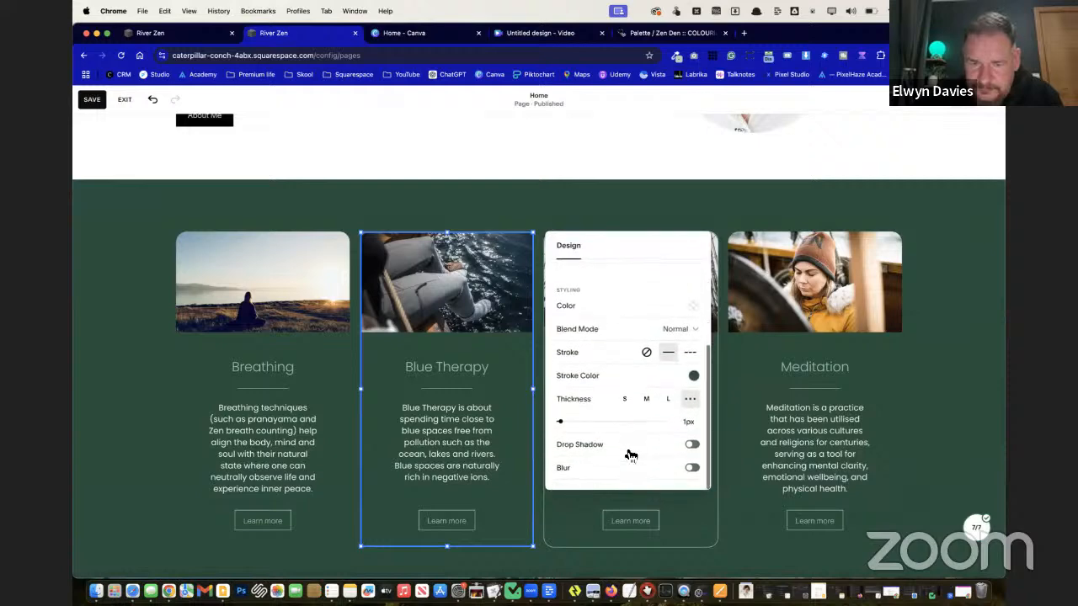
pyautogui.click(693, 376)
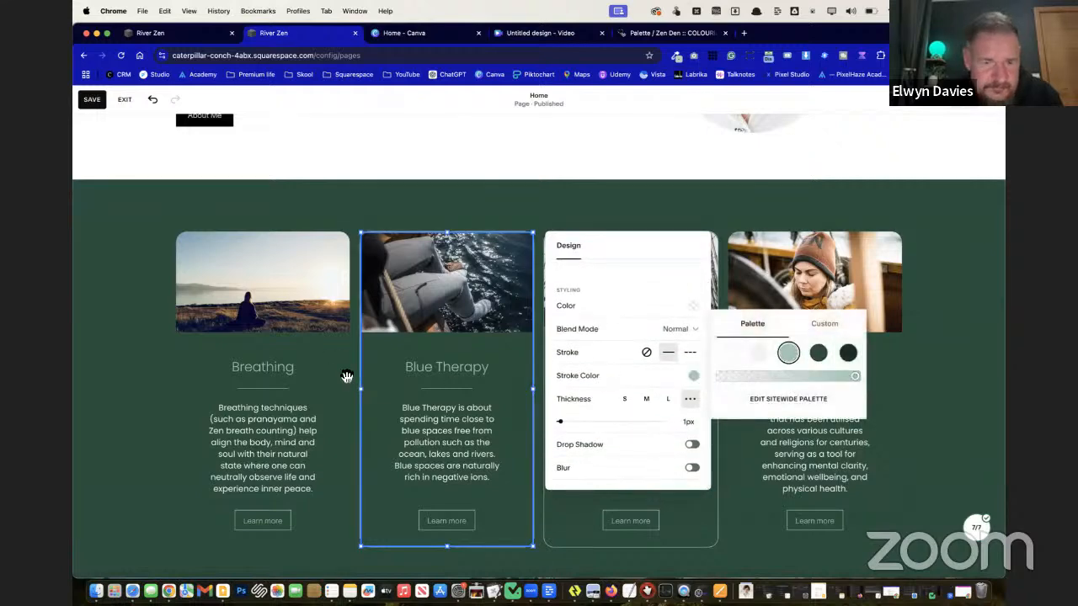
# Change the Breathing card's outline stroke to the palette's light green and close the shape settings
pyautogui.click(342, 348)
pyautogui.click(353, 424)
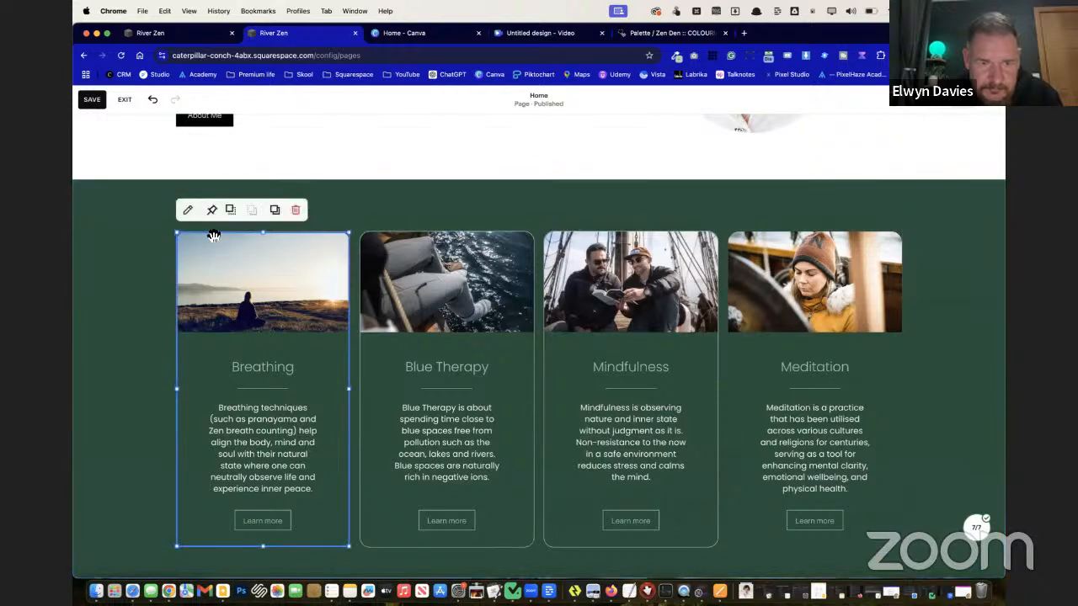
pyautogui.click(190, 211)
pyautogui.scroll(-4, 474, 376)
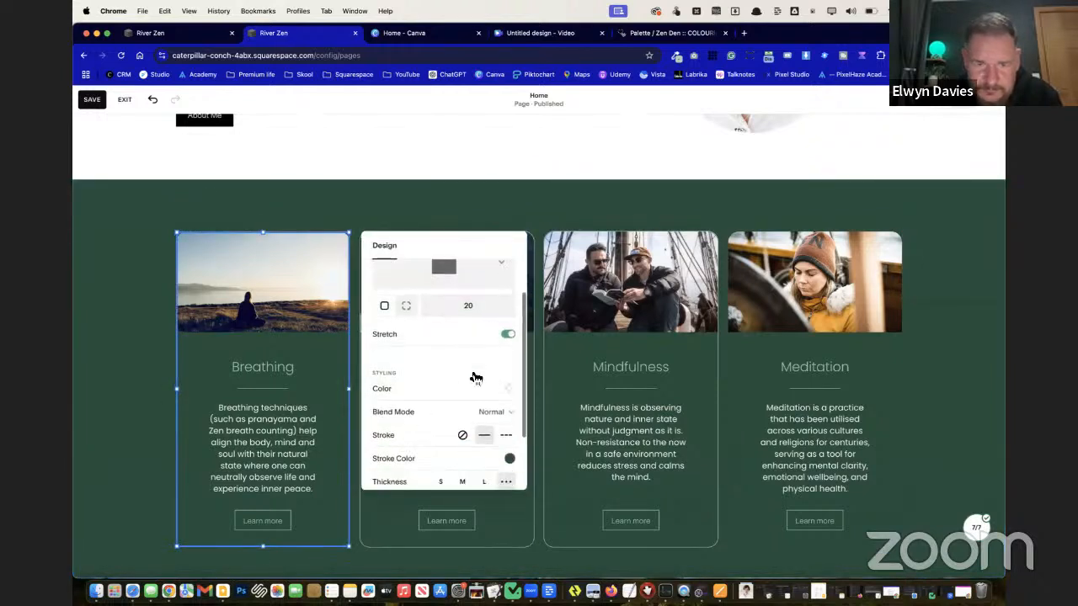
pyautogui.click(511, 378)
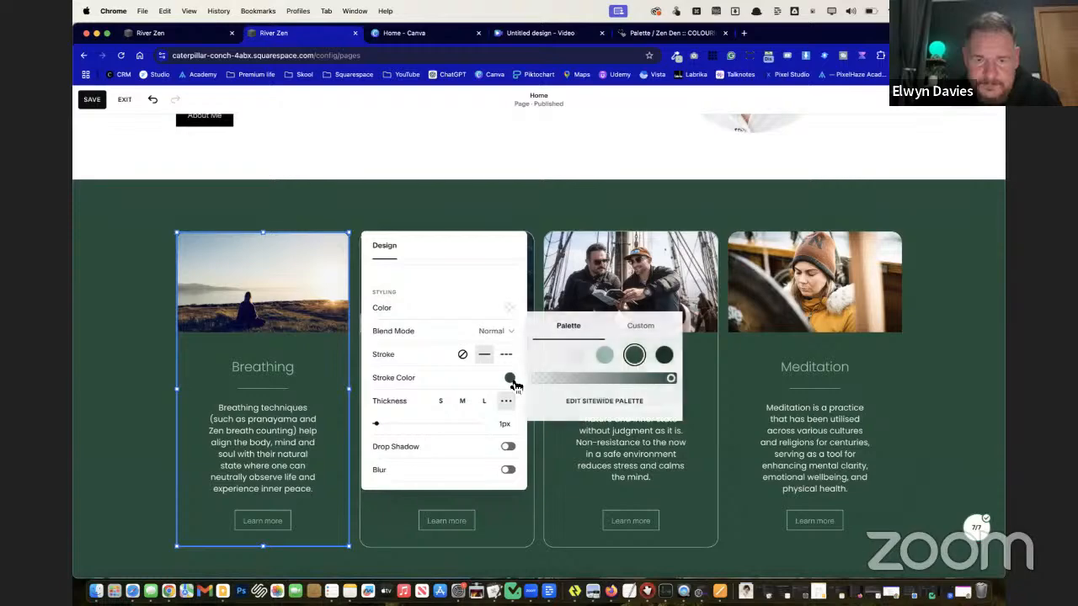
pyautogui.click(606, 361)
pyautogui.click(144, 396)
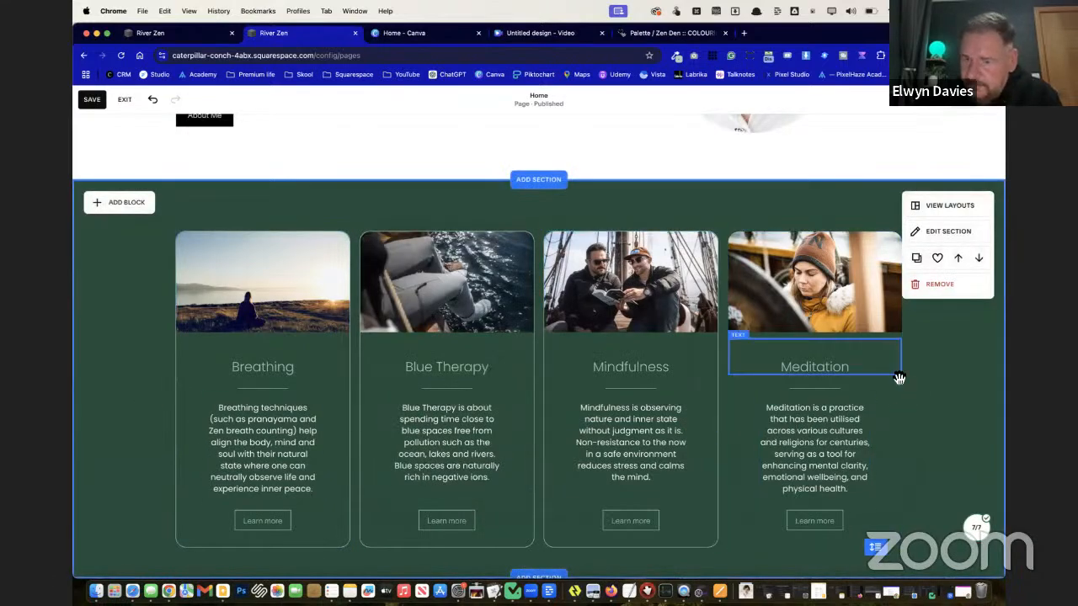
# Set the stroke color of the Meditation card's outline shape to the palette's light green and close its settings
pyautogui.click(899, 383)
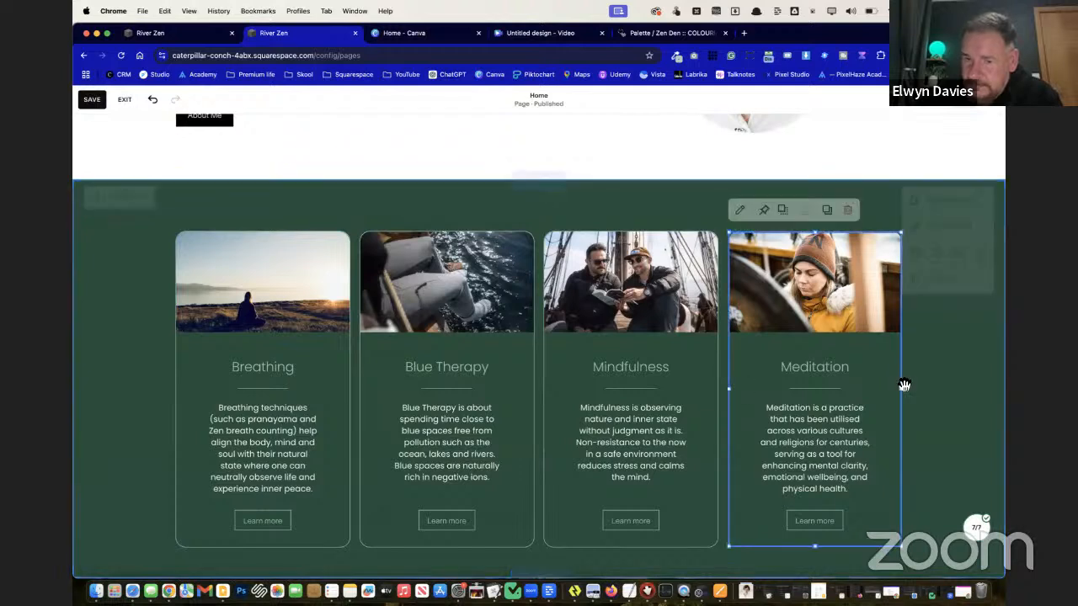
pyautogui.click(740, 214)
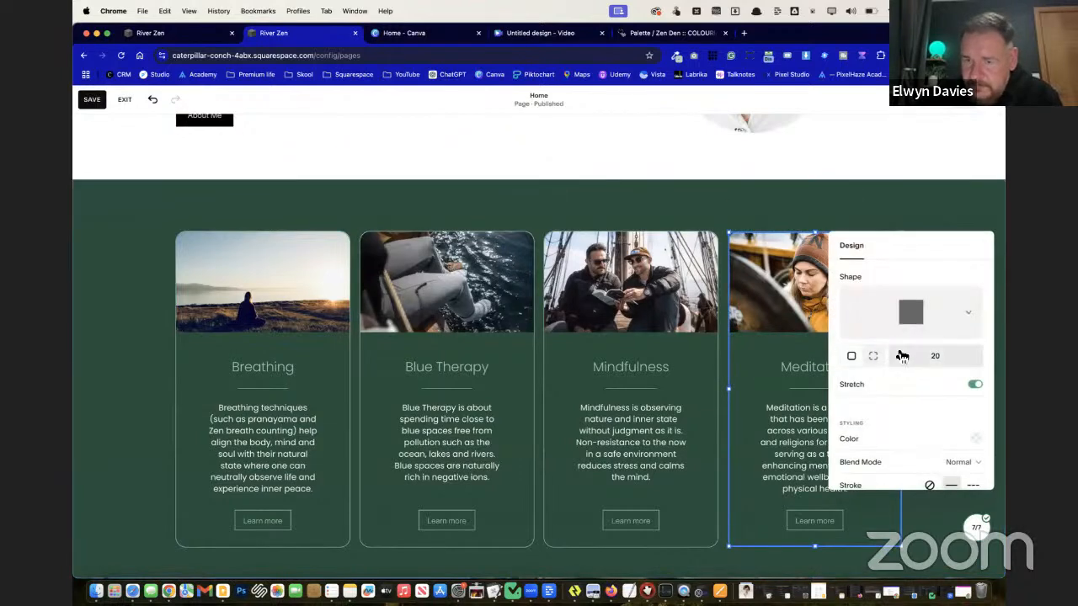
pyautogui.scroll(-1, 919, 436)
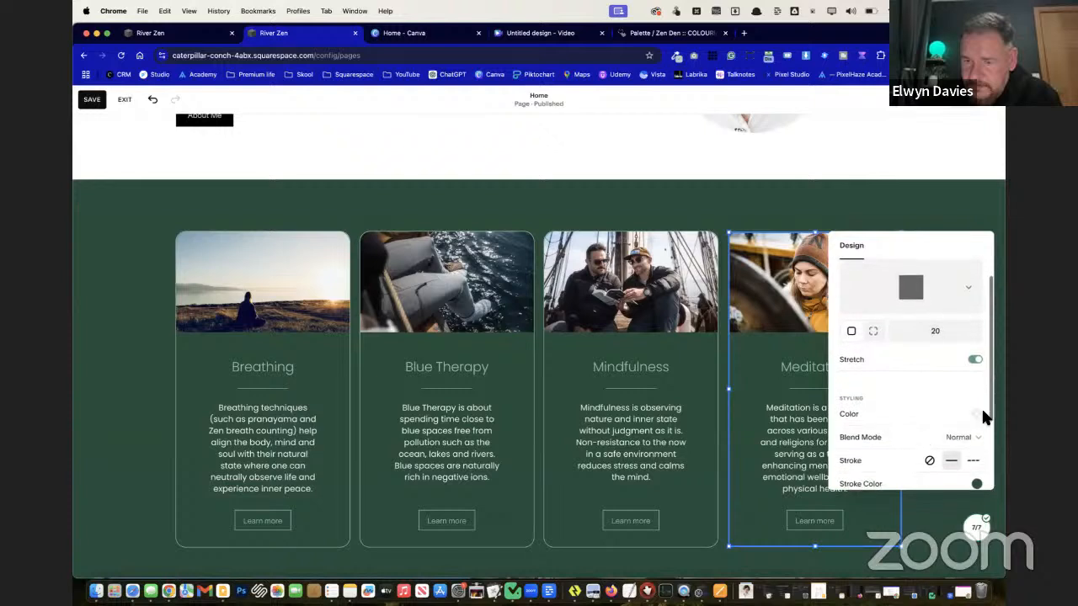
pyautogui.scroll(-4, 984, 418)
pyautogui.click(976, 376)
pyautogui.click(924, 362)
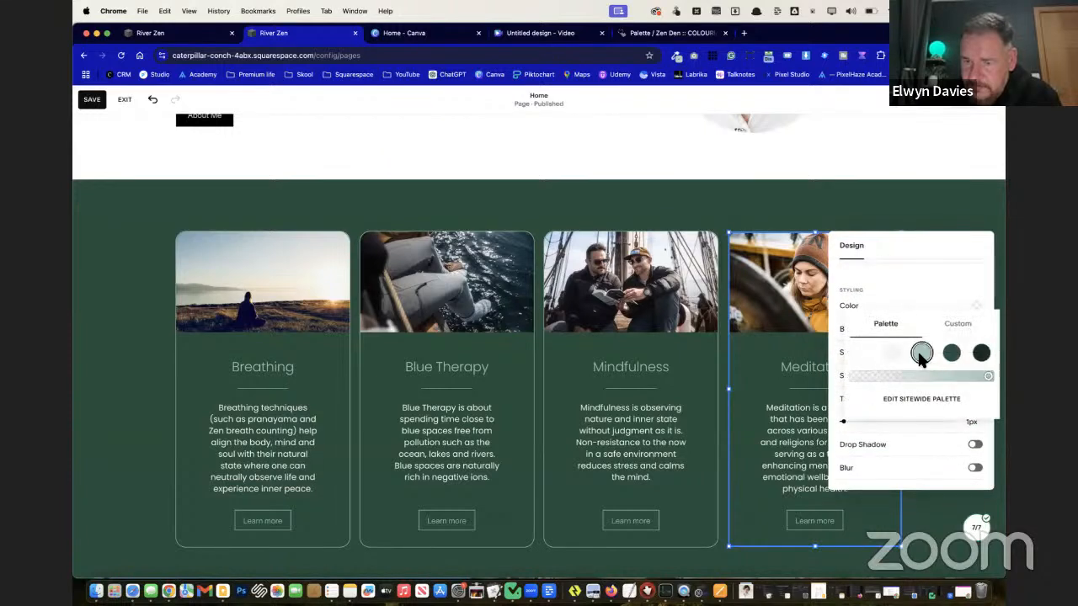
pyautogui.click(880, 191)
pyautogui.scroll(-5, 947, 457)
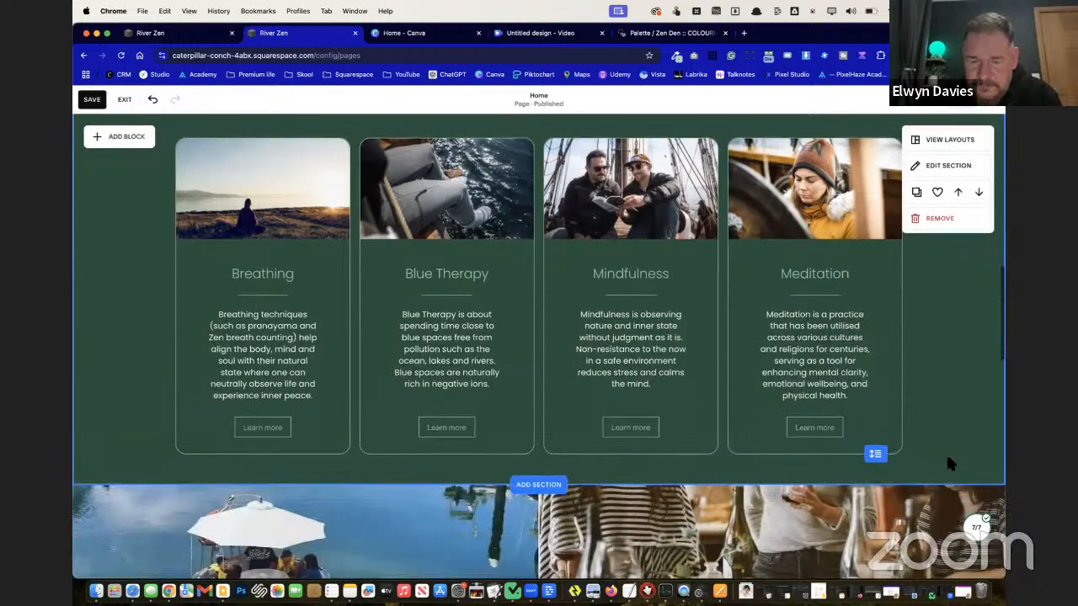
pyautogui.scroll(-4, 947, 459)
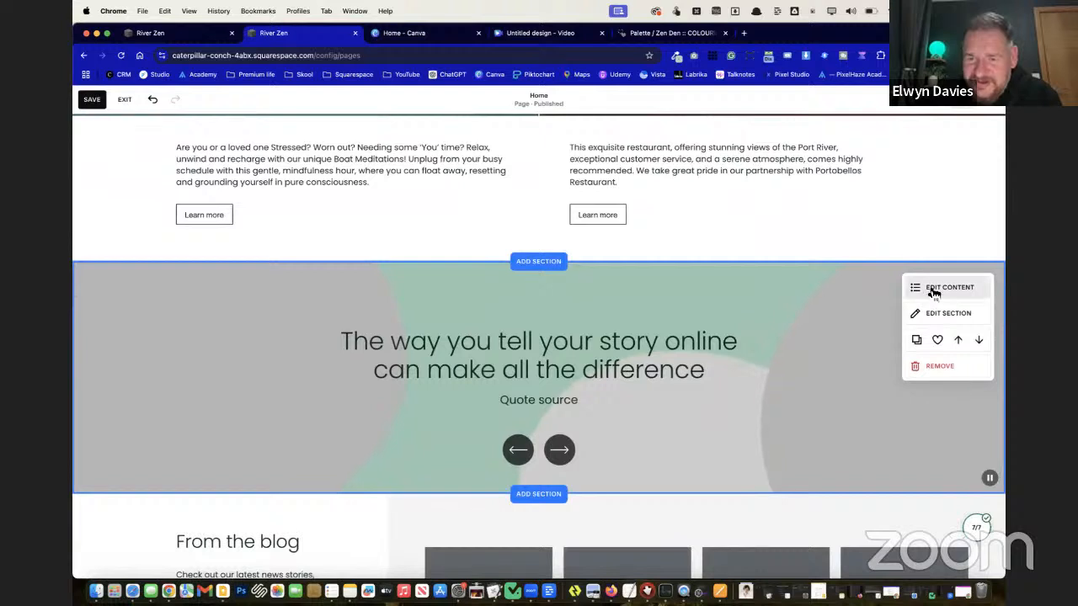
pyautogui.click(929, 290)
pyautogui.click(928, 269)
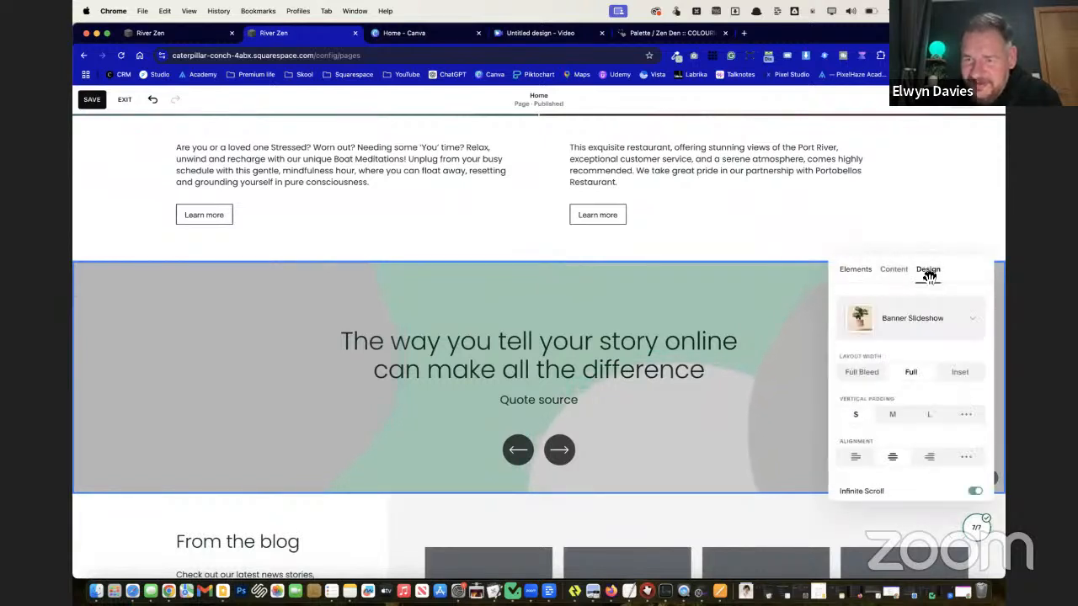
pyautogui.click(893, 269)
pyautogui.click(794, 312)
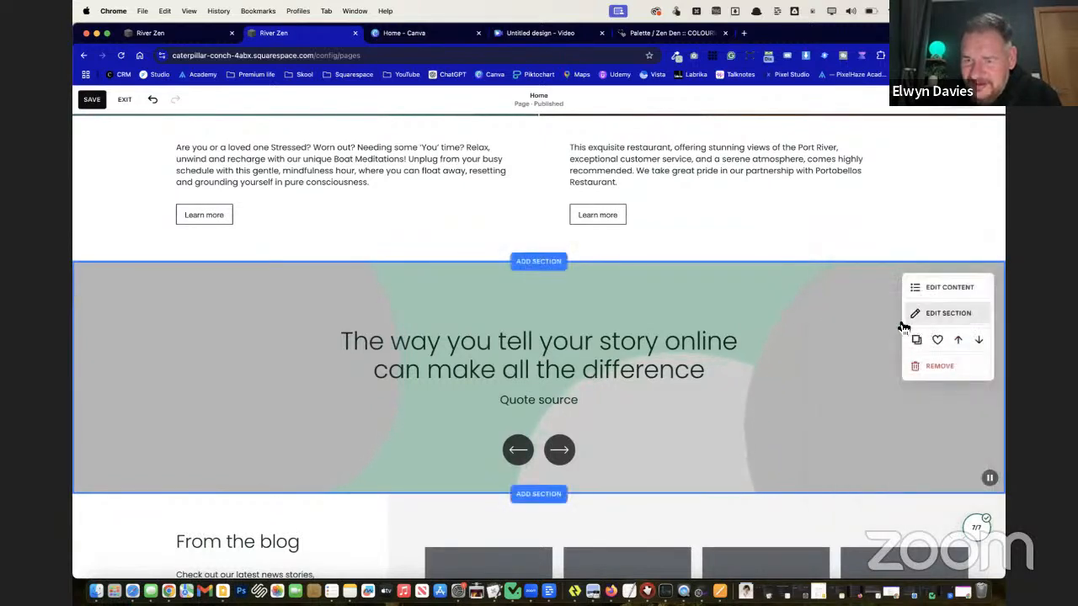
# Recolor the quote section's background art by setting its shape color to a custom pale green, #C8E5D7
pyautogui.click(959, 315)
pyautogui.click(904, 270)
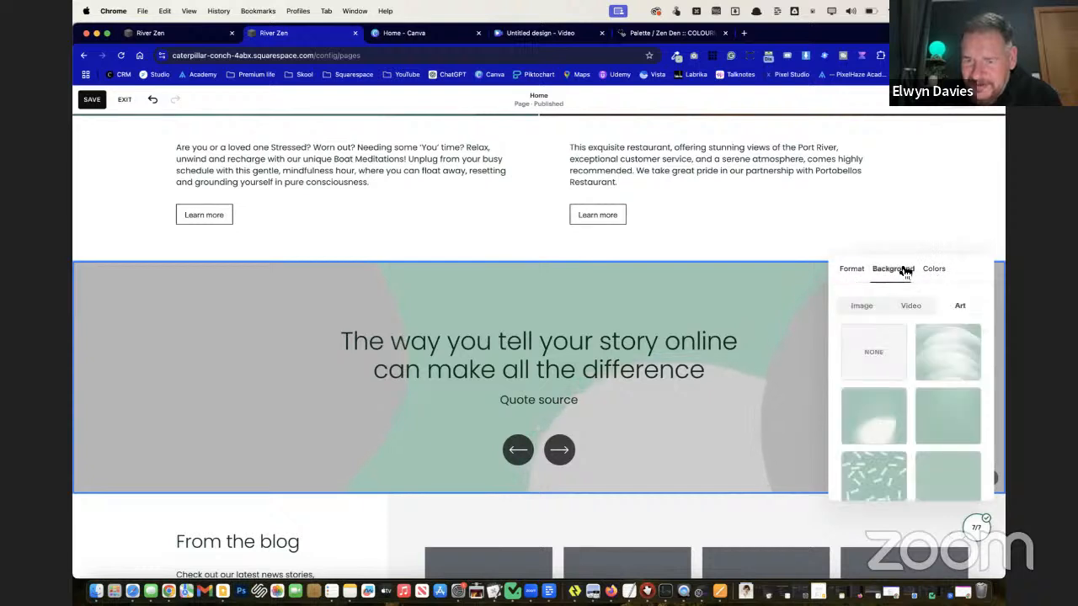
pyautogui.scroll(-4, 945, 337)
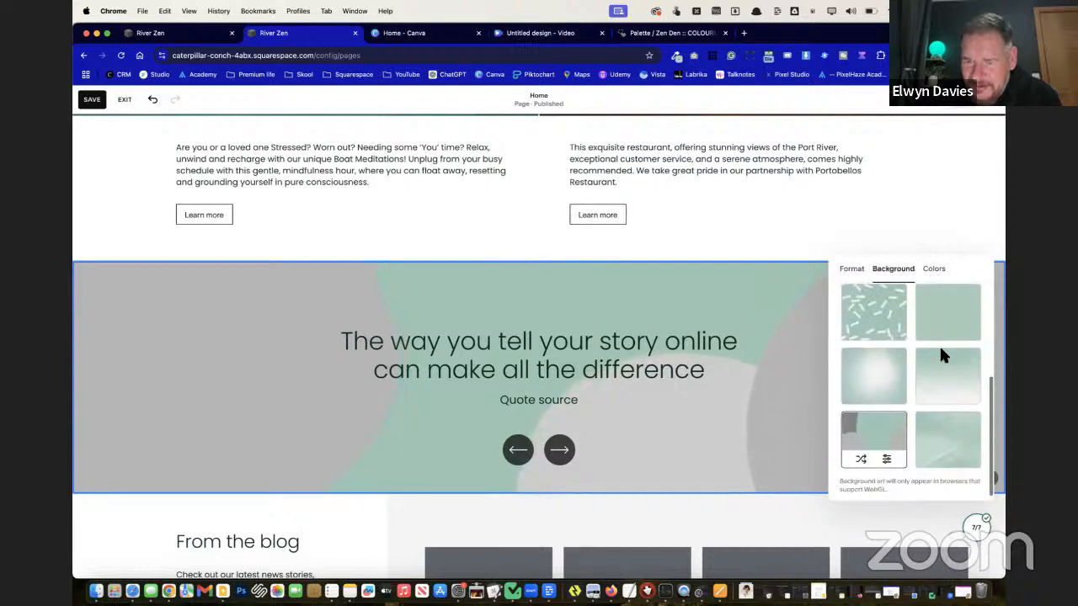
pyautogui.click(889, 452)
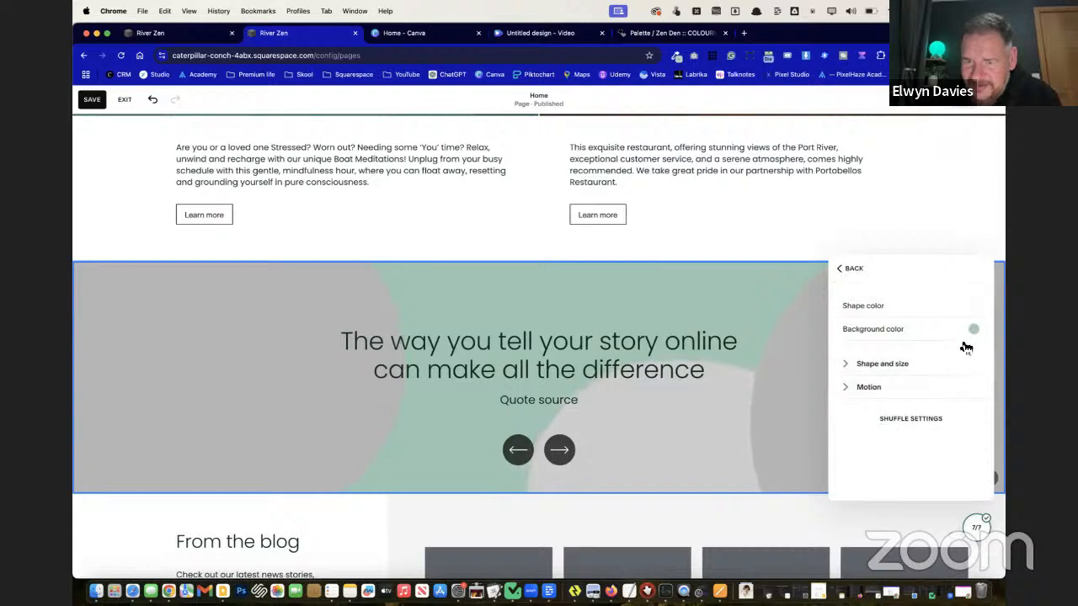
pyautogui.click(975, 313)
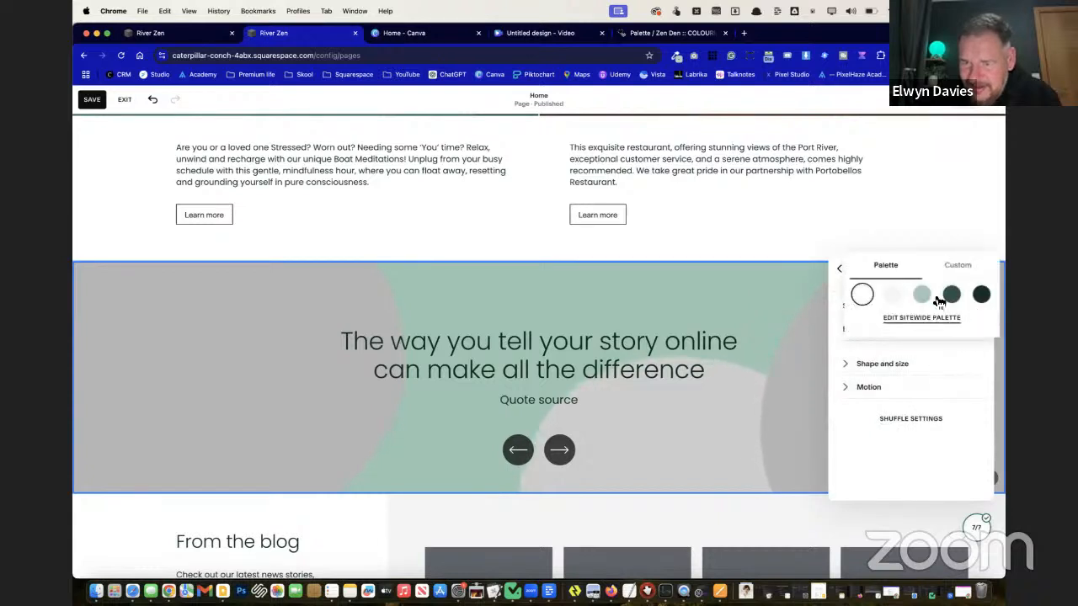
pyautogui.click(924, 295)
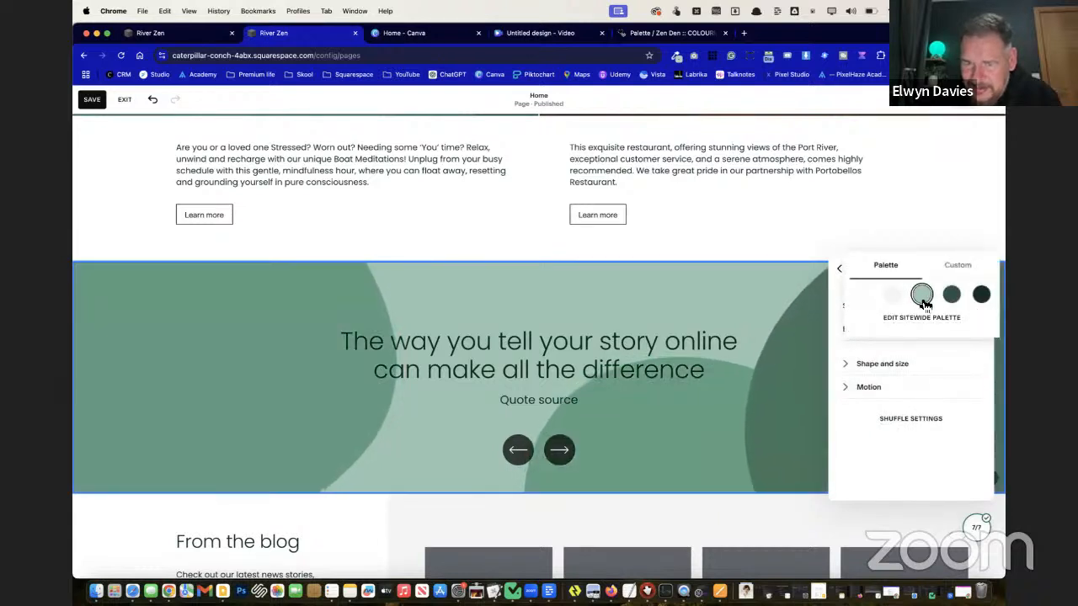
pyautogui.click(958, 265)
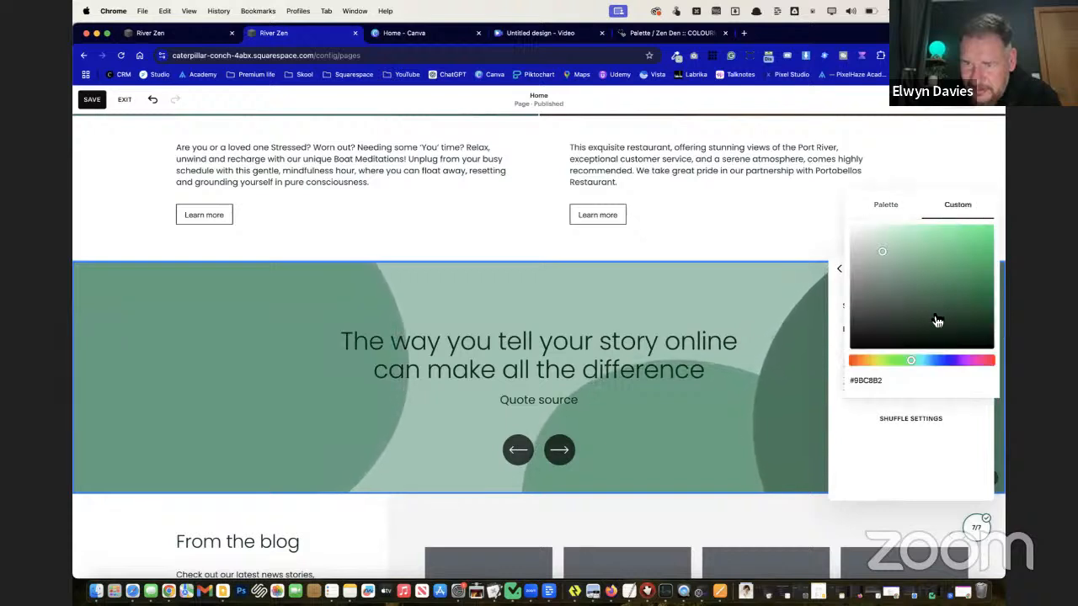
pyautogui.click(879, 244)
pyautogui.moveTo(872, 242); pyautogui.dragTo(874, 245)
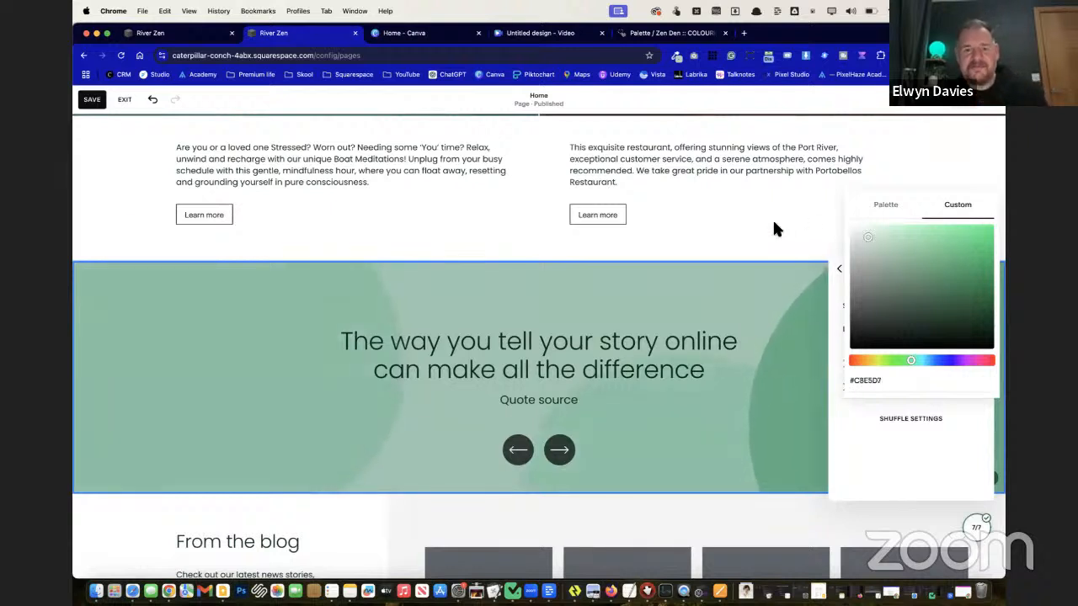
pyautogui.click(758, 238)
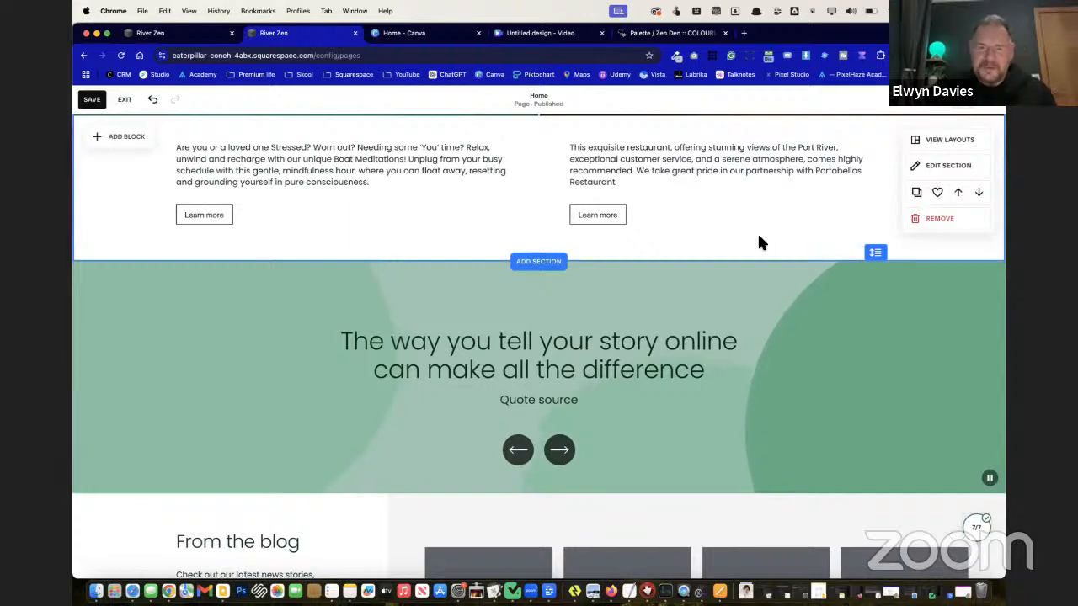
# Check the remaining page down to the site footer, return to page editing and save the home page
pyautogui.scroll(-5, 759, 243)
pyautogui.scroll(-2, 760, 240)
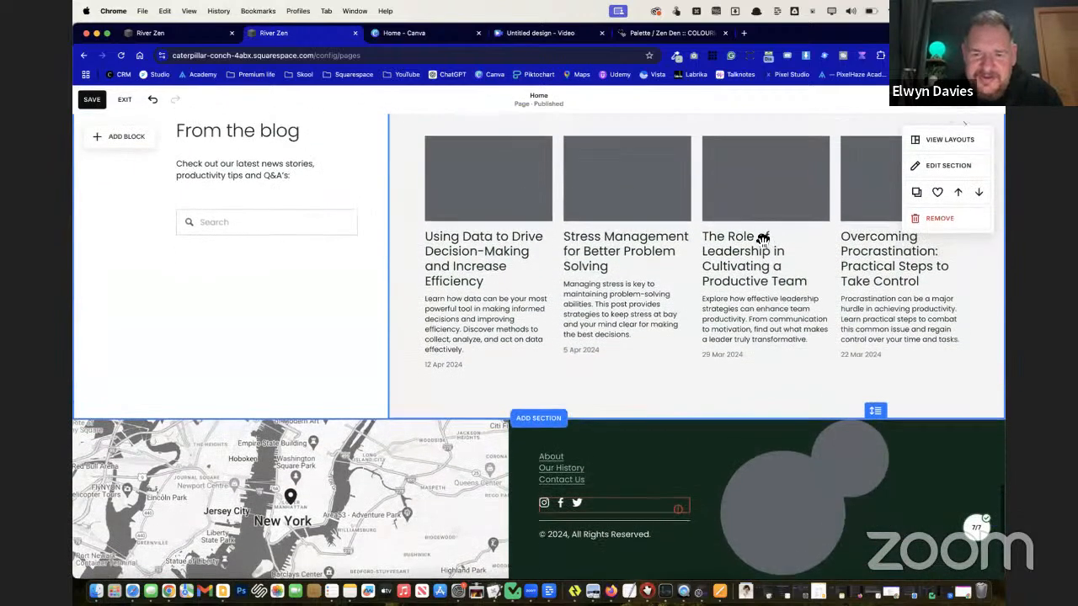
pyautogui.click(698, 418)
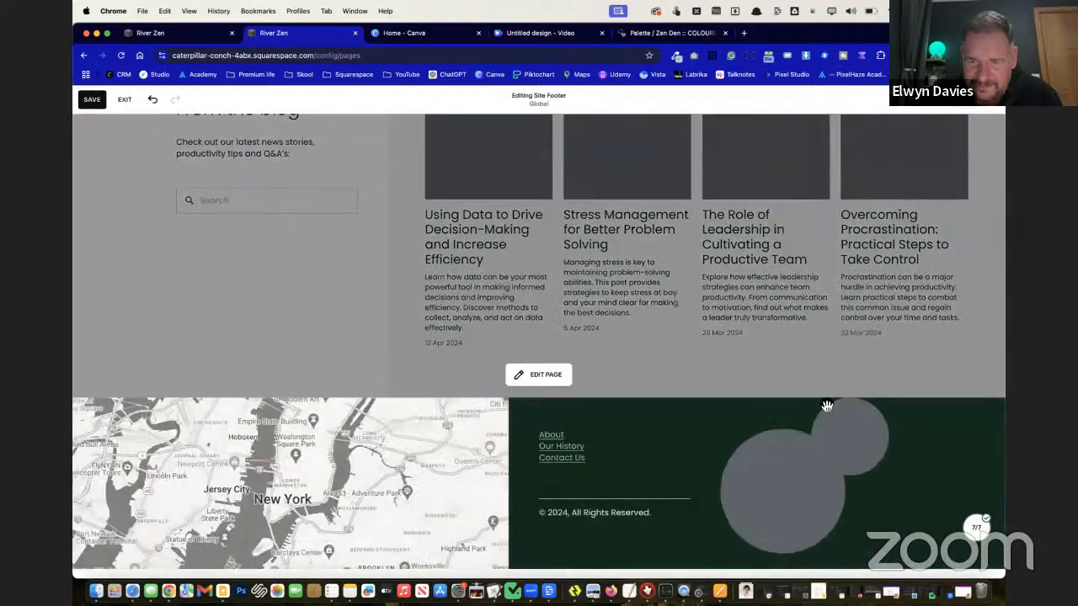
pyautogui.click(538, 374)
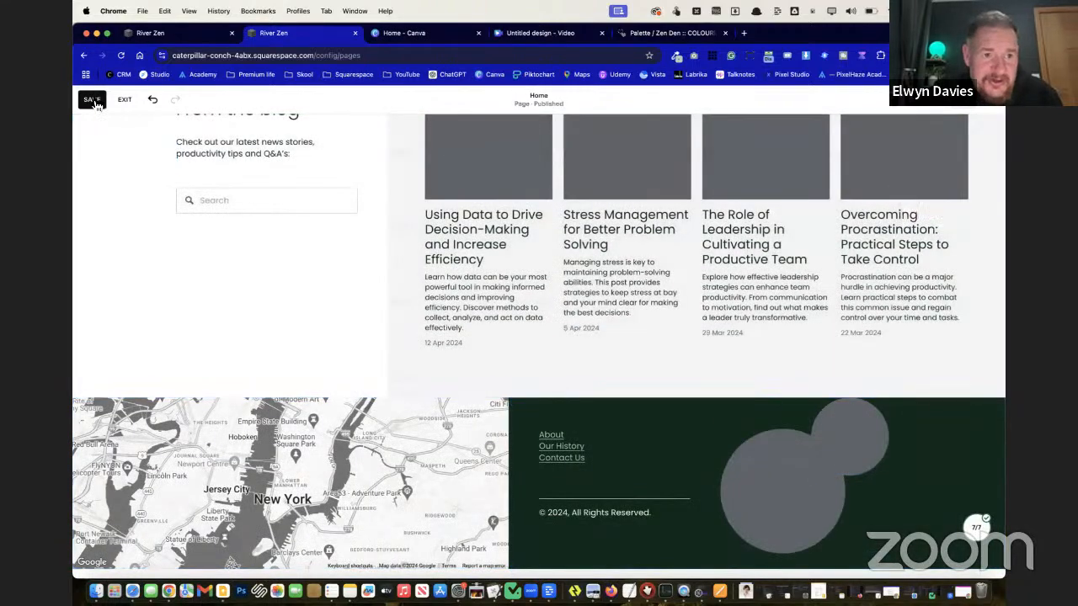
# Look back over the page sections, leave the page editor and open the home page in full-screen preview
pyautogui.scroll(15, 669, 472)
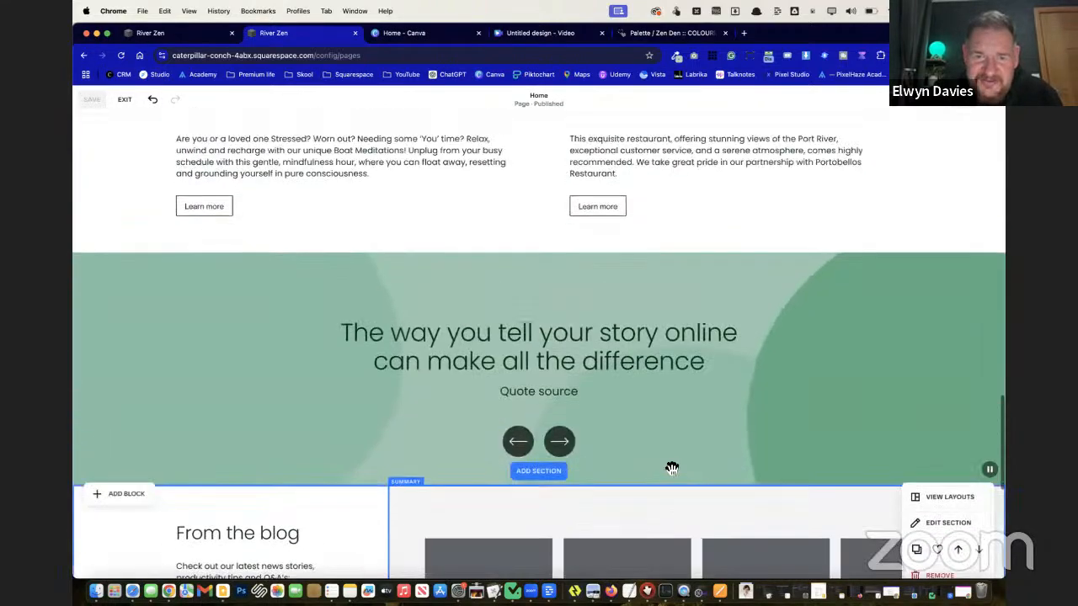
pyautogui.scroll(8, 673, 469)
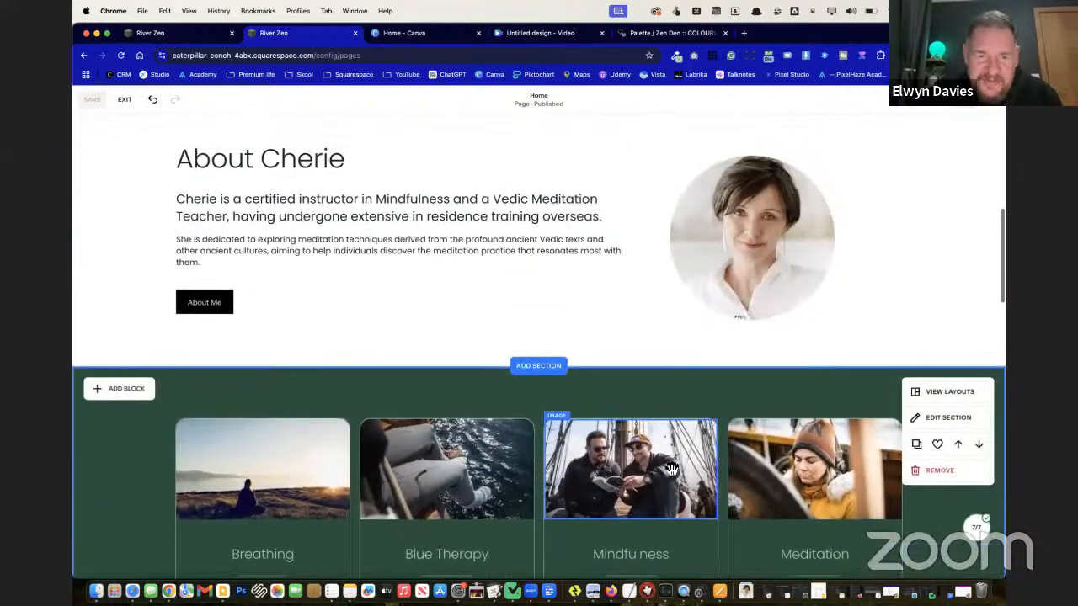
pyautogui.scroll(5, 673, 469)
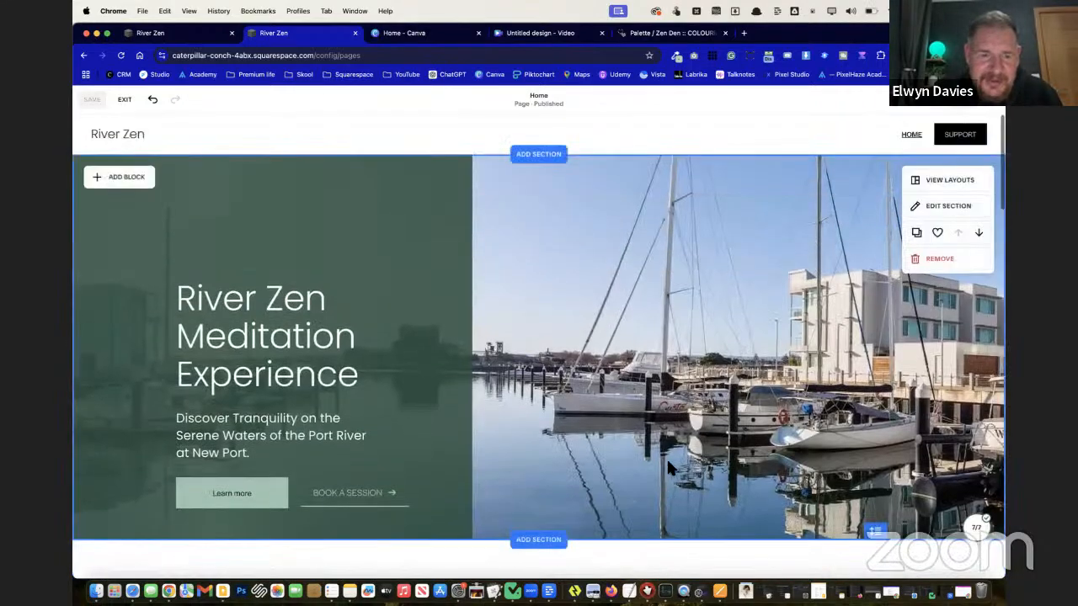
pyautogui.scroll(-10, 672, 470)
pyautogui.scroll(20, 672, 469)
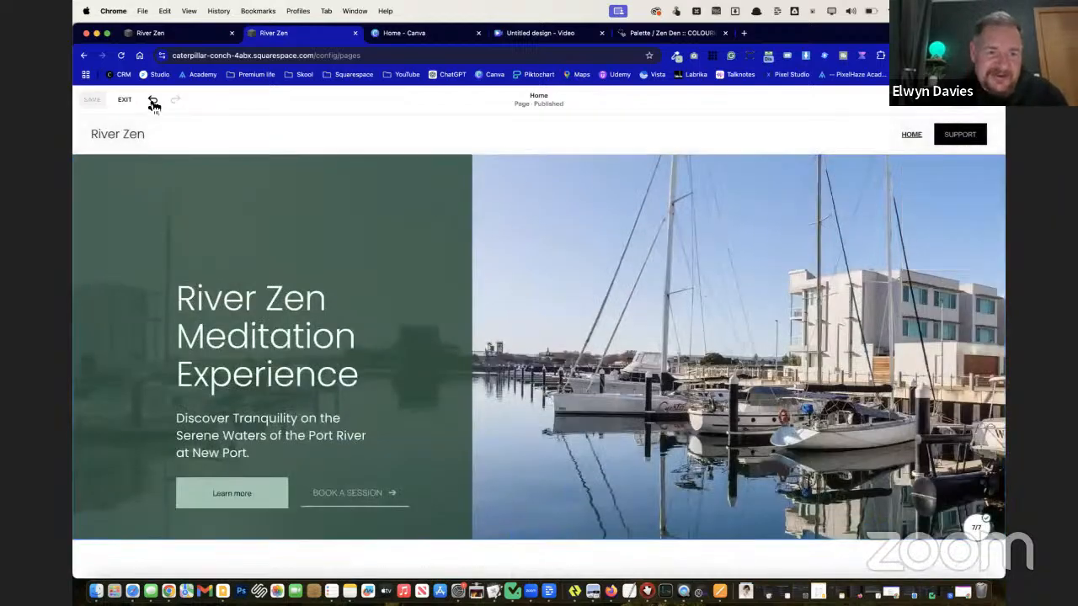
pyautogui.click(125, 100)
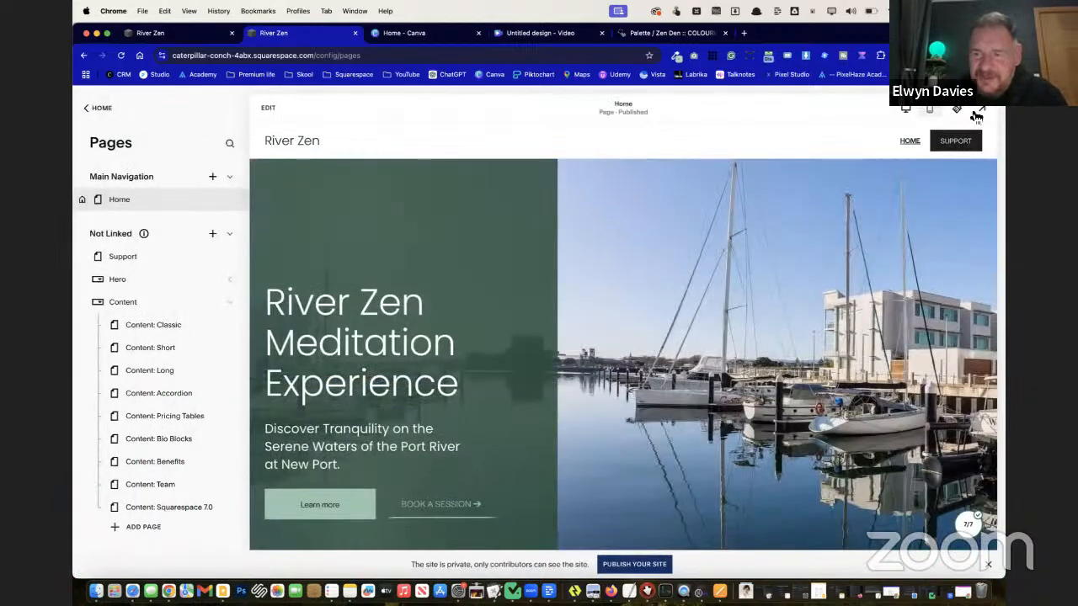
pyautogui.click(991, 110)
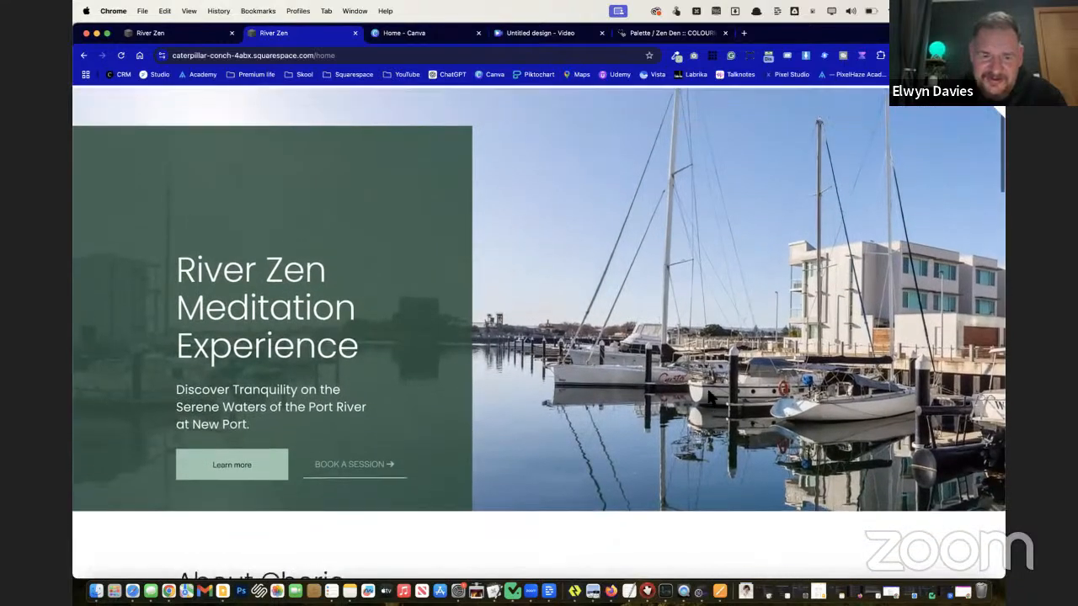
# Review the rebuilt home page in the preview and compare its hero, cards and content sections with the original riverzen.com.au page
pyautogui.scroll(-10, 710, 398)
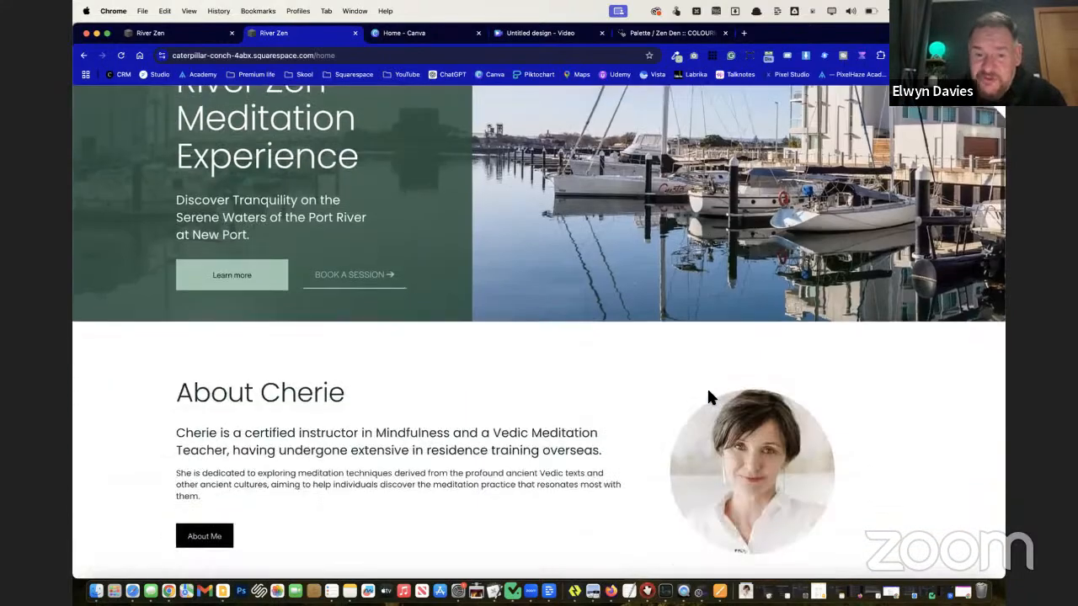
pyautogui.scroll(-20, 710, 398)
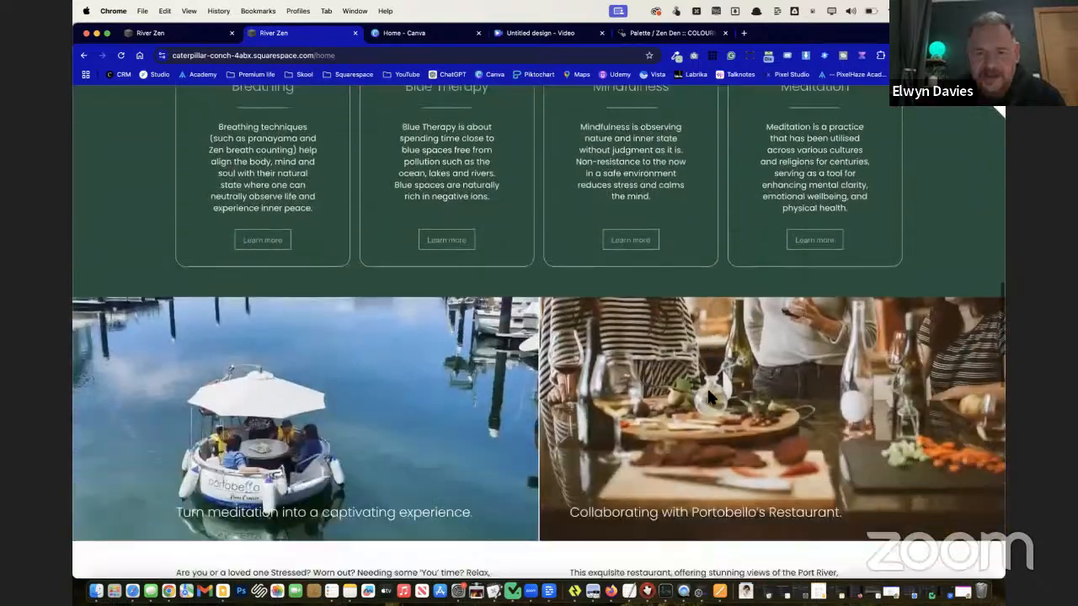
pyautogui.scroll(20, 710, 397)
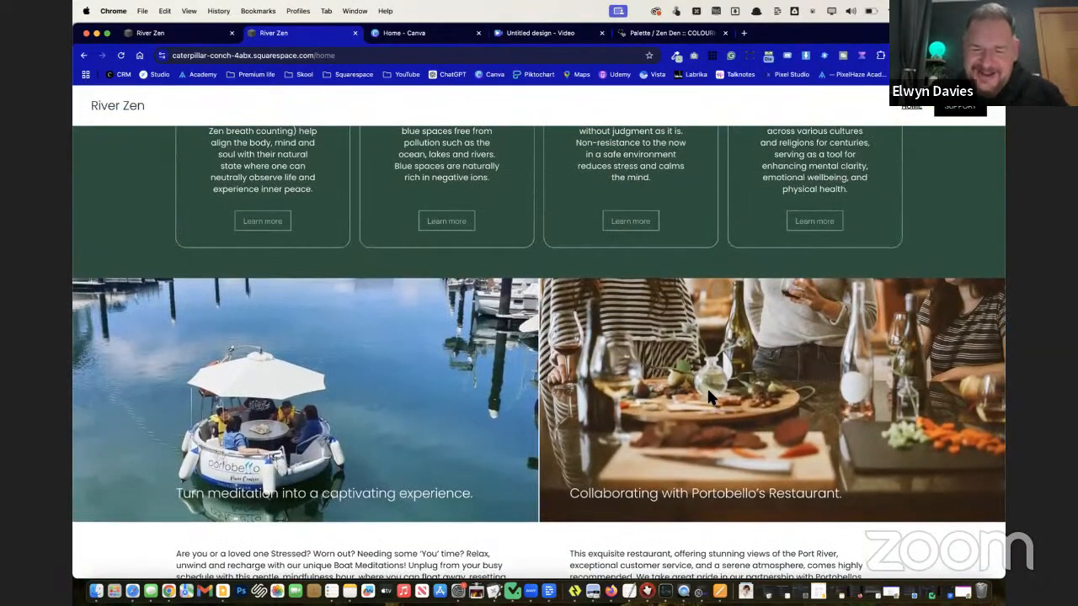
pyautogui.scroll(15, 707, 395)
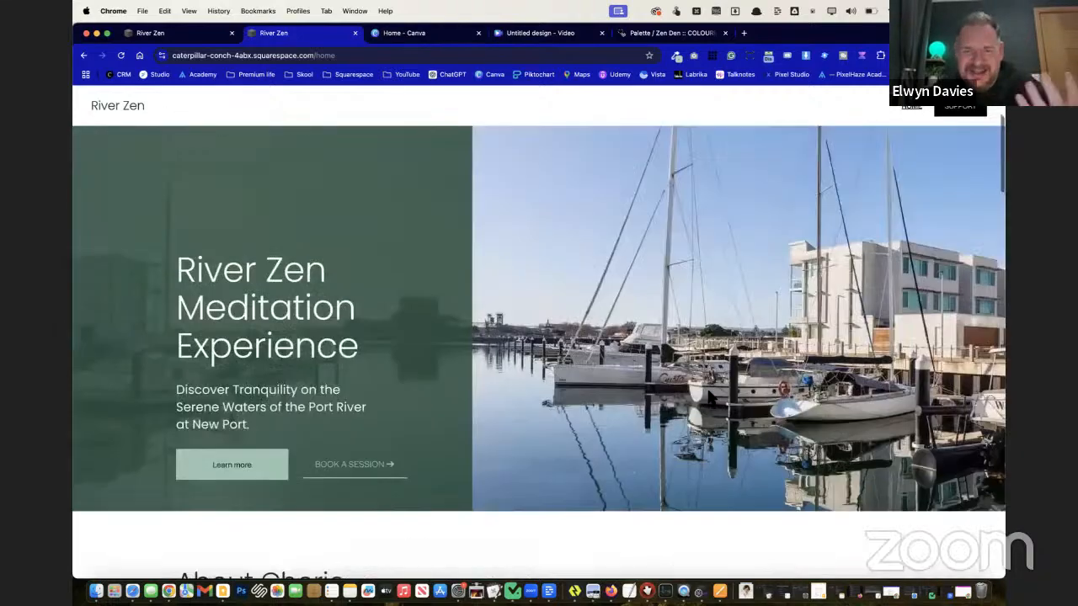
pyautogui.hotkey('ctrl', 'shift', 'Tab')
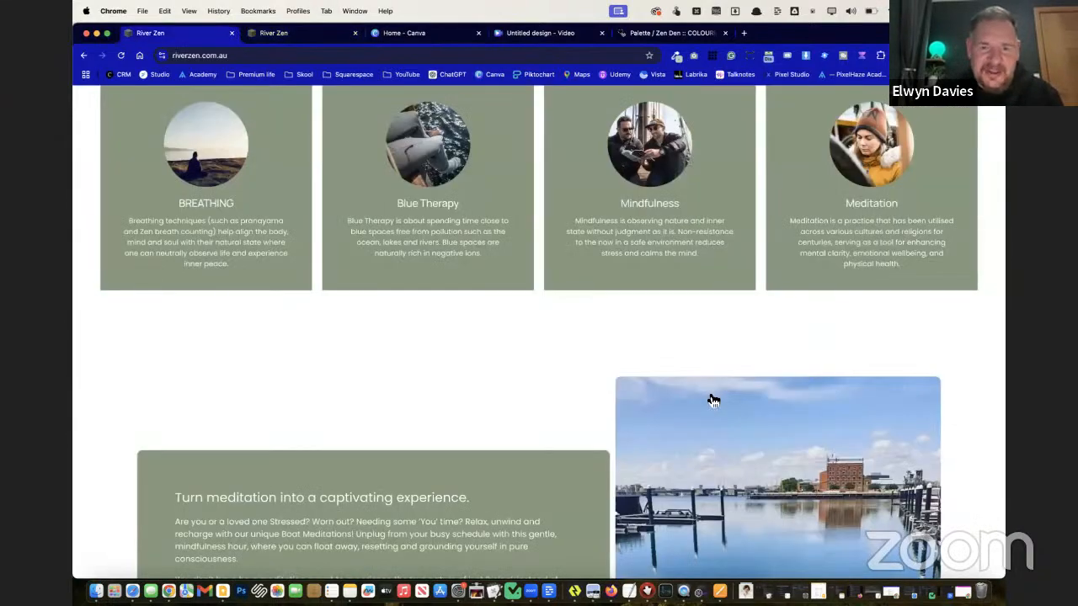
pyautogui.scroll(-20, 712, 401)
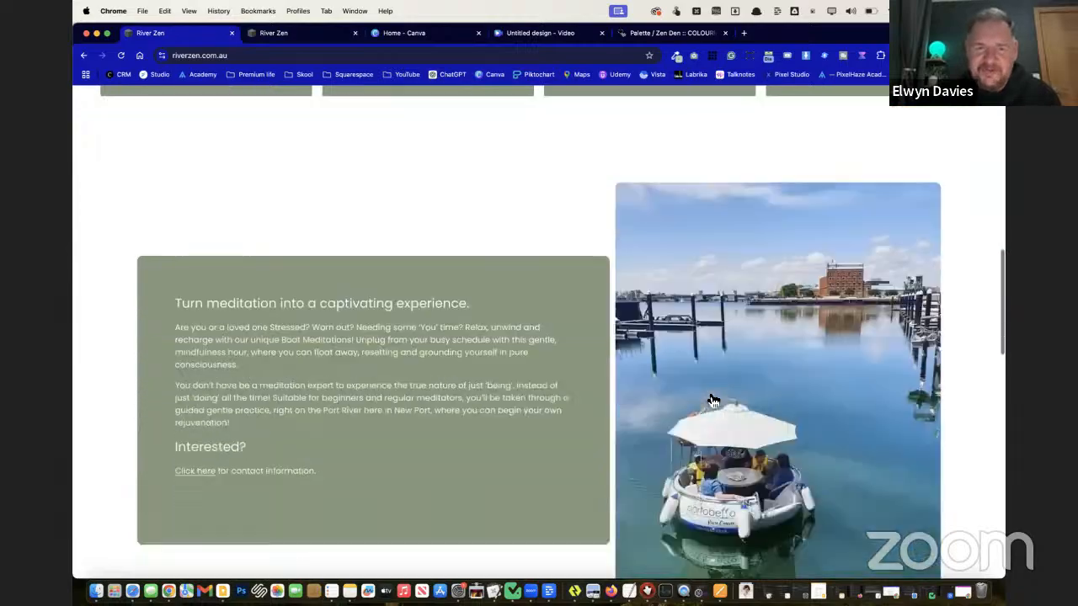
pyautogui.scroll(15, 713, 401)
pyautogui.scroll(20, 710, 397)
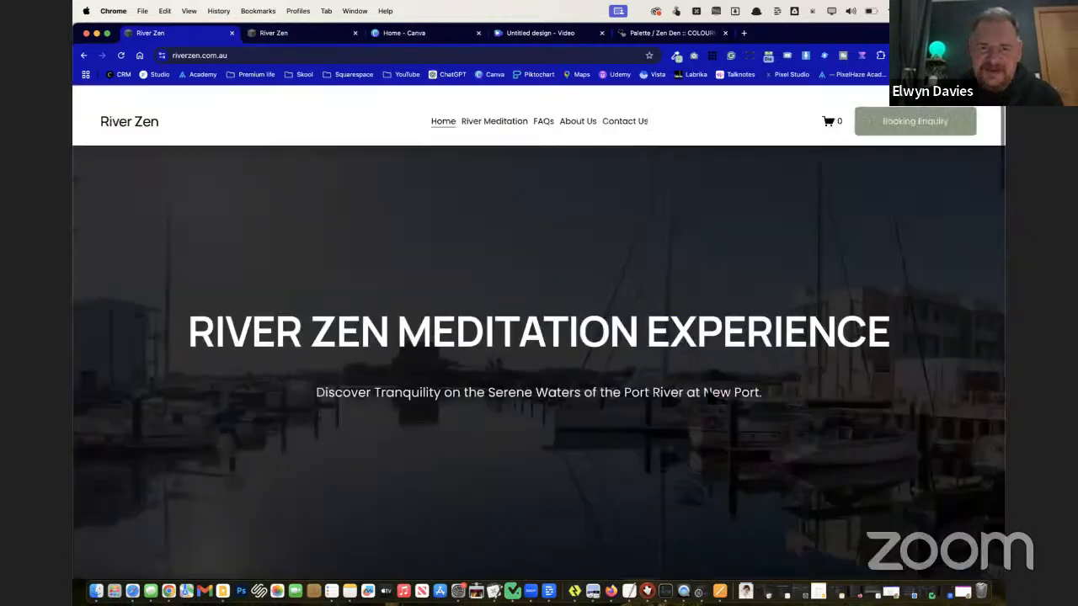
pyautogui.hotkey('ctrl', 'Tab')
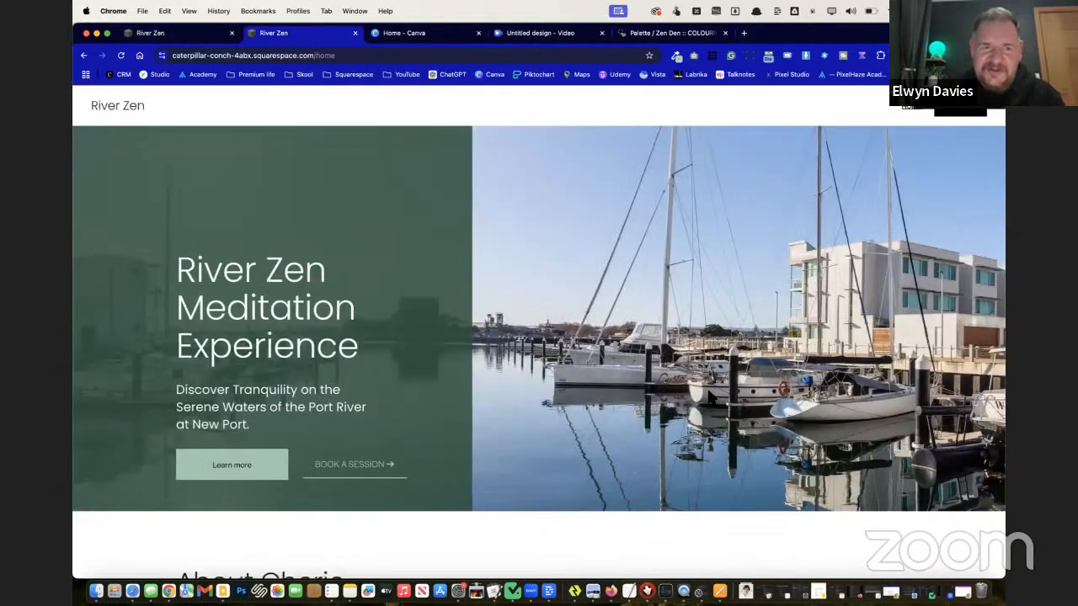
pyautogui.scroll(-5, 676, 416)
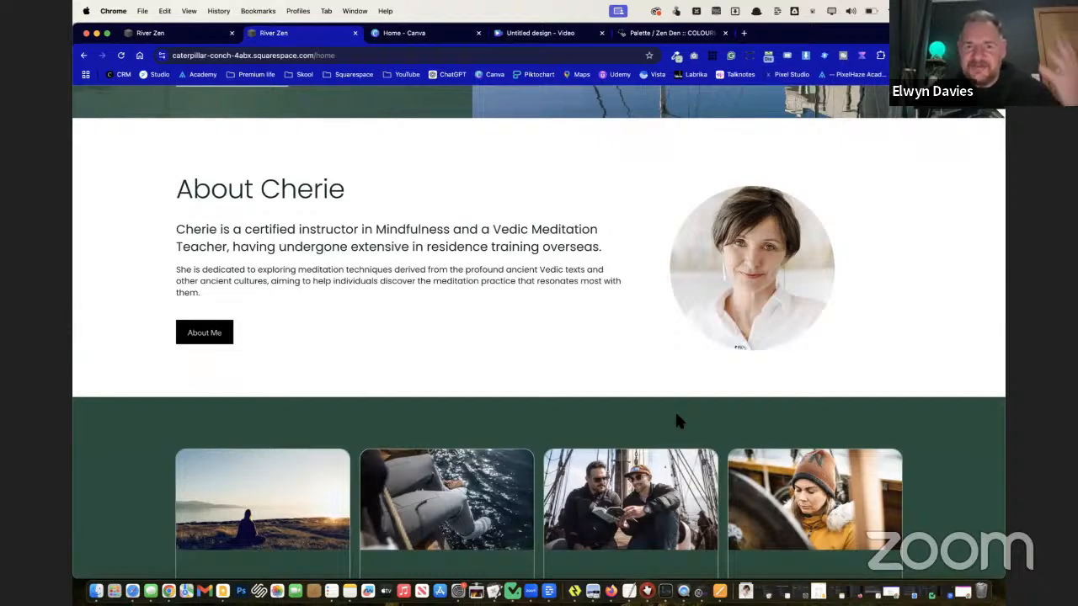
pyautogui.scroll(5, 675, 411)
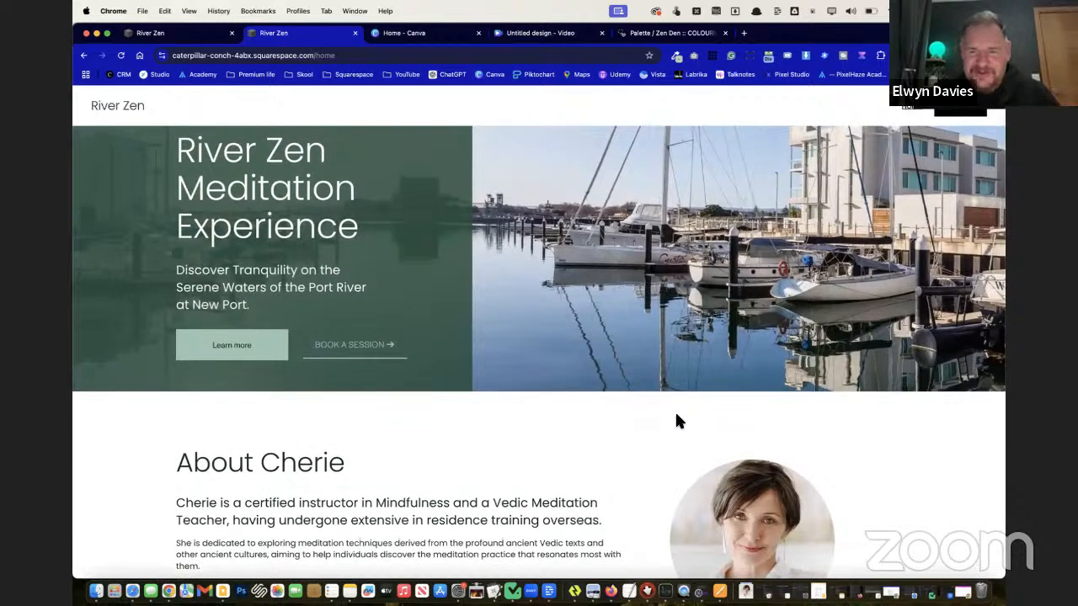
# Switch to the blank Canva video design, search its elements for "meditation" and show all matching videos
pyautogui.scroll(2, 676, 420)
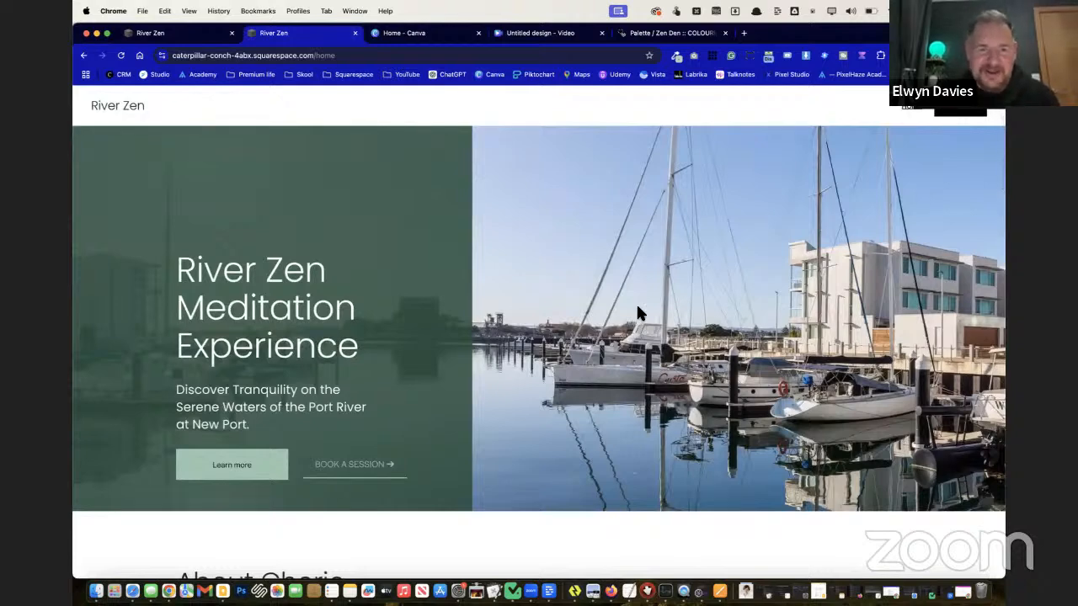
pyautogui.click(428, 37)
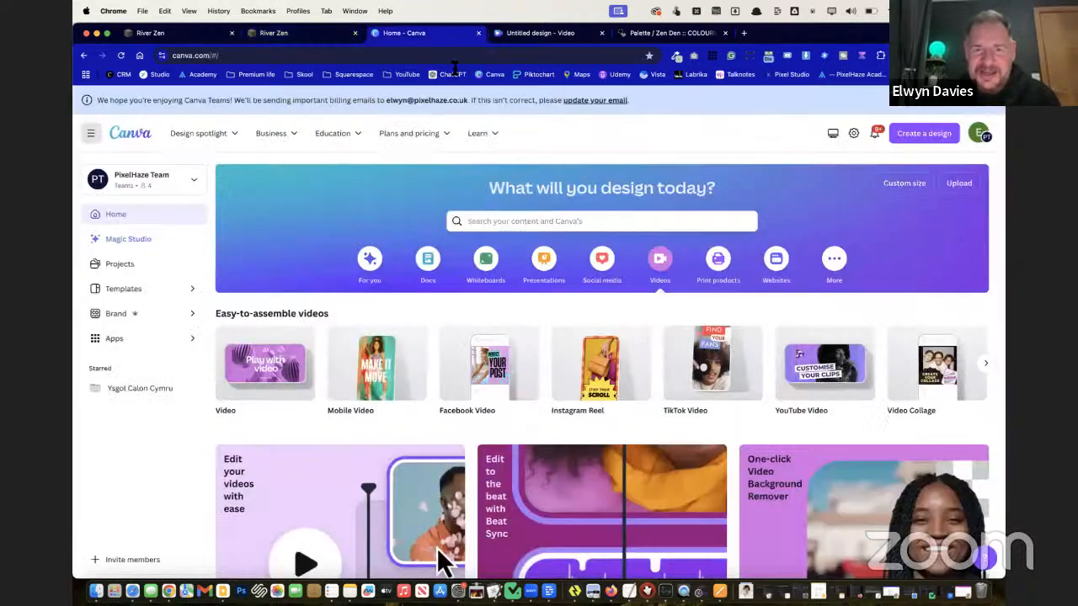
pyautogui.click(499, 49)
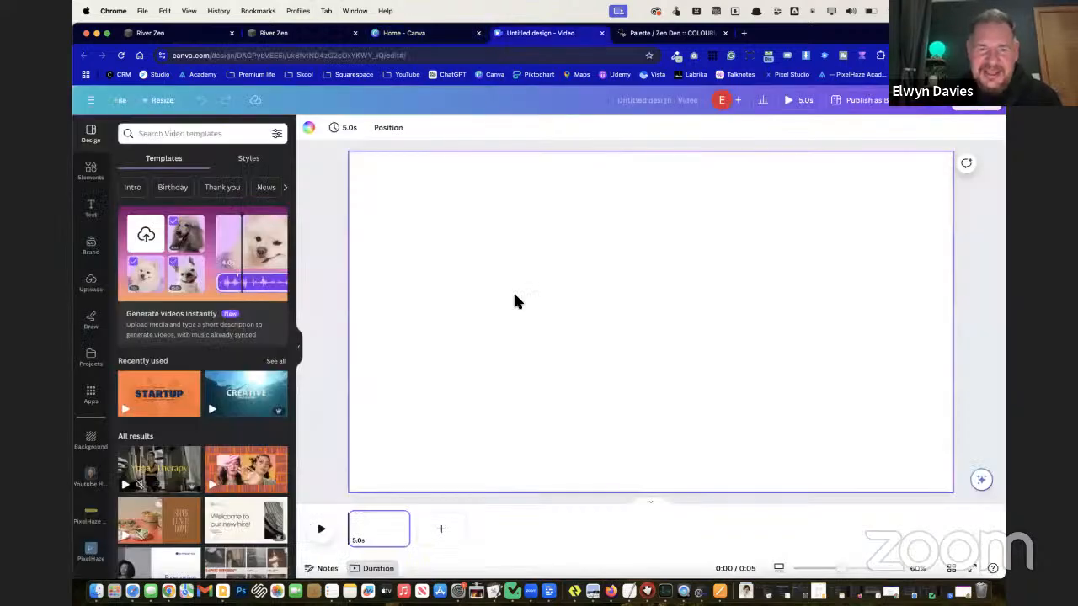
pyautogui.click(94, 173)
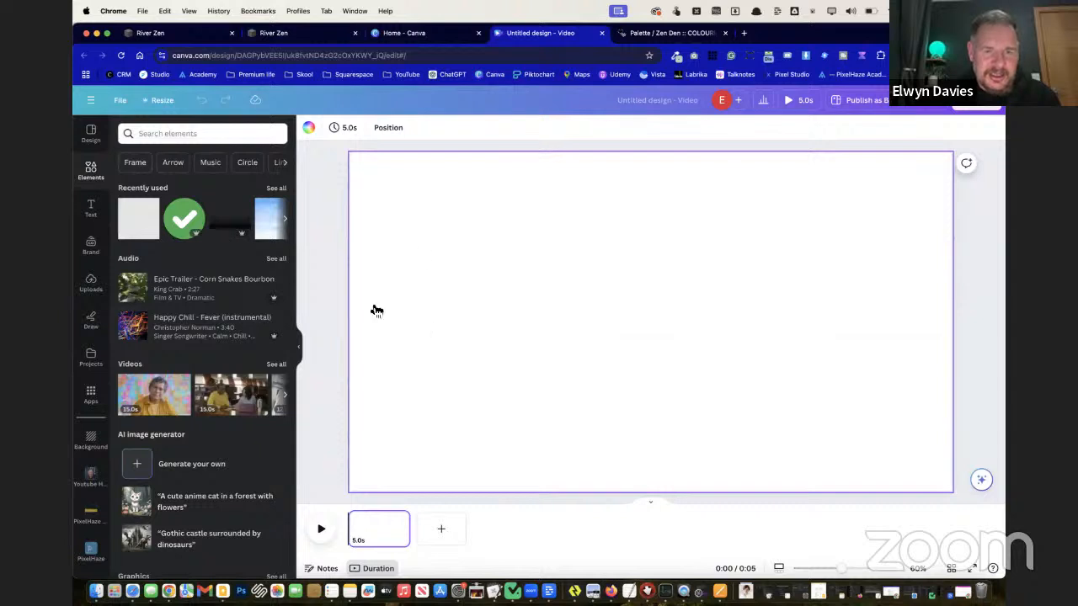
pyautogui.click(218, 137)
pyautogui.write('meditation')
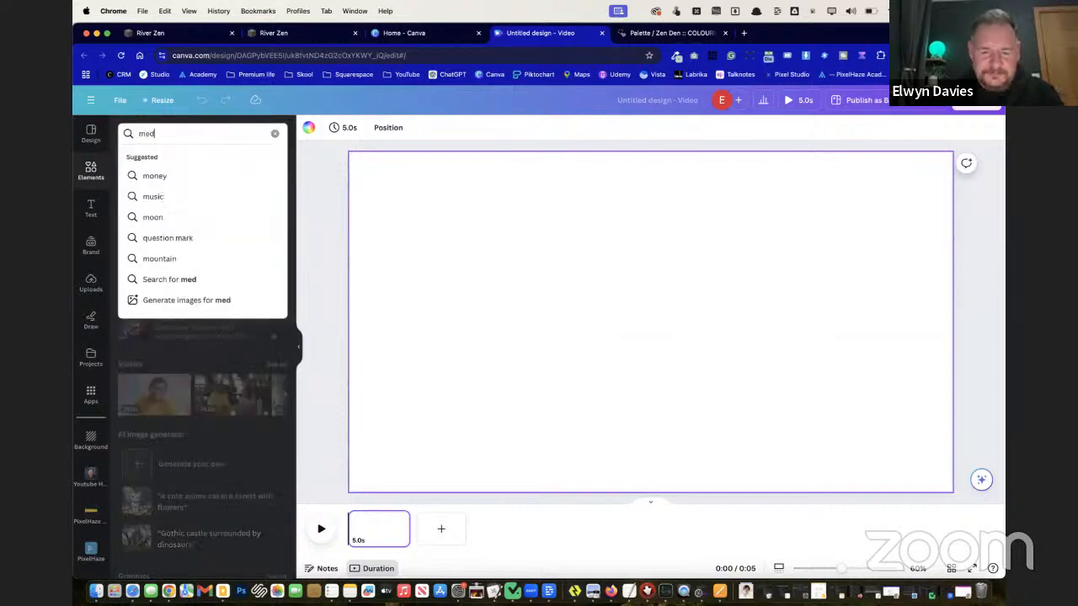
pyautogui.press('Return')
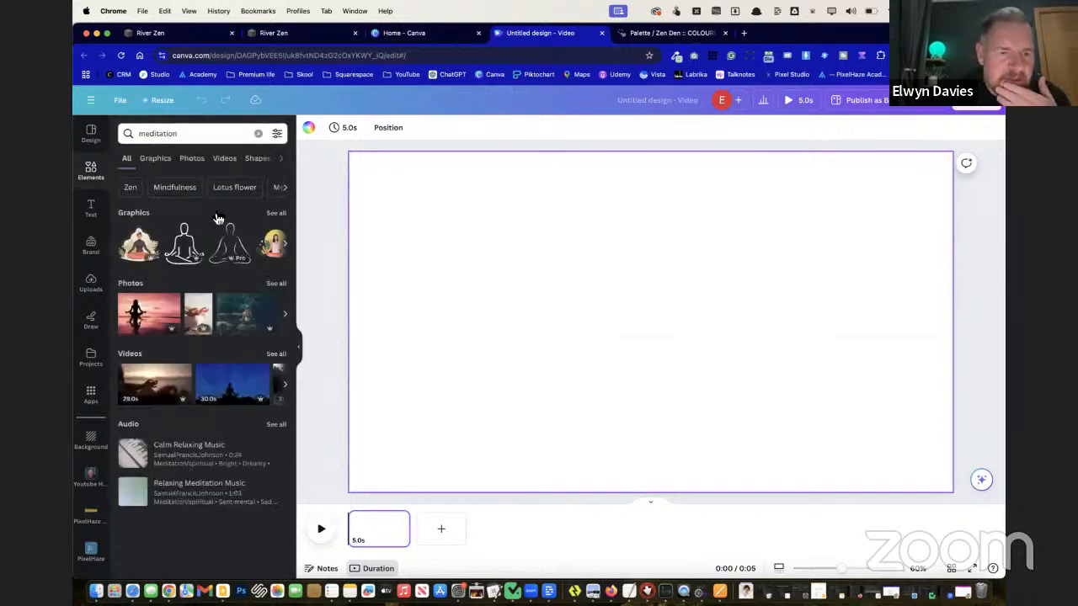
pyautogui.click(278, 355)
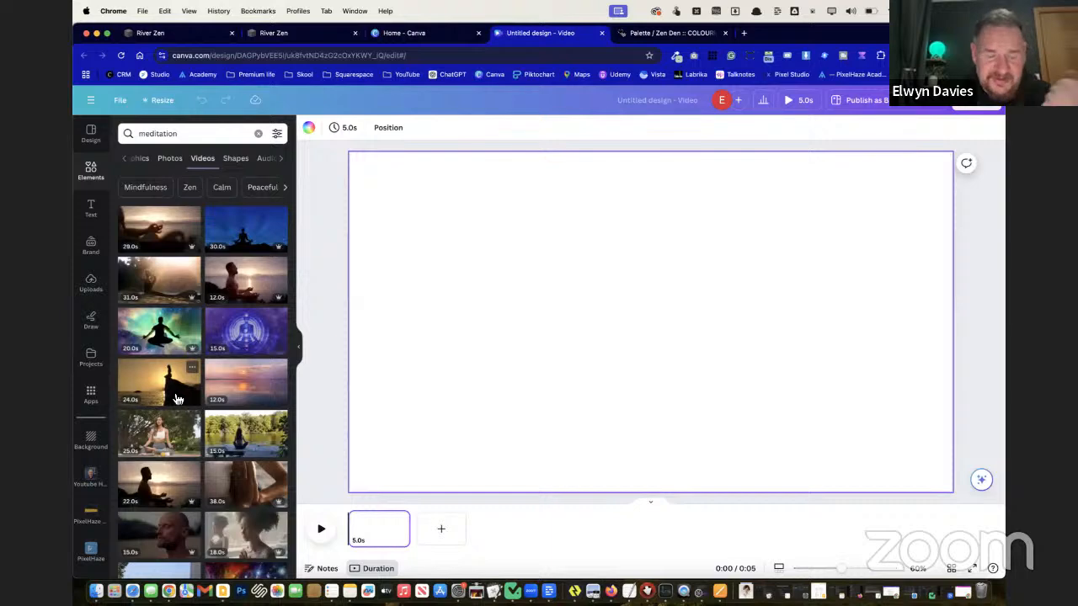
# Add the clip of the woman meditating on a wooden lakeside dock, enlarge it to fill the page and pause it
pyautogui.click(257, 447)
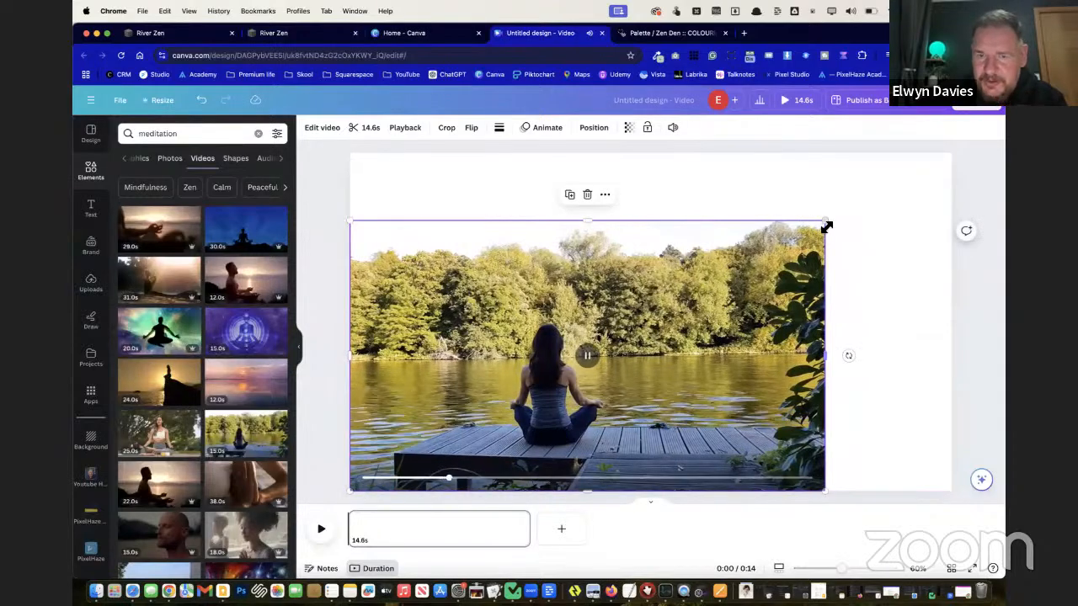
pyautogui.moveTo(851, 210); pyautogui.dragTo(955, 149)
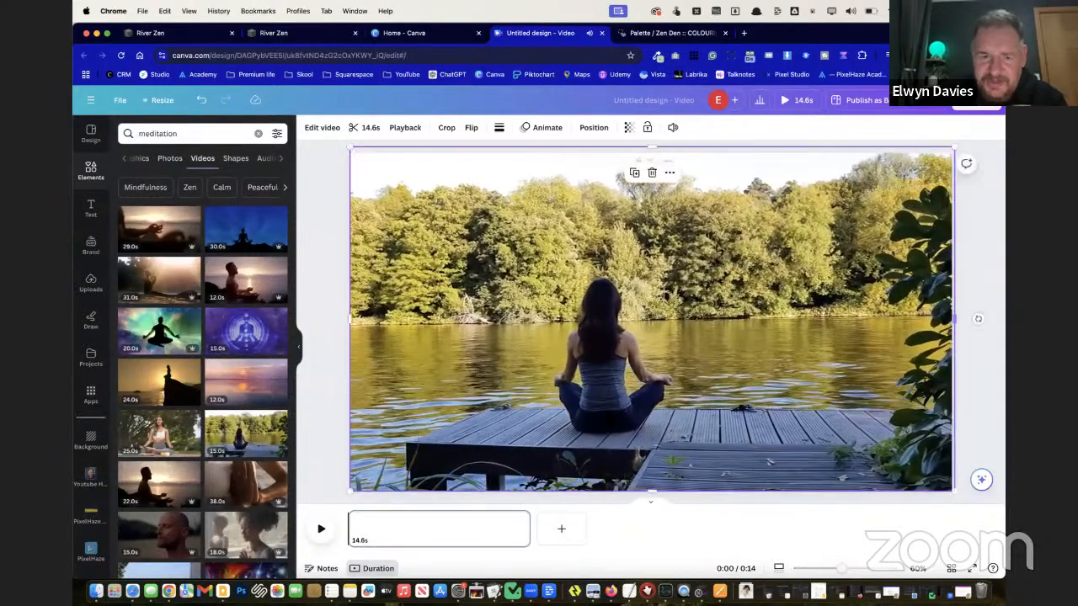
pyautogui.click(651, 322)
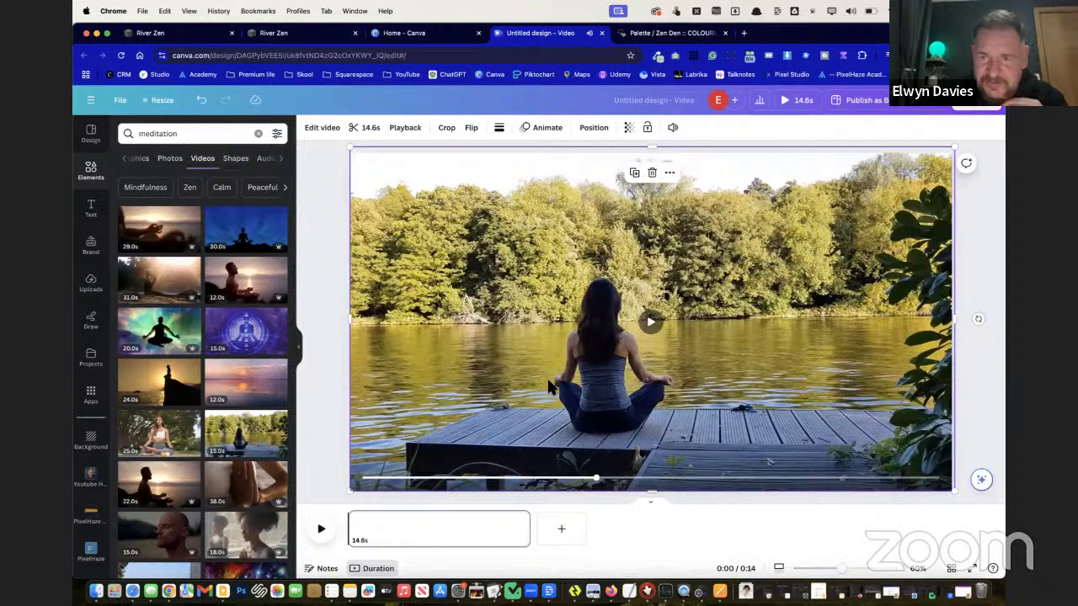
# Mute the dock meditation clip and trim its page to 5.2 seconds
pyautogui.click(674, 130)
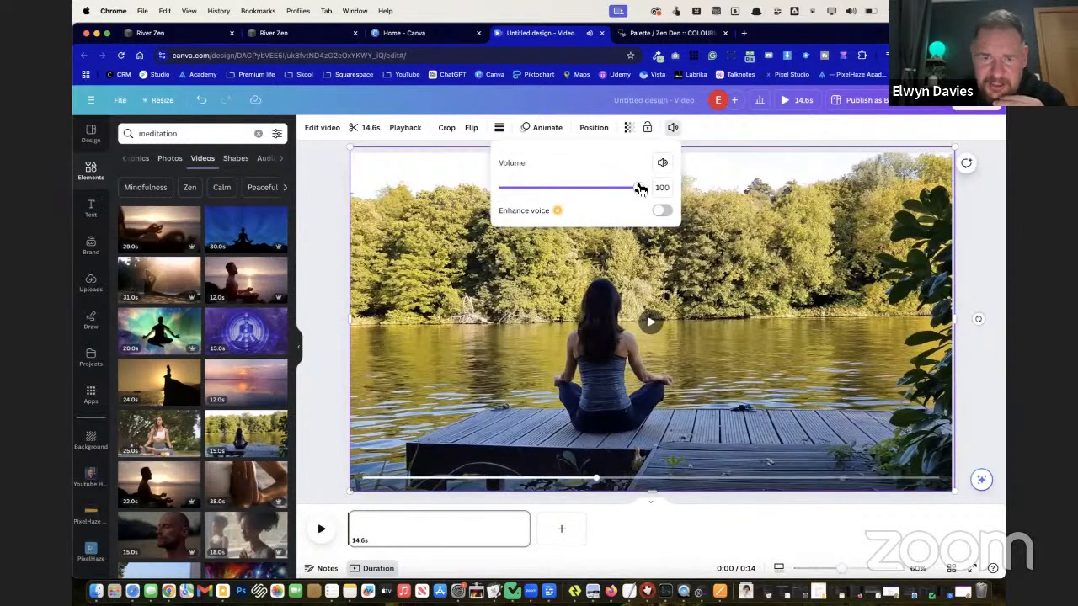
pyautogui.moveTo(642, 188); pyautogui.dragTo(317, 214)
pyautogui.moveTo(528, 529); pyautogui.dragTo(414, 534)
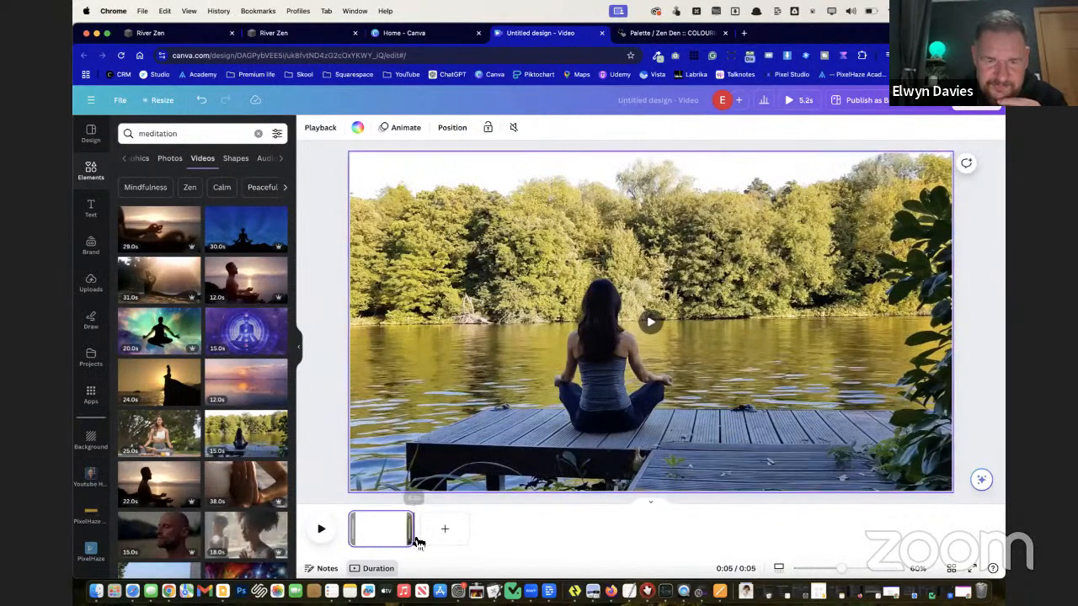
# Browse the meditation videos for a second clip, then refine the video search to "meditation river"
pyautogui.scroll(-5, 255, 451)
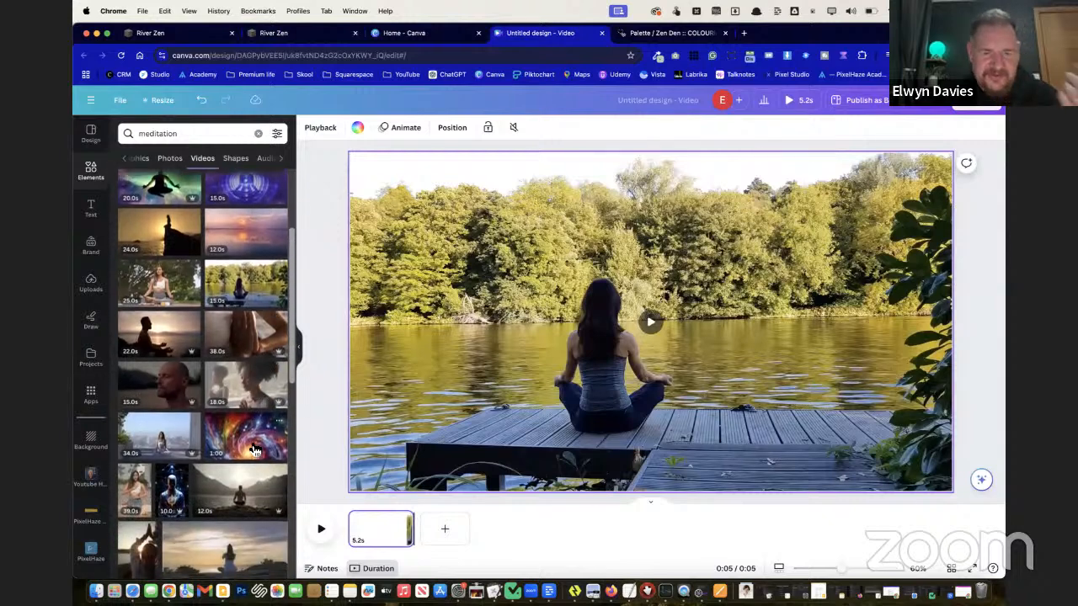
pyautogui.scroll(-2, 255, 451)
pyautogui.scroll(-2, 255, 450)
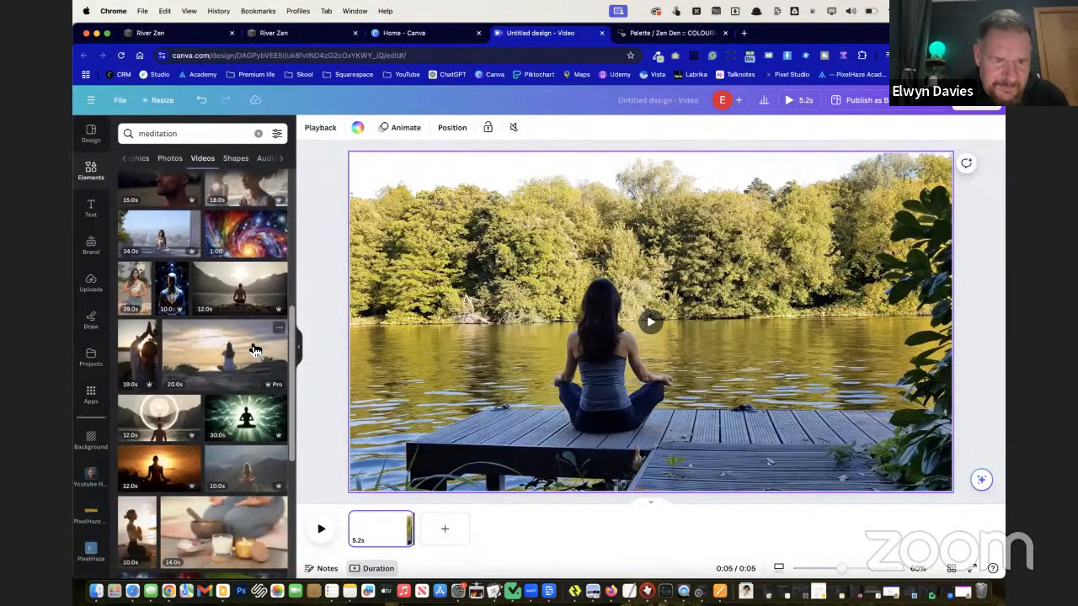
pyautogui.scroll(-8, 255, 350)
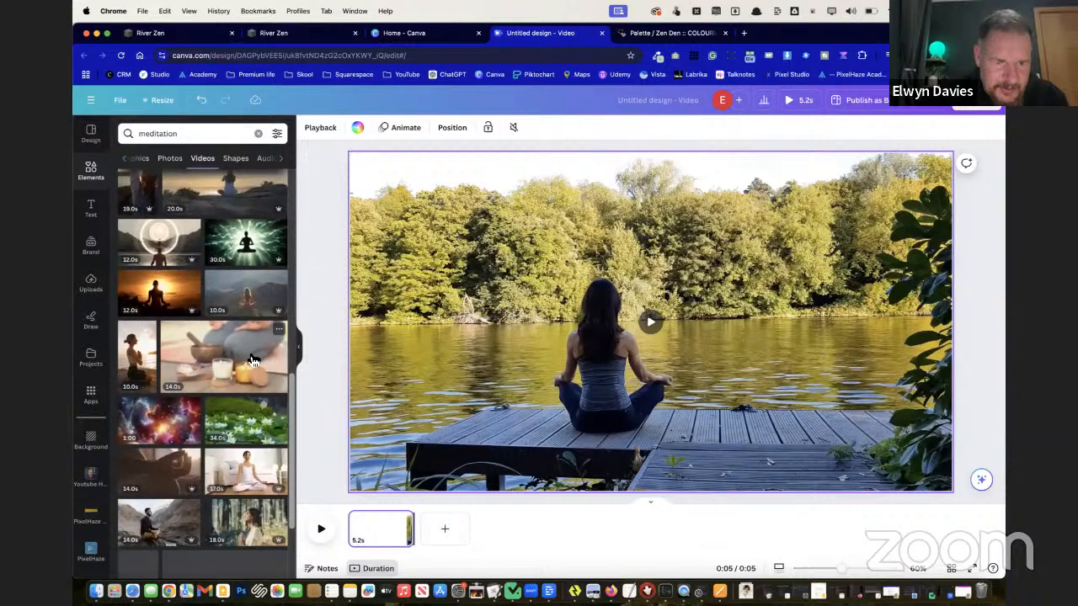
pyautogui.scroll(-1, 254, 360)
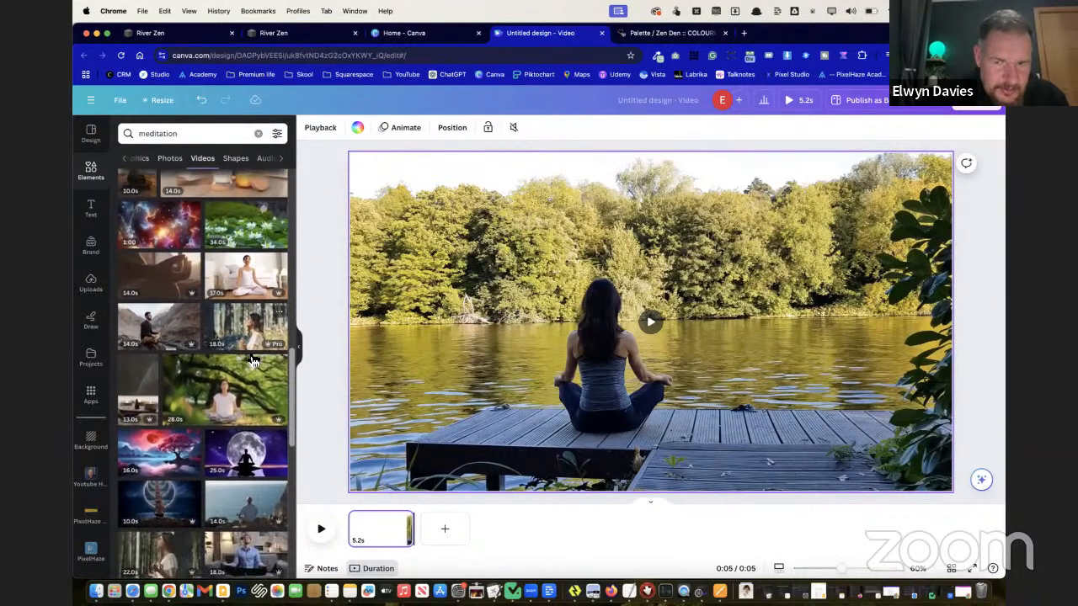
pyautogui.scroll(12, 252, 357)
pyautogui.click(224, 133)
pyautogui.write('river')
pyautogui.press('Return')
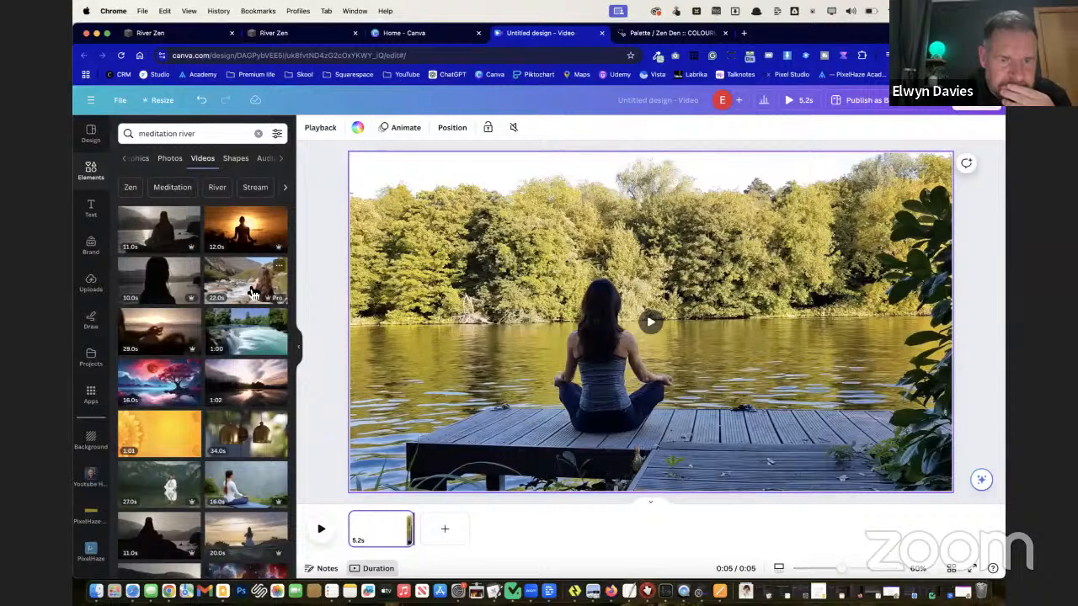
# Add a second page and fill it with the clip of the woman meditating beside the rocky river
pyautogui.click(449, 529)
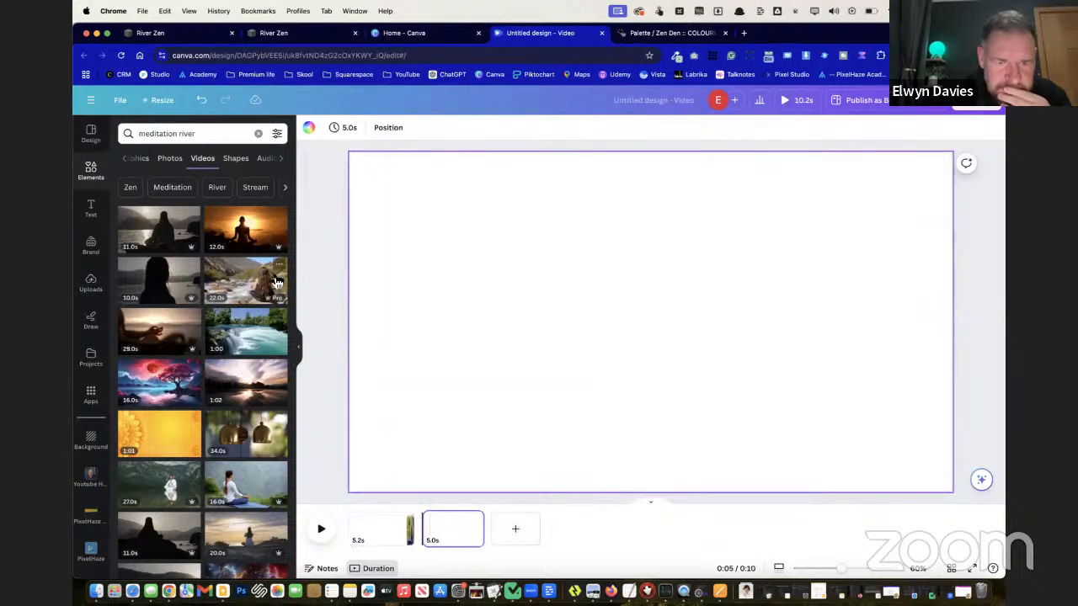
pyautogui.click(242, 276)
pyautogui.moveTo(587, 361); pyautogui.dragTo(525, 394)
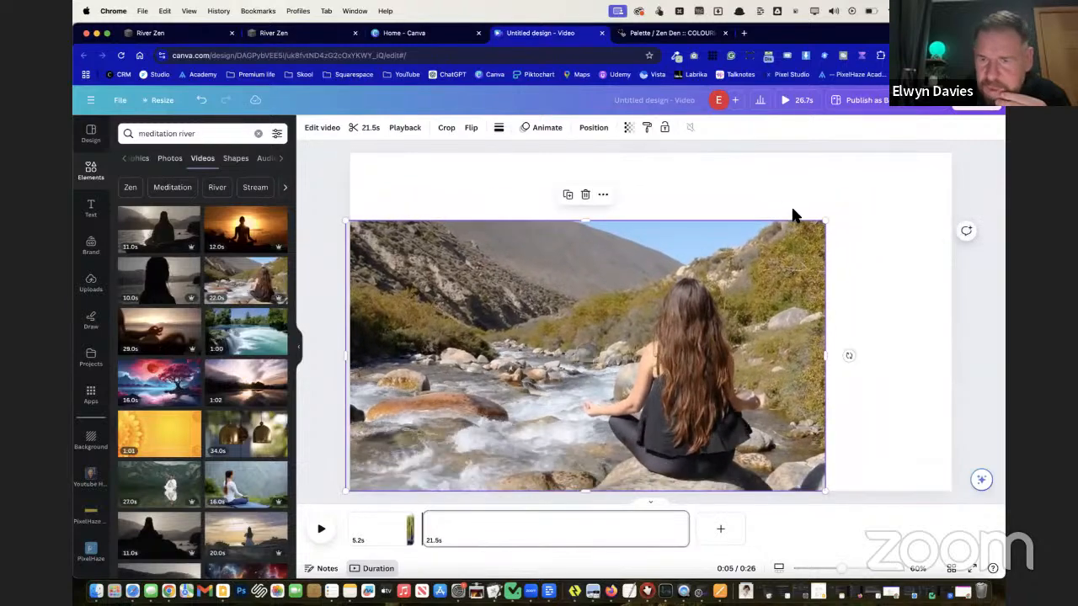
pyautogui.moveTo(826, 221); pyautogui.dragTo(956, 150)
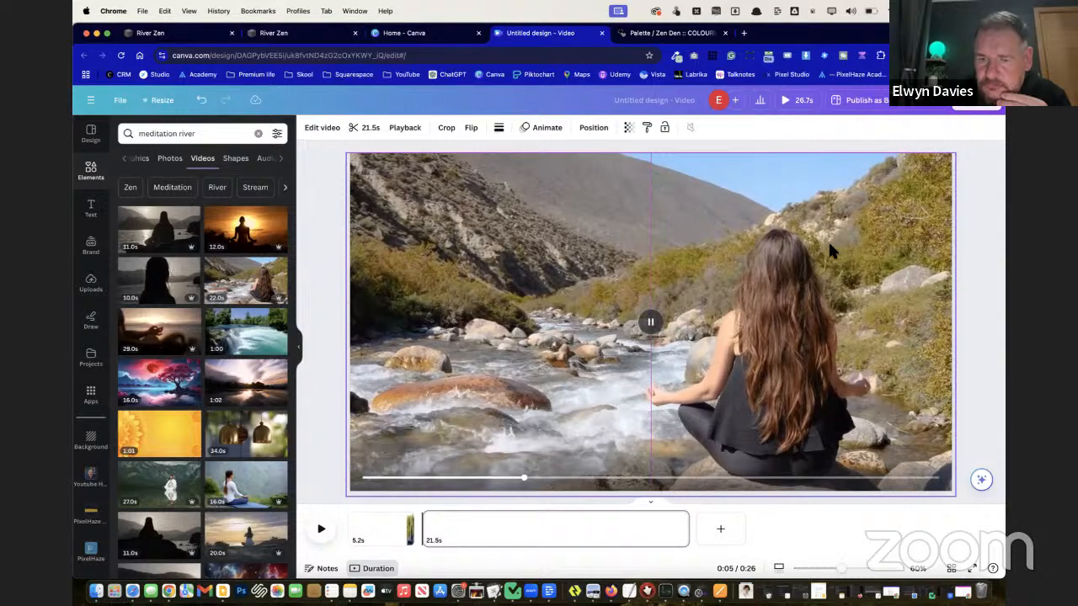
# Trim the rocky river clip's page to 5.2 seconds
pyautogui.click(394, 529)
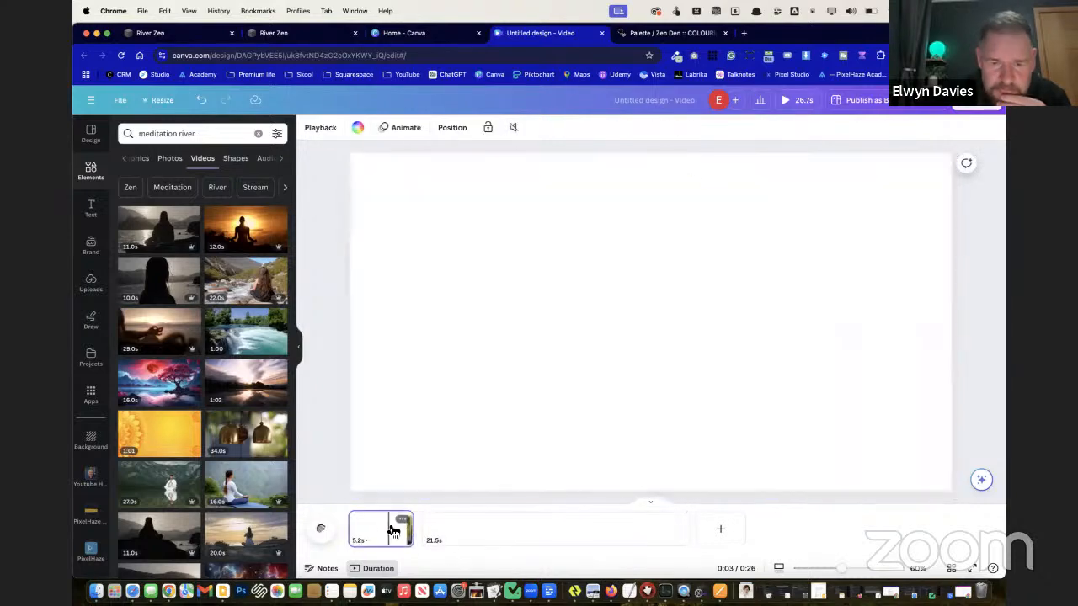
pyautogui.click(486, 530)
pyautogui.moveTo(683, 535); pyautogui.dragTo(483, 539)
# Add the clip of the man in a white T-shirt meditating by the water as a 5.1-second page between the other two
pyautogui.scroll(-3, 242, 486)
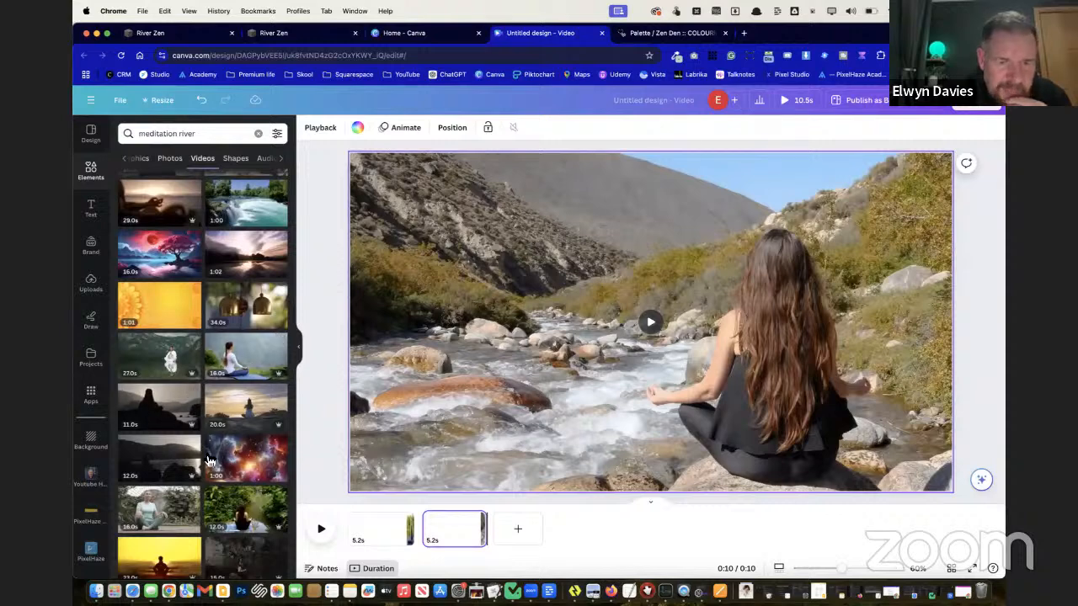
pyautogui.scroll(-4, 214, 465)
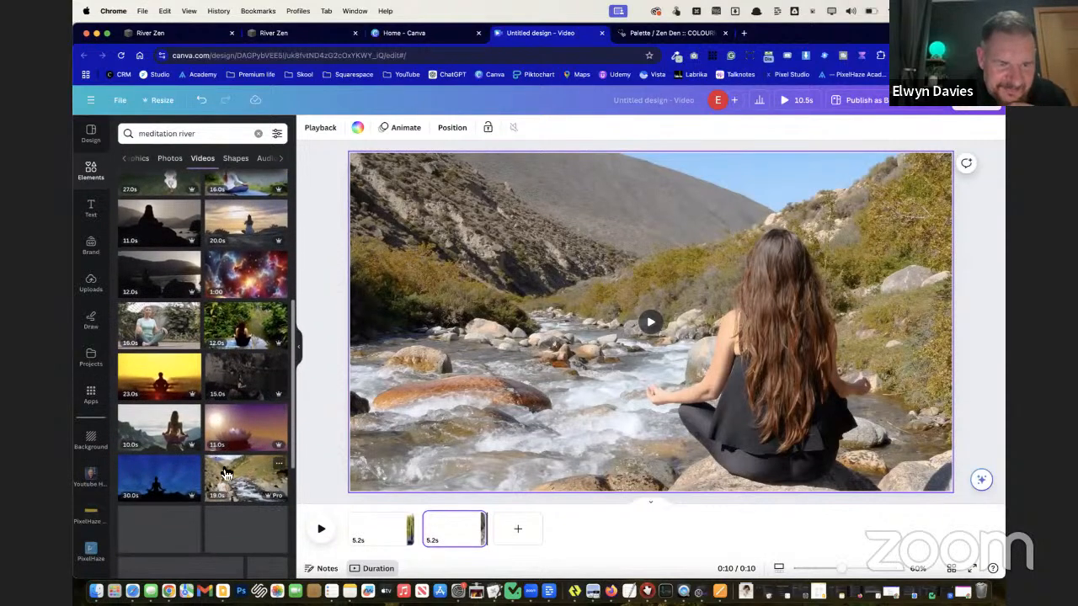
pyautogui.scroll(-2, 227, 476)
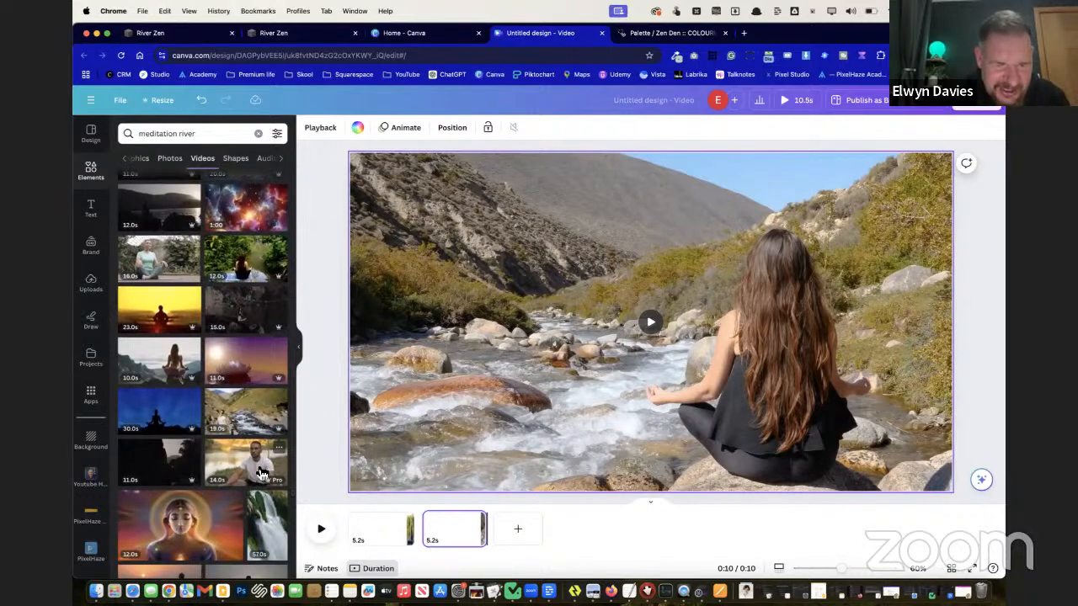
pyautogui.moveTo(261, 475); pyautogui.dragTo(515, 539)
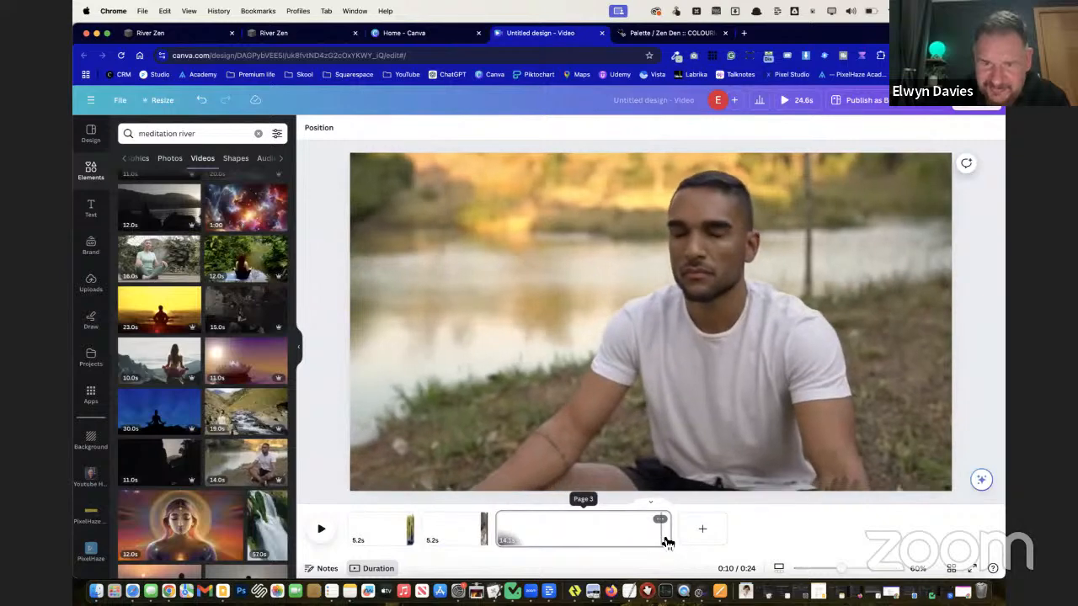
pyautogui.moveTo(669, 539); pyautogui.dragTo(438, 530)
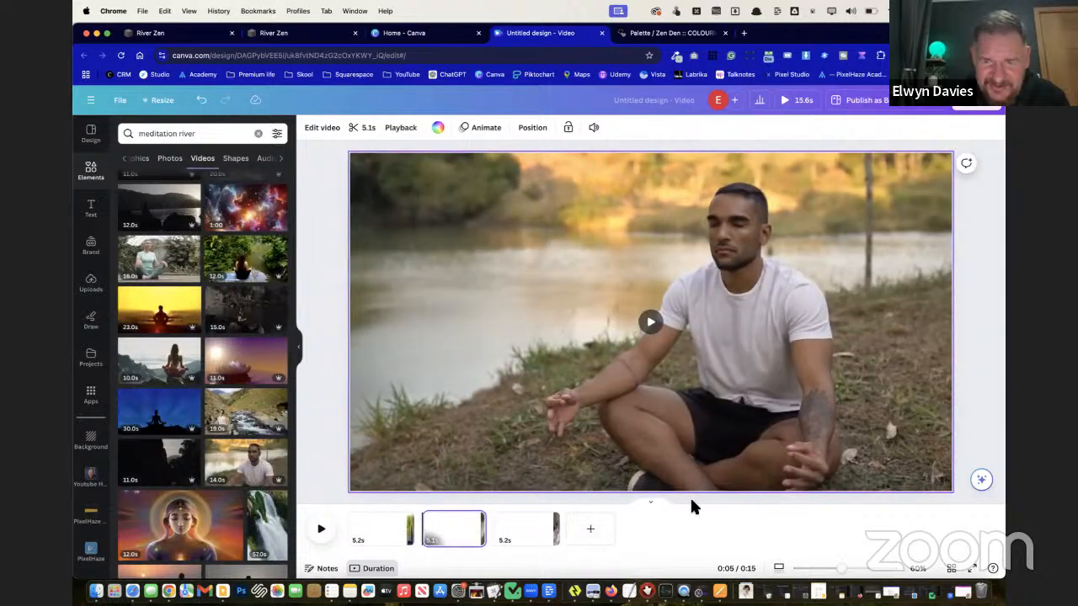
# Check the three video pages in order and download all pages as one 1080p MP4 video
pyautogui.click(374, 530)
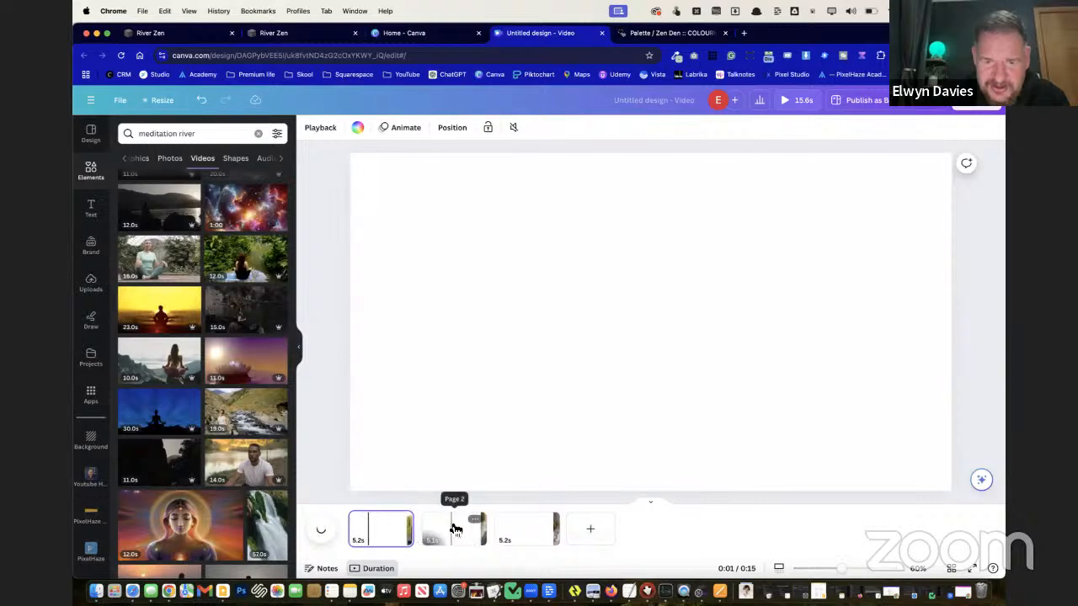
pyautogui.click(454, 528)
pyautogui.click(531, 532)
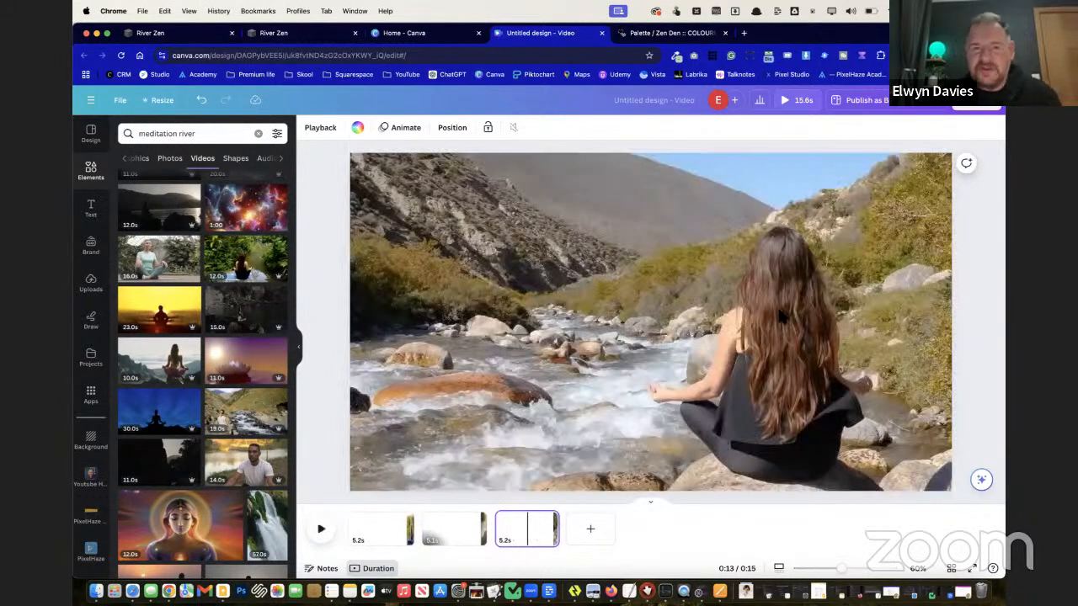
pyautogui.click(977, 100)
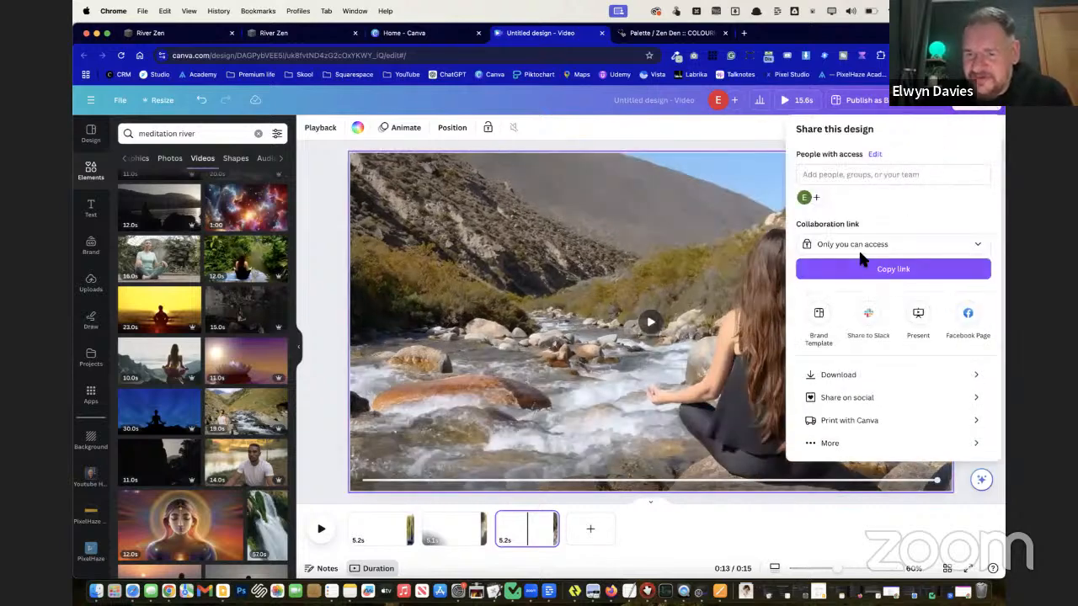
pyautogui.click(844, 380)
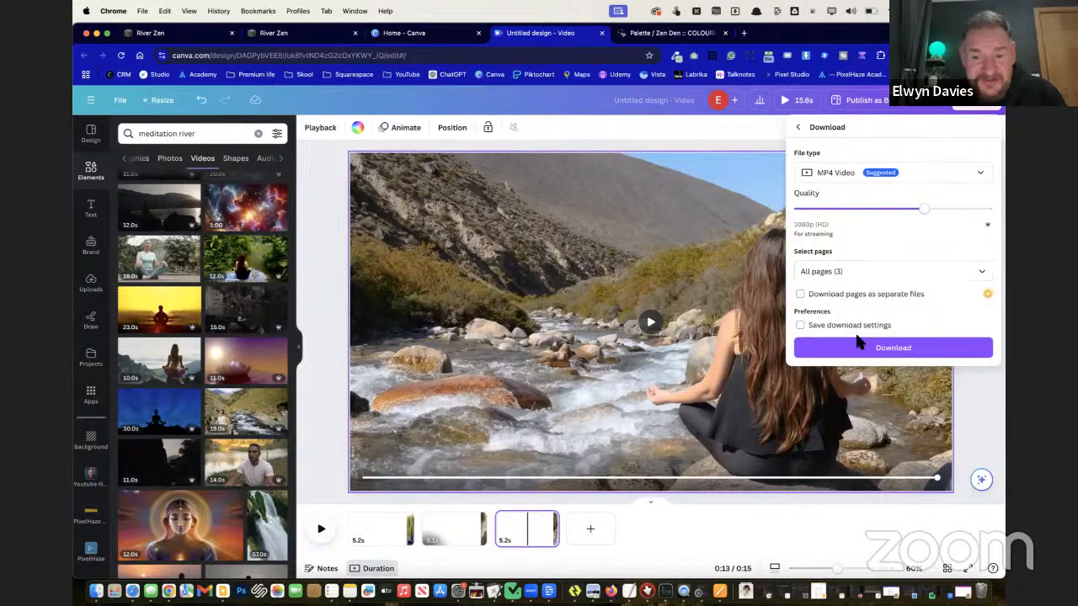
pyautogui.click(865, 349)
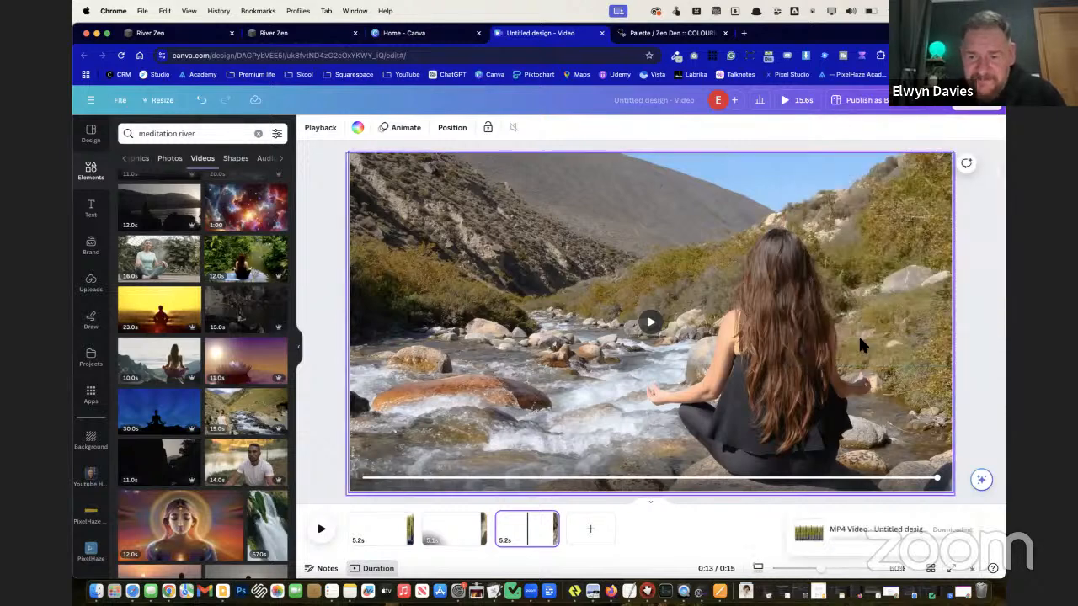
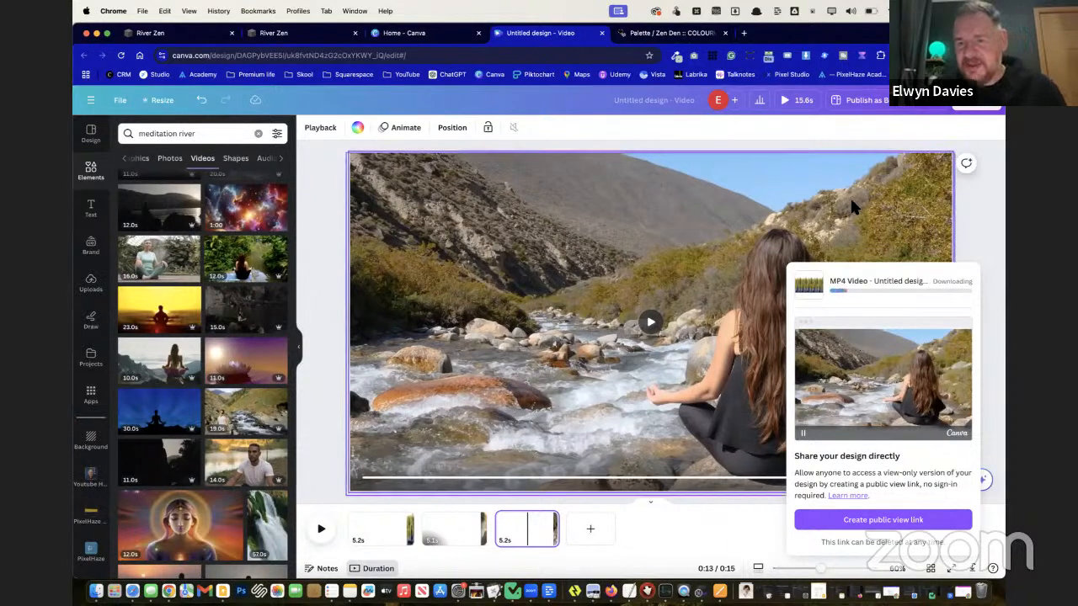
# Switch back to the River Zen sites and compare the original hero with the rebuilt home page
pyautogui.click(430, 34)
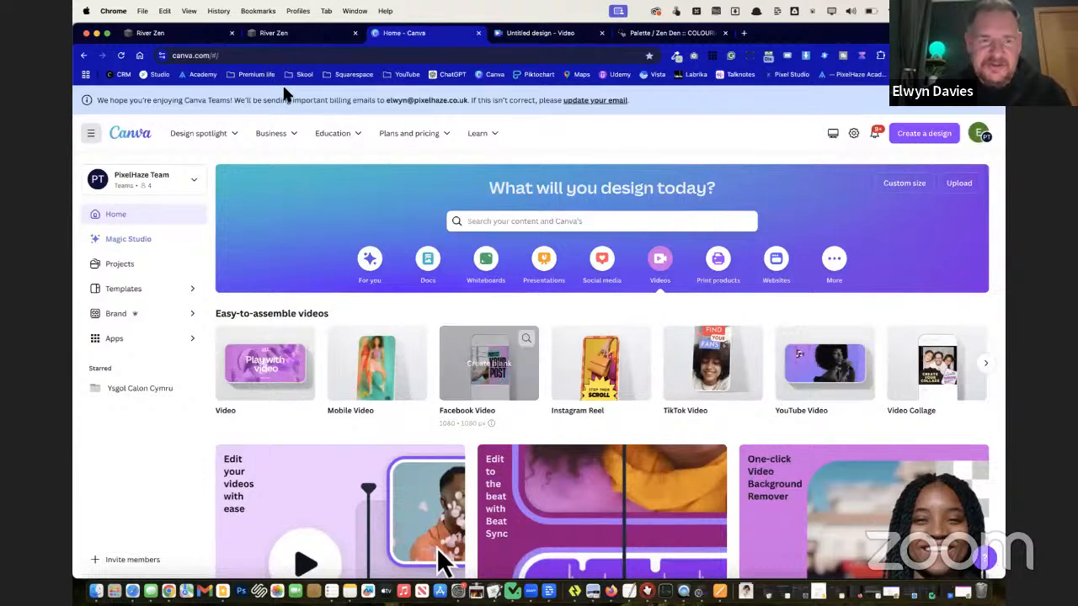
pyautogui.click(164, 34)
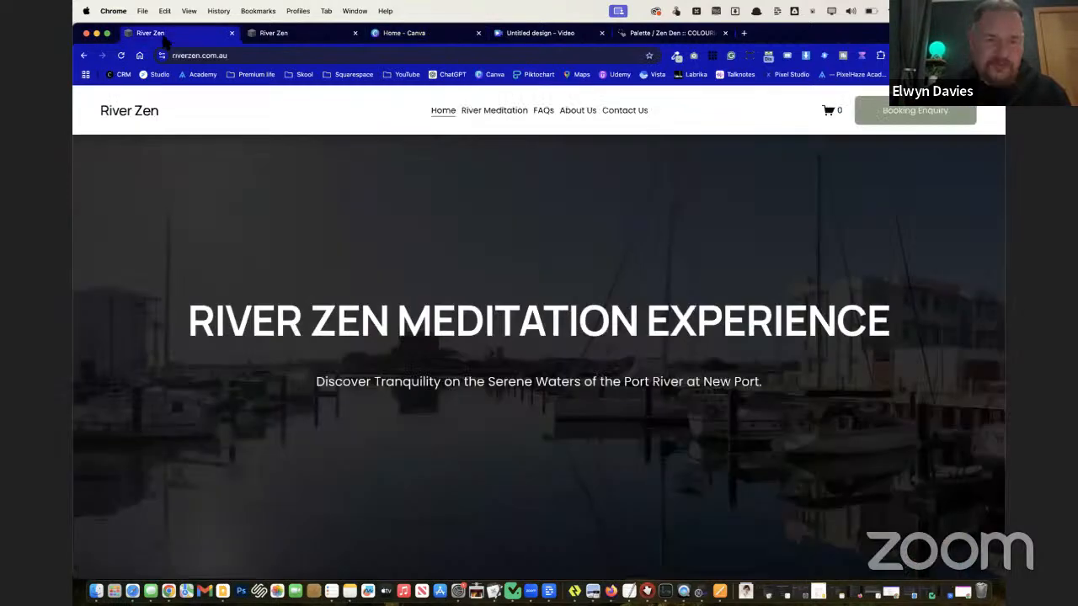
pyautogui.click(287, 33)
pyautogui.scroll(-3, 577, 337)
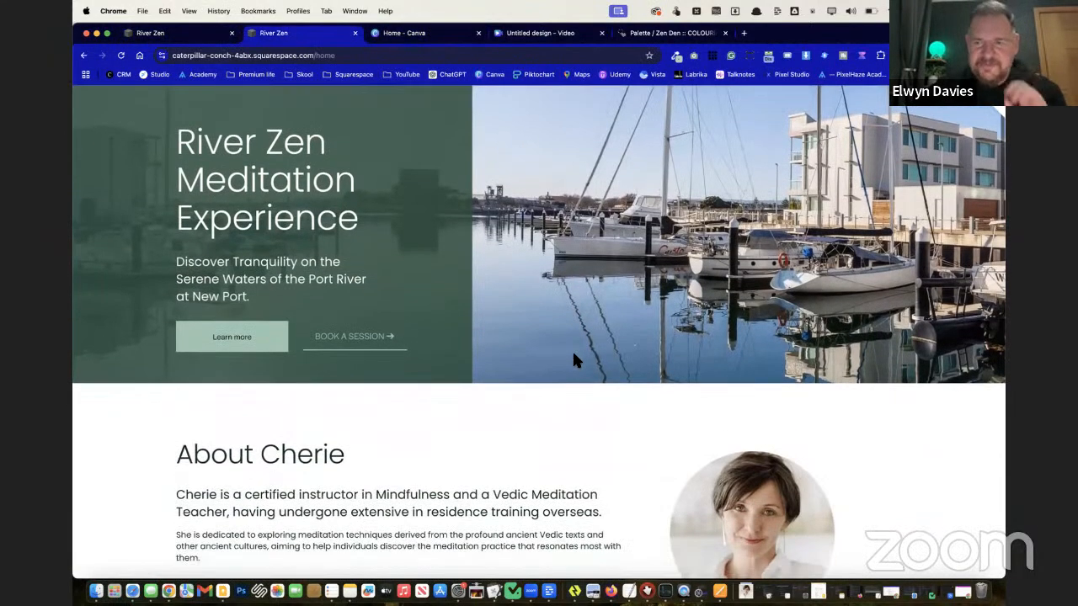
# Open the rebuilt home page for editing and apply the outlined, slightly rounded button pack in the site styles
pyautogui.press('Escape')
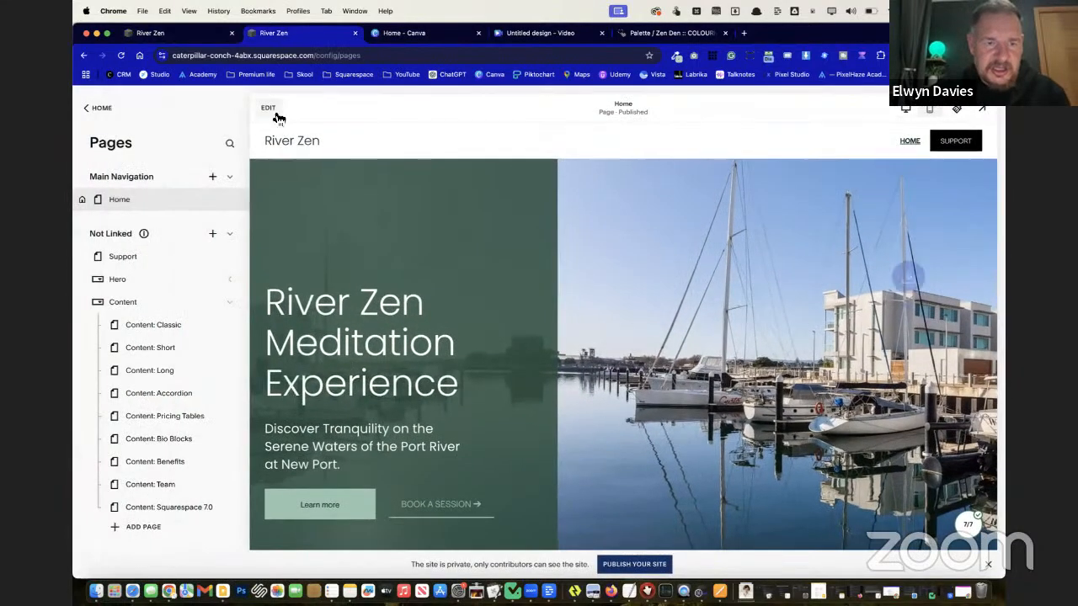
pyautogui.click(271, 109)
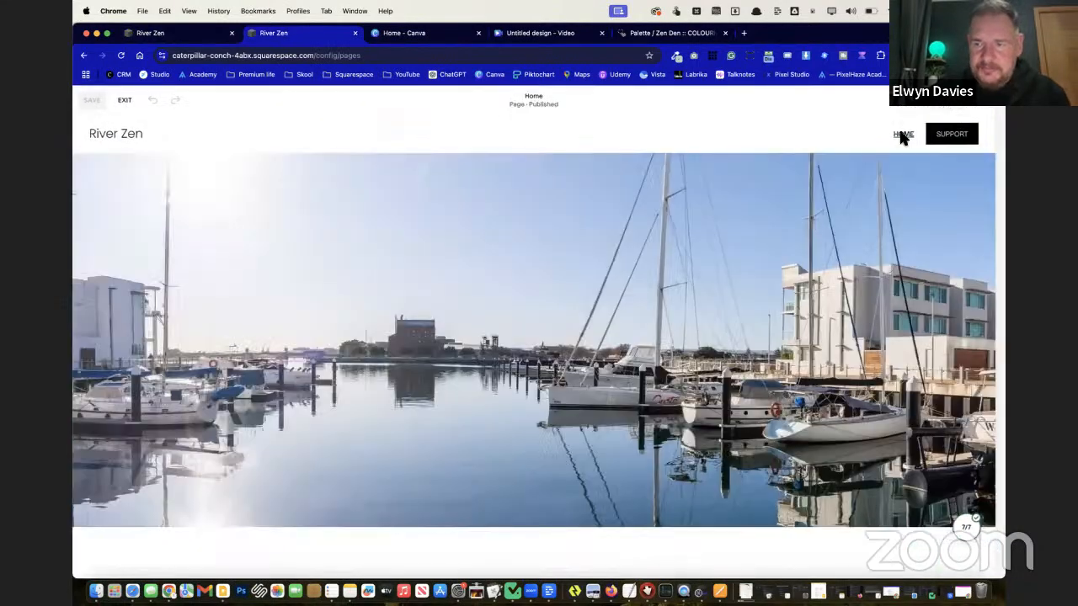
pyautogui.click(993, 101)
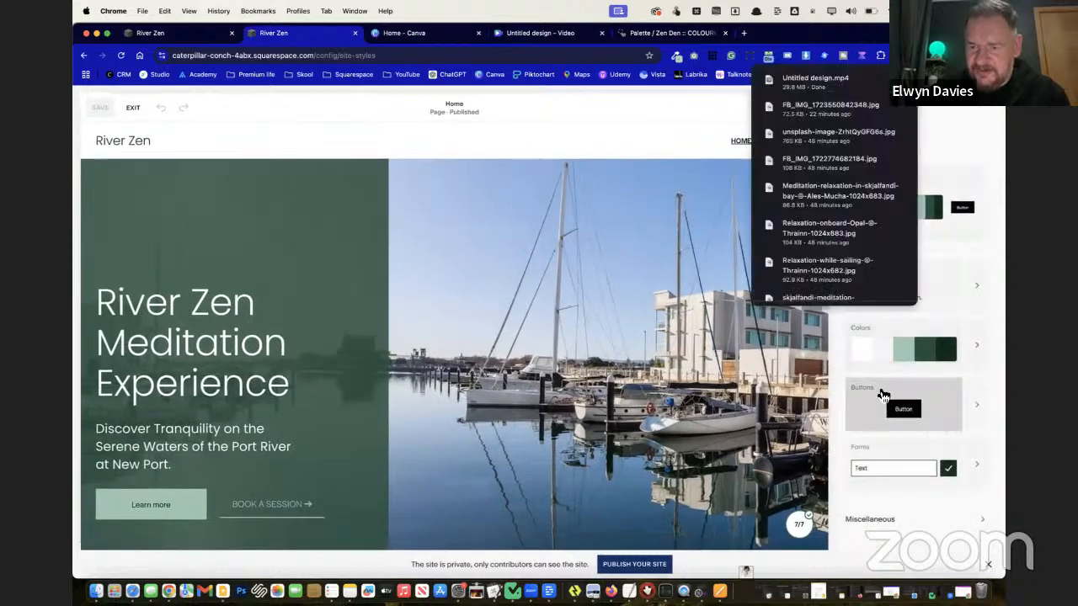
pyautogui.click(918, 416)
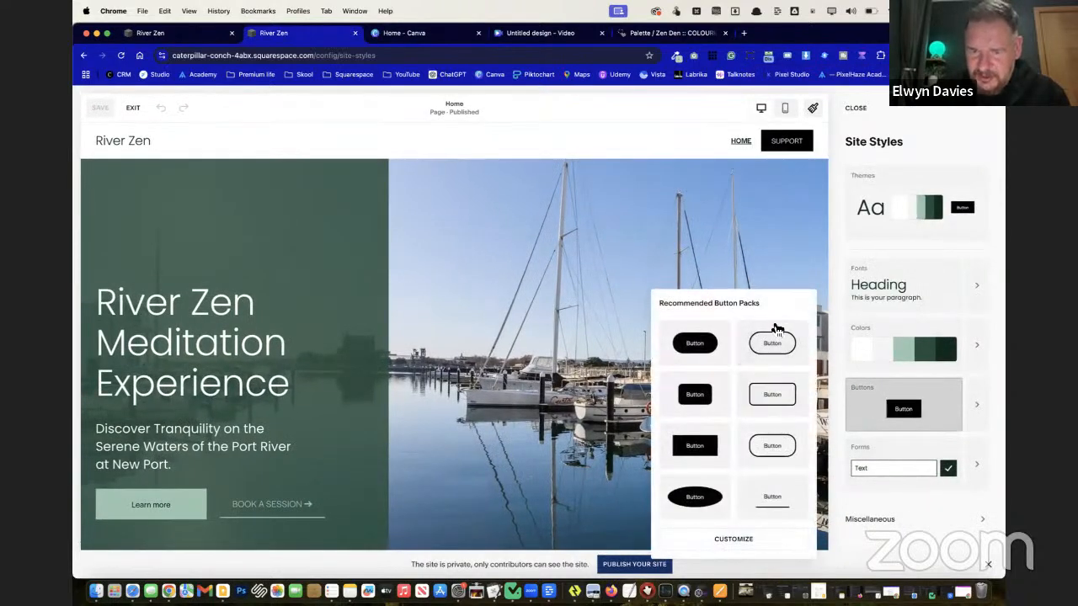
pyautogui.click(774, 396)
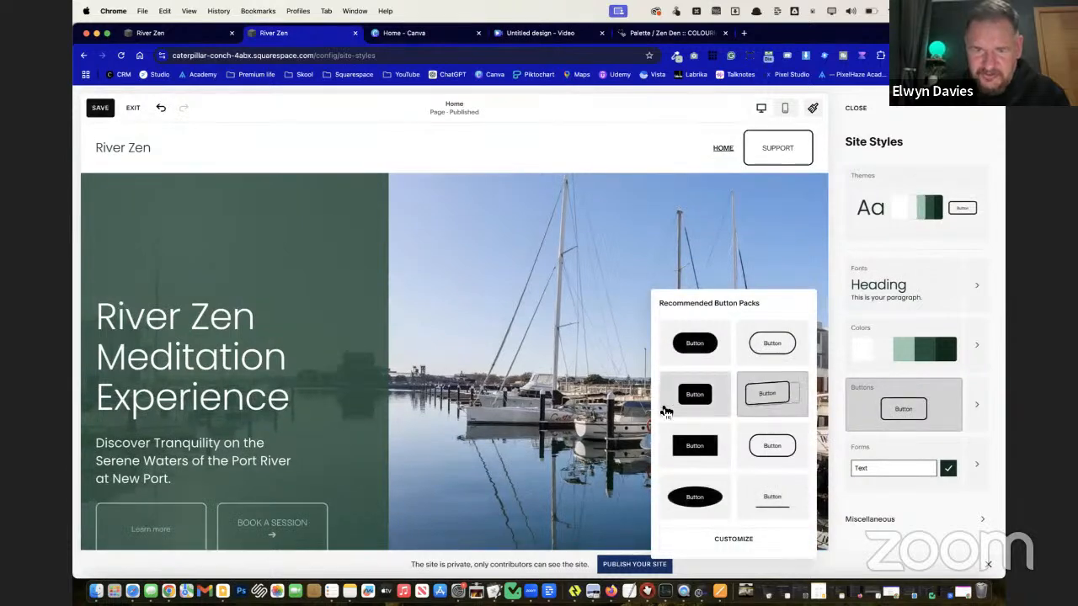
pyautogui.scroll(-5, 615, 398)
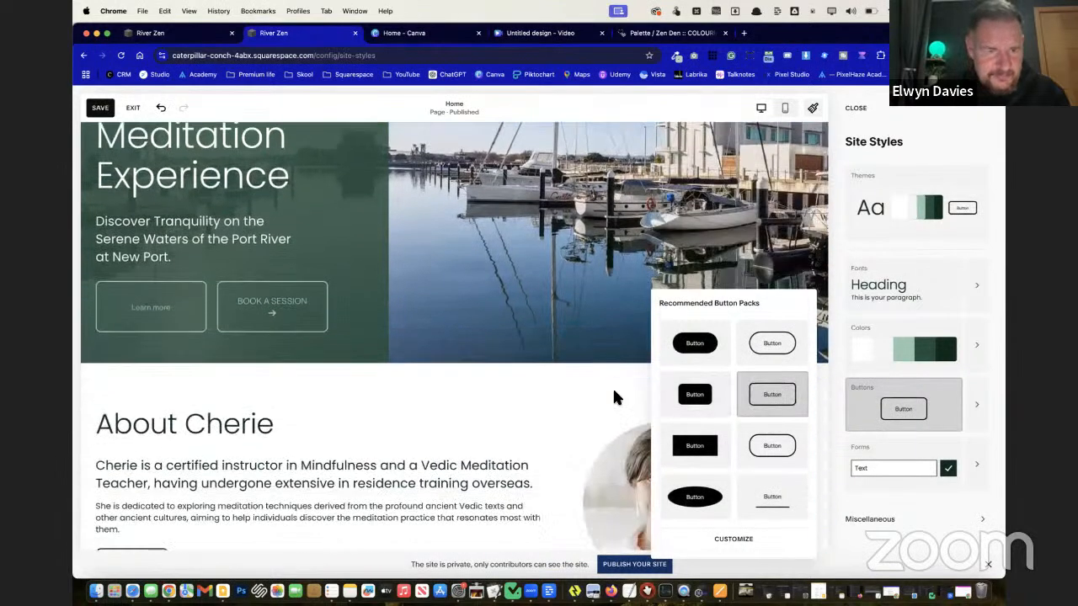
pyautogui.scroll(-10, 613, 387)
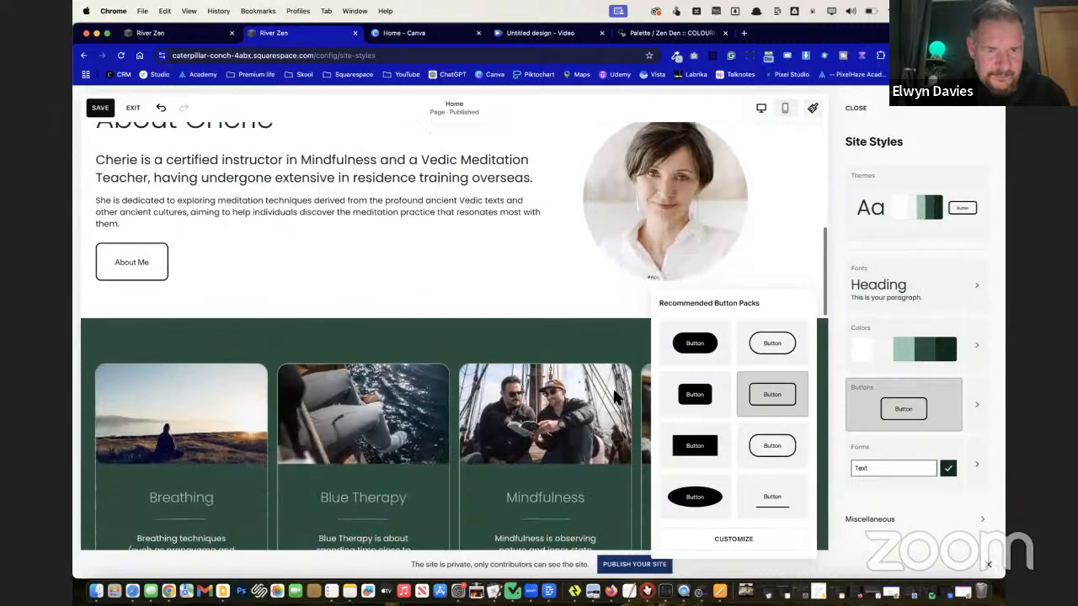
pyautogui.scroll(3, 612, 386)
pyautogui.scroll(1, 612, 389)
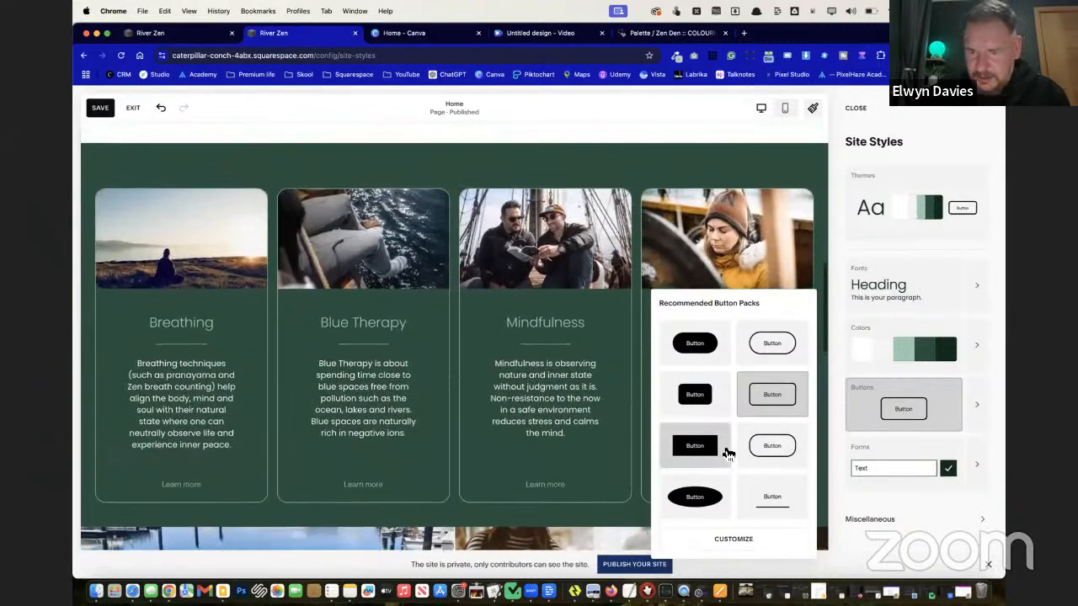
# Set the padding of the primary, secondary and tertiary button styles to S
pyautogui.click(900, 410)
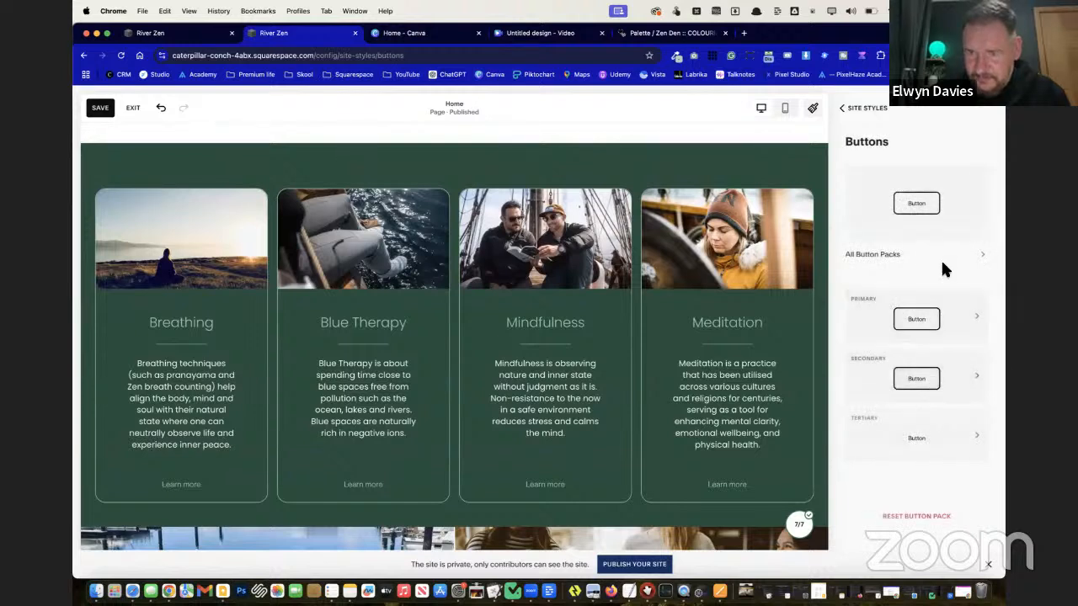
pyautogui.click(943, 316)
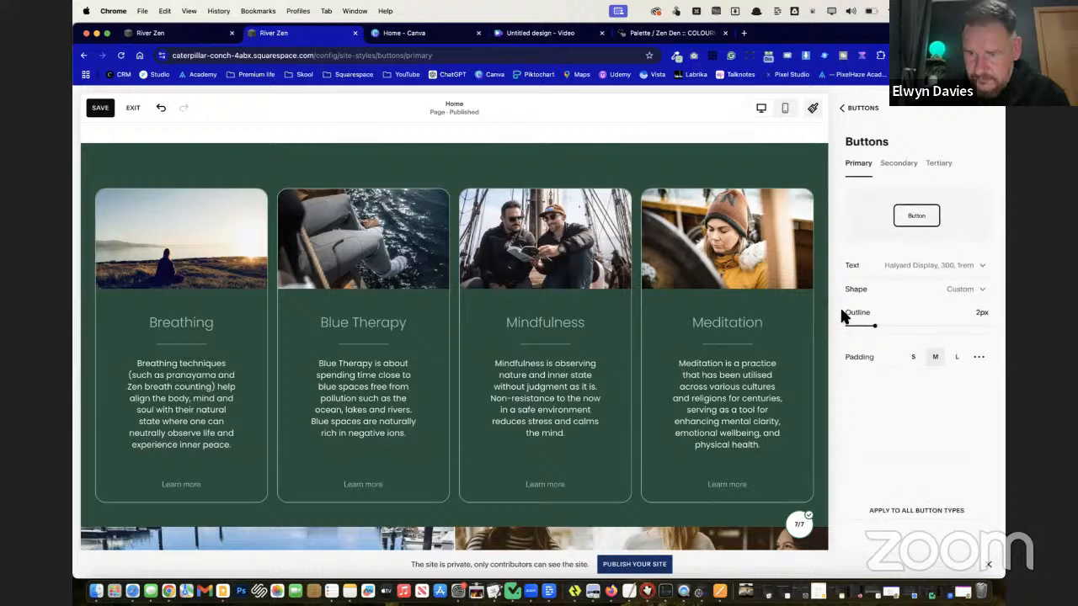
pyautogui.scroll(5, 741, 294)
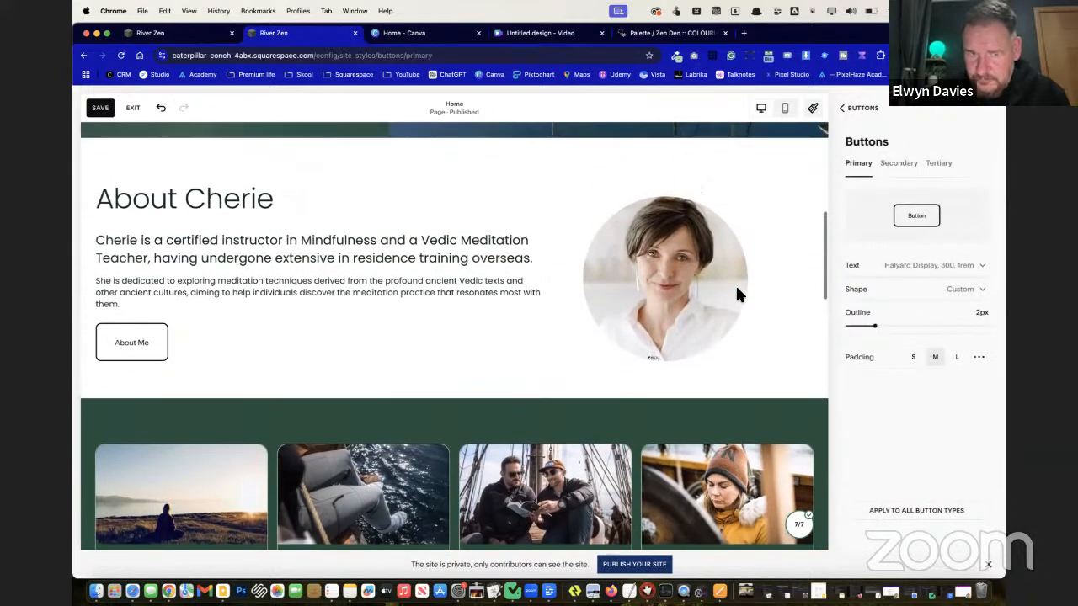
pyautogui.click(913, 357)
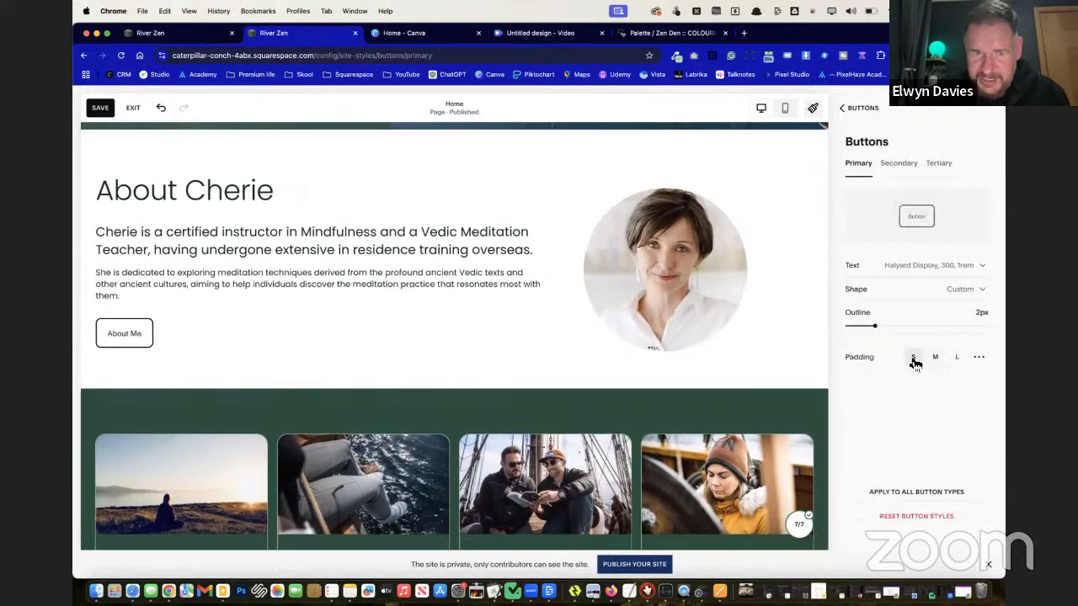
pyautogui.click(857, 109)
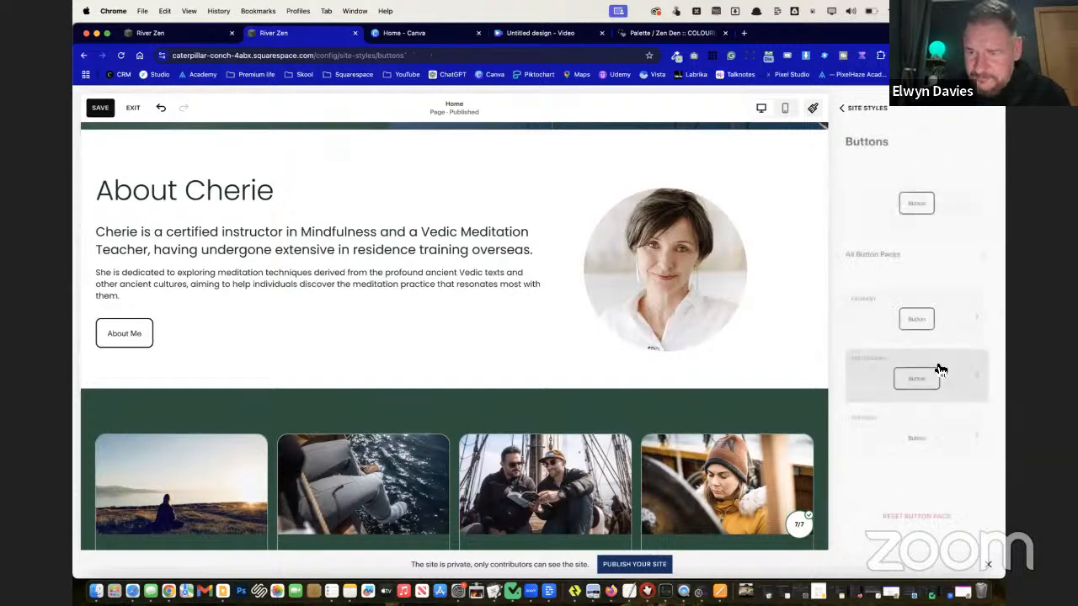
pyautogui.click(930, 378)
pyautogui.click(912, 358)
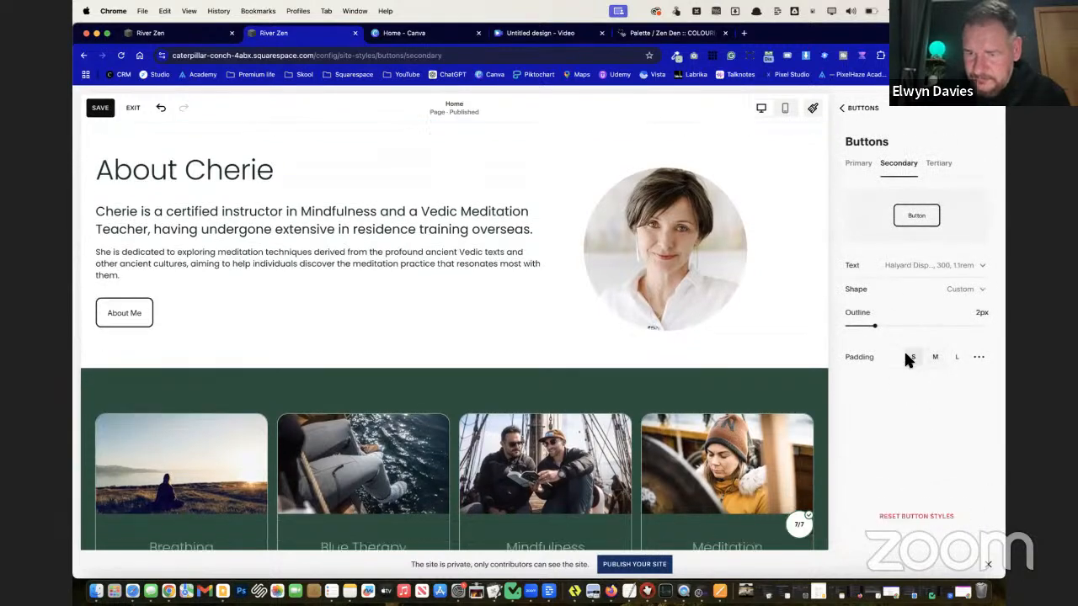
pyautogui.click(863, 110)
pyautogui.click(924, 433)
pyautogui.click(911, 361)
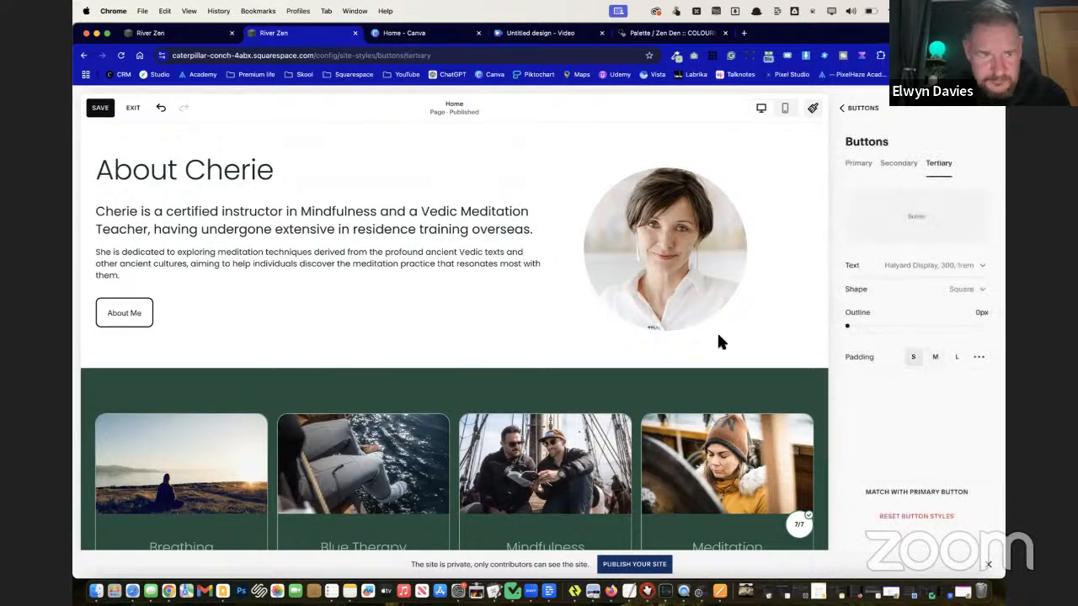
# Check the restyled buttons throughout the home page, then save the style changes and exit the editor
pyautogui.scroll(5, 429, 295)
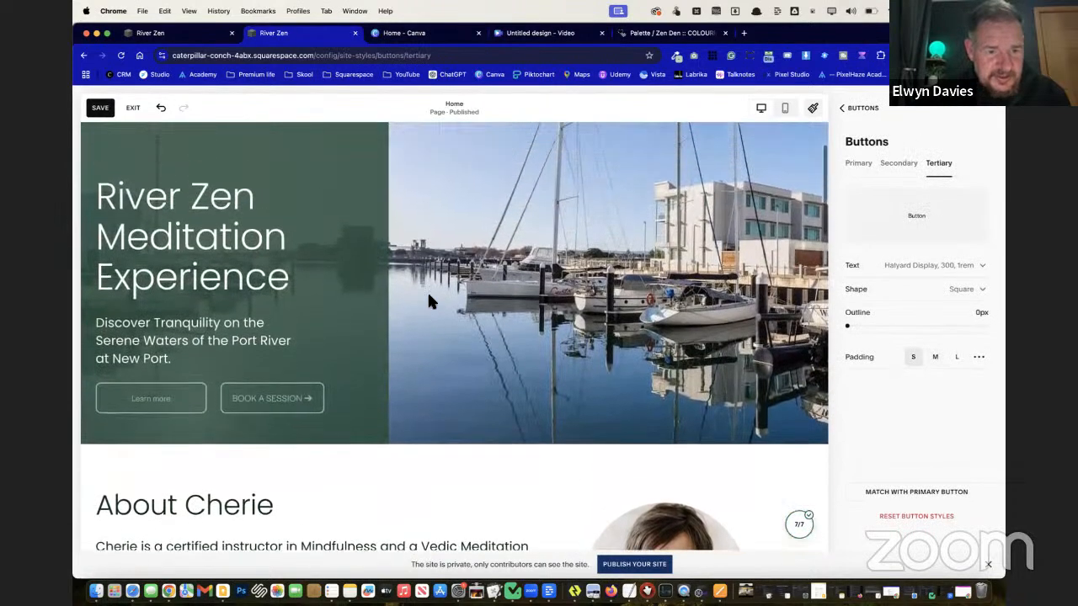
pyautogui.scroll(-15, 429, 300)
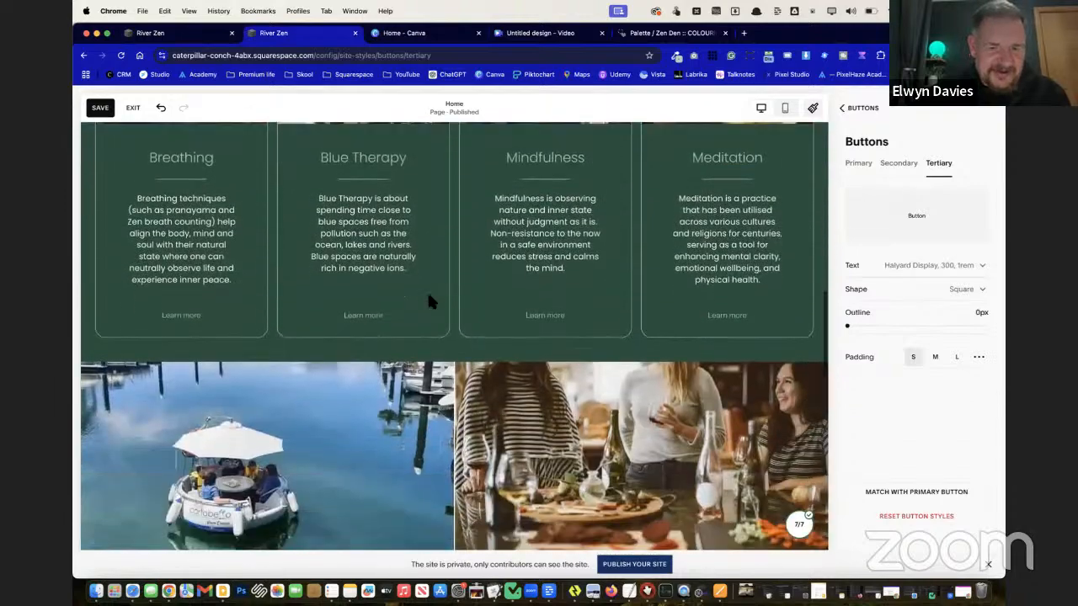
pyautogui.scroll(-12, 429, 300)
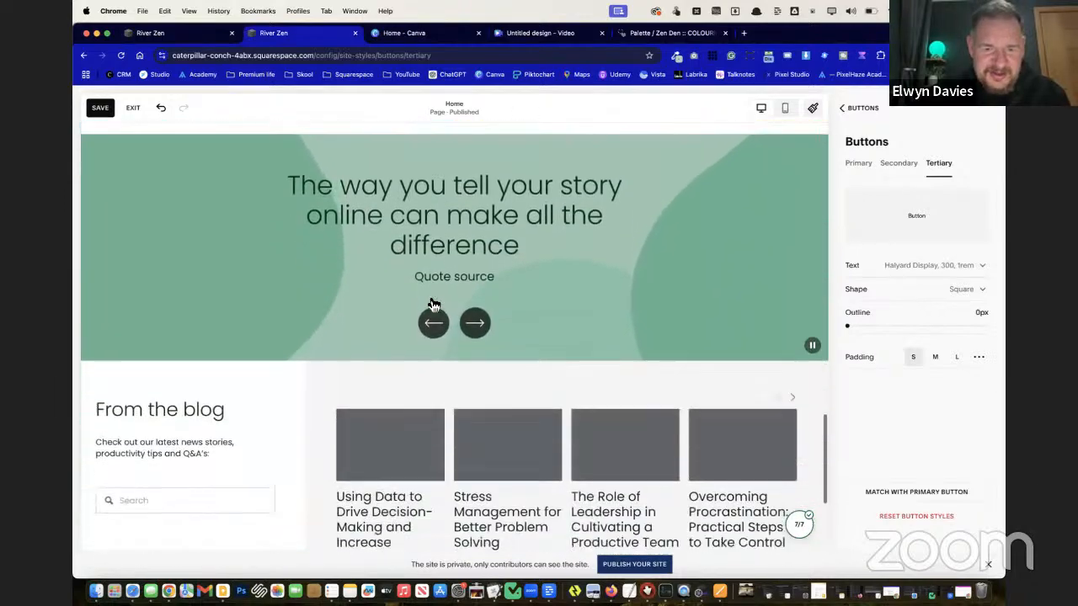
pyautogui.scroll(-5, 429, 301)
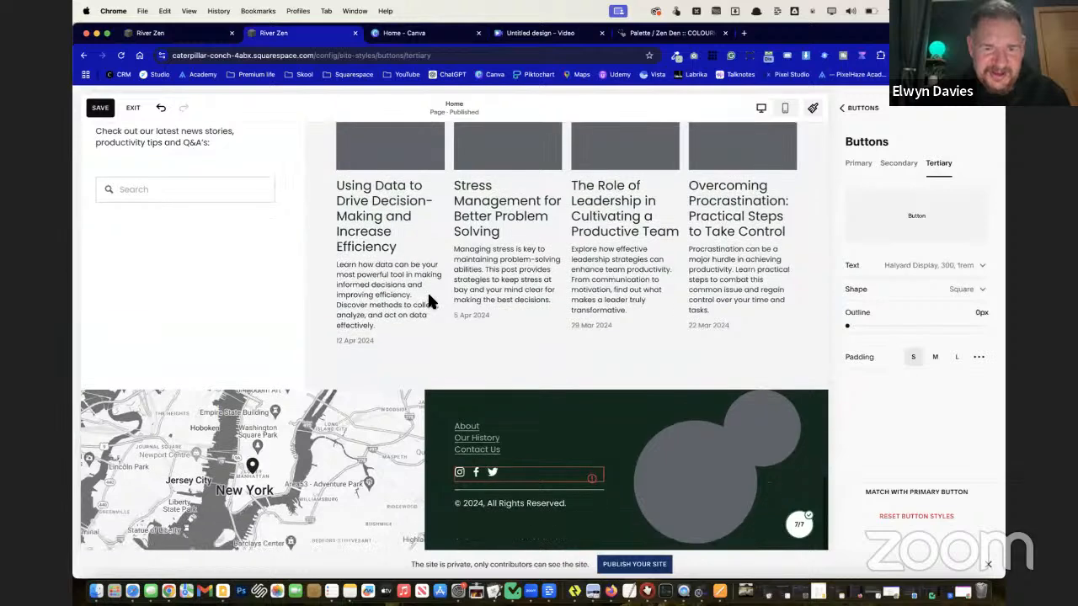
pyautogui.scroll(15, 429, 301)
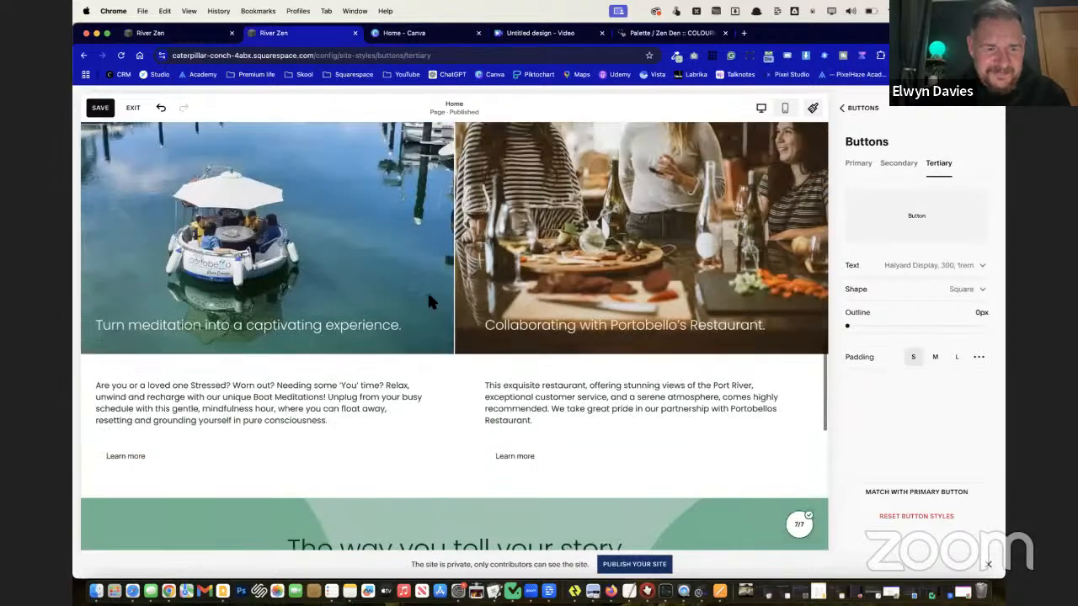
pyautogui.click(514, 457)
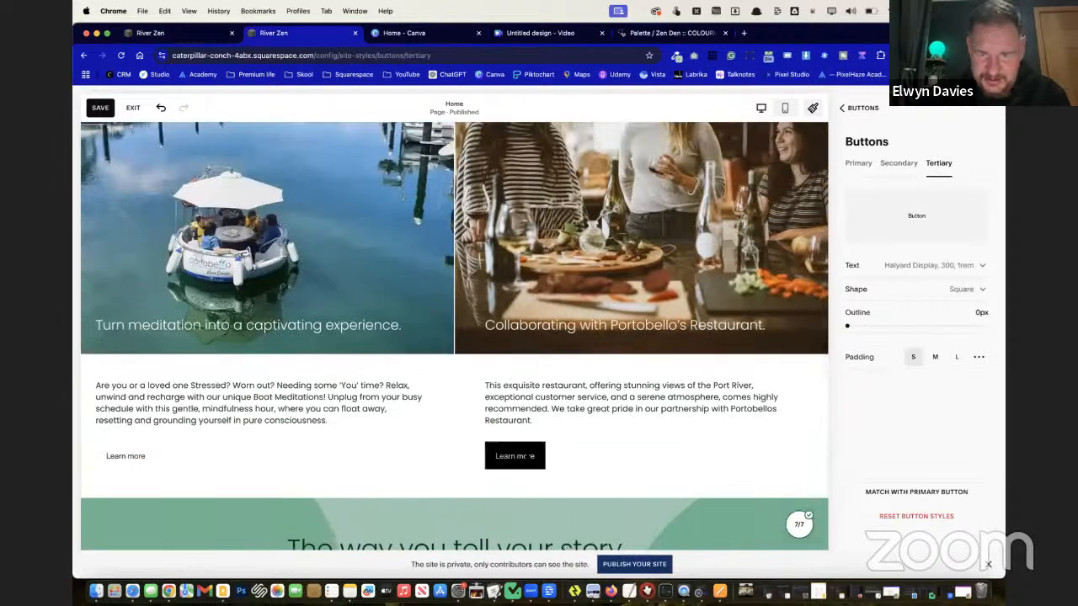
pyautogui.click(102, 114)
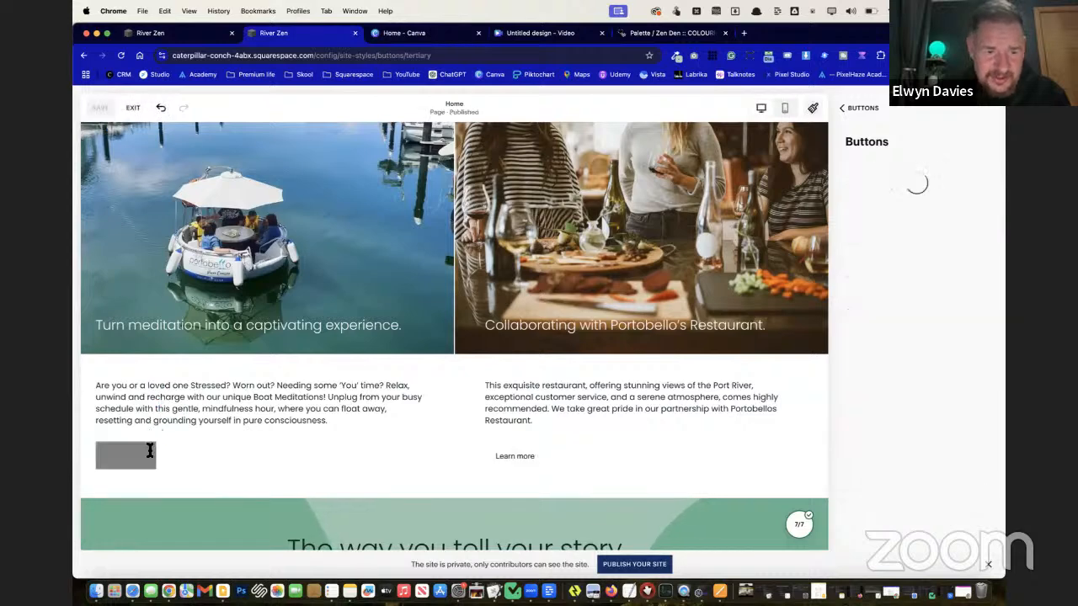
pyautogui.click(133, 108)
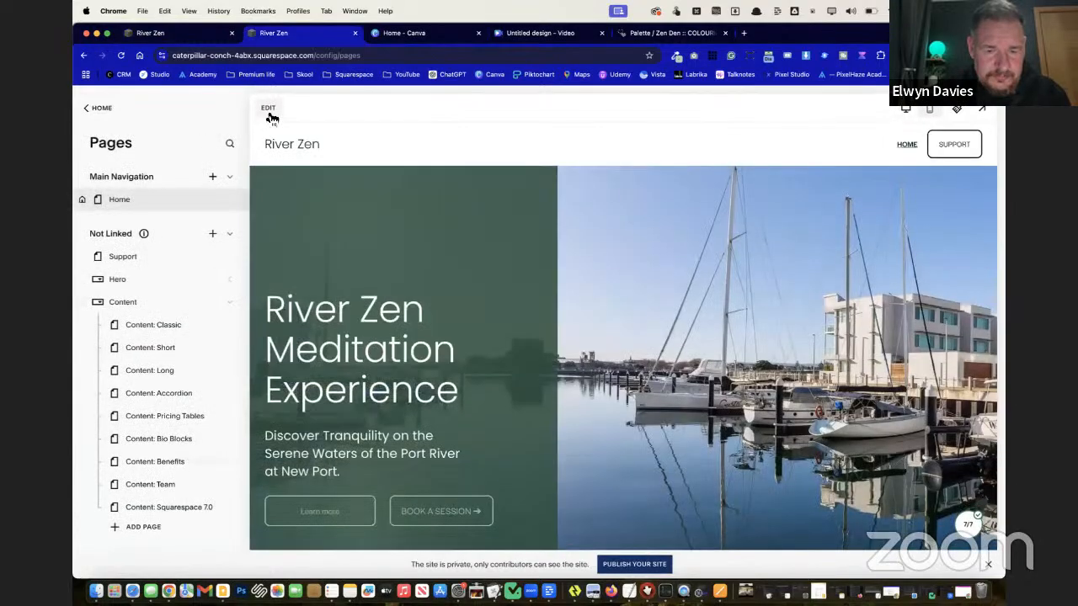
# Reopen the home page for editing and change the Learn more button under the boat meditation text to Primary Button
pyautogui.click(268, 109)
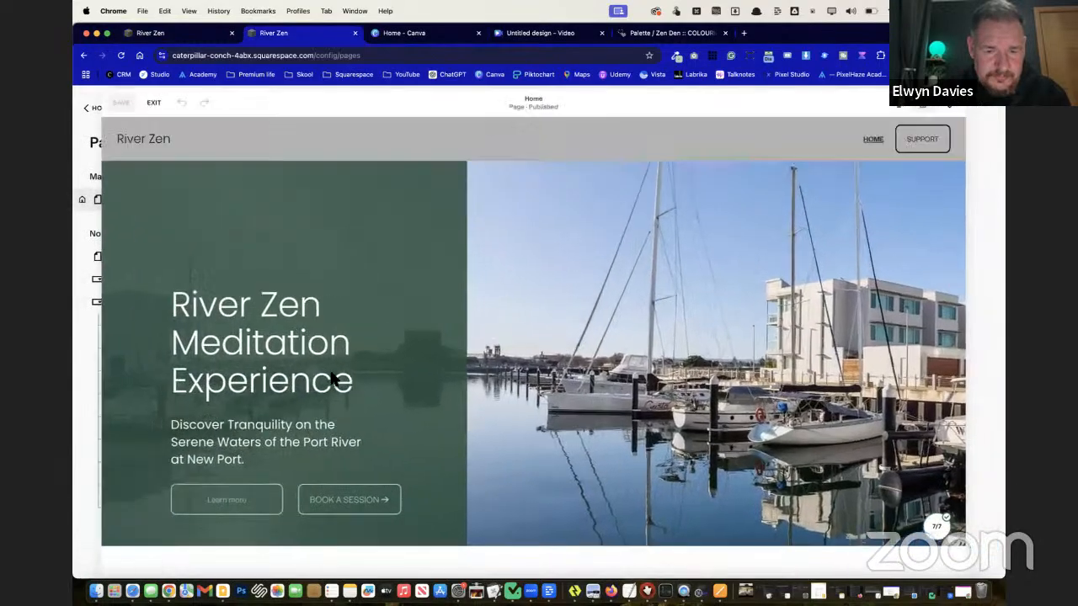
pyautogui.scroll(-5, 328, 408)
pyautogui.scroll(-15, 329, 404)
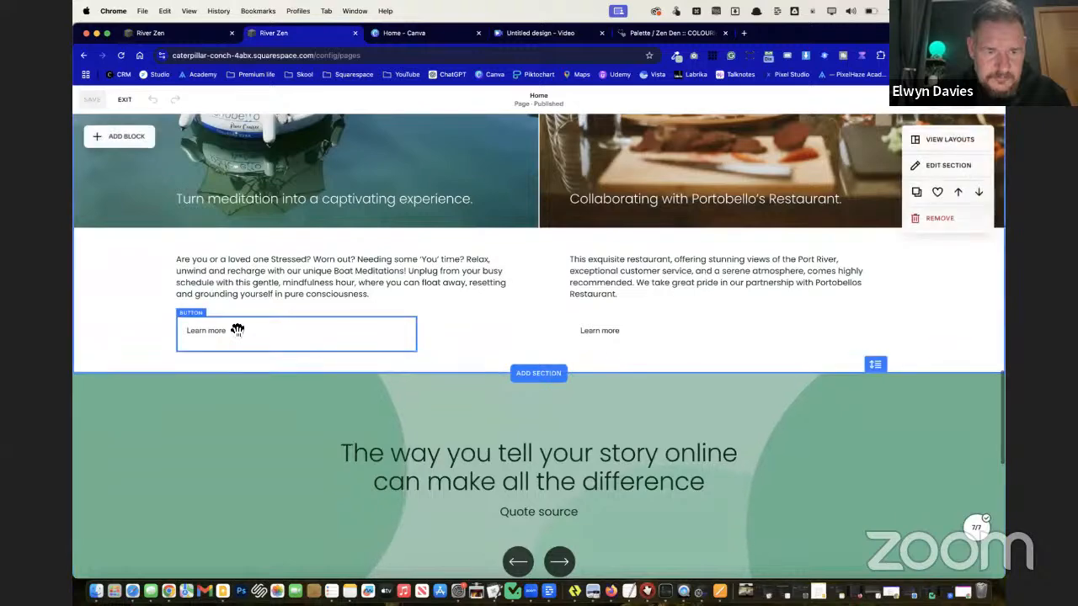
pyautogui.click(238, 331)
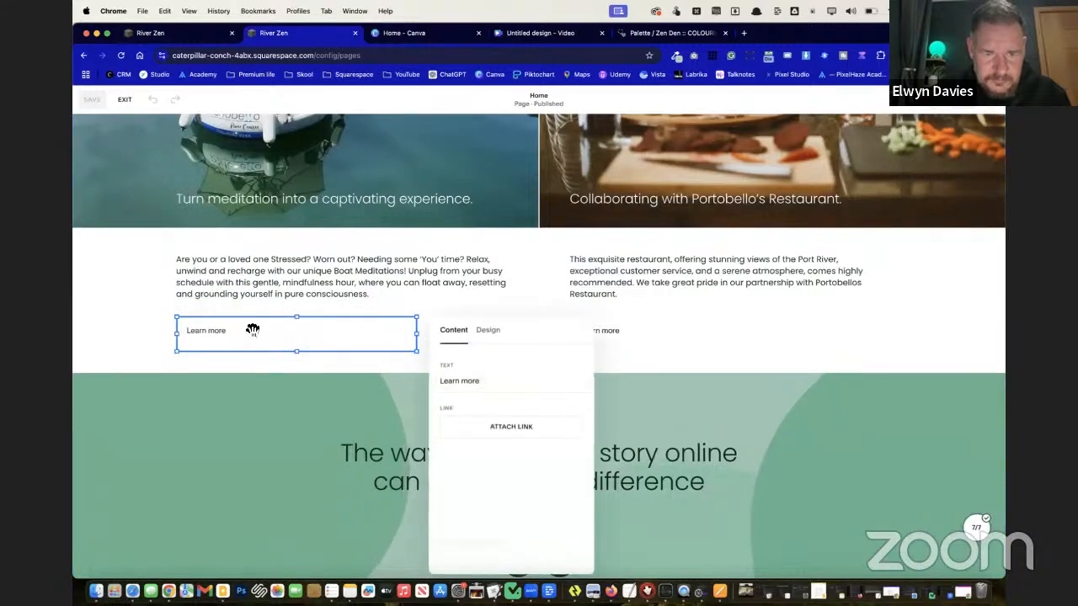
pyautogui.click(488, 330)
pyautogui.click(531, 378)
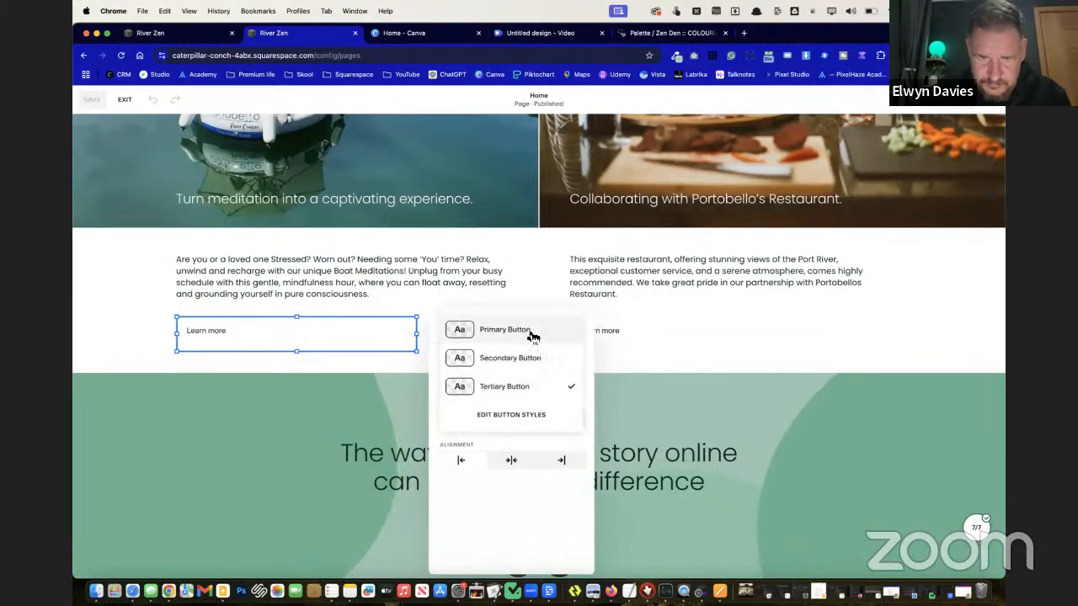
pyautogui.click(502, 328)
pyautogui.click(627, 337)
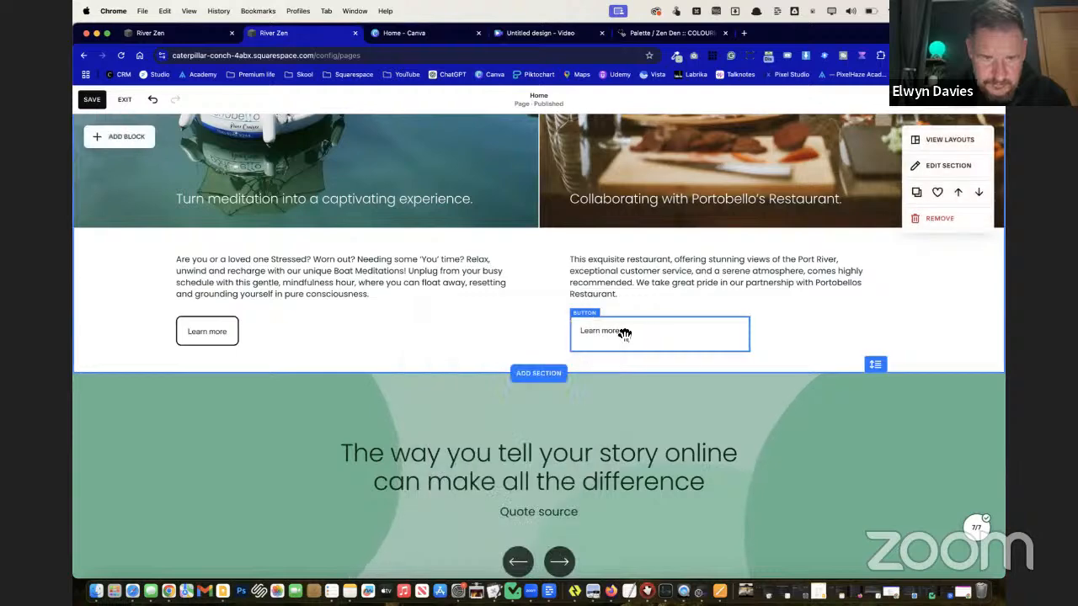
# Change the Learn more button under the Portobello's Restaurant text to the Primary Button style
pyautogui.click(631, 337)
pyautogui.click(822, 331)
pyautogui.click(845, 378)
pyautogui.click(841, 329)
pyautogui.click(953, 336)
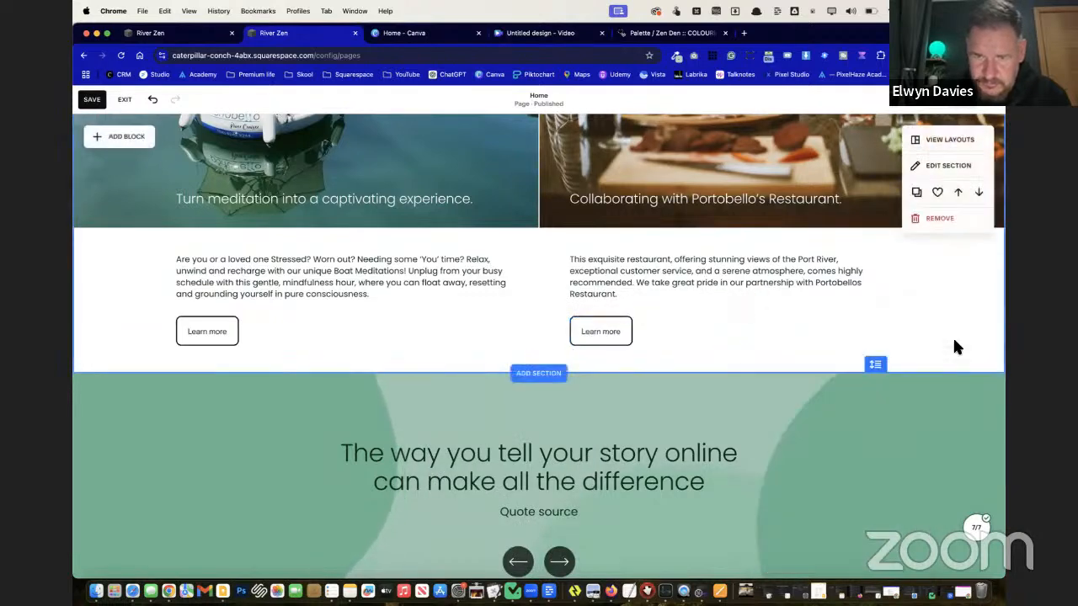
# Change the Learn more button on the Breathing card to the Primary Button style
pyautogui.scroll(-2, 591, 511)
pyautogui.scroll(-3, 592, 510)
pyautogui.scroll(6, 592, 511)
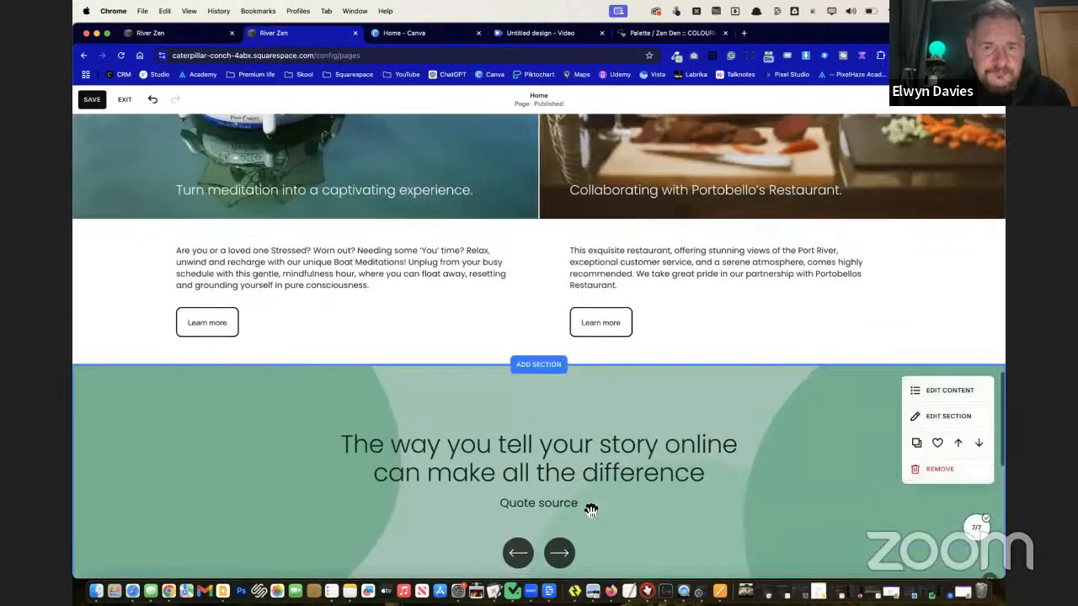
pyautogui.scroll(6, 591, 510)
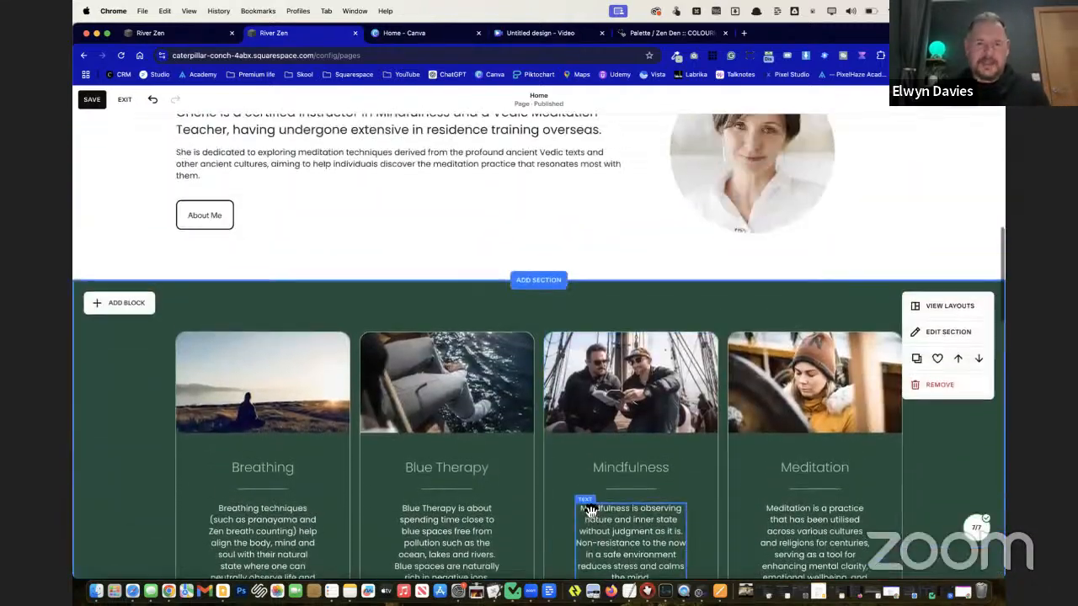
pyautogui.scroll(-3, 555, 474)
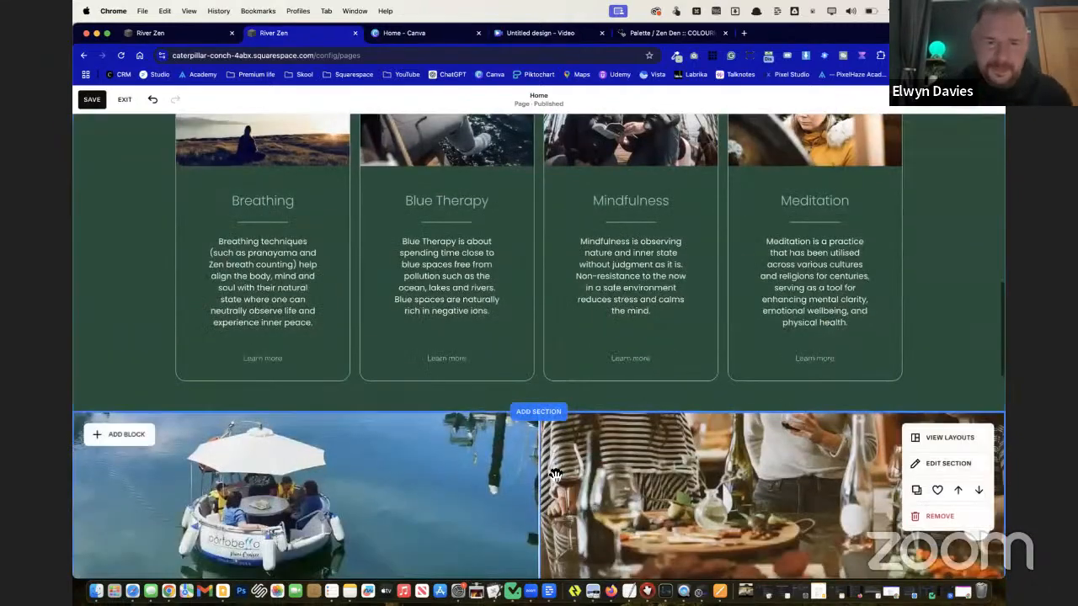
pyautogui.click(281, 360)
pyautogui.click(422, 333)
pyautogui.click(450, 380)
pyautogui.click(459, 335)
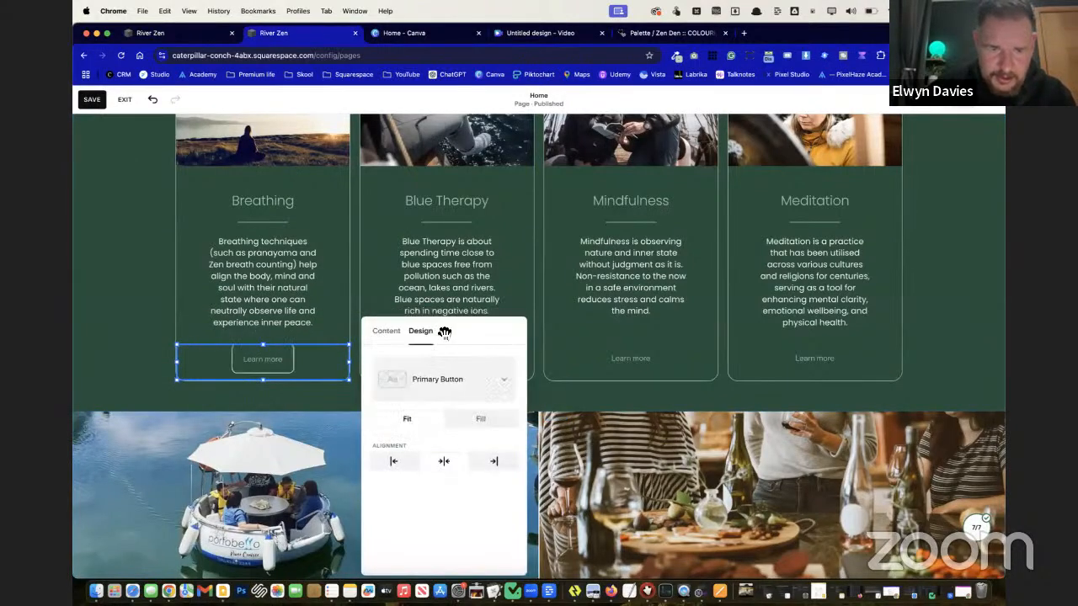
pyautogui.click(551, 331)
# Change the Learn more button on the Blue Therapy card to the Primary Button style
pyautogui.click(487, 361)
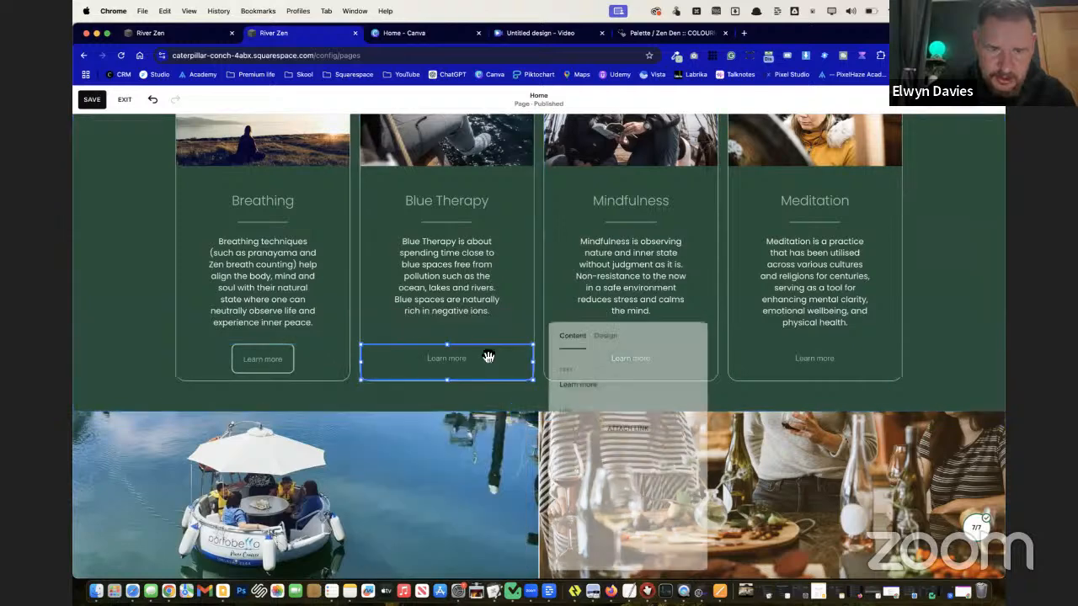
pyautogui.click(603, 332)
pyautogui.click(674, 380)
pyautogui.click(649, 338)
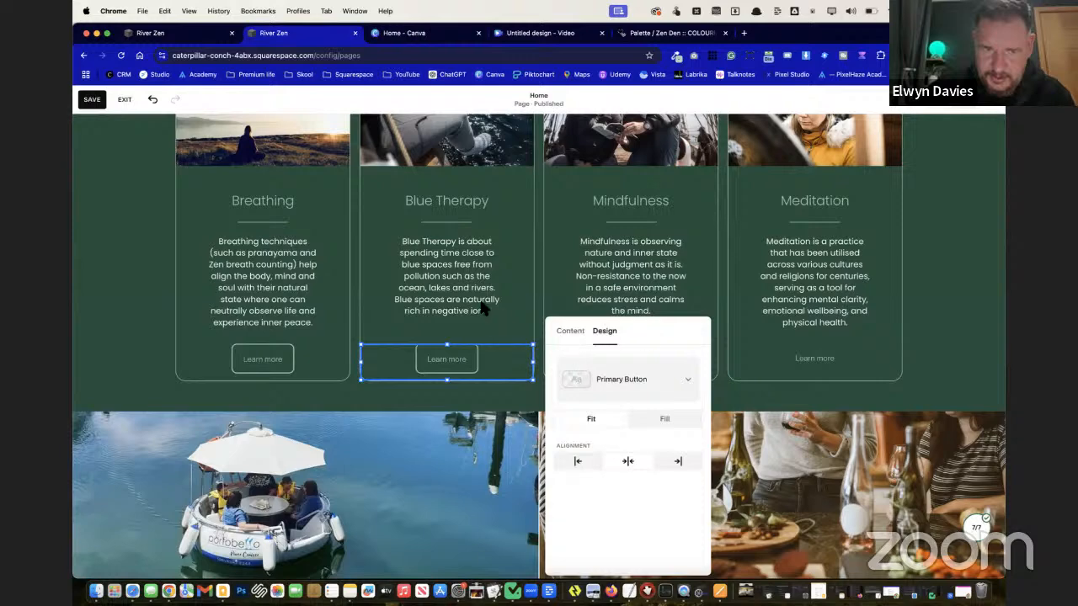
# Change the Learn more button on the Mindfulness card to the Primary Button style
pyautogui.click(592, 378)
pyautogui.click(633, 362)
pyautogui.click(792, 331)
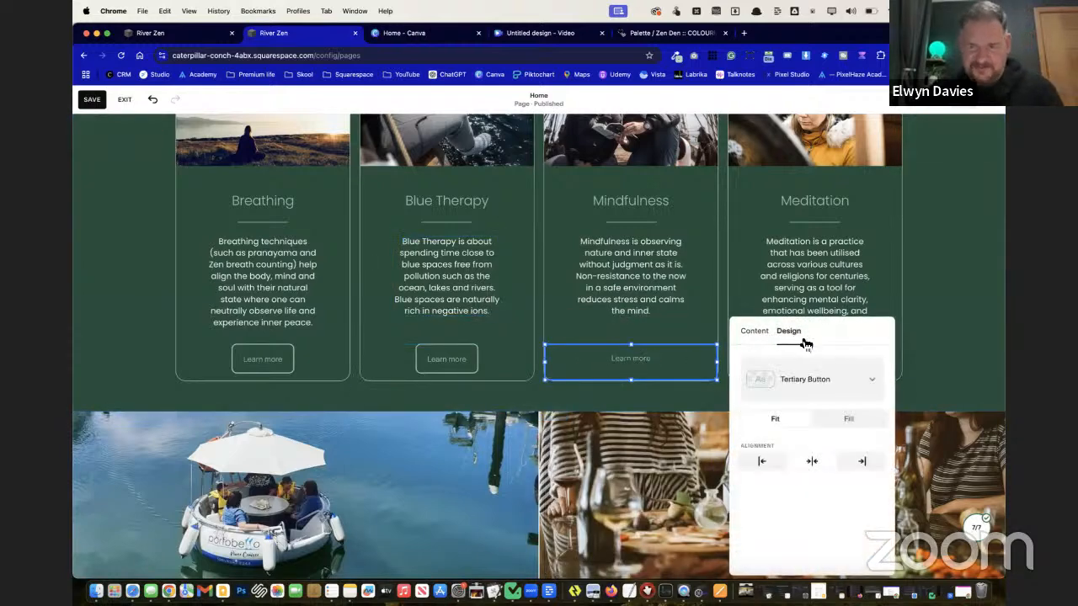
pyautogui.click(815, 382)
pyautogui.click(808, 333)
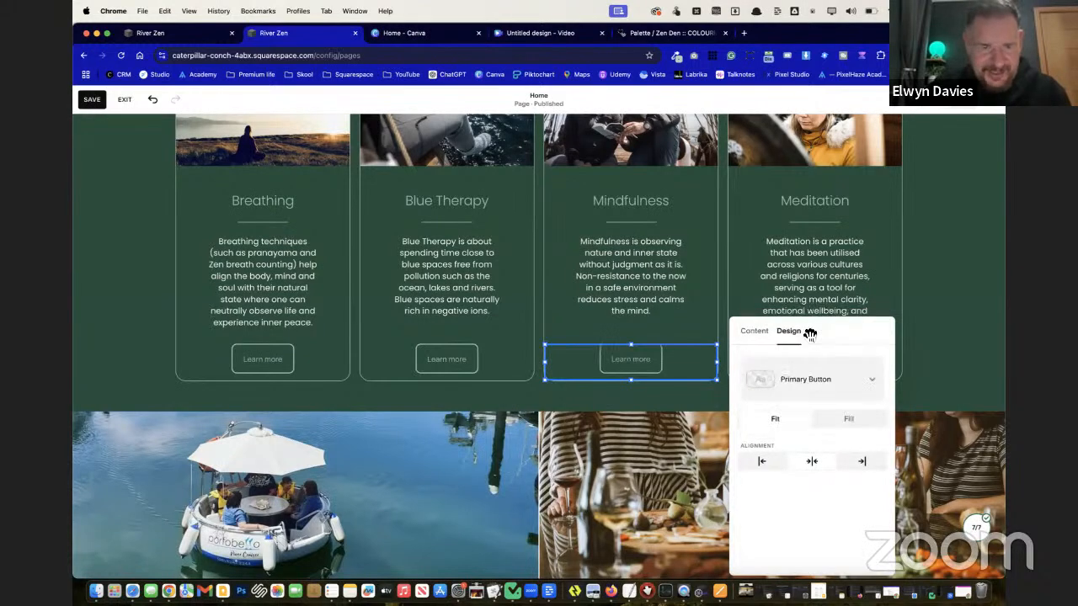
pyautogui.click(696, 303)
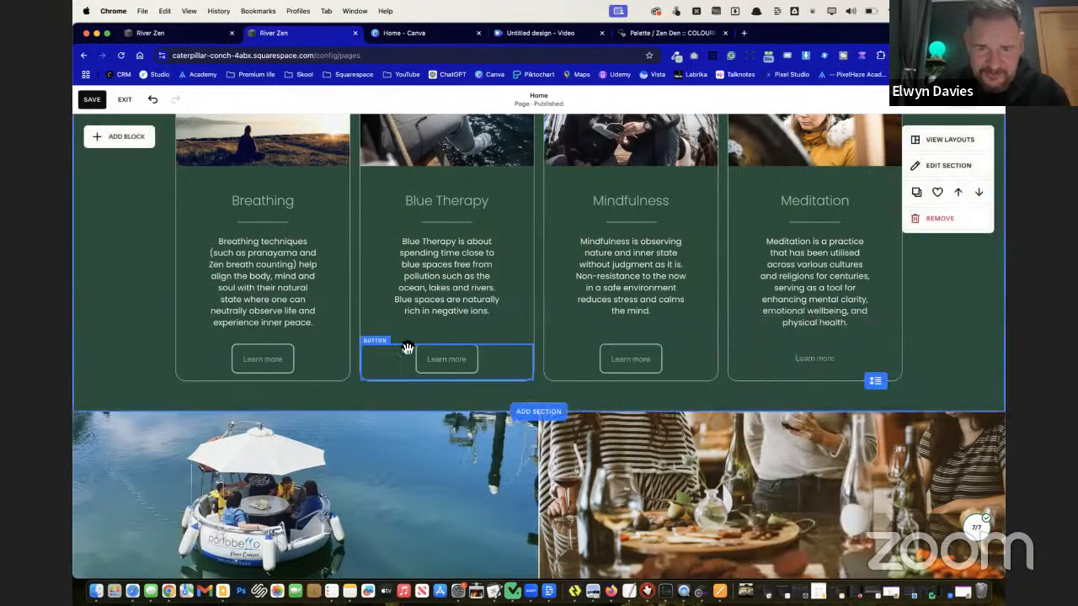
# Change the Learn more button on the Meditation card to the Secondary Button style
pyautogui.click(837, 359)
pyautogui.click(837, 359)
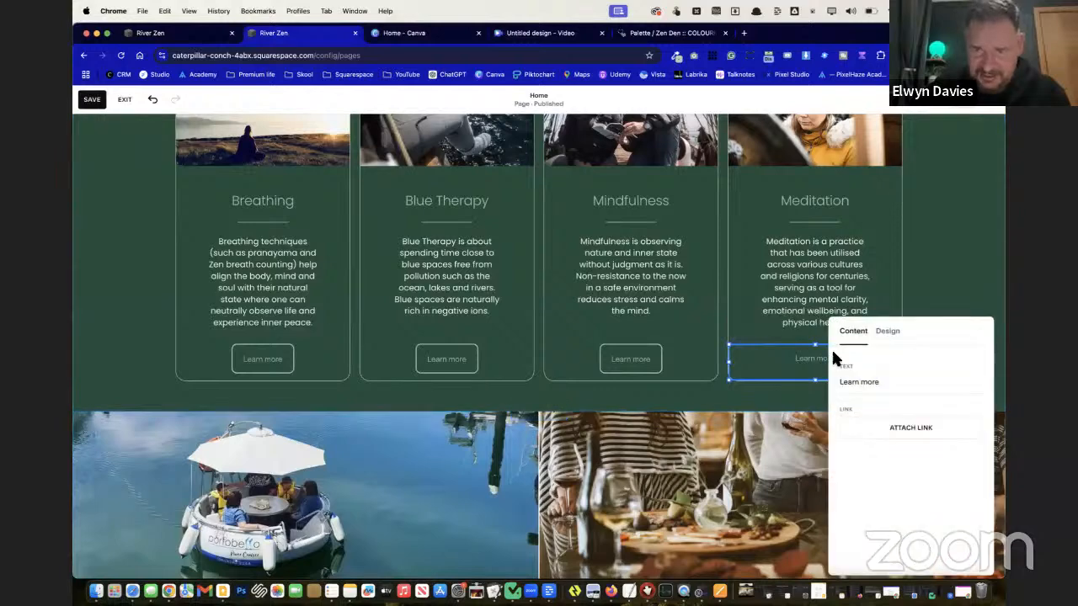
pyautogui.click(887, 337)
pyautogui.click(903, 380)
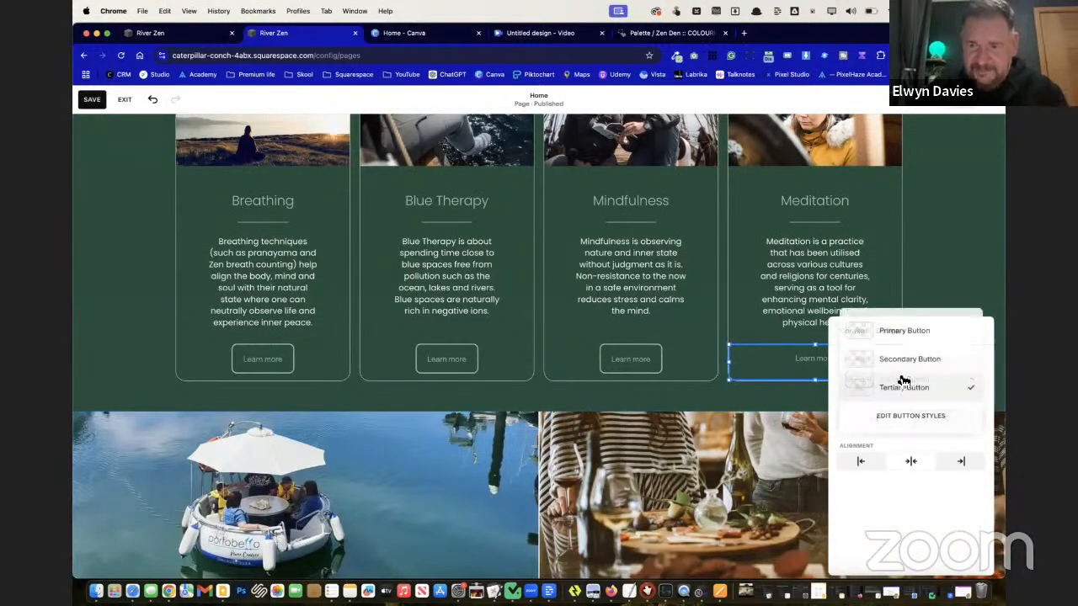
pyautogui.click(910, 359)
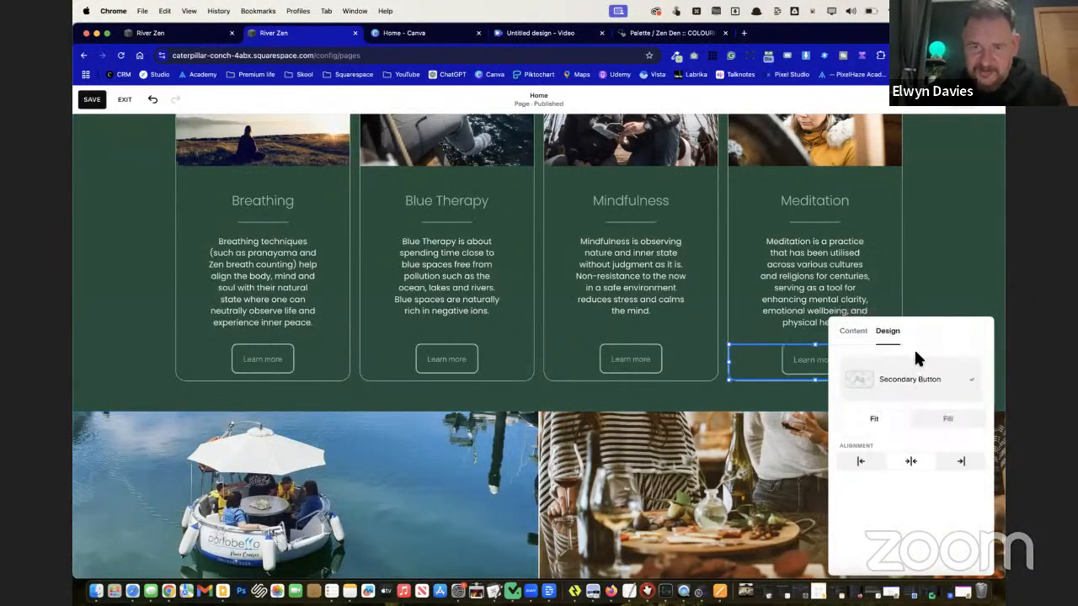
pyautogui.click(946, 273)
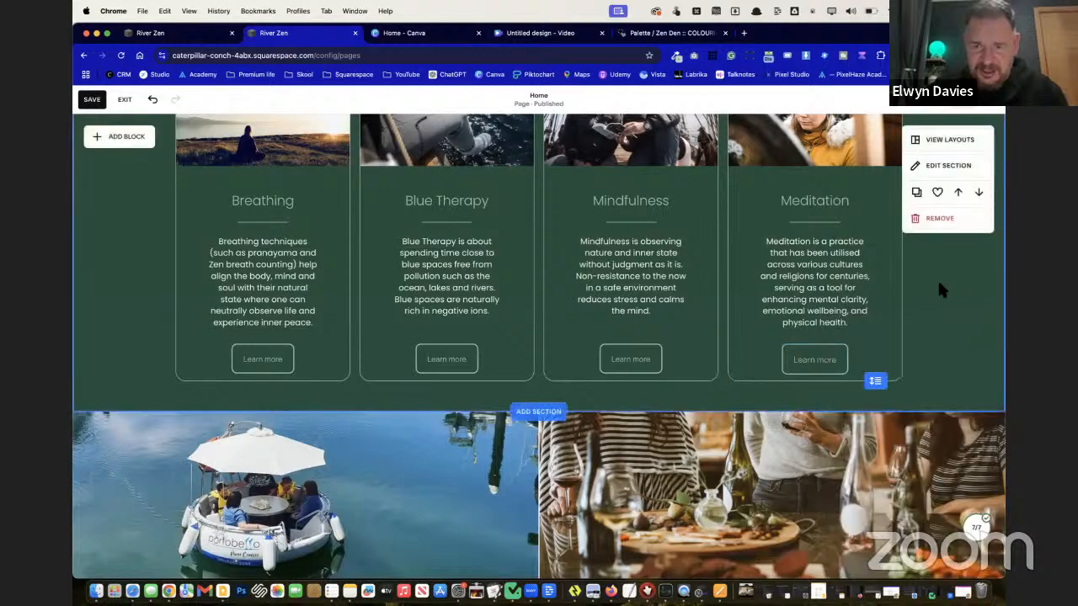
# Save the home page and look over the card buttons and hero section in the preview
pyautogui.scroll(2, 917, 312)
pyautogui.scroll(10, 917, 312)
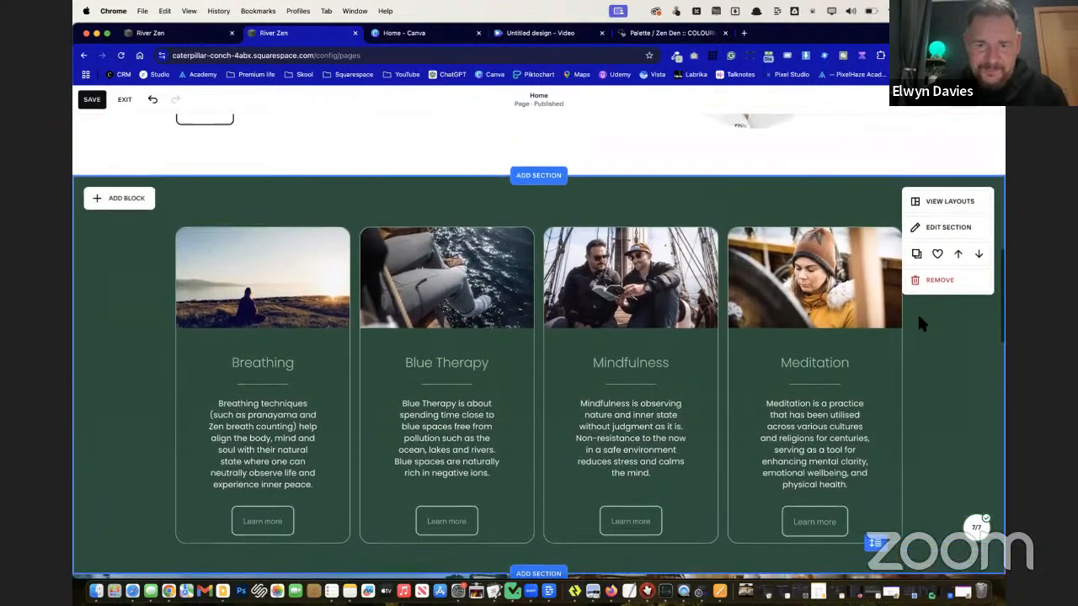
pyautogui.scroll(3, 917, 312)
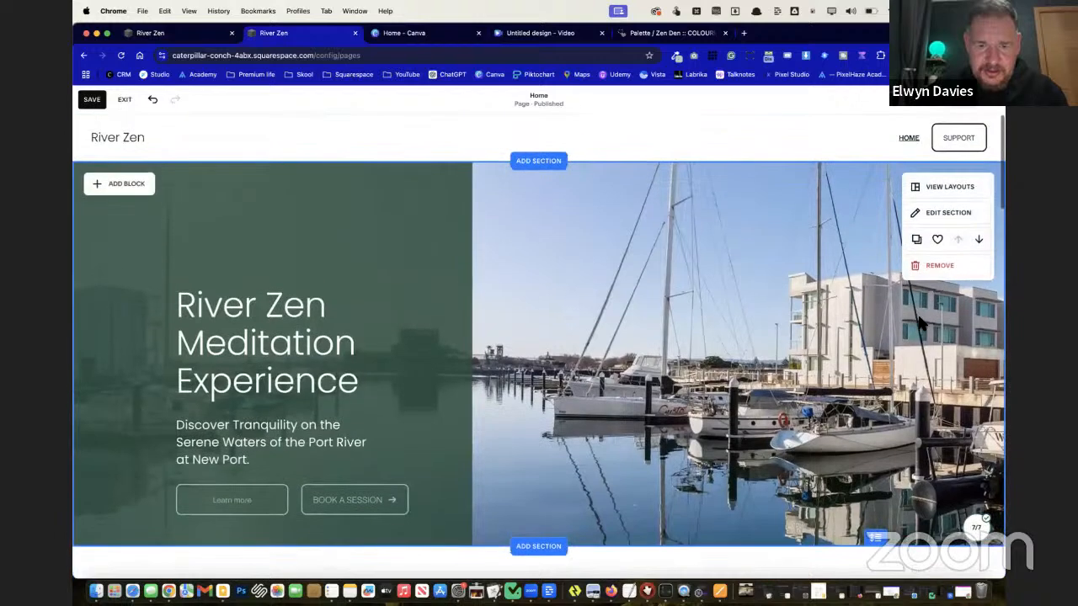
pyautogui.click(97, 99)
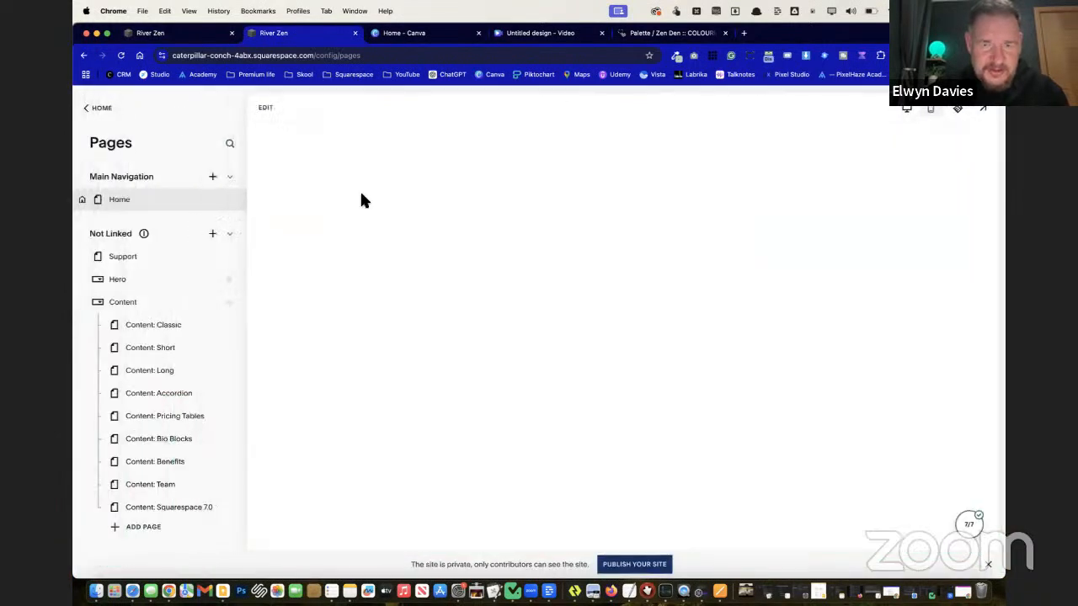
pyautogui.scroll(-20, 624, 322)
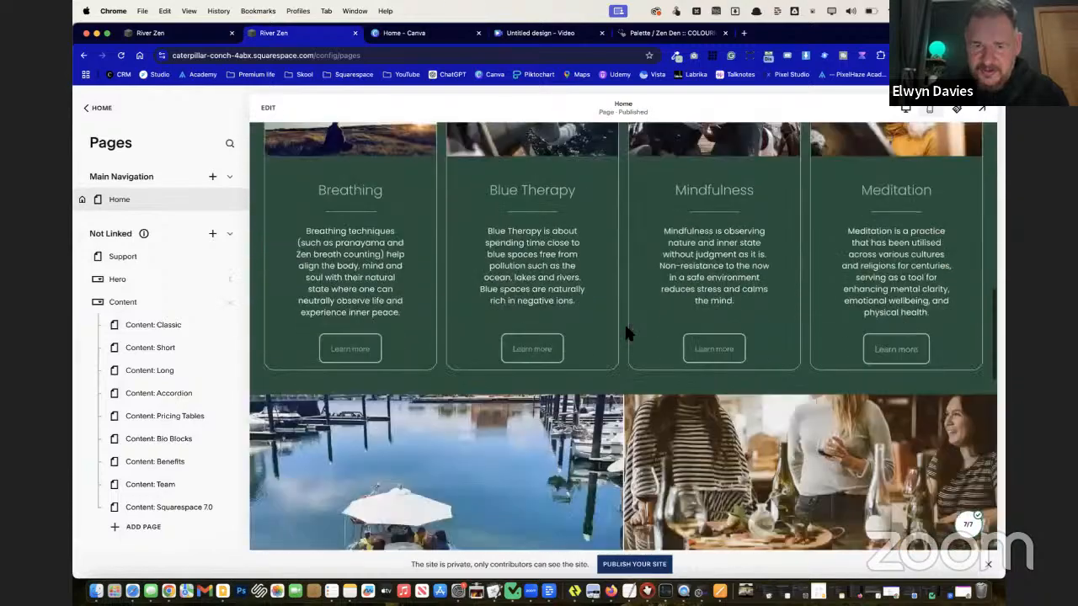
pyautogui.scroll(20, 624, 323)
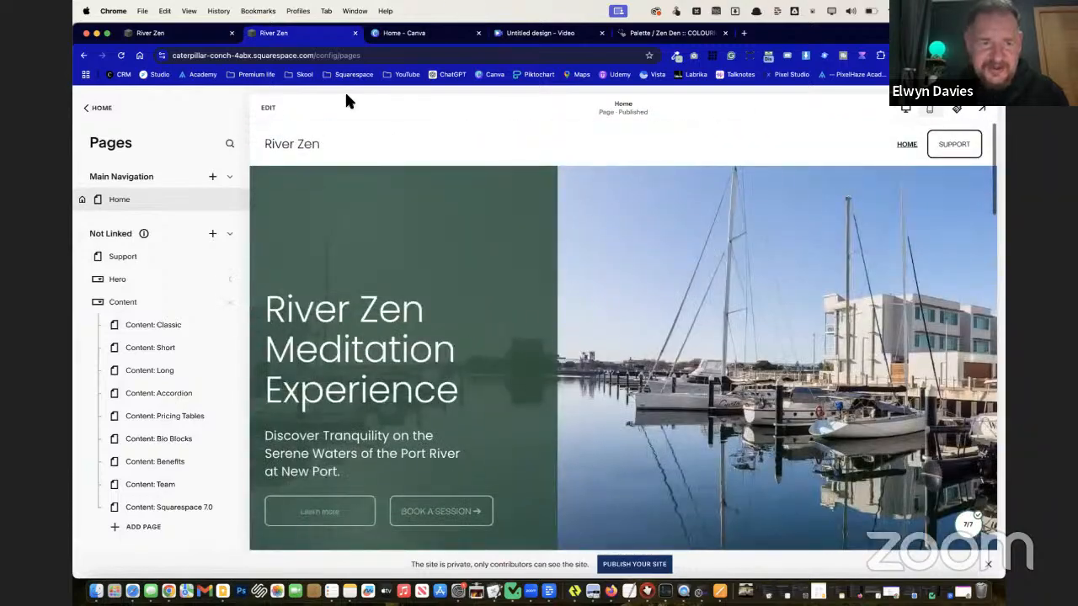
# Reopen the home page for editing and upload Untitled design.mp4 from Downloads as the hero section's background video
pyautogui.click(267, 104)
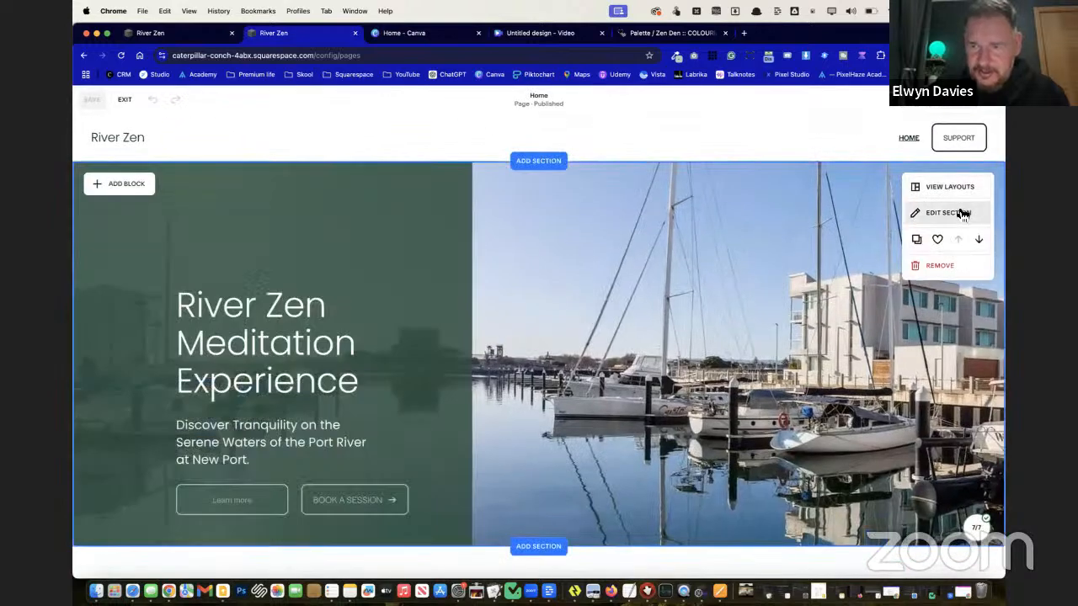
pyautogui.click(959, 214)
pyautogui.click(895, 217)
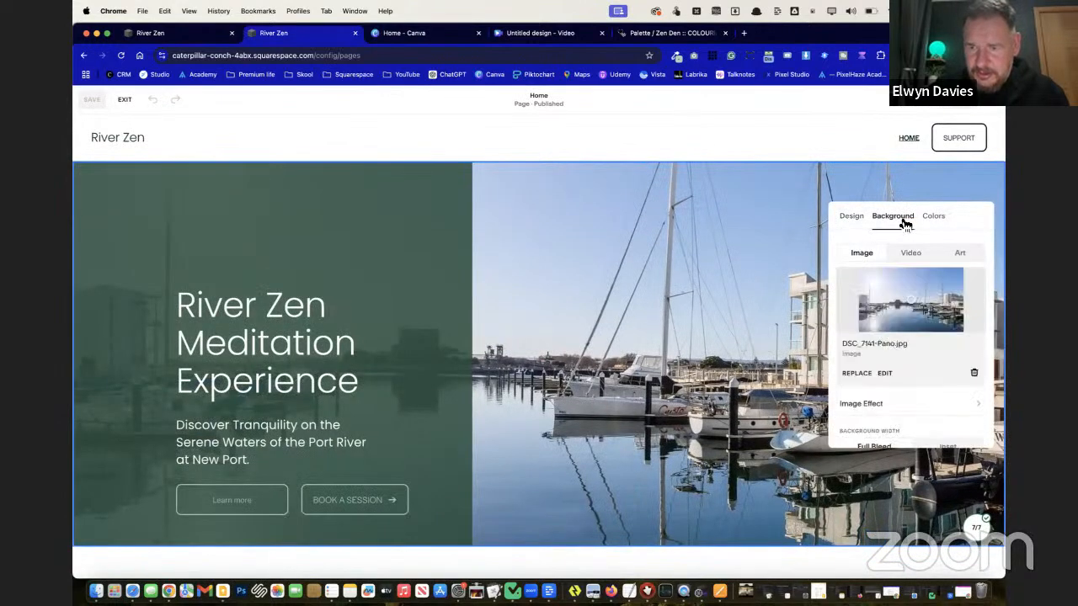
pyautogui.click(912, 254)
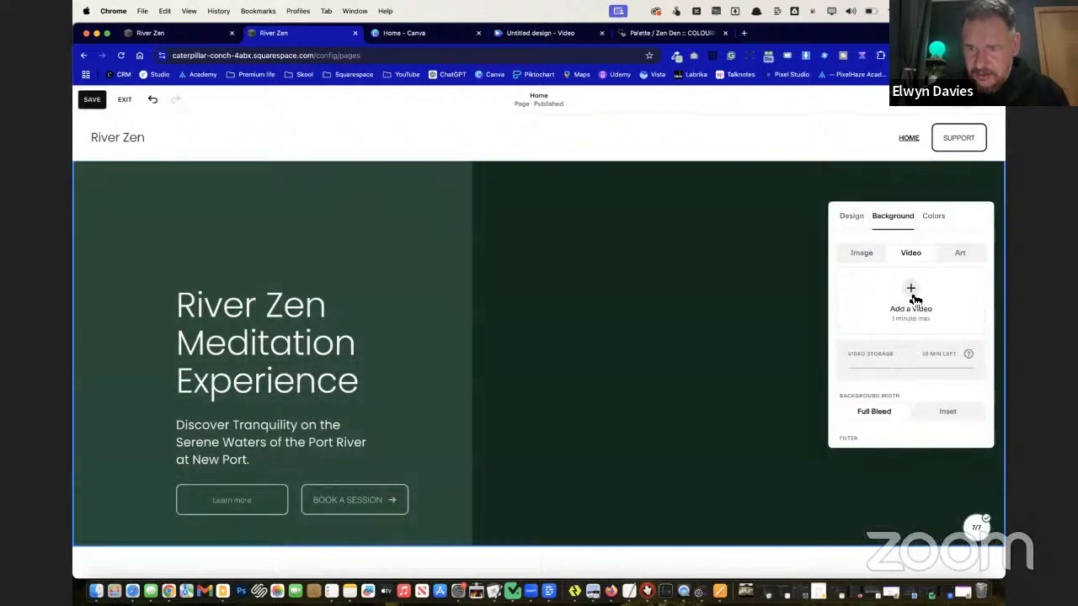
pyautogui.click(914, 298)
pyautogui.click(912, 311)
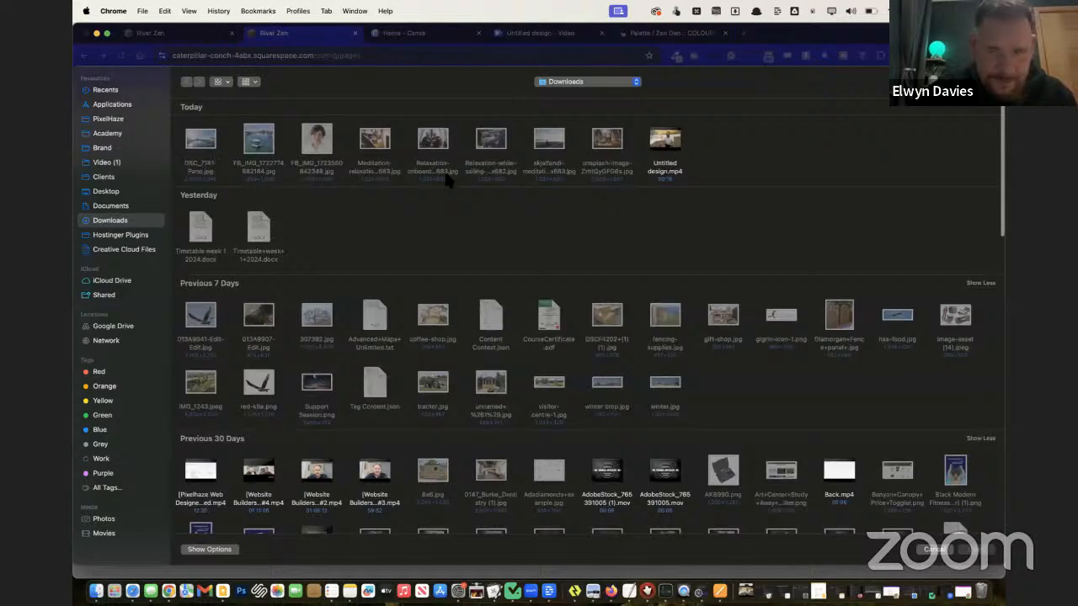
pyautogui.click(663, 173)
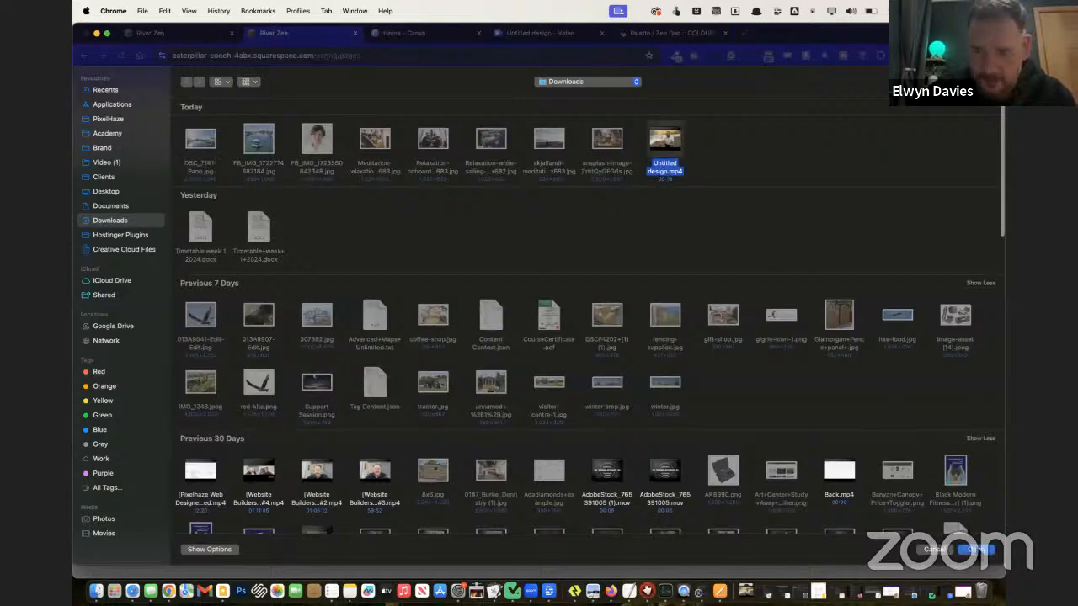
pyautogui.click(976, 549)
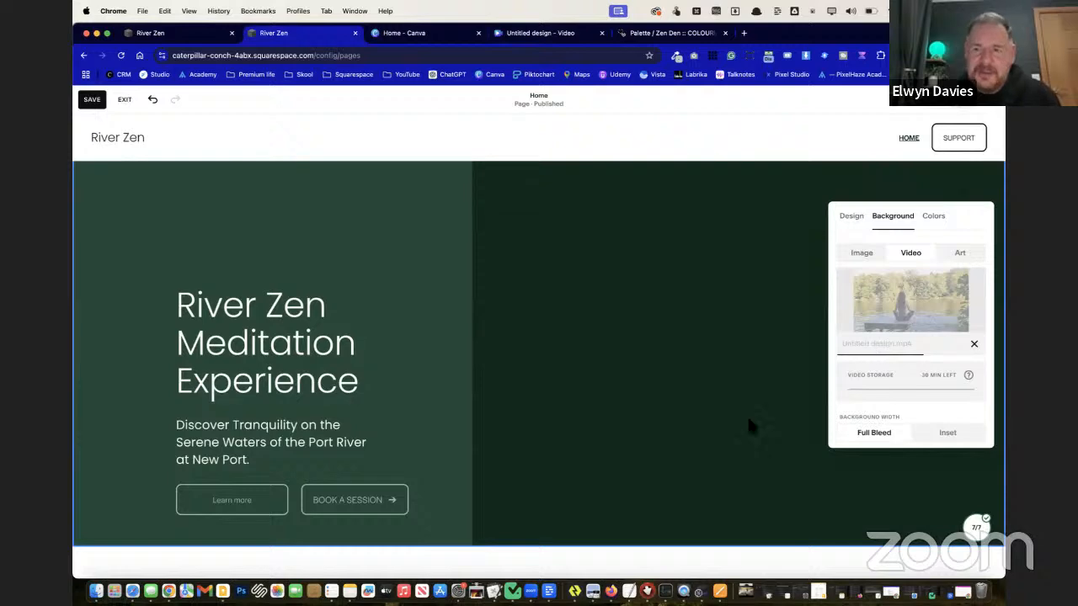
pyautogui.scroll(-10, 715, 397)
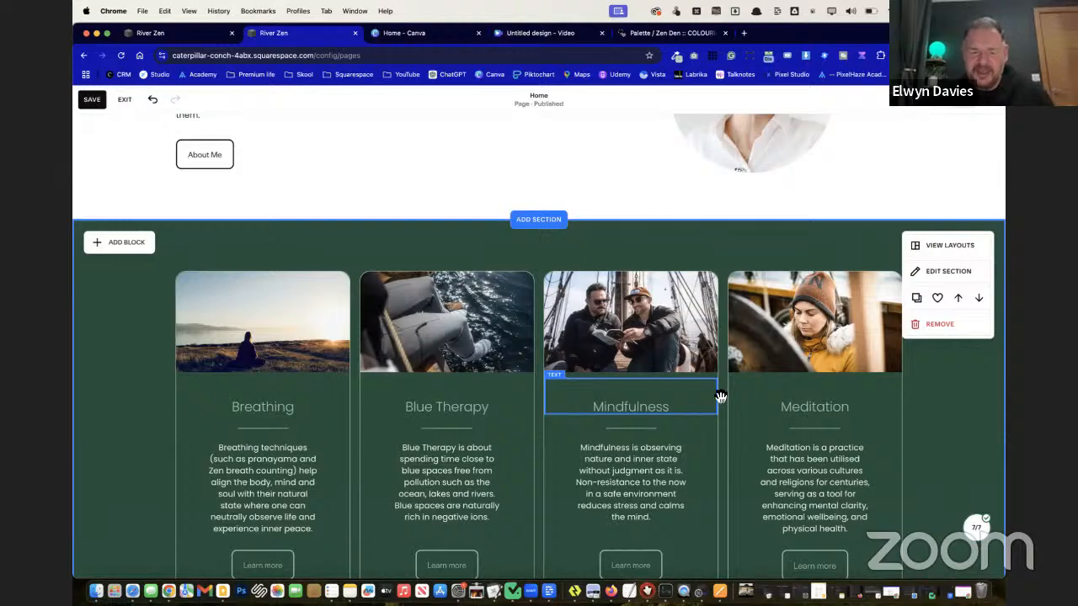
pyautogui.scroll(10, 720, 396)
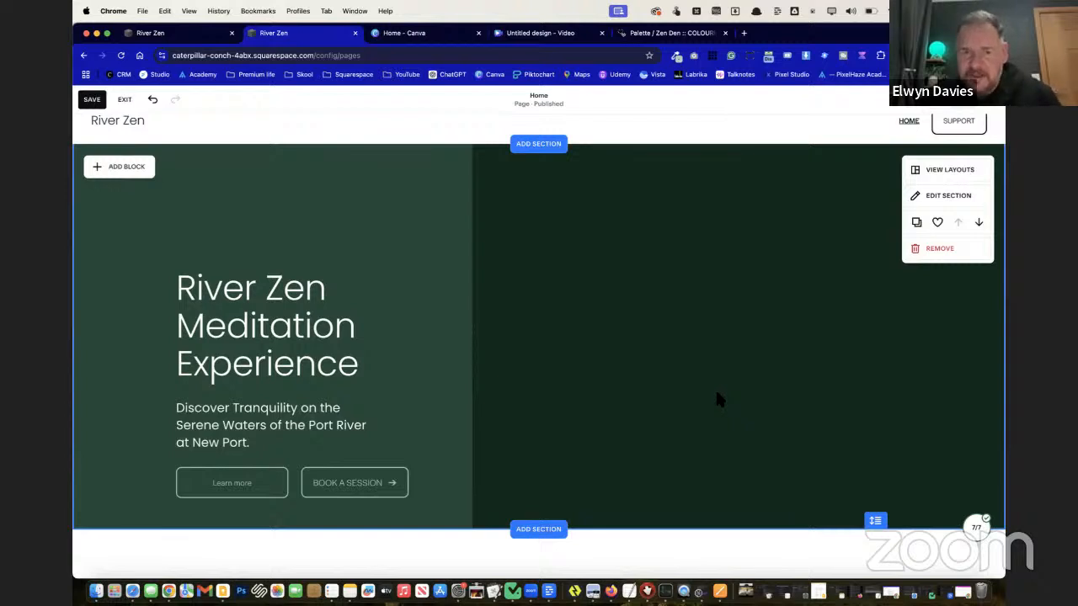
pyautogui.scroll(1, 712, 433)
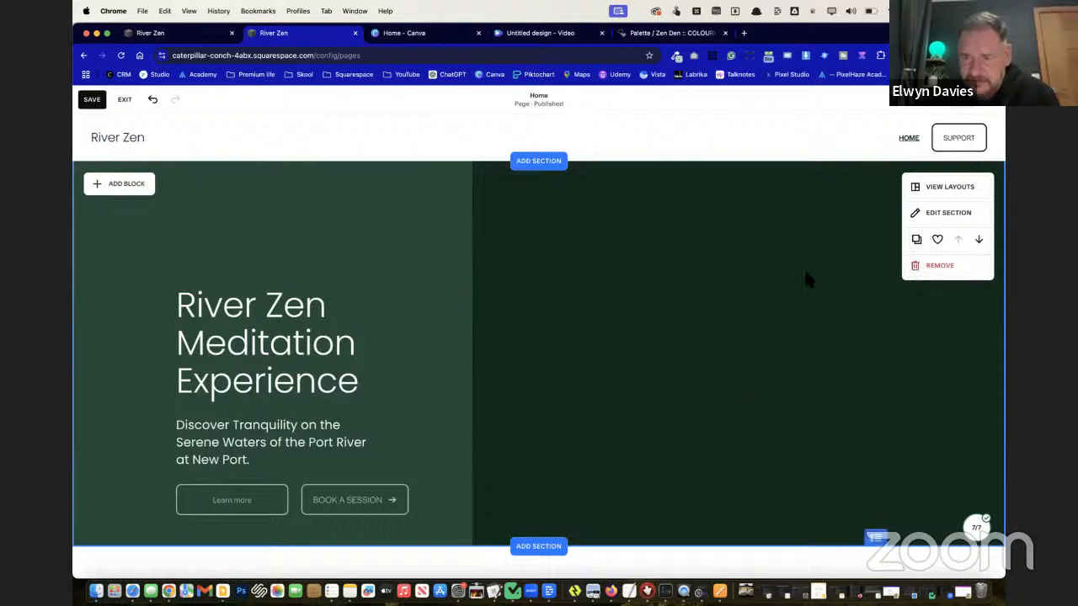
# Set the hero section's background video to Untitled design.mp4 from the asset library
pyautogui.click(949, 213)
pyautogui.click(892, 217)
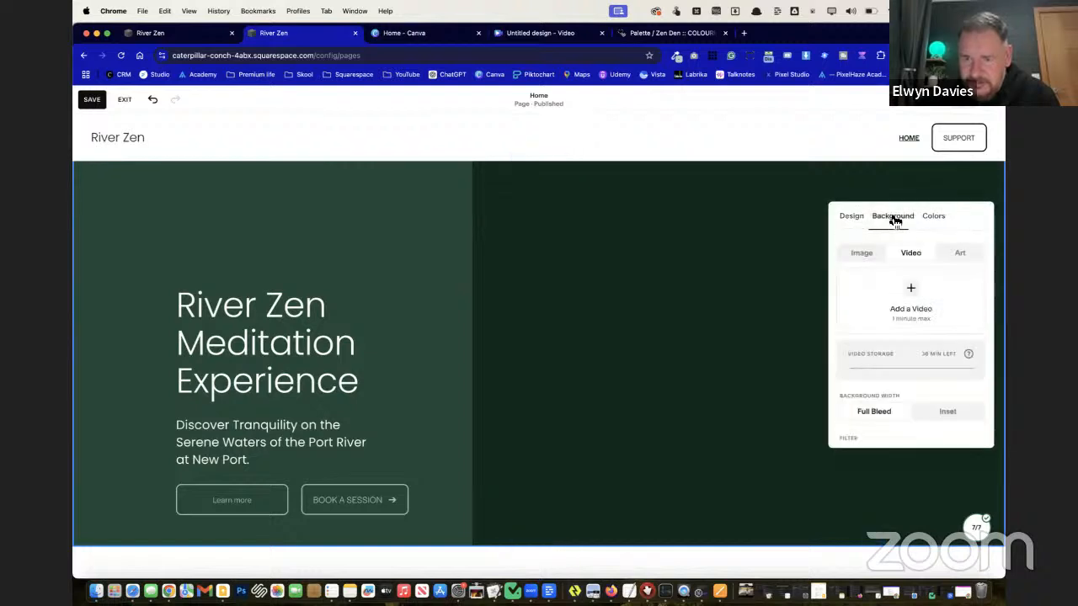
pyautogui.click(915, 291)
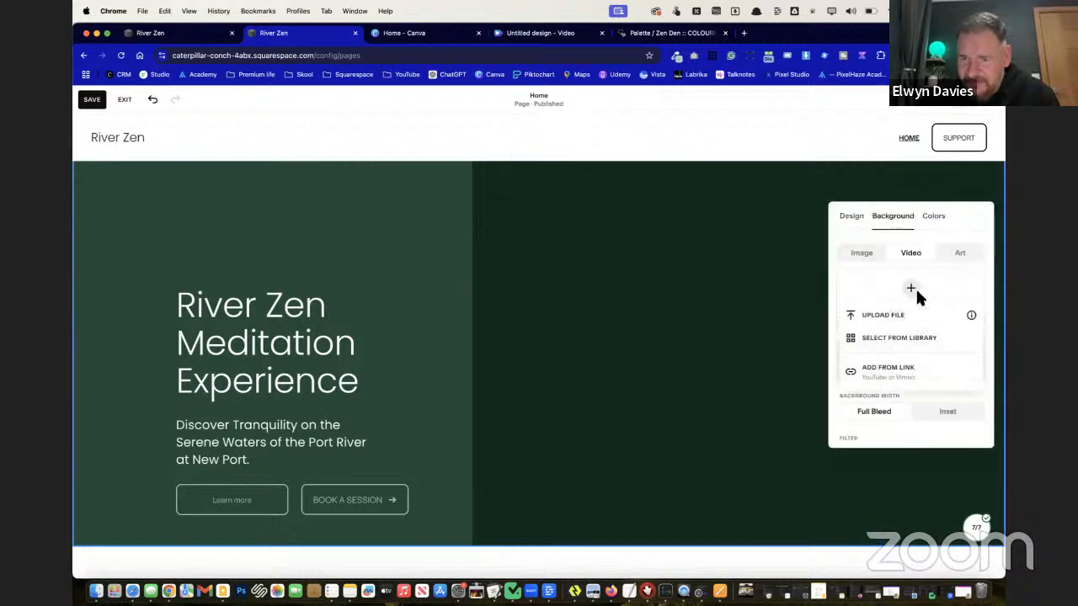
pyautogui.click(918, 338)
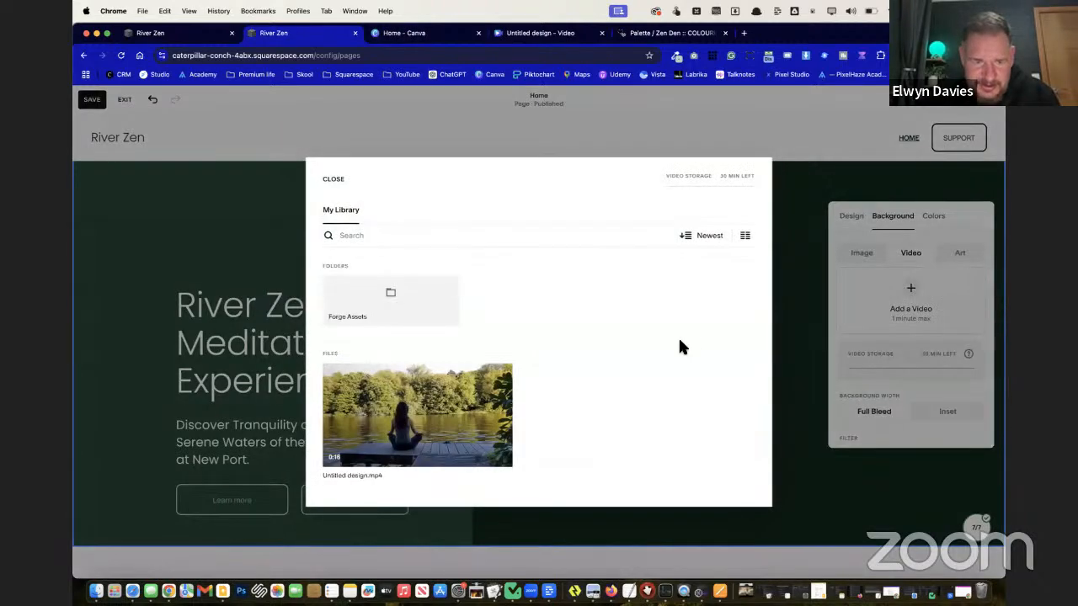
pyautogui.click(486, 411)
pyautogui.click(748, 497)
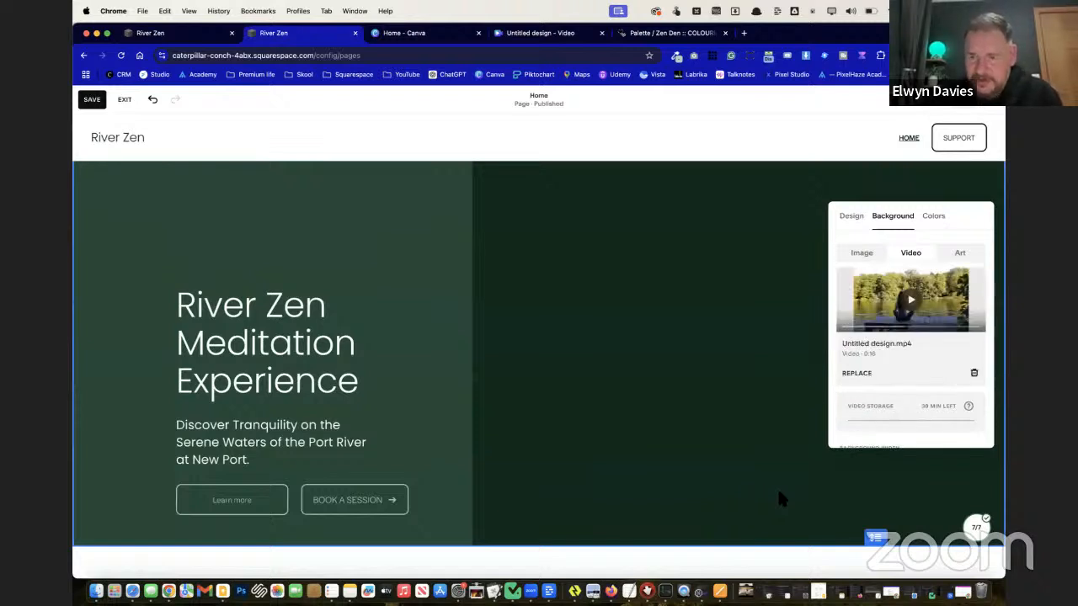
# Review the hero background video's filter, playback speed and mobile fallback image options, keeping the filter at None
pyautogui.scroll(-5, 895, 397)
pyautogui.scroll(-1, 897, 399)
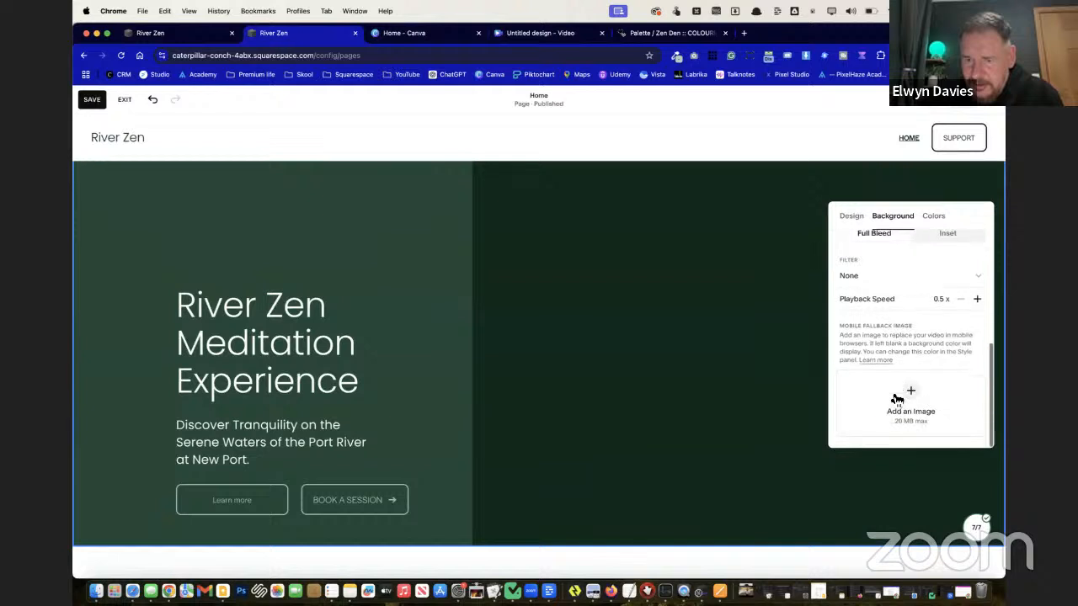
pyautogui.scroll(1, 897, 398)
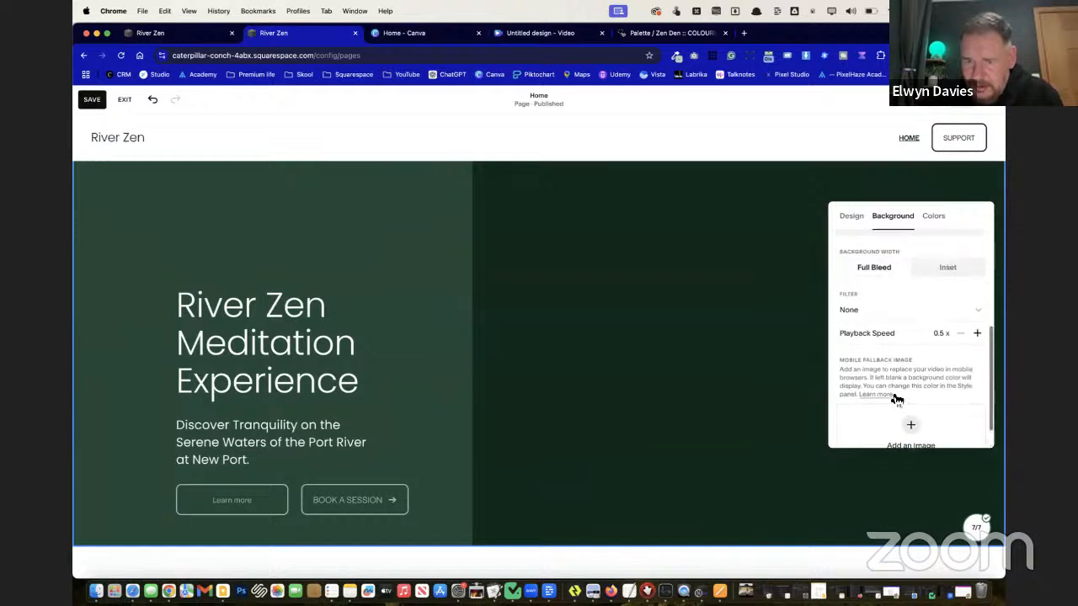
pyautogui.click(975, 314)
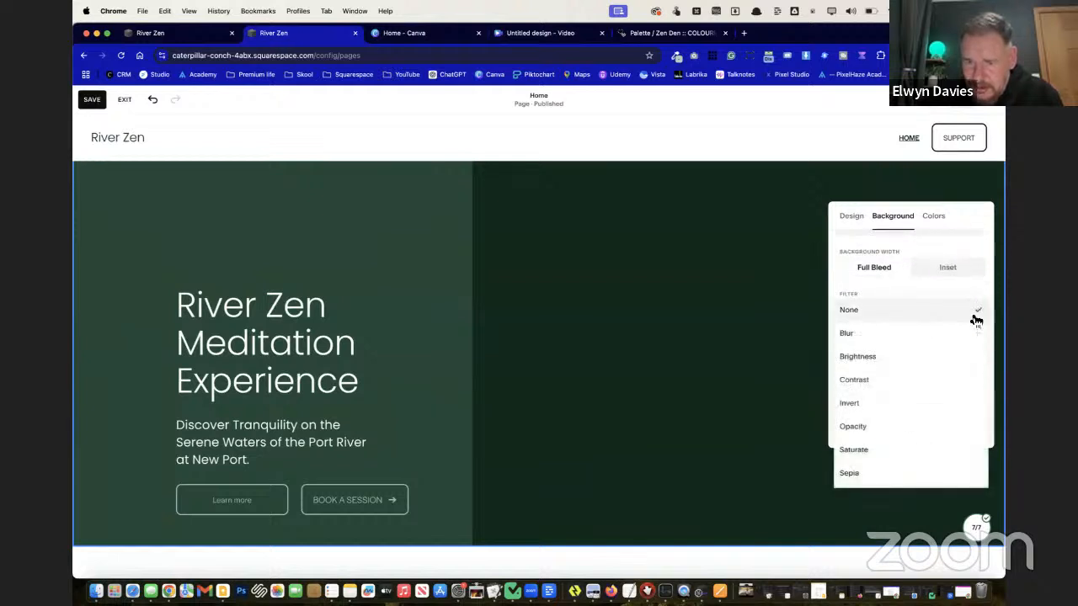
pyautogui.click(977, 315)
pyautogui.click(737, 308)
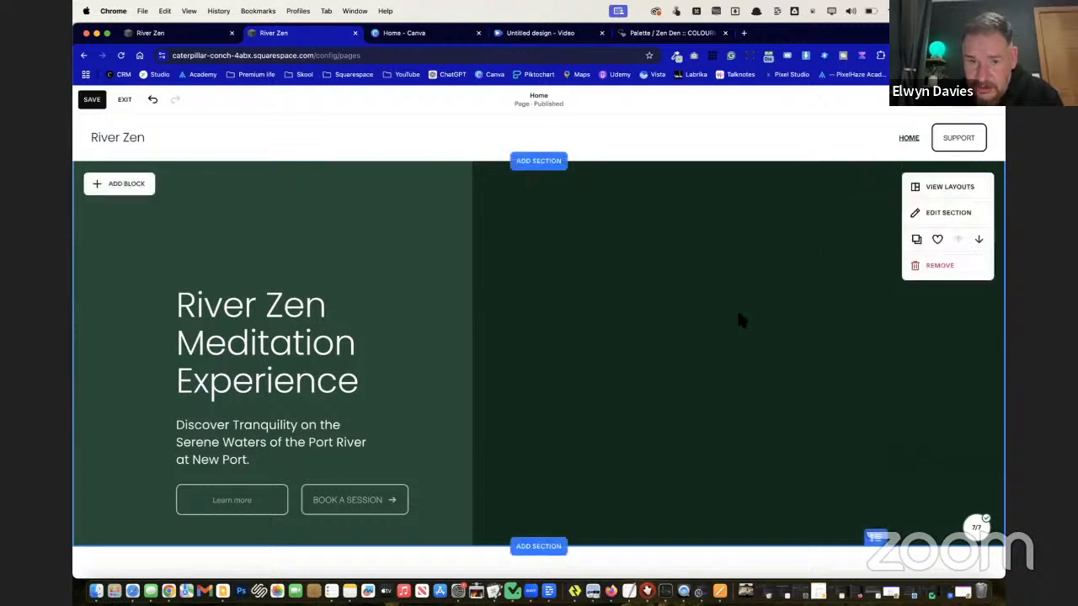
# Save the home page, leave editing mode and preview the hero section with its video background
pyautogui.click(97, 100)
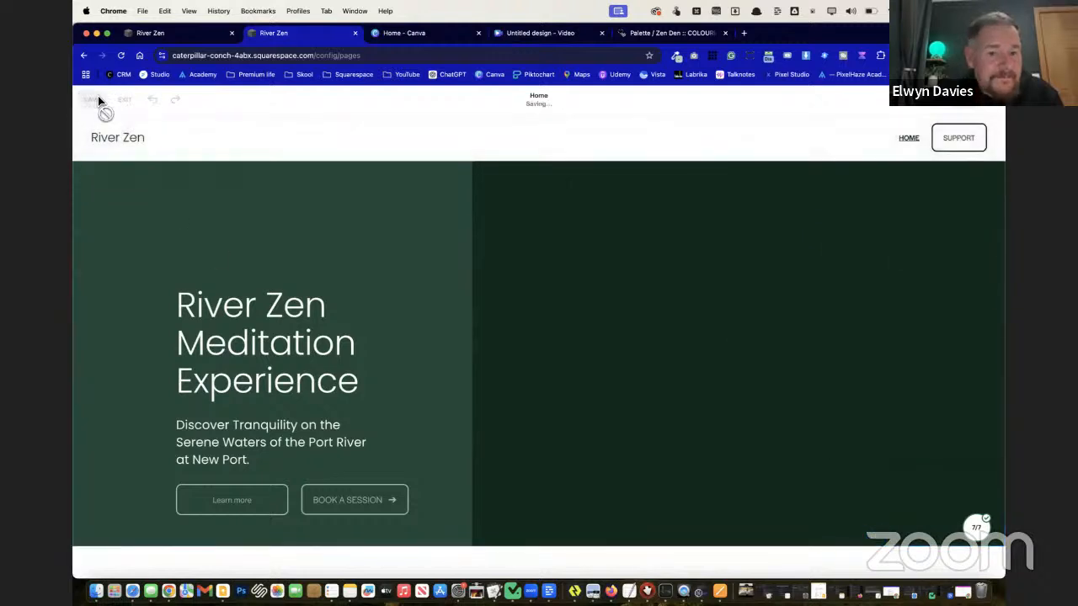
pyautogui.click(123, 100)
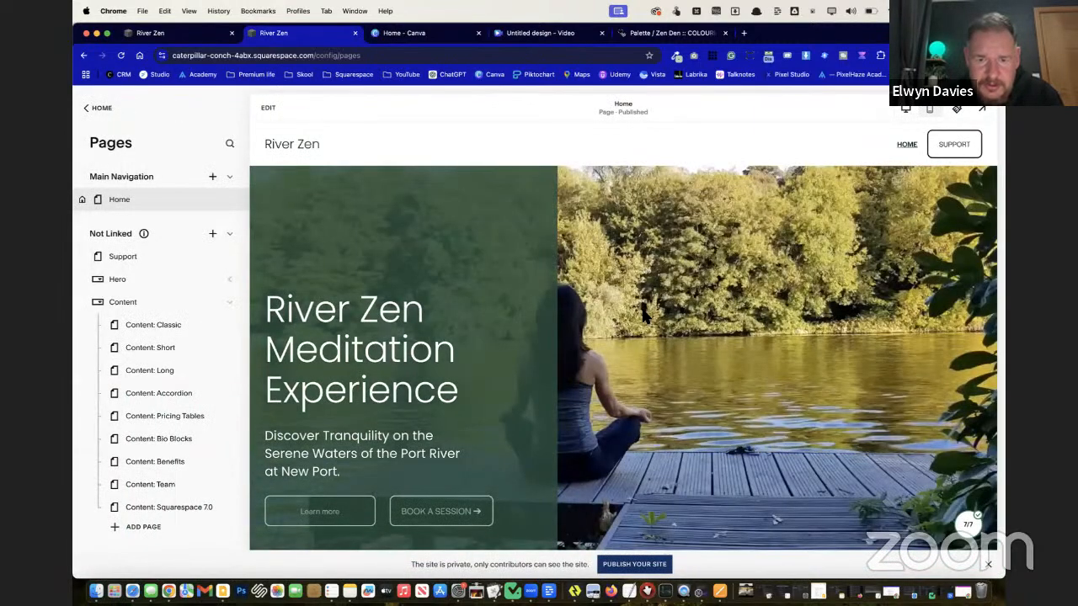
pyautogui.click(982, 109)
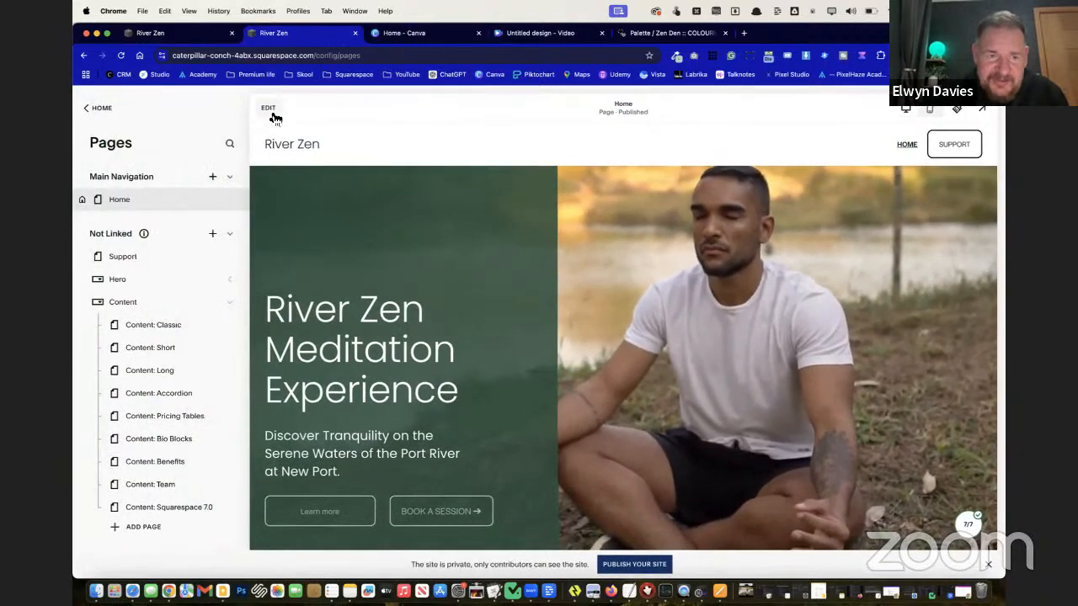
# Reopen the home page for editing and lower the opacity of the green overlay shape behind the hero text
pyautogui.click(268, 108)
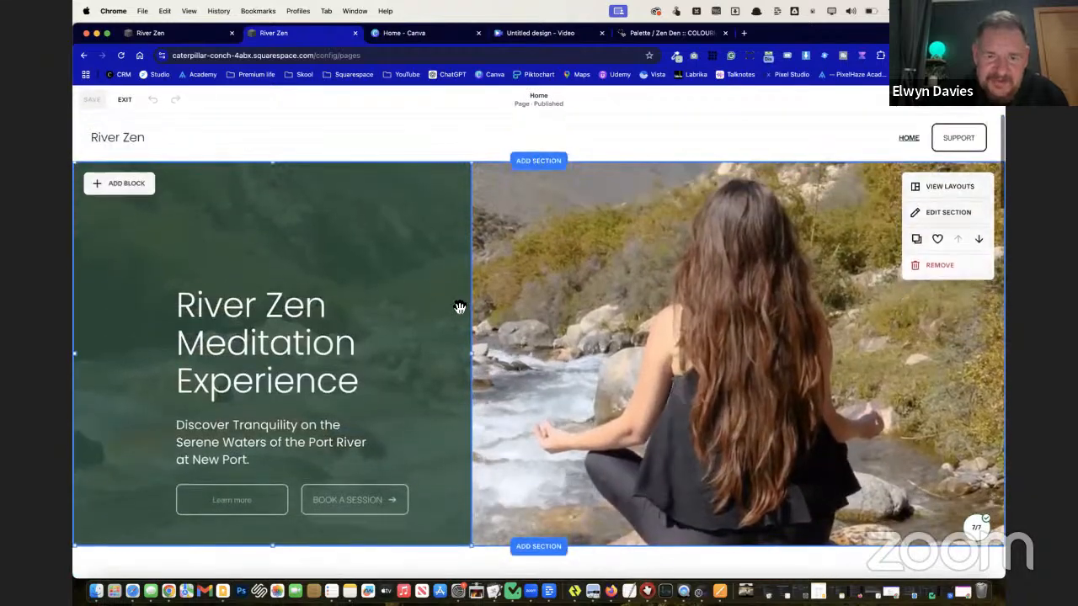
pyautogui.doubleClick(458, 306)
pyautogui.scroll(-3, 619, 318)
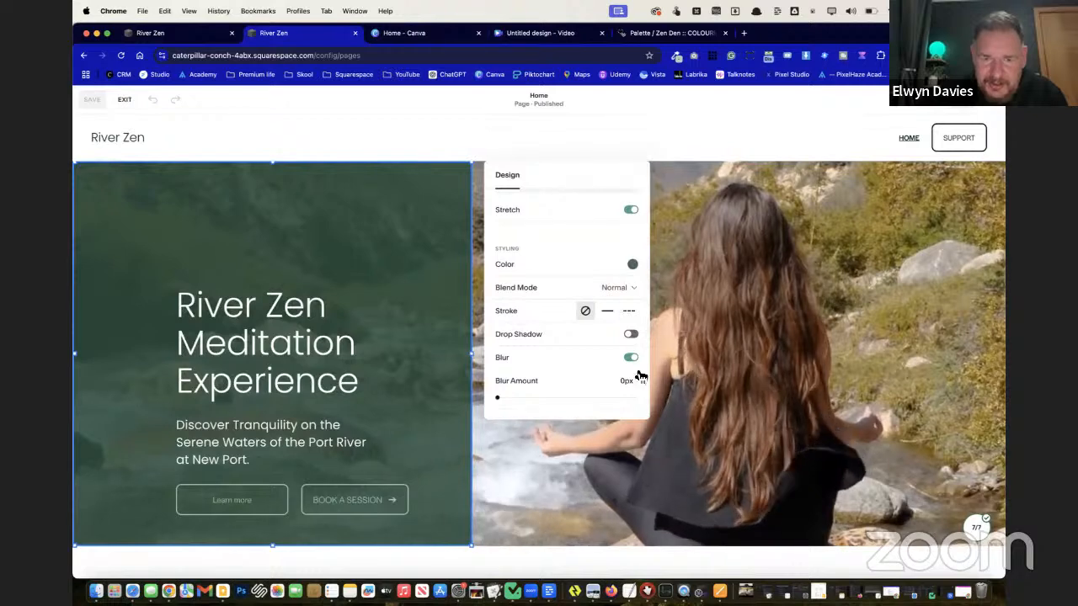
pyautogui.click(639, 267)
pyautogui.moveTo(757, 274); pyautogui.dragTo(748, 274)
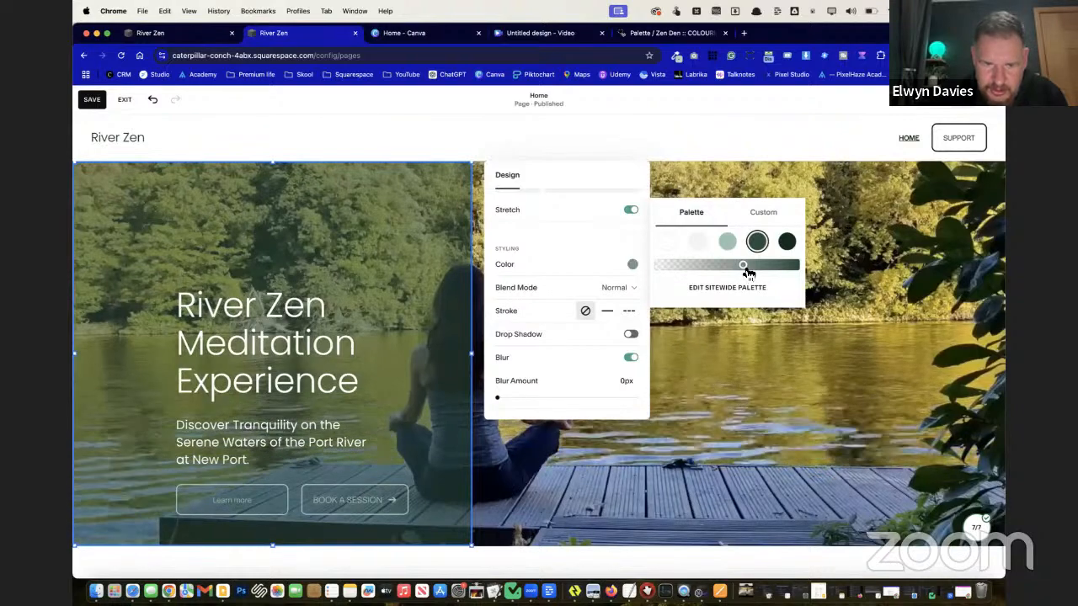
# Narrow the green overlay shape behind the hero text and check the design options of the BOOK A SESSION button
pyautogui.moveTo(470, 360); pyautogui.dragTo(441, 360)
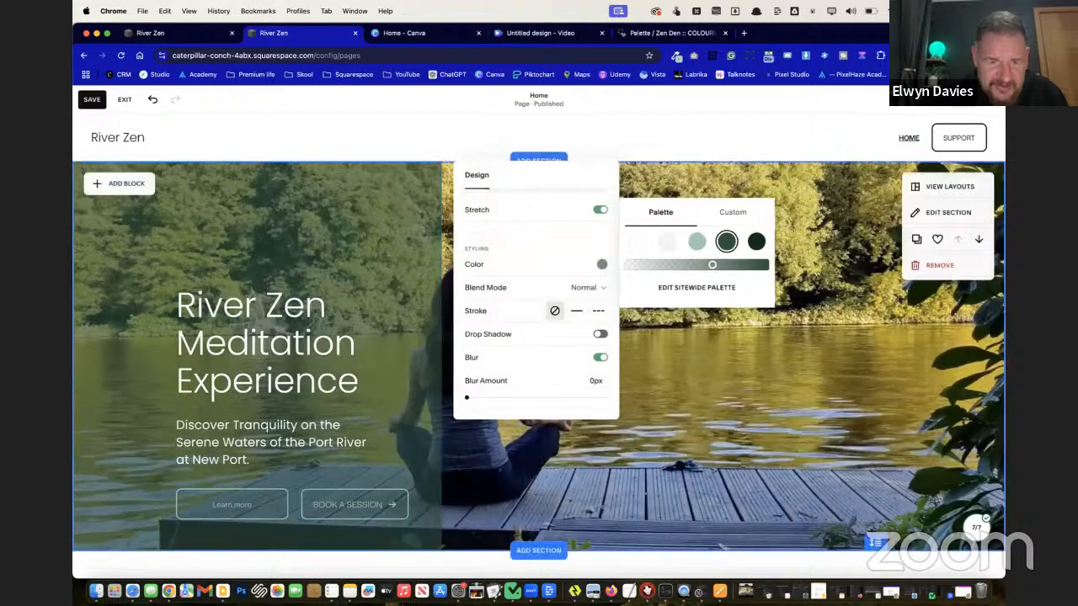
pyautogui.click(352, 515)
pyautogui.click(355, 511)
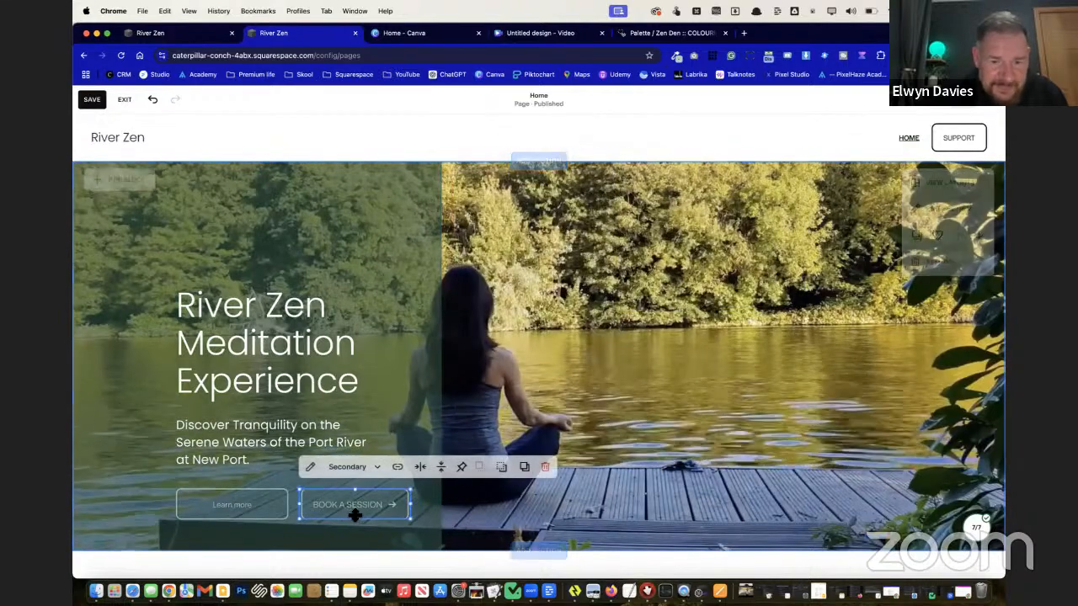
pyautogui.click(312, 468)
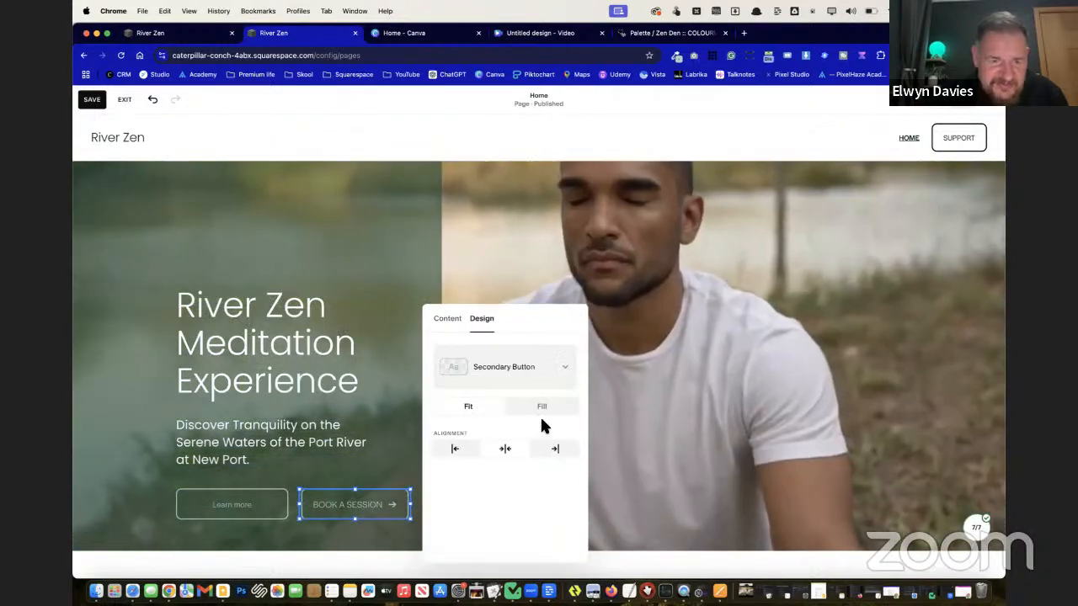
pyautogui.click(335, 464)
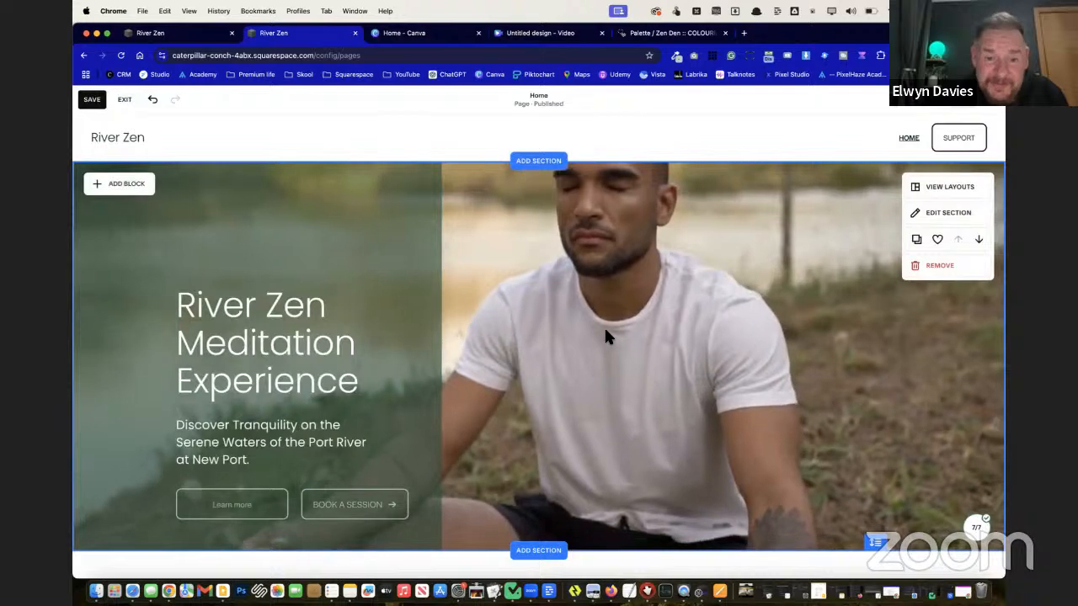
# Change the hero overlay shape's color to the darkest green in the site palette
pyautogui.click(175, 248)
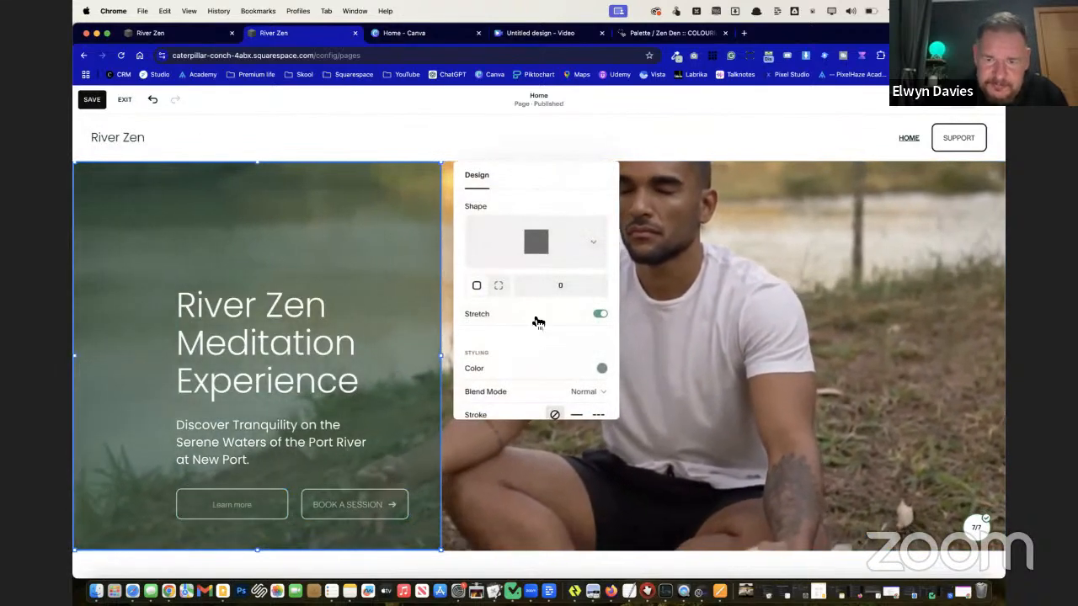
pyautogui.scroll(-1, 532, 346)
pyautogui.click(601, 337)
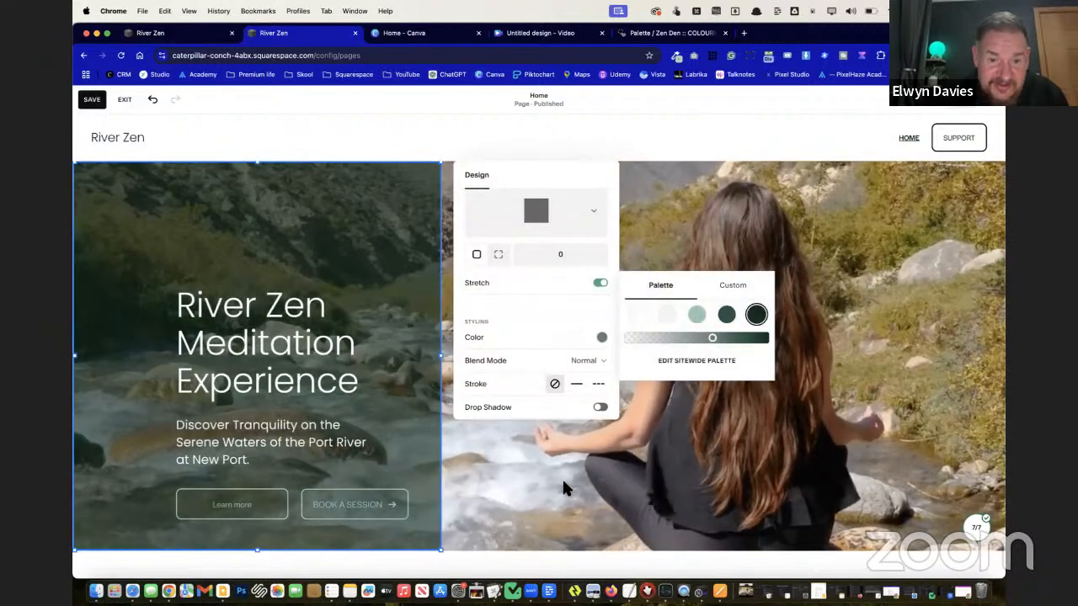
pyautogui.click(561, 477)
pyautogui.scroll(-2, 562, 477)
pyautogui.scroll(2, 562, 477)
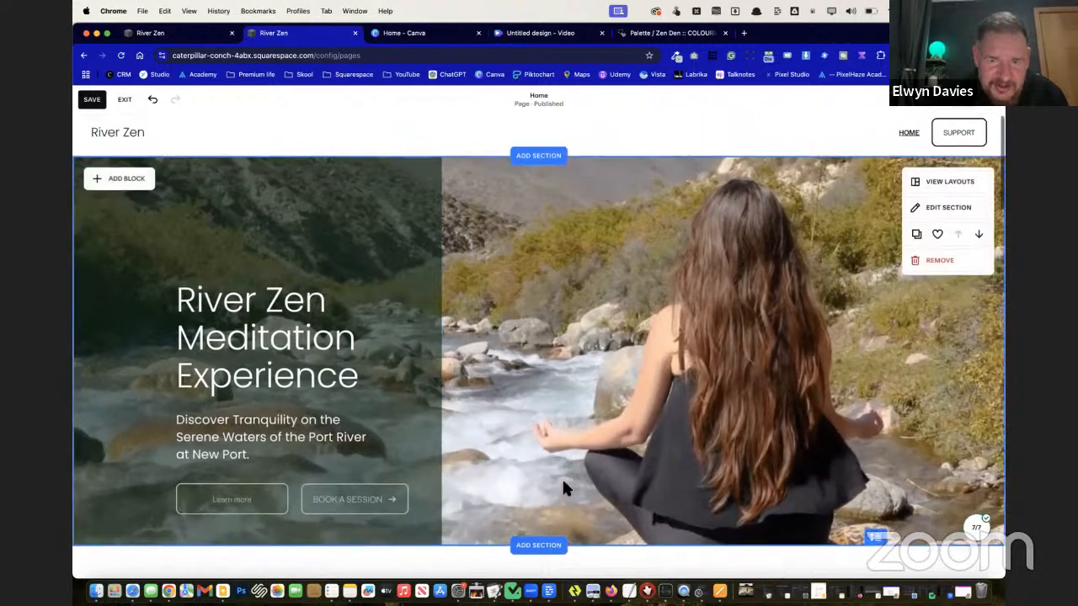
# Save the home page, leave editing mode and open the full-width site preview
pyautogui.click(92, 99)
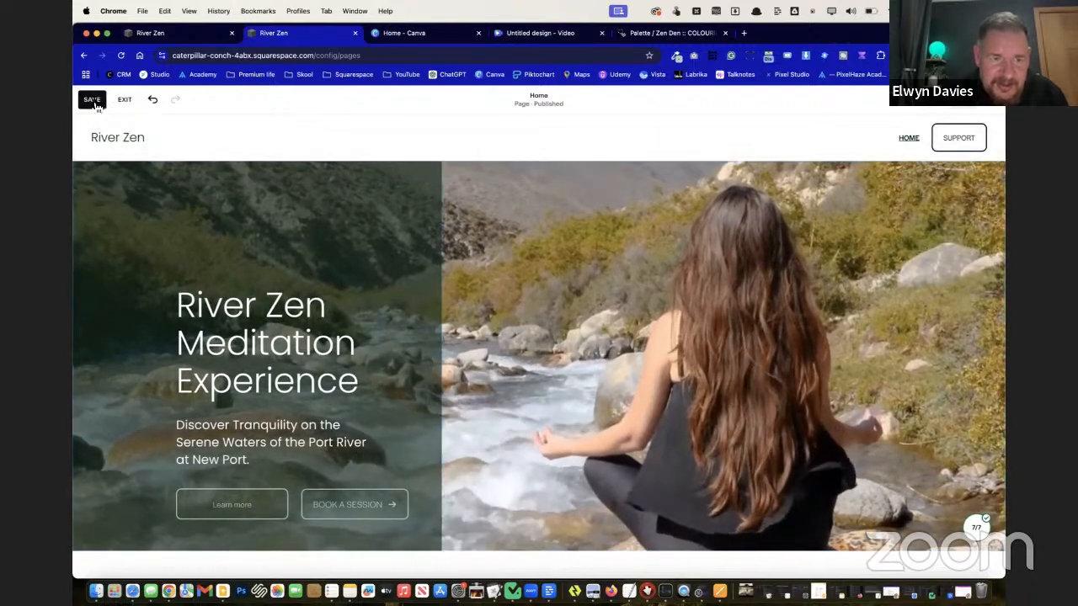
pyautogui.click(125, 100)
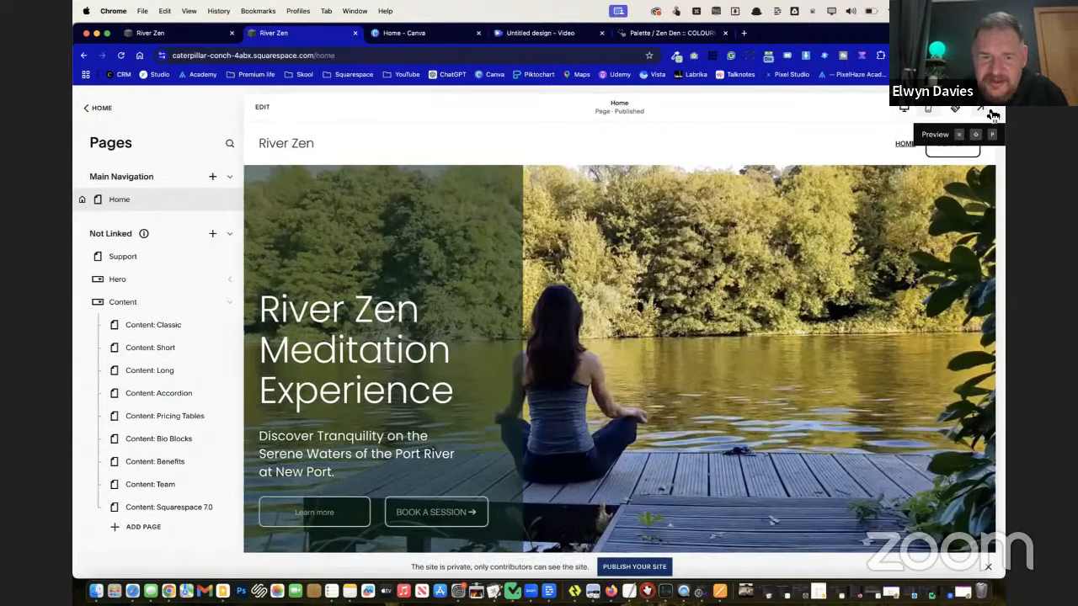
pyautogui.click(991, 115)
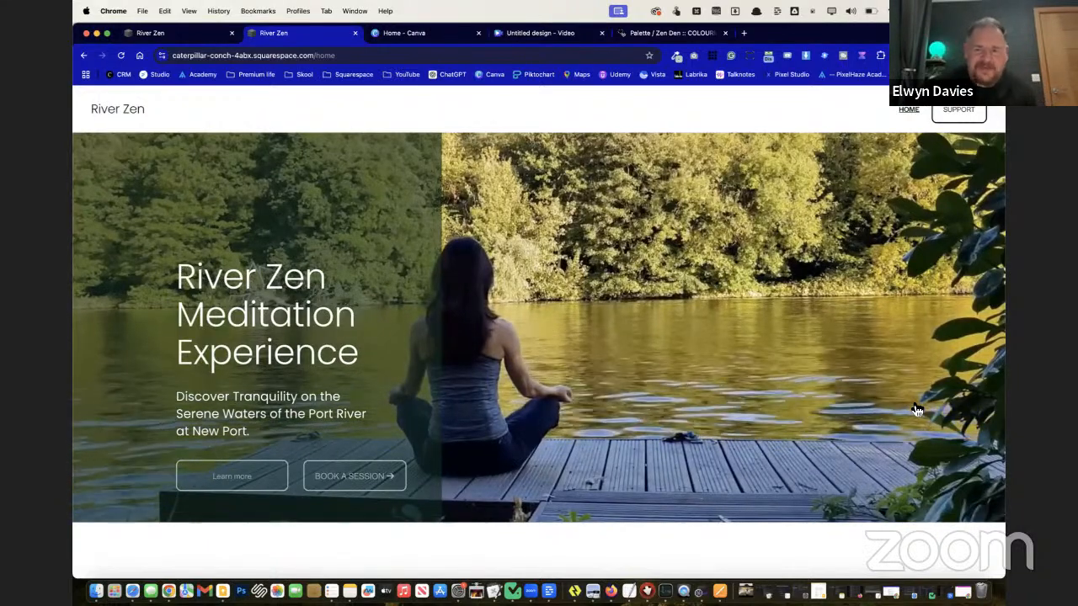
# Review the previewed home page from the hero through the About, services and blog sections to the footer and back
pyautogui.scroll(-5, 841, 378)
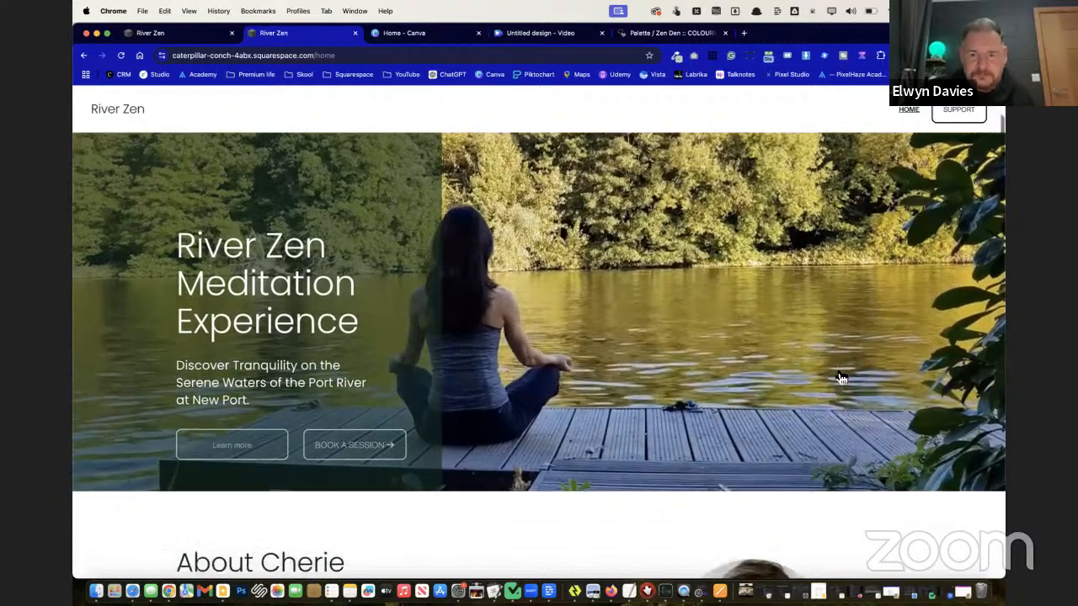
pyautogui.scroll(-10, 842, 378)
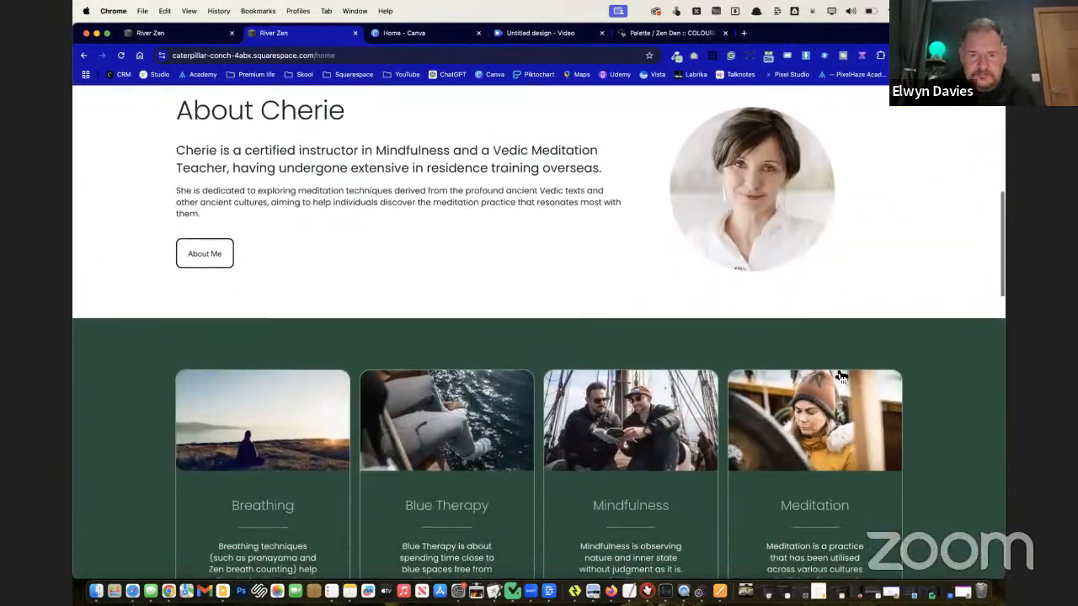
pyautogui.scroll(-5, 840, 374)
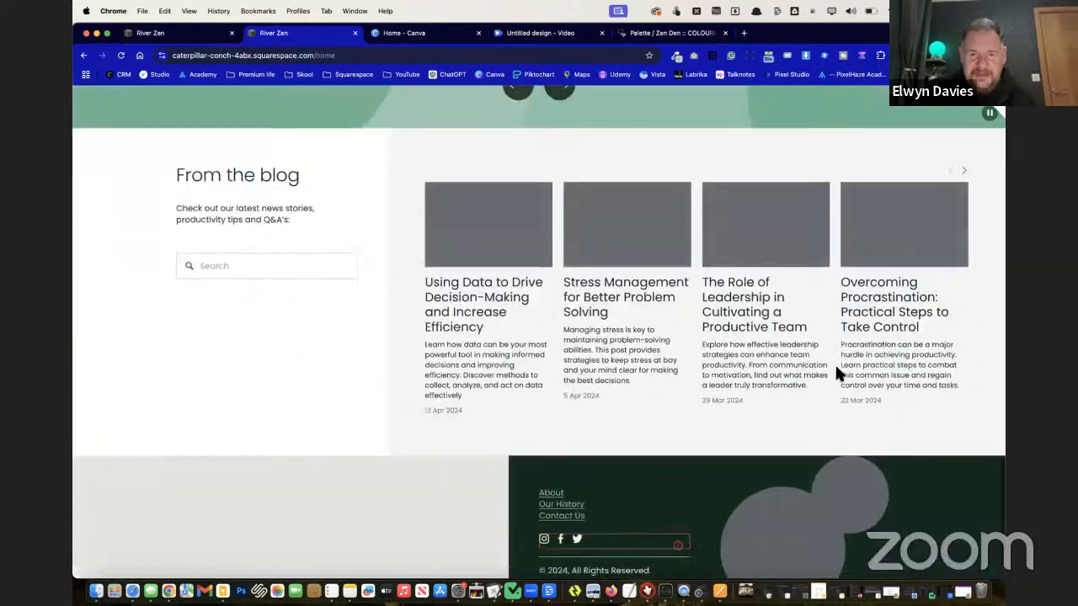
pyautogui.scroll(10, 841, 374)
pyautogui.scroll(5, 838, 374)
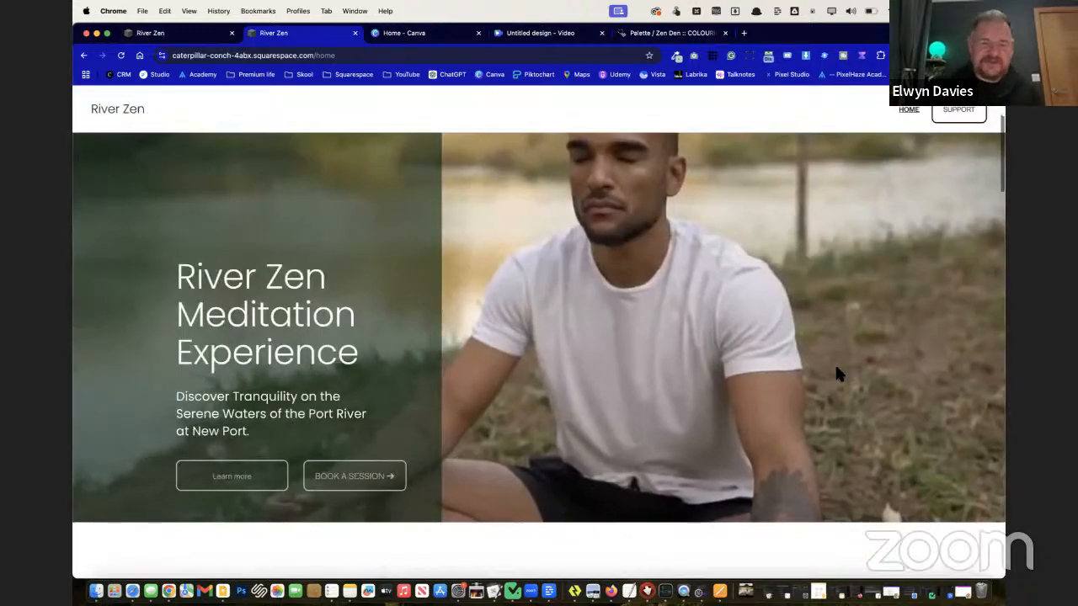